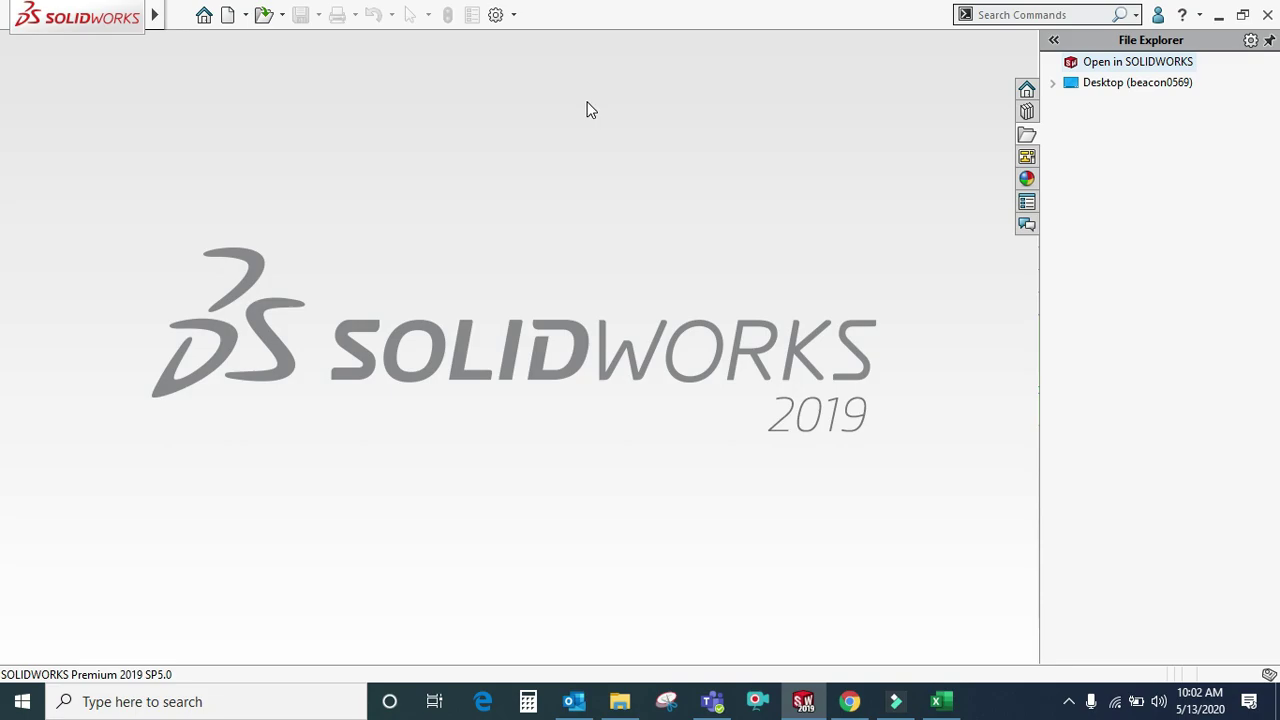
- Create a new part document, Part5
left_click(263, 14)
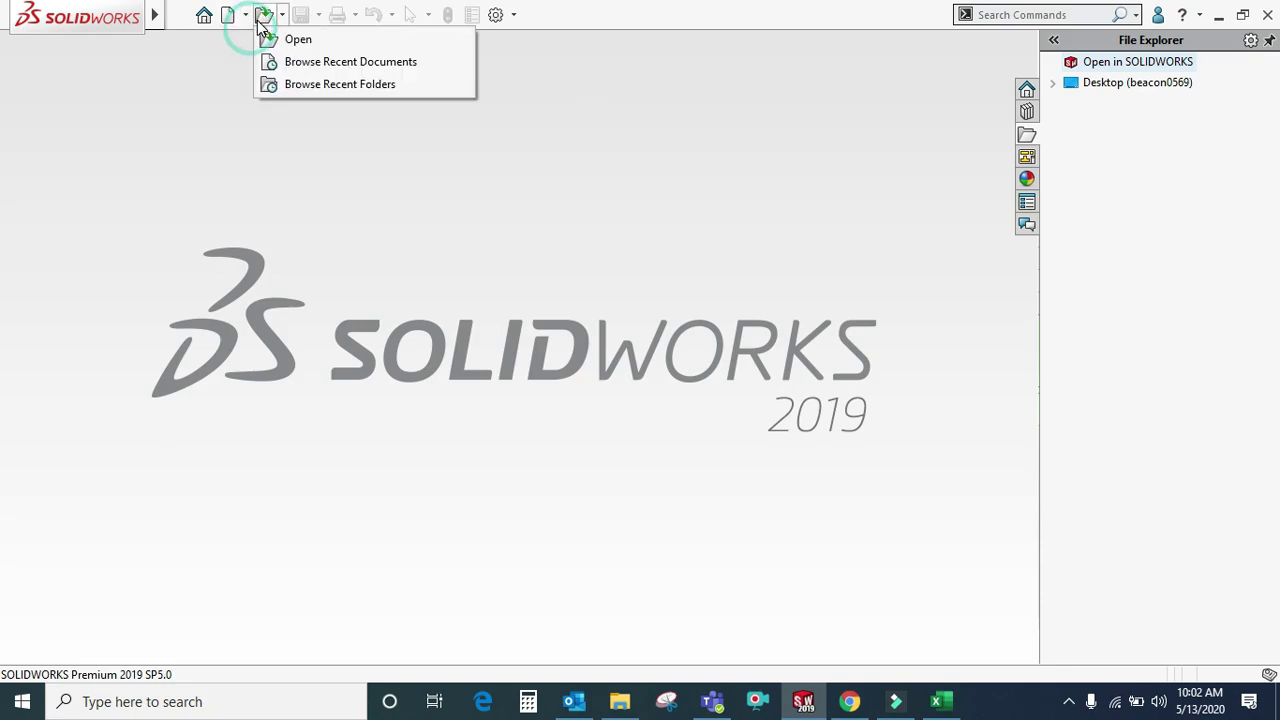
left_click(560, 247)
left_click(245, 14)
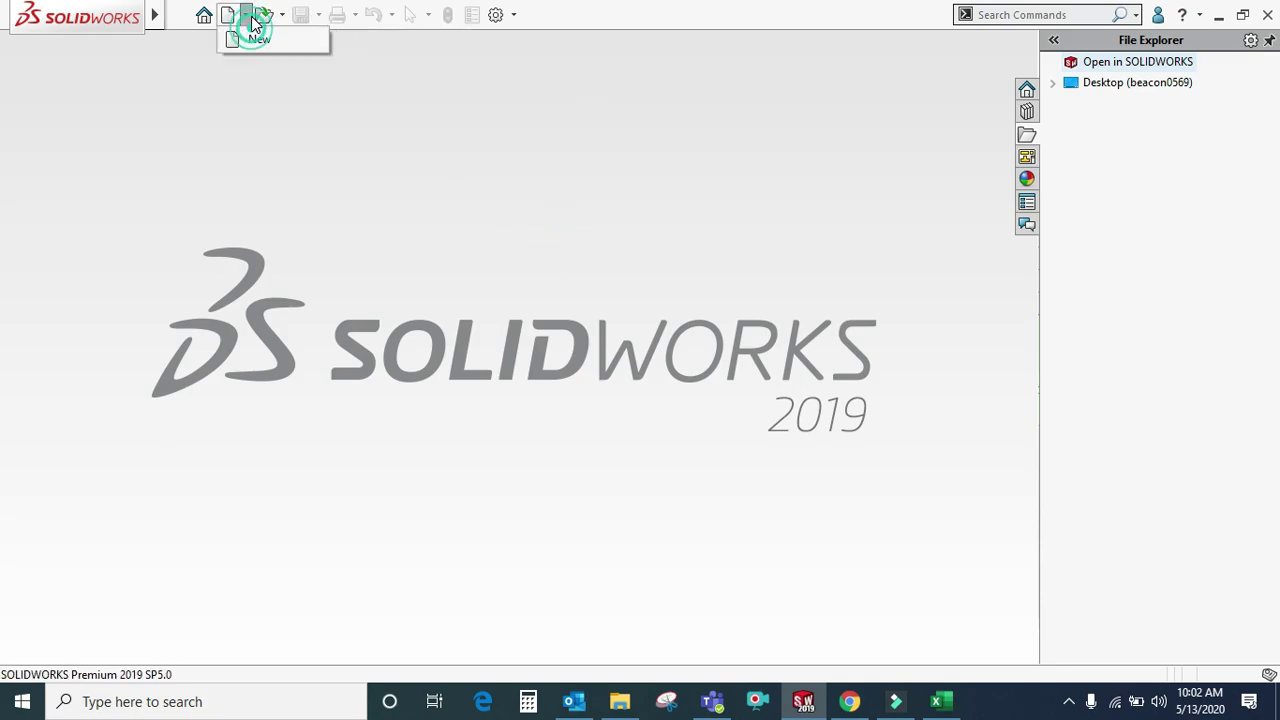
left_click(256, 41)
left_click(405, 257)
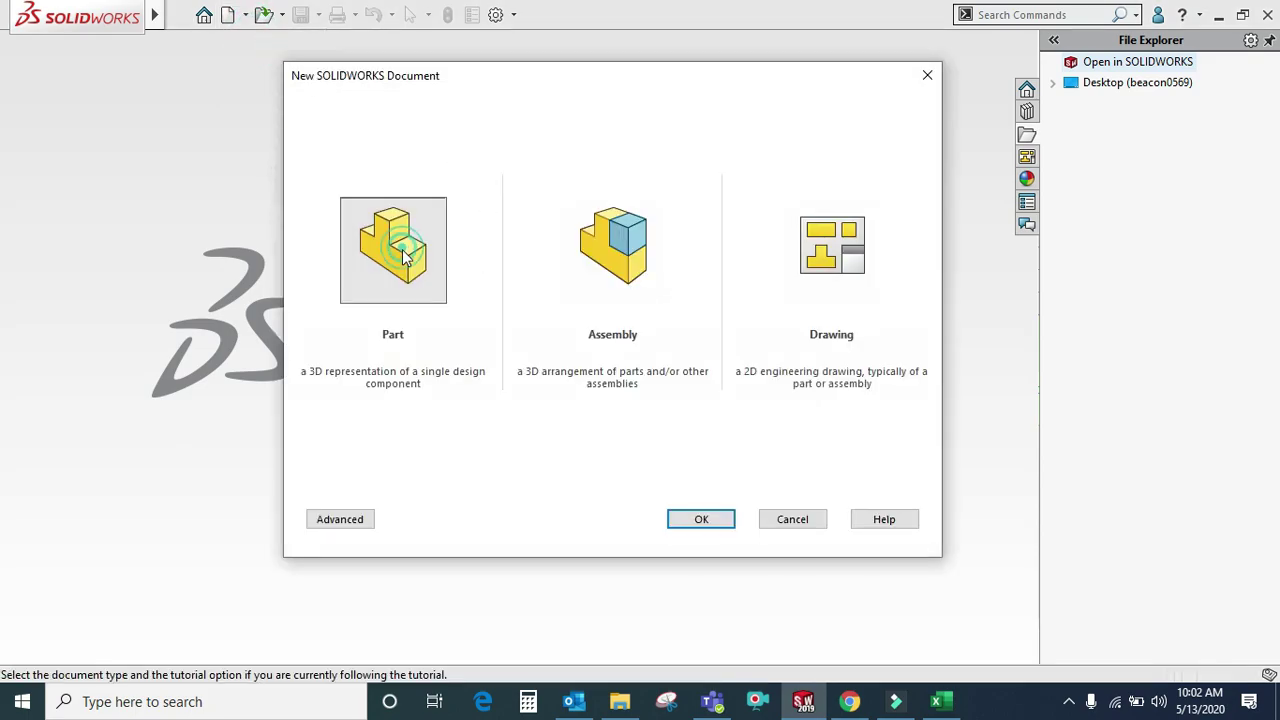
left_click(683, 515)
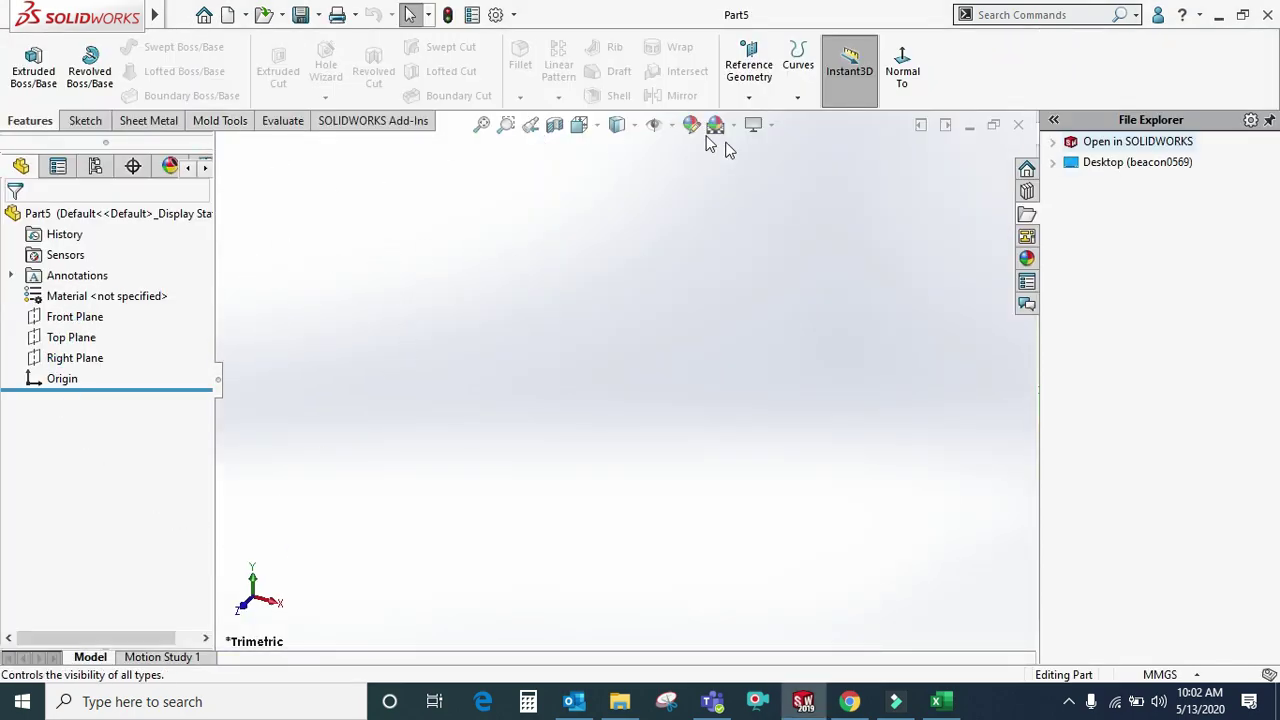
- Browse the Reference Geometry list, then start a sketch on the Top Plane
left_click(740, 88)
mouse_move(798, 70)
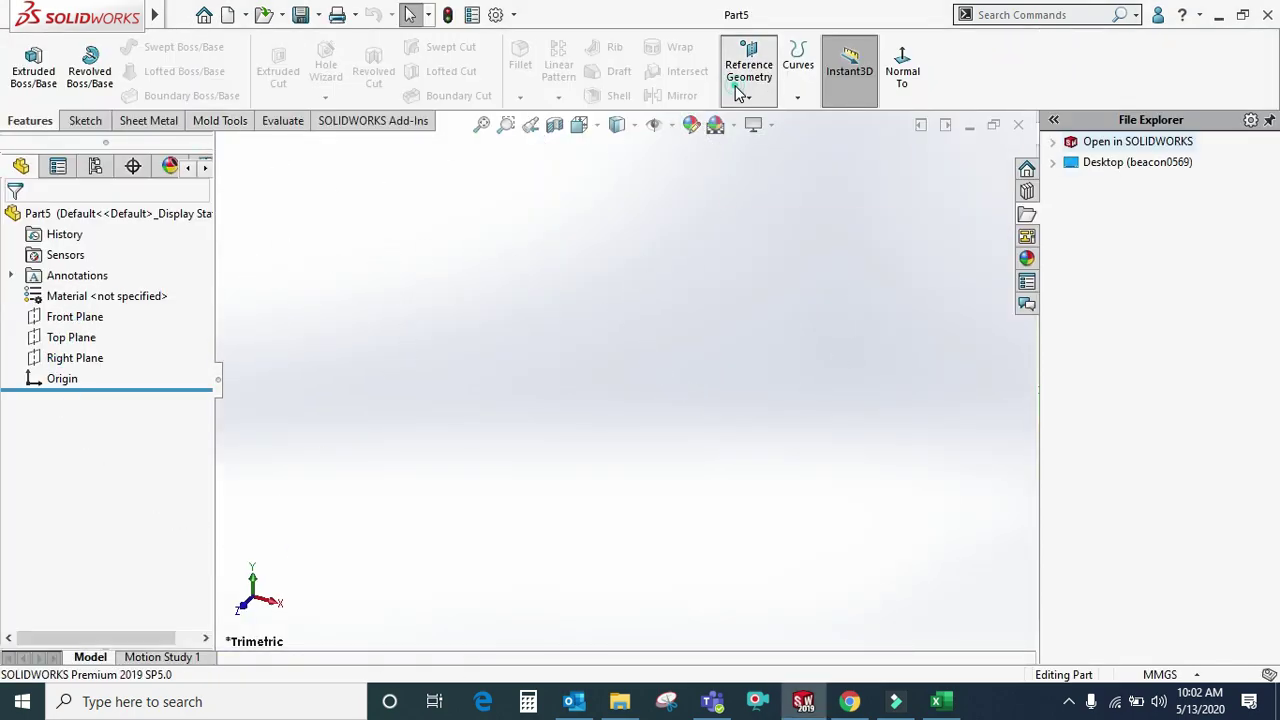
mouse_move(748, 70)
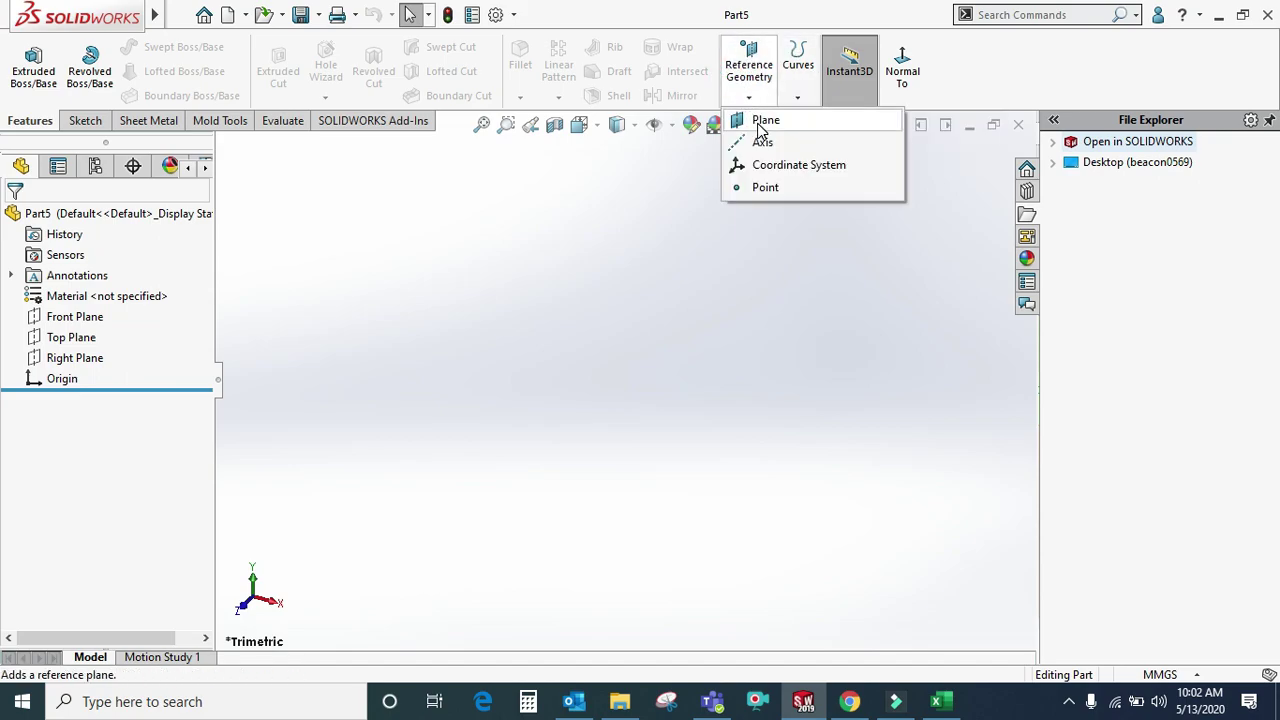
left_click(541, 352)
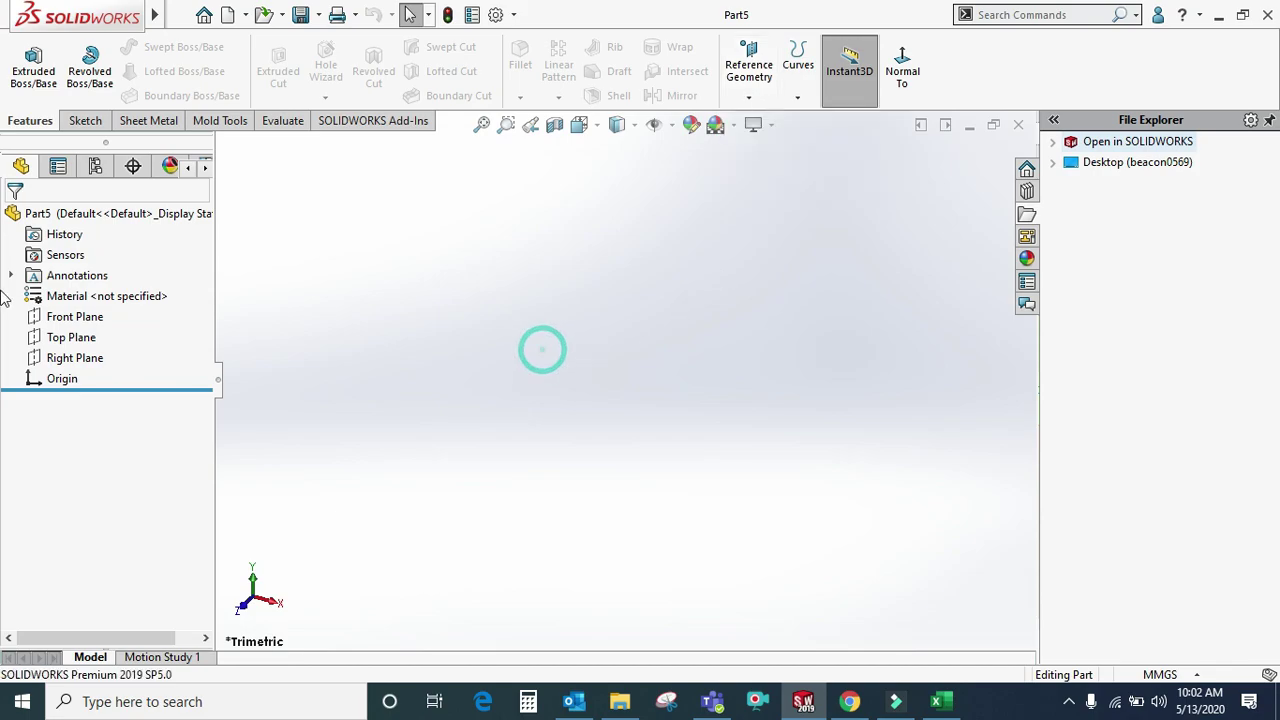
left_click(68, 340)
left_click(84, 306)
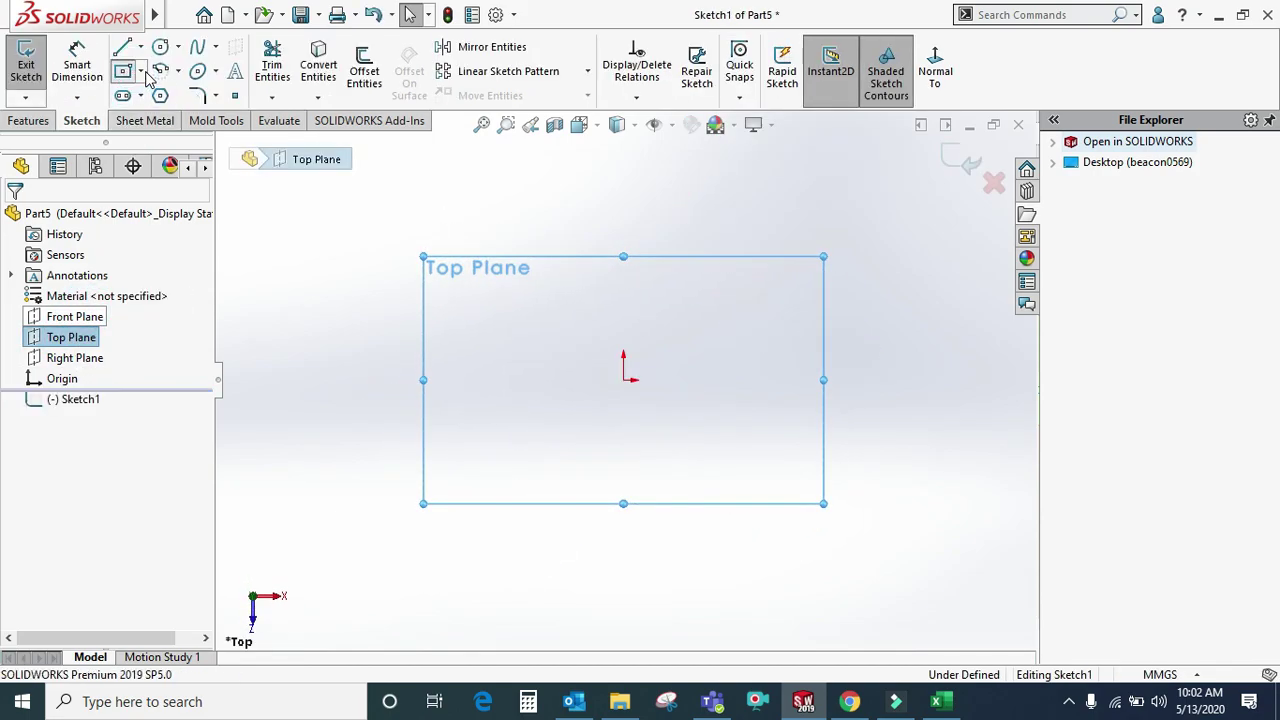
- Start a center rectangle at the origin, then cancel it
left_click(123, 72)
left_click(32, 292)
left_click(86, 292)
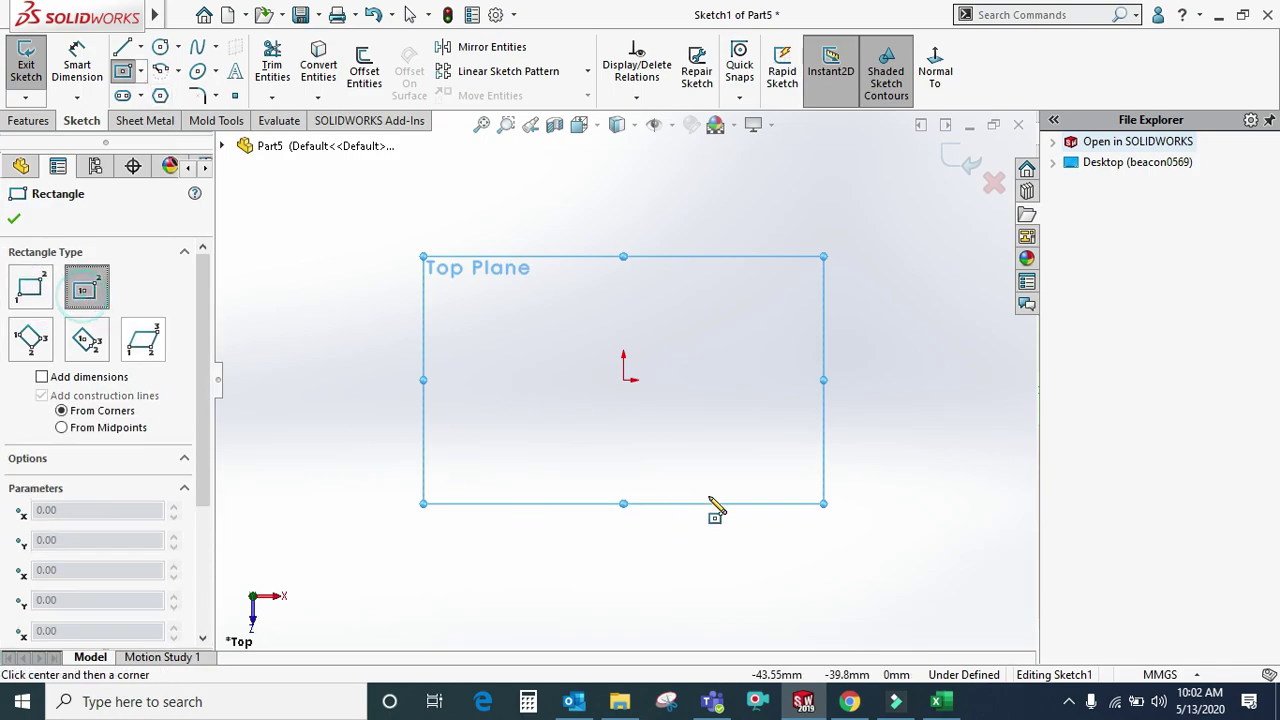
left_click(624, 380)
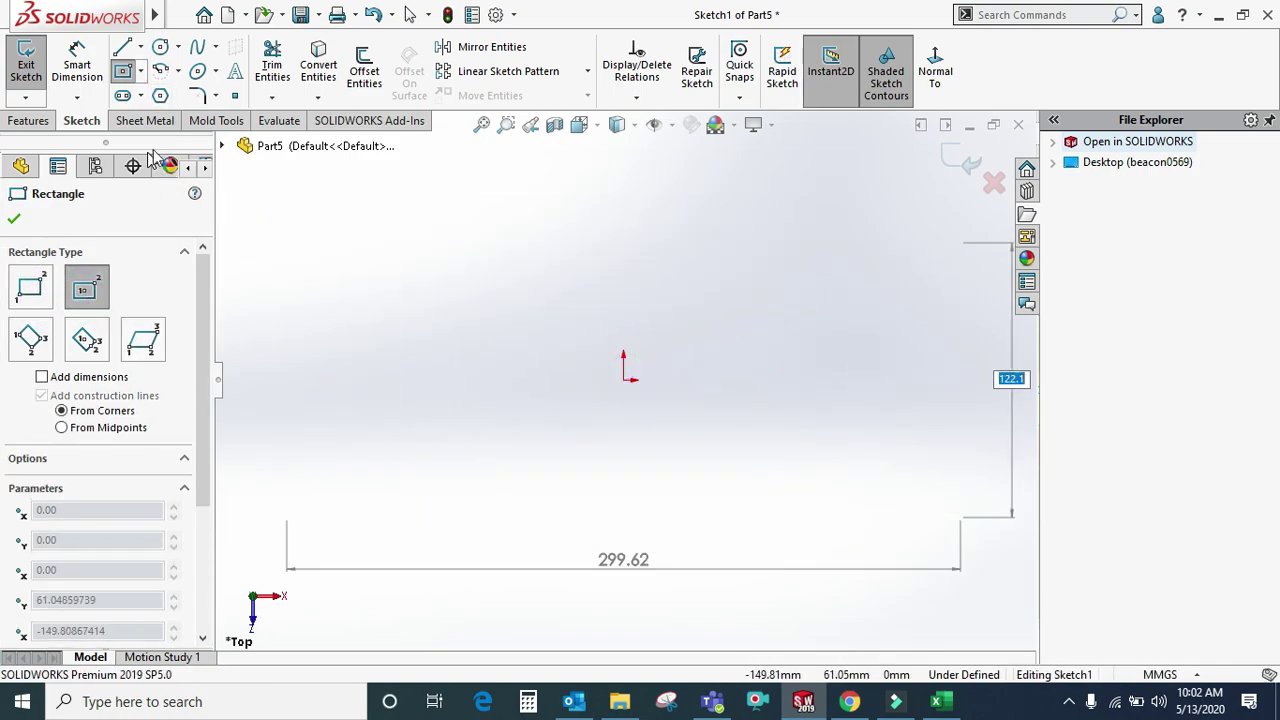
left_click(123, 72)
- Draw a vertical line up from the origin, a slanted line and a tangent arc
key("l")
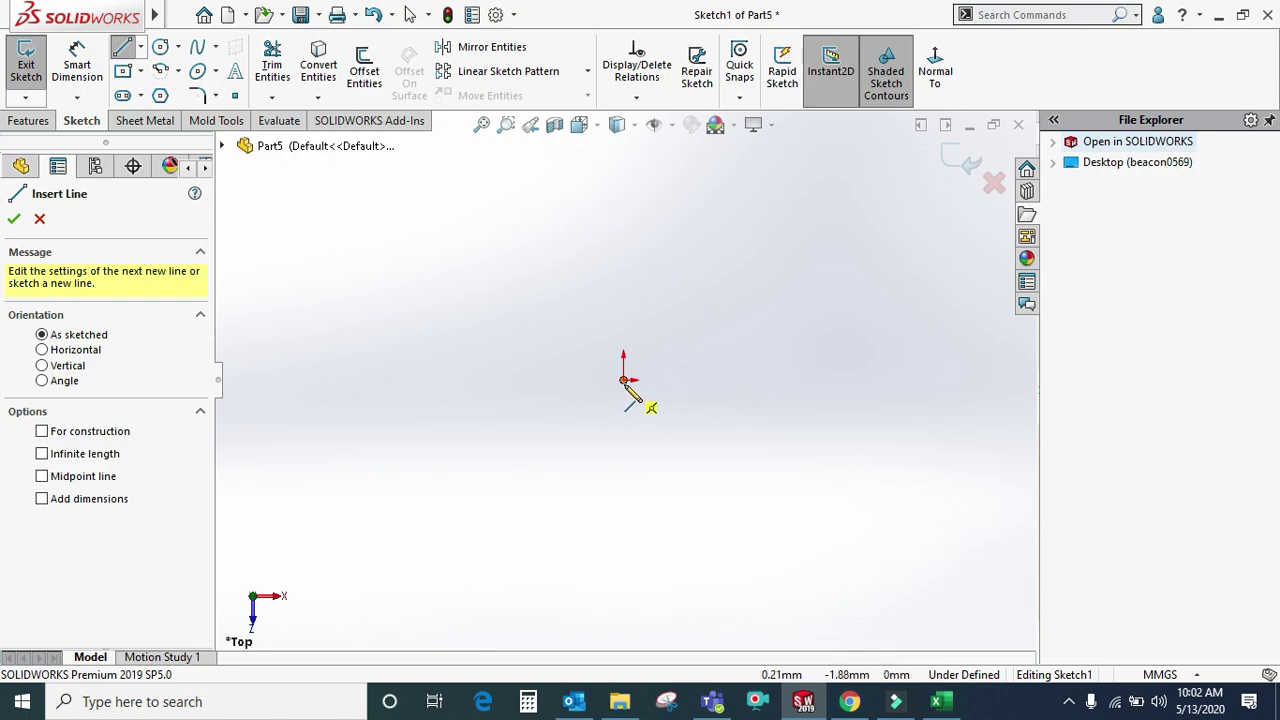
left_click(624, 380)
left_click(624, 203)
double_click(820, 190)
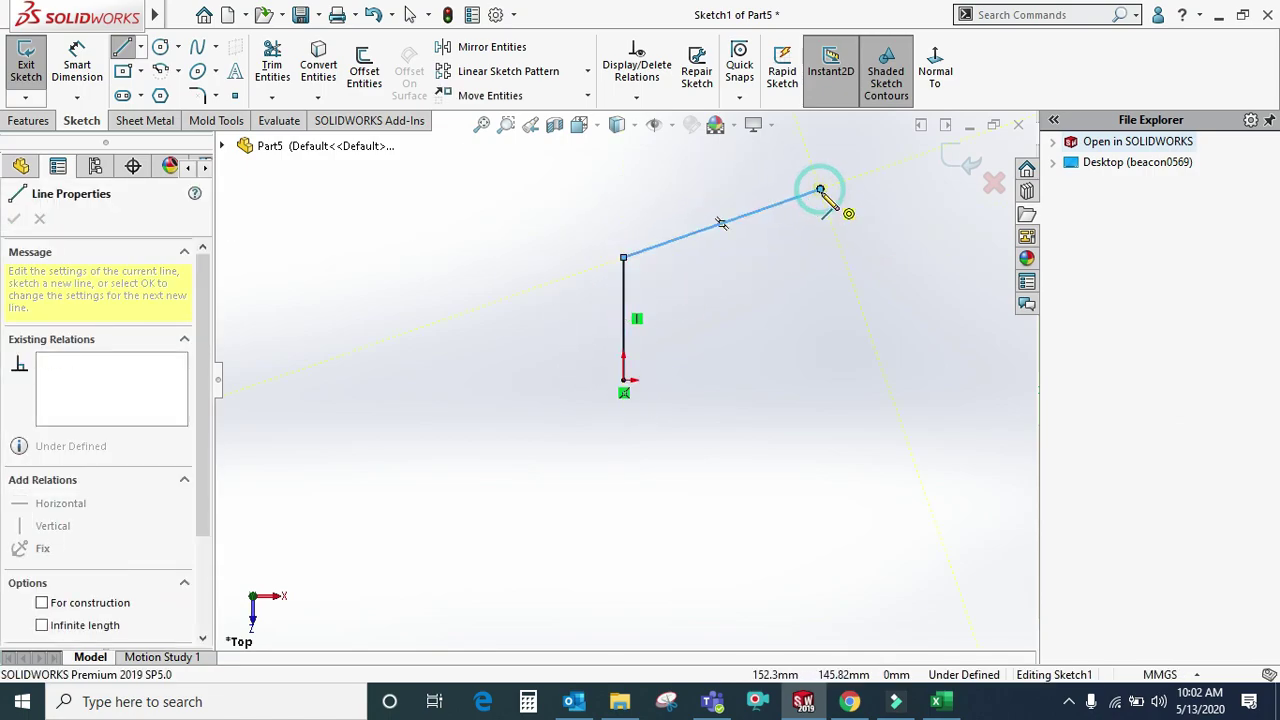
key("a")
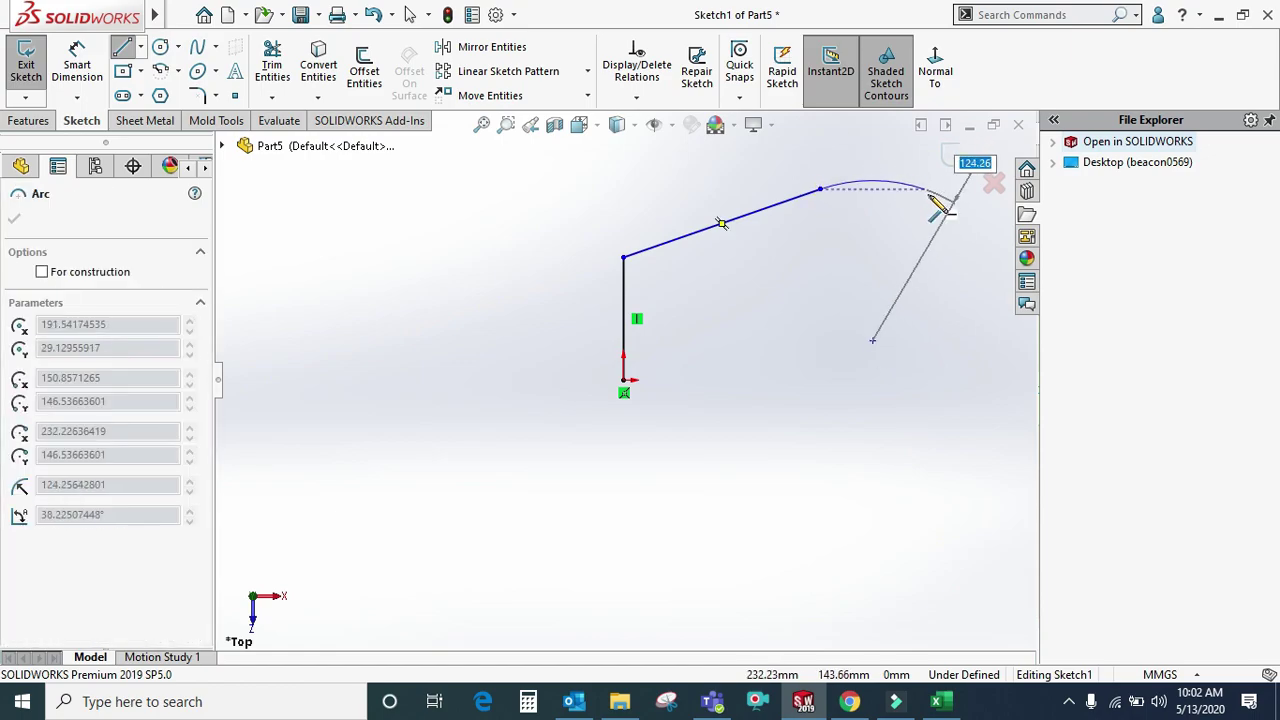
left_click(981, 268)
- End the line chain and exit the sketch
right_click(978, 288)
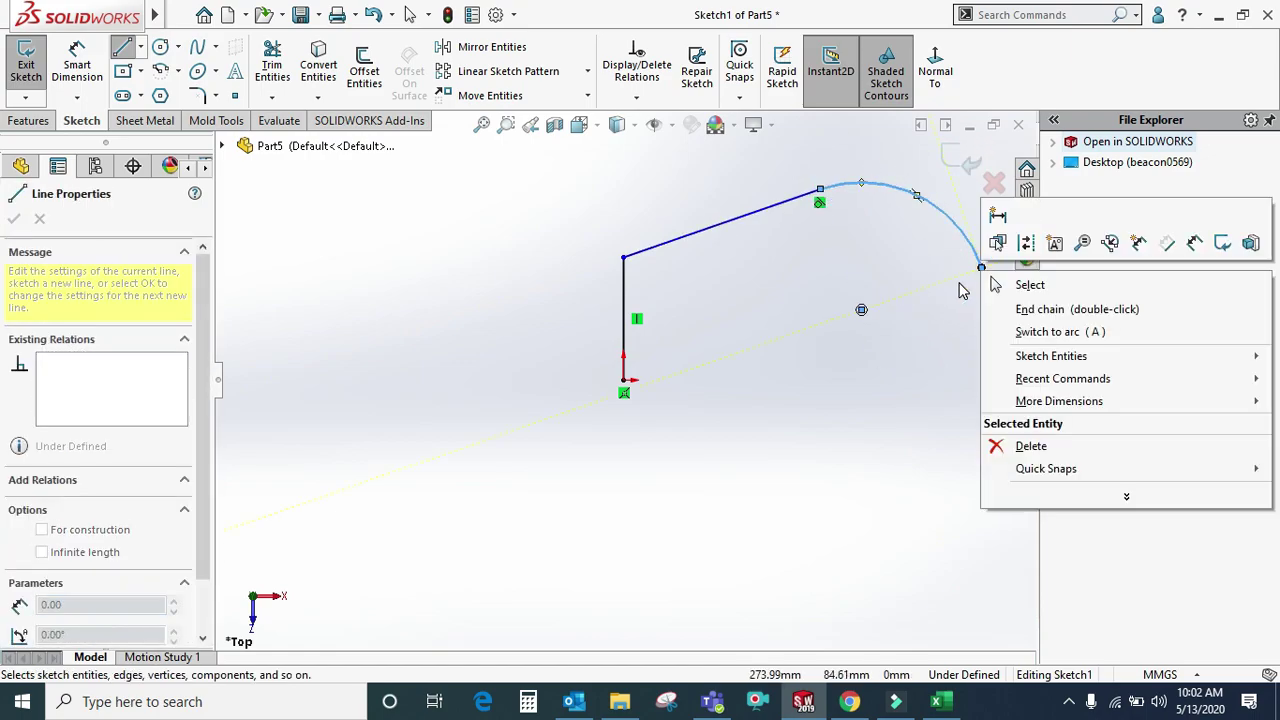
right_click(968, 292)
left_click(978, 293)
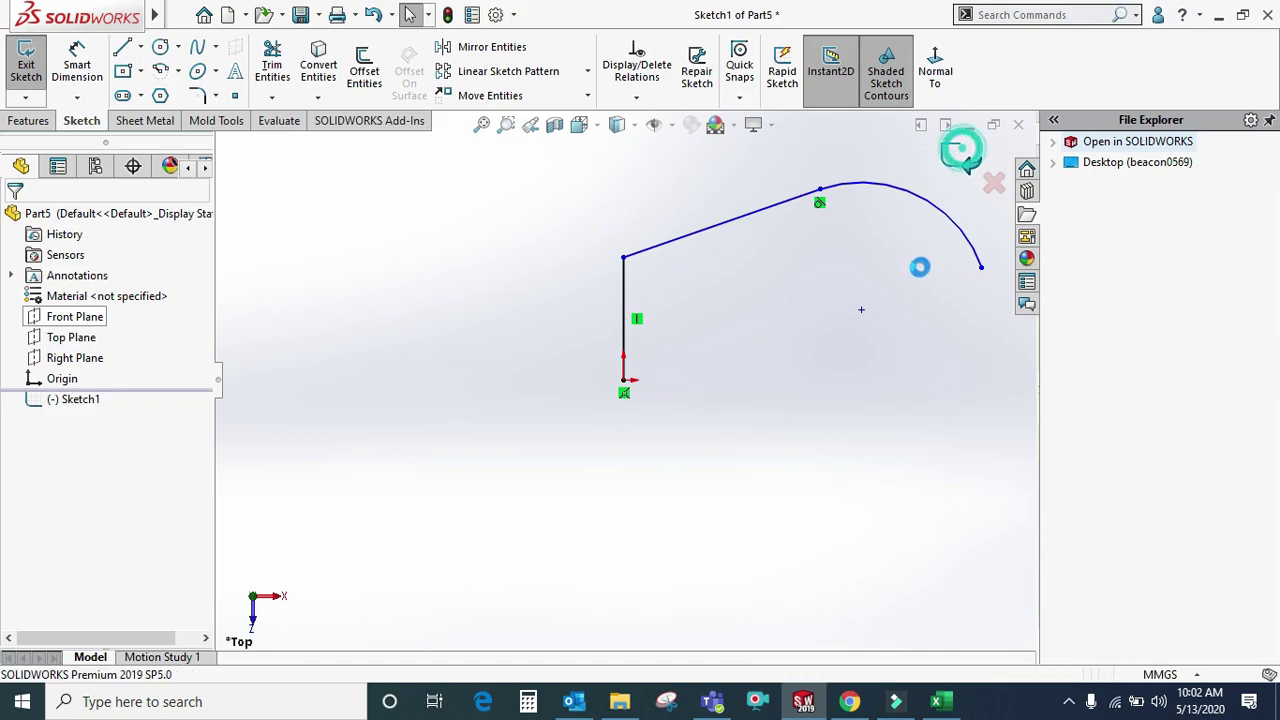
left_click(961, 150)
left_click(790, 204)
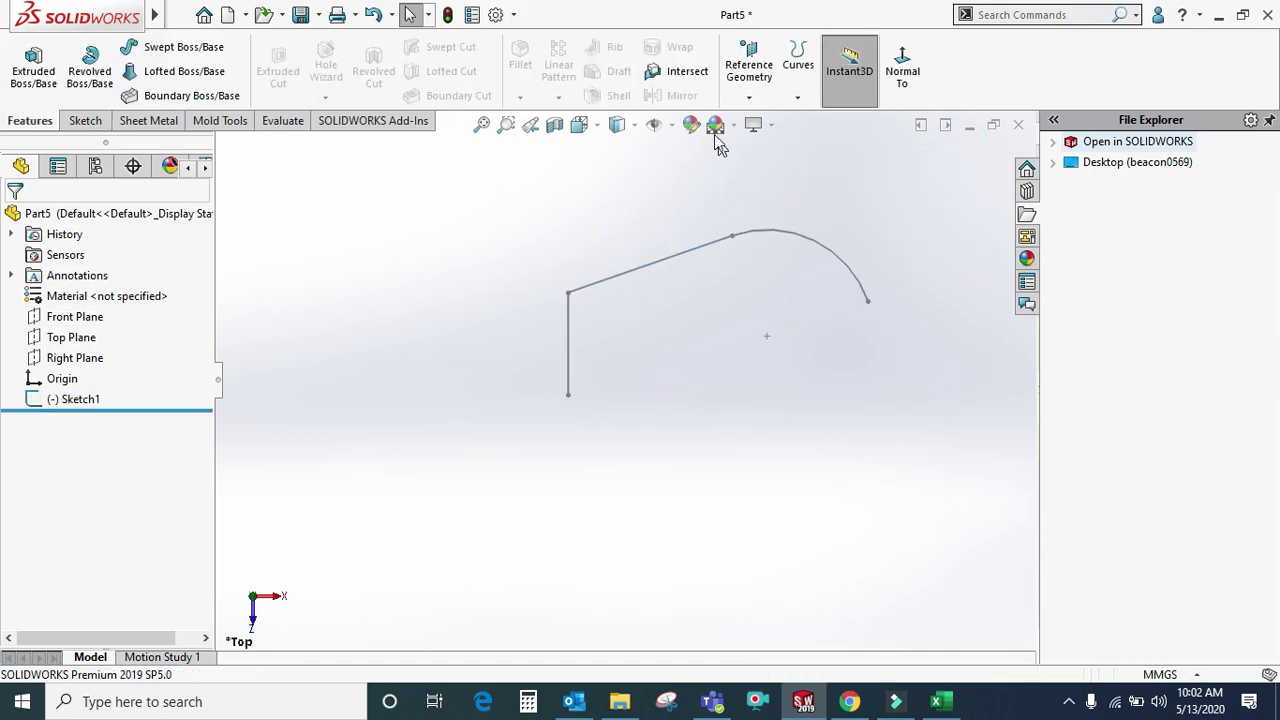
- Begin a reference plane using the Front Plane from the flyout tree as first reference
left_click(749, 95)
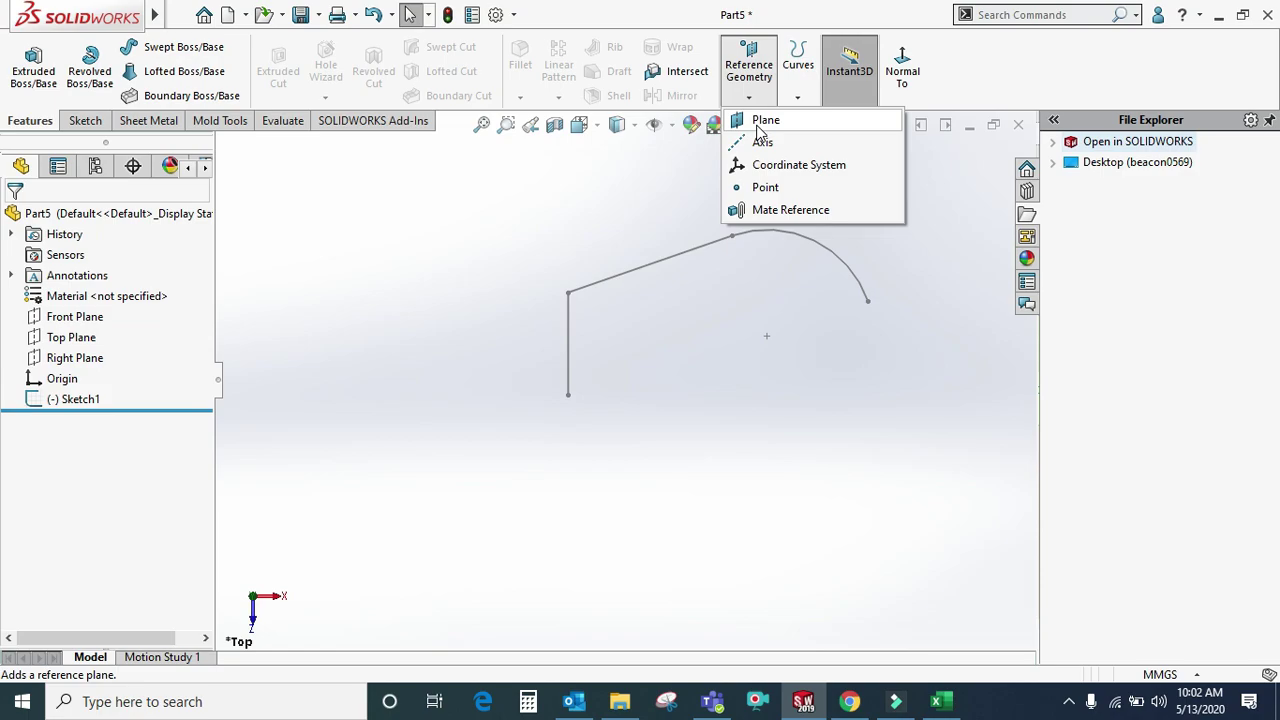
key("Escape")
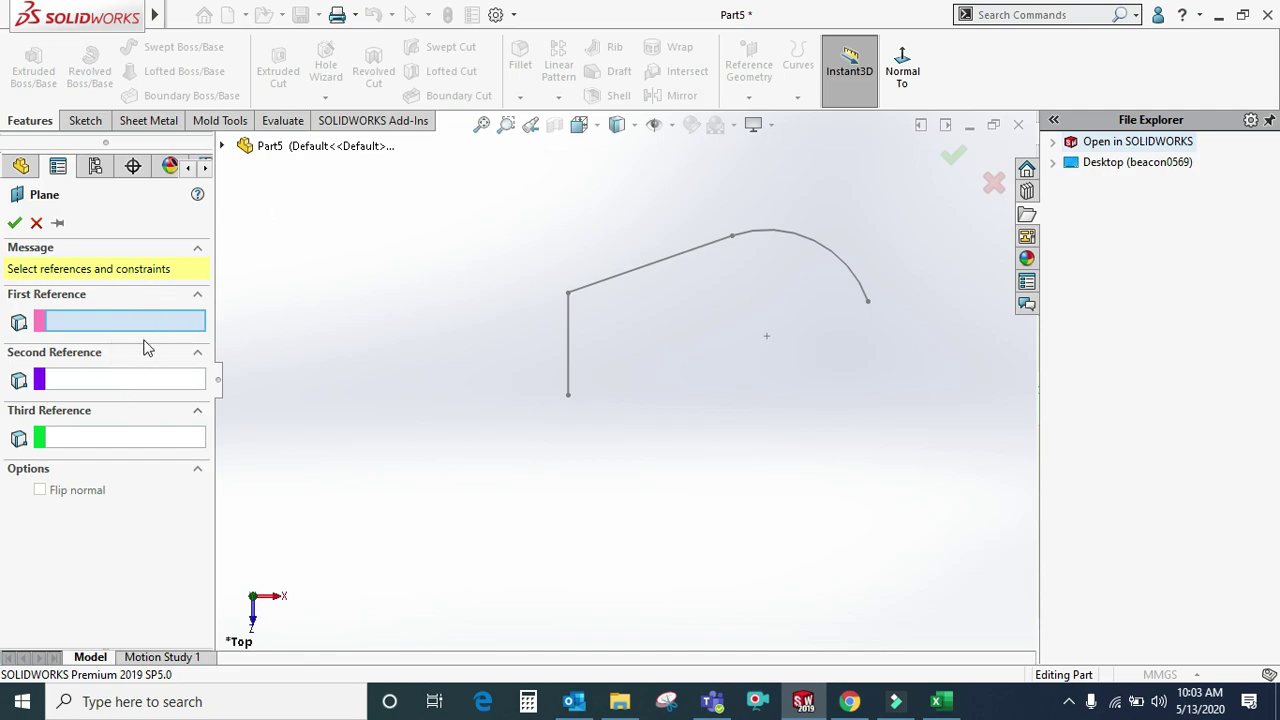
left_click(250, 146)
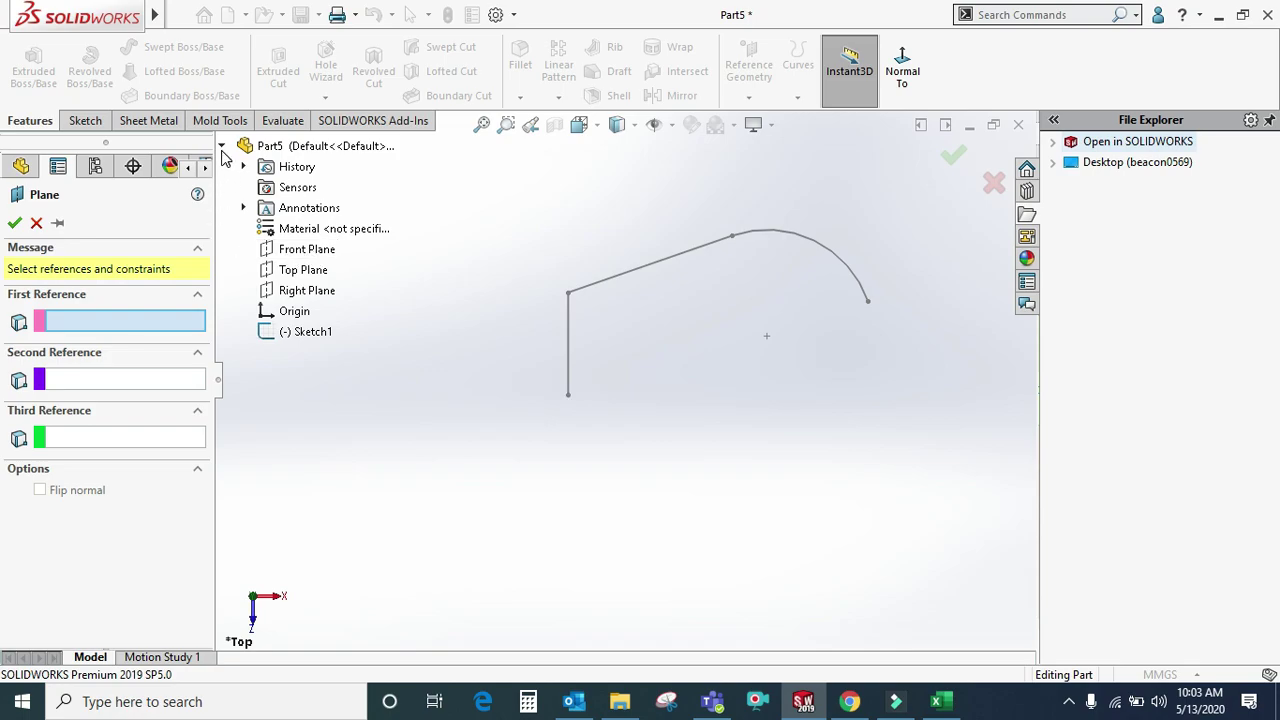
left_click(295, 253)
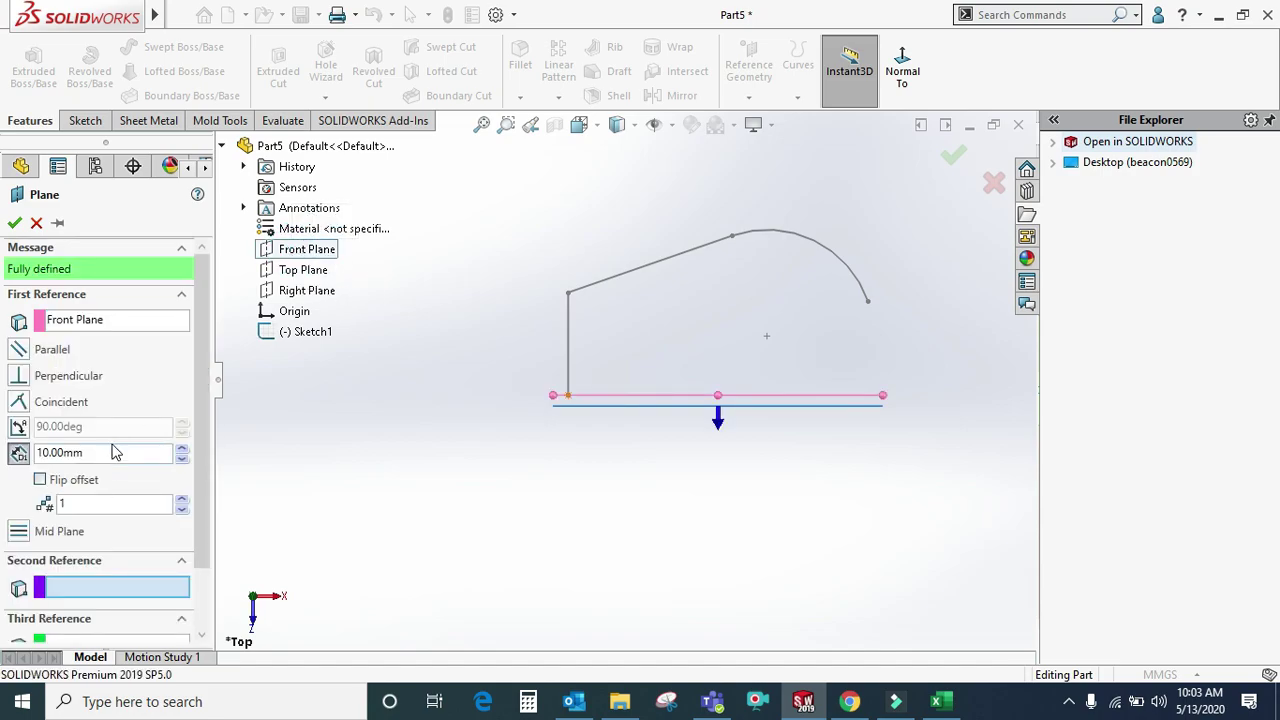
- Set the plane's offset distance to 20mm and orbit to view the preview
left_click_drag(115, 452, 5, 452)
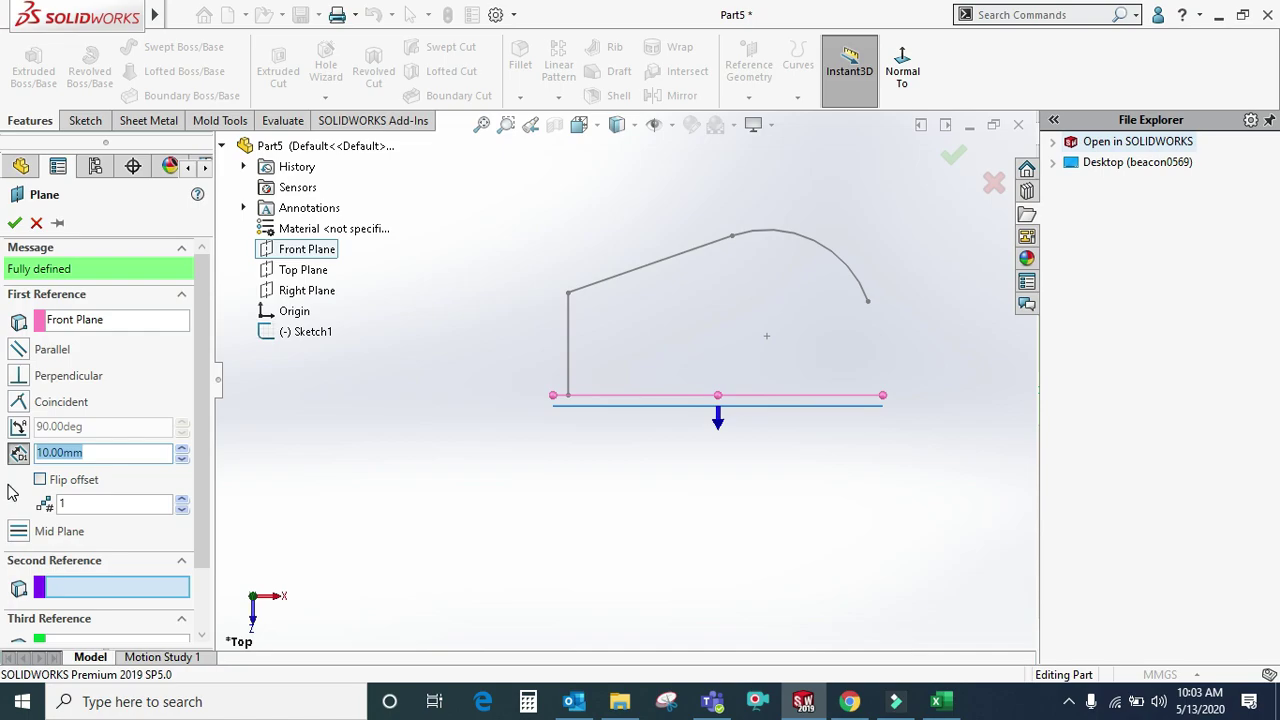
type("20")
key("Return")
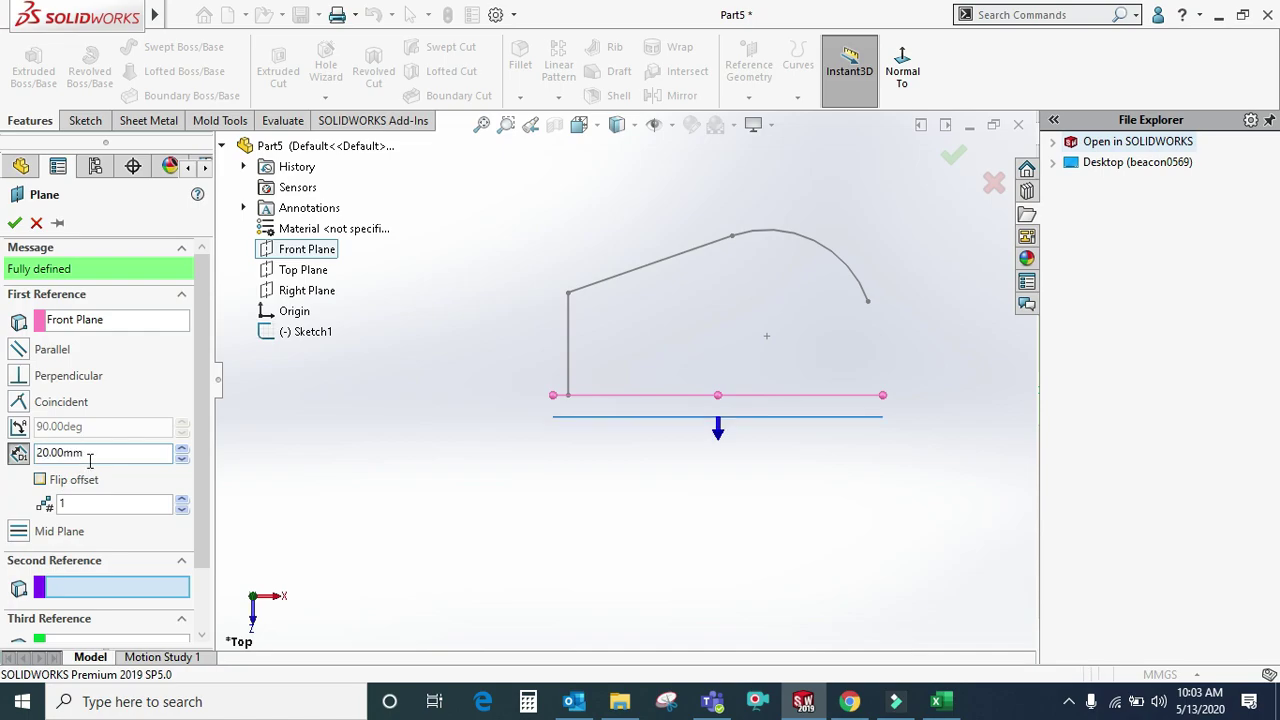
scroll(700, 415, "down", 2)
scroll(737, 409, "up", 2)
mouse_move(709, 474)
middle_mouse_down()
mouse_move(721, 375)
mouse_move(706, 480)
middle_mouse_up()
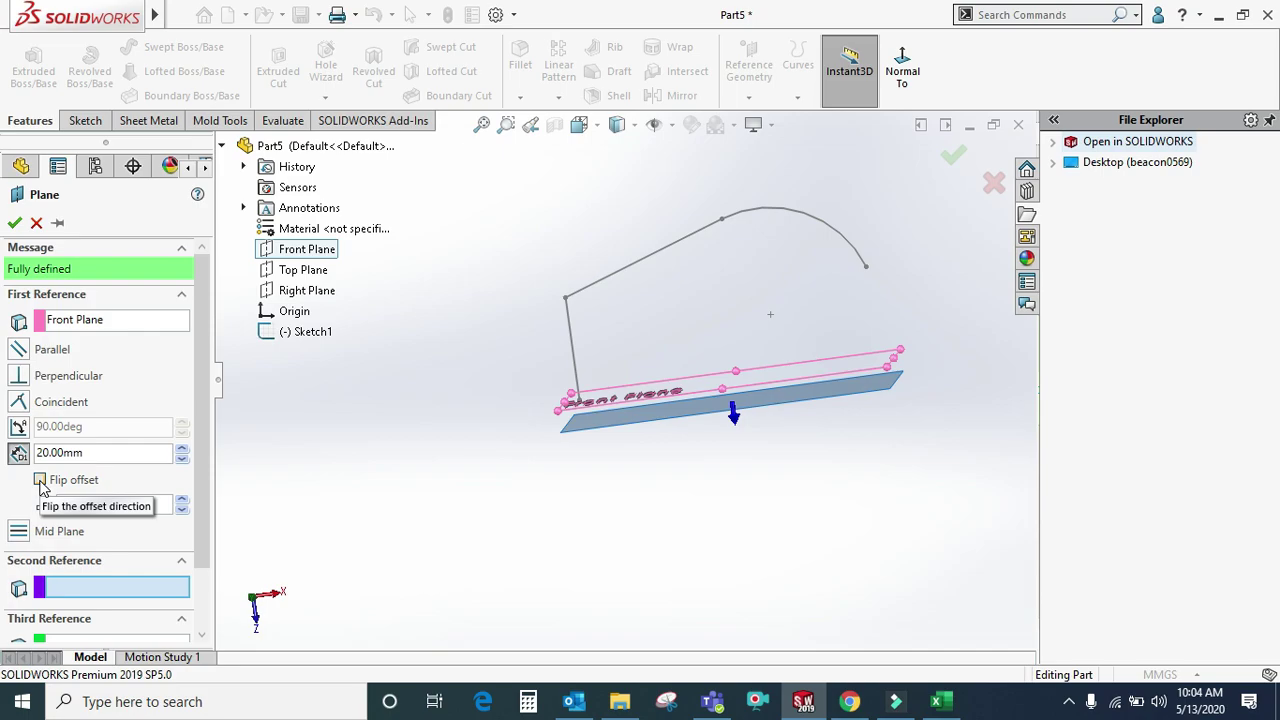
- Toggle Flip offset back and forth, then raise the offset to 80.00mm
left_click(40, 481)
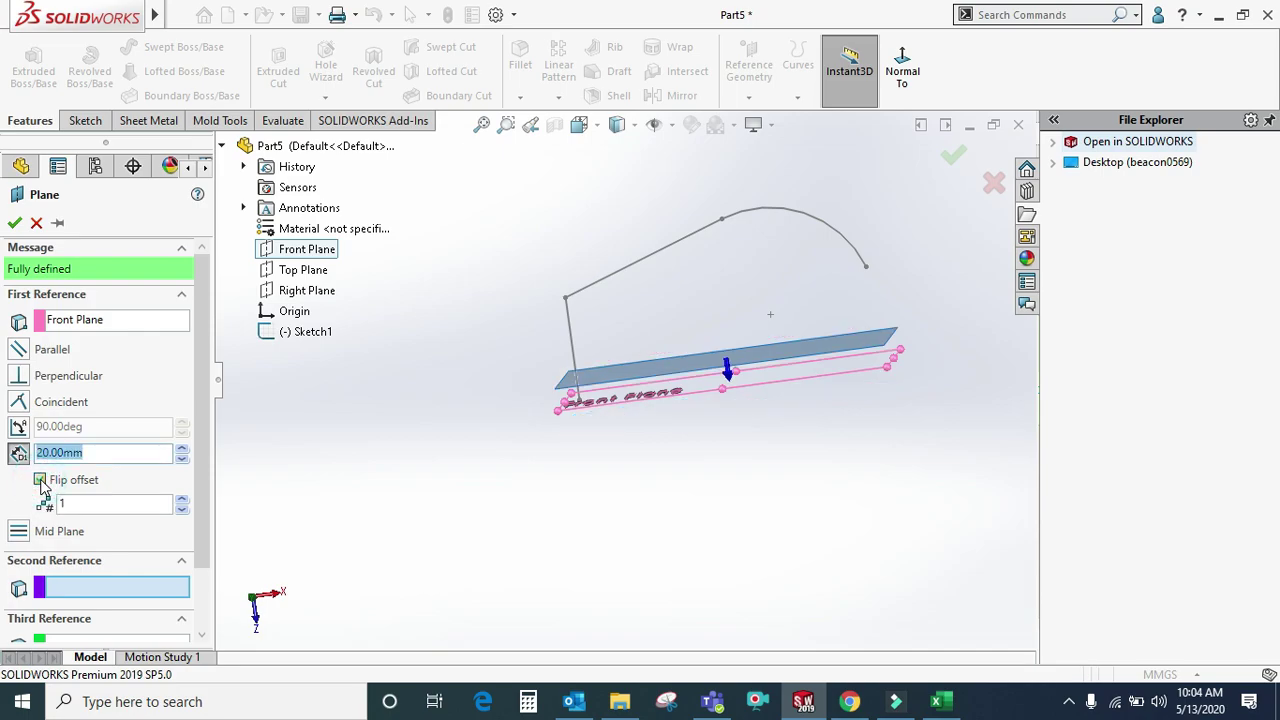
left_click(40, 481)
left_click(40, 481)
left_click(40, 481)
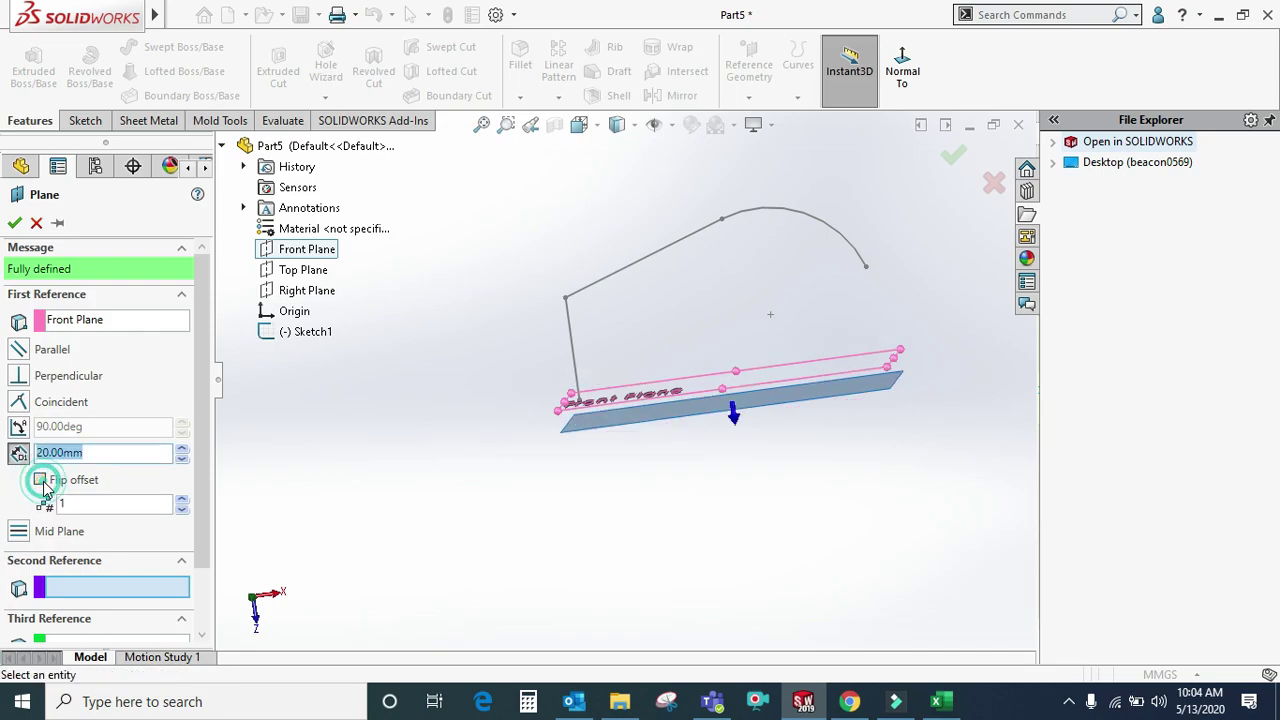
left_click(181, 458)
left_click(181, 447)
left_click(181, 447)
left_click(181, 447)
left_click(181, 447)
left_click(181, 447)
left_click(181, 447)
left_click(181, 447)
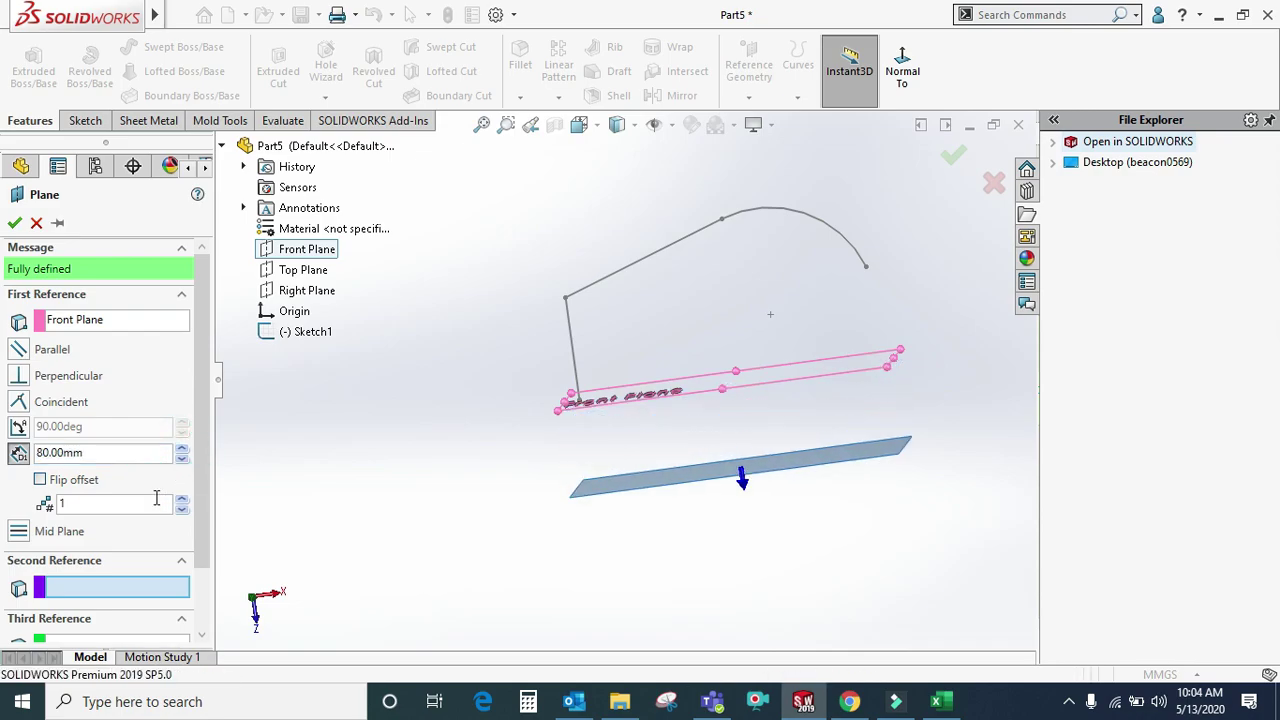
- Set Number of planes to 4 and zoom out to see the 80mm-spaced planes
mouse_move(504, 477)
middle_mouse_down()
mouse_move(529, 391)
mouse_move(508, 487)
middle_mouse_up()
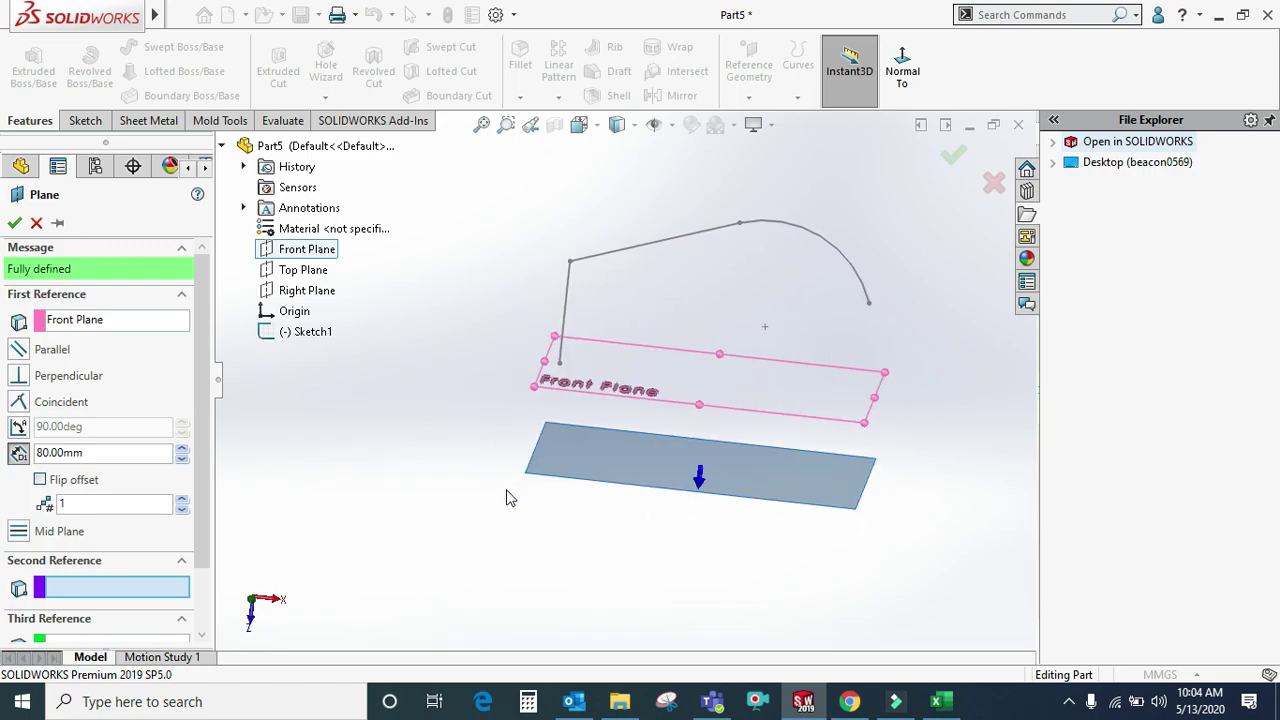
left_click(182, 500)
left_click(182, 500)
left_click(182, 500)
scroll(471, 486, "up", 2)
scroll(585, 456, "up", 2)
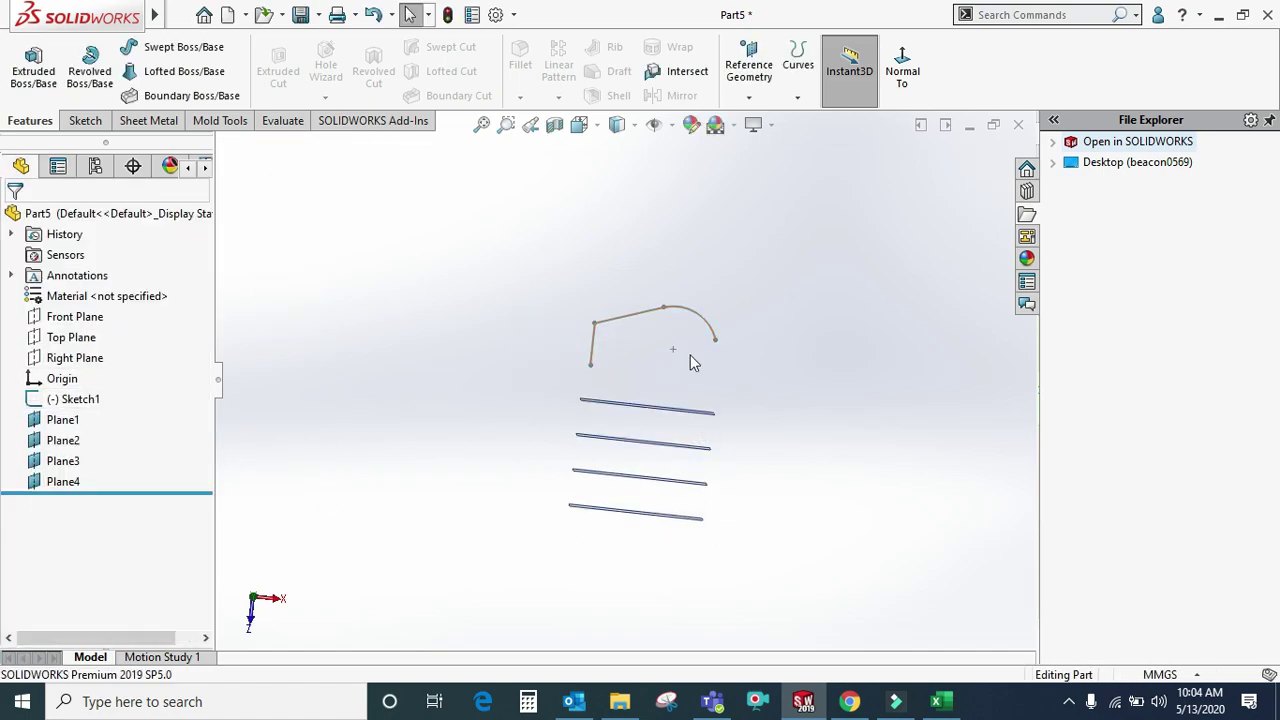
- Check the visibility options and orbit to look down on the labelled planes
left_click(671, 125)
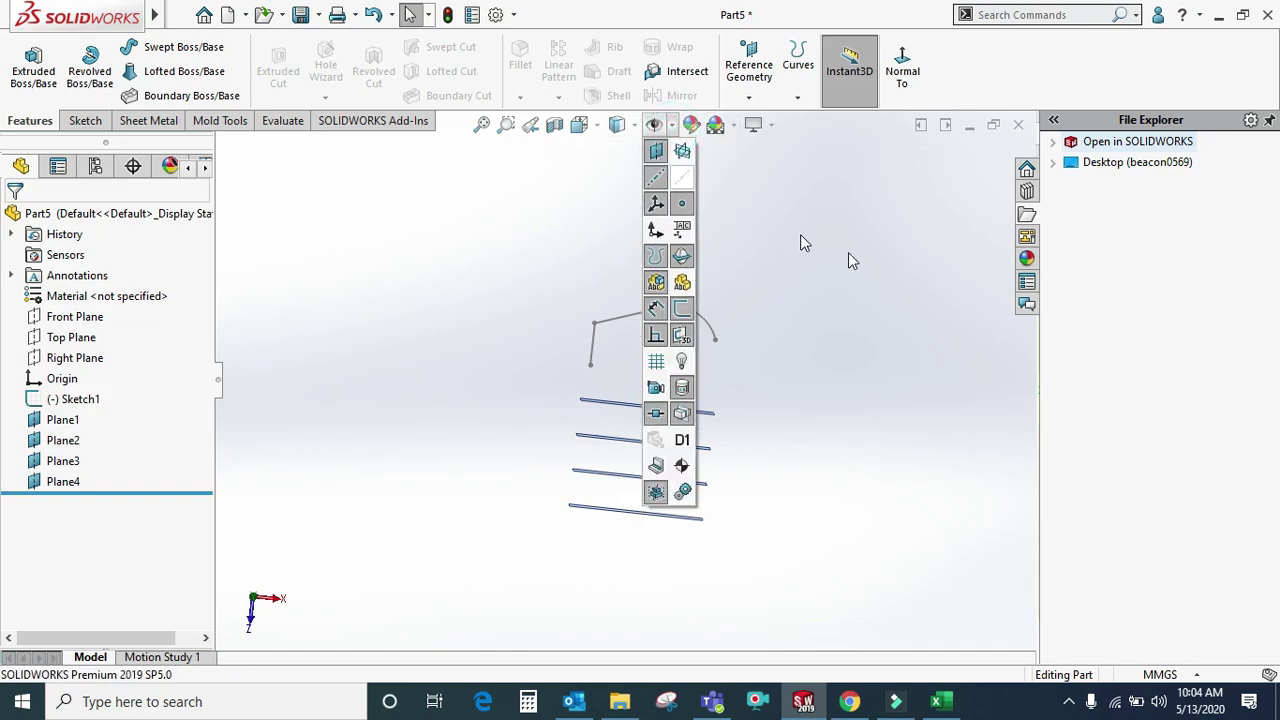
left_click(910, 297)
middle_click_drag(700, 503, 748, 531)
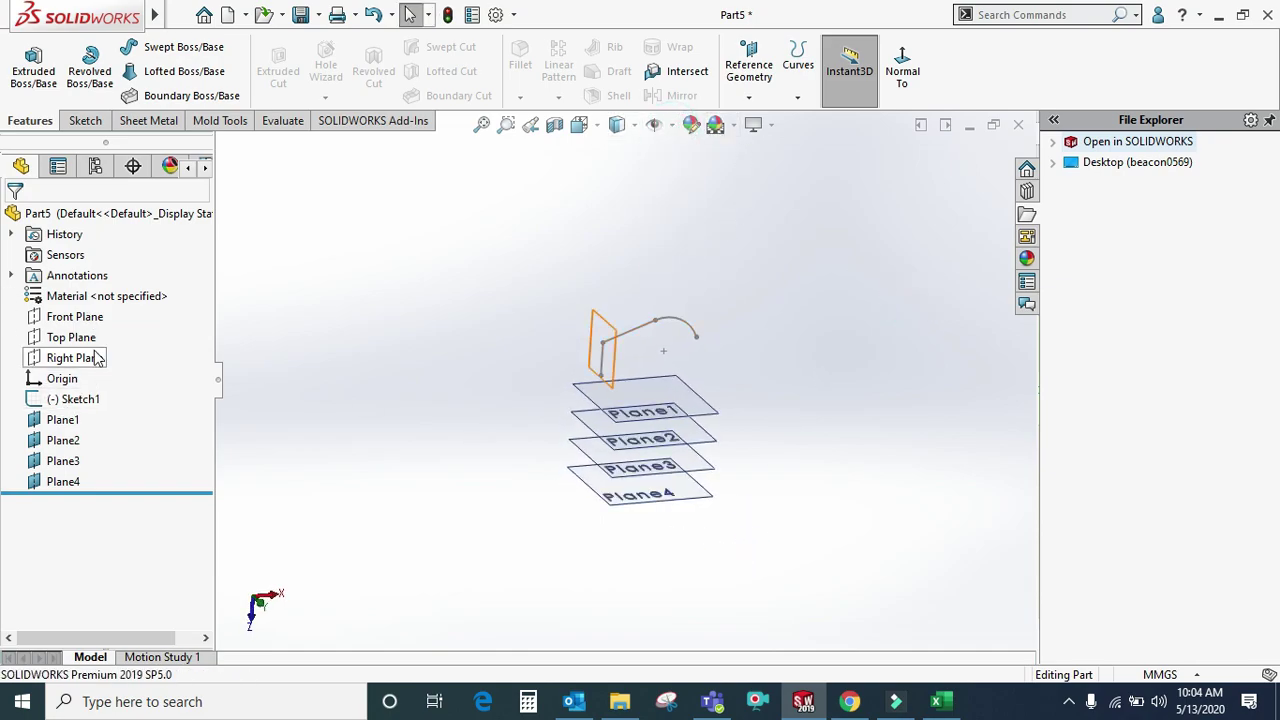
mouse_move(640, 410)
middle_mouse_down()
mouse_move(679, 414)
mouse_move(707, 332)
middle_mouse_up()
- Sketch a center rectangle on Plane1
left_click(694, 366)
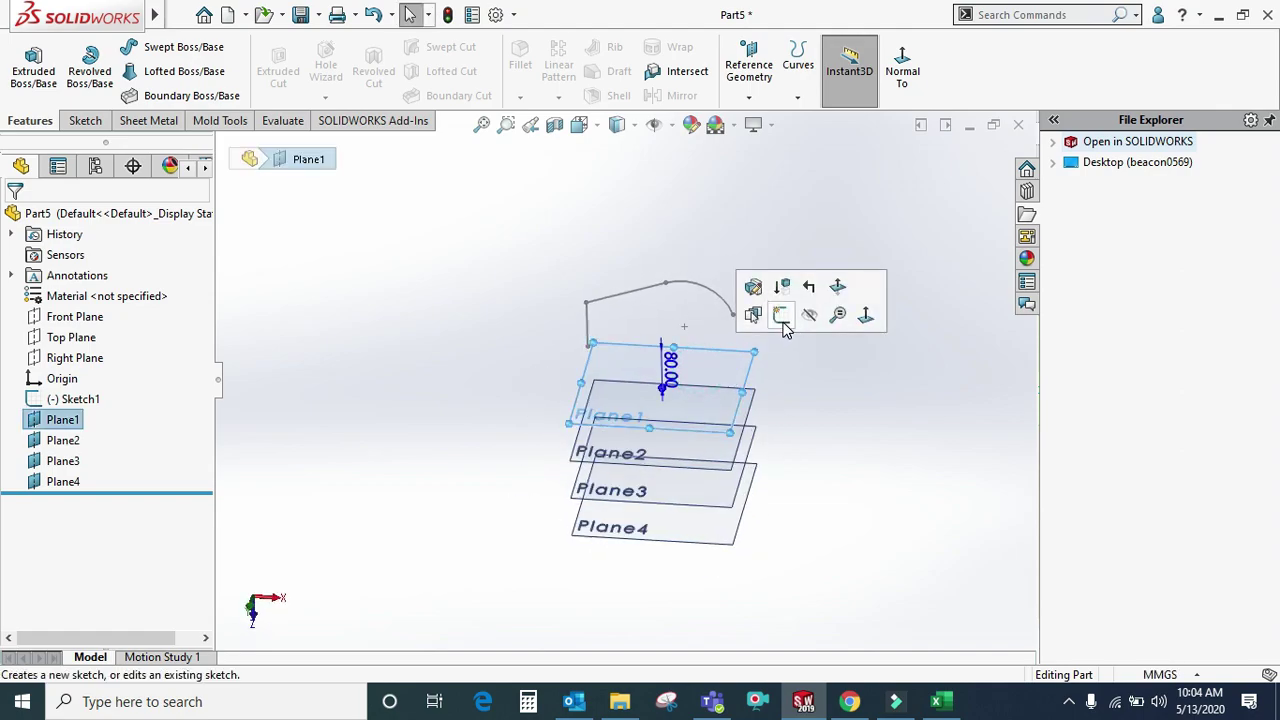
left_click(781, 315)
left_click(950, 72)
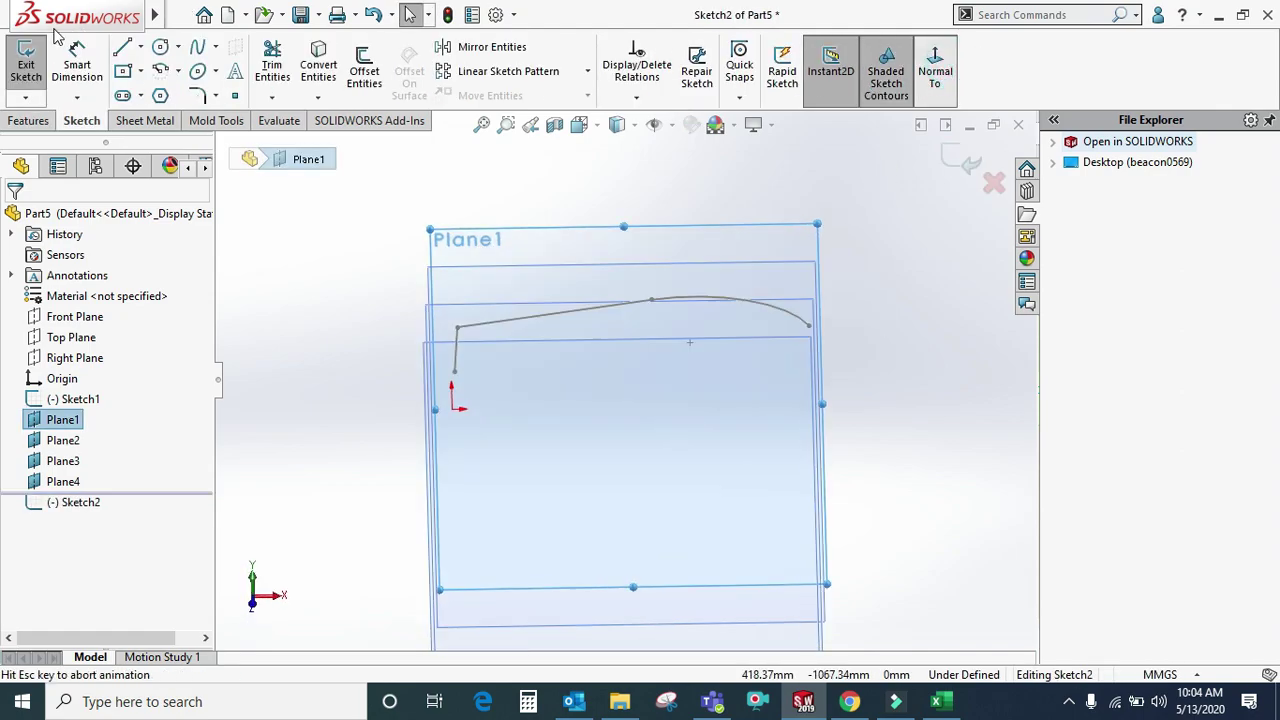
left_click(122, 70)
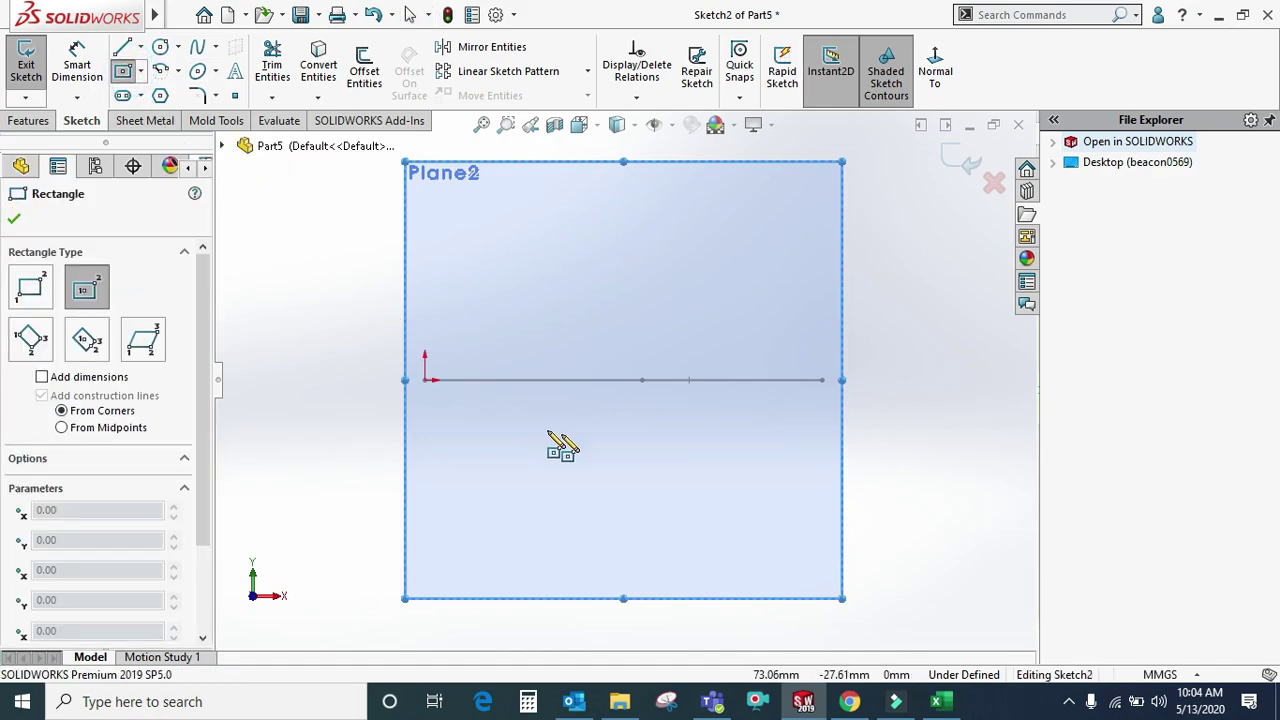
left_click(618, 372)
left_click(766, 497)
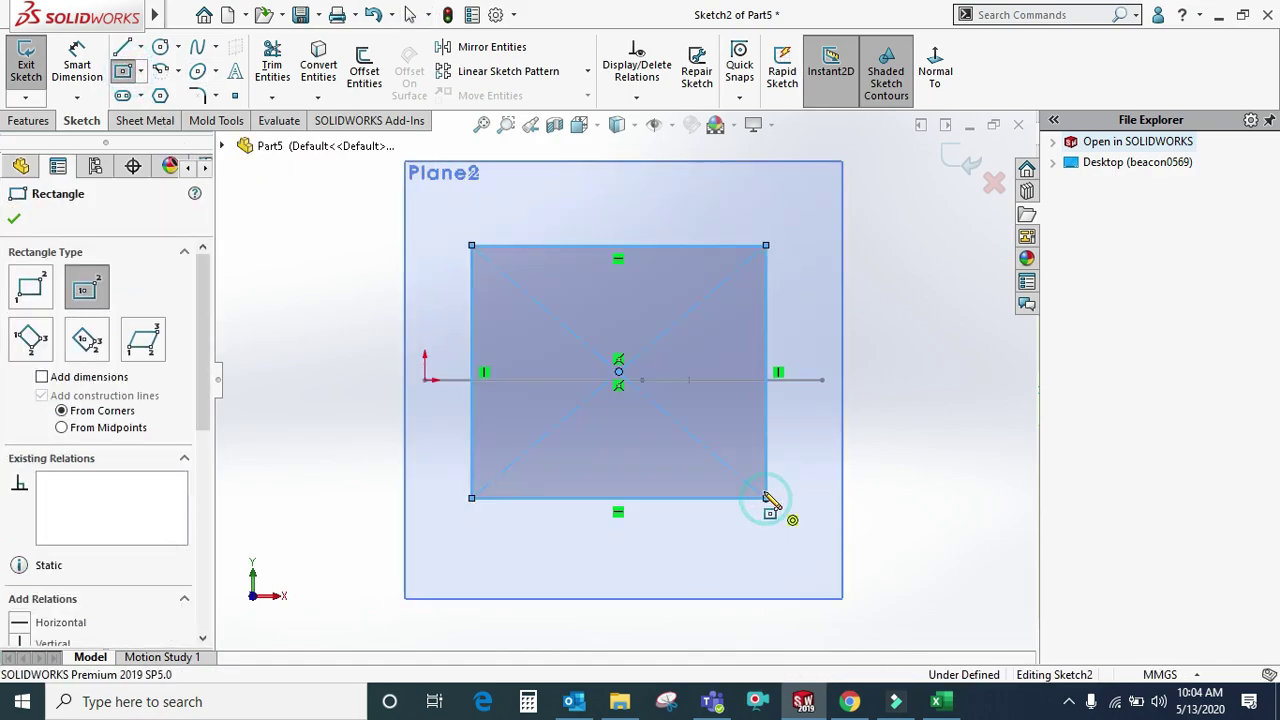
right_click(766, 497)
left_click(800, 506)
- Fit and orbit the view, then select Plane2 and dismiss its context menu
key("f")
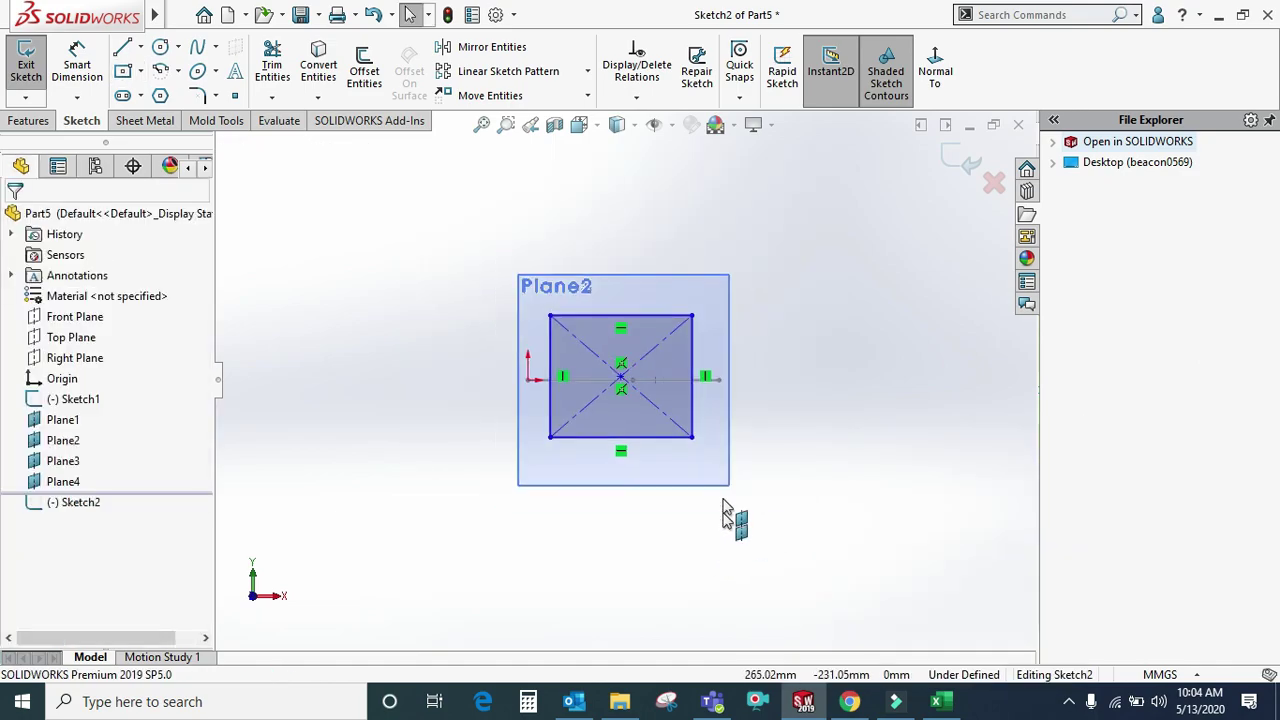
middle_click_drag(726, 515, 721, 387)
scroll(665, 220, "down", 1)
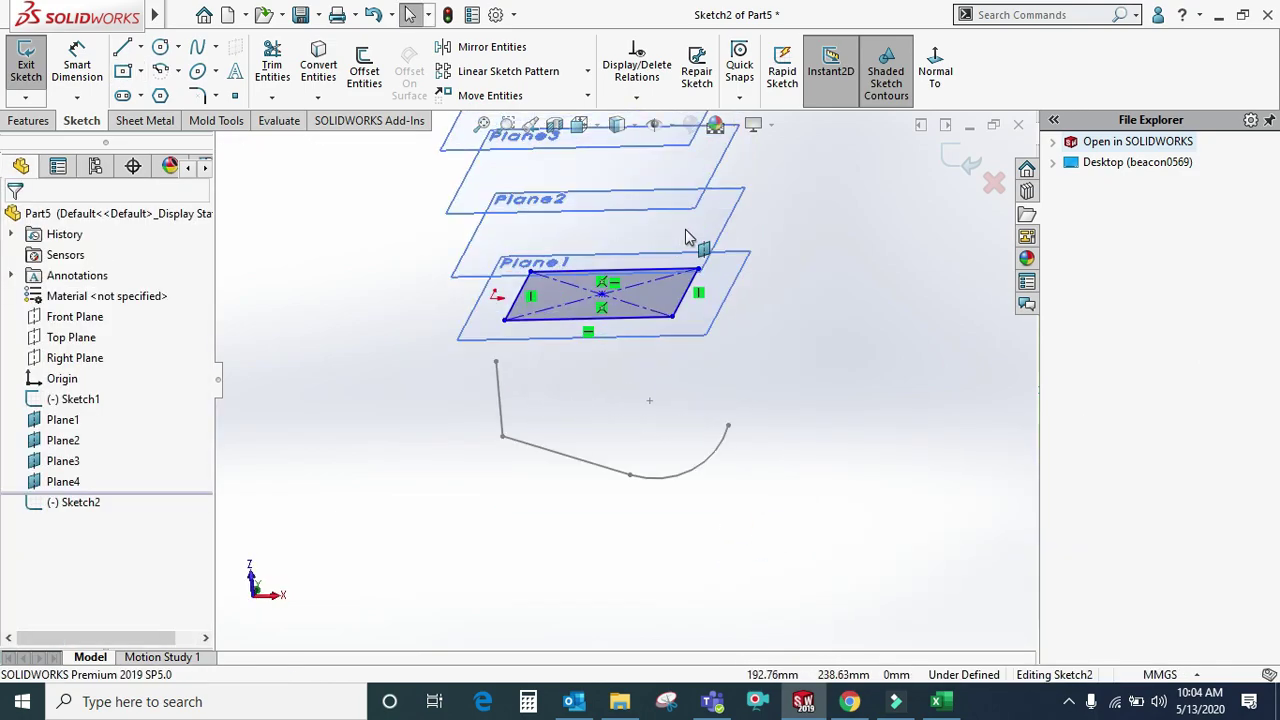
left_click(735, 207)
right_click(735, 207)
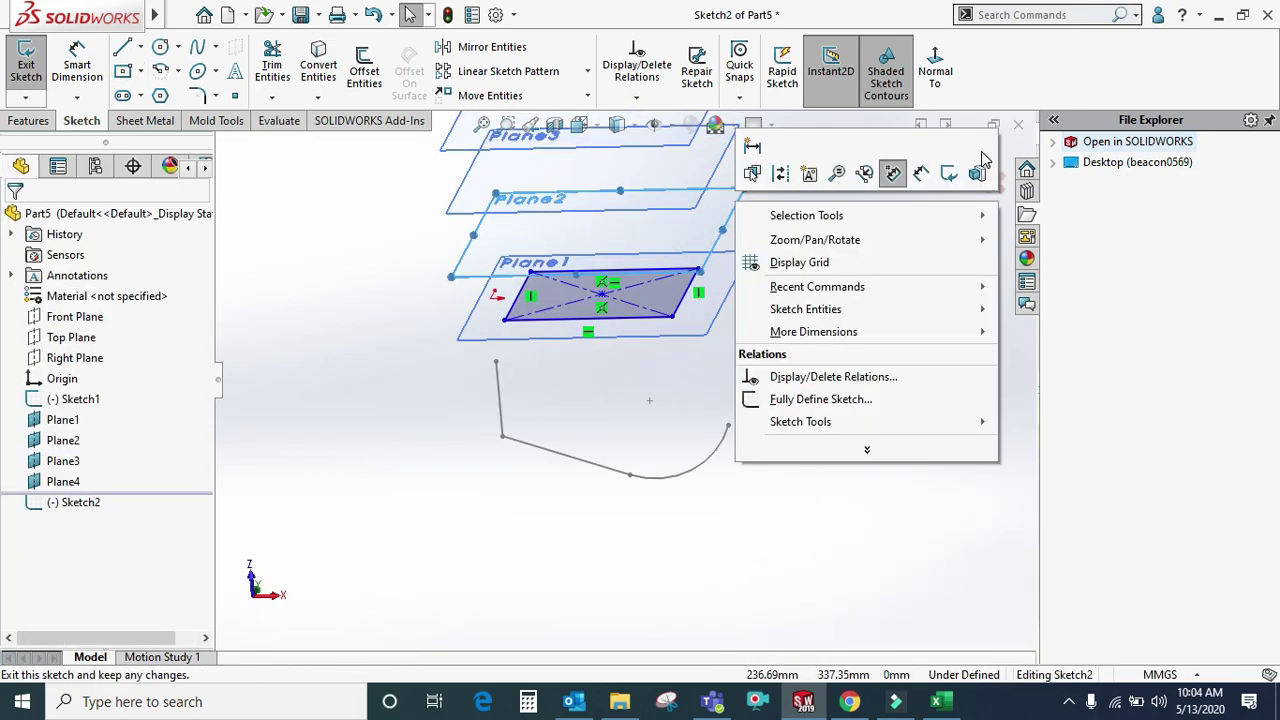
key("Escape")
left_click(938, 163)
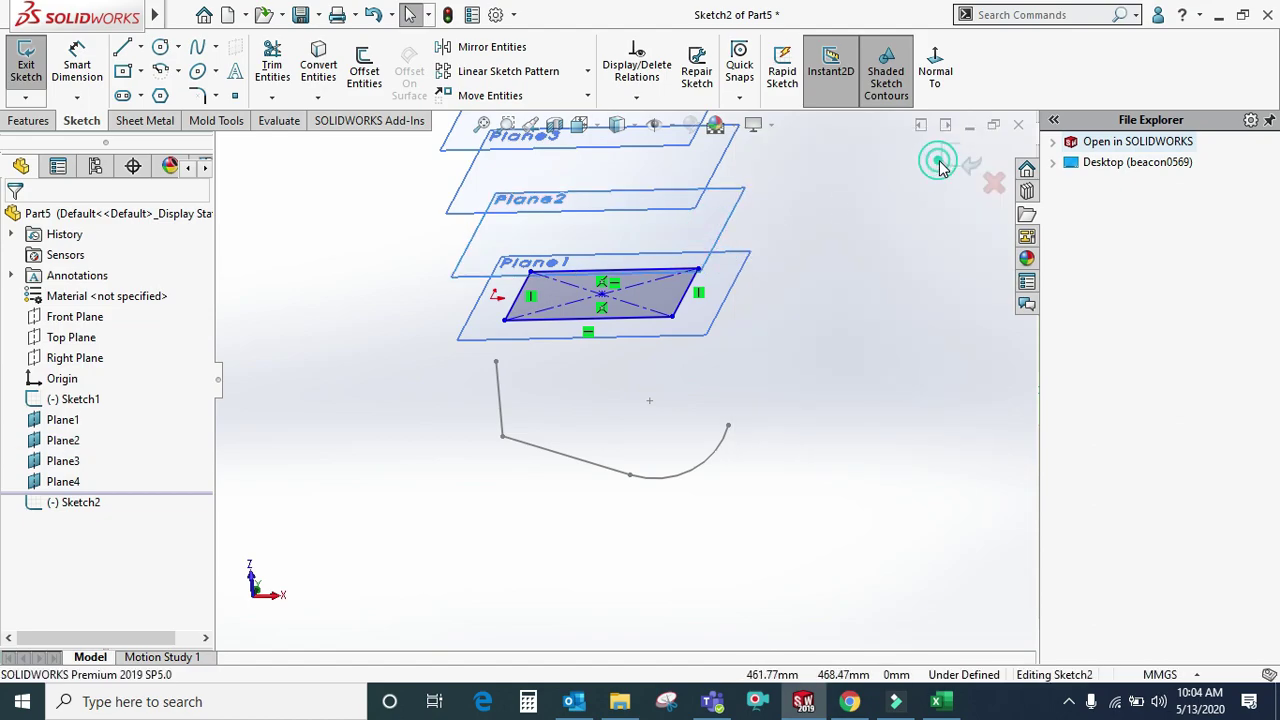
- Delete Plane1 through Plane4 together with Sketch2
left_click(735, 211)
left_click(811, 124)
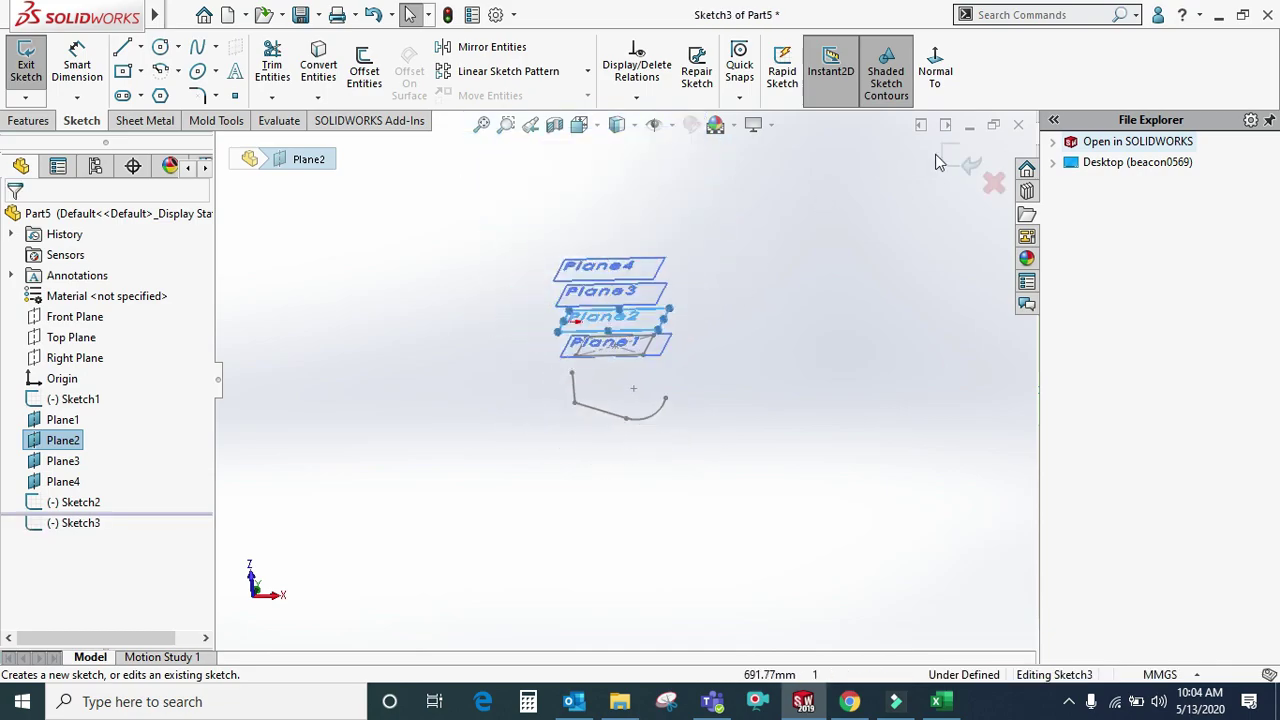
left_click_drag(735, 211, 655, 364)
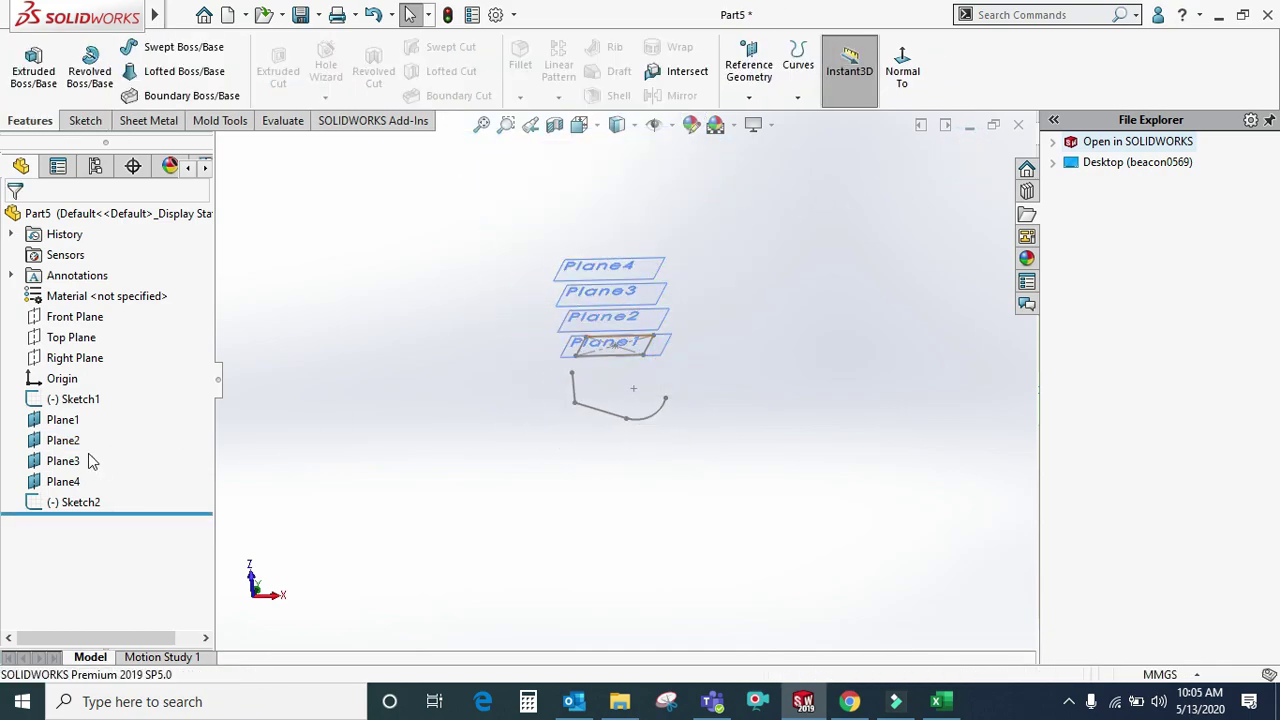
left_click(63, 481)
left_click(62, 419, "shift")
key("Delete")
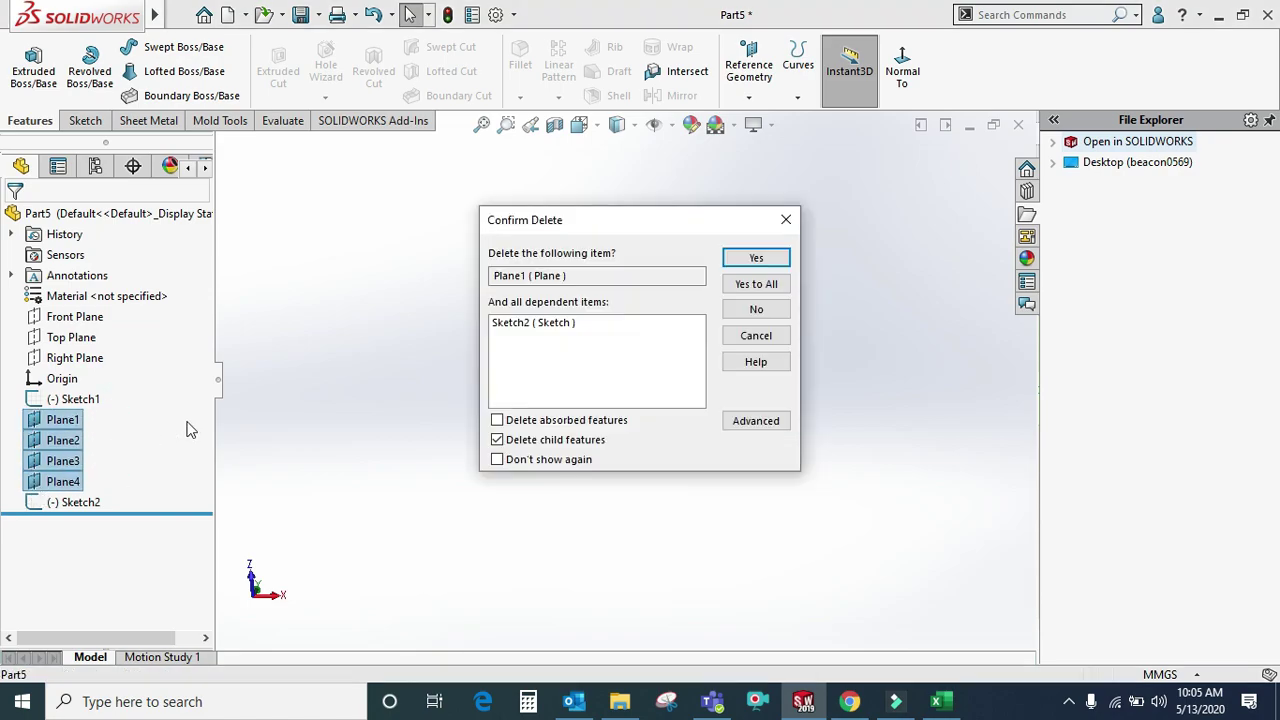
left_click(740, 284)
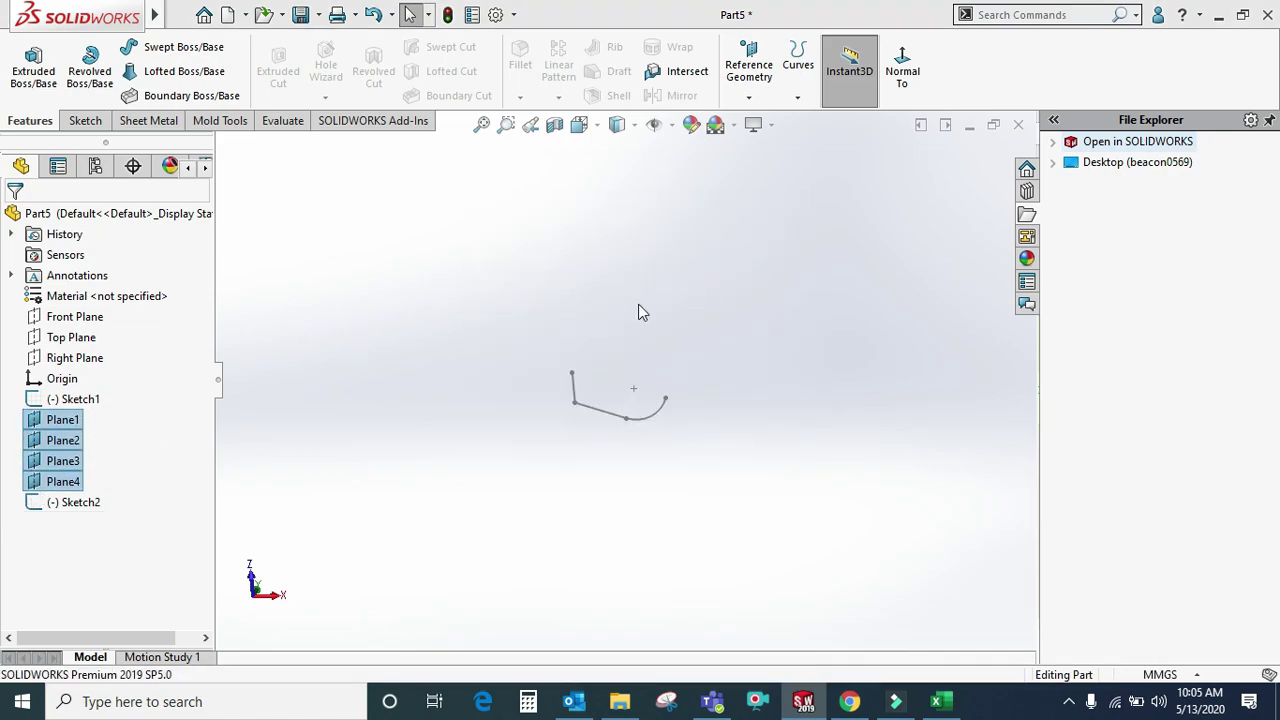
- Delete Sketch1 and select the Top Plane
right_click(86, 399)
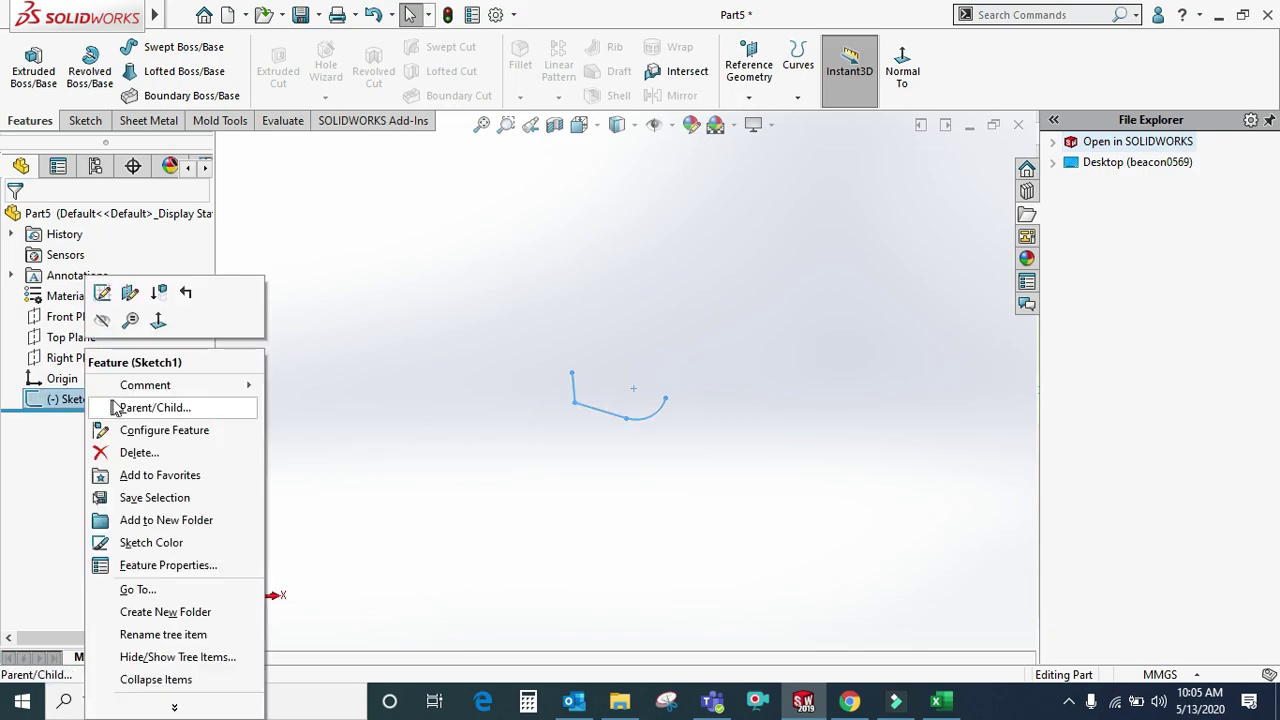
left_click(139, 456)
left_click(745, 258)
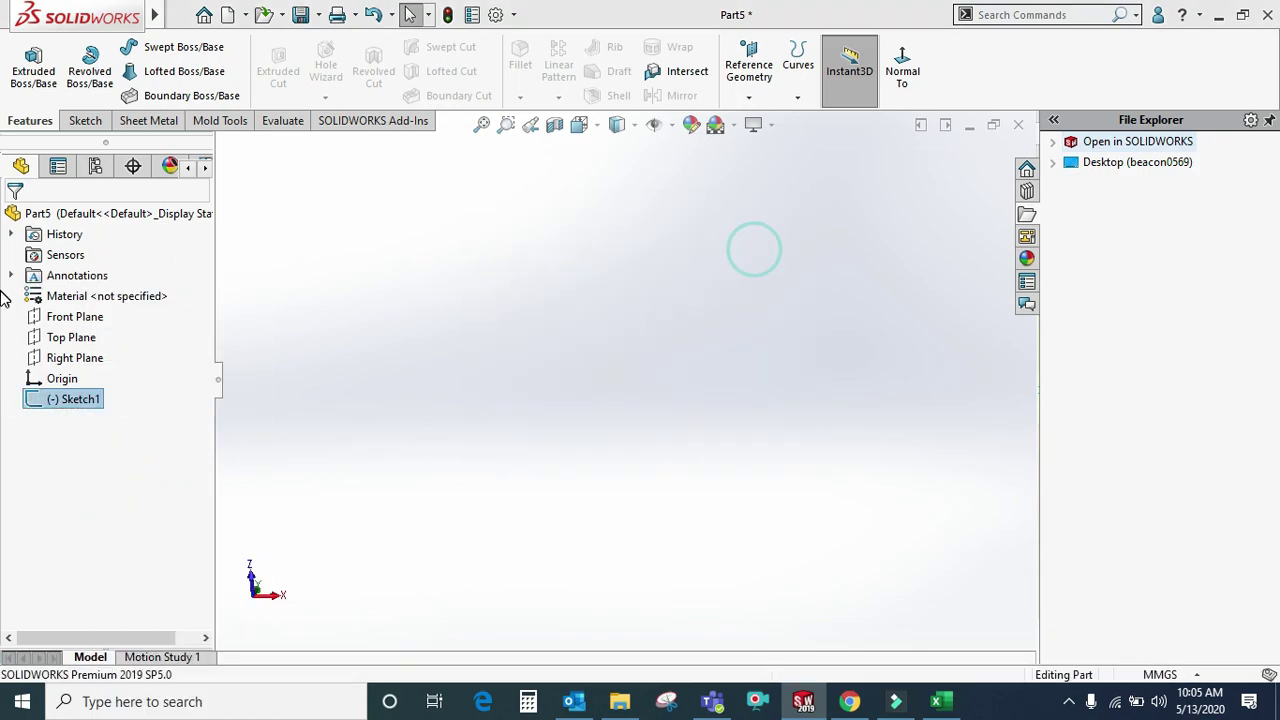
left_click(72, 338)
- Extrude a center rectangle sketched at the origin on the Top Plane to 140mm
left_click(91, 312)
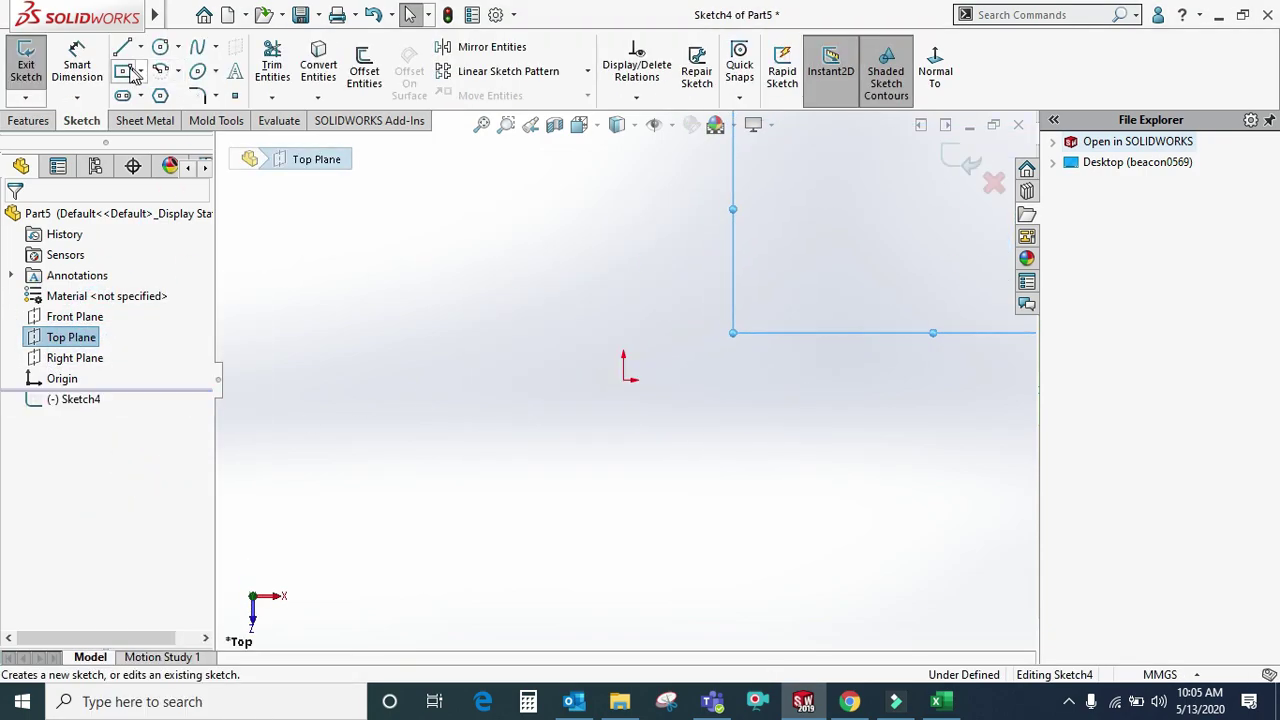
left_click(127, 78)
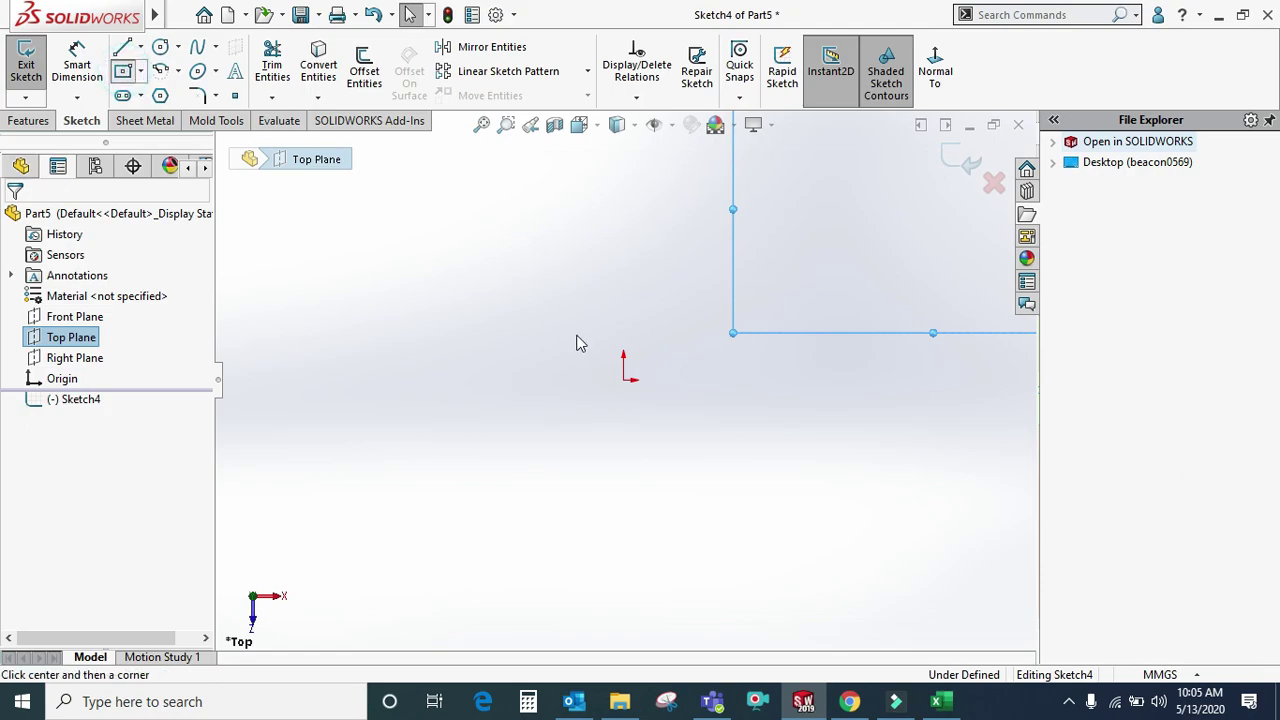
left_click(623, 378)
left_click(812, 550)
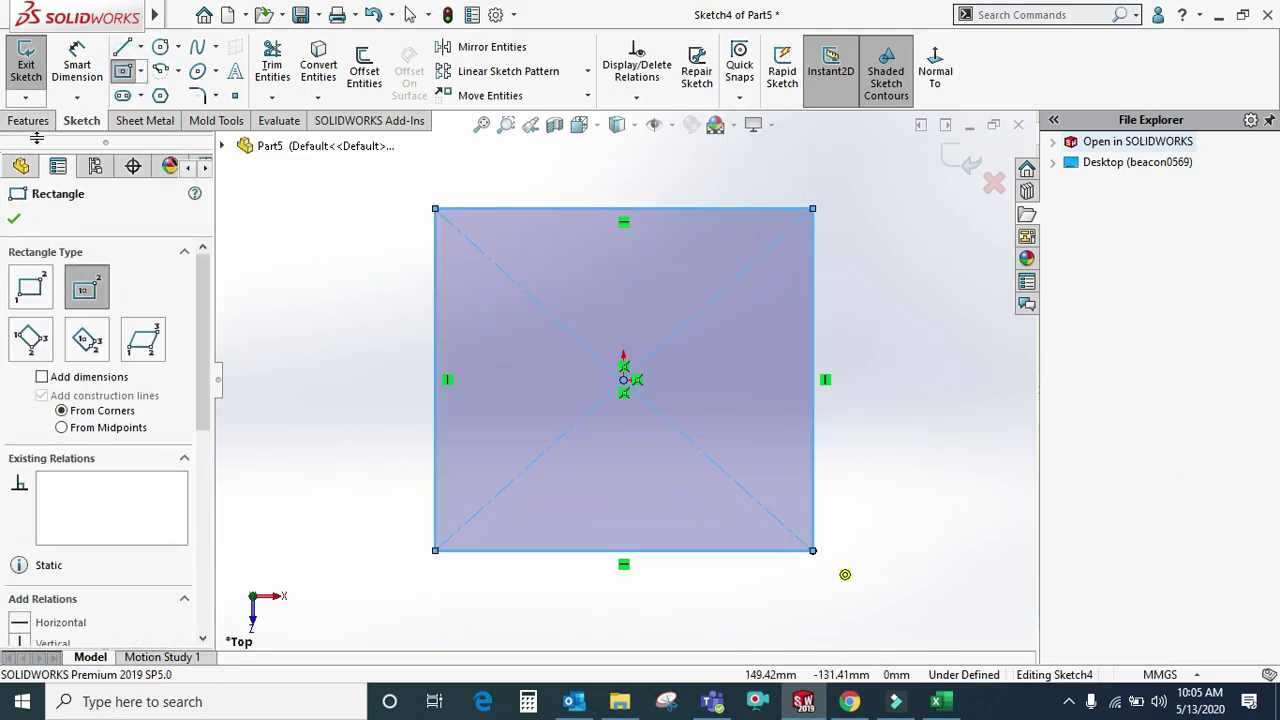
left_click(28, 121)
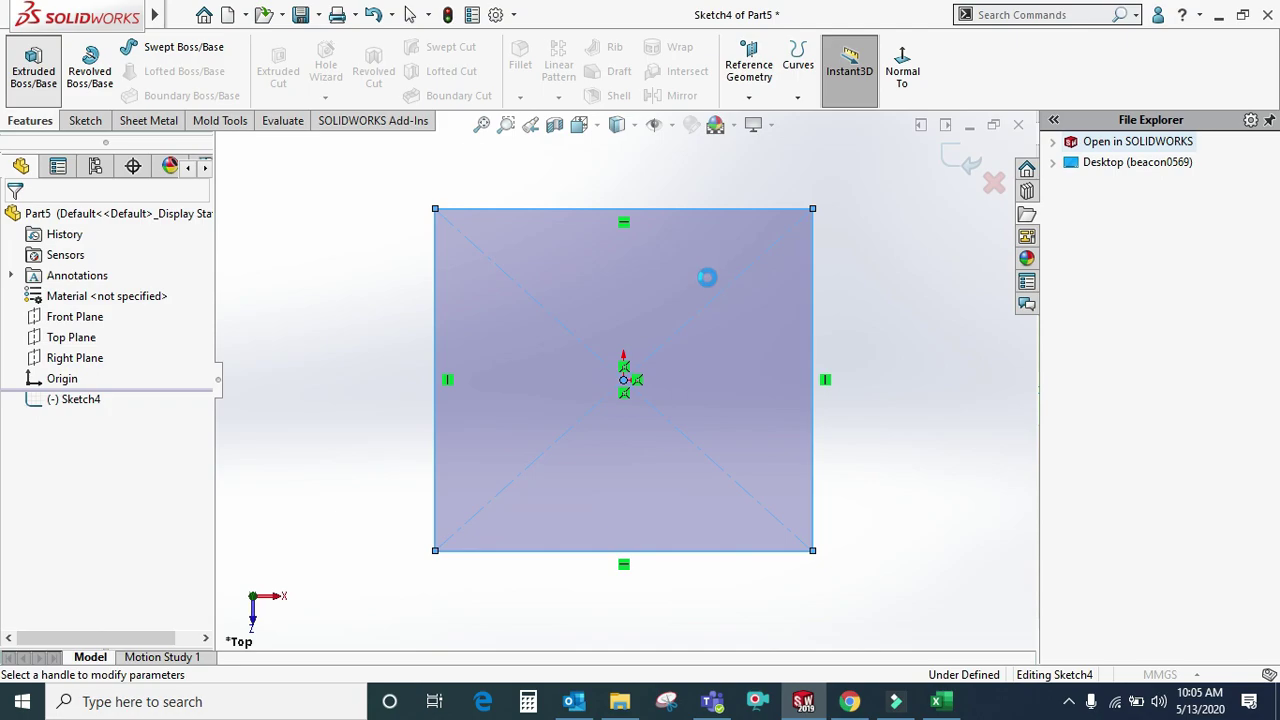
left_click_drag(625, 347, 623, 182)
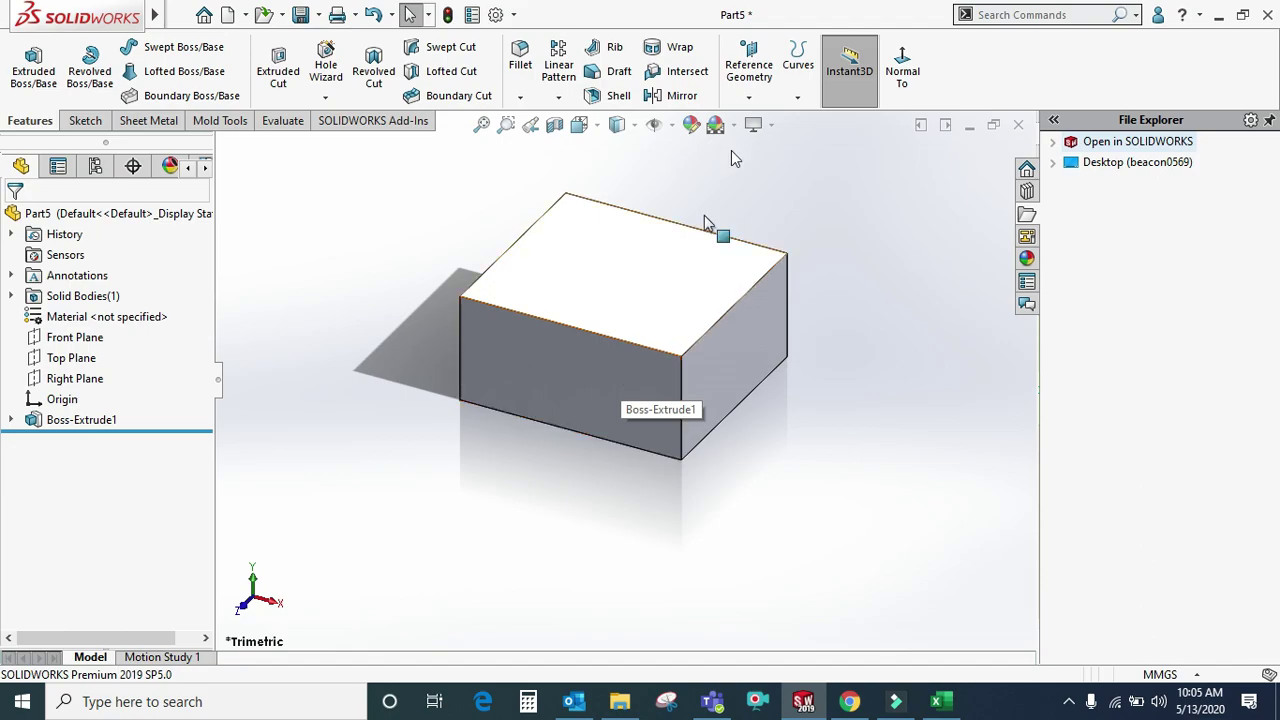
left_click(750, 100)
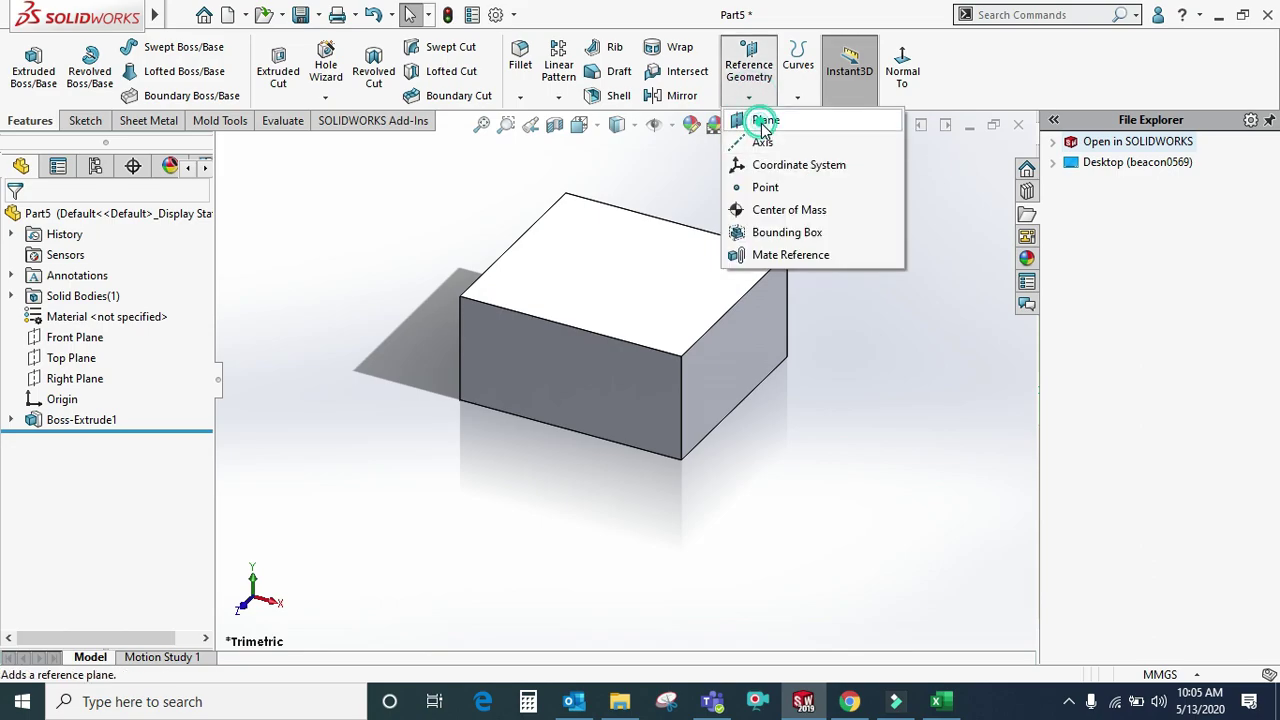
- Create Plane5 offset 20mm from the box's front face, briefly trying Mid Plane
left_click(763, 122)
left_click(594, 356)
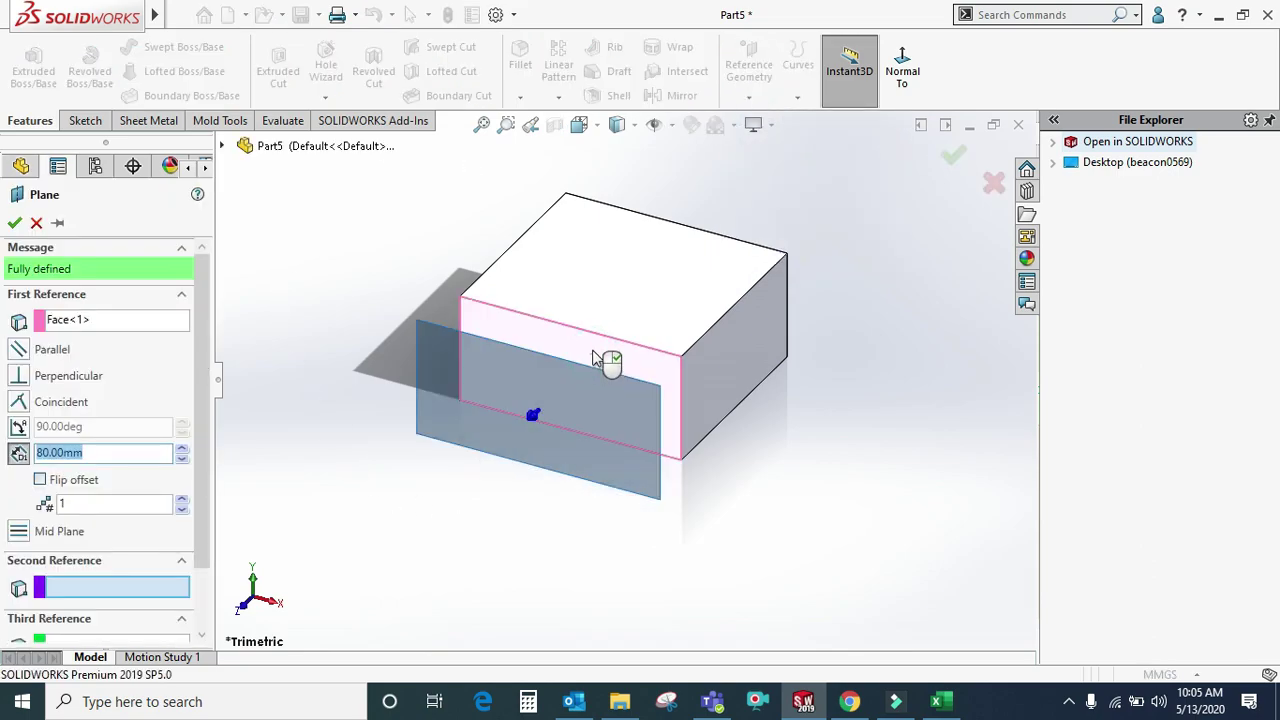
middle_click_drag(594, 356, 533, 414)
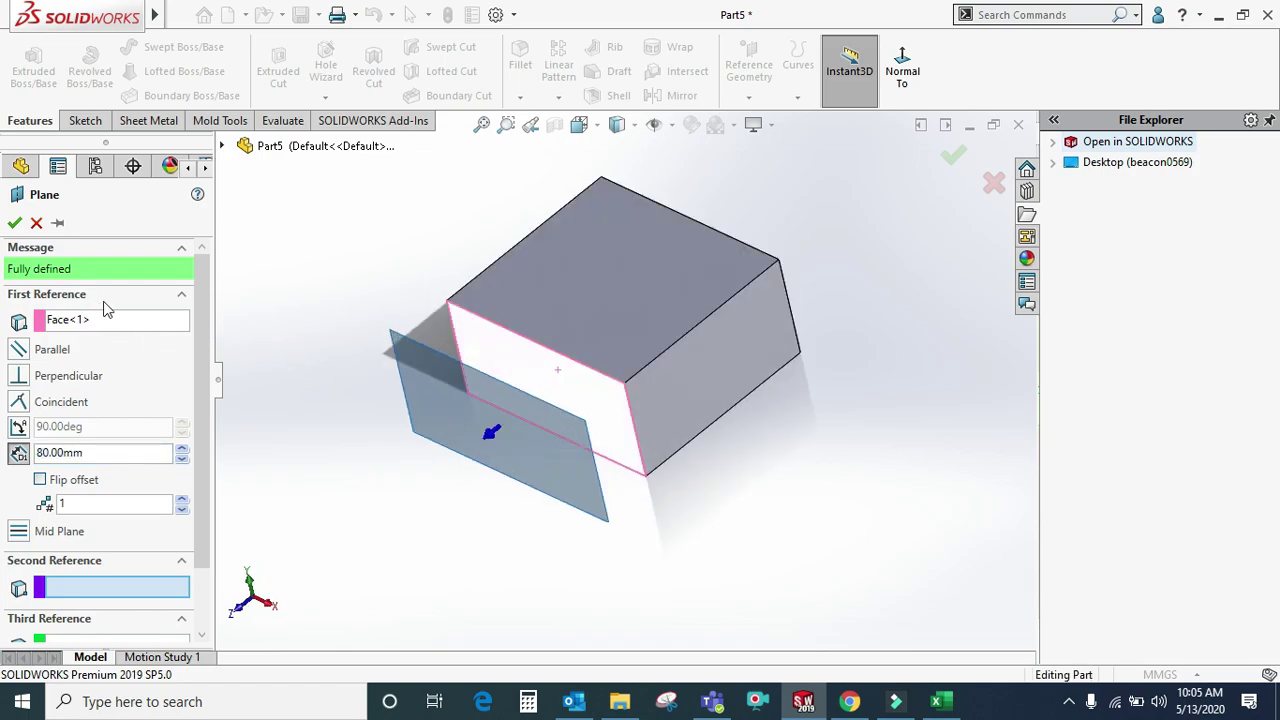
double_click(94, 453)
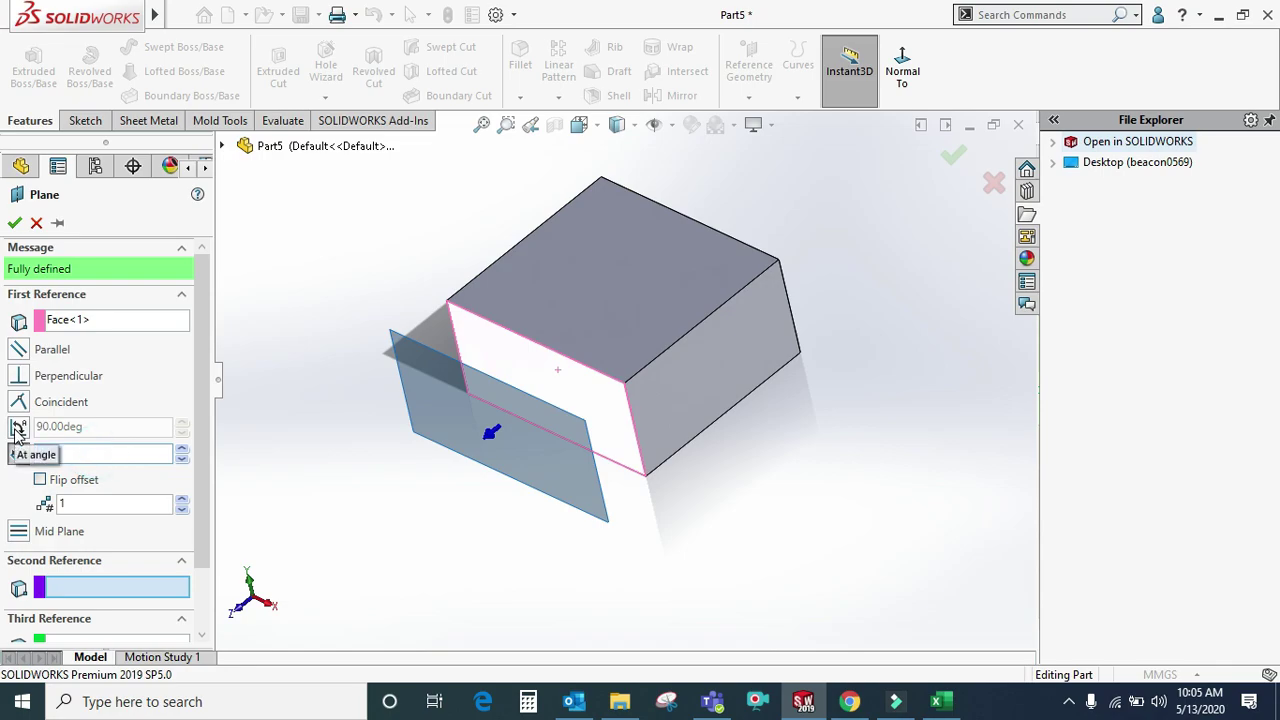
type("10")
key("Return")
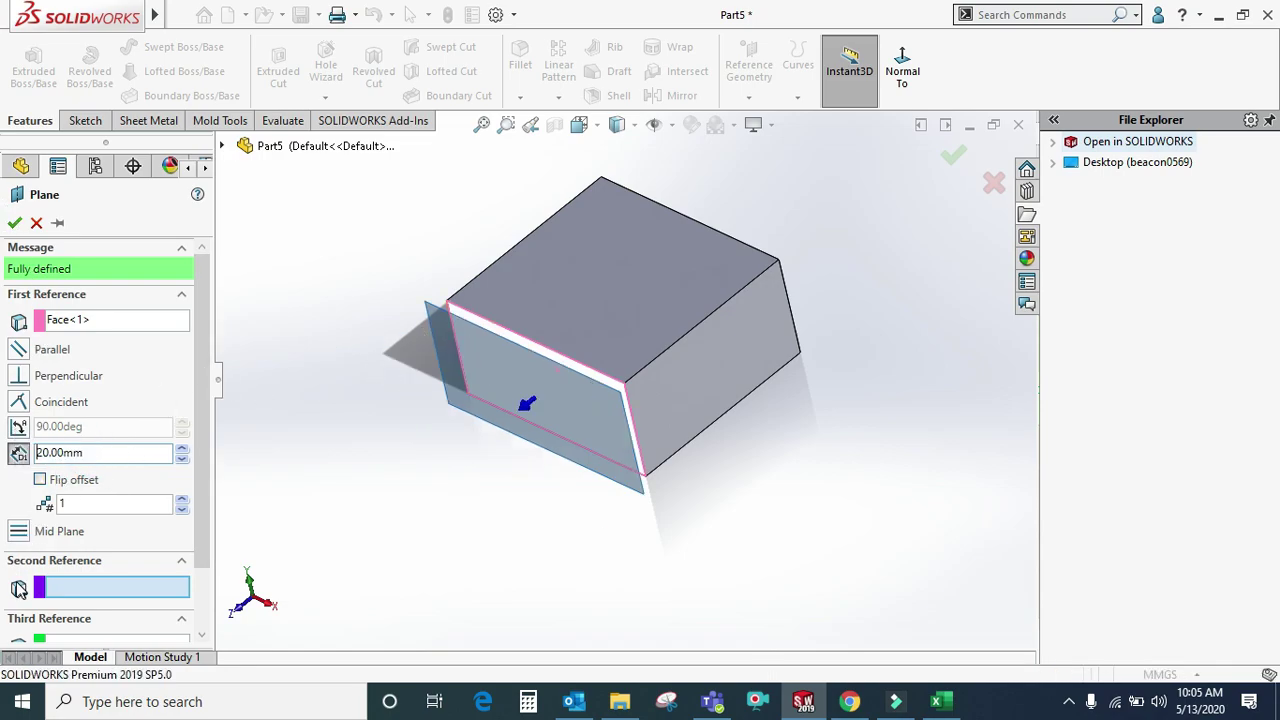
left_click(23, 540)
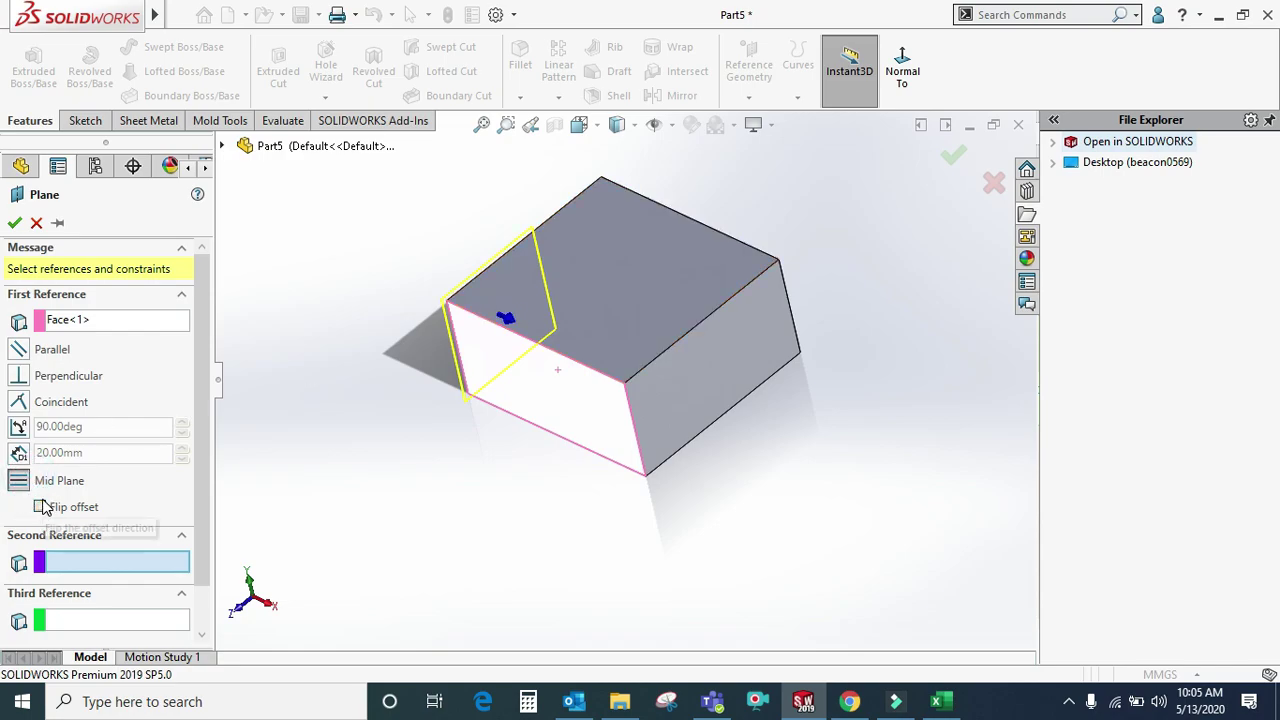
left_click(19, 453)
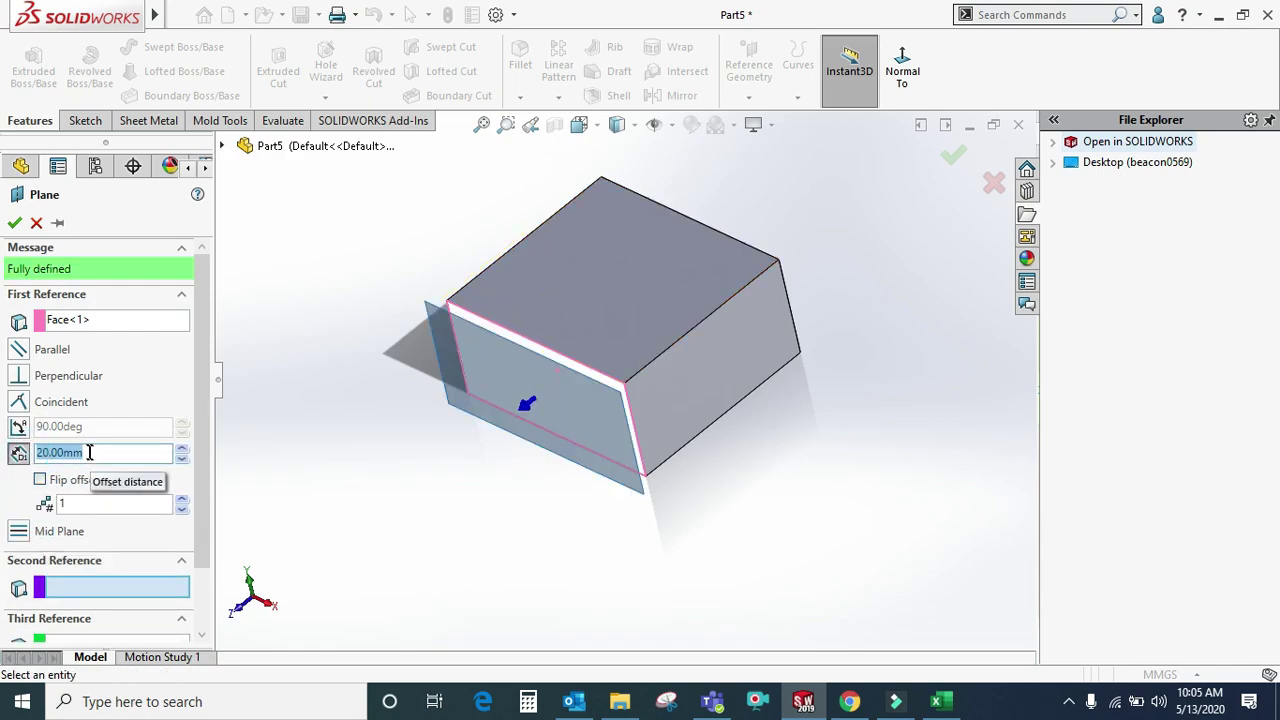
left_click(15, 223)
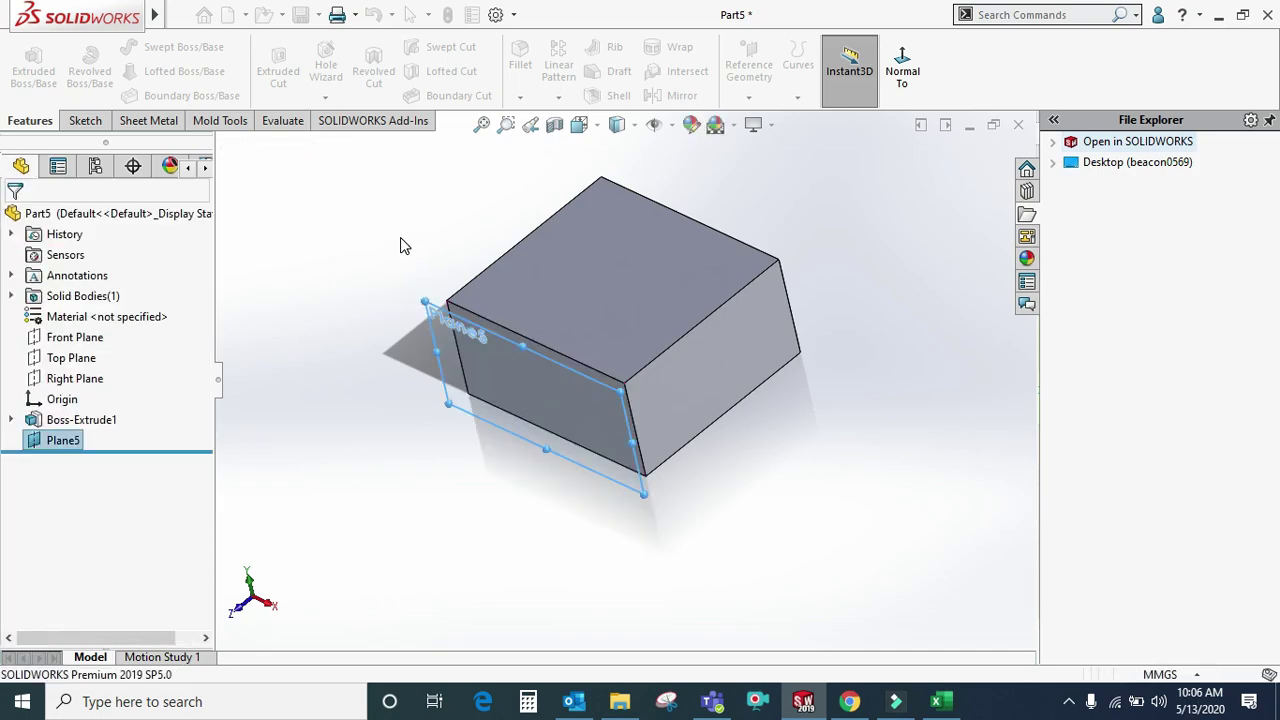
- Orbit to Plane5 and delete it, confirming the deletion
mouse_move(443, 389)
middle_mouse_down()
mouse_move(437, 489)
mouse_move(443, 474)
middle_mouse_up()
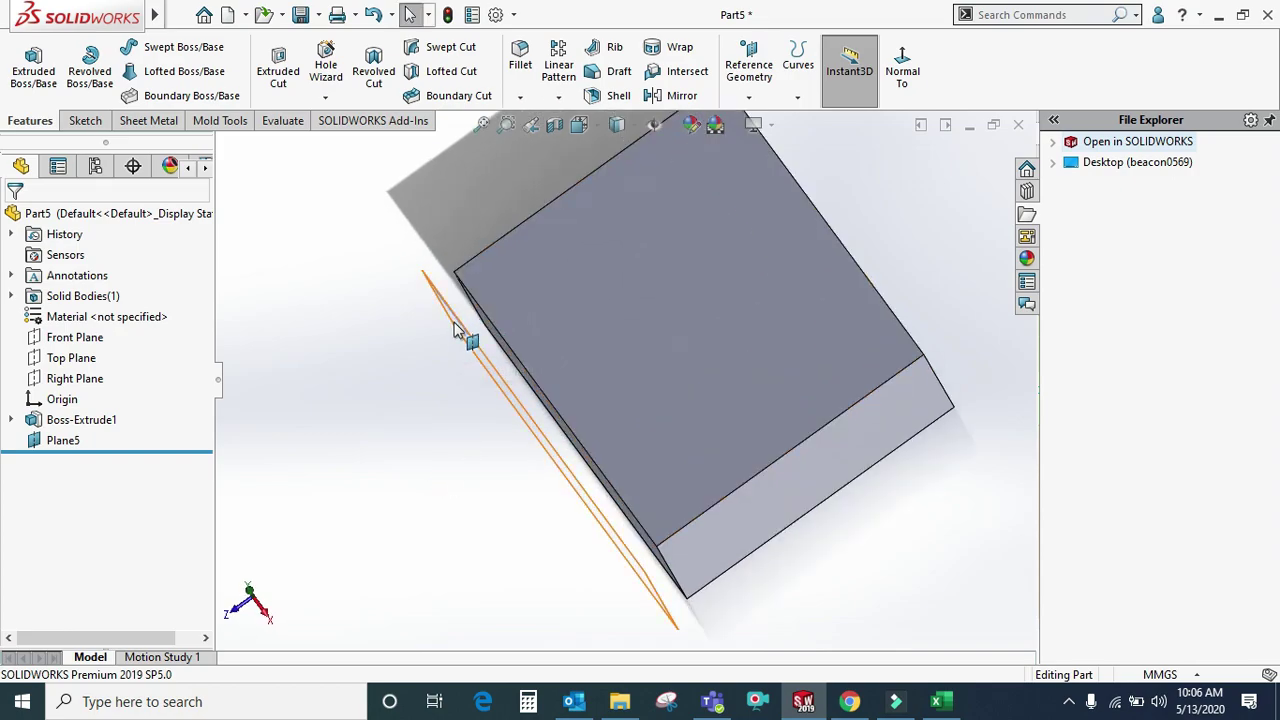
mouse_move(497, 482)
middle_mouse_down()
mouse_move(570, 358)
mouse_move(563, 423)
mouse_move(495, 398)
mouse_move(463, 406)
mouse_move(487, 360)
mouse_move(491, 429)
mouse_move(514, 354)
mouse_move(509, 400)
mouse_move(529, 402)
middle_mouse_up()
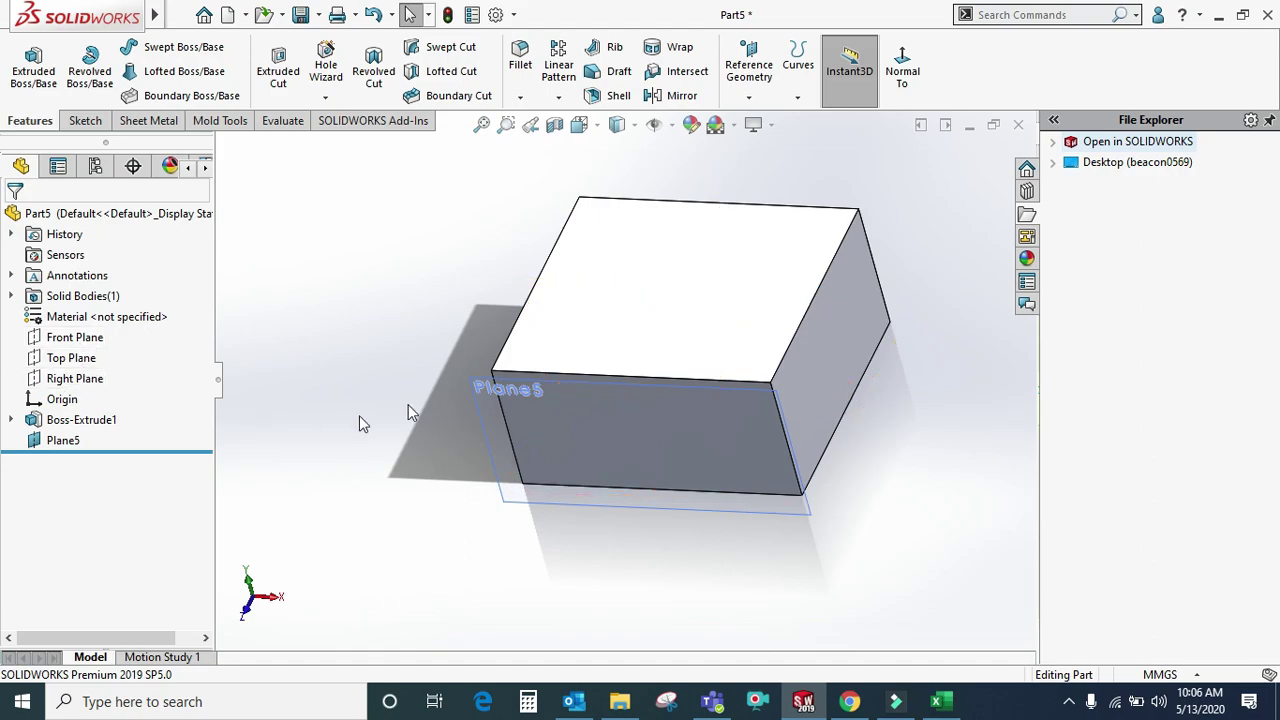
left_click(478, 402)
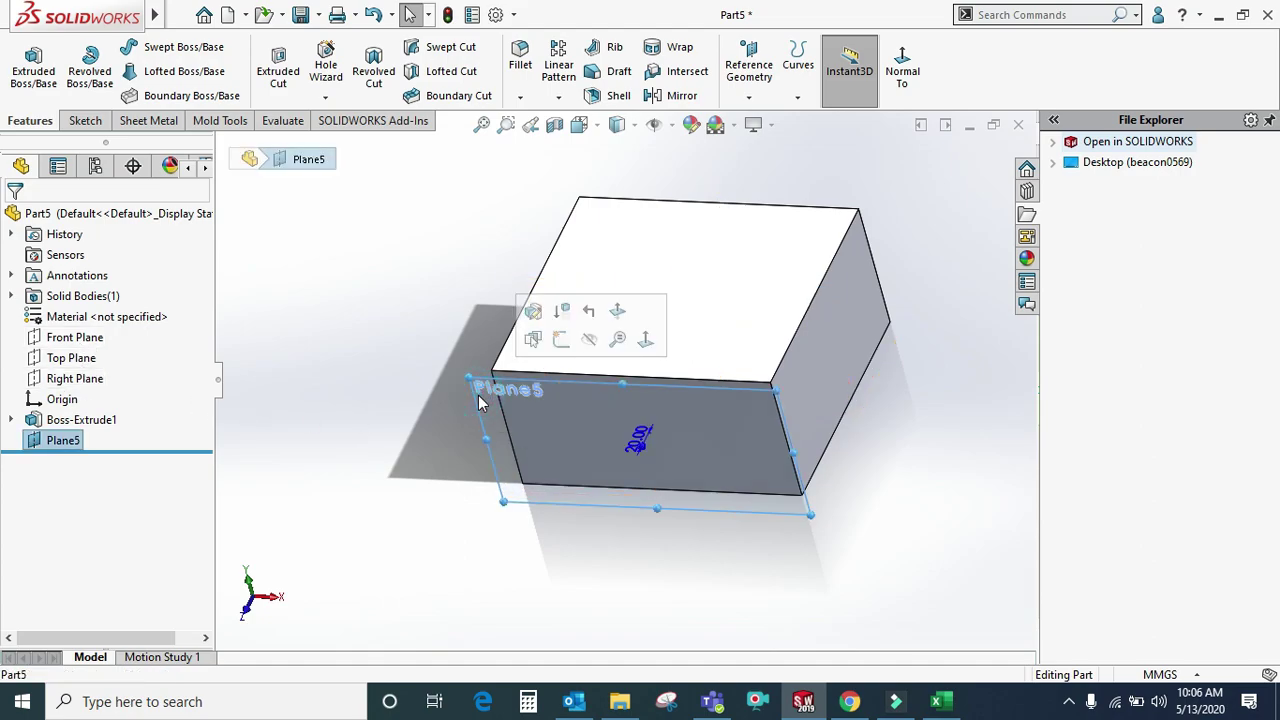
key("Delete")
left_click(760, 258)
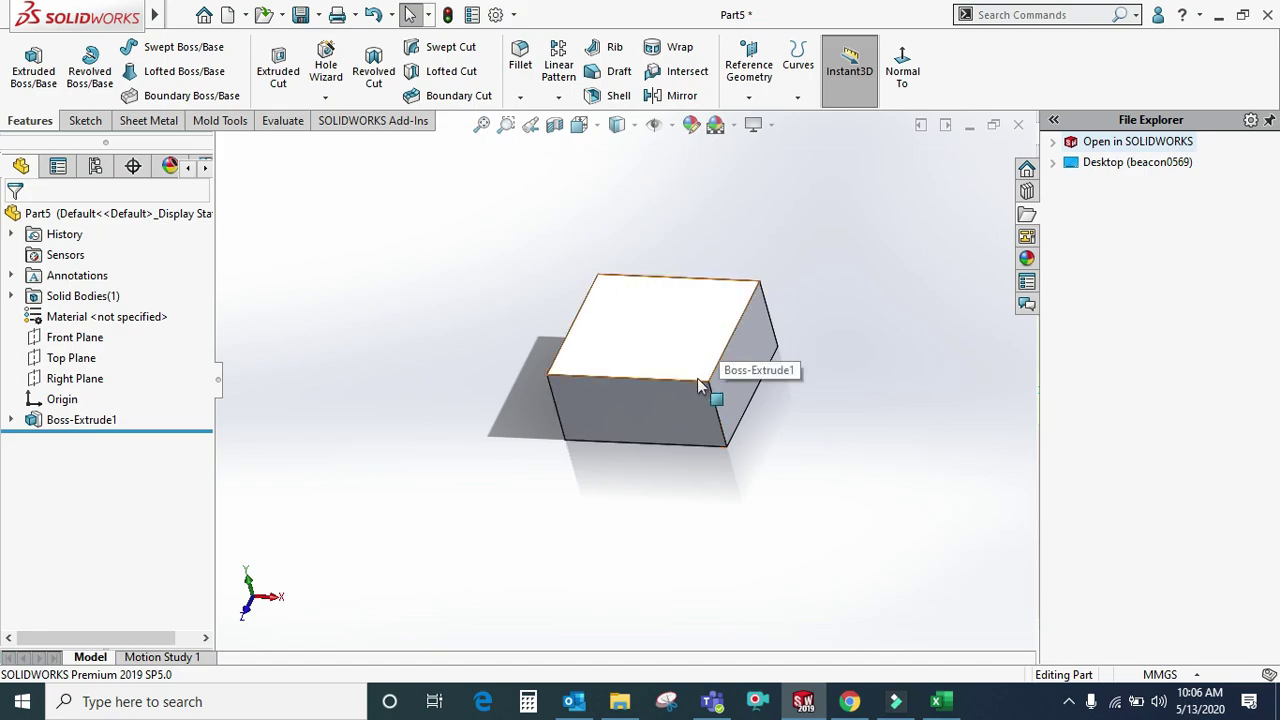
scroll(705, 378, "down", 1)
- Add a reference plane through the top front edge, perpendicular to the top face, as Plane6
left_click(748, 96)
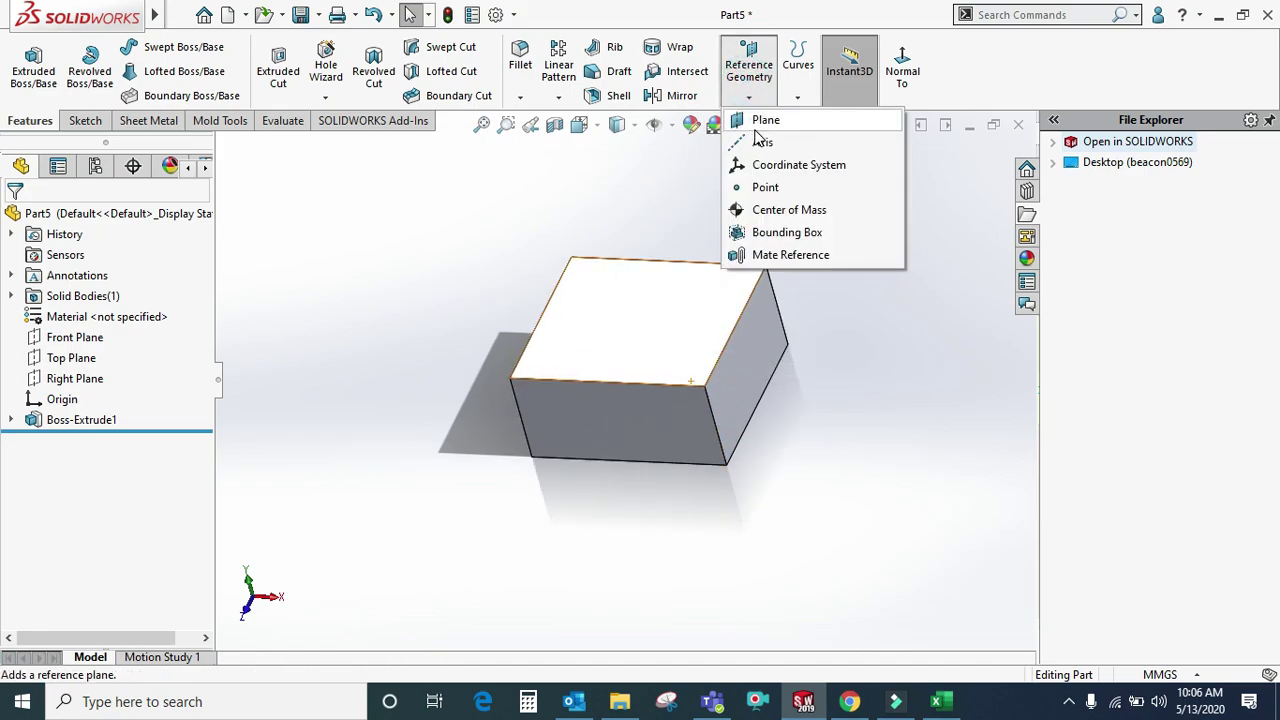
left_click(760, 122)
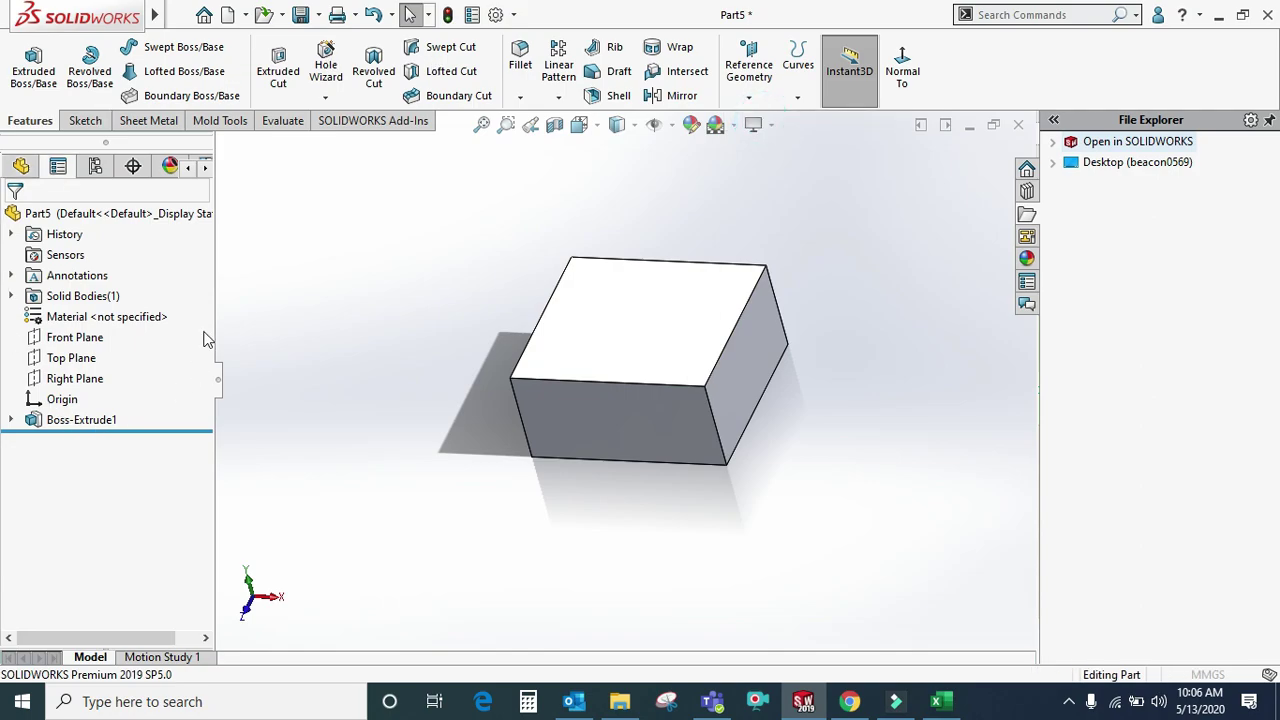
left_click(636, 383)
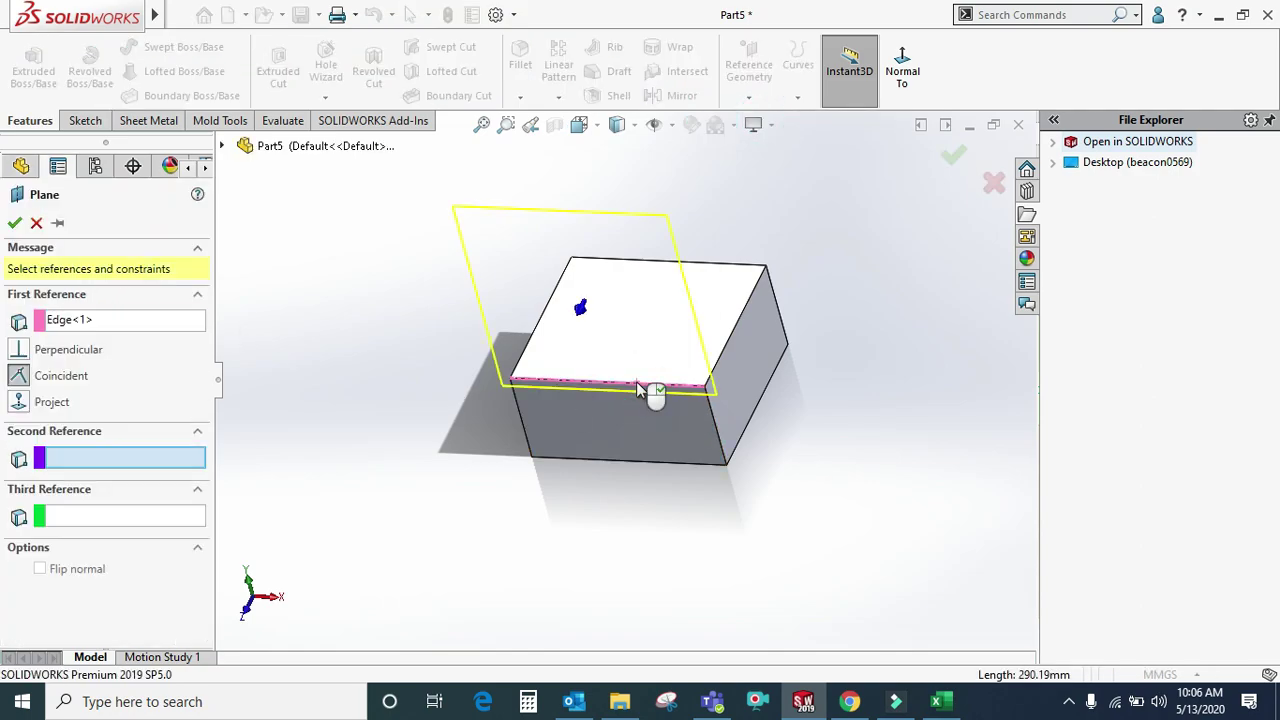
left_click(687, 330)
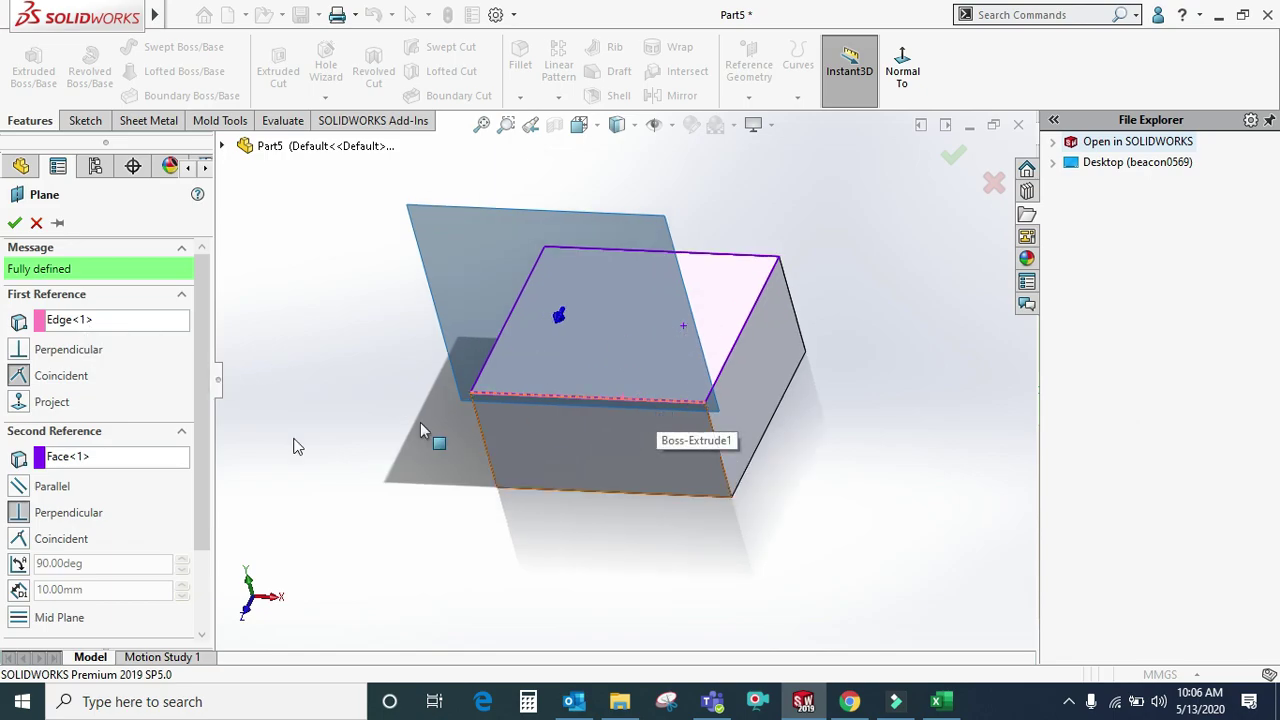
mouse_move(700, 337)
middle_mouse_down()
mouse_move(614, 423)
mouse_move(629, 379)
mouse_move(540, 346)
middle_mouse_up()
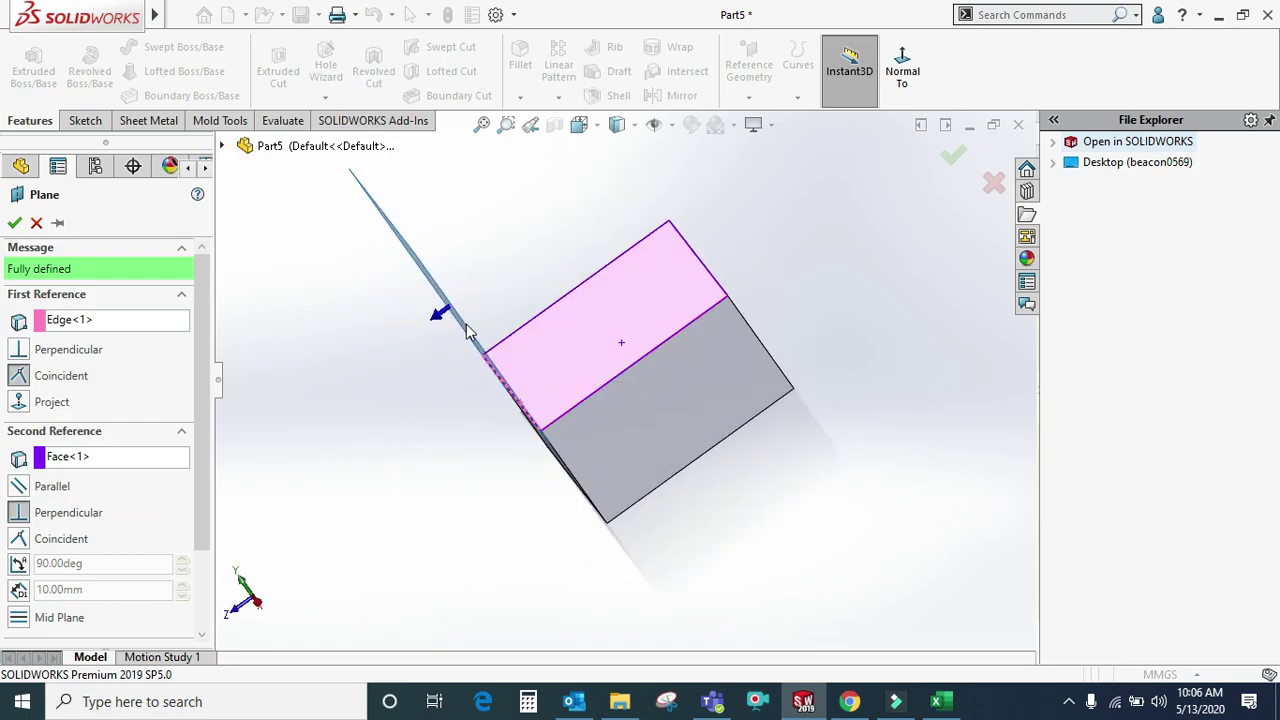
left_click(13, 228)
middle_click_drag(486, 502, 614, 371)
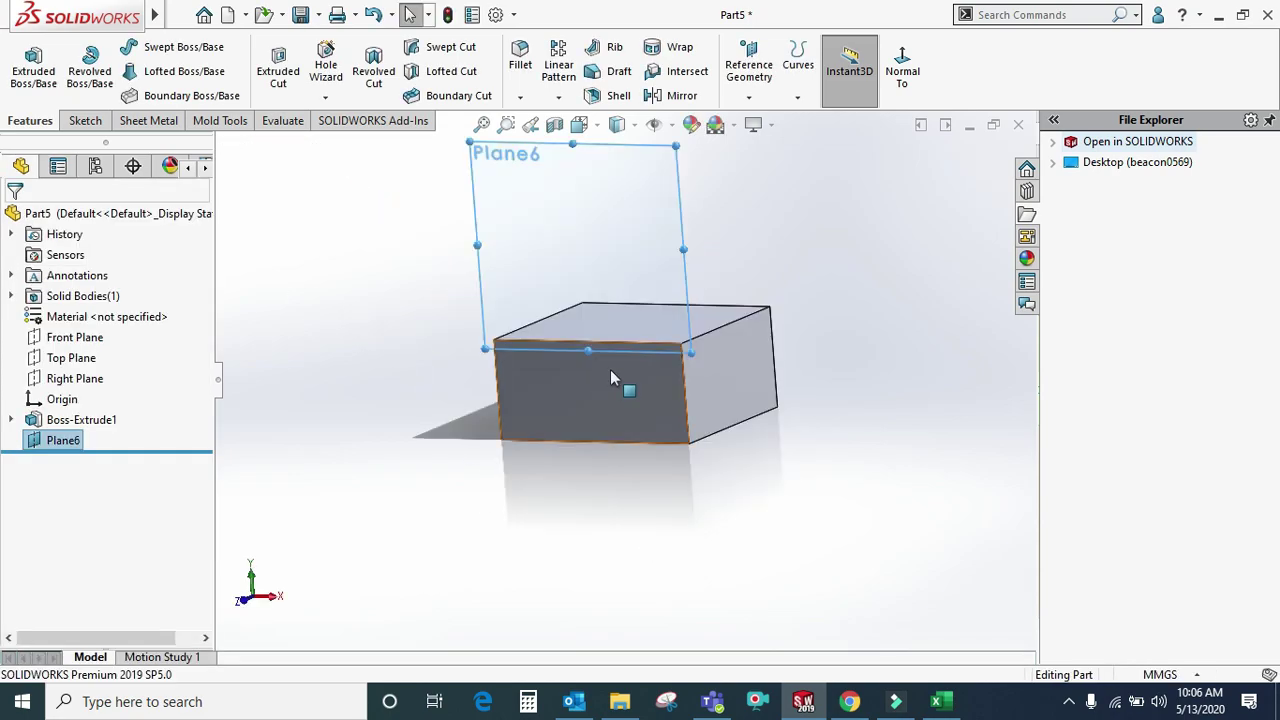
- Try a plane offset from Plane6, then cancel it
middle_click_drag(668, 519, 655, 515)
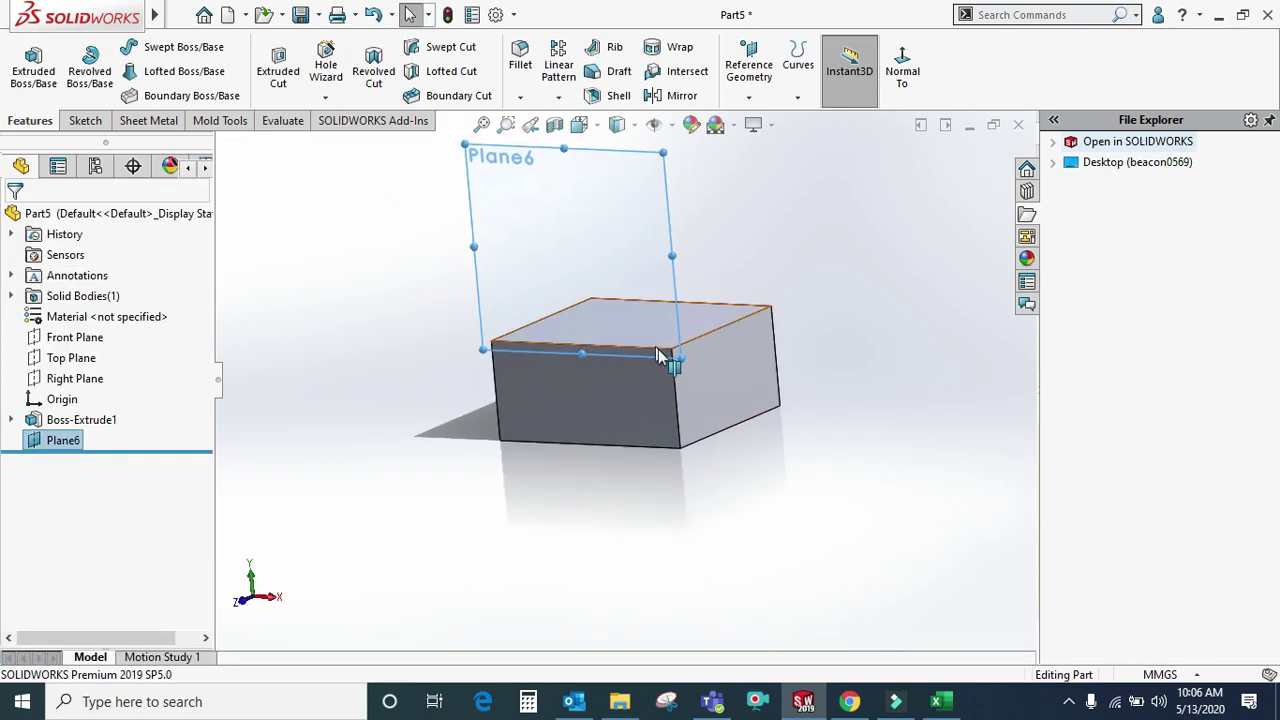
left_click(748, 97)
left_click(758, 120)
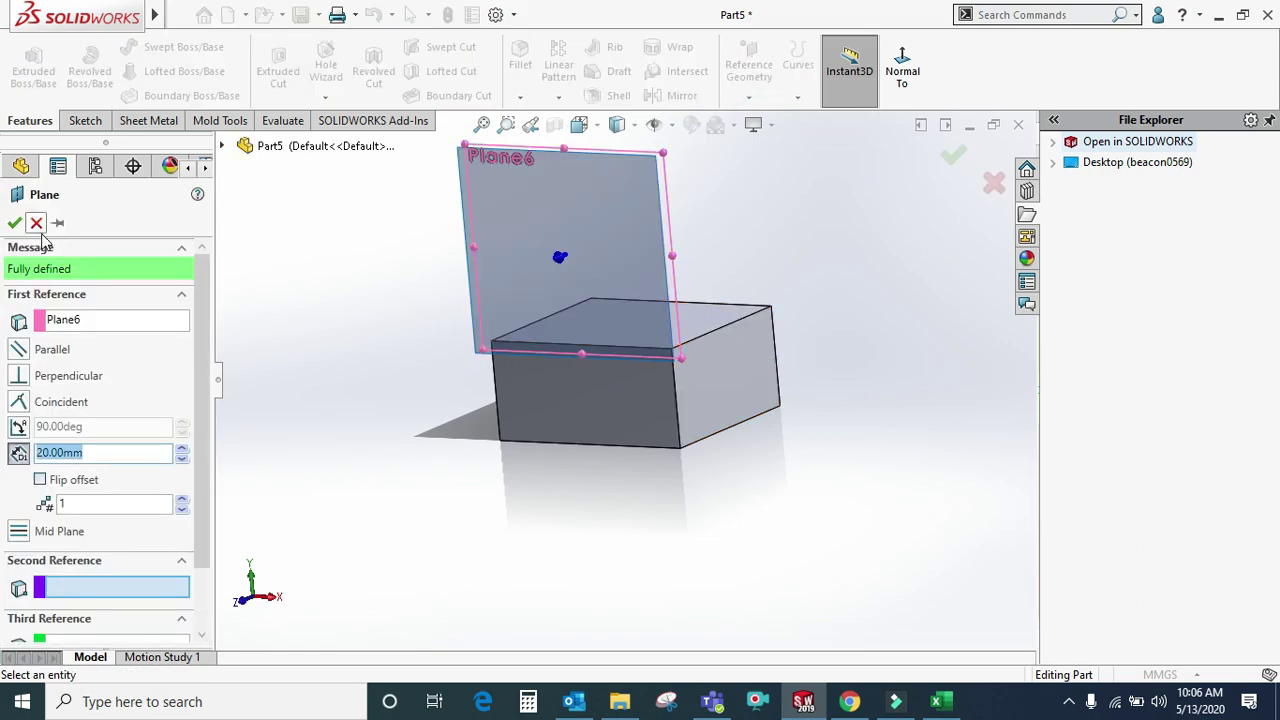
left_click(14, 222)
- Create Plane7 through the box's top right edge, perpendicular to the right face
left_click(745, 92)
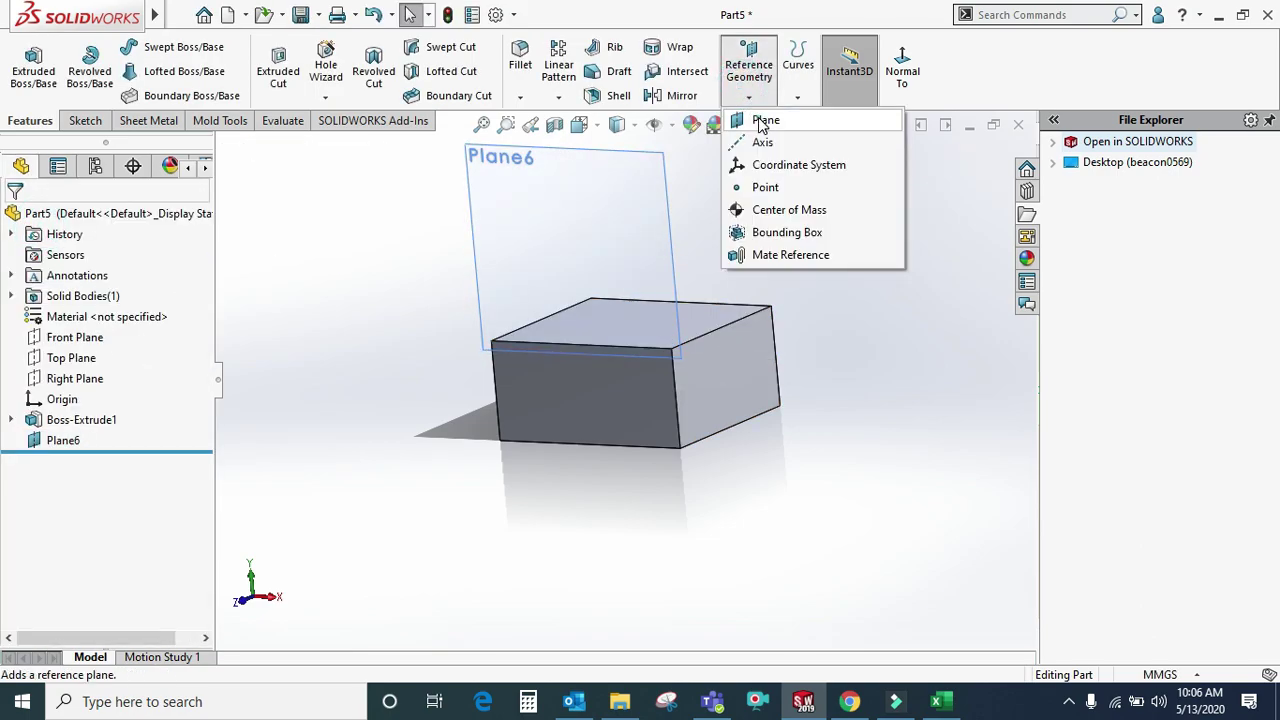
left_click(757, 122)
left_click(731, 334)
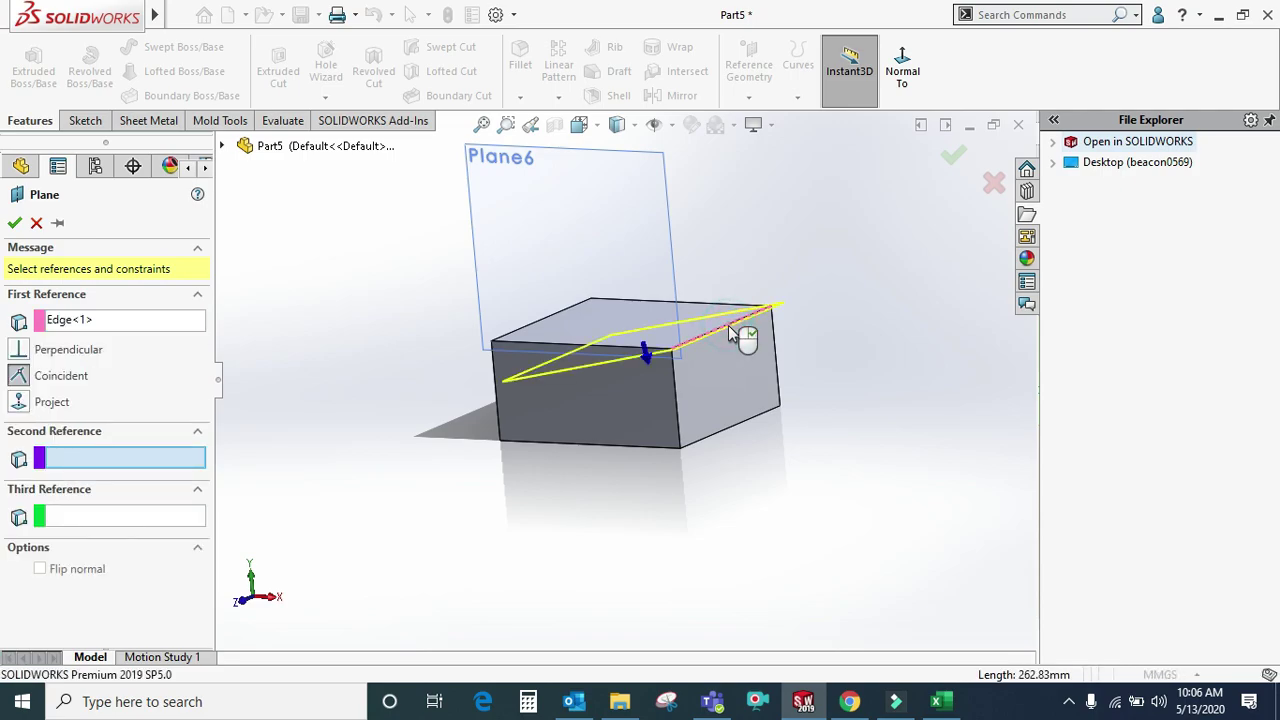
left_click(746, 366)
mouse_move(770, 362)
middle_mouse_down()
mouse_move(815, 366)
mouse_move(777, 330)
mouse_move(757, 337)
mouse_move(765, 372)
middle_mouse_up()
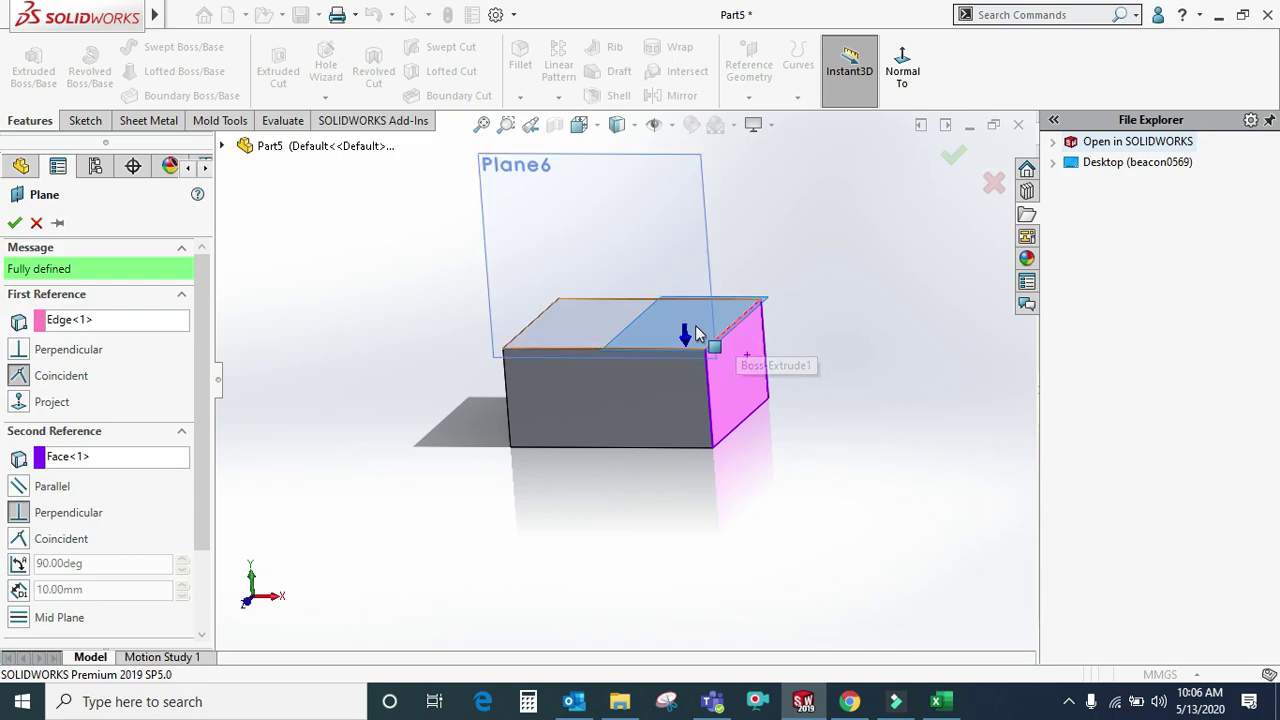
left_click(15, 224)
mouse_move(691, 286)
middle_mouse_down()
mouse_move(717, 249)
mouse_move(724, 378)
mouse_move(700, 330)
middle_mouse_up()
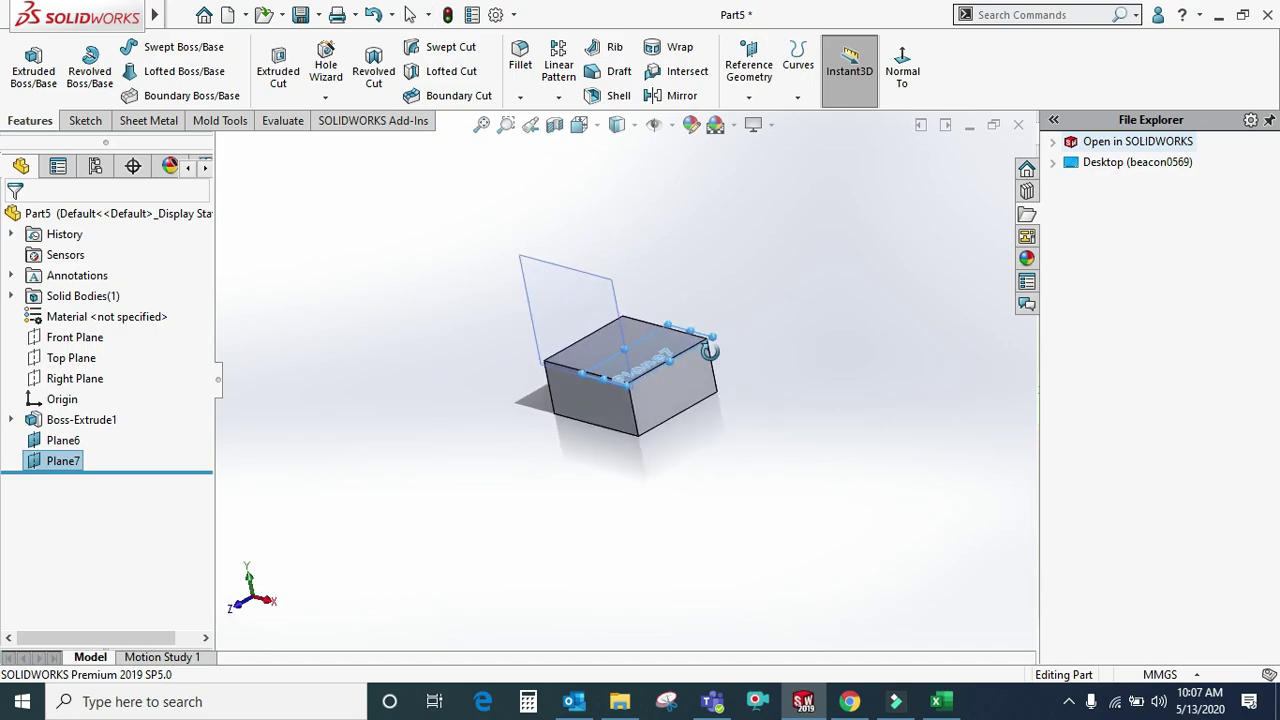
- Delete Plane7 and Plane6 from the tree, then select the Front Plane
right_click(67, 466)
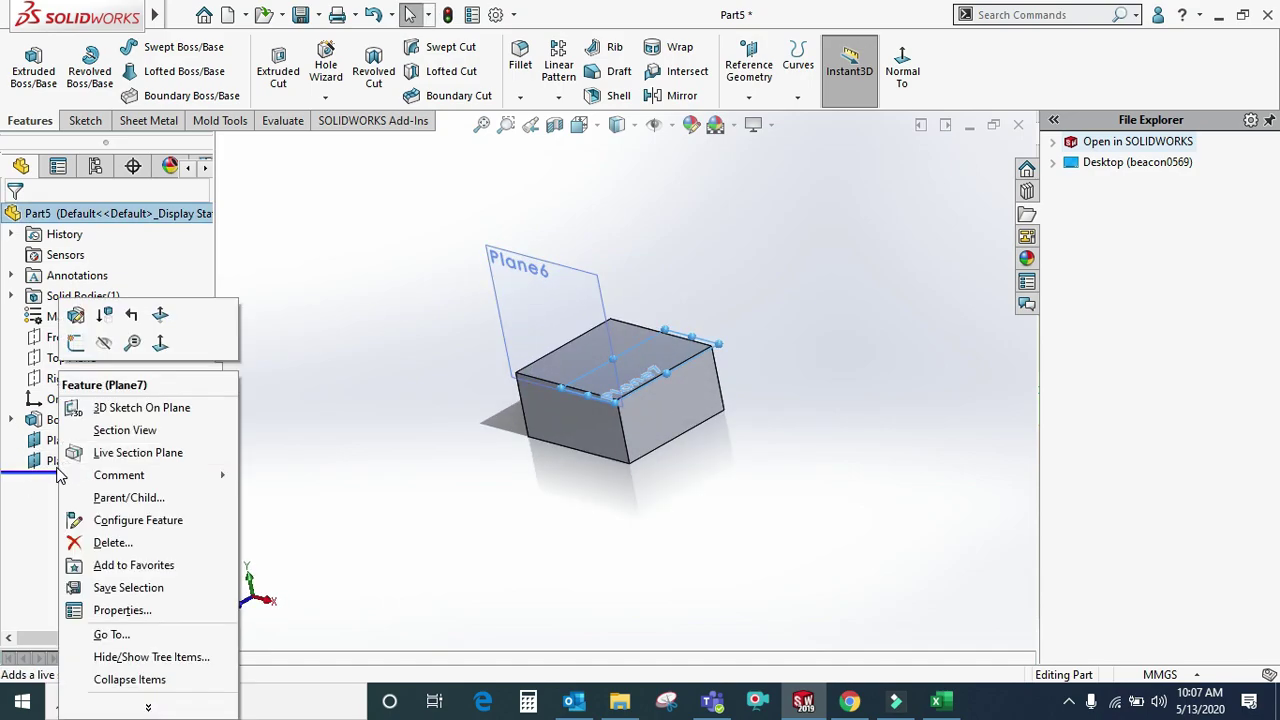
left_click(95, 543)
left_click(756, 258)
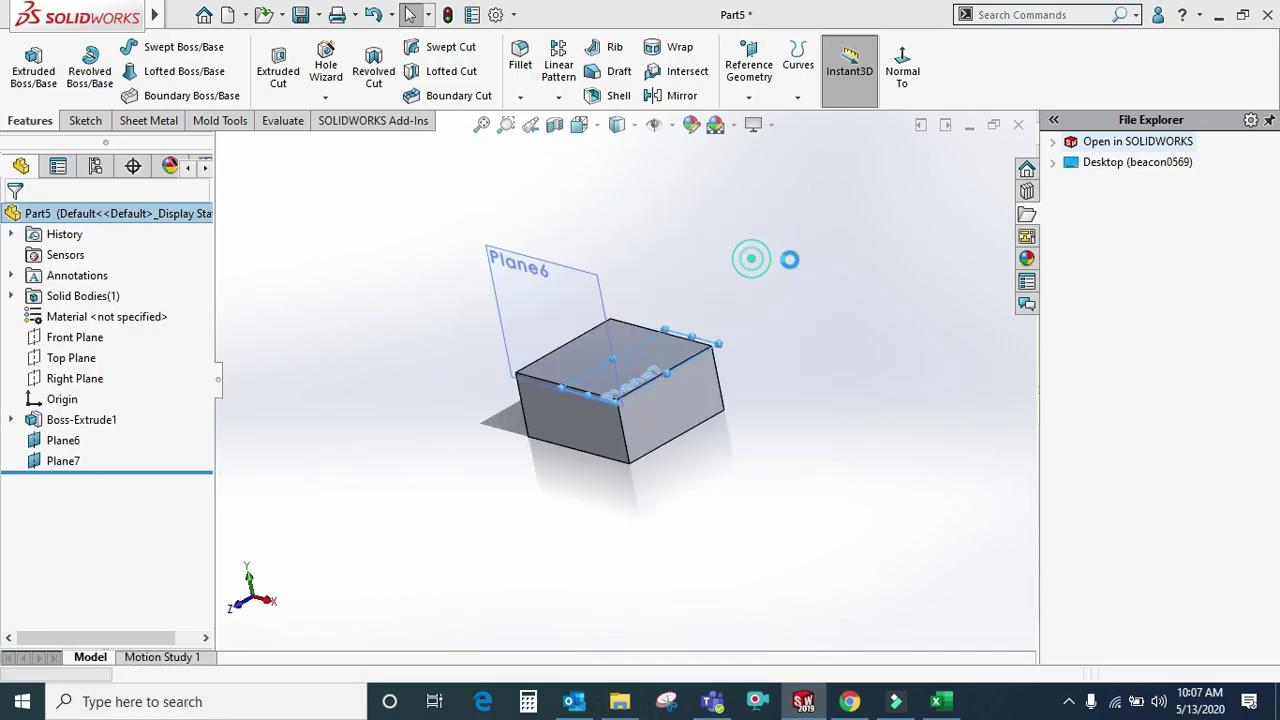
right_click(52, 447)
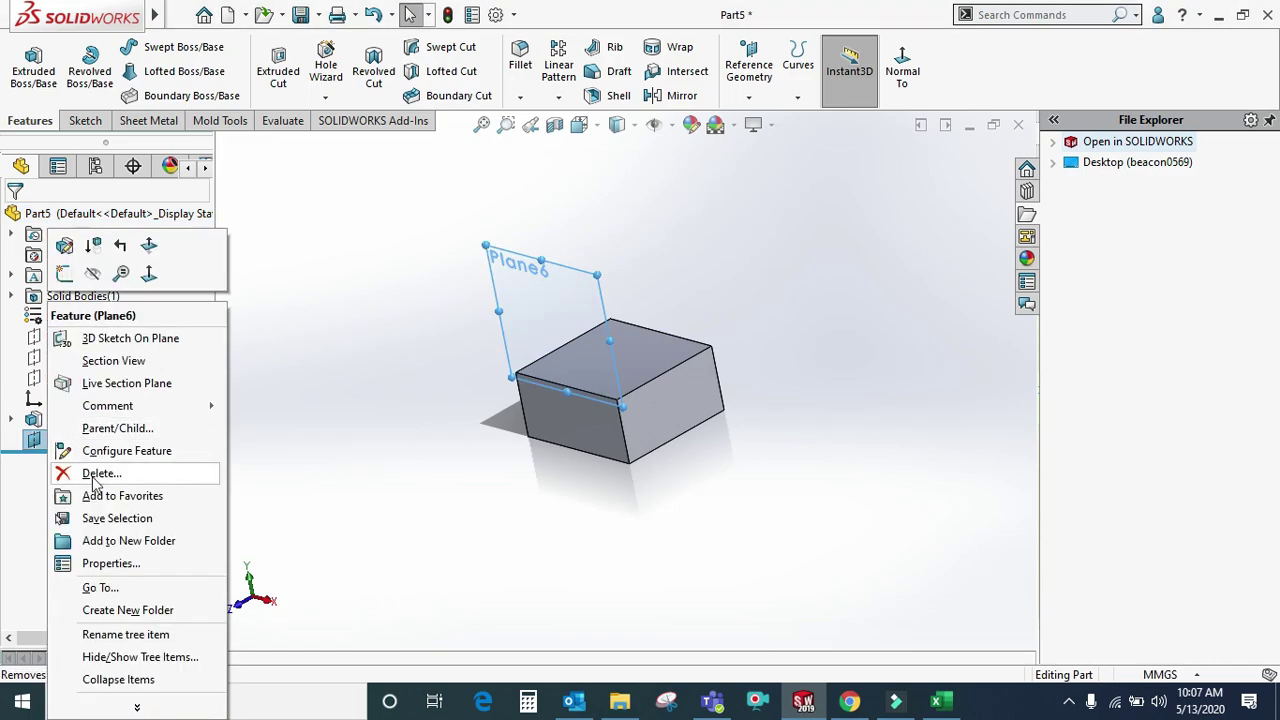
left_click(94, 478)
left_click(756, 258)
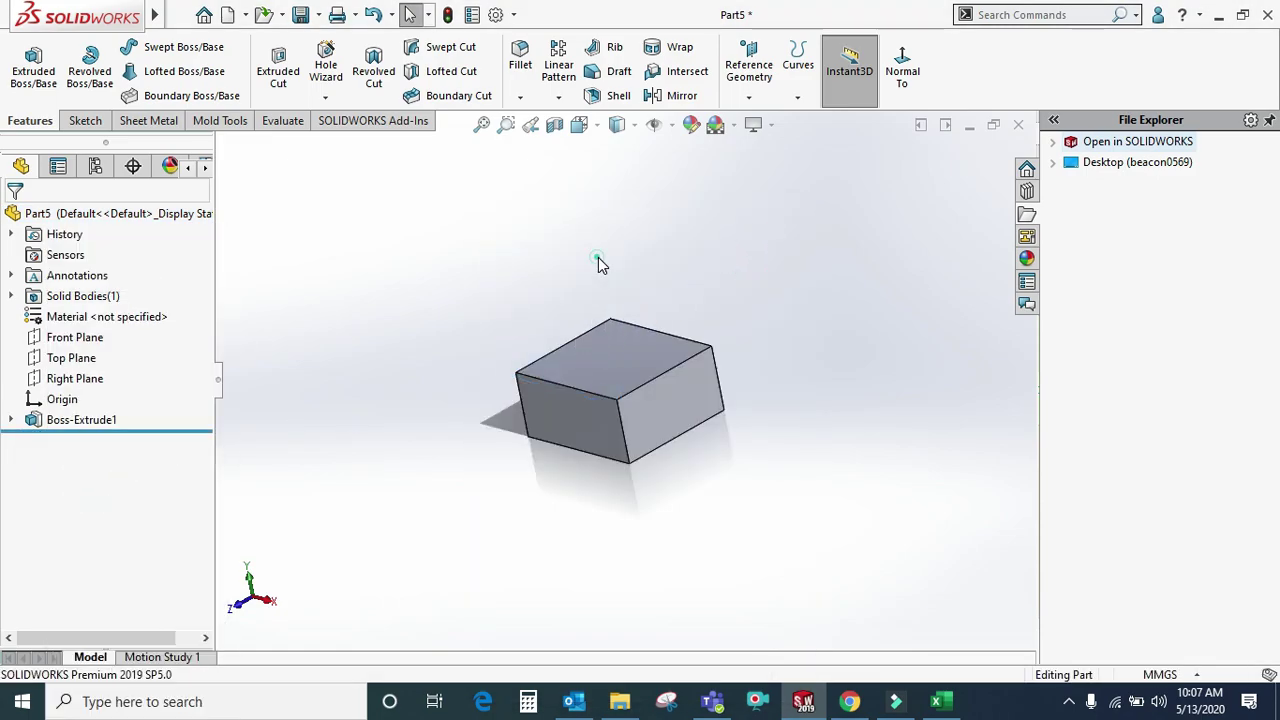
left_click(78, 338)
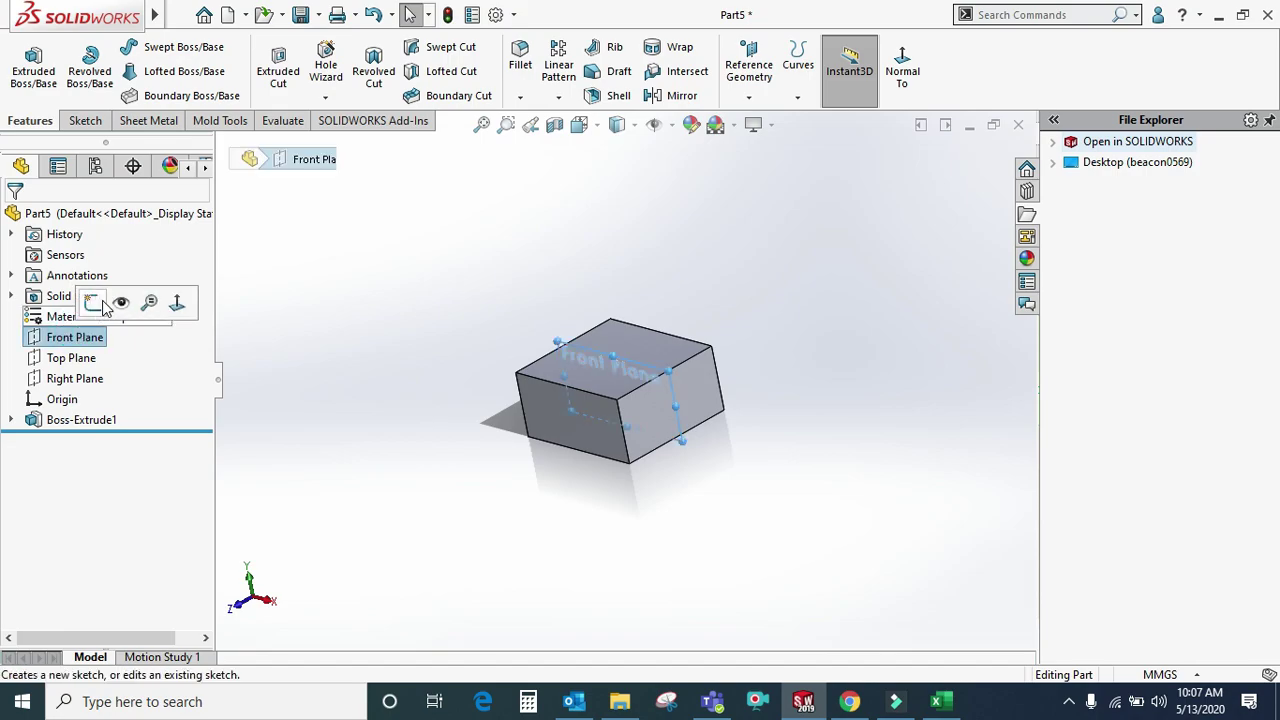
- Open a sketch on the Front Plane, view it normal, and start a spline at the origin
left_click(100, 298)
left_click(935, 70)
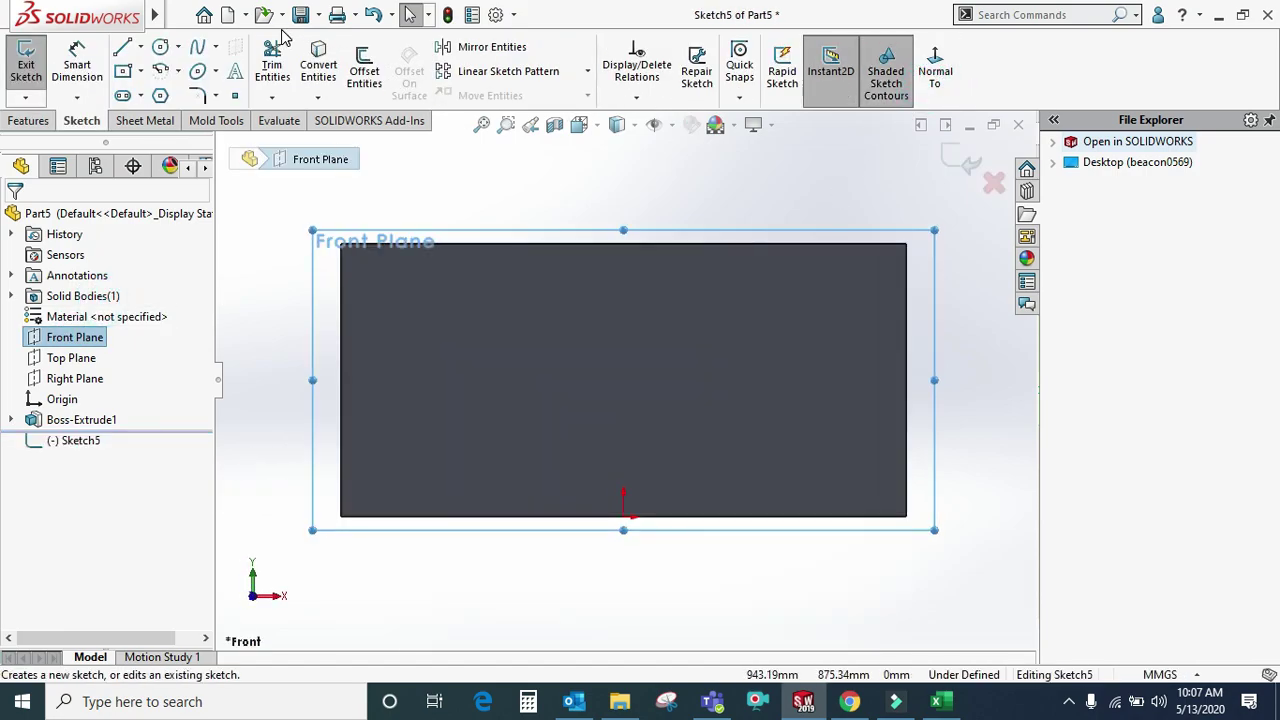
left_click(200, 52)
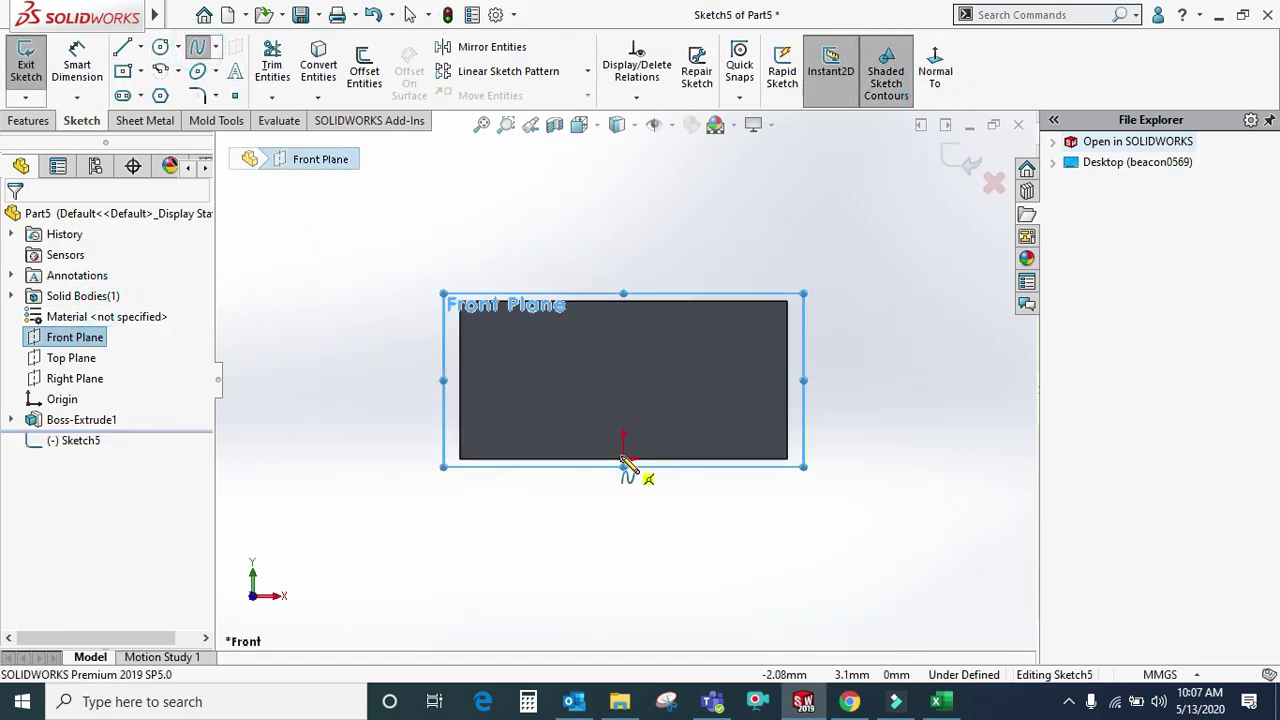
left_click(623, 463)
left_click(642, 218)
- Continue the spline with three more points curving right, end it, and exit the sketch
key("z")
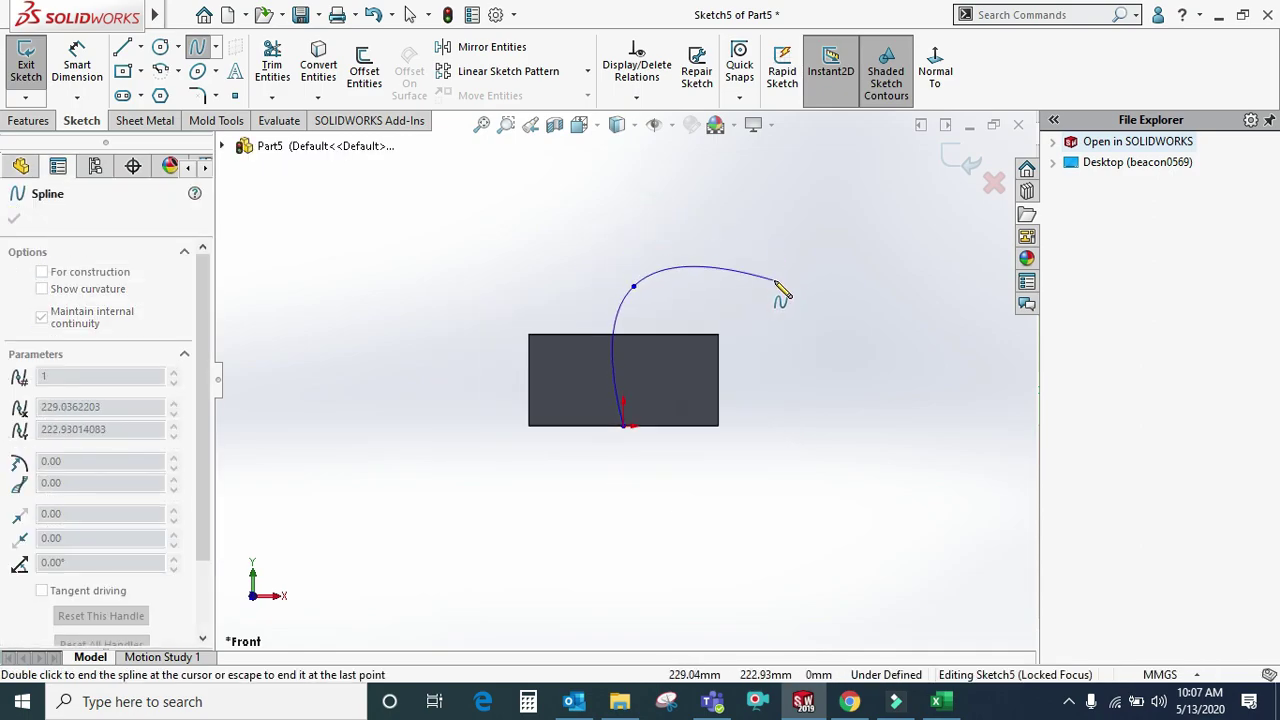
left_click(828, 309)
left_click(923, 260)
left_click(987, 313)
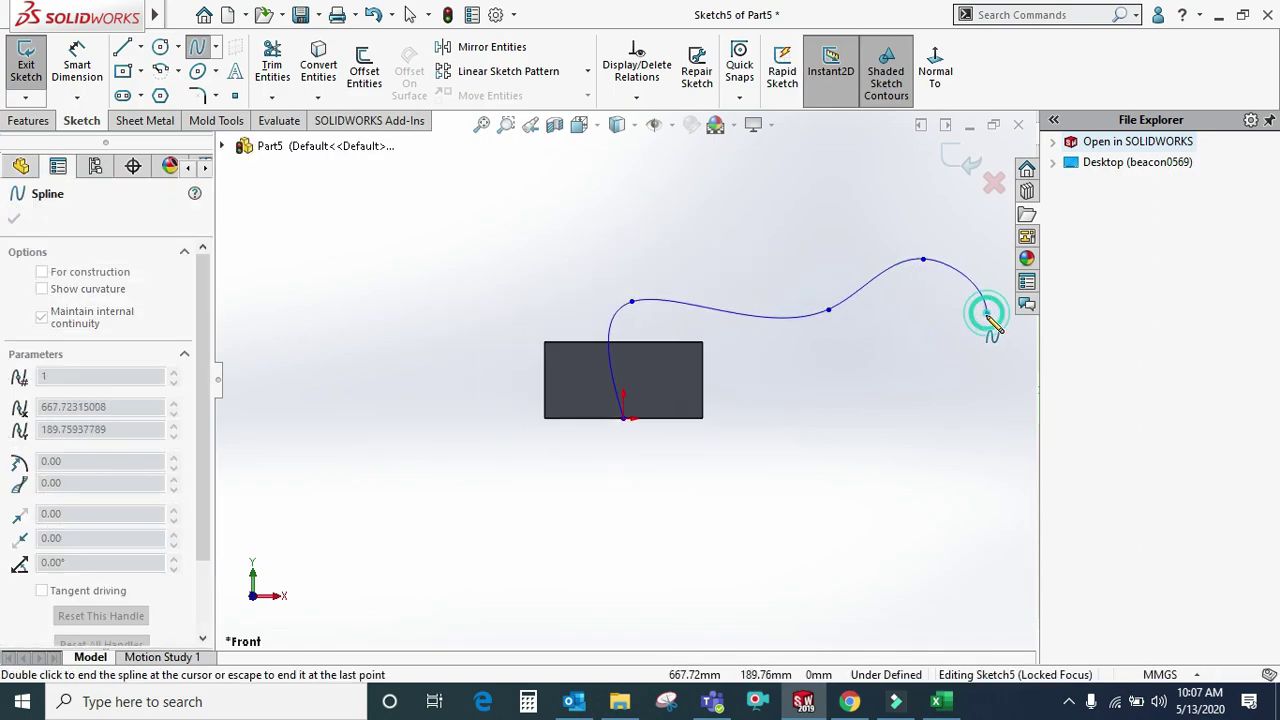
right_click(988, 318)
left_click(1008, 335)
key("z")
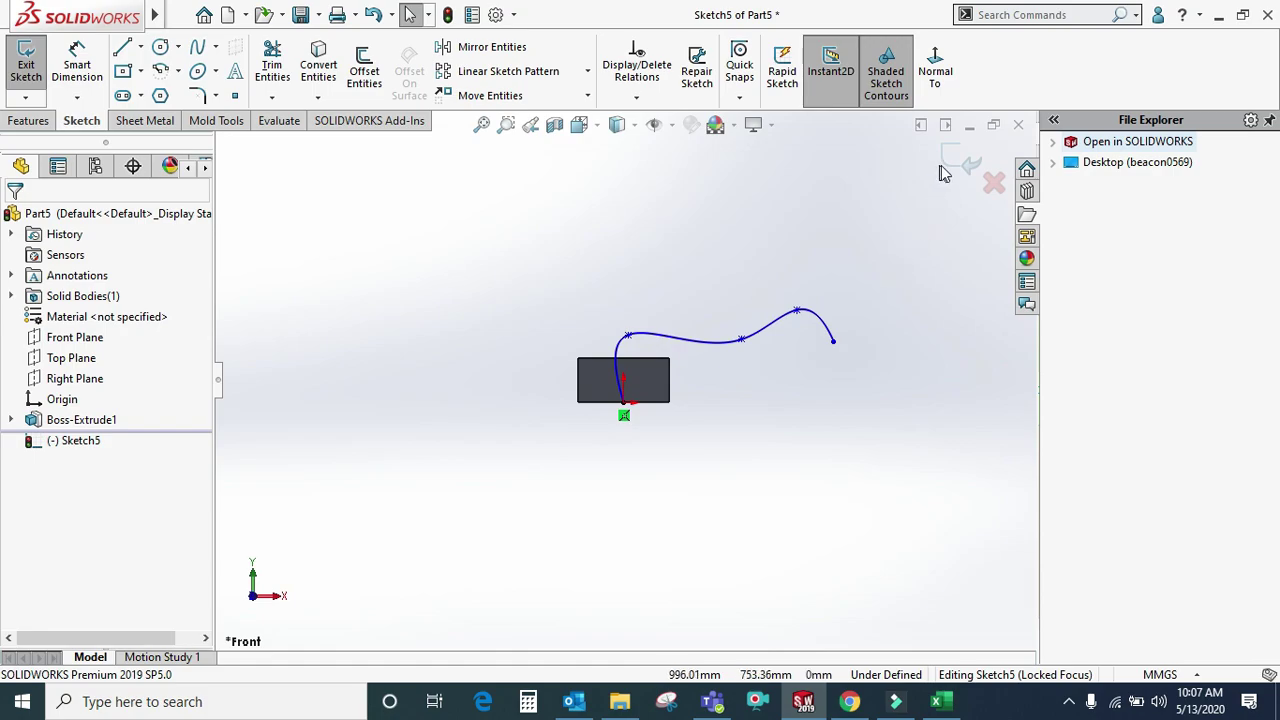
left_click(952, 170)
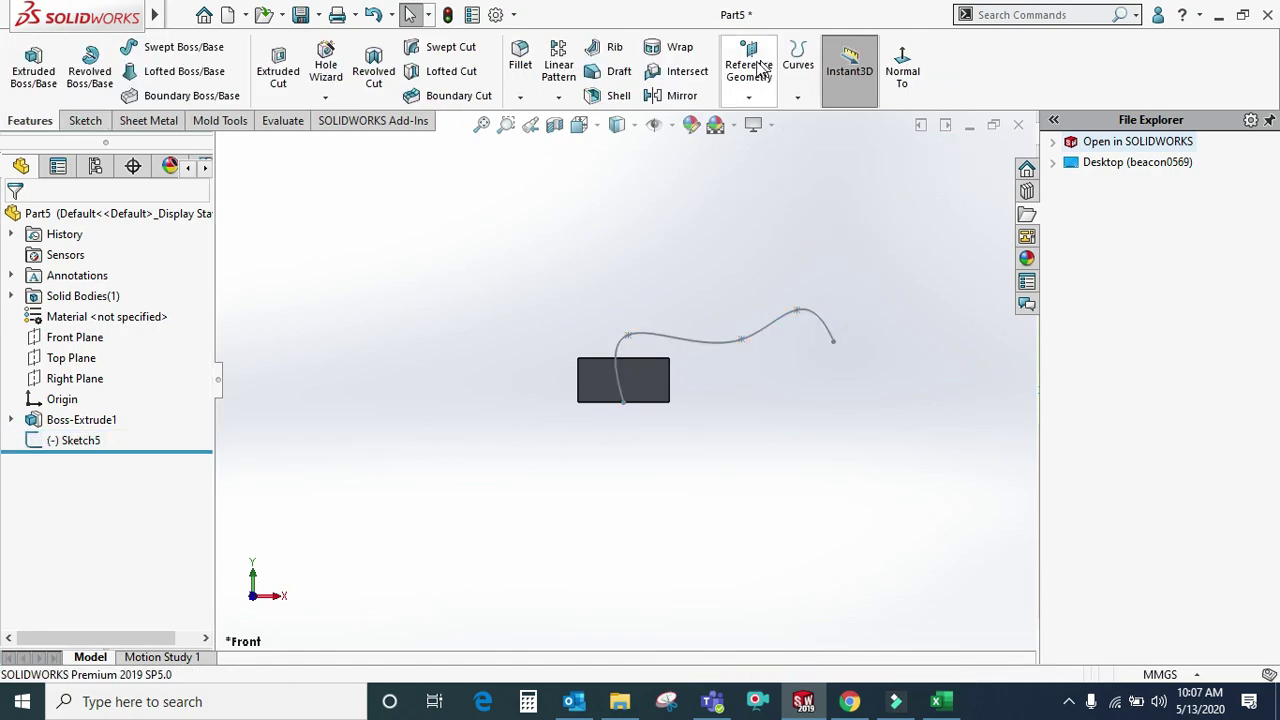
left_click(745, 92)
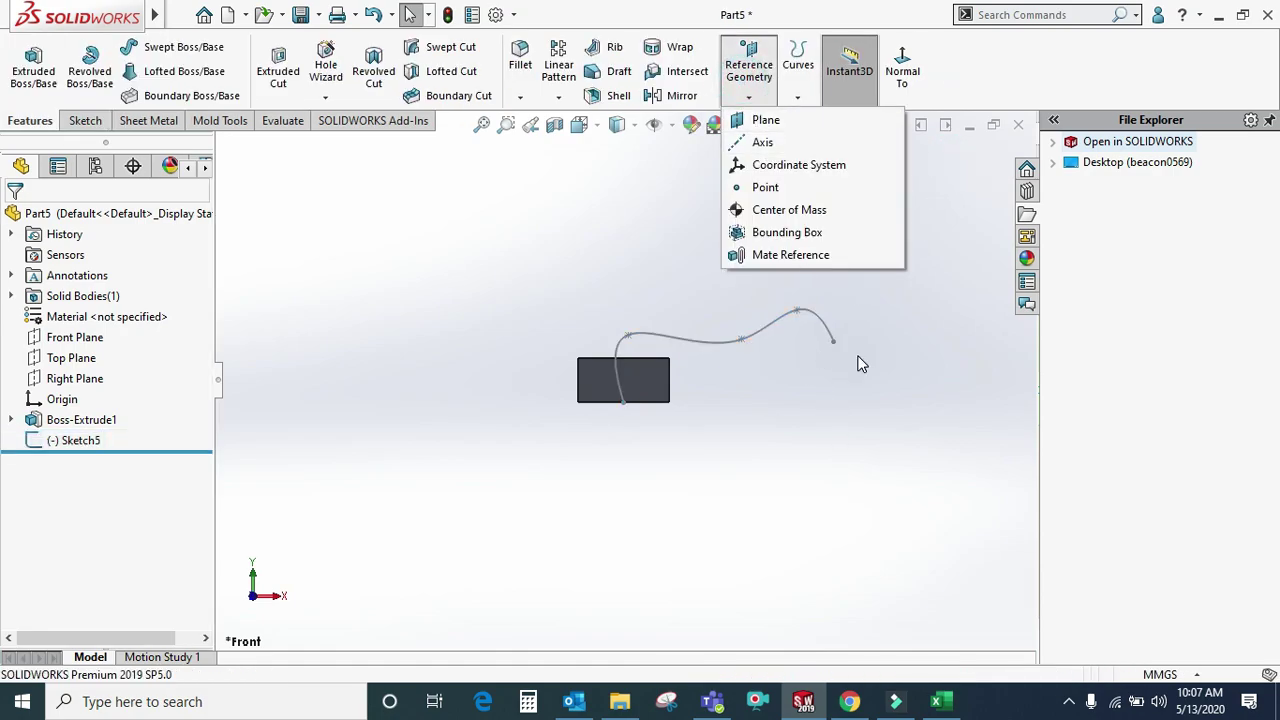
- Create Plane8 perpendicular to the spline at its end point and open a sketch on it
left_click(768, 129)
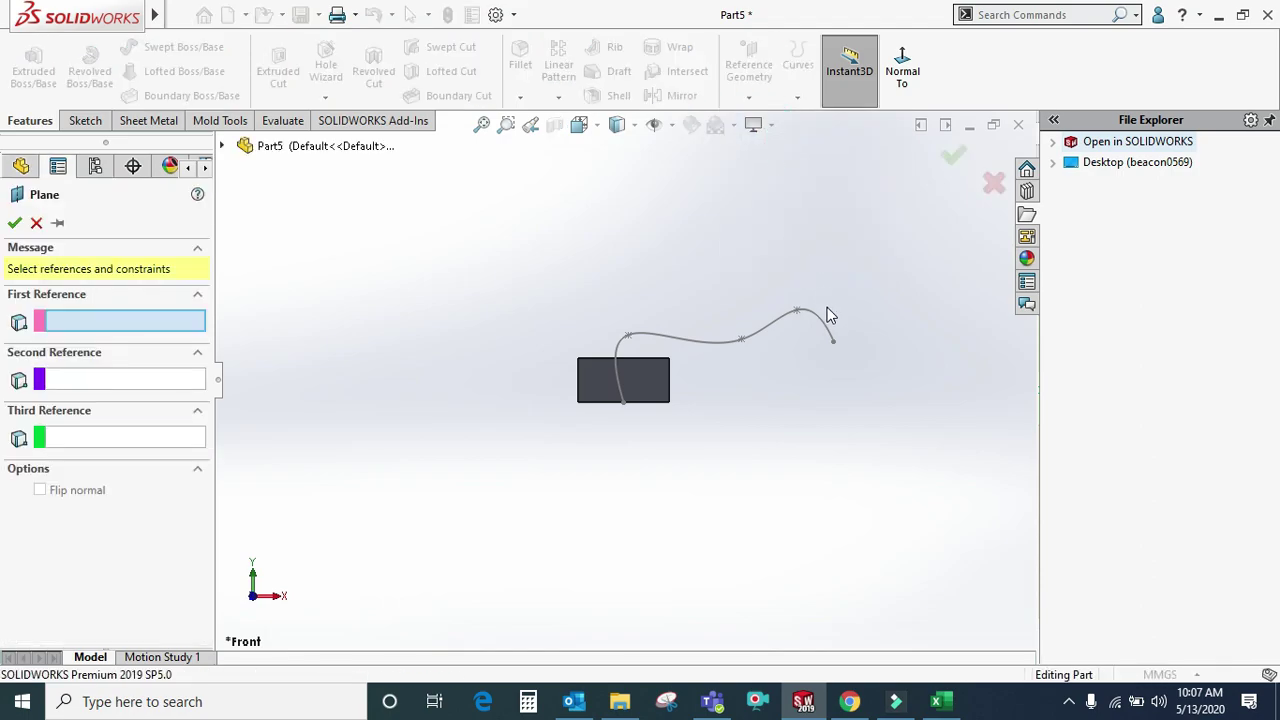
scroll(837, 337, "down", 1)
scroll(838, 342, "down", 1)
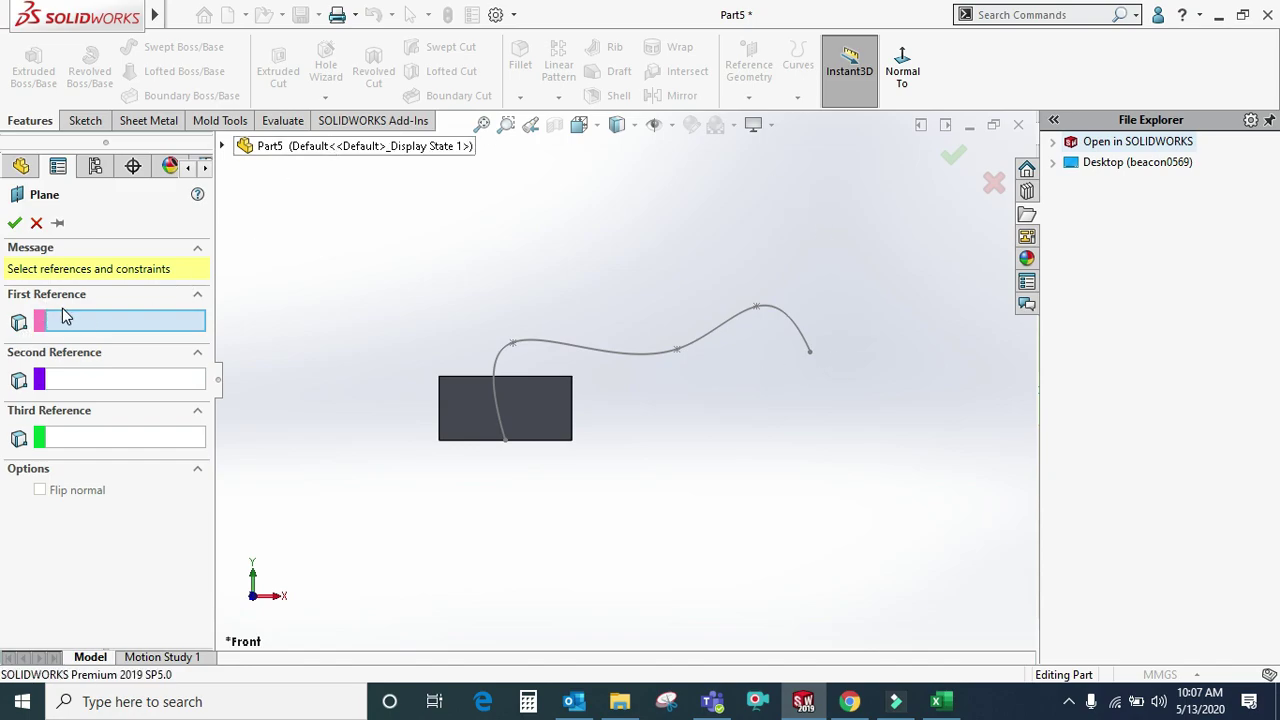
left_click(810, 355)
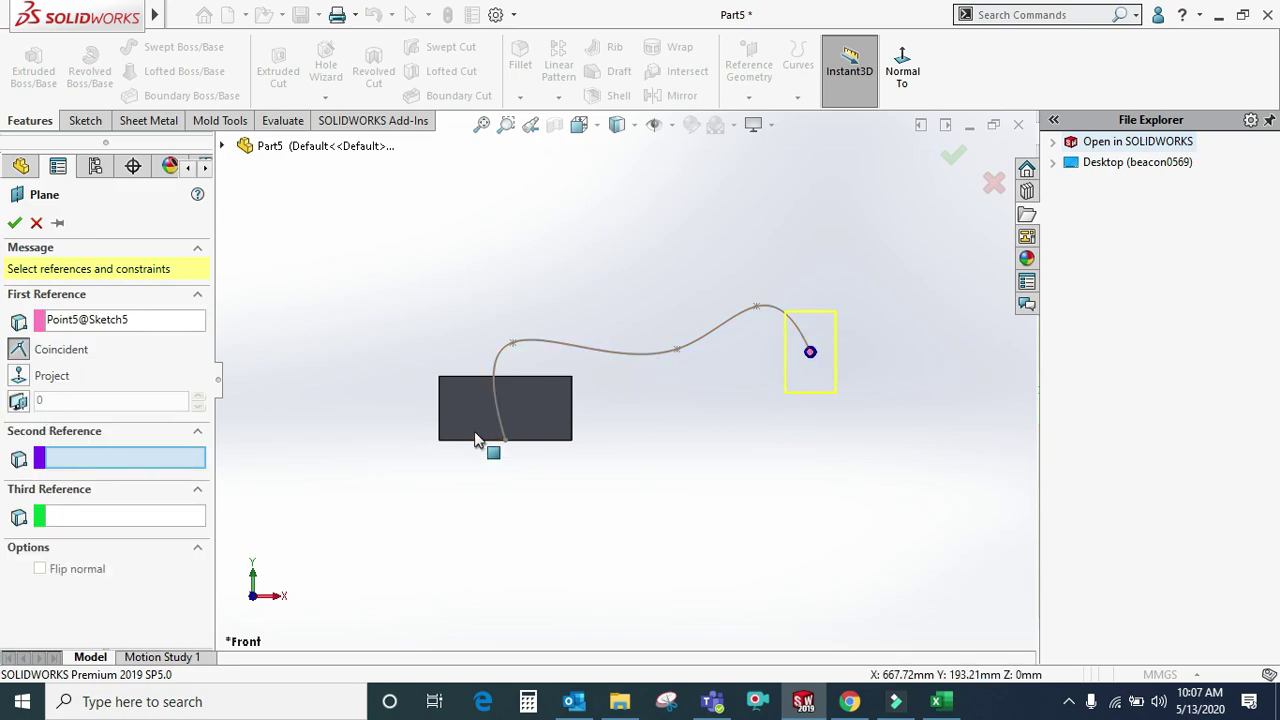
left_click(176, 457)
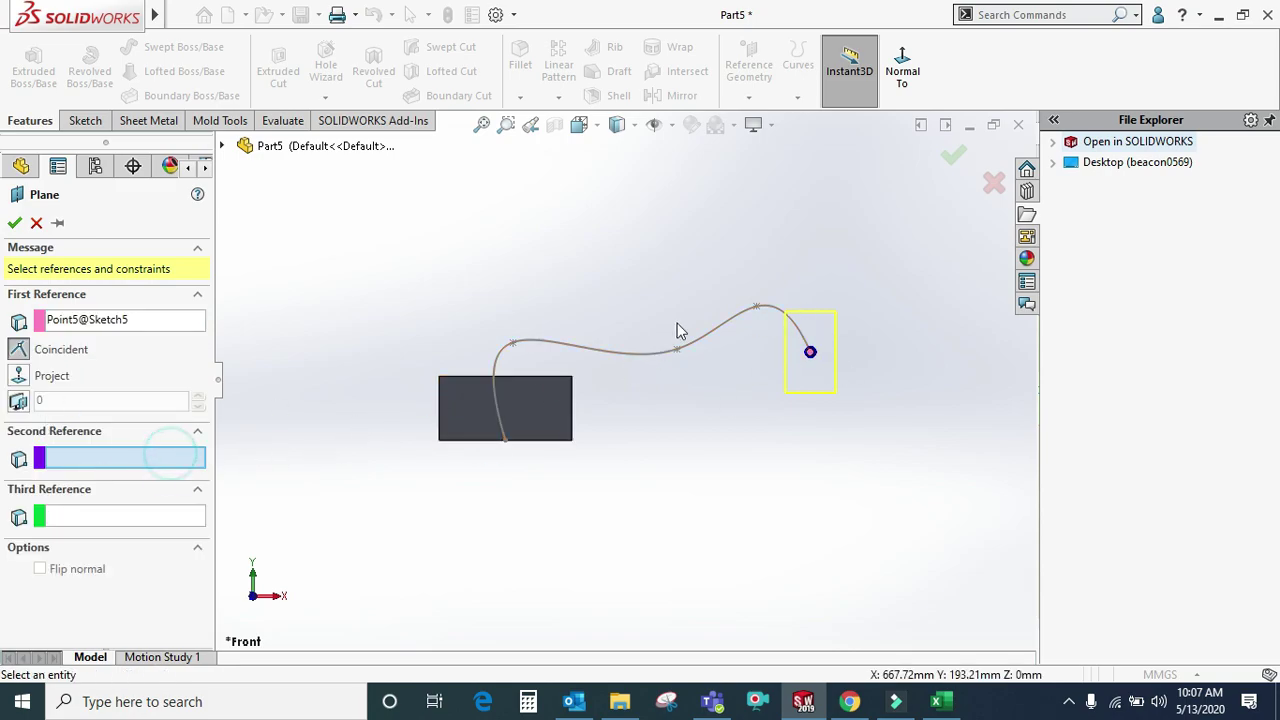
left_click(735, 328)
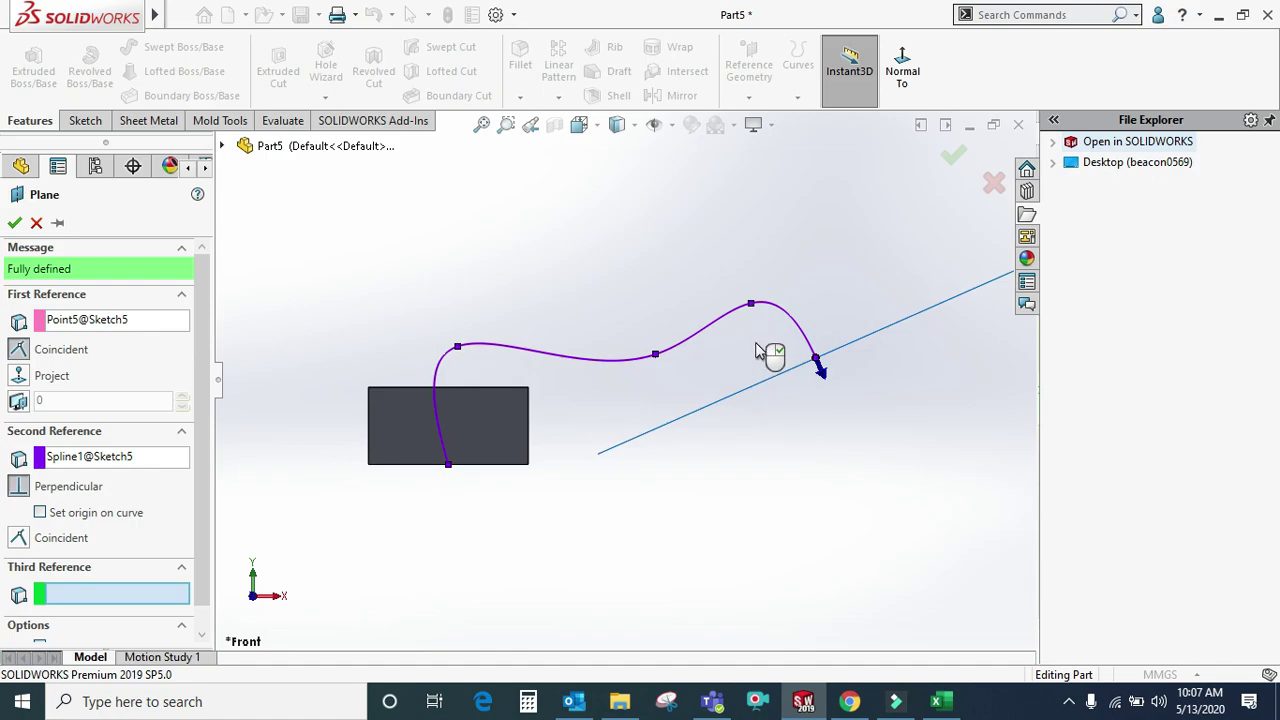
mouse_move(678, 397)
middle_mouse_down()
mouse_move(727, 380)
mouse_move(621, 362)
mouse_move(648, 408)
middle_mouse_up()
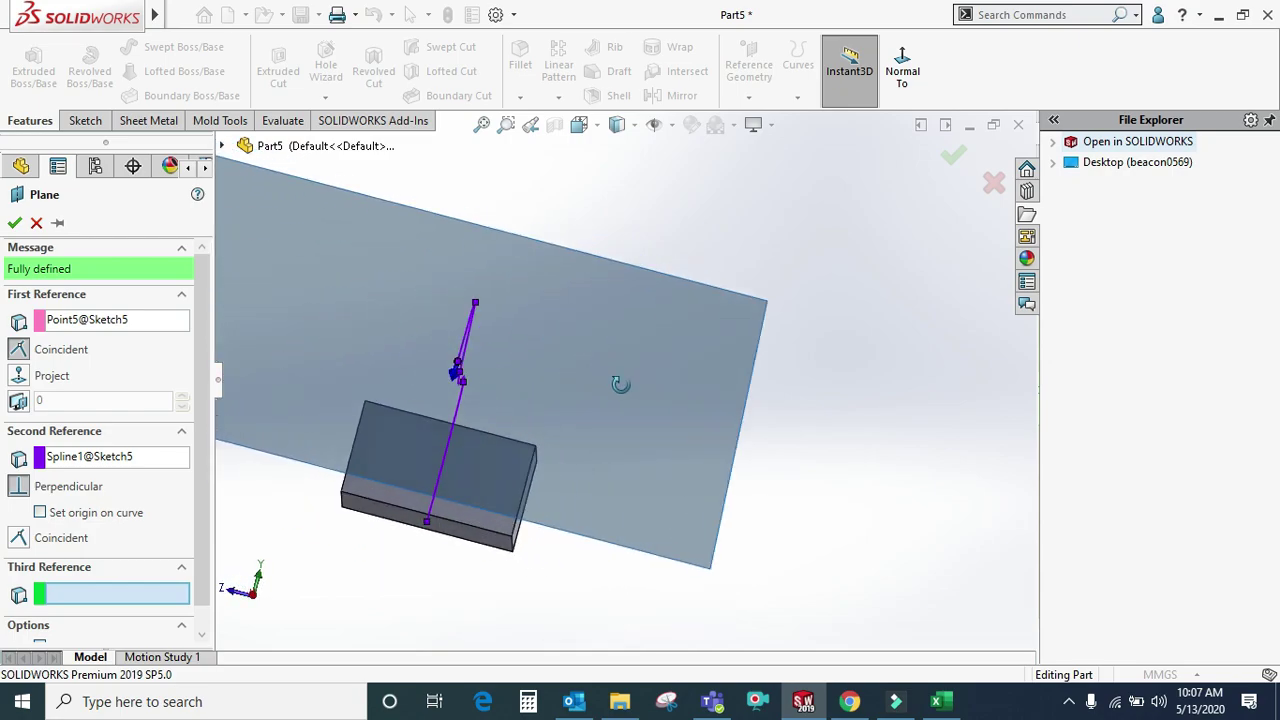
left_click(16, 222)
mouse_move(683, 409)
middle_mouse_down()
mouse_move(755, 375)
mouse_move(800, 479)
mouse_move(714, 449)
mouse_move(671, 300)
middle_mouse_up()
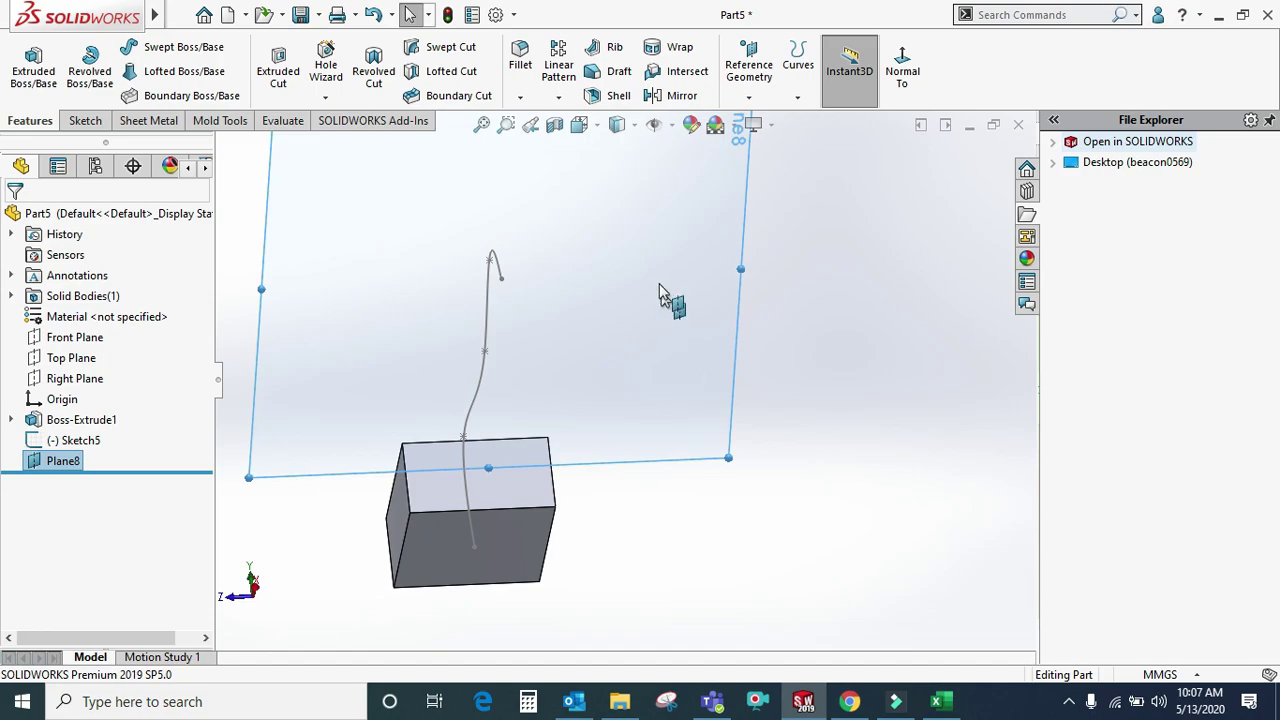
left_click(643, 234)
left_click(725, 185)
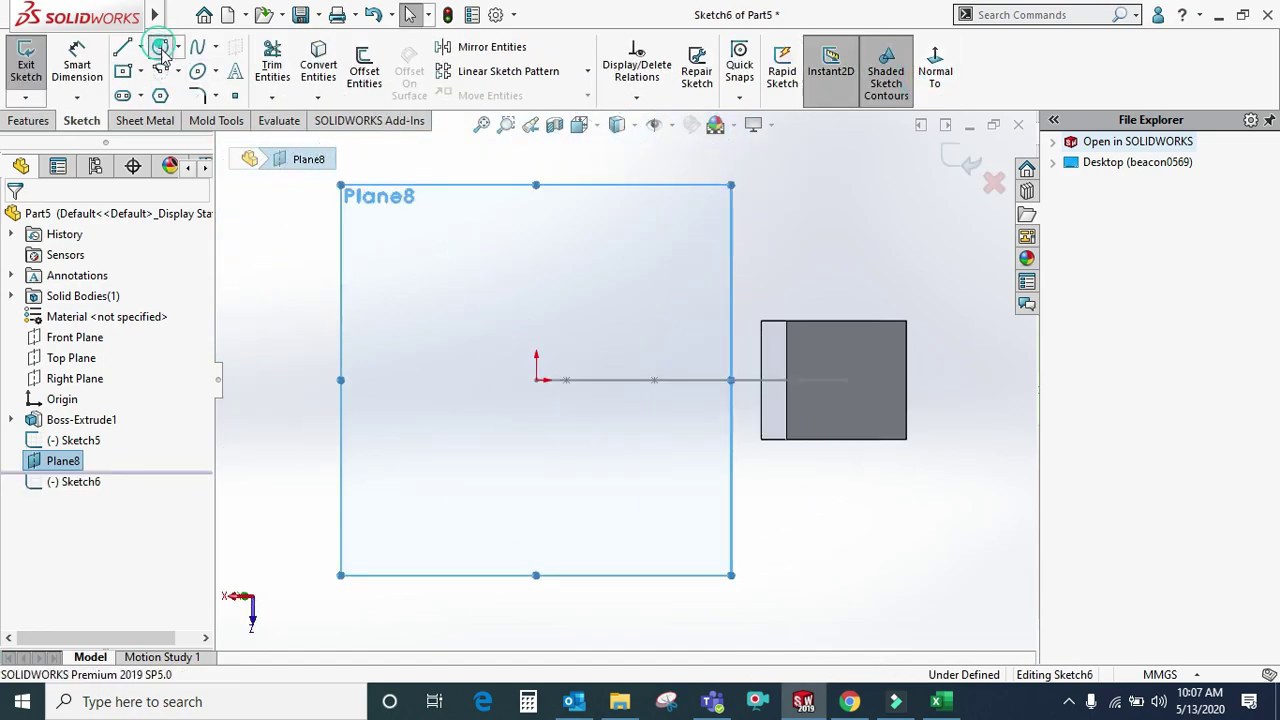
- Draw a circle centred at the spline's end point on Plane8, close the sketch, and view in 3-D
left_click(160, 47)
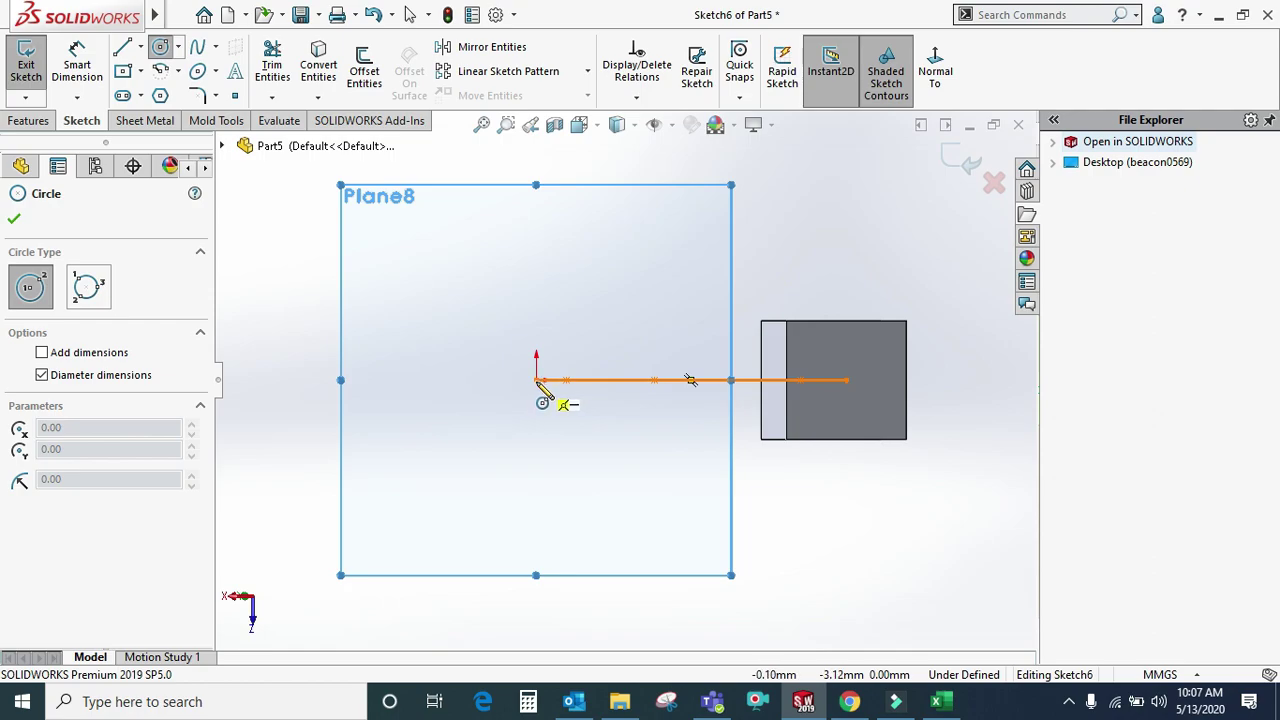
left_click_drag(537, 380, 556, 411)
right_click(651, 343)
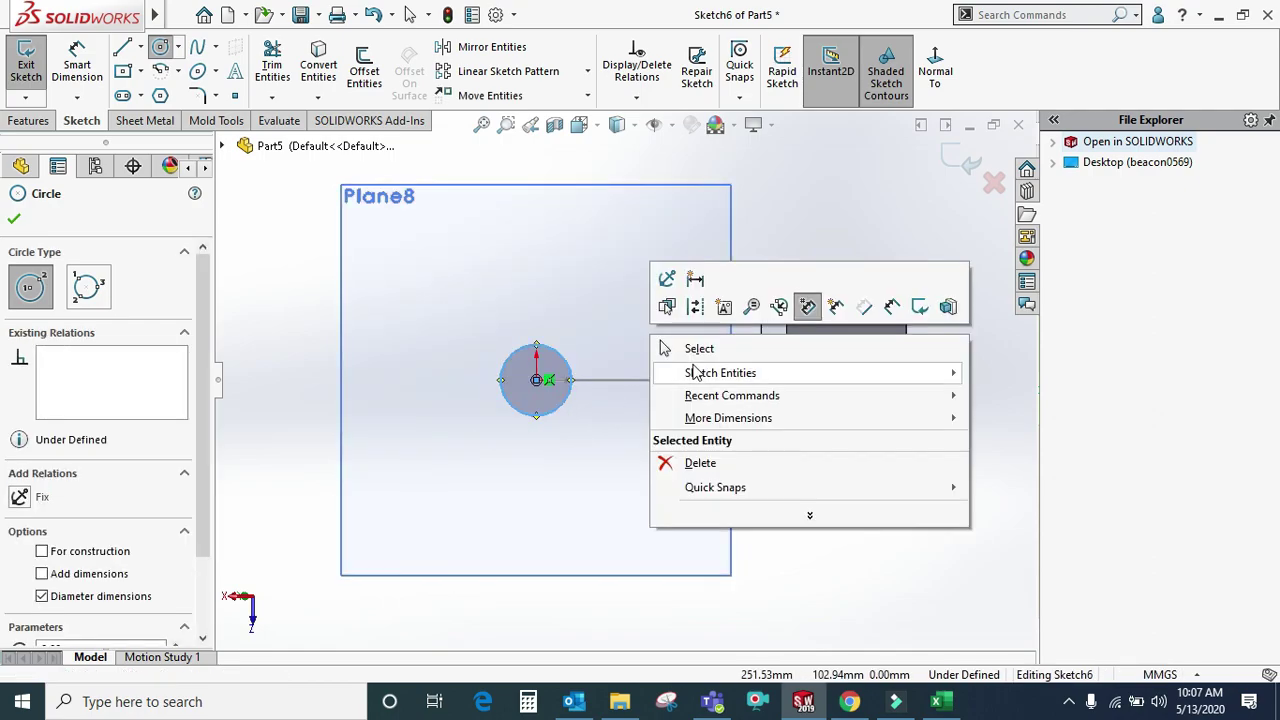
key("Escape")
scroll(699, 312, "up", 3)
mouse_move(699, 312)
middle_mouse_down()
mouse_move(885, 393)
mouse_move(913, 296)
middle_mouse_up()
scroll(913, 296, "down", 2)
scroll(820, 340, "down", 3)
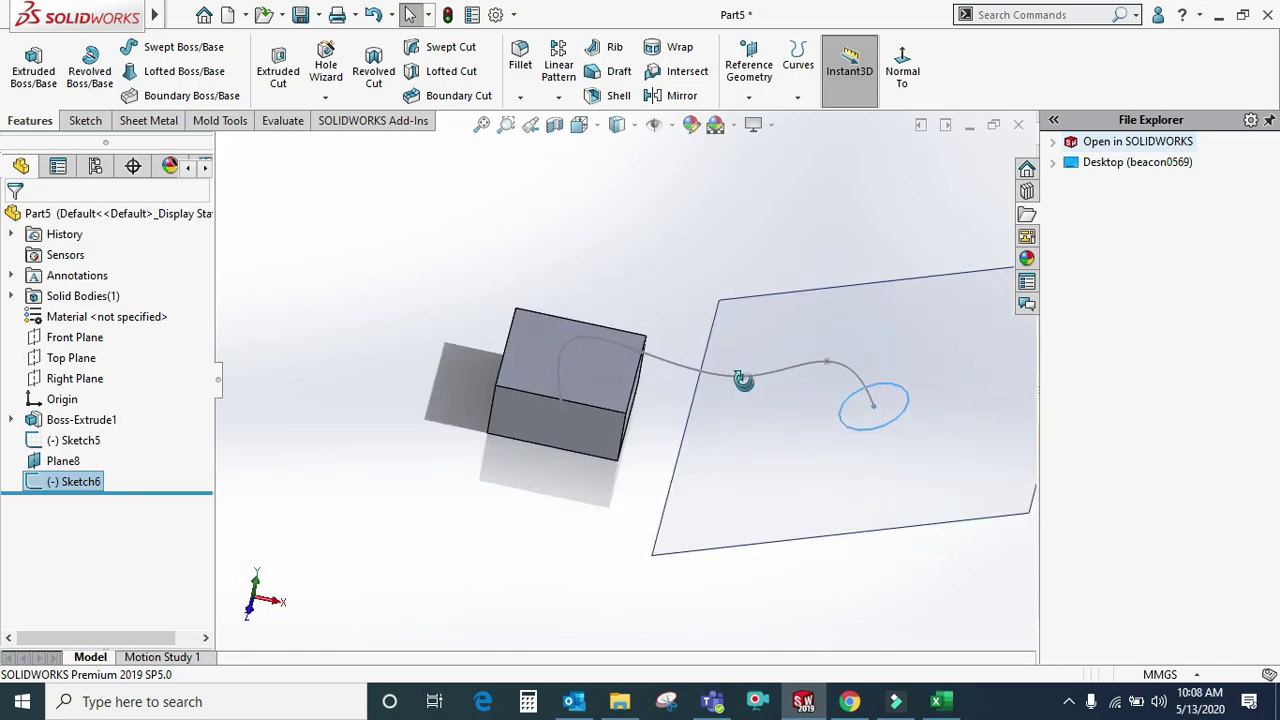
middle_click_drag(820, 340, 741, 378)
left_click(733, 68)
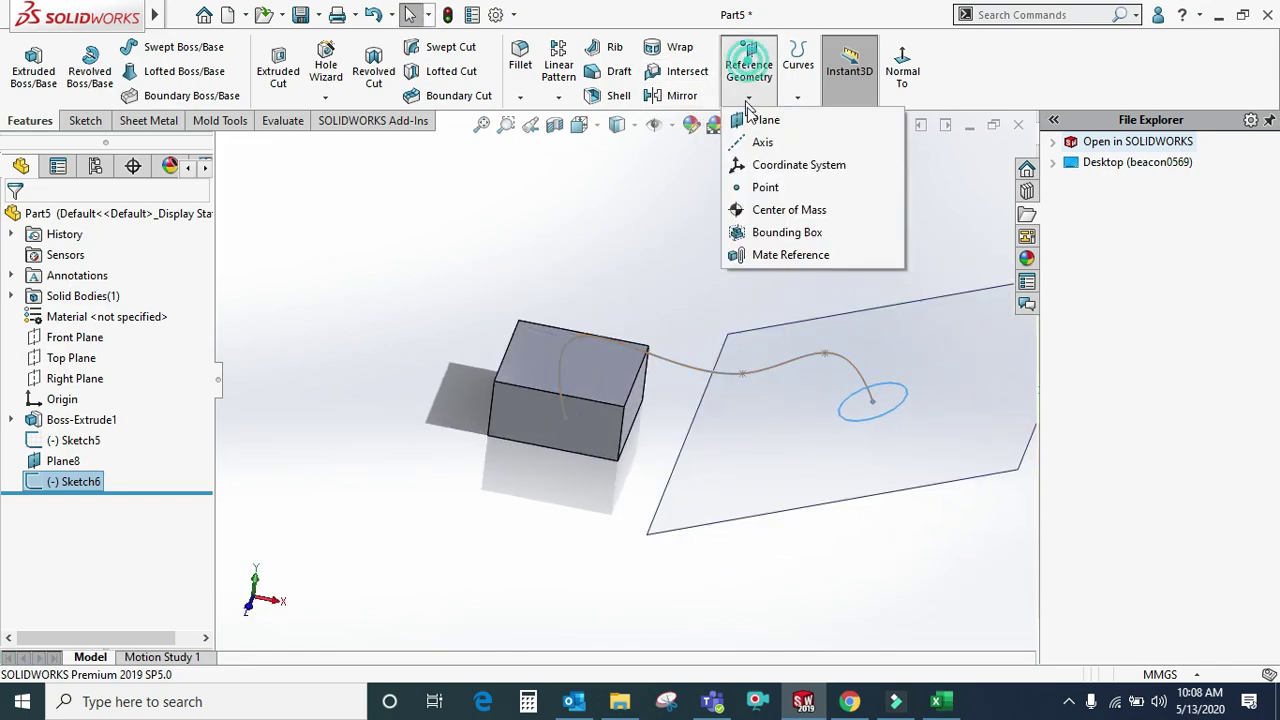
- Create Plane9 perpendicular to the spline at a mid-curve point, then select Plane9 and Plane8
left_click(757, 120)
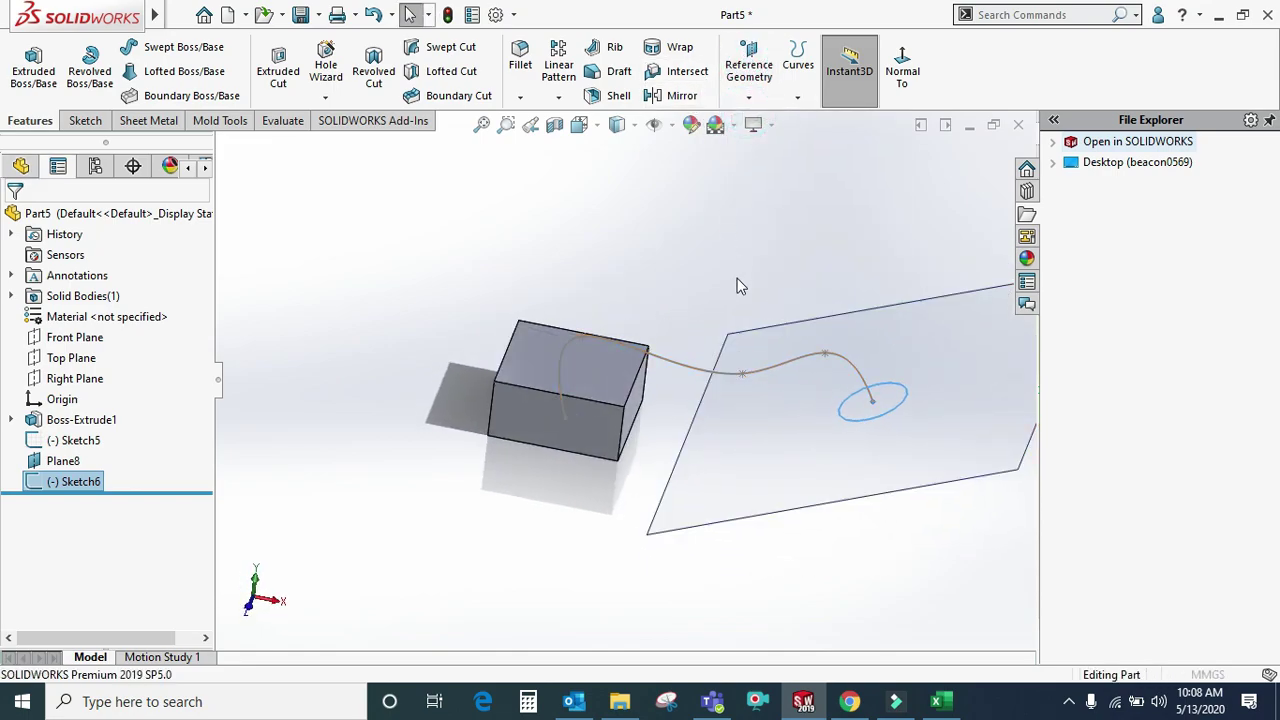
left_click(742, 375)
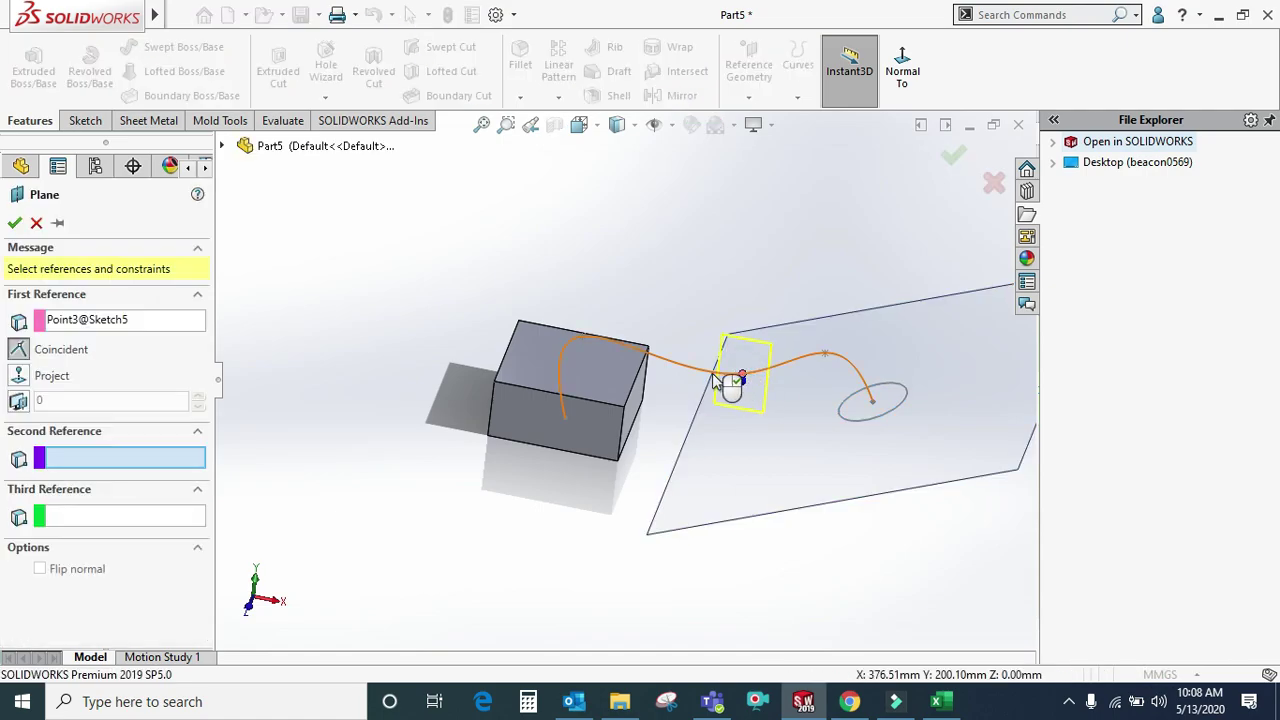
left_click(716, 378)
mouse_move(800, 345)
middle_mouse_down()
mouse_move(766, 363)
mouse_move(771, 400)
middle_mouse_up()
left_click(950, 155)
mouse_move(840, 220)
middle_mouse_down()
mouse_move(743, 423)
mouse_move(831, 349)
mouse_move(776, 479)
mouse_move(750, 460)
middle_mouse_up()
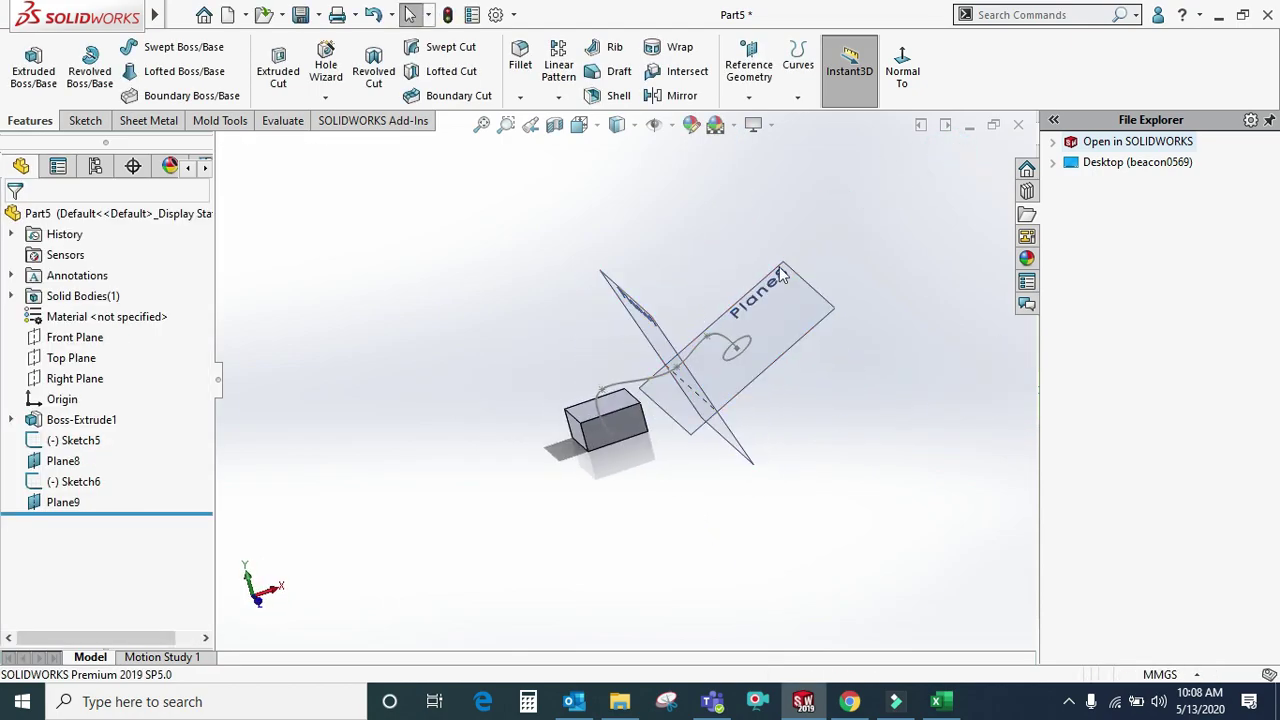
left_click(62, 502)
left_click(62, 461, "ctrl")
- Delete Plane8 and Plane9 with all dependent items, then delete the Sketch5 spline
key("Delete")
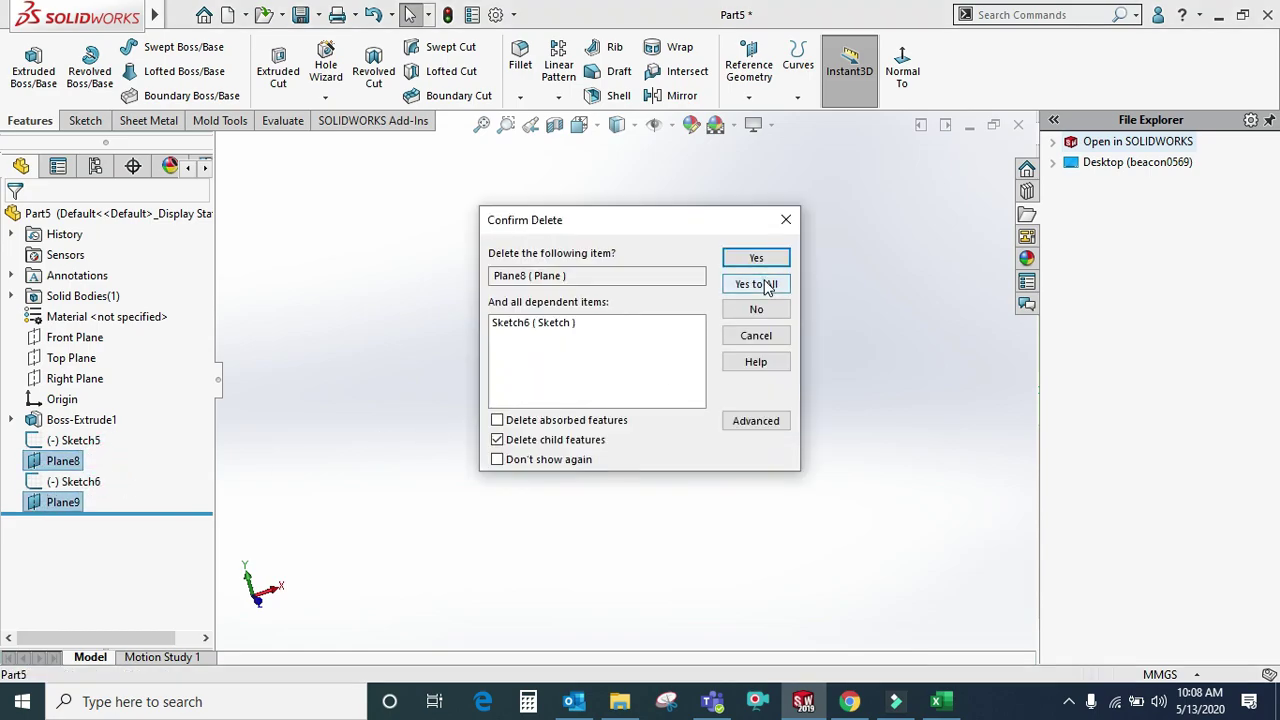
left_click(756, 284)
left_click(75, 440)
right_click(75, 440)
left_click(152, 452)
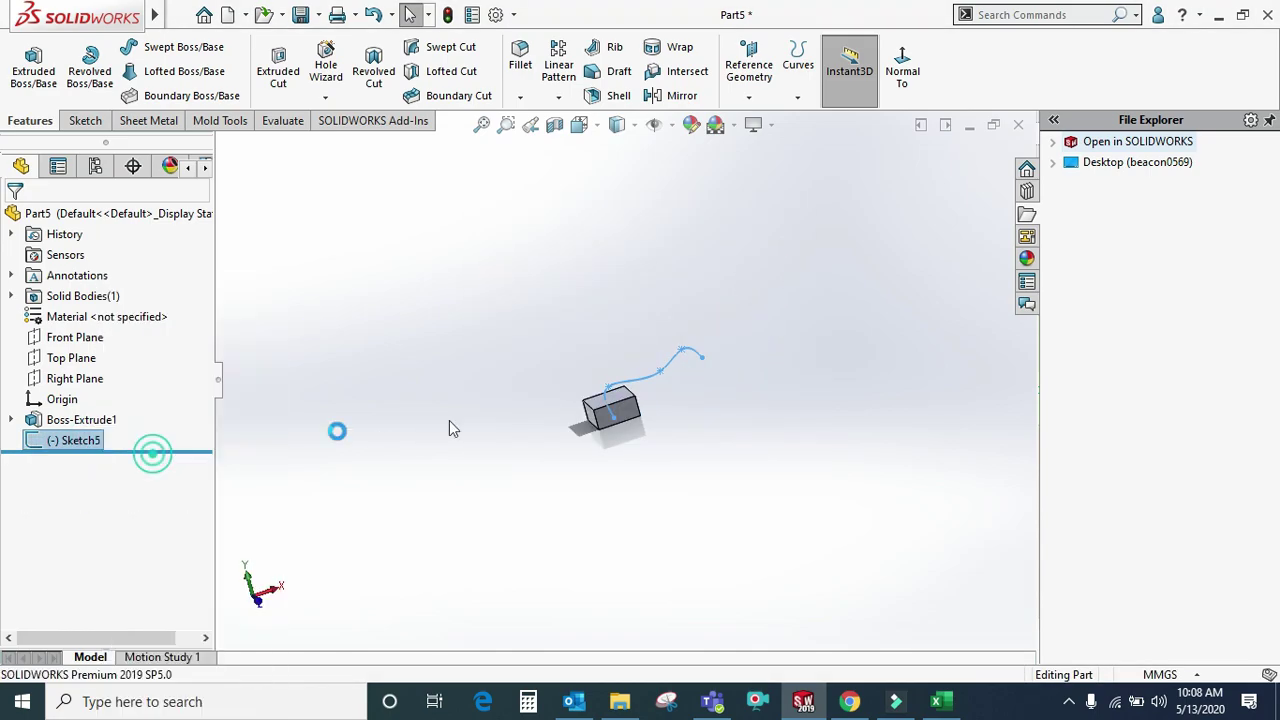
left_click(751, 257)
scroll(670, 380, "down", 4)
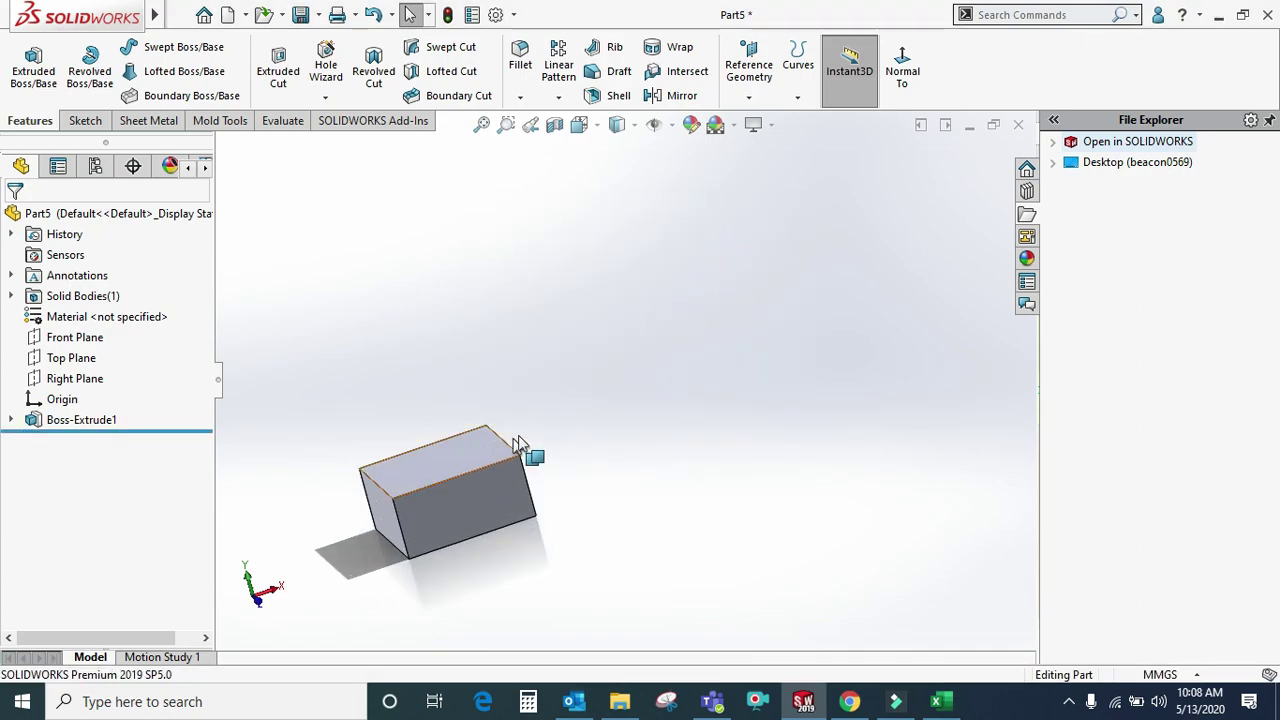
scroll(510, 455, "down", 2)
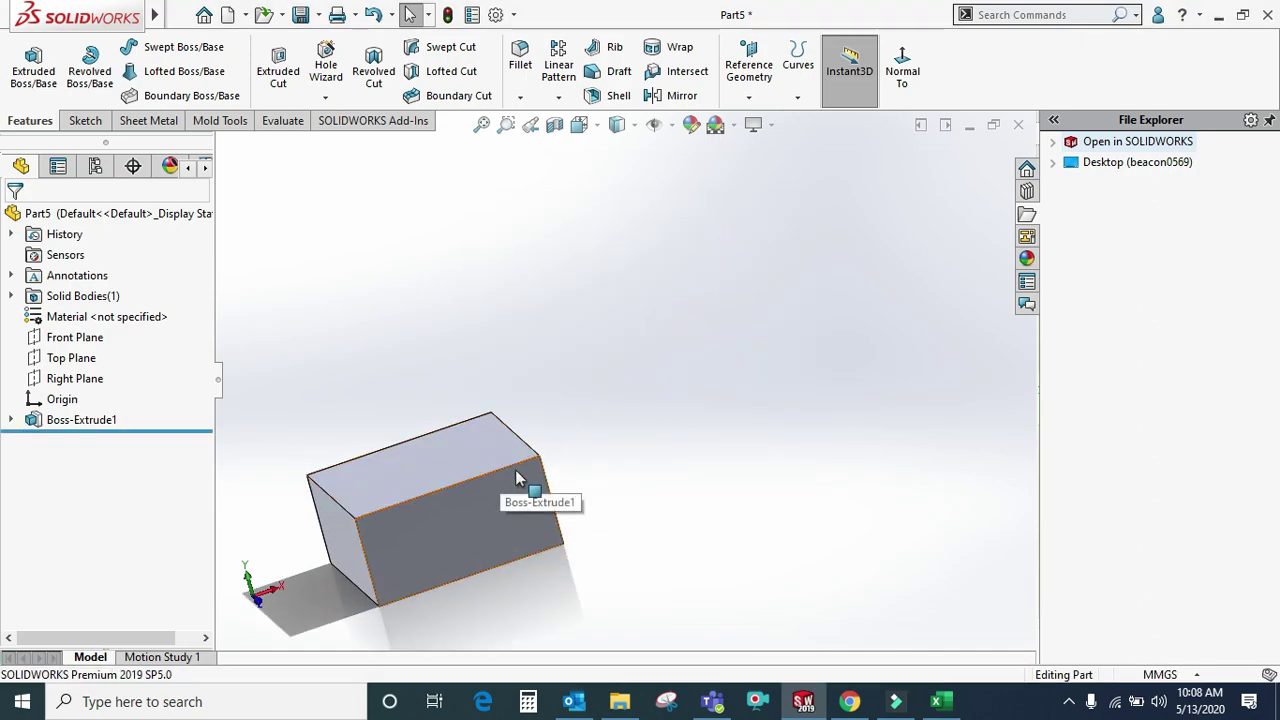
left_click(748, 97)
left_click(766, 121)
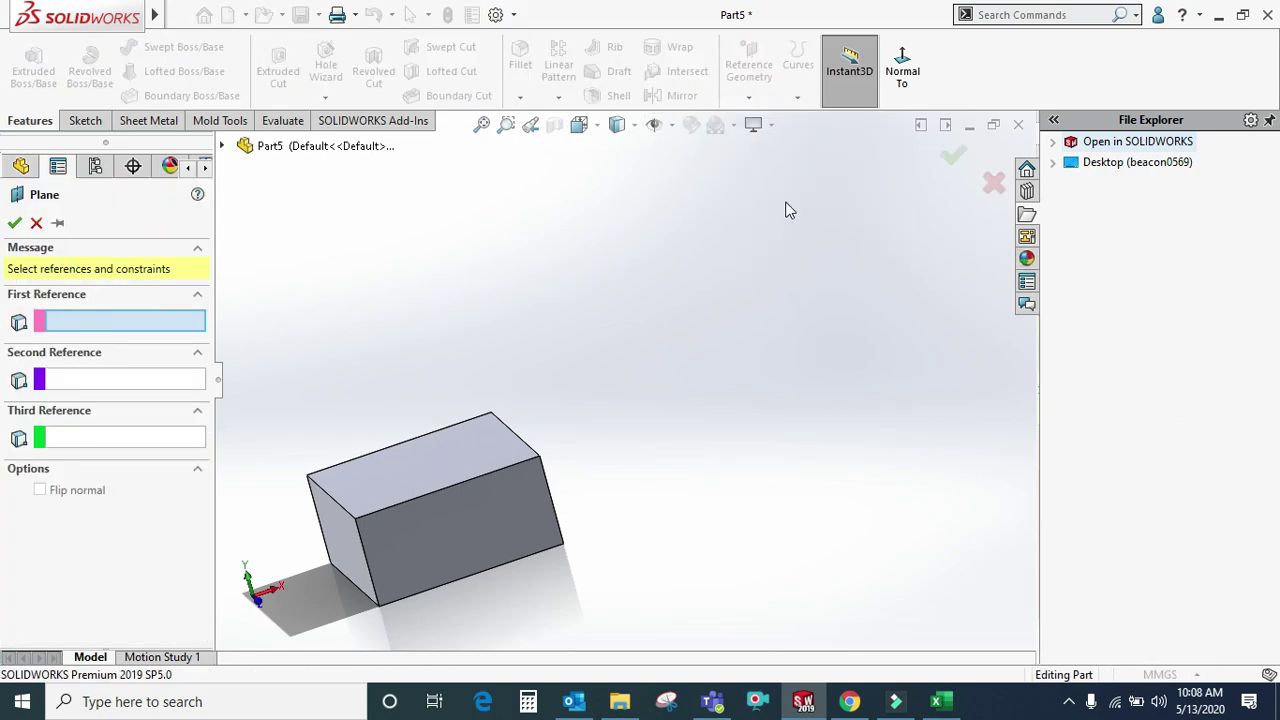
left_click(84, 325)
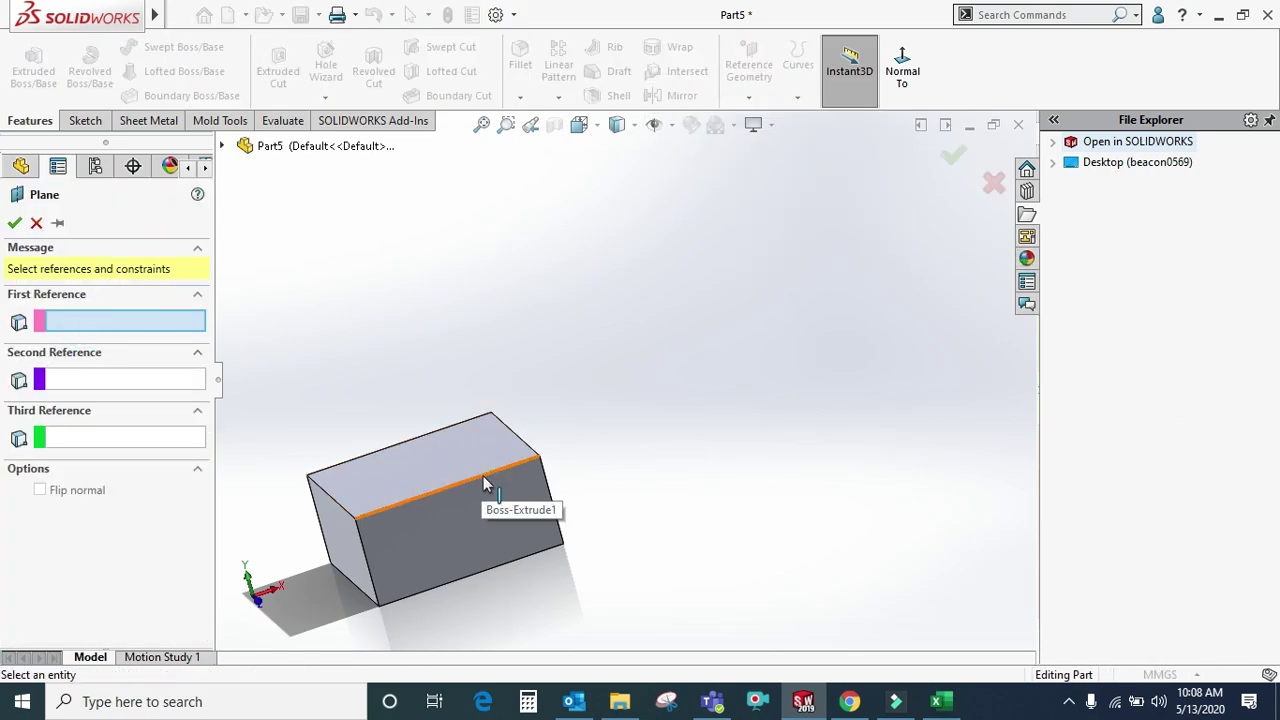
left_click(539, 455)
left_click(120, 455)
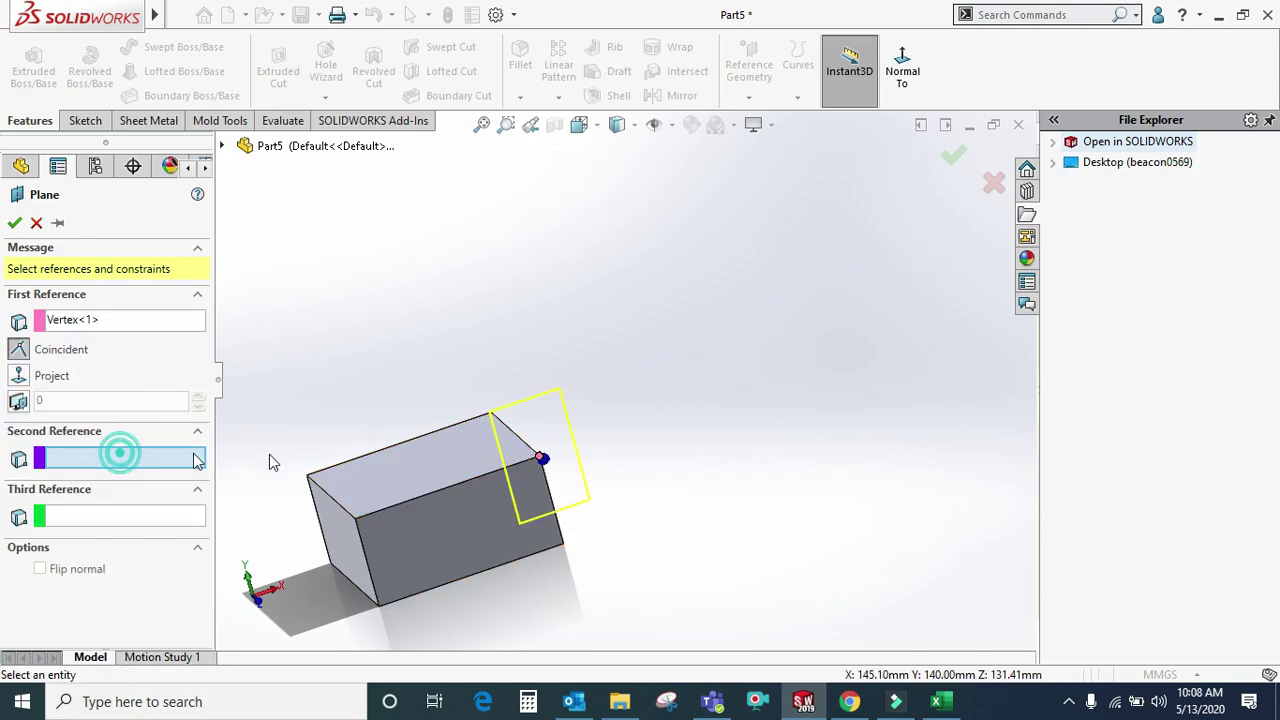
left_click(535, 463)
mouse_move(533, 462)
middle_mouse_down()
mouse_move(506, 452)
mouse_move(504, 474)
middle_mouse_up()
scroll(504, 476, "down", 3)
mouse_move(504, 425)
middle_mouse_down()
mouse_move(414, 300)
mouse_move(401, 338)
middle_mouse_up()
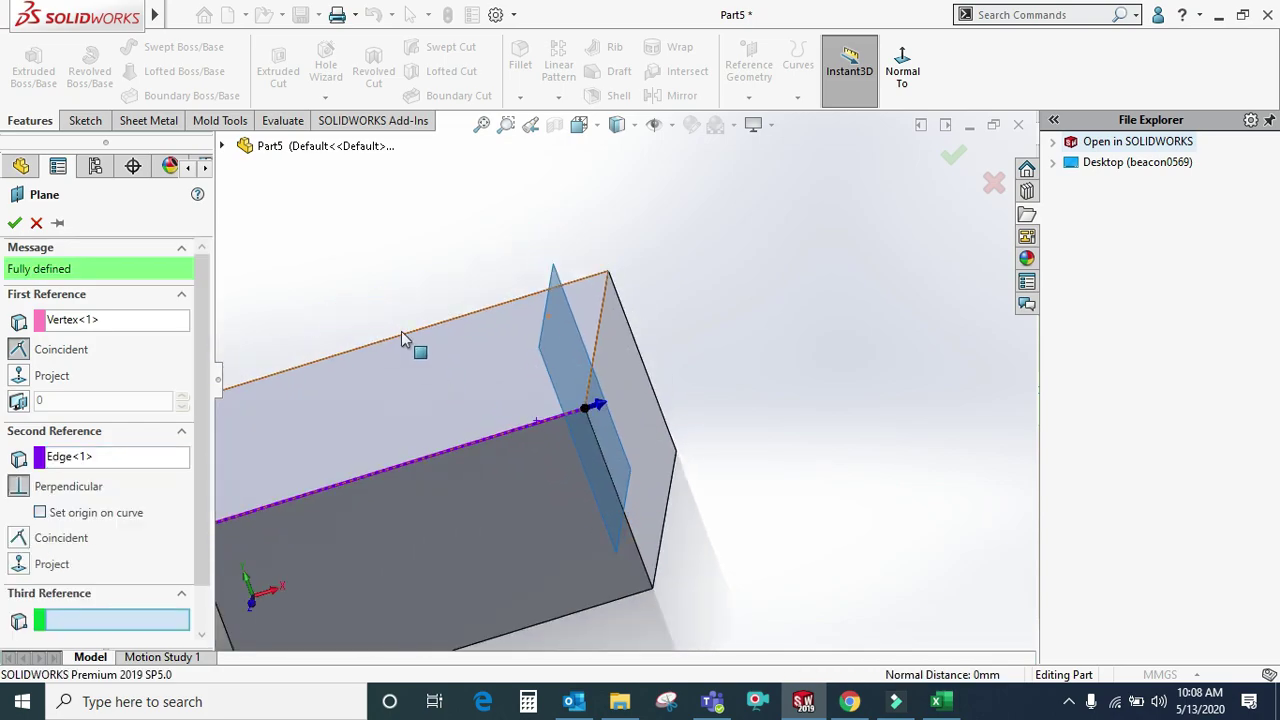
left_click(33, 224)
scroll(530, 359, "up", 5)
left_click(745, 308)
left_click(742, 82)
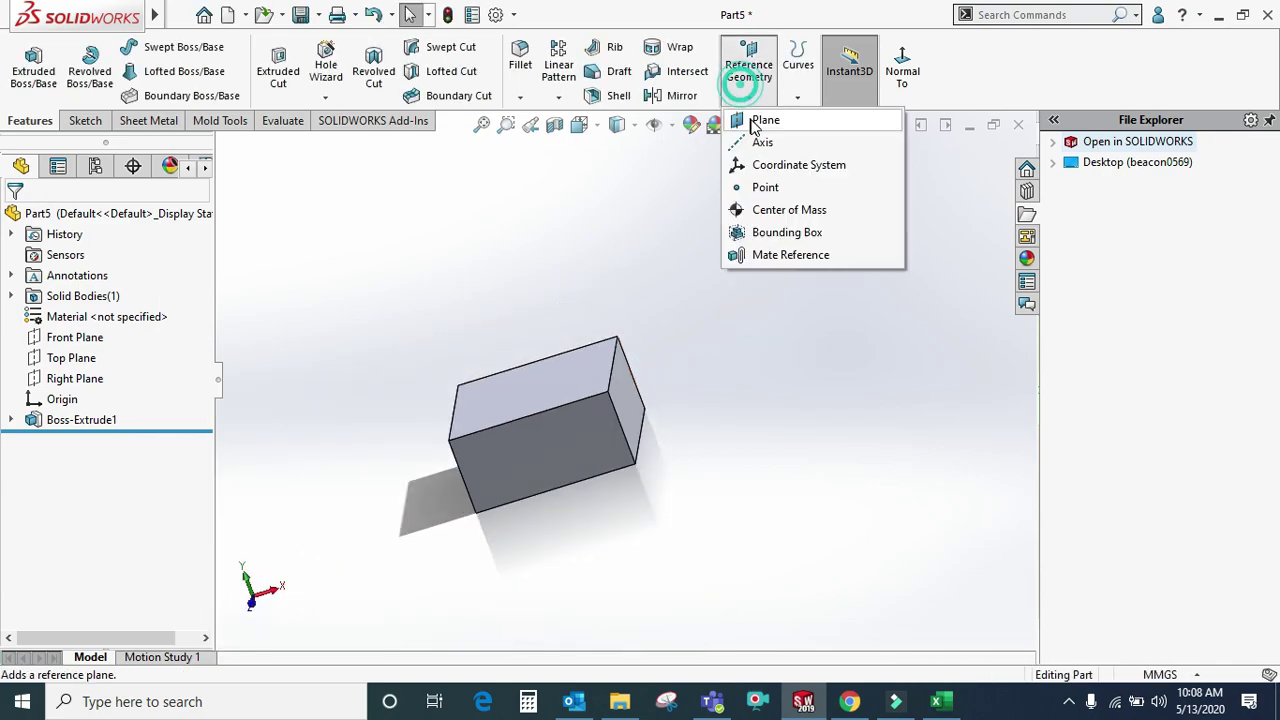
- Set up a plane on the box's short top edge, angled 45° to the top face
left_click(762, 120)
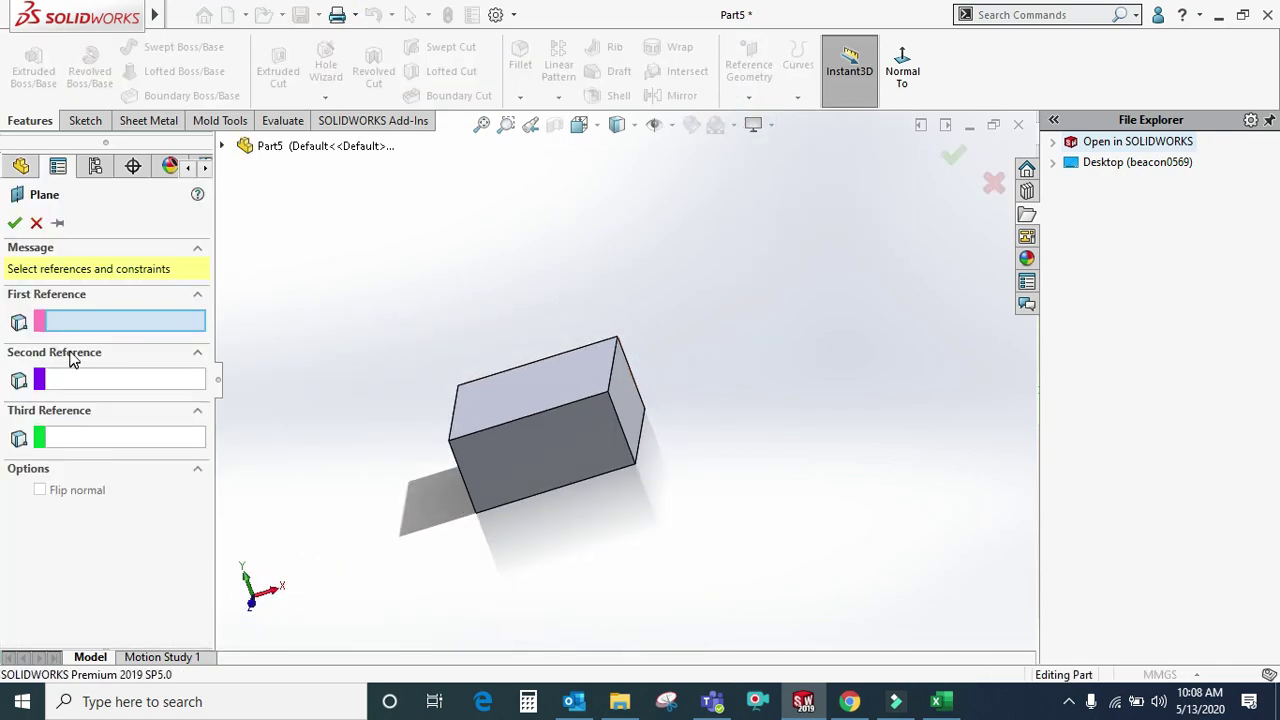
left_click(86, 326)
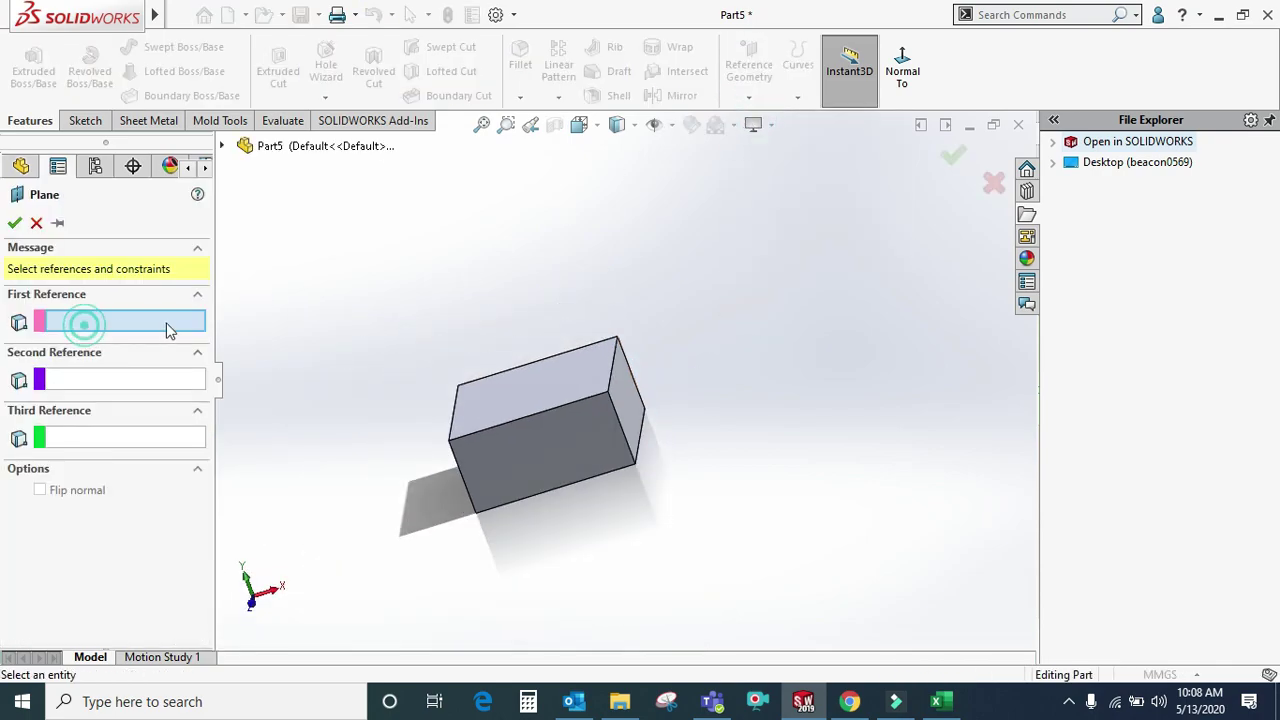
left_click(609, 381)
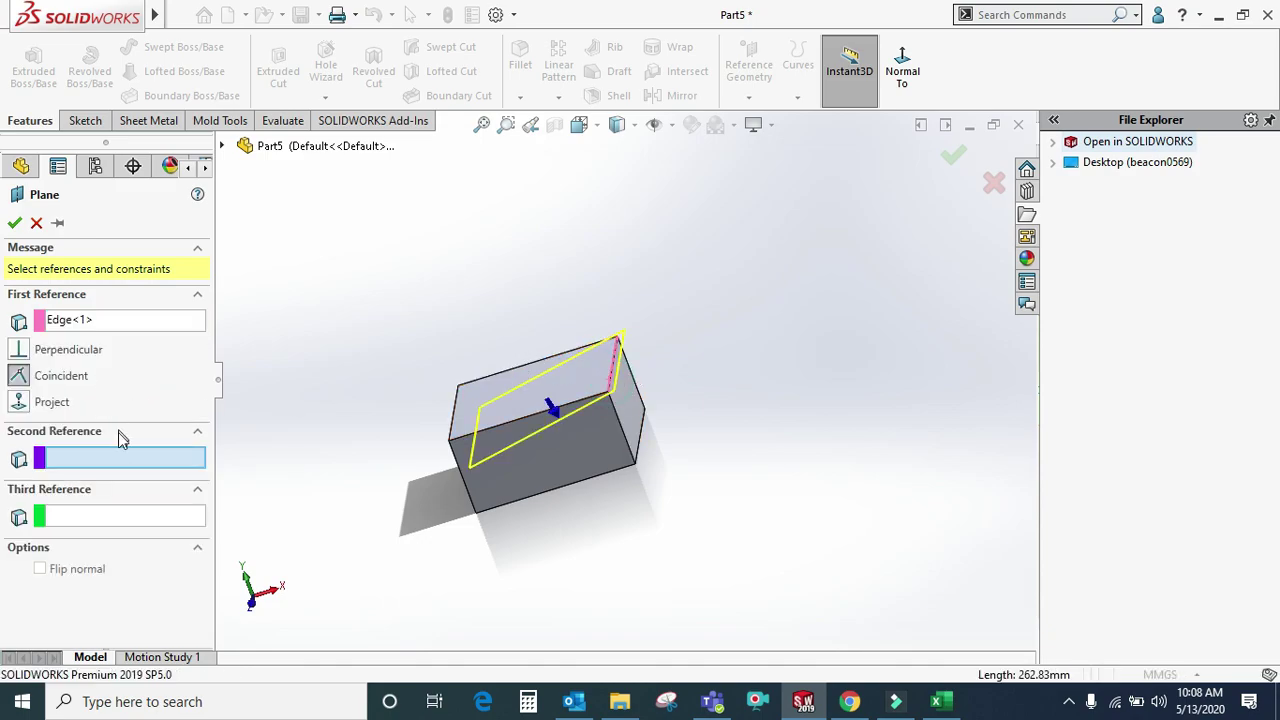
left_click(579, 376)
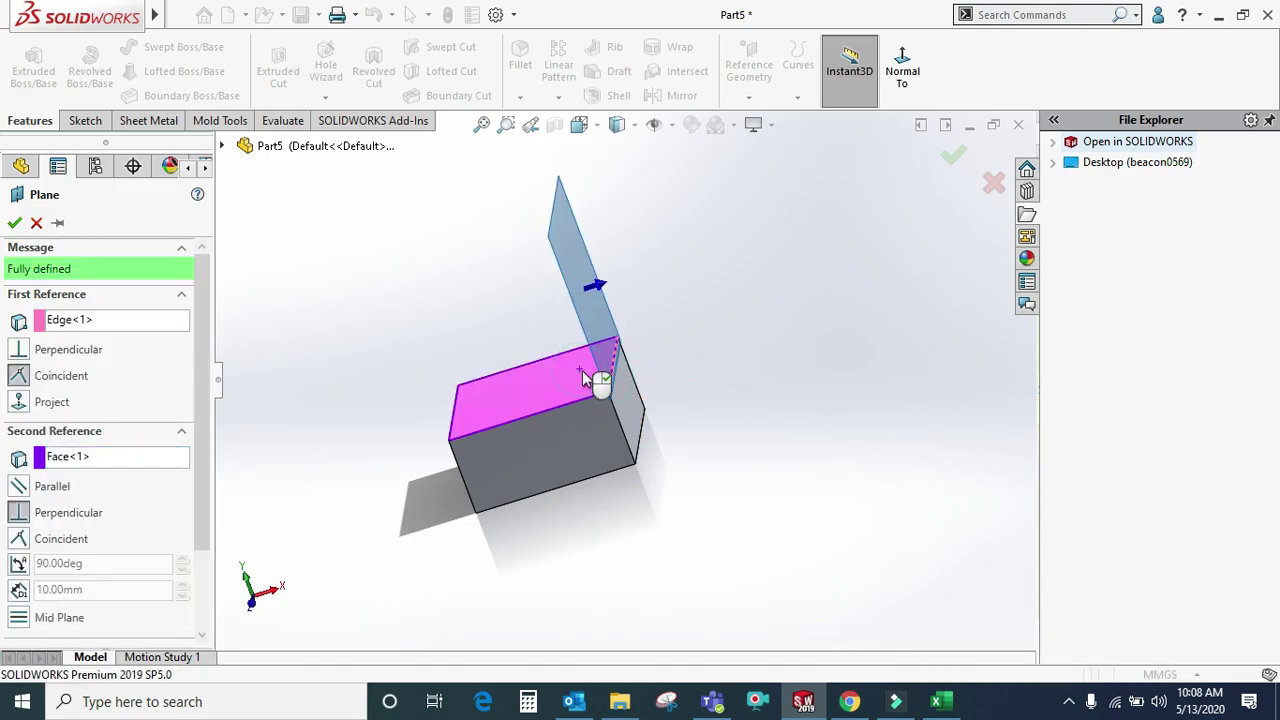
left_click(19, 565)
double_click(114, 563)
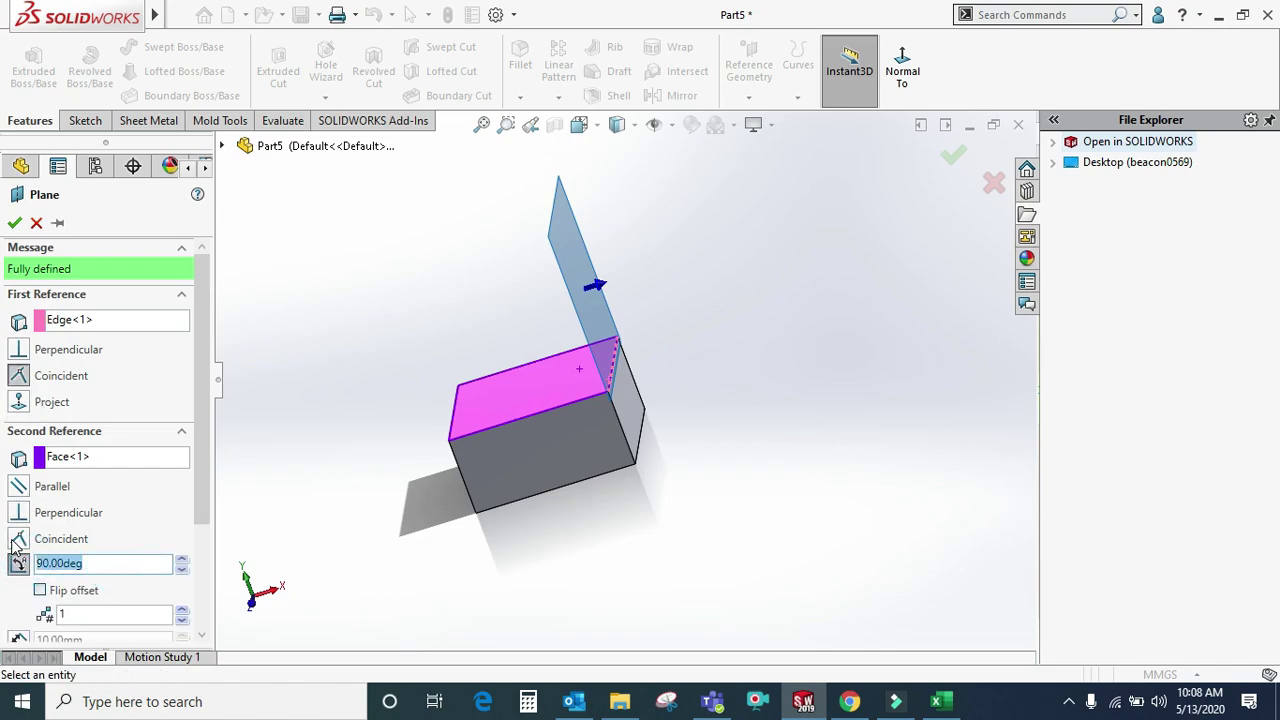
type("45")
key("Return")
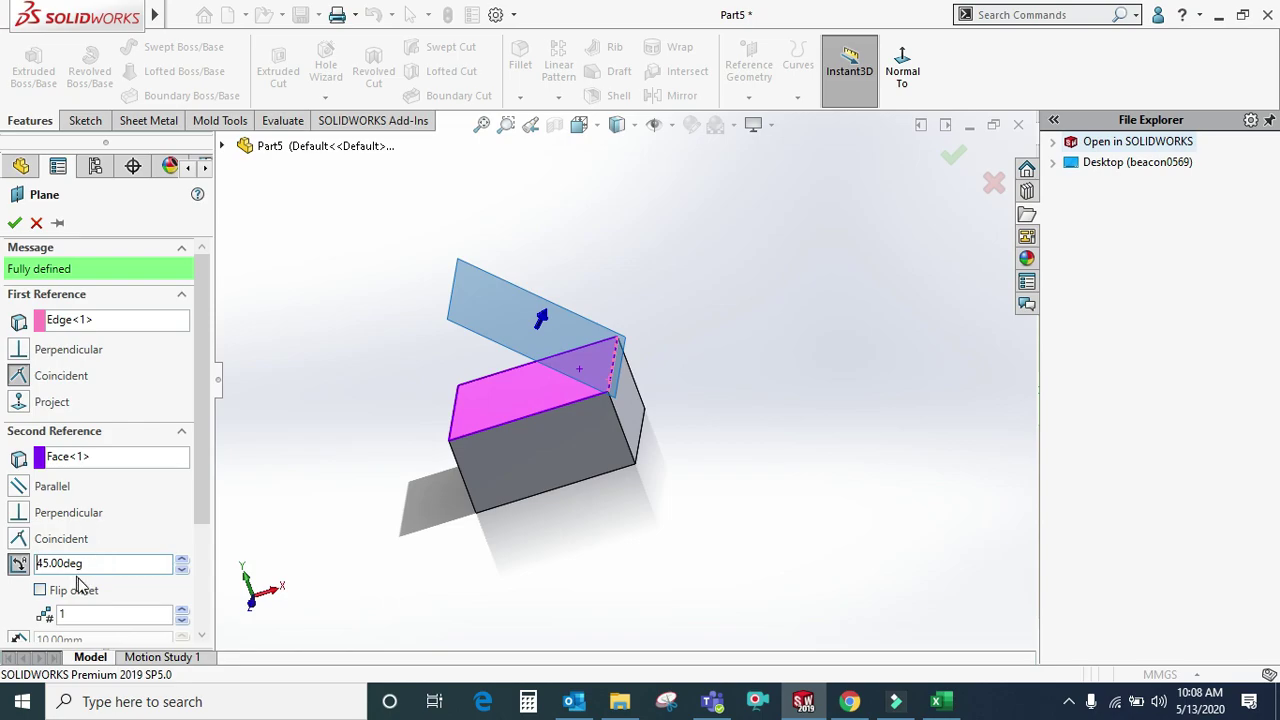
mouse_move(530, 439)
middle_mouse_down()
mouse_move(538, 390)
mouse_move(540, 410)
middle_mouse_up()
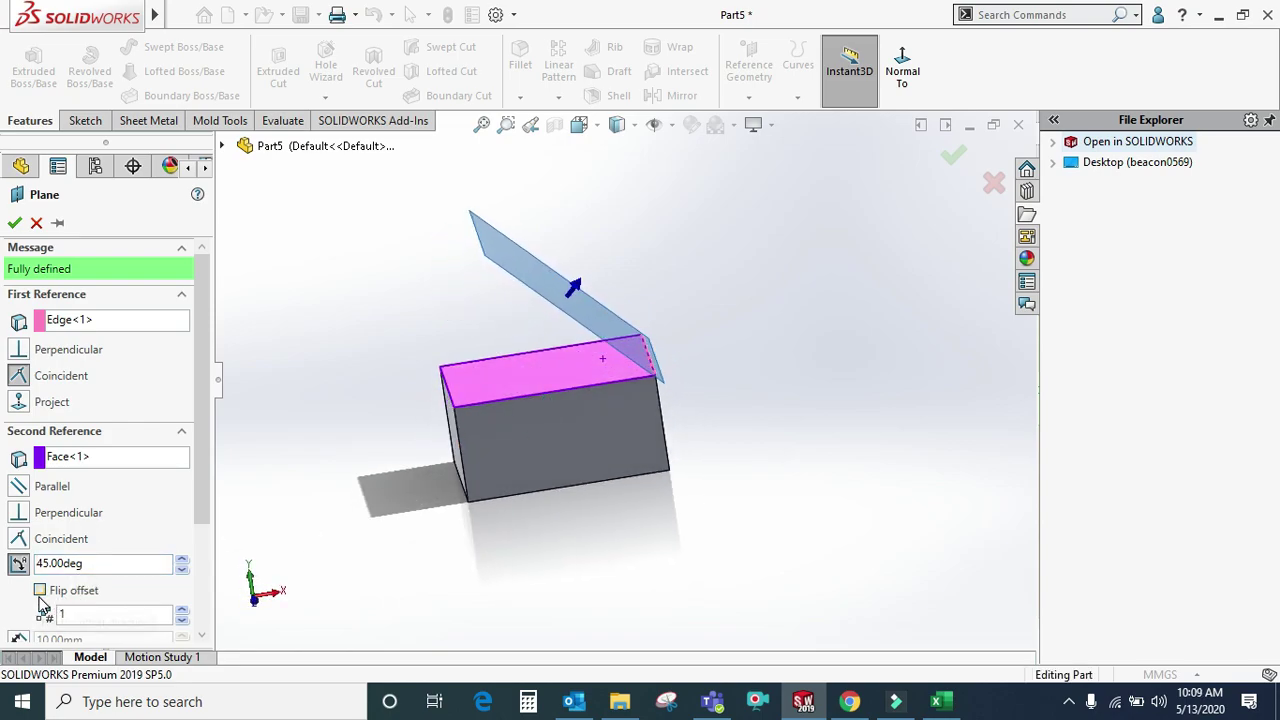
left_click(40, 595)
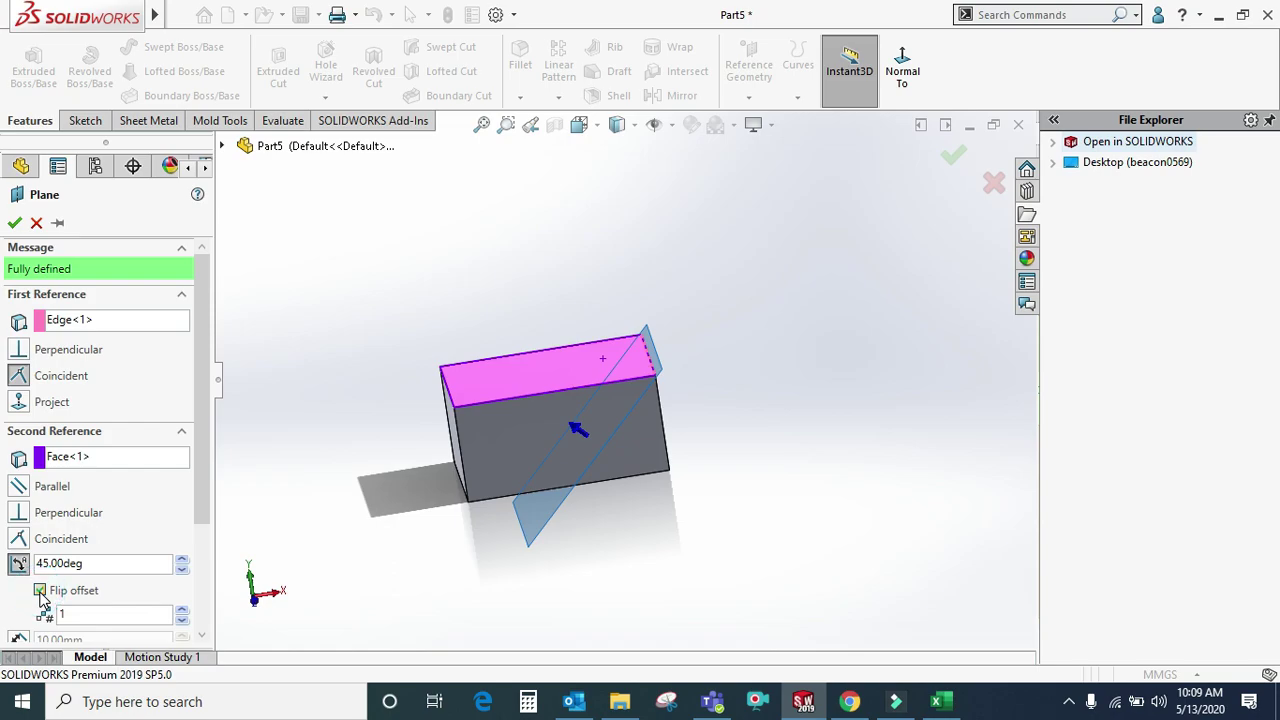
left_click(40, 592)
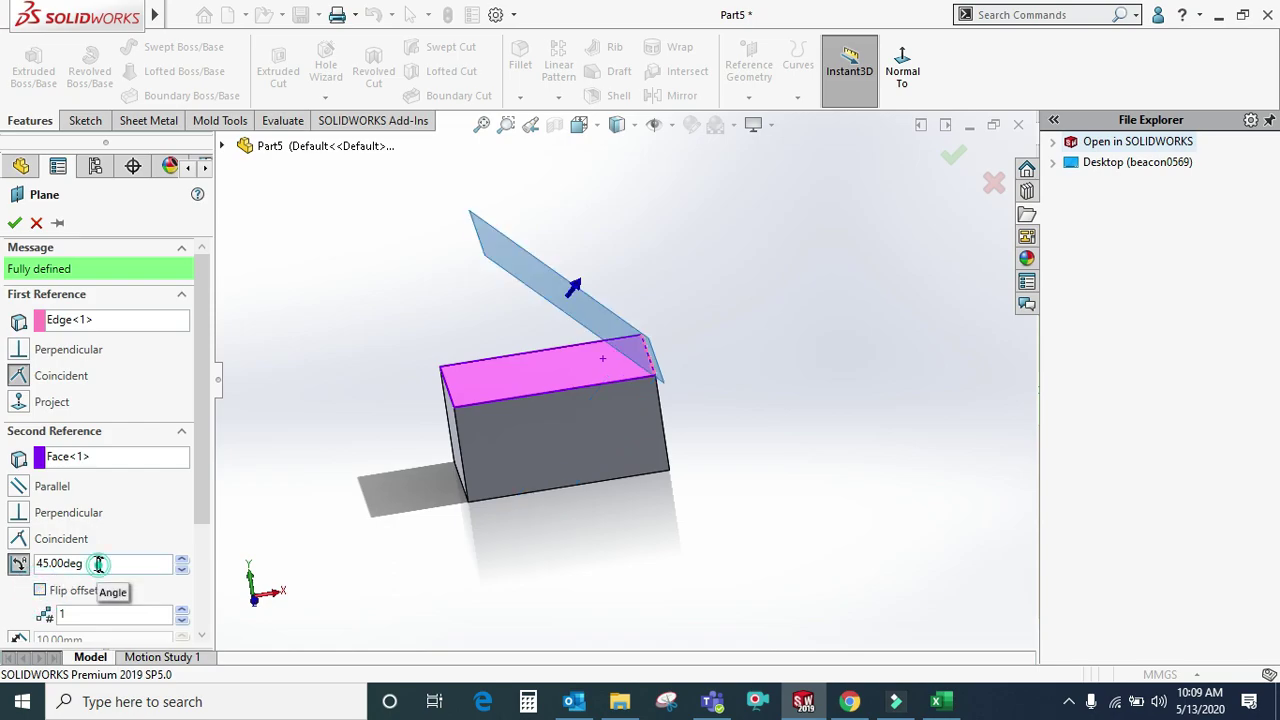
left_click_drag(100, 565, 13, 565)
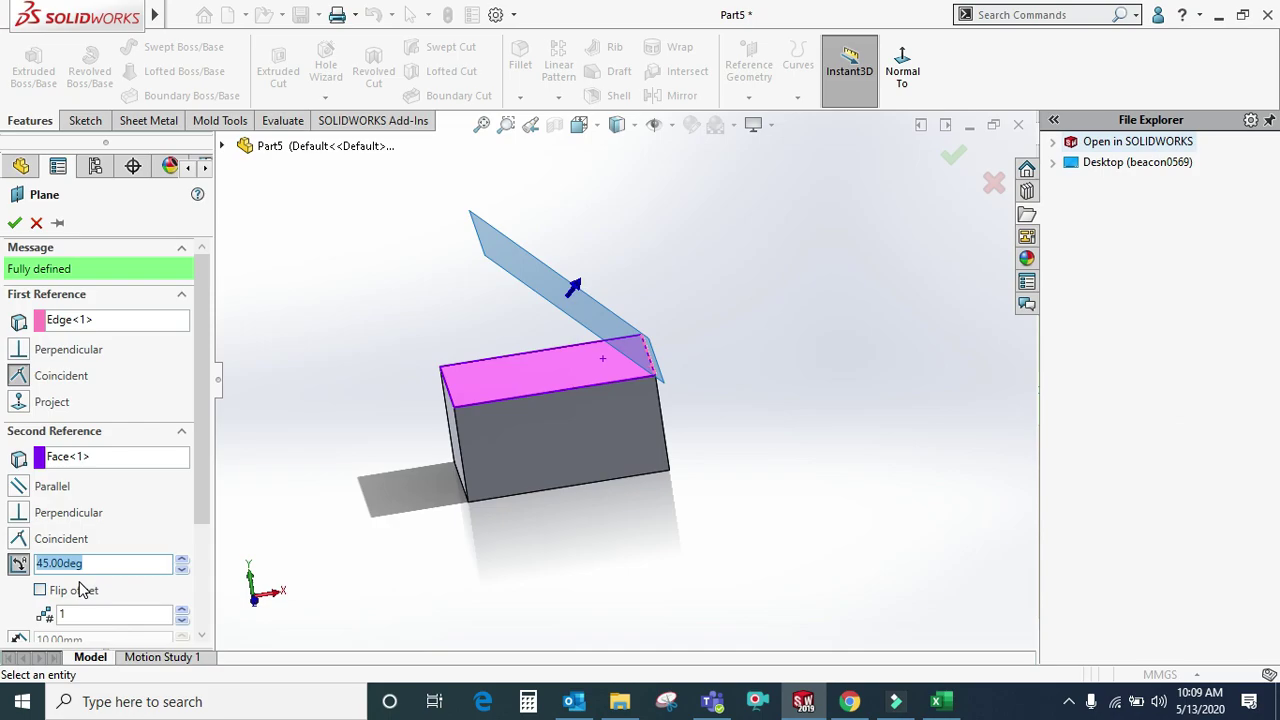
- Raise the plane count to 5 and accept, creating Plane10 through Plane14
left_click(182, 611)
left_click(182, 611)
left_click(182, 611)
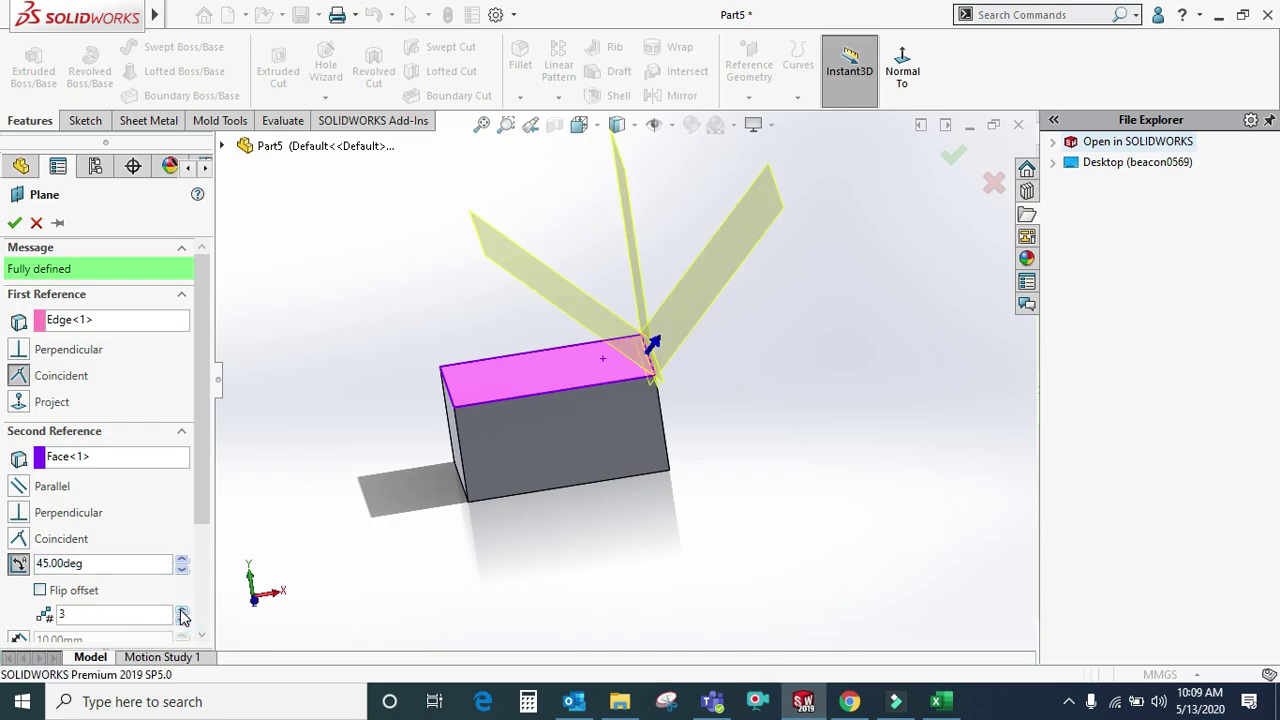
left_click(182, 611)
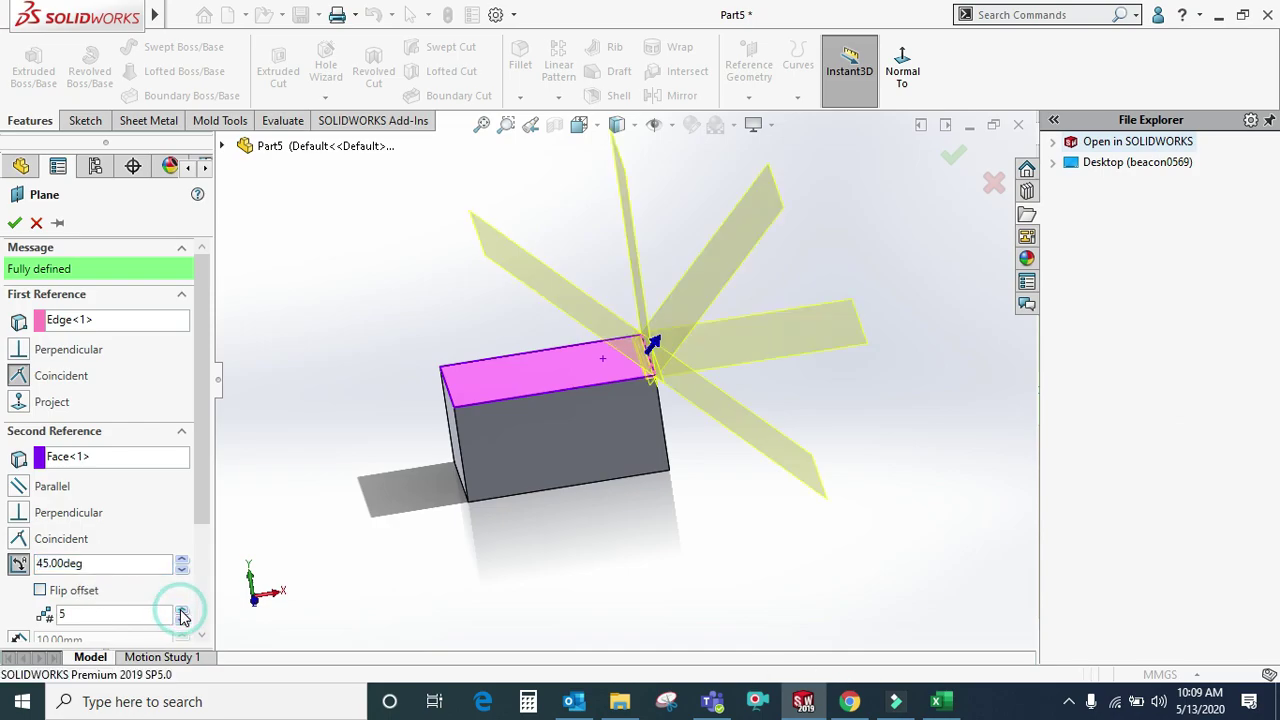
scroll(712, 505, "up", 3)
mouse_move(712, 505)
middle_mouse_down()
mouse_move(697, 483)
mouse_move(731, 486)
middle_mouse_up()
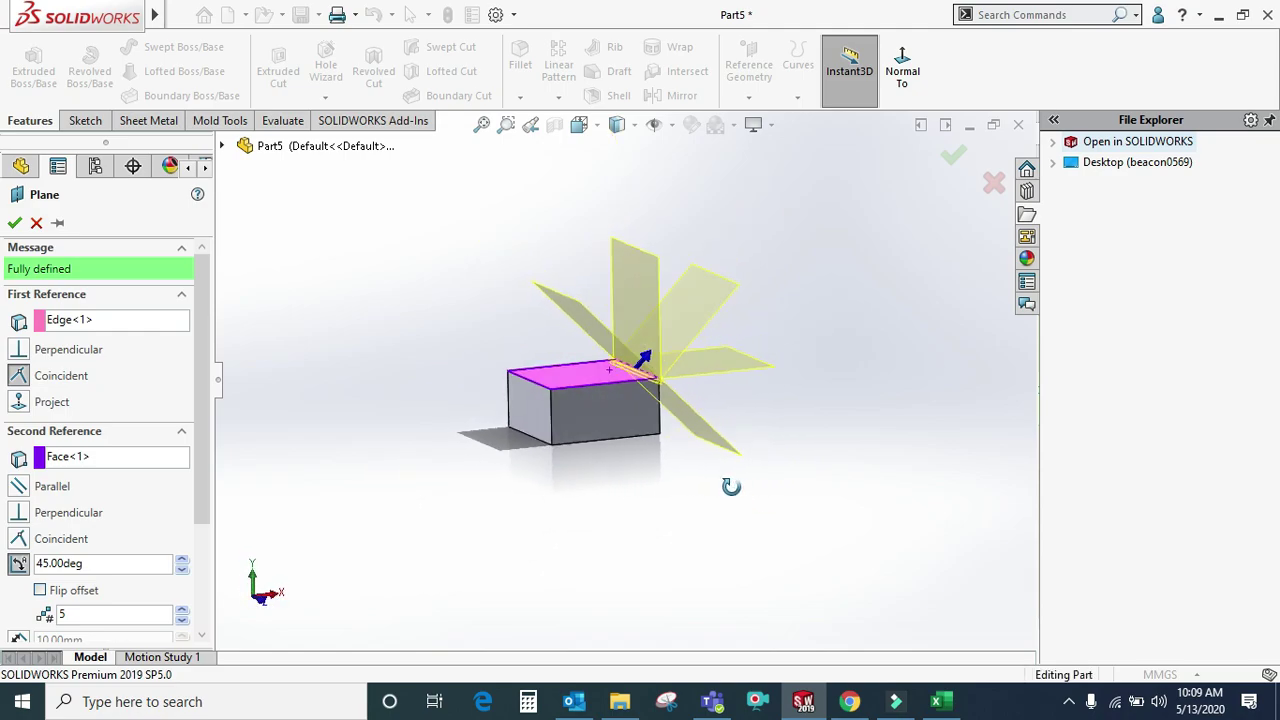
left_click(80, 614)
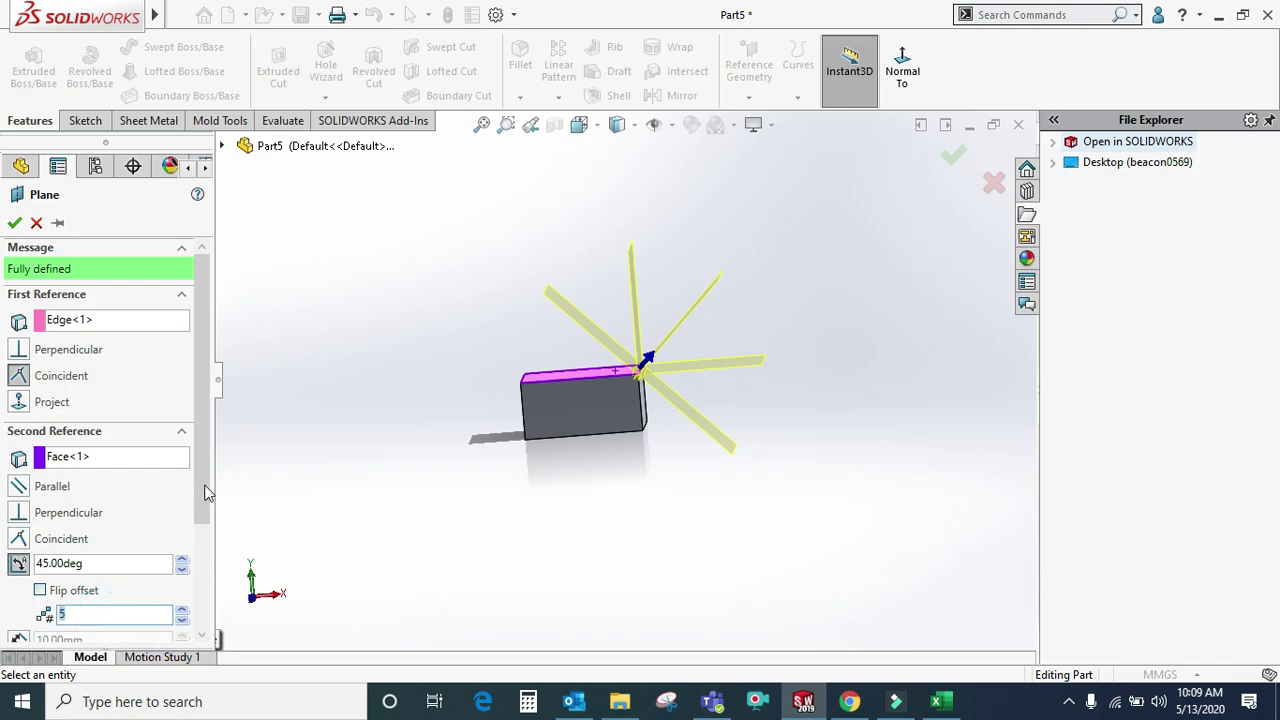
left_click_drag(206, 483, 205, 543)
left_click(100, 490)
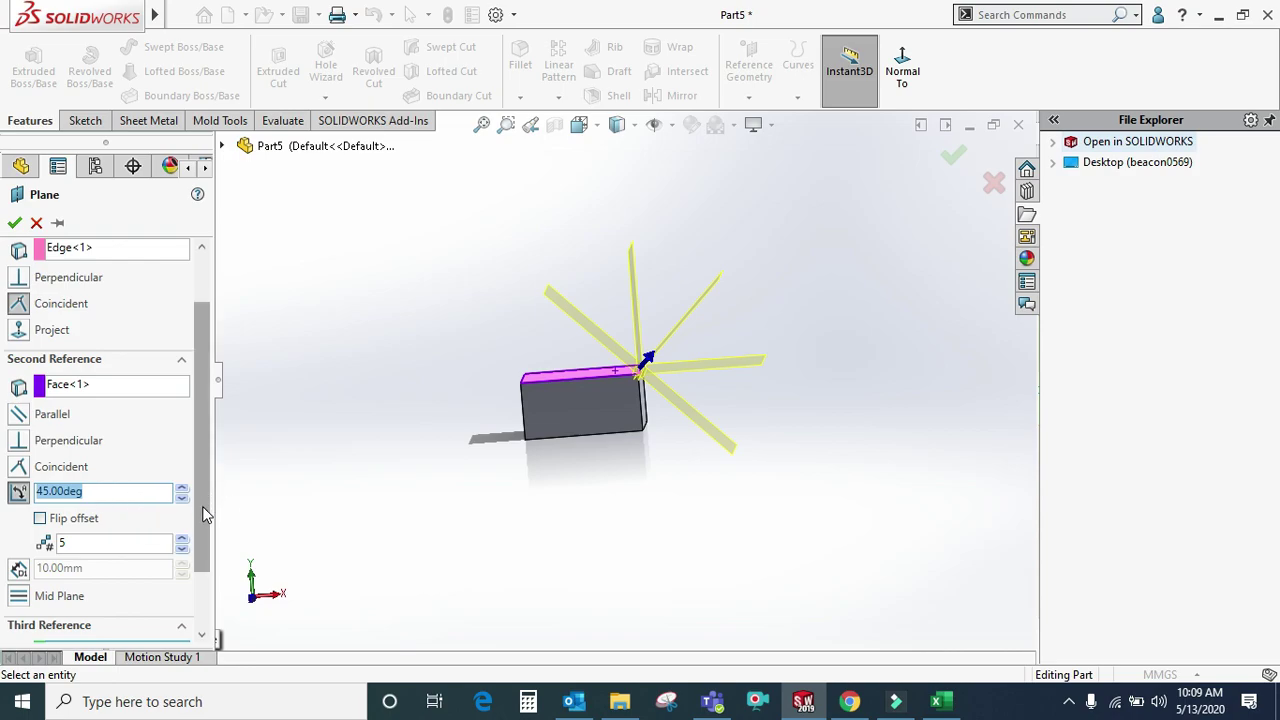
left_click_drag(203, 505, 205, 450)
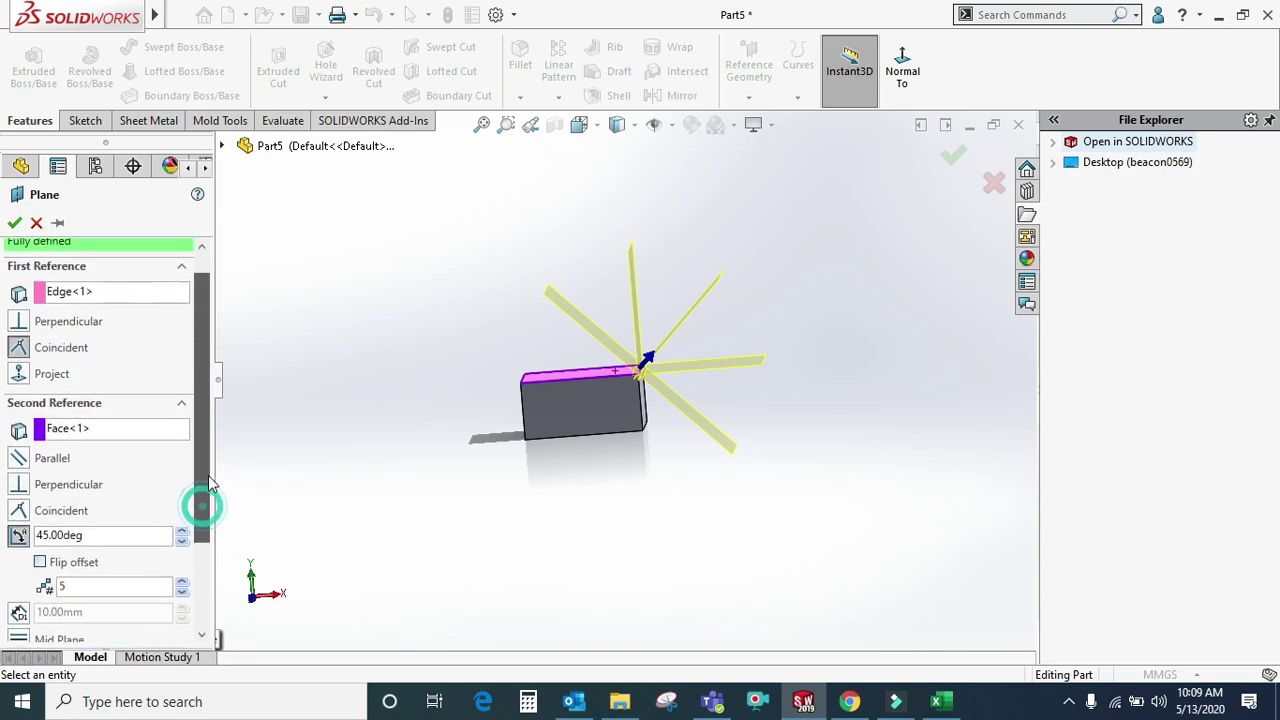
left_click(13, 225)
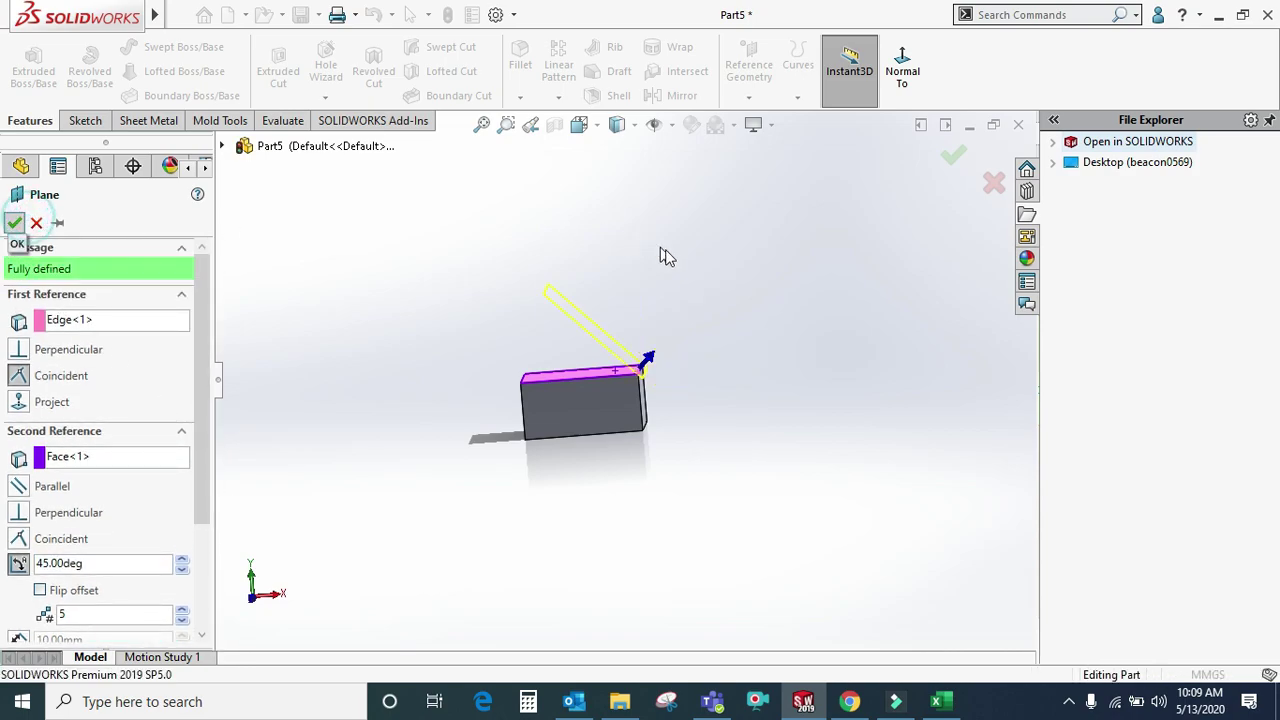
- Delete Plane10 through Plane14 together with all dependent items
mouse_move(709, 291)
middle_mouse_down()
mouse_move(691, 331)
mouse_move(646, 366)
mouse_move(685, 386)
middle_mouse_up()
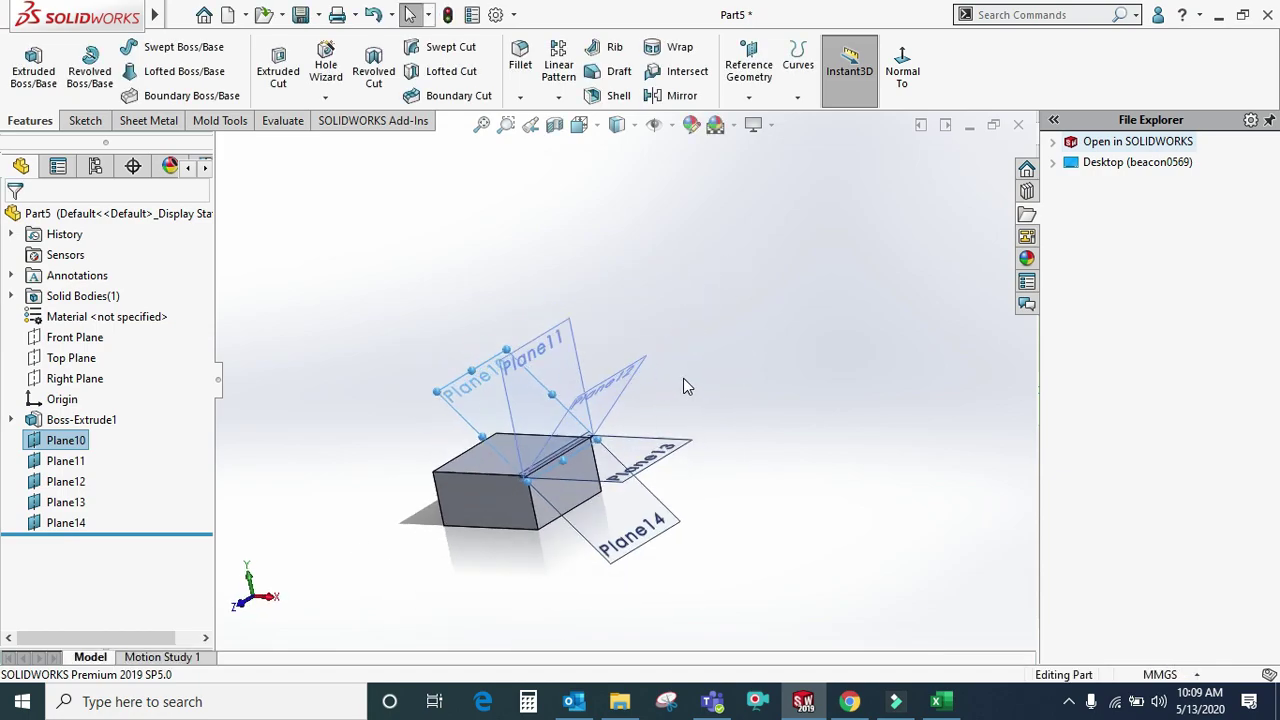
left_click(673, 327)
left_click_drag(148, 434, 35, 535)
key("Delete")
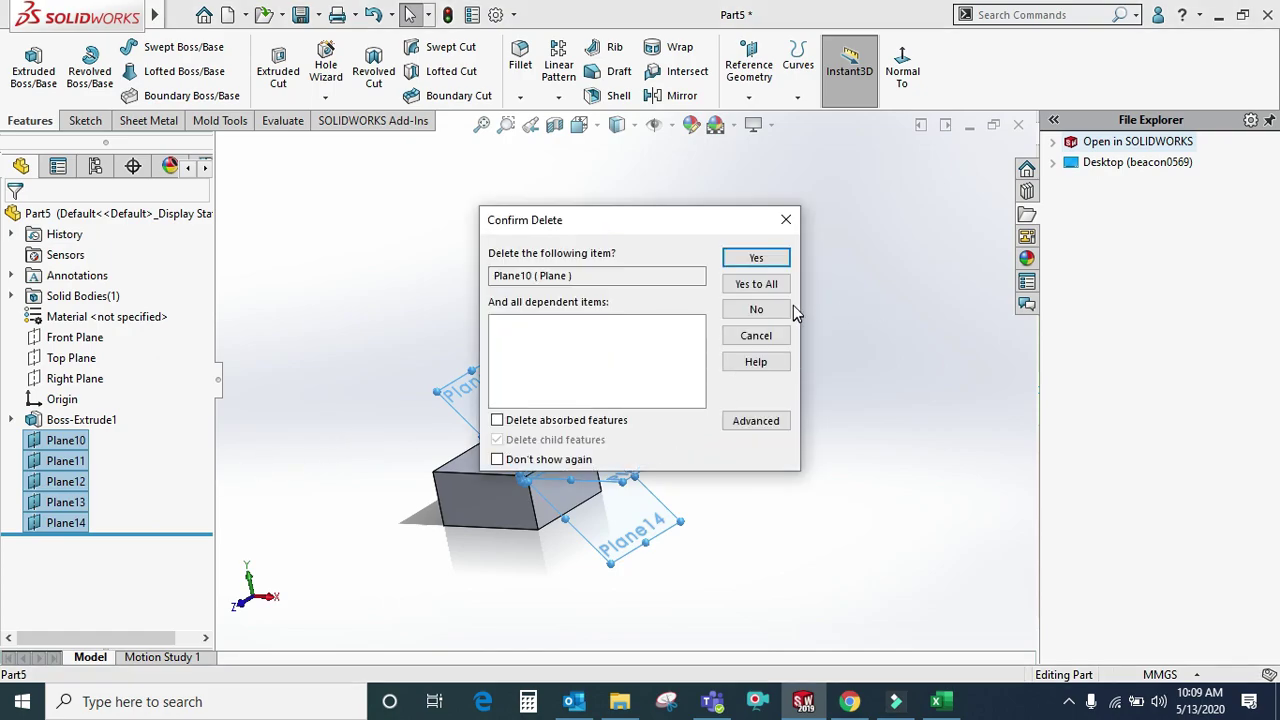
left_click(756, 284)
left_click(749, 97)
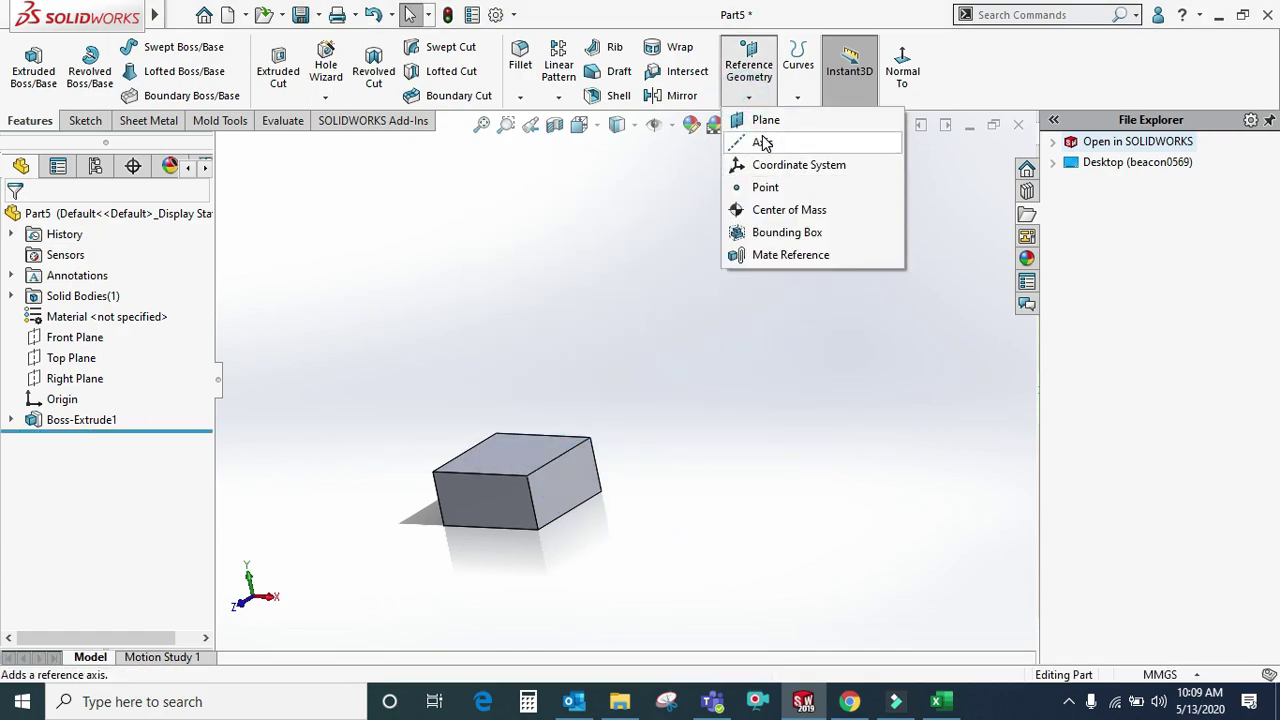
- Sketch a circle centred at the origin on the box's top face
left_click(602, 302)
left_click(110, 121)
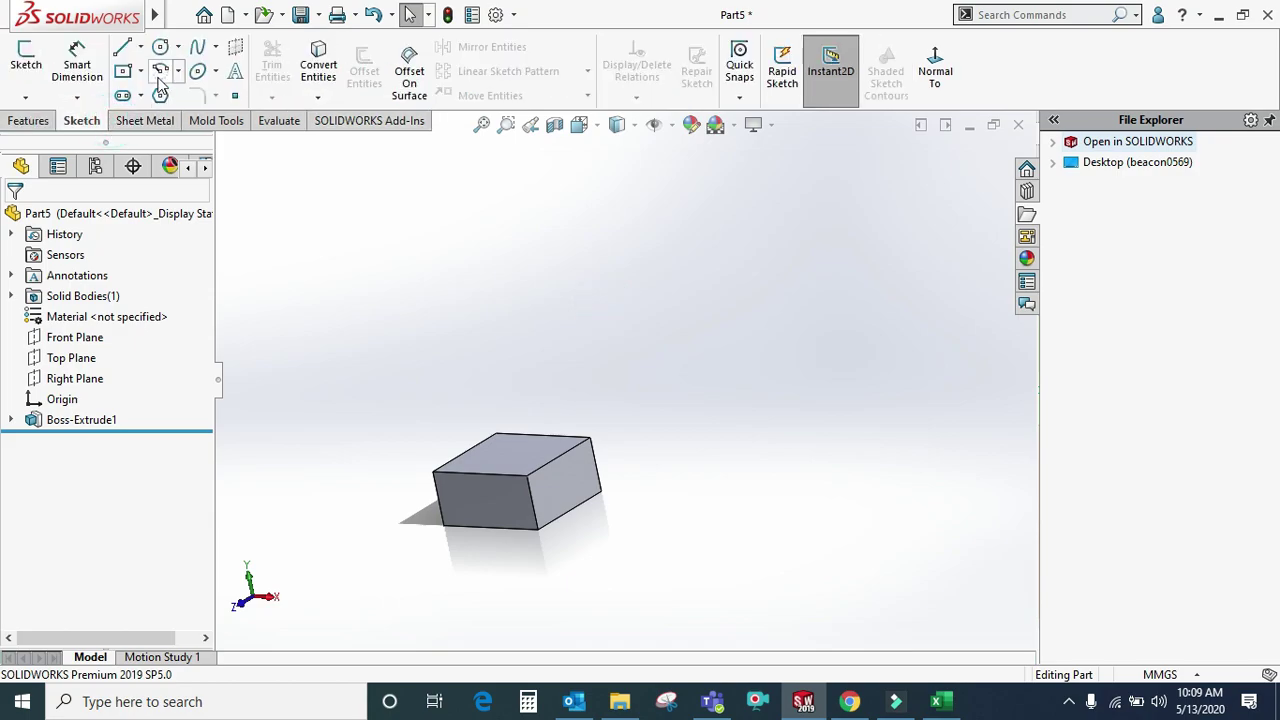
left_click(178, 50)
left_click(190, 74)
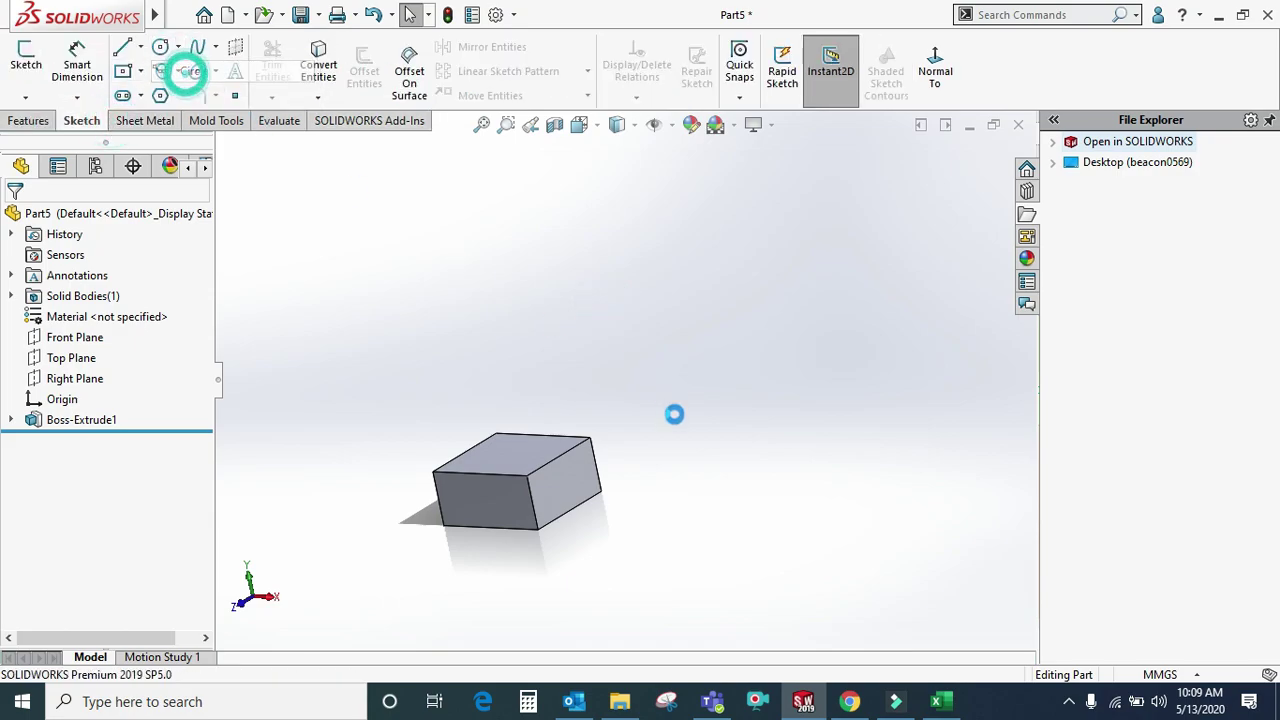
left_click(505, 465)
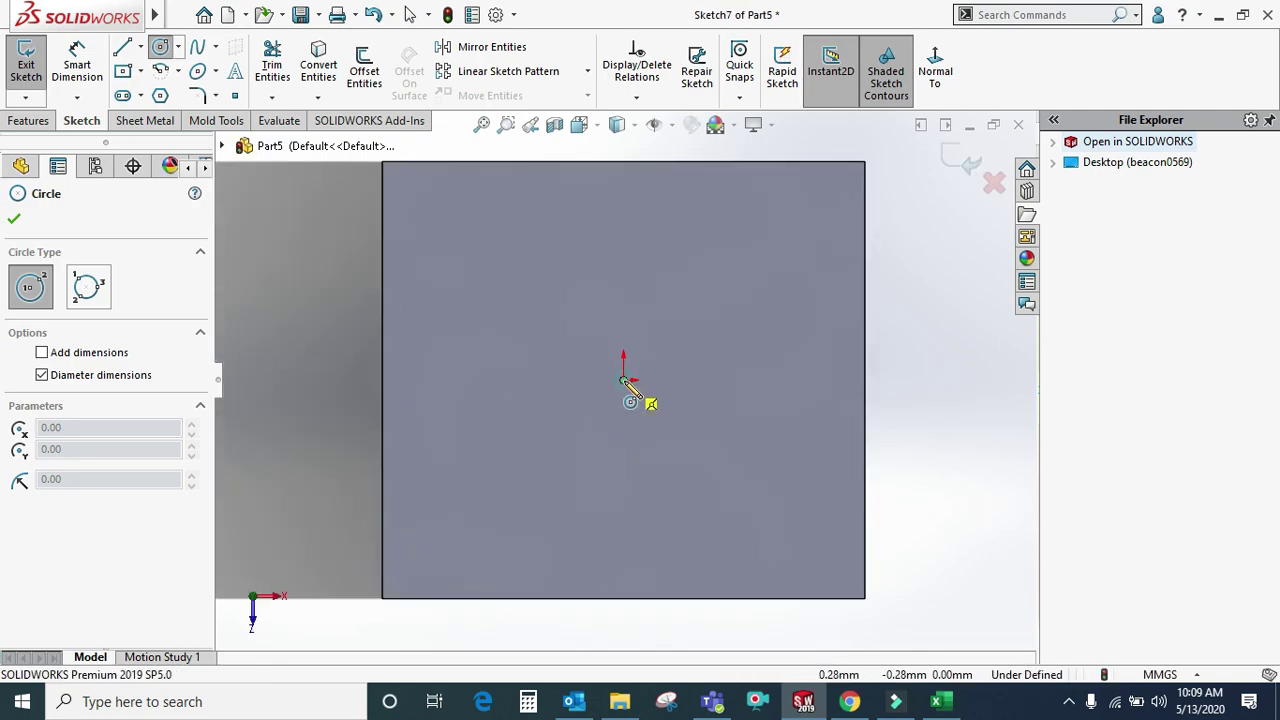
left_click_drag(623, 381, 700, 514)
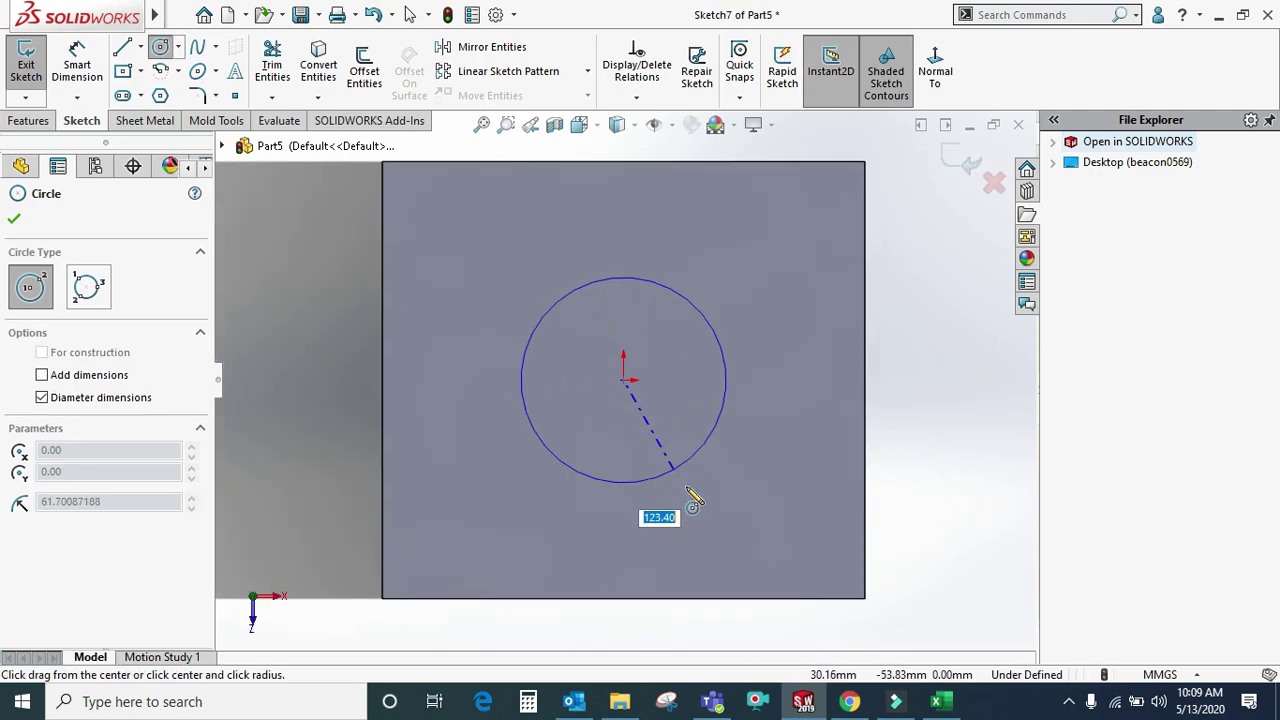
middle_click_drag(710, 541, 686, 414)
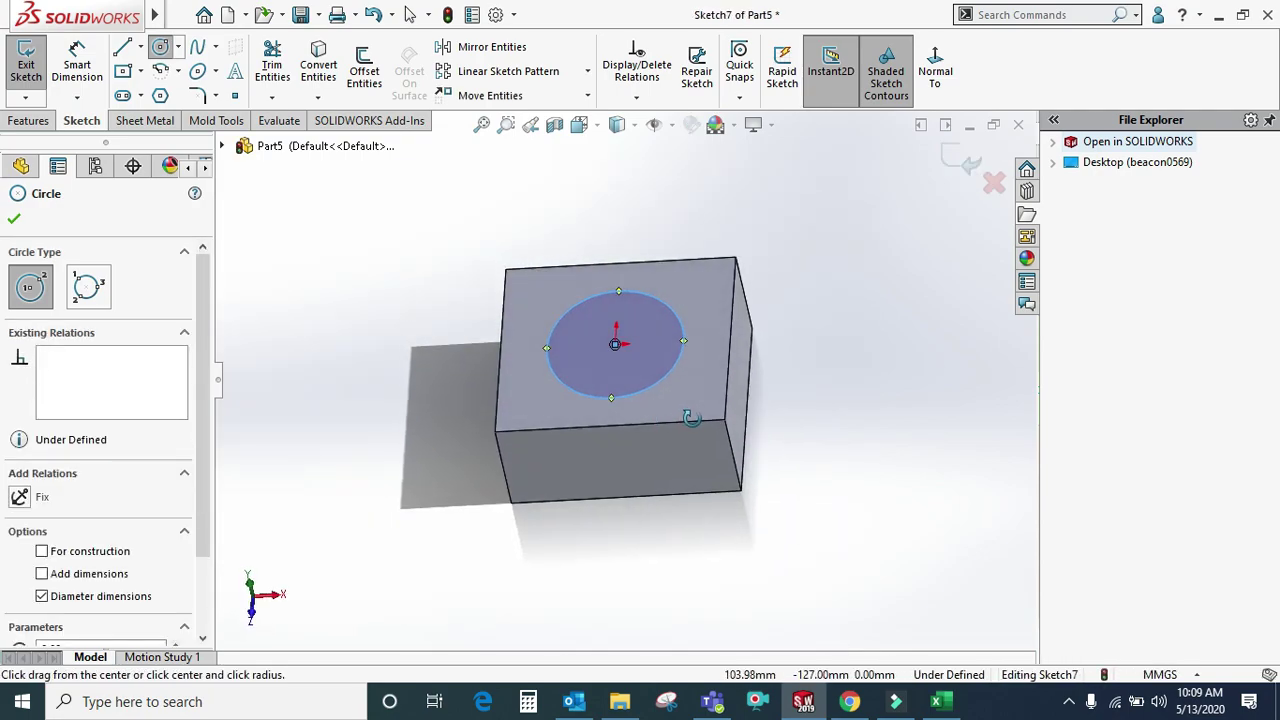
- Extrude the circle into a 140.00mm-tall cylindrical boss, Boss-Extrude2
left_click(40, 118)
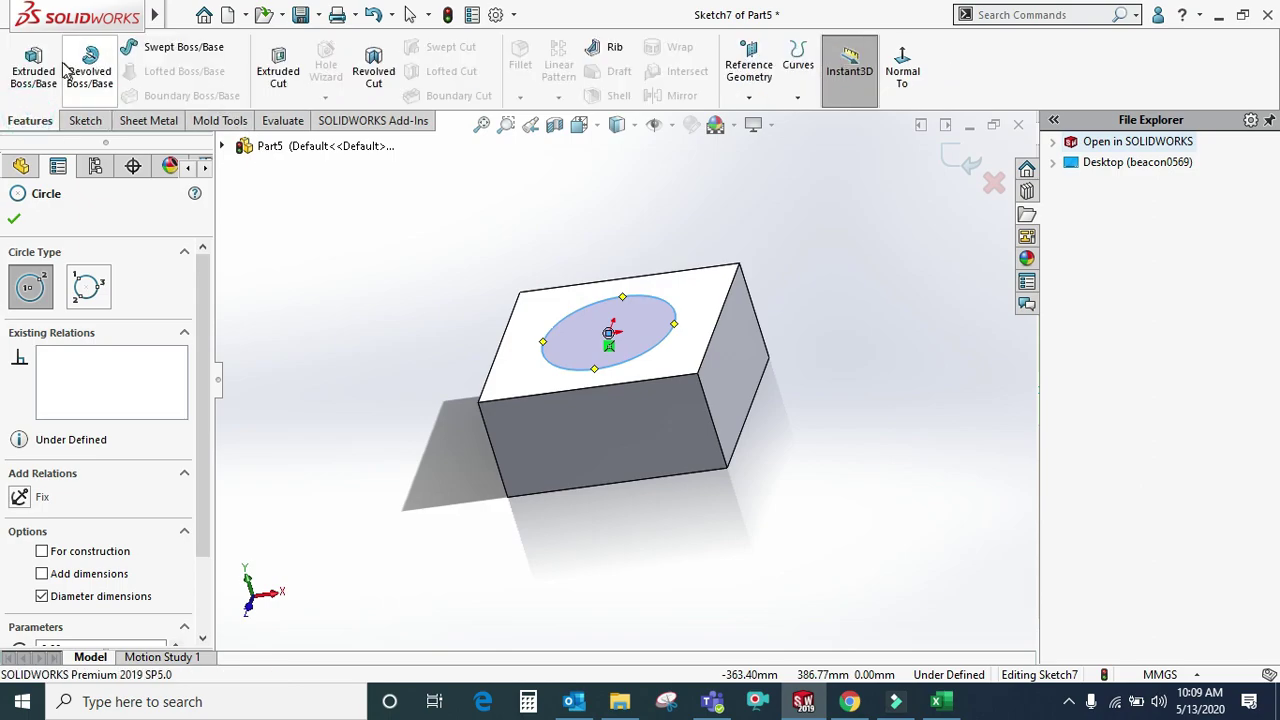
left_click(58, 87)
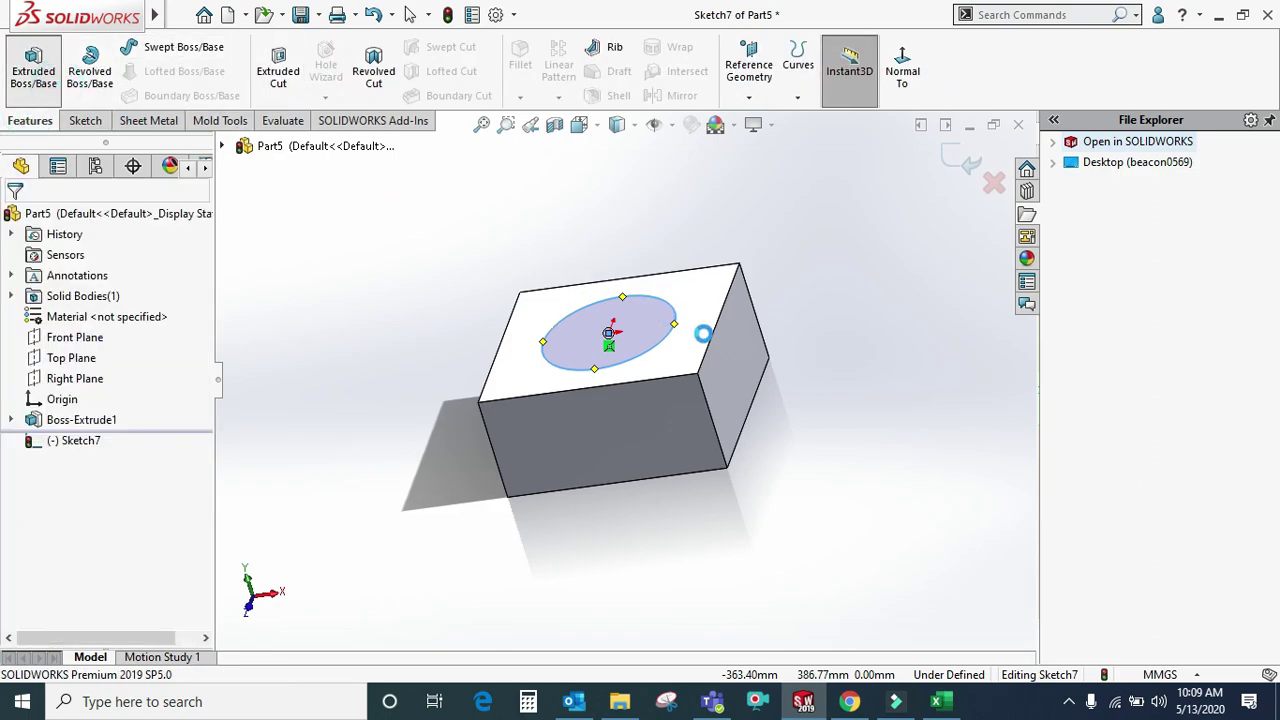
left_click(950, 153)
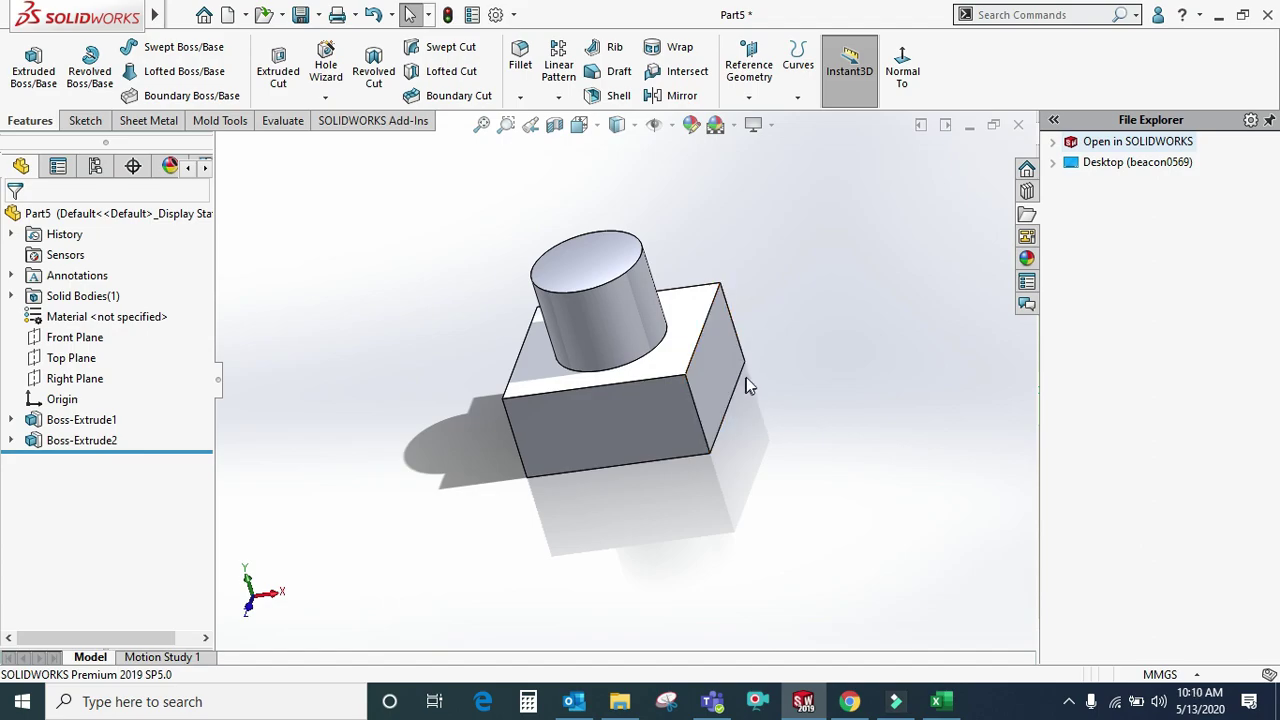
left_click(743, 95)
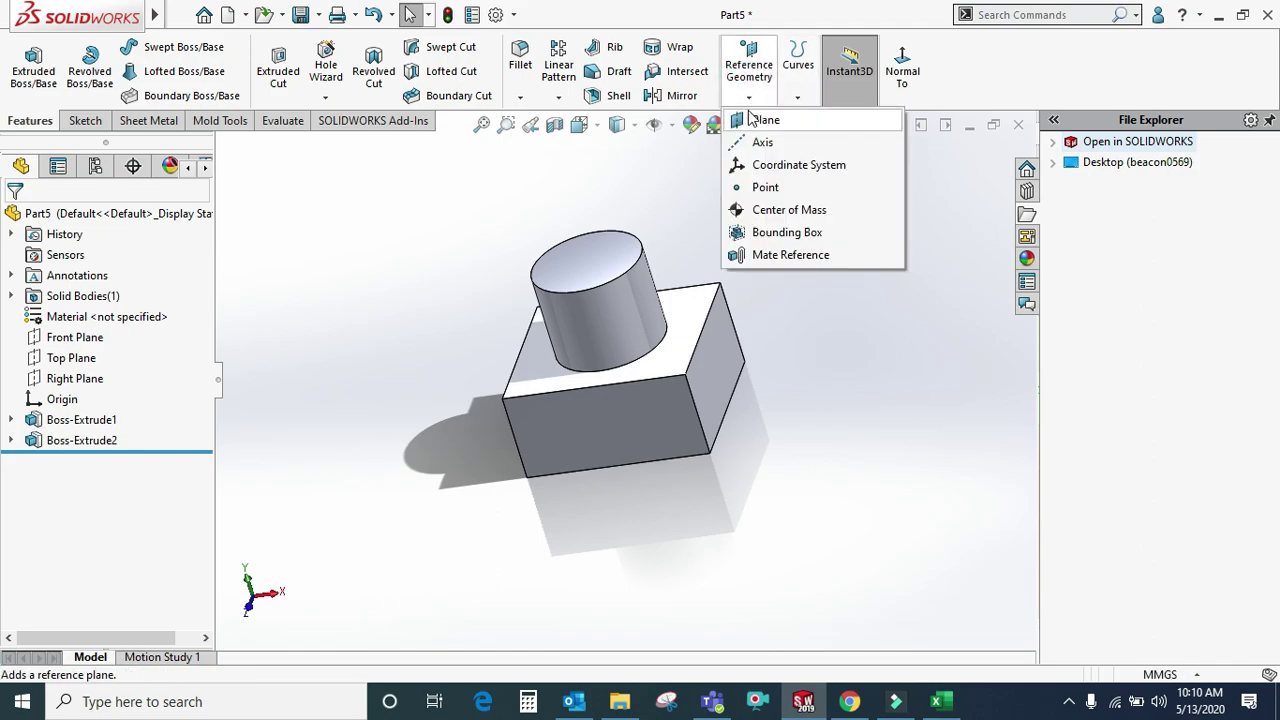
left_click(765, 143)
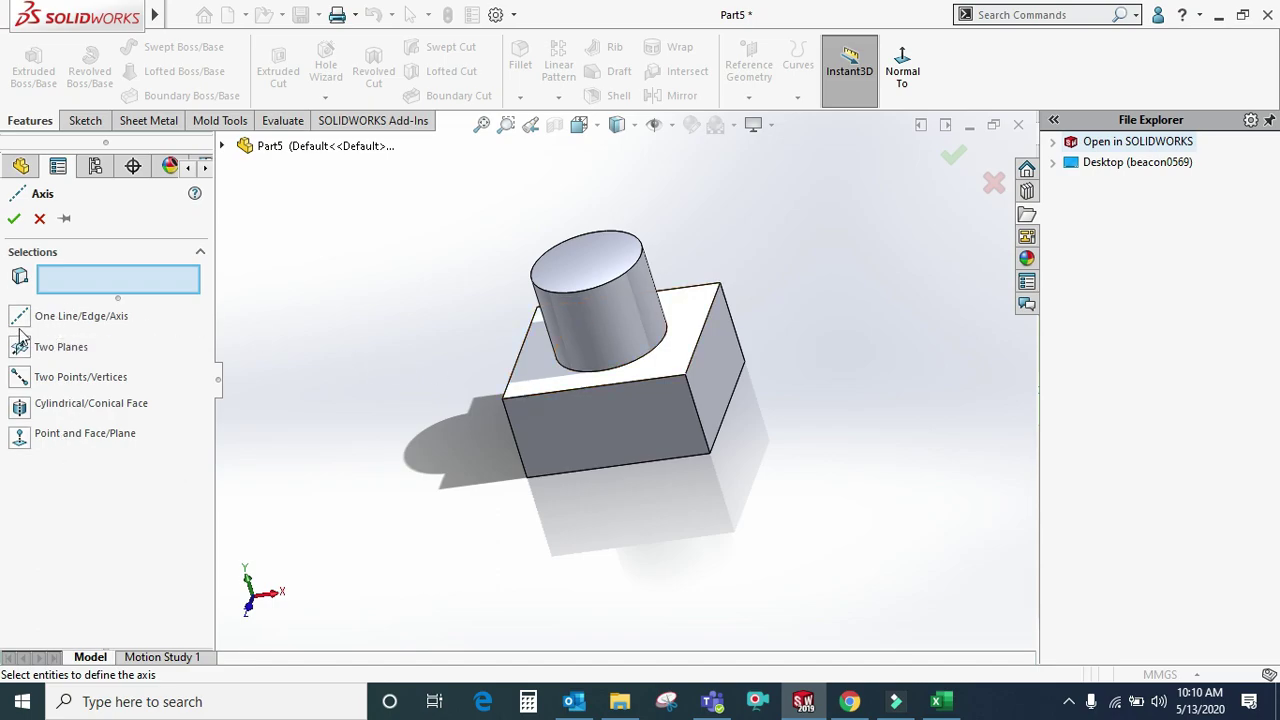
left_click(70, 318)
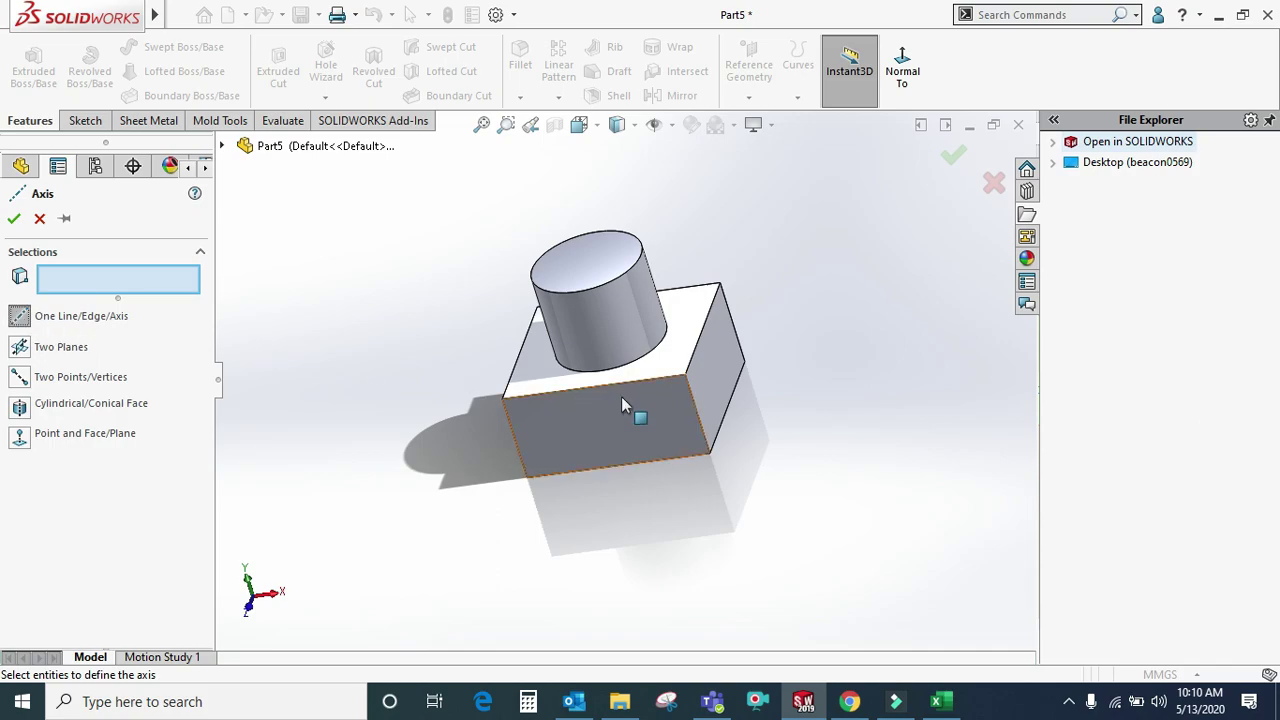
left_click(667, 375)
left_click(672, 368)
left_click(650, 385)
scroll(655, 384, "down", 2)
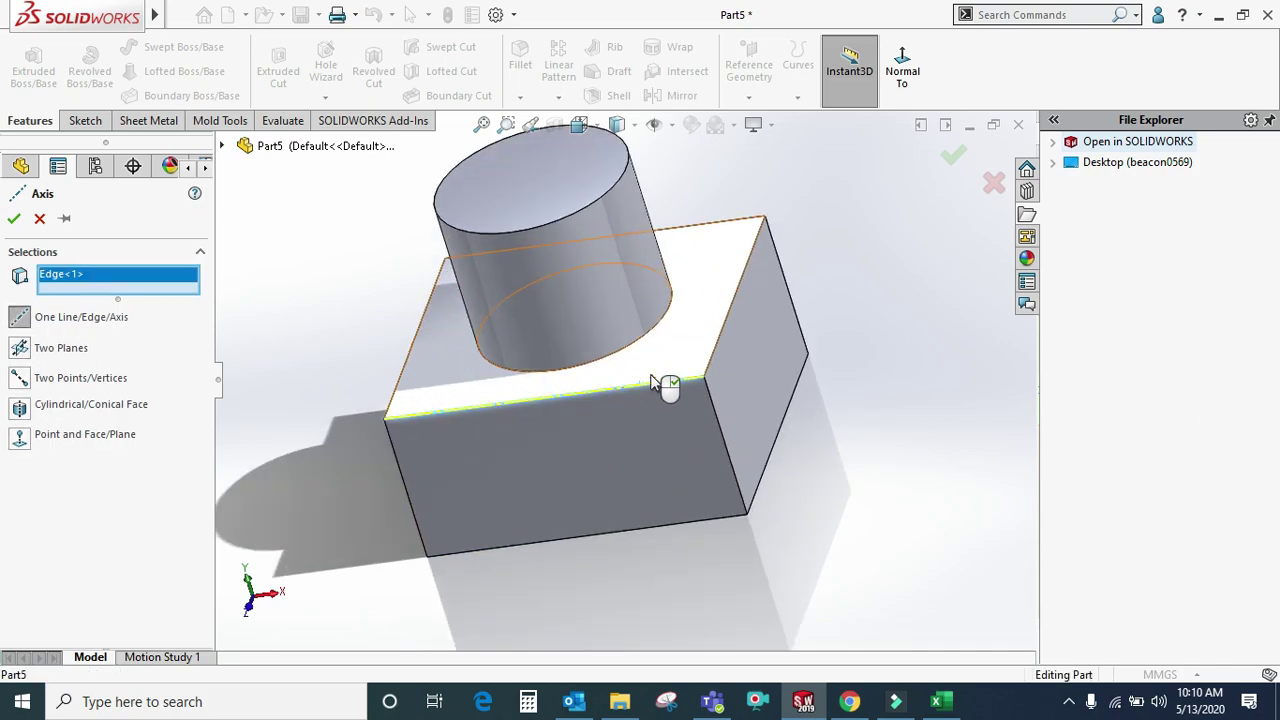
scroll(600, 392, "down", 3)
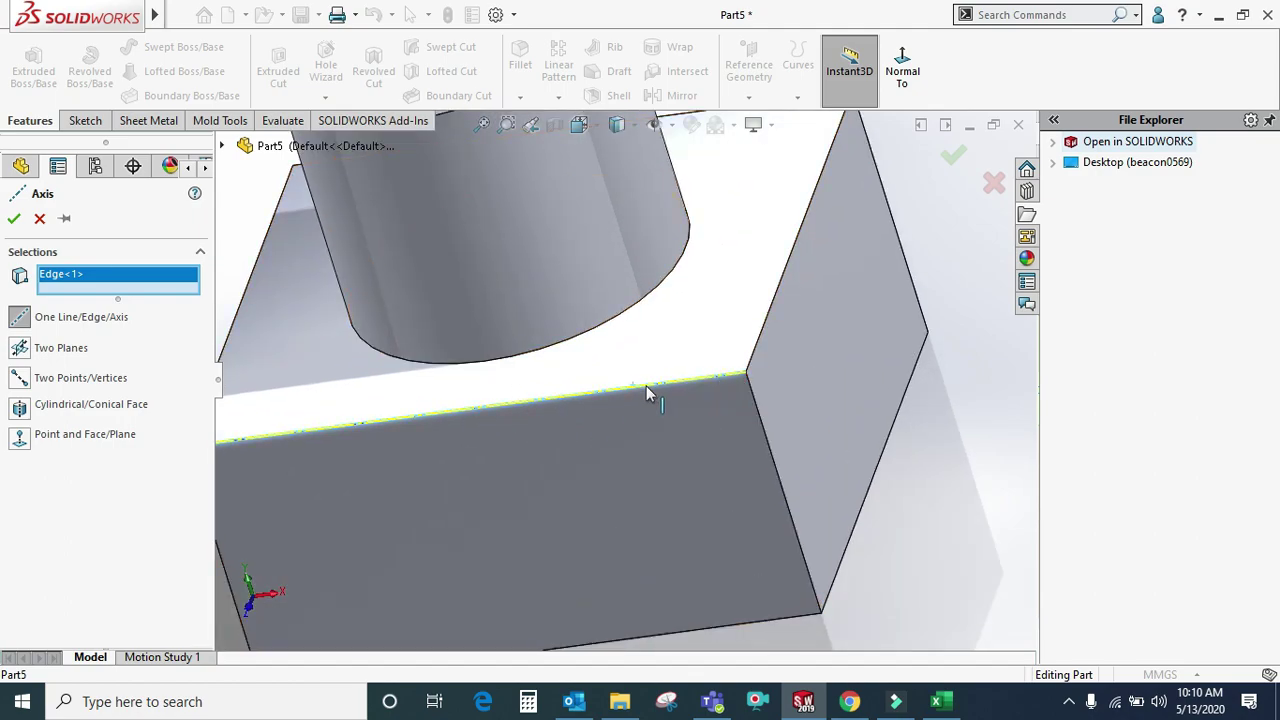
left_click(13, 220)
scroll(611, 417, "up", 5)
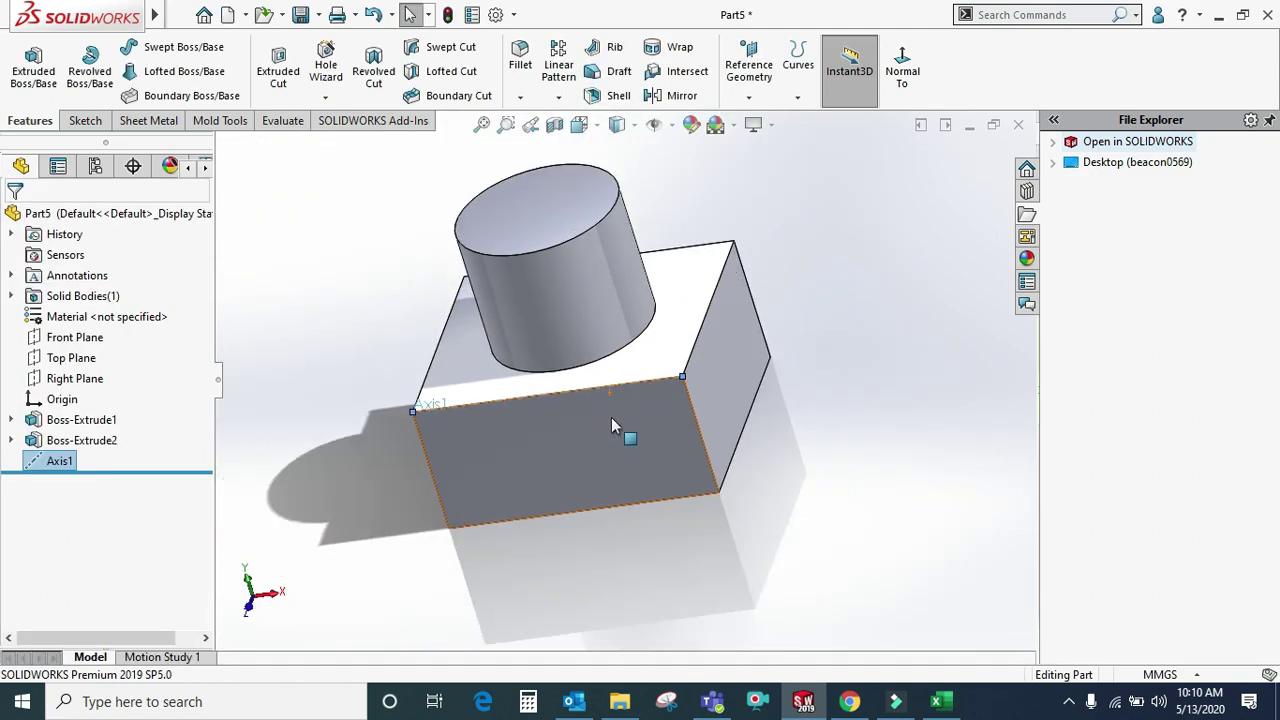
scroll(648, 437, "down", 2)
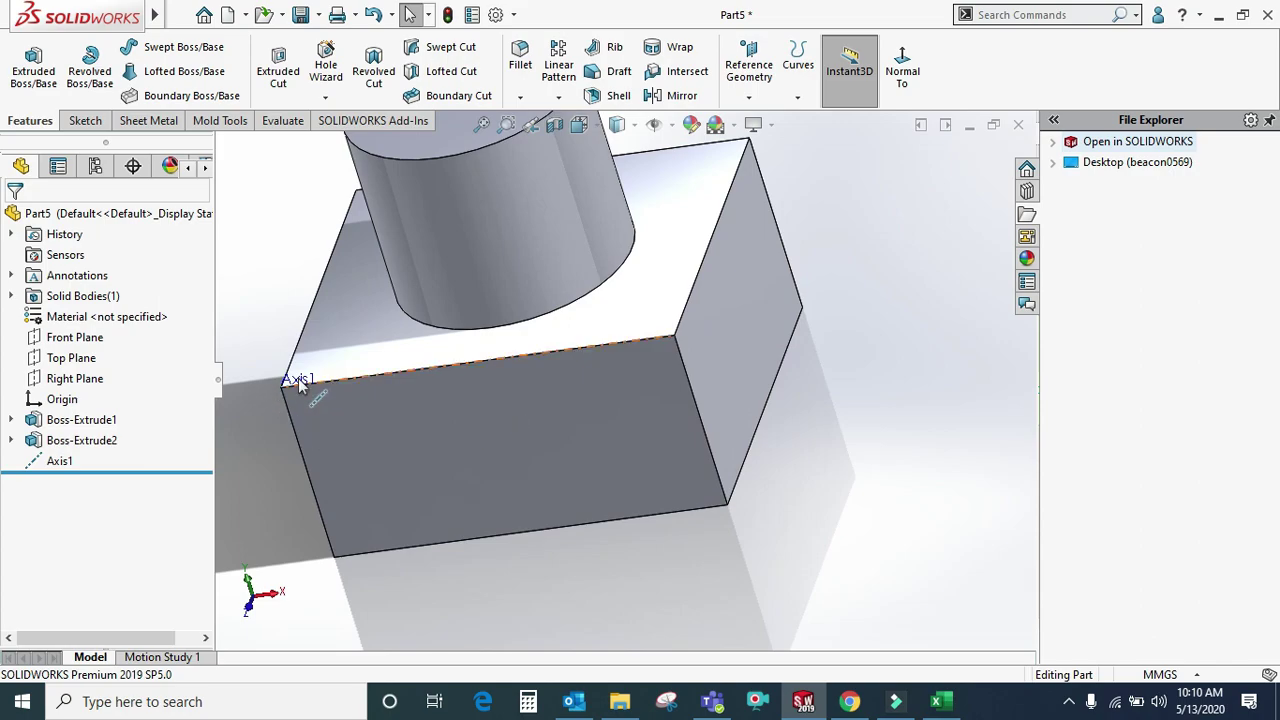
left_click(297, 383)
scroll(690, 345, "up", 4)
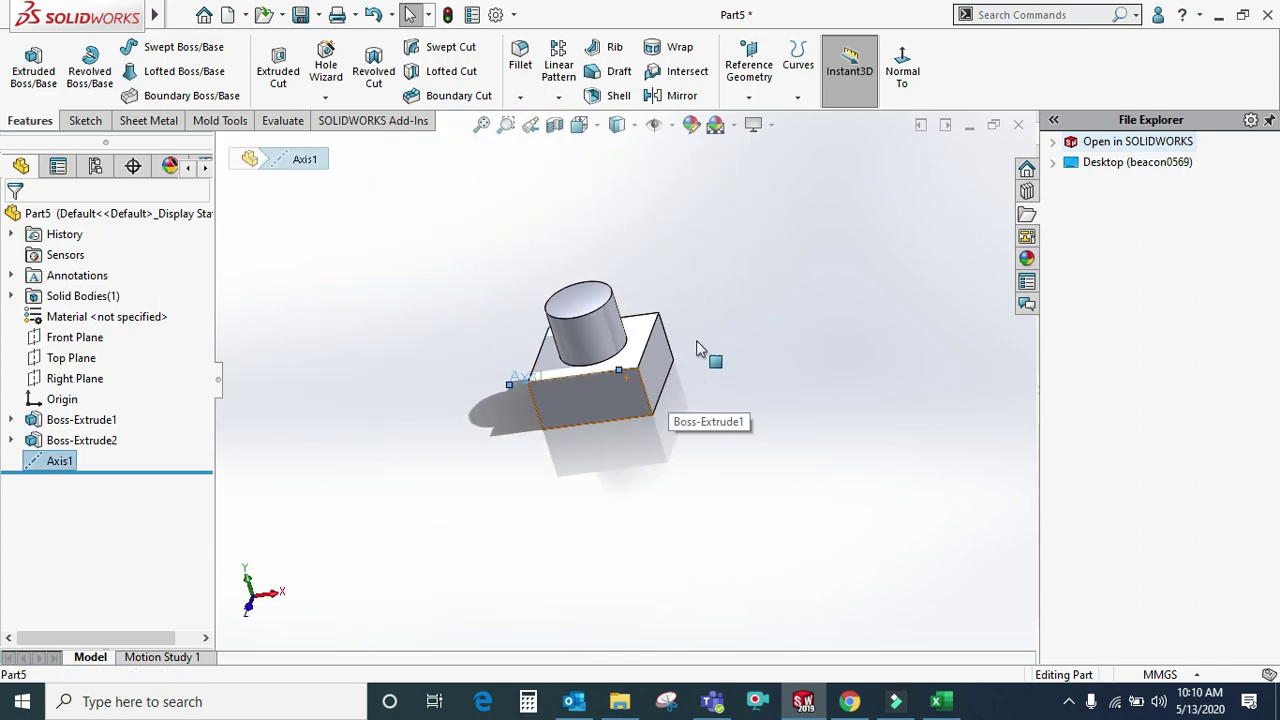
left_click(786, 296)
left_click(749, 70)
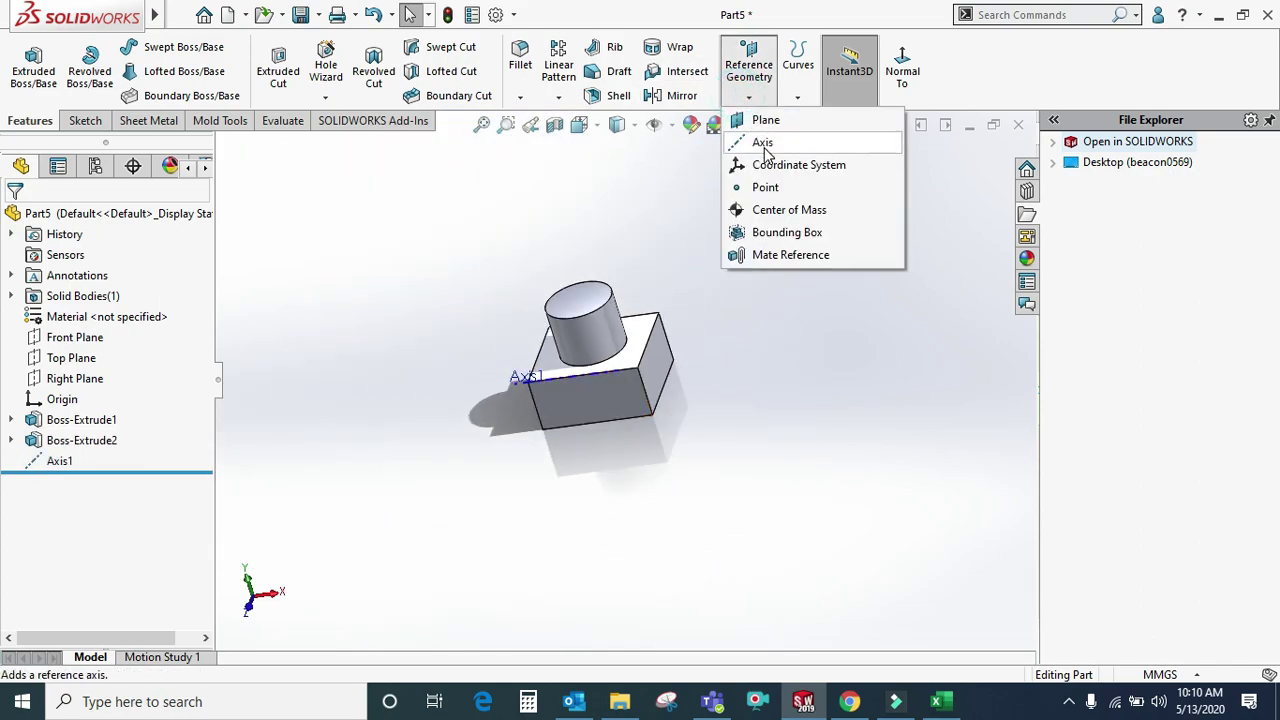
left_click(763, 145)
scroll(680, 305, "down", 7)
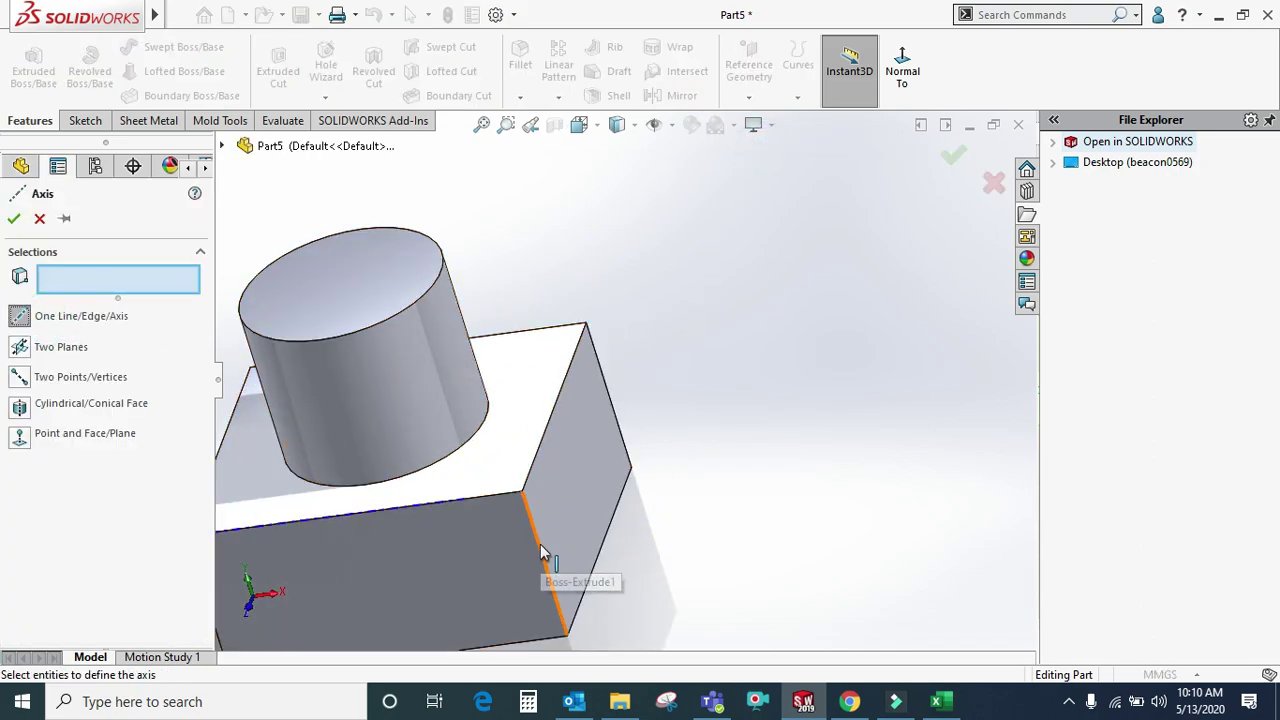
left_click(540, 546)
left_click(15, 218)
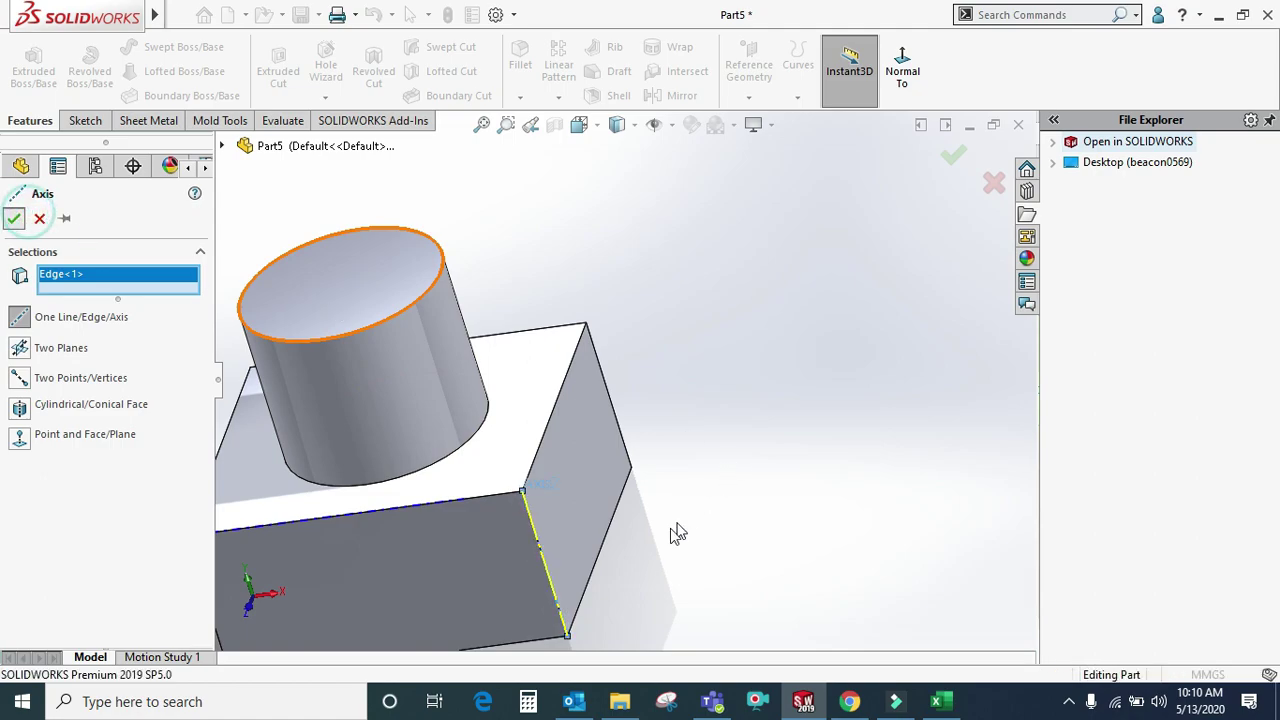
scroll(654, 508, "up", 2)
scroll(576, 466, "down", 2)
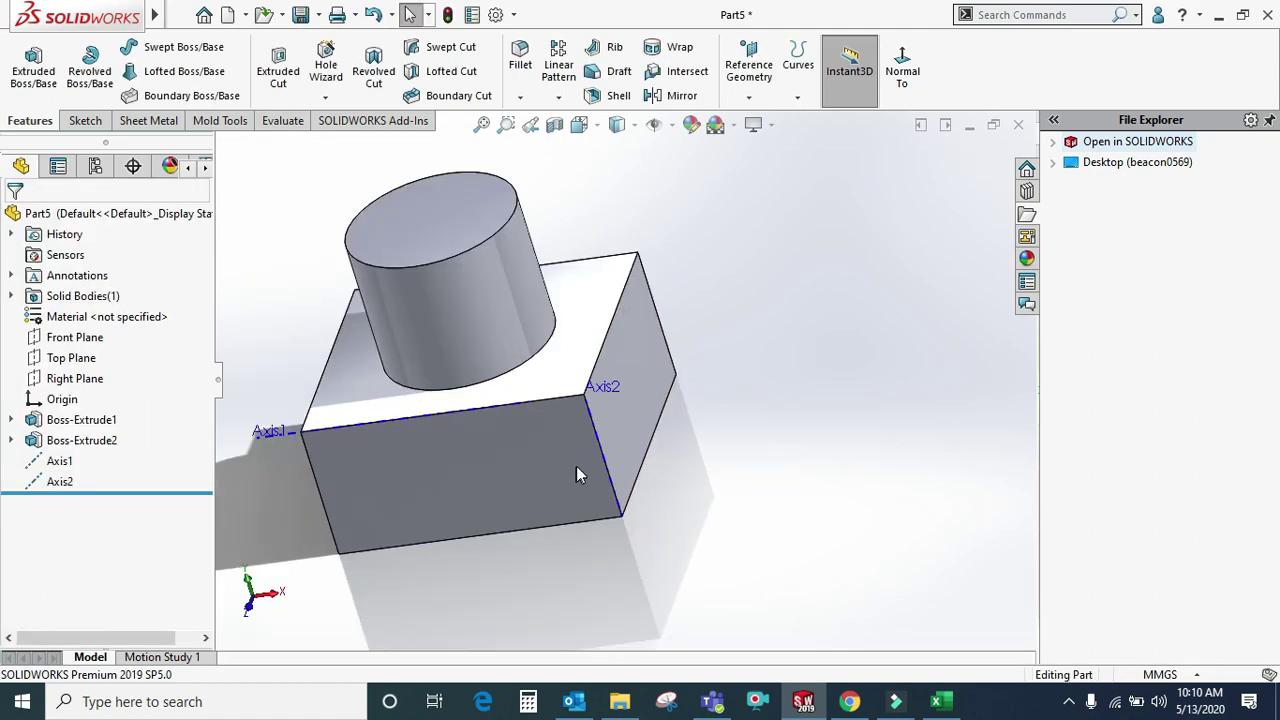
scroll(600, 415, "down", 2)
scroll(602, 414, "up", 1)
scroll(602, 421, "up", 1)
scroll(604, 422, "up", 1)
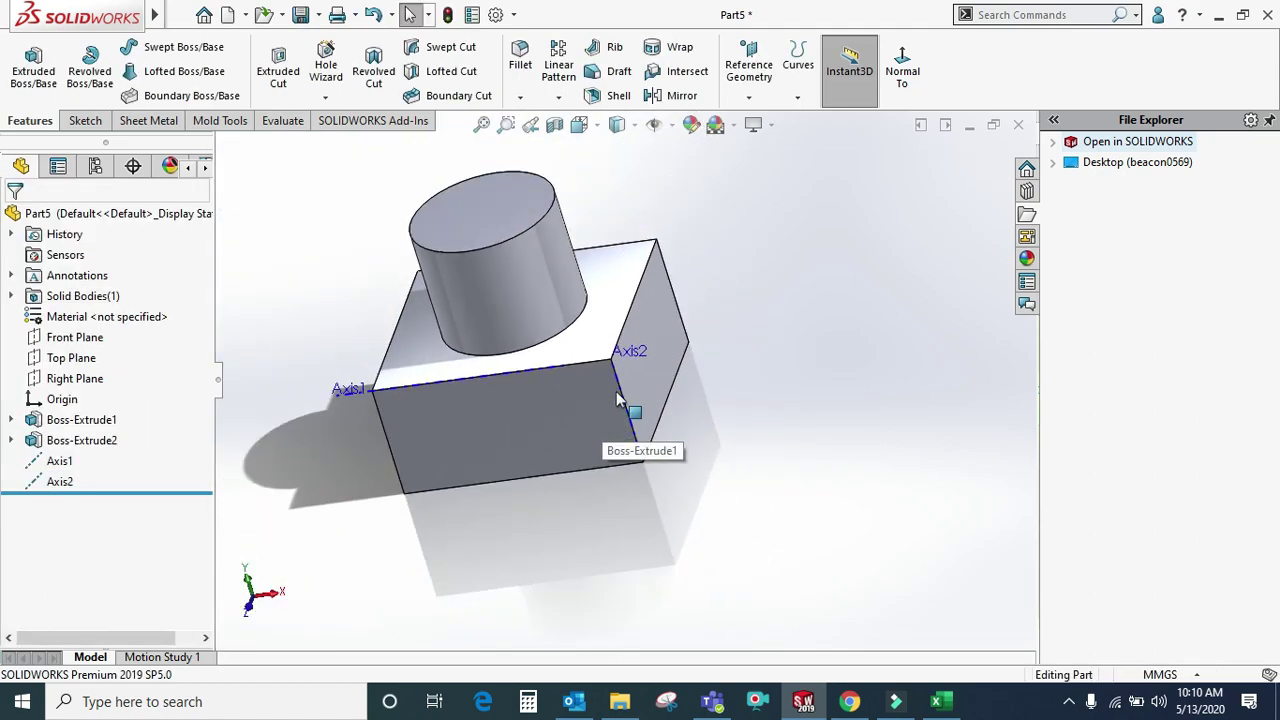
scroll(606, 420, "down", 3)
scroll(690, 390, "up", 1)
scroll(750, 336, "up", 2)
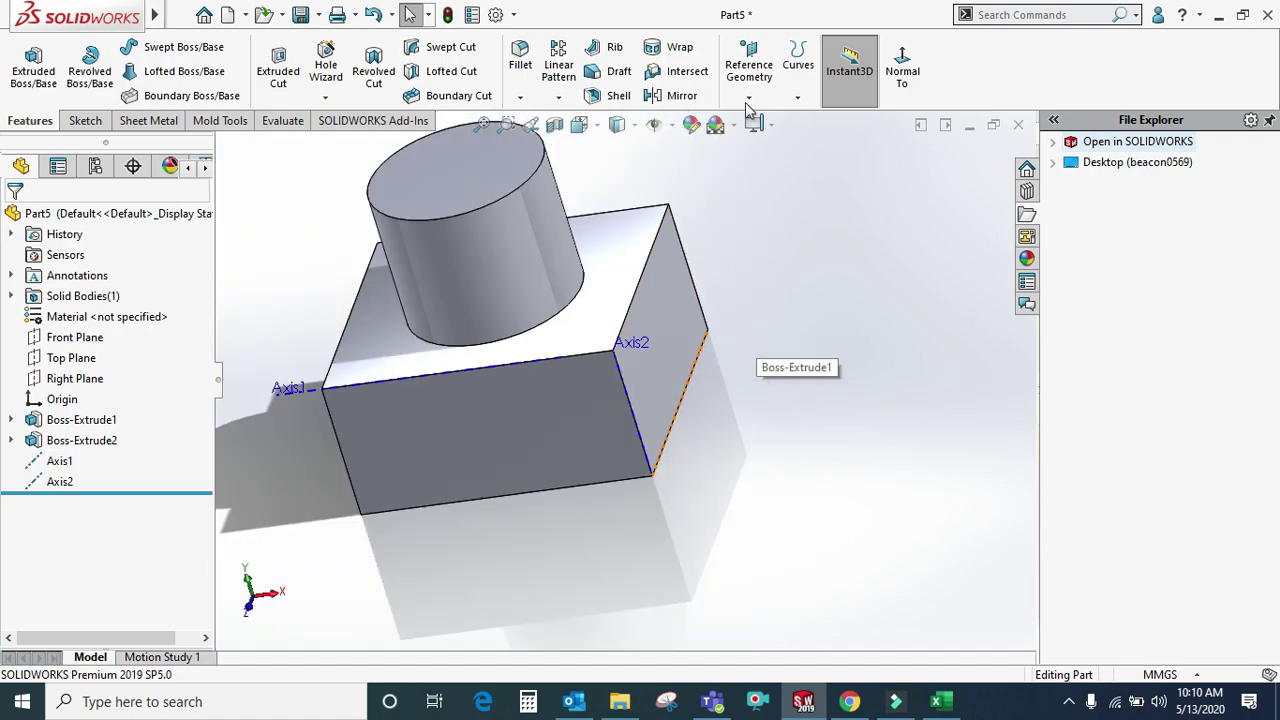
left_click(741, 86)
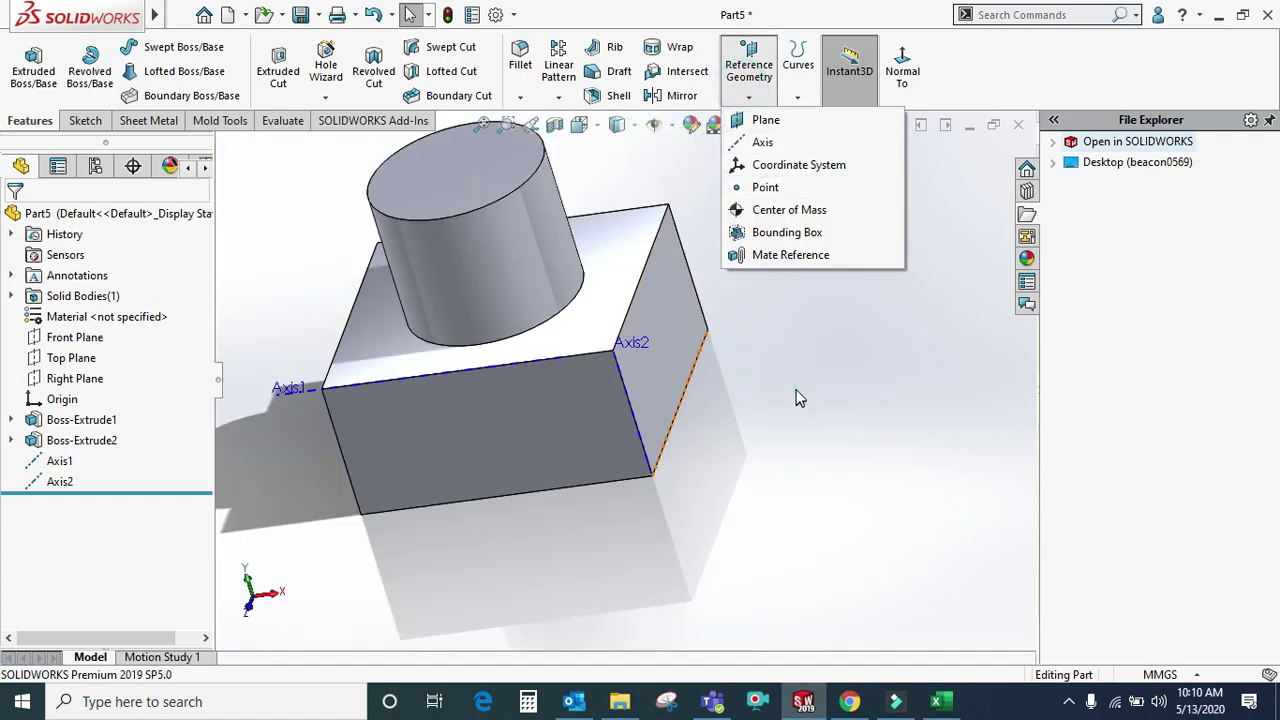
left_click(62, 462)
left_click(58, 480, "ctrl")
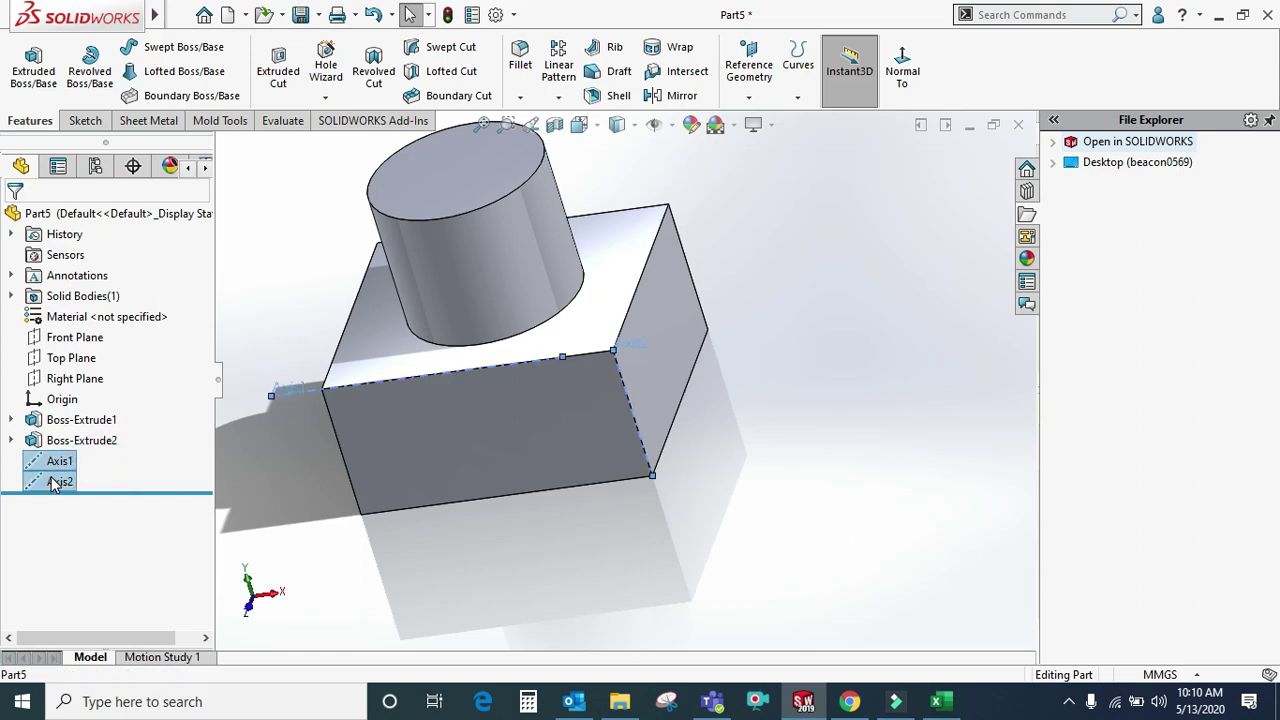
key("Delete")
left_click(756, 284)
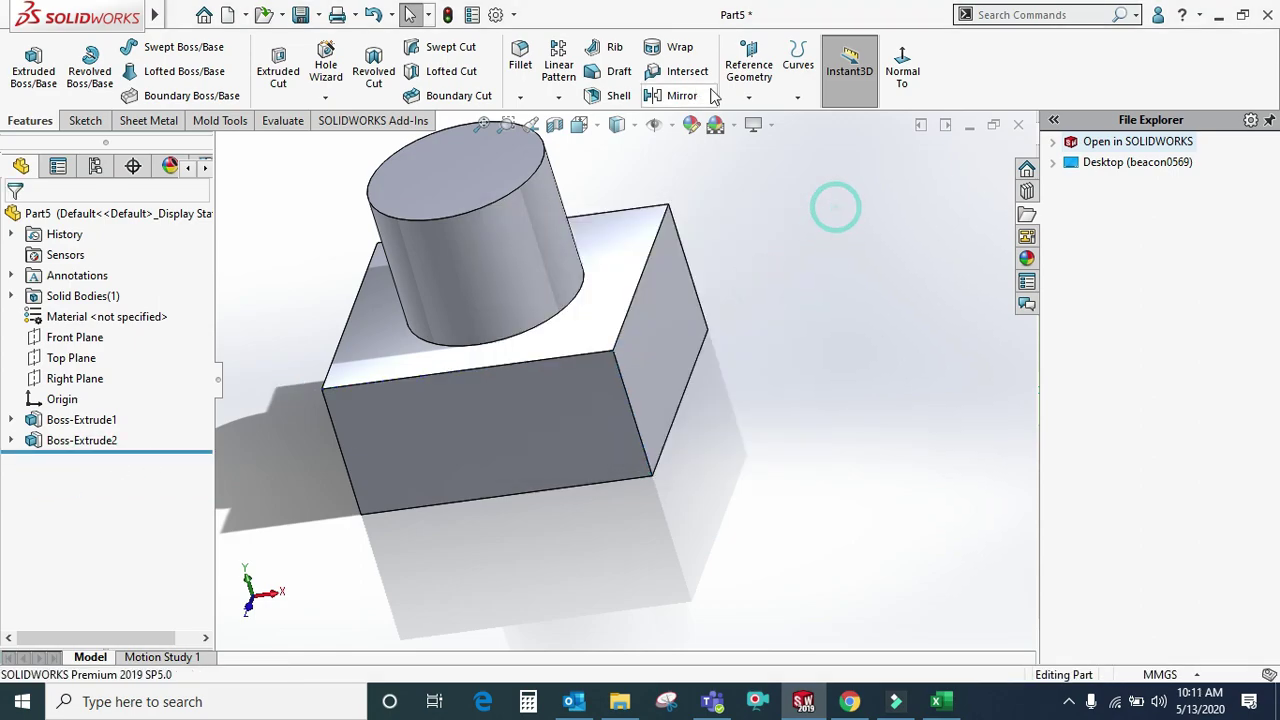
- Start a two-plane reference axis, then cancel it
left_click(749, 75)
left_click(763, 143)
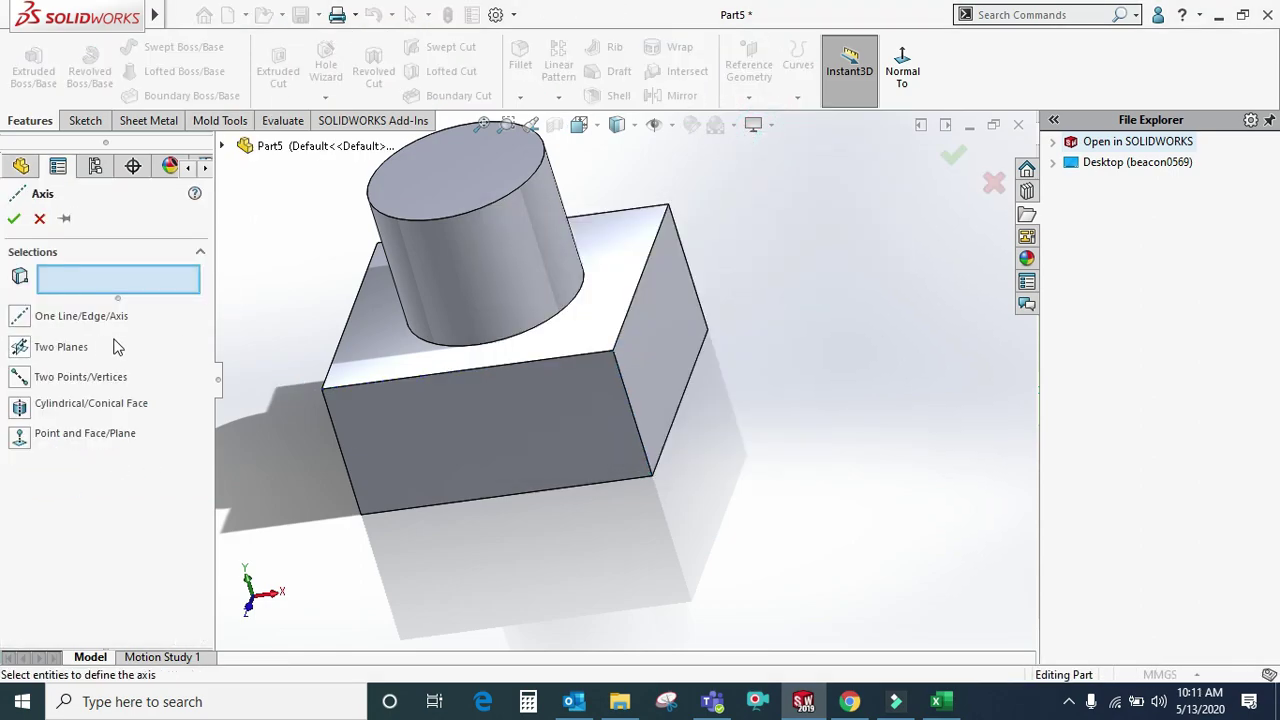
left_click(64, 350)
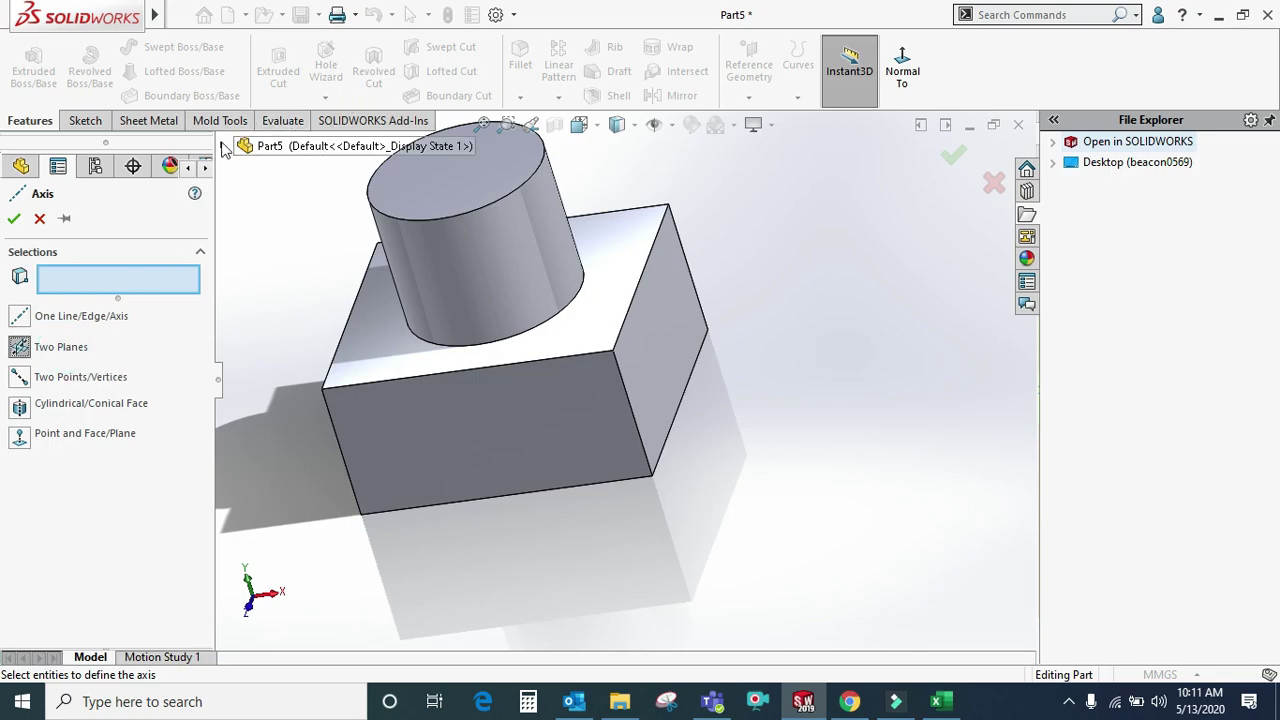
left_click(222, 146)
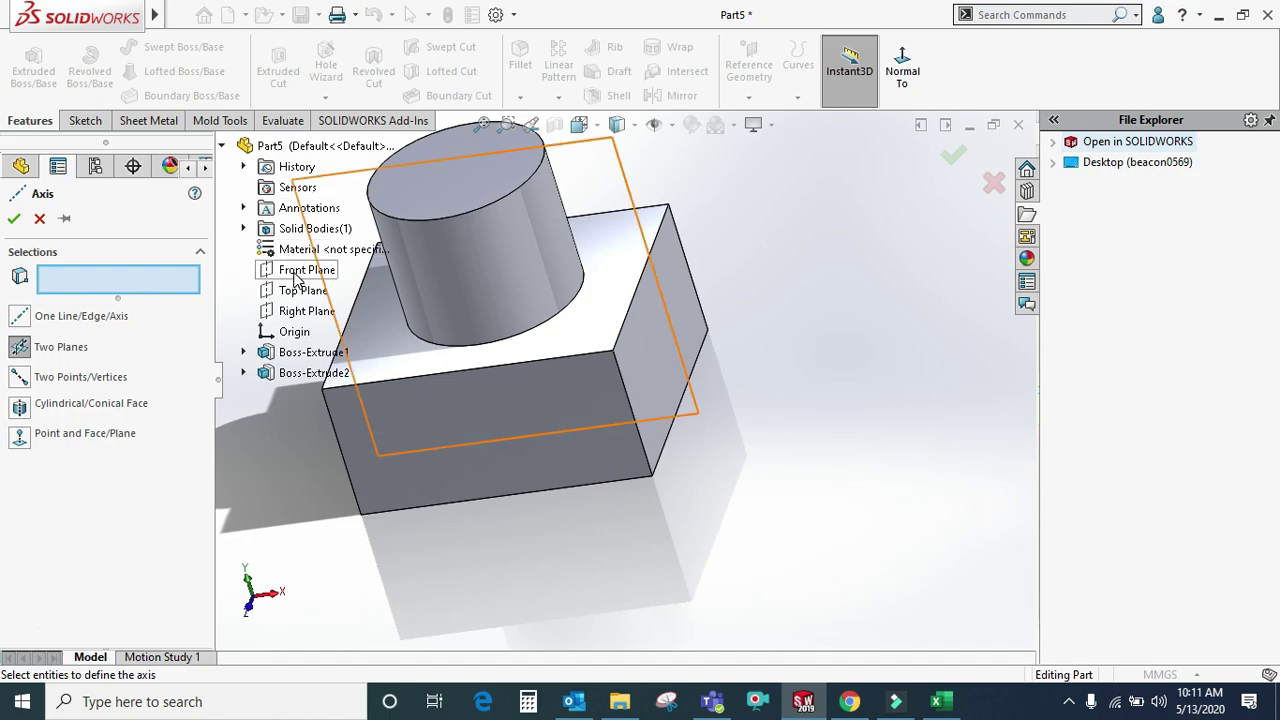
scroll(609, 337, "up", 4)
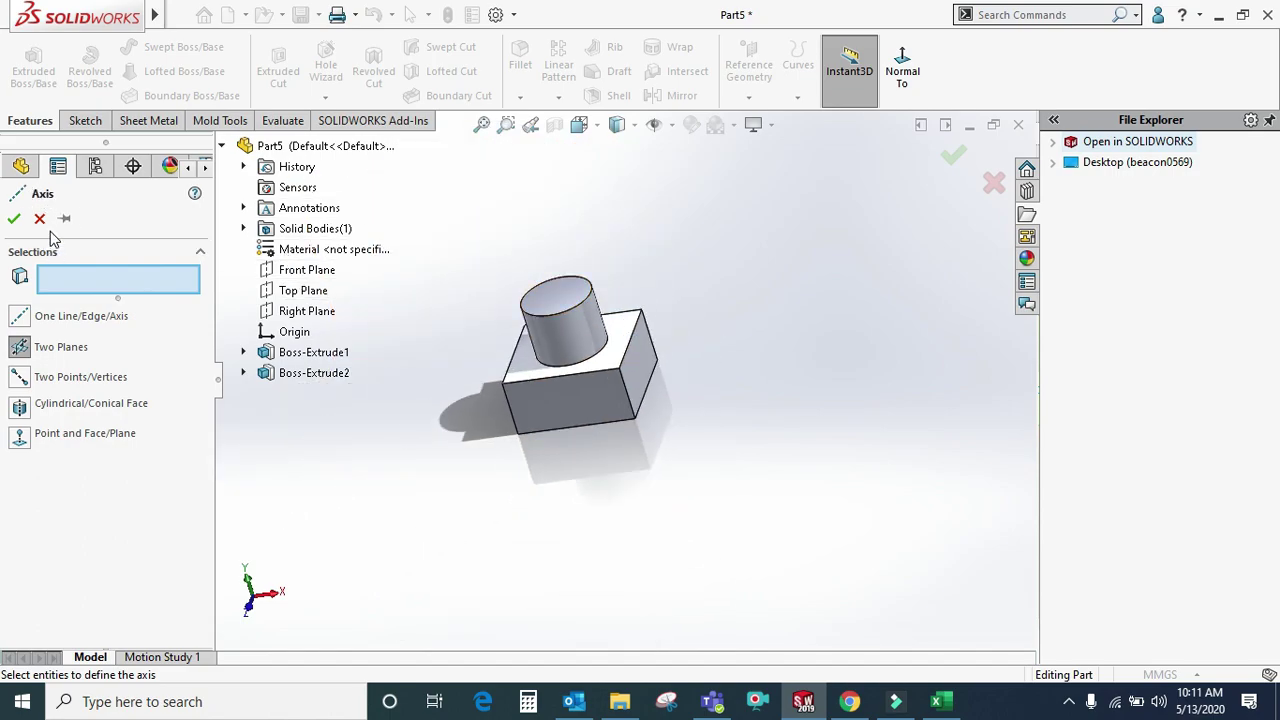
left_click(40, 218)
- Suppress the Boss-Extrude2 cylinder boss and fit the plain box to the view
left_click(60, 440)
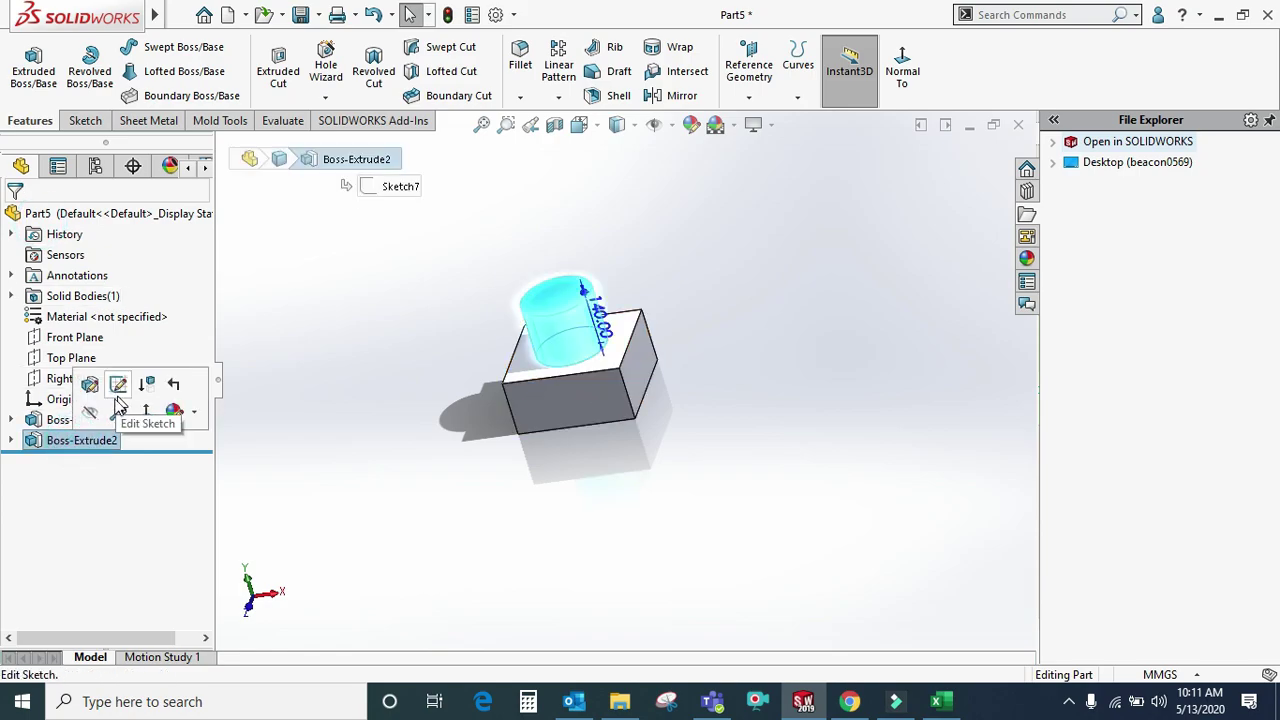
left_click(147, 383)
left_click(455, 306)
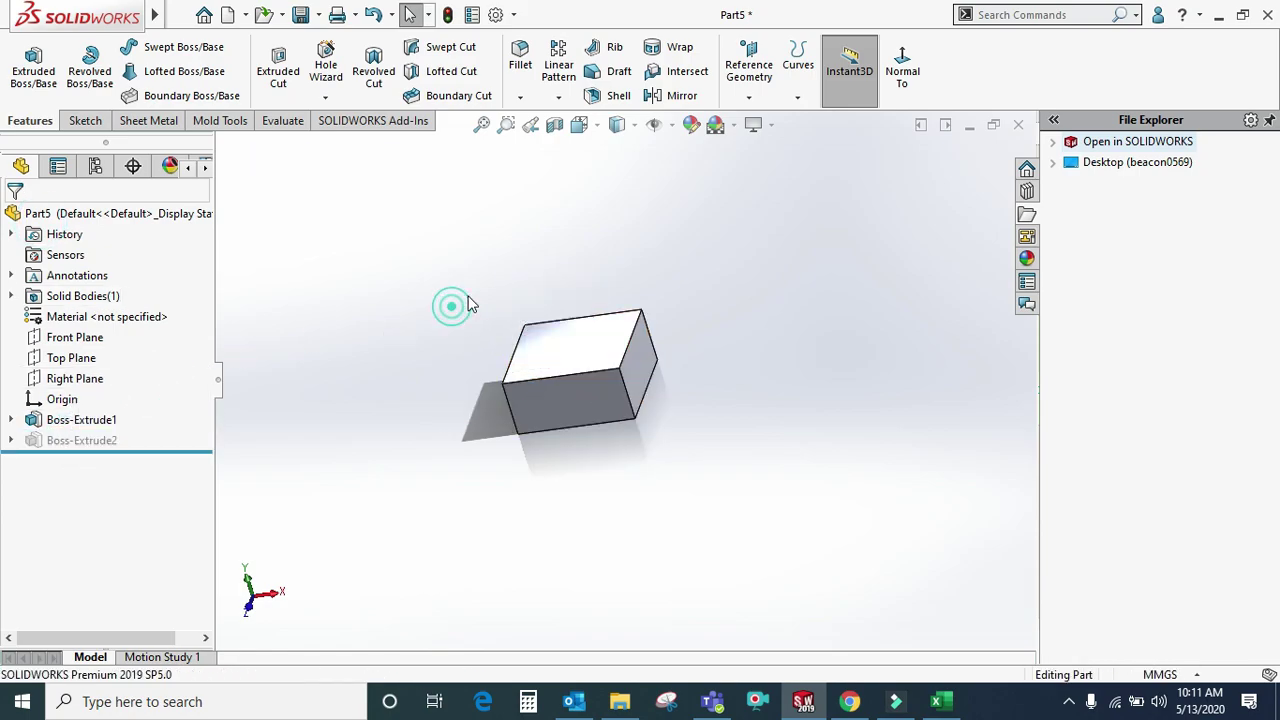
key("f")
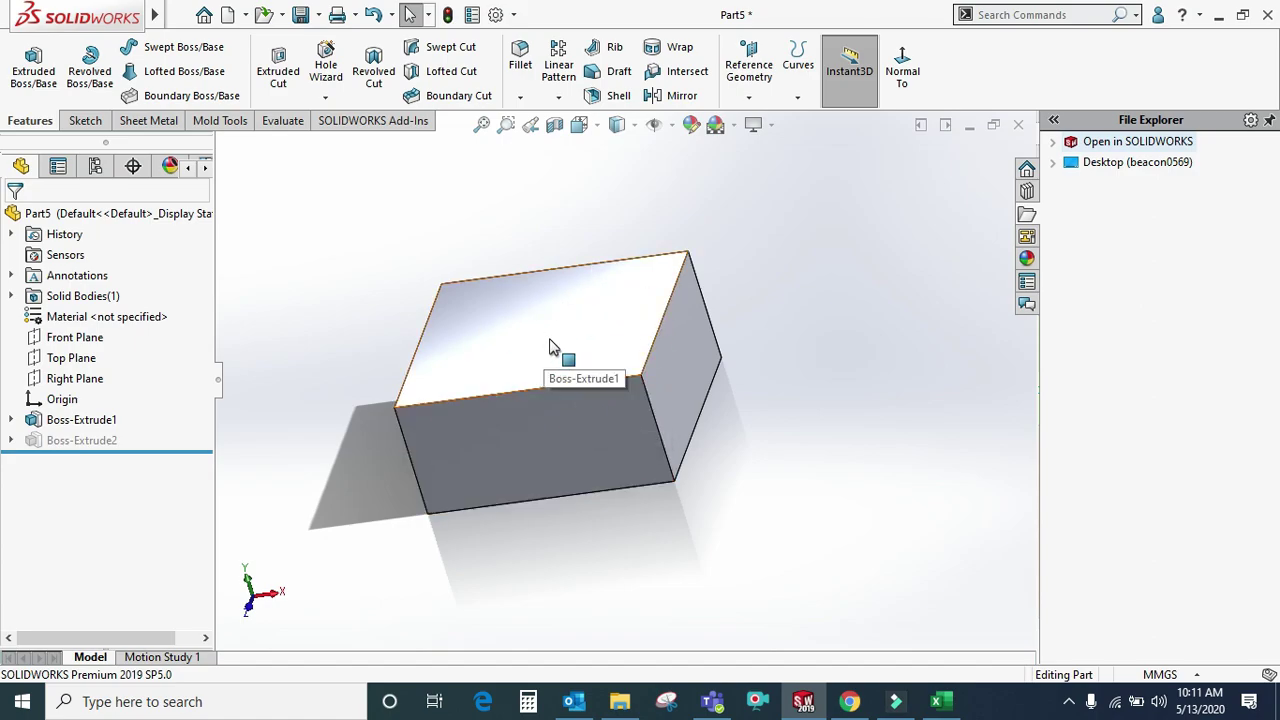
- Create Axis3 at the intersection of Front Plane and Top Plane
left_click(747, 97)
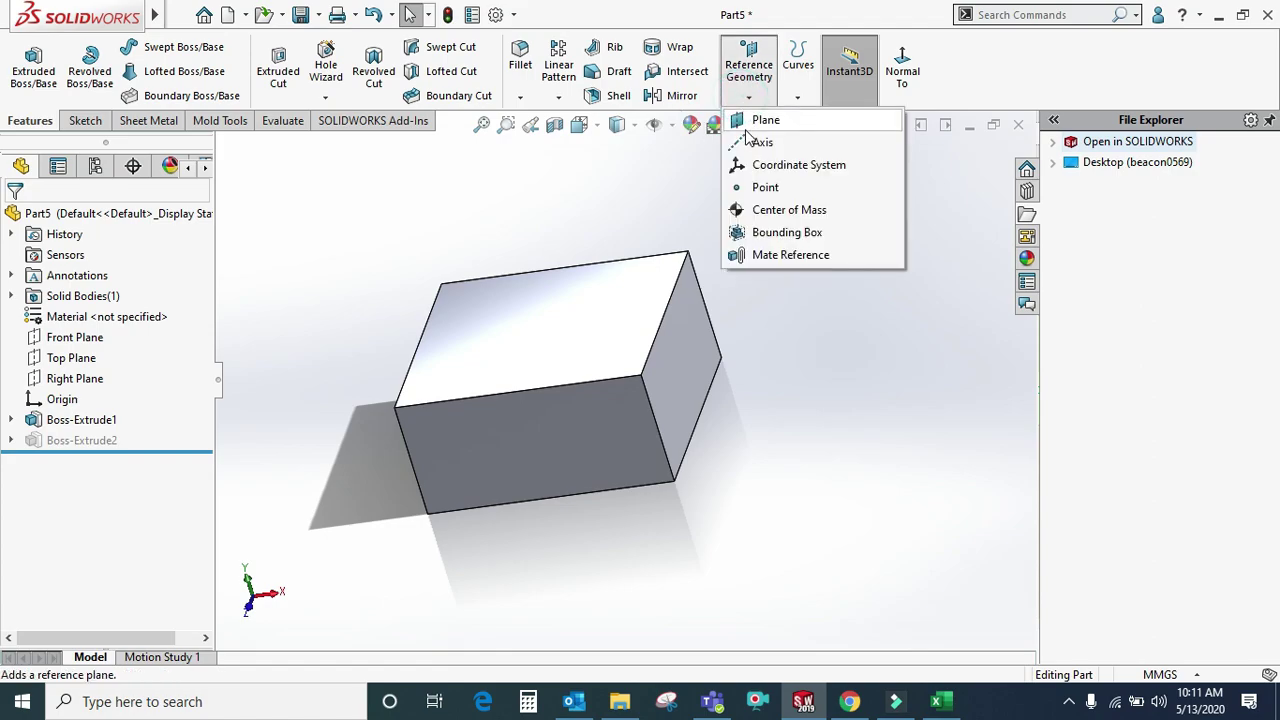
left_click(760, 143)
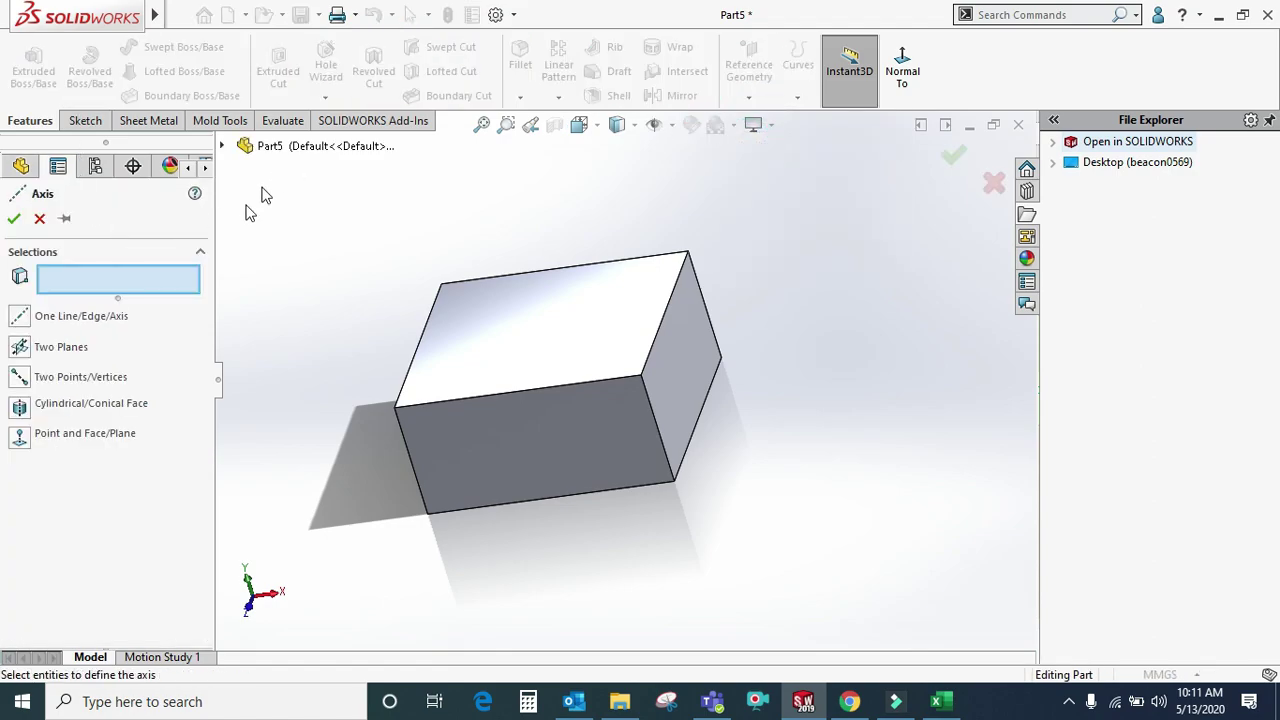
left_click(54, 350)
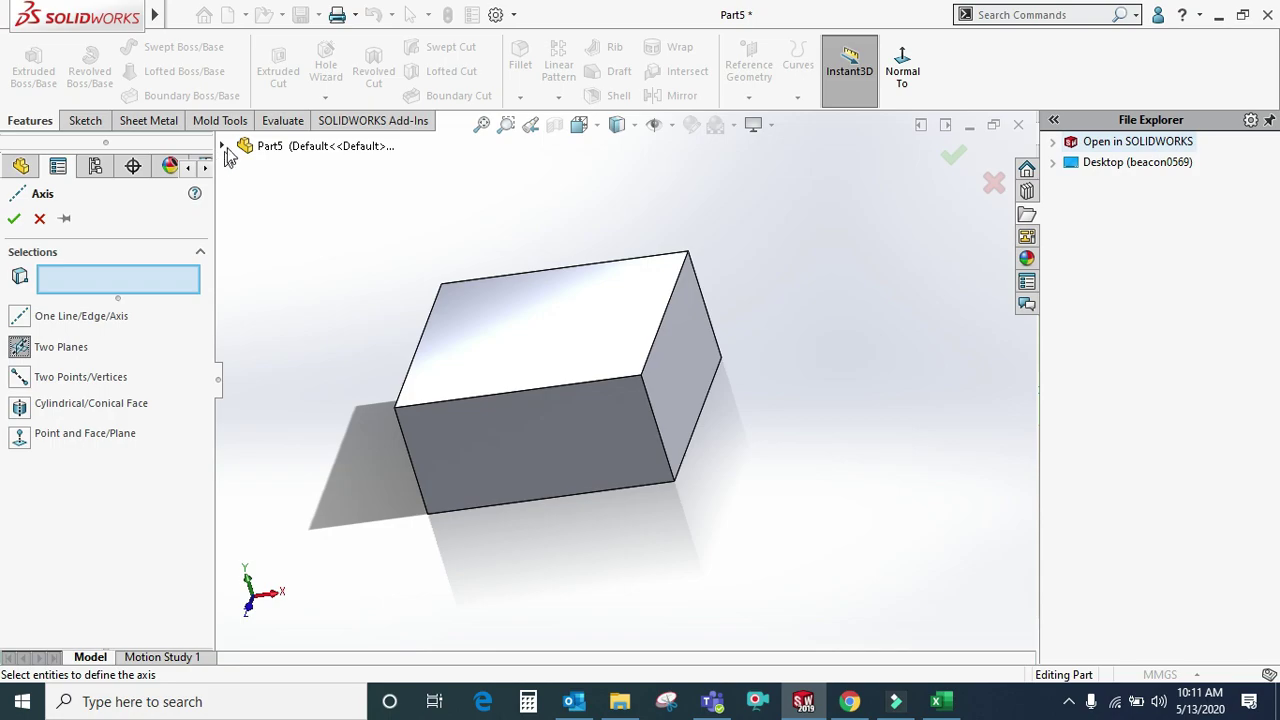
left_click(225, 147)
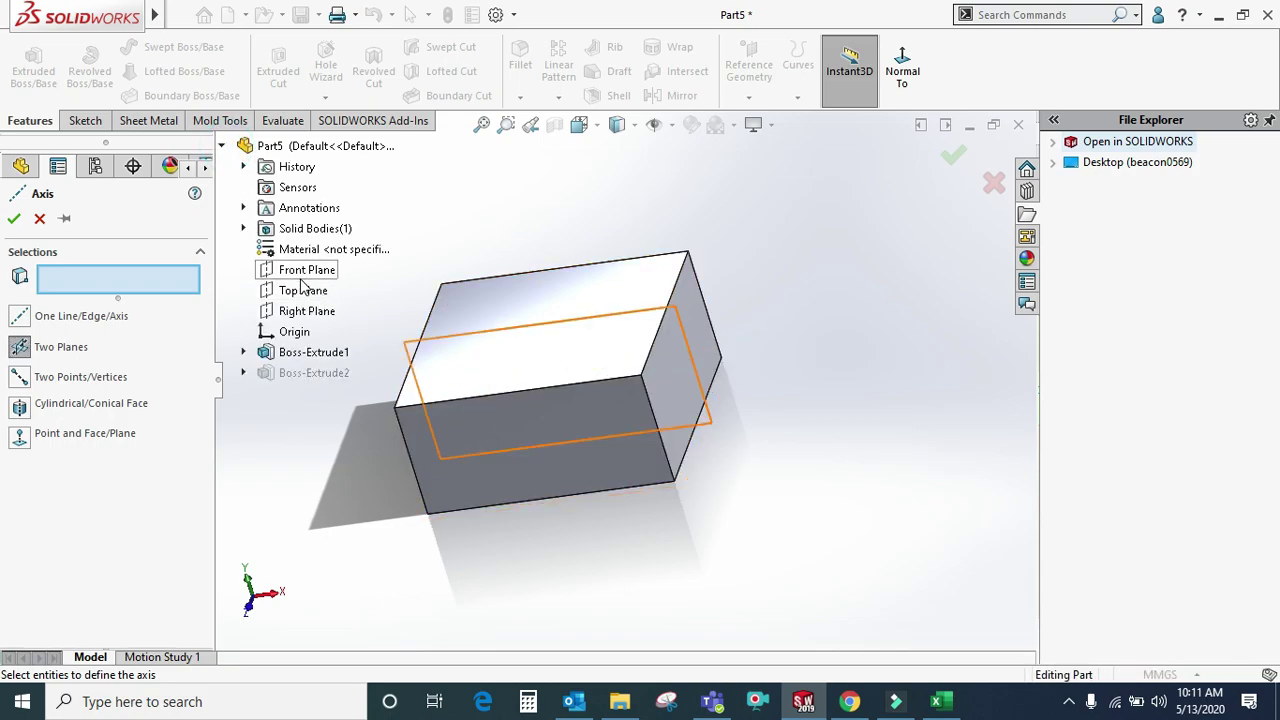
left_click(302, 277)
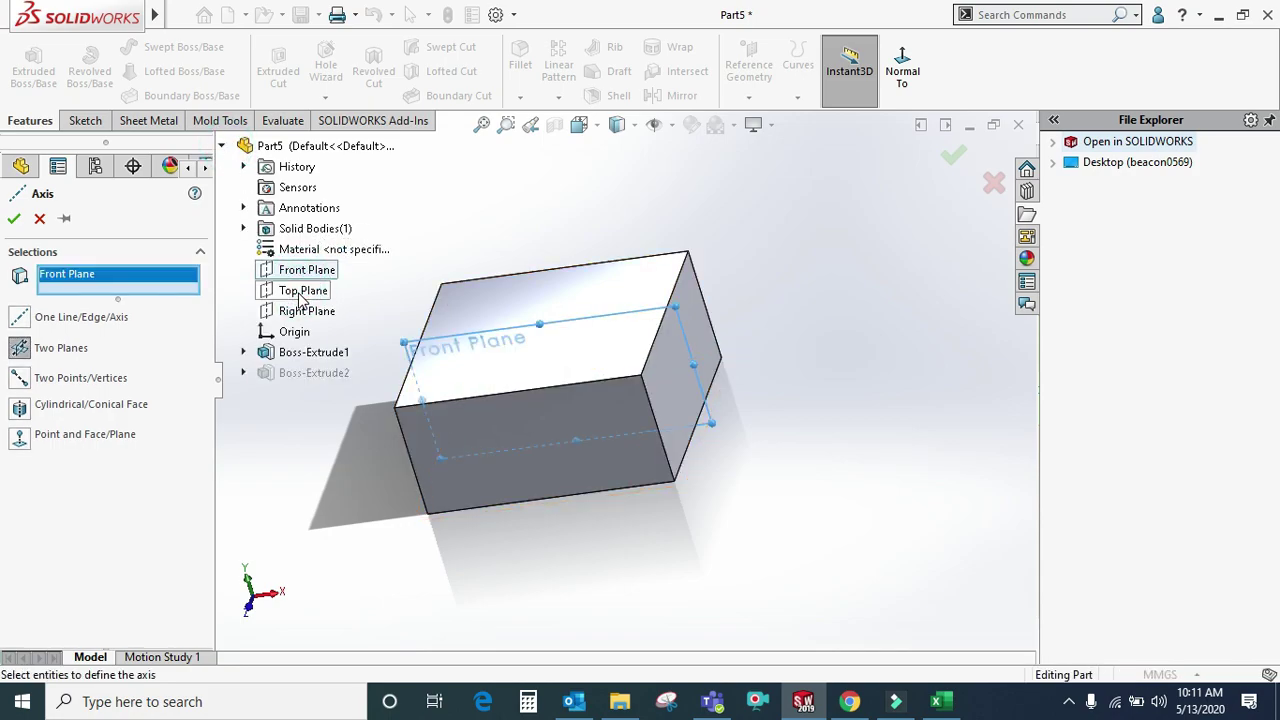
left_click(302, 292)
mouse_move(529, 397)
middle_mouse_down()
mouse_move(609, 514)
mouse_move(581, 551)
mouse_move(431, 471)
middle_mouse_up()
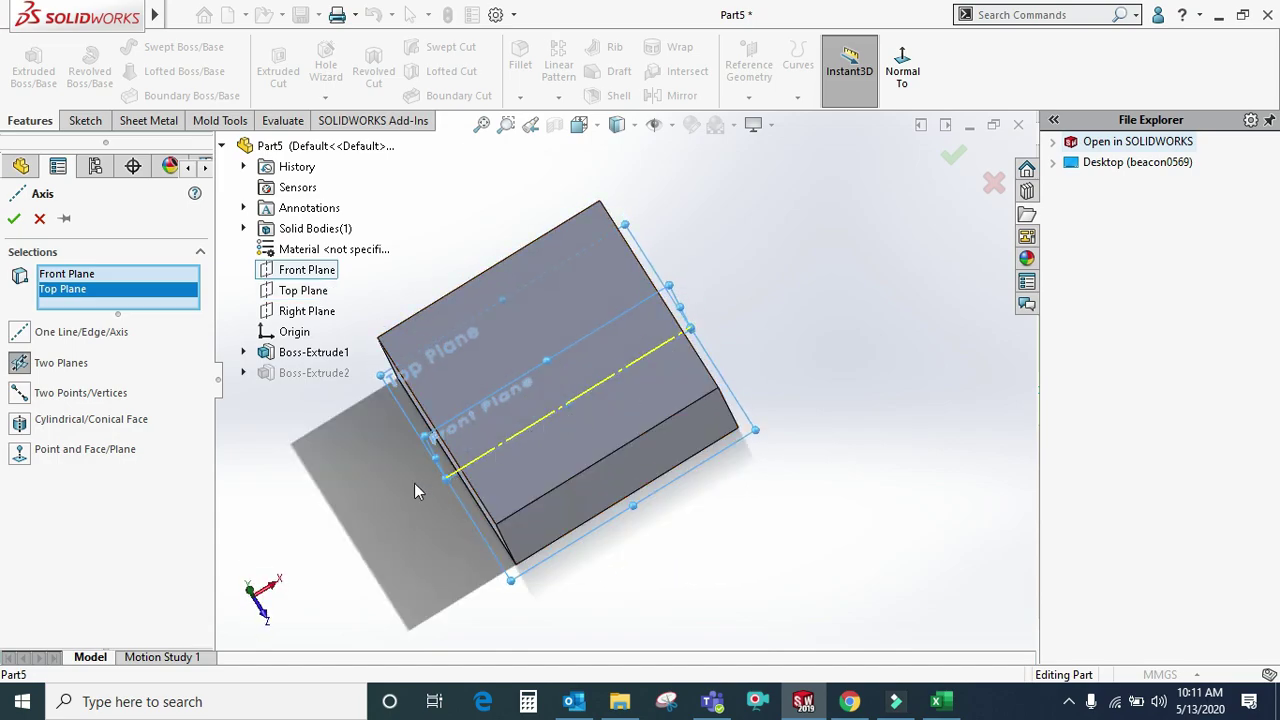
left_click(15, 220)
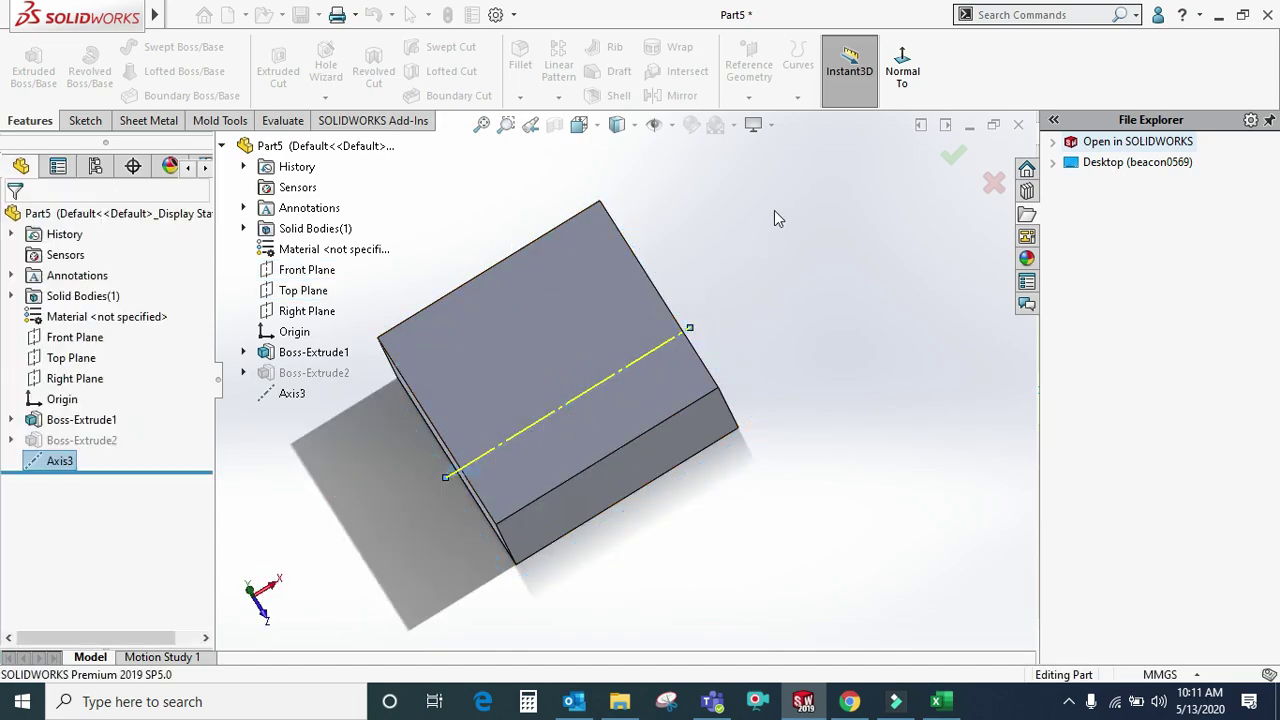
mouse_move(771, 200)
middle_mouse_down()
mouse_move(731, 257)
mouse_move(751, 320)
mouse_move(700, 294)
mouse_move(737, 294)
mouse_move(665, 363)
mouse_move(672, 405)
middle_mouse_up()
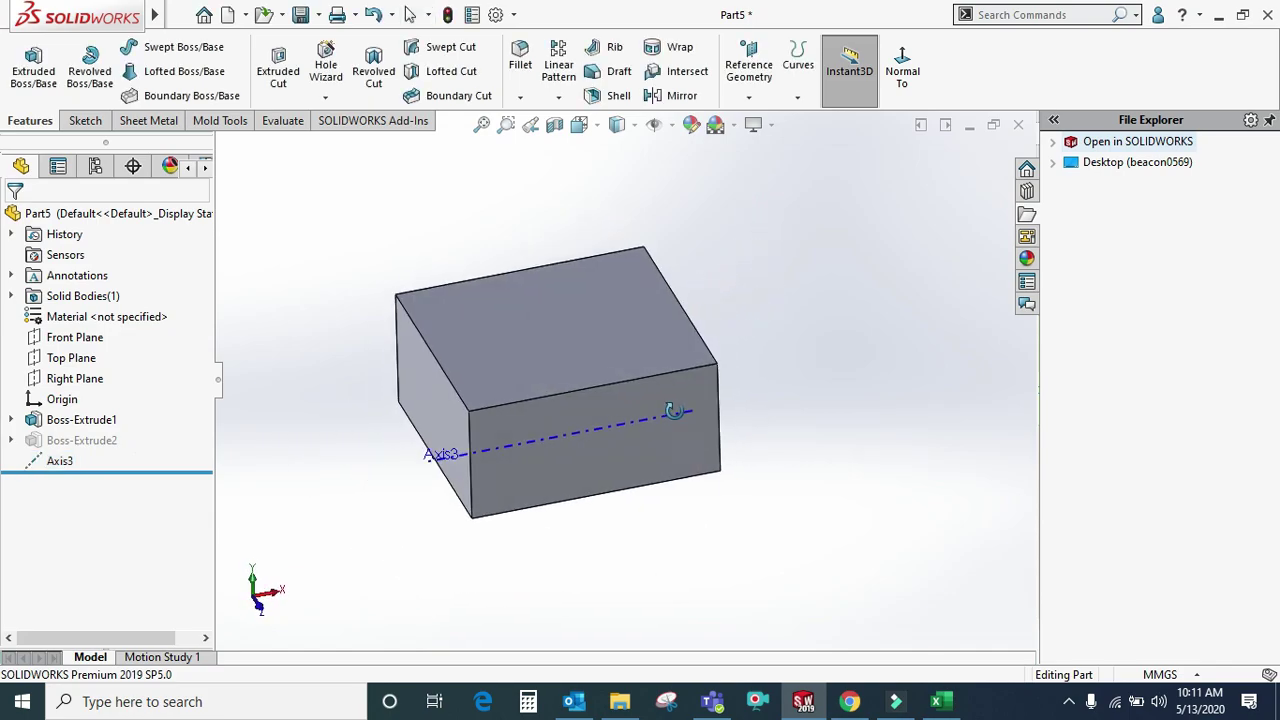
- Edit Boss-Extrude1 so its Direction 1 end condition is Mid Plane
right_click(68, 422)
left_click(81, 273)
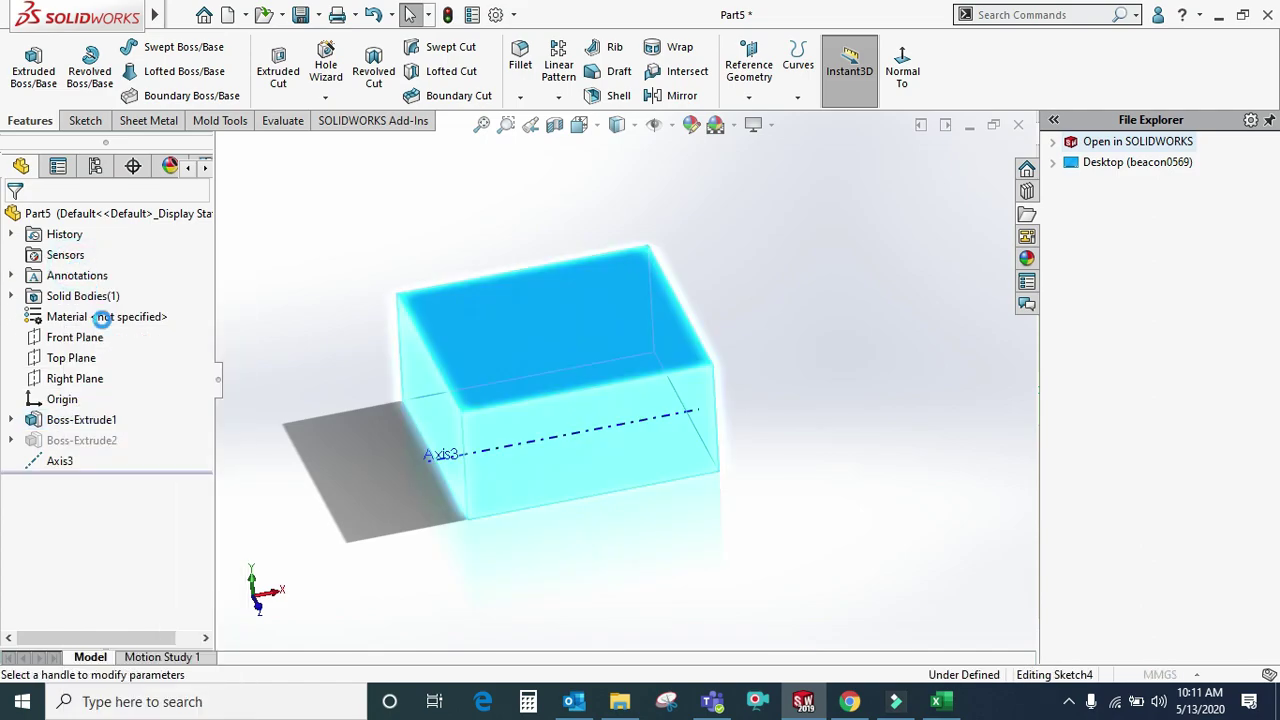
left_click(115, 333)
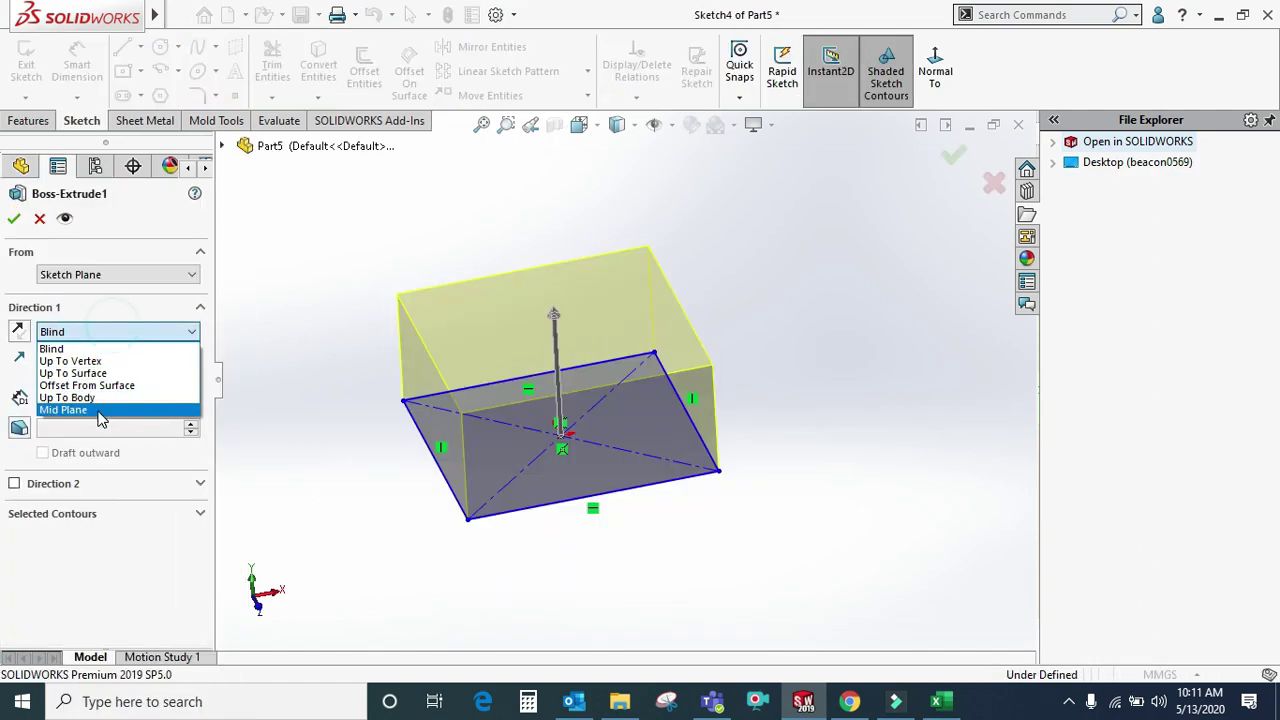
left_click(98, 411)
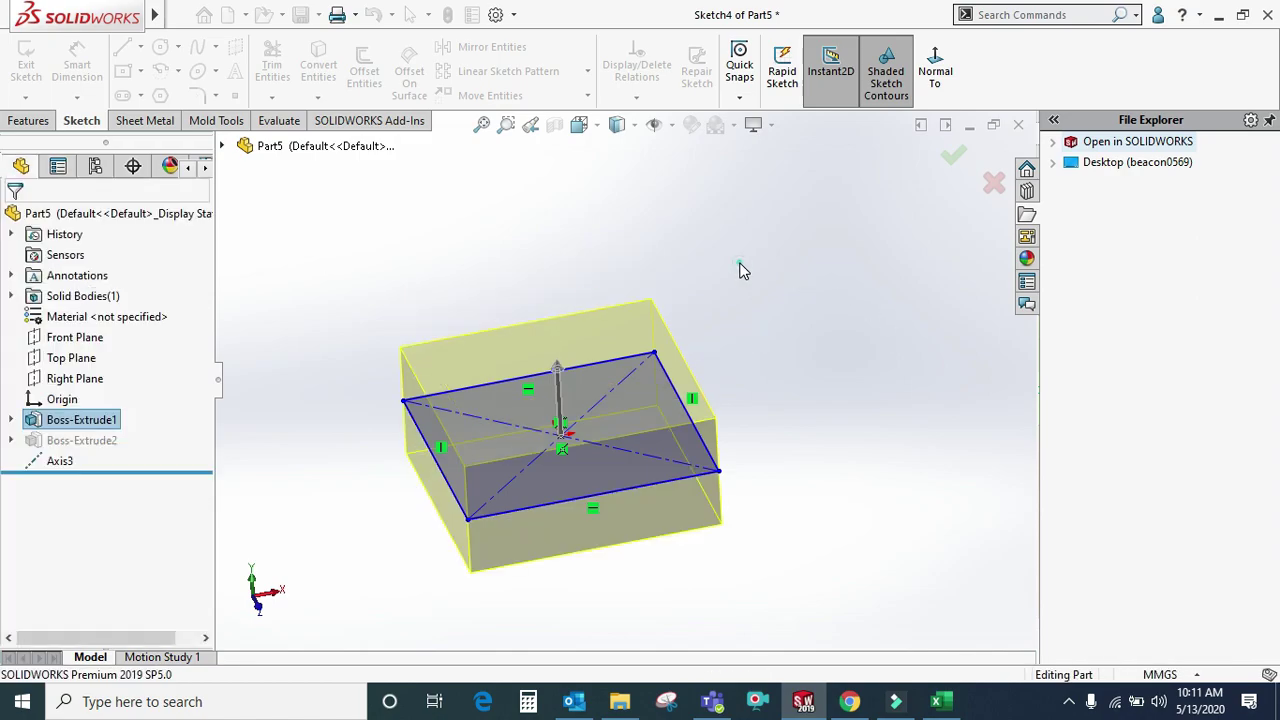
mouse_move(514, 448)
middle_mouse_down()
mouse_move(640, 395)
mouse_move(600, 443)
mouse_move(571, 400)
mouse_move(482, 405)
mouse_move(557, 471)
mouse_move(523, 543)
mouse_move(466, 457)
middle_mouse_up()
- Create Axis4 from the intersection of Front Plane and Right Plane
left_click(748, 97)
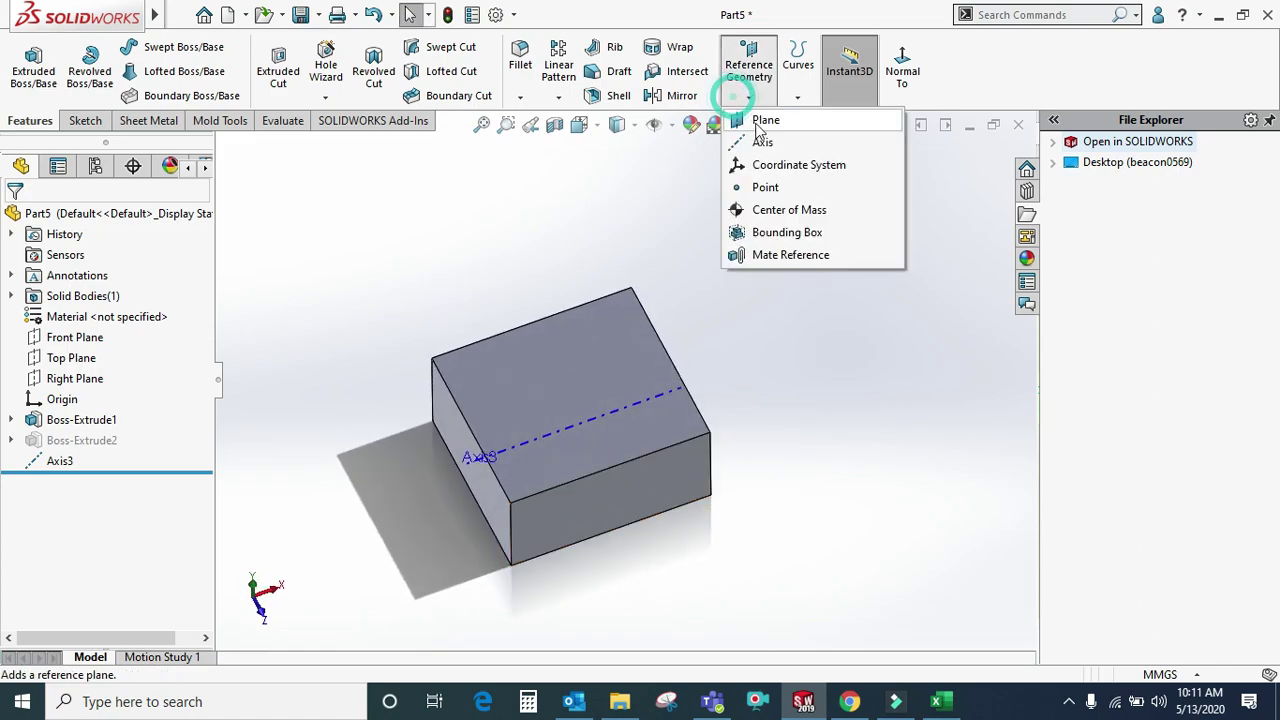
left_click(762, 139)
left_click(160, 270)
left_click(274, 147)
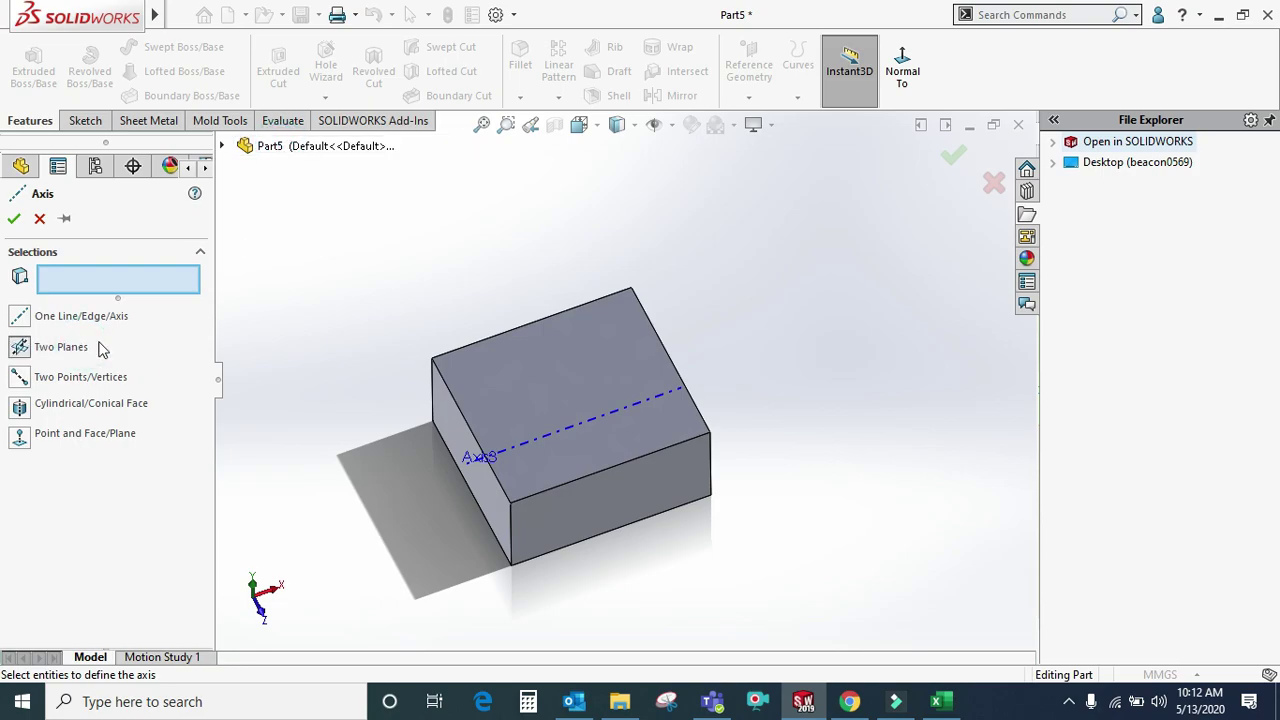
left_click(222, 146)
left_click(300, 270)
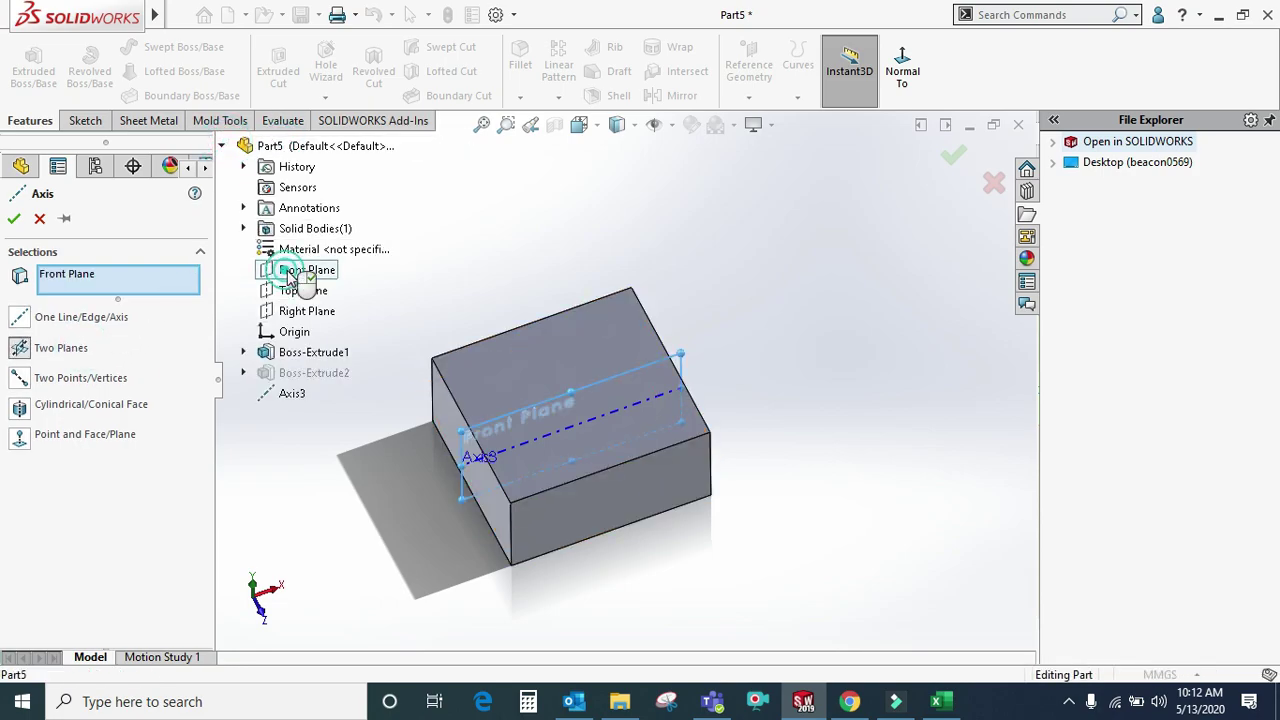
left_click(294, 311)
mouse_move(677, 423)
middle_mouse_down()
mouse_move(811, 330)
mouse_move(919, 211)
middle_mouse_up()
left_click(948, 162)
mouse_move(700, 271)
middle_mouse_down()
mouse_move(863, 237)
mouse_move(837, 369)
mouse_move(723, 363)
middle_mouse_up()
- Create Axis5 from the intersection of Top Plane and Right Plane
left_click(749, 70)
left_click(755, 146)
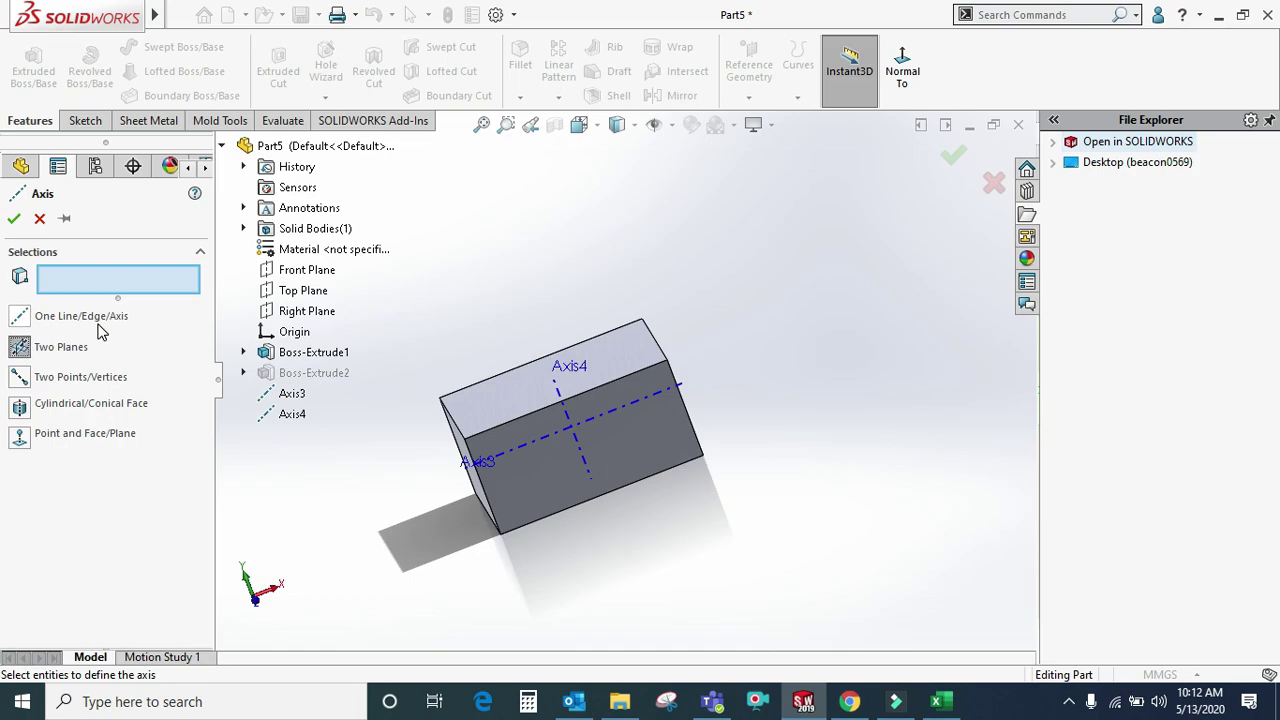
left_click(301, 292)
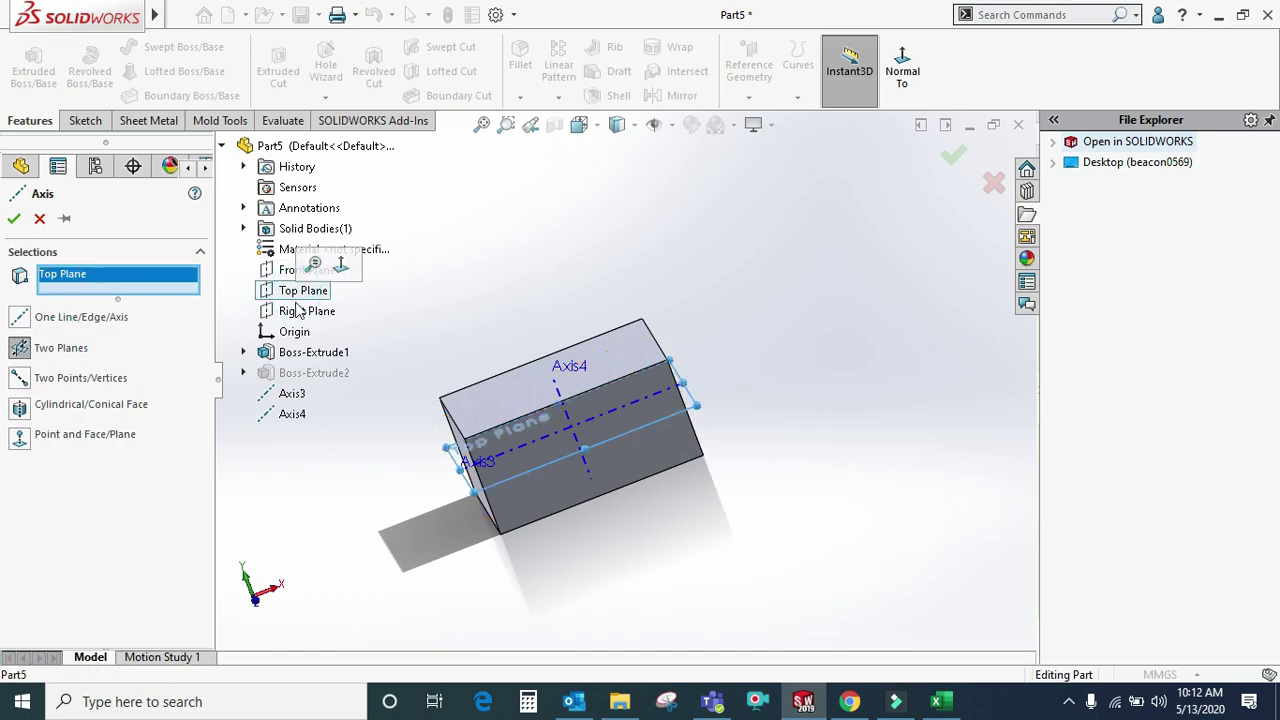
left_click(297, 316)
mouse_move(600, 470)
middle_mouse_down()
mouse_move(689, 513)
mouse_move(629, 457)
middle_mouse_up()
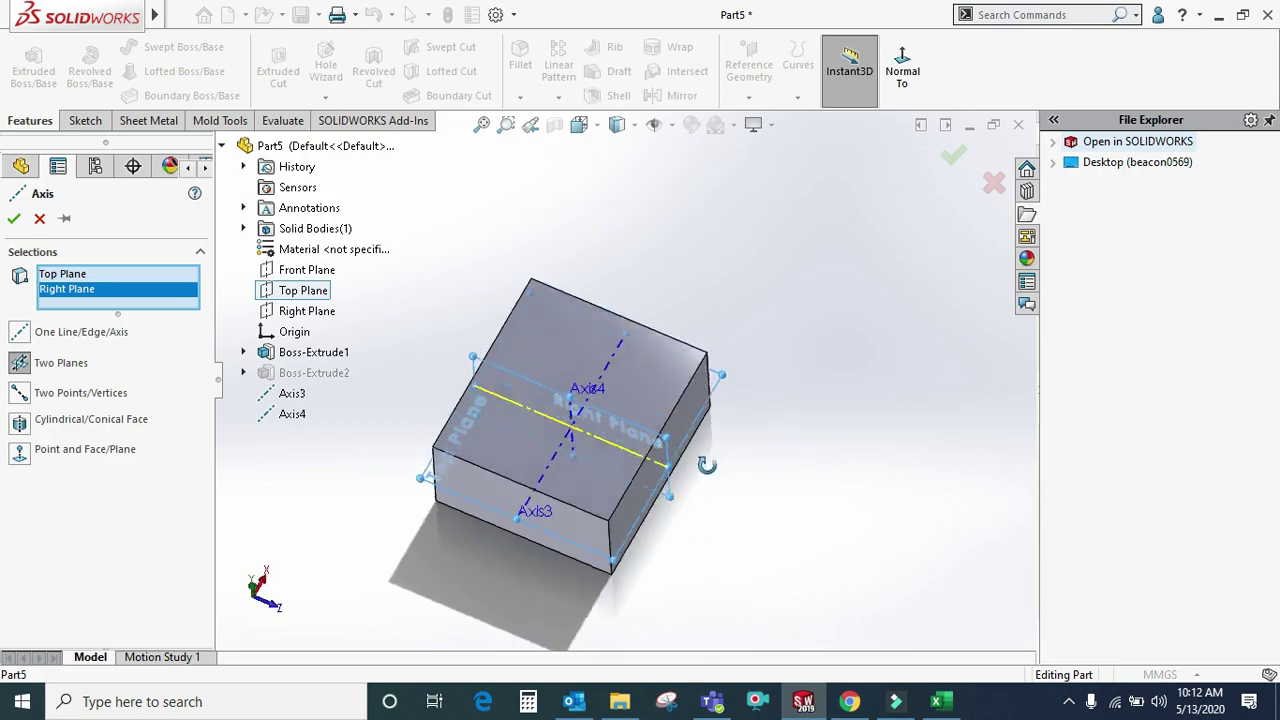
left_click(14, 219)
mouse_move(714, 443)
middle_mouse_down()
mouse_move(682, 321)
mouse_move(607, 522)
mouse_move(685, 335)
middle_mouse_up()
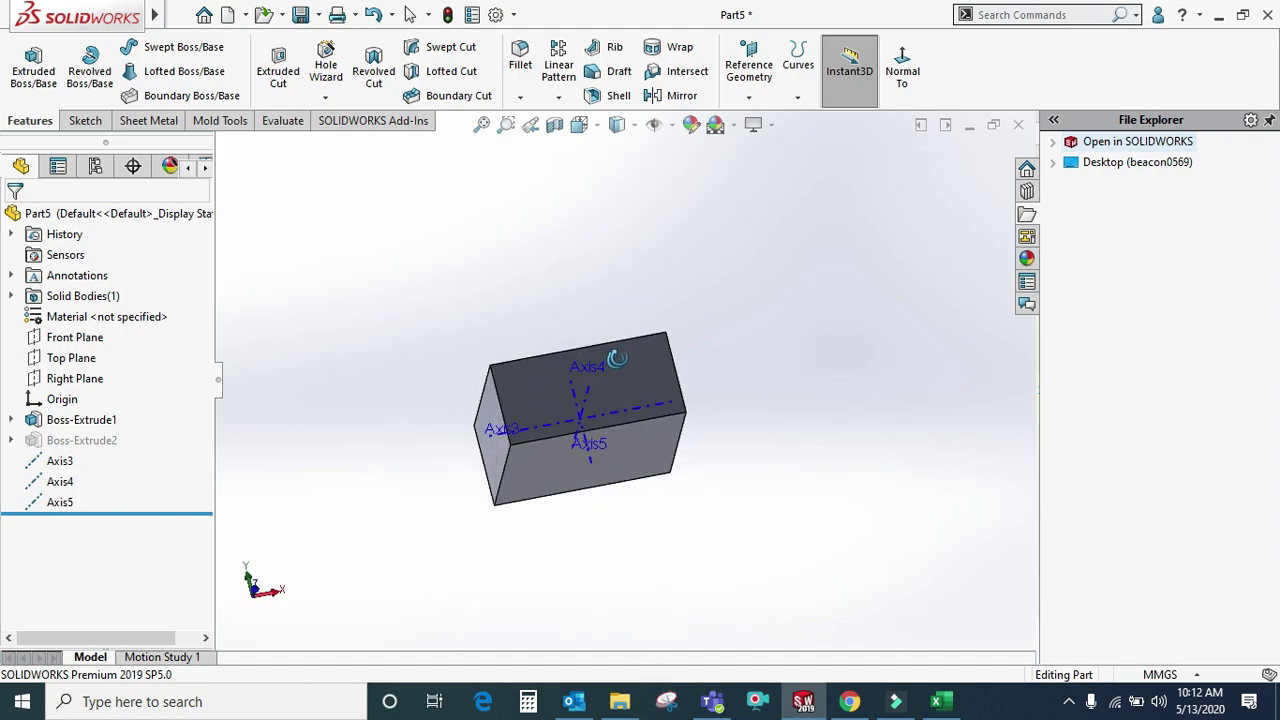
mouse_move(685, 335)
middle_mouse_down()
mouse_move(619, 507)
mouse_move(726, 357)
mouse_move(680, 457)
mouse_move(661, 453)
middle_mouse_up()
- Start a new reference axis, then cancel it
scroll(661, 453, "up", 3)
left_click(749, 72)
left_click(770, 143)
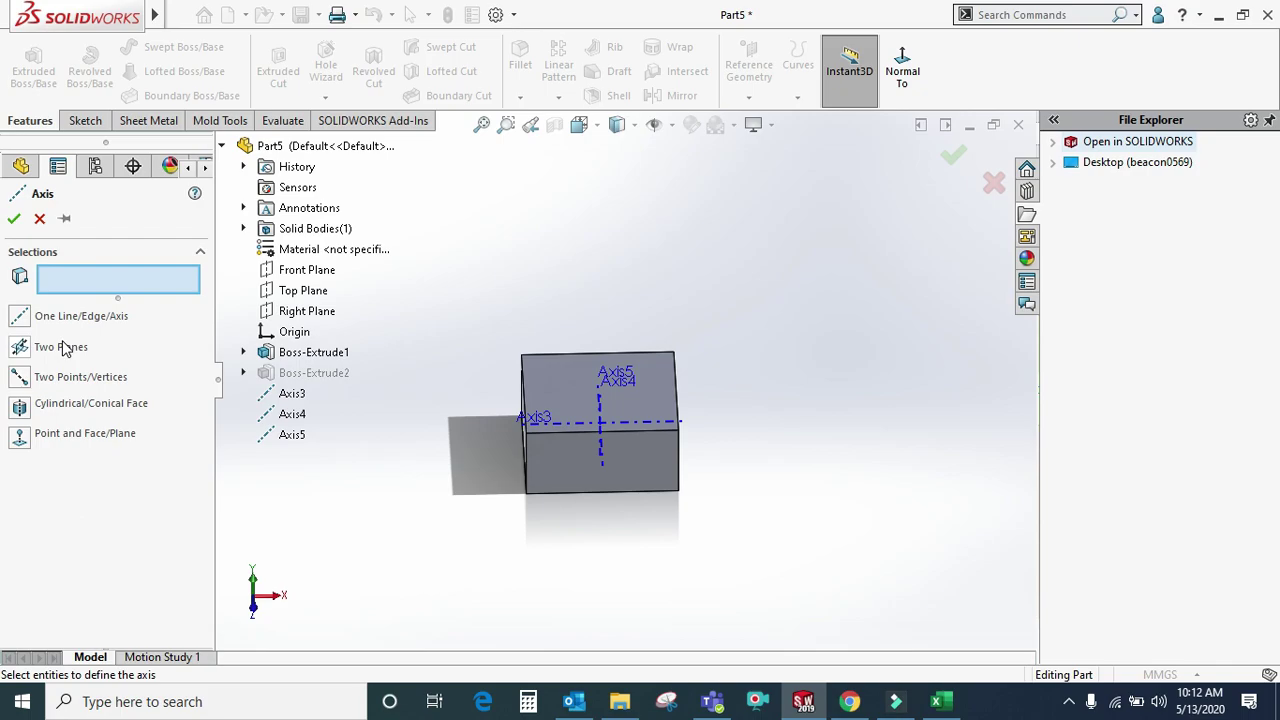
scroll(612, 402, "up", 2)
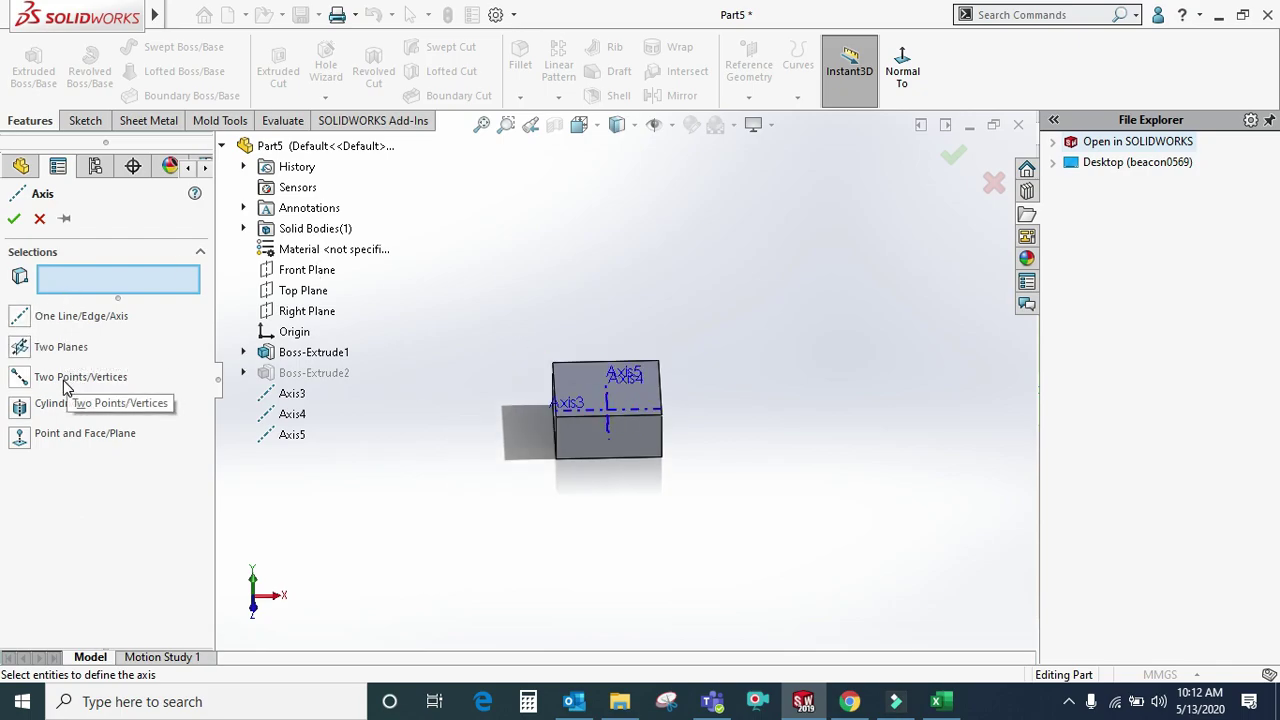
left_click(39, 219)
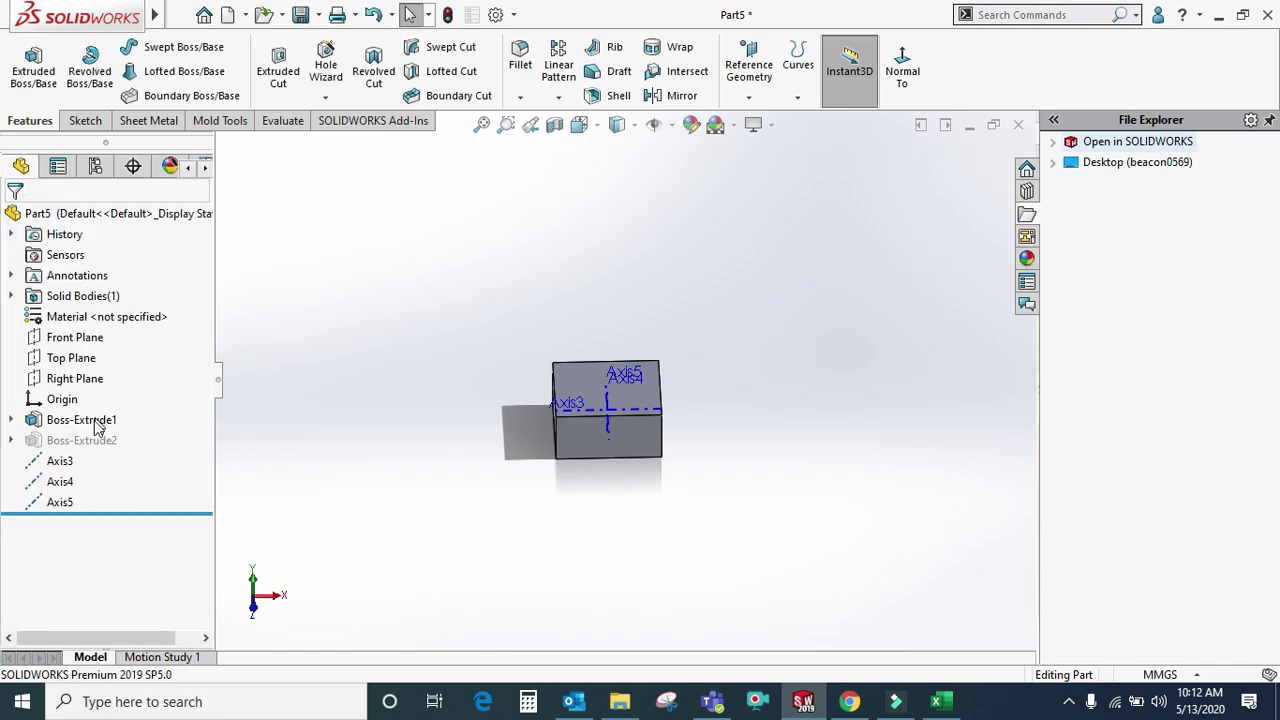
- Delete Axis3, Axis4 and Axis5, then begin a new reference axis
left_click_drag(37, 511, 34, 509)
key("Delete")
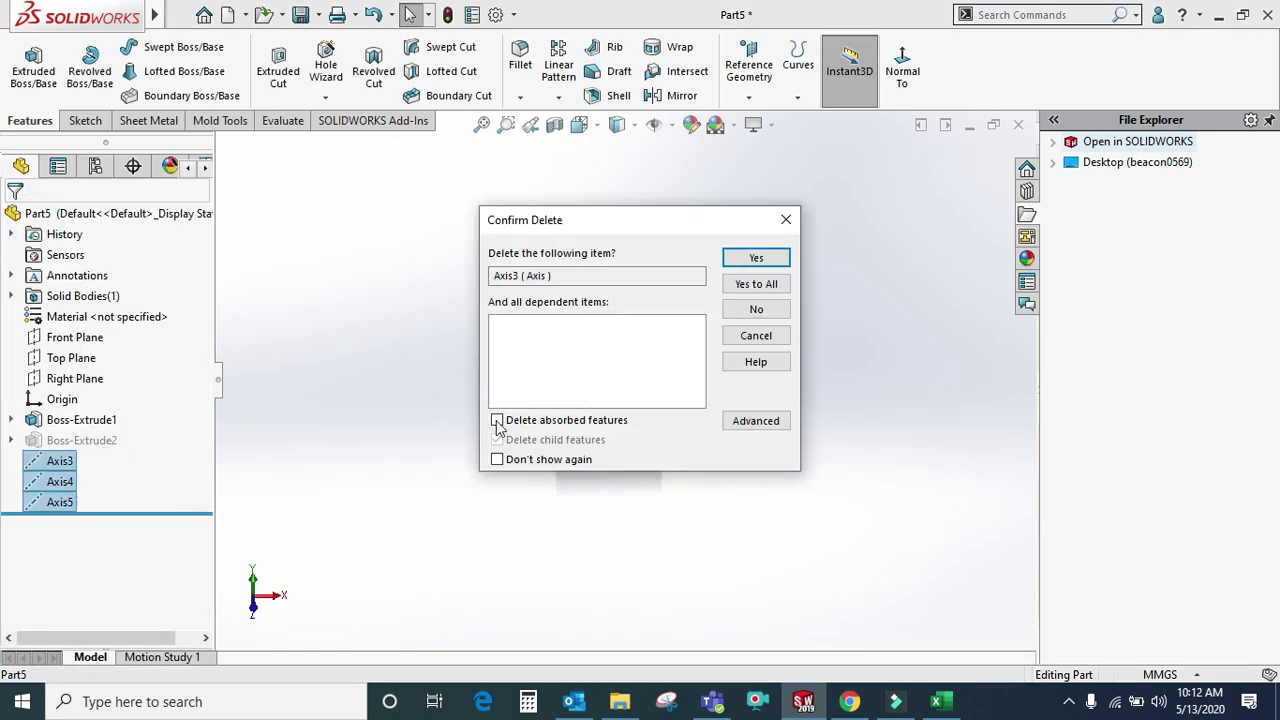
left_click(756, 284)
mouse_move(734, 286)
middle_mouse_down()
mouse_move(653, 380)
mouse_move(463, 418)
middle_mouse_up()
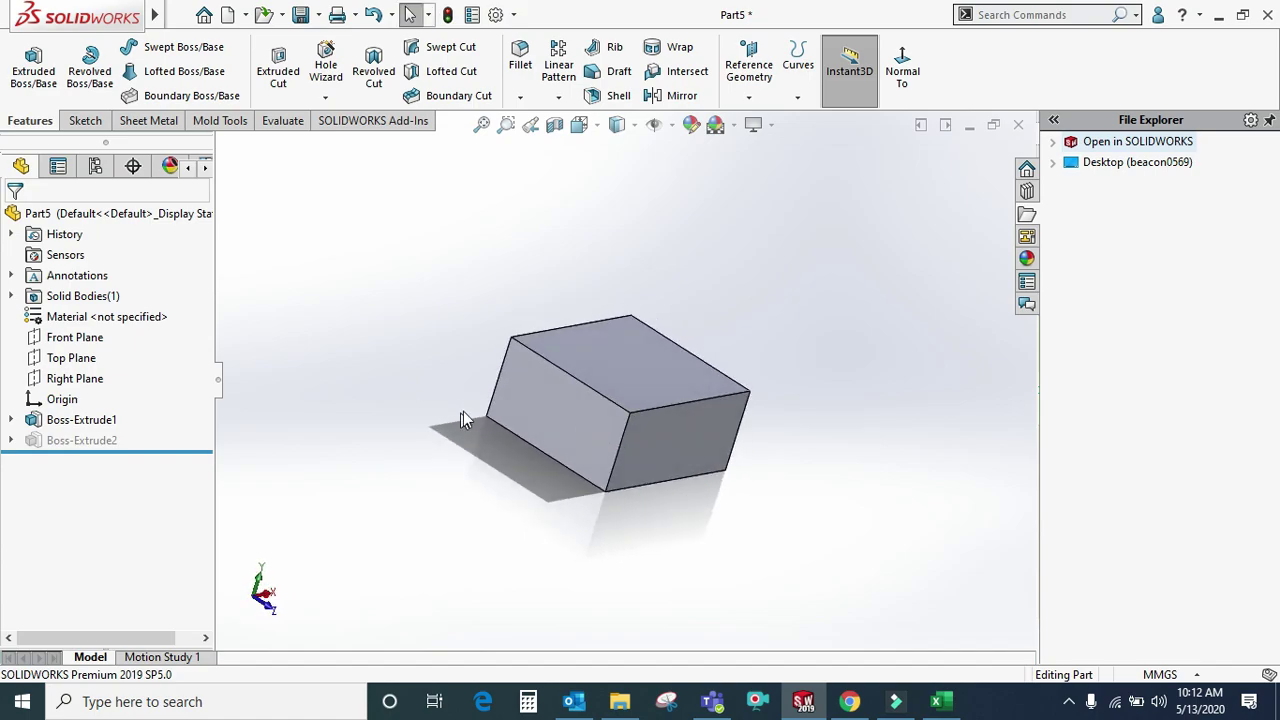
left_click(749, 66)
left_click(765, 137)
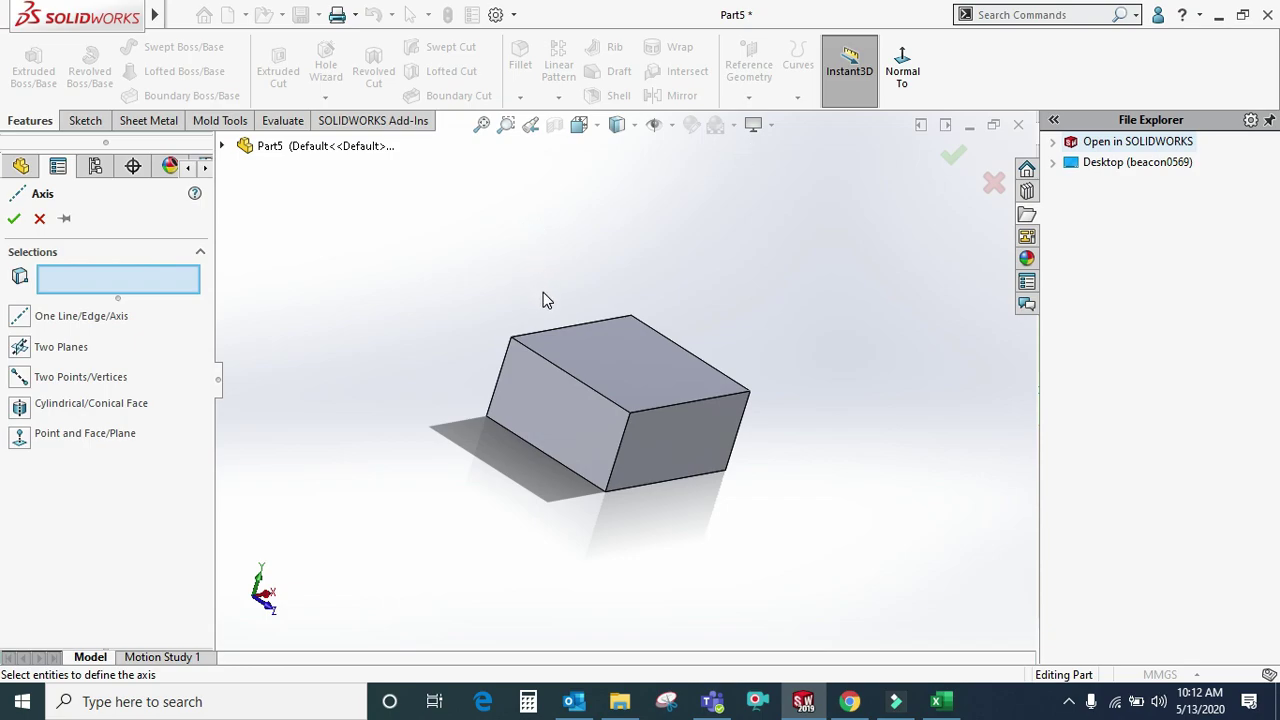
- Define Axis6 through two corner vertices of the box
middle_click_drag(580, 327, 512, 322)
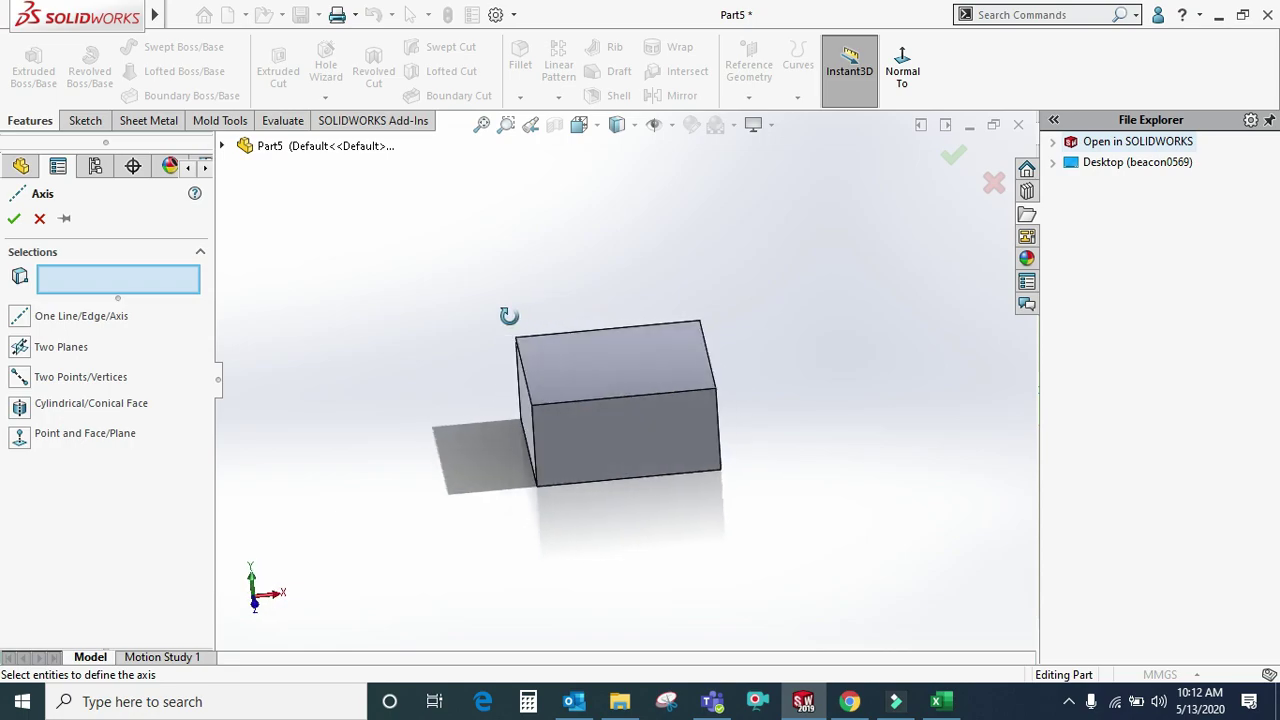
left_click(532, 402)
mouse_move(530, 402)
middle_mouse_down()
mouse_move(489, 365)
mouse_move(716, 432)
middle_mouse_up()
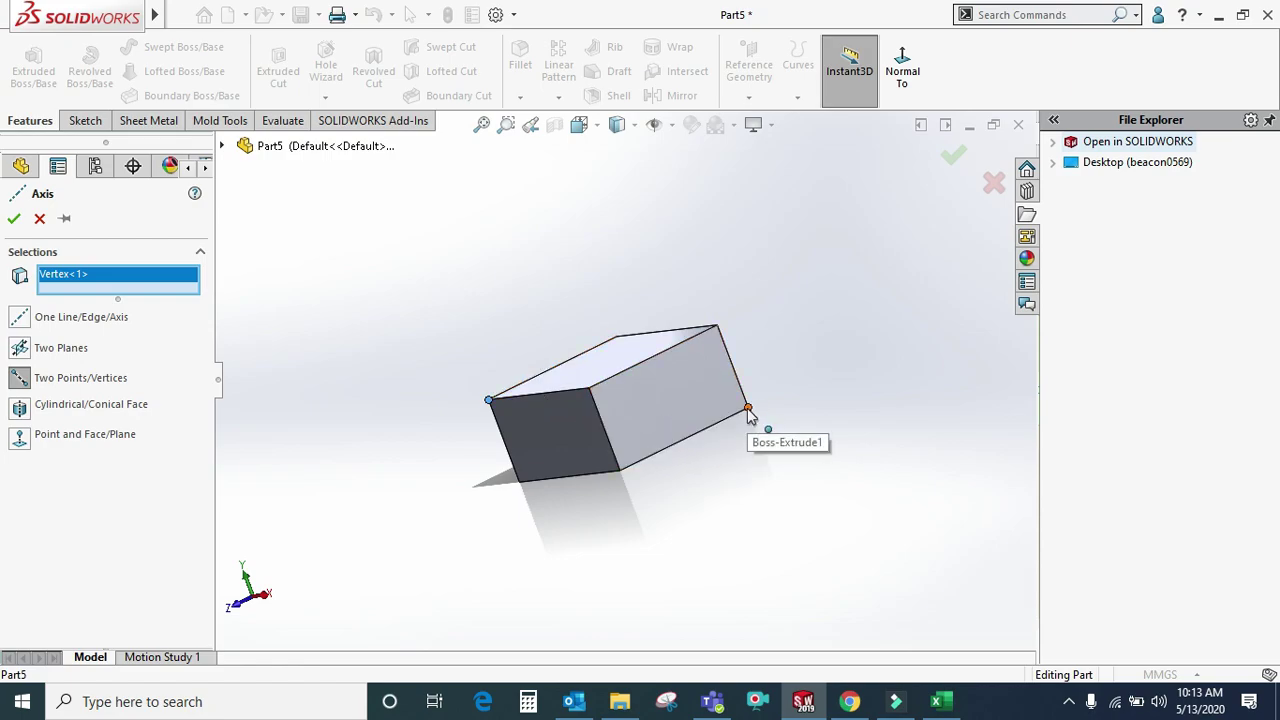
left_click(748, 409)
mouse_move(737, 443)
middle_mouse_down()
mouse_move(773, 665)
mouse_move(763, 437)
mouse_move(934, 431)
mouse_move(952, 498)
middle_mouse_up()
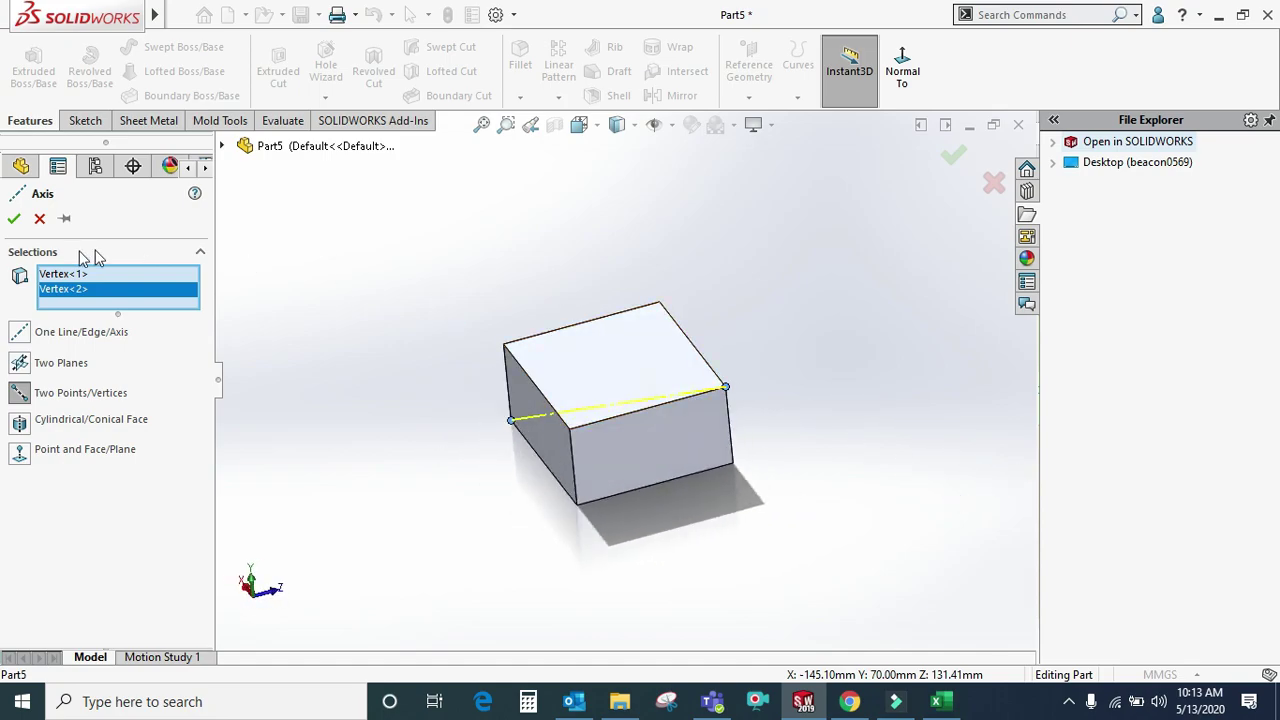
left_click(15, 218)
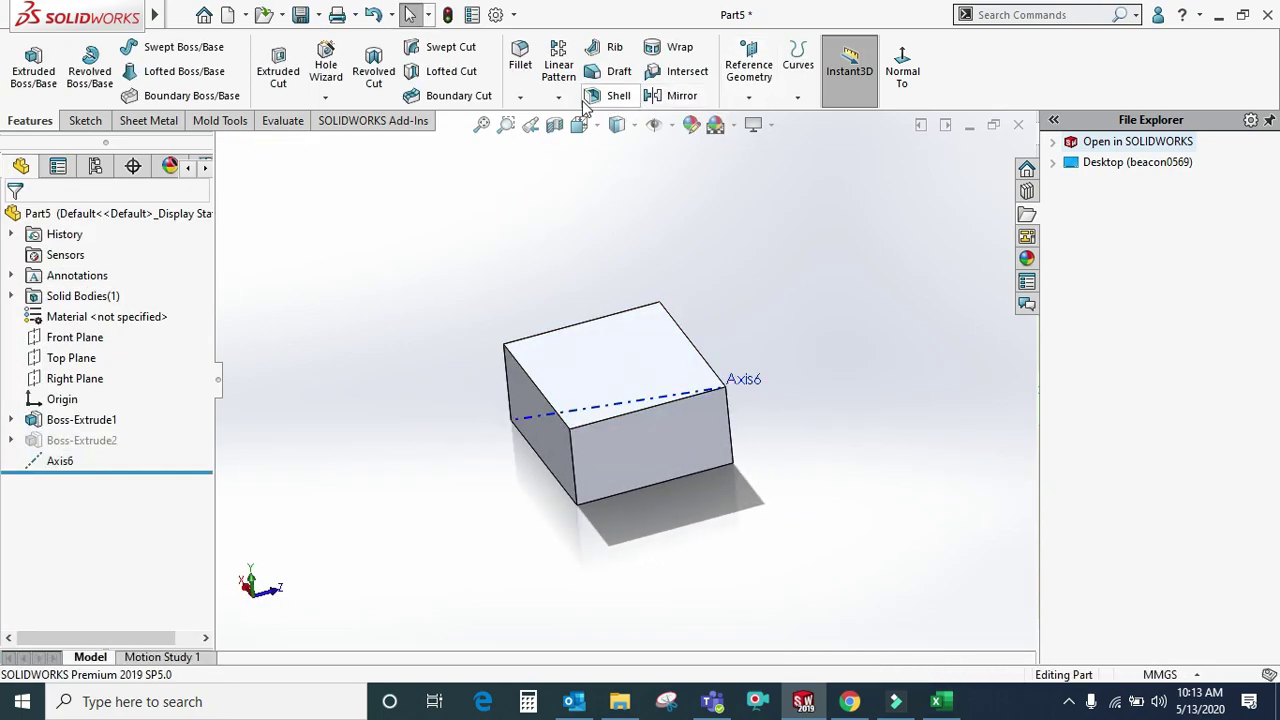
- Add Axis7 diagonally across the top face between the back and front top corners
left_click(748, 96)
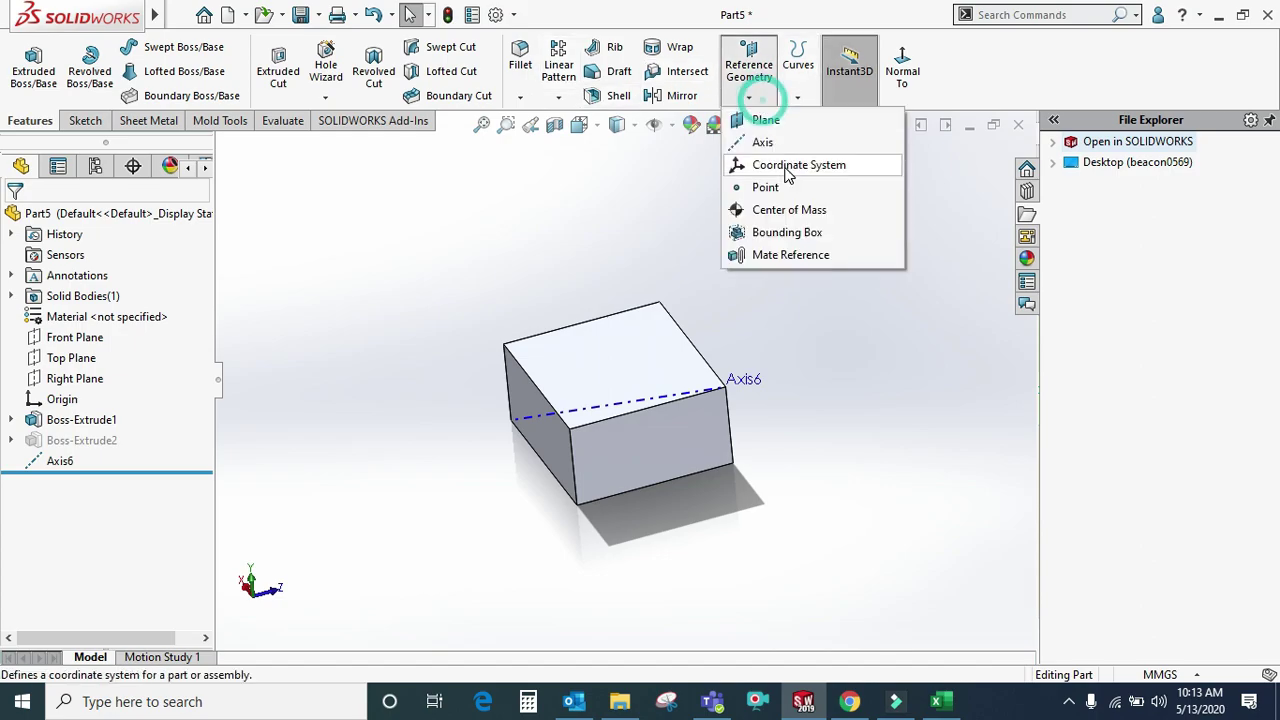
left_click(765, 140)
left_click(659, 303)
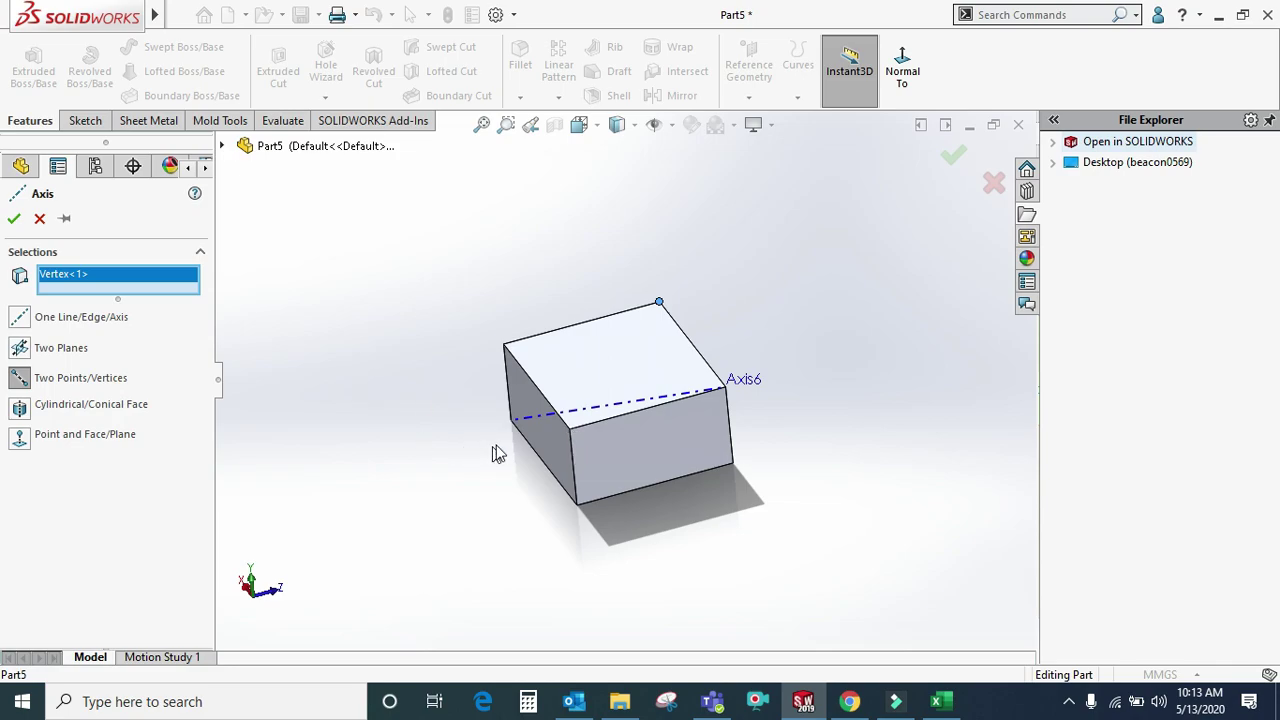
left_click(569, 428)
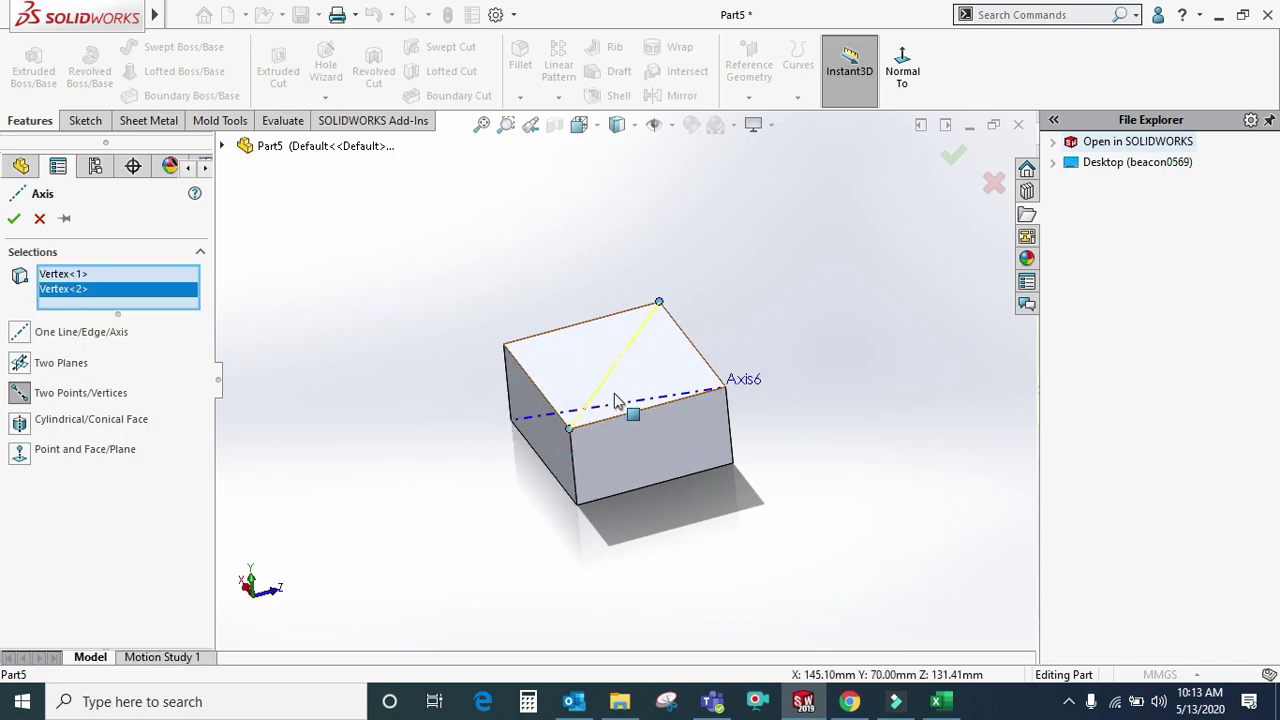
left_click(953, 153)
- Delete Axis6 and Axis7 together
left_click(751, 243)
middle_click_drag(741, 277, 717, 226)
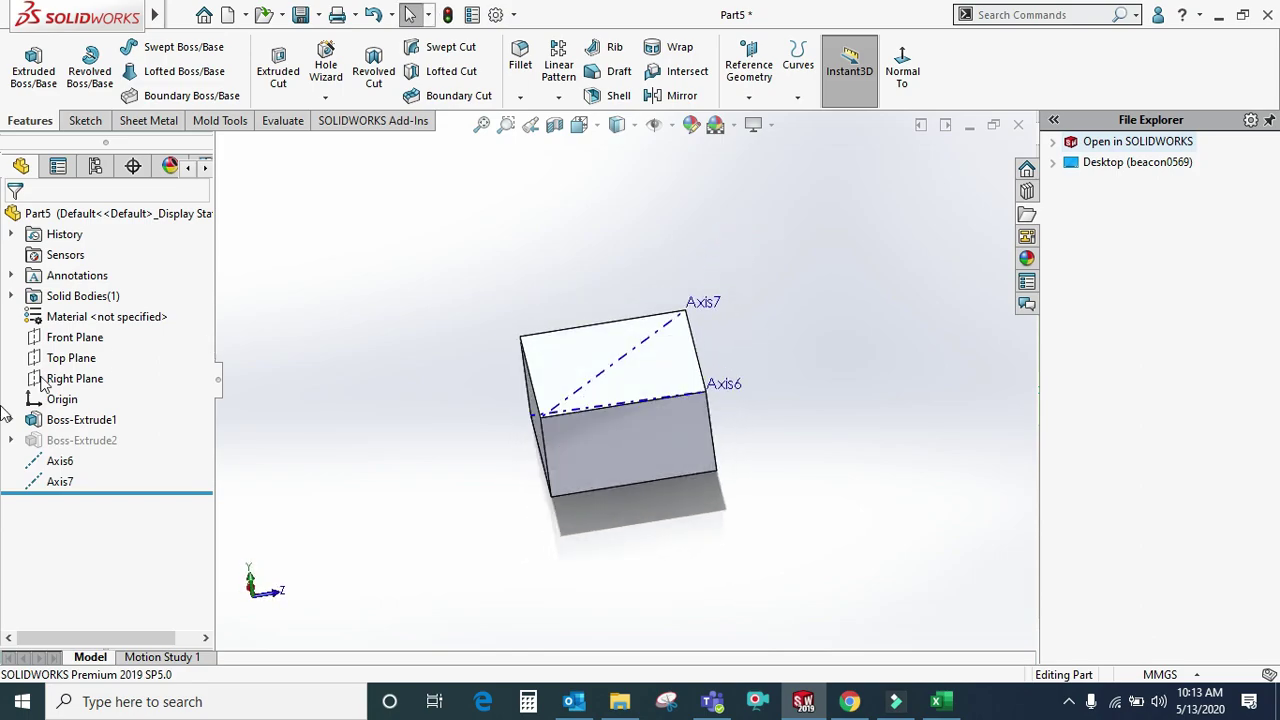
left_click(58, 483, "ctrl")
key("Delete")
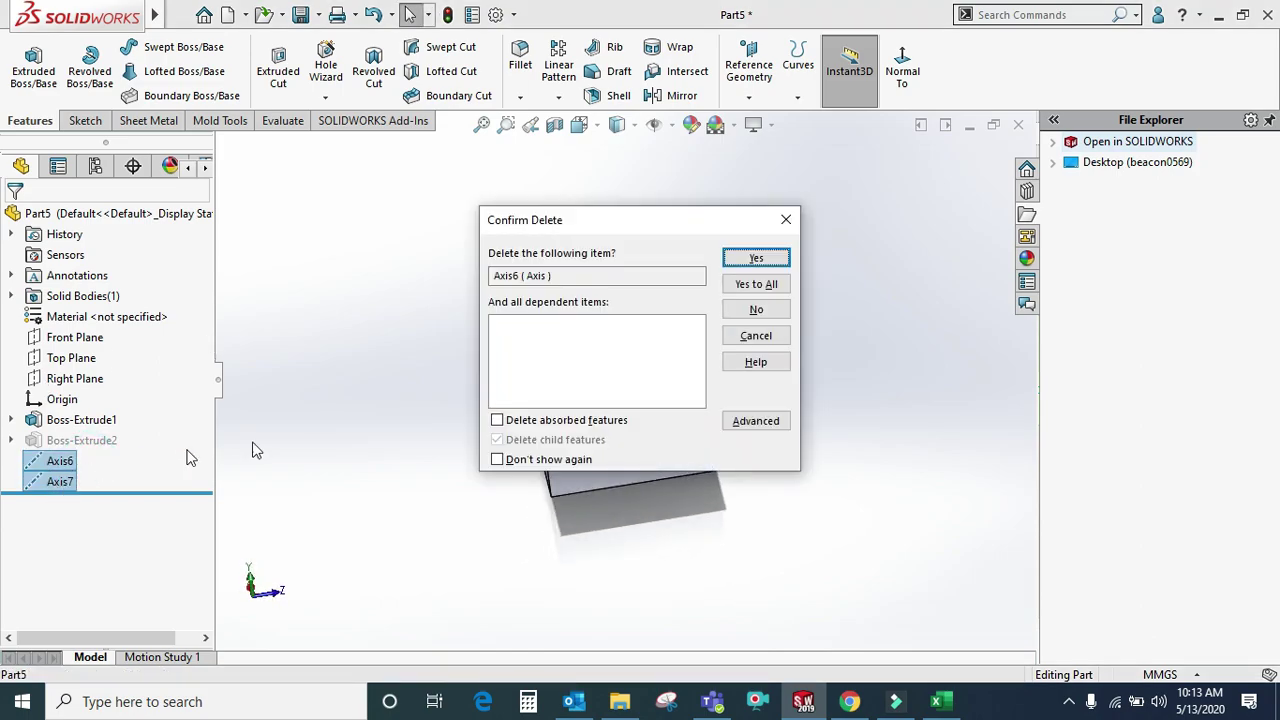
left_click(739, 288)
- Cancel the pending axis and unsuppress the Boss-Extrude2 cylinder boss
left_click(740, 92)
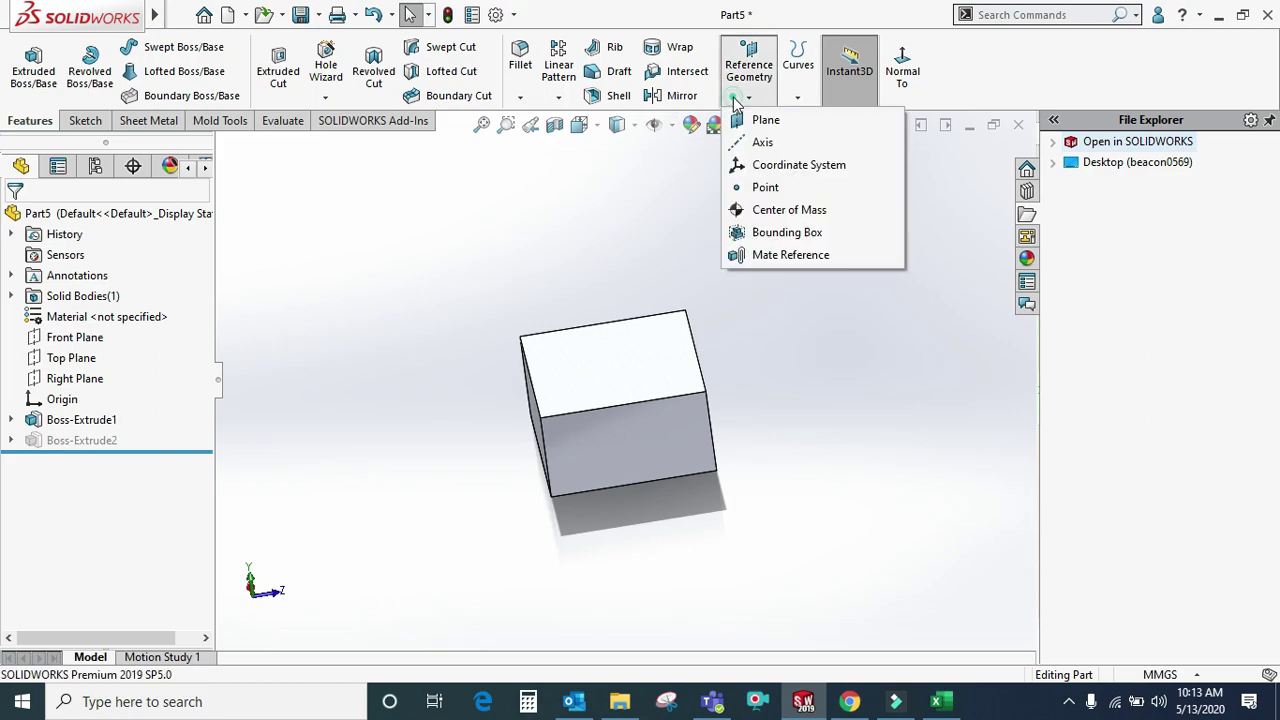
left_click(746, 146)
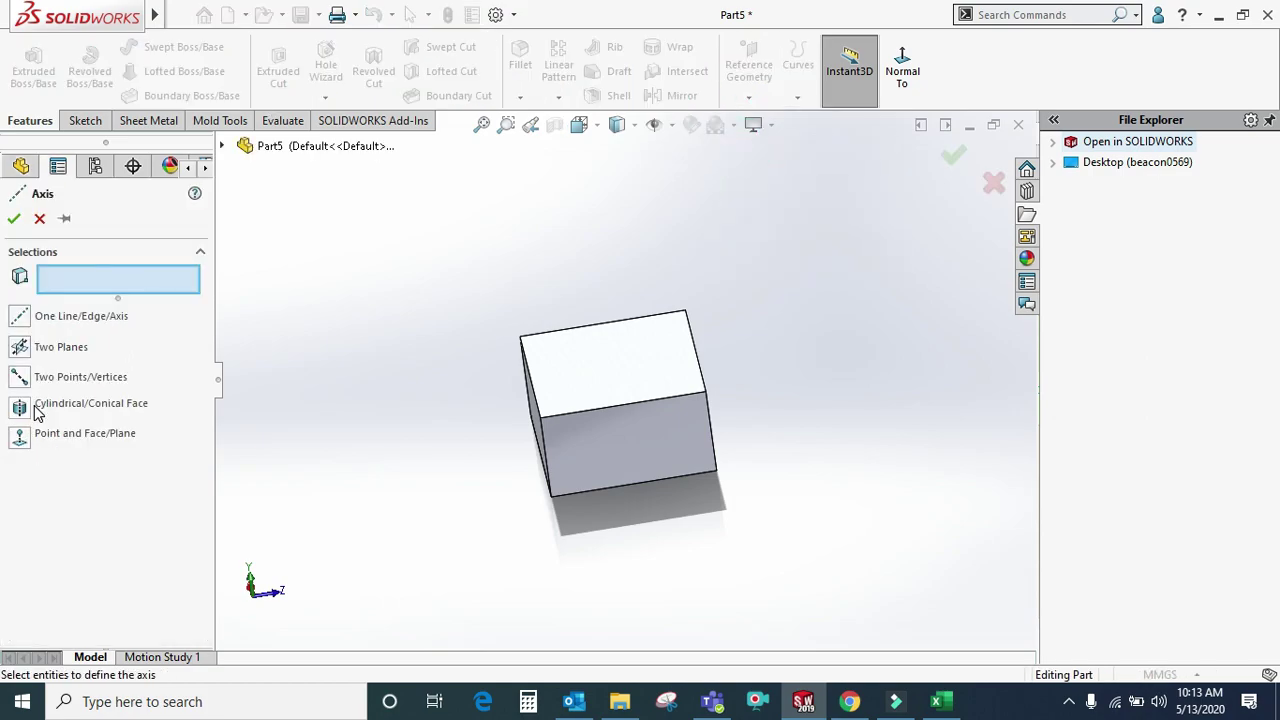
left_click(39, 218)
left_click(75, 440)
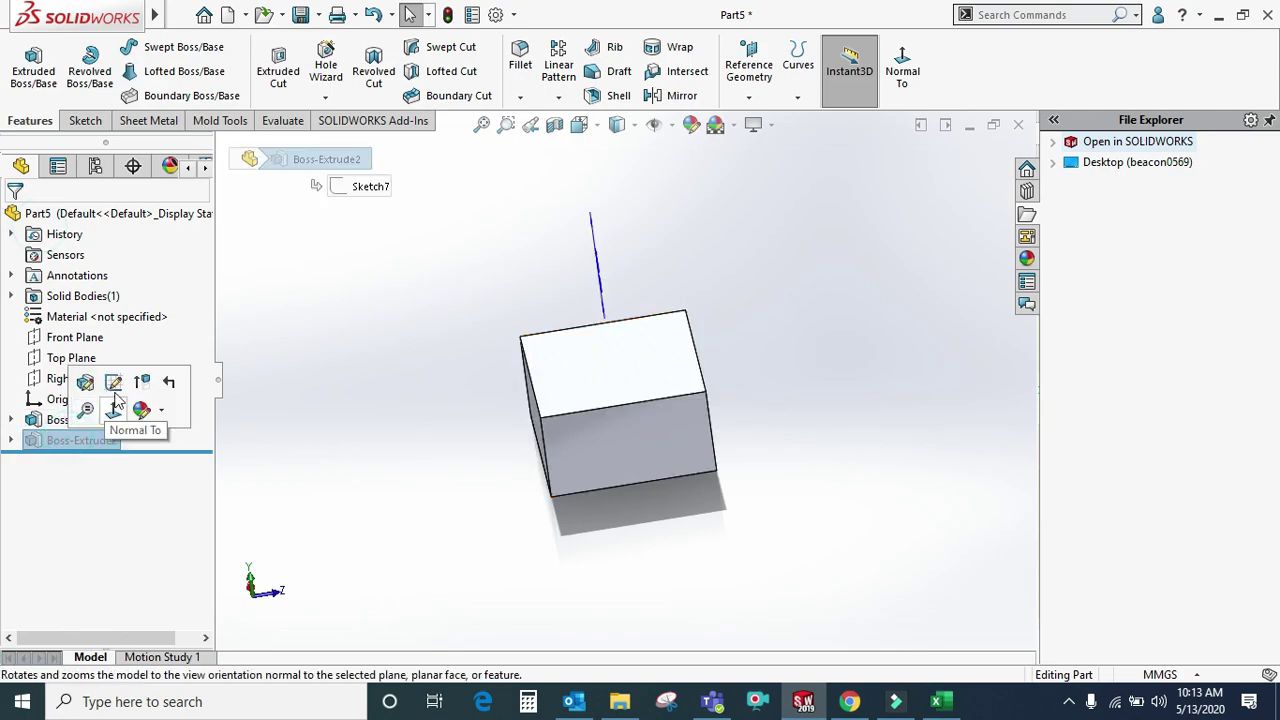
left_click(138, 376)
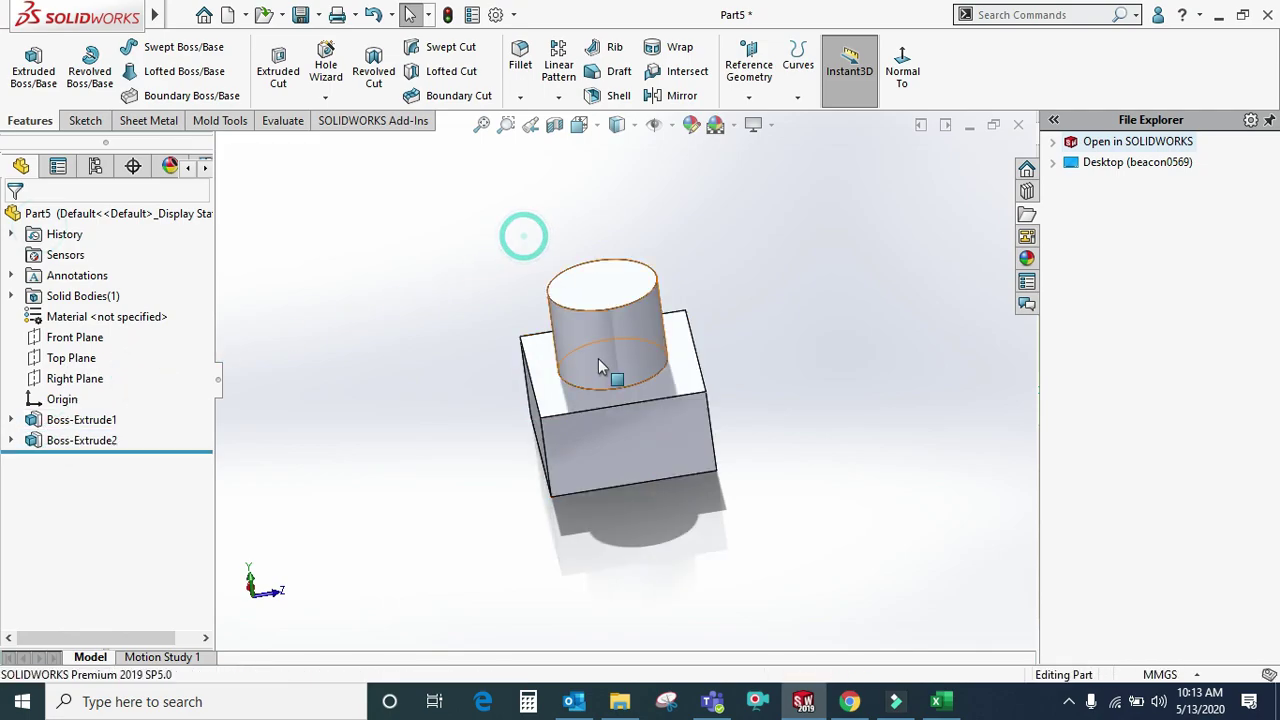
scroll(598, 358, "down", 3)
mouse_move(584, 341)
middle_mouse_down()
mouse_move(641, 333)
mouse_move(622, 338)
middle_mouse_up()
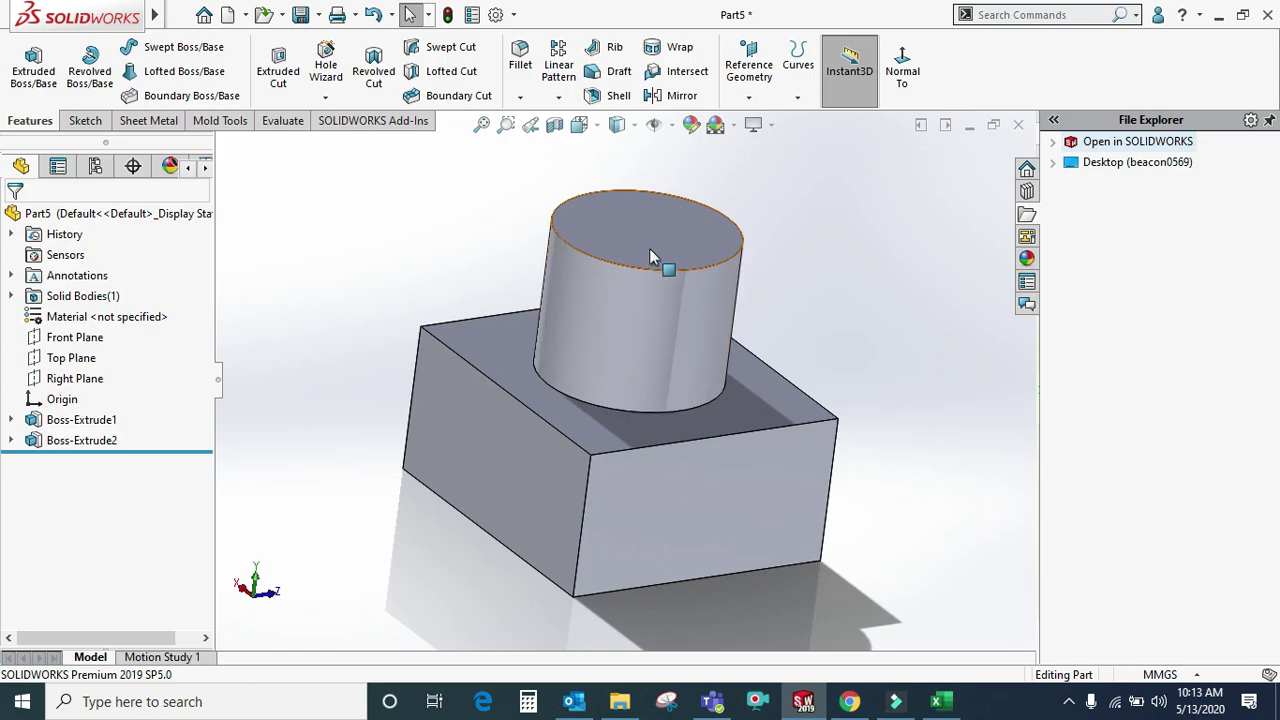
- Create Axis8 through the cylinder's centre from its curved face
left_click(749, 92)
left_click(760, 142)
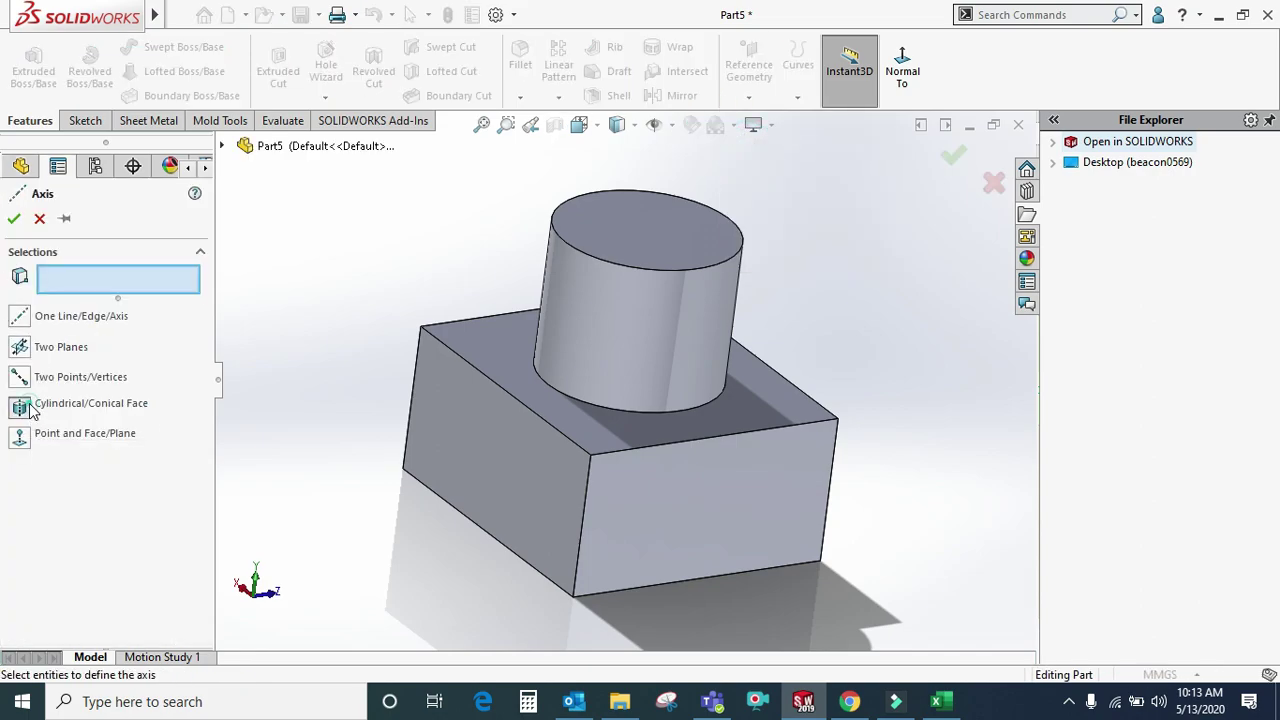
left_click(575, 318)
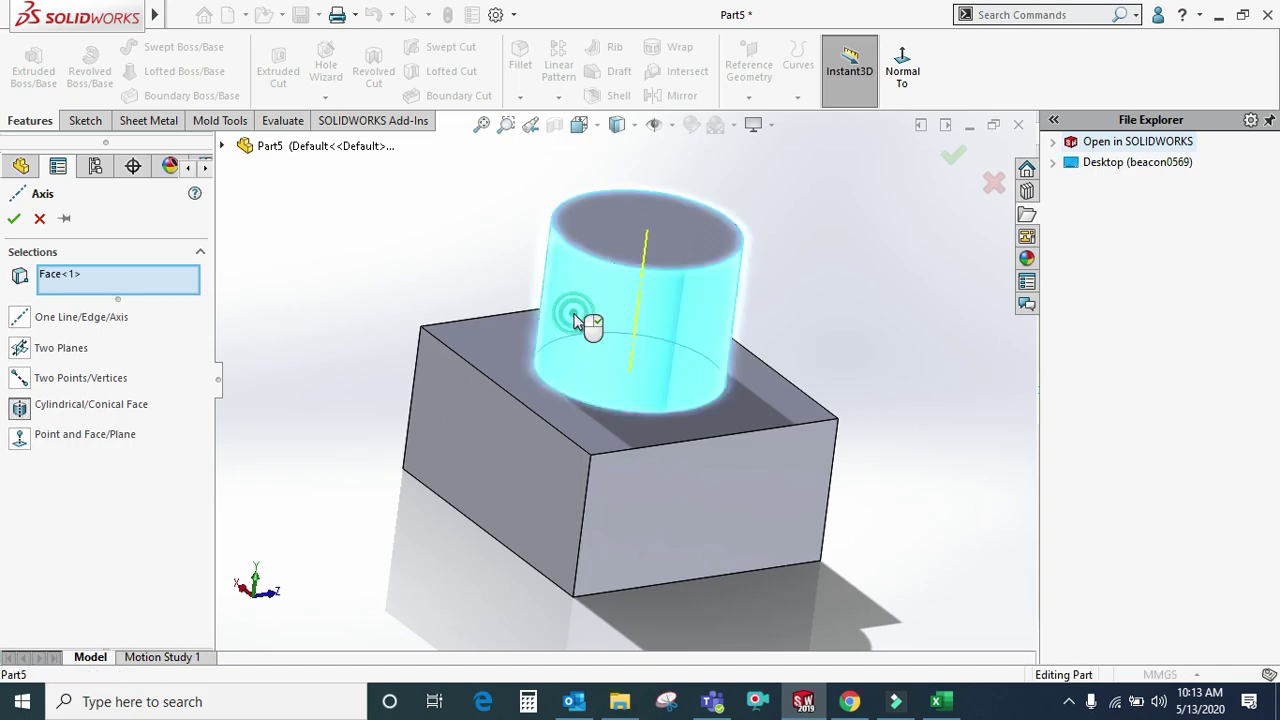
mouse_move(580, 326)
middle_mouse_down()
mouse_move(540, 337)
mouse_move(594, 343)
mouse_move(646, 323)
middle_mouse_up()
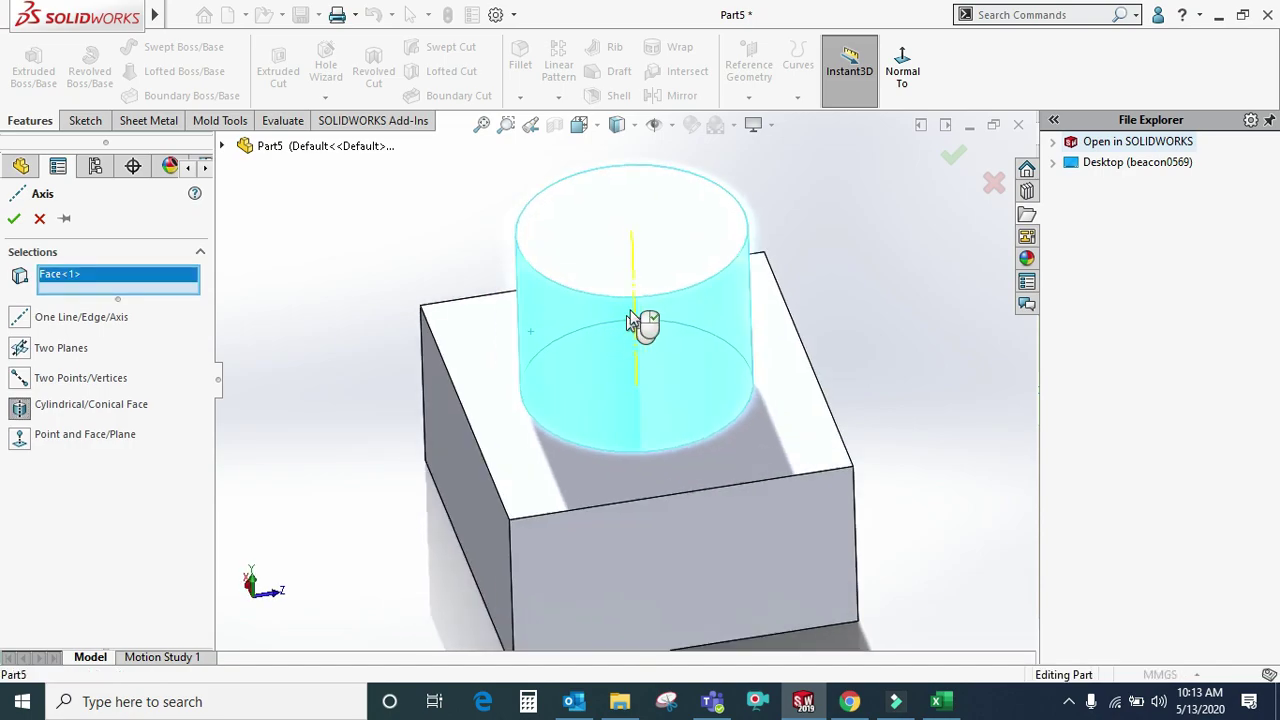
left_click(14, 220)
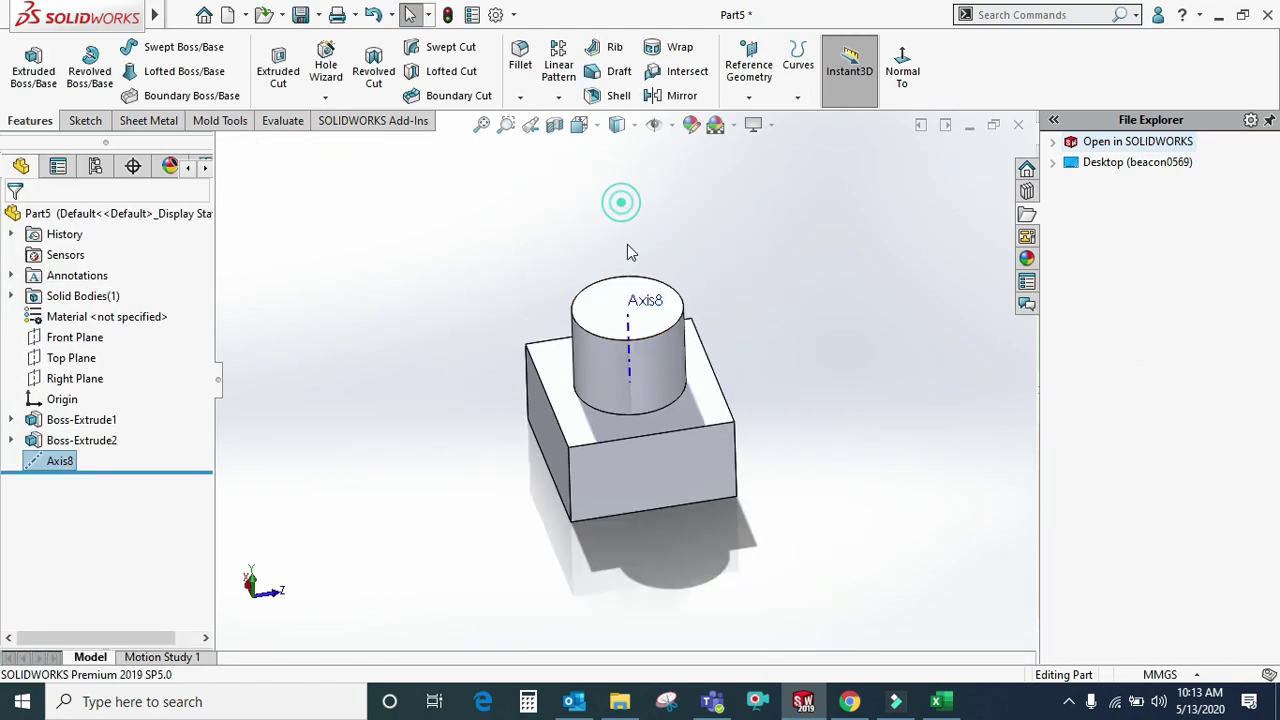
mouse_move(574, 358)
middle_mouse_down()
mouse_move(619, 303)
mouse_move(631, 389)
mouse_move(574, 449)
mouse_move(617, 397)
mouse_move(617, 483)
mouse_move(628, 478)
middle_mouse_up()
- Switch to the standard isometric view and bring up Axis8's context menu
scroll(708, 490, "up", 2)
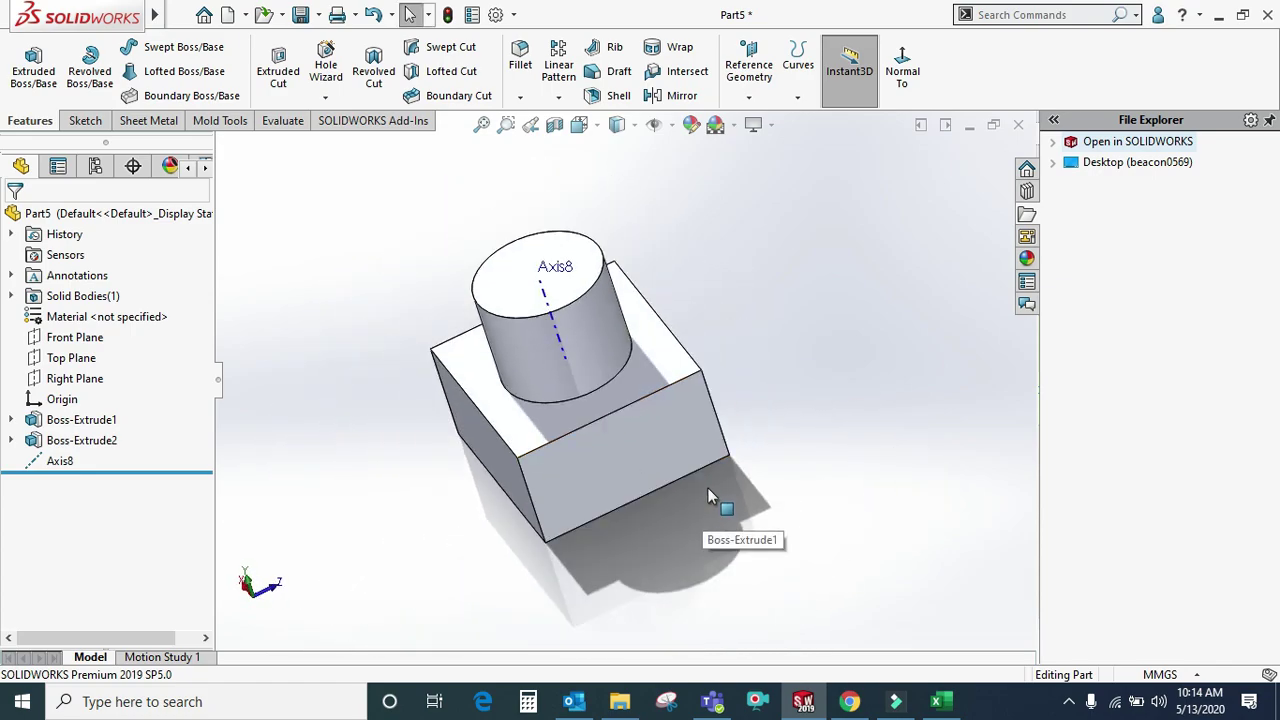
key("ctrl+7")
left_click(748, 97)
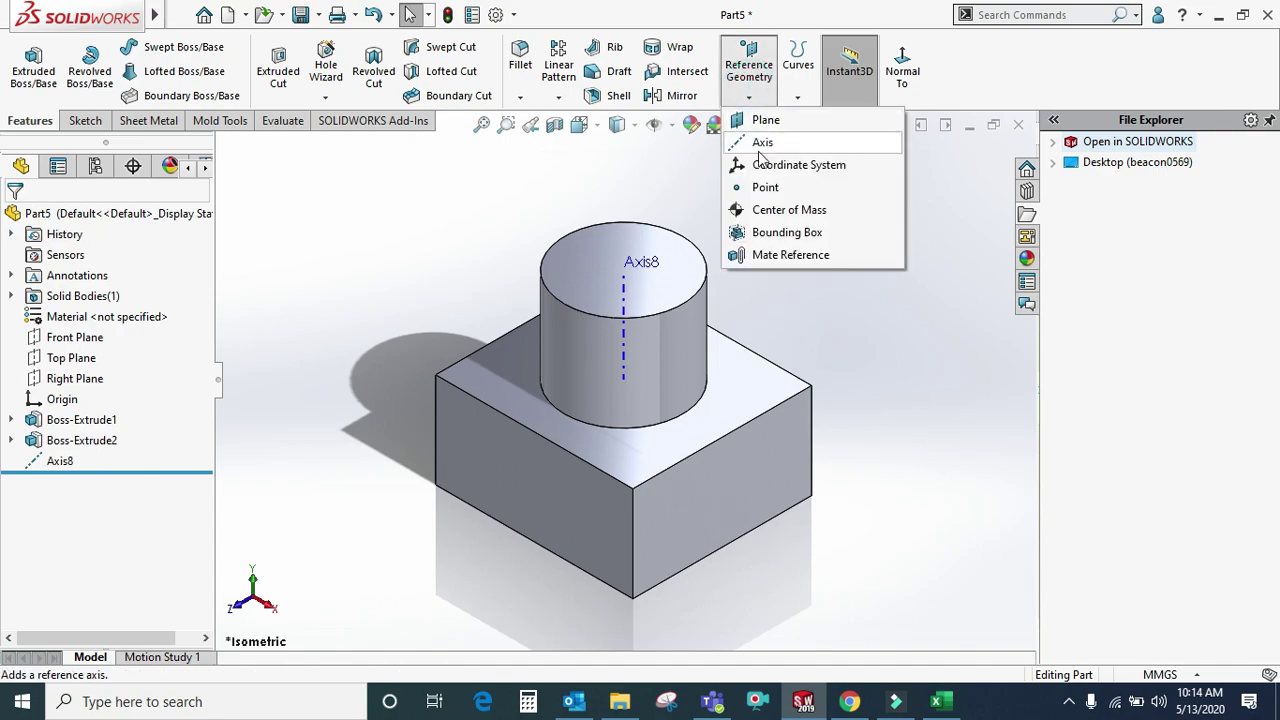
right_click(66, 464)
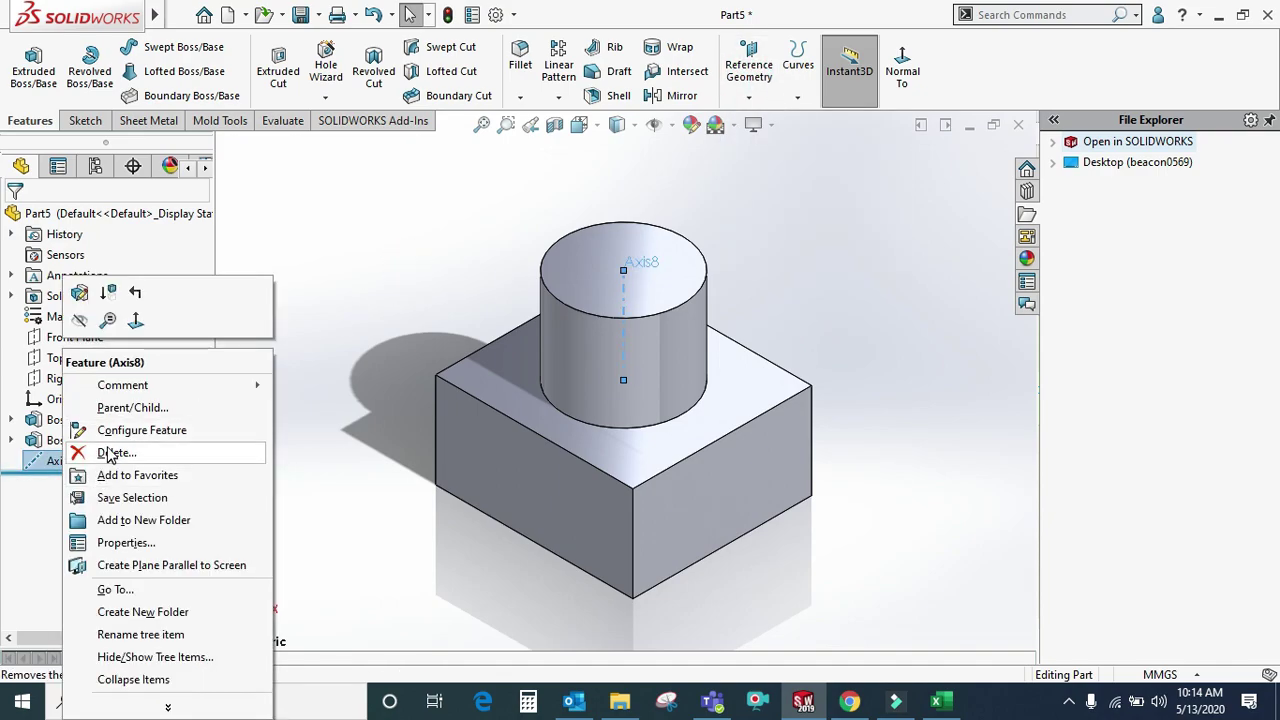
- Delete Axis8 and create Axis9 through a block corner vertex, normal to Front Plane
left_click(112, 453)
left_click(755, 258)
left_click(748, 97)
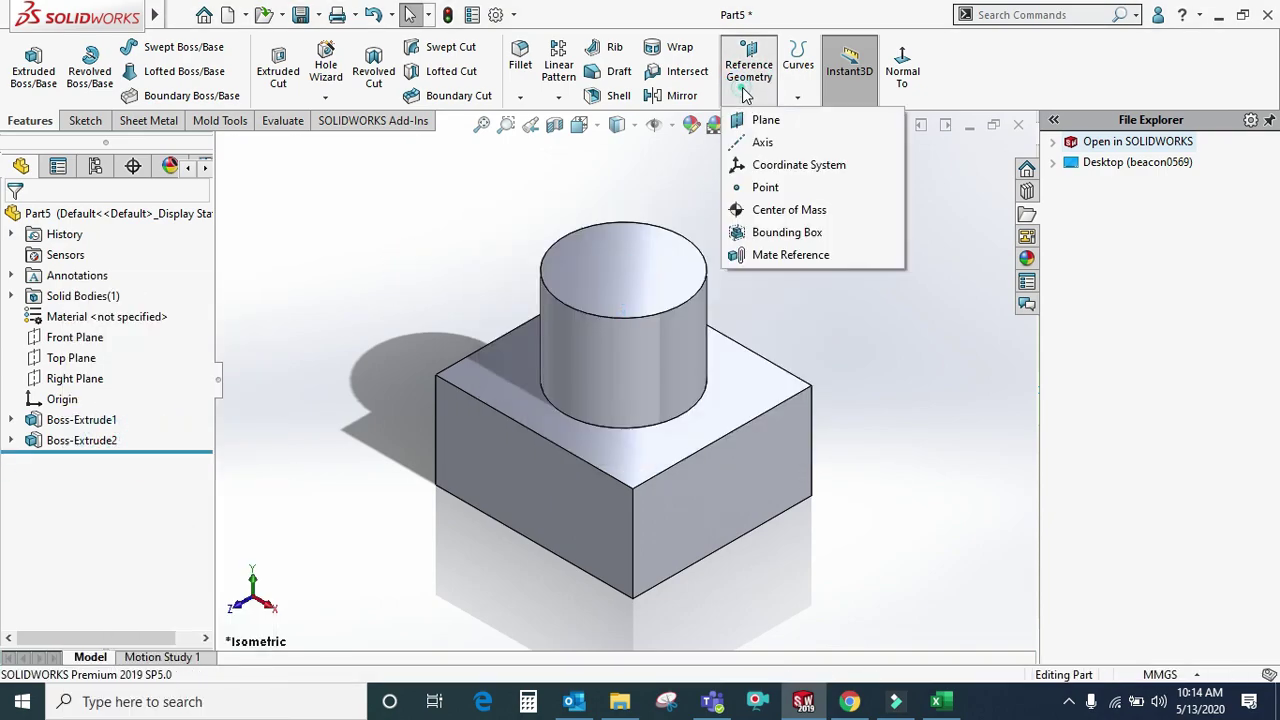
left_click(762, 143)
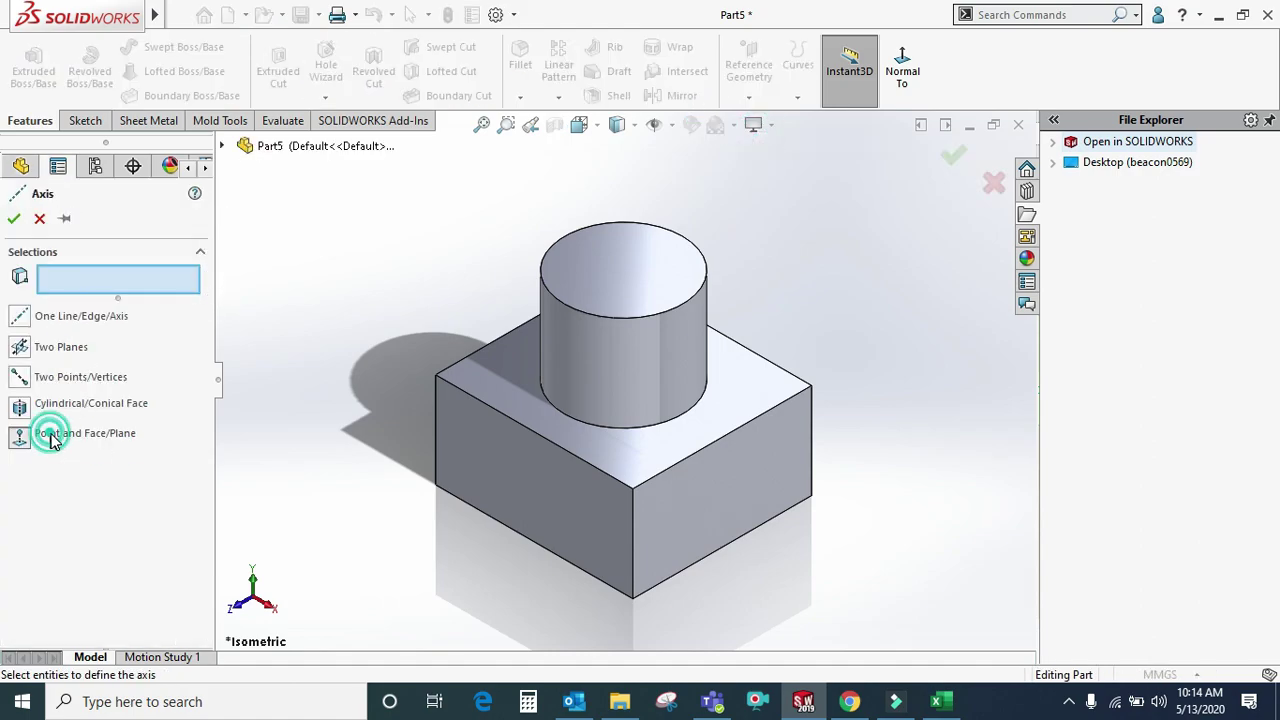
left_click(632, 490)
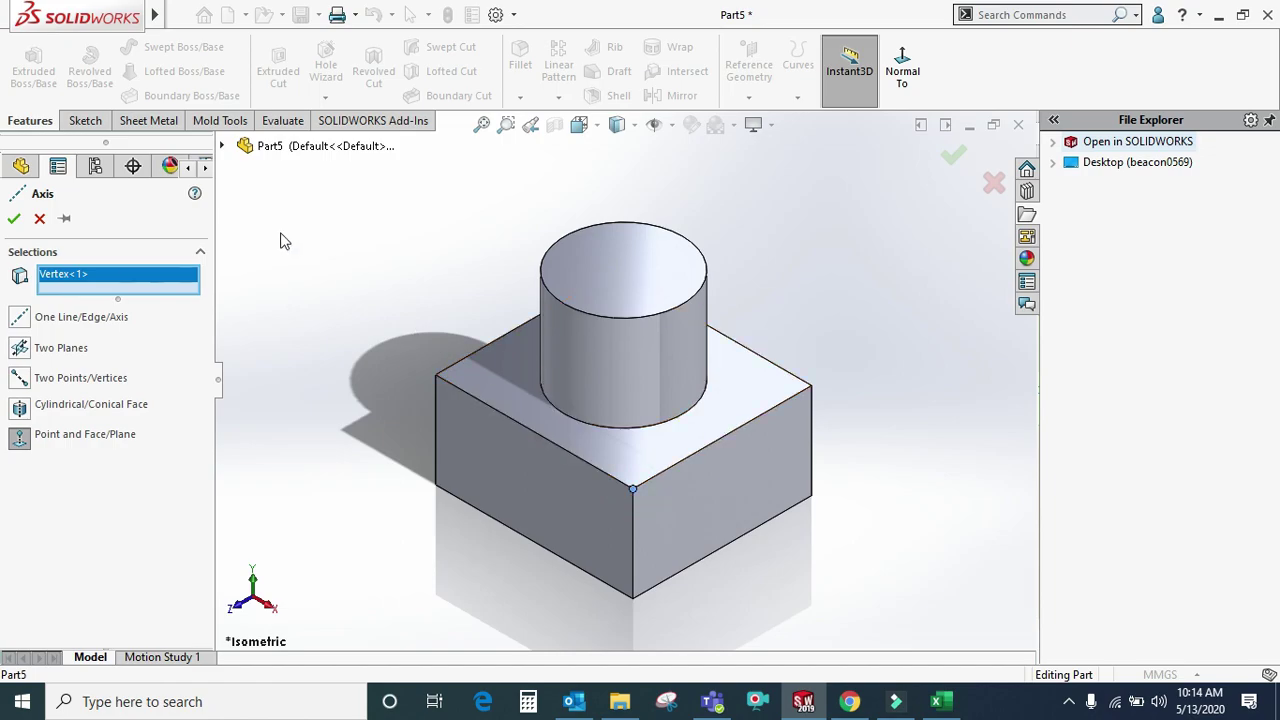
left_click(270, 146)
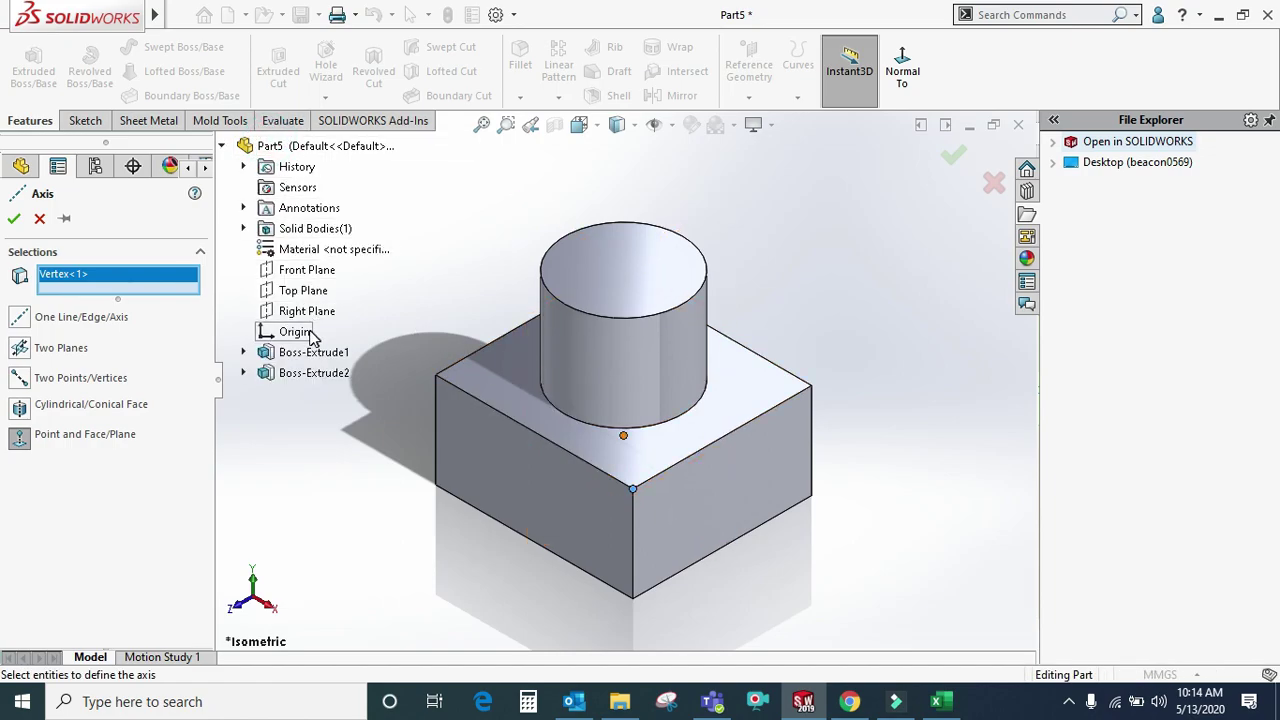
left_click(300, 276)
mouse_move(620, 363)
middle_mouse_down()
mouse_move(585, 414)
mouse_move(629, 520)
middle_mouse_up()
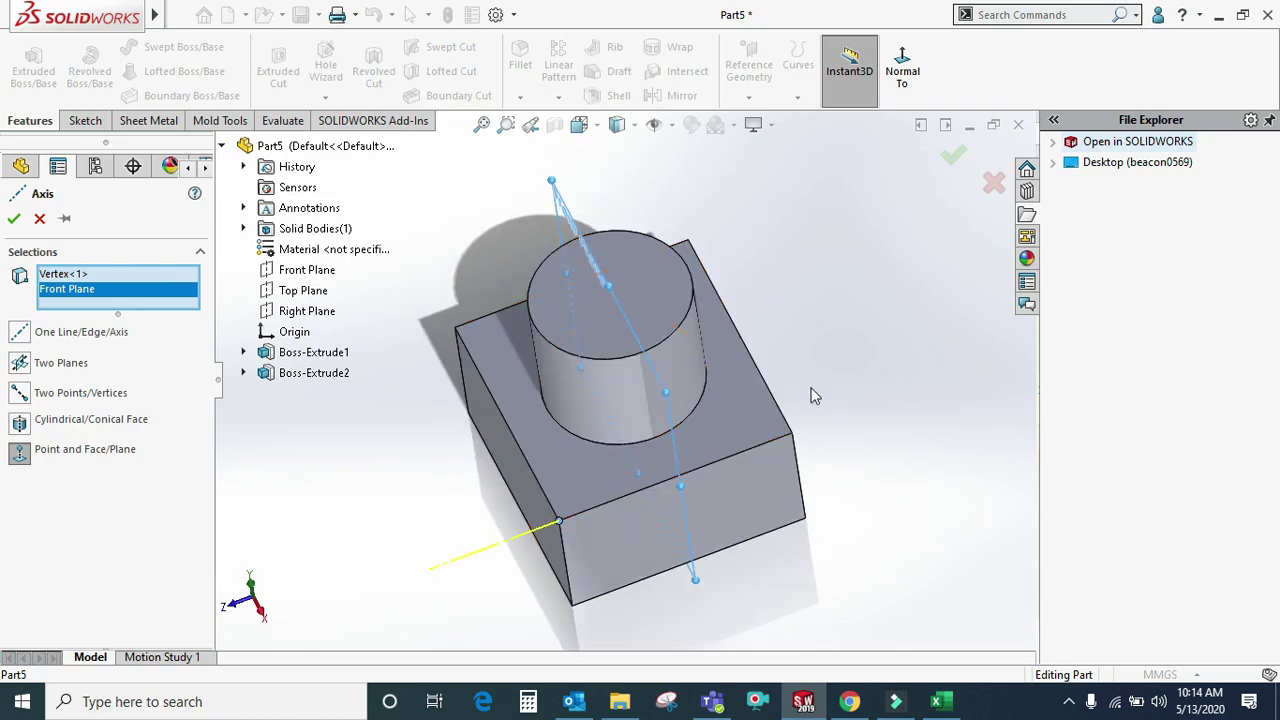
left_click(15, 219)
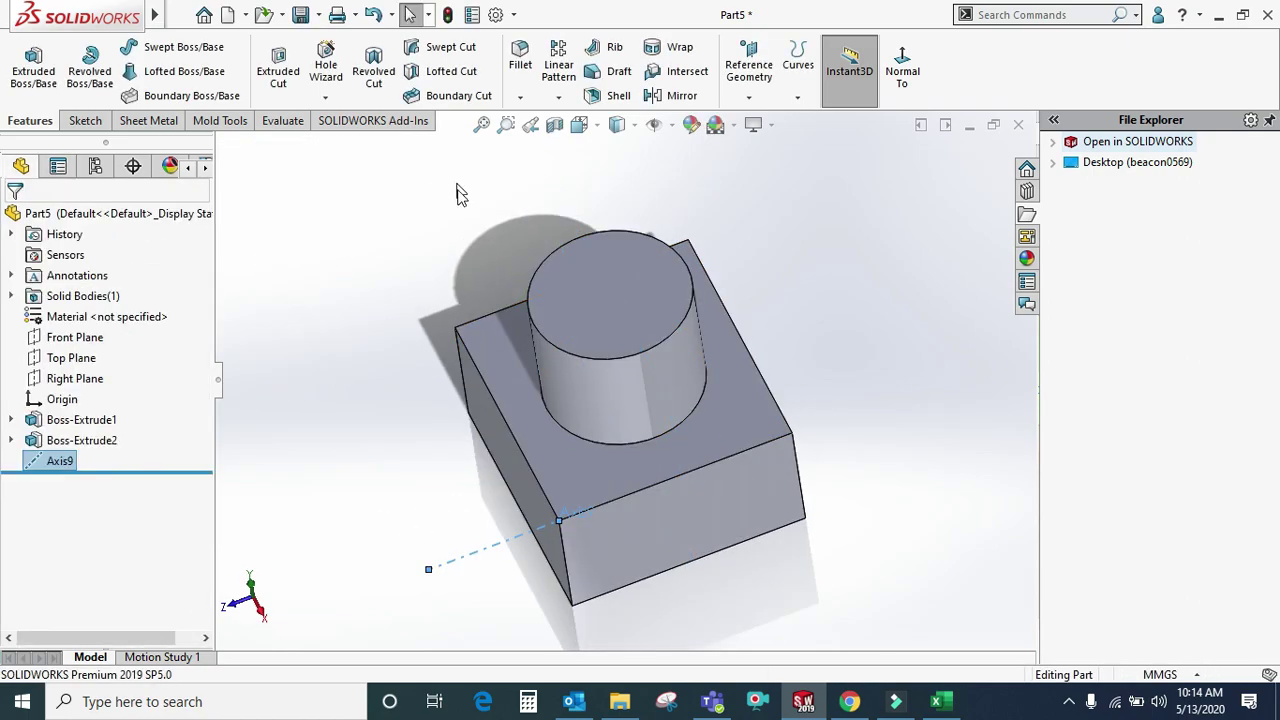
- Create Axis10 through the same corner, normal to Top Plane, then select both new axes
left_click(748, 78)
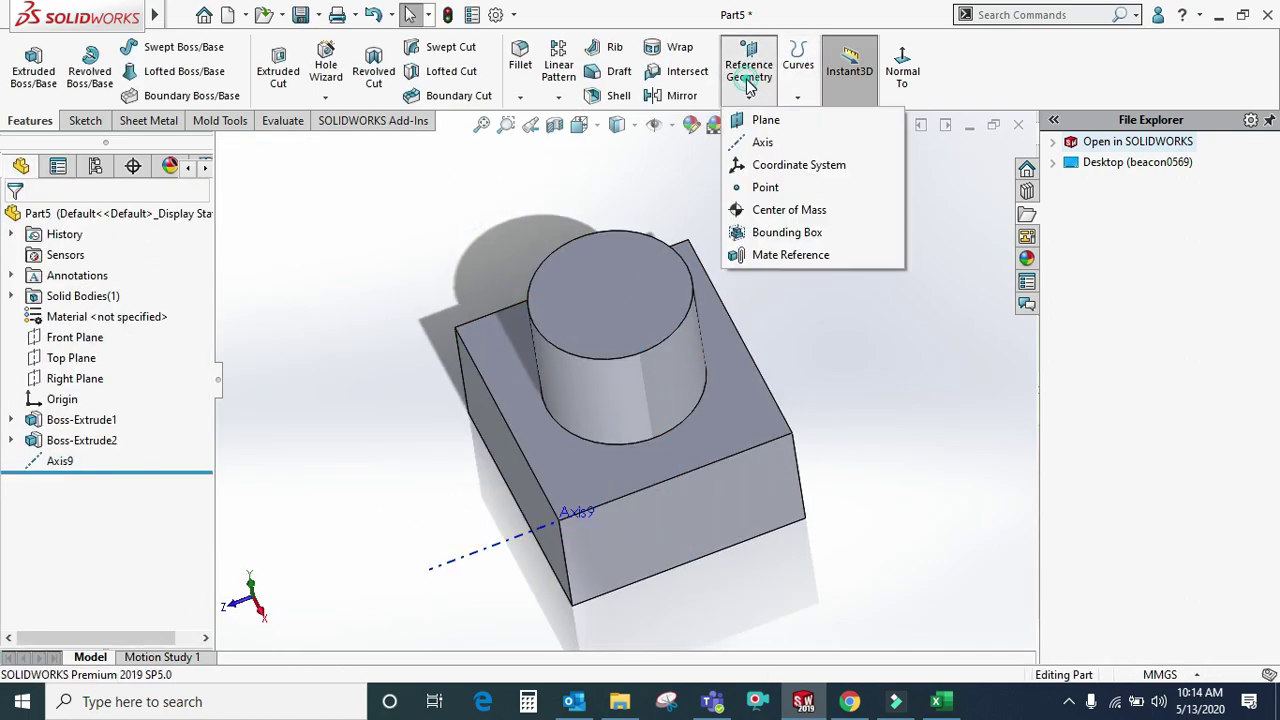
left_click(762, 143)
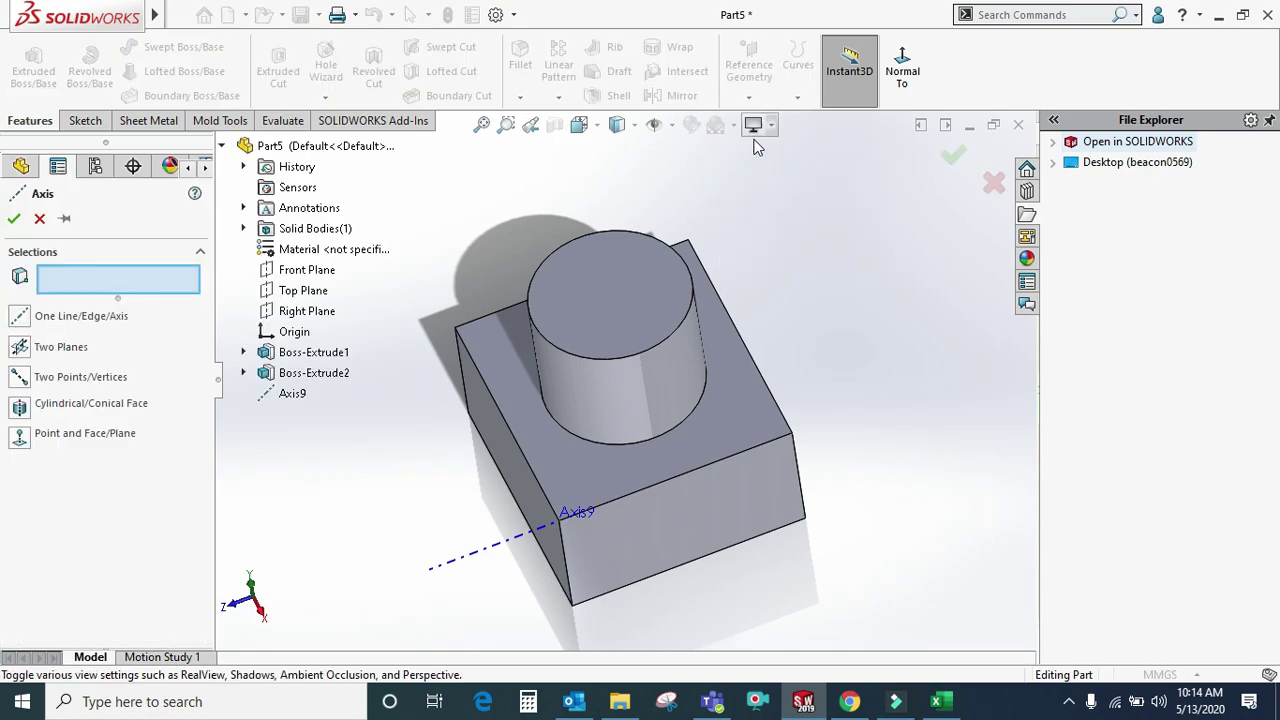
left_click(558, 518)
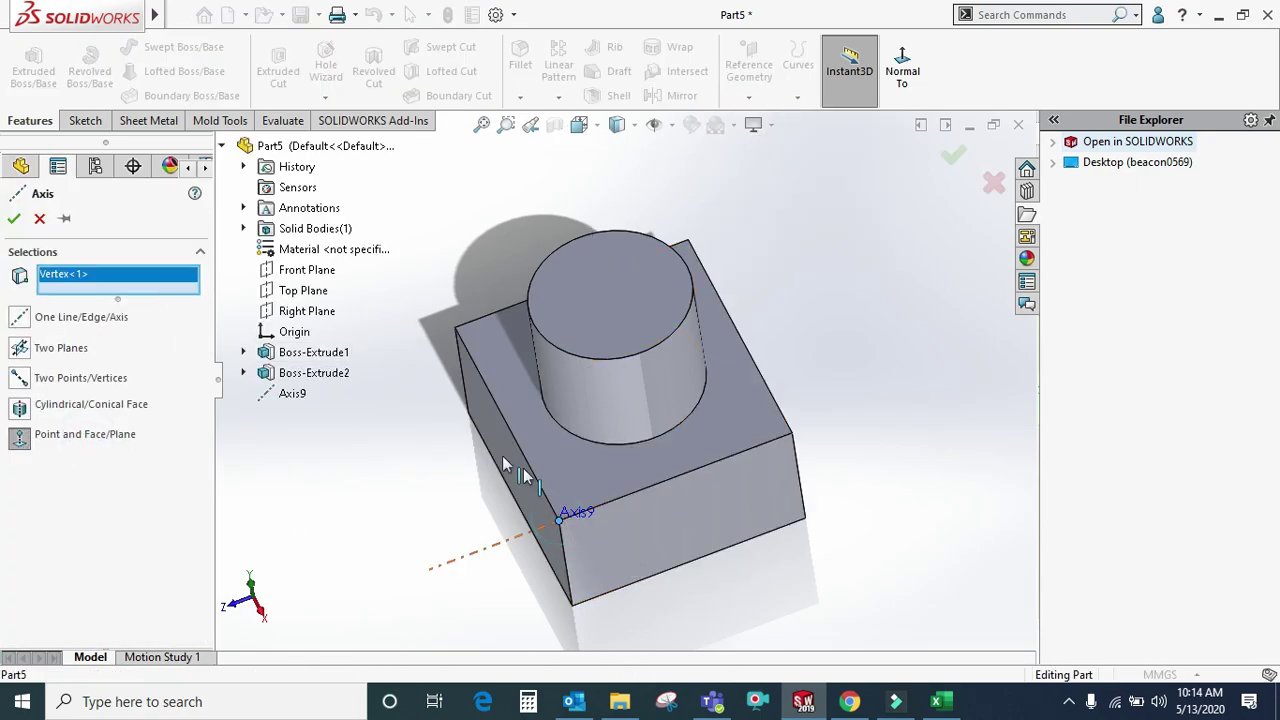
left_click(301, 290)
middle_click_drag(666, 530, 713, 430)
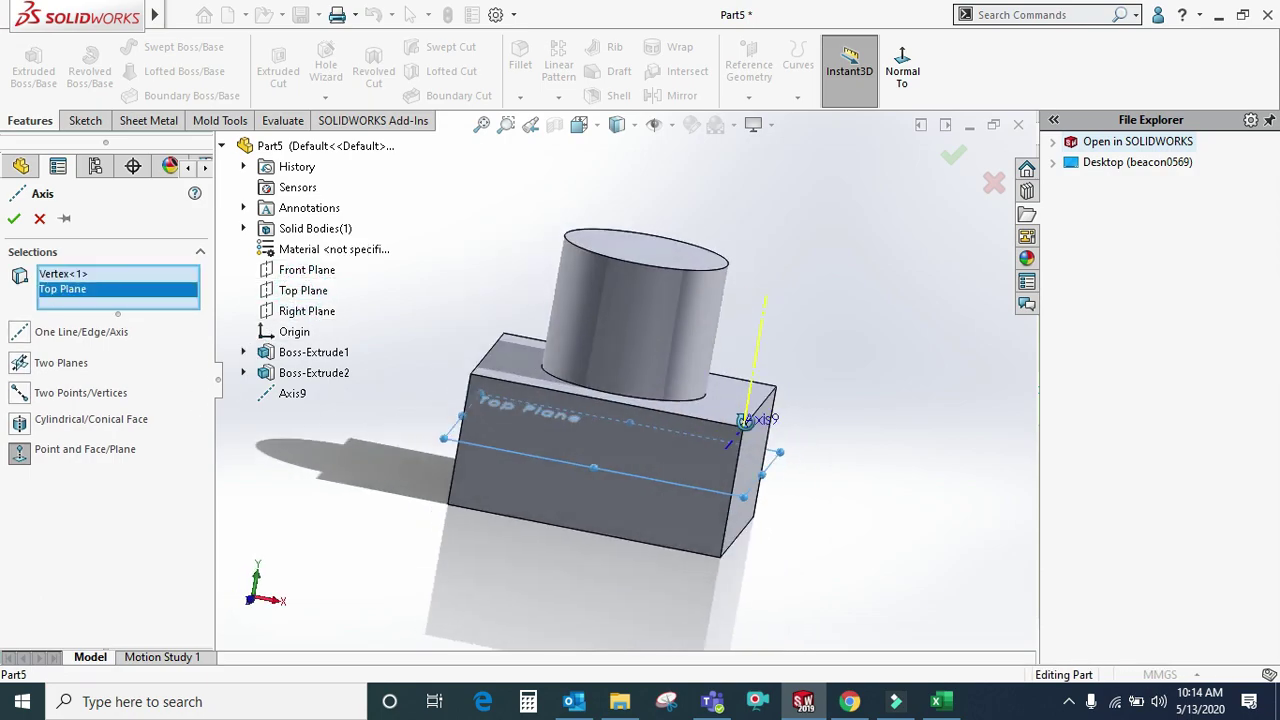
left_click(16, 219)
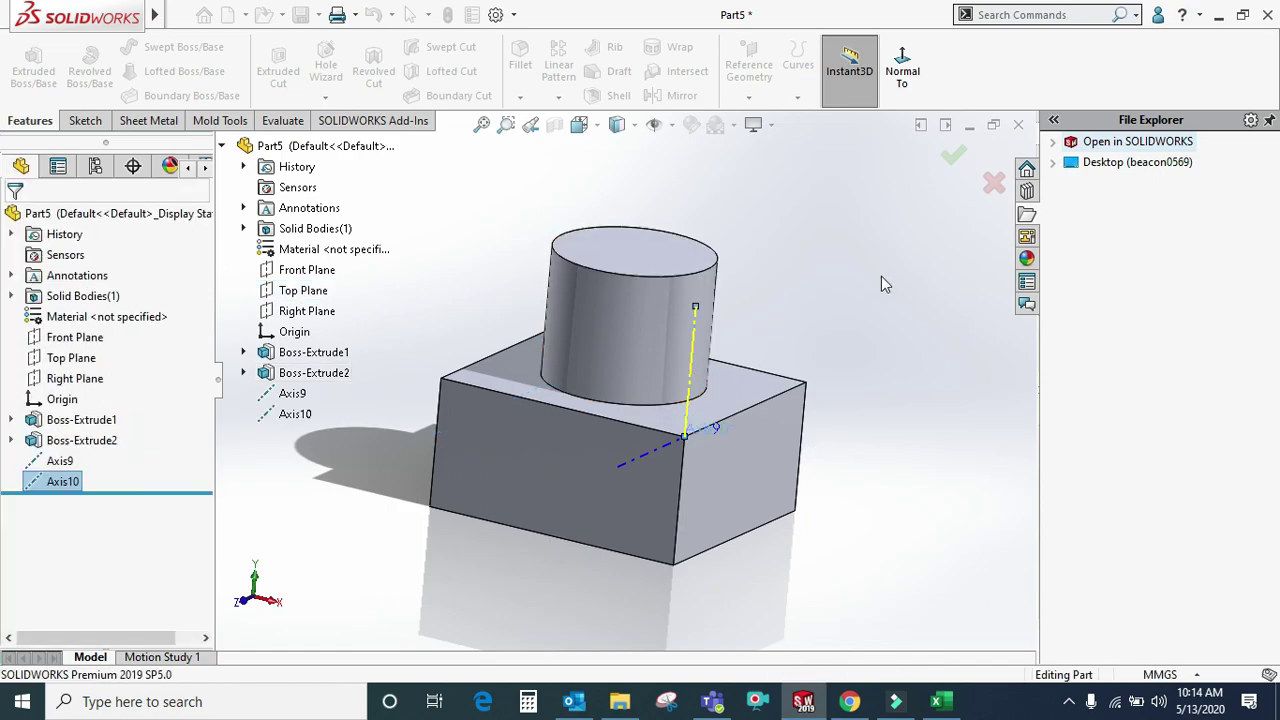
mouse_move(823, 314)
middle_mouse_down()
mouse_move(783, 279)
mouse_move(314, 371)
middle_mouse_up()
left_click_drag(68, 490, 64, 492)
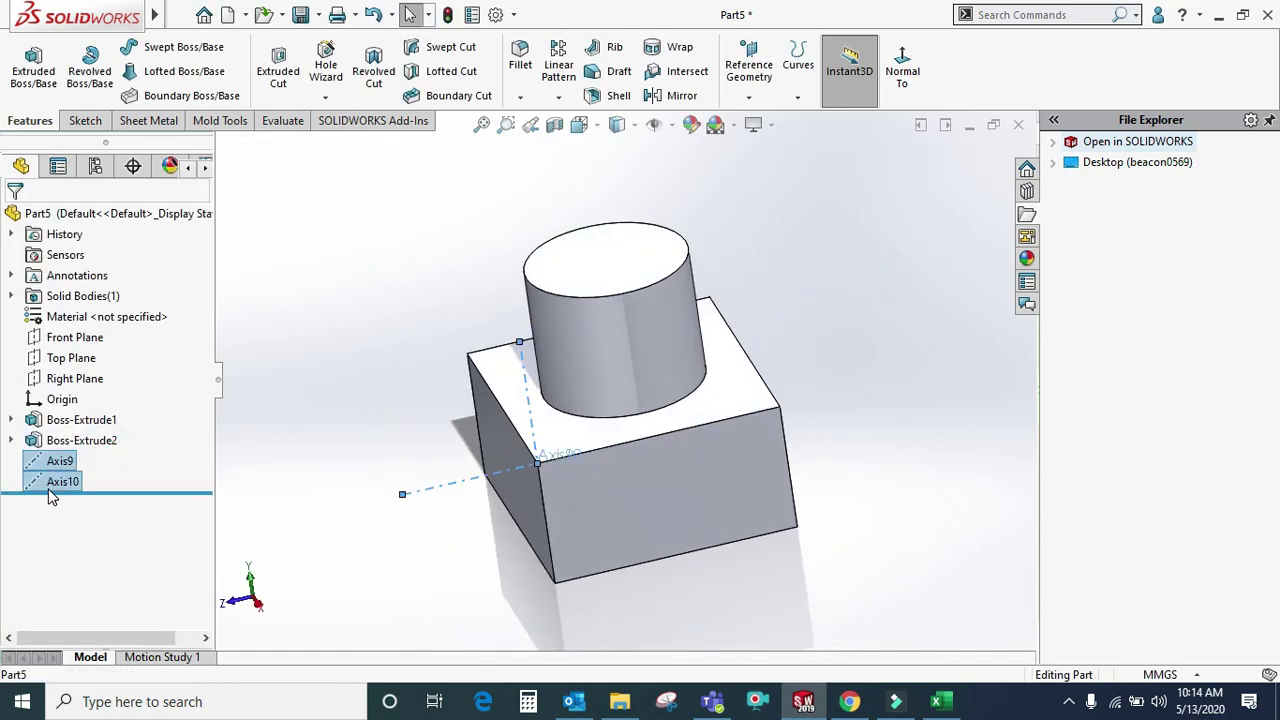
- Delete the selected Axis9 and Axis10
key("Delete")
left_click(757, 285)
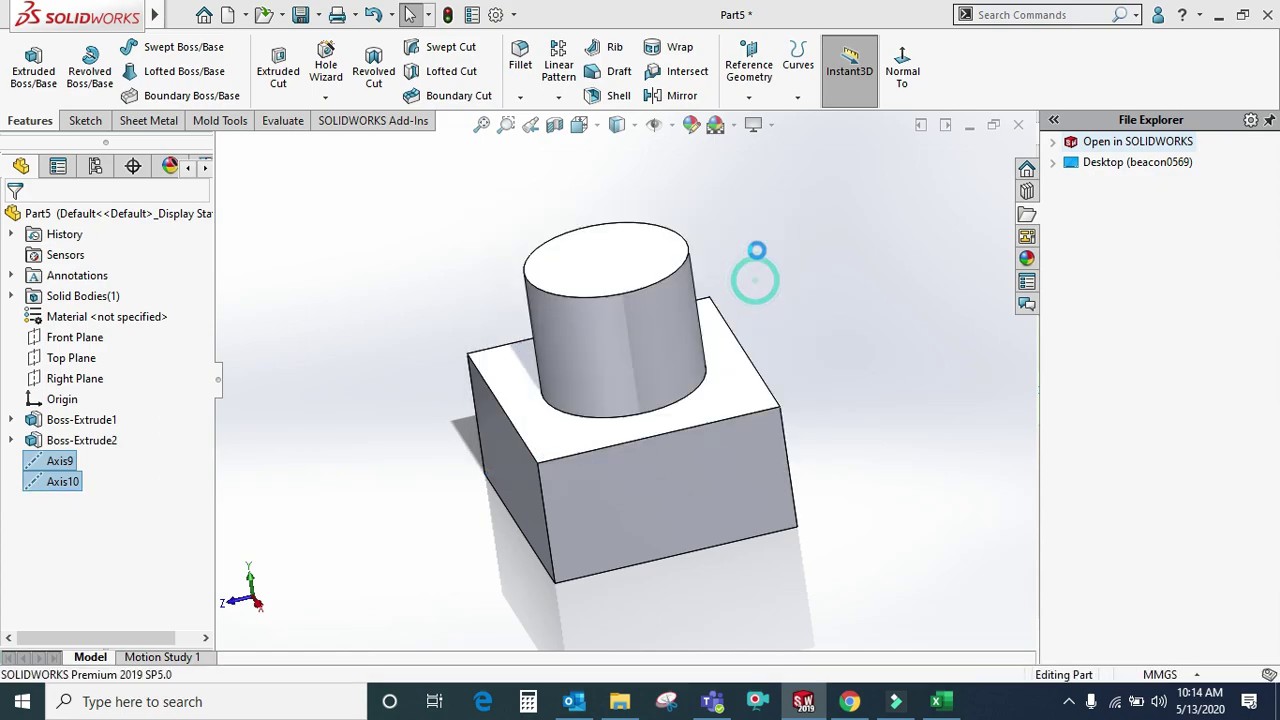
scroll(757, 210, "up", 2)
left_click(748, 97)
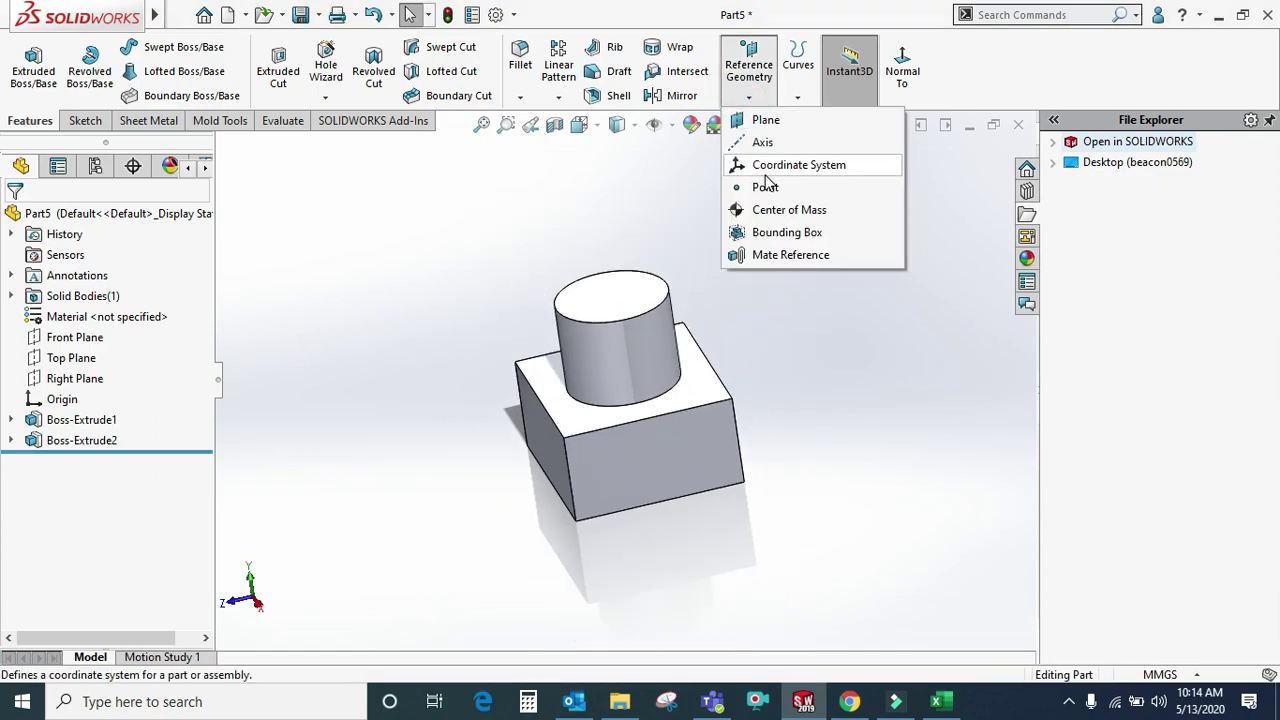
left_click(830, 376)
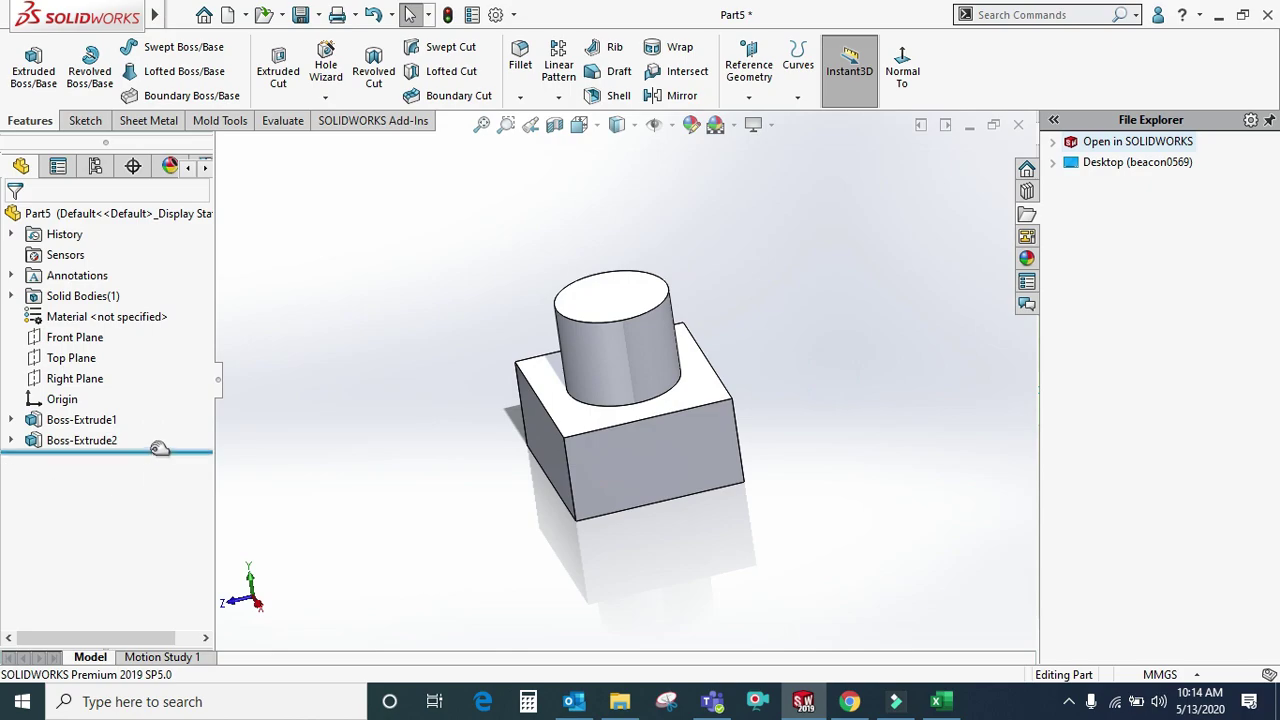
- Delete the Boss-Extrude2 cylinder boss and its leftover Sketch7
left_click(137, 440)
right_click(88, 442)
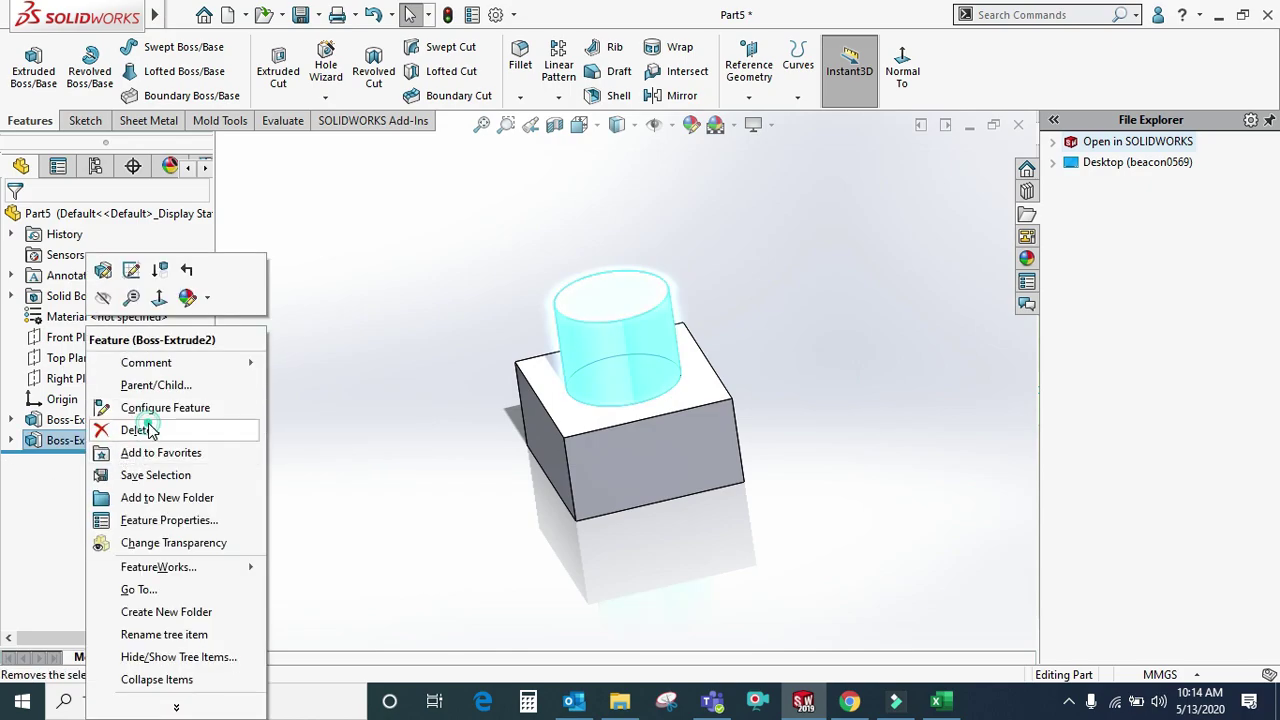
left_click(147, 430)
left_click(755, 259)
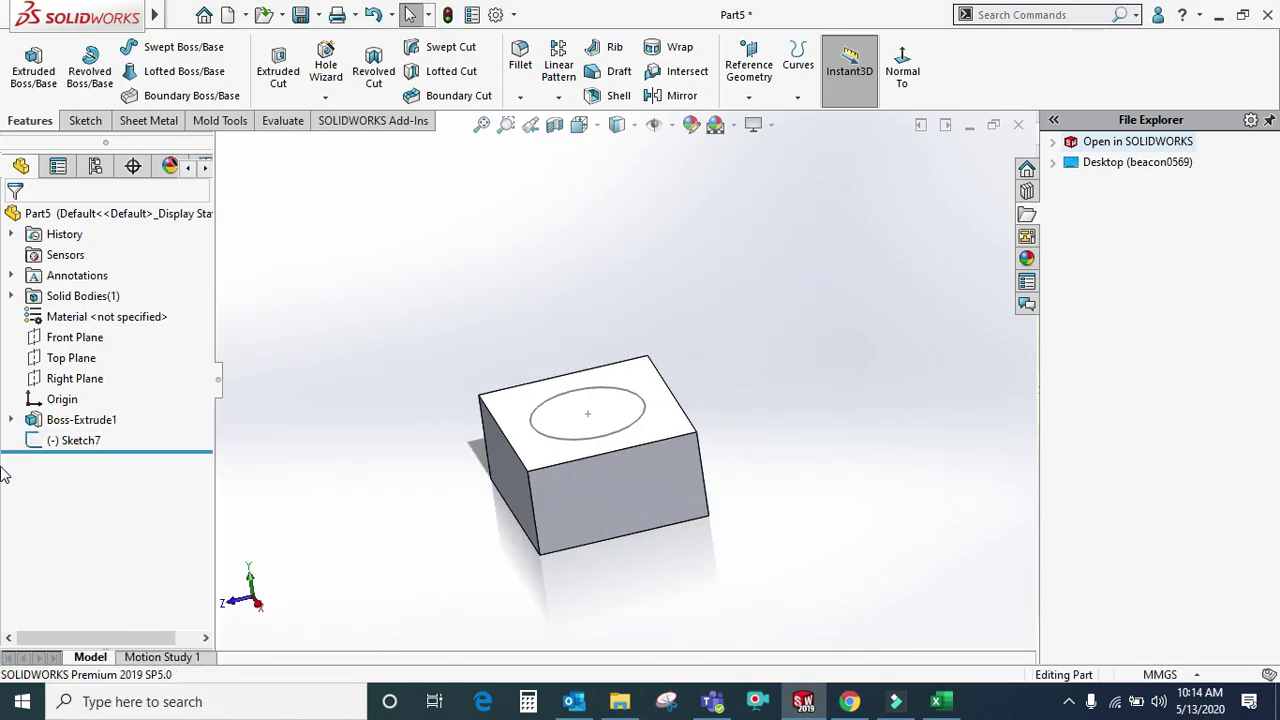
right_click(86, 442)
left_click(149, 451)
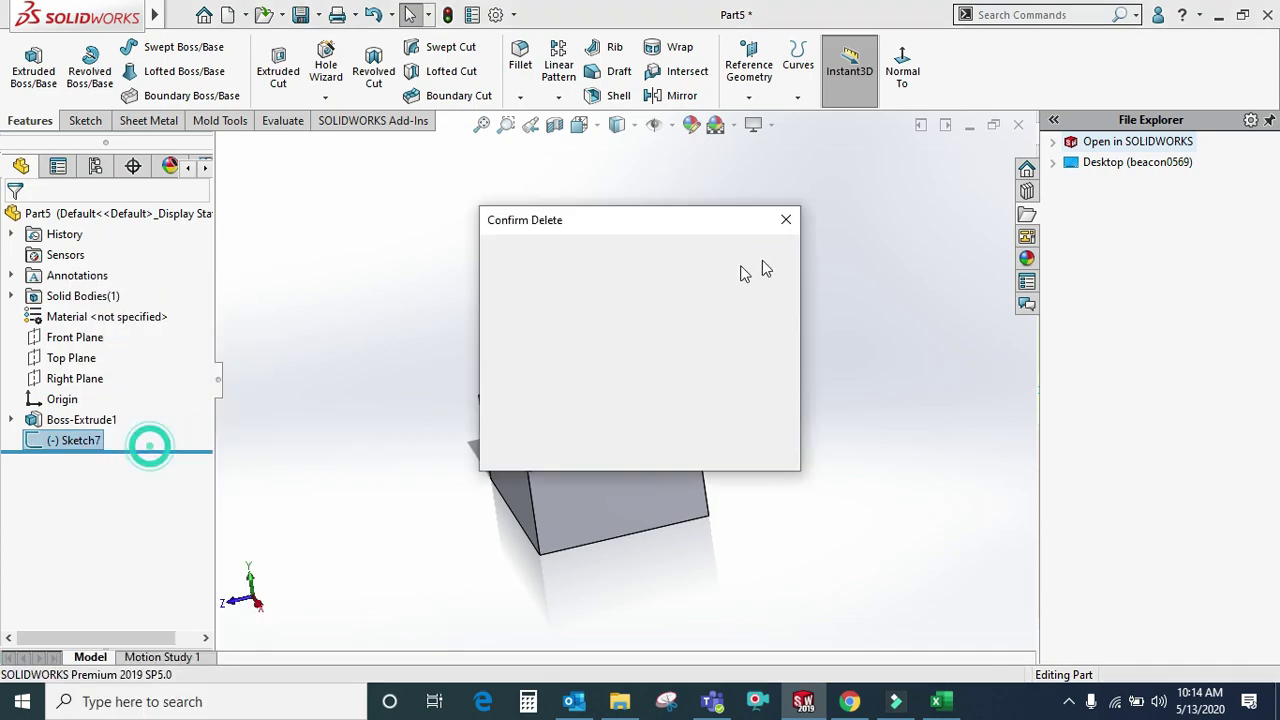
left_click(756, 258)
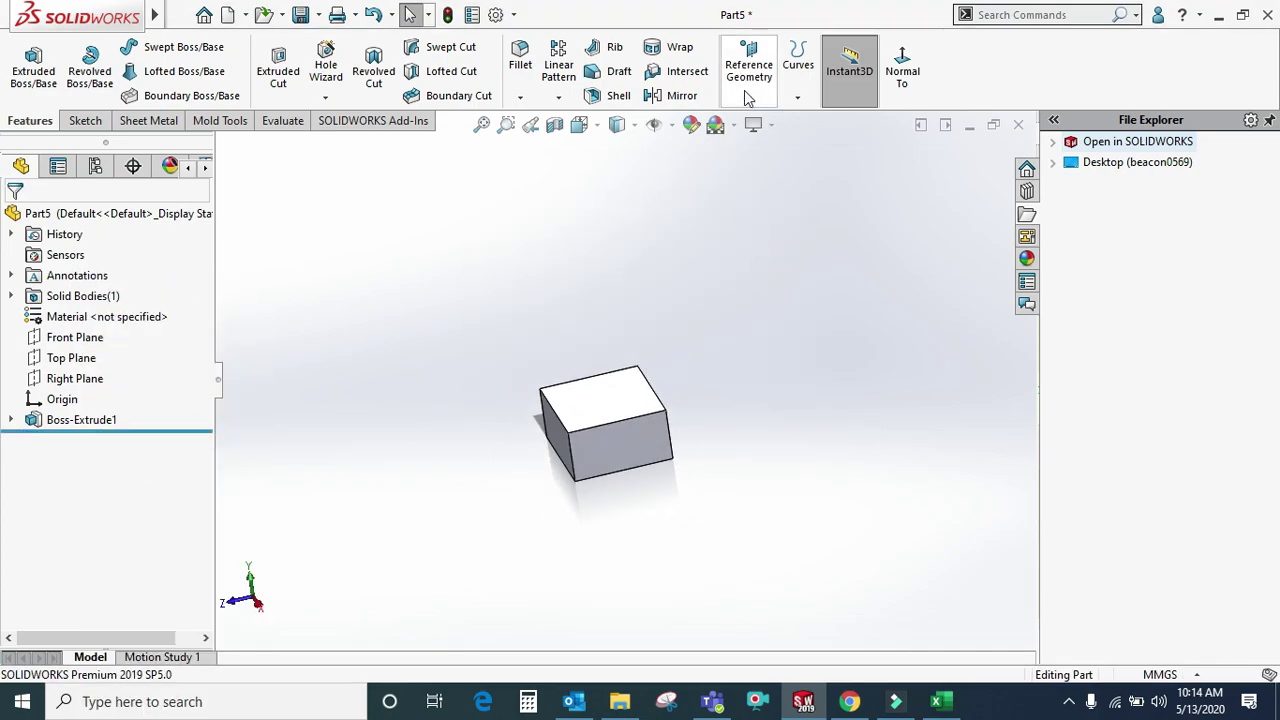
left_click(278, 120)
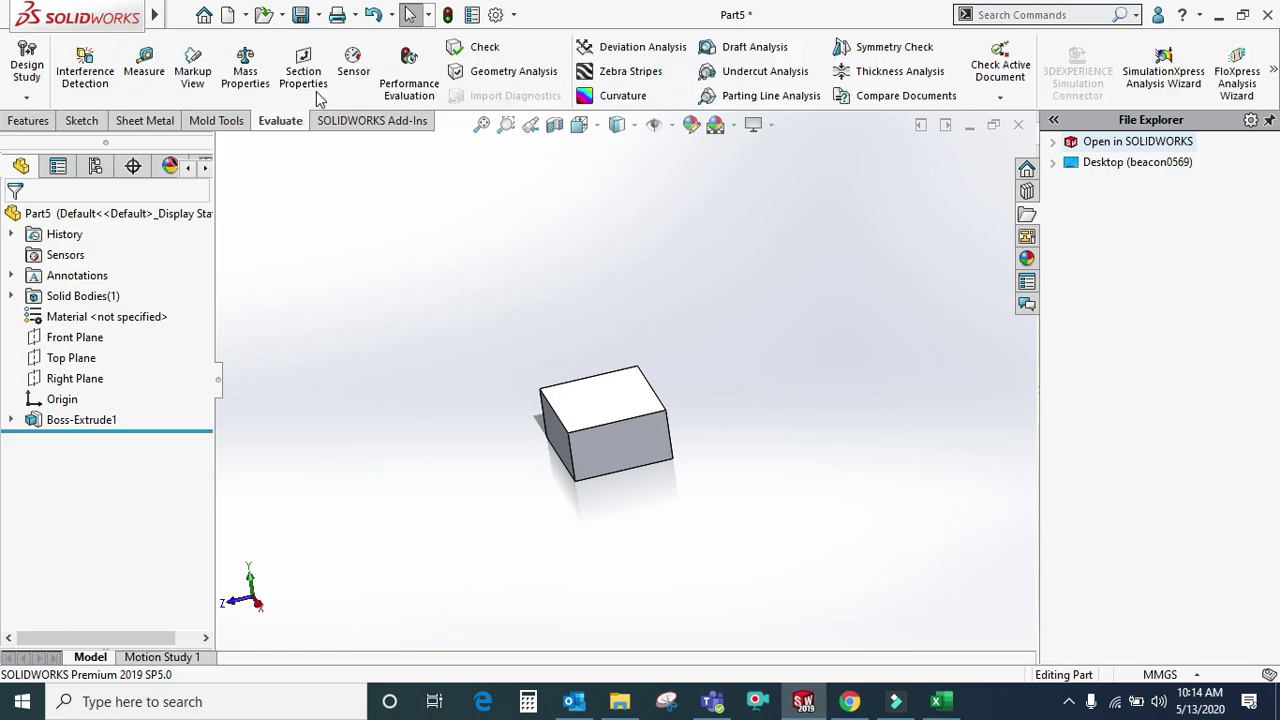
left_click(240, 92)
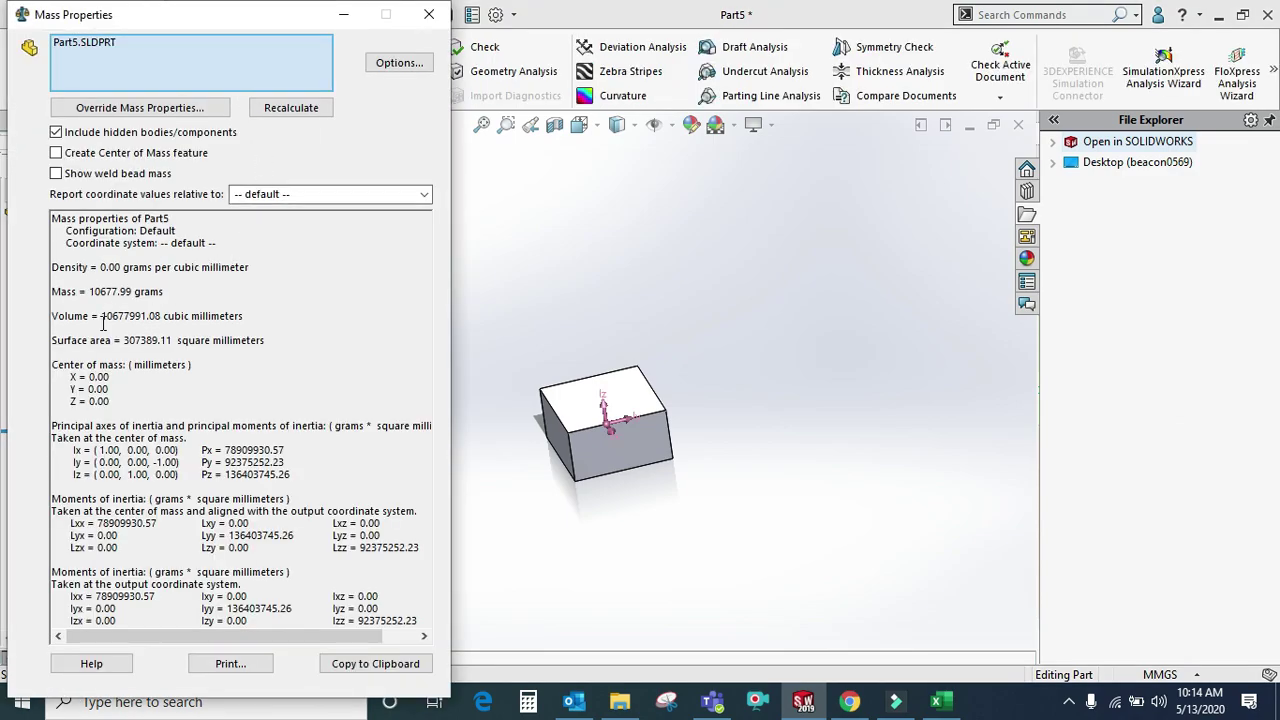
mouse_move(55, 366)
left_mouse_down()
mouse_move(136, 410)
mouse_move(54, 366)
left_mouse_up()
left_click(128, 408)
left_click(105, 400)
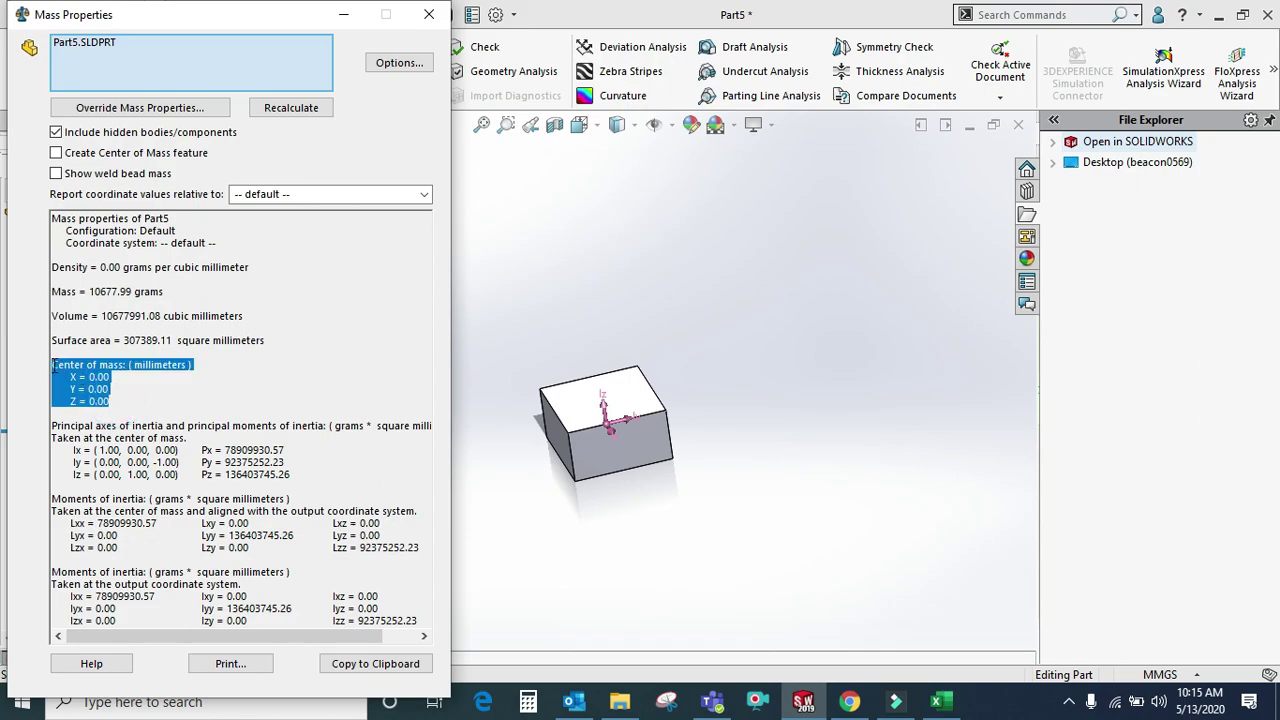
left_click(425, 13)
middle_click_drag(727, 302, 690, 330)
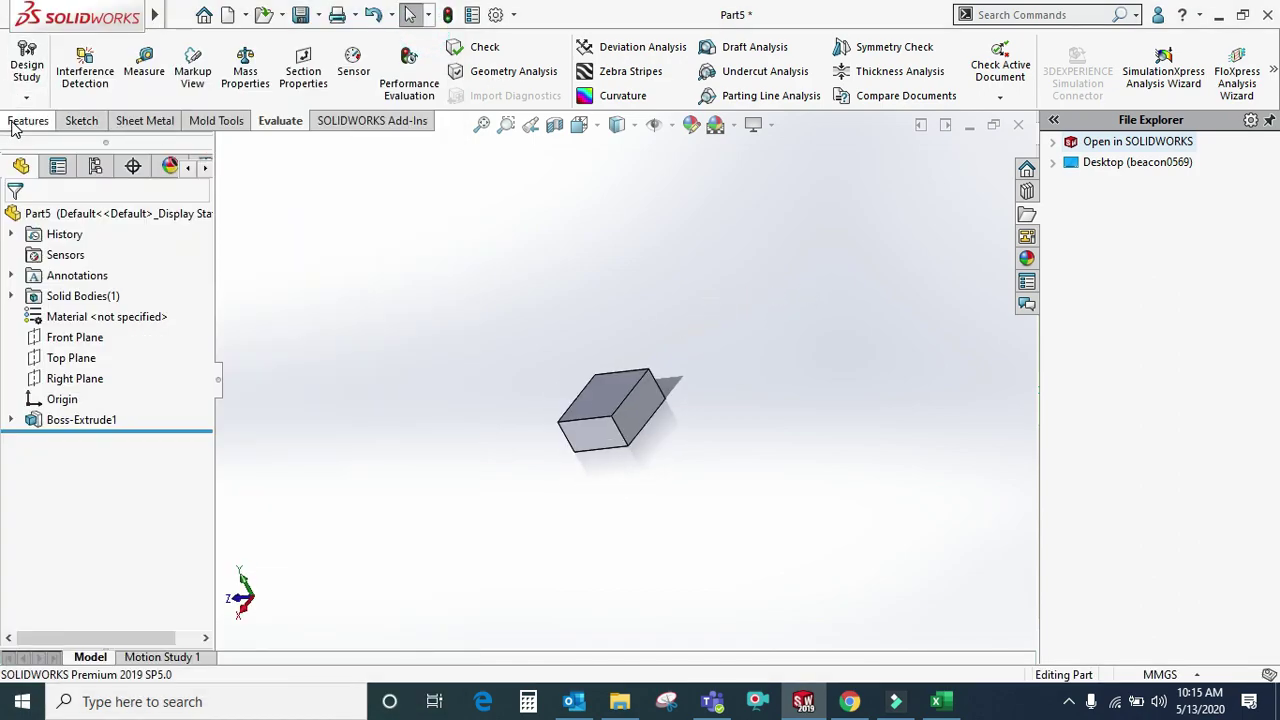
left_click(30, 121)
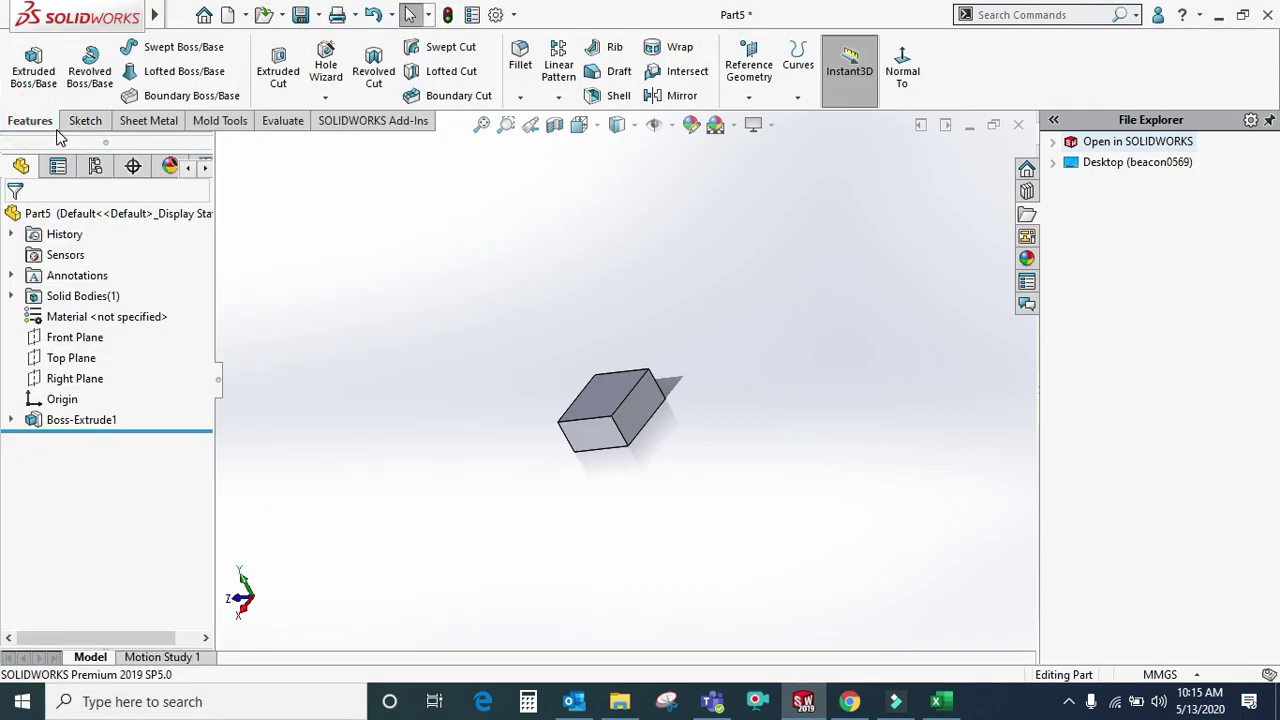
- Start a new coordinate system with its origin at the box's corner vertex
left_click(749, 70)
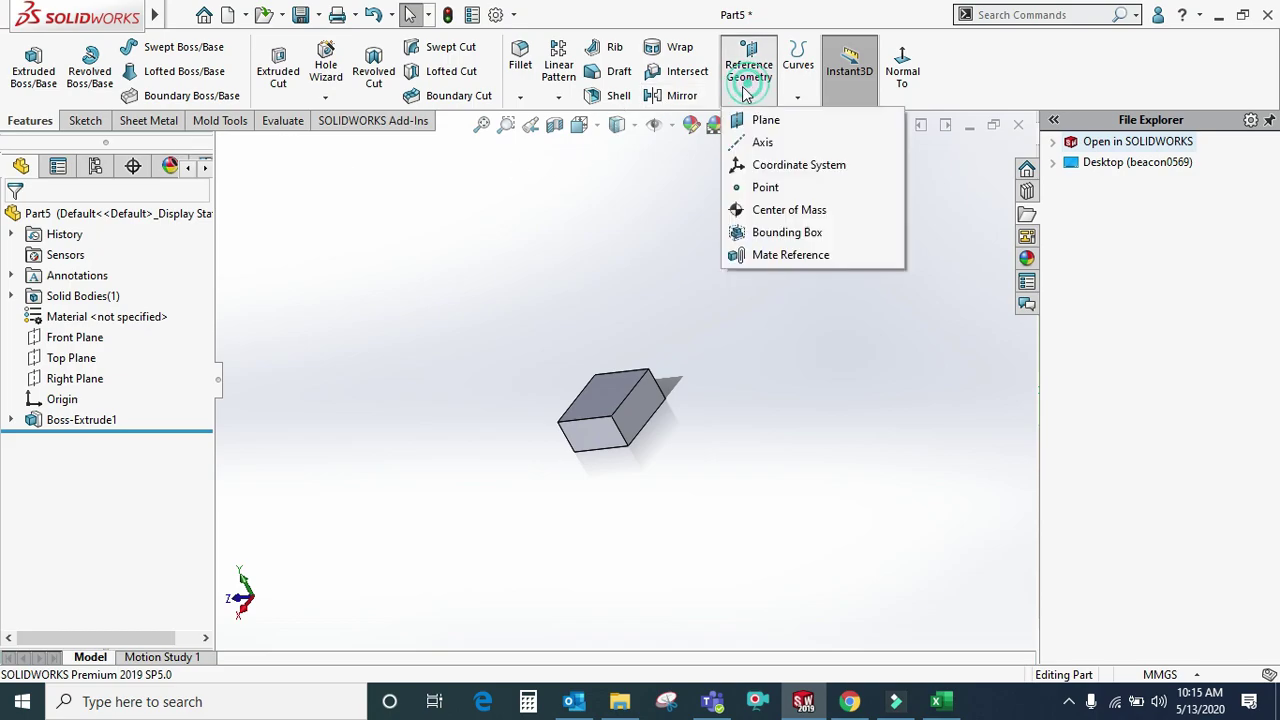
left_click(757, 168)
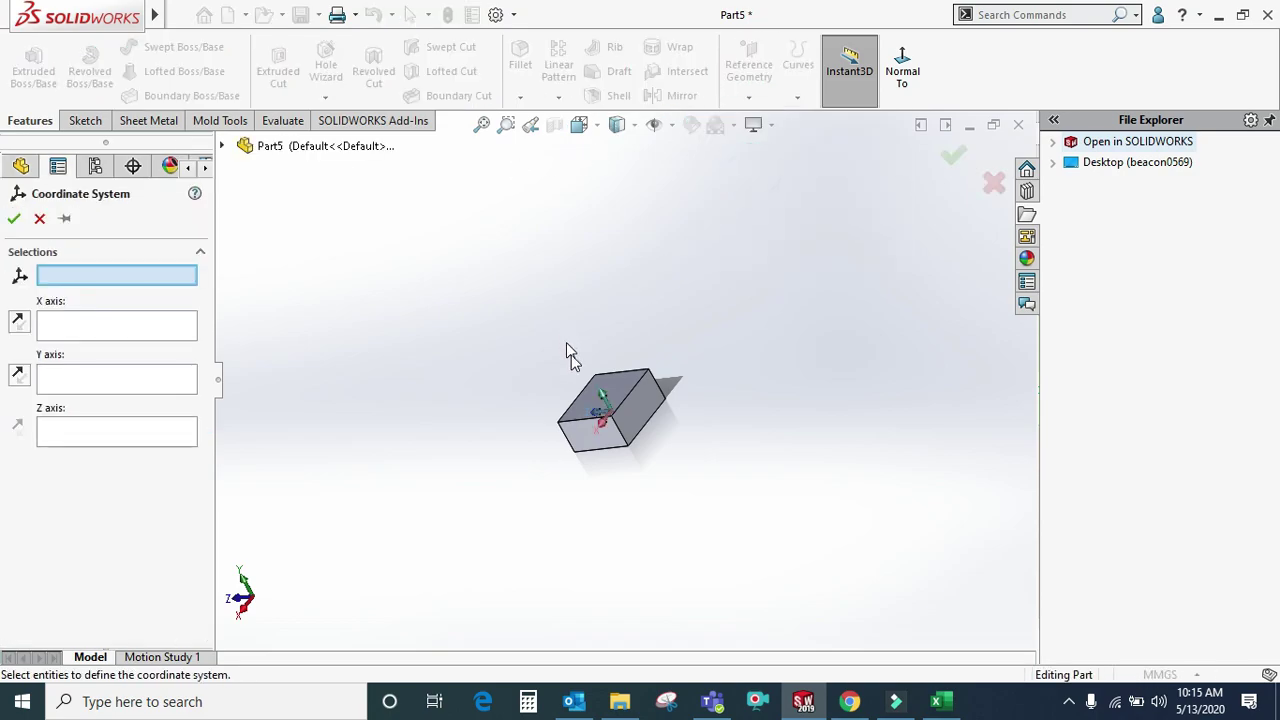
scroll(591, 385, "down", 2)
mouse_move(603, 478)
middle_mouse_down()
mouse_move(686, 414)
mouse_move(662, 471)
middle_mouse_up()
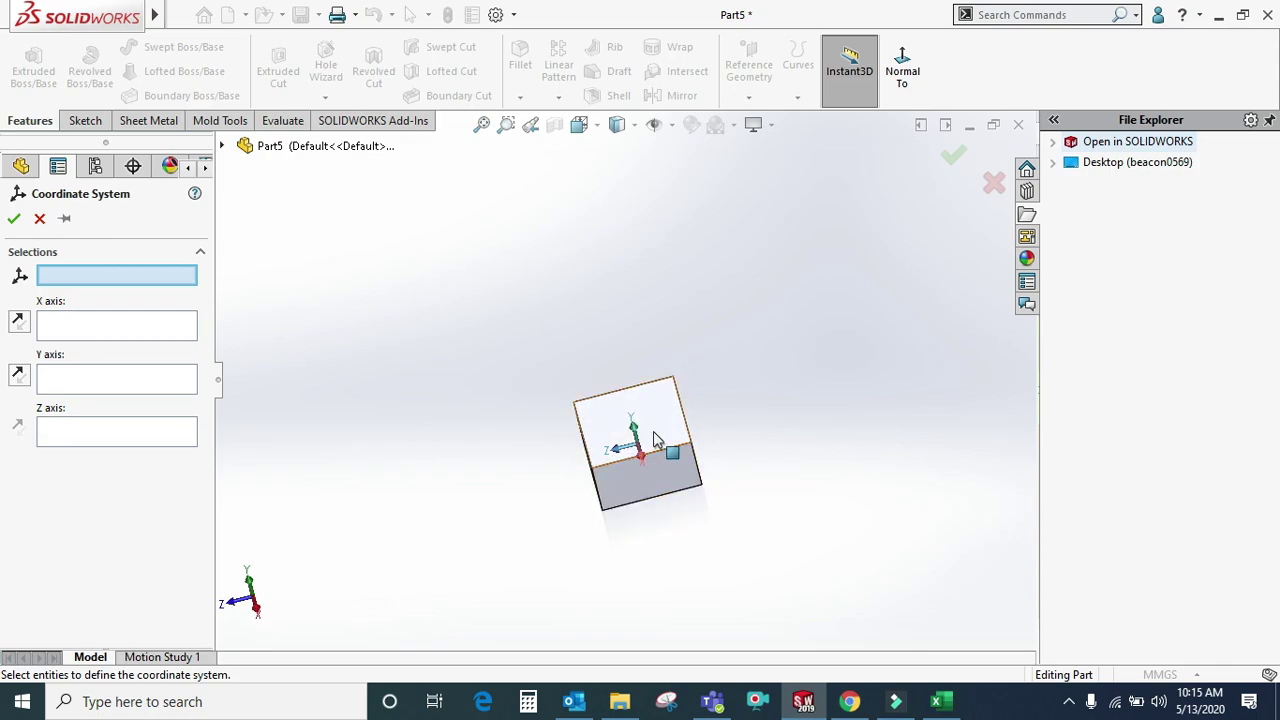
scroll(653, 433, "down", 1)
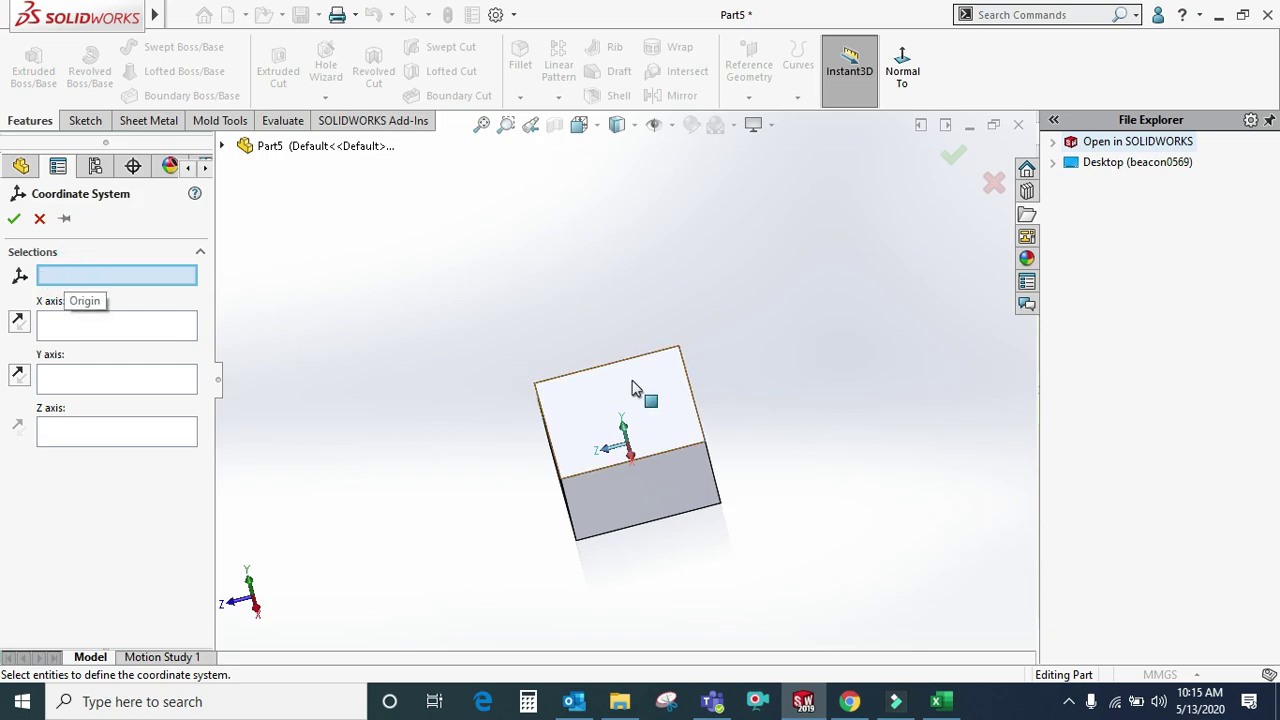
left_click(535, 385)
scroll(543, 384, "down", 2)
scroll(545, 384, "down", 3)
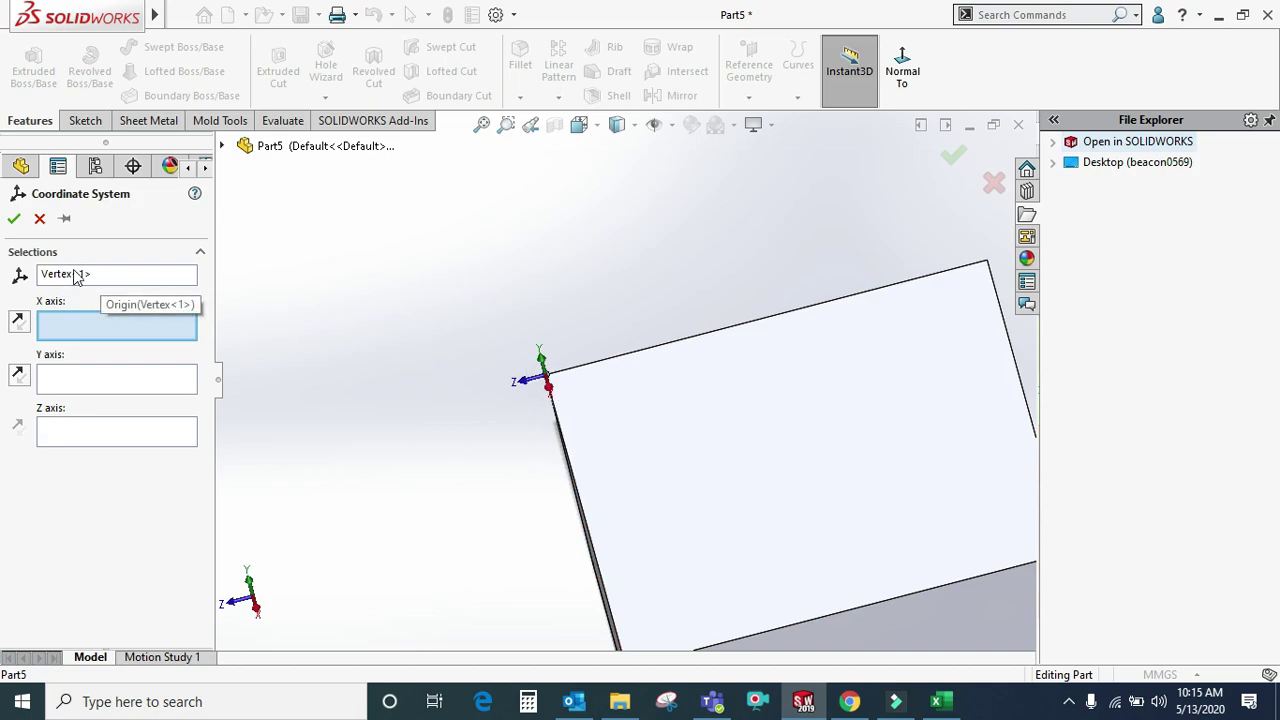
- Assign the X axis to the top edge, Y to the vertical edge, and Z to the third edge
left_click(88, 326)
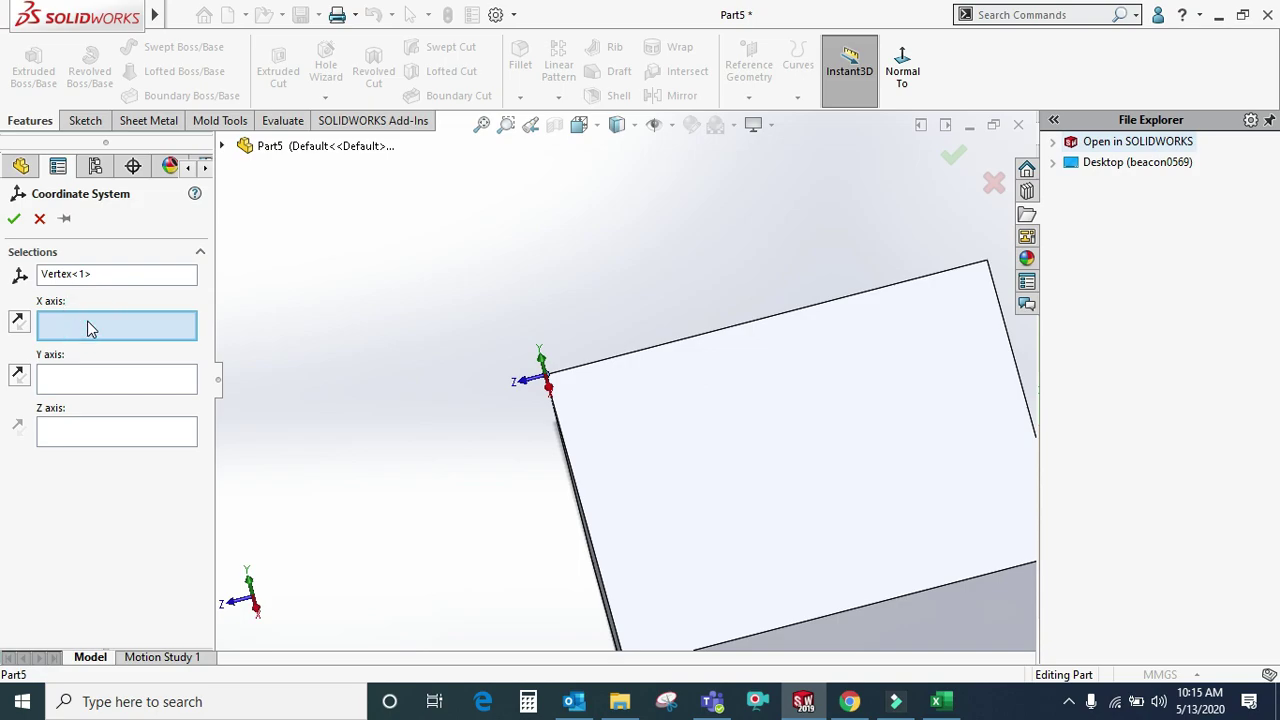
left_click(615, 360)
middle_click_drag(600, 455, 269, 399)
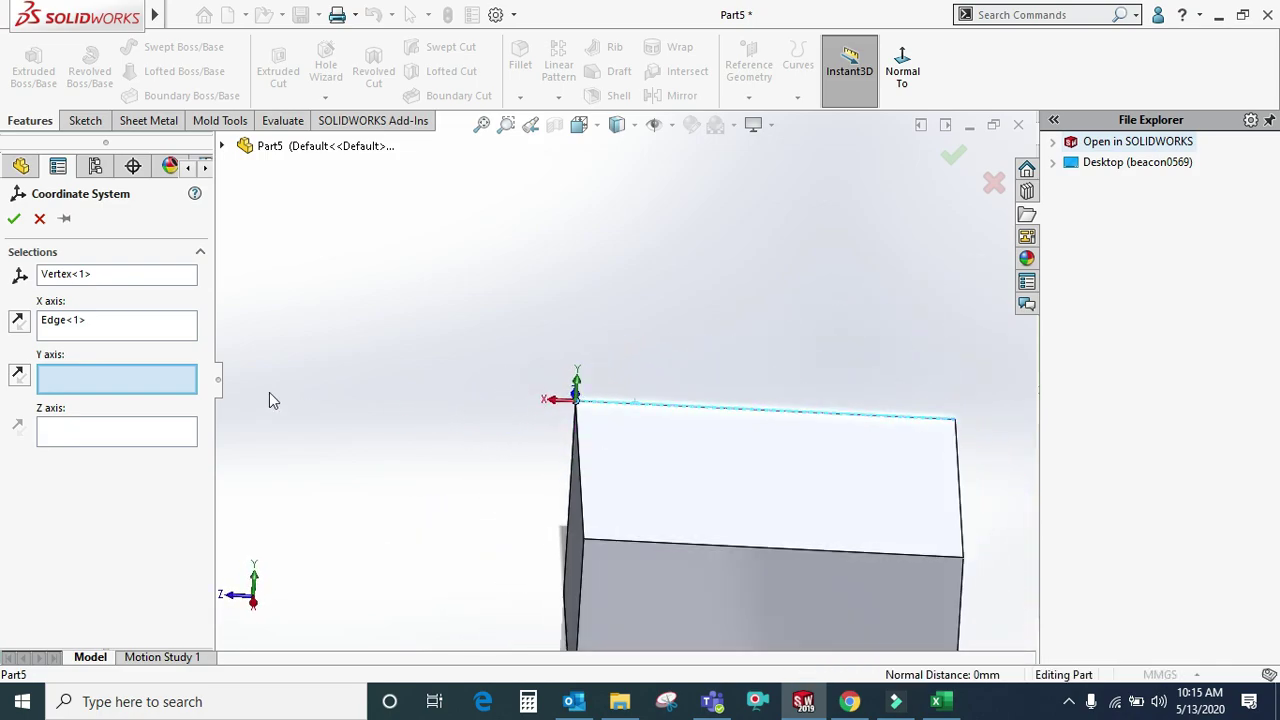
left_click(140, 379)
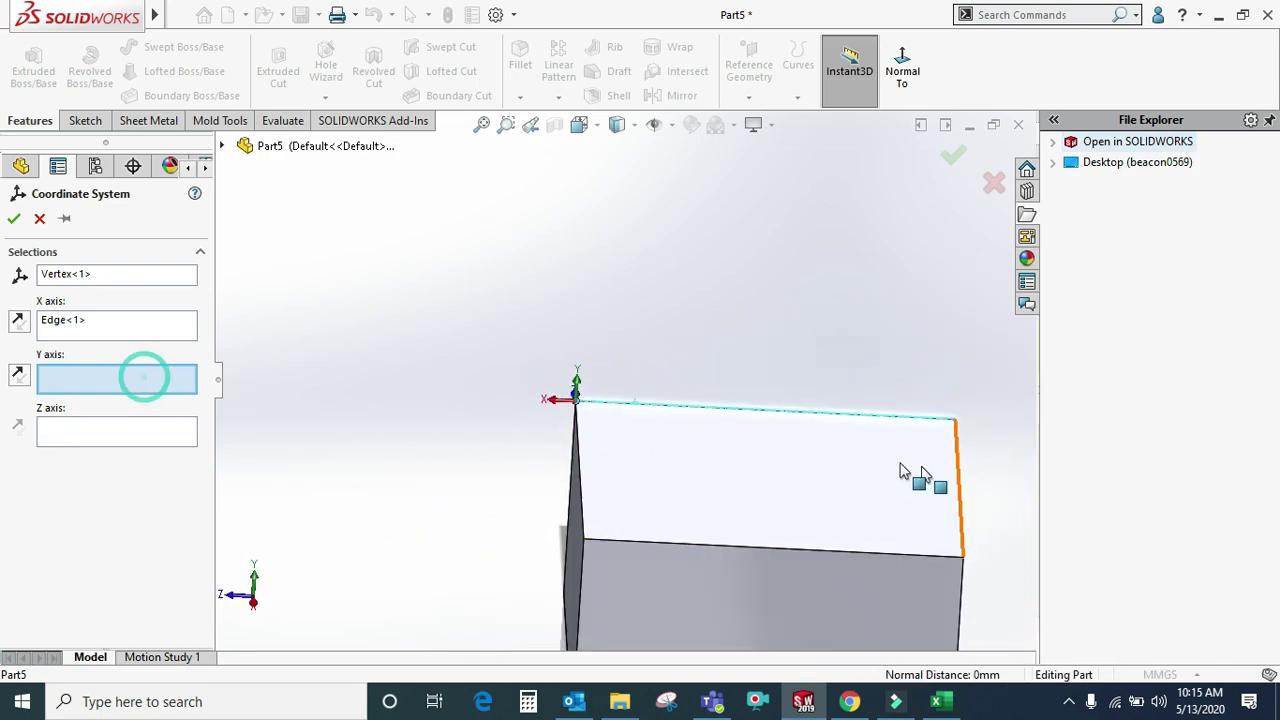
left_click(579, 490)
middle_click_drag(585, 495, 666, 528)
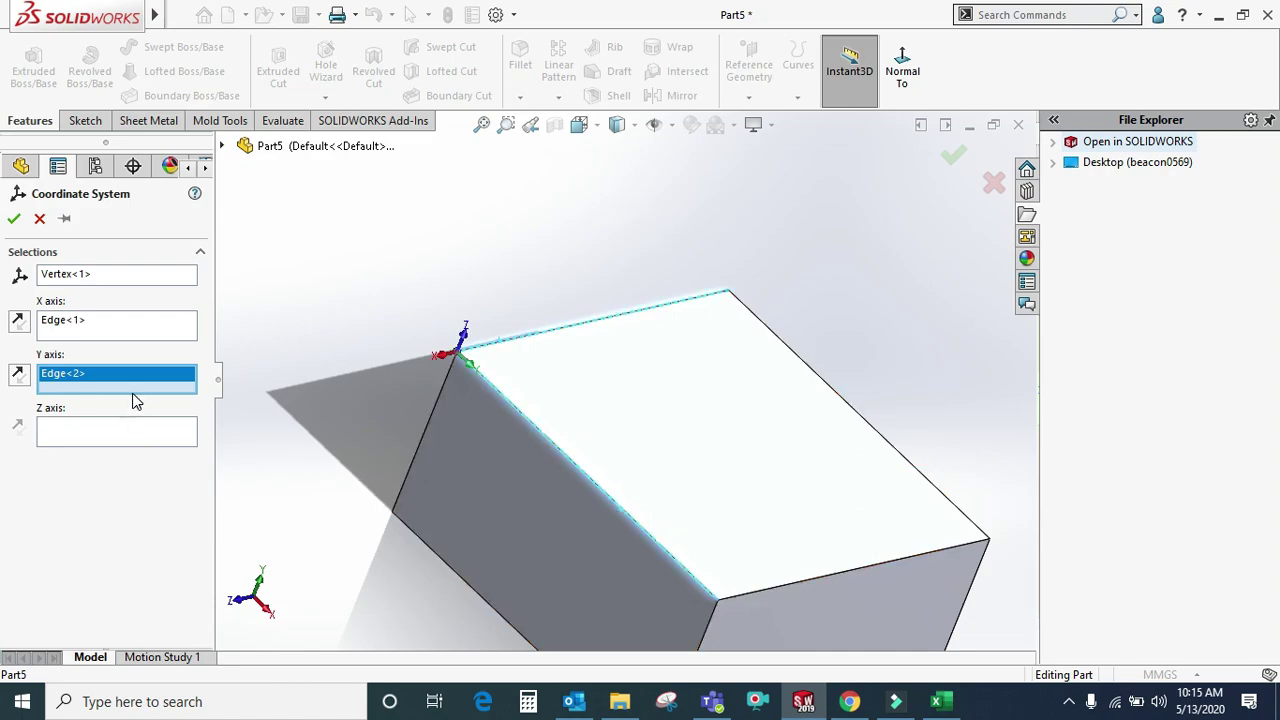
left_click(143, 432)
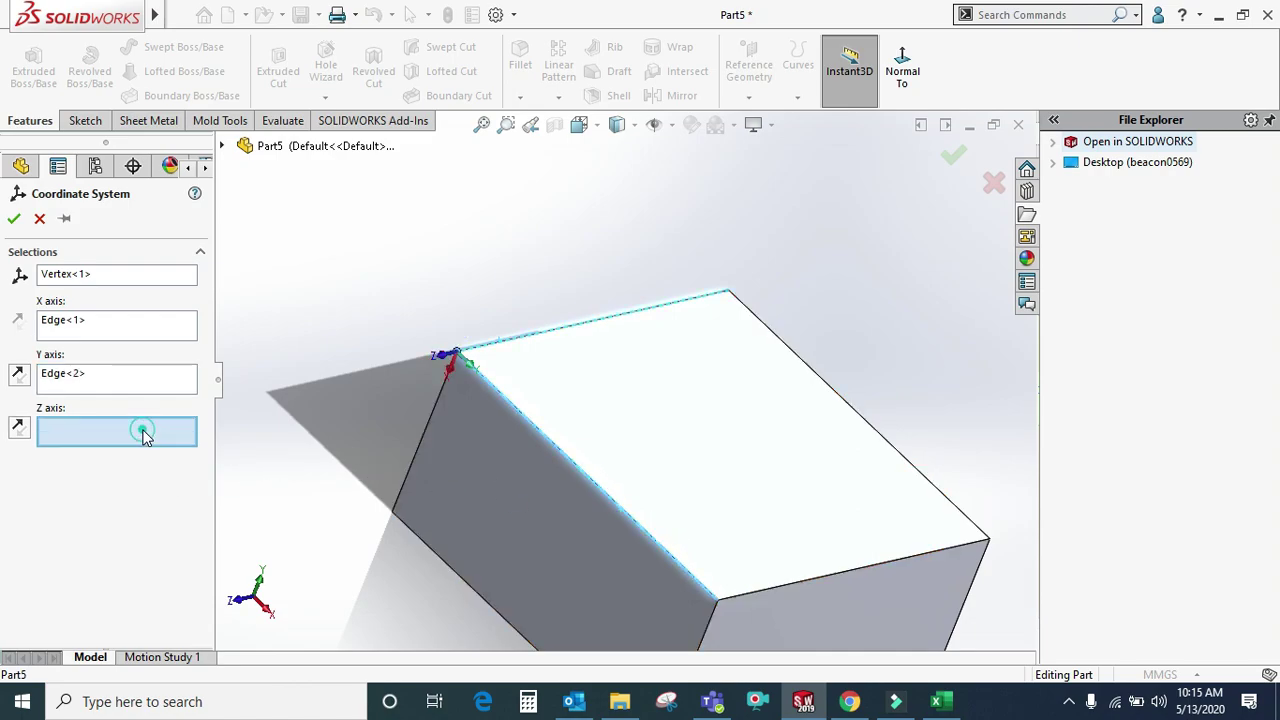
left_click(422, 443)
scroll(440, 380, "down", 5)
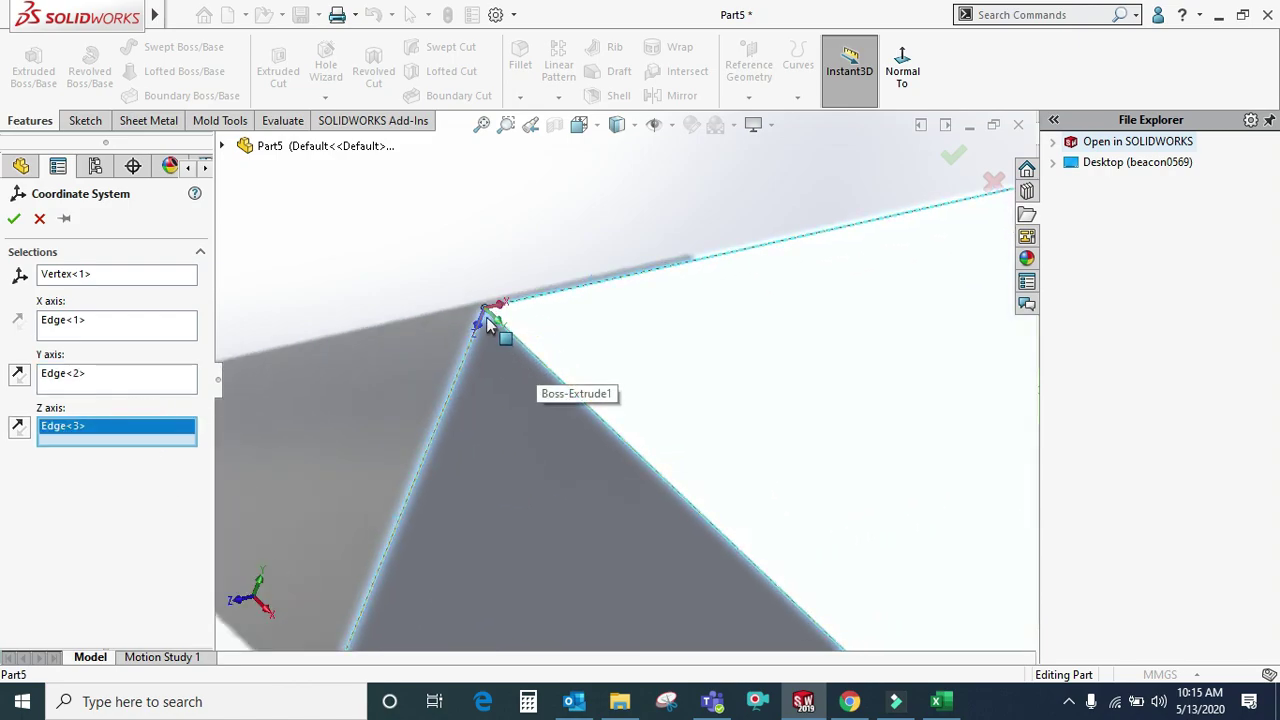
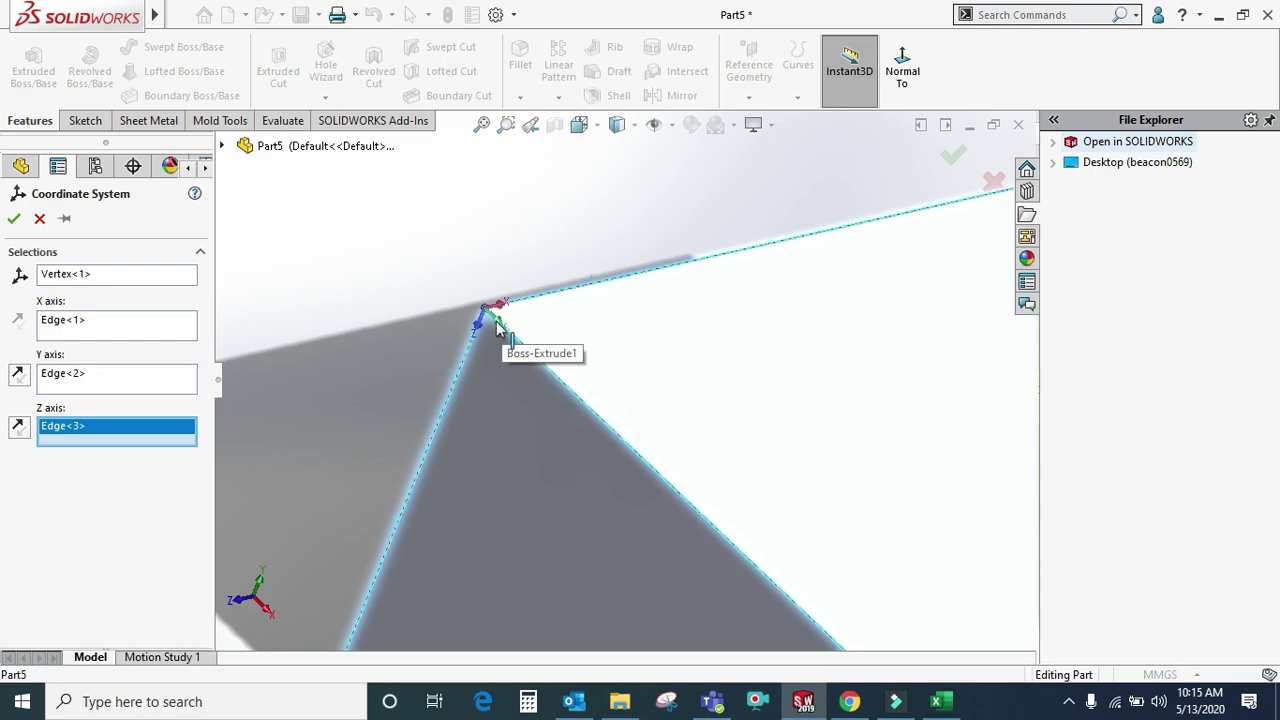
- Reverse the Y and Z axes of the top-vertex coordinate system, then accept it as Coordinate System1
left_click(18, 430)
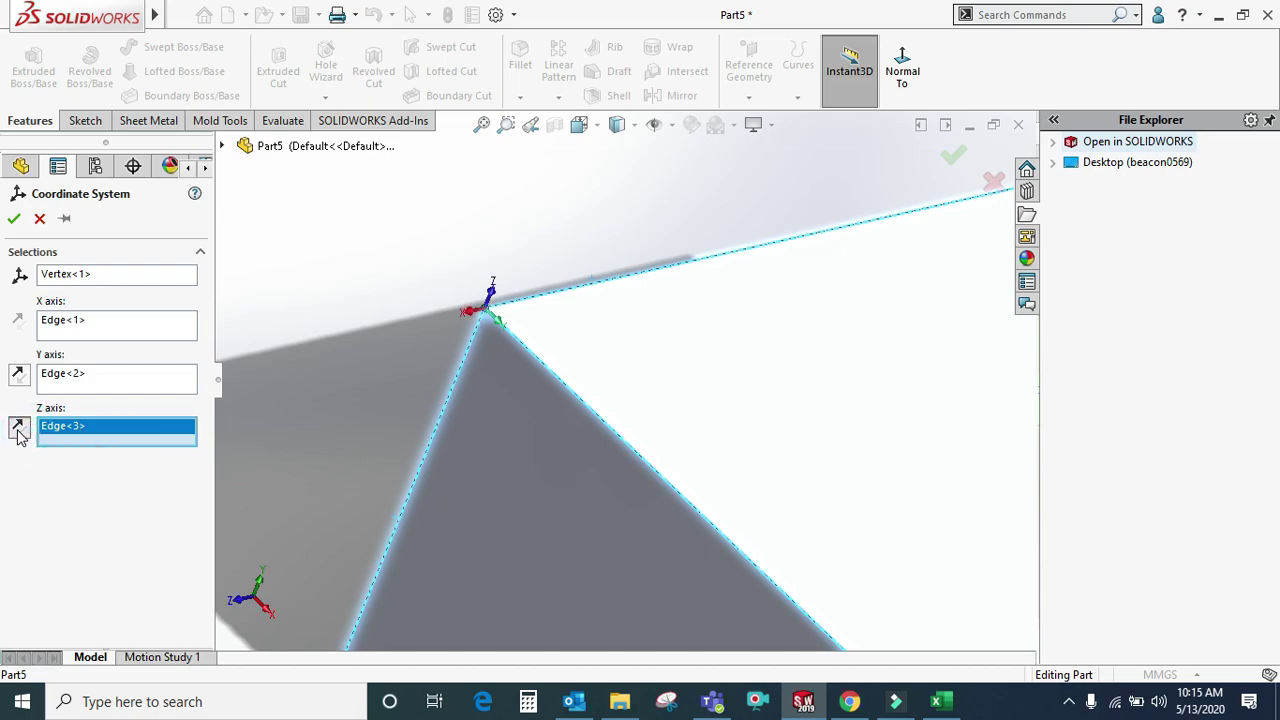
left_click(18, 374)
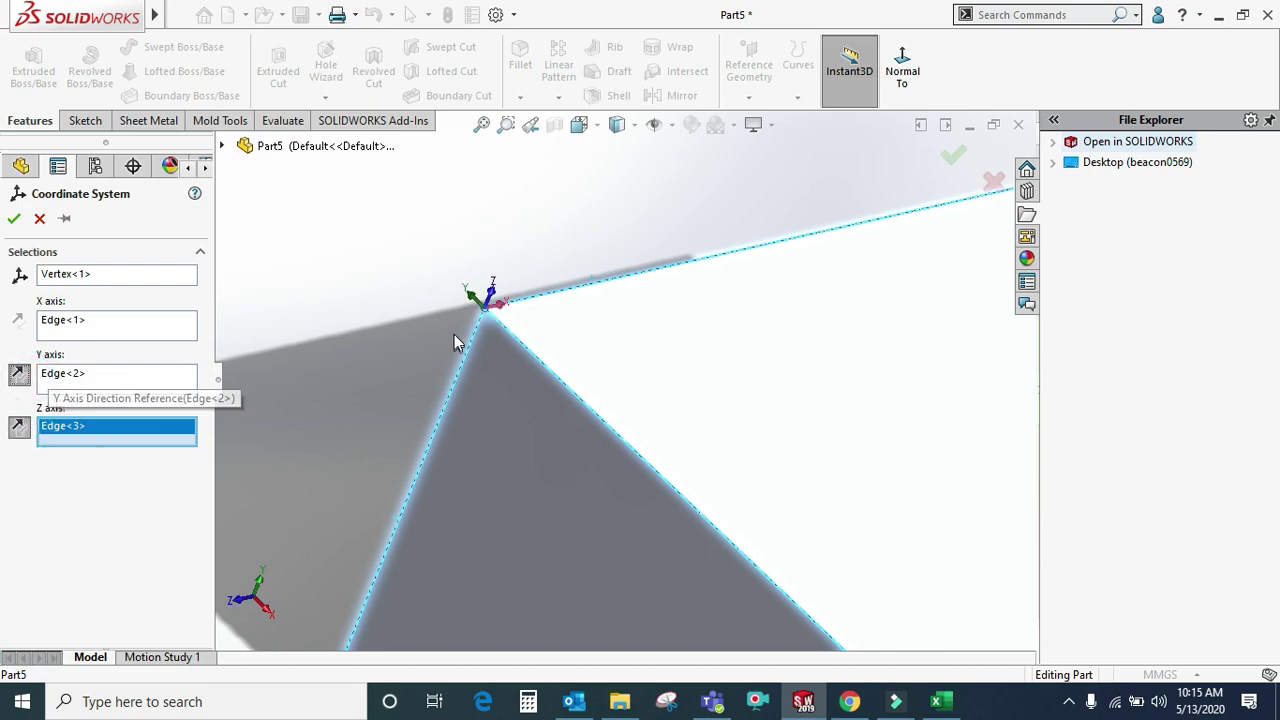
mouse_move(503, 343)
middle_mouse_down()
mouse_move(375, 231)
mouse_move(337, 277)
mouse_move(329, 329)
mouse_move(371, 329)
mouse_move(413, 375)
mouse_move(385, 382)
middle_mouse_up()
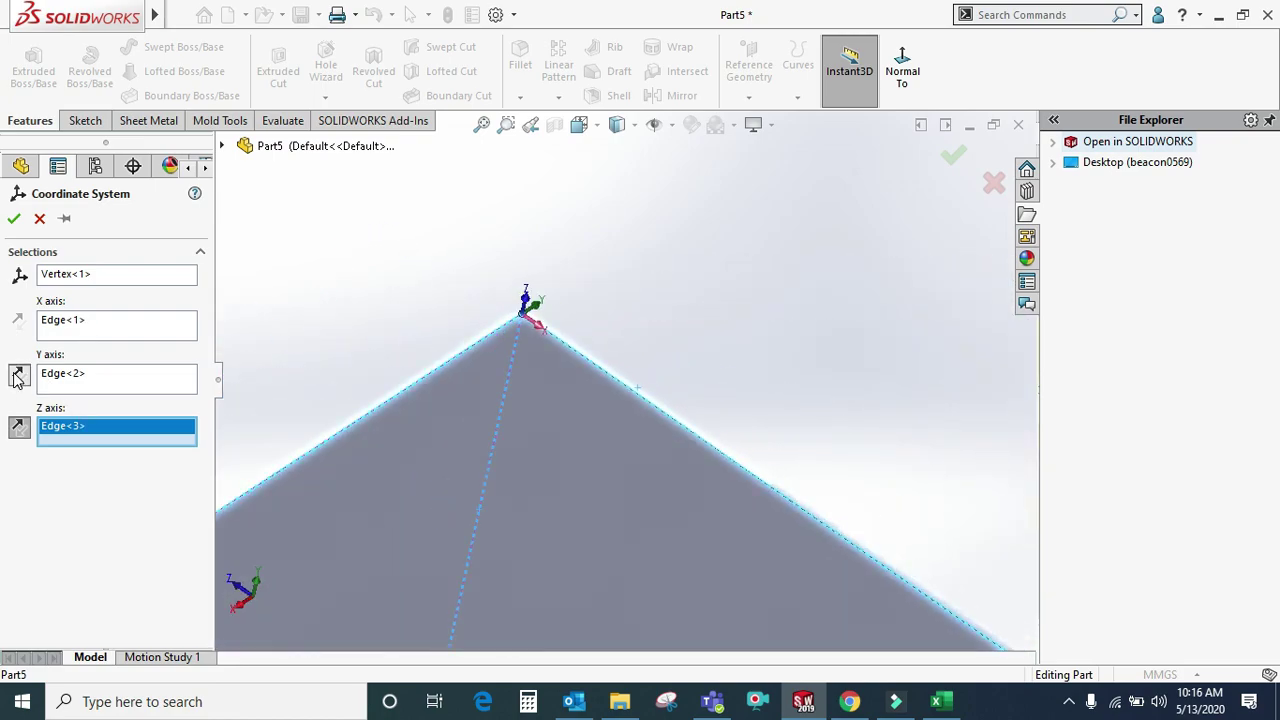
left_click(16, 376)
left_click(22, 430)
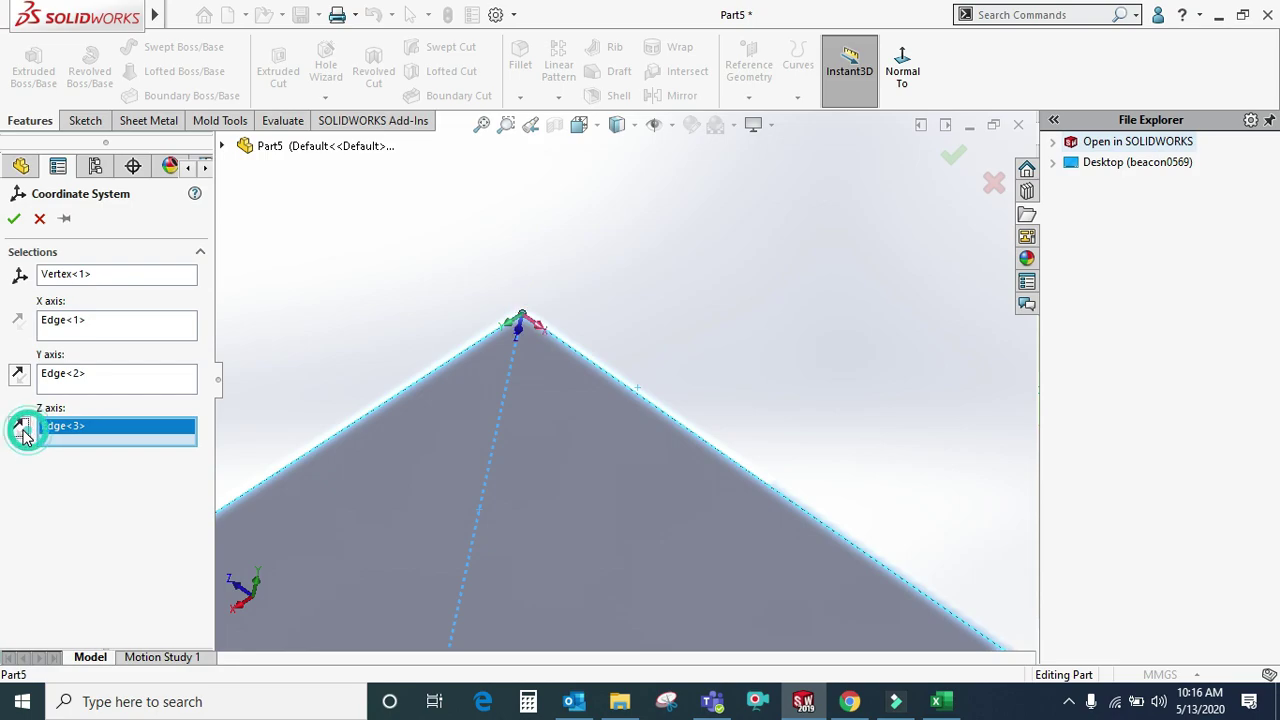
left_click(16, 376)
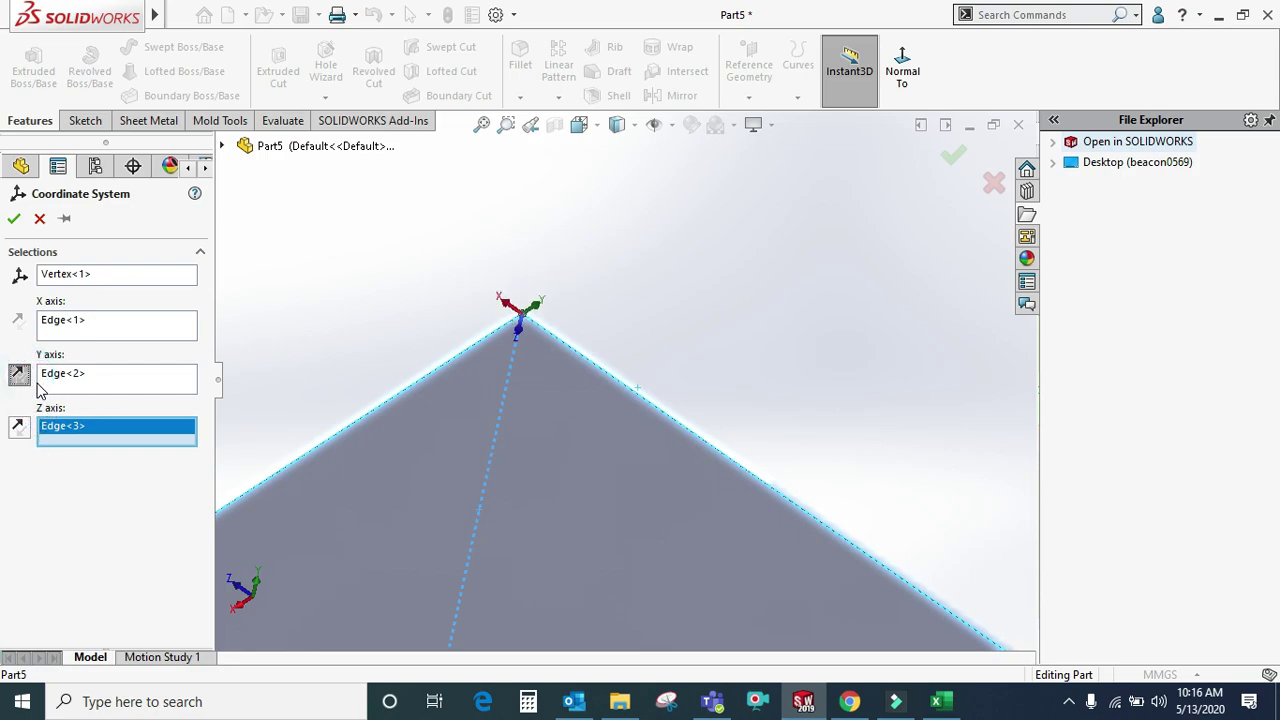
left_click(22, 432)
scroll(528, 326, "down", 2)
scroll(560, 360, "down", 1)
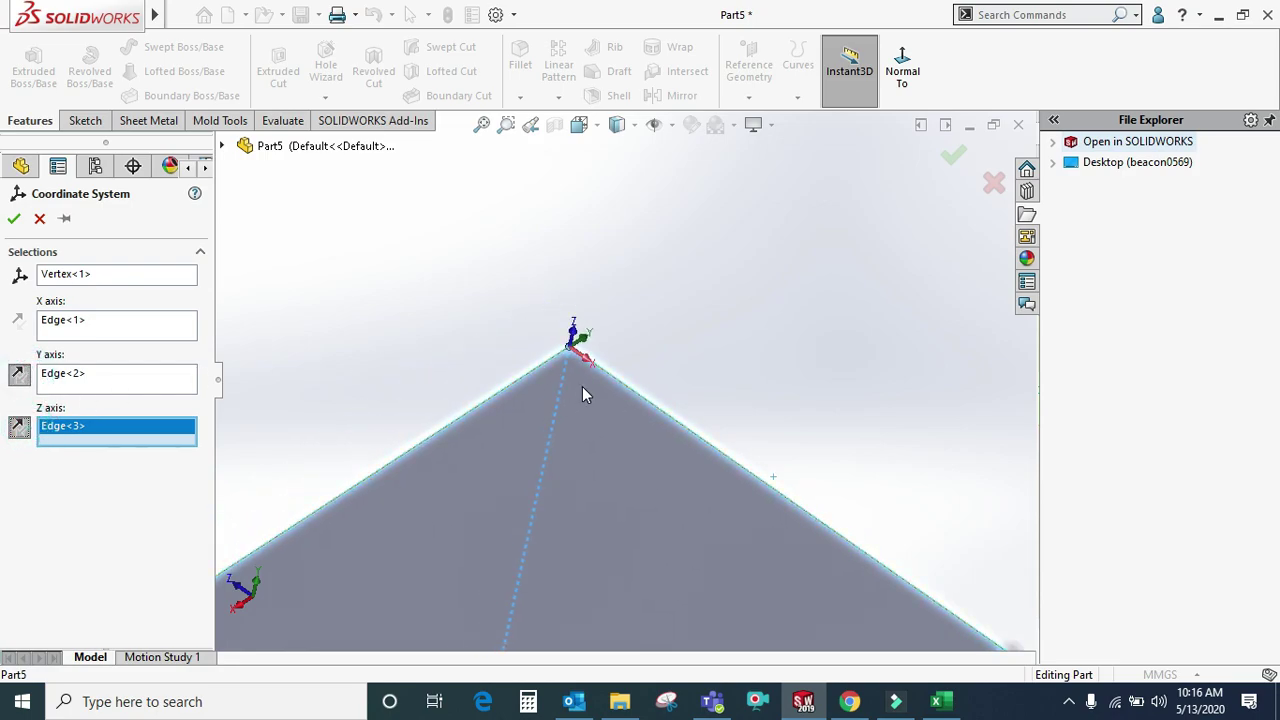
scroll(584, 394, "up", 1)
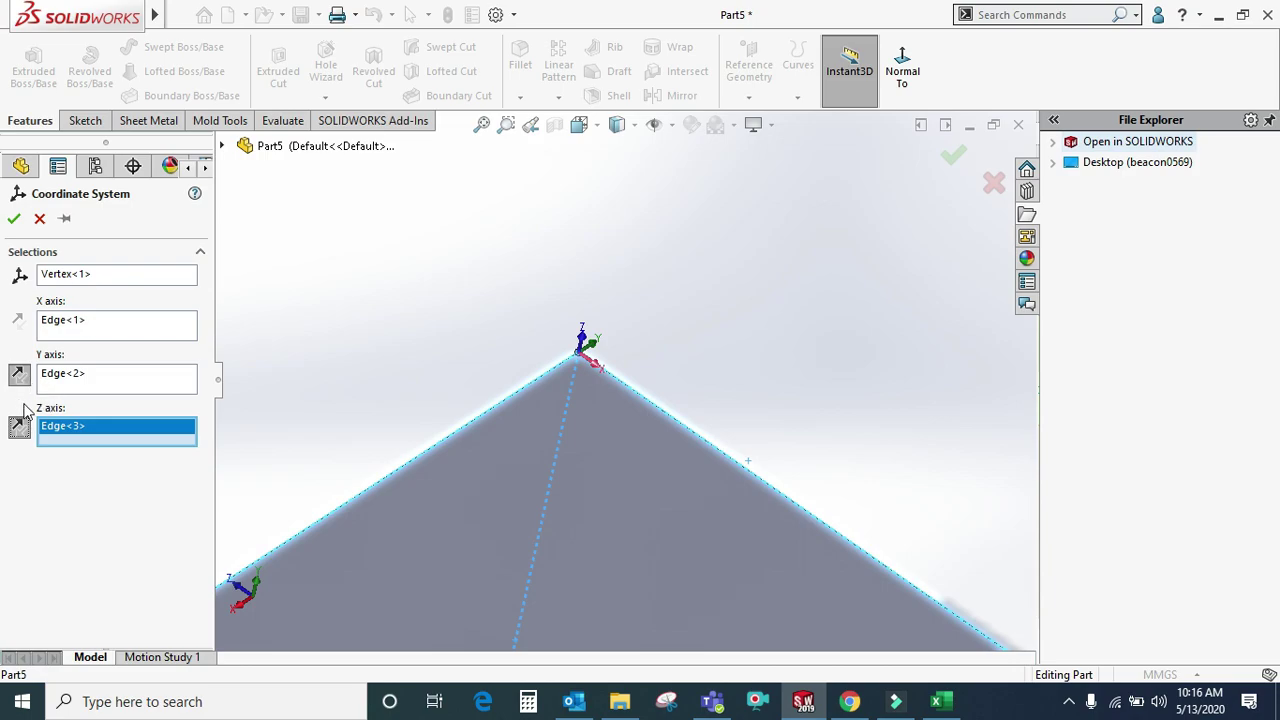
left_click(954, 156)
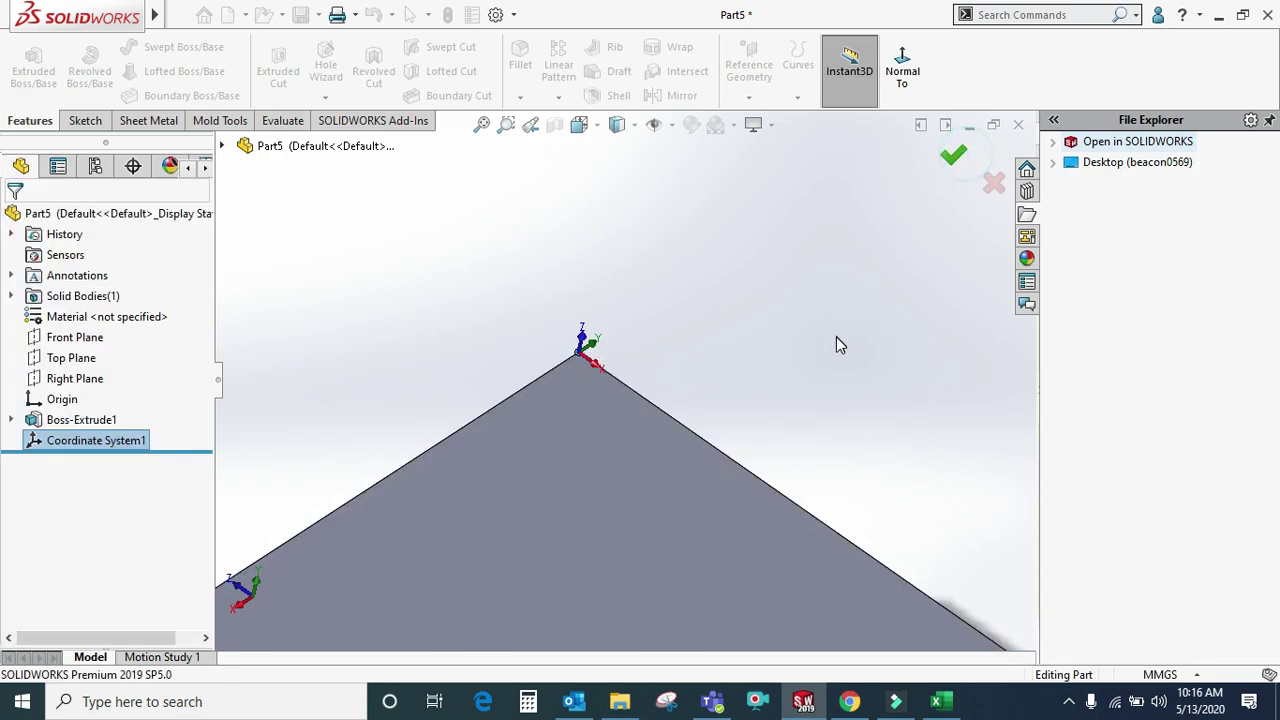
- Start a new coordinate system at the box's front corner vertex, with X, Y, Z along three edges
scroll(752, 481, "up", 3)
mouse_move(729, 441)
middle_mouse_down()
mouse_move(796, 346)
mouse_move(765, 453)
middle_mouse_up()
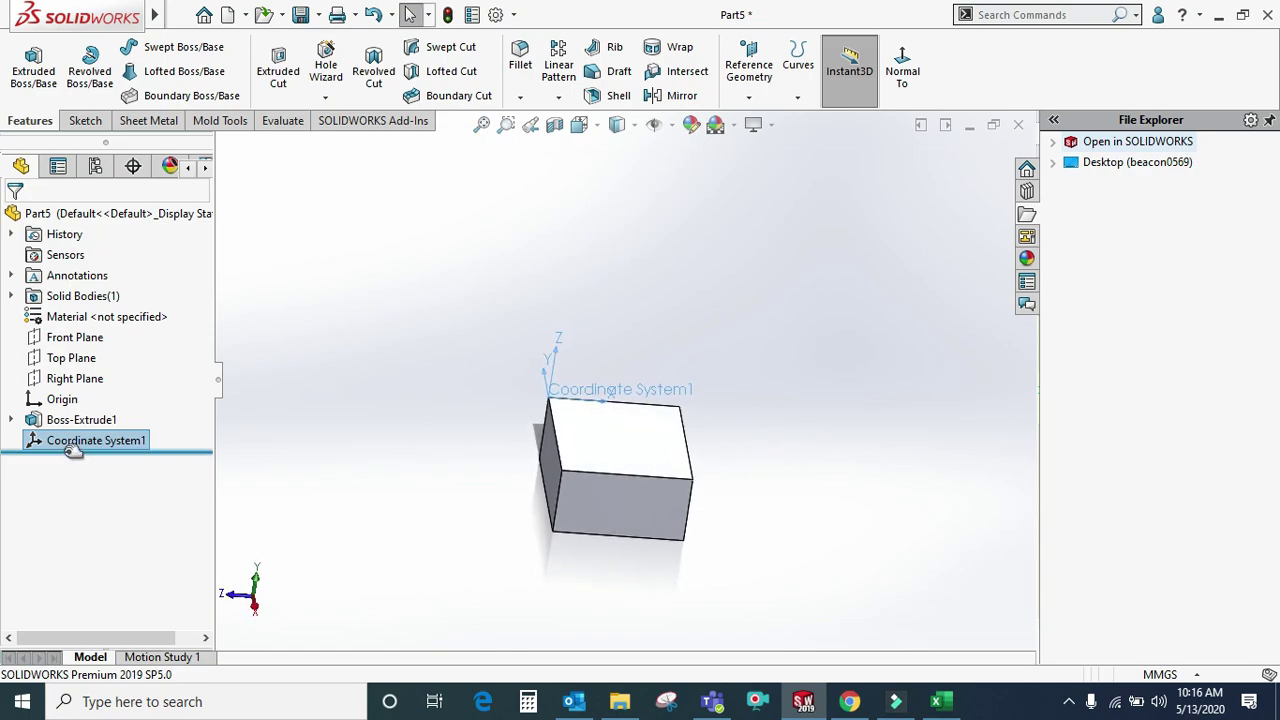
right_click(810, 293)
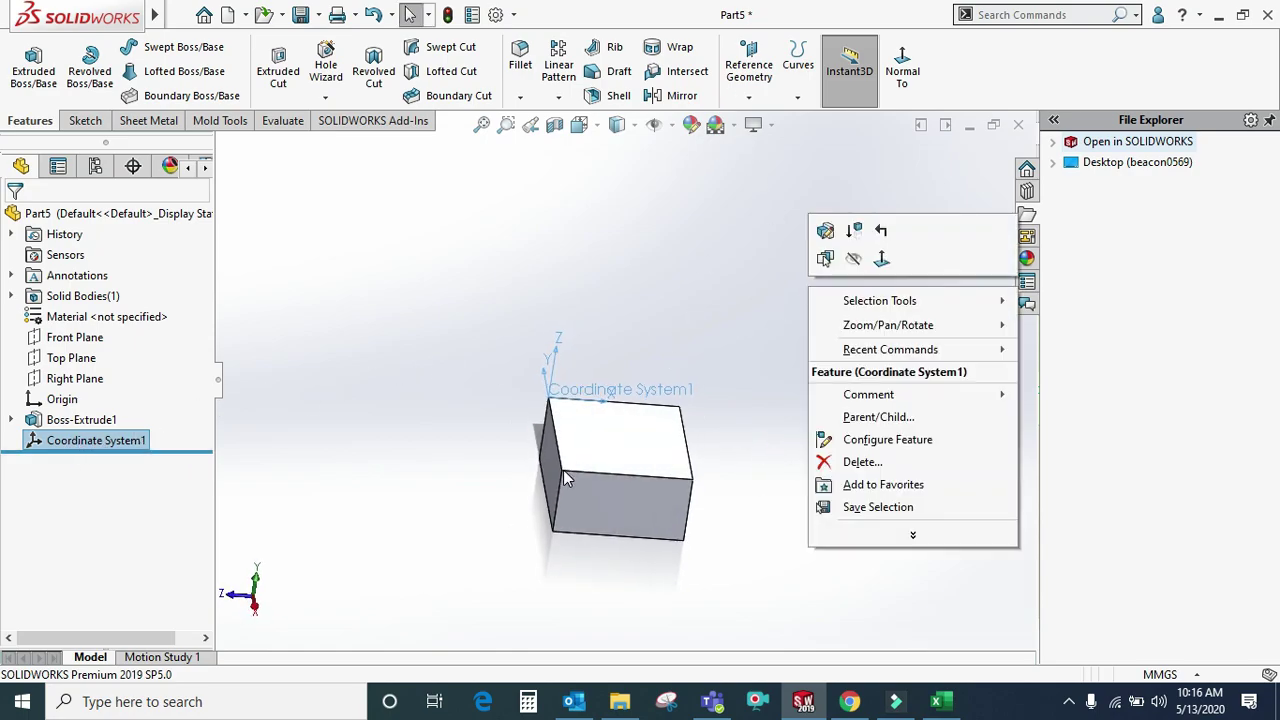
left_click(709, 286)
left_click(748, 90)
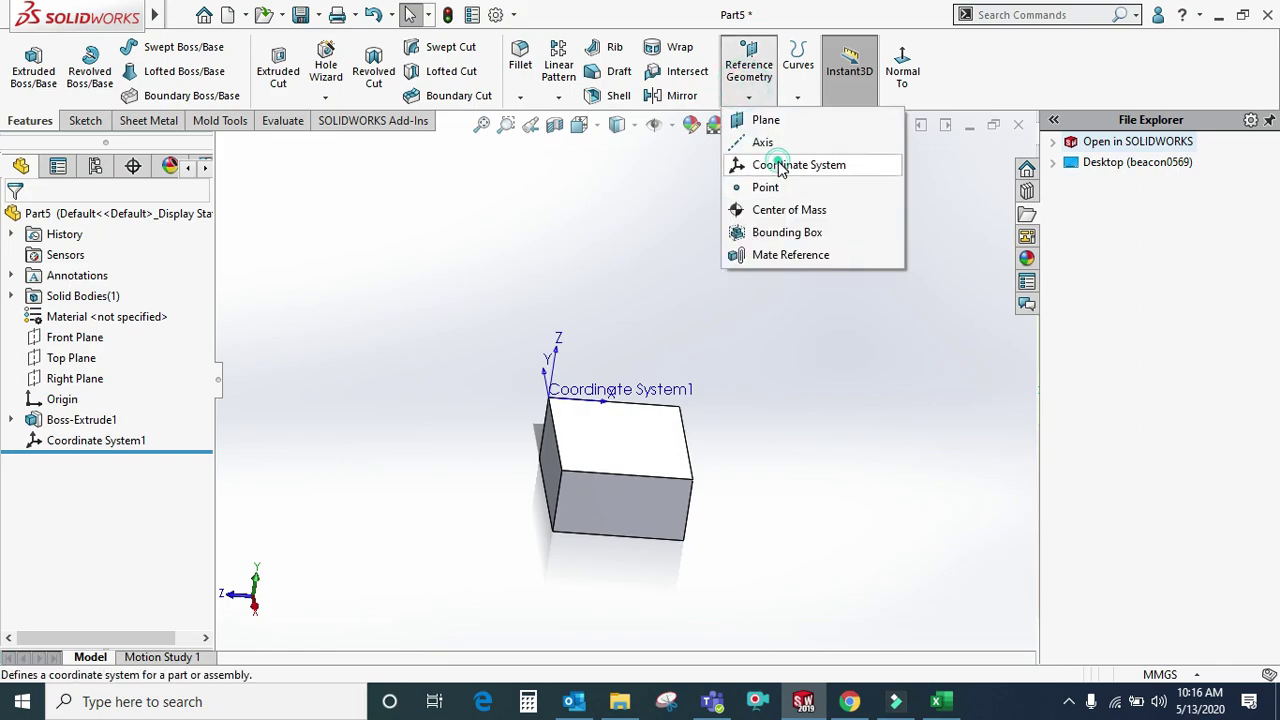
left_click(781, 166)
left_click(541, 485)
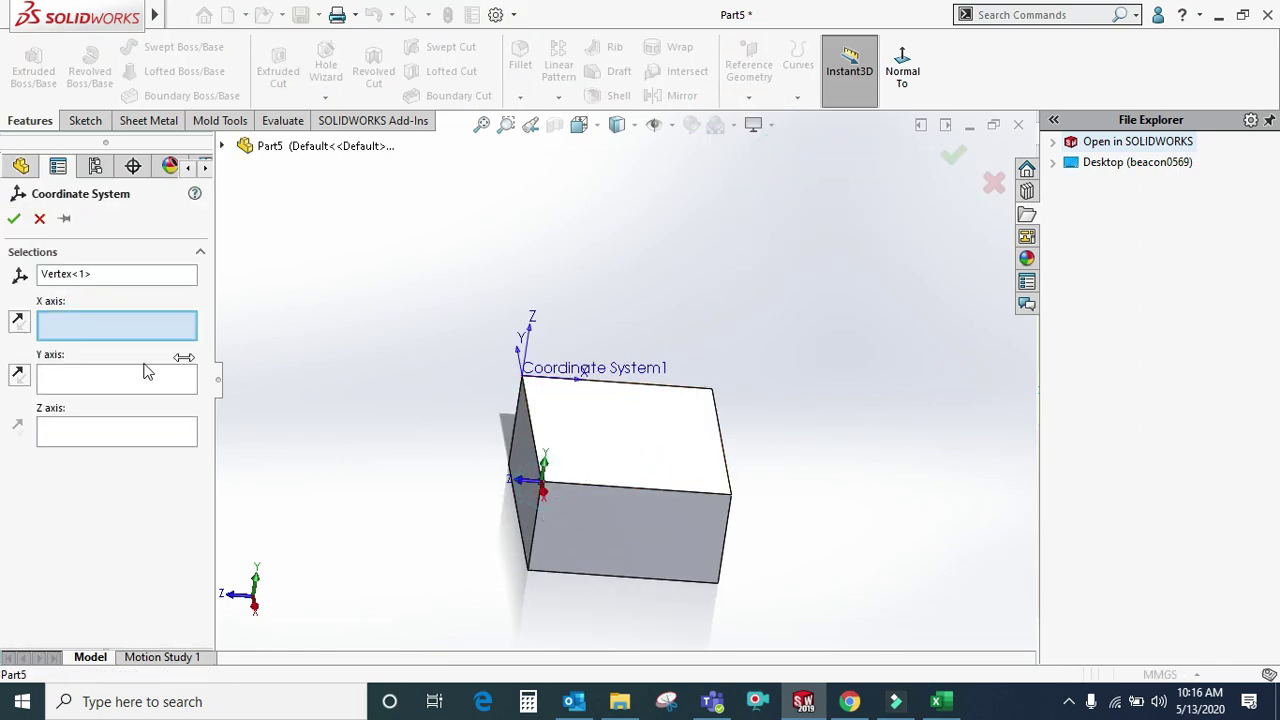
left_click(585, 490)
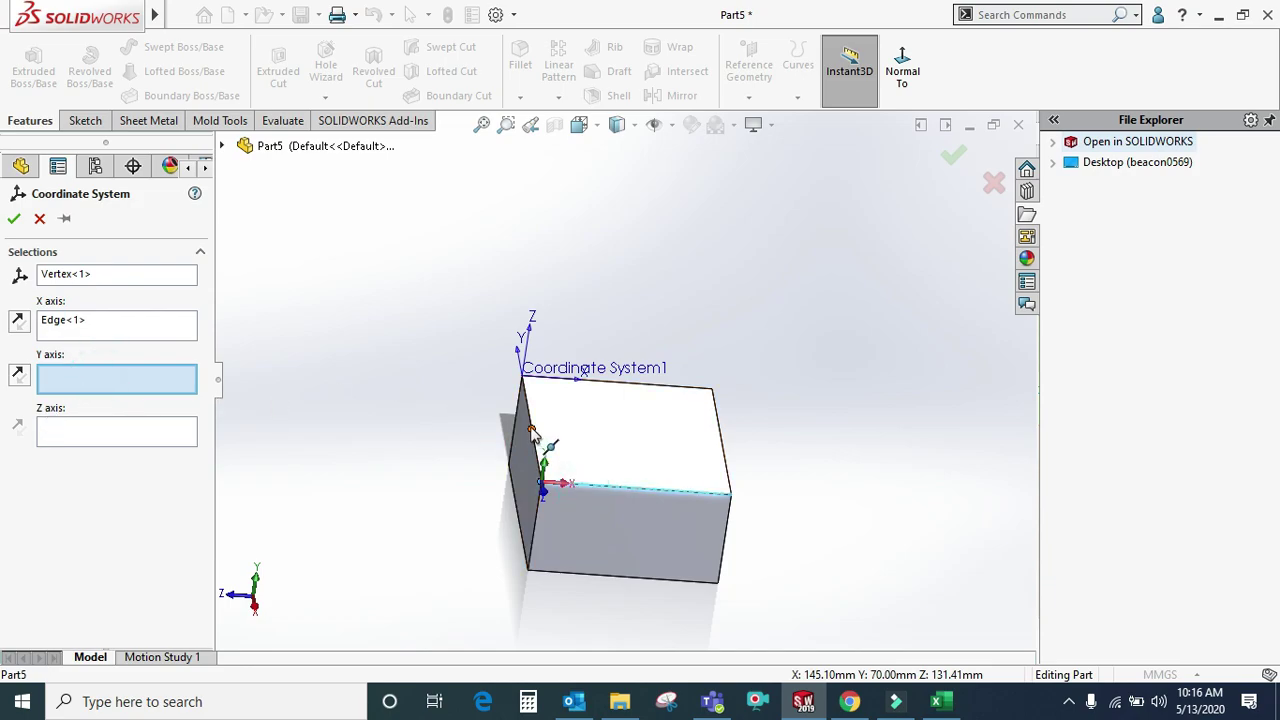
left_click(533, 423)
left_click(166, 428)
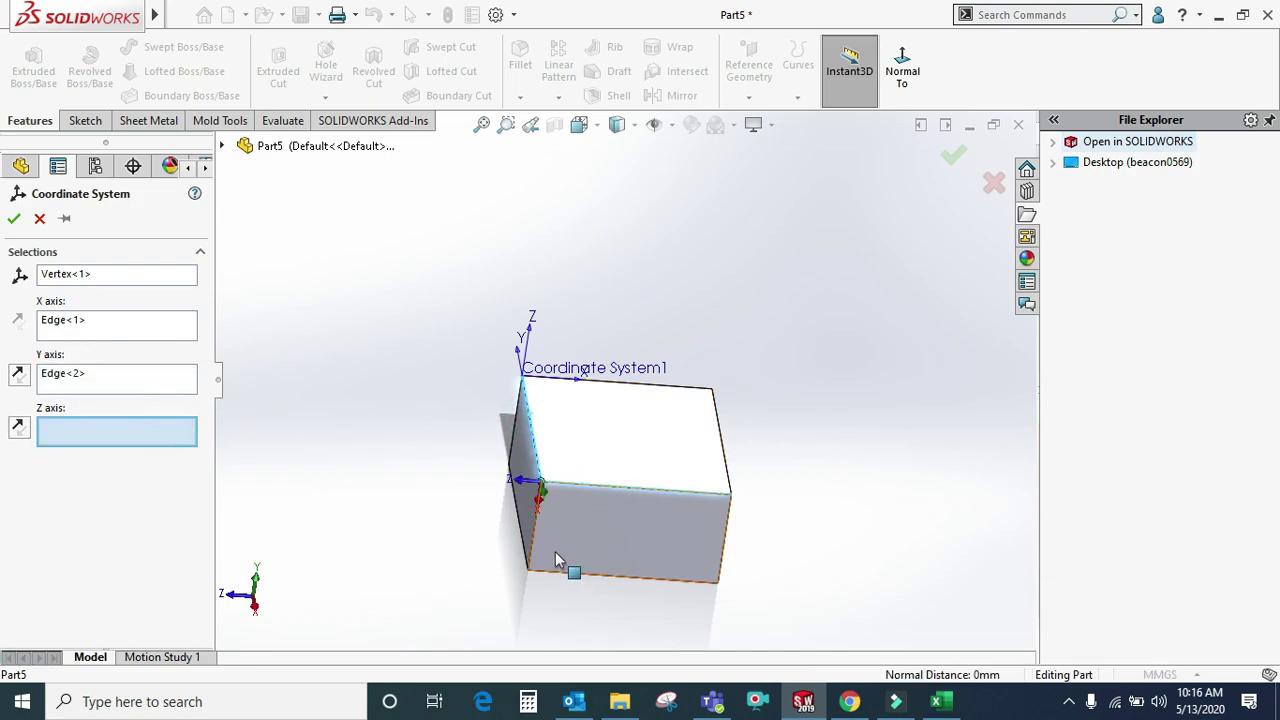
left_click(530, 537)
scroll(547, 482, "down", 3)
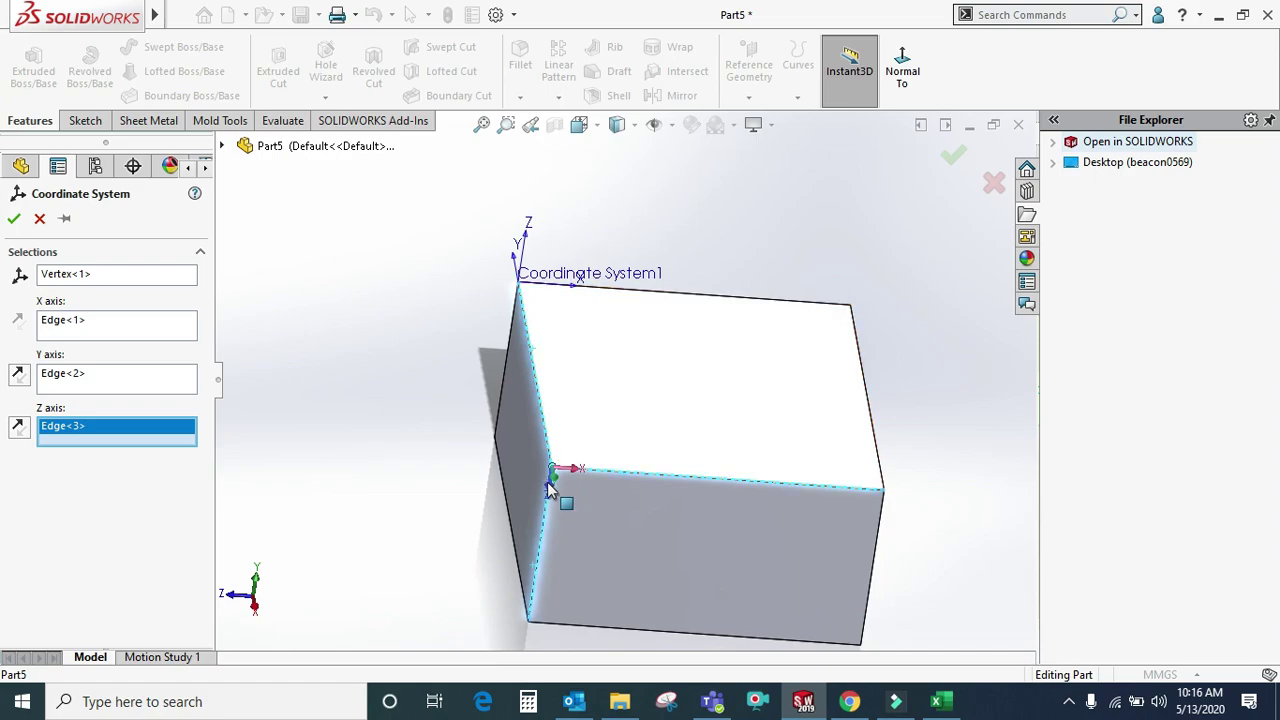
- Reverse the Z and Y directions and create Coordinate System2
left_click(18, 427)
left_click(18, 373)
scroll(677, 508, "down", 2)
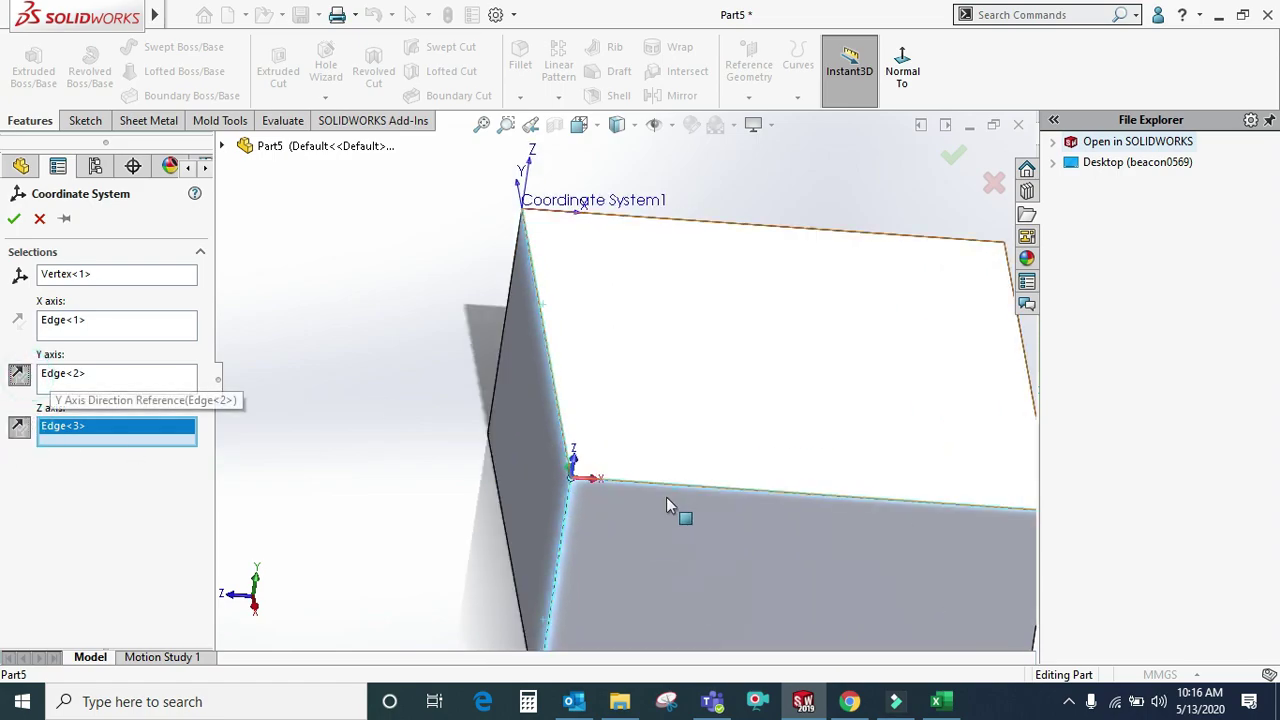
scroll(677, 508, "down", 2)
key("Return")
mouse_move(716, 450)
middle_mouse_down()
mouse_move(608, 377)
mouse_move(614, 437)
mouse_move(697, 405)
mouse_move(529, 403)
mouse_move(648, 387)
middle_mouse_up()
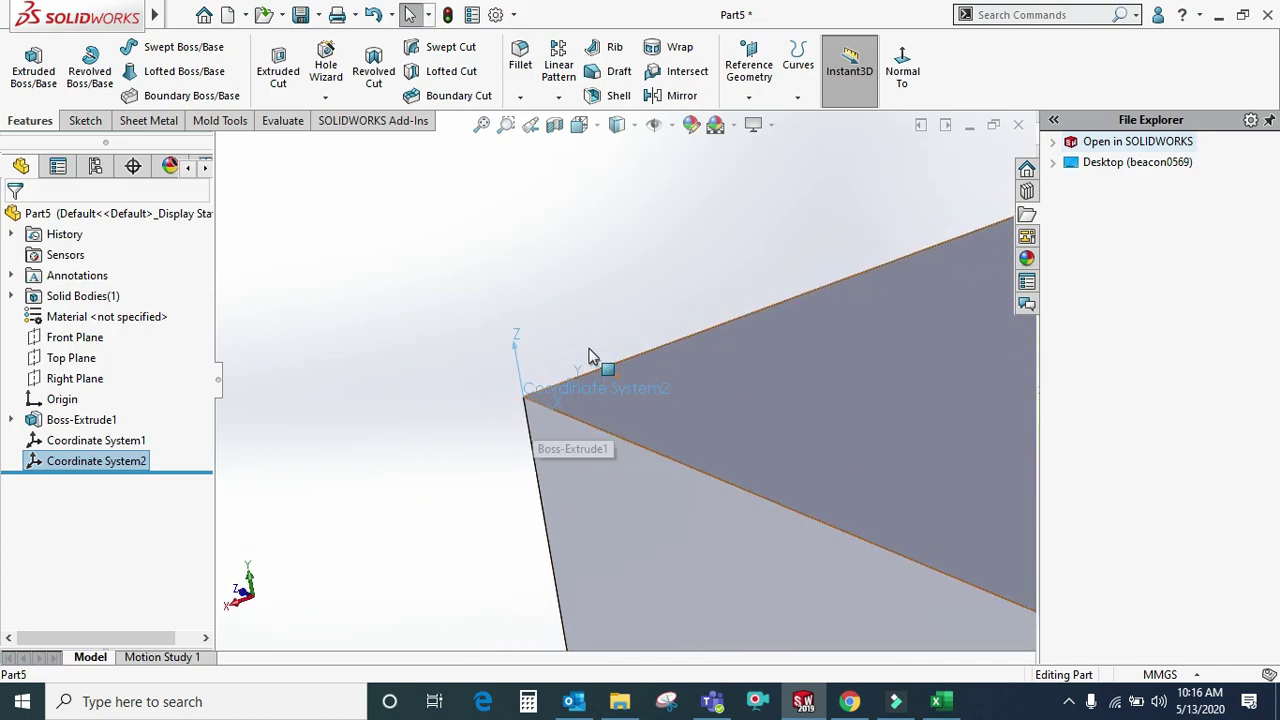
- Browse the pattern feature options and the Evaluate commands
left_click(557, 97)
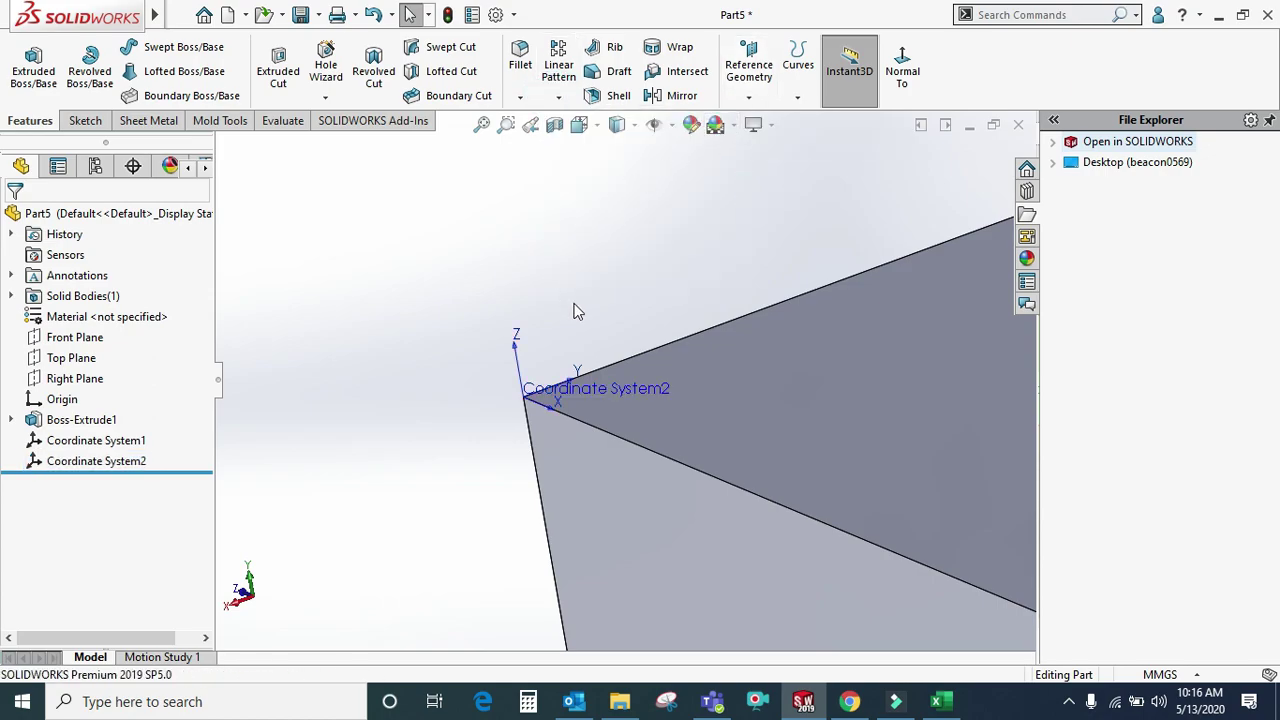
scroll(577, 311, "up", 3)
left_click(283, 121)
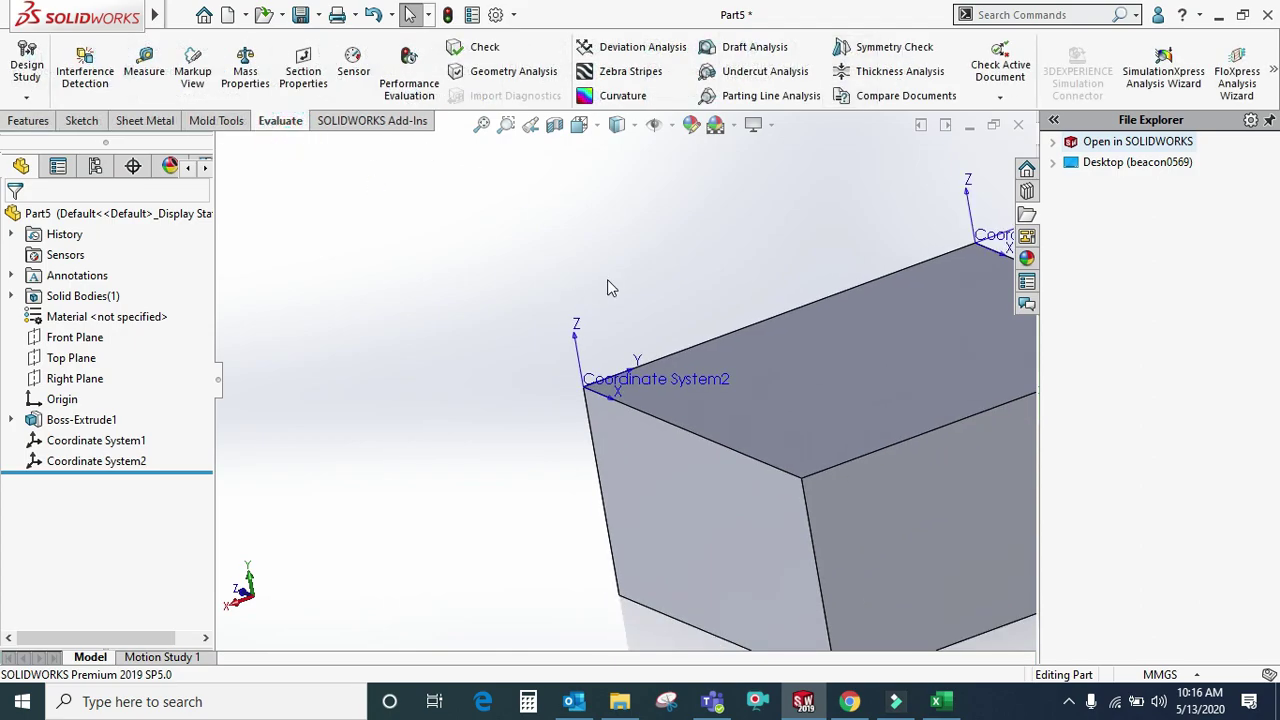
scroll(607, 288, "up", 2)
scroll(674, 280, "up", 1)
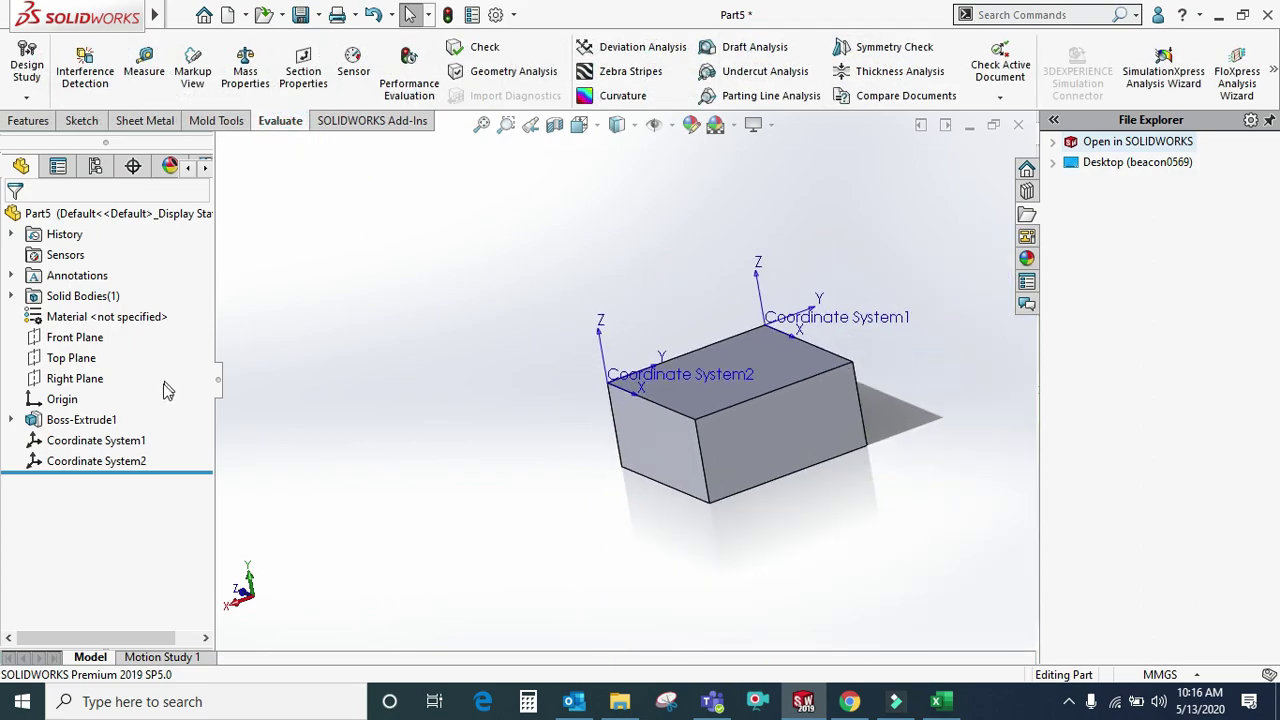
- Select Coordinate System1 and Coordinate System2 together and delete them, confirming the prompt
left_click(140, 441)
left_click(119, 462, "ctrl")
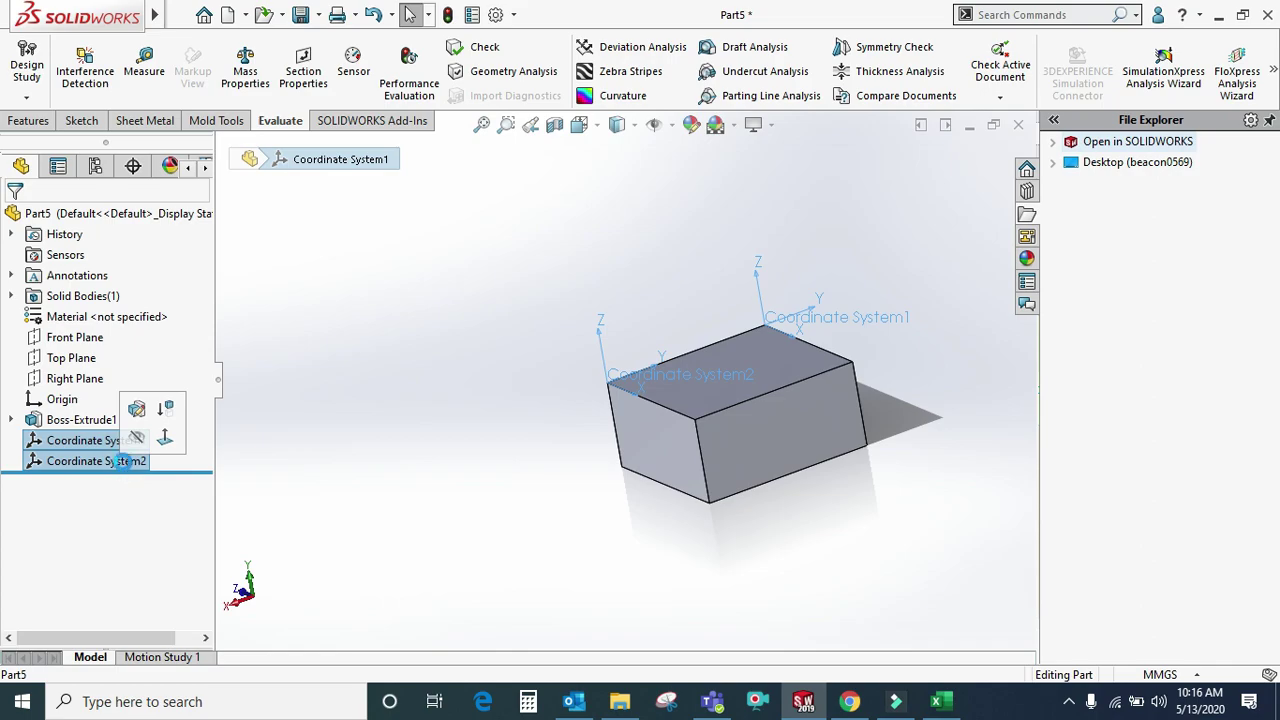
key("Delete")
left_click(757, 283)
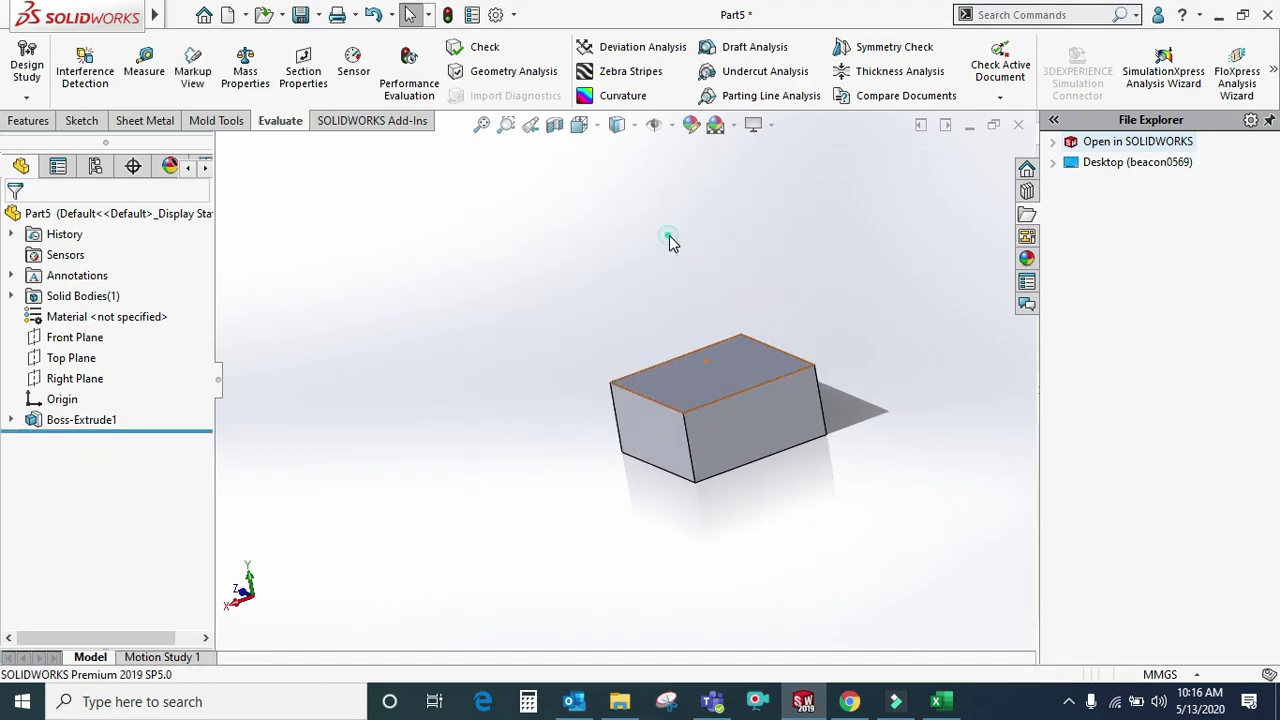
left_click(28, 120)
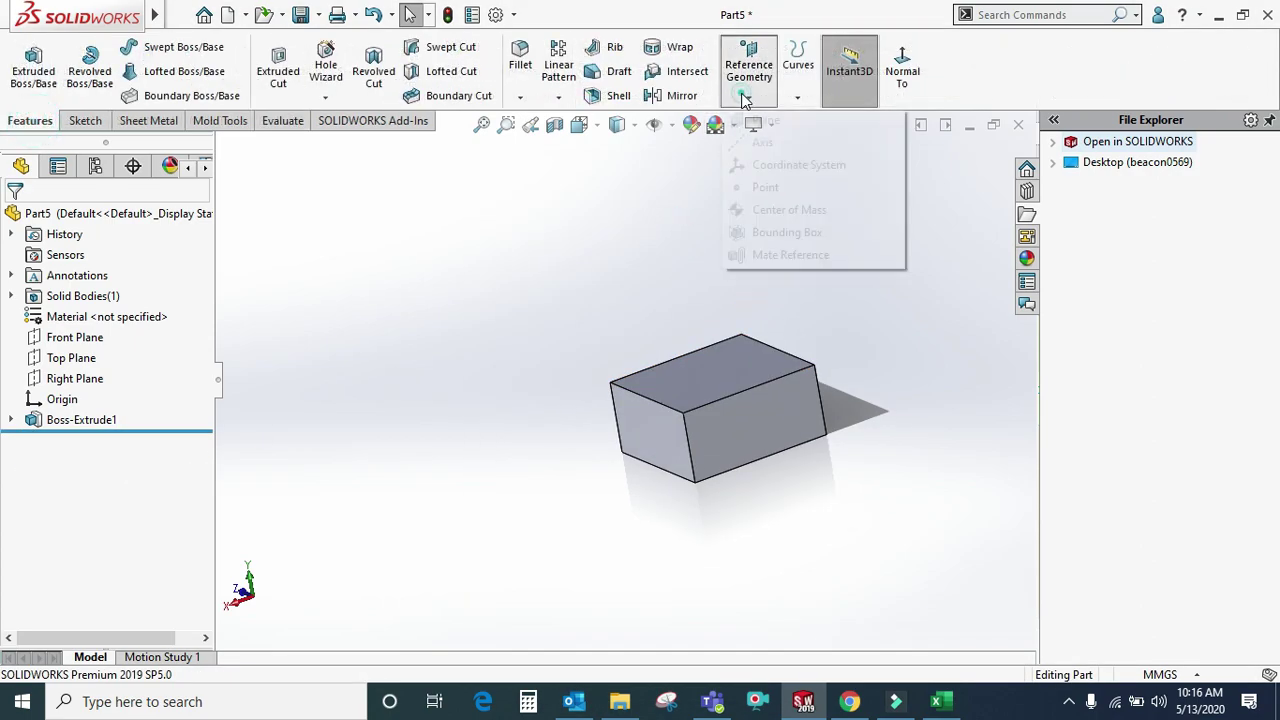
- Try a reference point at the block's top vertex, then at a face centre, and cancel it
left_click(745, 96)
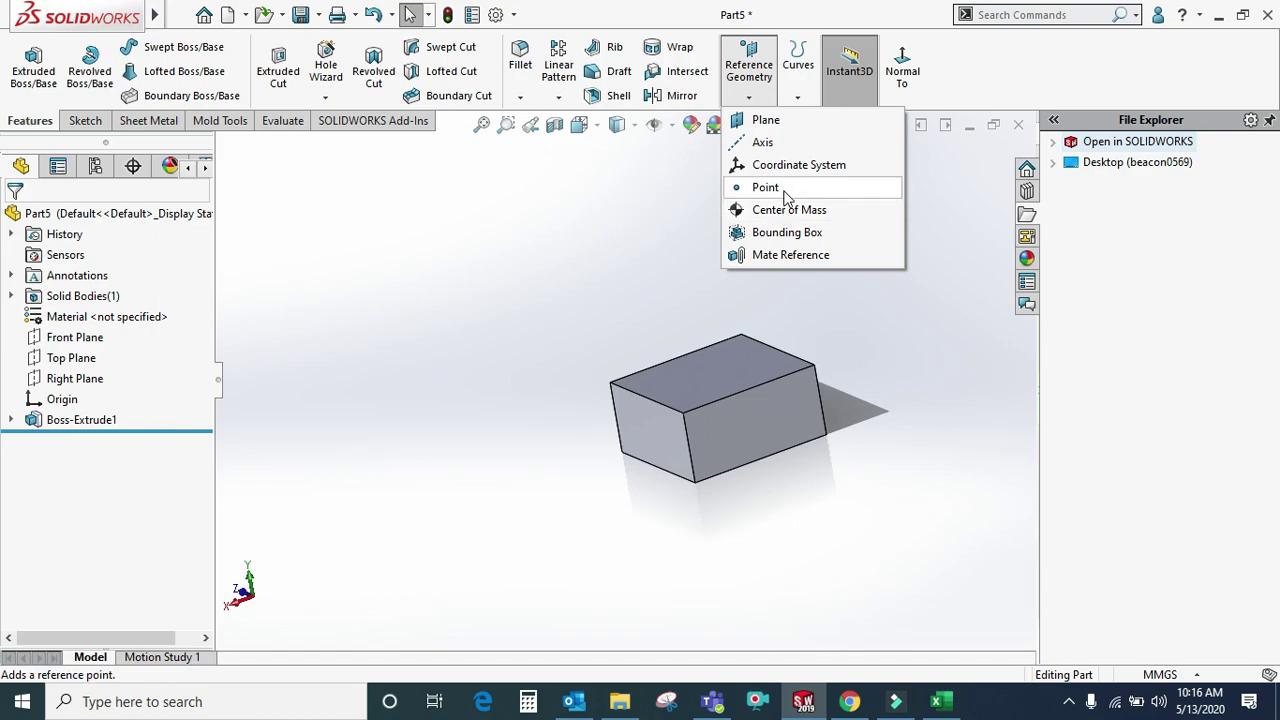
left_click(766, 187)
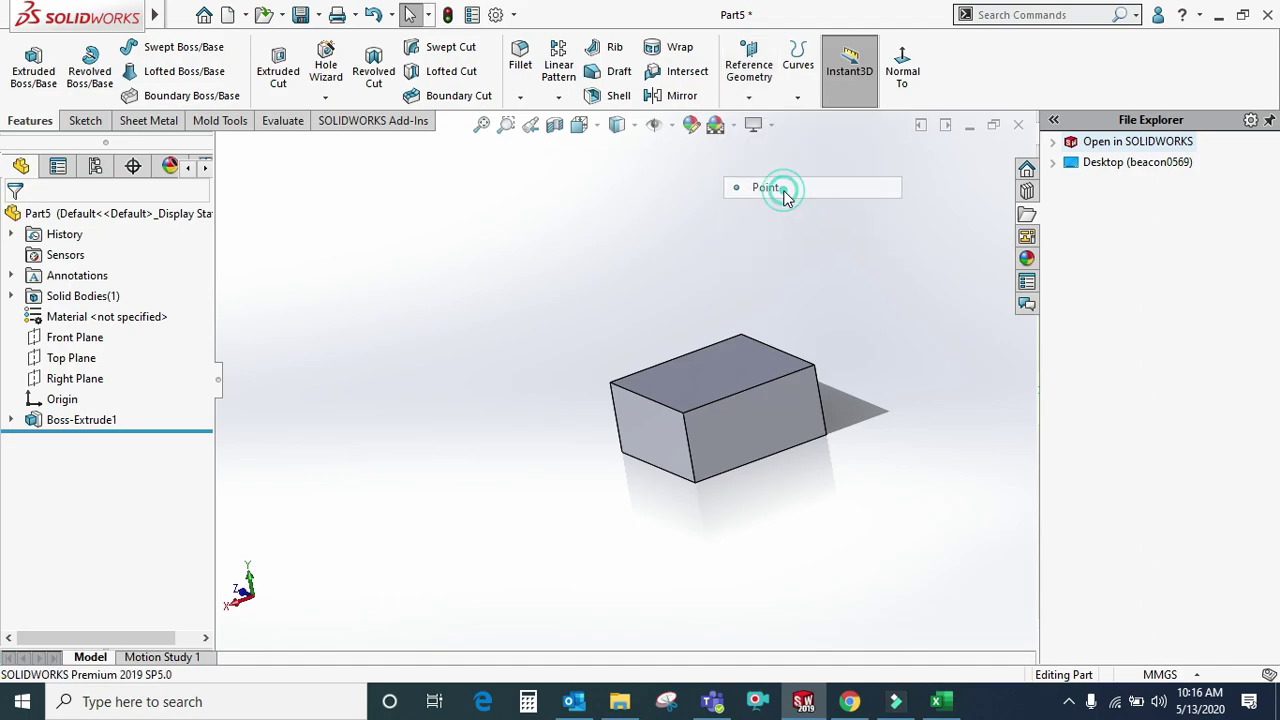
scroll(738, 340, "down", 1)
left_click(740, 335)
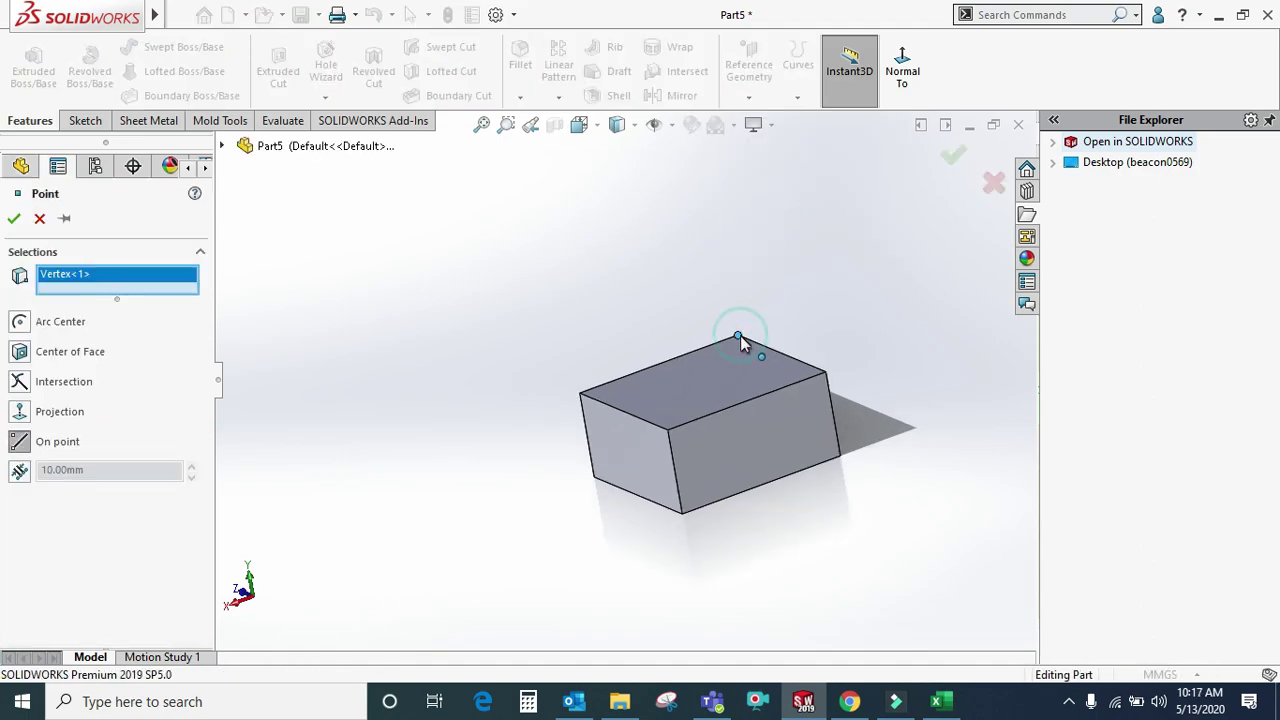
scroll(740, 335, "down", 2)
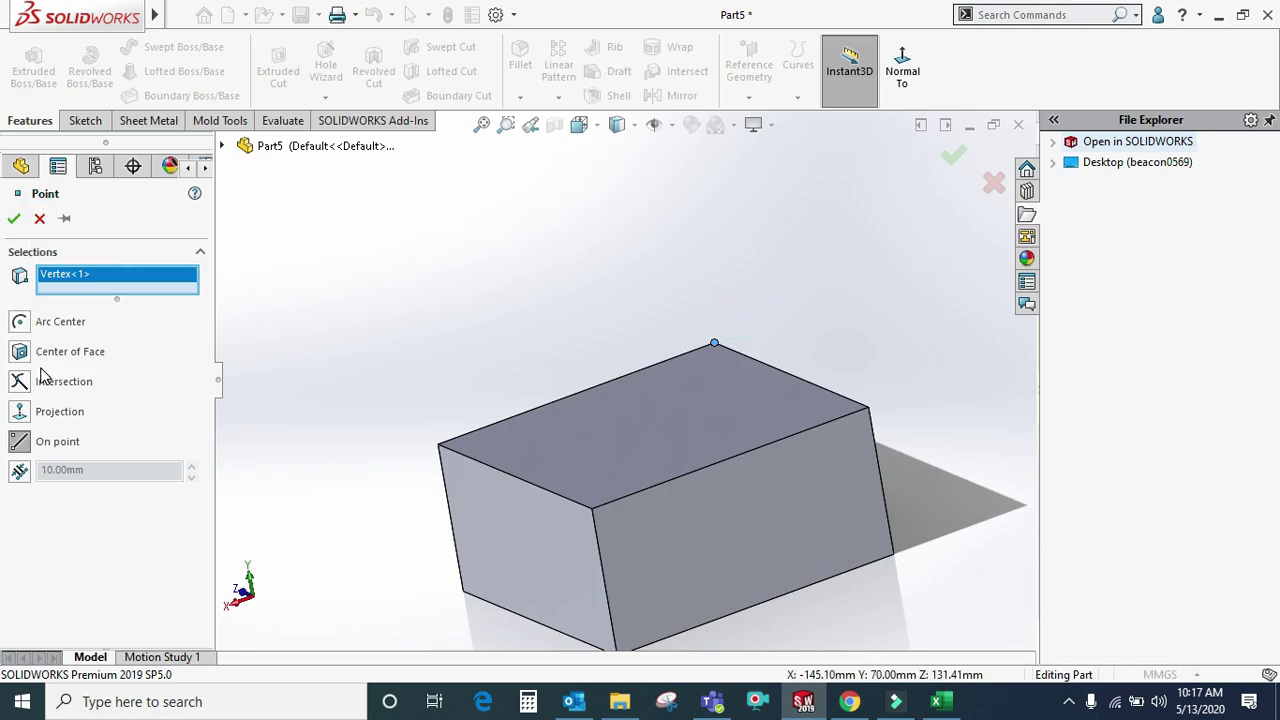
left_click(24, 412)
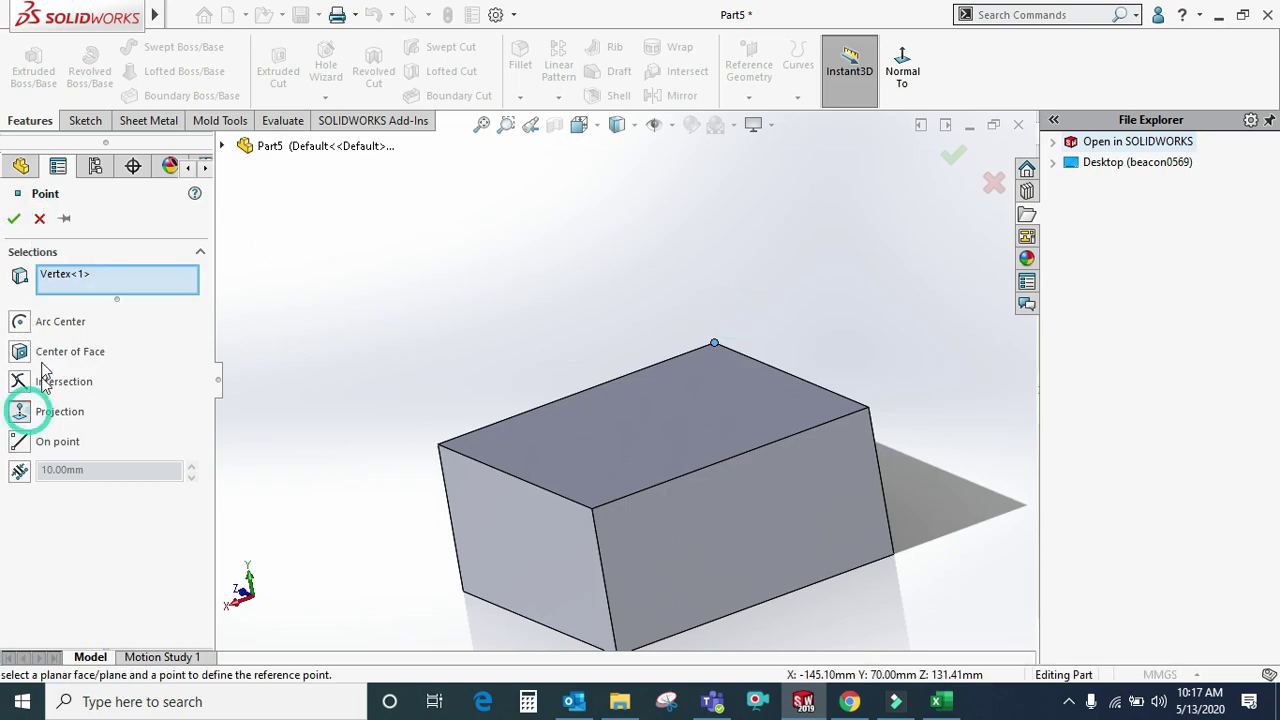
left_click(15, 221)
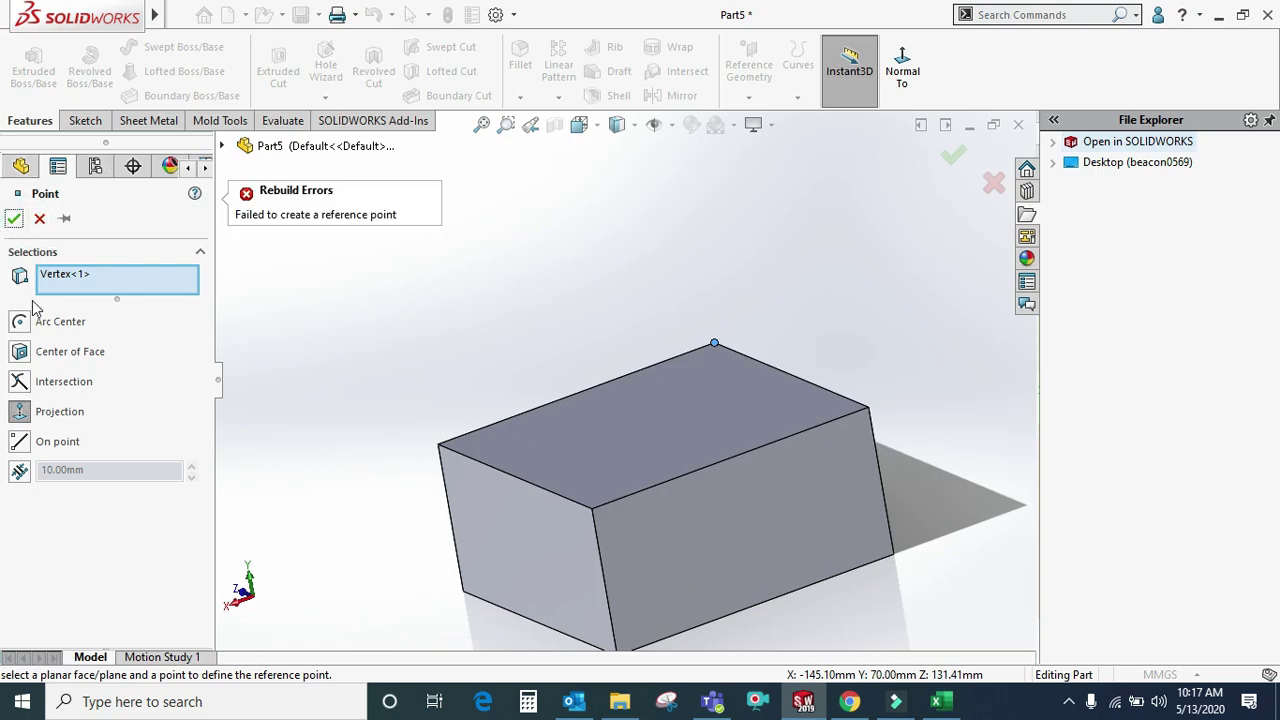
left_click(20, 351)
left_click(14, 218)
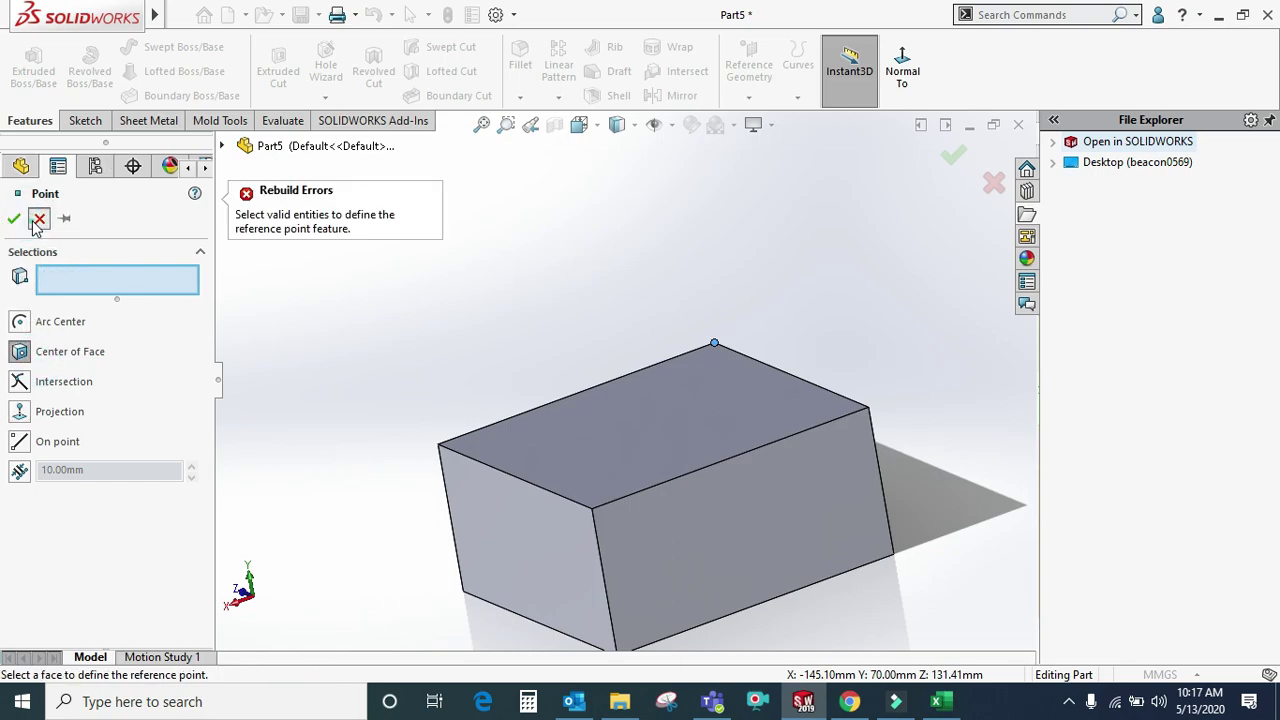
left_click(39, 218)
scroll(636, 308, "up", 3)
middle_click_drag(636, 308, 694, 420)
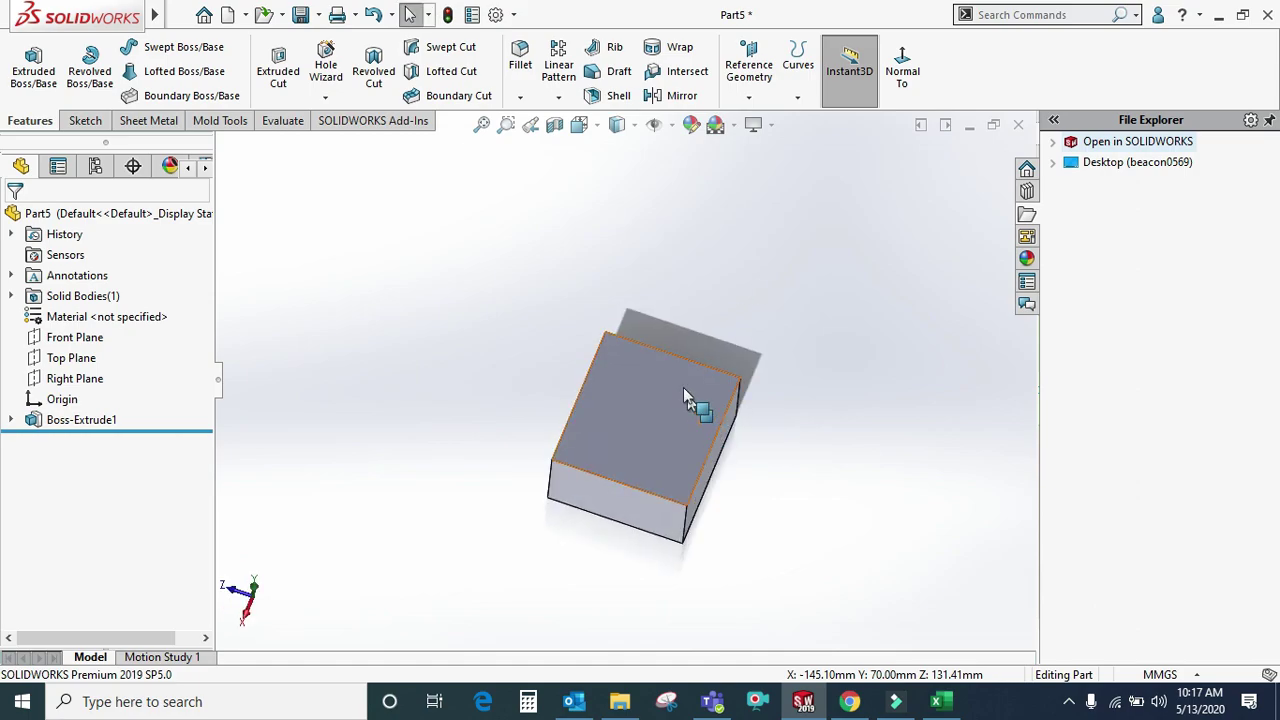
- Insert a Center of Mass reference marker at the block's centroid
left_click(85, 120)
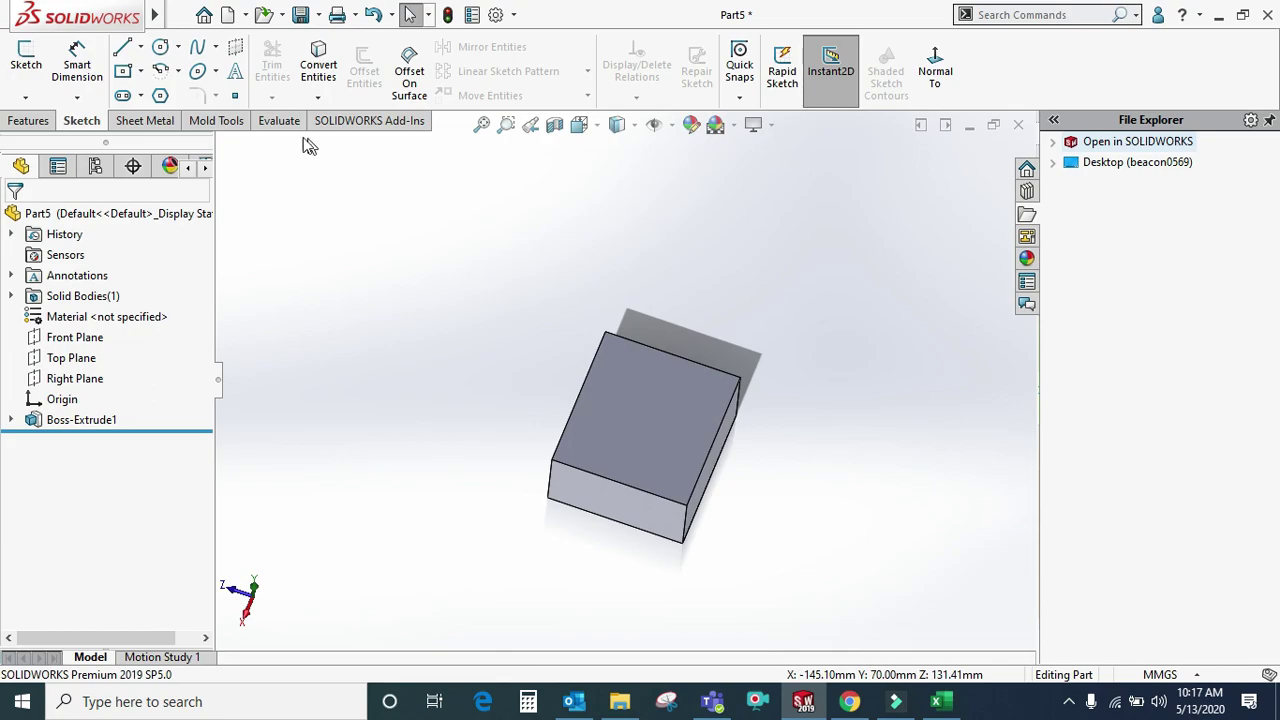
left_click(28, 120)
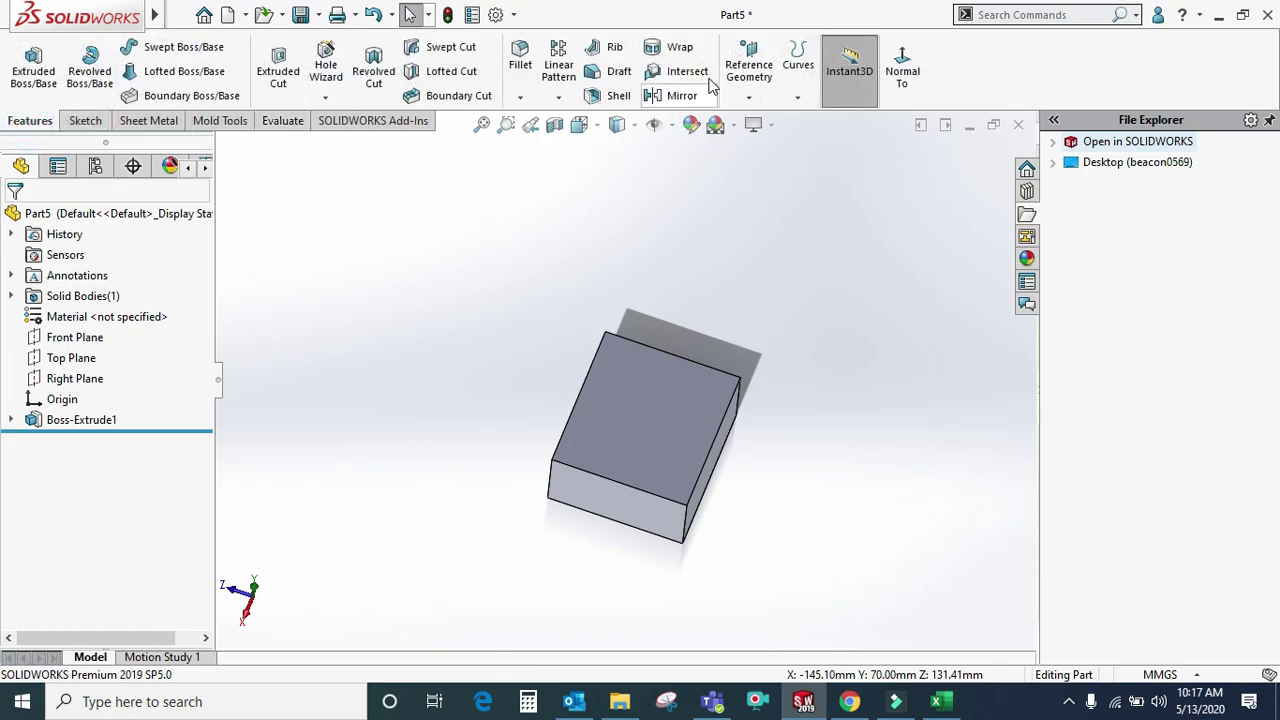
left_click(744, 90)
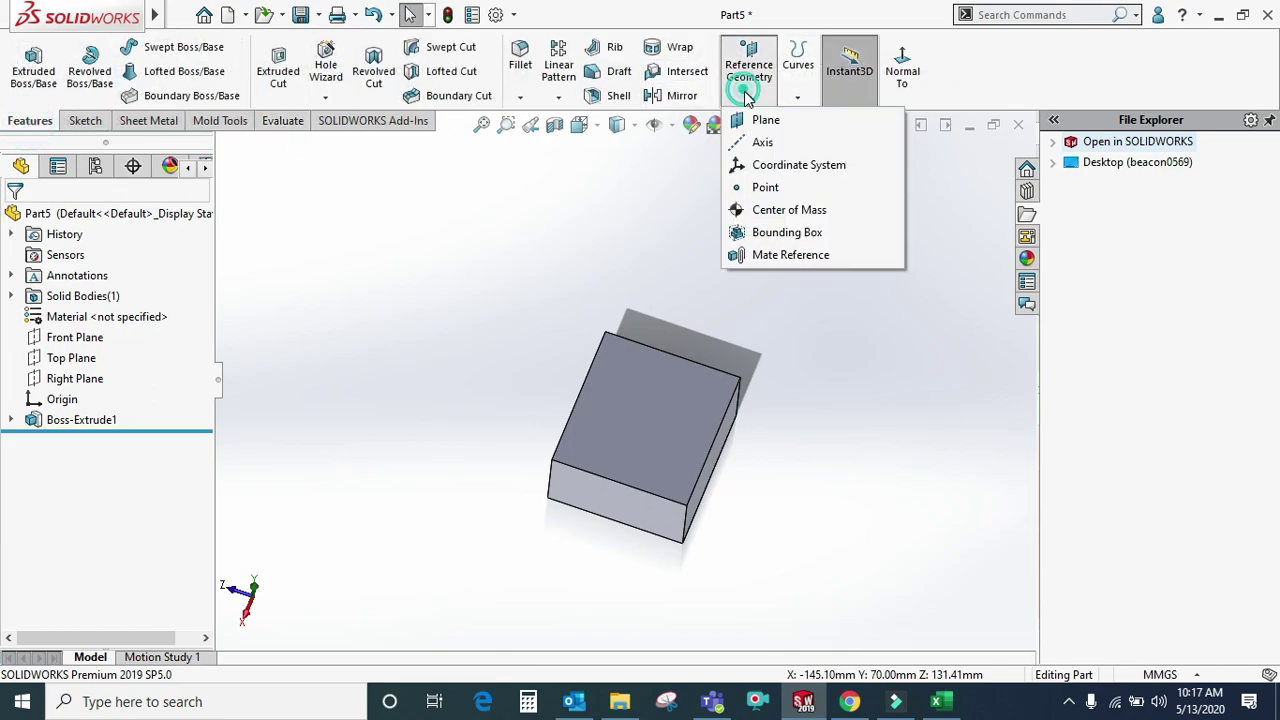
left_click(772, 212)
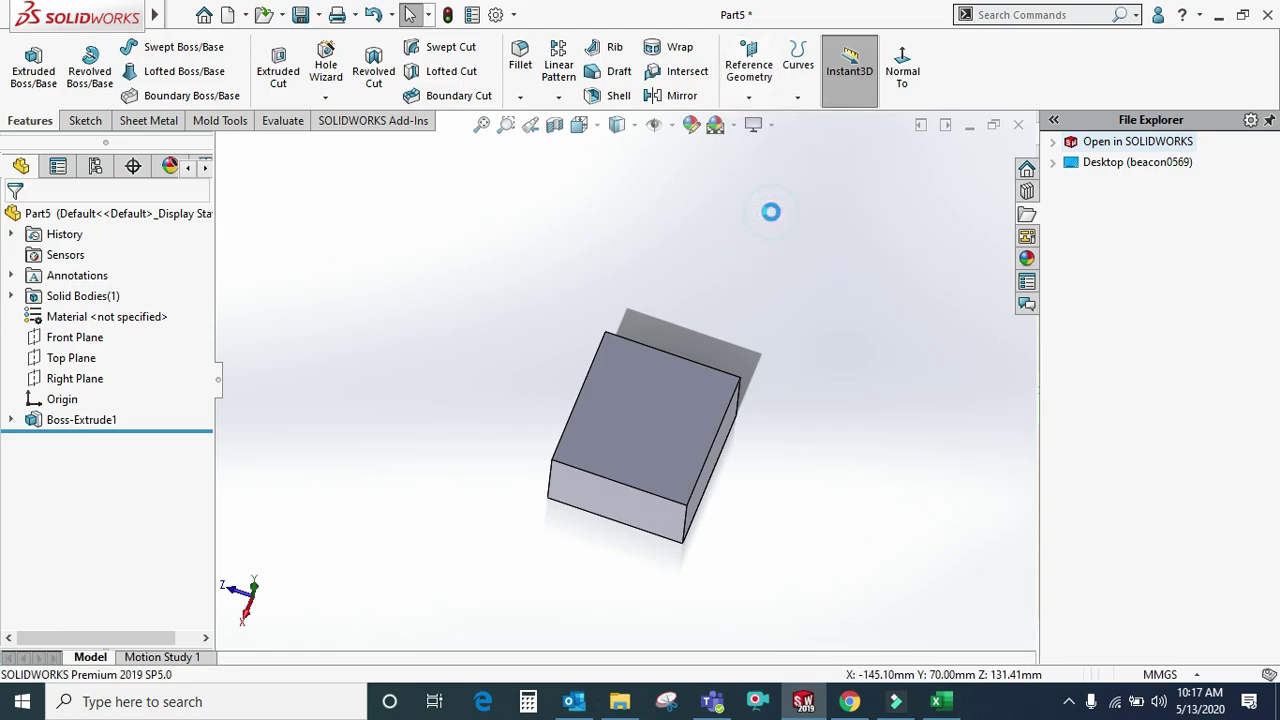
mouse_move(529, 500)
middle_mouse_down()
mouse_move(751, 451)
mouse_move(675, 279)
mouse_move(698, 472)
middle_mouse_up()
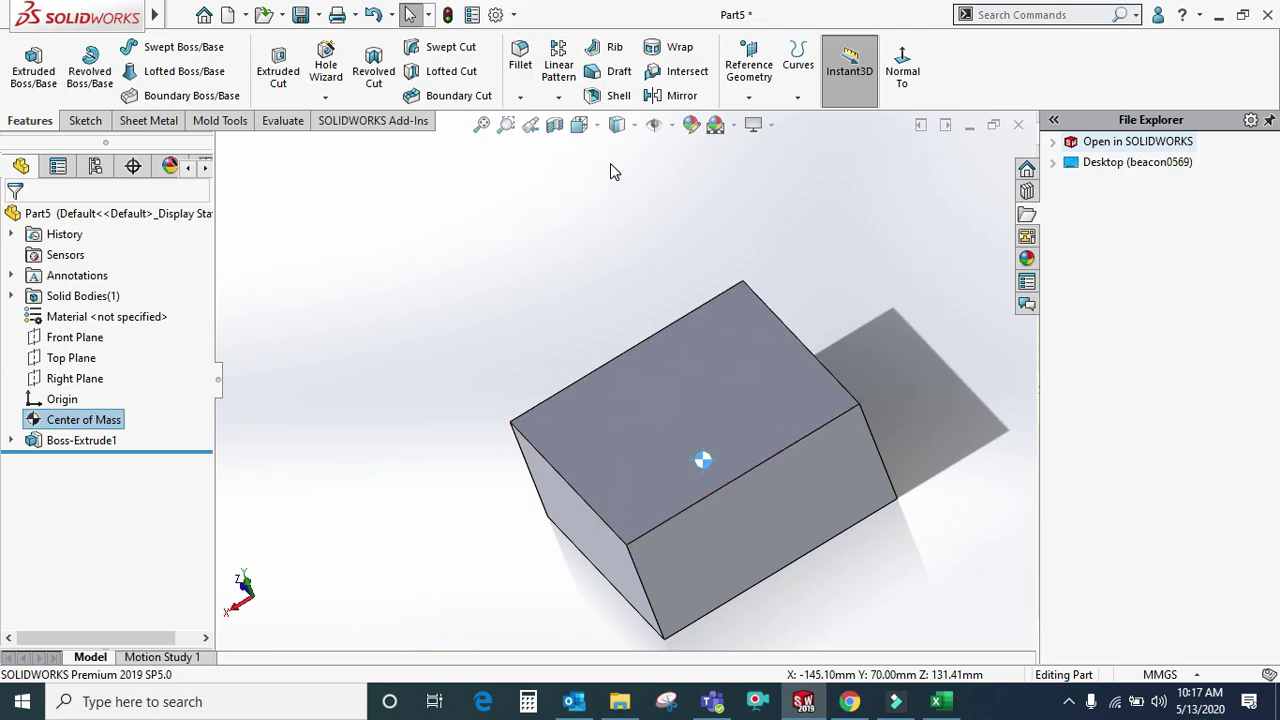
left_click(749, 72)
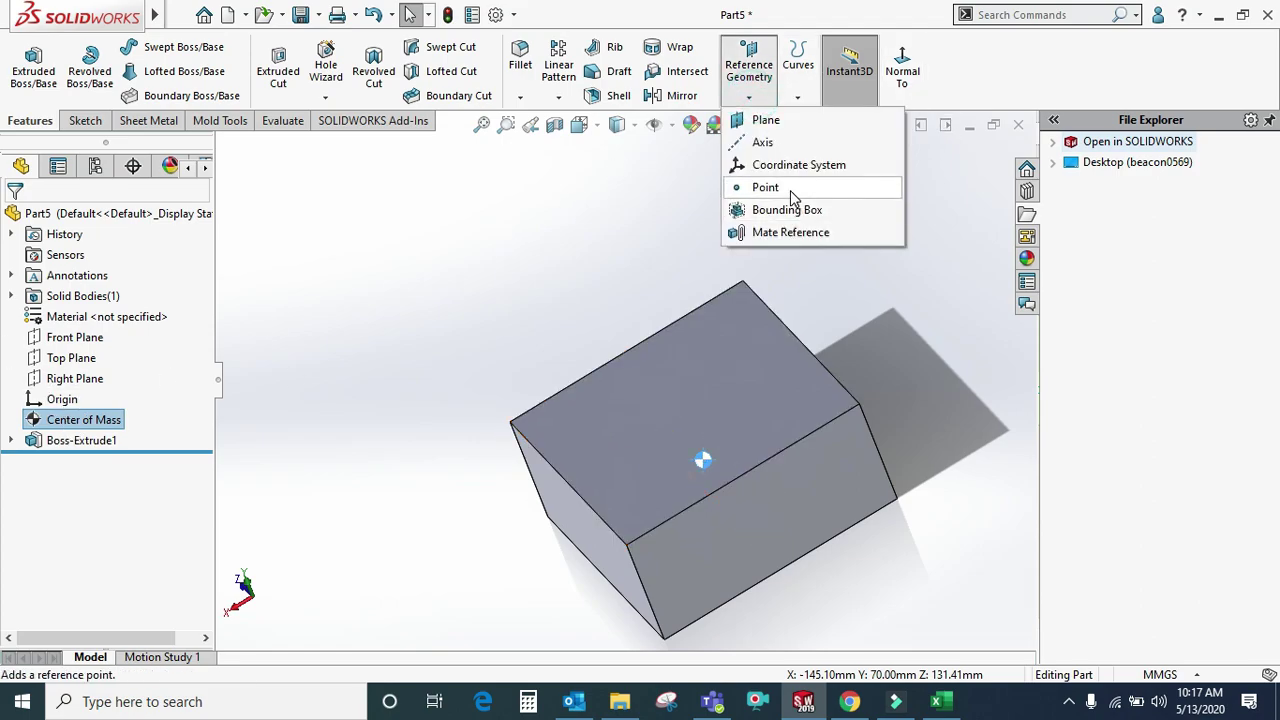
- Add a Best Fit bounding box around the block, referencing its top face
left_click(410, 378)
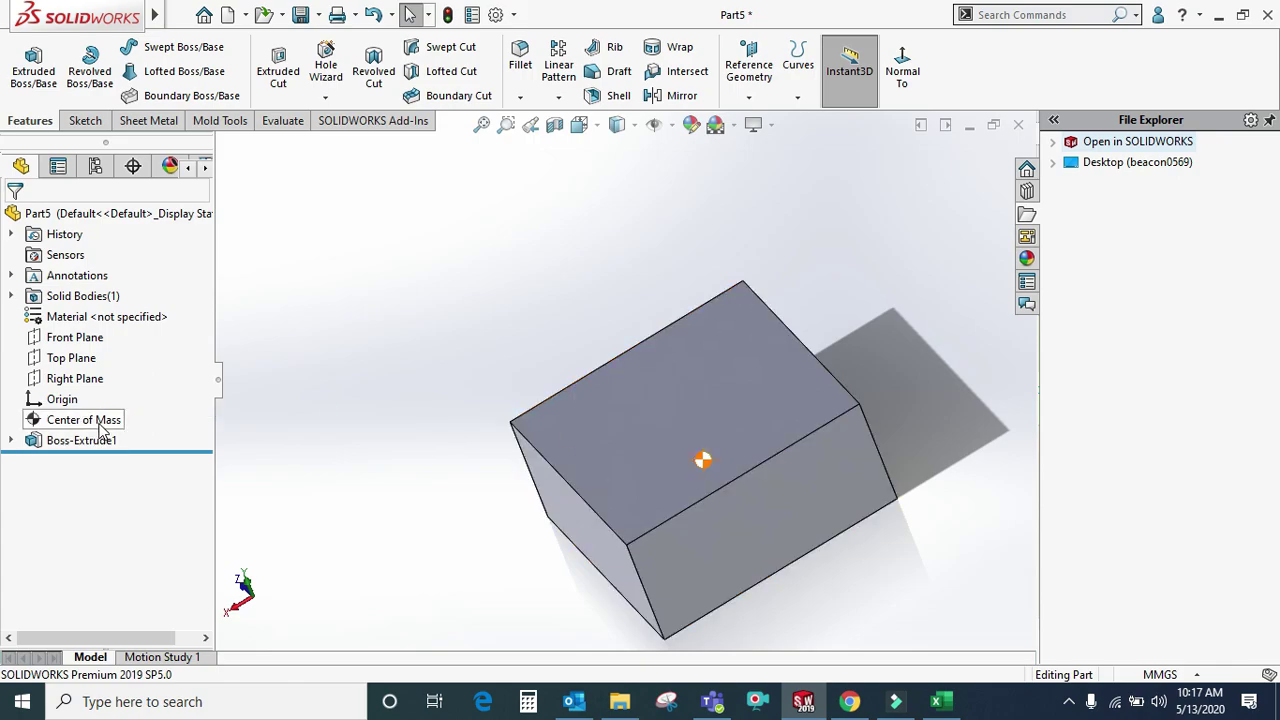
left_click(749, 90)
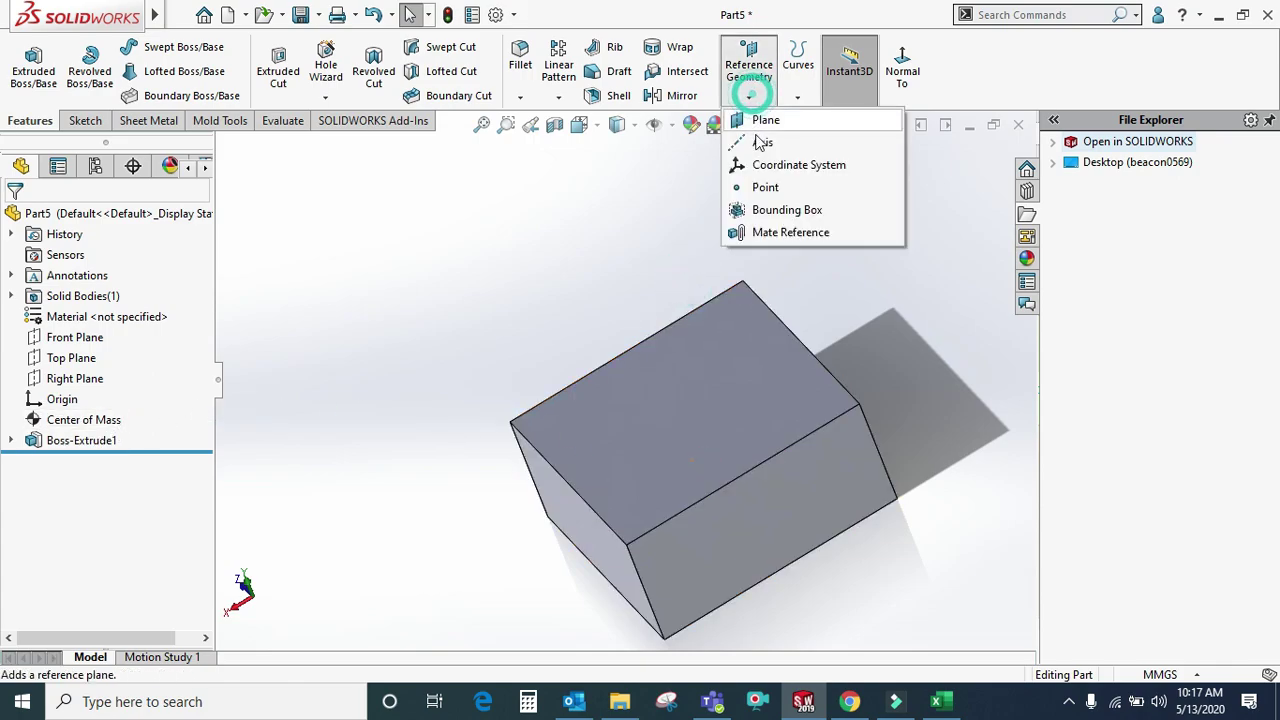
left_click(786, 210)
scroll(720, 377, "down", 2)
left_click(693, 380)
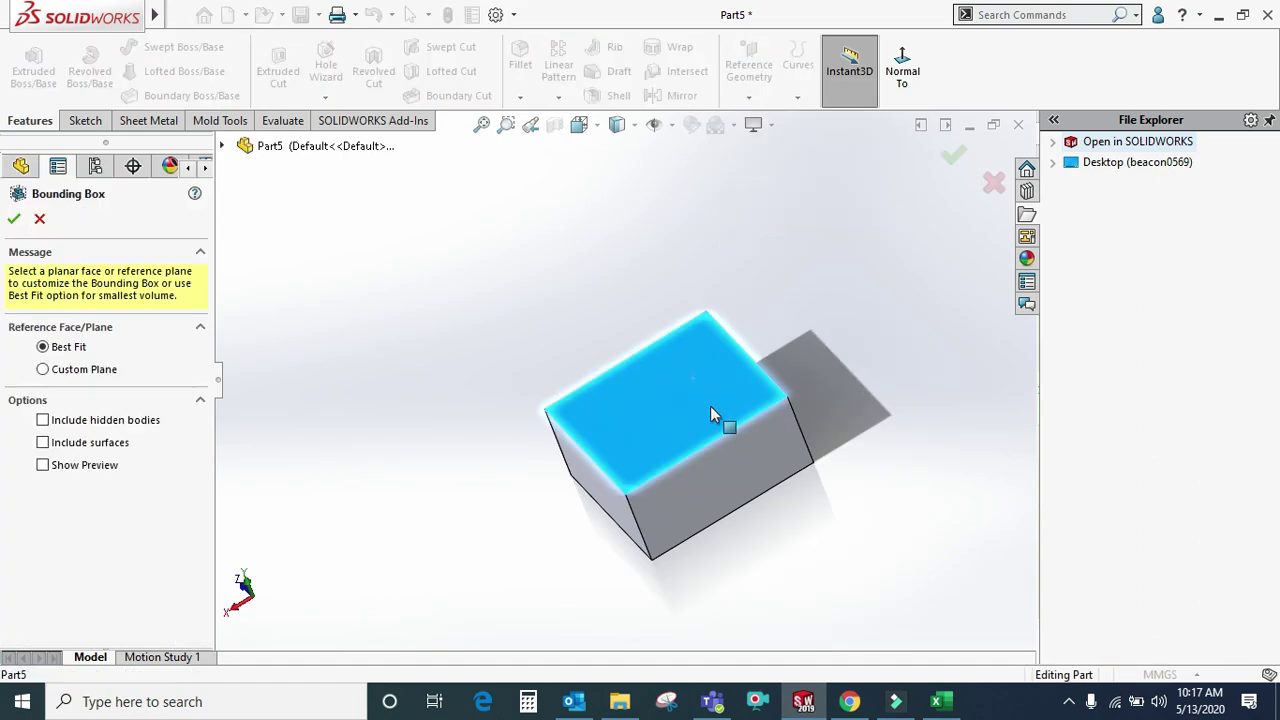
left_click(236, 146)
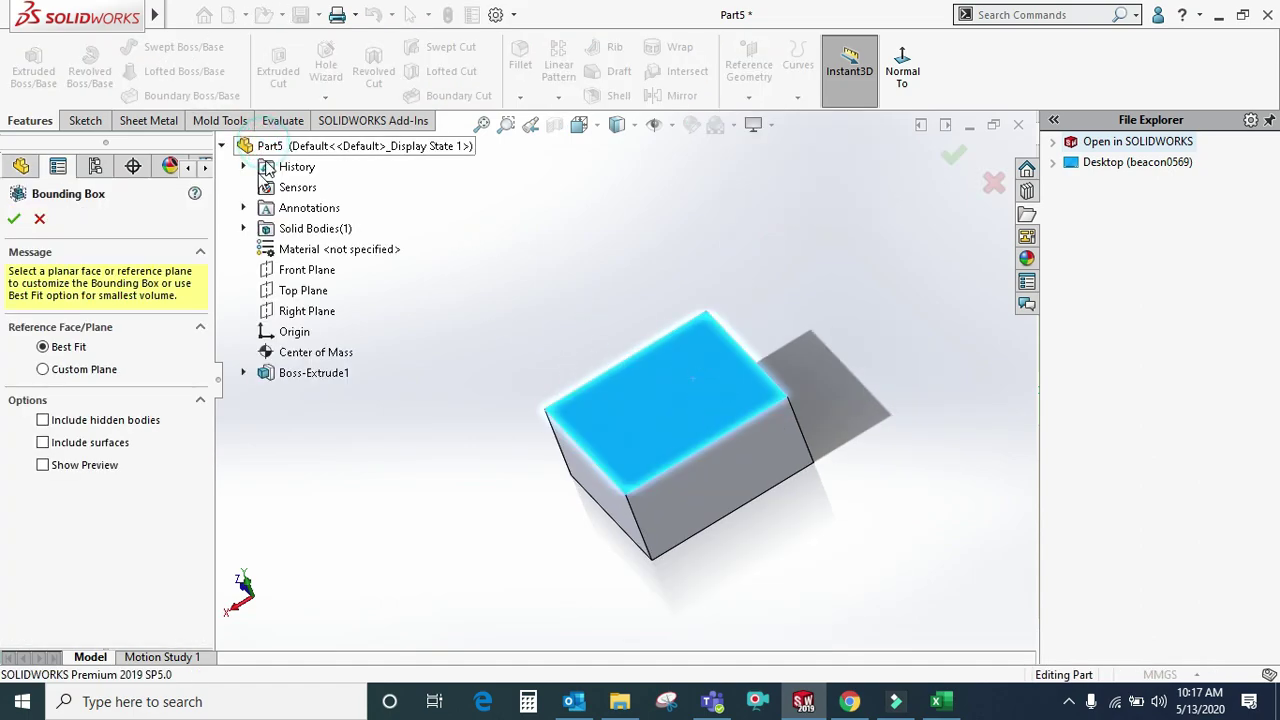
left_click(15, 220)
scroll(646, 370, "down", 2)
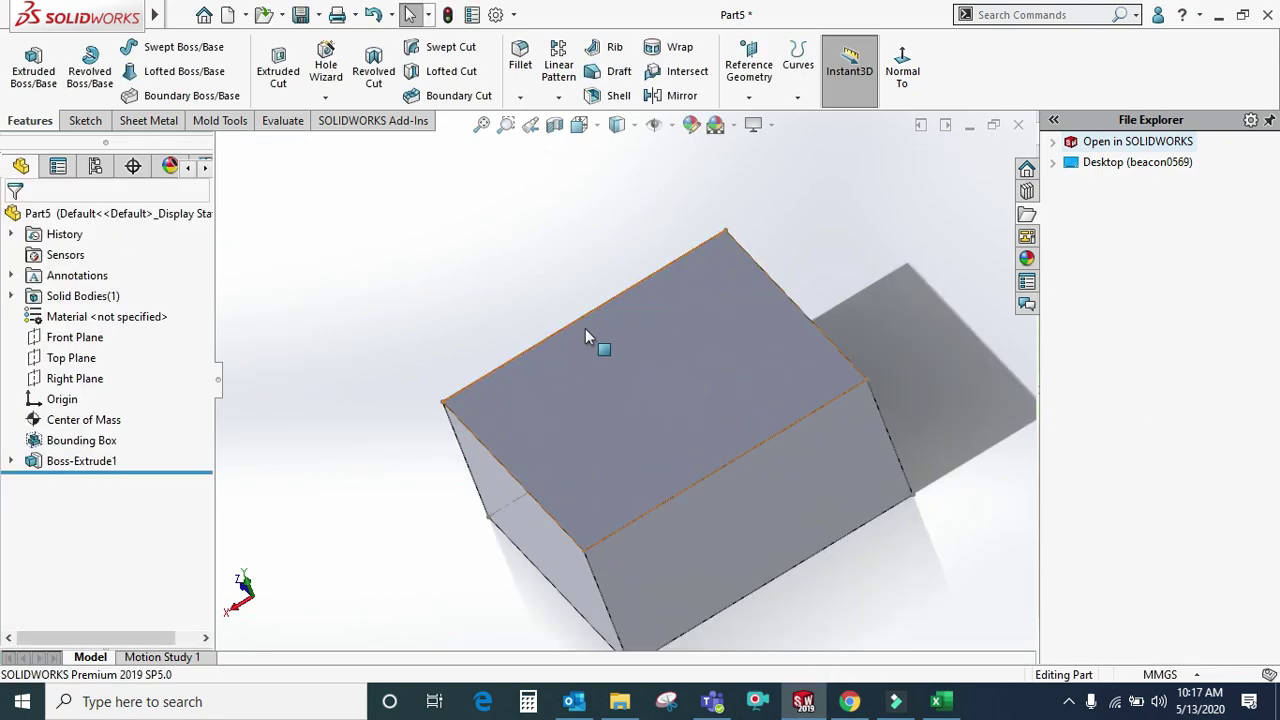
- Orbit and zoom to fit the whole block with its bounding box in view
mouse_move(586, 509)
middle_mouse_down()
mouse_move(749, 438)
mouse_move(615, 513)
middle_mouse_up()
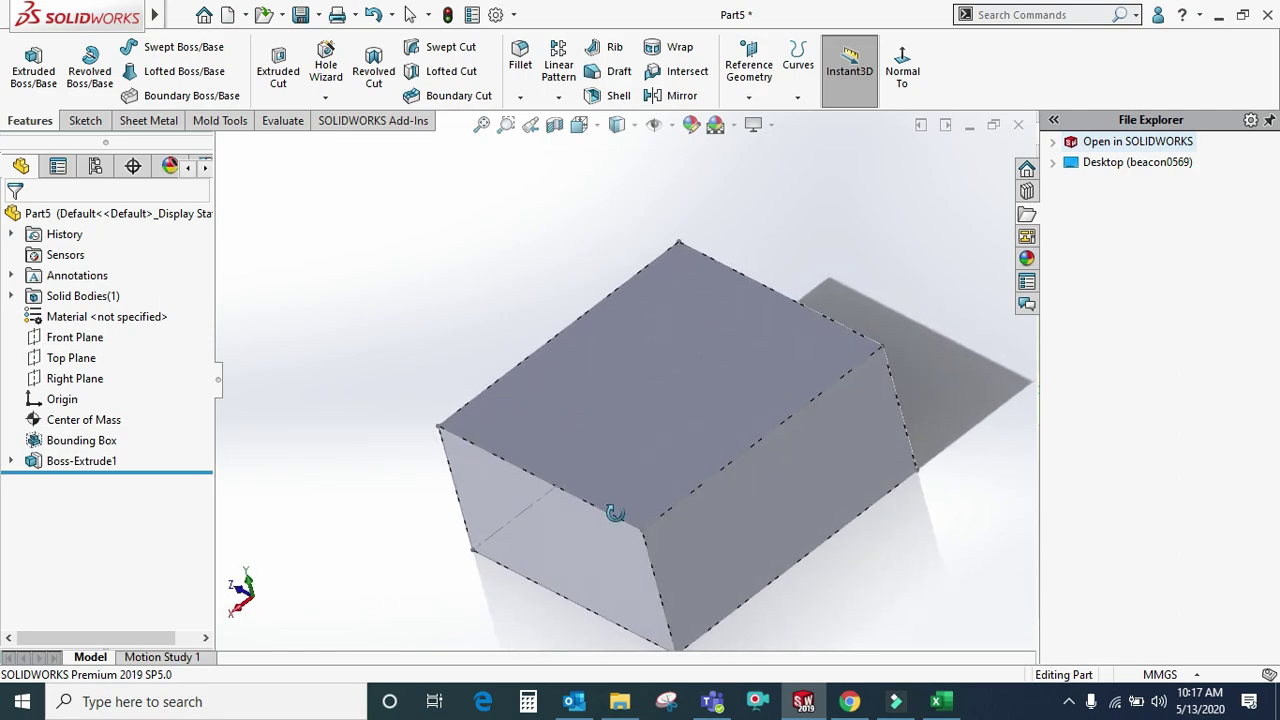
scroll(654, 481, "down", 2)
scroll(666, 497, "down", 2)
left_click(742, 88)
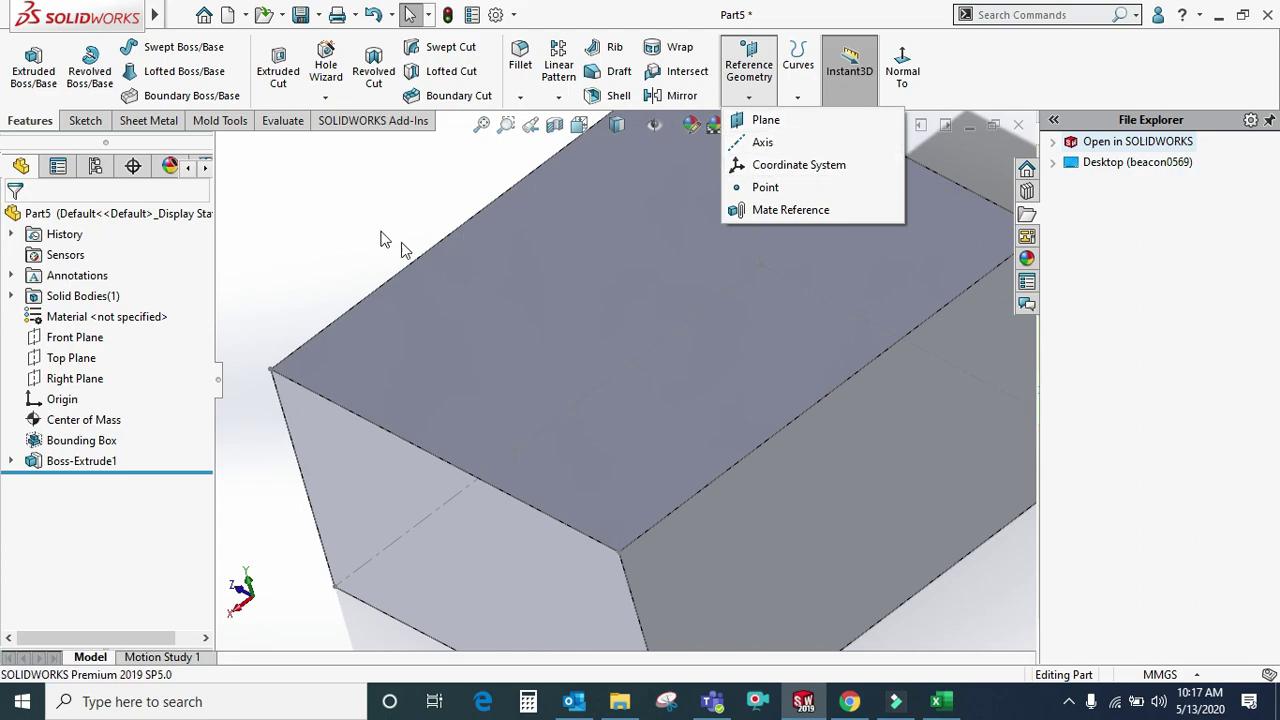
key("f")
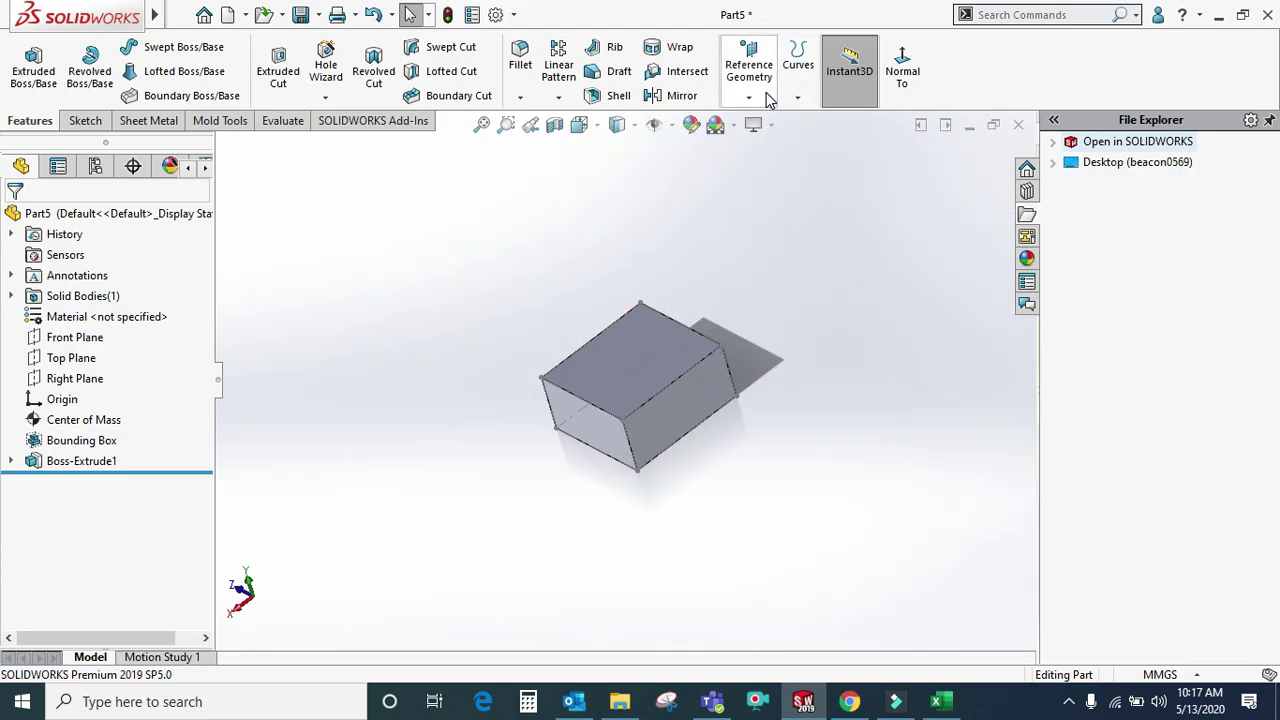
left_click(797, 97)
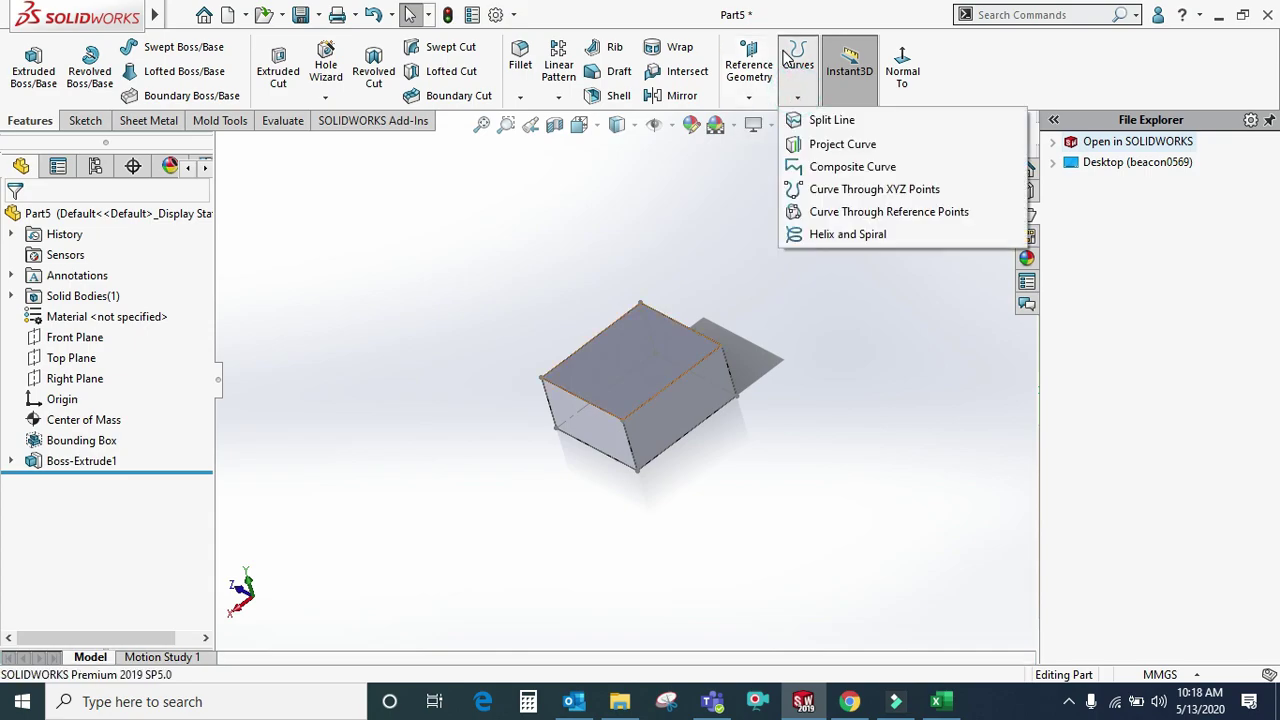
- Delete the Center of Mass, Bounding Box and Boss-Extrude1 features together
scroll(766, 306, "up", 3)
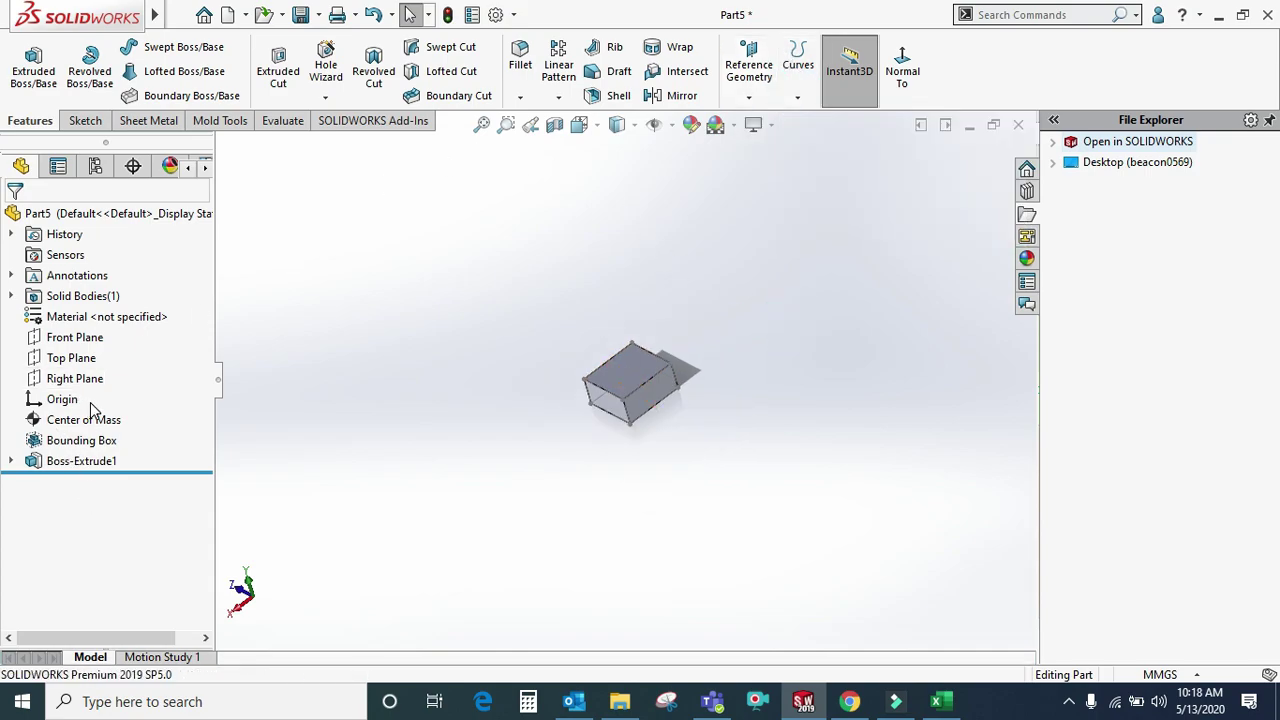
left_click_drag(88, 447, 58, 470)
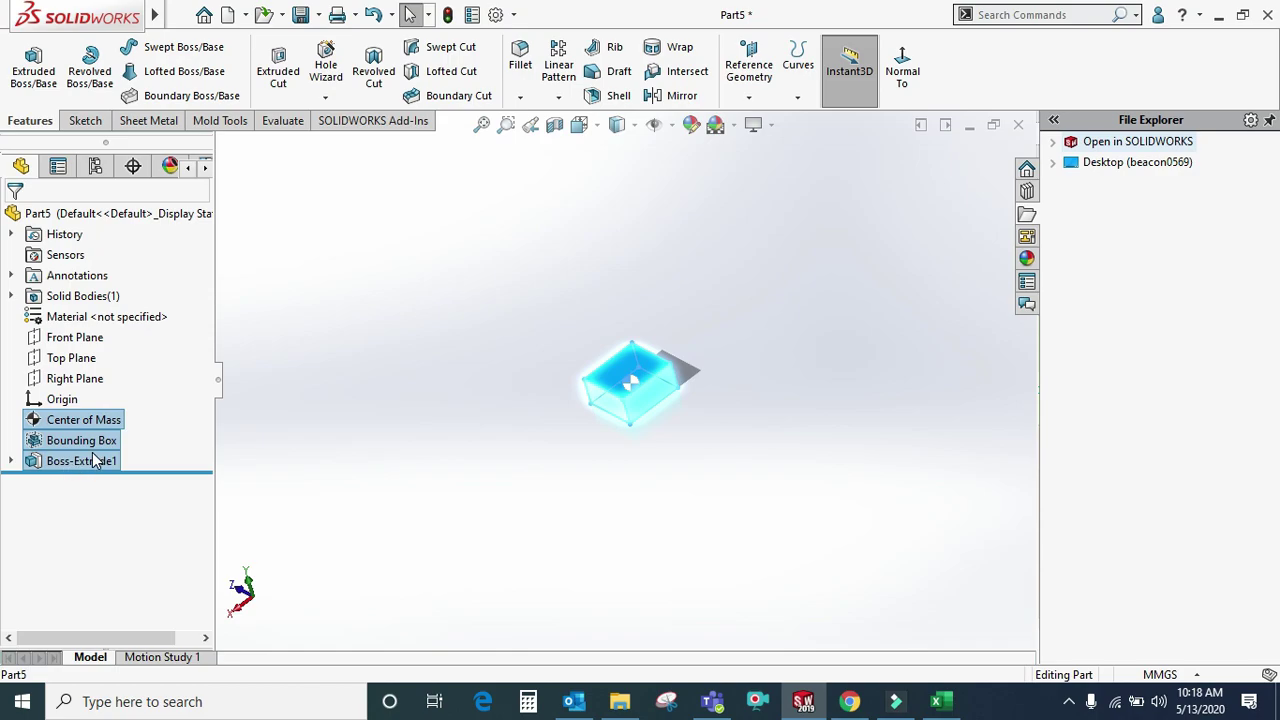
key("Delete")
left_click(757, 259)
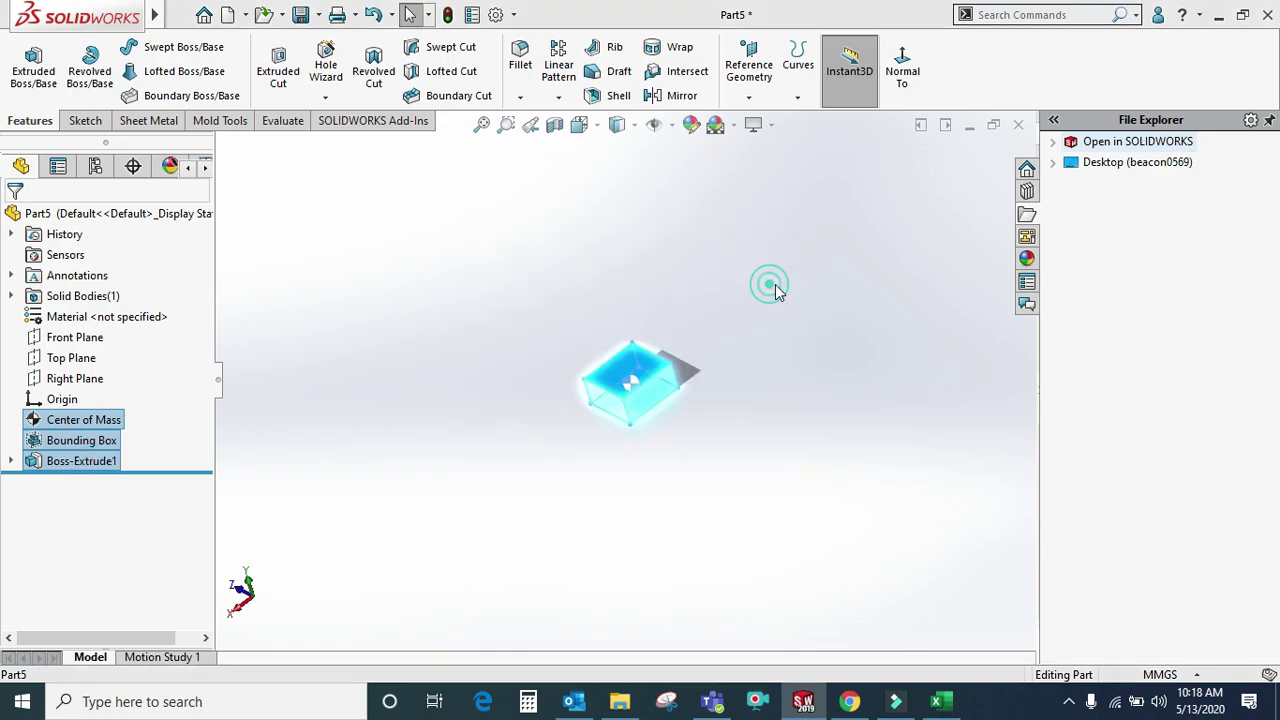
- Cancel an extrusion of the leftover Sketch4, then delete Sketch4 from the tree
left_click(798, 80)
left_click(562, 362)
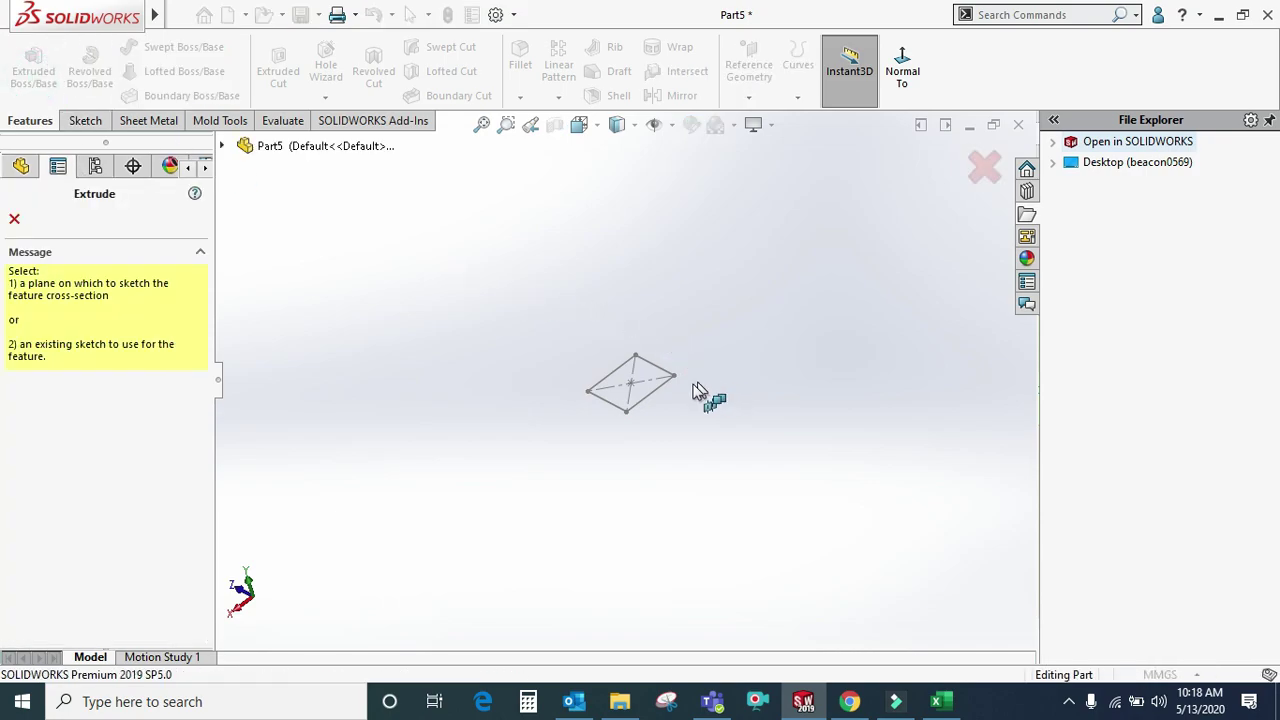
left_click(650, 363)
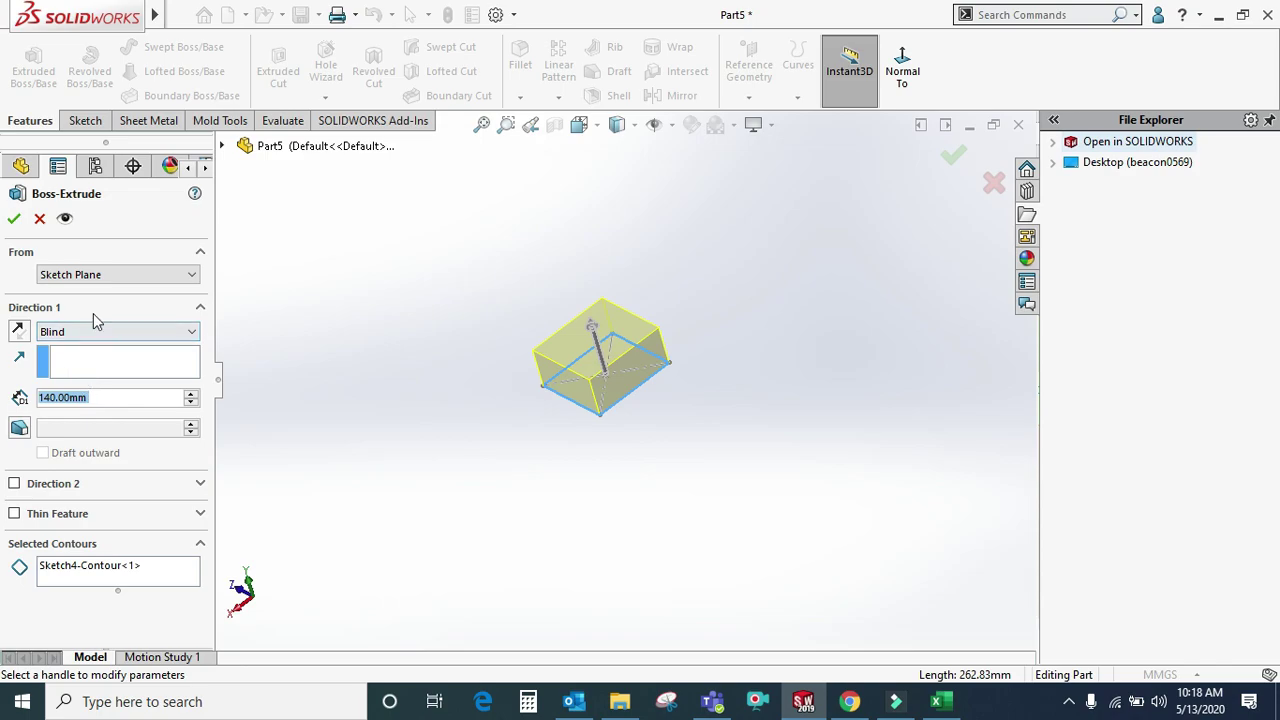
left_click(40, 219)
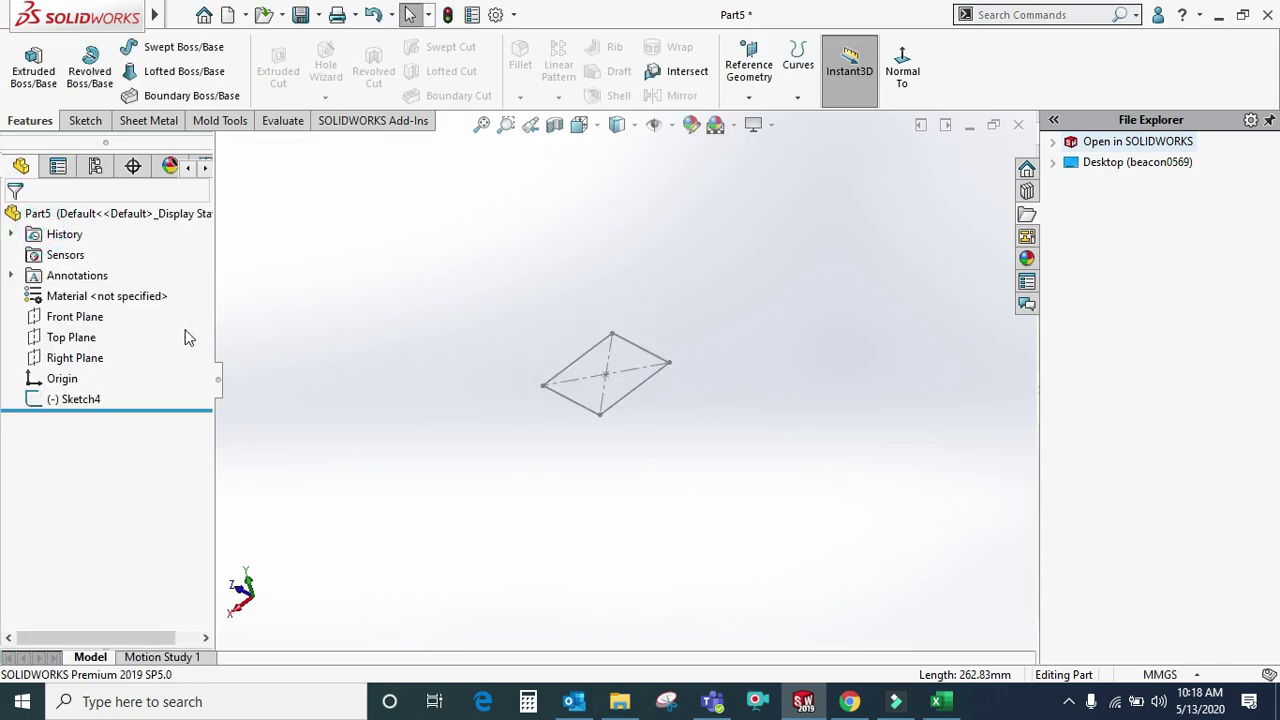
left_click(87, 399)
key("Delete")
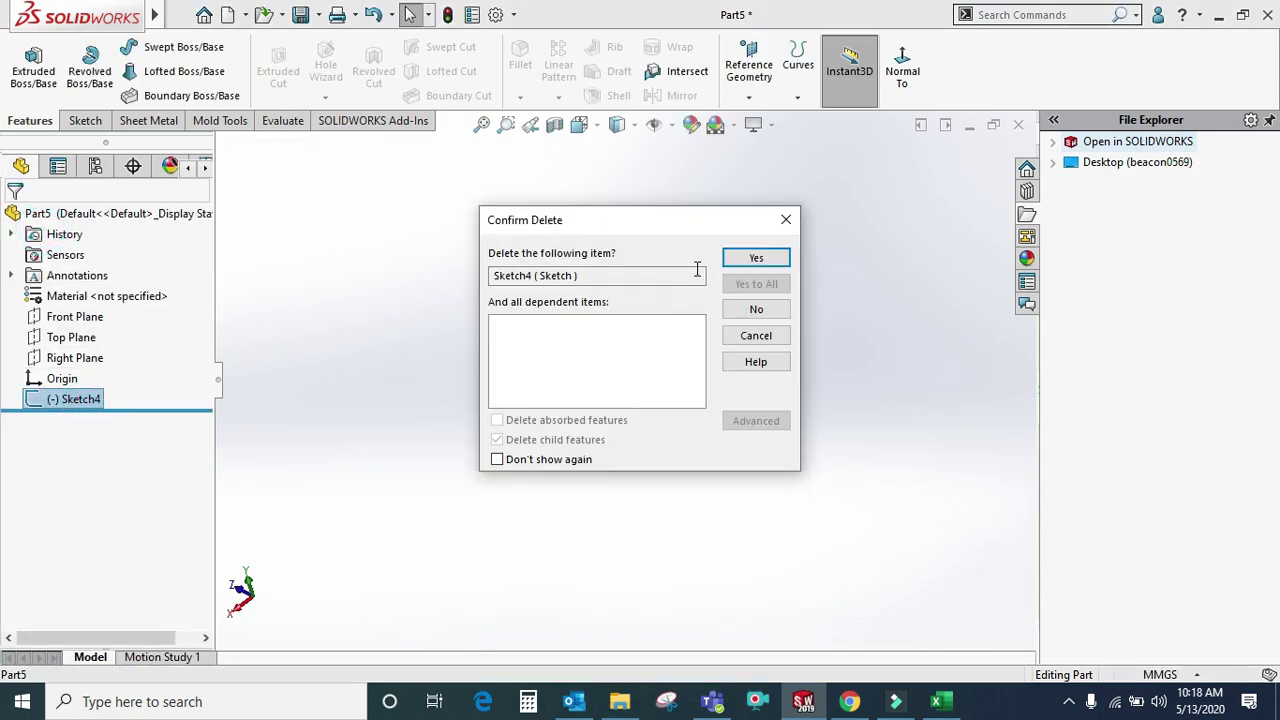
left_click(740, 257)
left_click(71, 337)
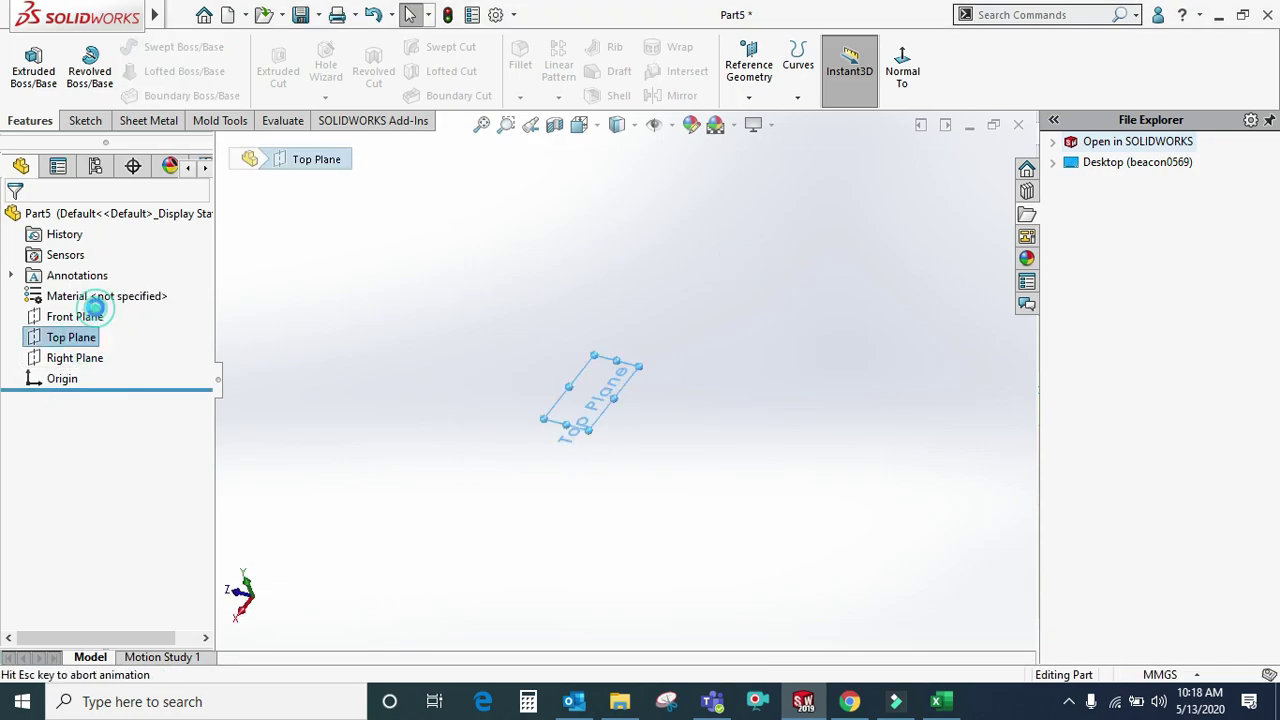
- Sketch a circle centred at the origin on the Top Plane, viewed from above
left_click(541, 236)
left_click(160, 47)
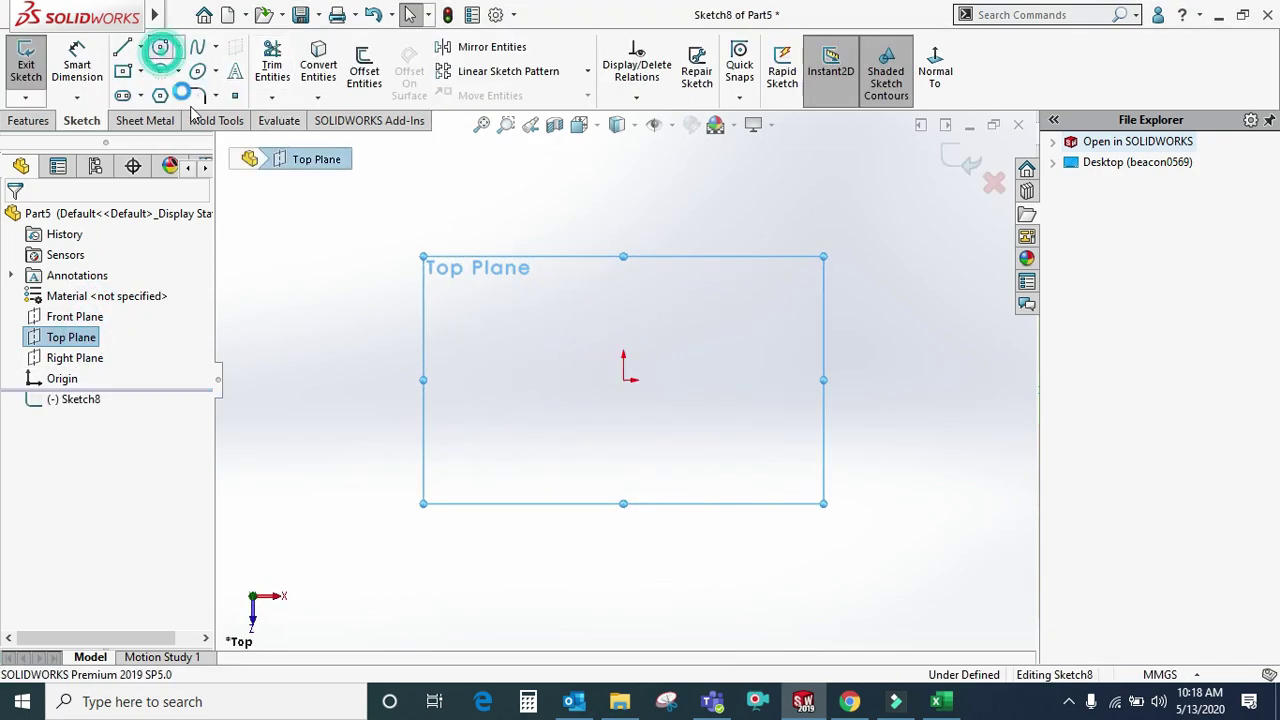
left_click(628, 390)
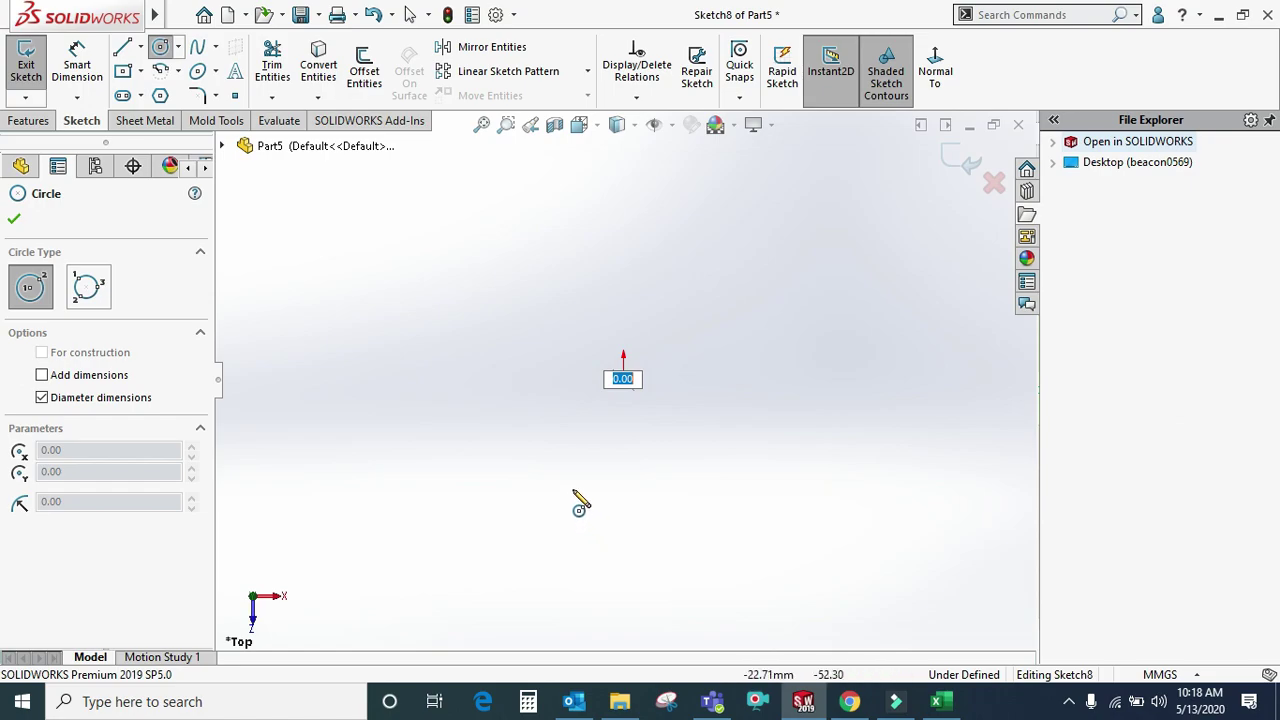
key("Return")
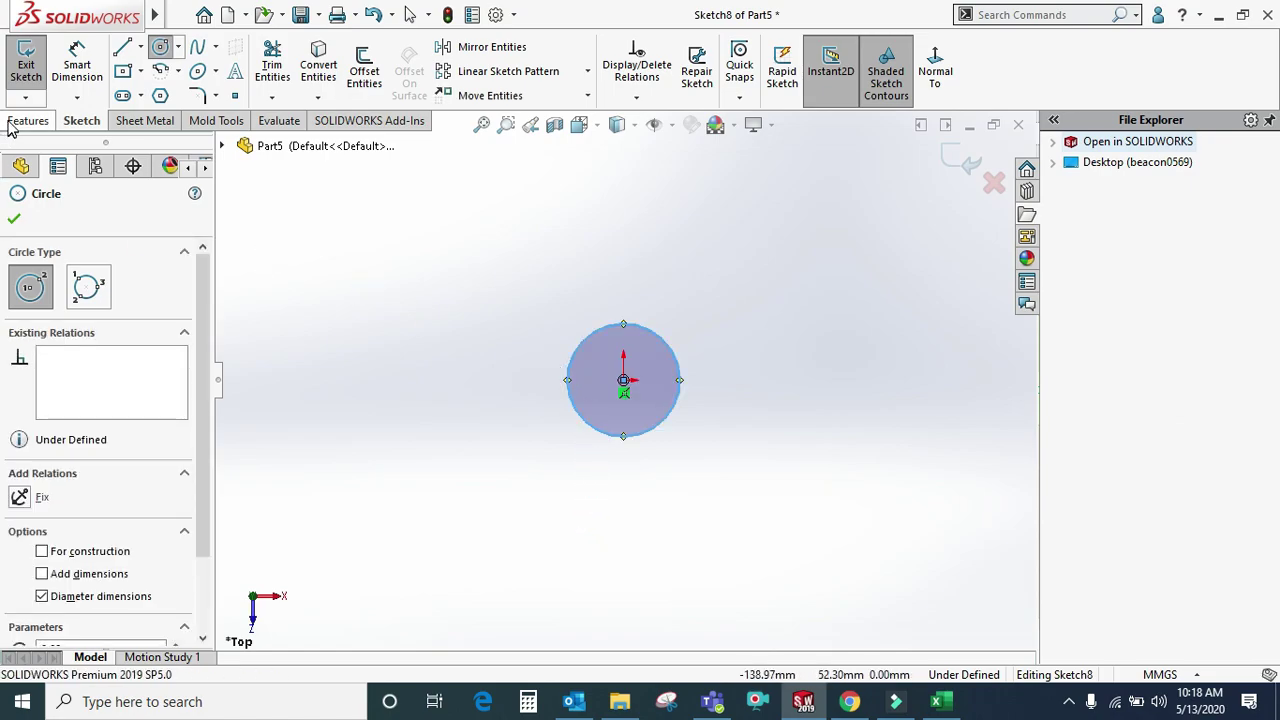
left_click(28, 121)
left_click(24, 80)
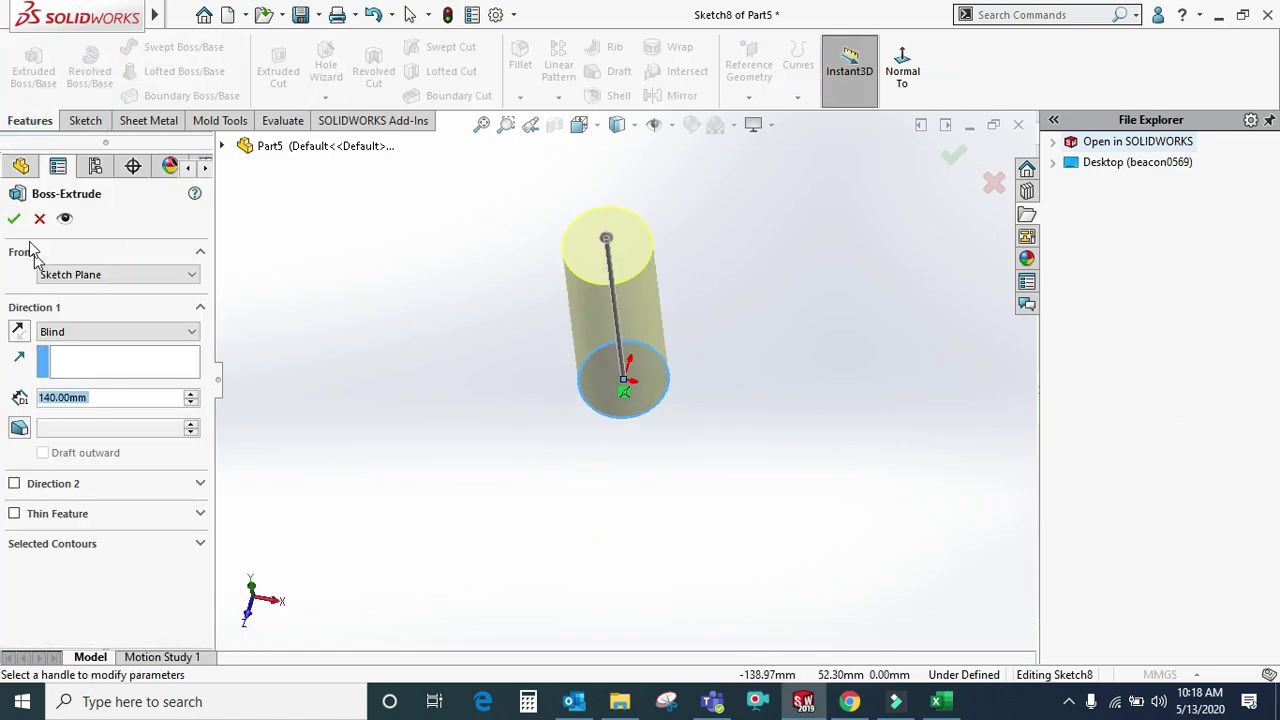
key("Escape")
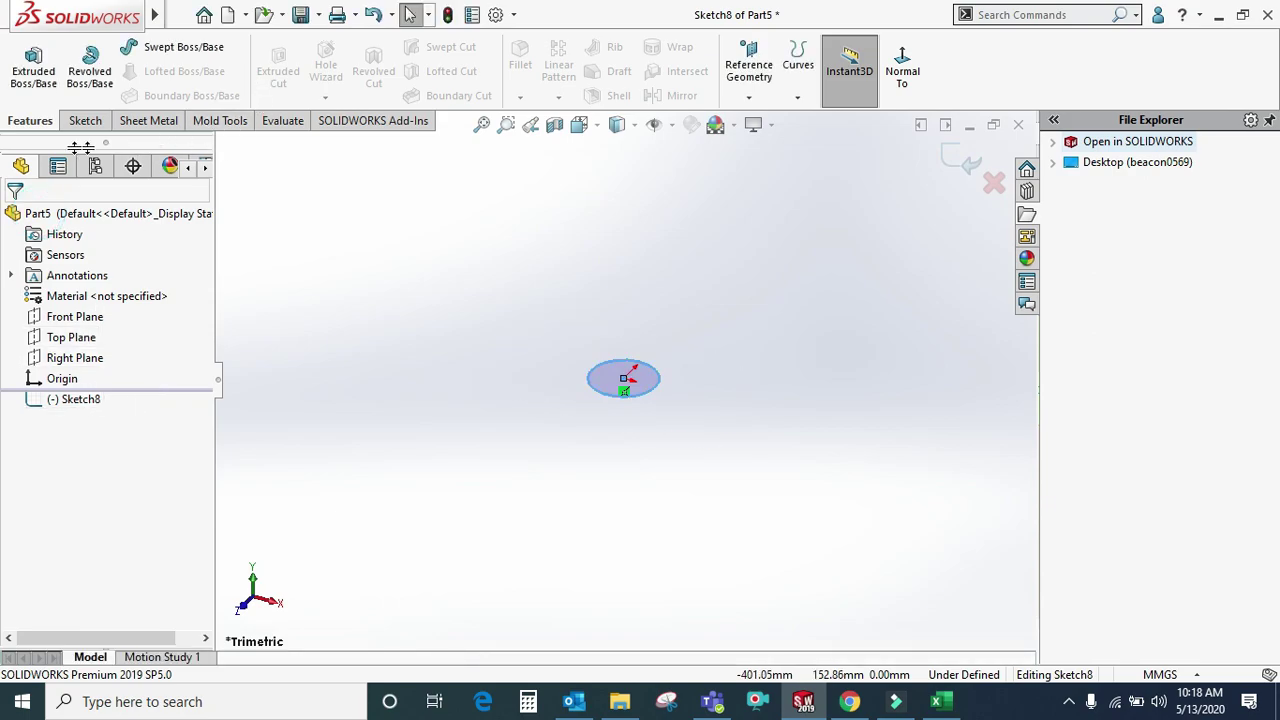
left_click(84, 120)
left_click(935, 68)
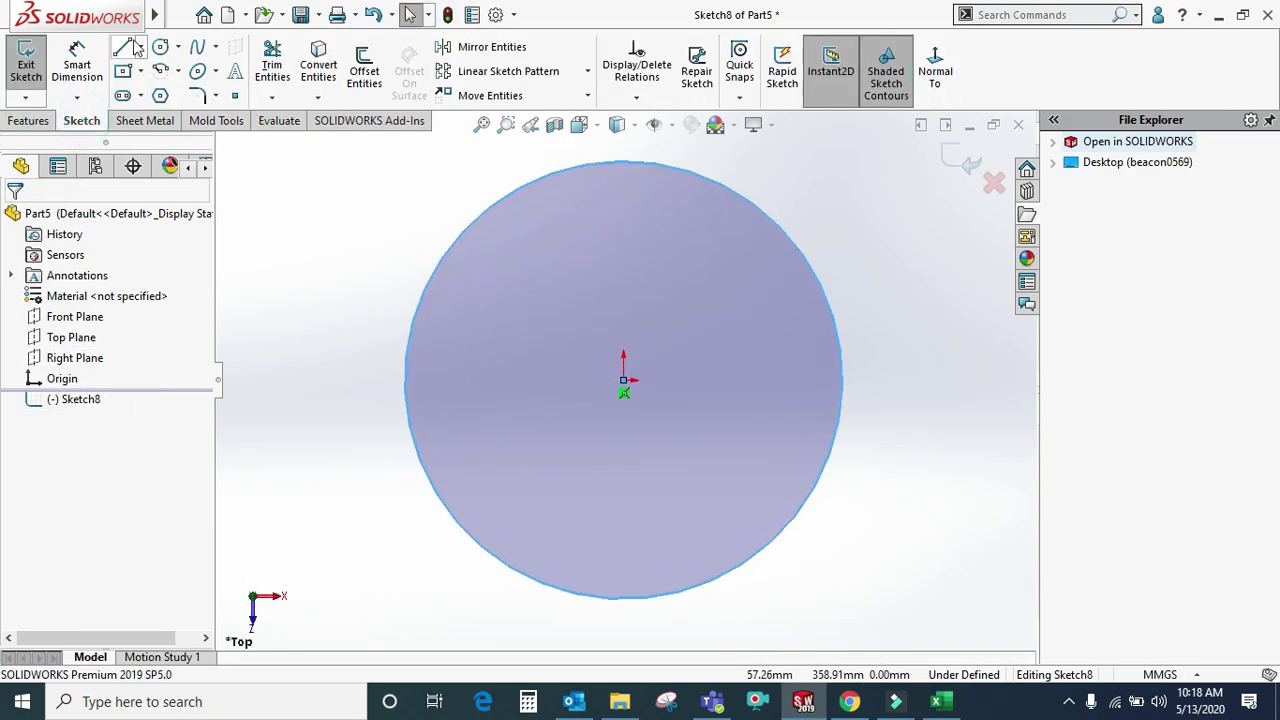
- Draw a line across the circle's full width and trim away the upper arc
left_click(122, 48)
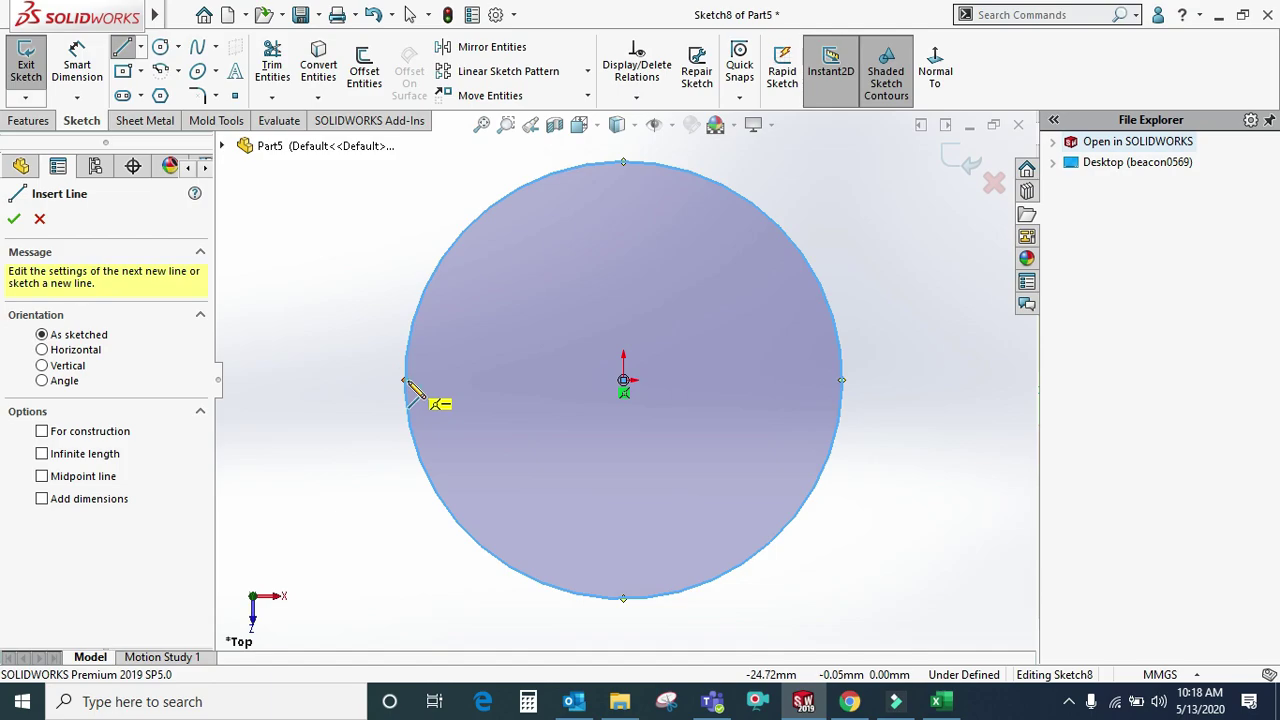
left_click_drag(407, 381, 842, 380)
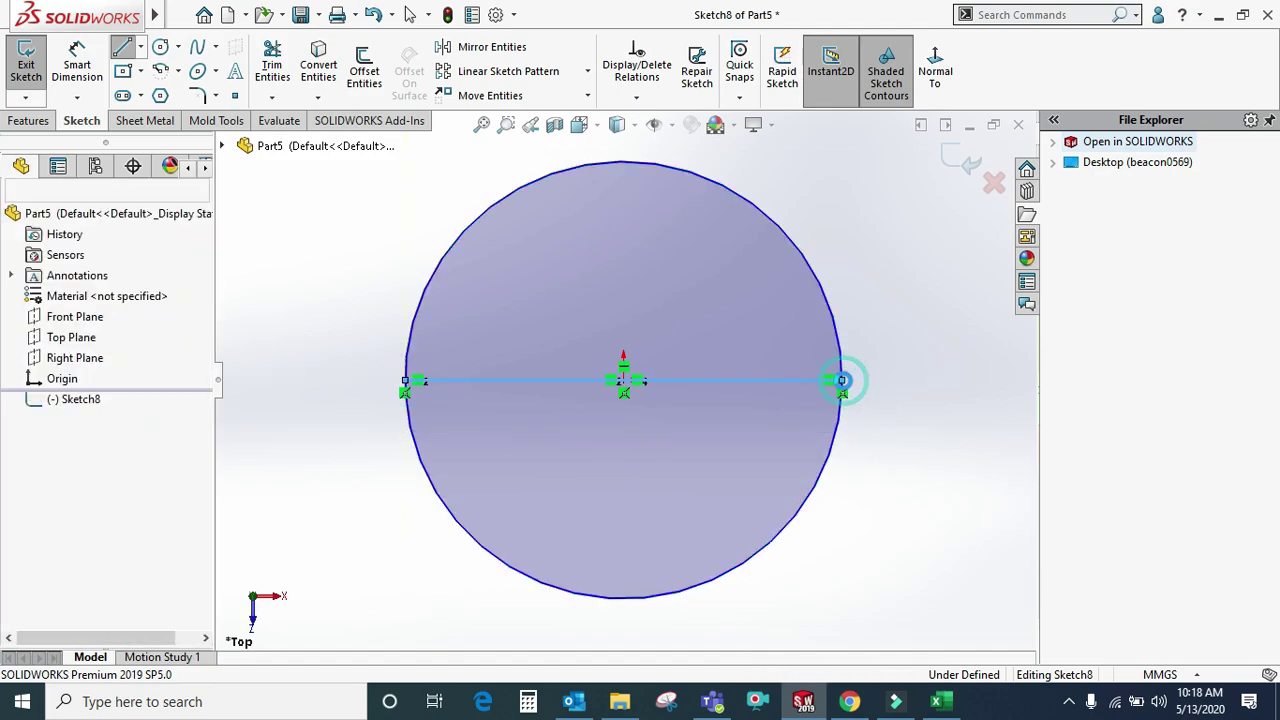
left_click(272, 65)
left_click_drag(500, 300, 885, 263)
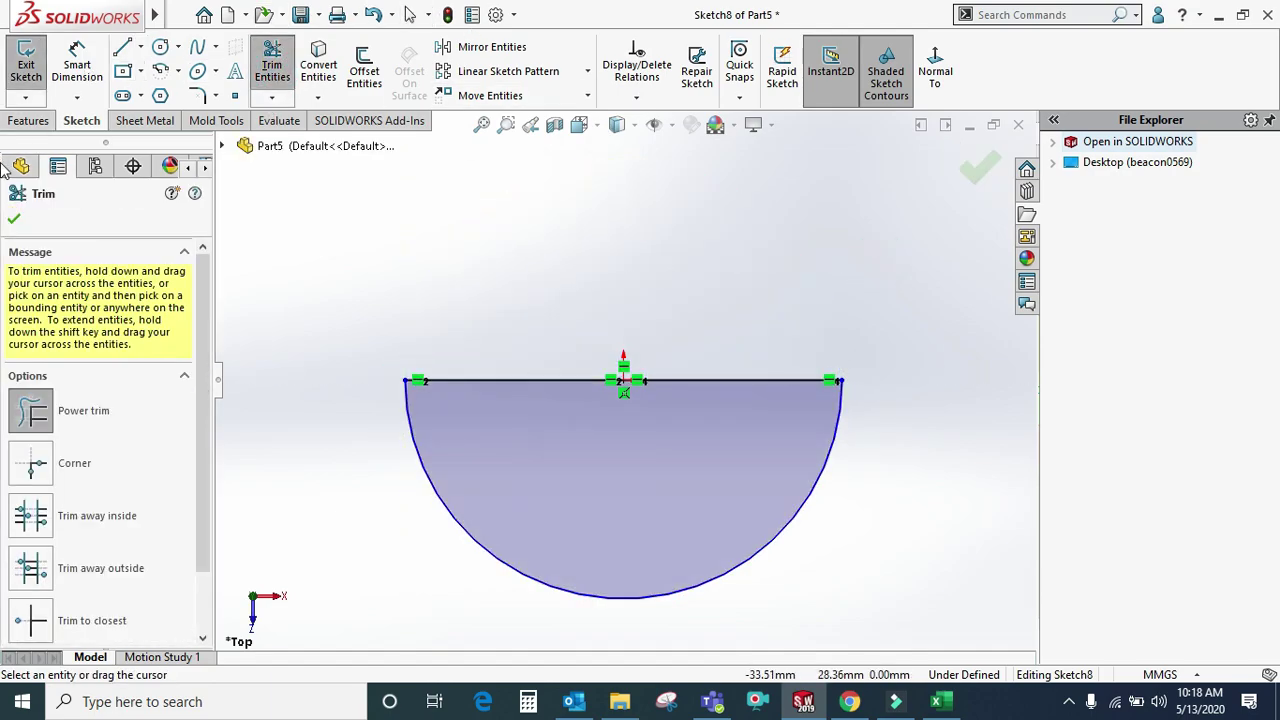
left_click(16, 220)
- Revolve the semicircle about its straight line into a solid sphere
left_click(28, 120)
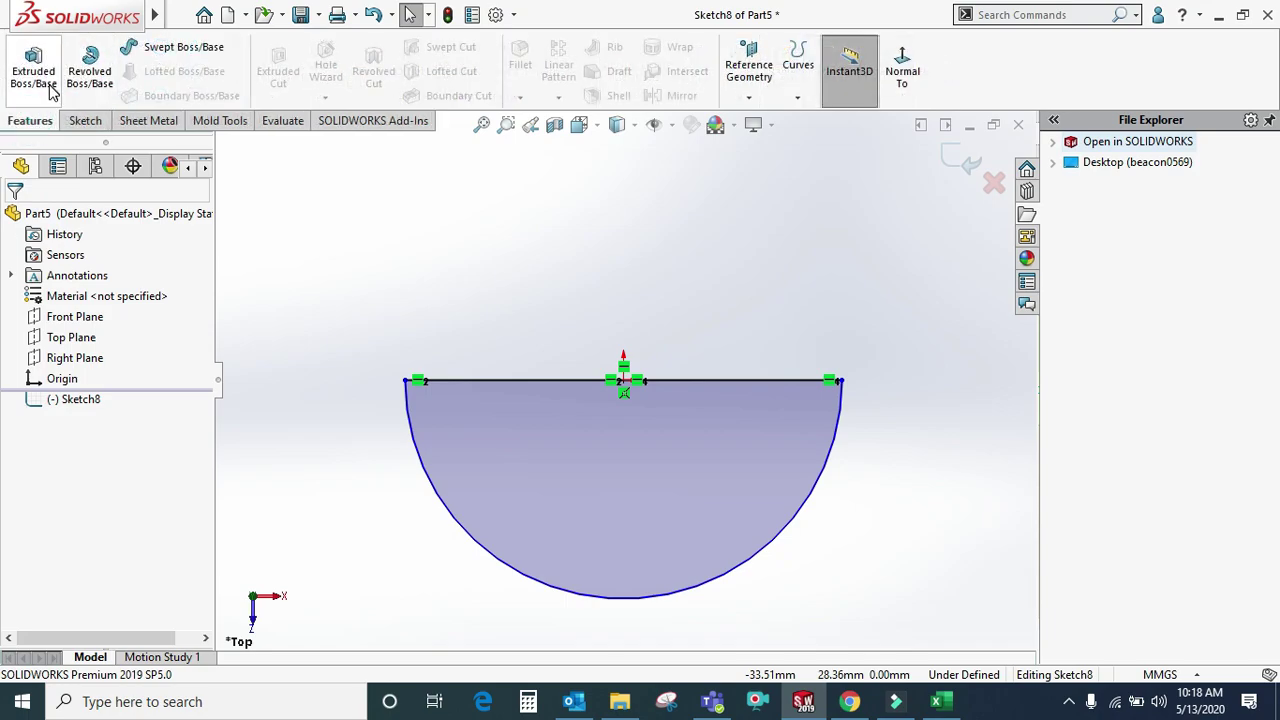
left_click(82, 88)
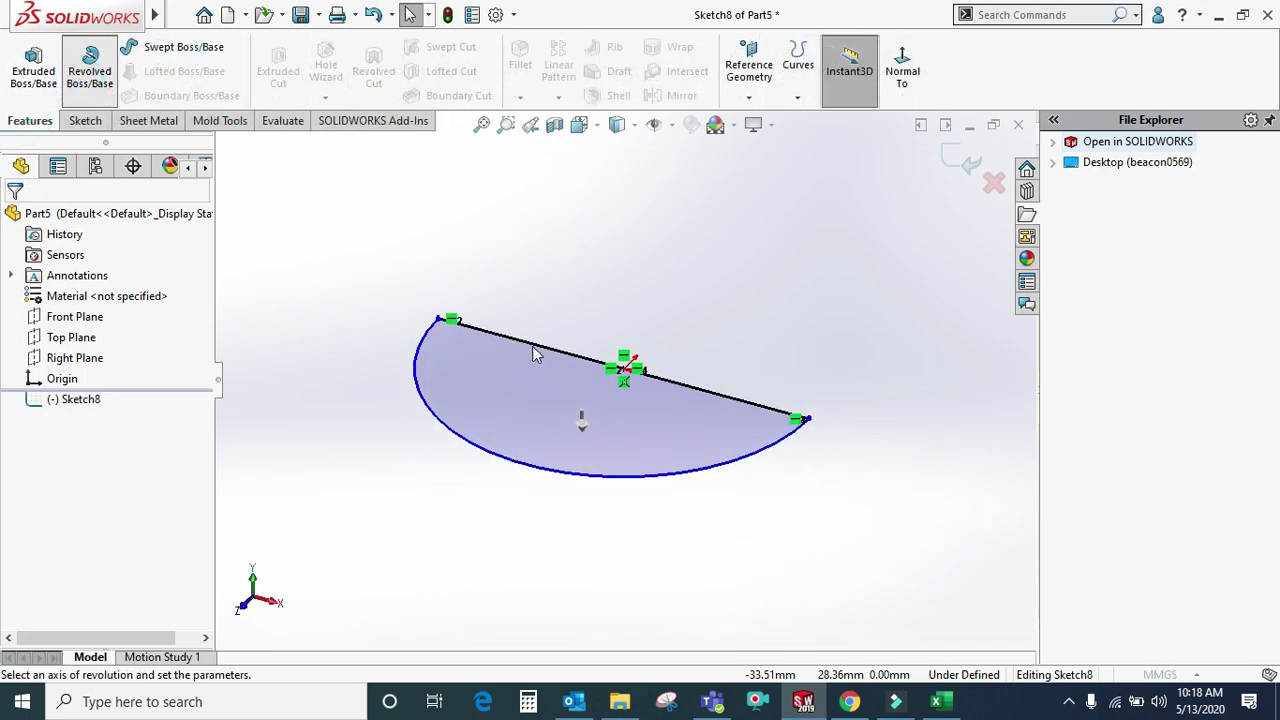
left_click(533, 343)
left_click(944, 157)
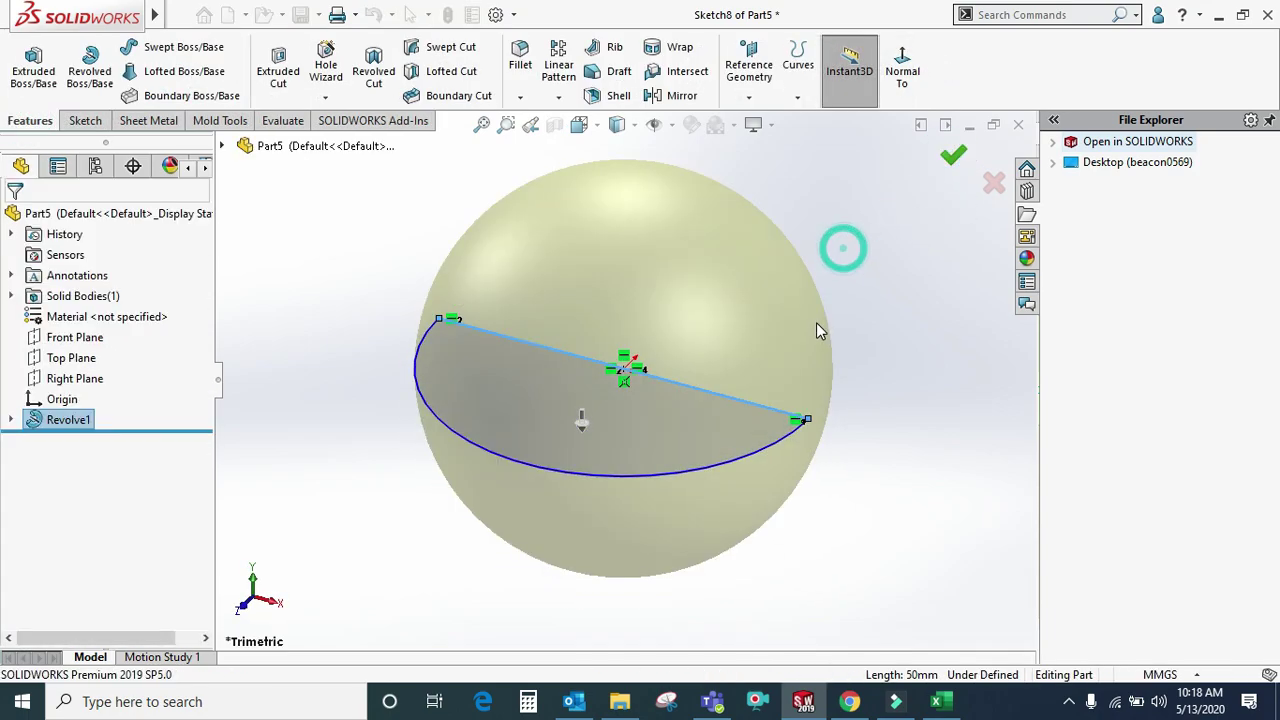
- Open a new sketch on the Front Plane and view it normal to
left_click(62, 340)
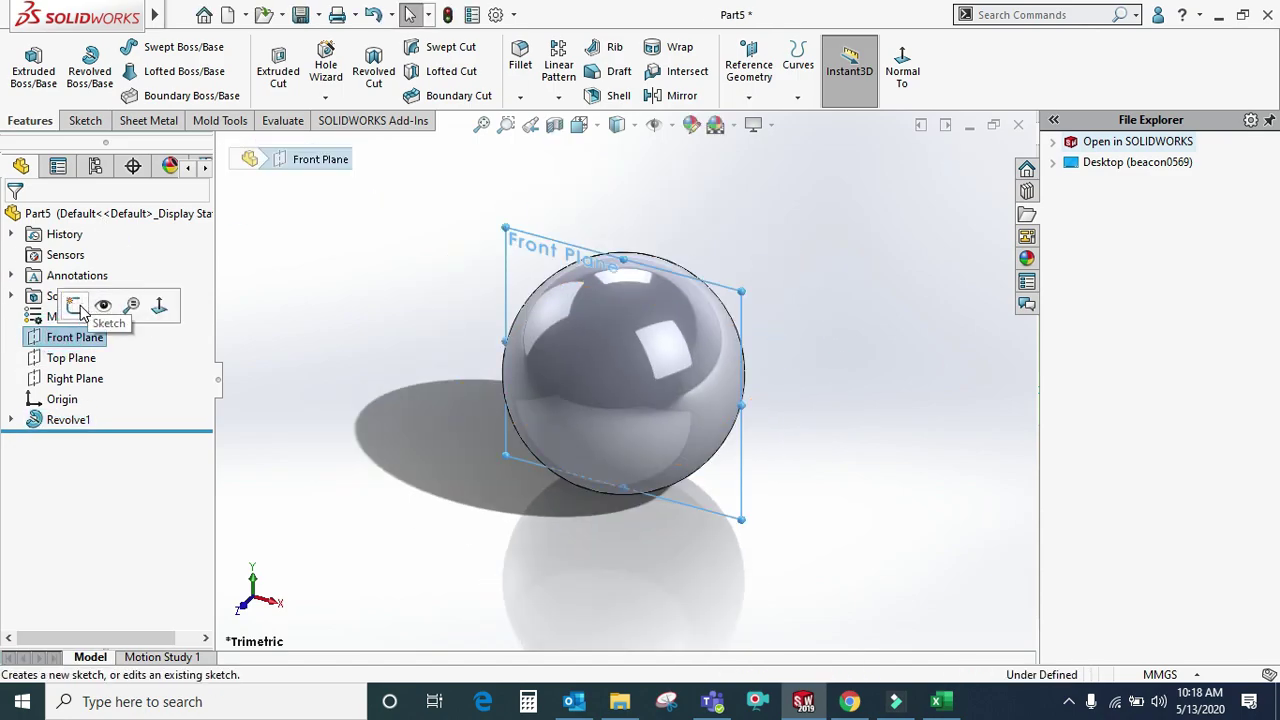
left_click(77, 306)
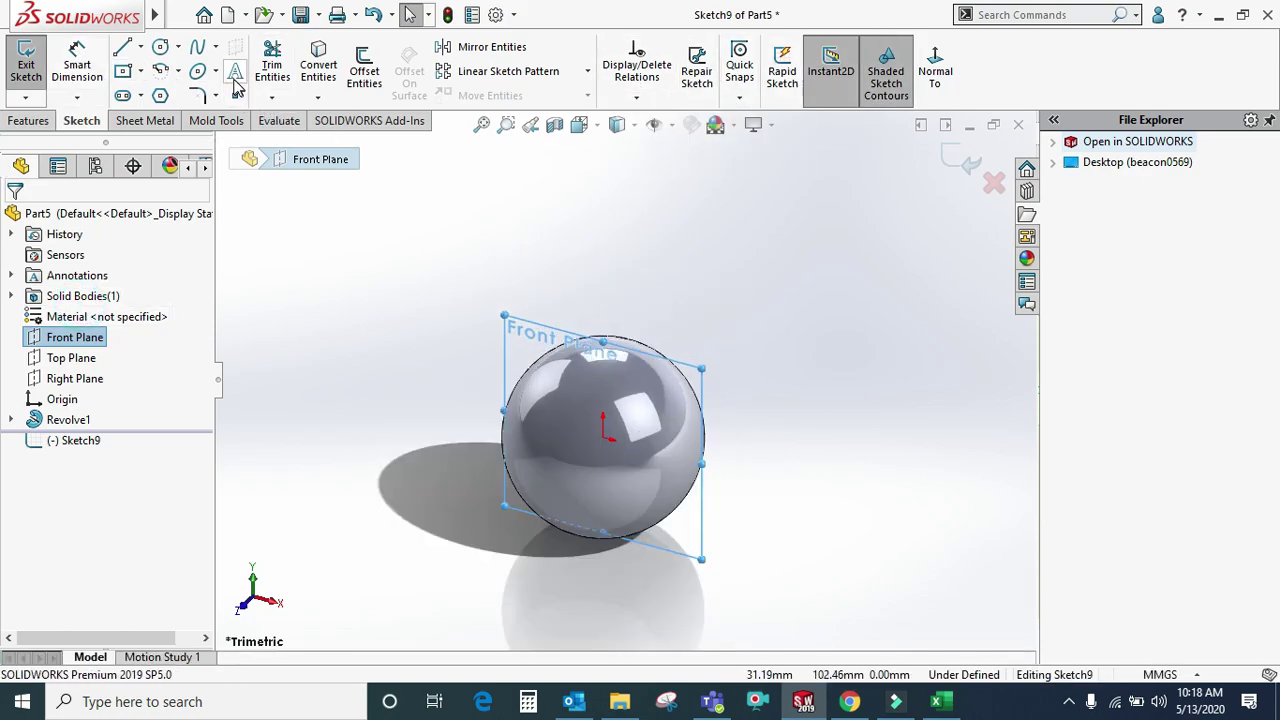
key("ctrl+8")
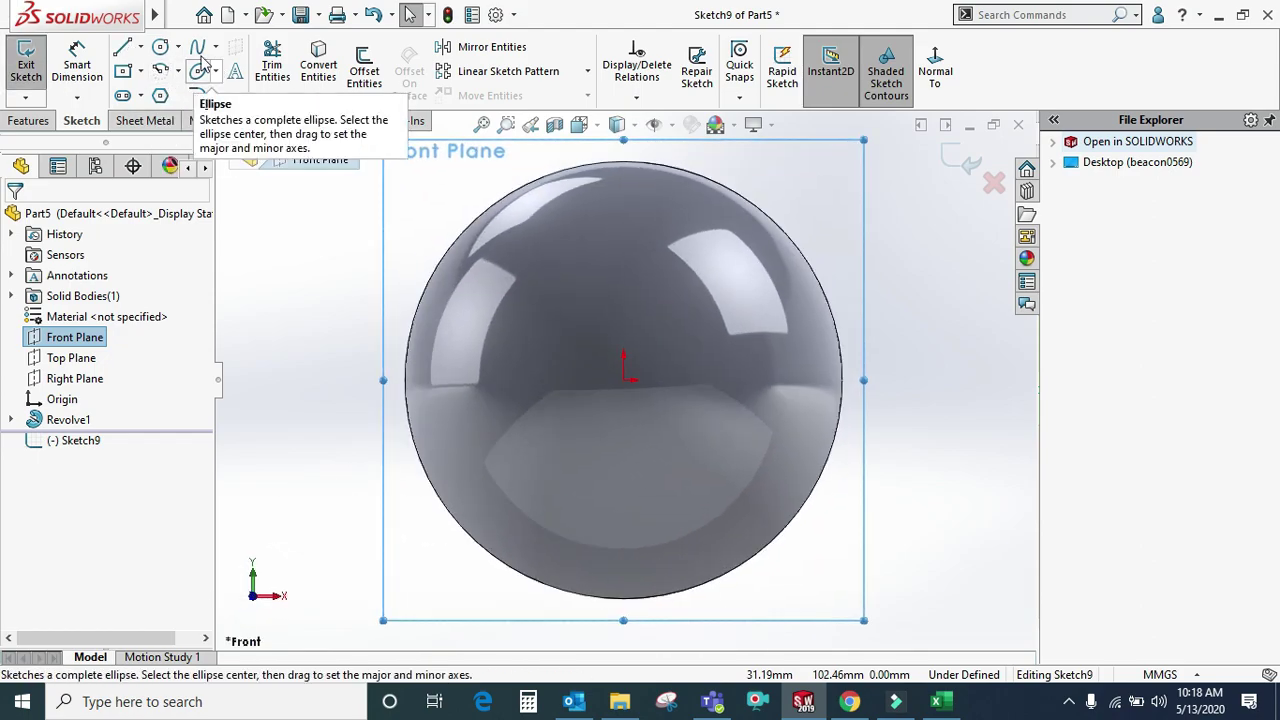
- Draw a shallow three-point arc across the sphere's upper part and exit as Sketch9
left_click(178, 48)
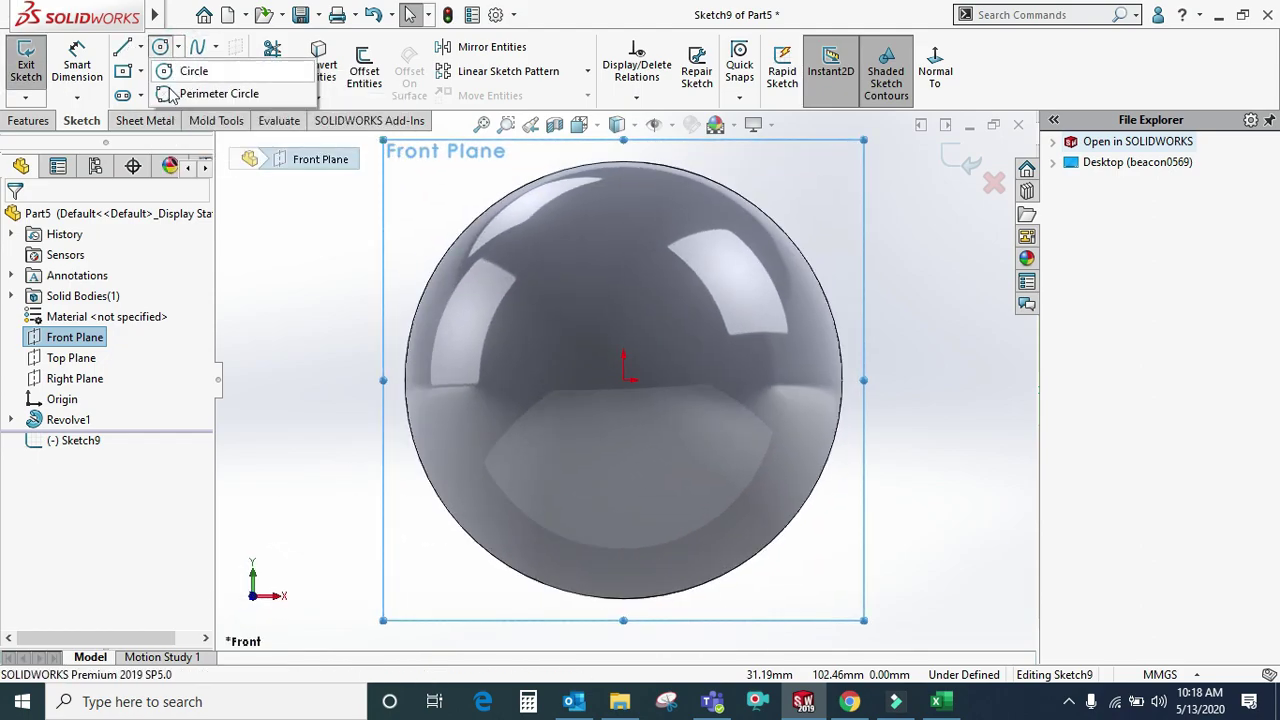
left_click(280, 224)
left_click(178, 72)
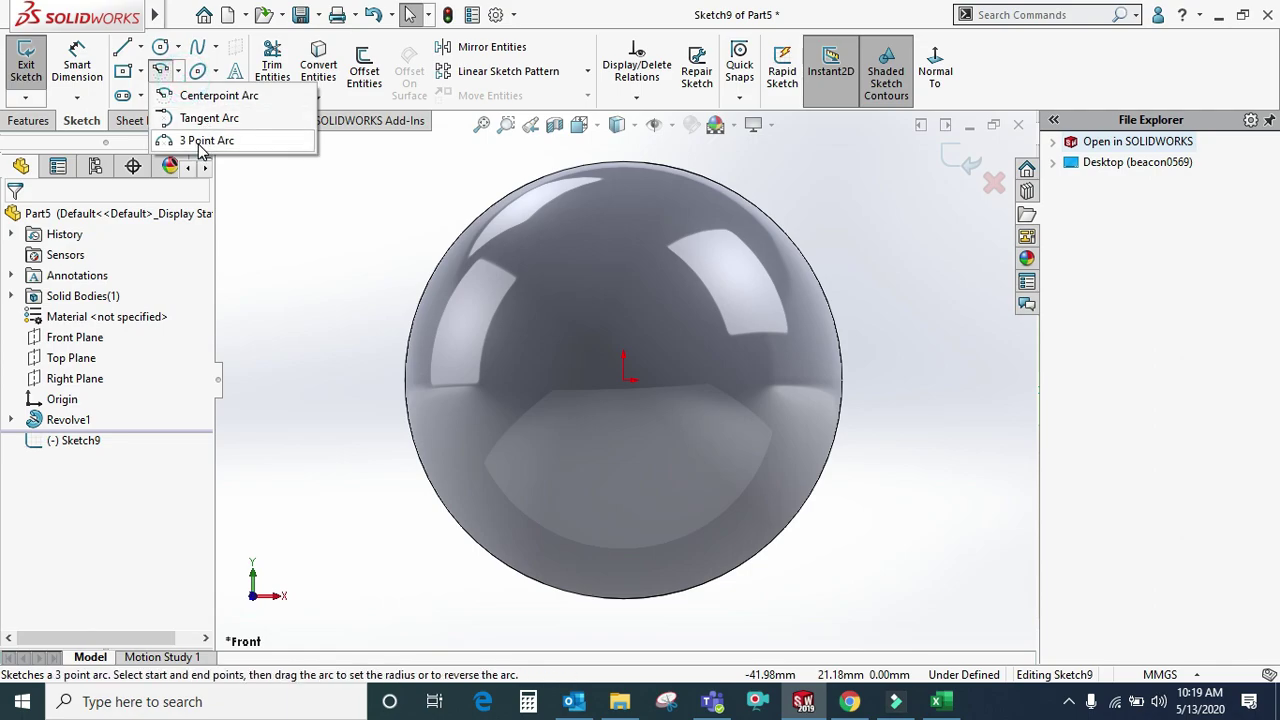
left_click(203, 141)
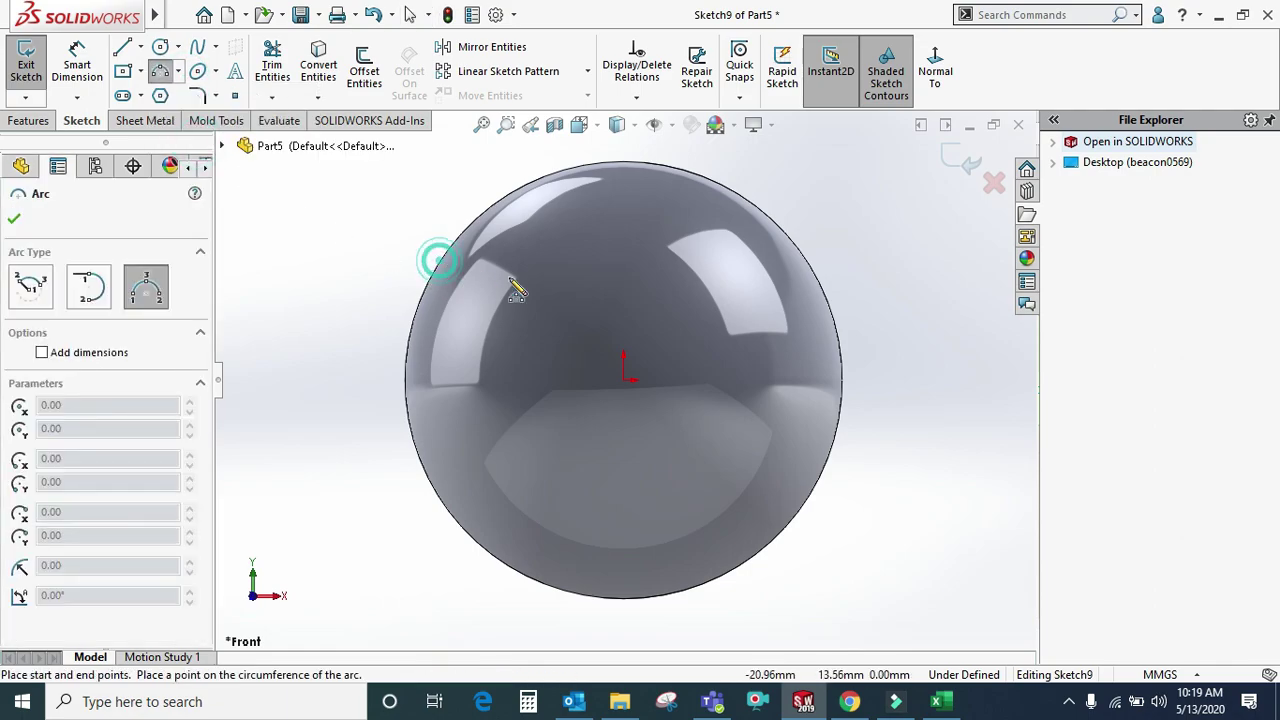
left_click(805, 259)
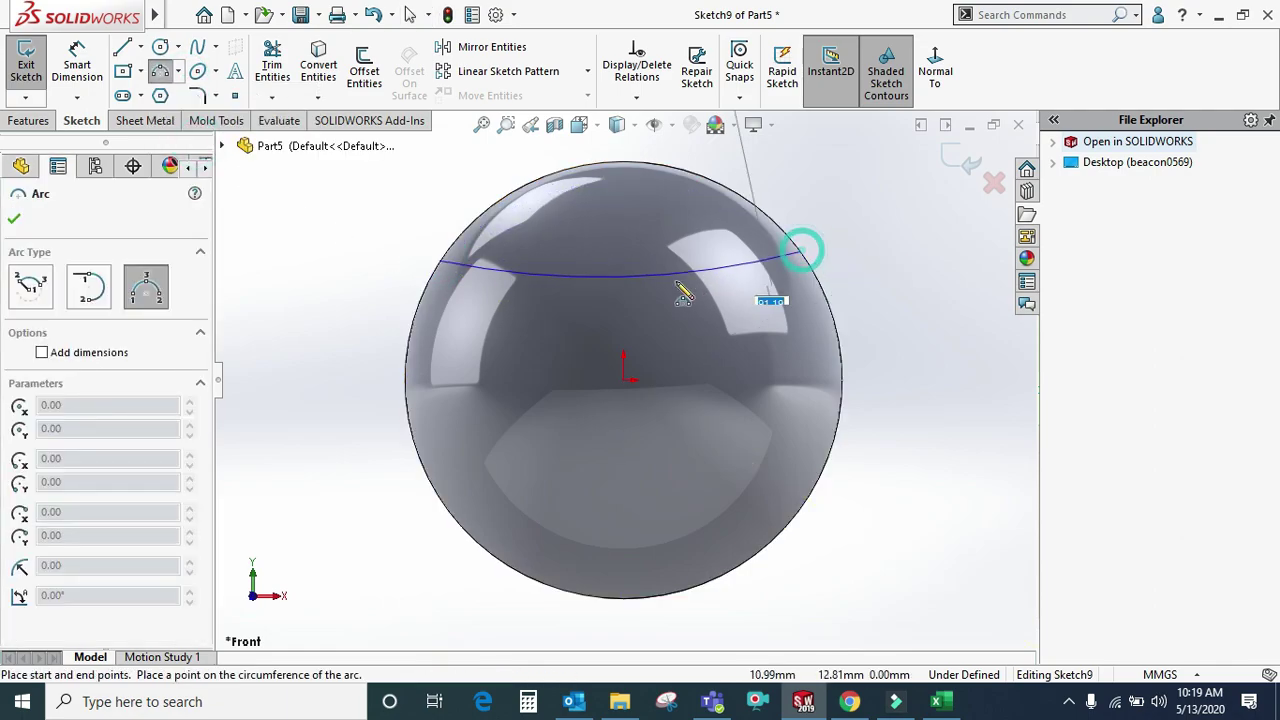
left_click(585, 296)
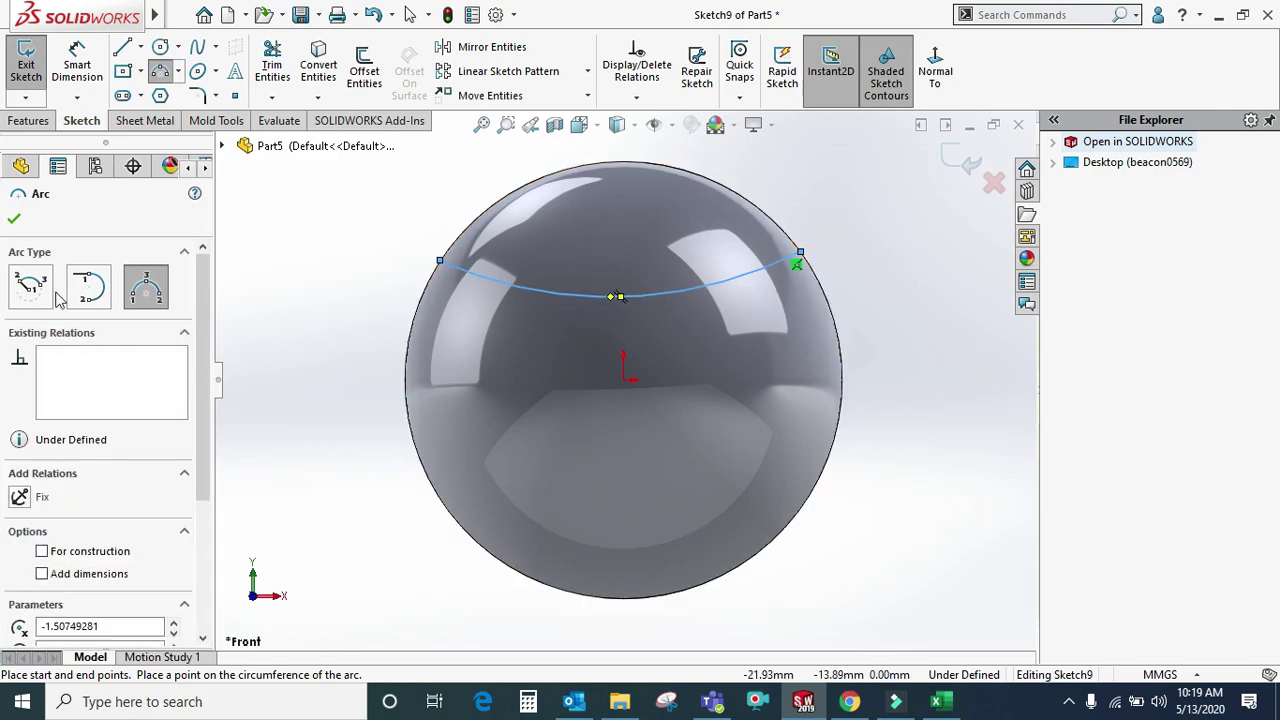
left_click(14, 218)
left_click(958, 165)
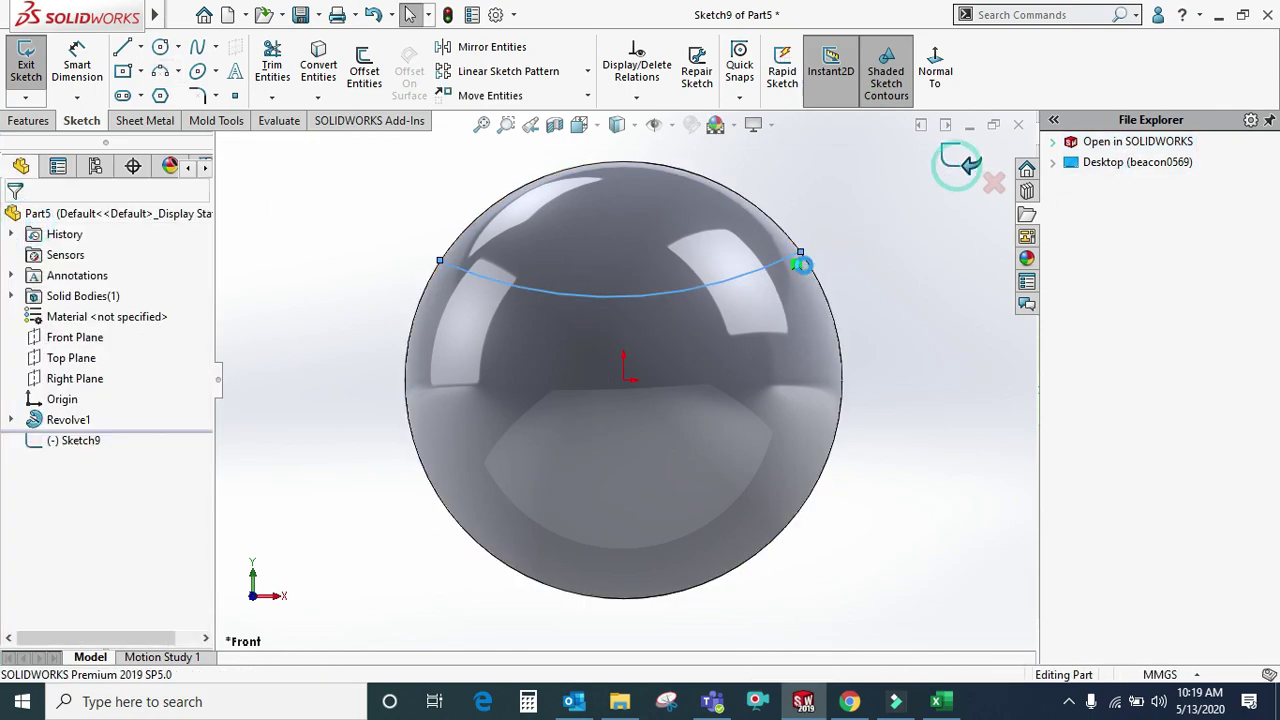
left_click(958, 165)
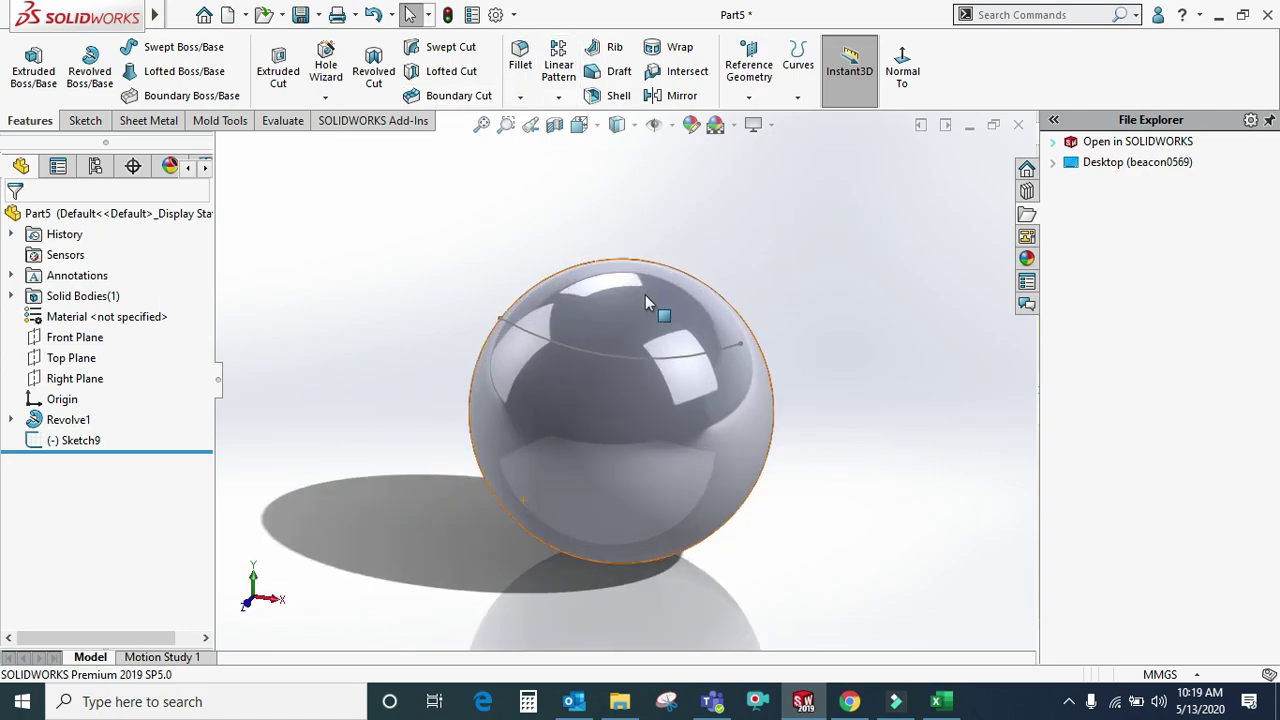
- Orbit the view to see the Sketch9 arc above the sphere
scroll(645, 296, "down", 3)
scroll(780, 330, "up", 6)
scroll(460, 340, "down", 4)
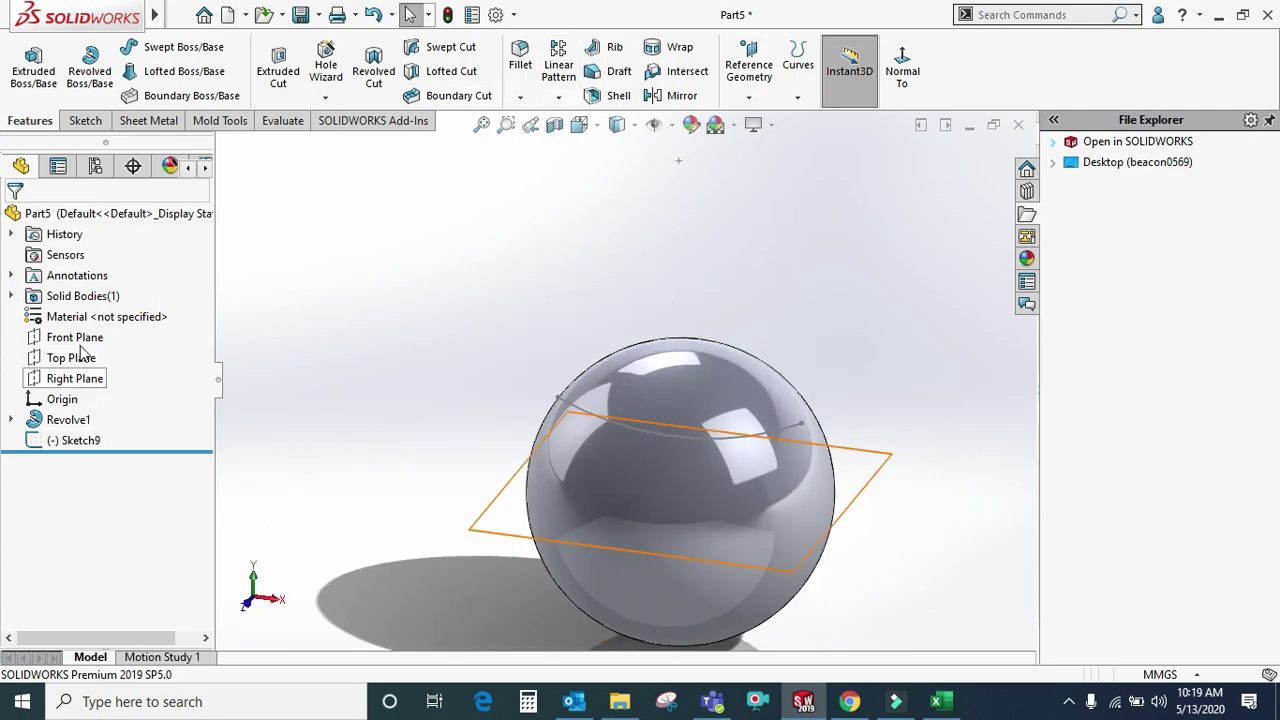
left_click(75, 337)
mouse_move(626, 194)
middle_mouse_down()
mouse_move(514, 257)
mouse_move(545, 285)
mouse_move(543, 206)
mouse_move(603, 226)
middle_mouse_up()
left_click(708, 182)
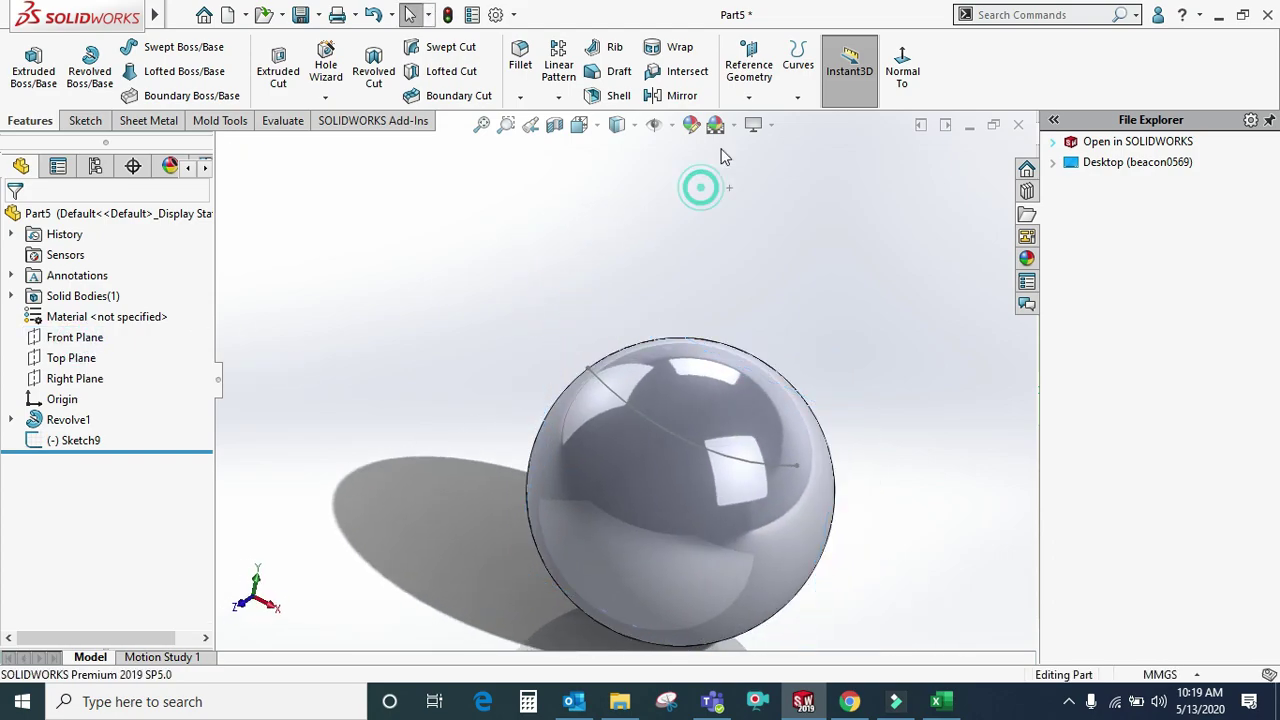
mouse_move(694, 423)
middle_mouse_down()
mouse_move(737, 365)
mouse_move(694, 449)
middle_mouse_up()
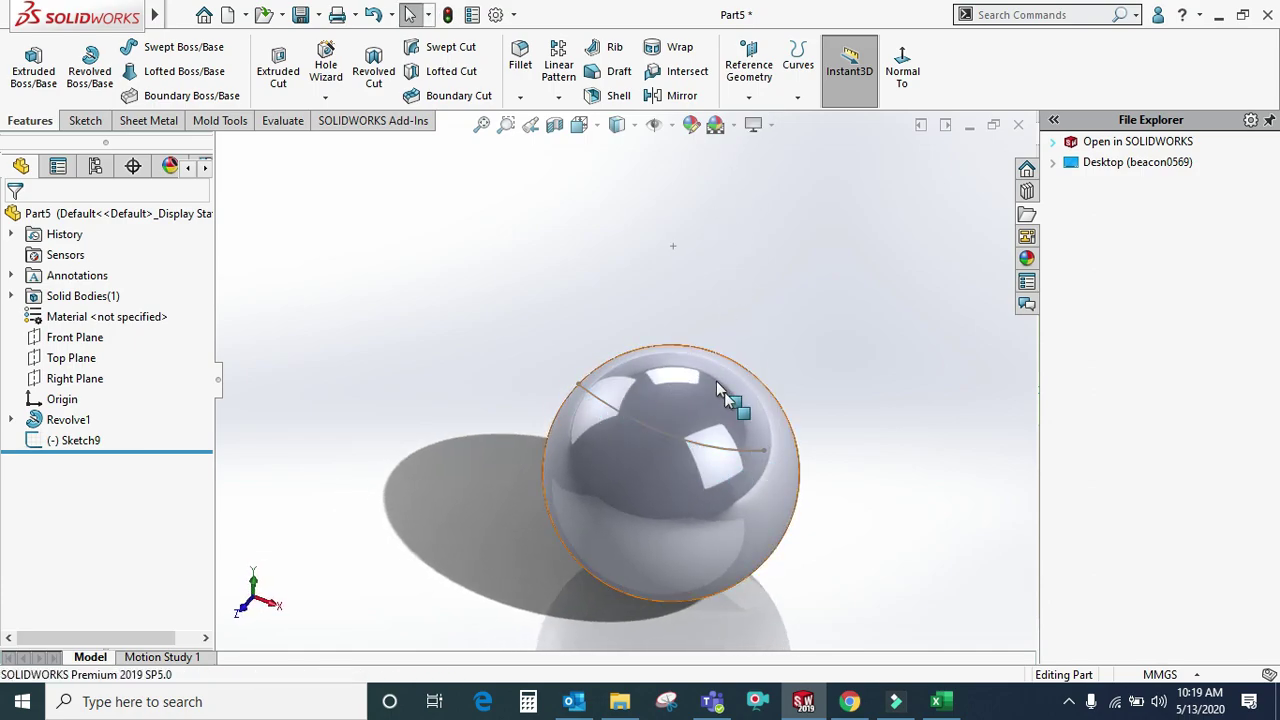
- Project Sketch9 onto the sphere's face as Curve1, then return to the front view
left_click(797, 92)
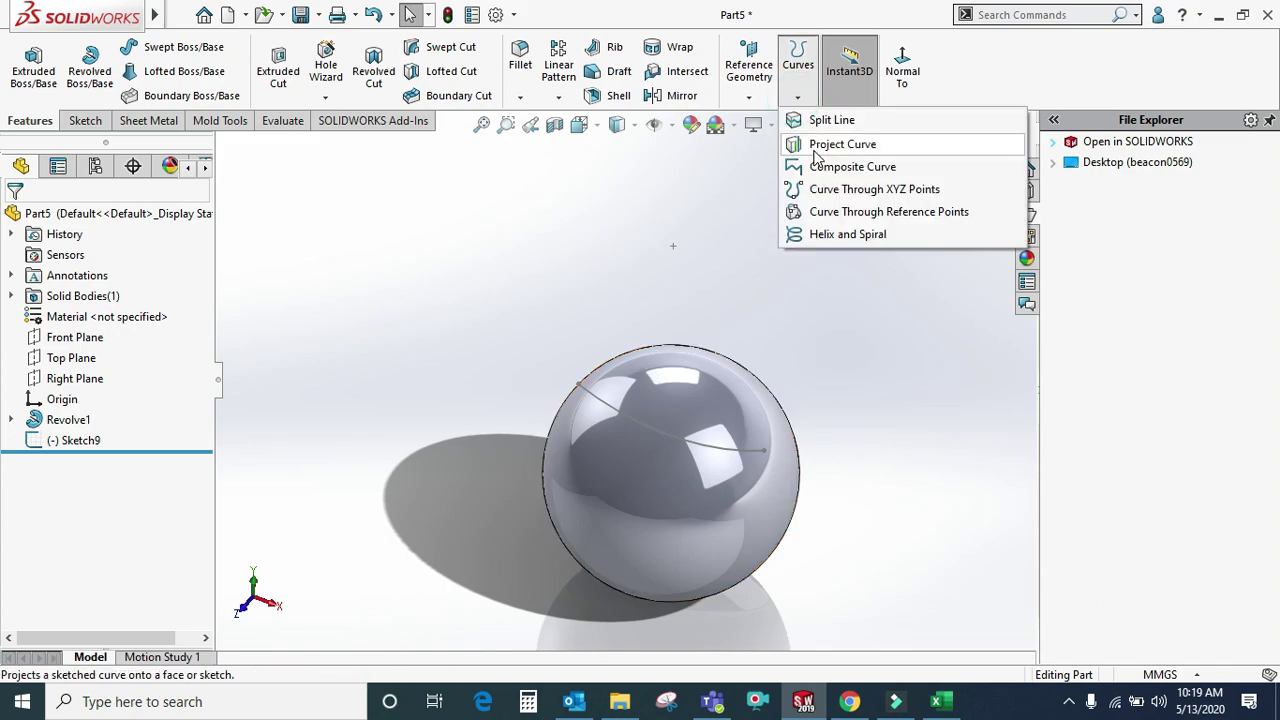
left_click(815, 152)
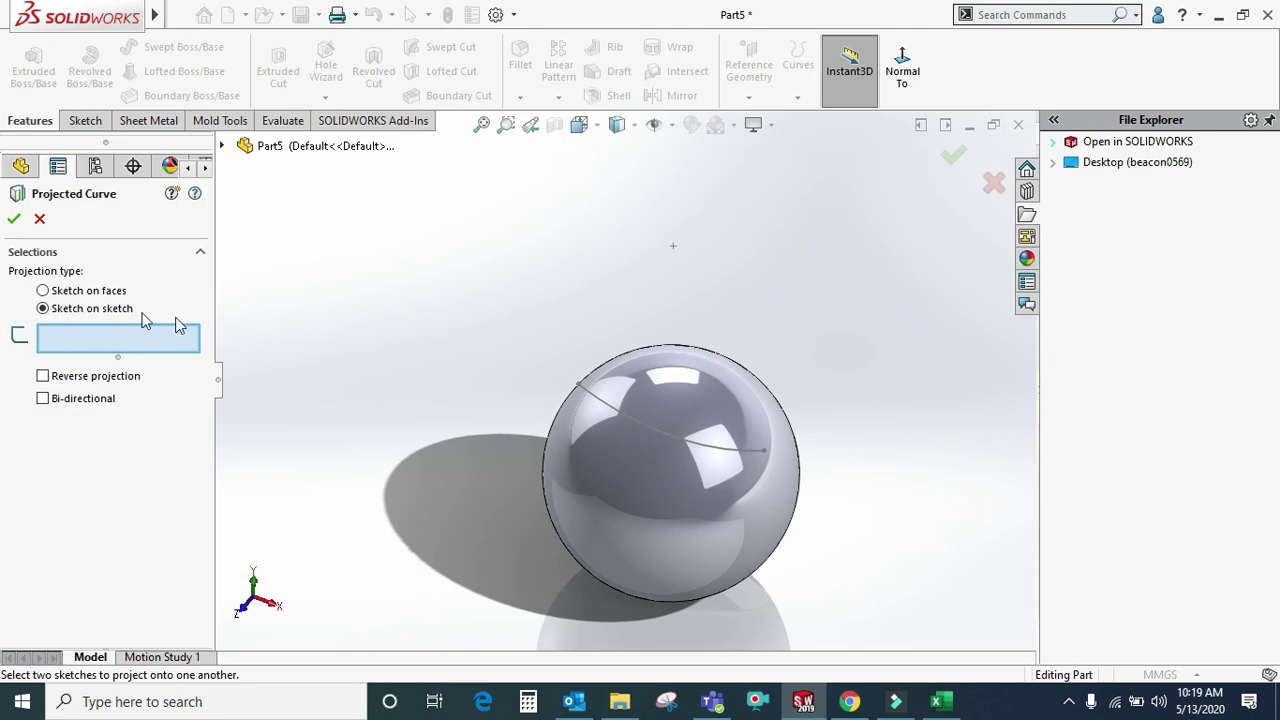
left_click(43, 292)
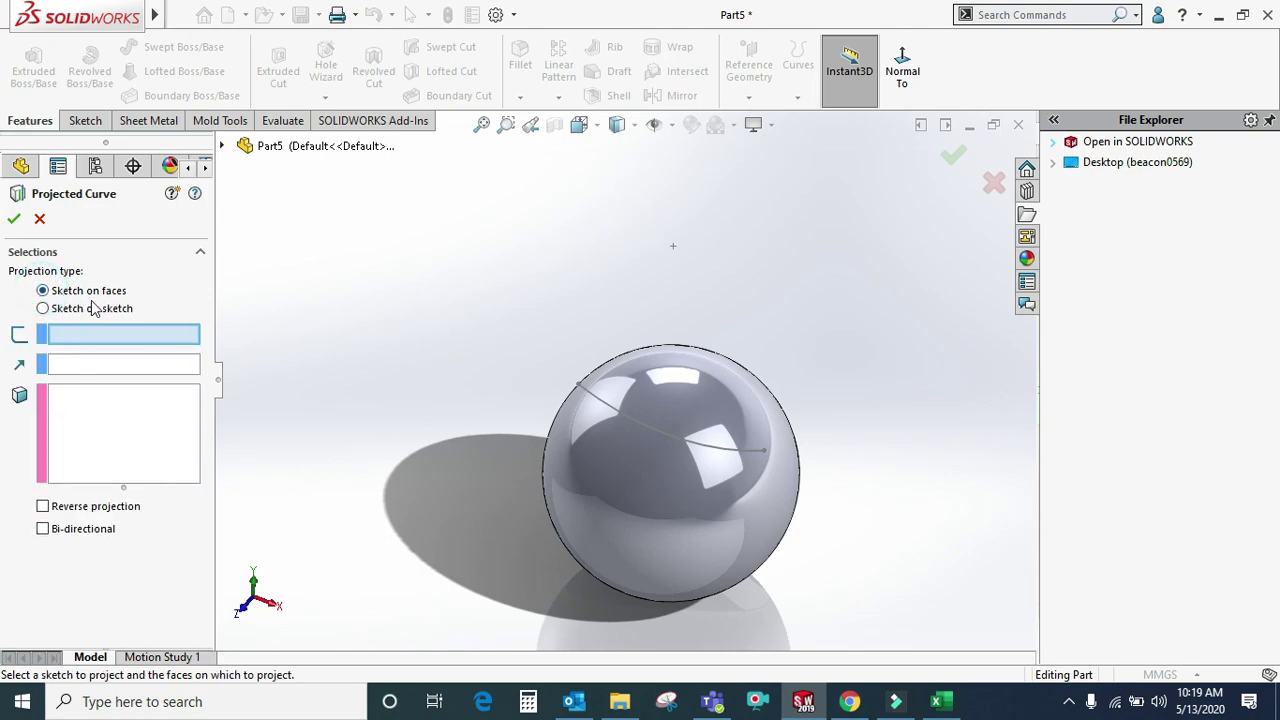
left_click(620, 415)
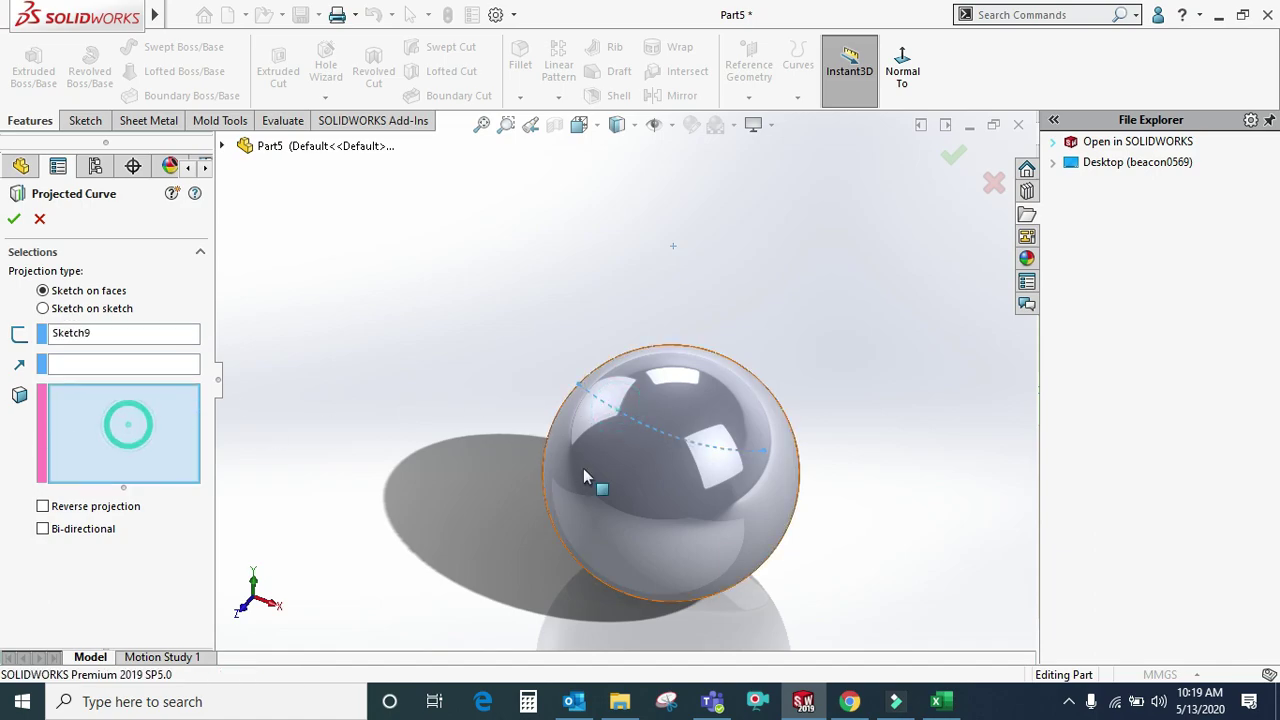
left_click(642, 490)
middle_click_drag(636, 485, 590, 502)
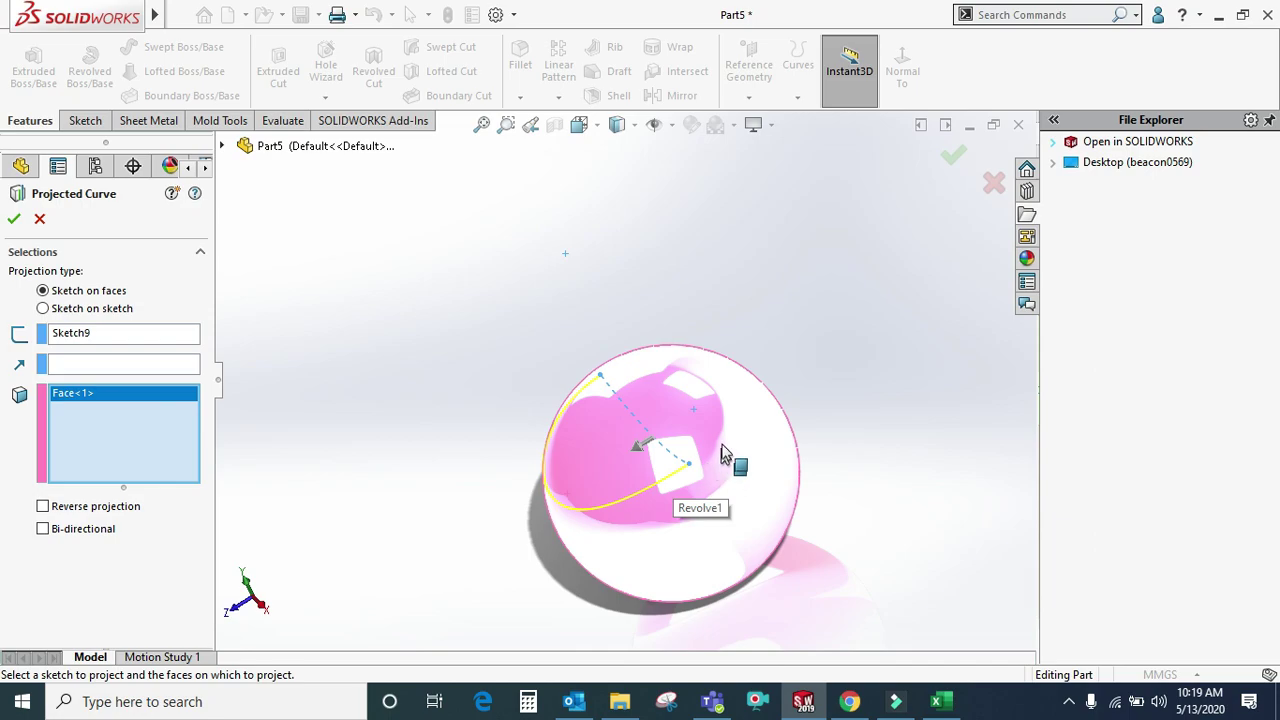
left_click(30, 218)
mouse_move(743, 251)
middle_mouse_down()
mouse_move(717, 377)
mouse_move(726, 272)
middle_mouse_up()
key("ctrl+1")
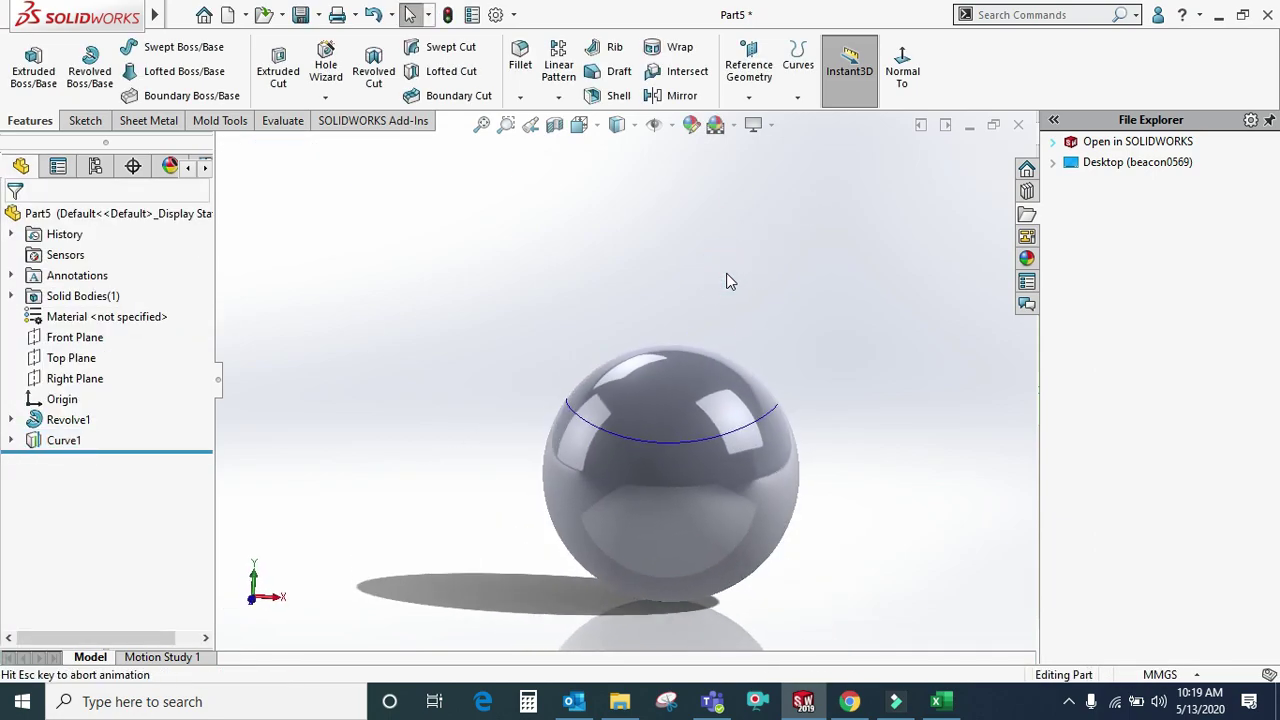
- Delete the sphere (Revolve1) and its projected Curve1
mouse_move(491, 420)
middle_mouse_down()
mouse_move(706, 530)
mouse_move(586, 487)
mouse_move(671, 546)
mouse_move(560, 510)
middle_mouse_up()
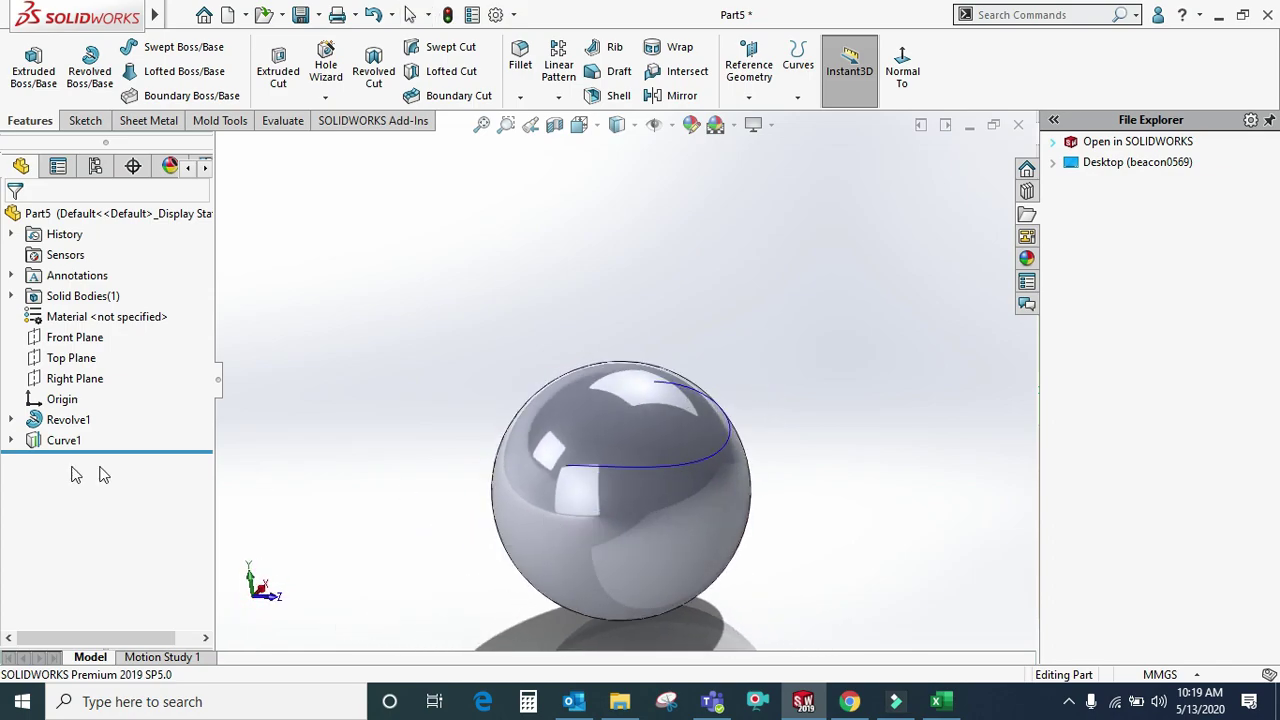
left_click_drag(55, 450, 58, 450)
key("Delete")
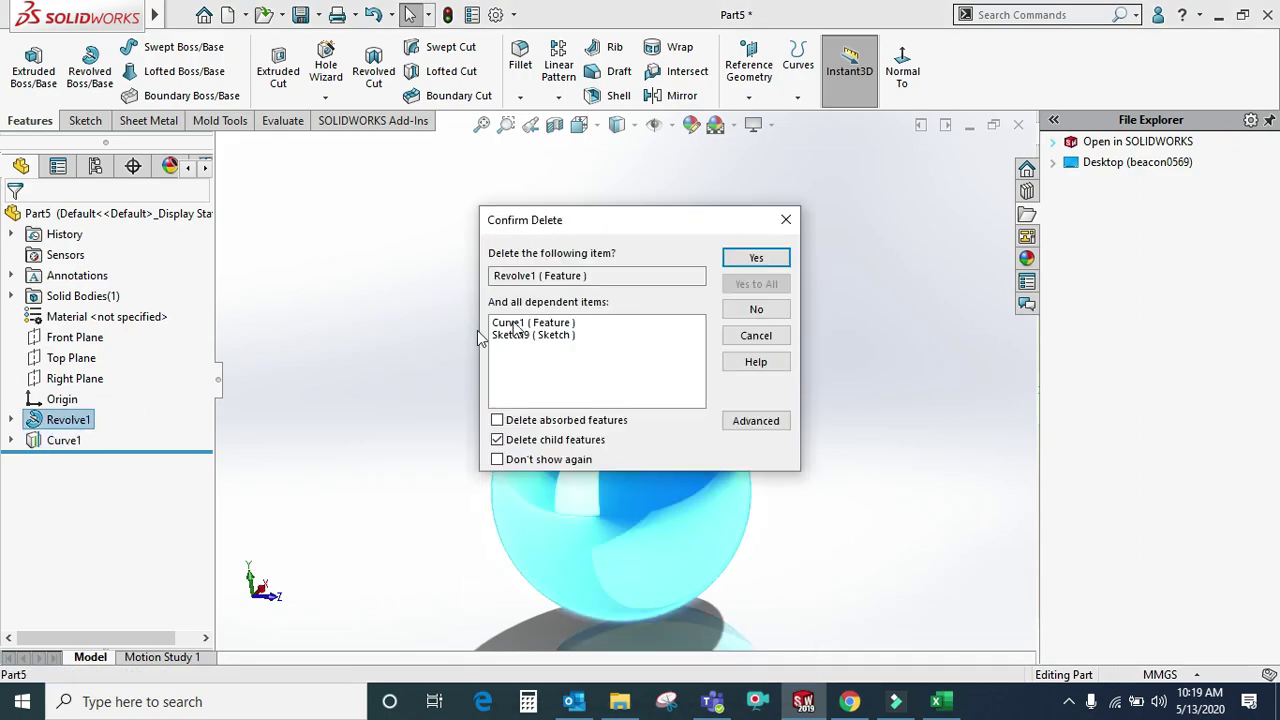
left_click(756, 259)
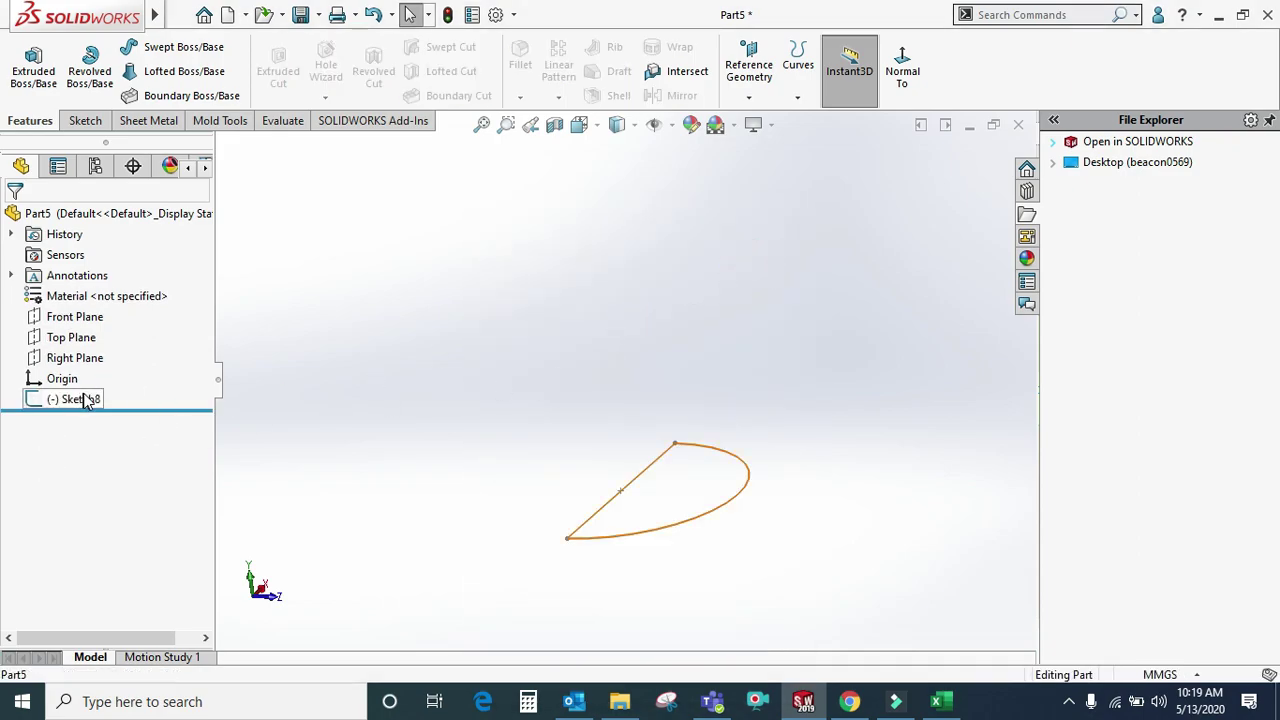
- Delete Sketch8 and select the Top Plane
right_click(85, 400)
left_click(118, 449)
left_click(752, 258)
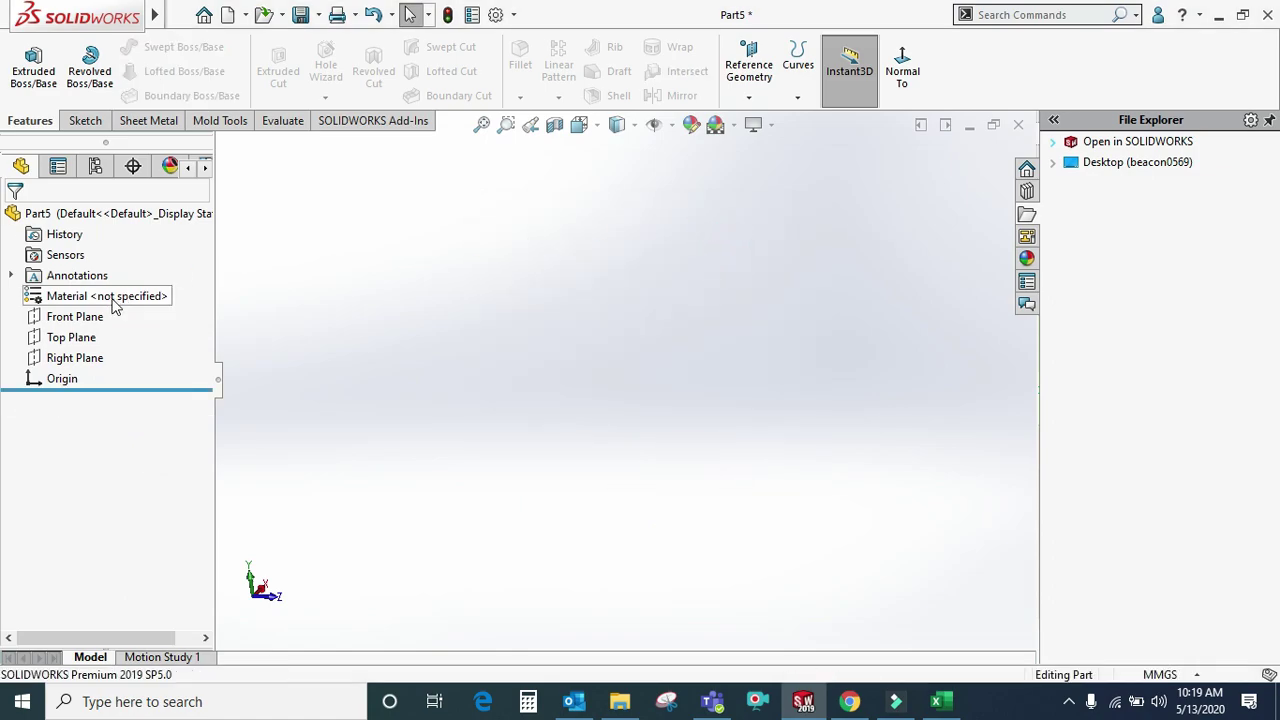
left_click(66, 337)
- Sketch a centre rectangle at the origin on the Top Plane and extrude it 140 mm into a box
left_click(90, 307)
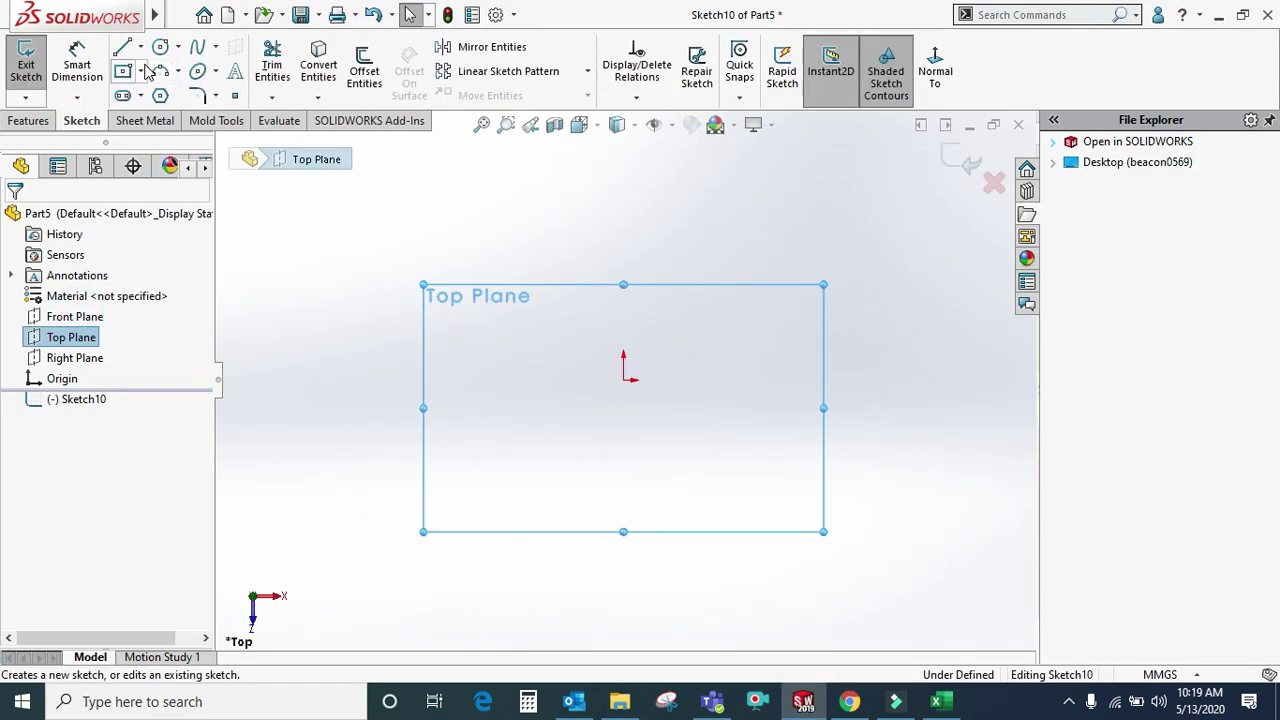
left_click(121, 75)
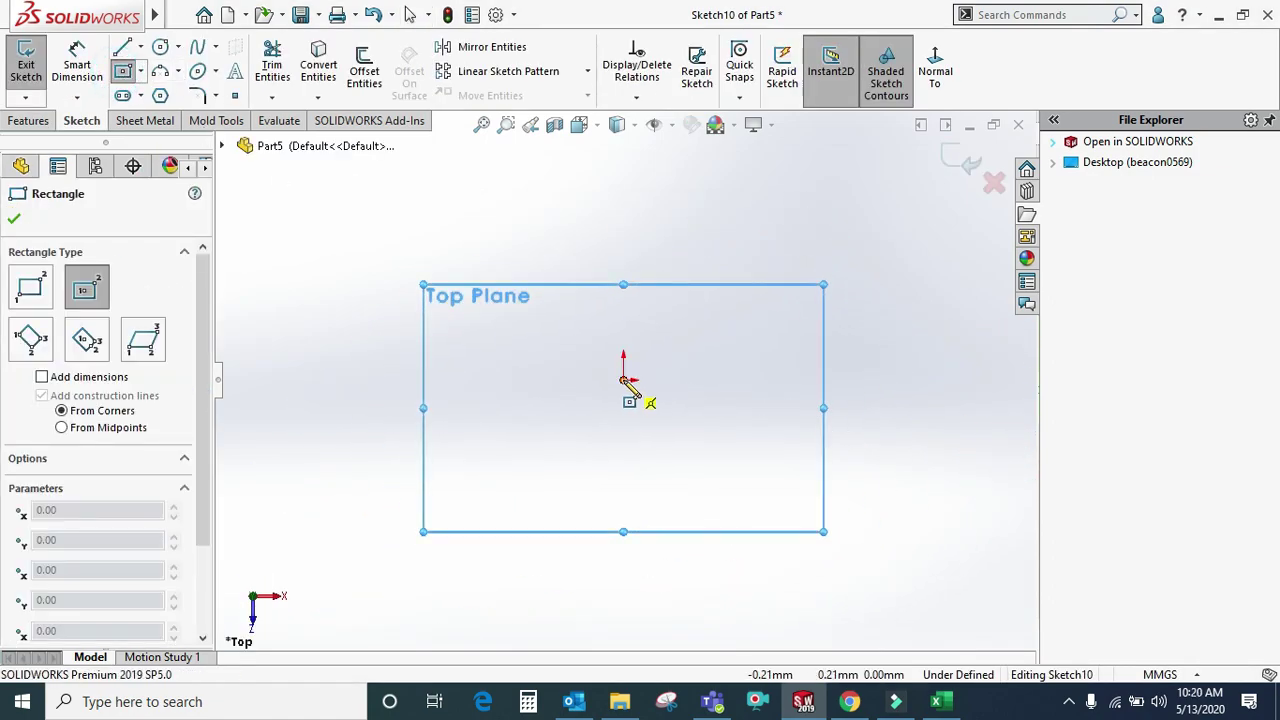
left_click(623, 380)
left_click(934, 607)
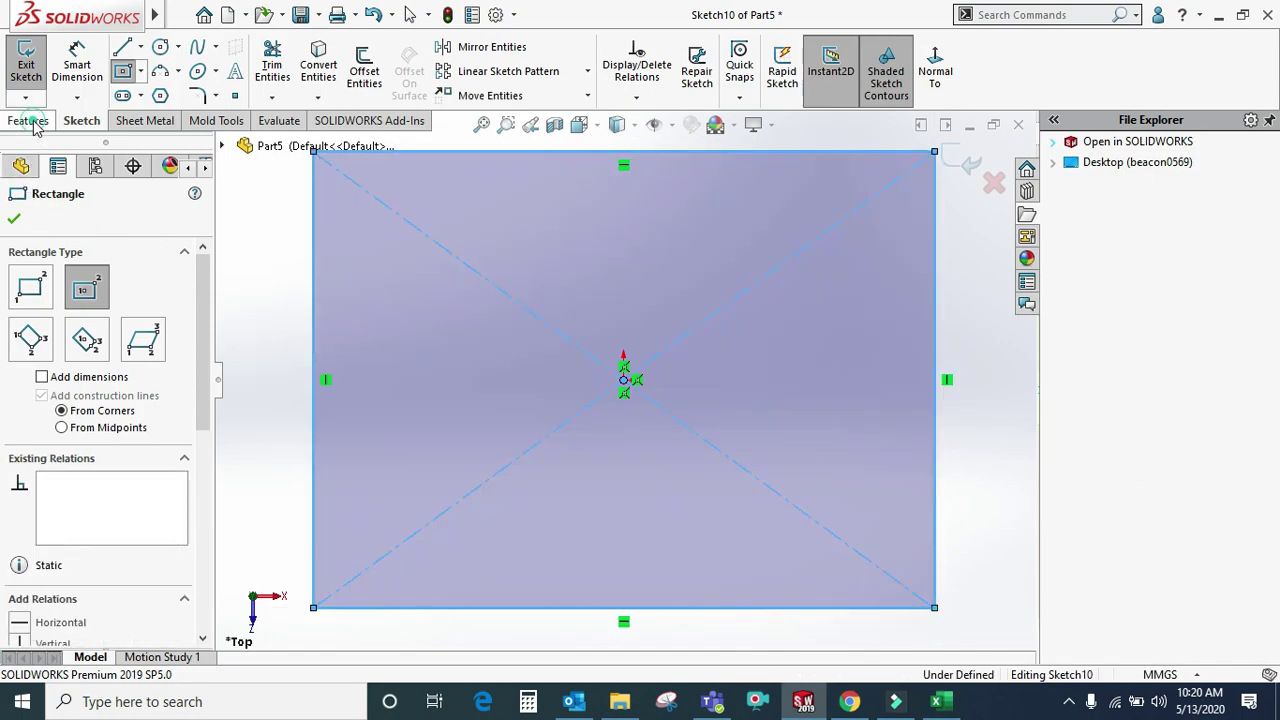
left_click(30, 120)
left_click(33, 70)
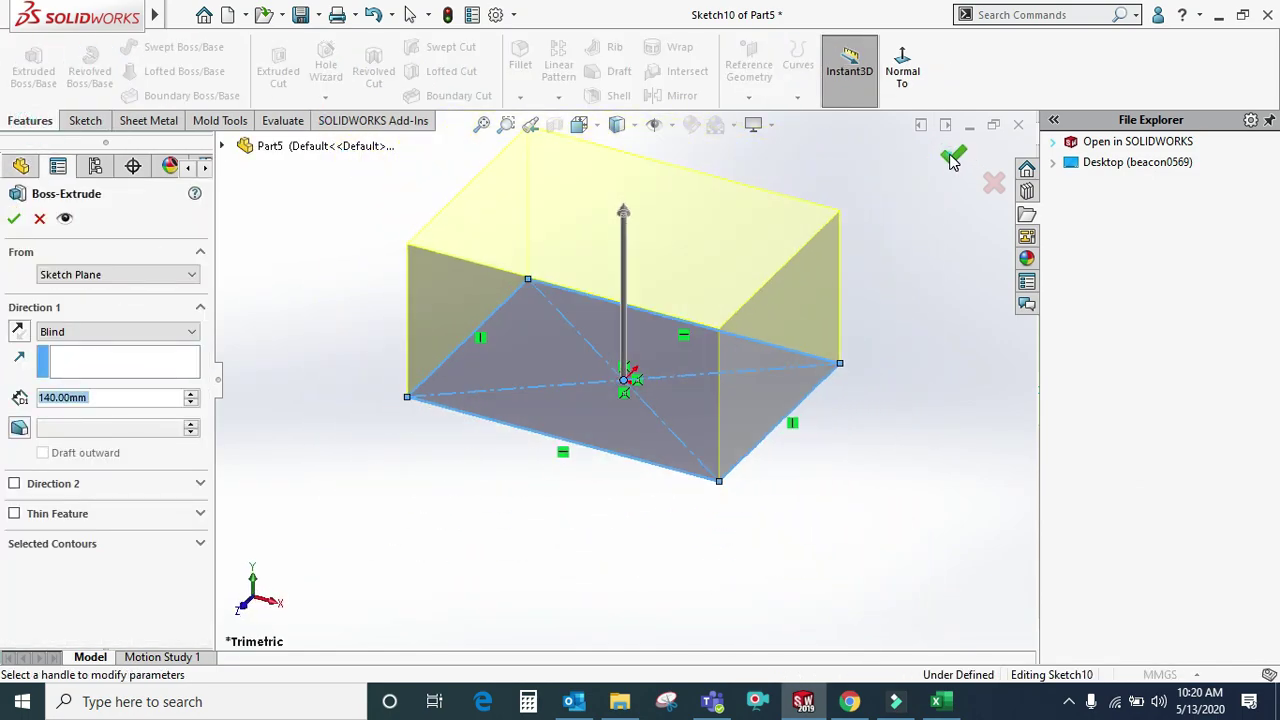
left_click(953, 158)
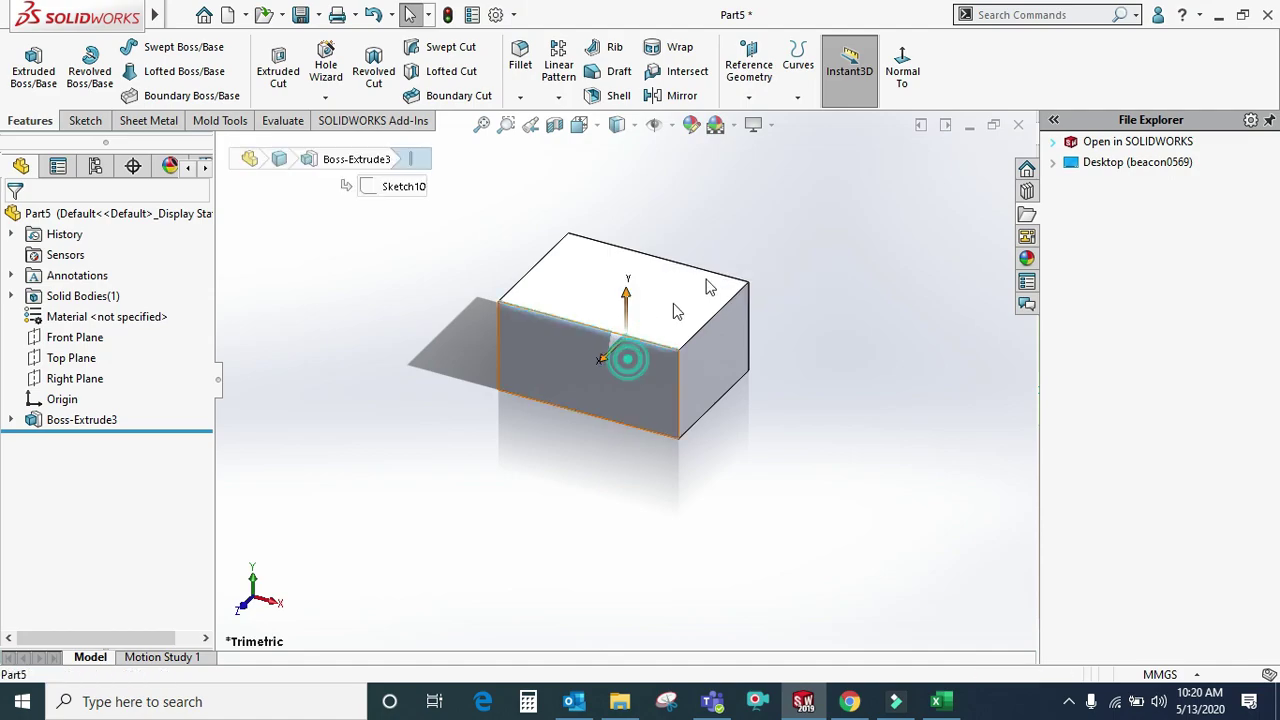
- Create Plane16 offset 20 mm from the box's front face and start a sketch on it
left_click(640, 360)
left_click(749, 97)
left_click(757, 194)
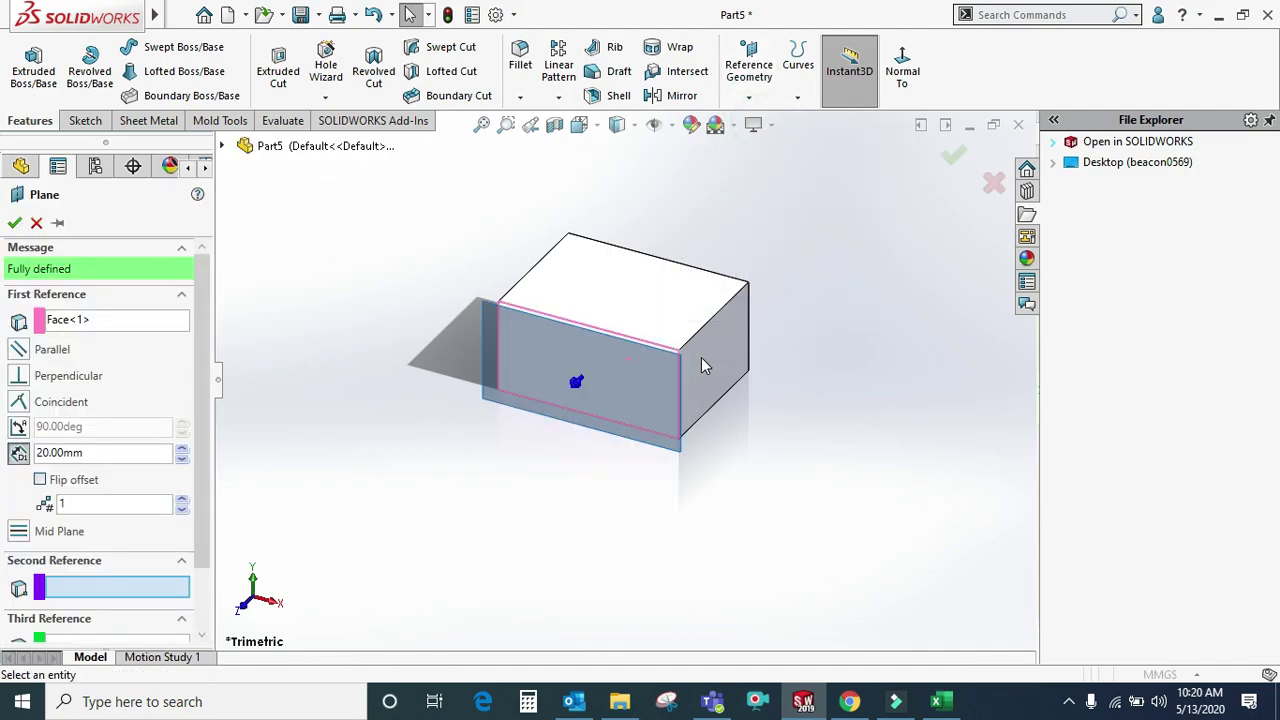
left_click(14, 223)
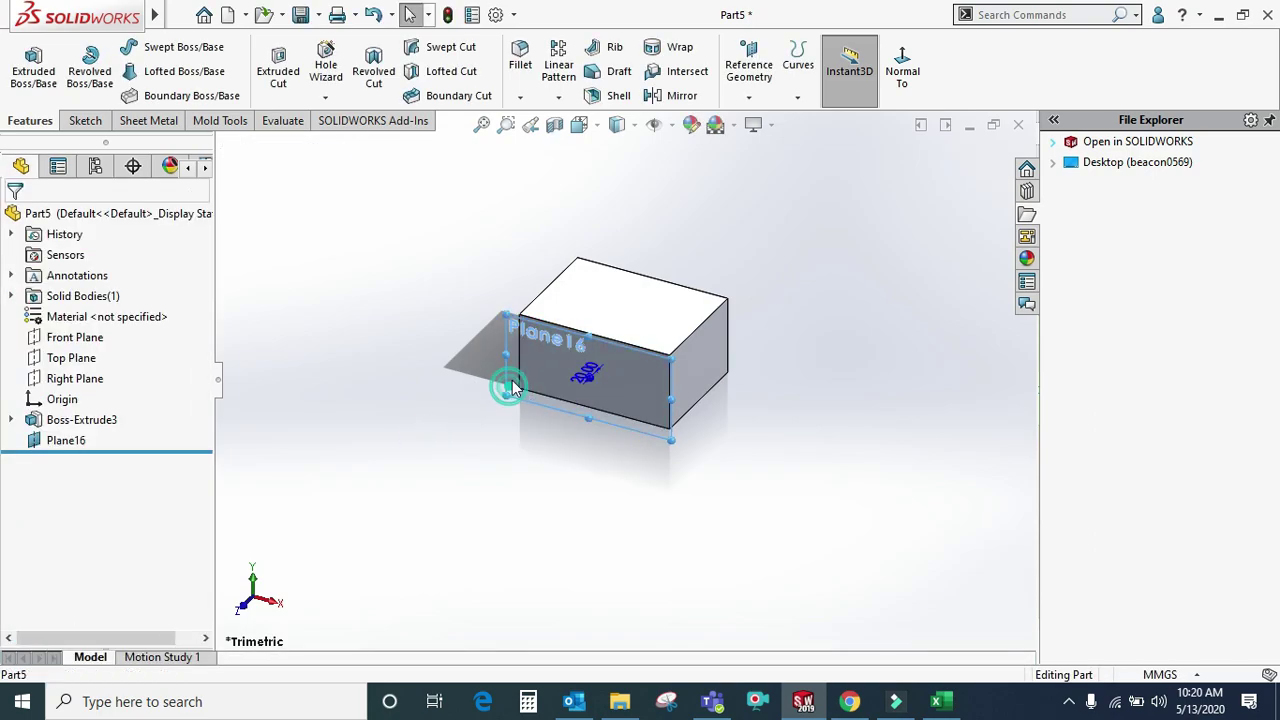
left_click(585, 372)
left_click(597, 335)
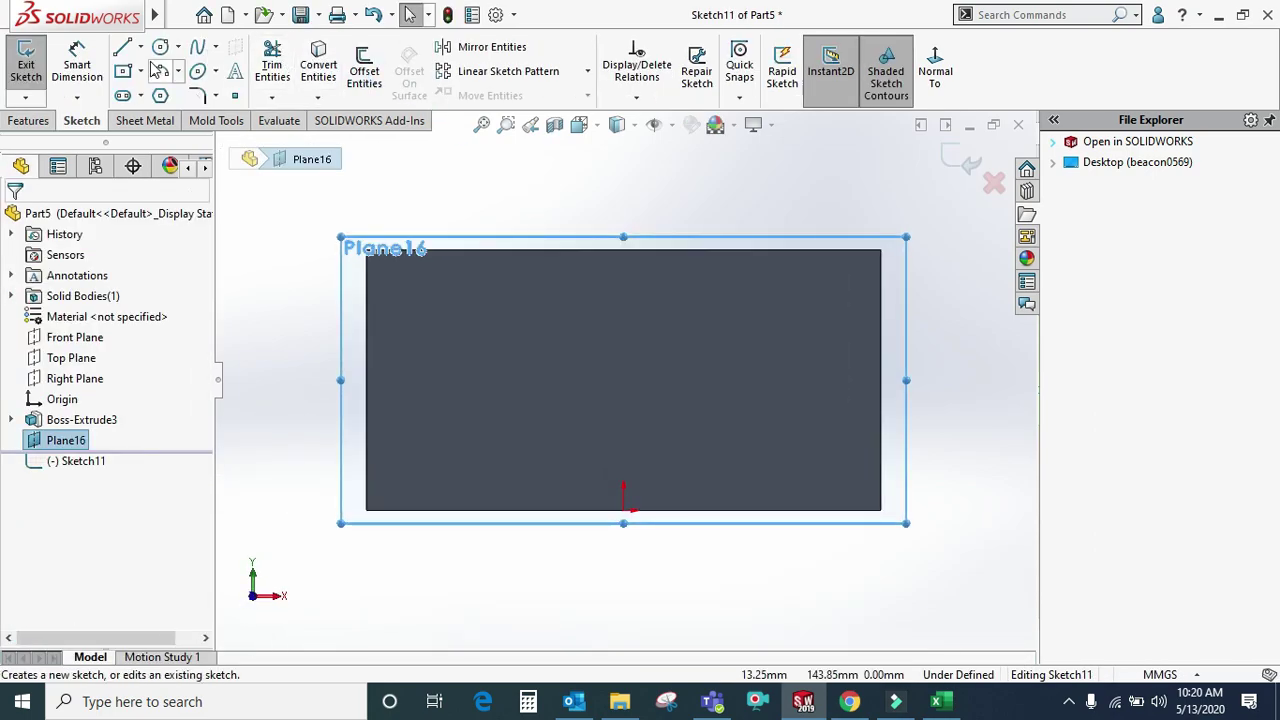
- Draw a five-point wavy spline across Plane16 from edge to edge in Sketch11
left_click(198, 50)
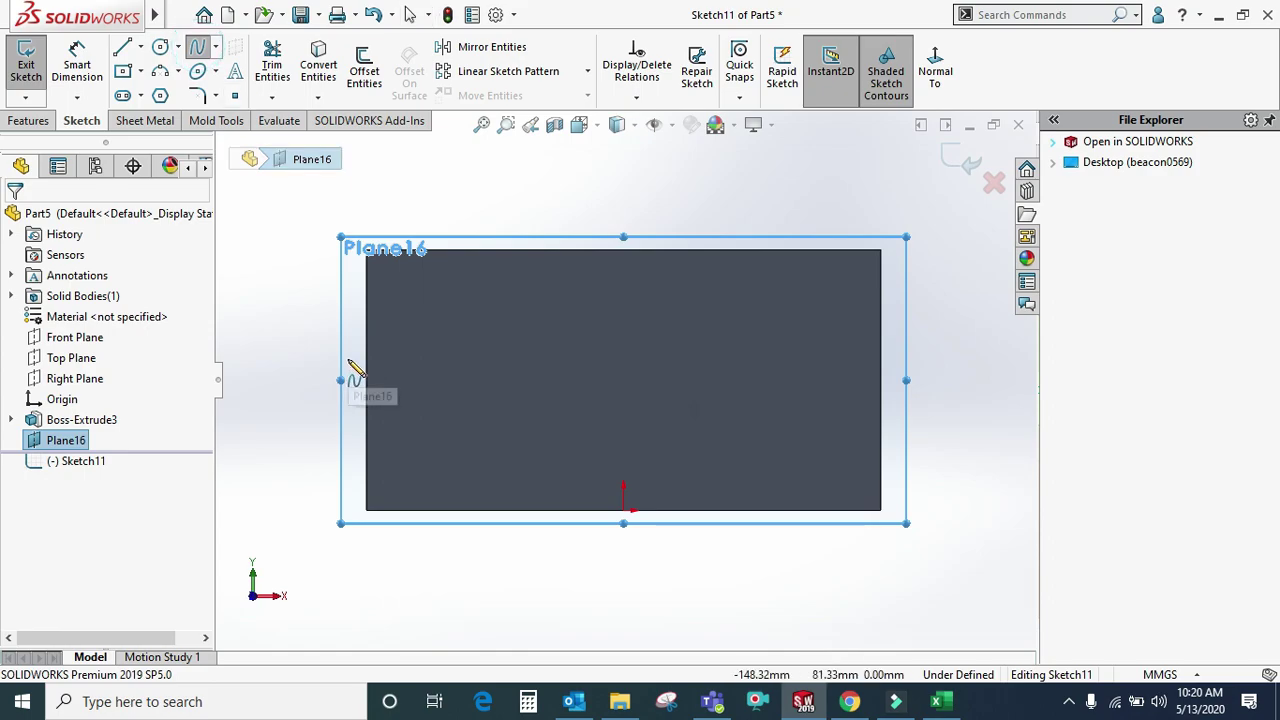
left_click(367, 330)
left_click(508, 302)
left_click(623, 363)
left_click(752, 330)
double_click(884, 369)
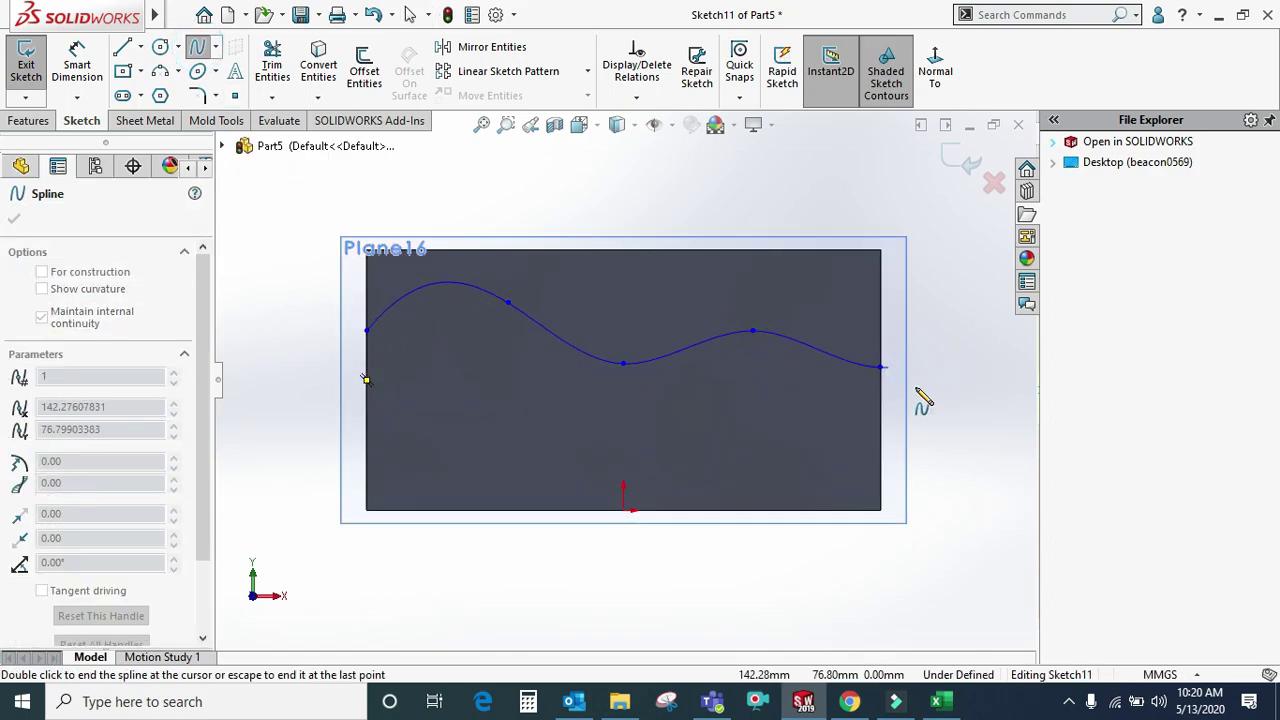
key("Escape")
left_click(951, 160)
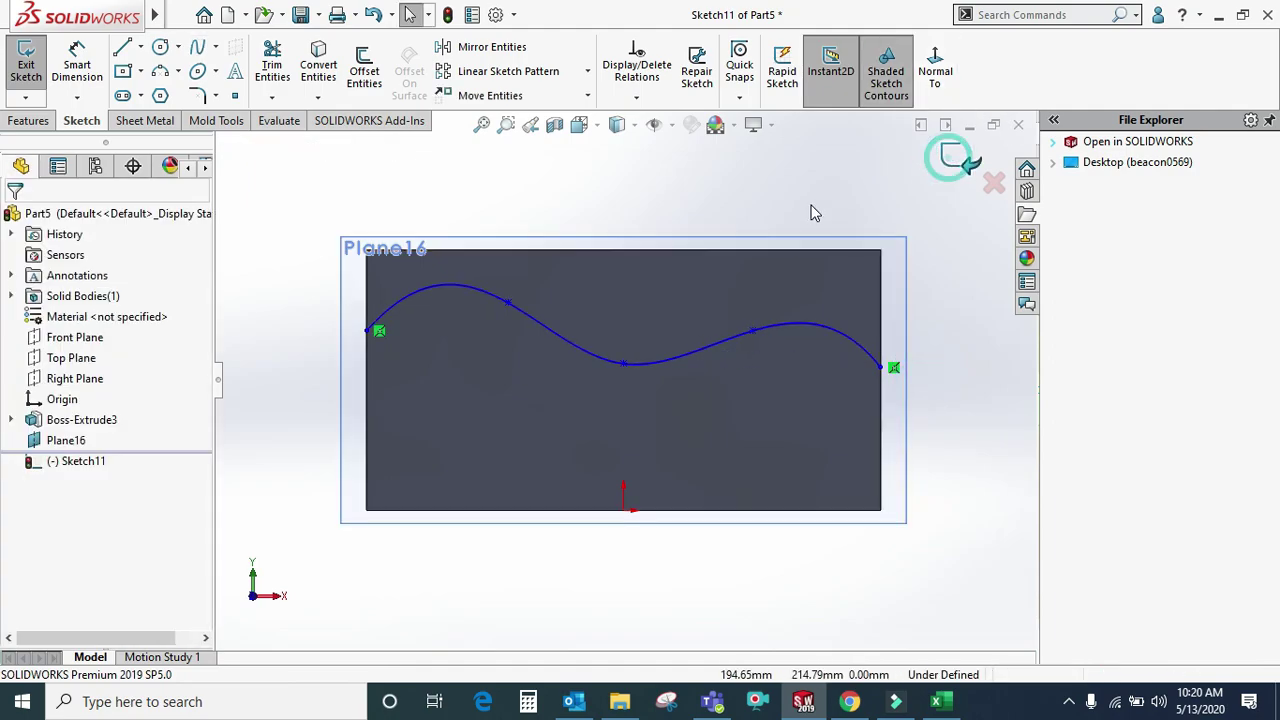
- Project Sketch11 onto the box's front face to create Curve2
mouse_move(786, 200)
middle_mouse_down()
mouse_move(706, 248)
mouse_move(720, 230)
middle_mouse_up()
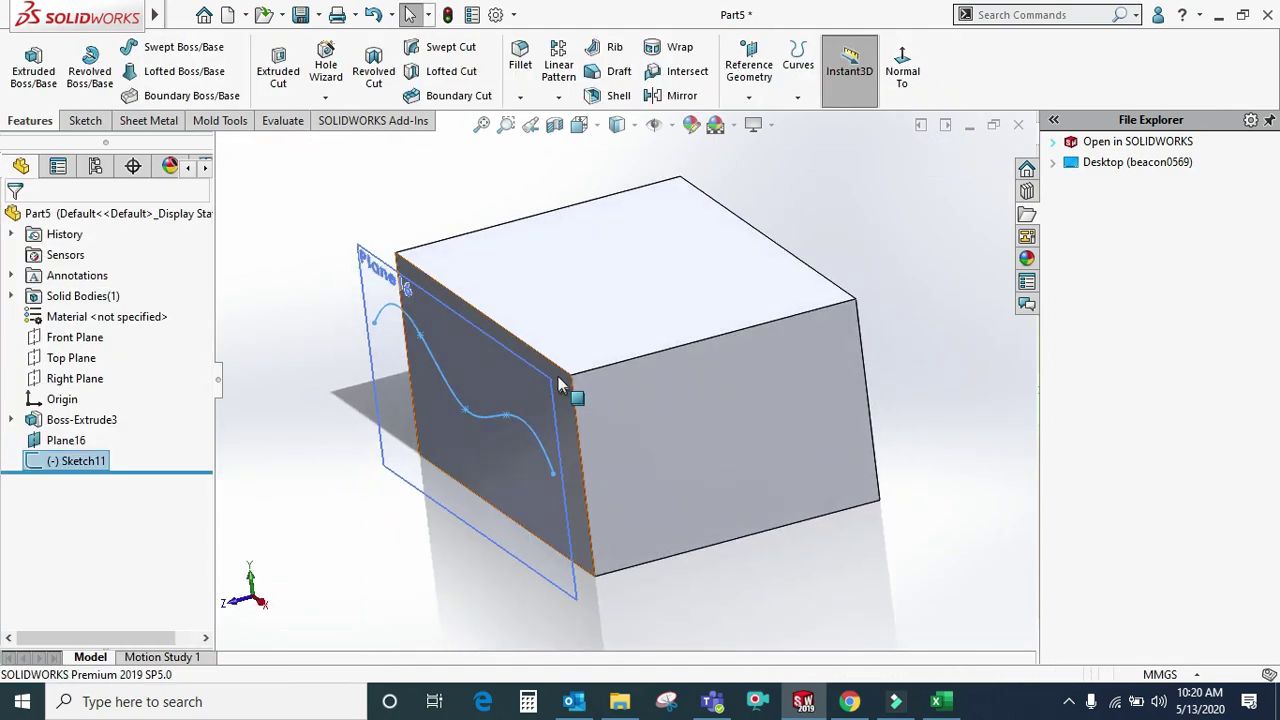
left_click(796, 98)
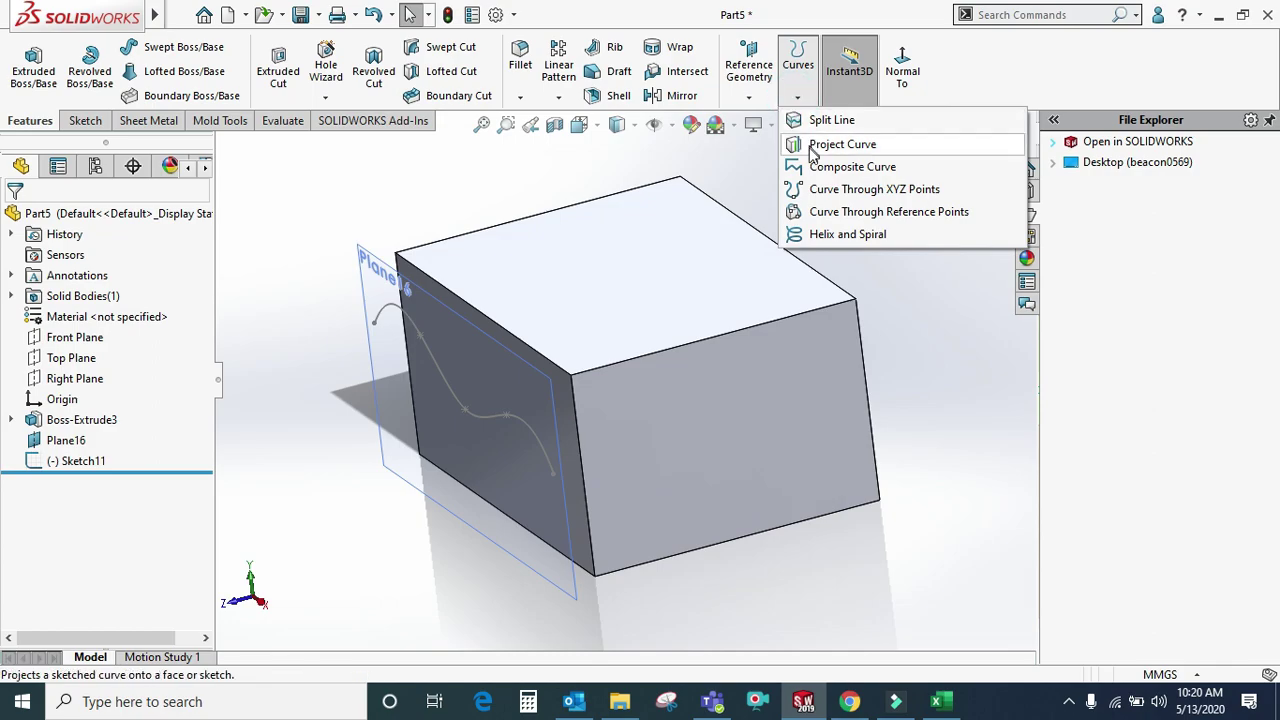
left_click(812, 146)
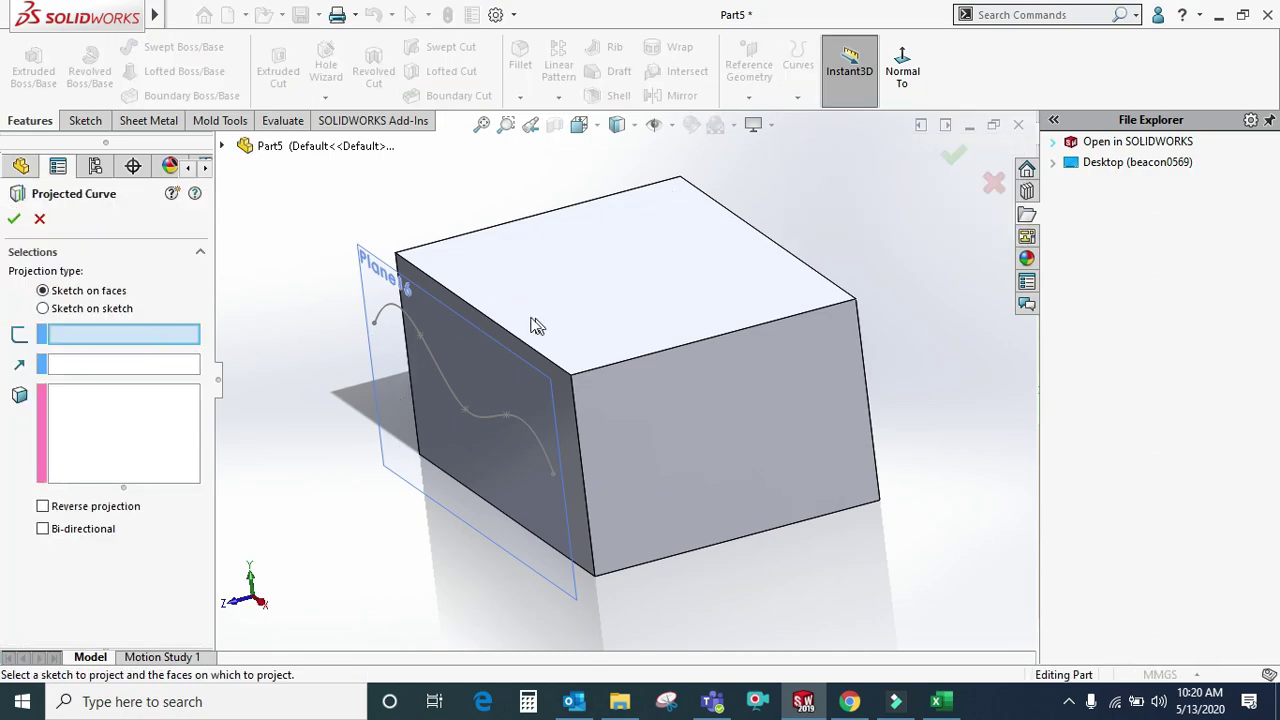
left_click(440, 366)
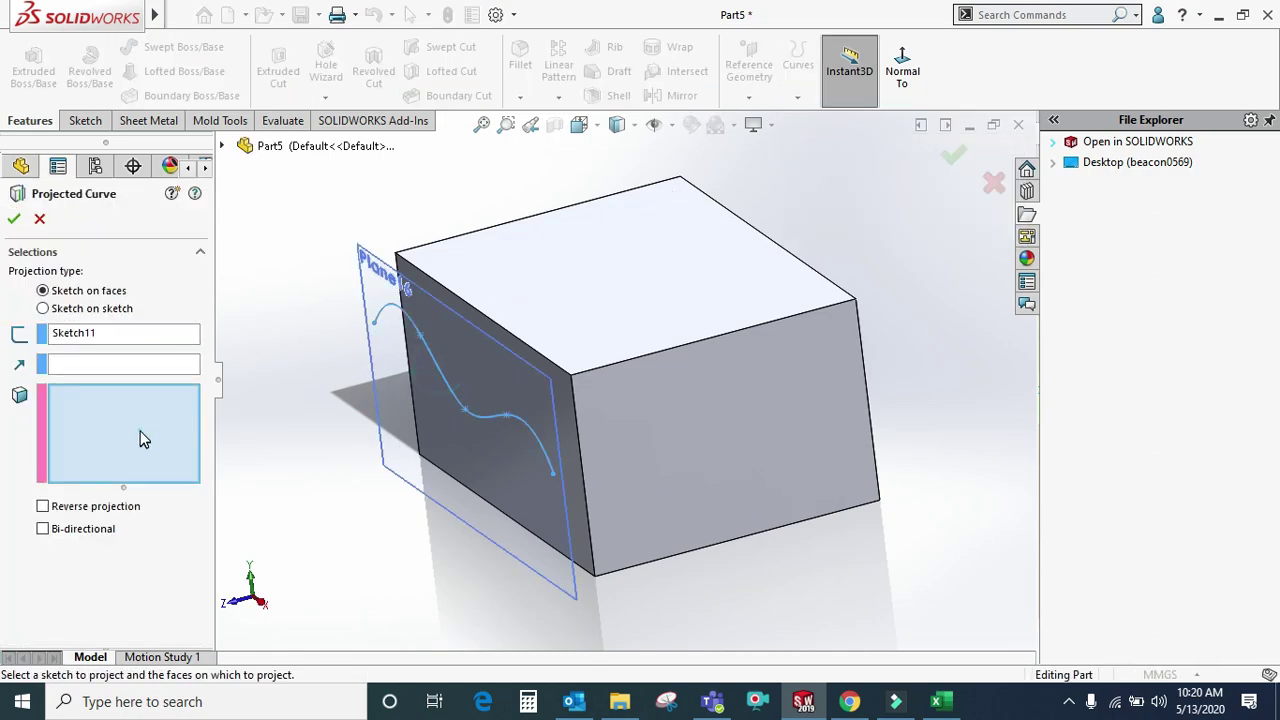
left_click(562, 386)
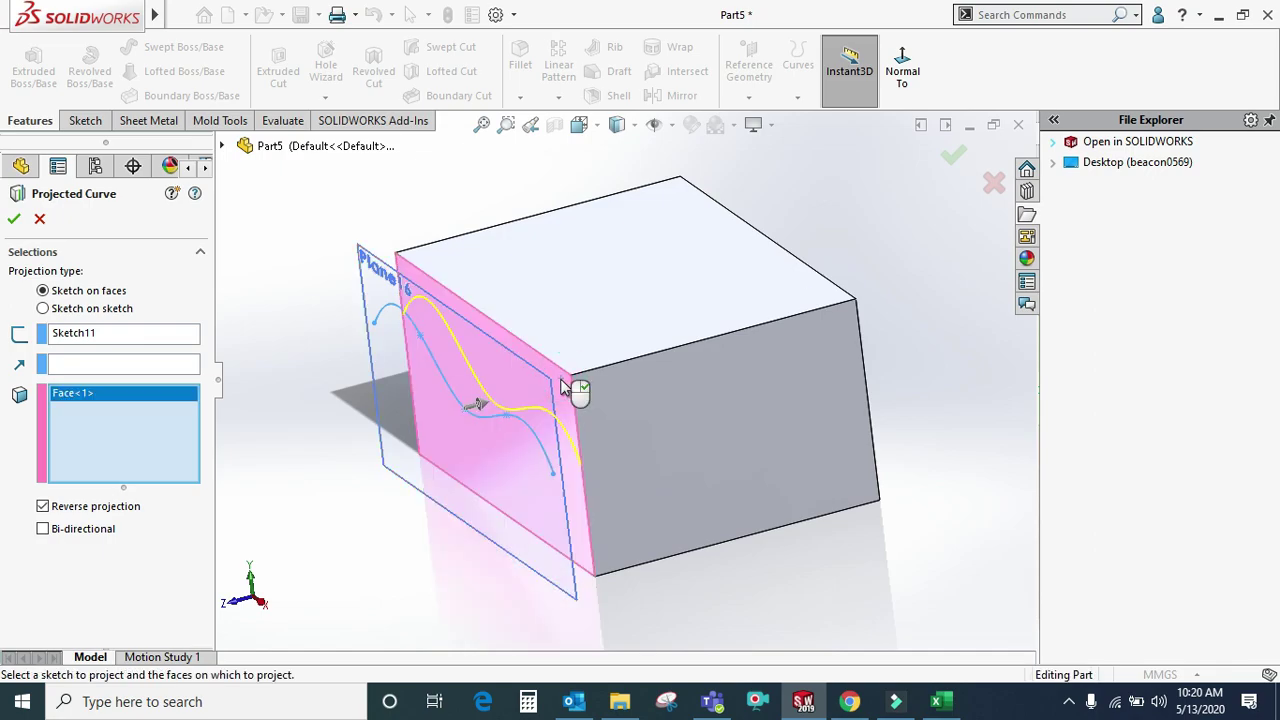
left_click(12, 220)
scroll(516, 378, "down", 2)
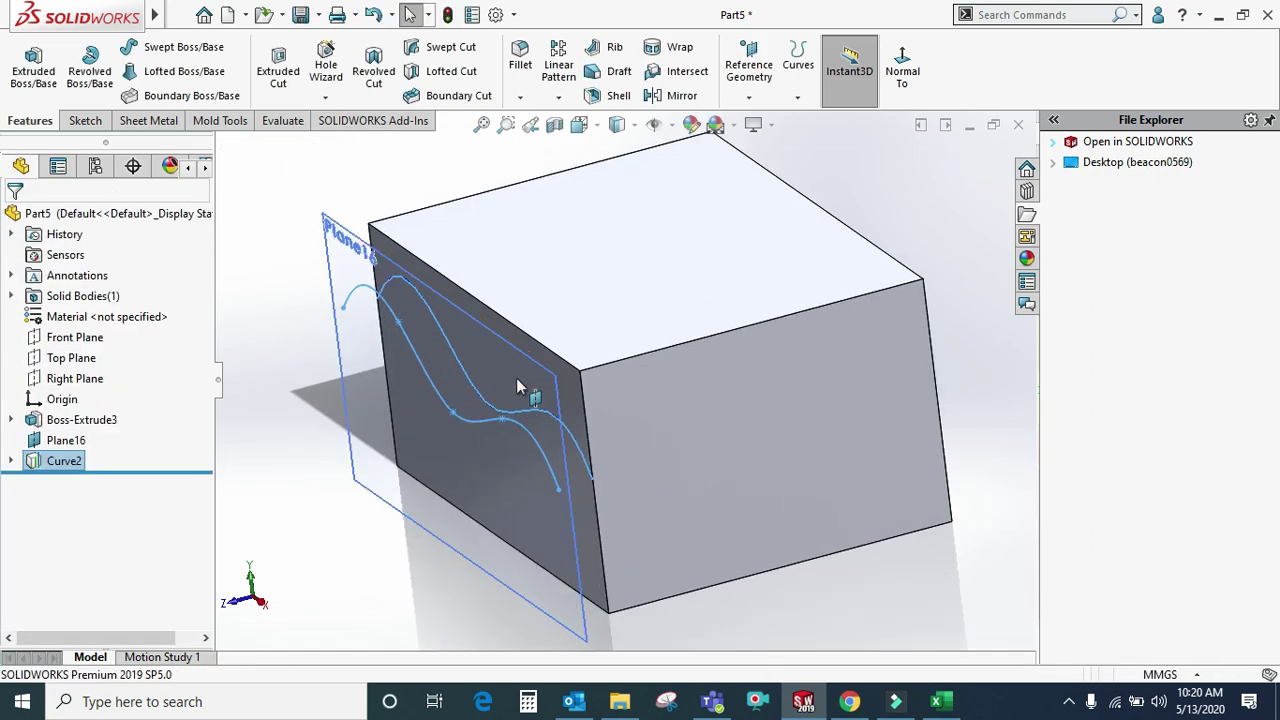
scroll(470, 388, "down", 2)
- Hide Plane16 and select the box's front face
key("f")
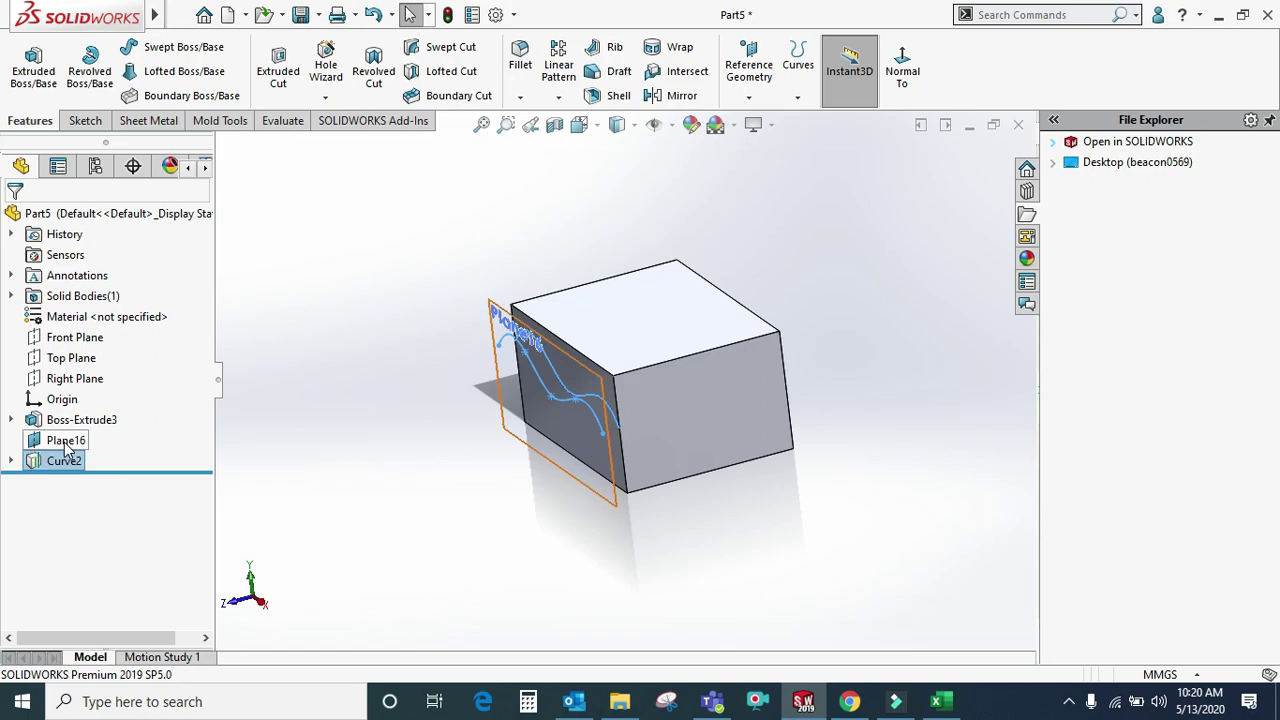
left_click(67, 441)
left_click(104, 415)
mouse_move(570, 244)
middle_mouse_down()
mouse_move(588, 400)
mouse_move(651, 360)
mouse_move(688, 383)
mouse_move(671, 366)
mouse_move(614, 391)
middle_mouse_up()
left_click(662, 385)
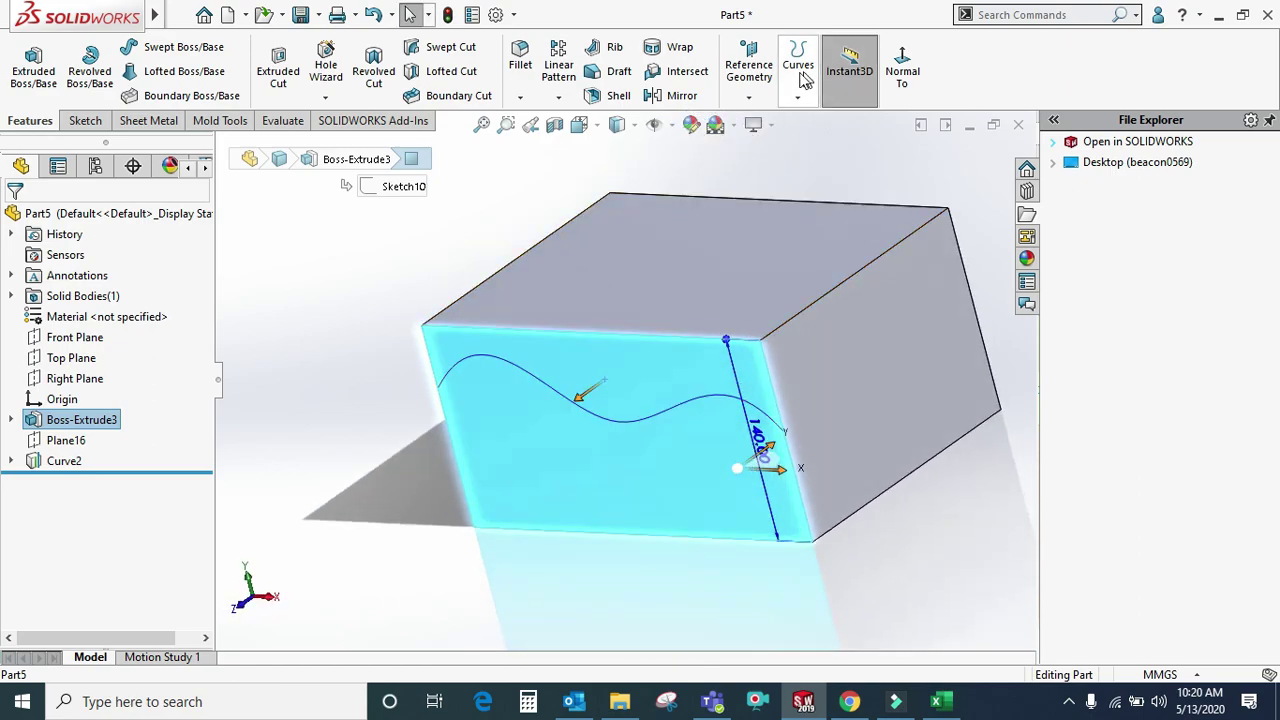
left_click(806, 80)
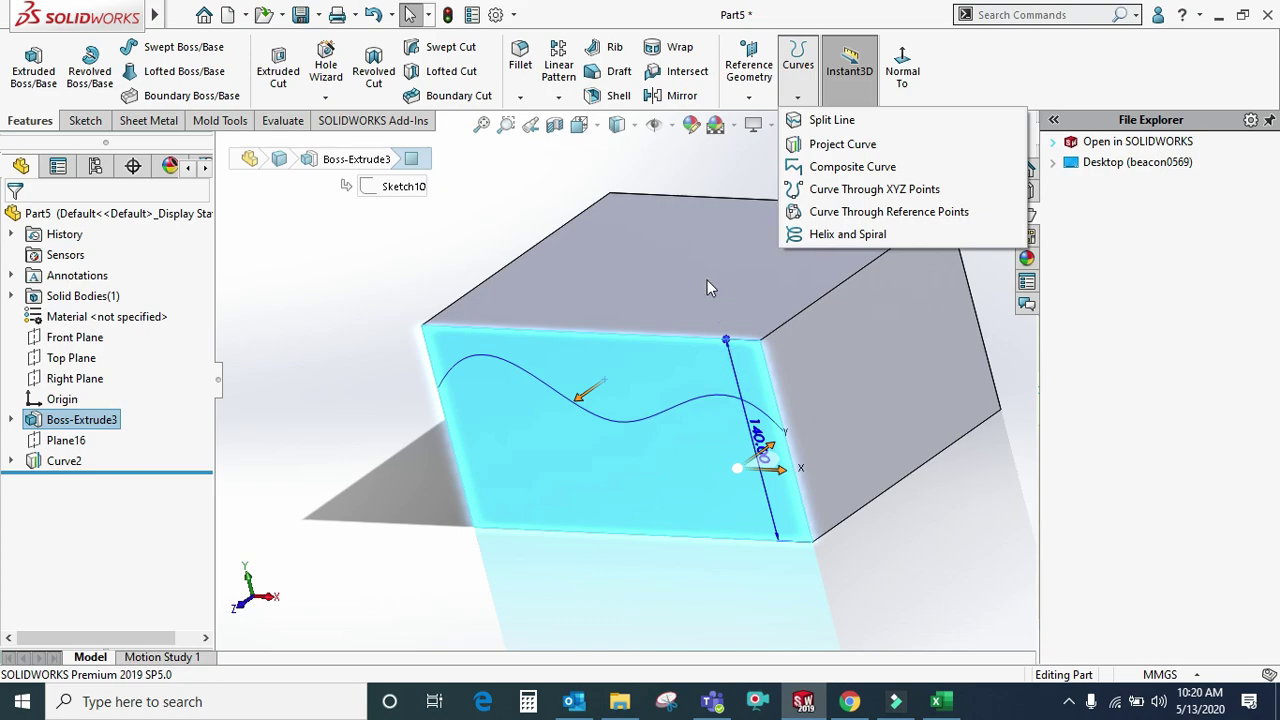
left_click(664, 158)
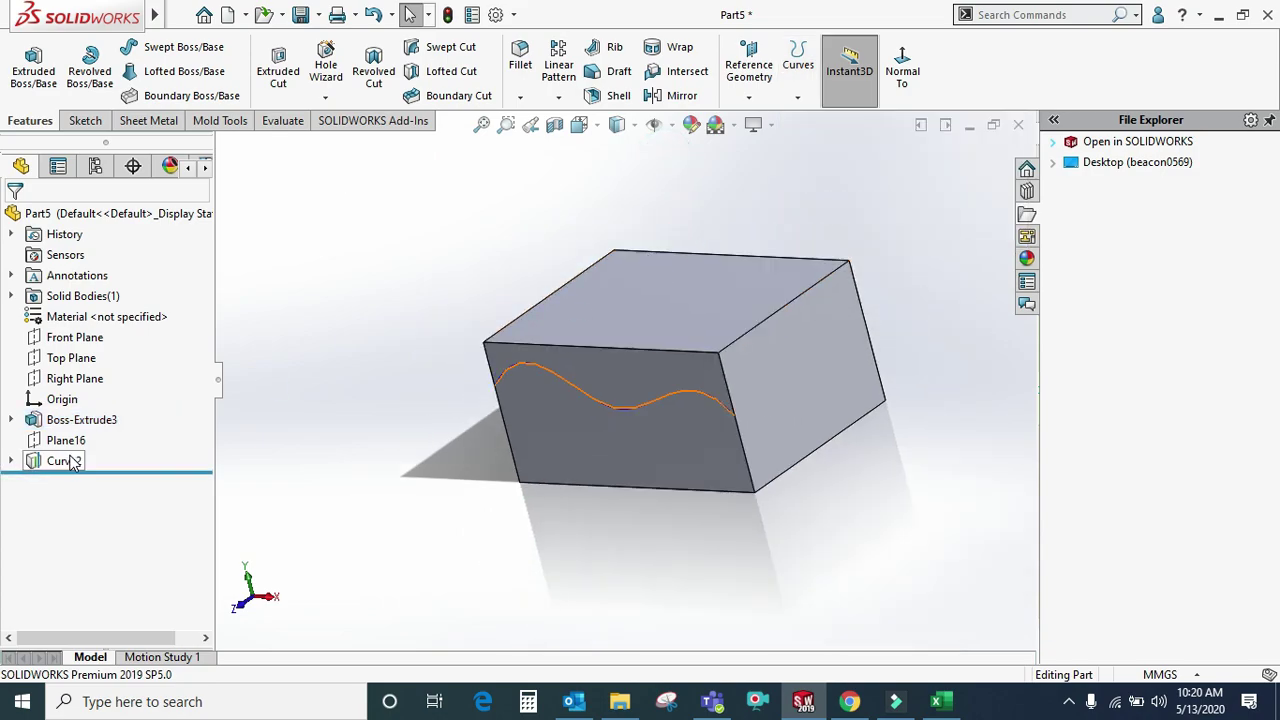
- Delete Curve2 and Plane16 with their dependents, then reselect the box's front face
left_click(70, 462)
left_click(65, 445, "ctrl")
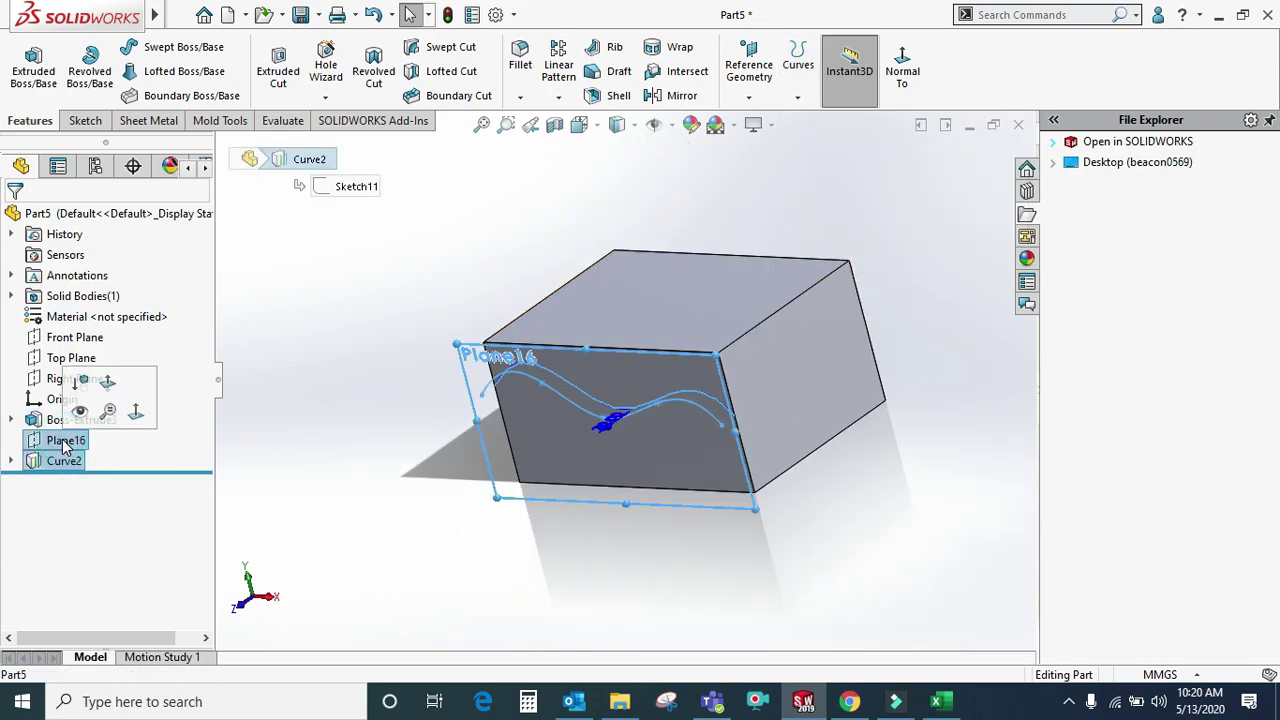
key("Delete")
left_click(757, 259)
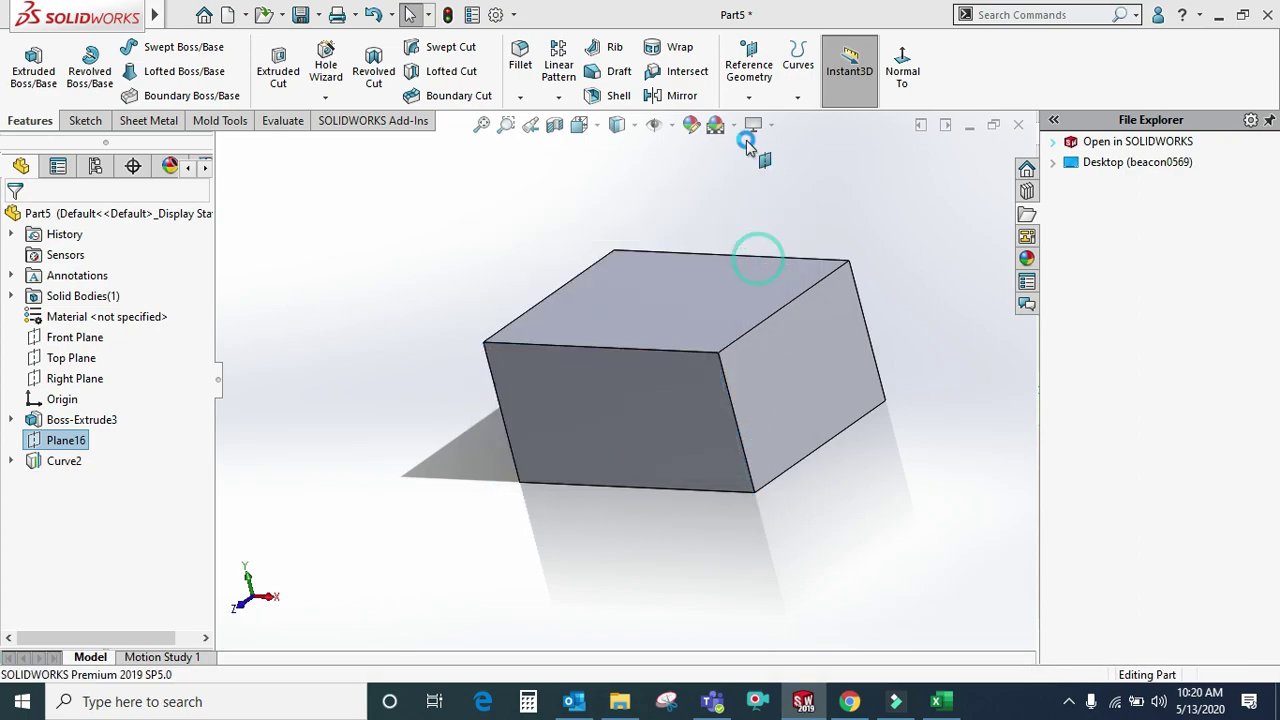
left_click(797, 97)
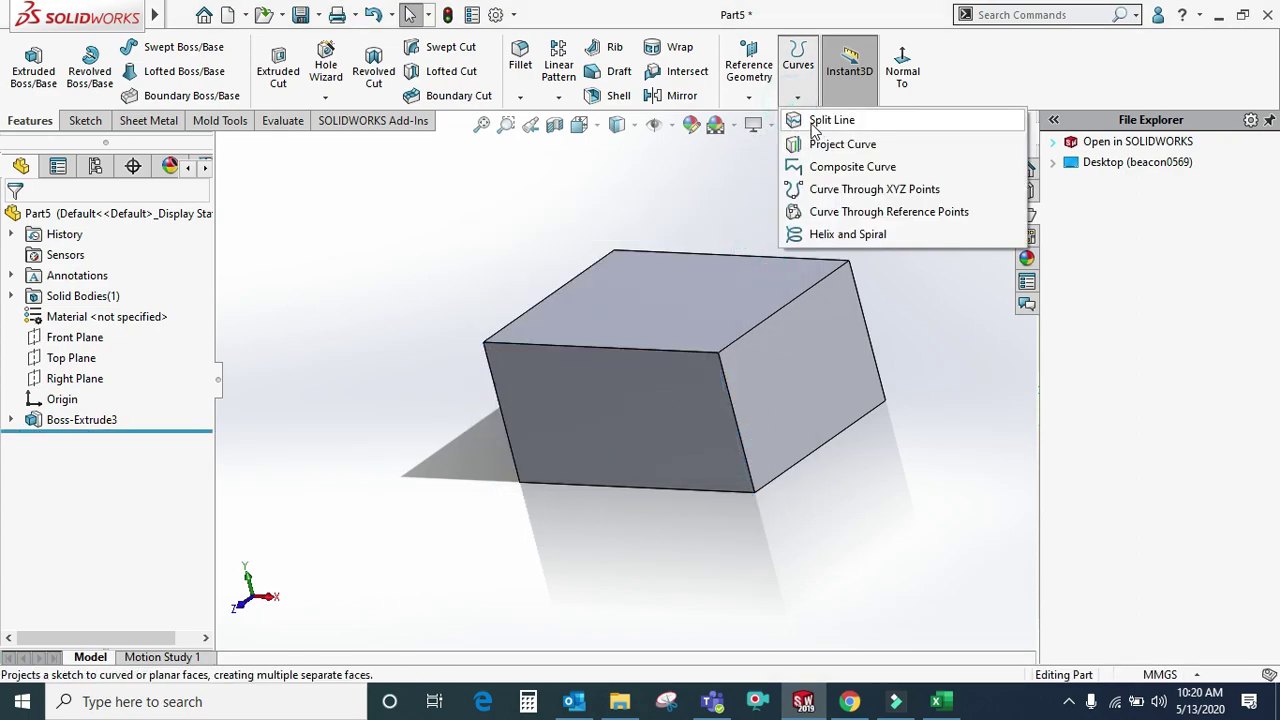
left_click(566, 186)
middle_click_drag(677, 391, 686, 434)
left_click(686, 434)
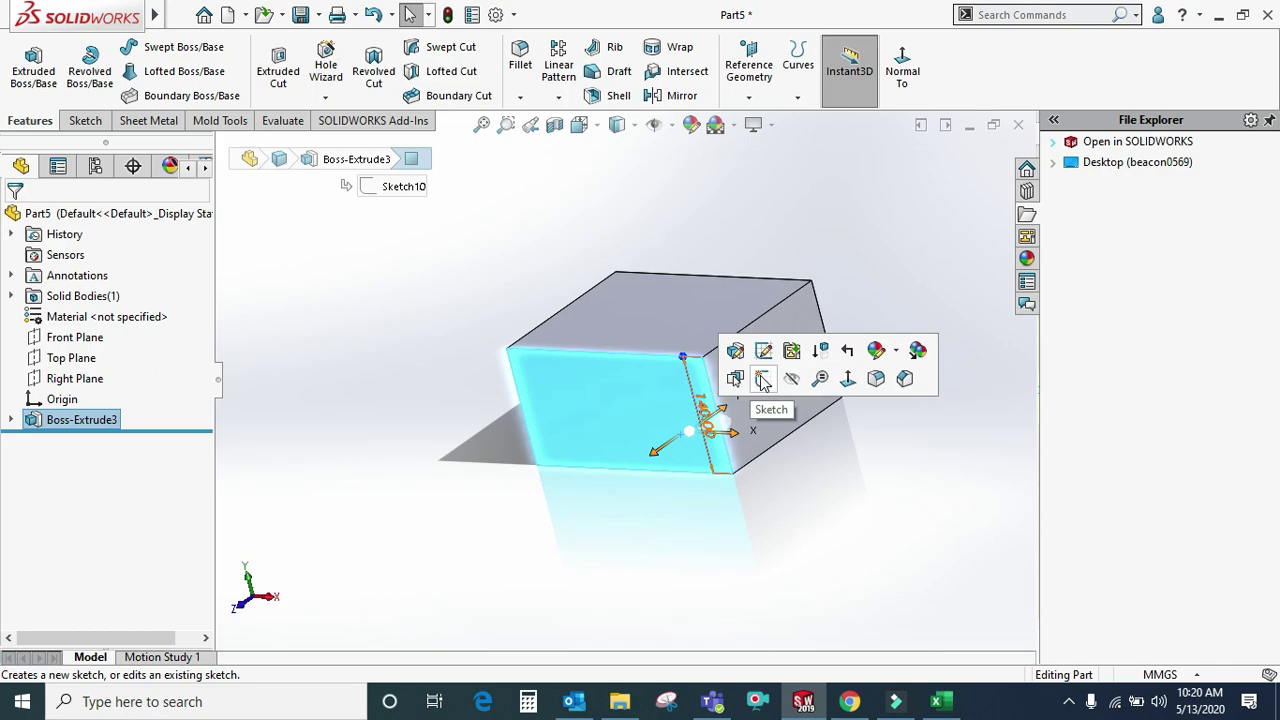
- Sketch a wavy spline from the left to the right edge of the box's front face as Sketch12
left_click(762, 379)
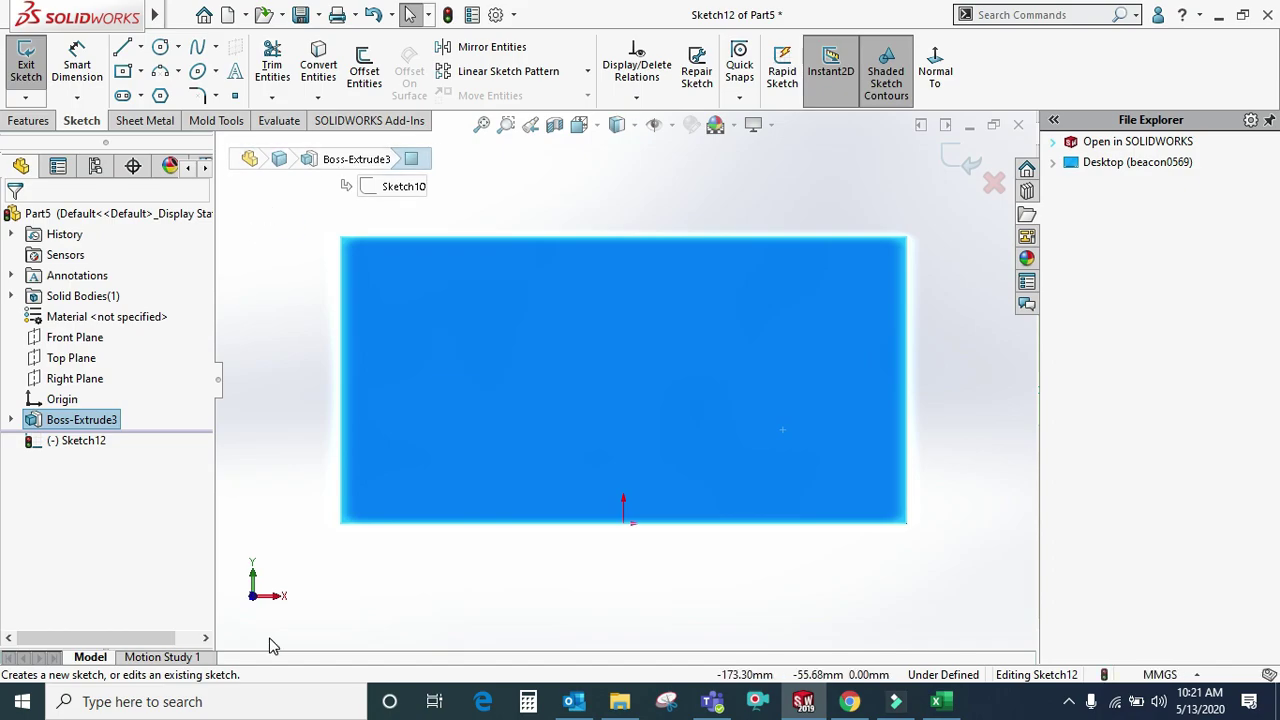
left_click(140, 47)
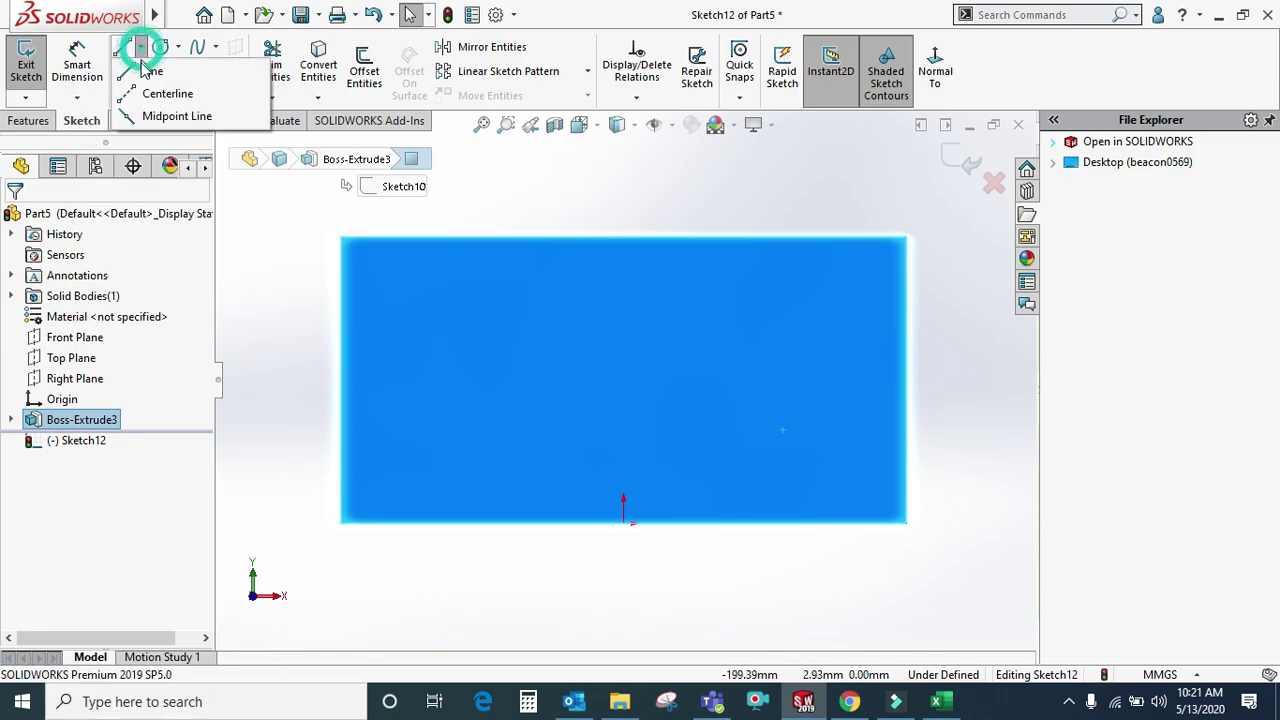
left_click(145, 68)
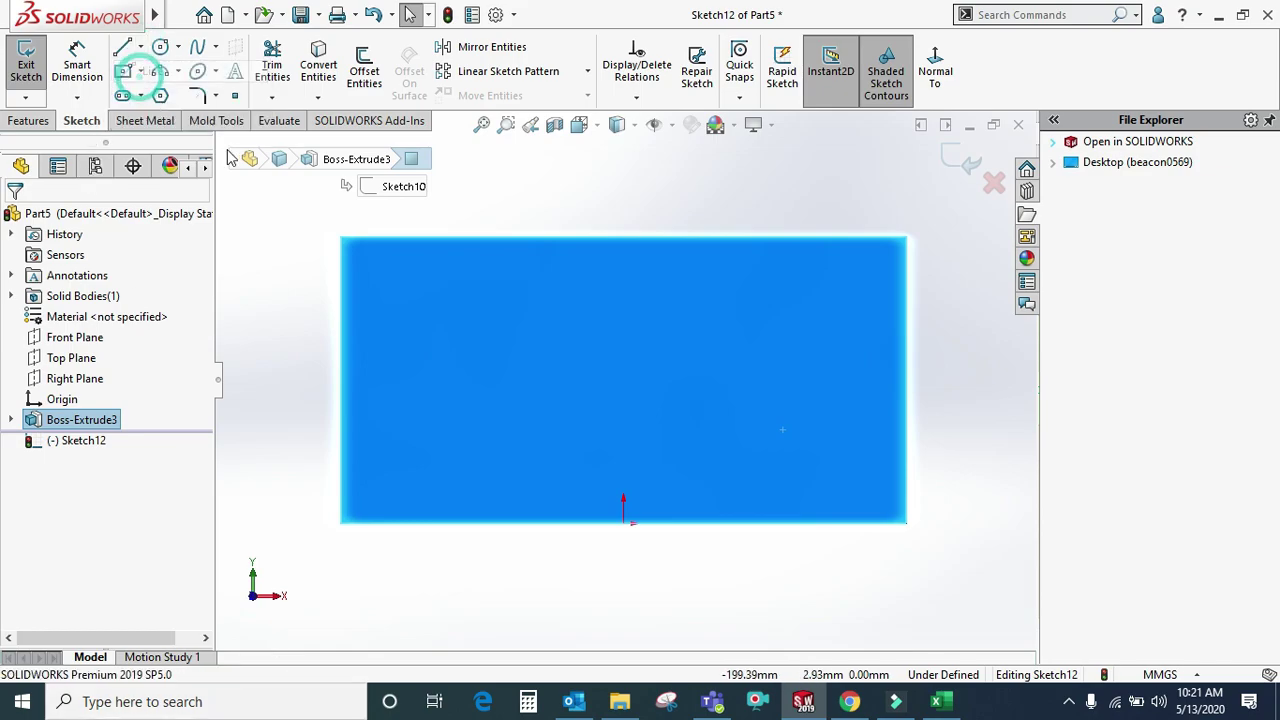
left_click(198, 48)
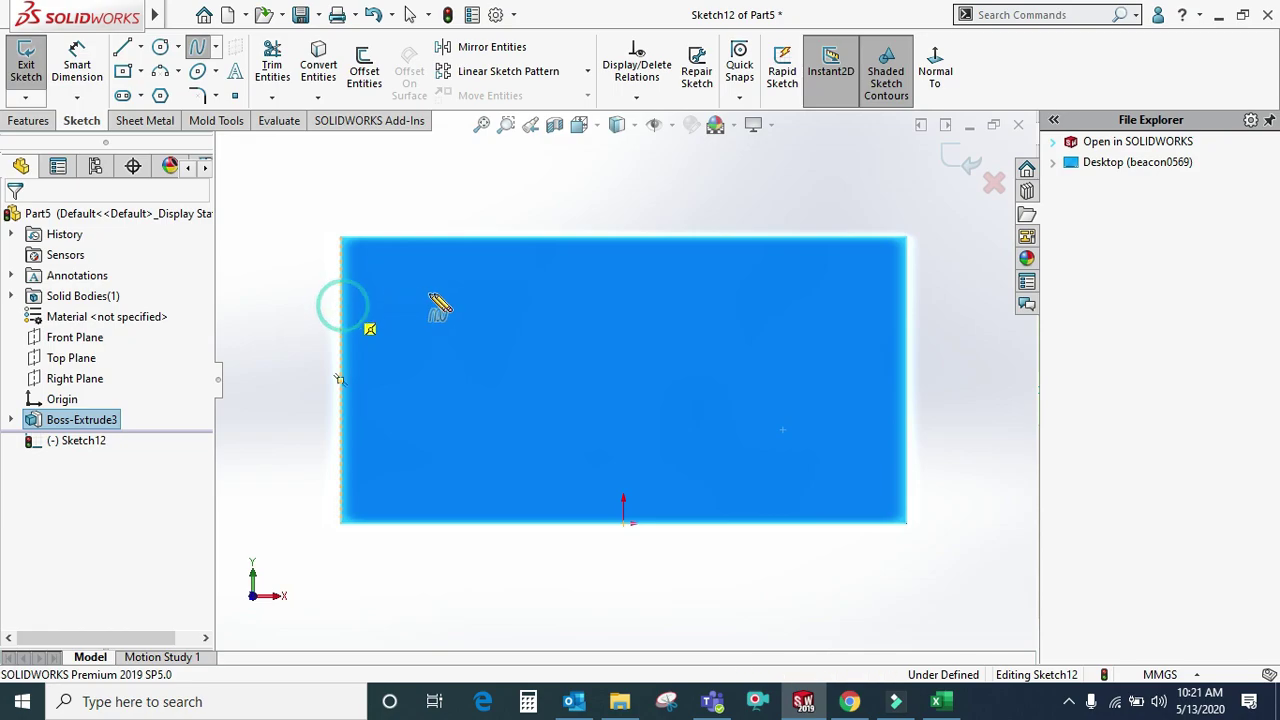
left_click(489, 297)
left_click(709, 366)
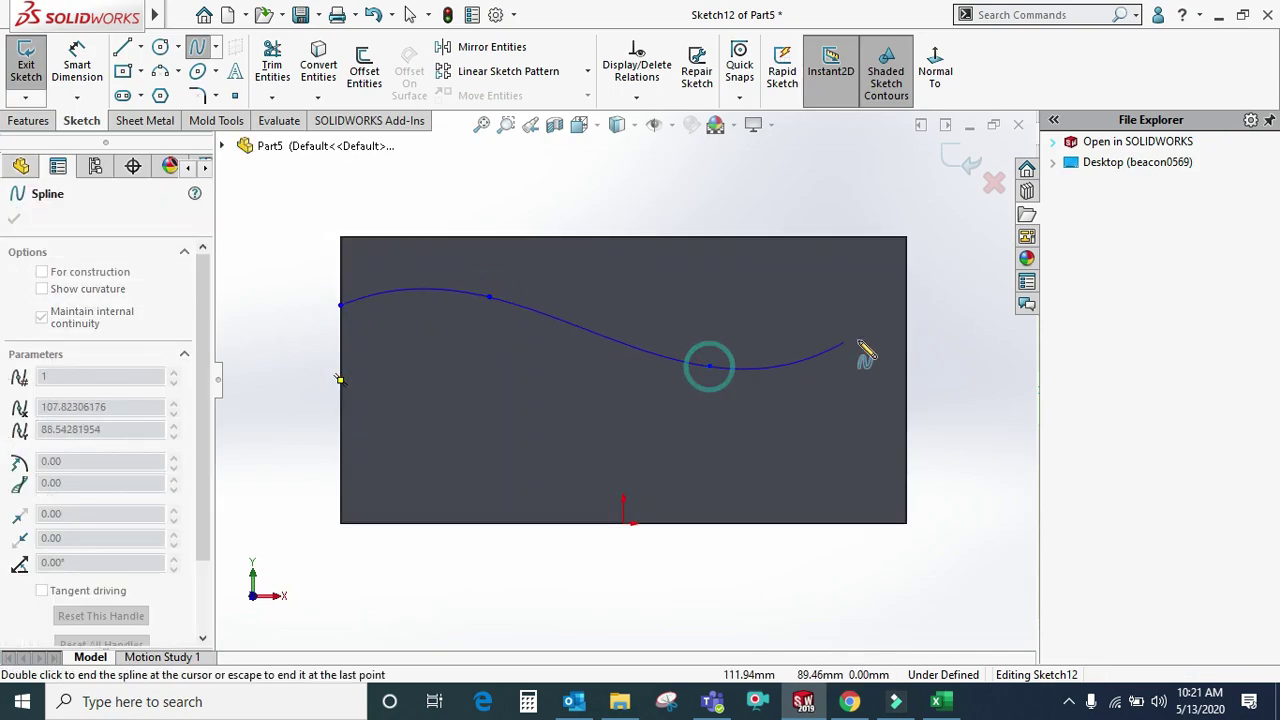
right_click(915, 374)
left_click(920, 372)
left_click(957, 150)
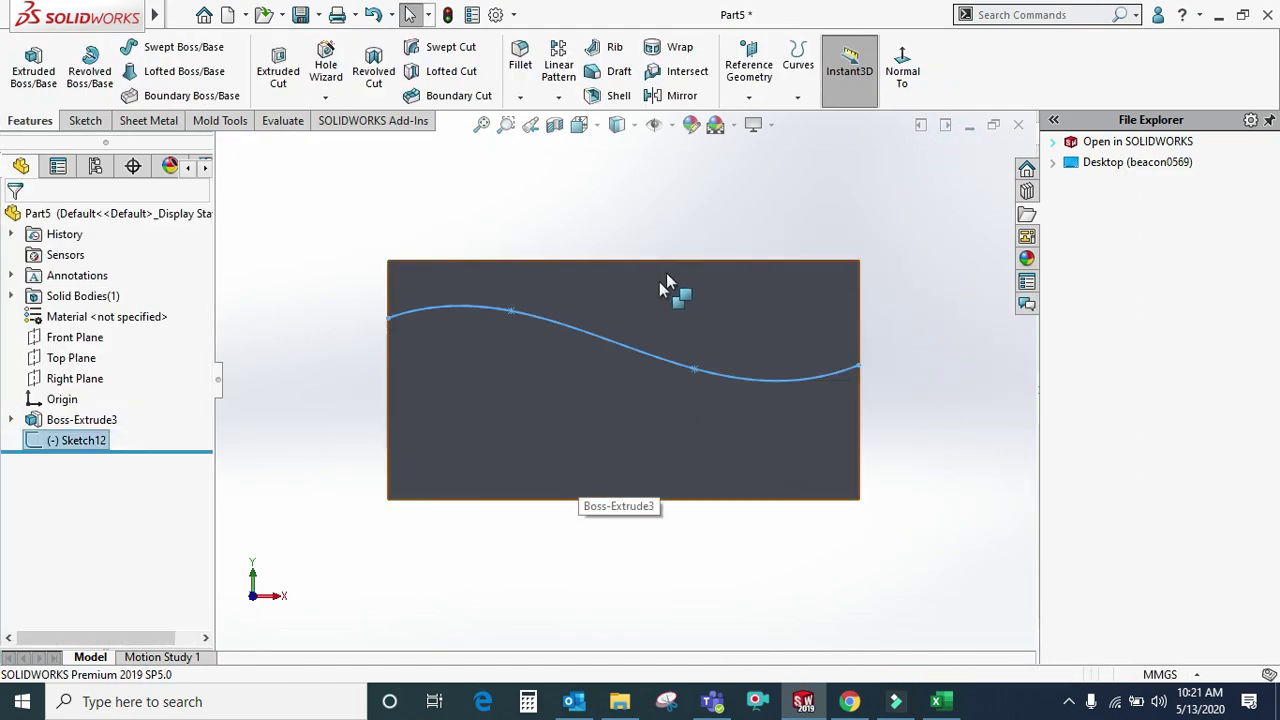
left_click(797, 97)
- Split the box's faces by projecting Sketch12 onto them, creating Split Line1
left_click(808, 120)
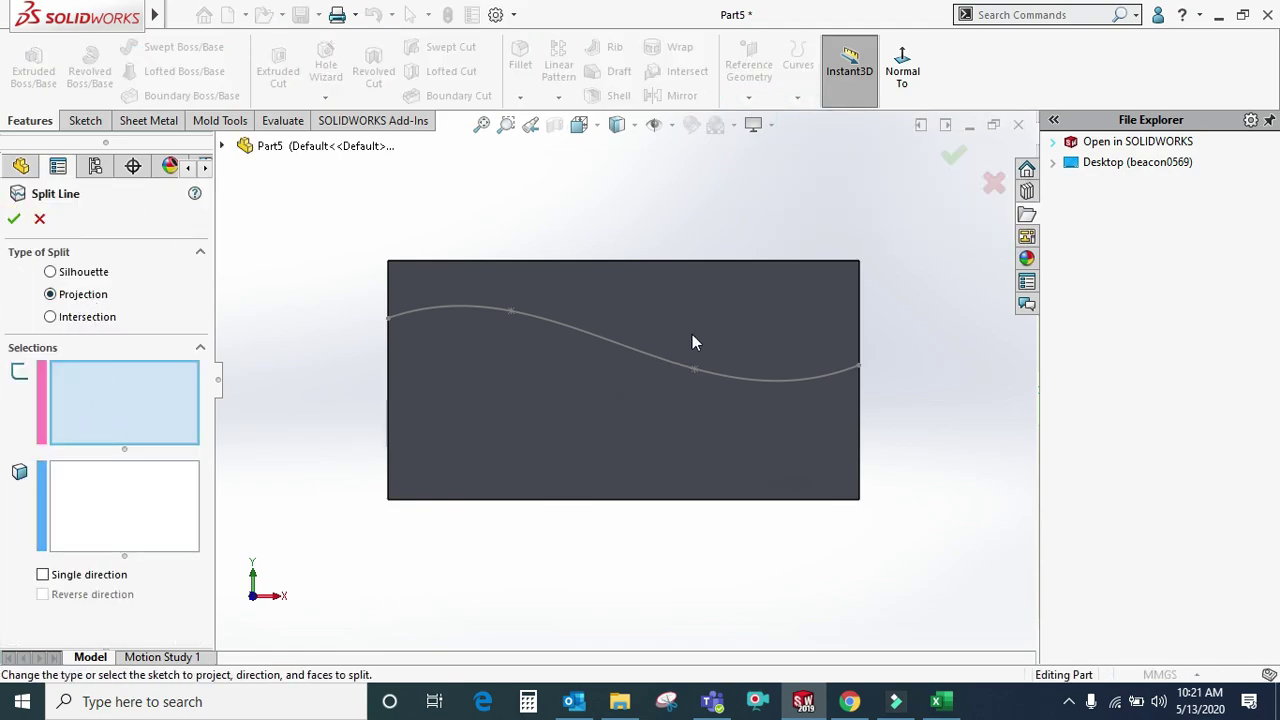
left_click(610, 340)
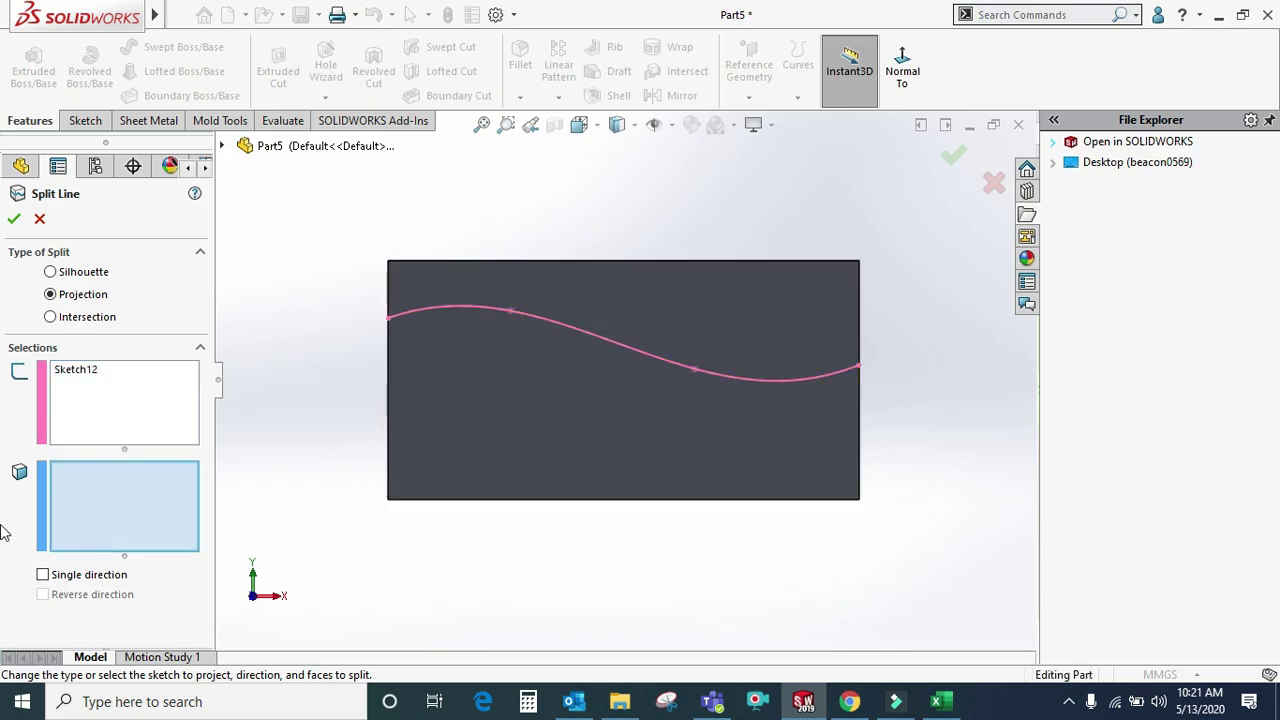
middle_click_drag(605, 318, 508, 329)
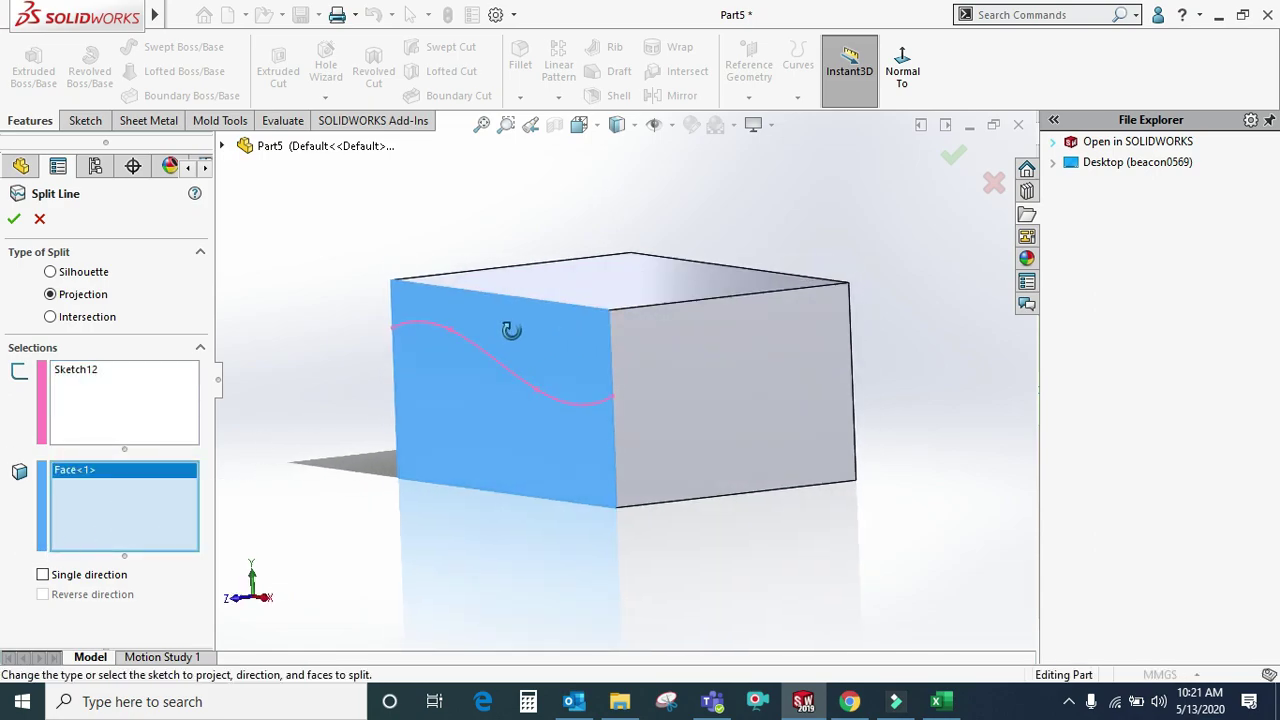
left_click(677, 357)
mouse_move(814, 277)
middle_mouse_down()
mouse_move(698, 322)
mouse_move(760, 280)
middle_mouse_up()
left_click(723, 320)
left_click(760, 280)
left_click(955, 153)
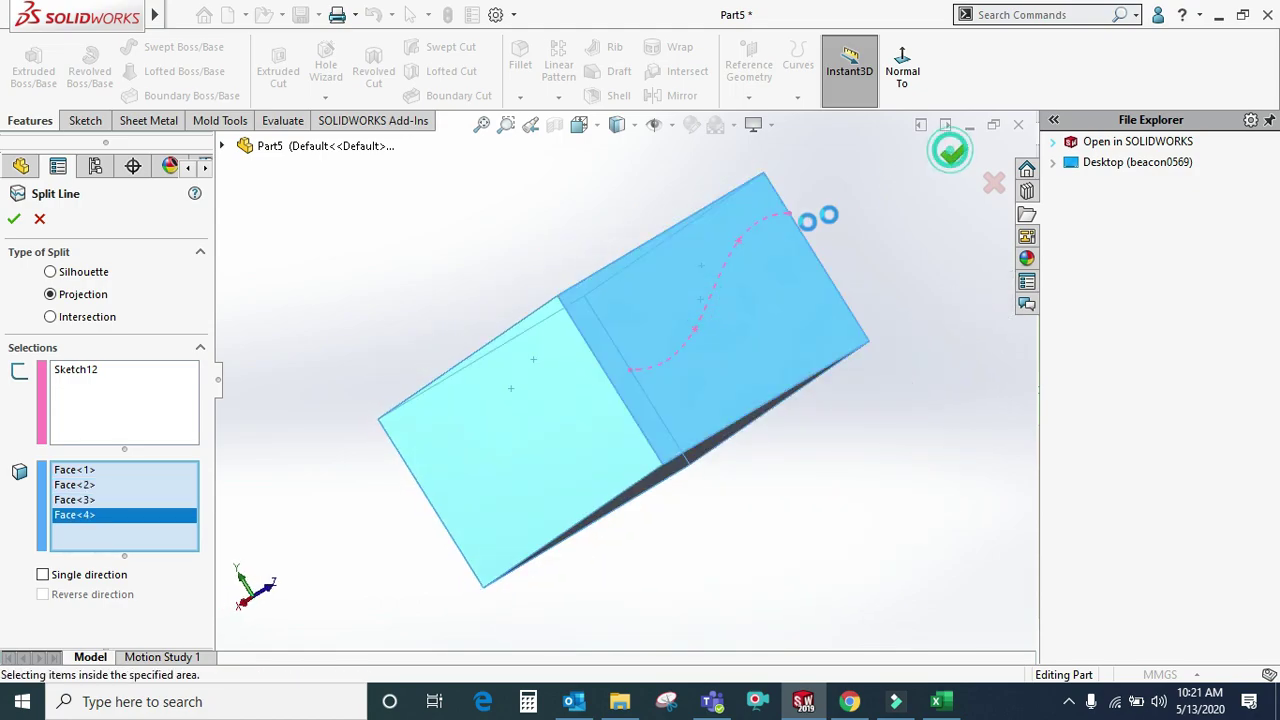
- Orbit the box and select the faces above and below the wavy split to inspect them
mouse_move(594, 443)
middle_mouse_down()
mouse_move(665, 361)
mouse_move(700, 408)
mouse_move(777, 286)
mouse_move(803, 309)
mouse_move(899, 305)
mouse_move(740, 484)
middle_mouse_up()
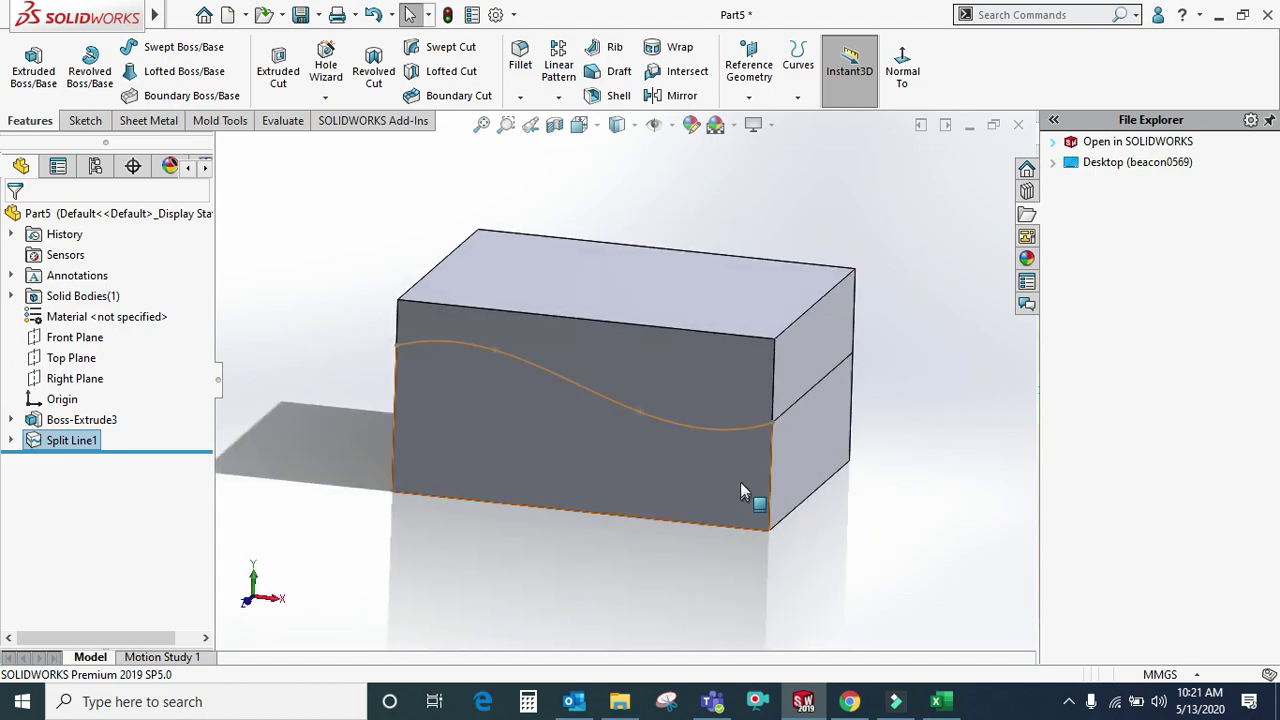
left_click(727, 466)
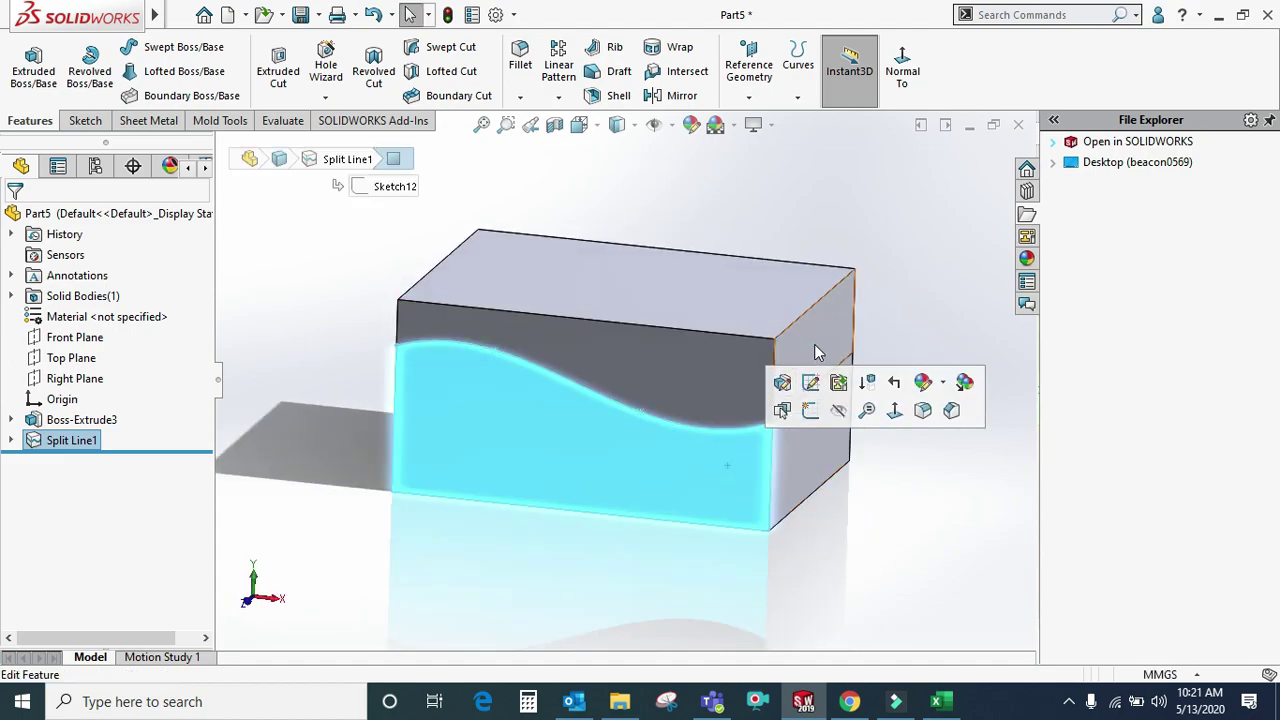
left_click(814, 344)
left_click(703, 395)
left_click(636, 462)
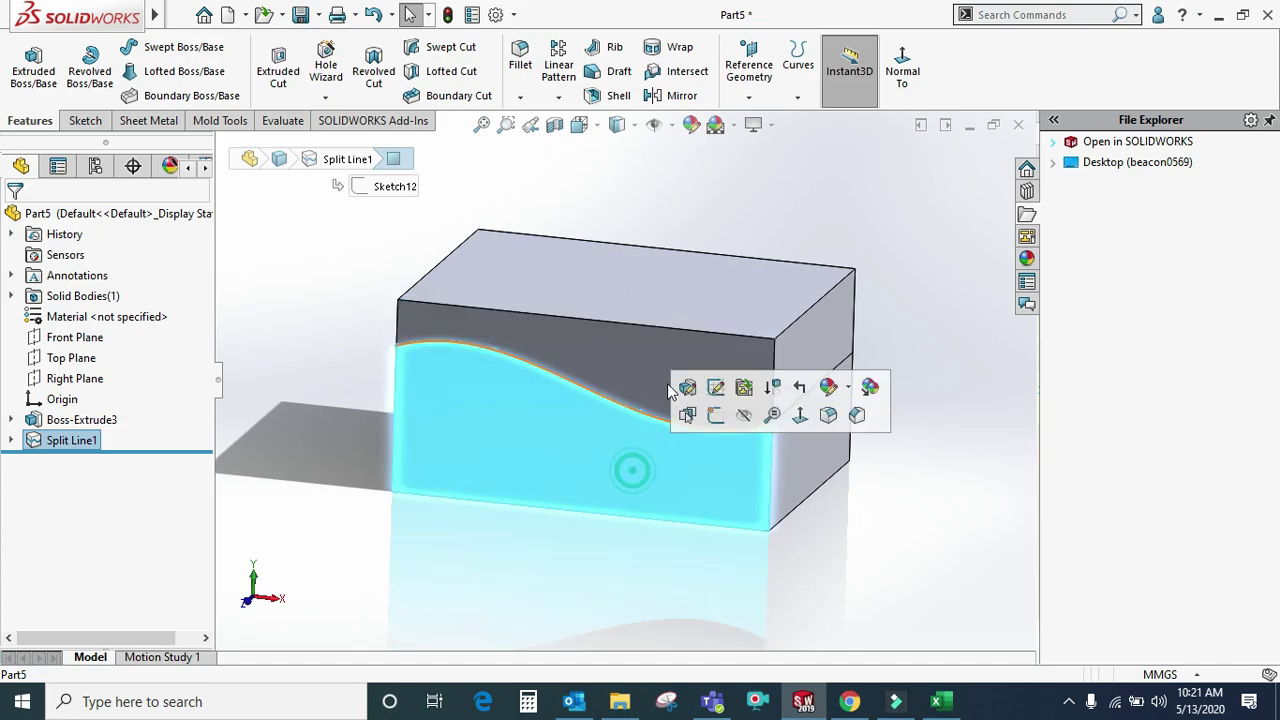
left_click(634, 351)
left_click(634, 457)
left_click(614, 366)
mouse_move(597, 418)
middle_mouse_down()
mouse_move(551, 349)
mouse_move(653, 434)
mouse_move(586, 423)
middle_mouse_up()
left_click(551, 349)
left_click(586, 423)
mouse_move(609, 334)
middle_mouse_down()
mouse_move(523, 291)
mouse_move(714, 506)
mouse_move(686, 460)
mouse_move(637, 446)
middle_mouse_up()
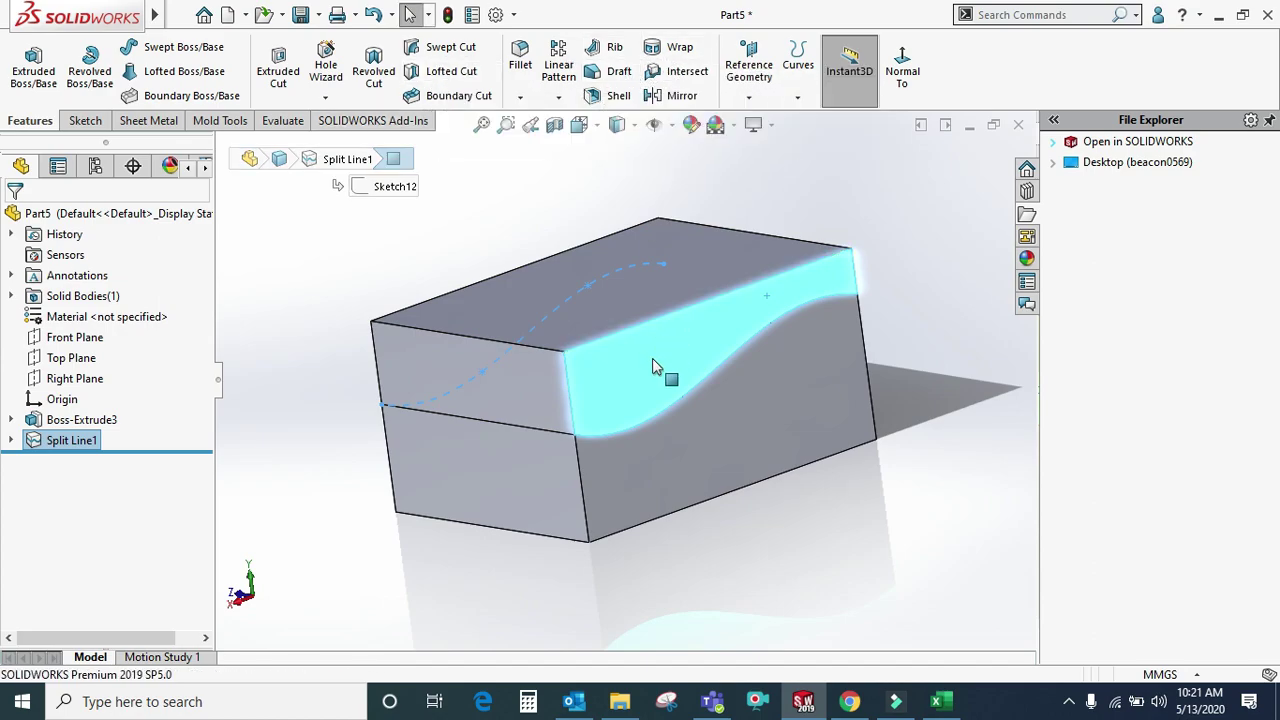
- Try the Draft tool in Manual mode, then cancel without applying it
left_click(618, 71)
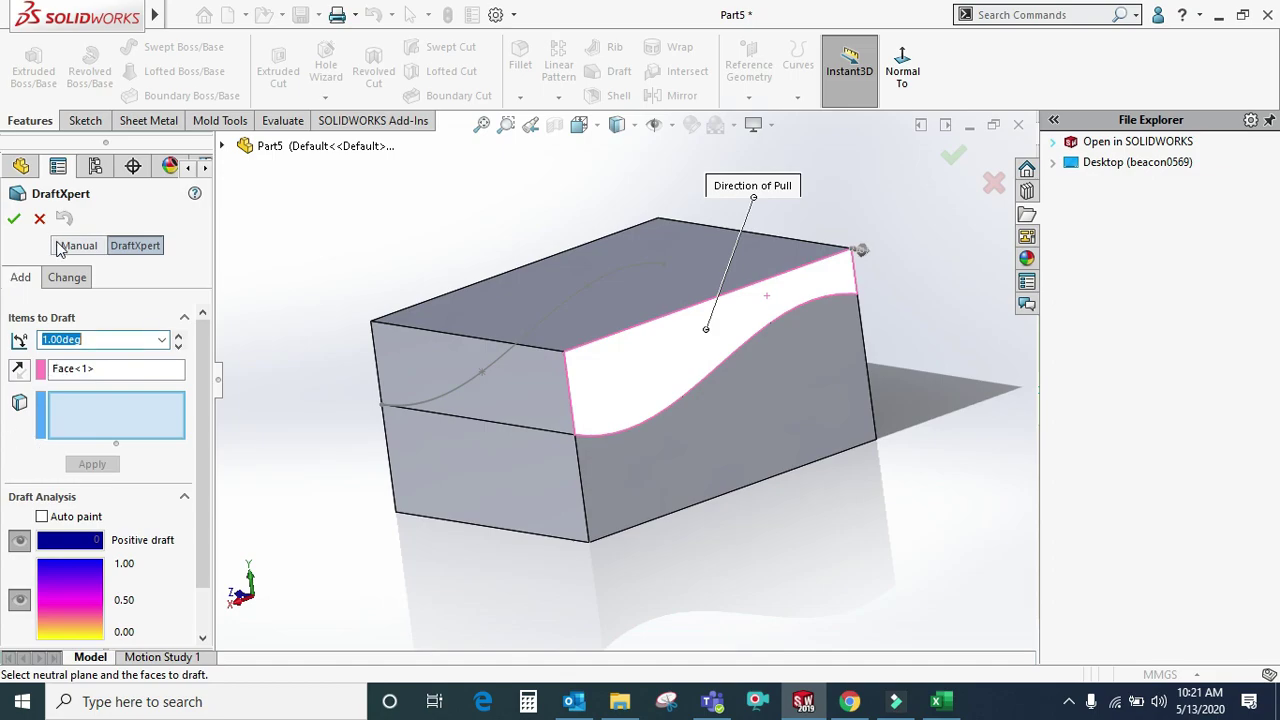
left_click(60, 246)
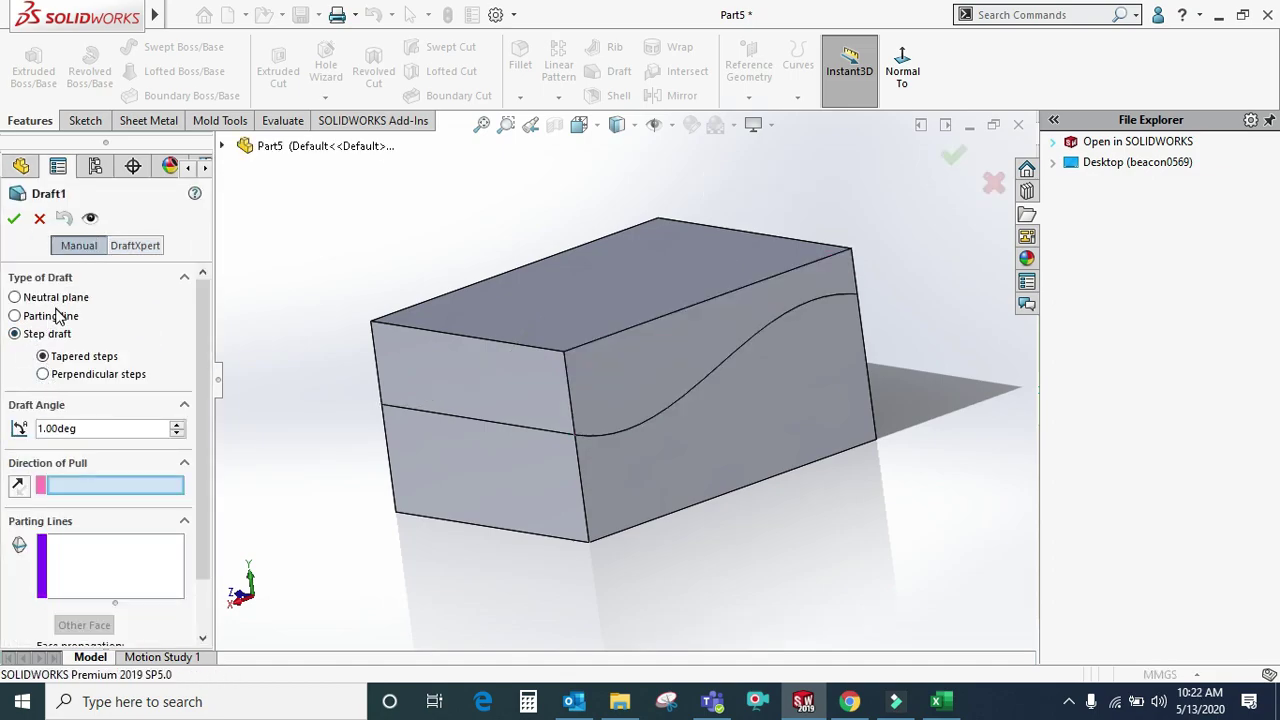
left_click(36, 219)
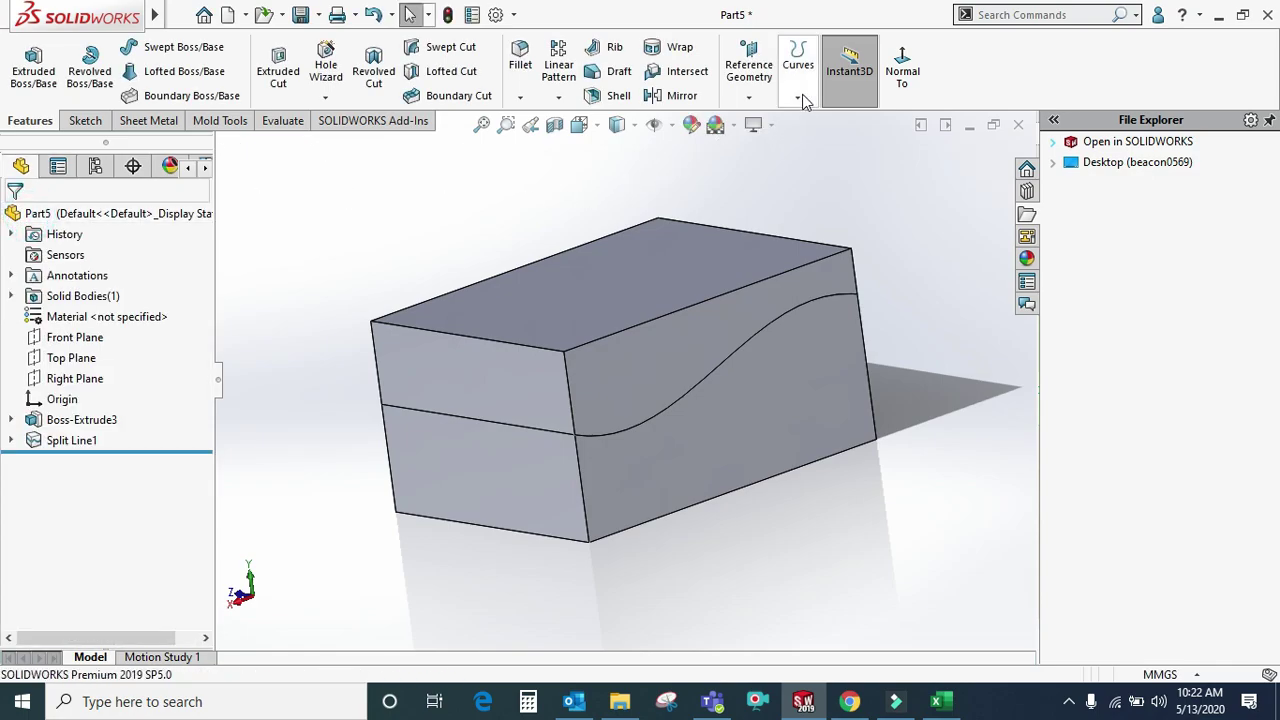
left_click(798, 65)
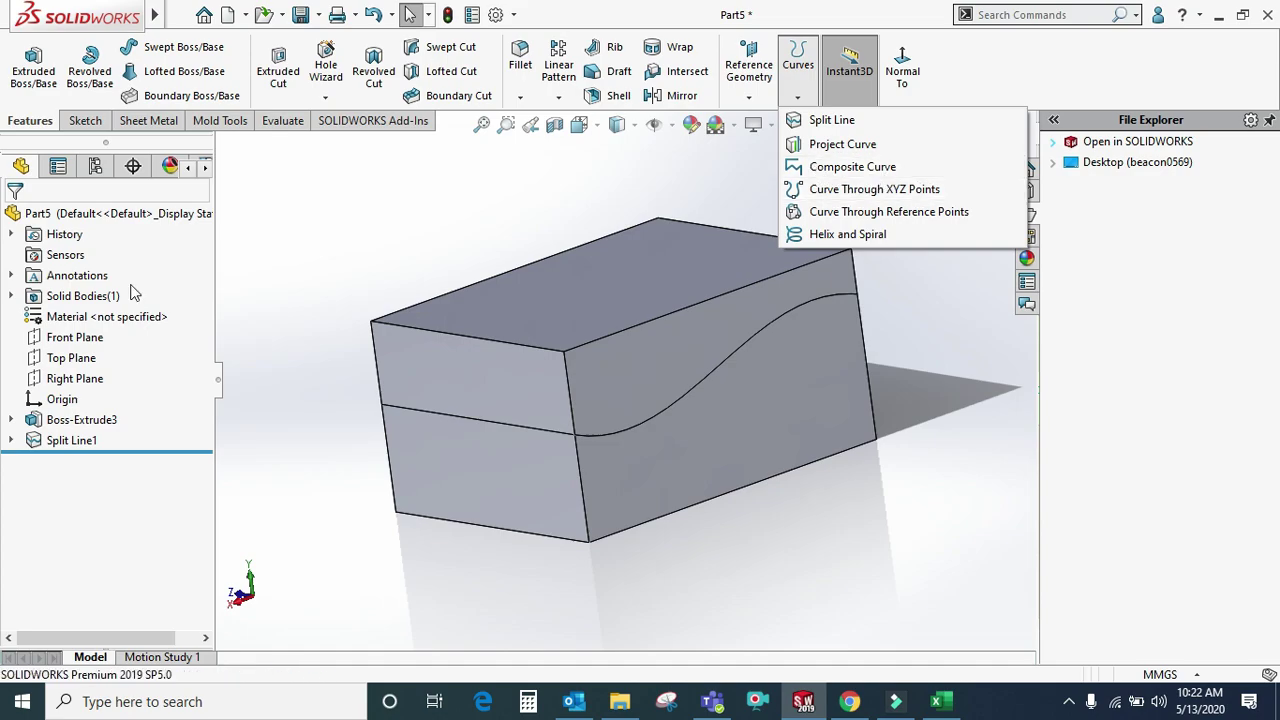
- Delete Boss-Extrude3 together with its dependent split line and sketch
left_click(72, 438)
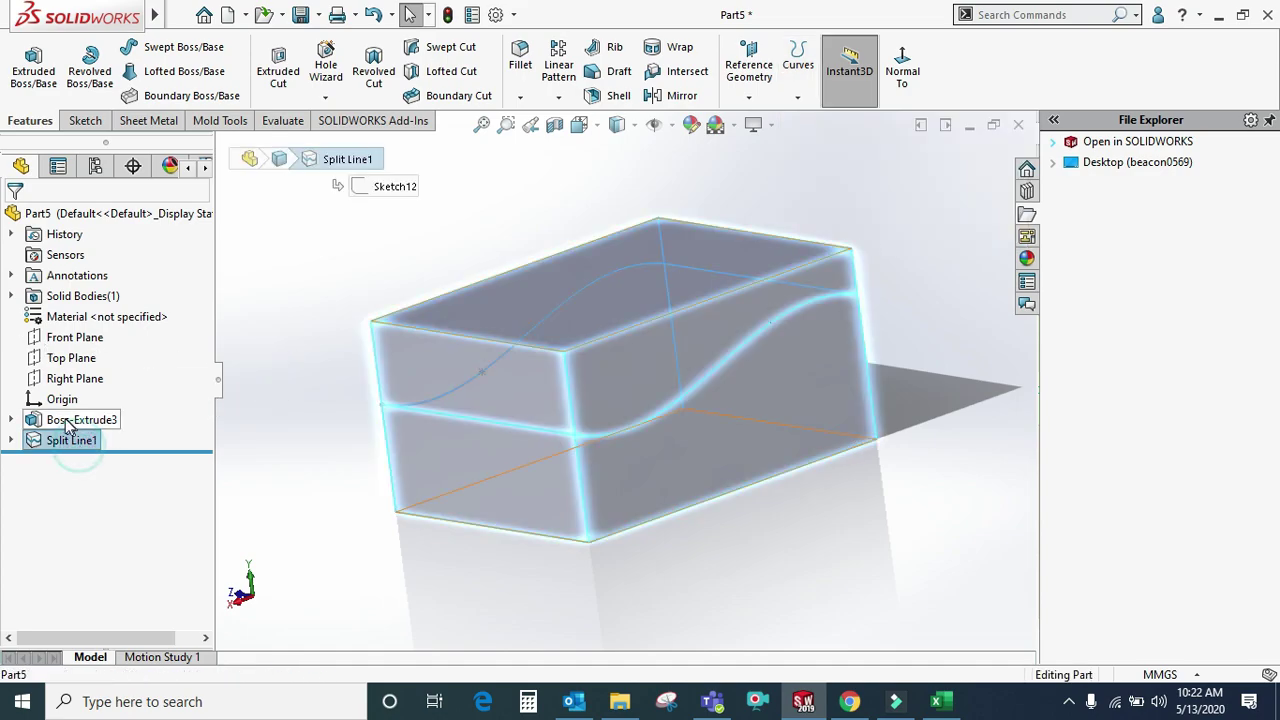
right_click(71, 443)
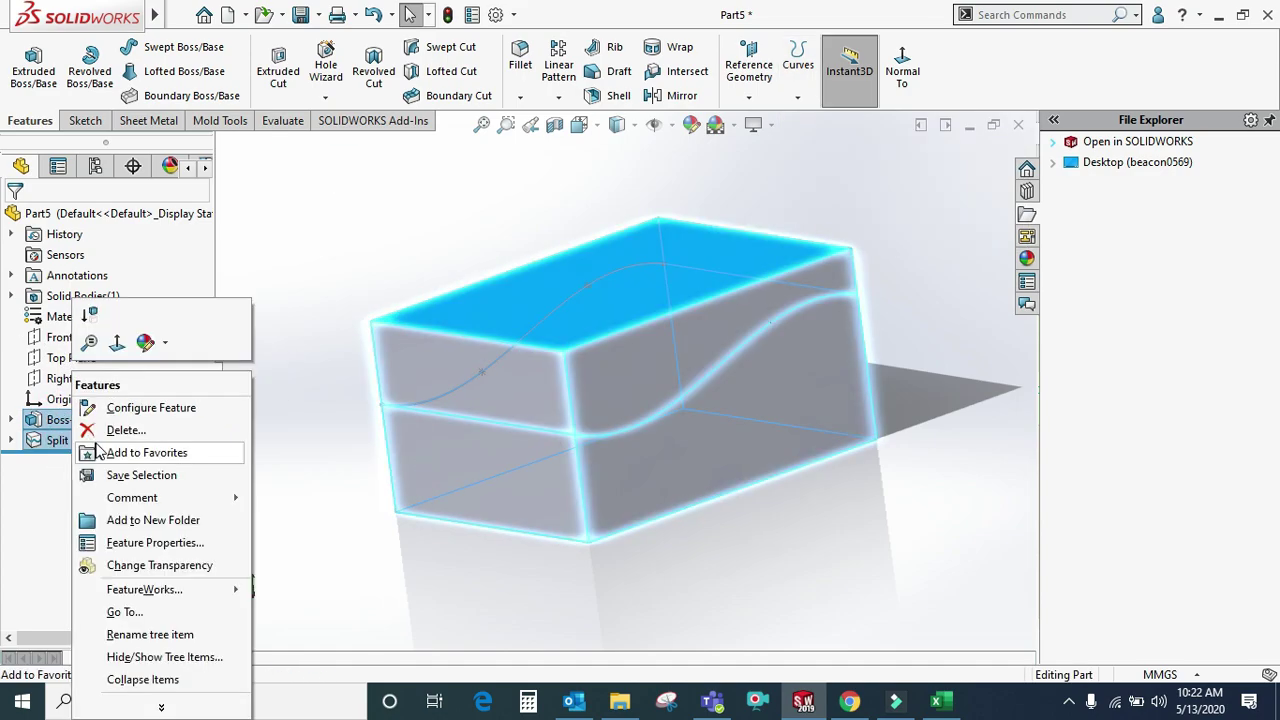
left_click(124, 431)
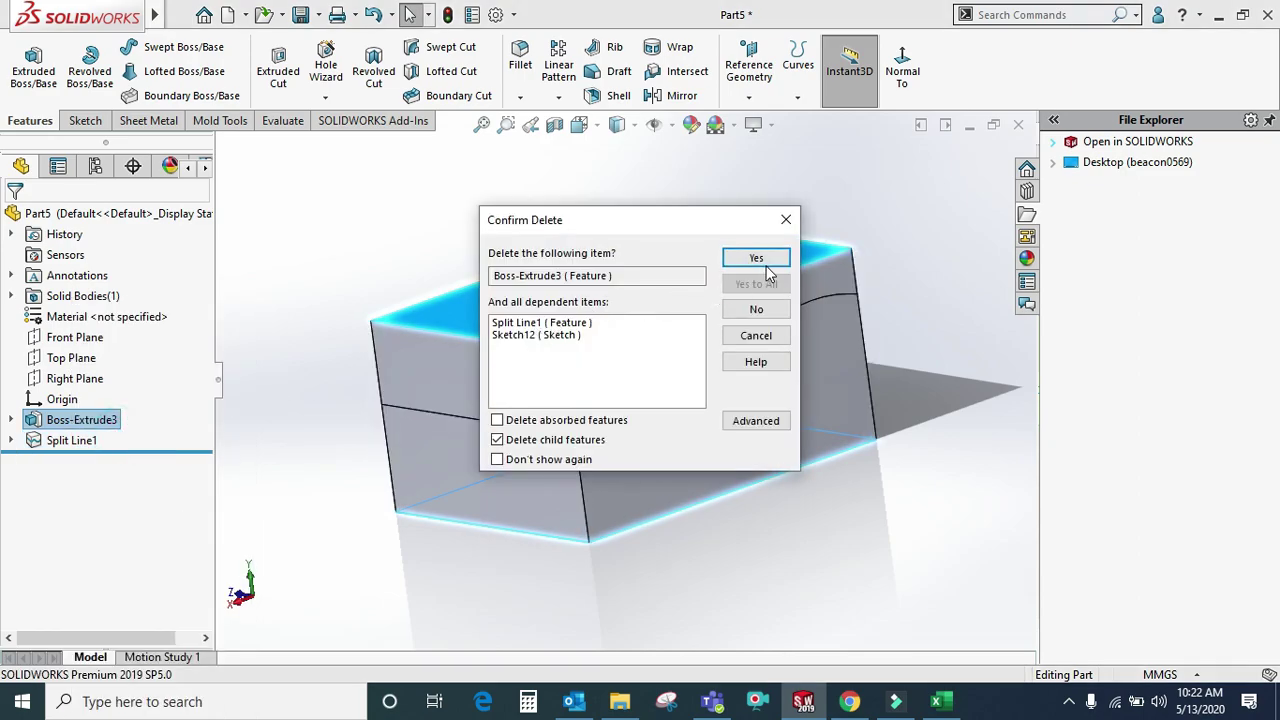
left_click(766, 266)
- Delete Sketch10 and start a new sketch on the Front Plane
right_click(92, 399)
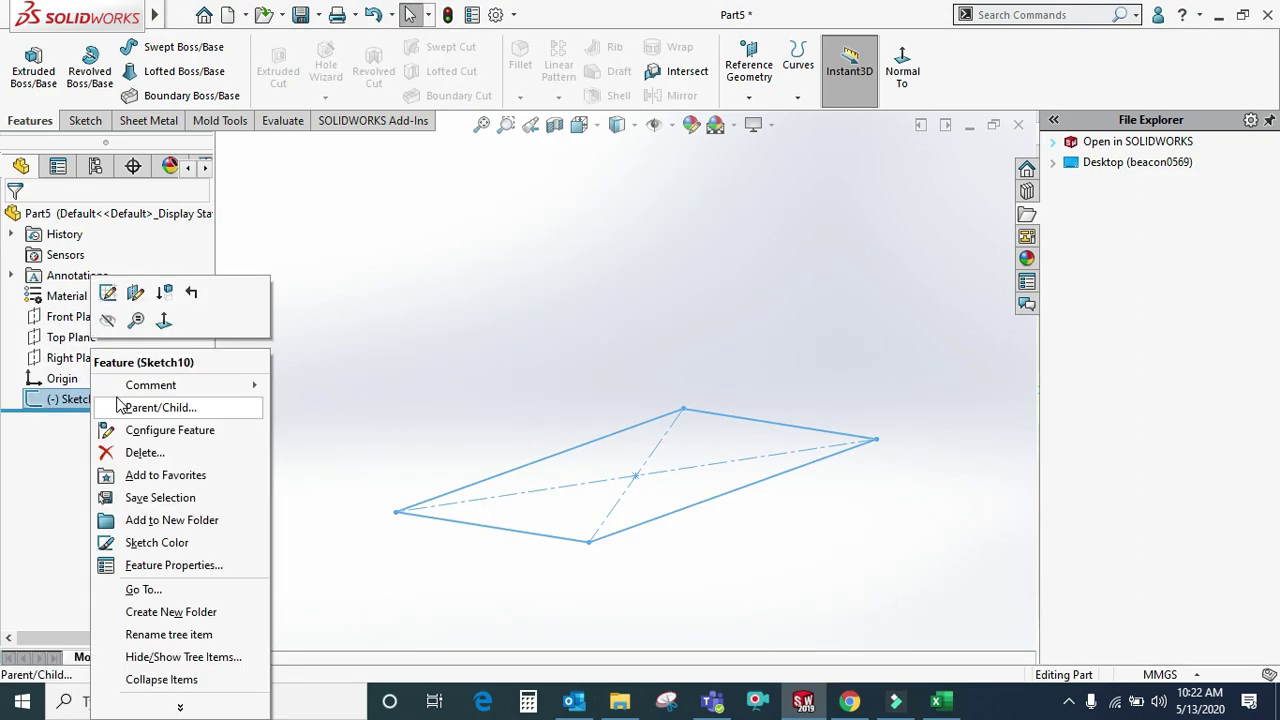
left_click(140, 452)
left_click(780, 260)
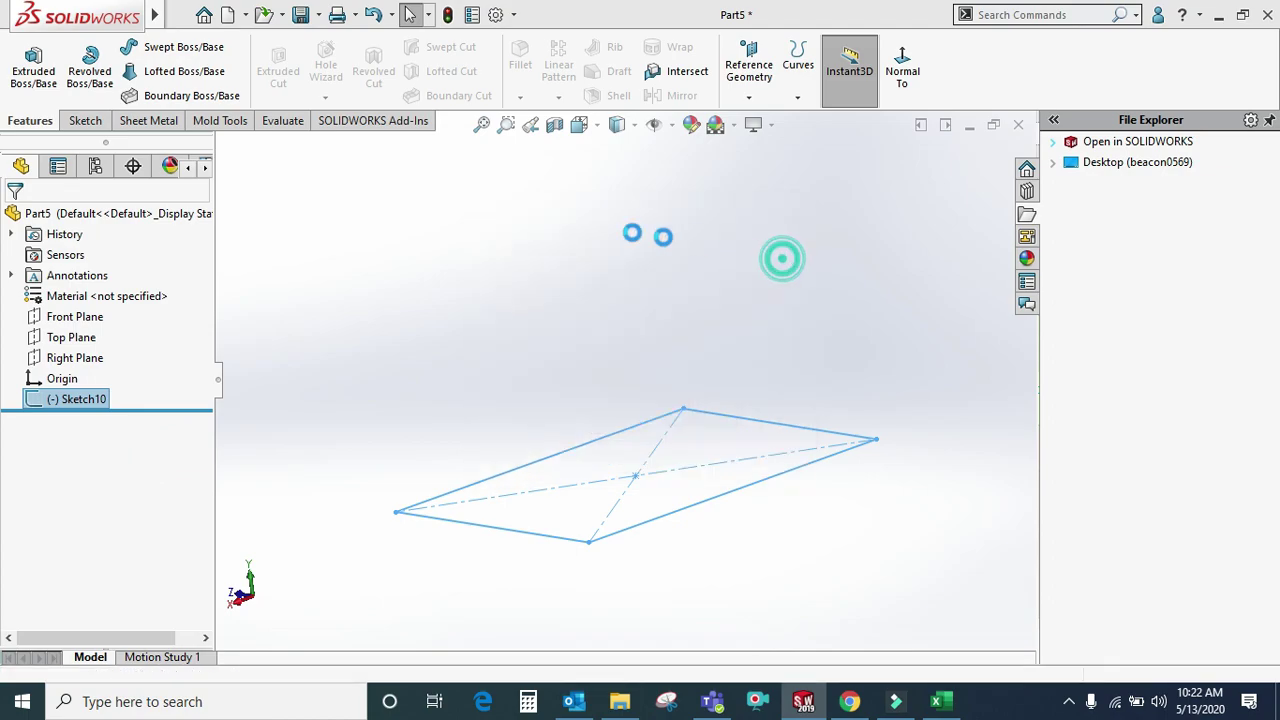
left_click(75, 316)
left_click(94, 288)
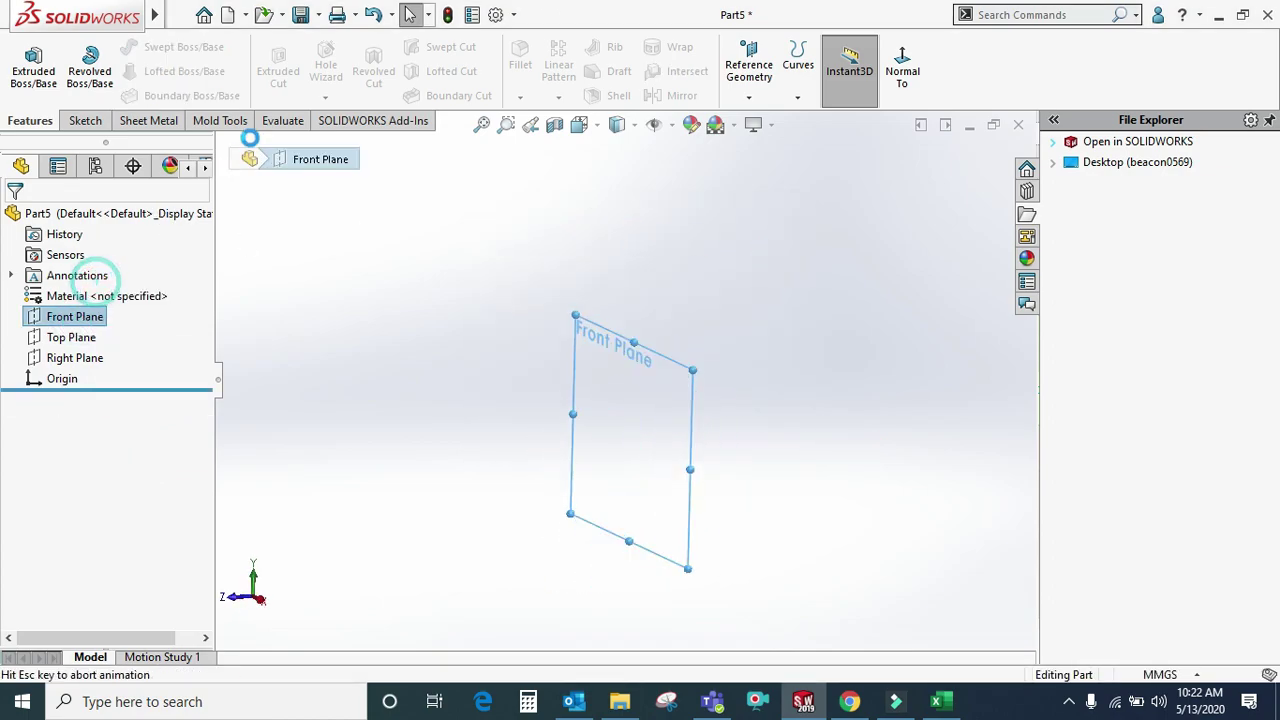
- Draw a four-point wavy spline starting at the origin on the Front Plane as Sketch13
left_click(199, 49)
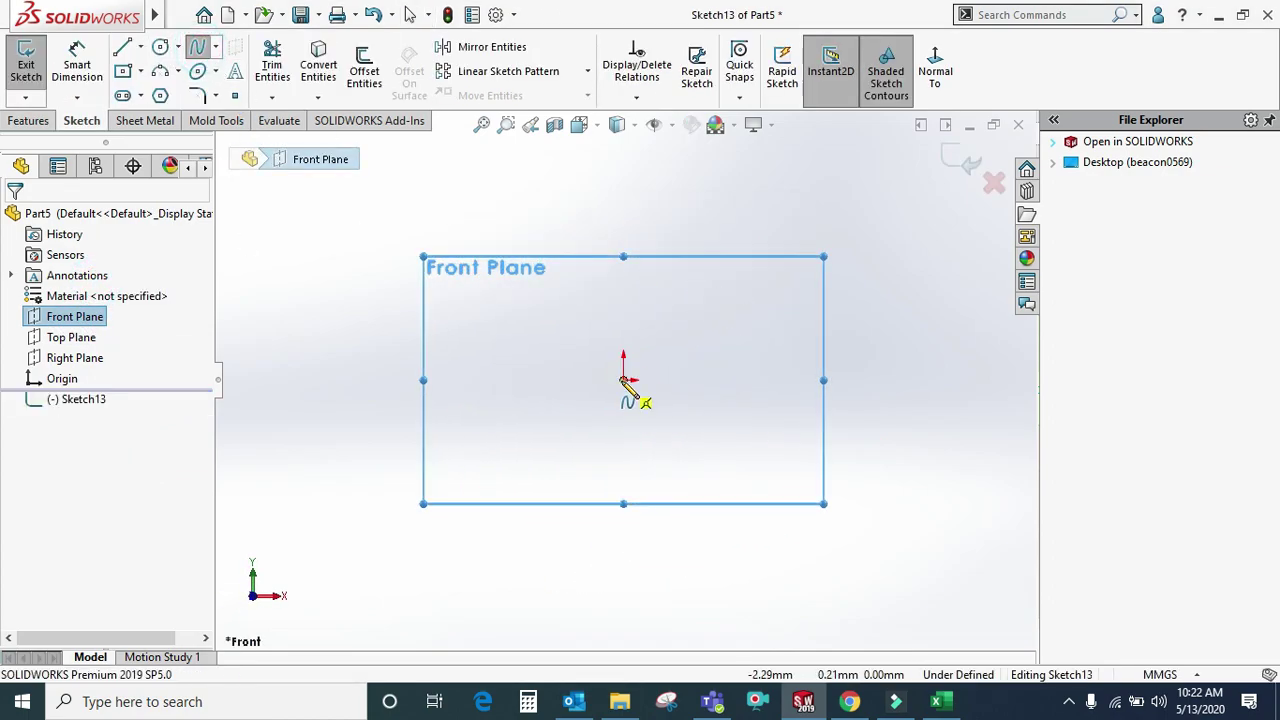
left_click(623, 380)
left_click(730, 332)
left_click(871, 420)
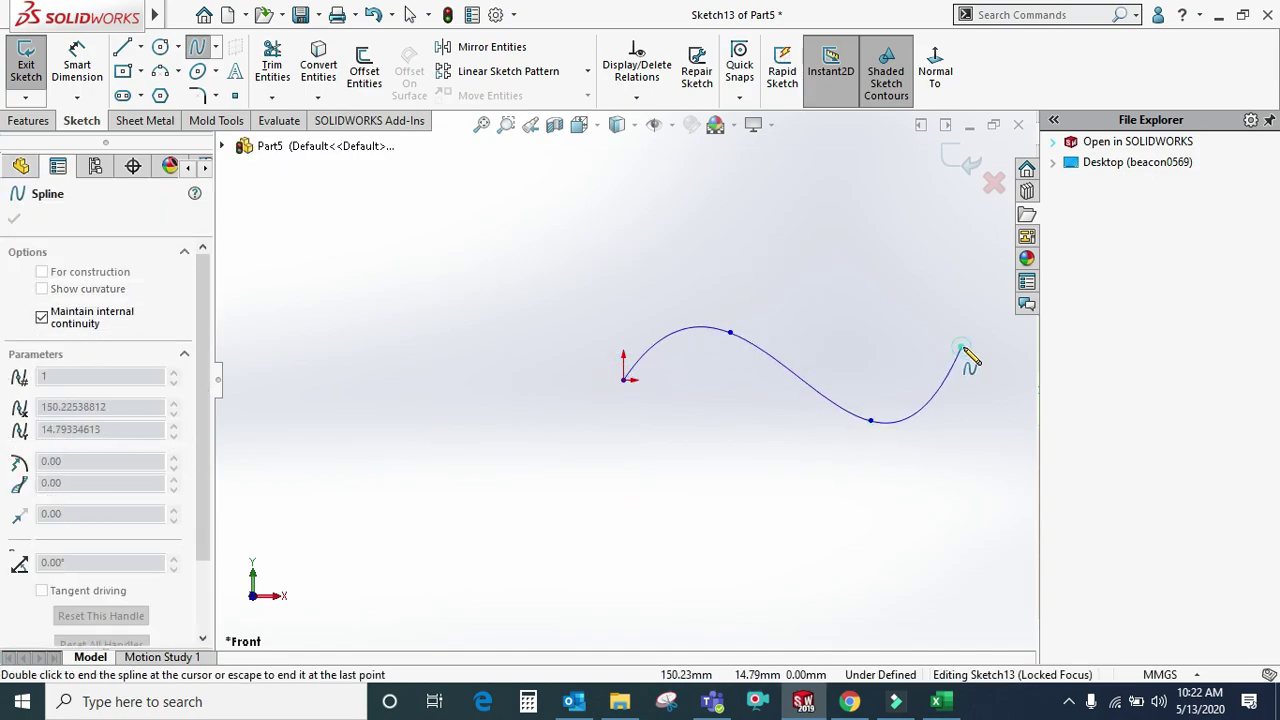
left_click(961, 347)
right_click(996, 370)
left_click(1043, 385)
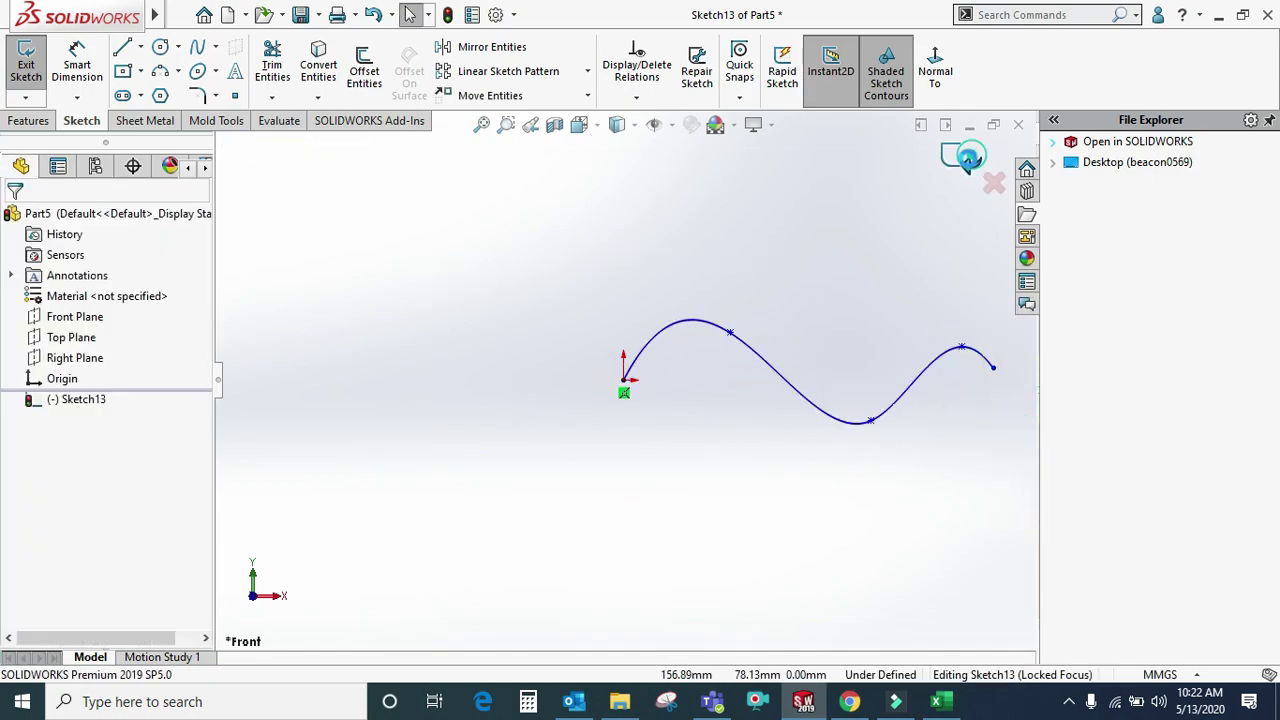
left_click(968, 162)
- Draw a second spline in Sketch14 on the Front Plane continuing from the first spline's end
left_click(75, 316)
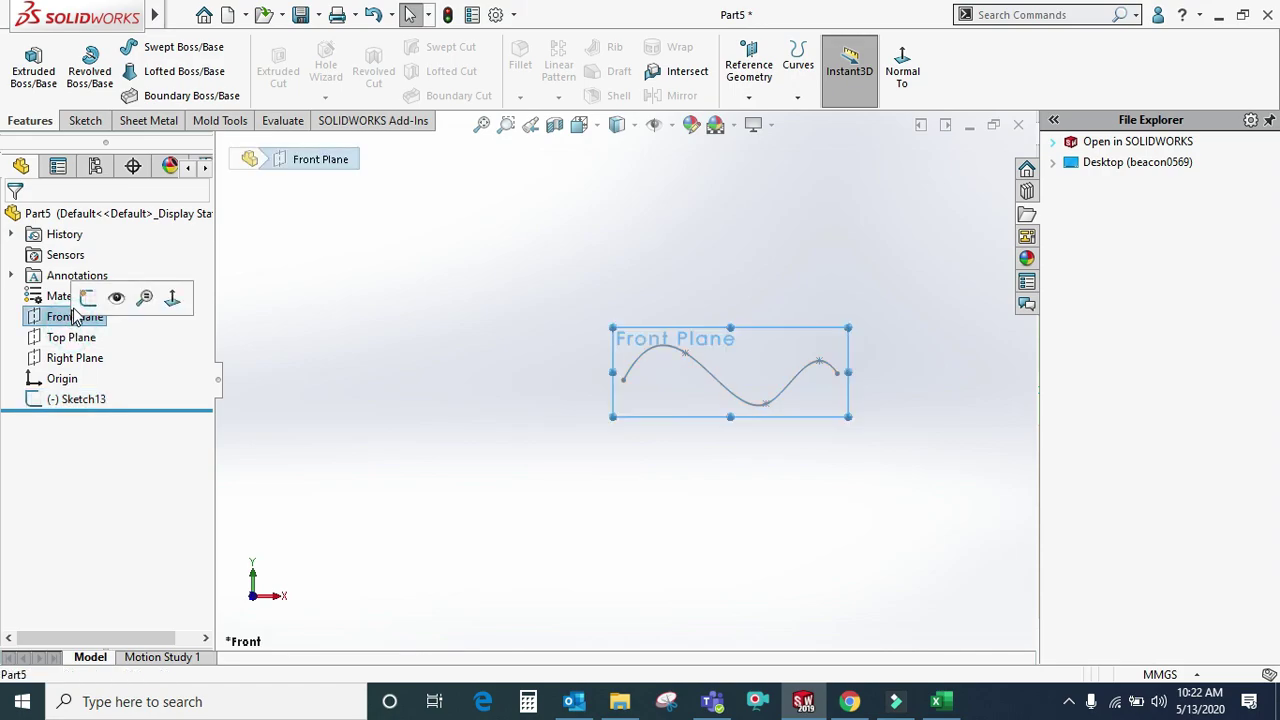
left_click(90, 296)
left_click(197, 47)
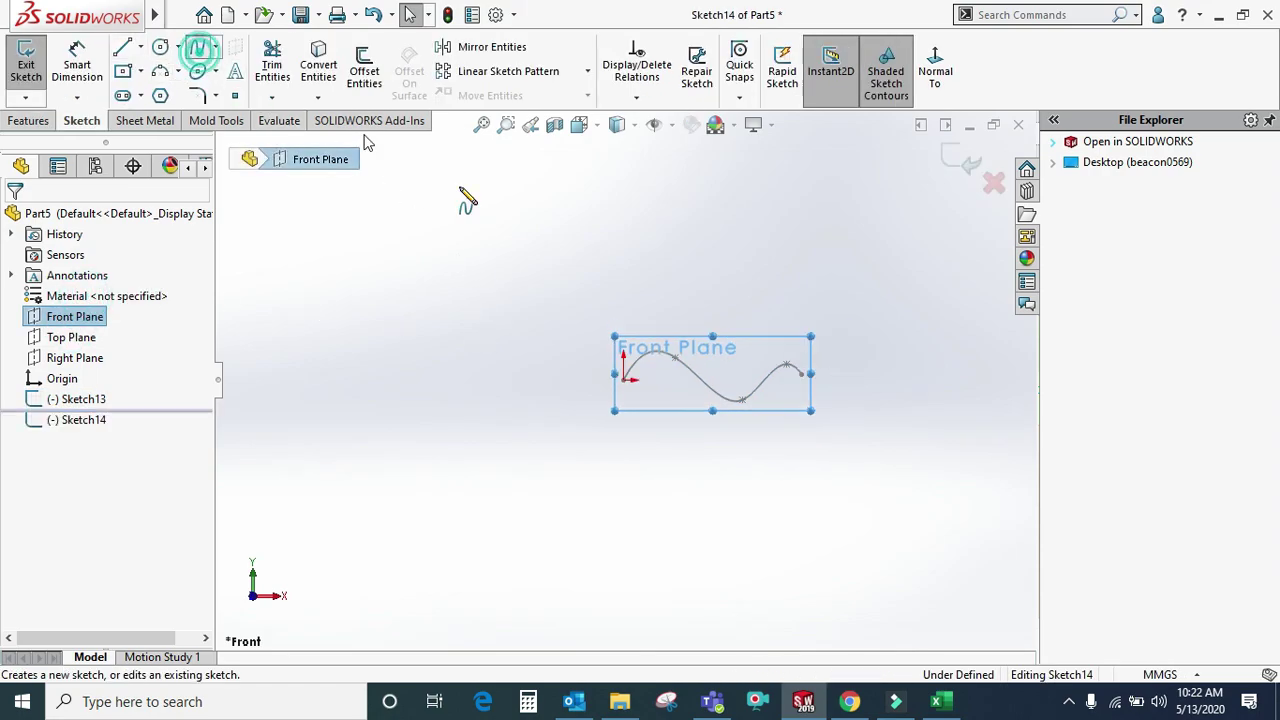
left_click(801, 374)
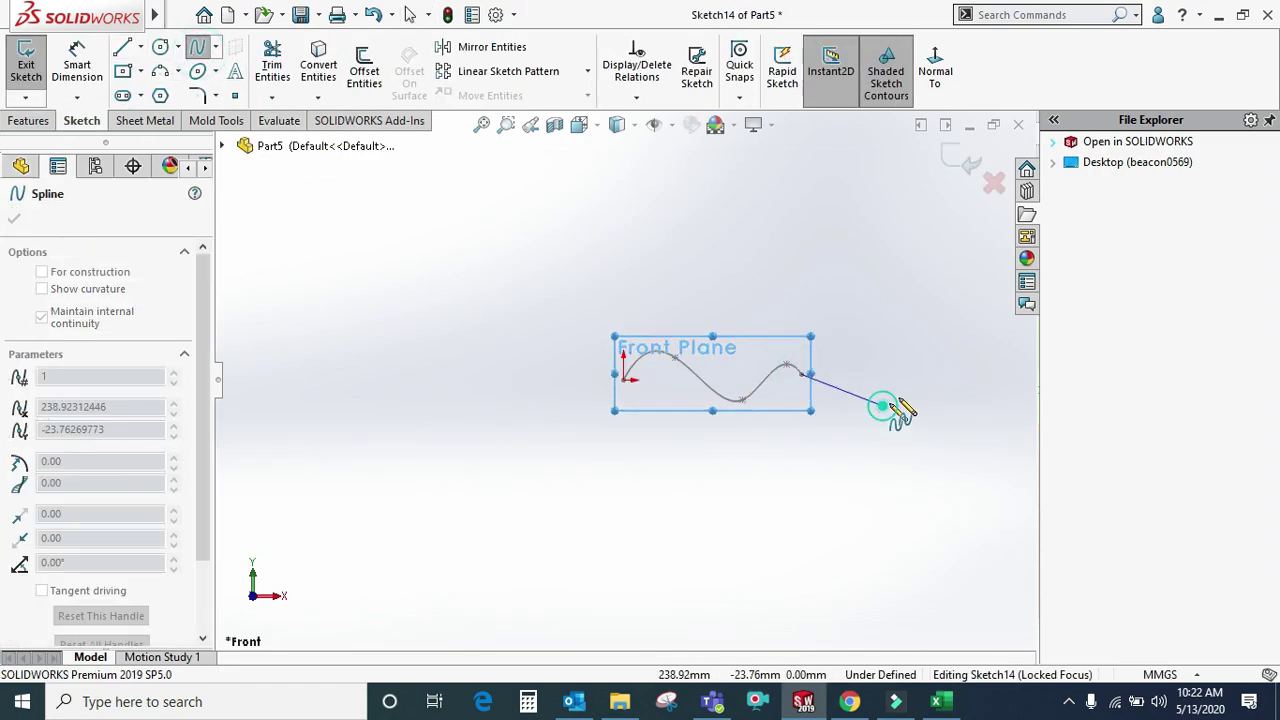
left_click(883, 405)
left_click(957, 375)
right_click(997, 392)
left_click(1020, 410)
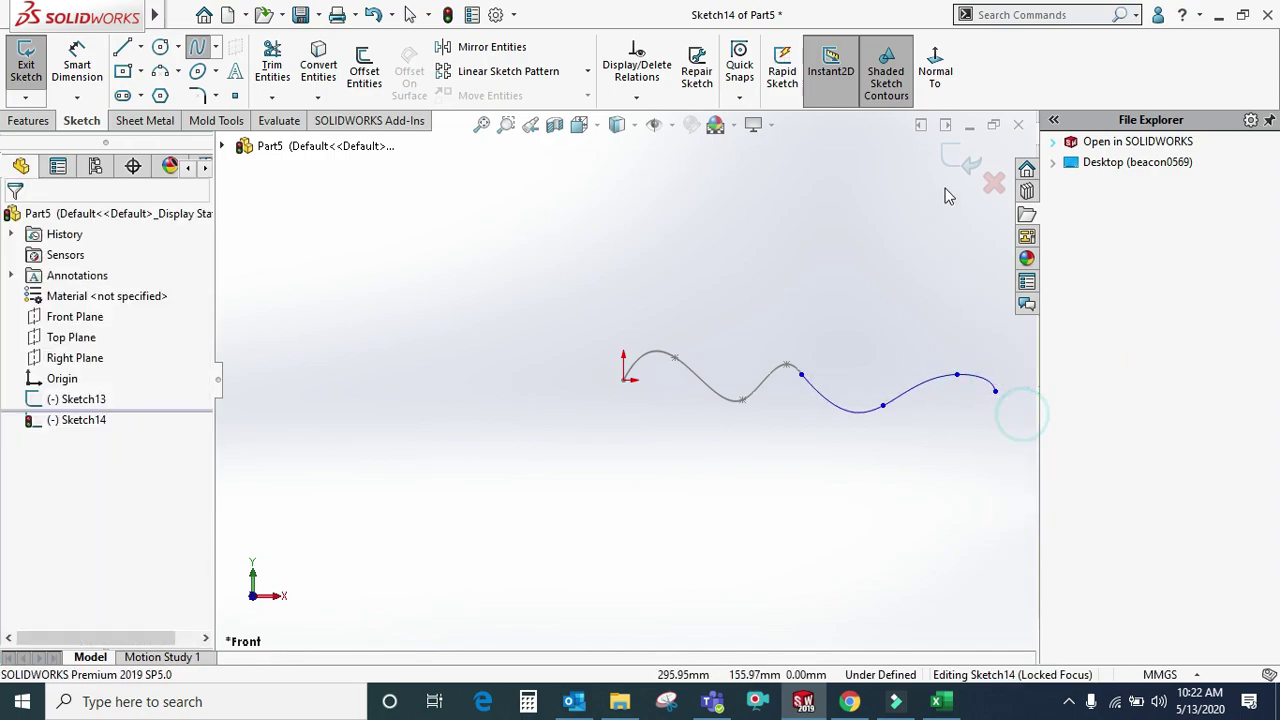
left_click(955, 150)
scroll(800, 328, "down", 3)
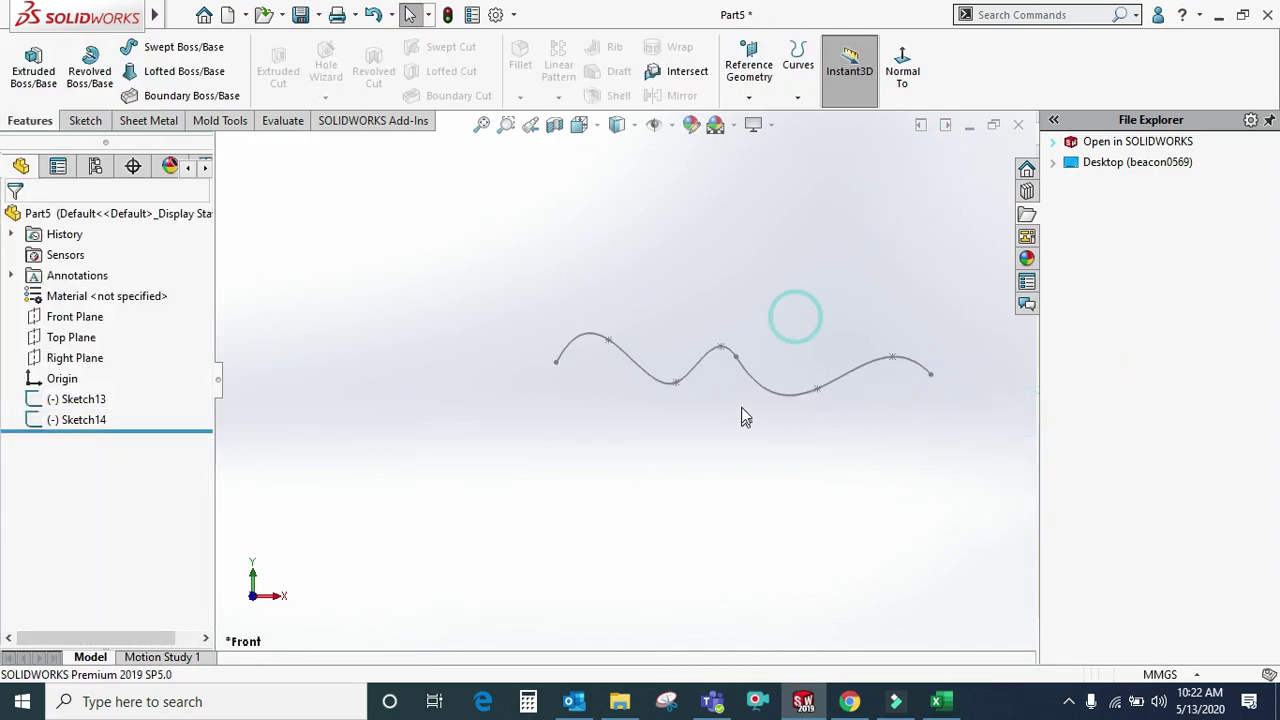
left_click(733, 355)
left_click(706, 371)
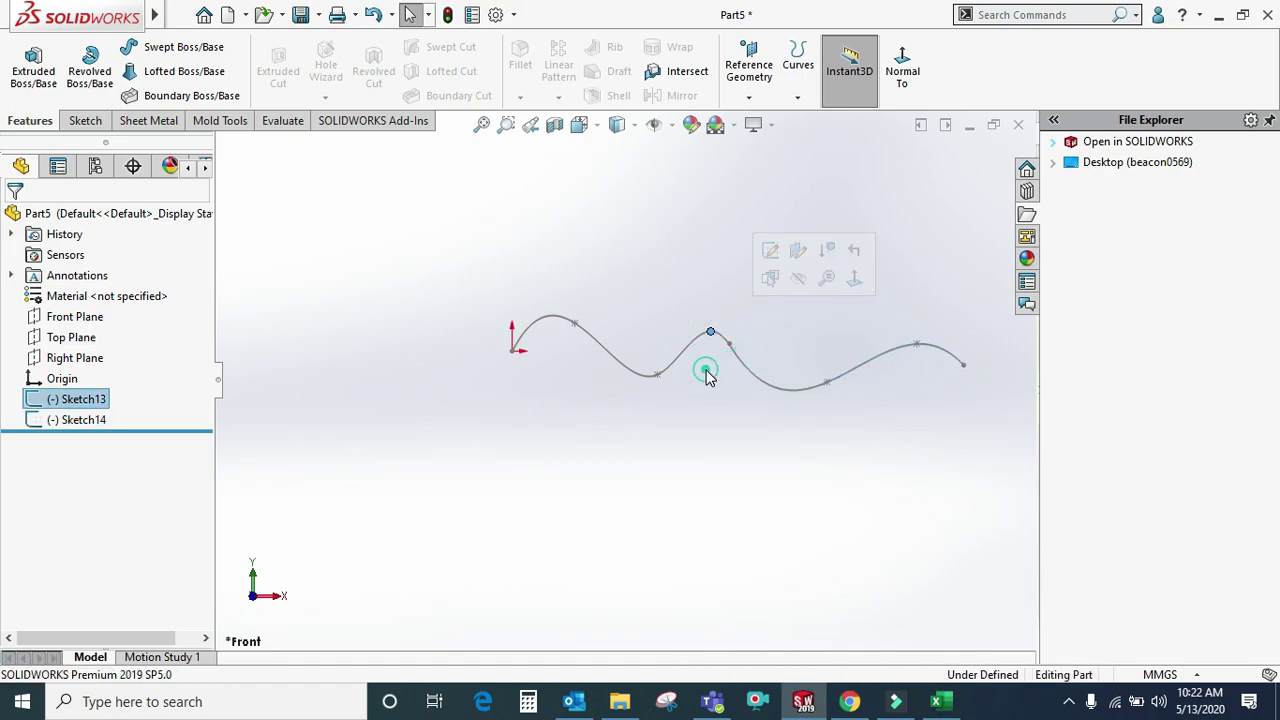
left_click(797, 68)
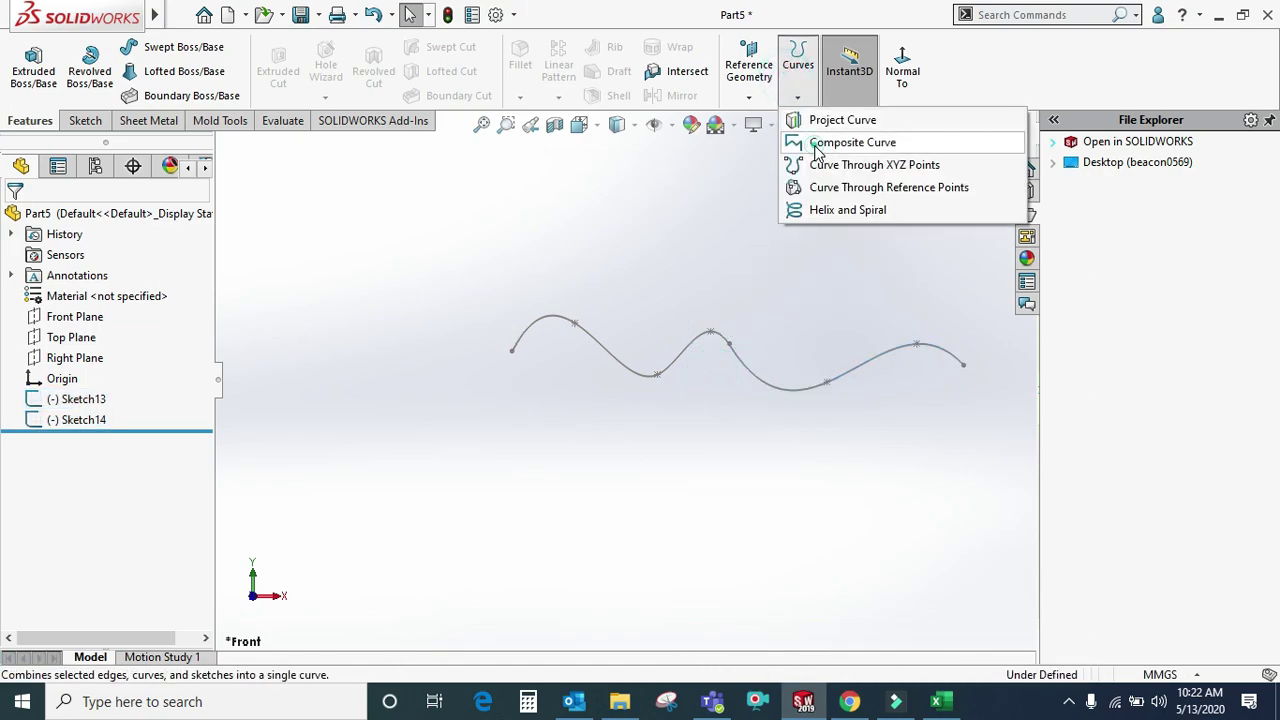
- Join the Sketch13 and Sketch14 splines into the composite curve CompCurve1
left_click(815, 145)
left_click(722, 344)
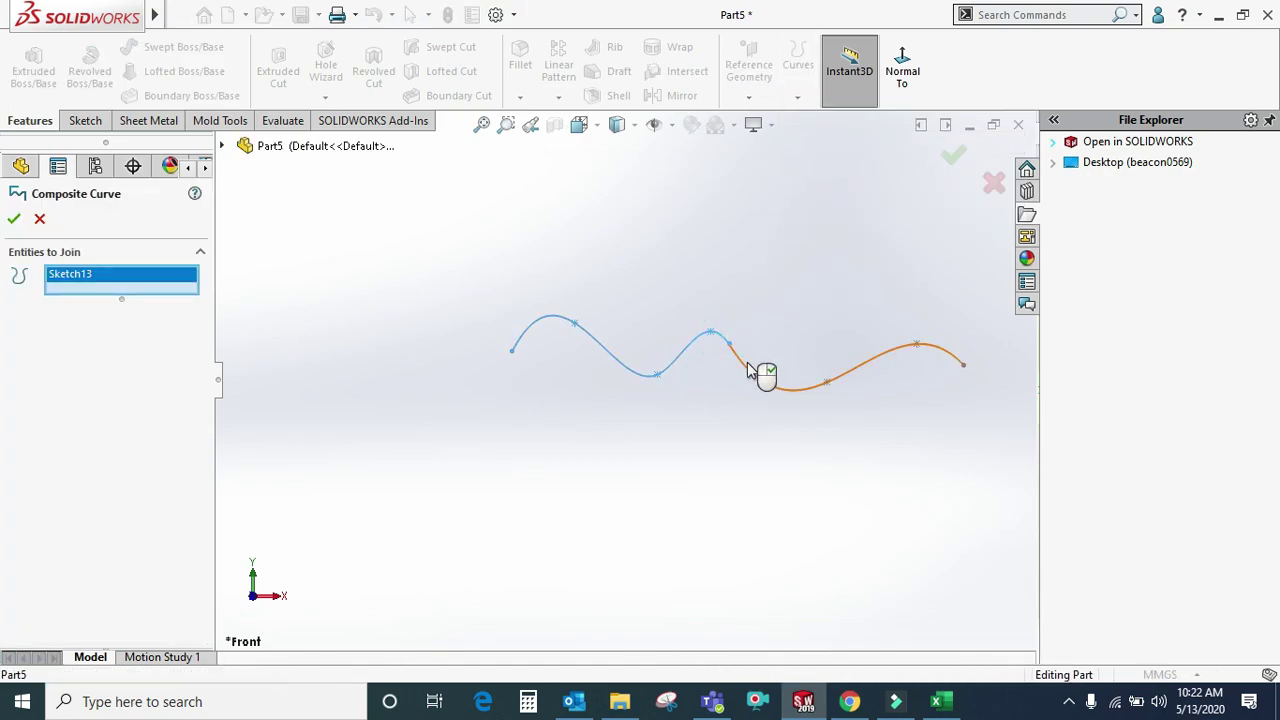
left_click(749, 368)
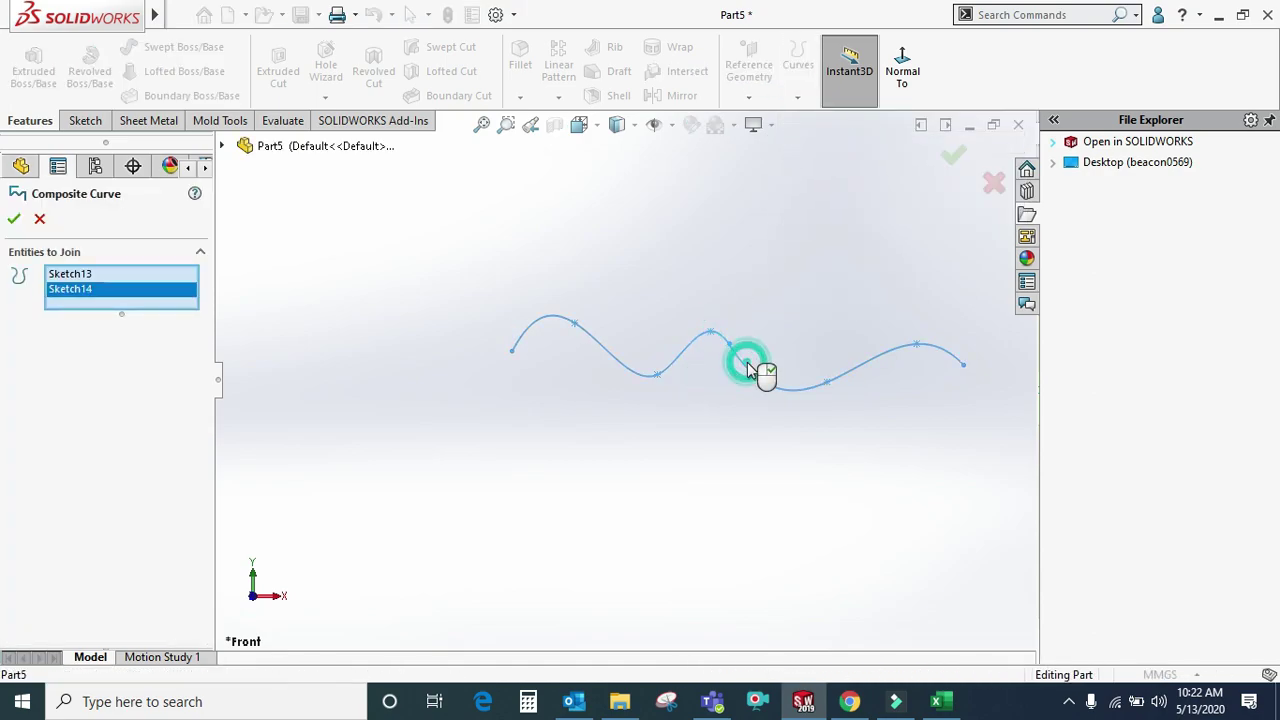
left_click(14, 218)
left_click(667, 249)
scroll(680, 365, "up", 2)
middle_click_drag(680, 364, 694, 364)
scroll(787, 363, "down", 2)
left_click(798, 65)
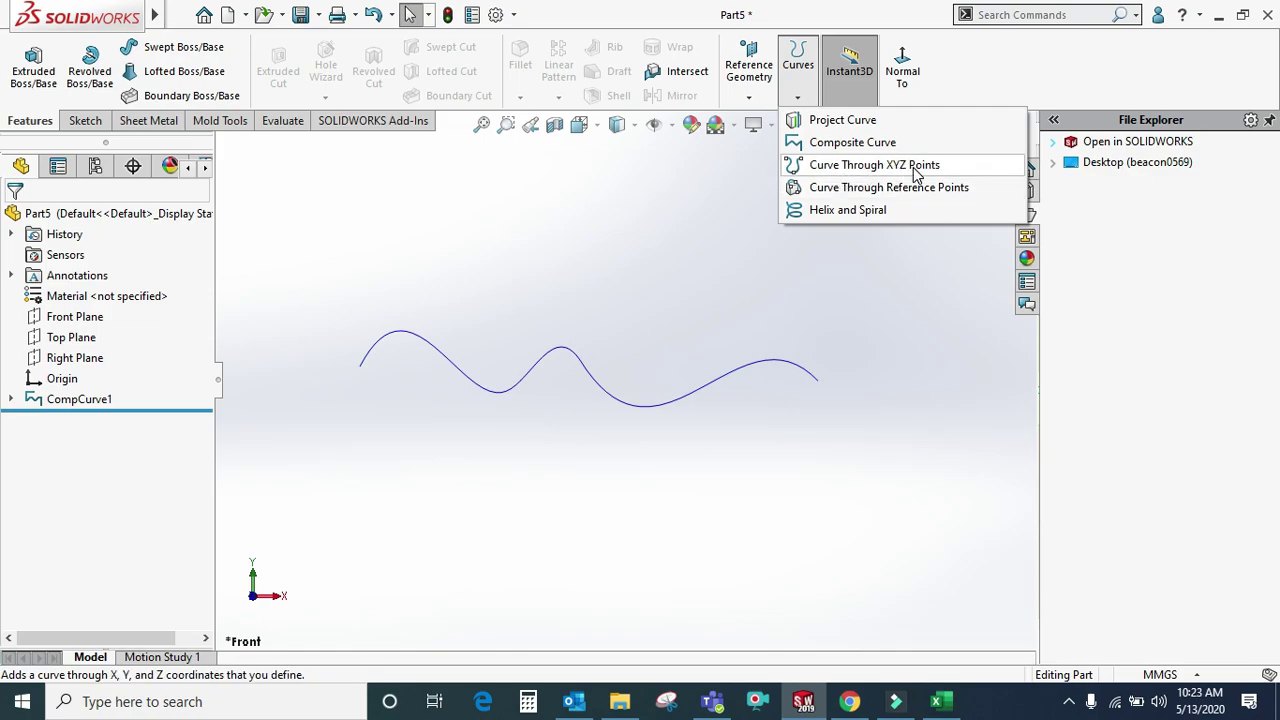
- Delete CompCurve1 from the feature tree
left_click(80, 400)
right_click(86, 400)
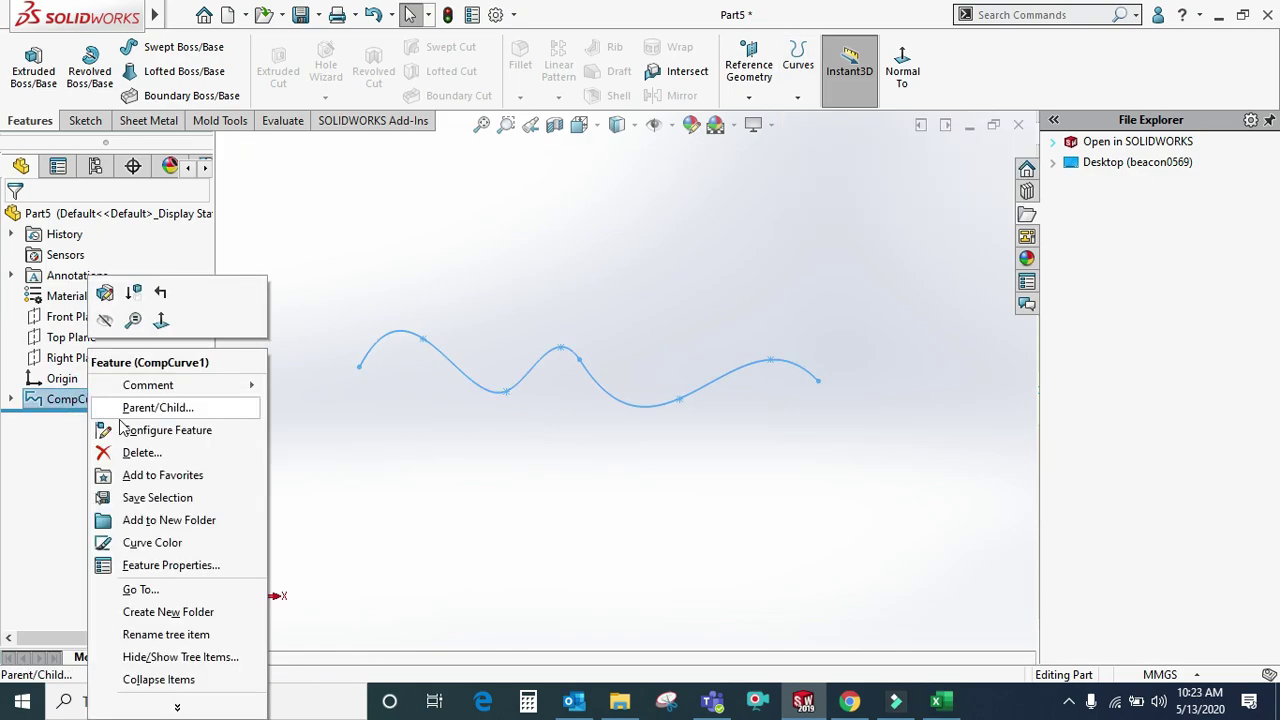
left_click(127, 453)
left_click(755, 262)
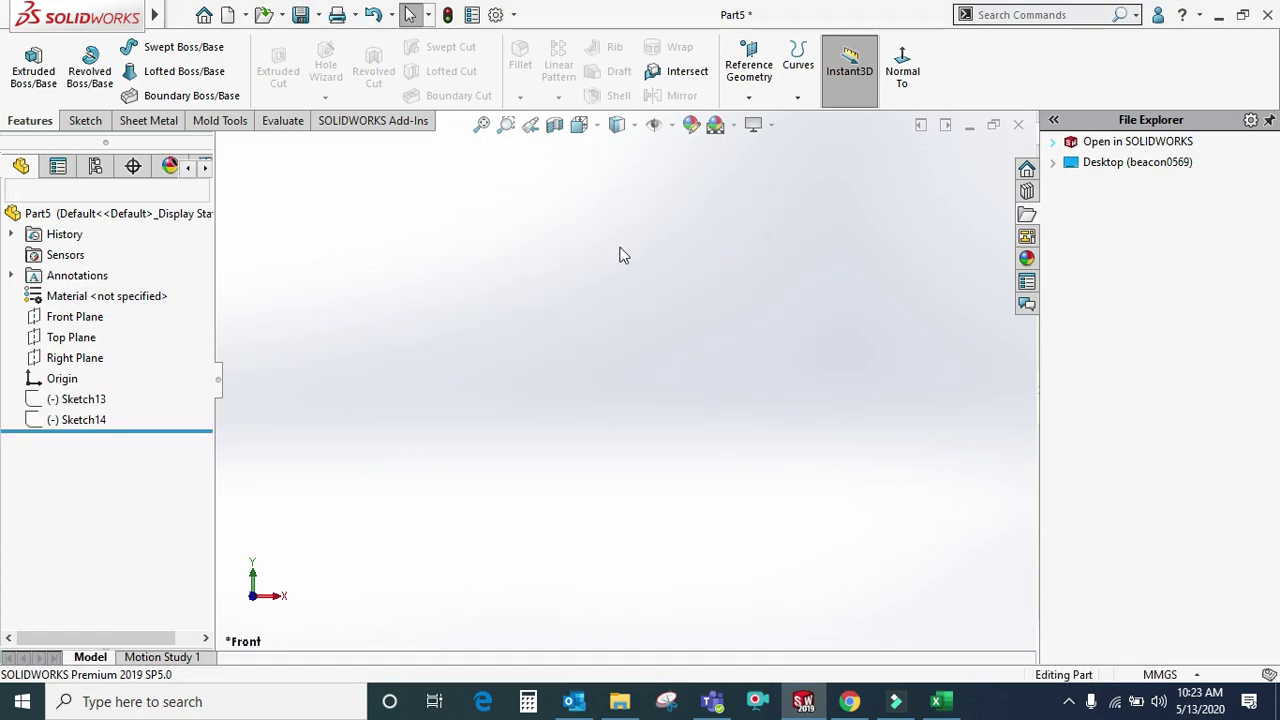
- Delete Sketch13 and Sketch14 with Yes to All, then undo to restore them
left_click(80, 400)
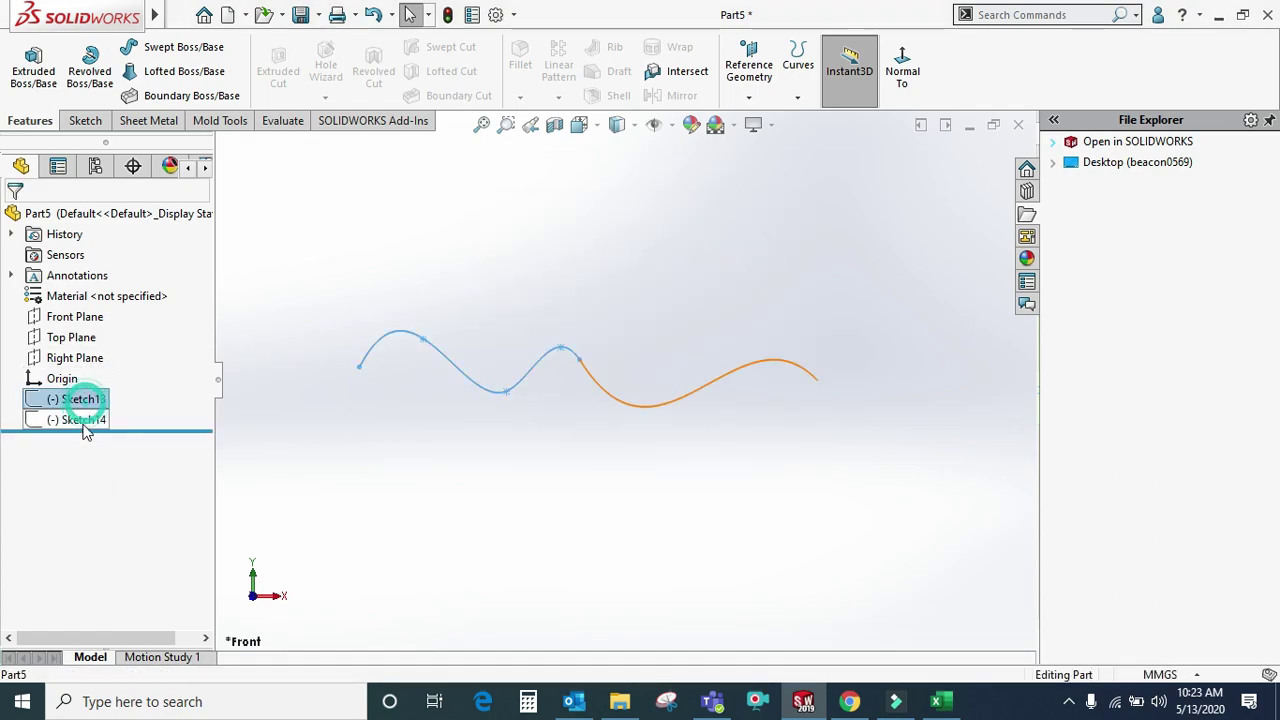
left_click(82, 420, "ctrl")
key("Delete")
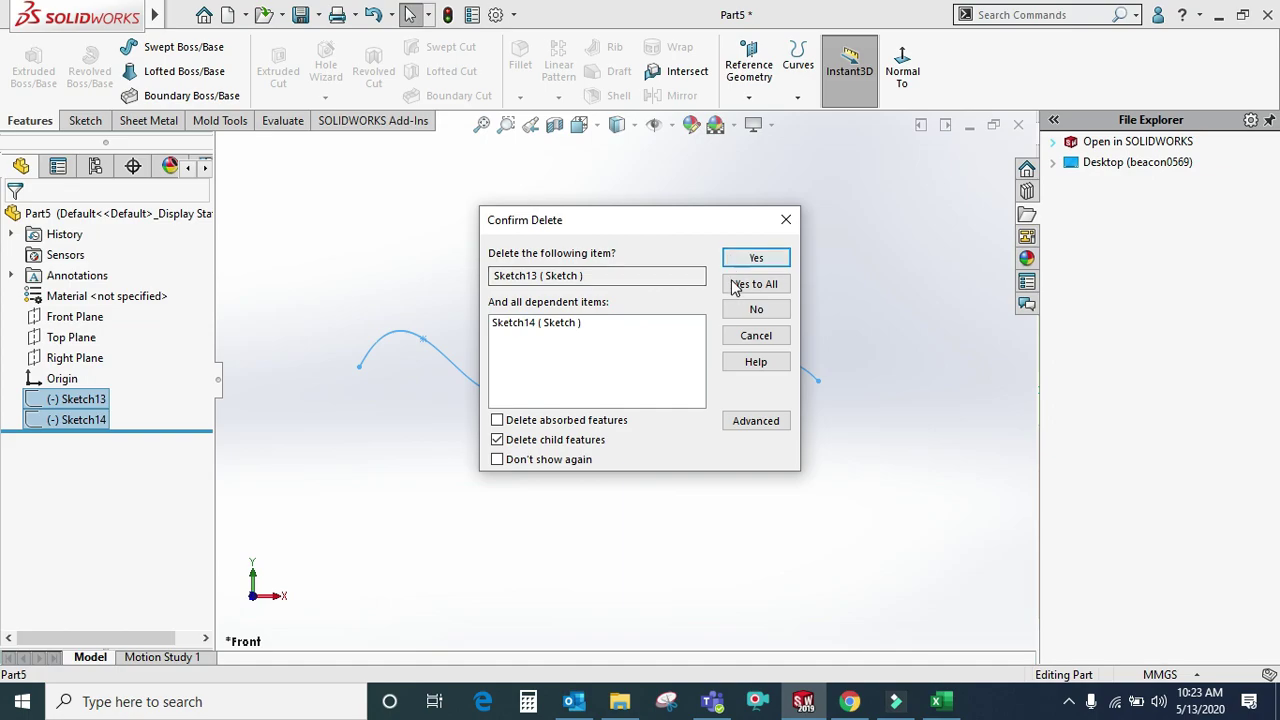
left_click(748, 284)
left_click(793, 95)
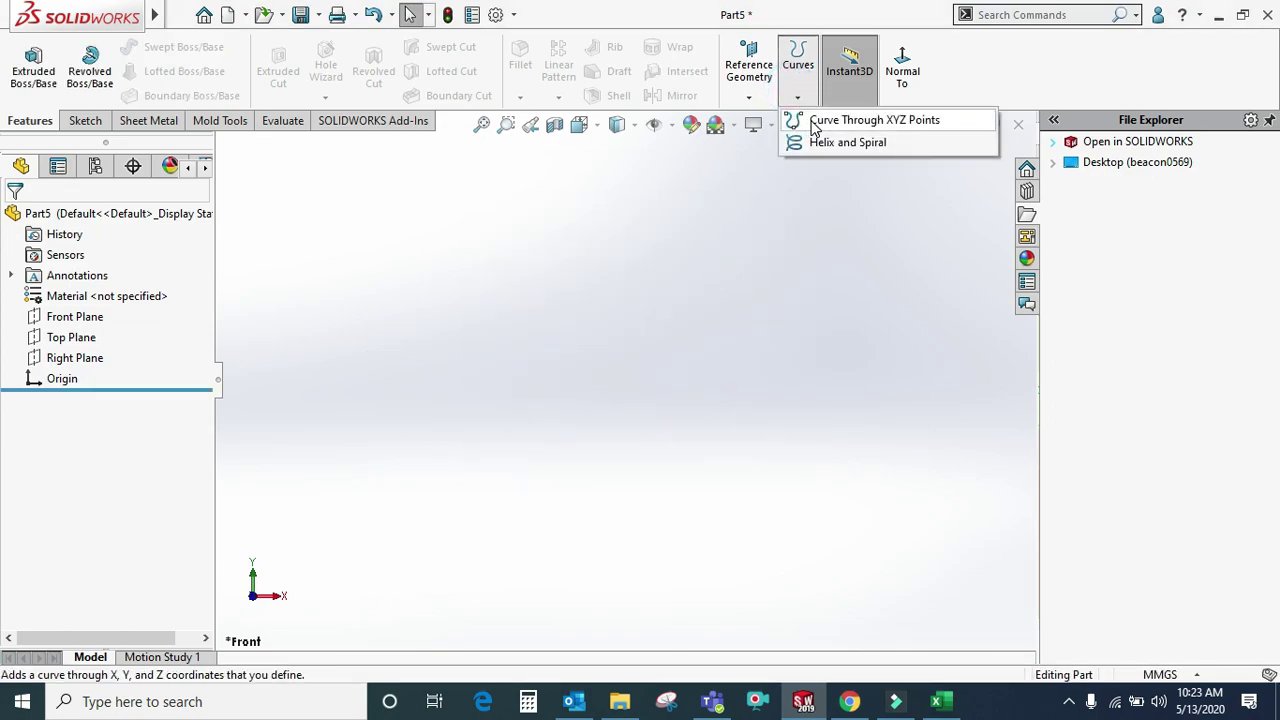
left_click(68, 337)
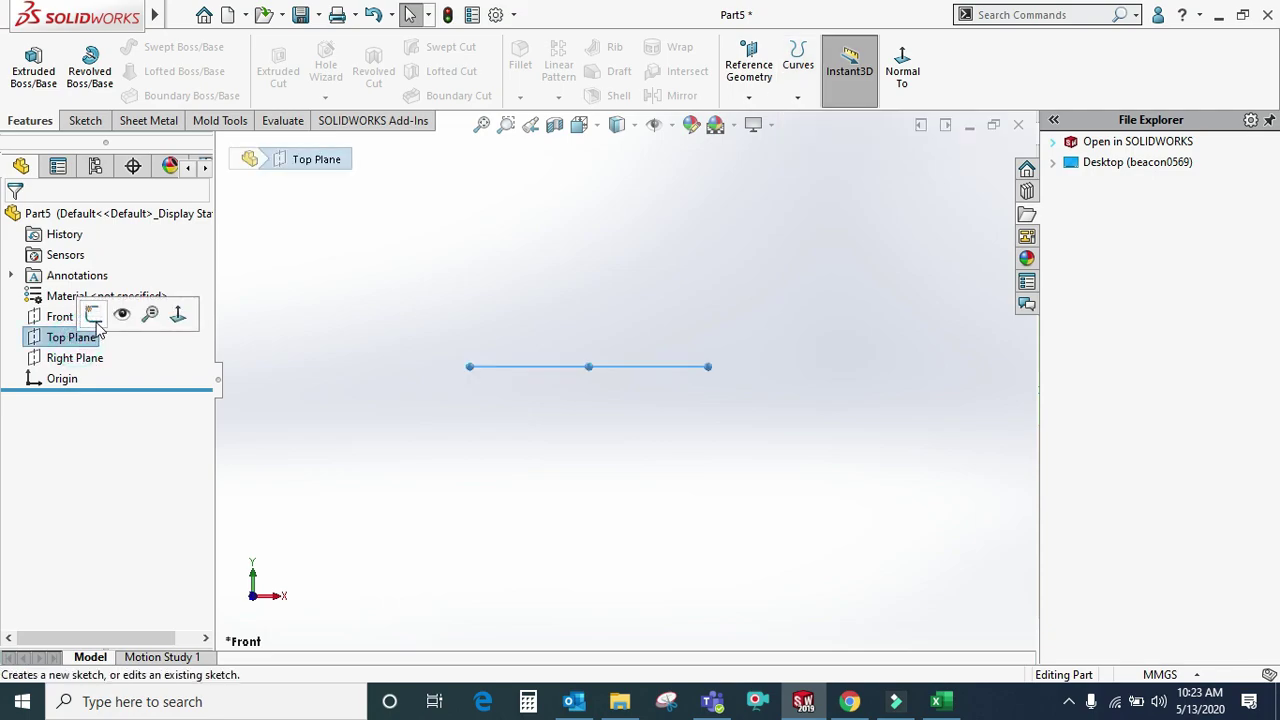
left_click(94, 311)
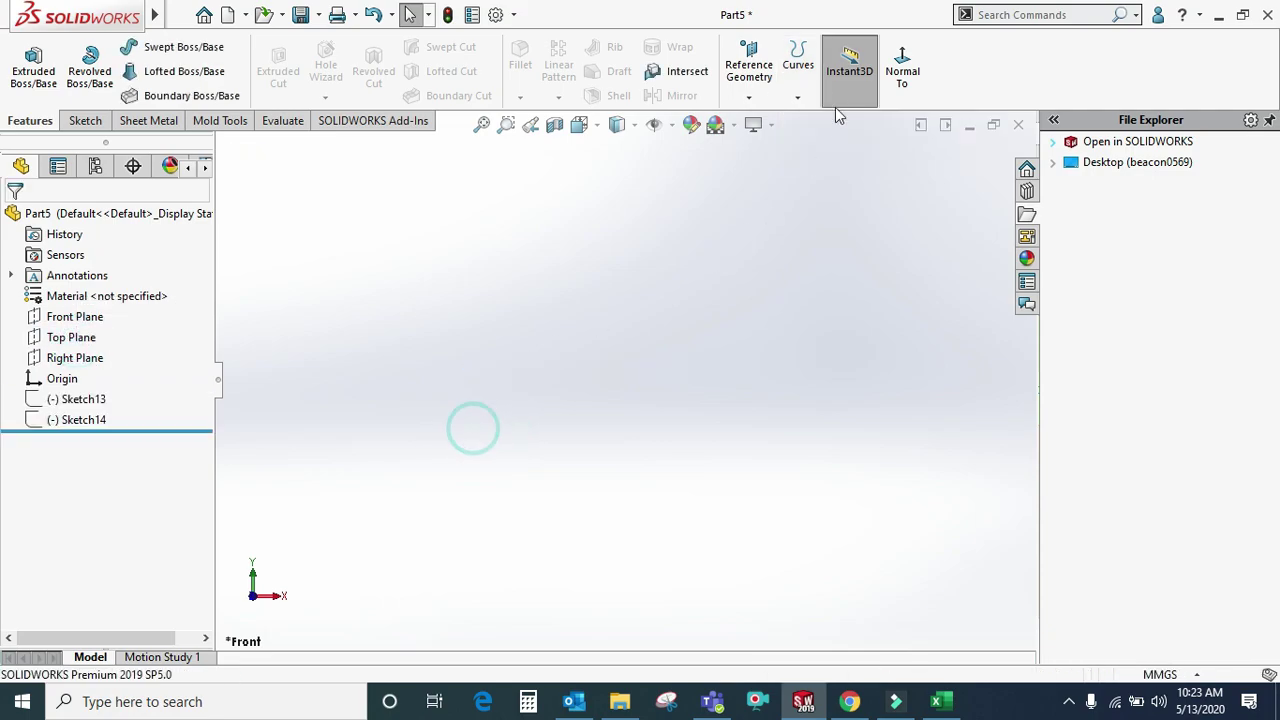
left_click(798, 65)
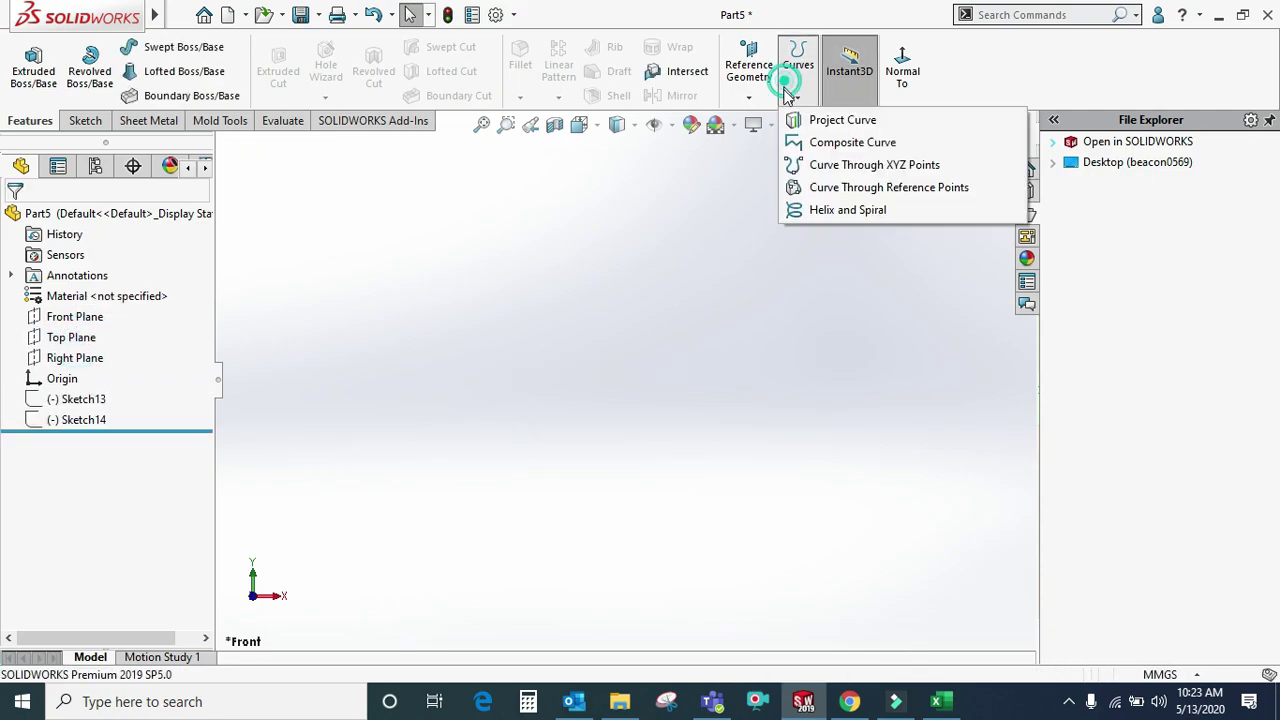
- Start a curve through XYZ points and enter the first point (15, 10, 20) mm
left_click(827, 168)
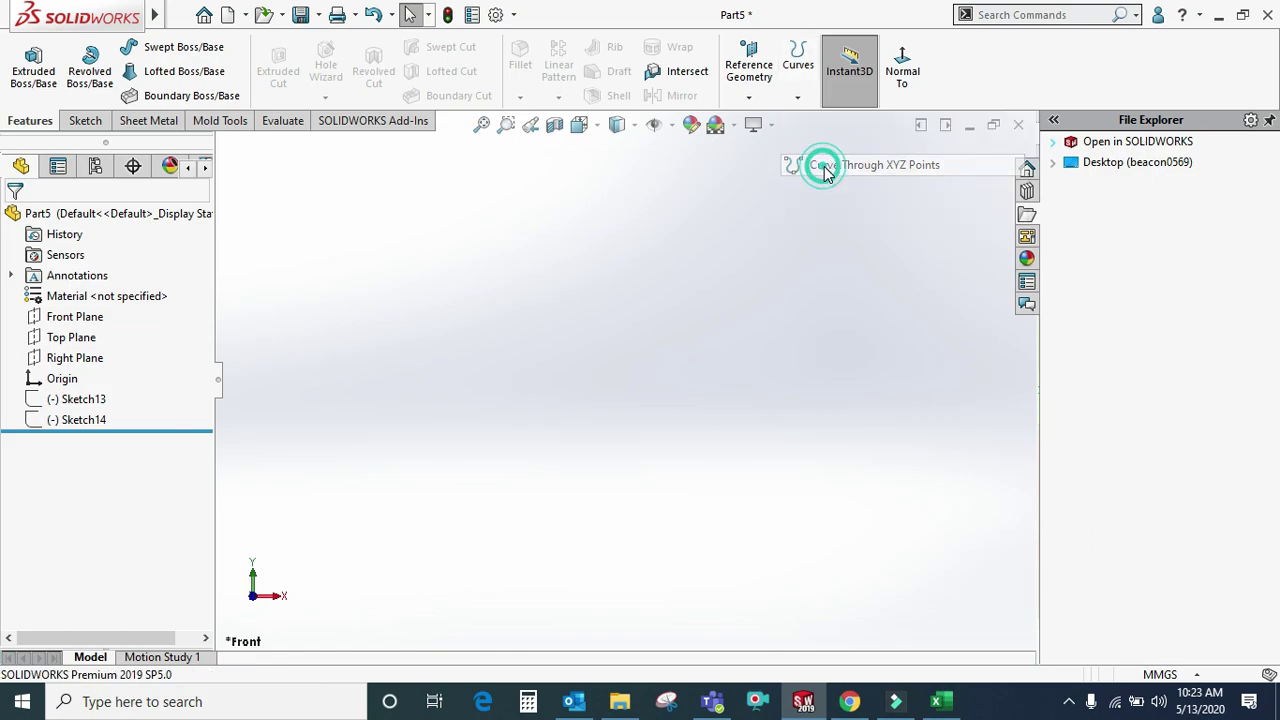
left_click_drag(266, 20, 743, 196)
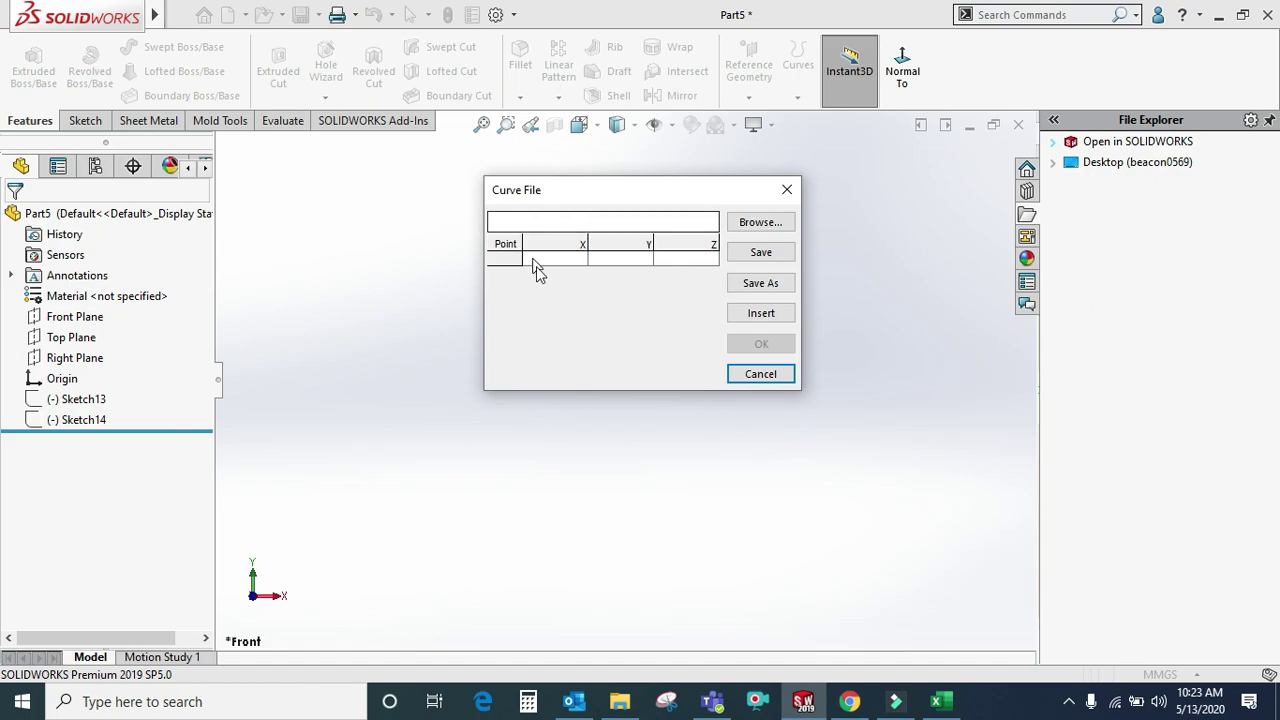
left_click(548, 260)
double_click(548, 260)
type("15")
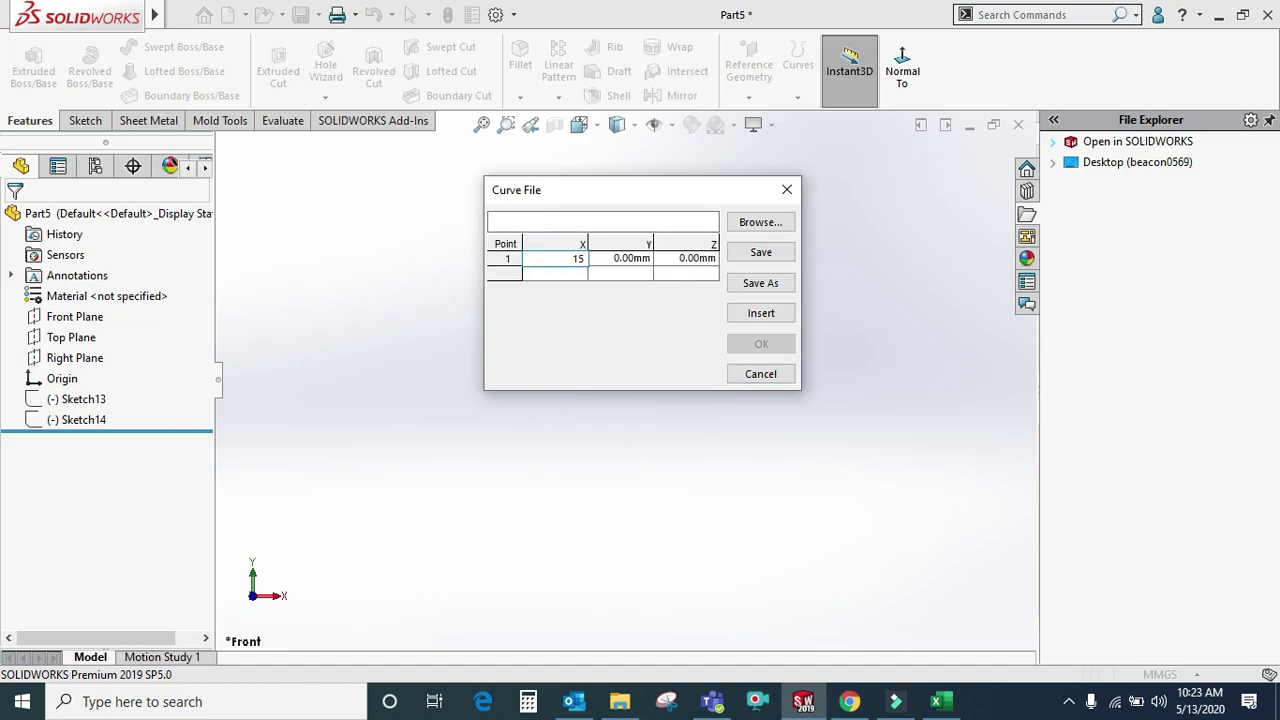
left_click(610, 258)
type("10")
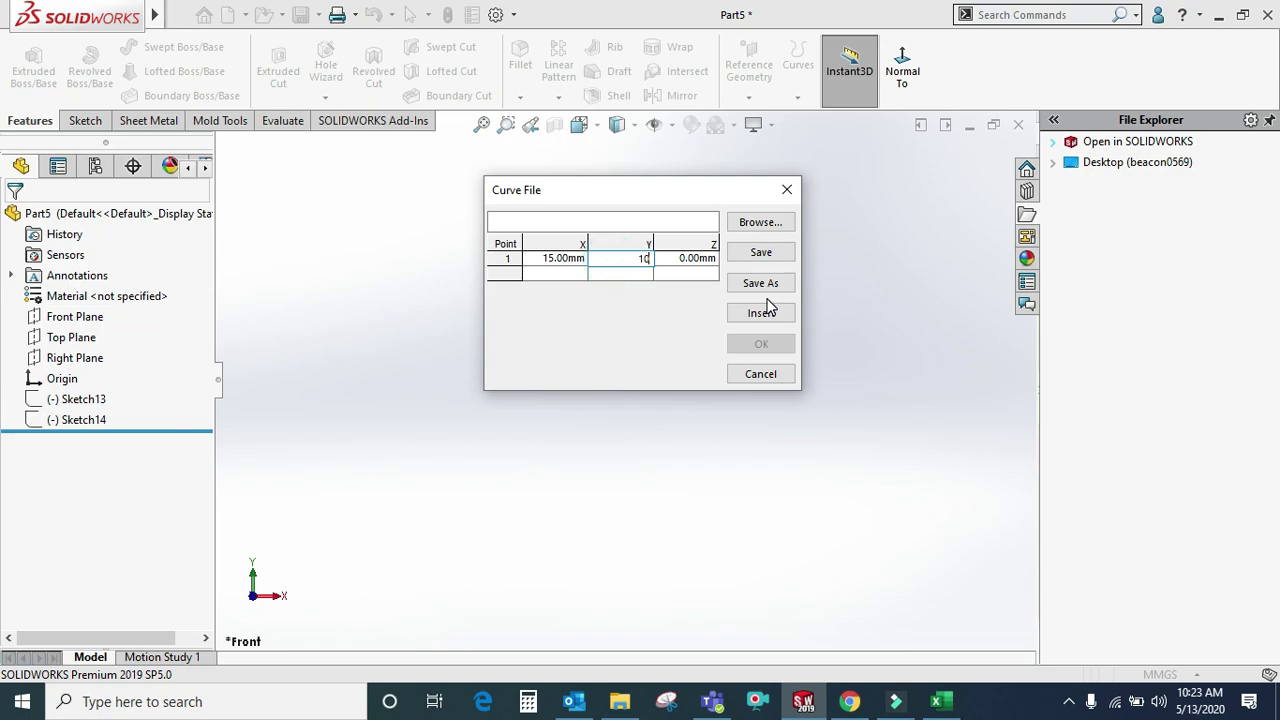
left_click(684, 259)
type("20")
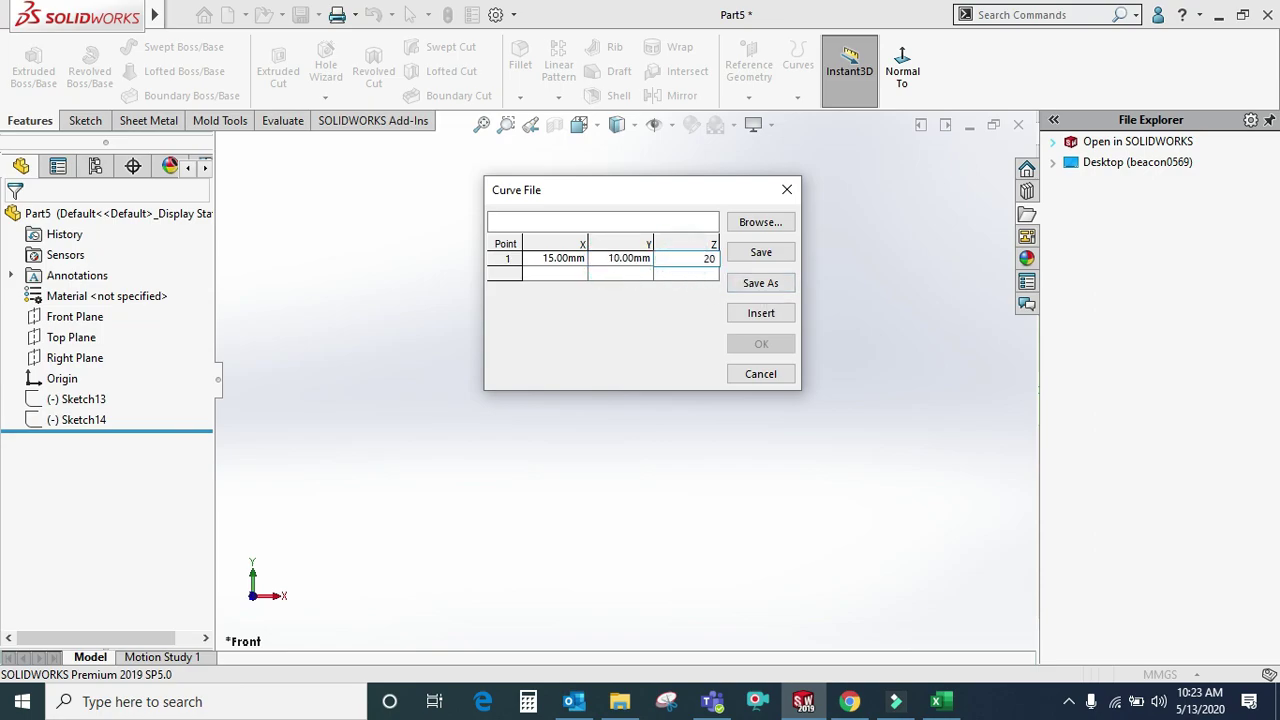
- Add the second point (30, 50, 60) mm and create Curve3
left_click(565, 273)
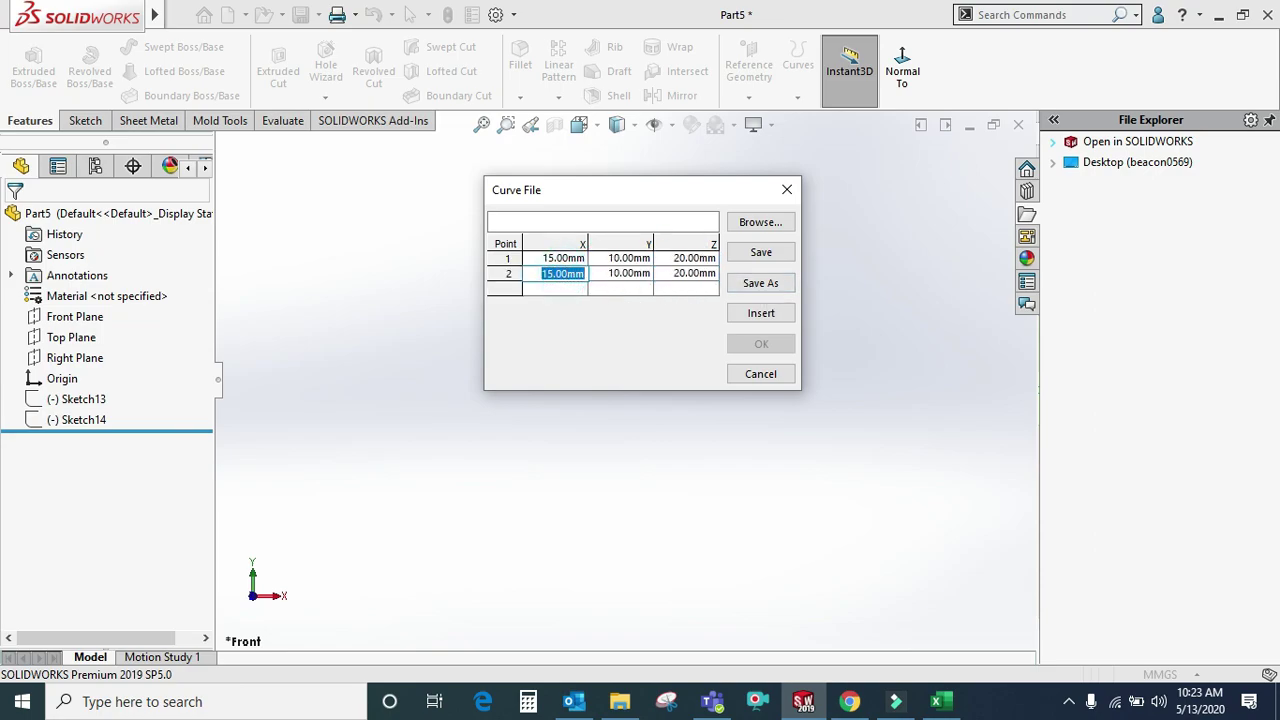
left_click(621, 279)
type("050")
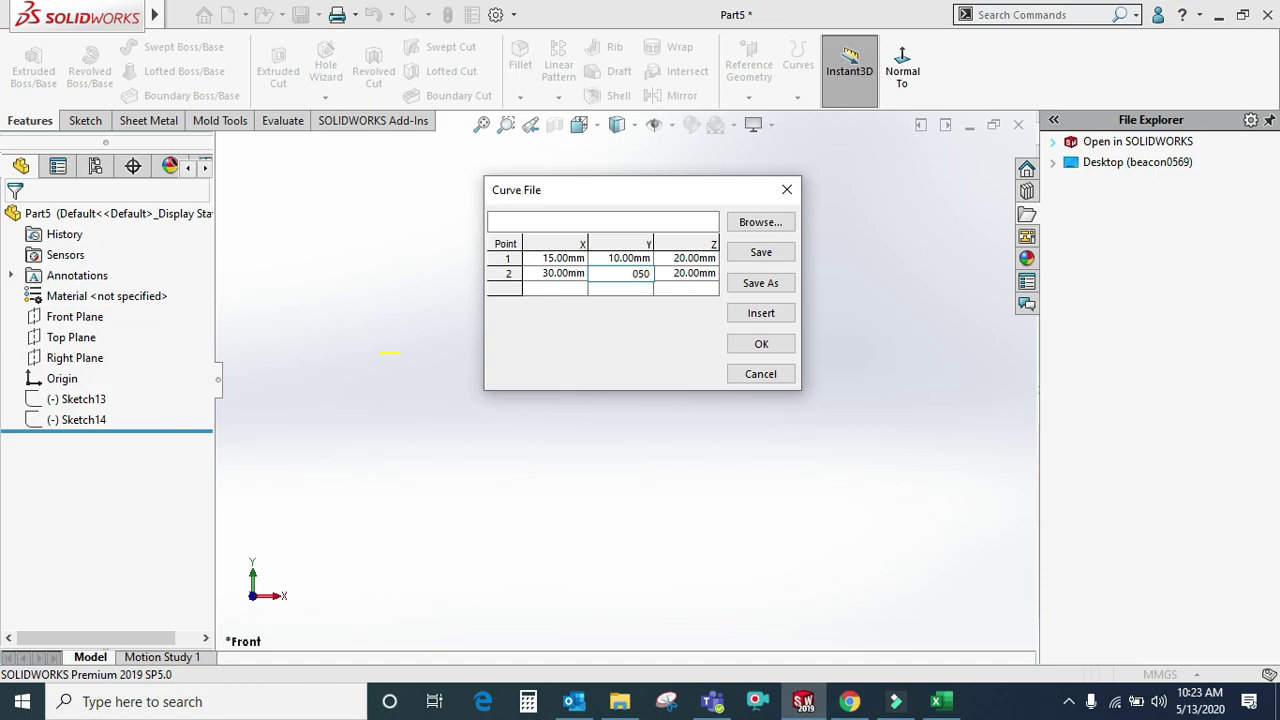
left_click(686, 279)
left_click(686, 280)
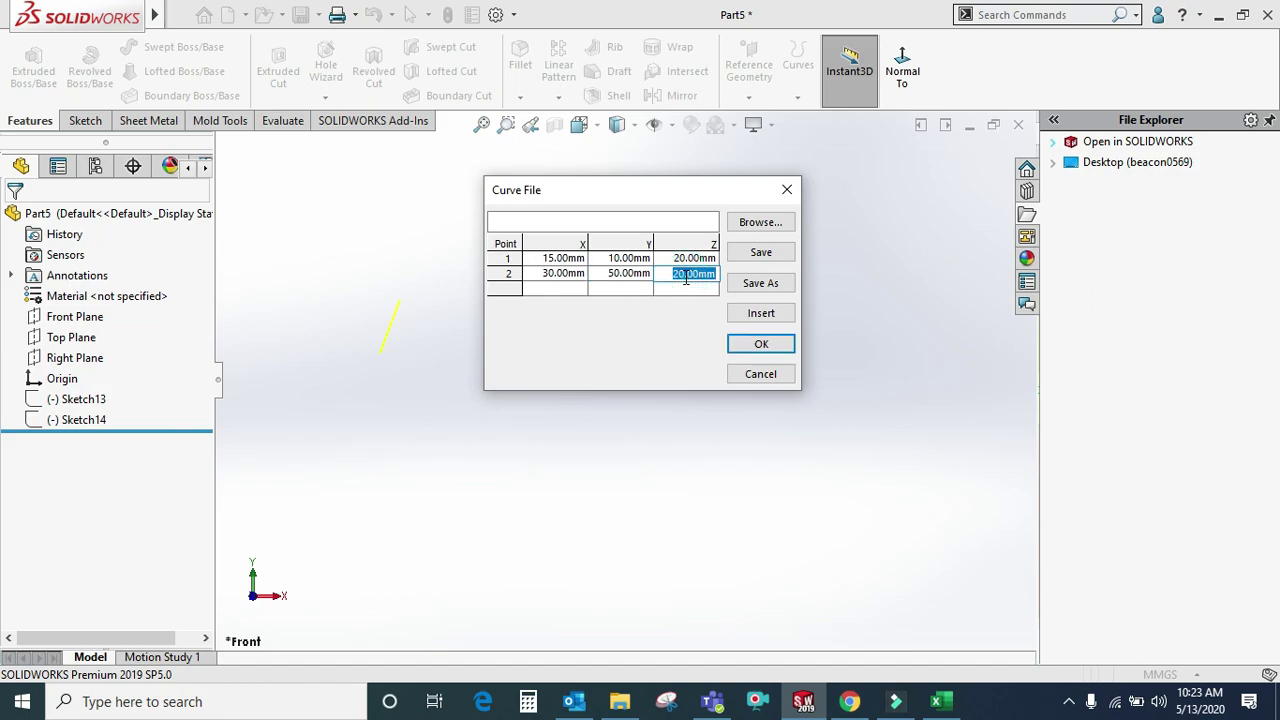
type("60")
key("Return")
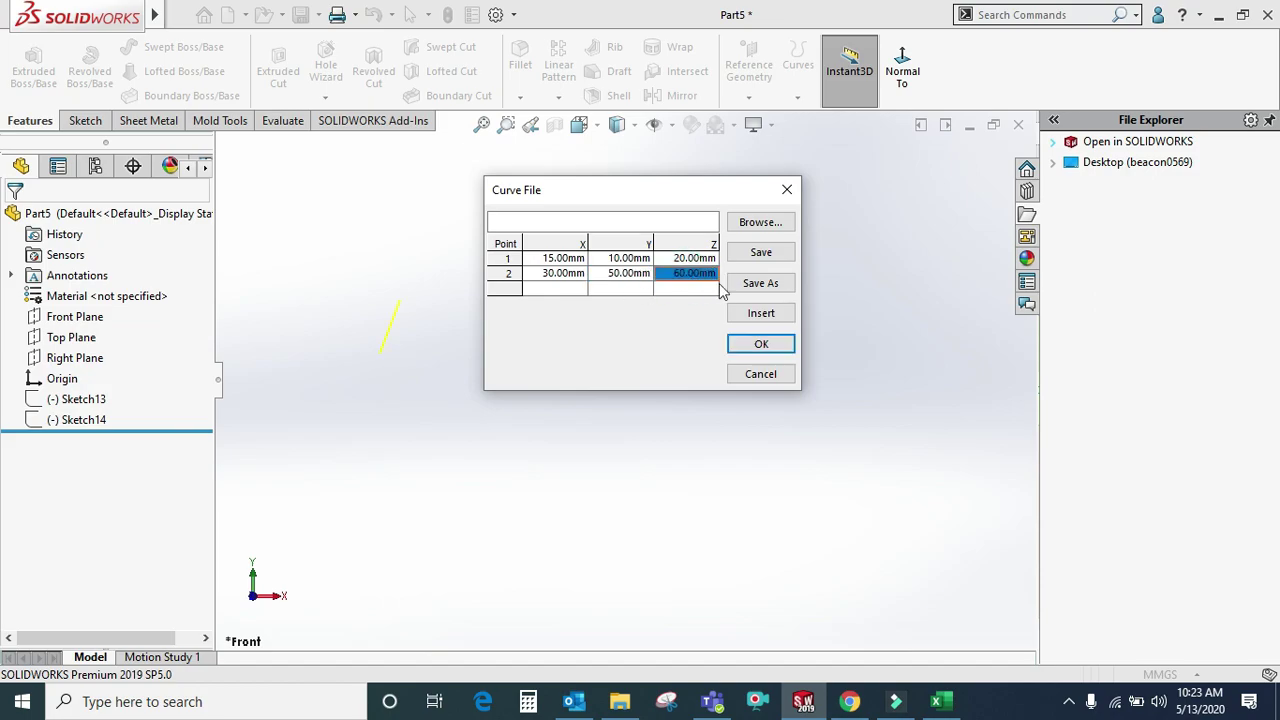
left_click(756, 344)
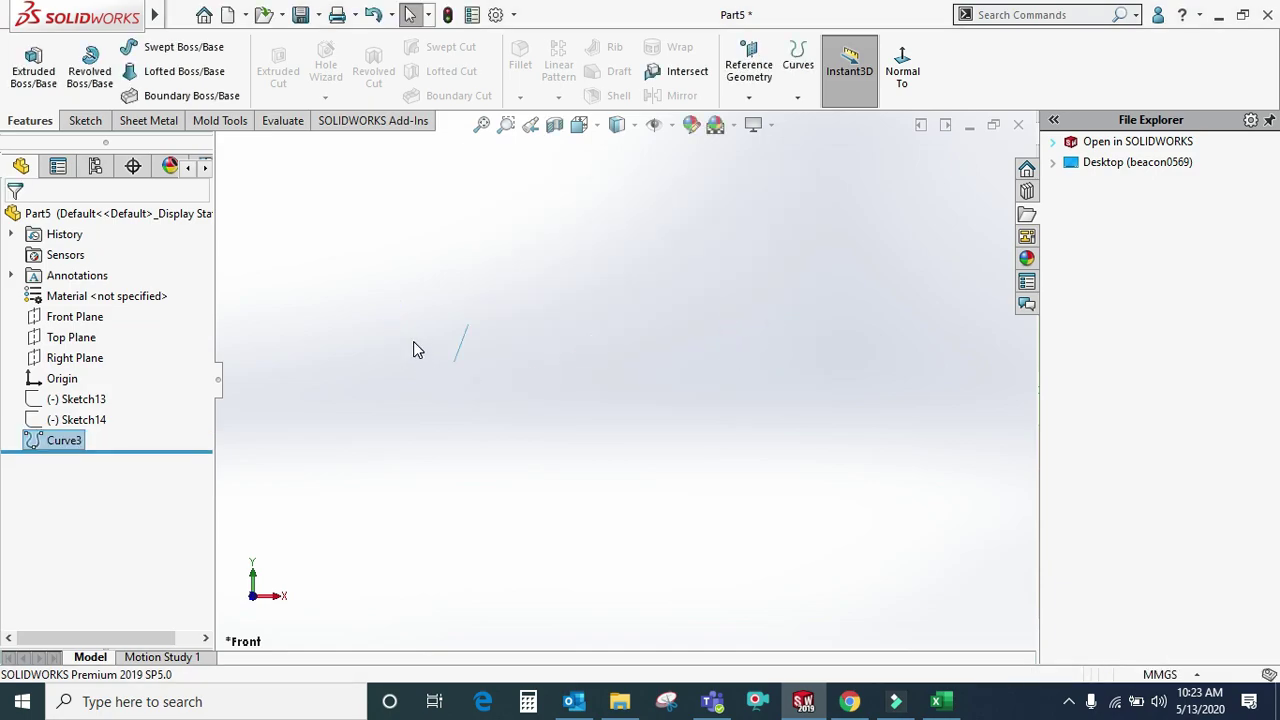
- Orbit to view Curve3 in 3-D, then dismiss the Curves list and the New document dialog
middle_click_drag(561, 350, 649, 374)
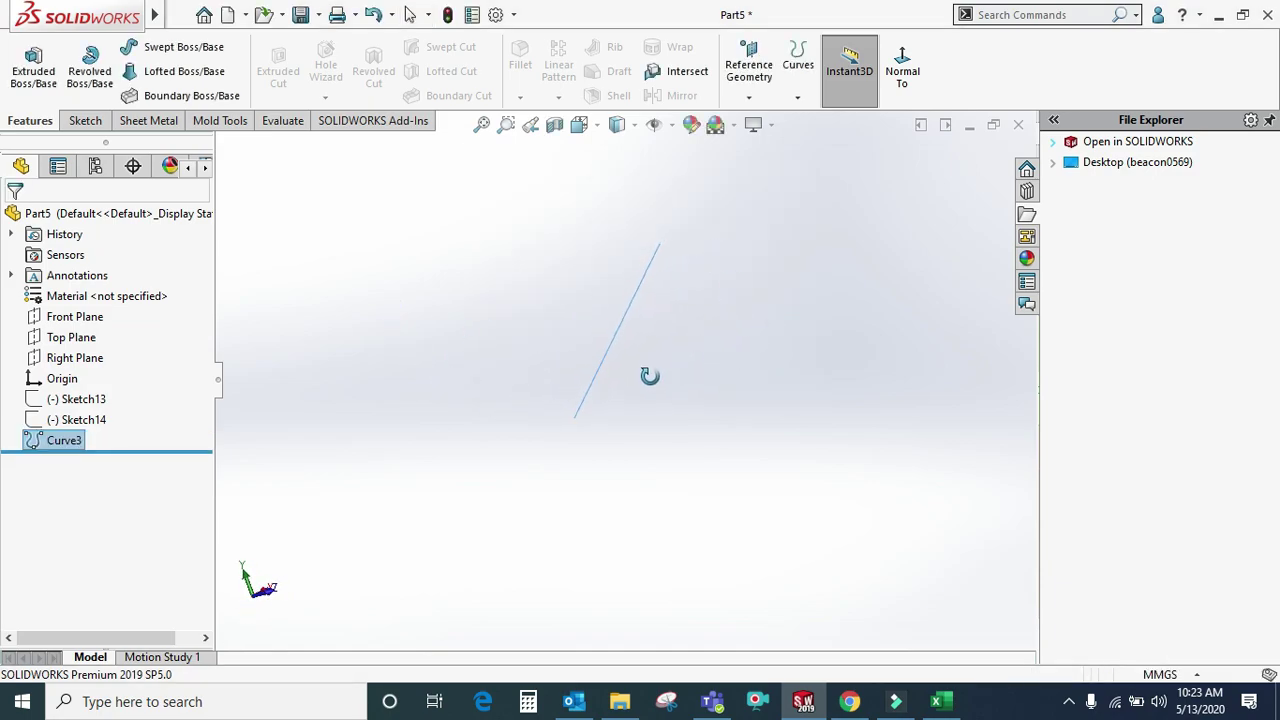
left_click(797, 96)
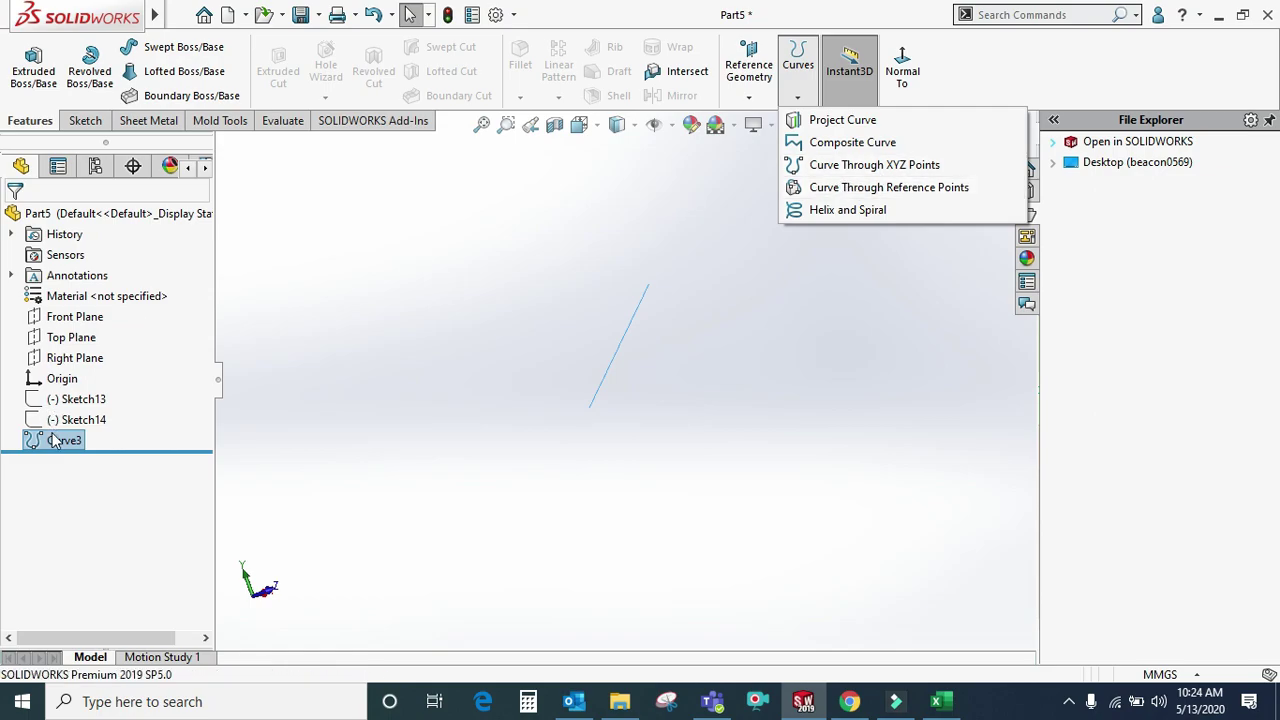
left_click(286, 428)
left_click(250, 32)
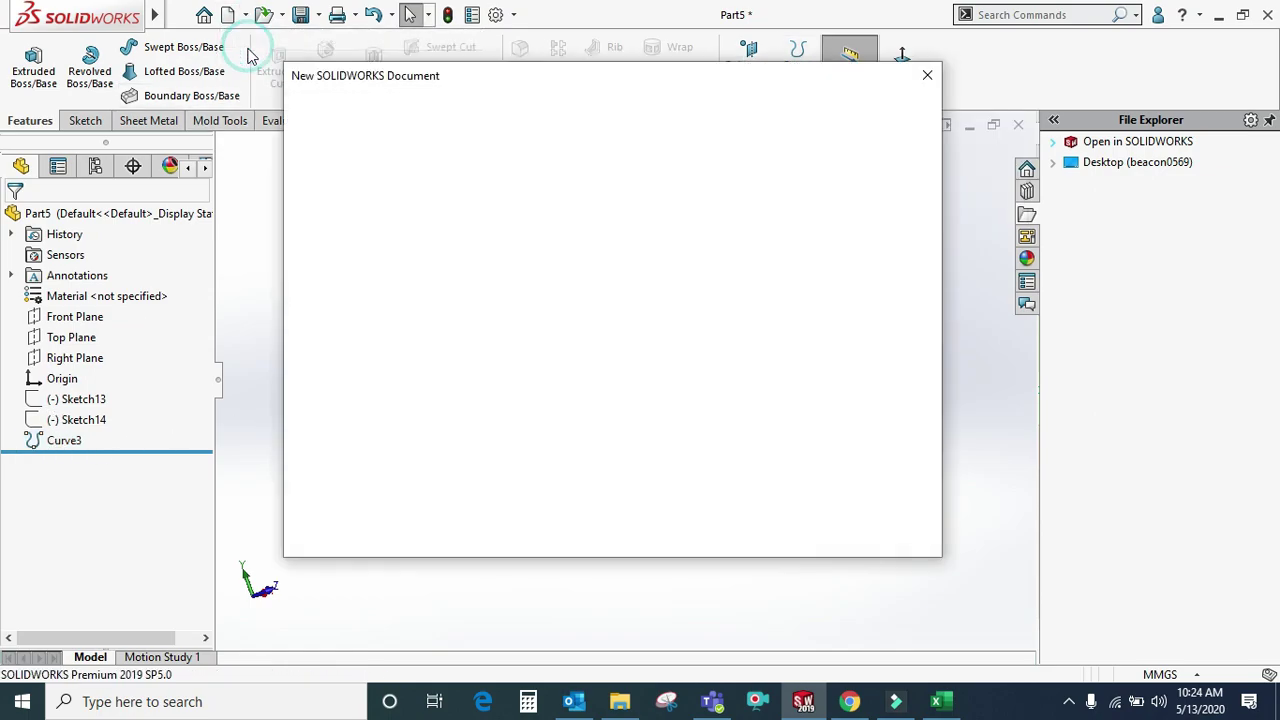
left_click(927, 75)
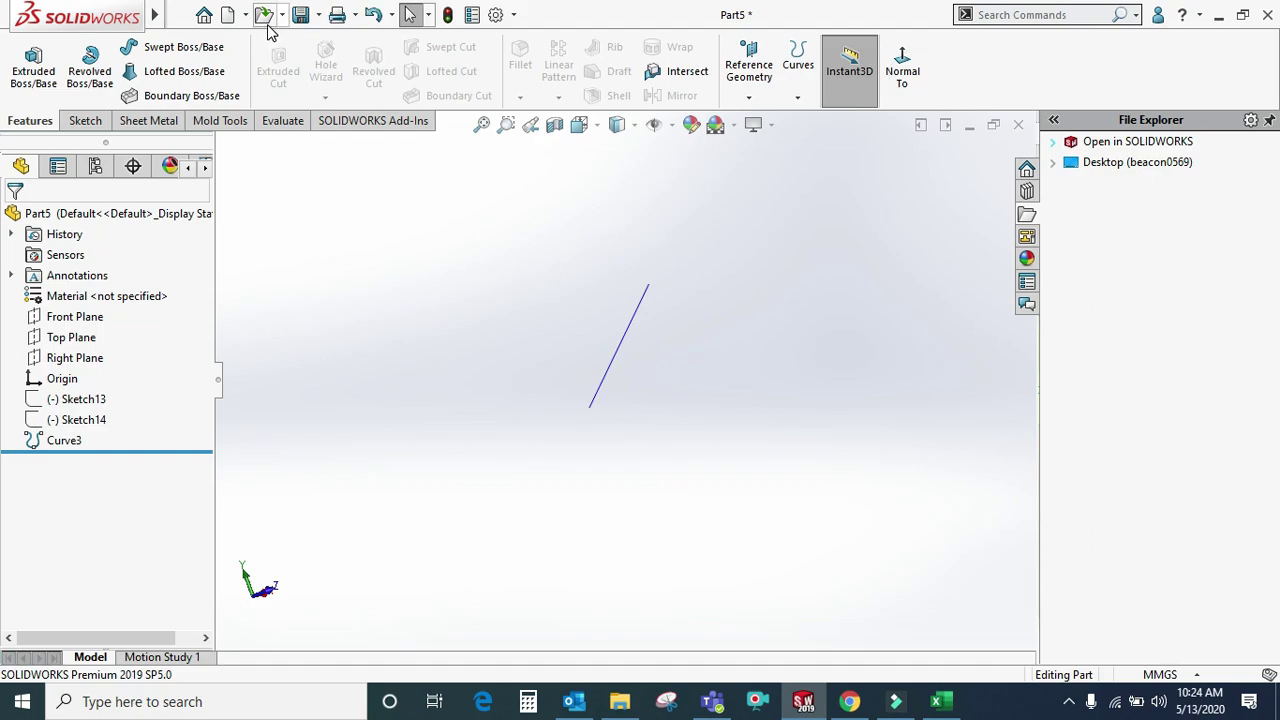
- Open the recent part P11111 from the recent documents list
left_click(290, 60)
left_click(645, 234)
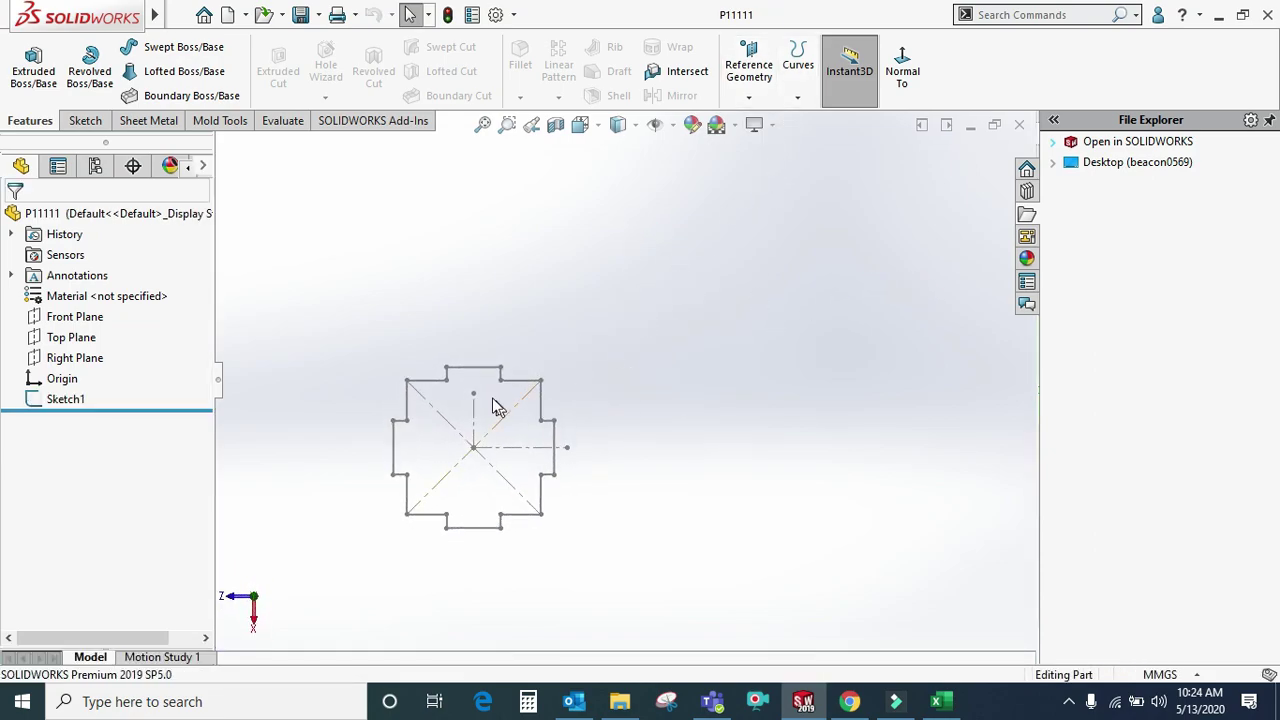
left_click(798, 88)
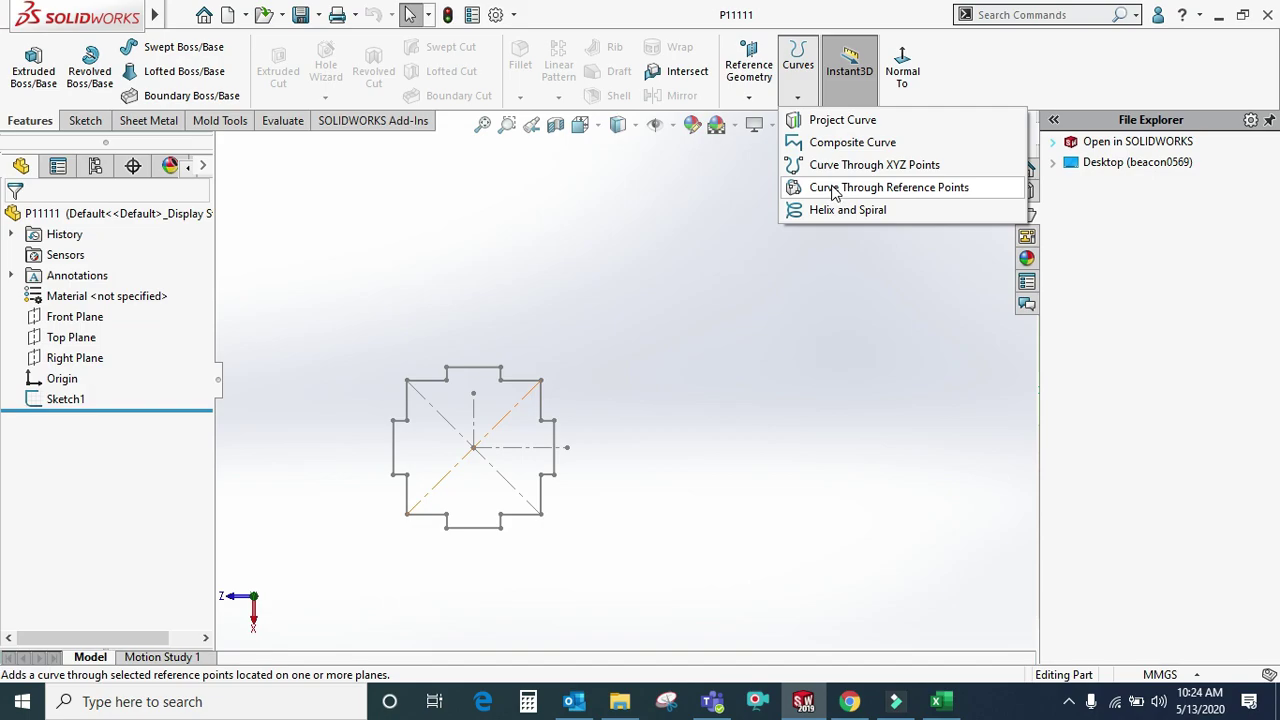
- Start a curve through reference points, picking Sketch1's vertices across the top, right side and bottom
left_click(834, 191)
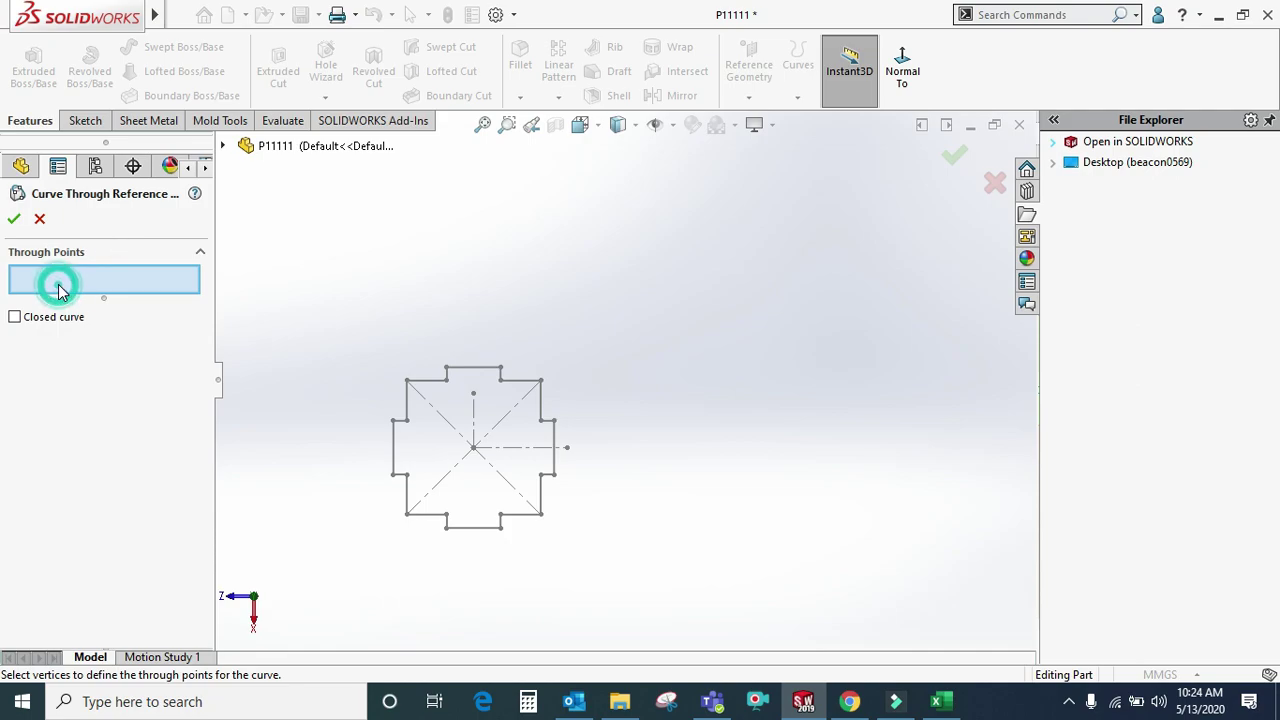
left_click(407, 382)
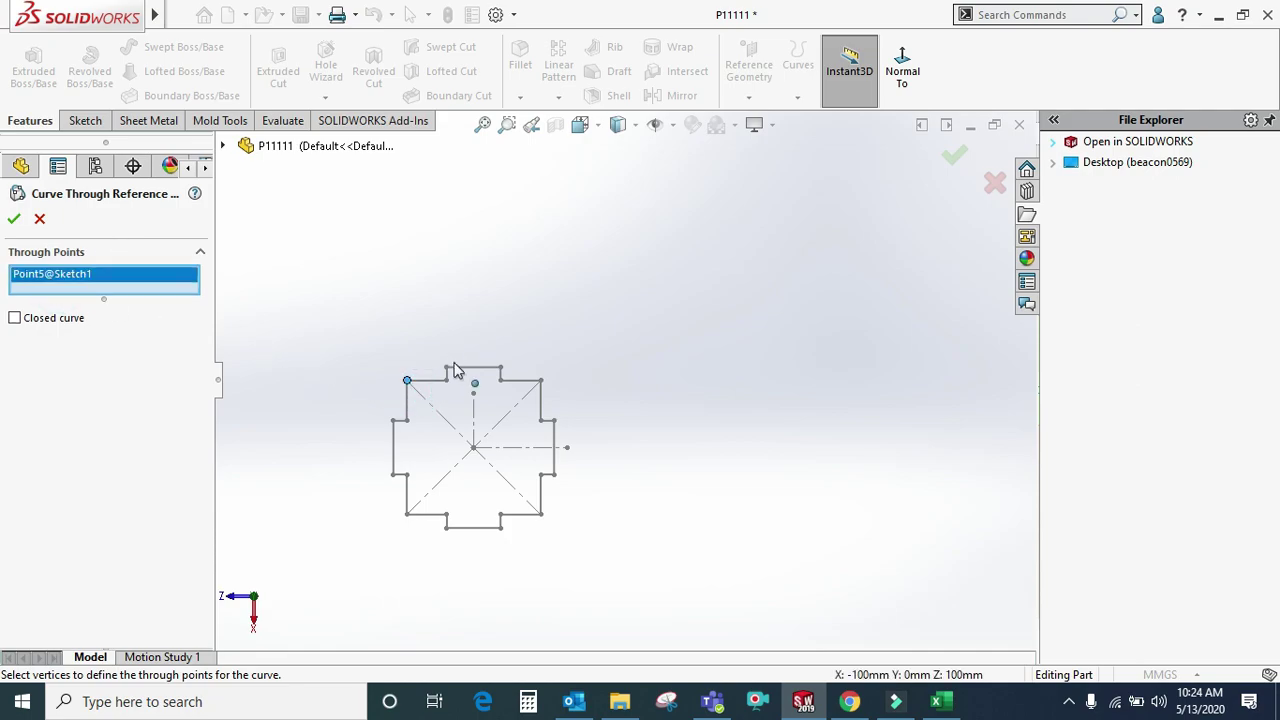
scroll(450, 372, "down", 2)
left_click(454, 370)
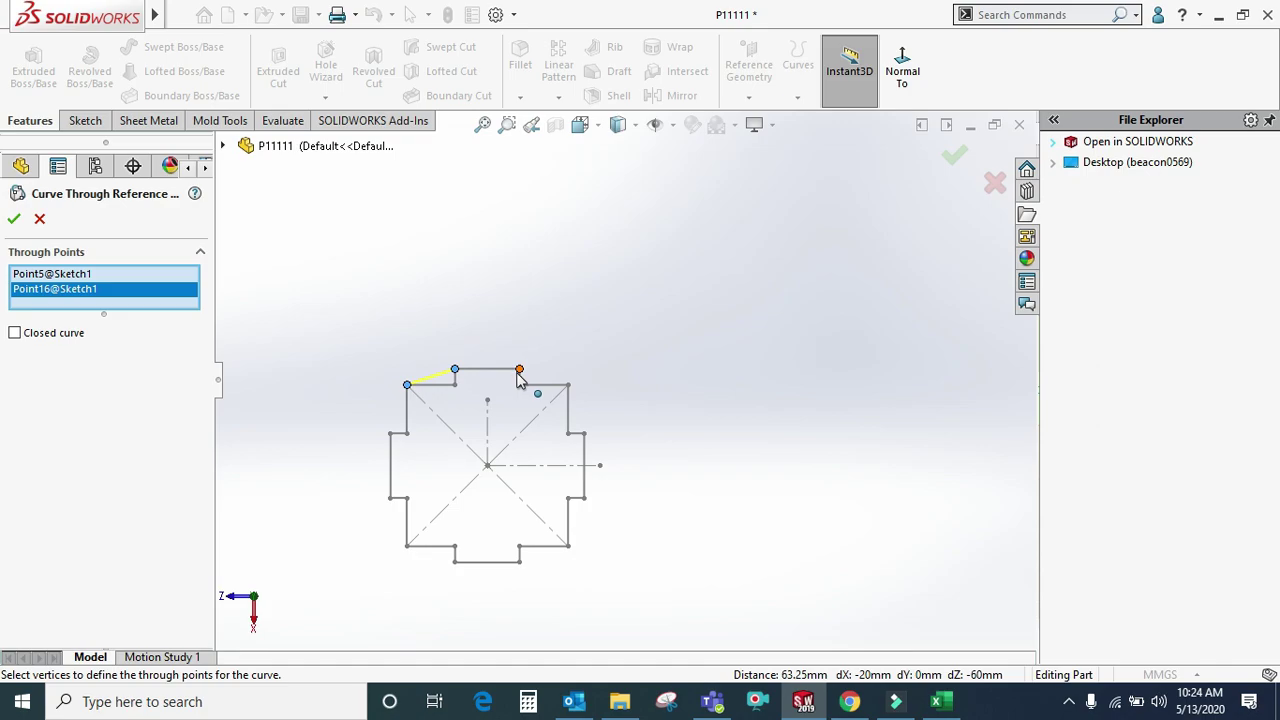
left_click(519, 370)
left_click(568, 385)
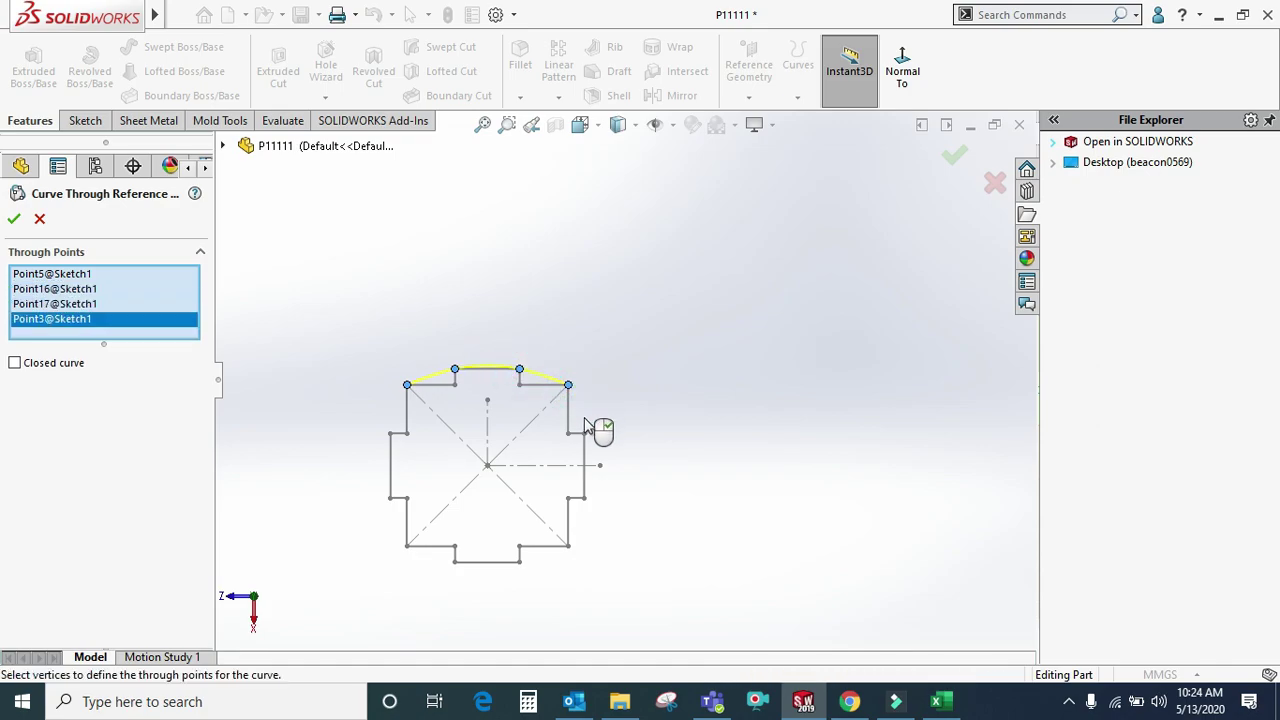
left_click(584, 433)
left_click(584, 497)
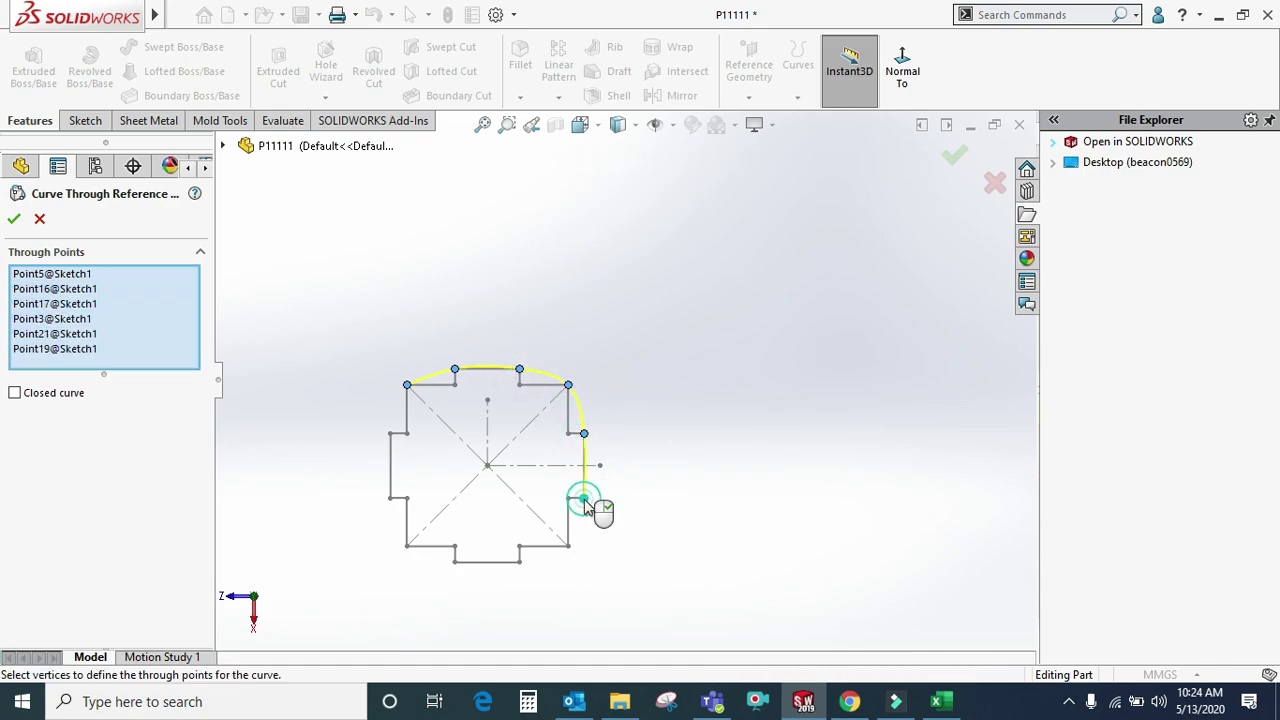
left_click(566, 546)
scroll(520, 562, "down", 3)
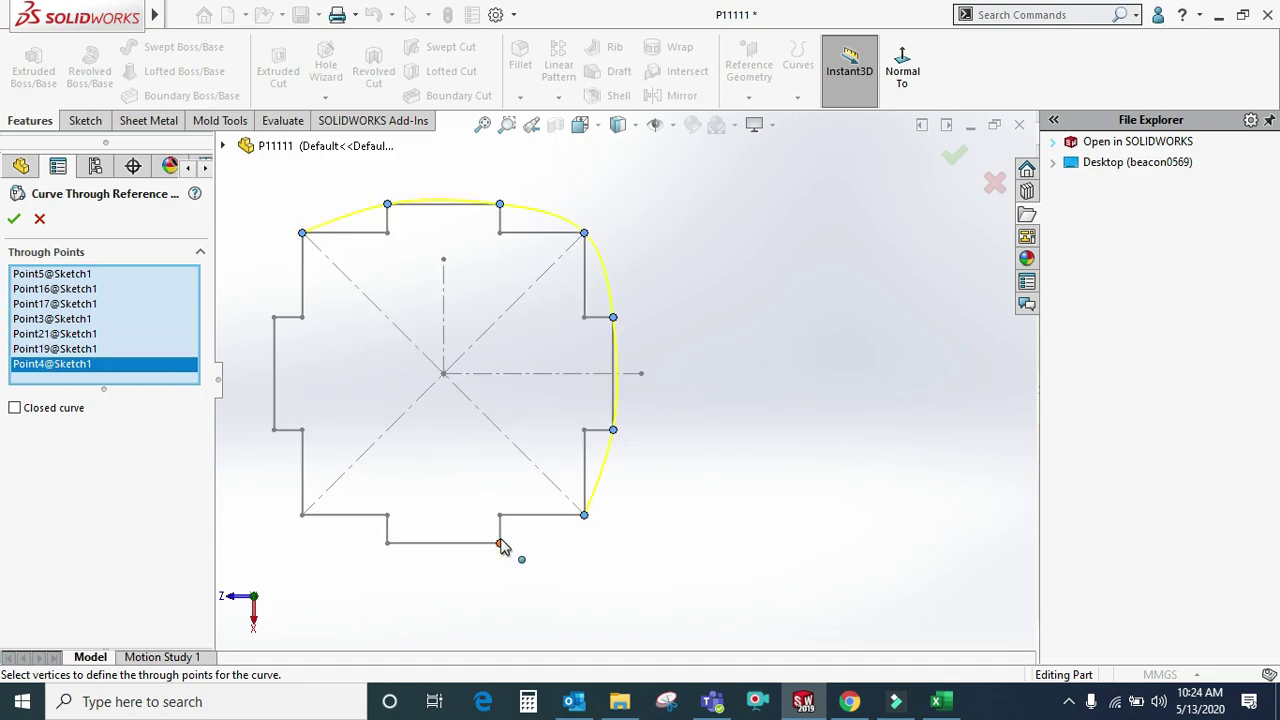
left_click(499, 543)
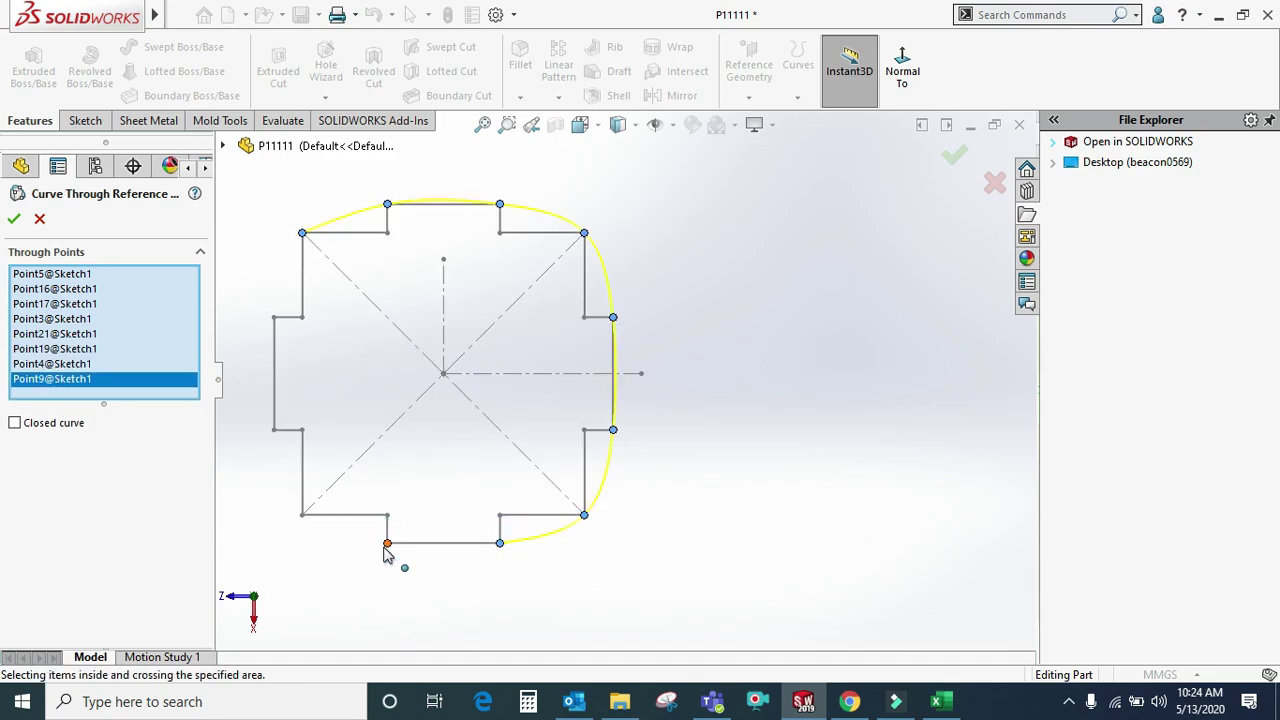
left_click(387, 543)
- Pick the remaining left-side and inner vertices and confirm Curve1
left_click(302, 514)
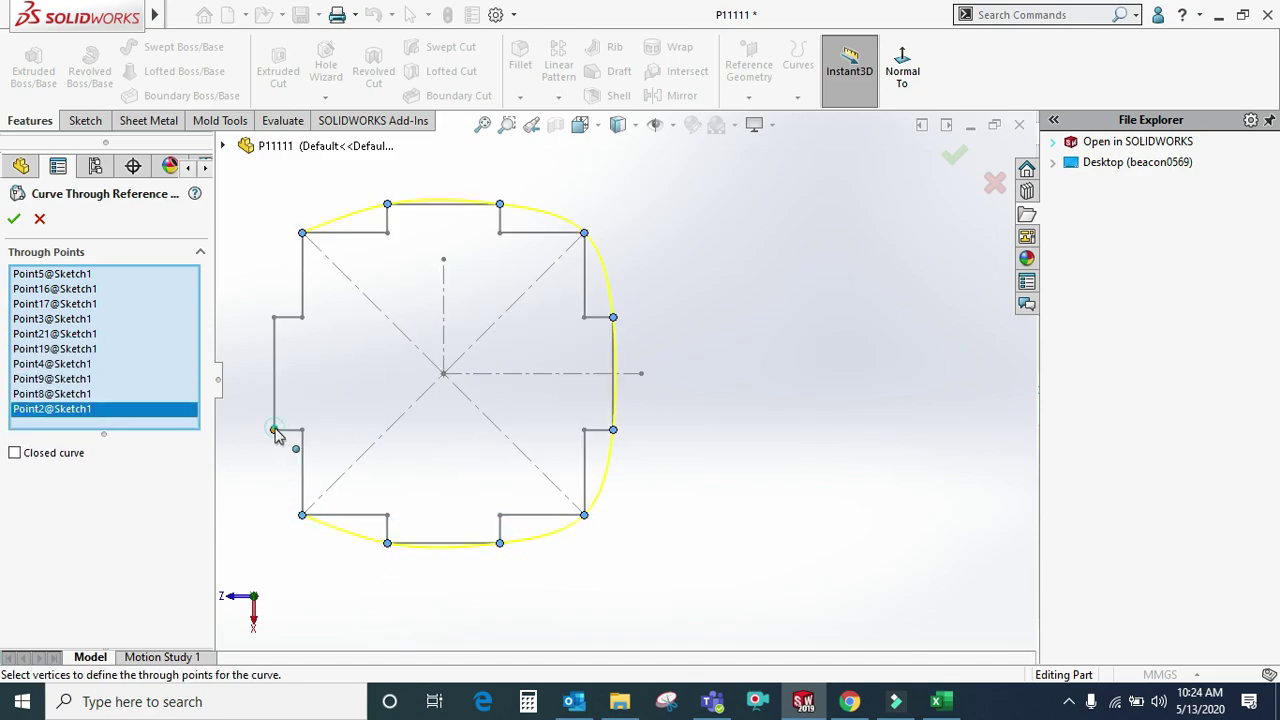
left_click(275, 431)
left_click(275, 319)
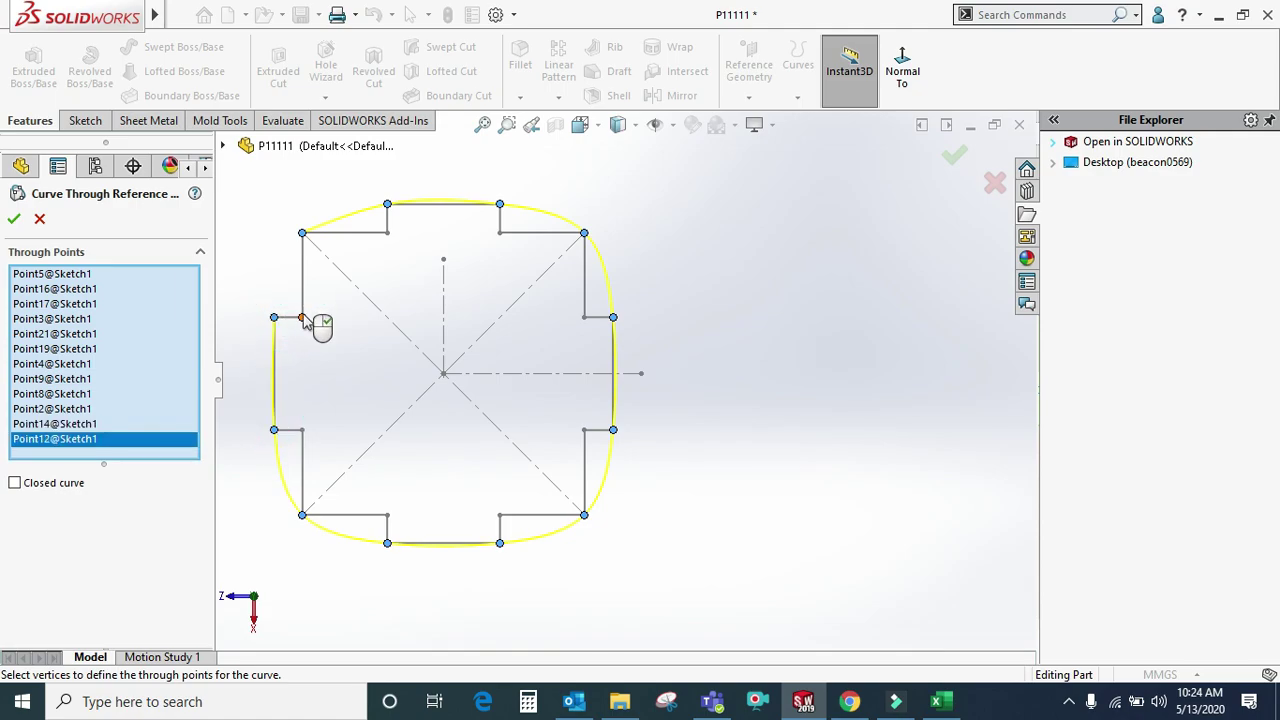
left_click(303, 318)
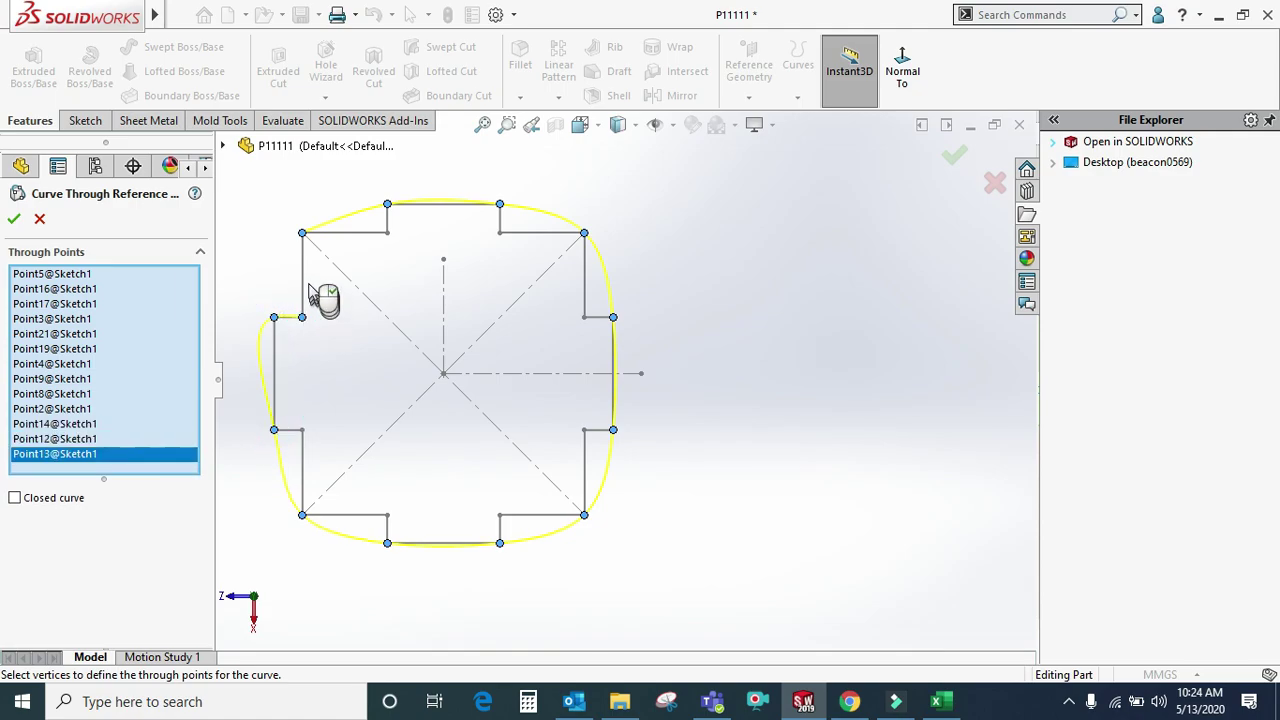
left_click(387, 233)
left_click(500, 234)
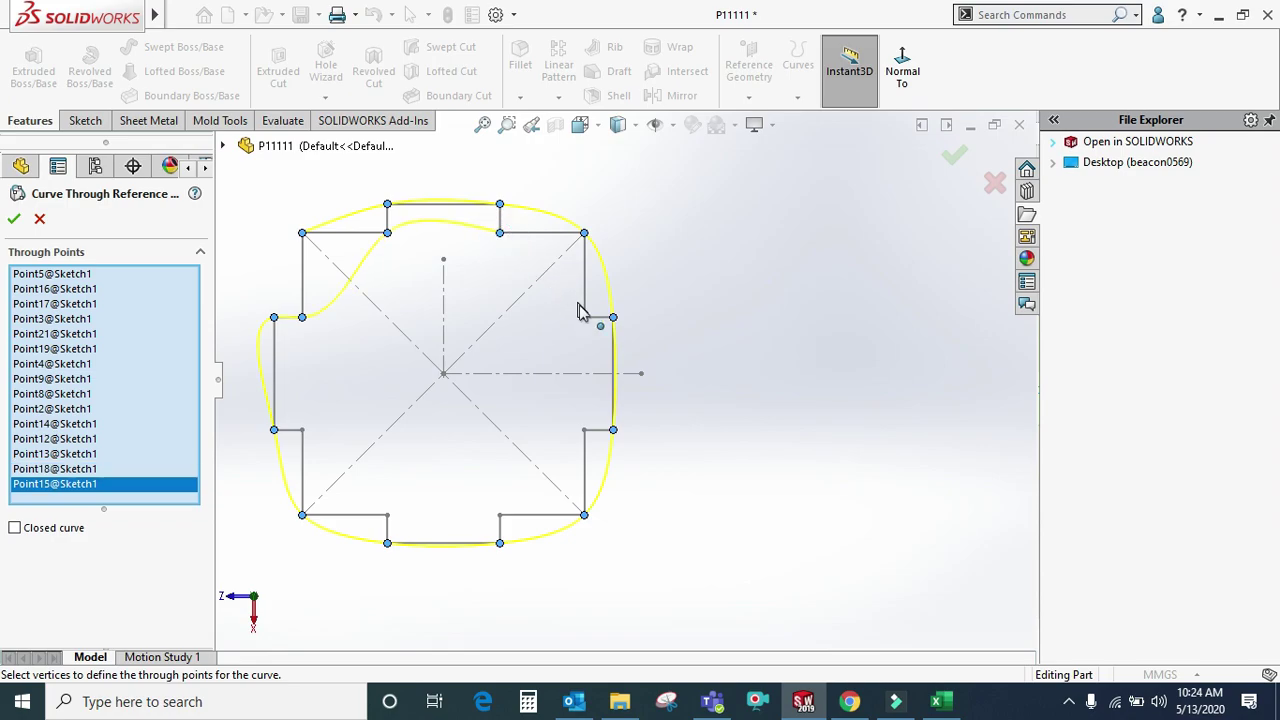
left_click(584, 318)
left_click(584, 430)
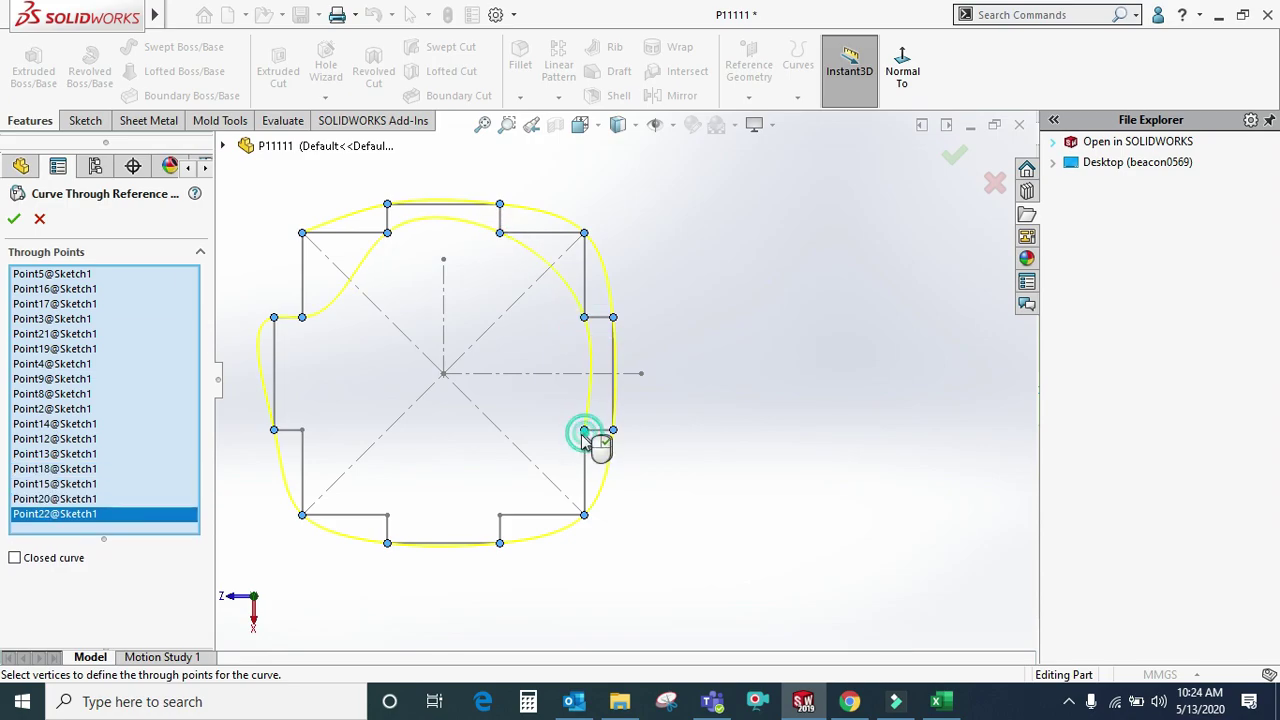
left_click(500, 515)
left_click(14, 218)
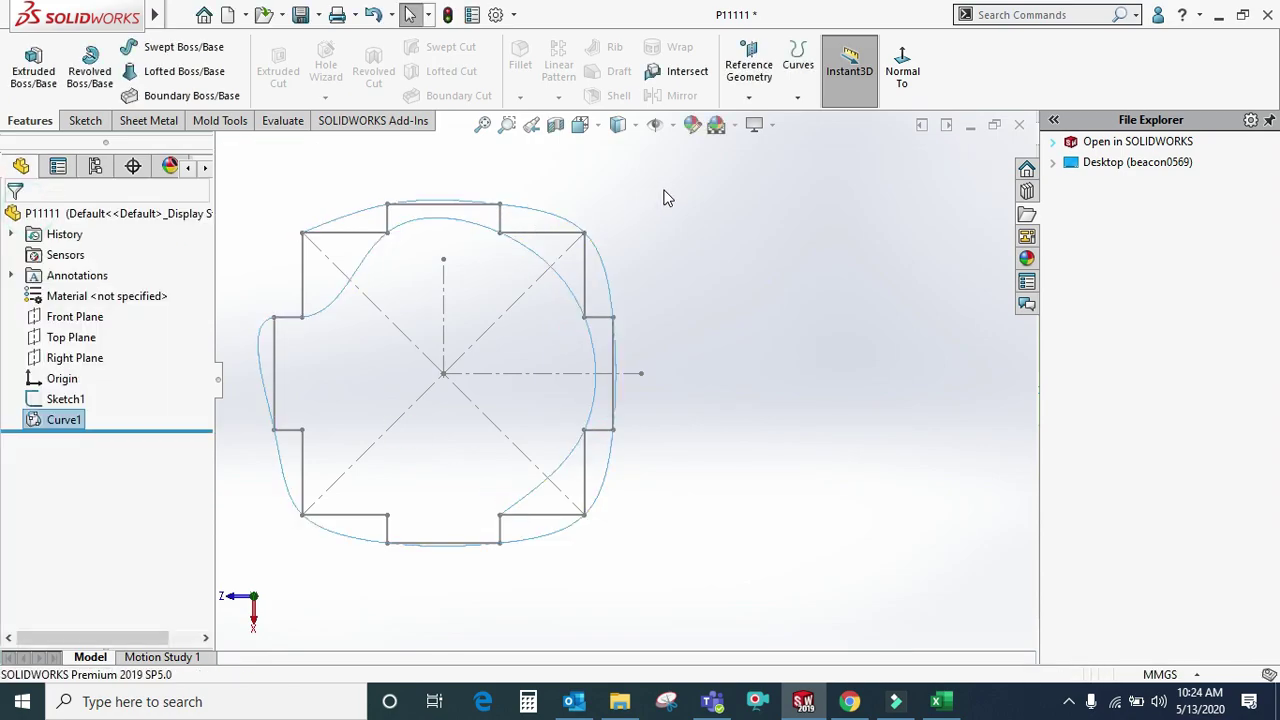
middle_click_drag(617, 234, 563, 257)
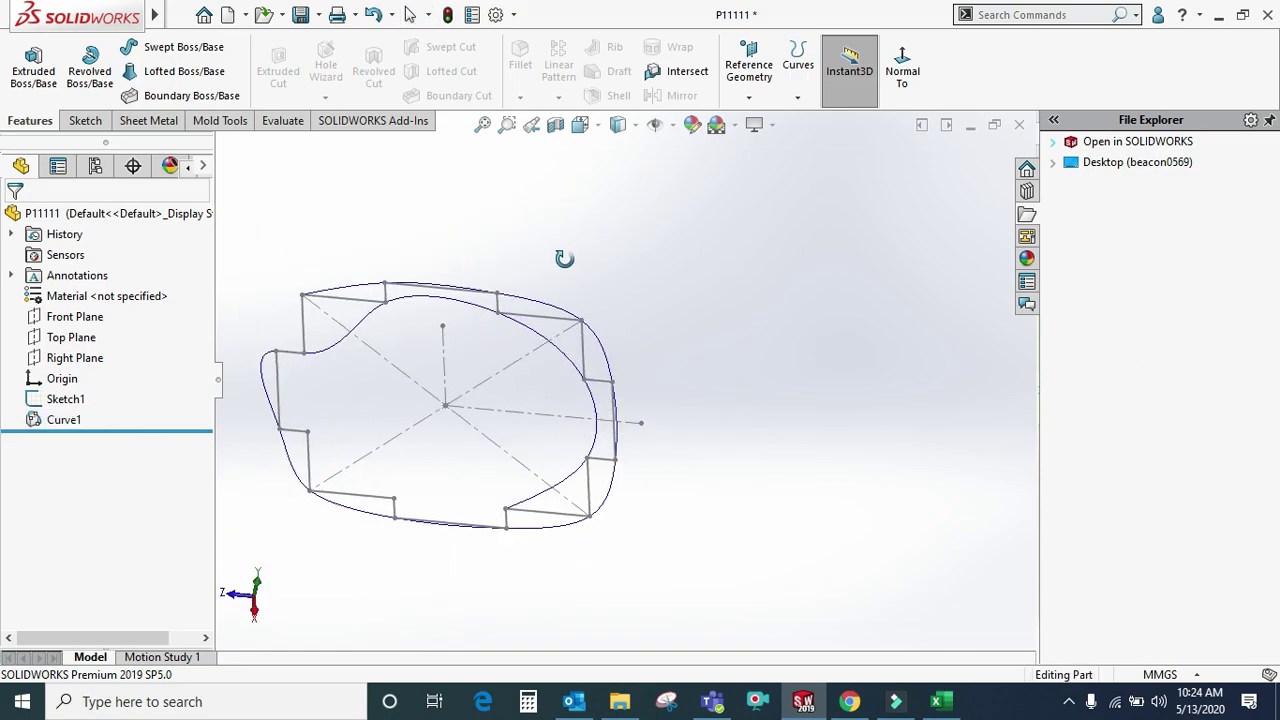
- Check the Curves flyout tools, then dismiss the list
left_click(805, 87)
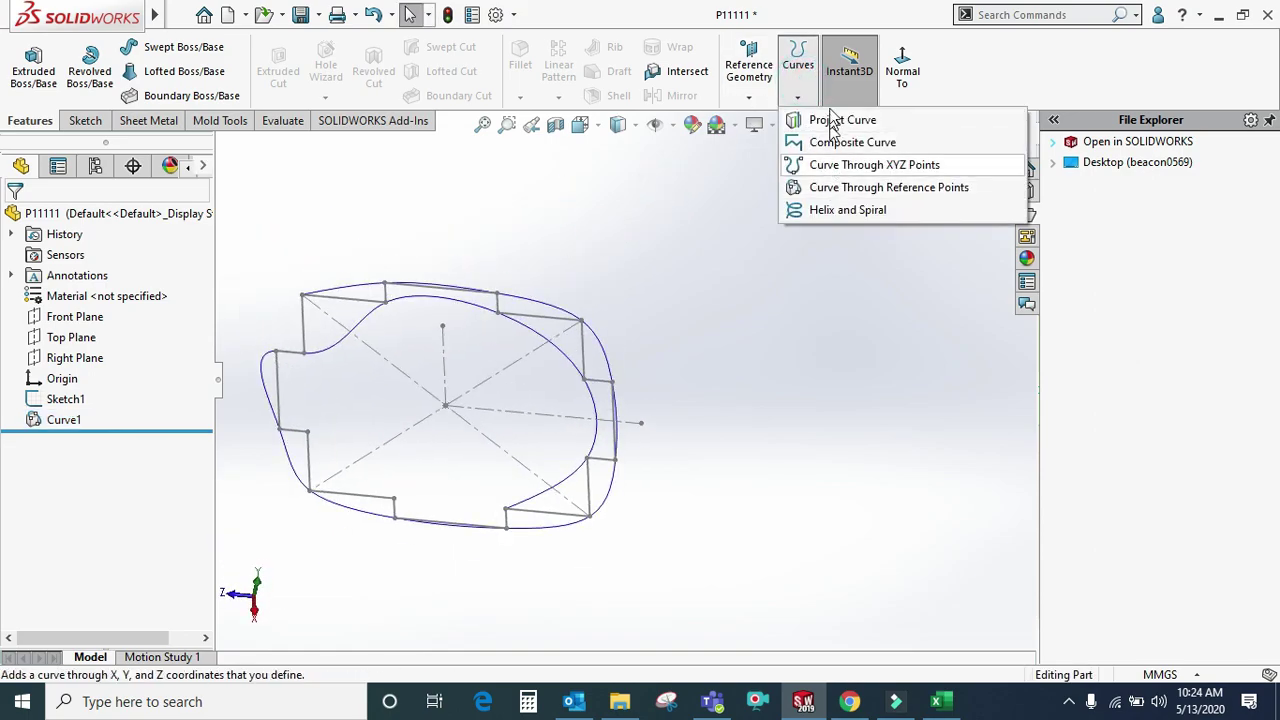
left_click(797, 84)
left_click(797, 84)
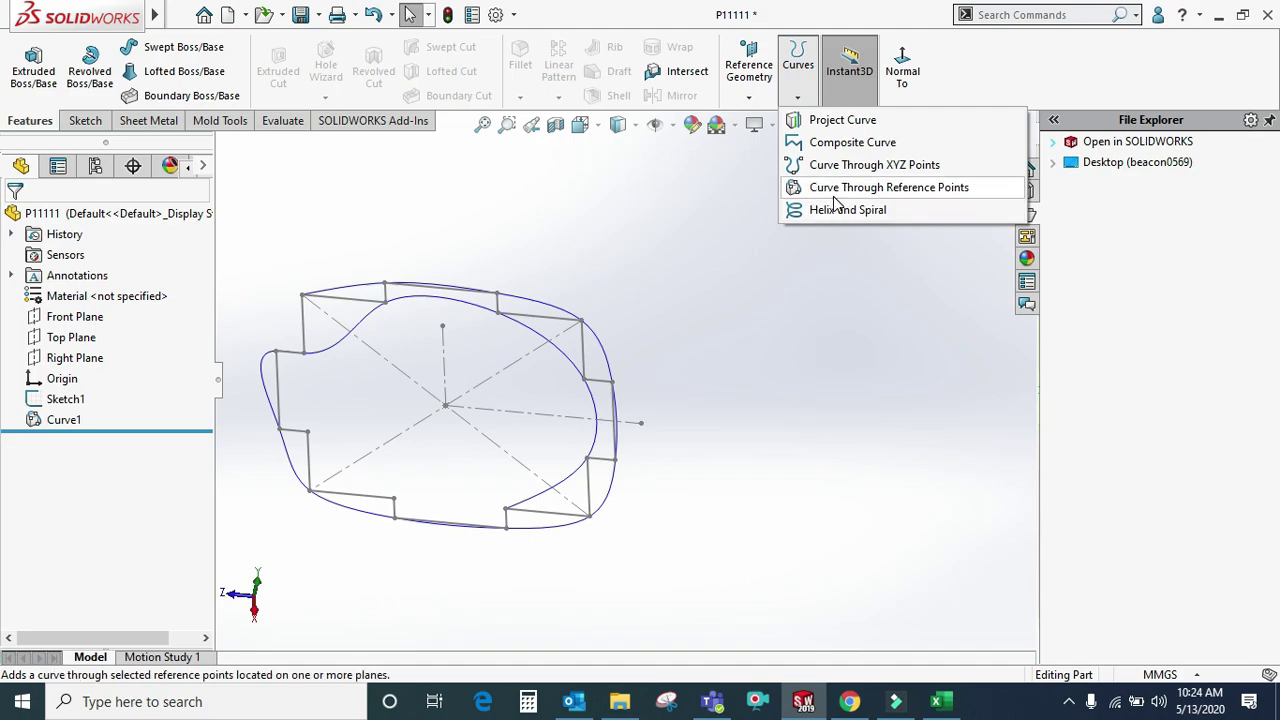
left_click(760, 466)
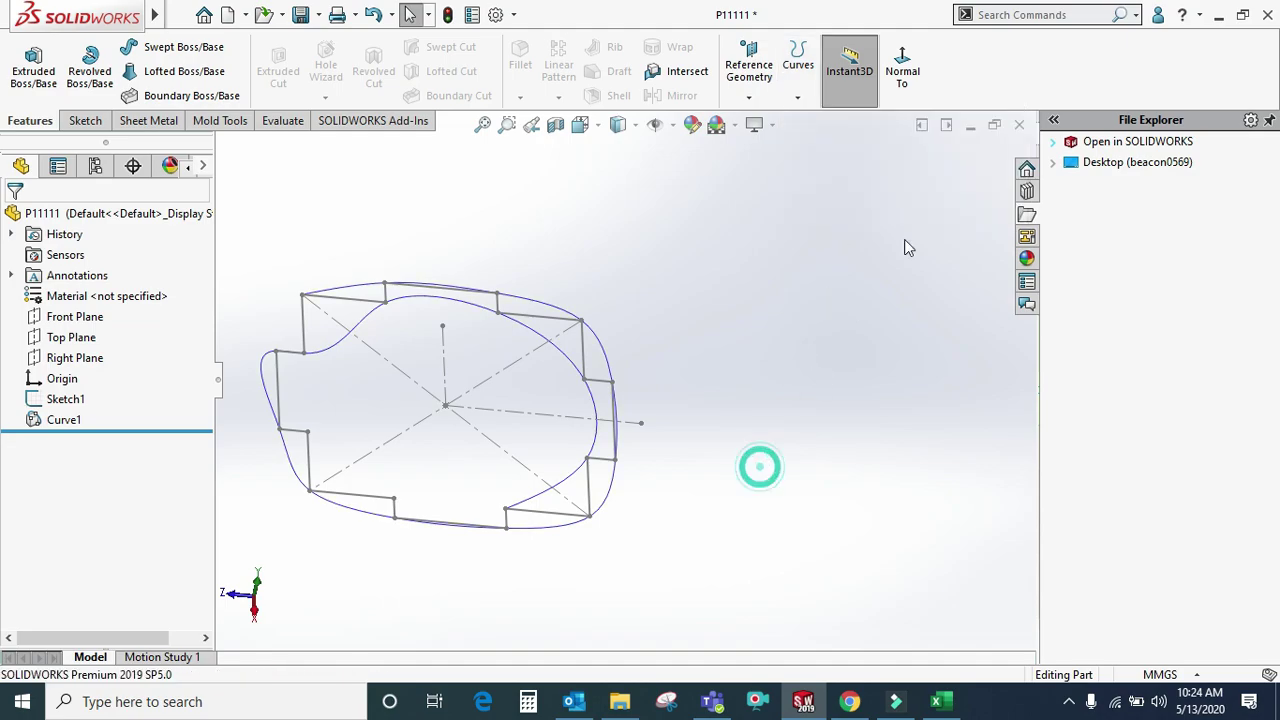
- Close part P11111 and create a new empty part, Part1
left_click(1012, 133)
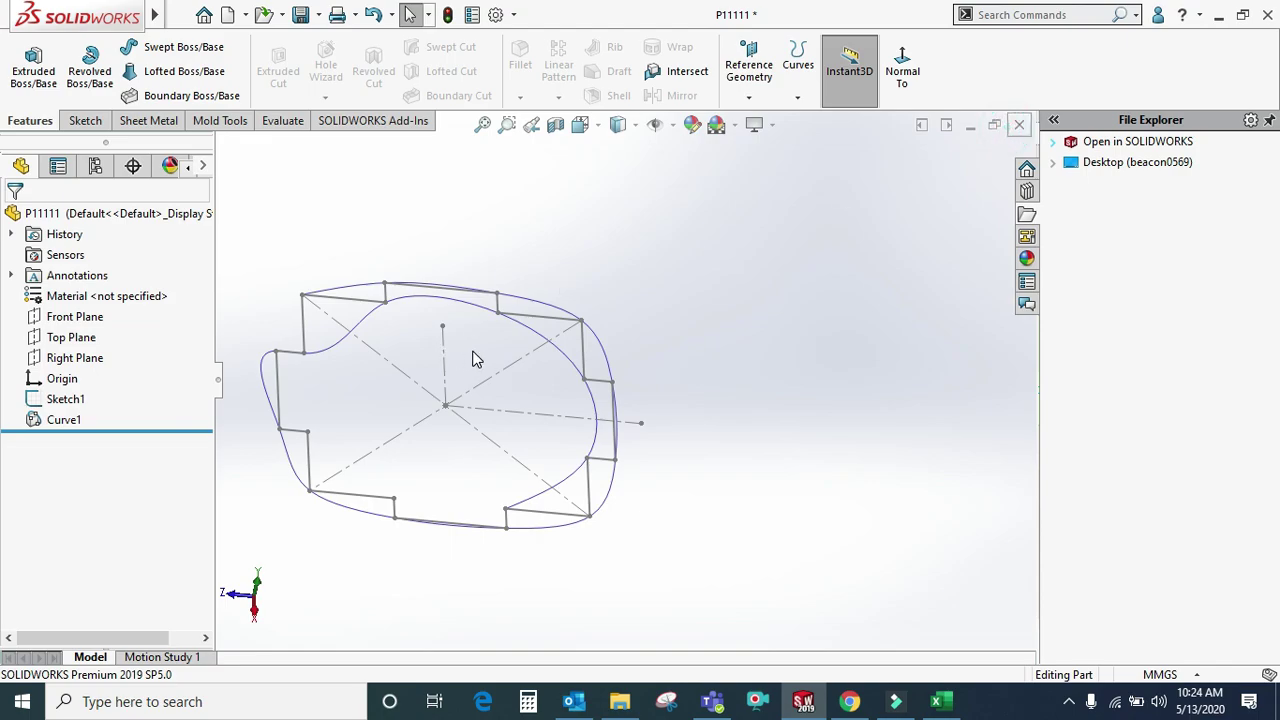
left_click(76, 393)
left_click(553, 273)
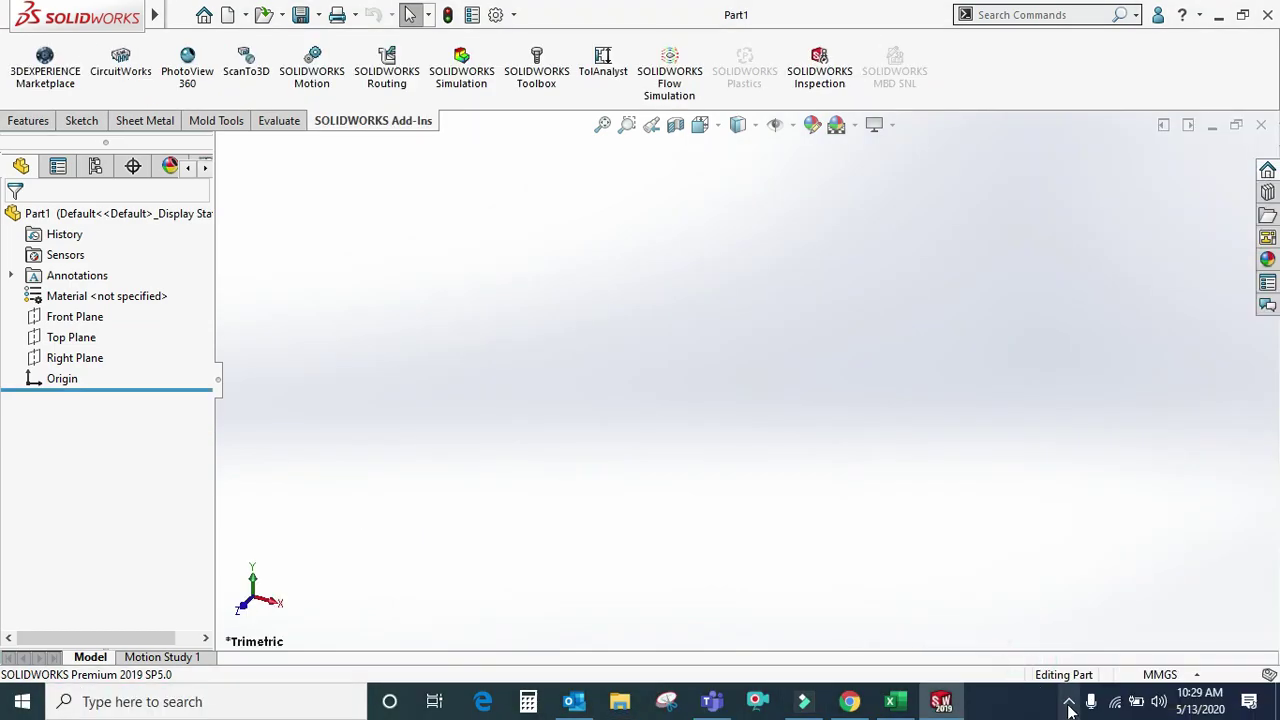
left_click(1069, 708)
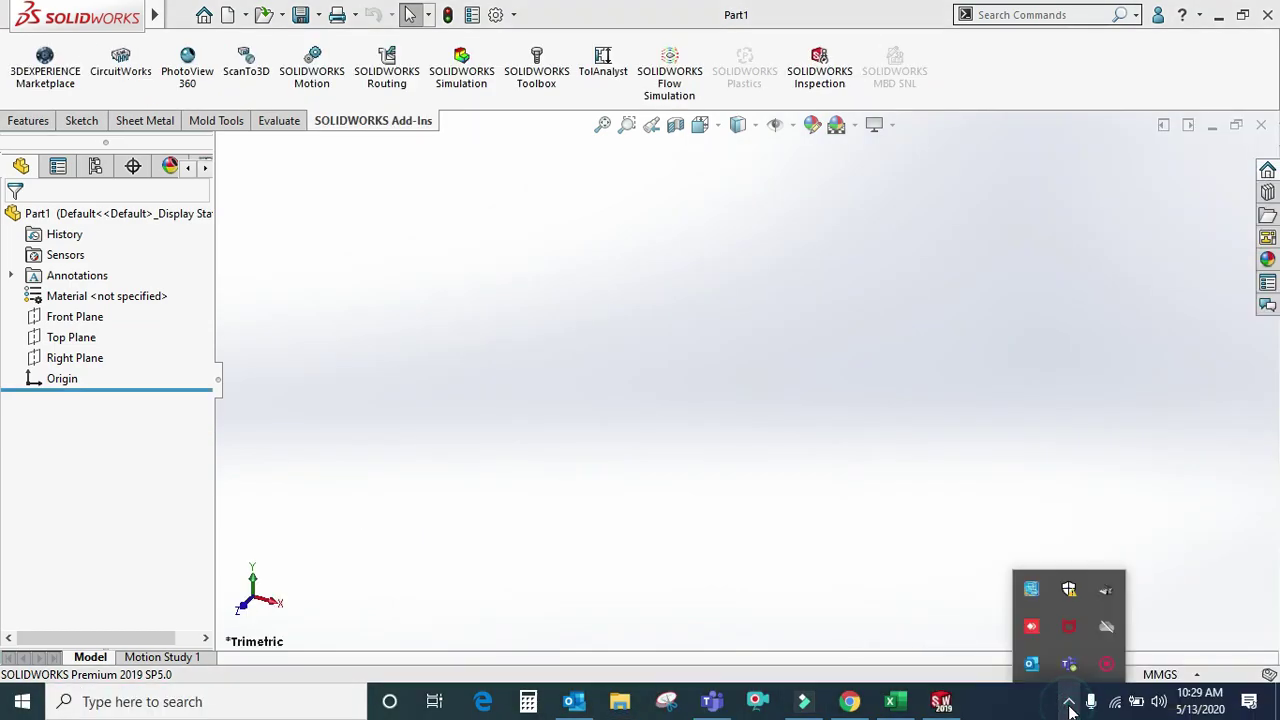
- In Part1, show the Features commands, check the Curves list, and select Top Plane
left_click(800, 367)
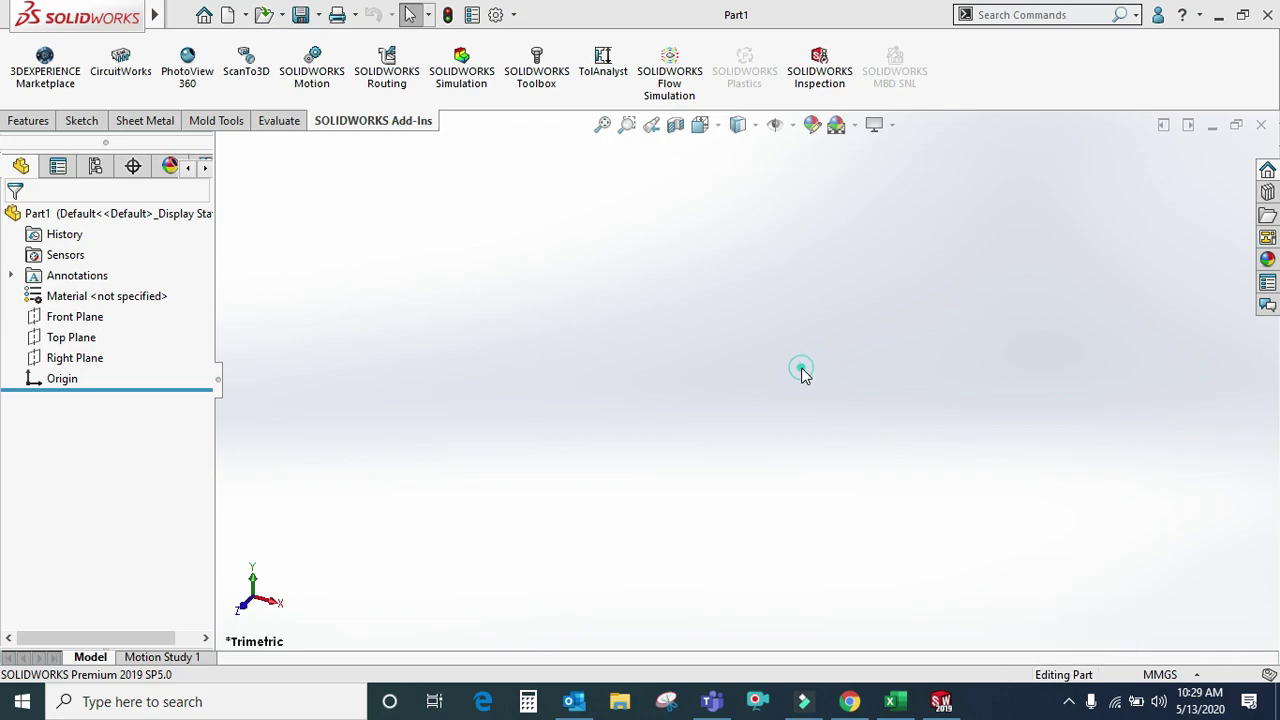
left_click(28, 121)
left_click(797, 97)
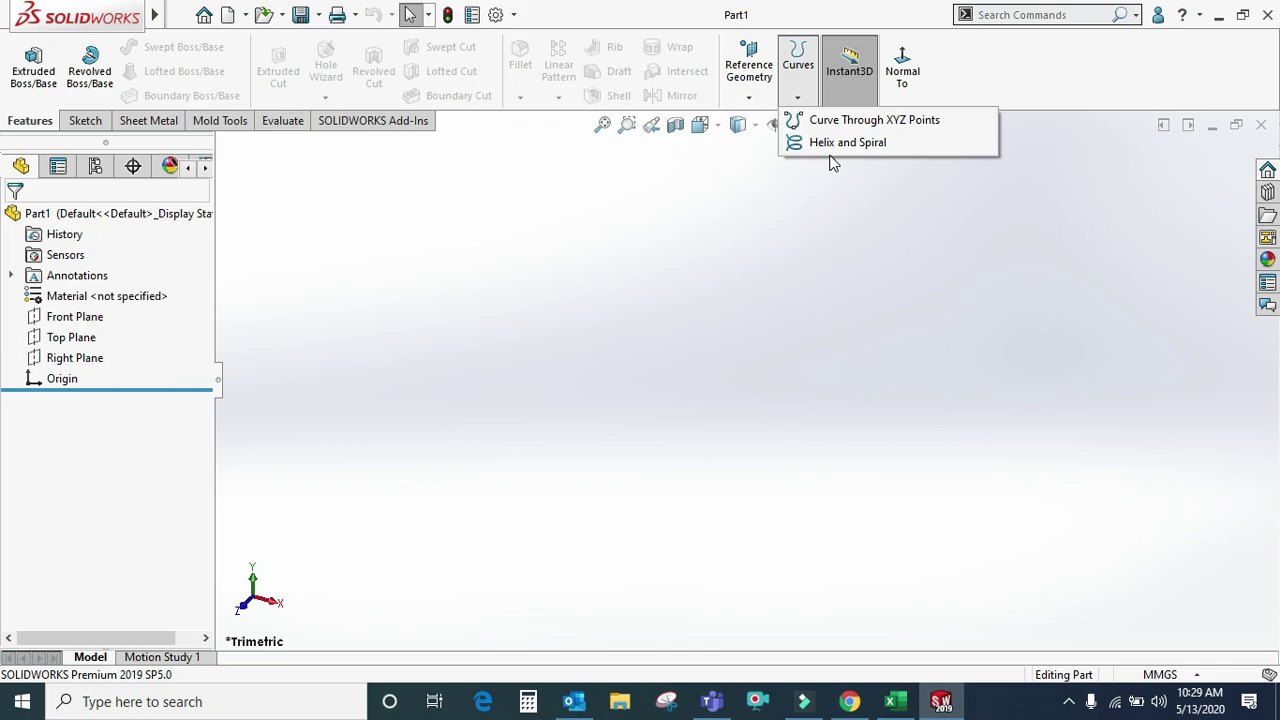
left_click(791, 251)
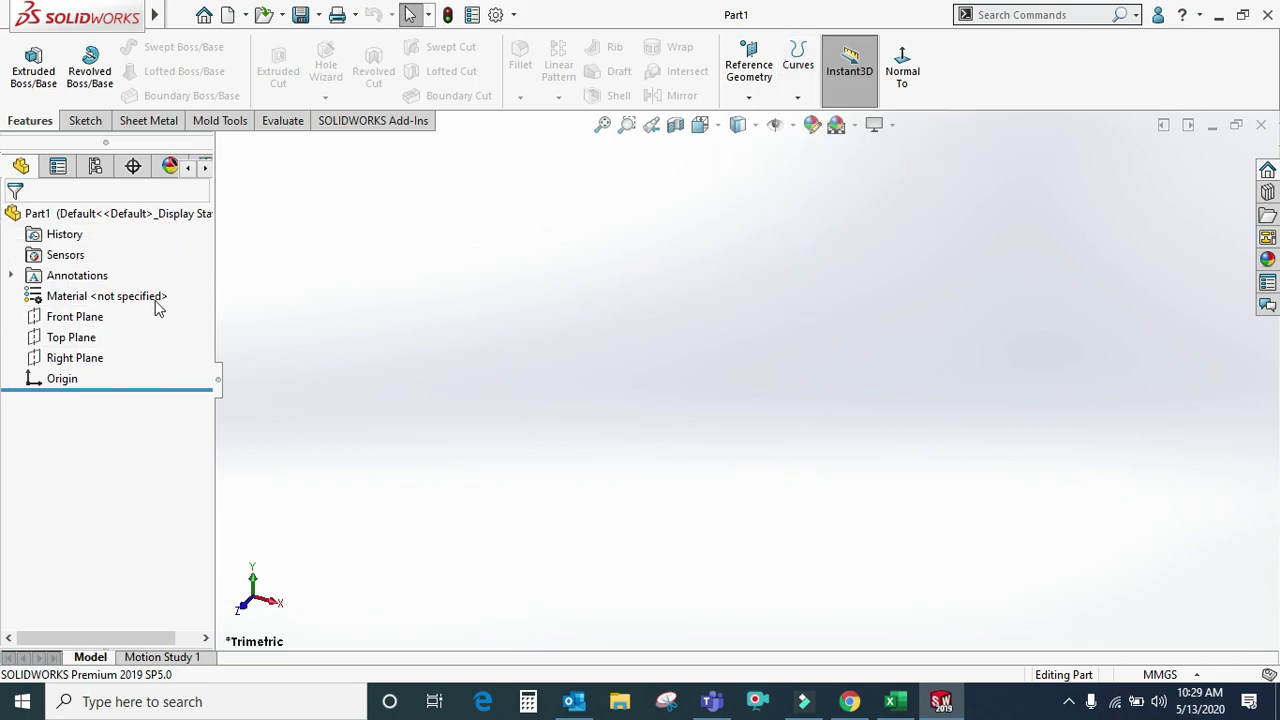
left_click(798, 75)
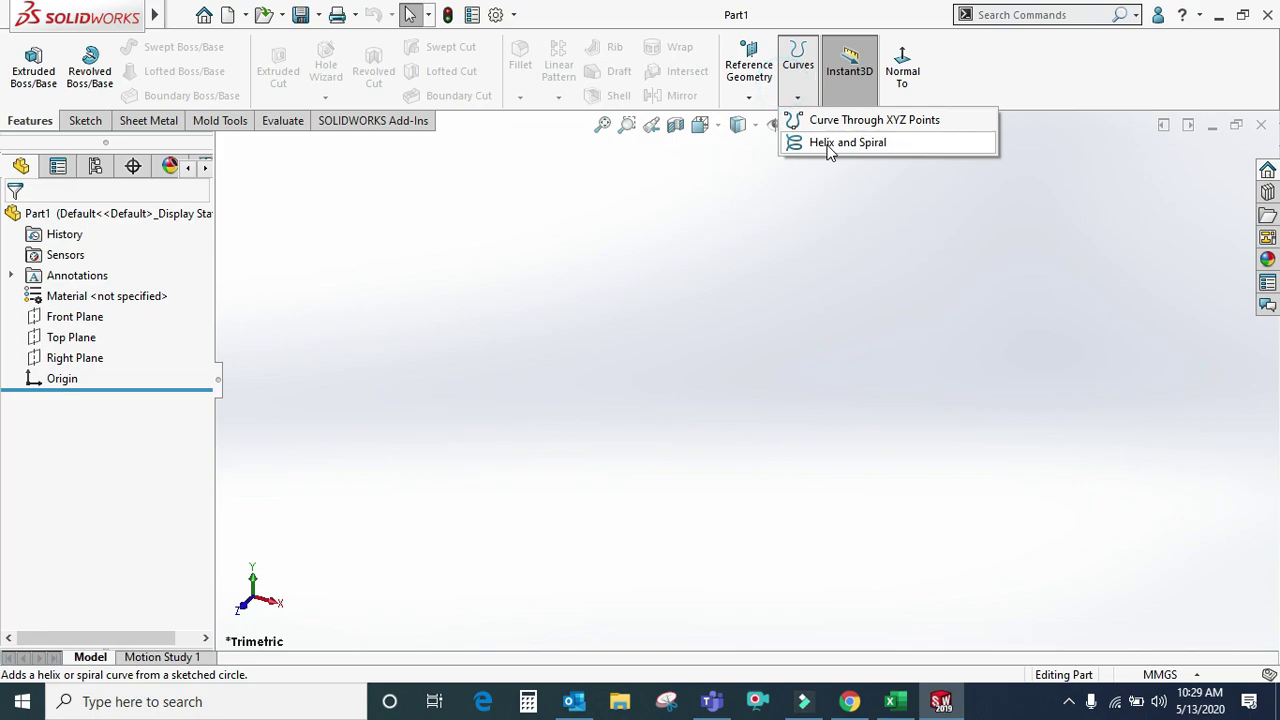
left_click(72, 337)
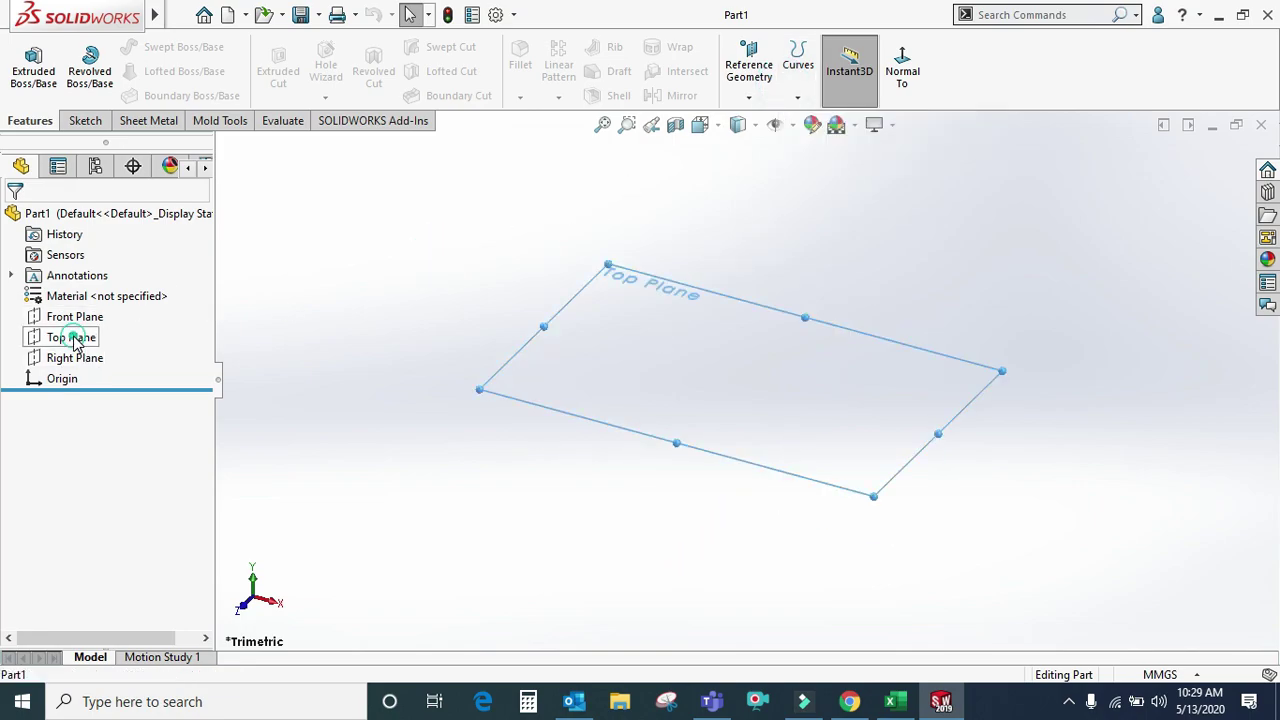
- On the Top Plane, sketch a 100 mm diameter circle centred on the origin
left_click(93, 306)
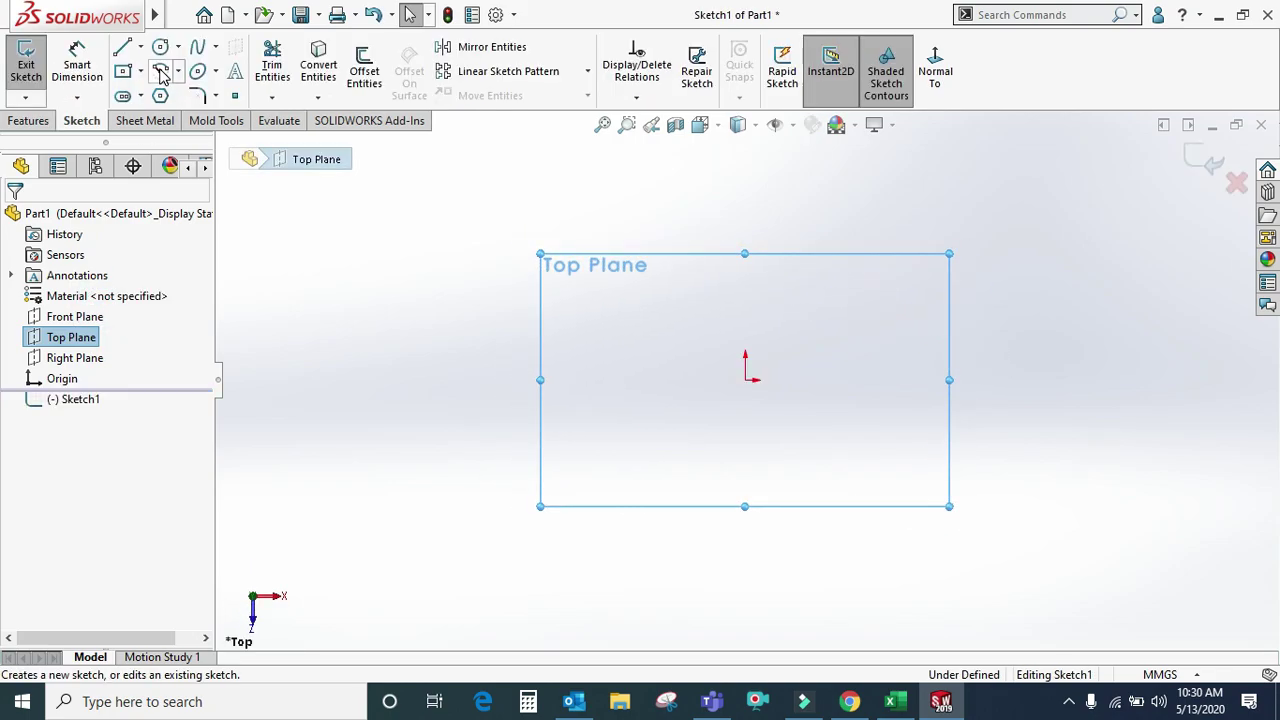
left_click(178, 47)
left_click(185, 68)
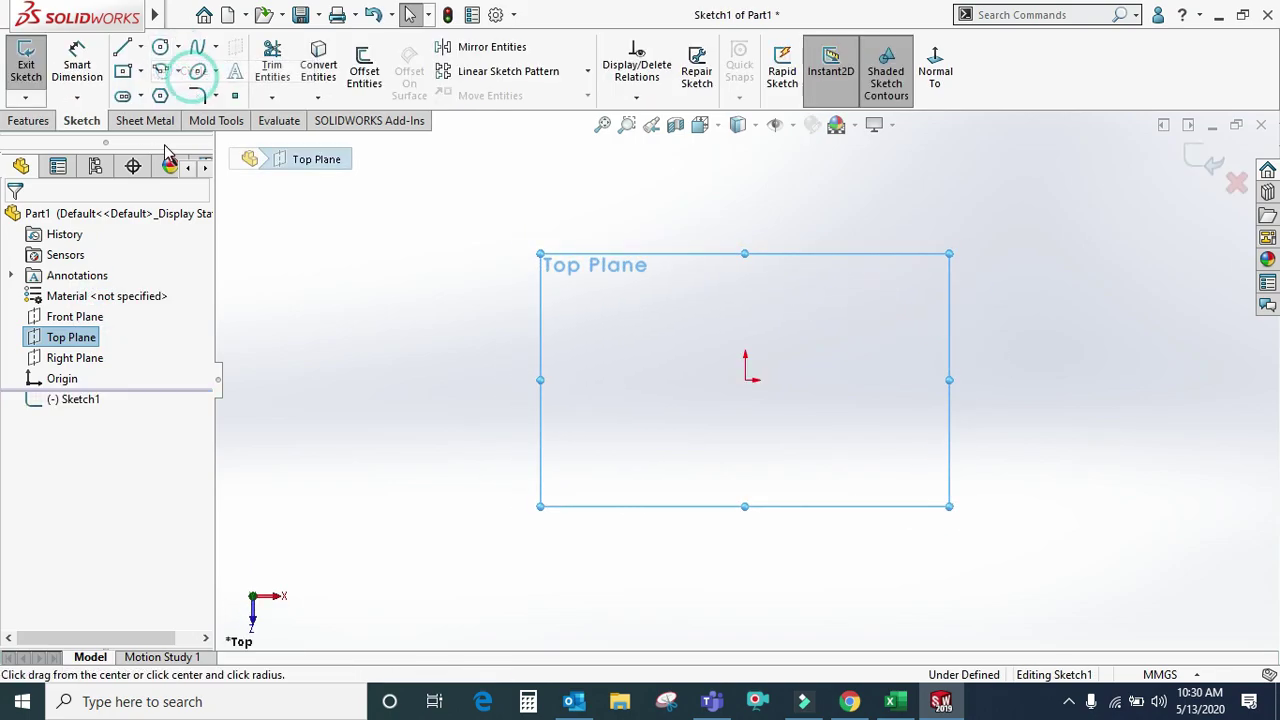
left_click(745, 380)
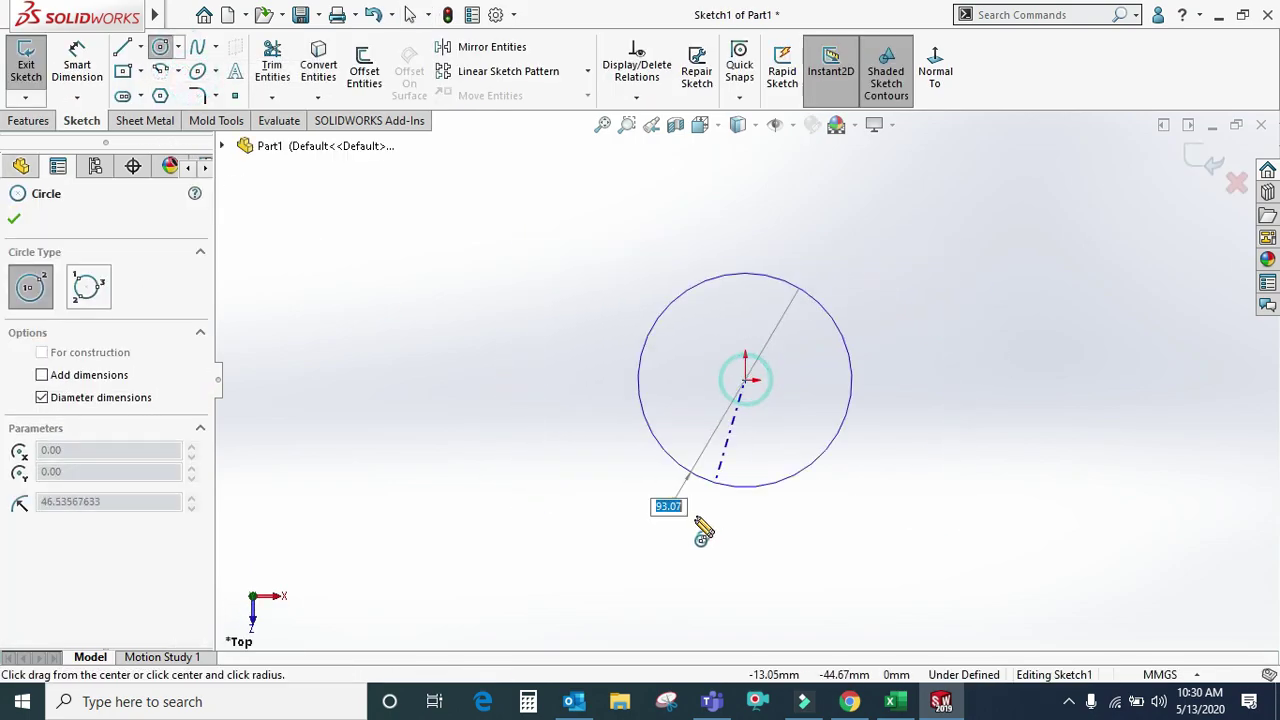
type("100")
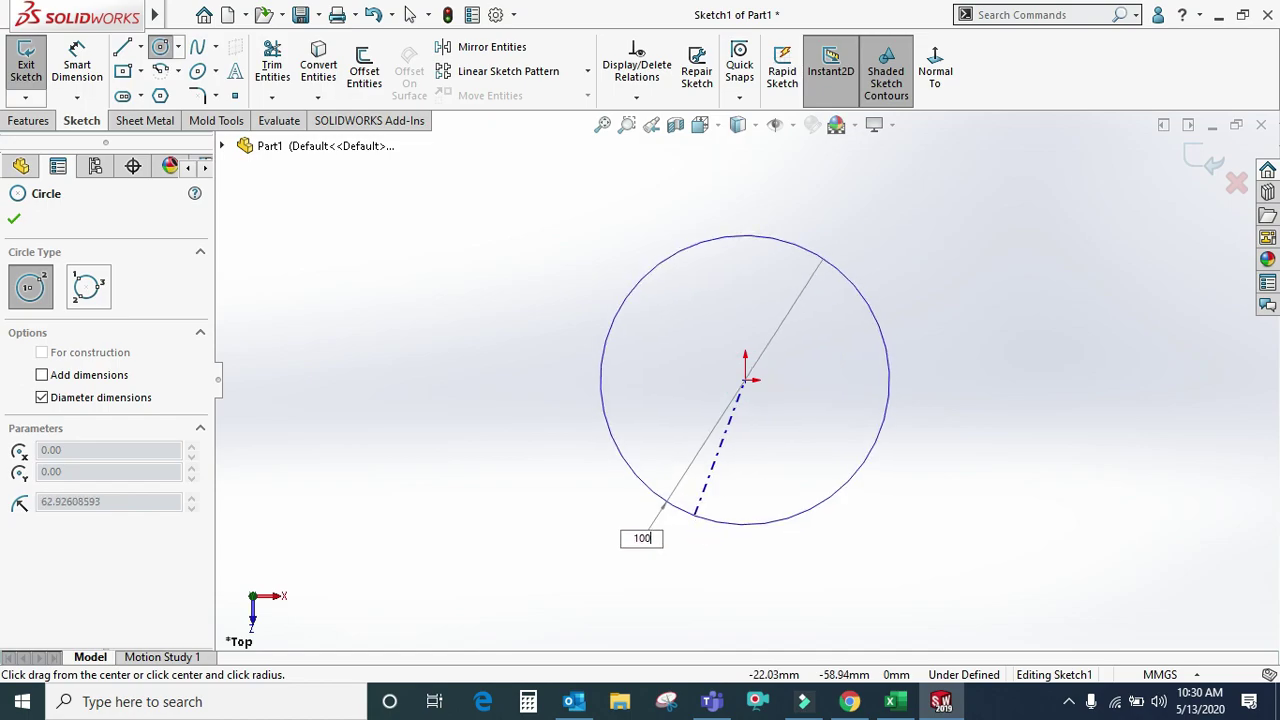
key("Return")
right_click(1012, 328)
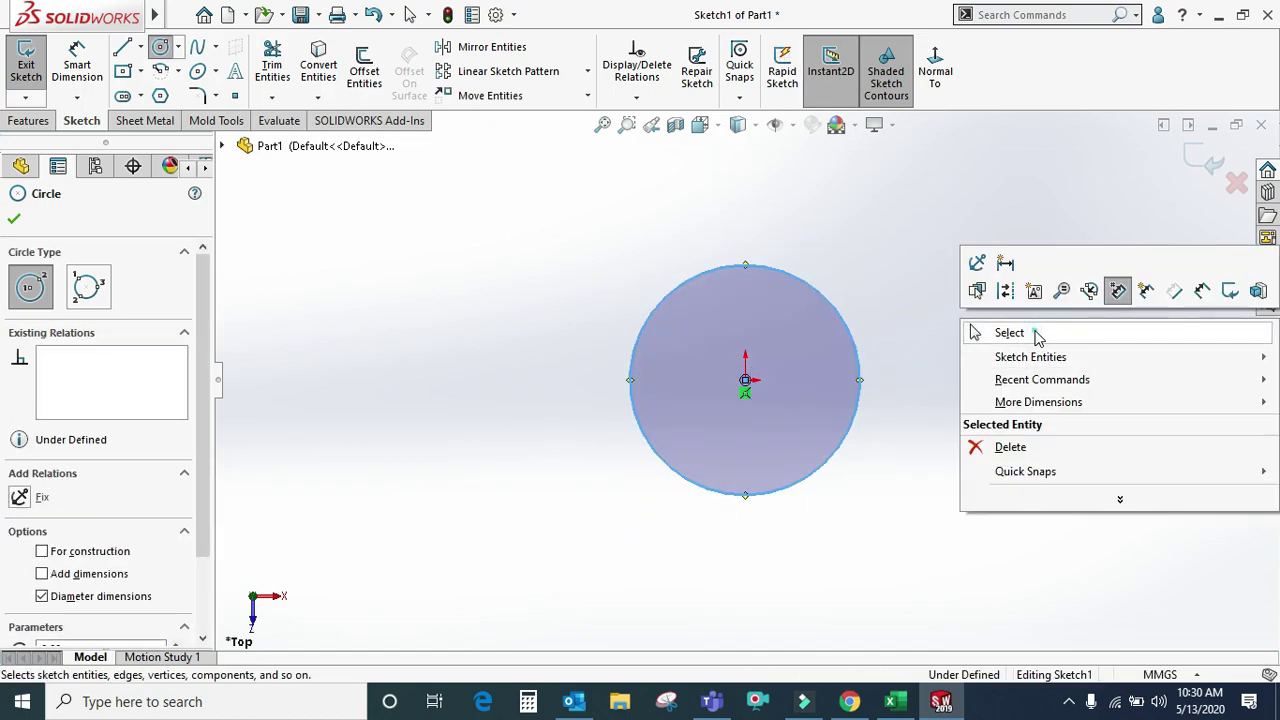
left_click(1010, 333)
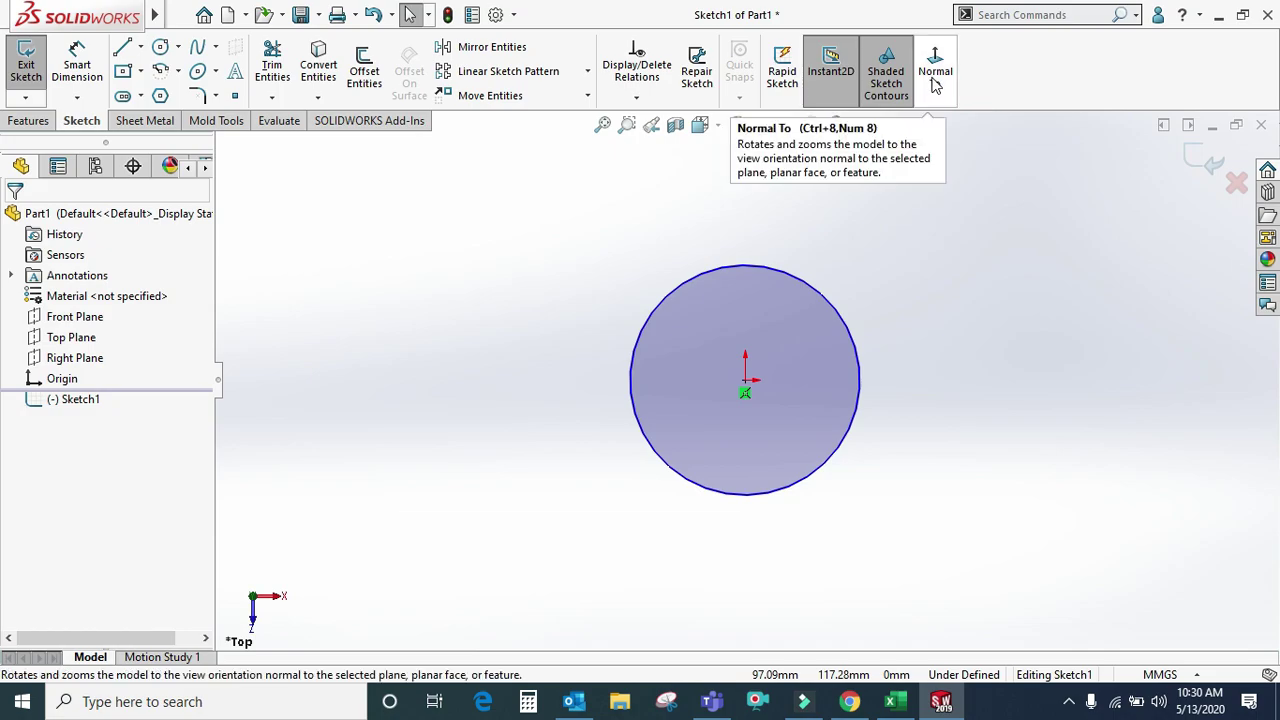
left_click(28, 120)
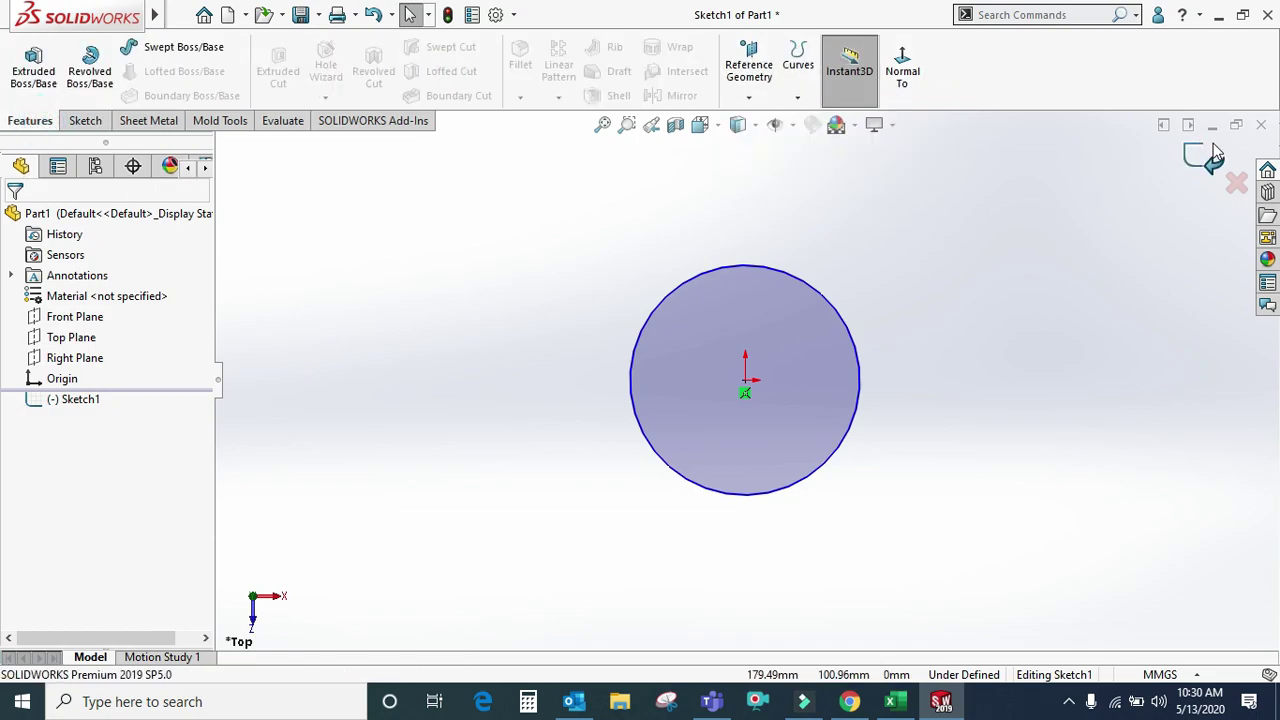
left_click(797, 98)
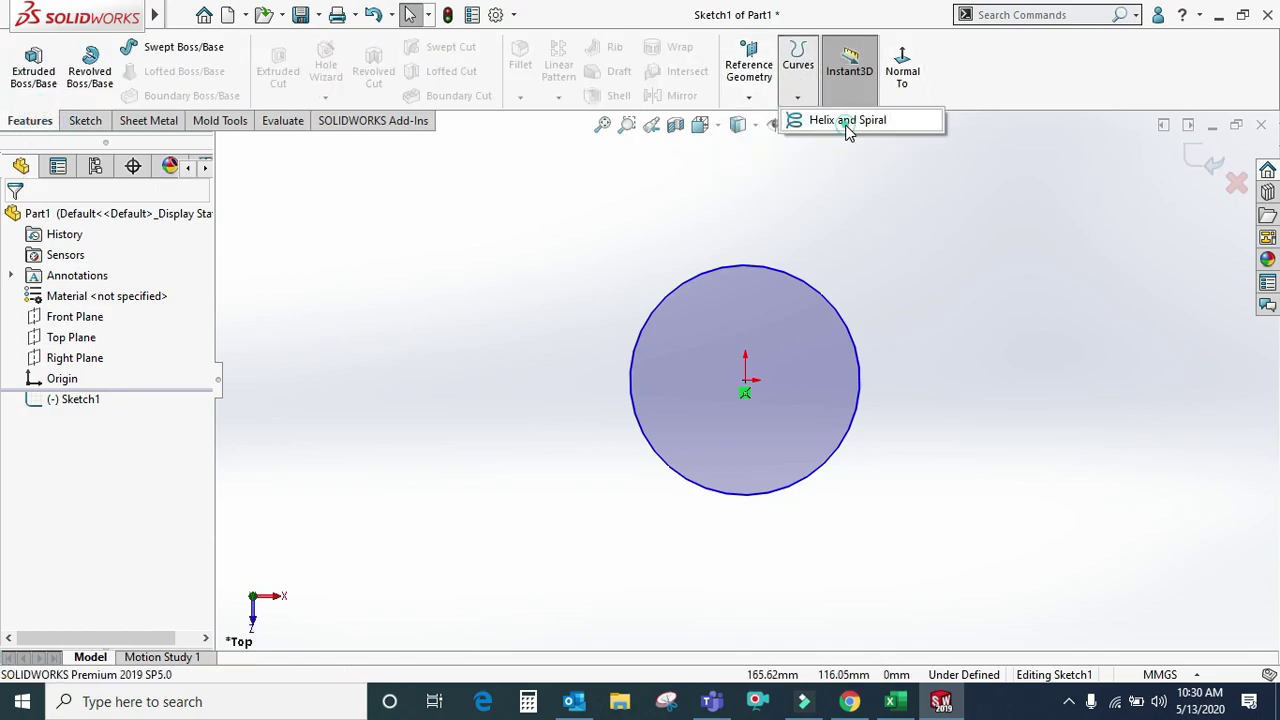
- Start a helix on the circle, keeping it defined by pitch and revolution
left_click(847, 121)
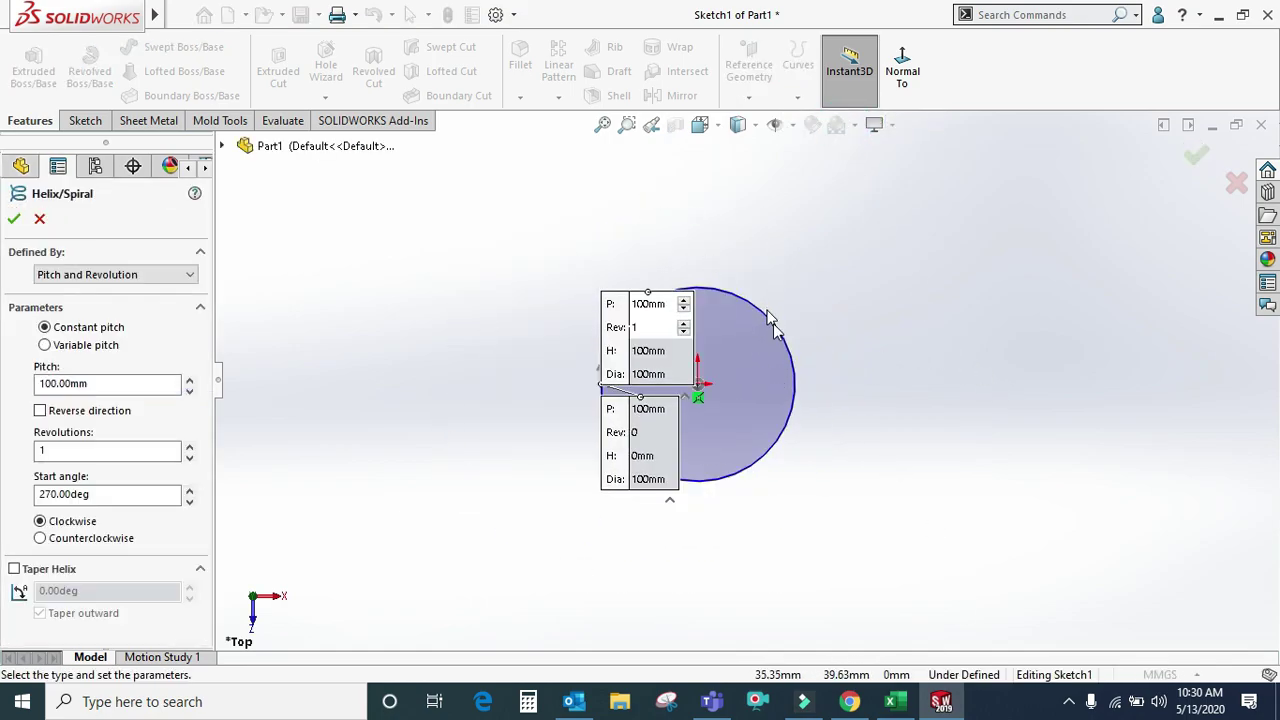
middle_click_drag(804, 495, 808, 342)
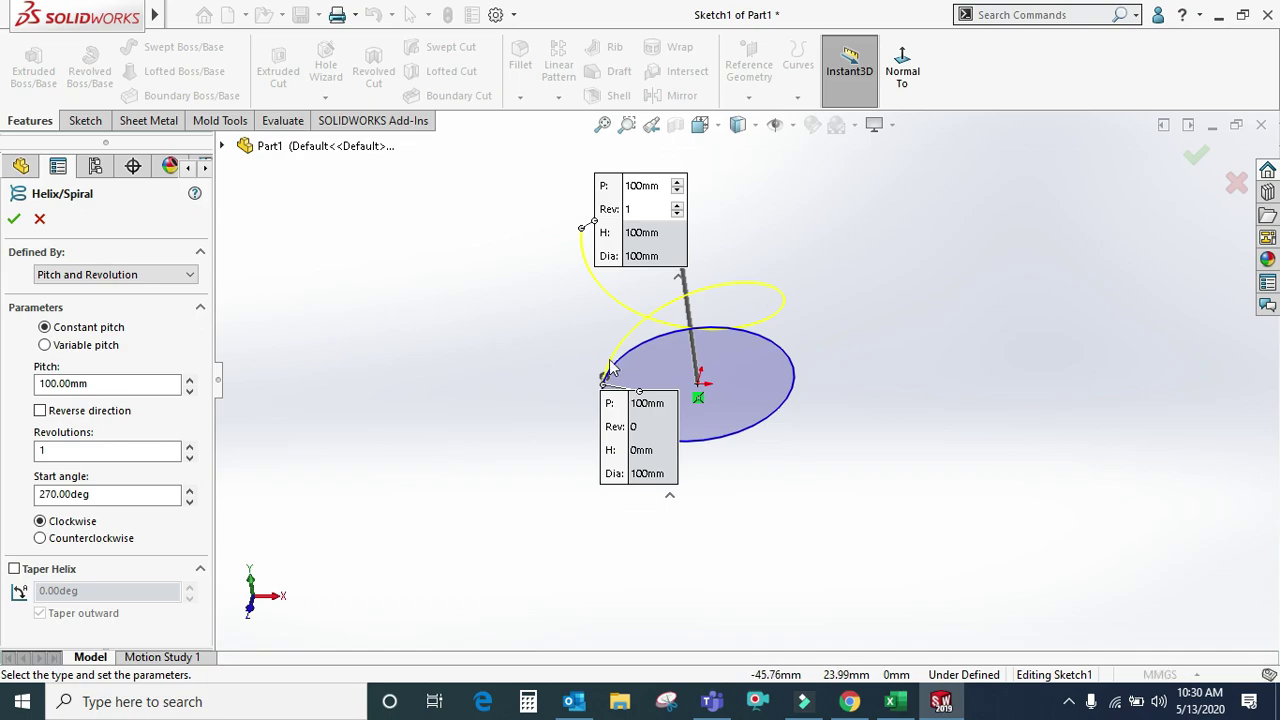
left_click(182, 277)
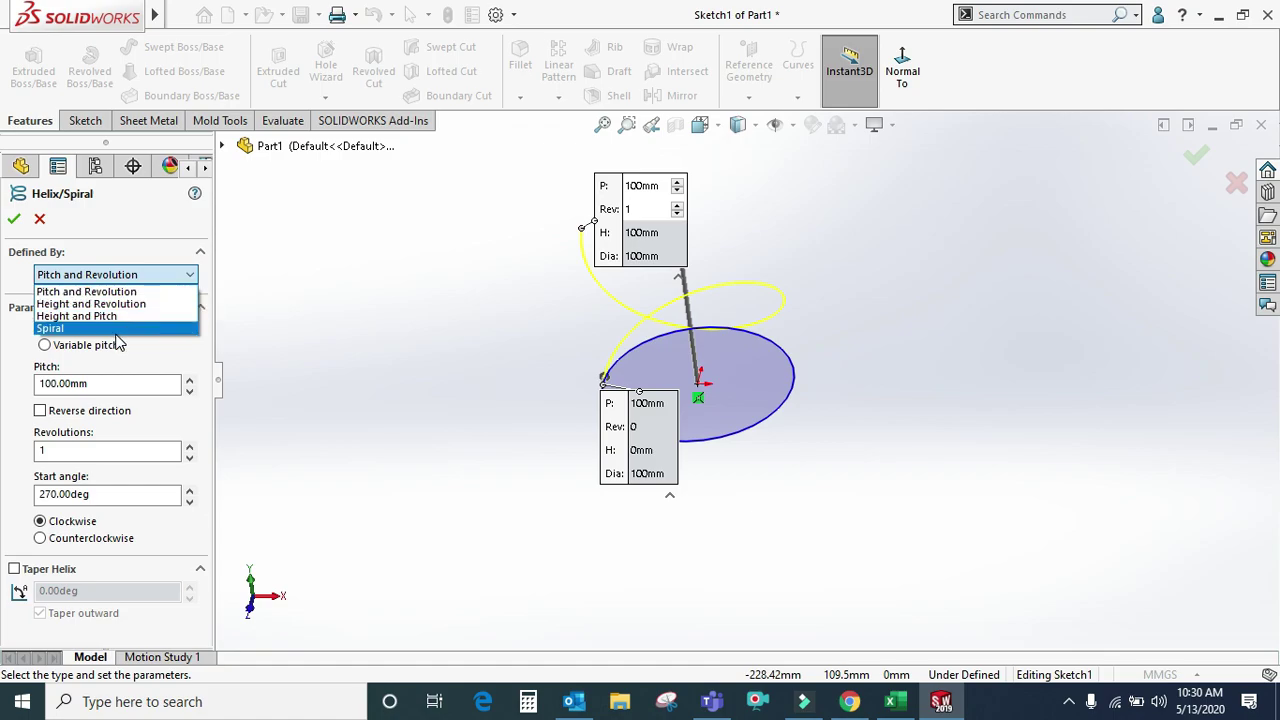
left_click(130, 291)
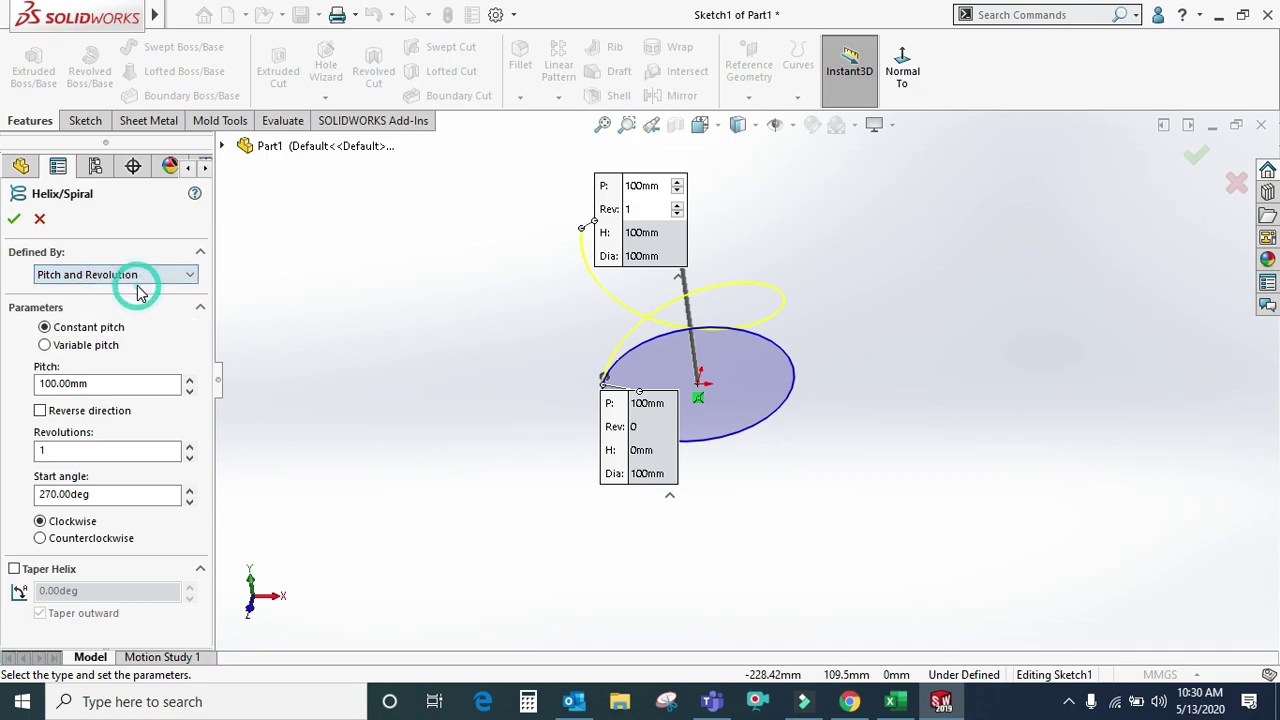
- Set the helix pitch to 100 mm with 10 revolutions
left_click_drag(100, 383, 25, 393)
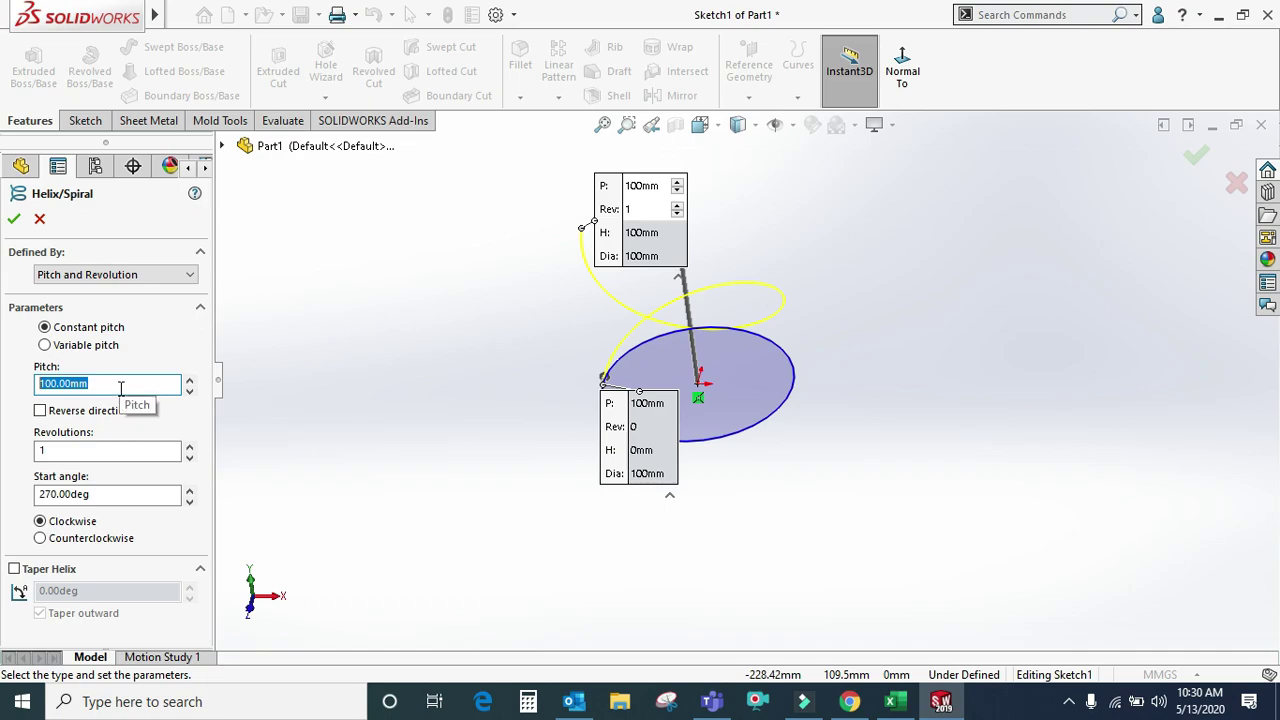
type("1")
double_click(110, 380)
type("1")
key("Tab")
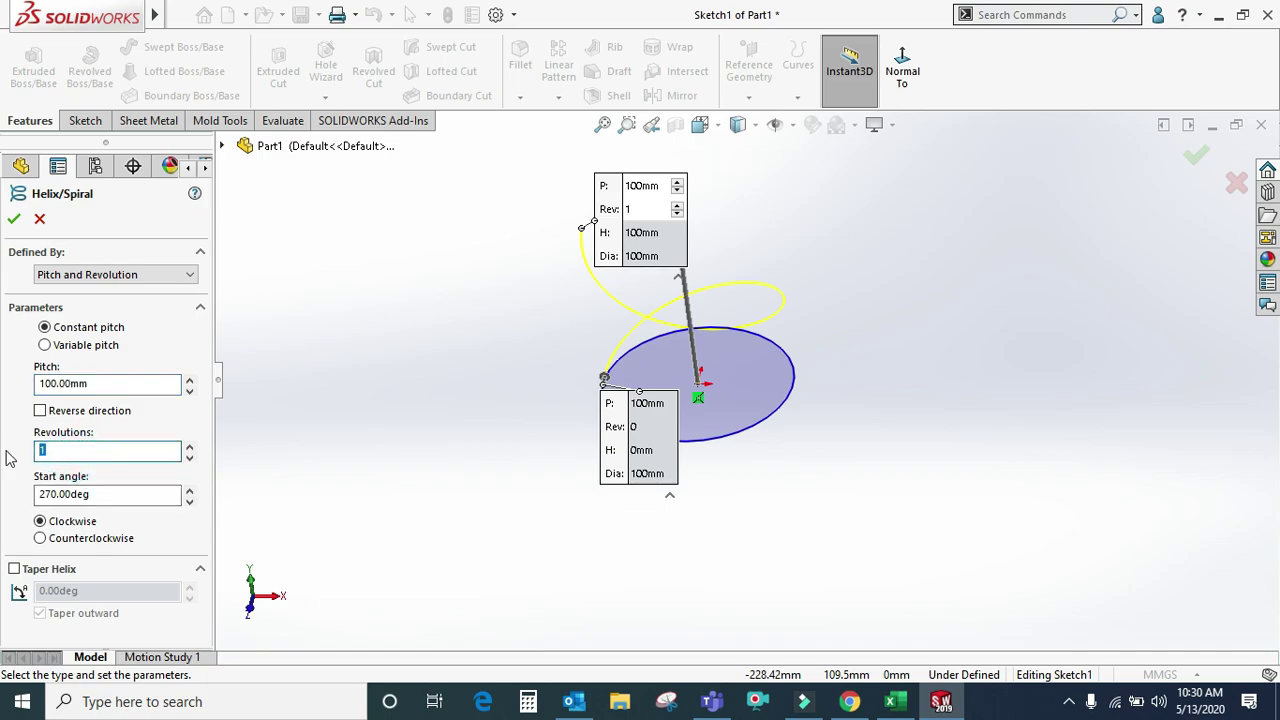
type("0")
scroll(768, 340, "up", 5)
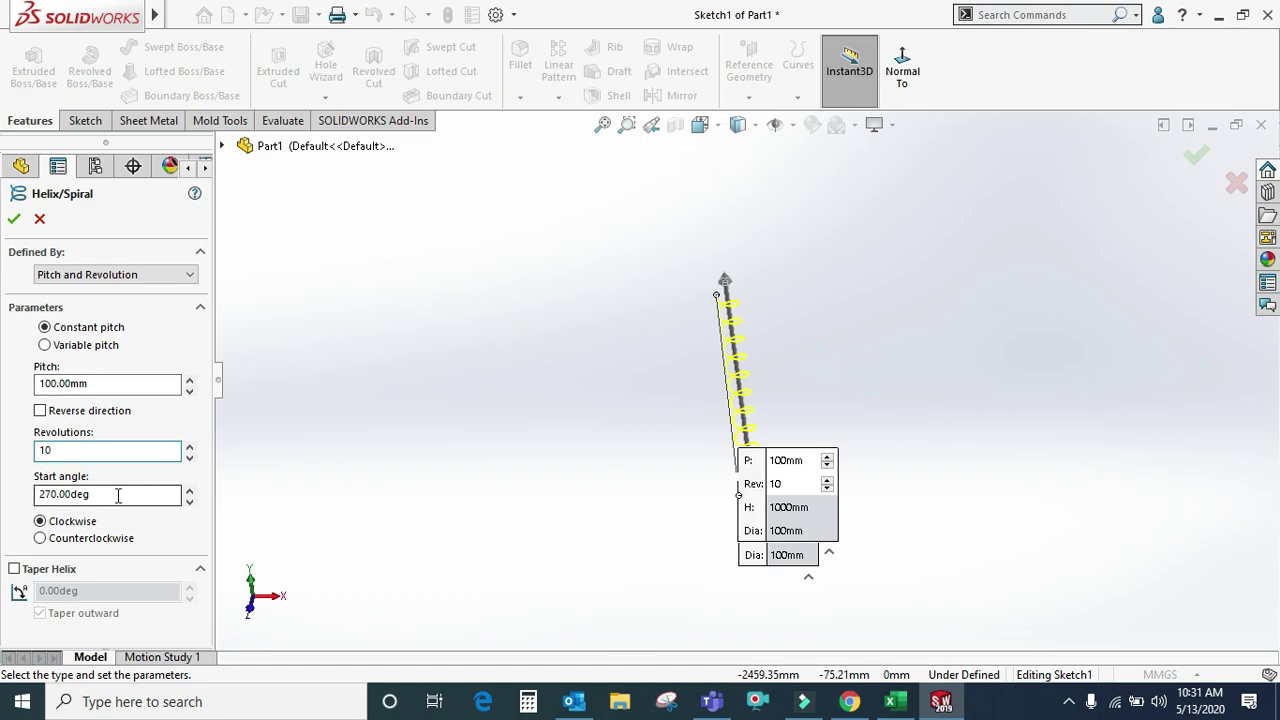
scroll(766, 500, "down", 2)
scroll(748, 443, "down", 2)
scroll(737, 377, "down", 2)
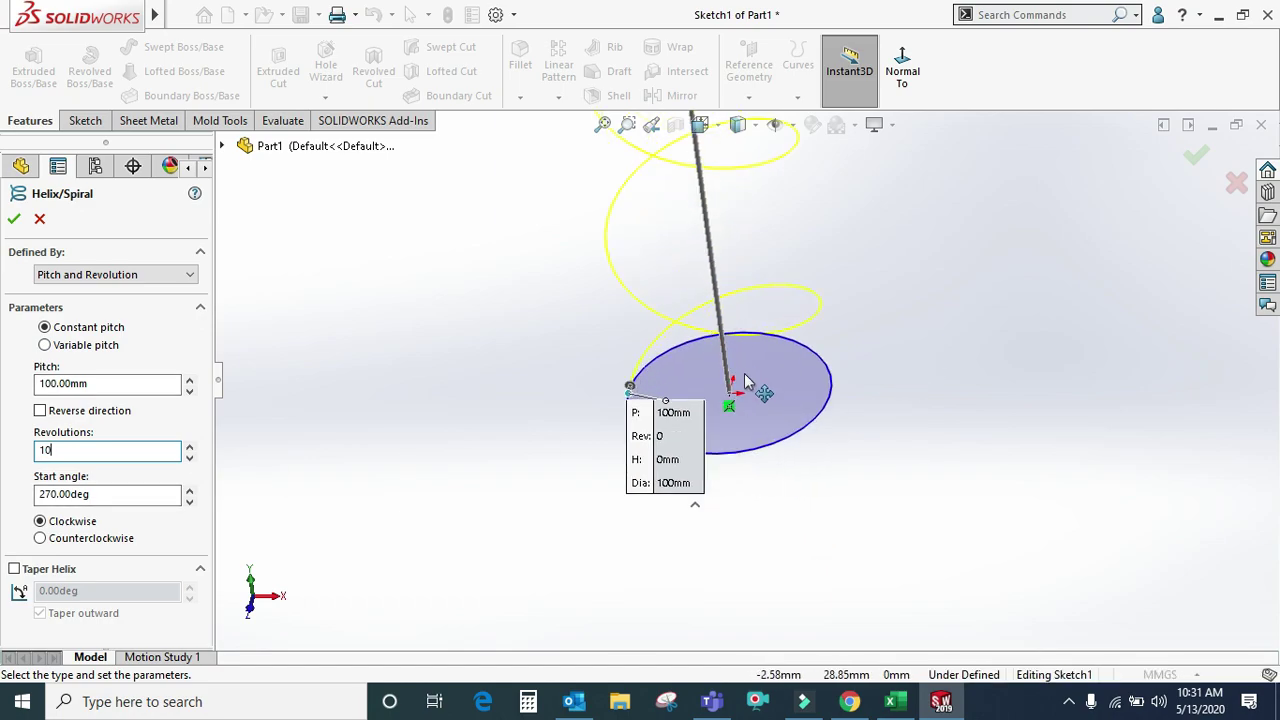
- Change the helix start angle from 270° to 0°
mouse_move(716, 381)
middle_mouse_down()
mouse_move(815, 377)
mouse_move(917, 451)
mouse_move(869, 543)
middle_mouse_up()
scroll(789, 432, "down", 2)
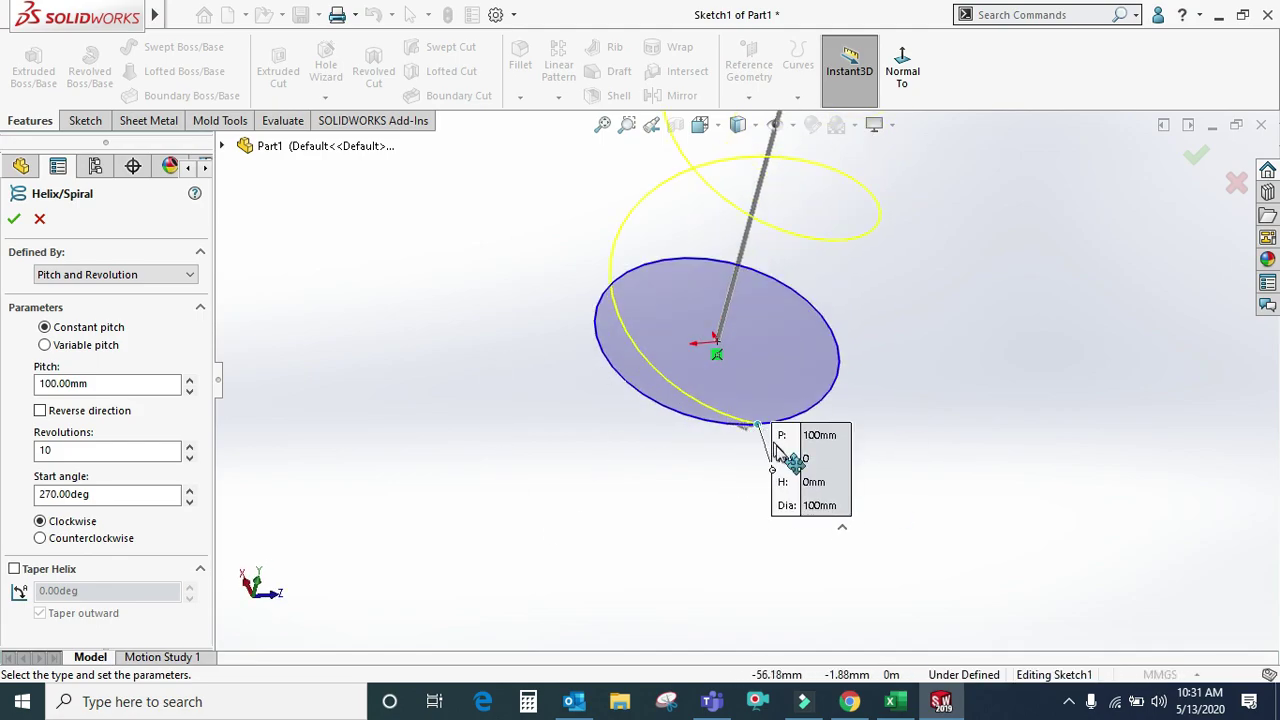
left_click_drag(109, 494, 9, 503)
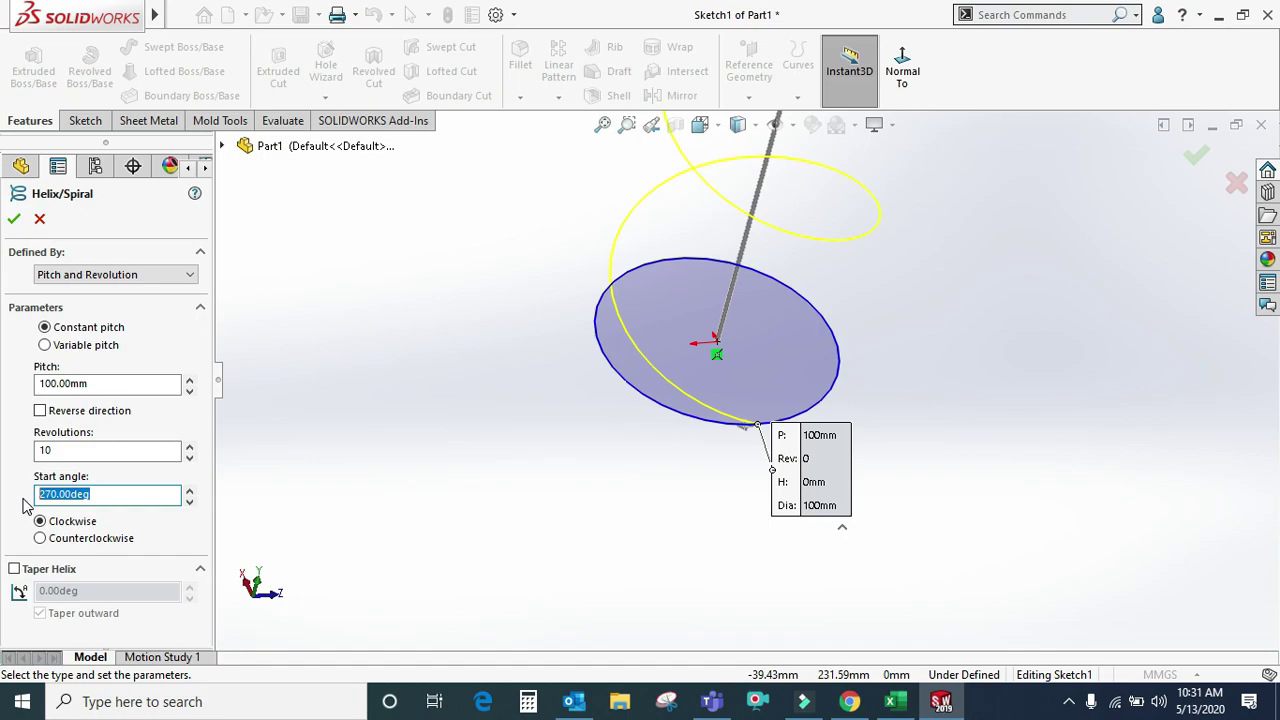
type("0")
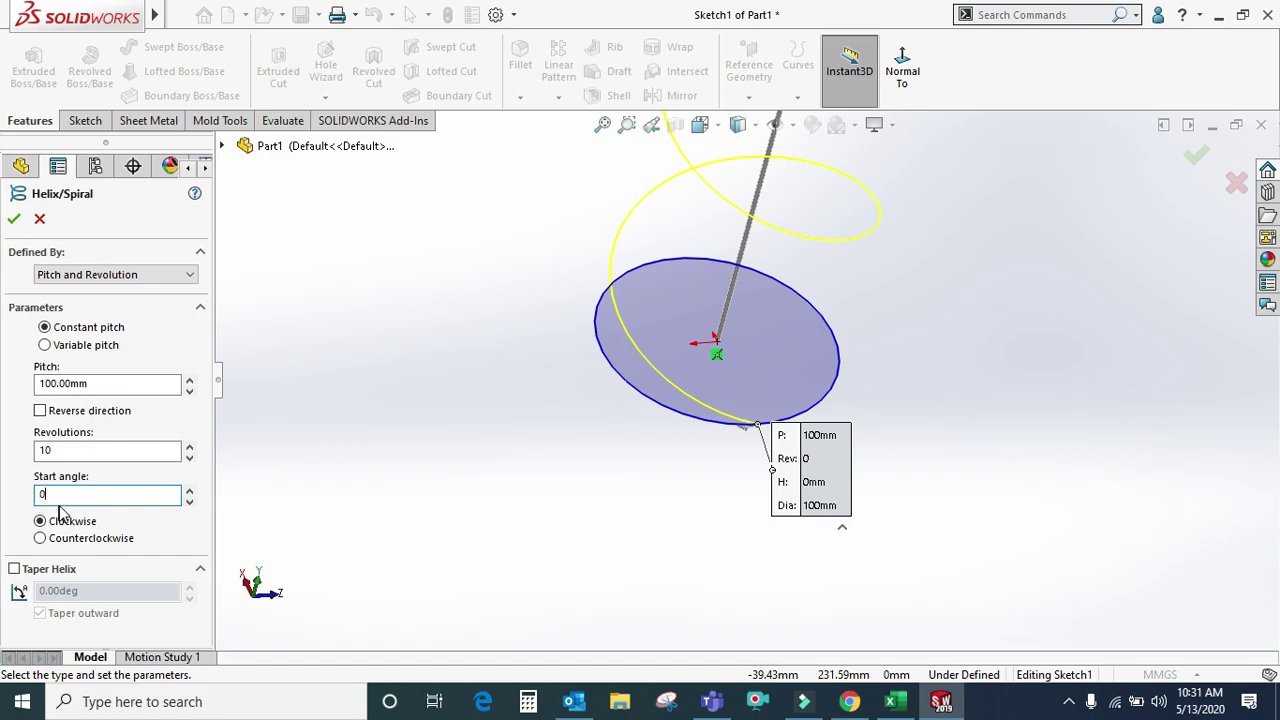
key("Return")
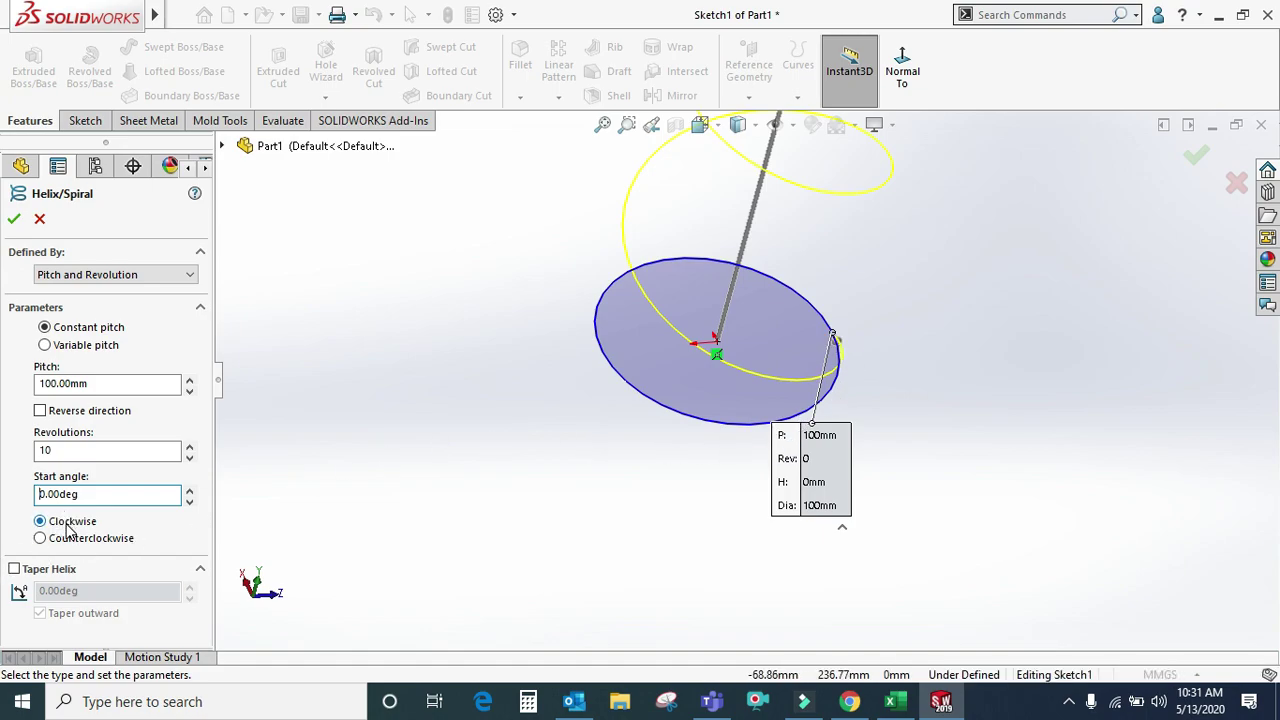
- Try counterclockwise winding, then leave the helix winding clockwise
left_click(40, 539)
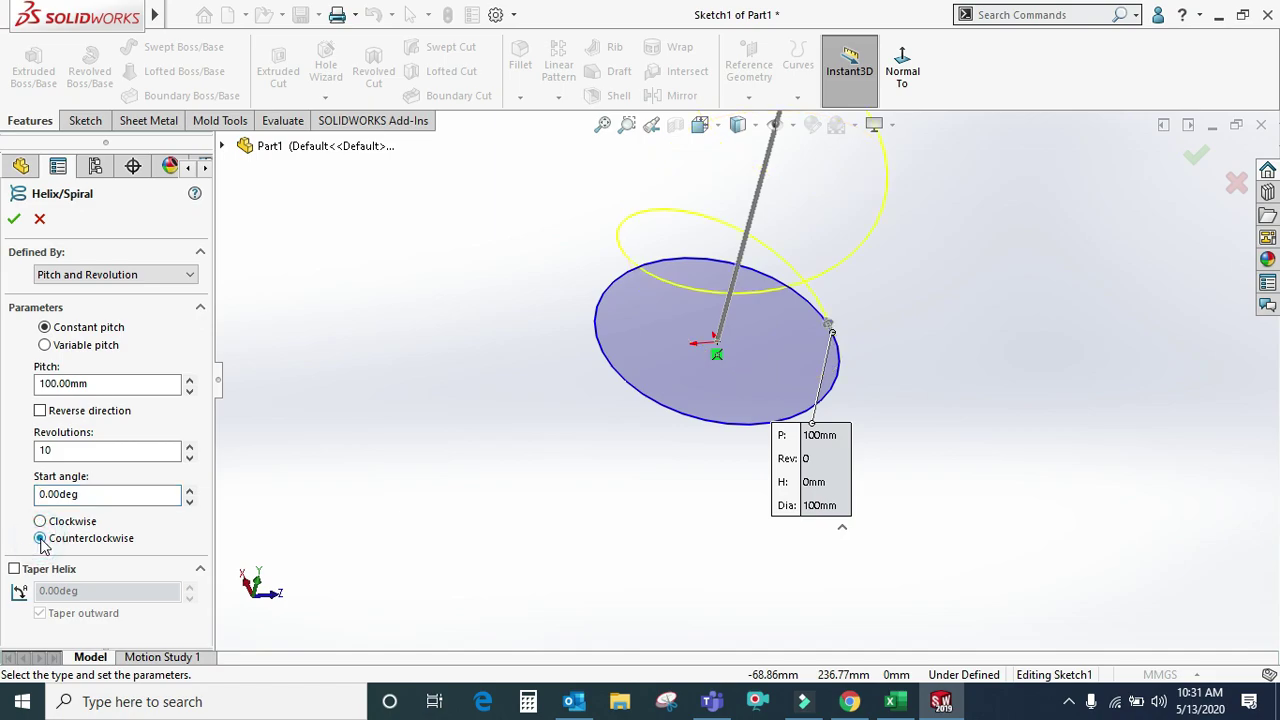
left_click(40, 521)
left_click(42, 539)
left_click(41, 522)
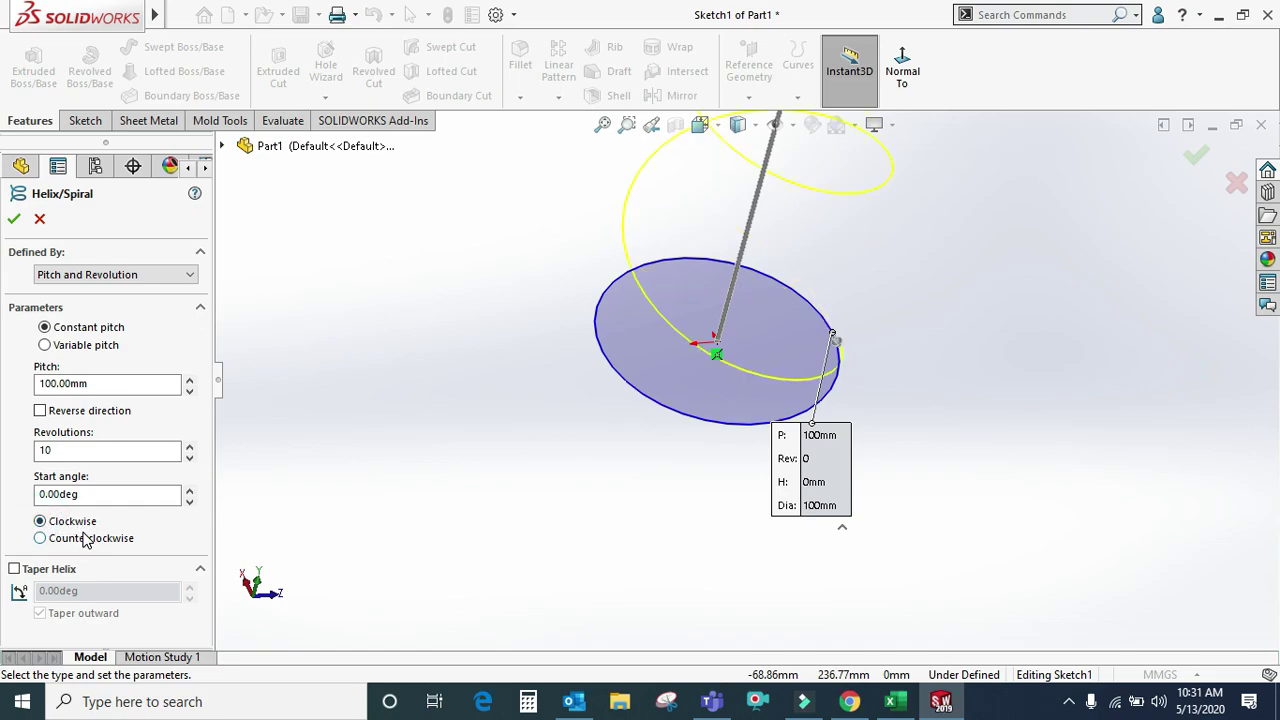
left_click(88, 275)
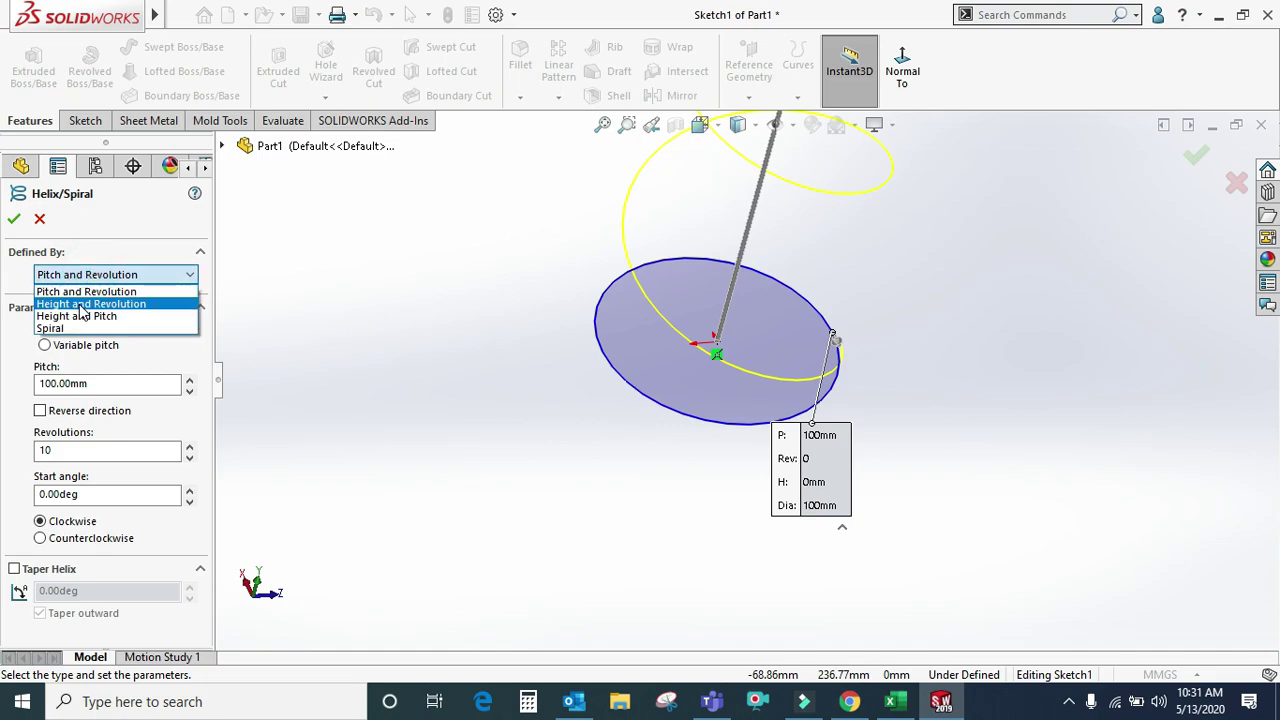
- Define the helix by height and revolution with a 500 mm height
left_click(84, 304)
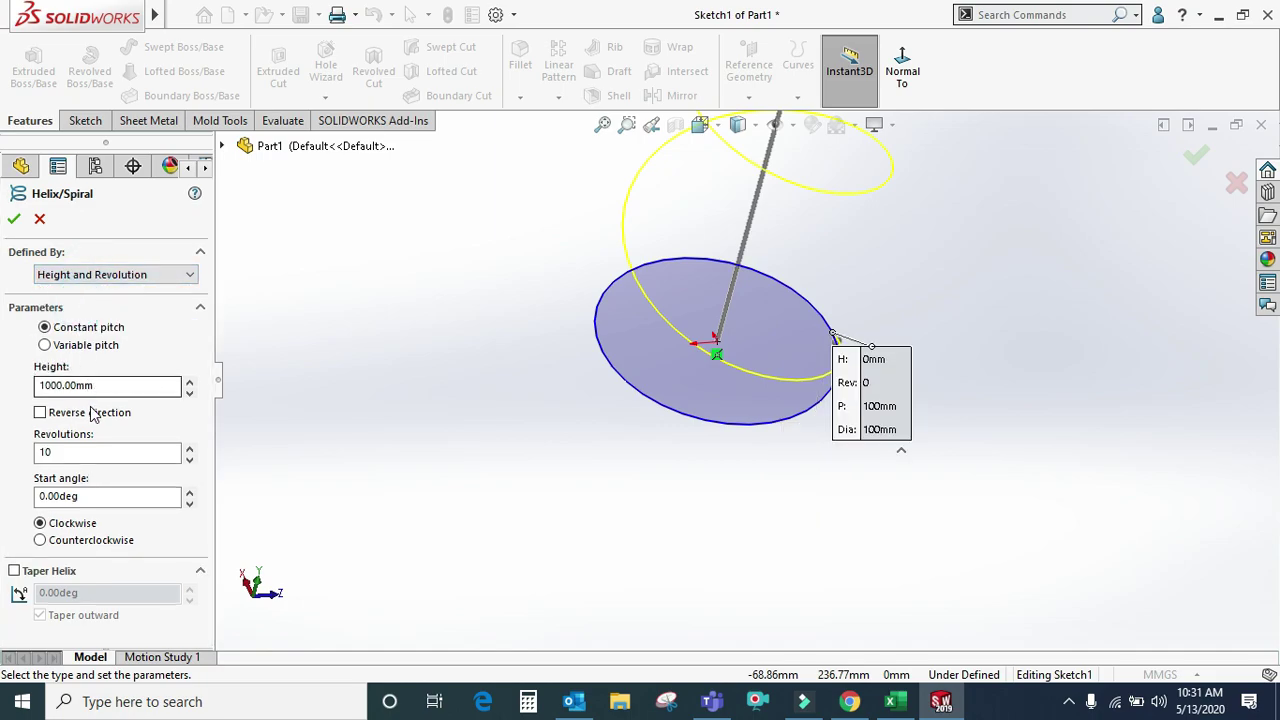
double_click(105, 385)
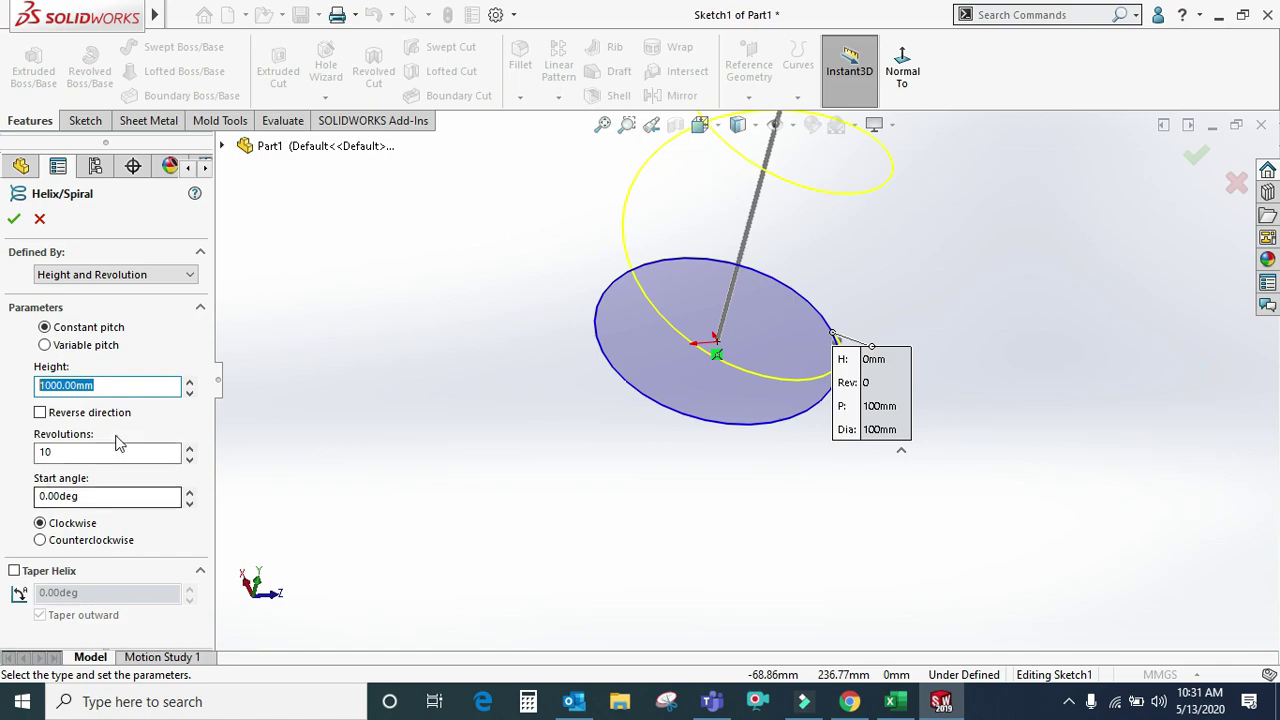
type("500")
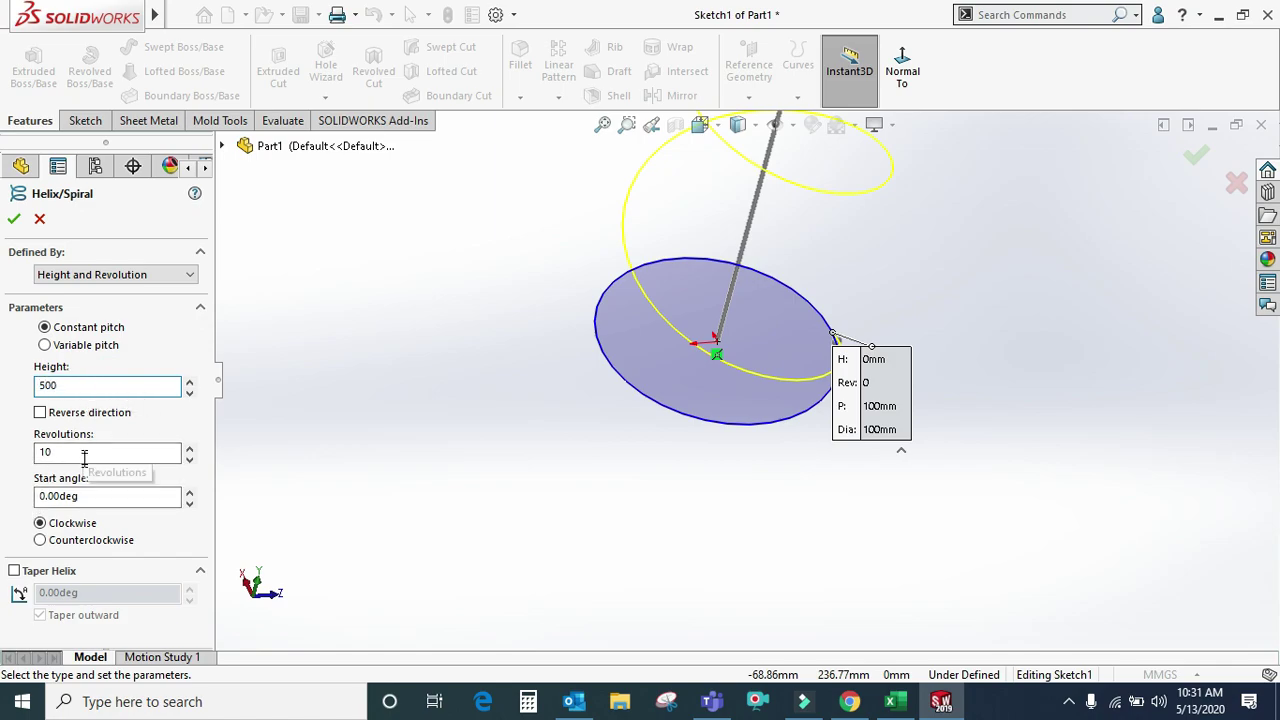
left_click(99, 488)
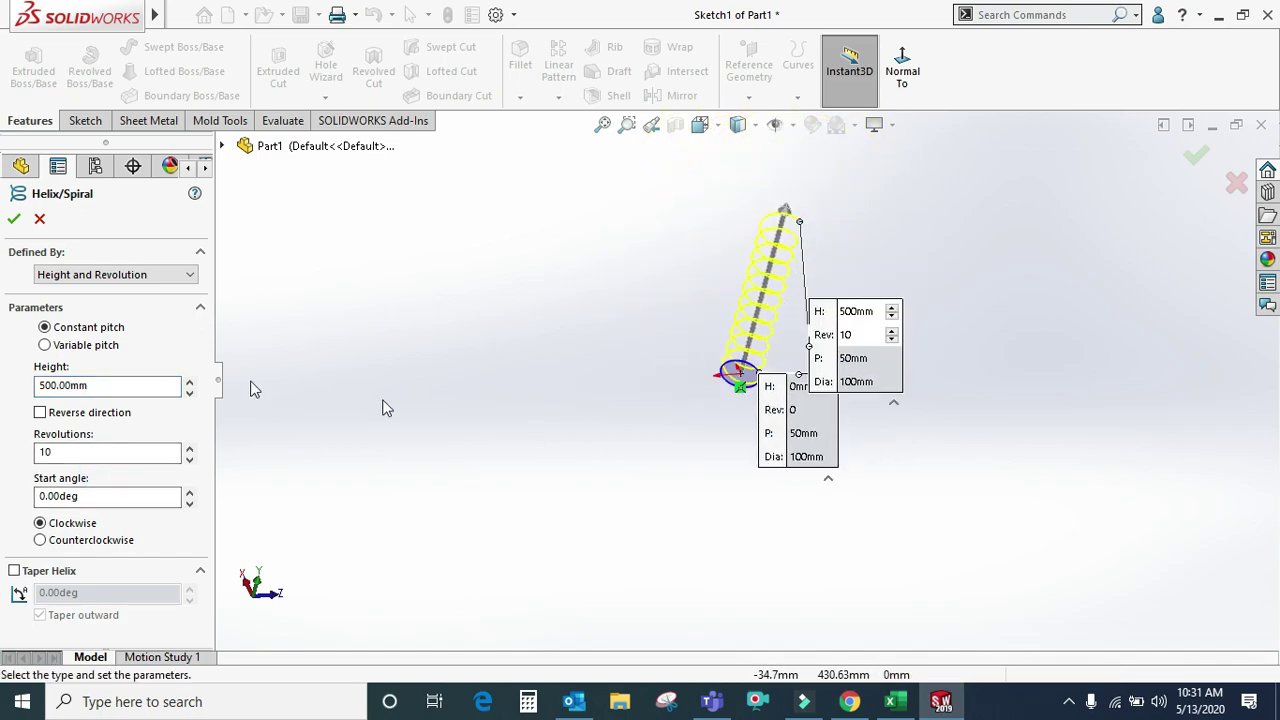
- Switch to height and pitch and set a 20 mm pitch, giving 25 revolutions
left_click(148, 275)
left_click(110, 313)
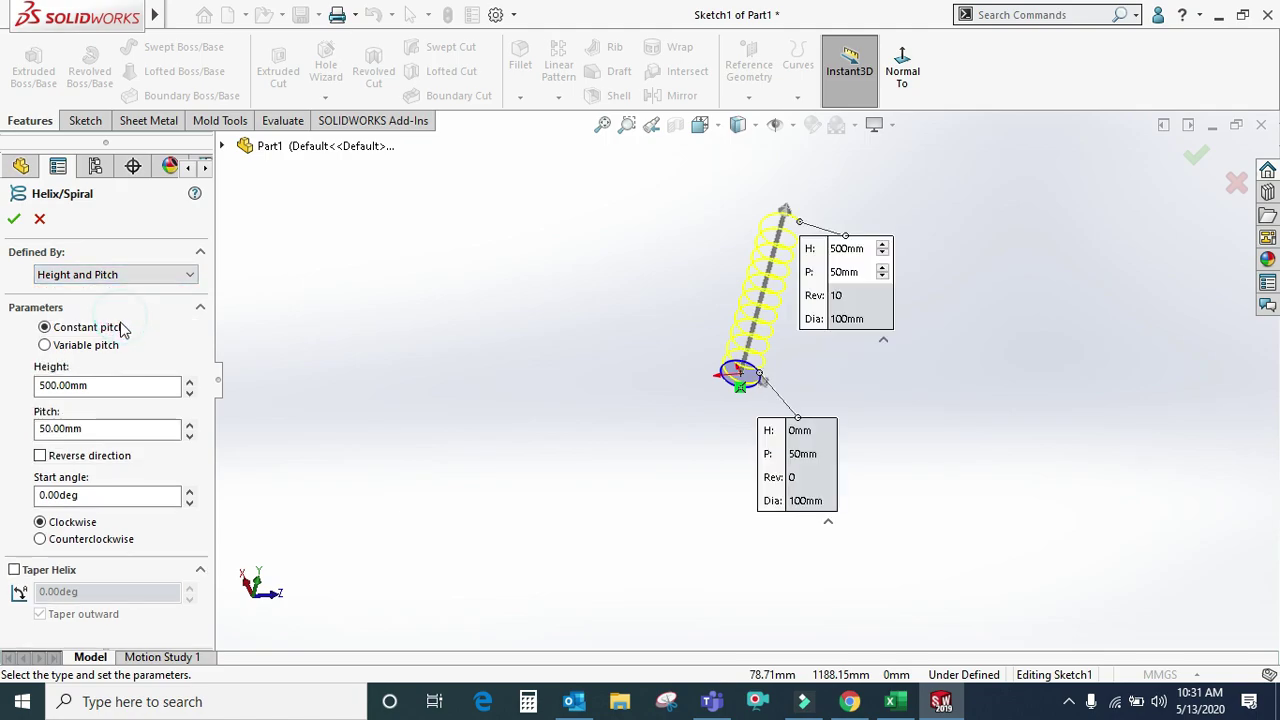
double_click(93, 390)
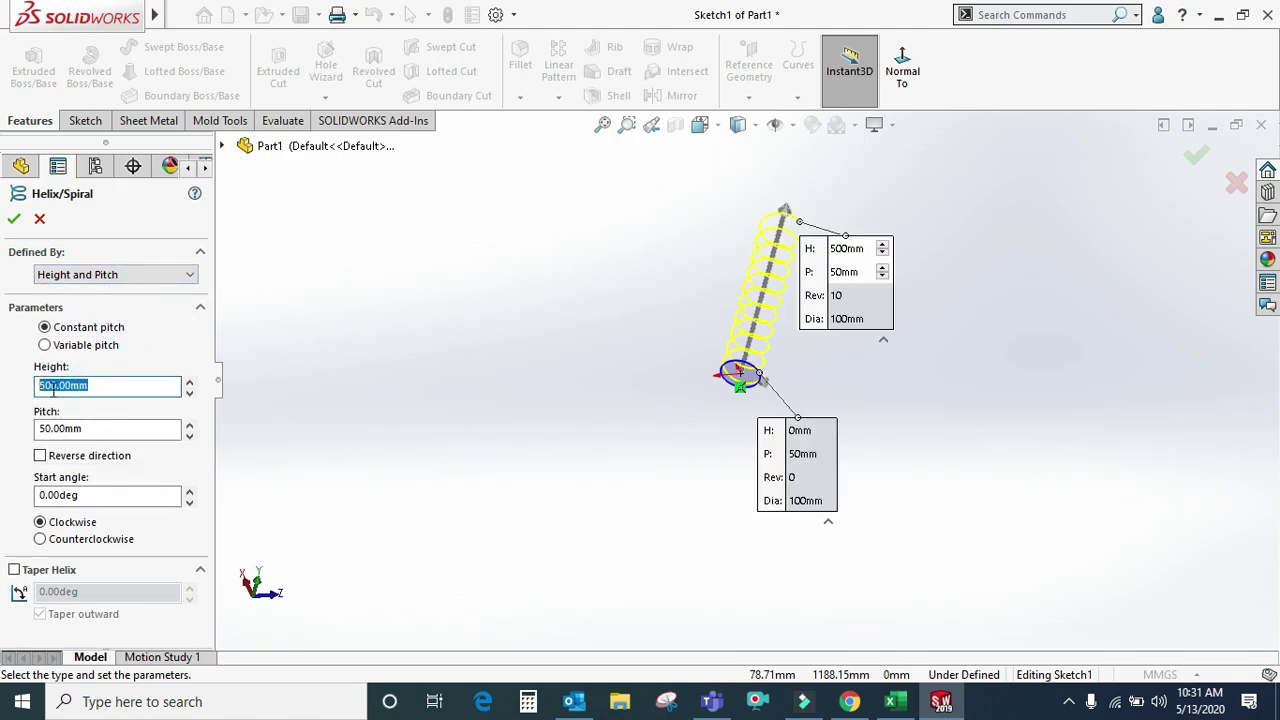
double_click(96, 428)
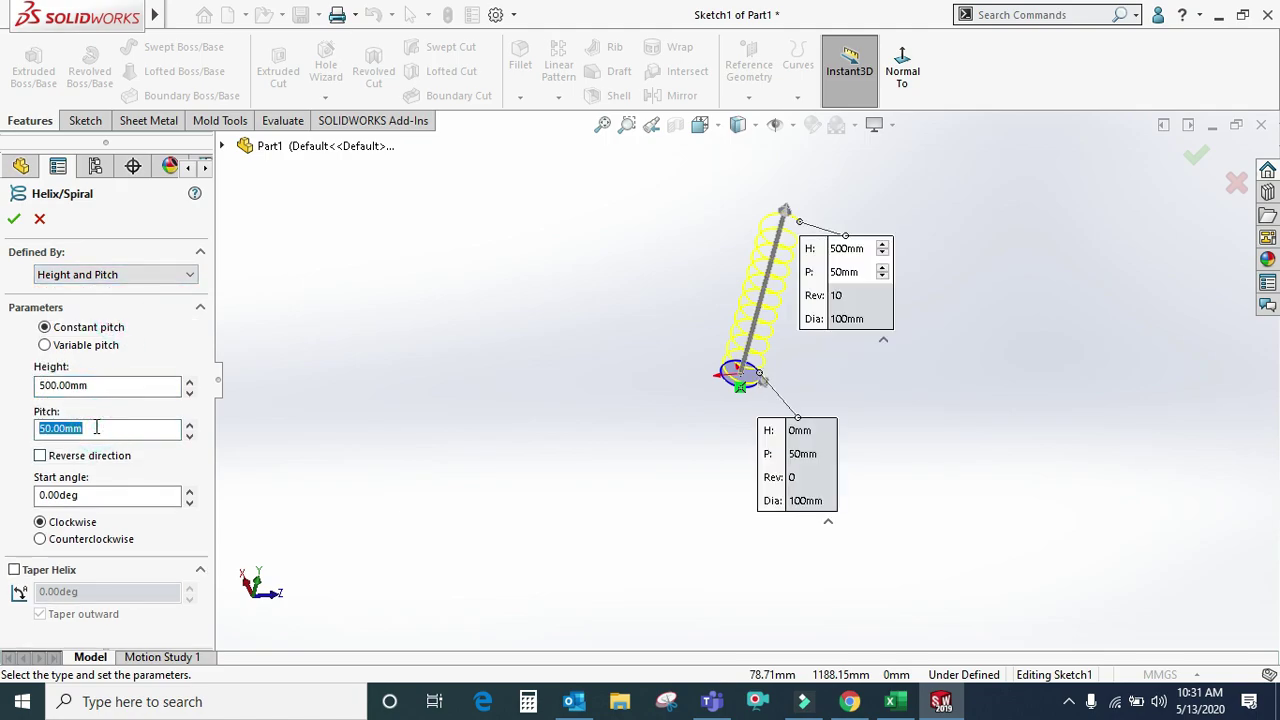
type("20")
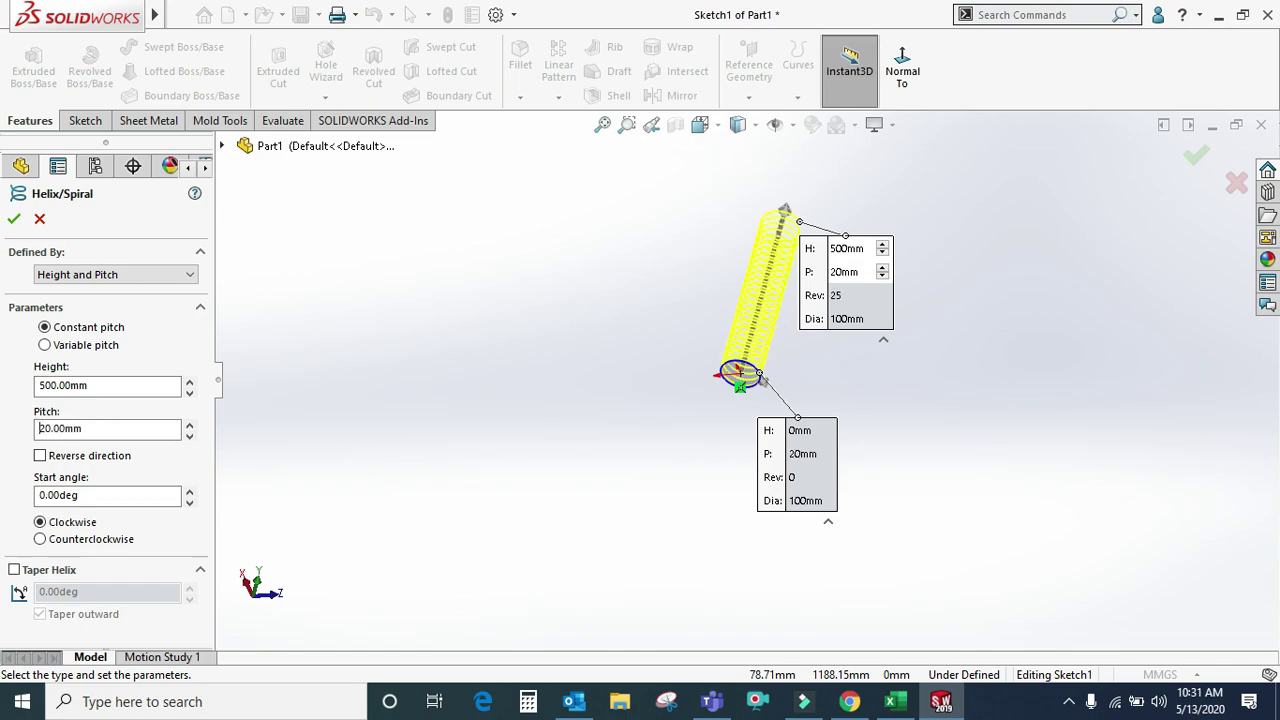
scroll(770, 279, "down", 2)
scroll(770, 279, "down", 2)
middle_click_drag(757, 409, 809, 306)
scroll(809, 306, "up", 3)
scroll(811, 366, "up", 2)
scroll(762, 370, "down", 2)
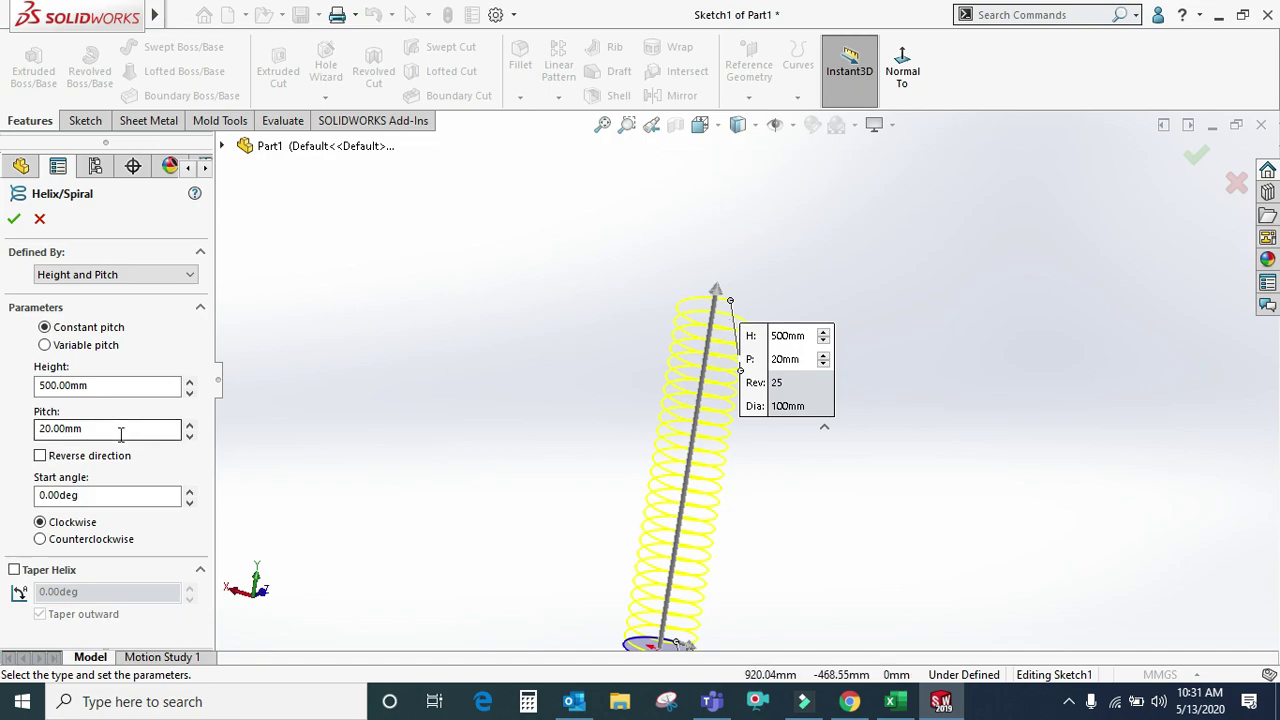
scroll(567, 414, "up", 3)
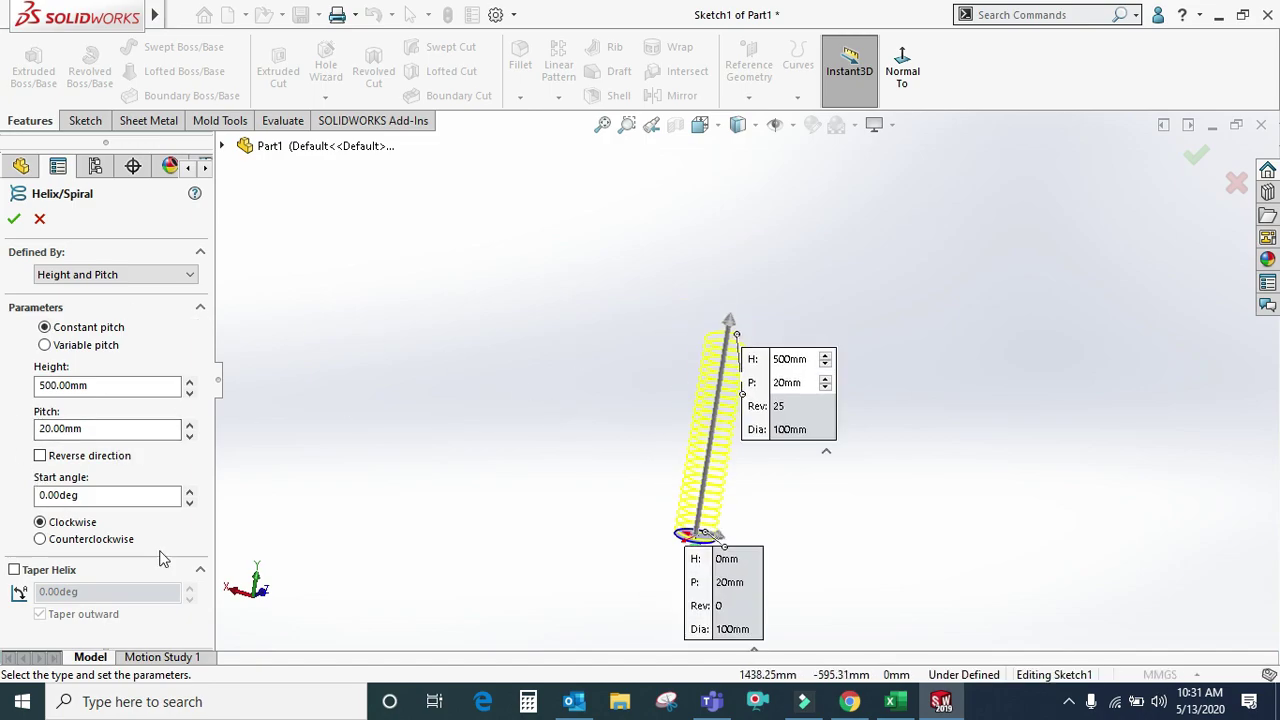
left_click(95, 275)
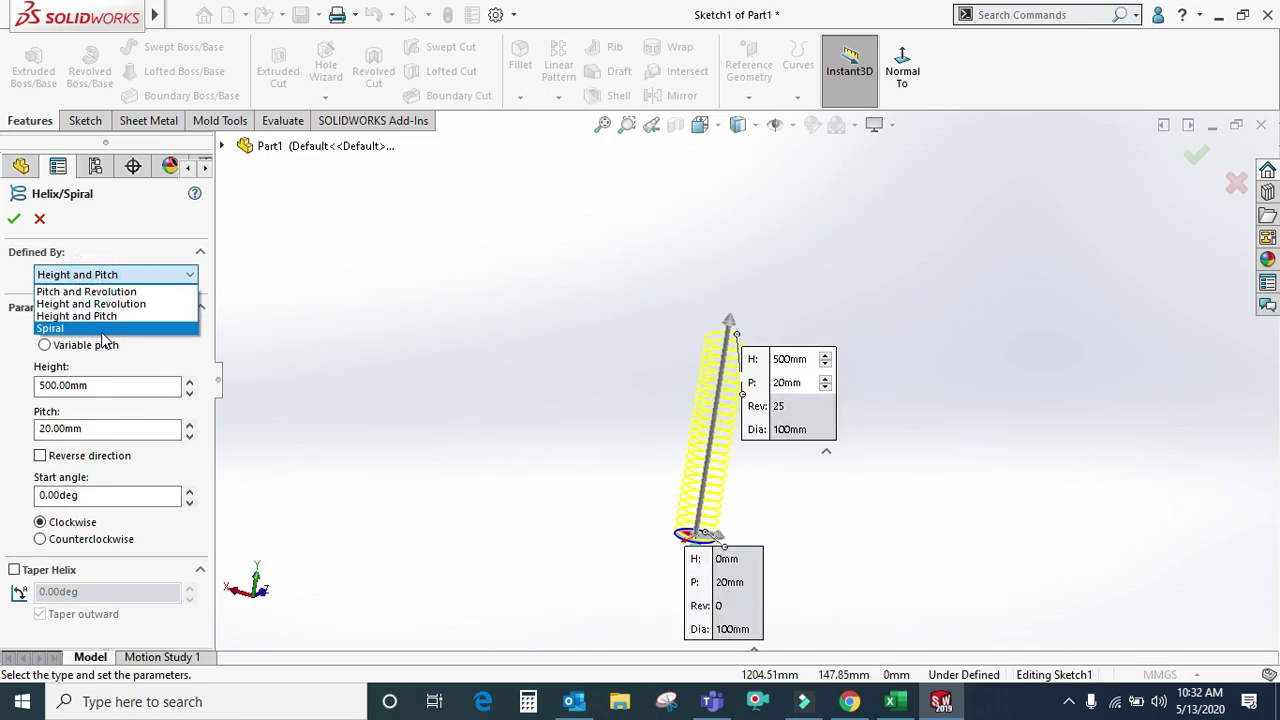
- Preview a flat spiral, then return to pitch and revolution and enable variable pitch
left_click(100, 330)
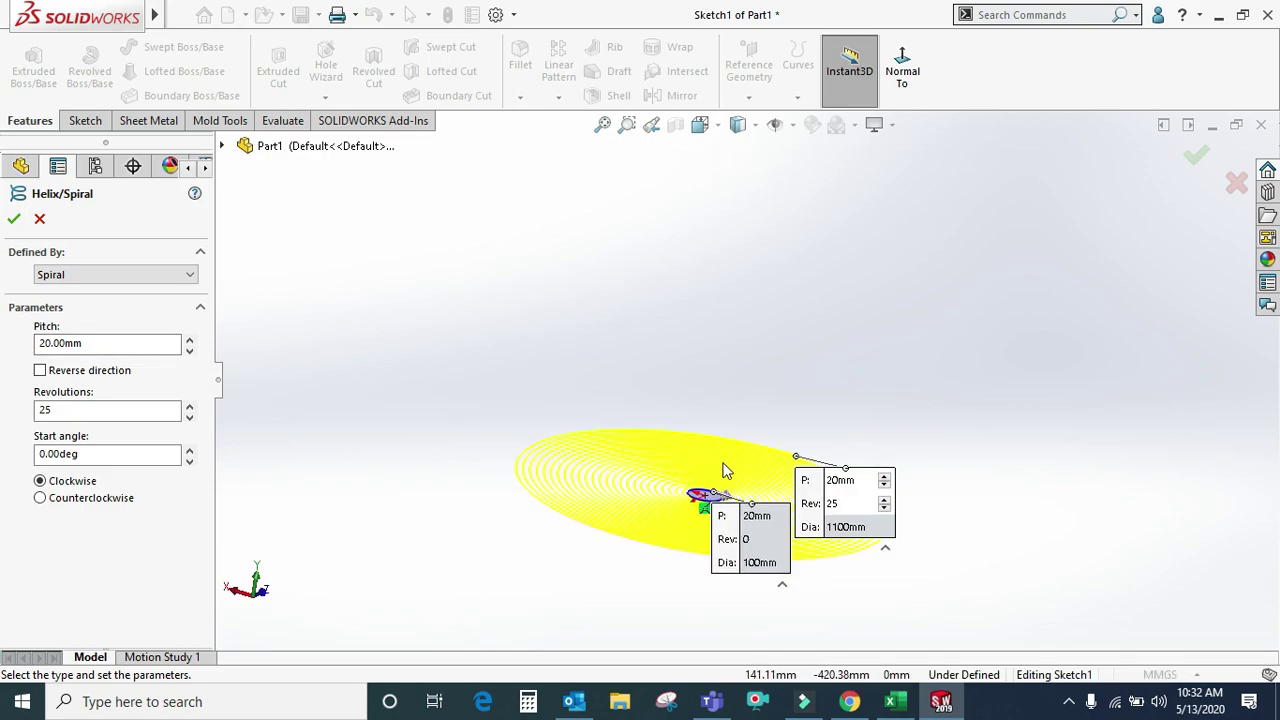
left_click(85, 343)
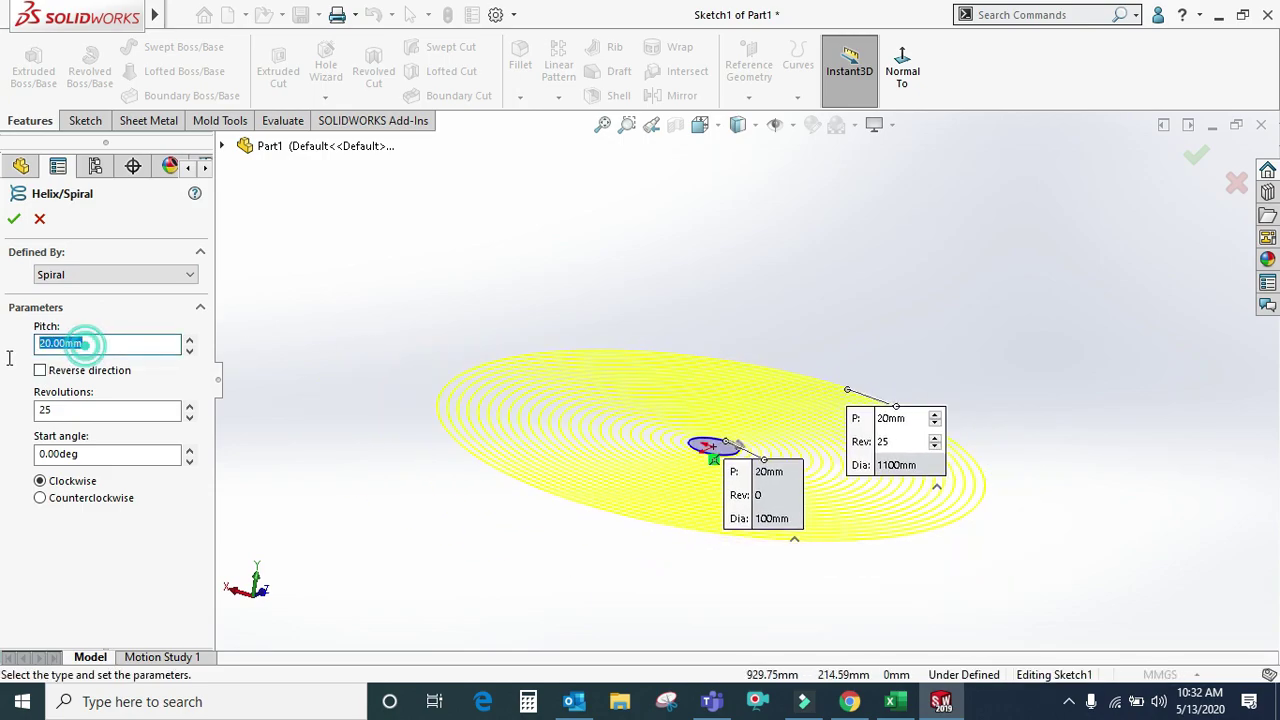
mouse_move(712, 416)
middle_mouse_down()
mouse_move(693, 508)
mouse_move(743, 566)
middle_mouse_up()
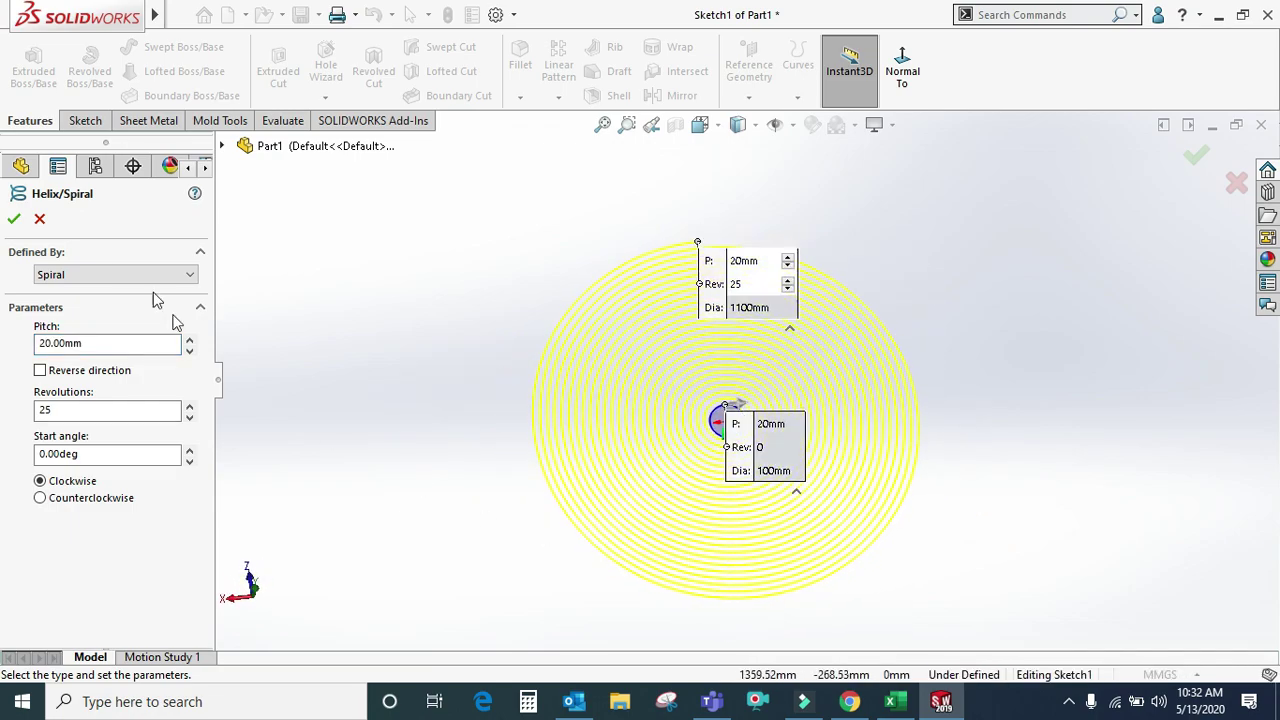
left_click(120, 274)
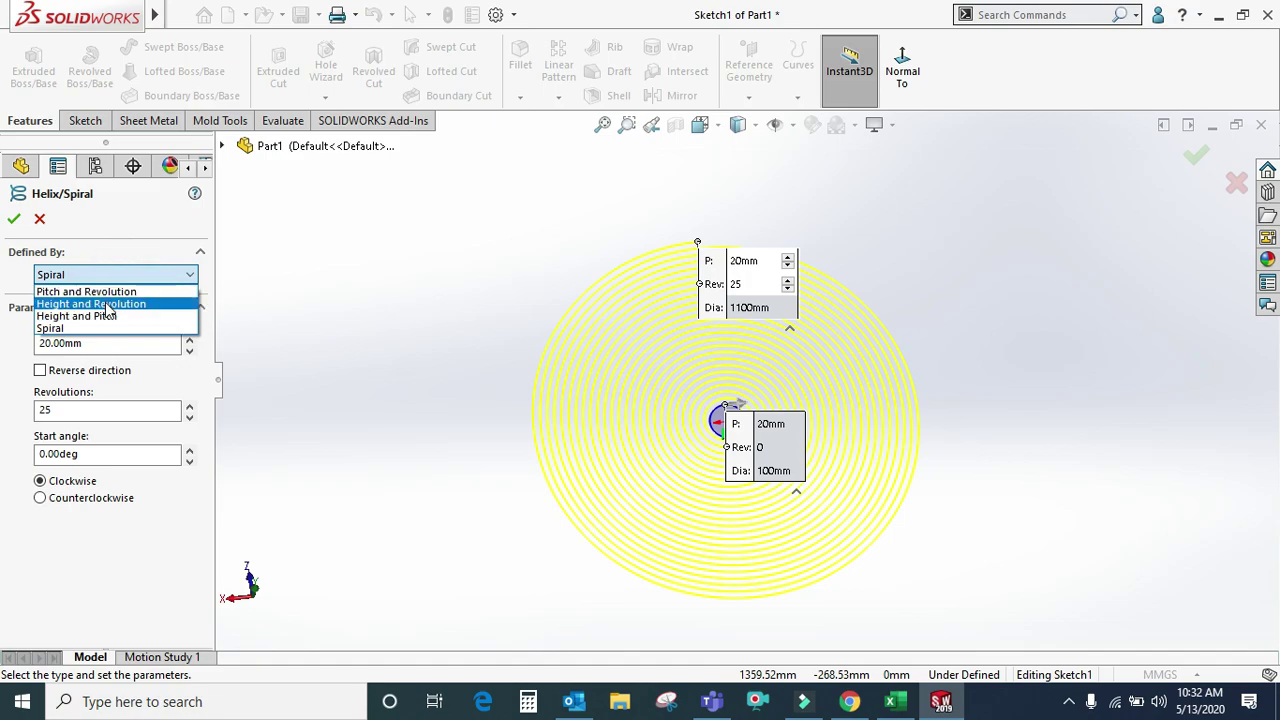
left_click(100, 291)
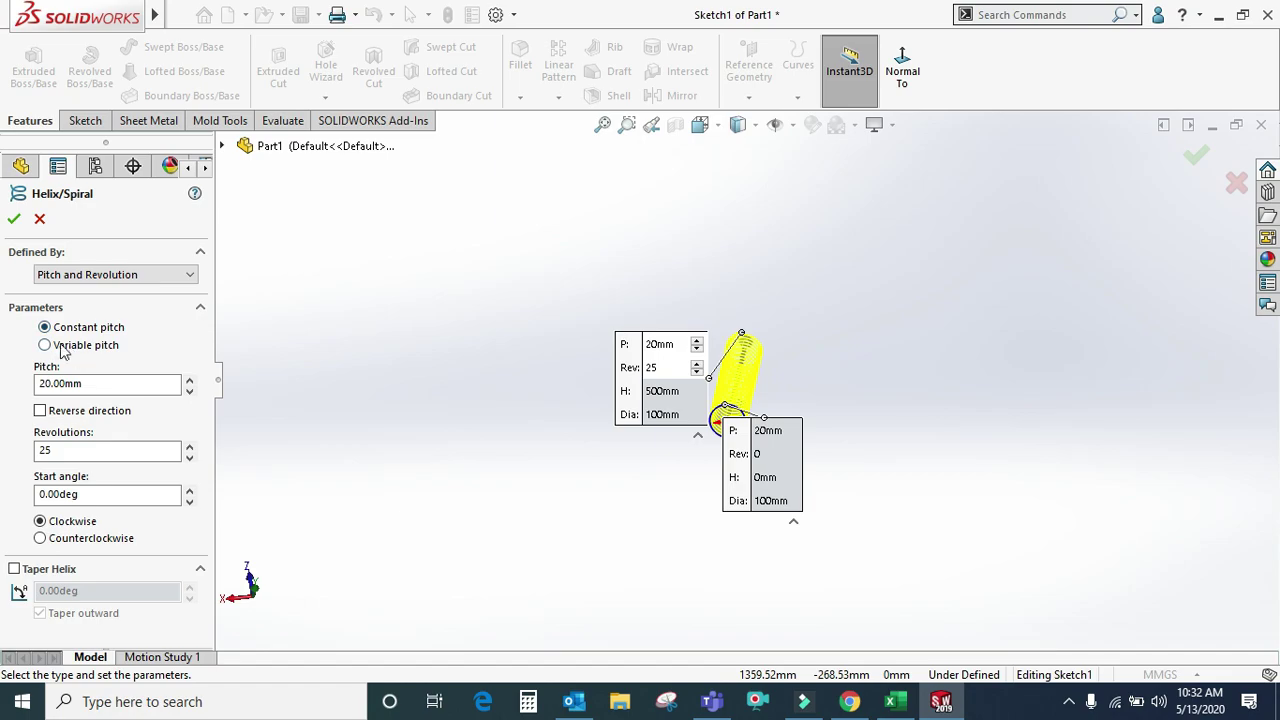
left_click(45, 345)
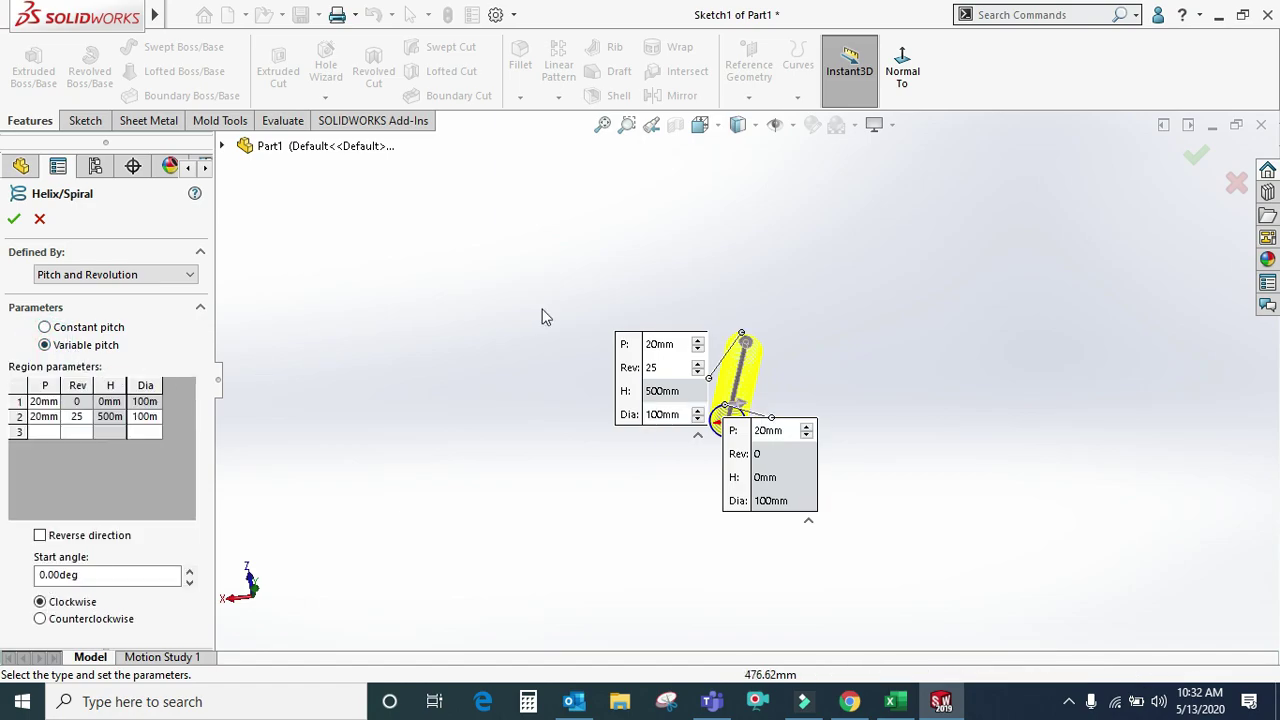
- Stand the helix near-vertical and edit the region pitches, giving region 2 a 30 mm pitch
scroll(632, 447, "up", 2)
scroll(740, 315, "up", 3)
mouse_move(791, 443)
middle_mouse_down()
mouse_move(750, 293)
mouse_move(843, 291)
middle_mouse_up()
scroll(750, 293, "down", 3)
scroll(750, 293, "down", 1)
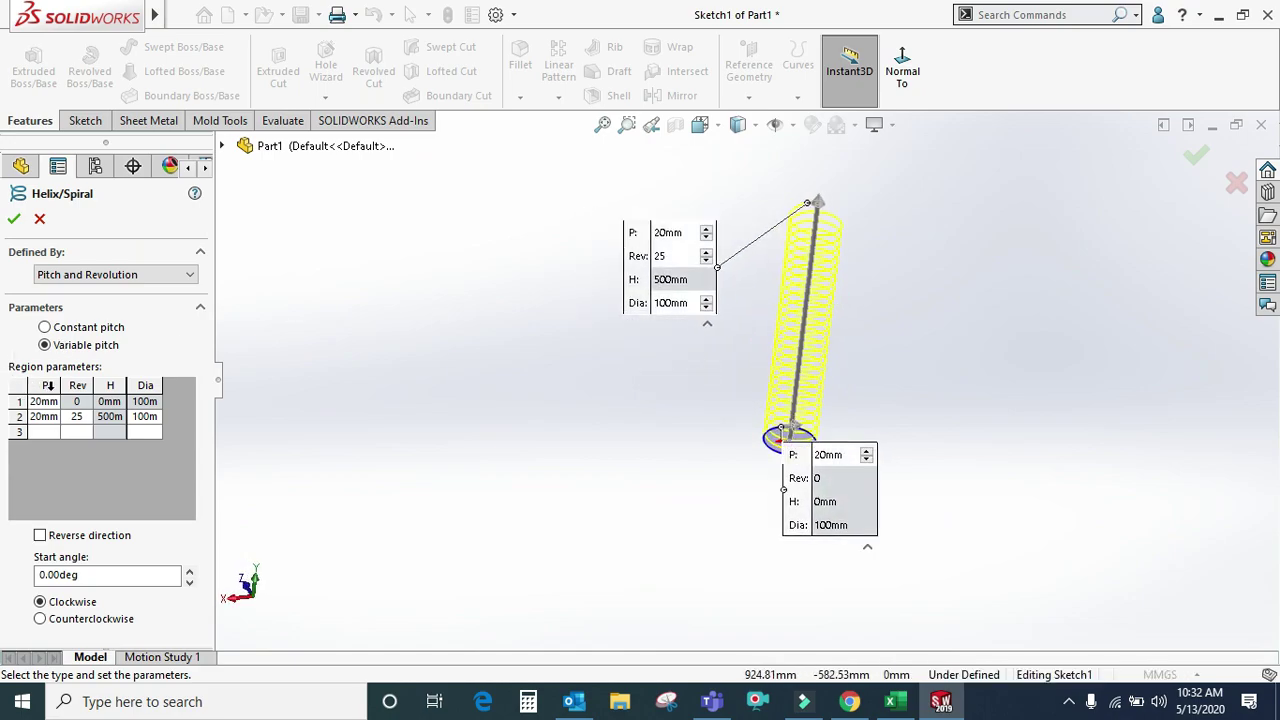
double_click(36, 404)
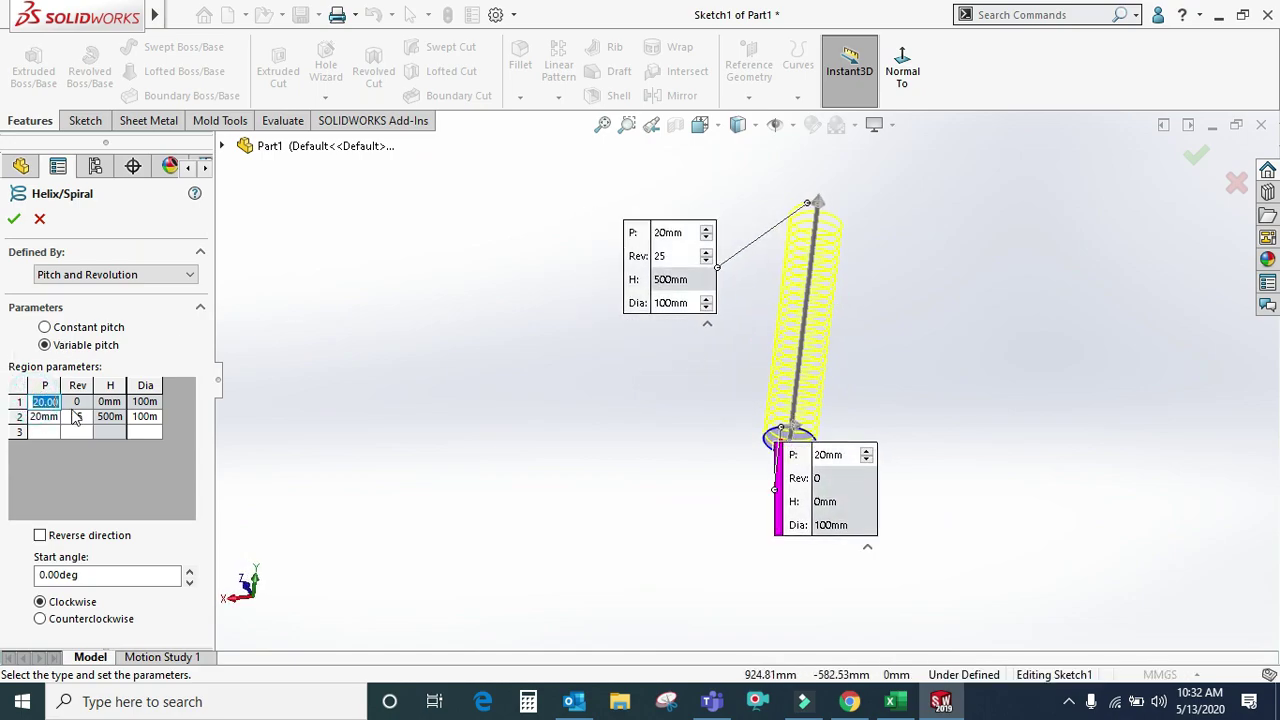
double_click(52, 417)
type("30")
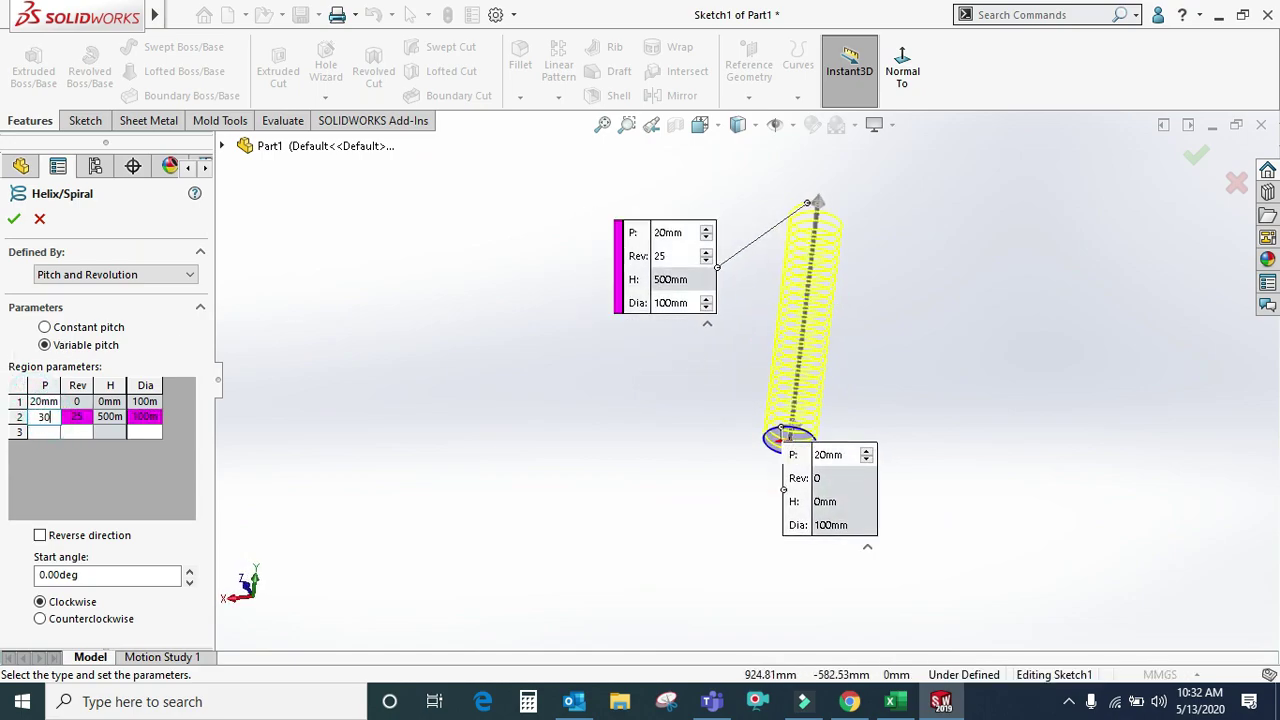
double_click(76, 420)
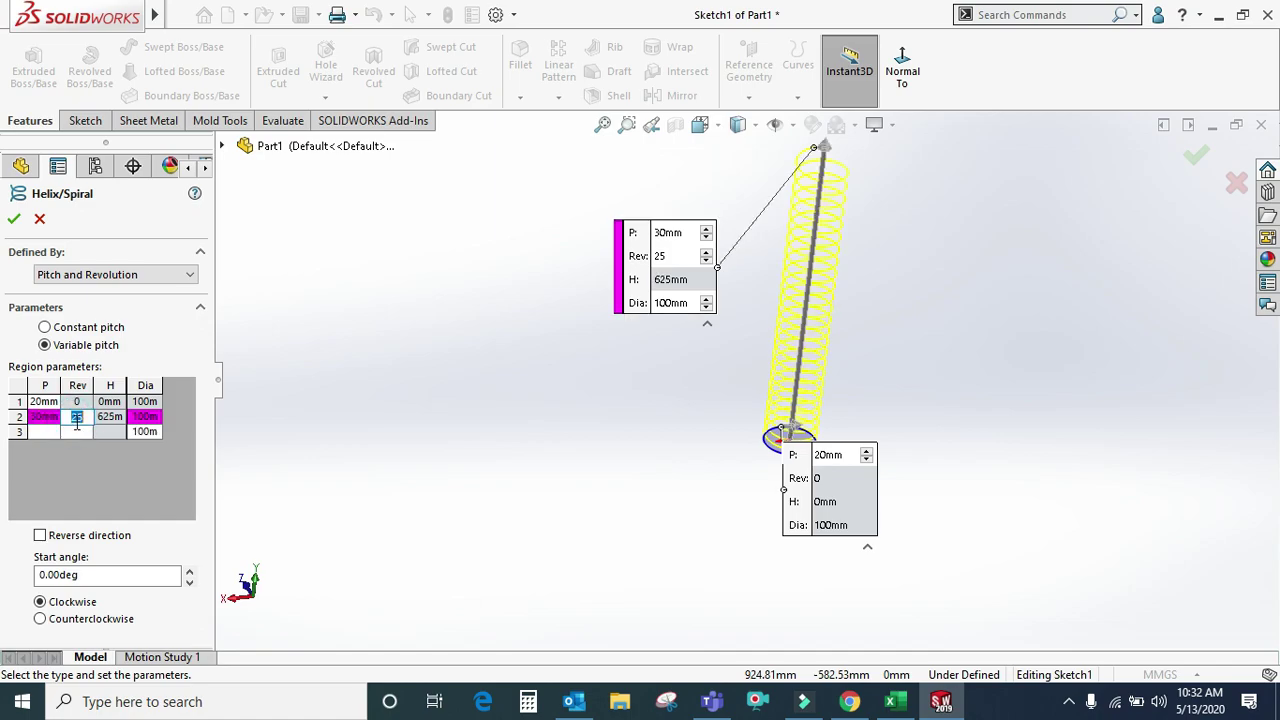
left_click(121, 415)
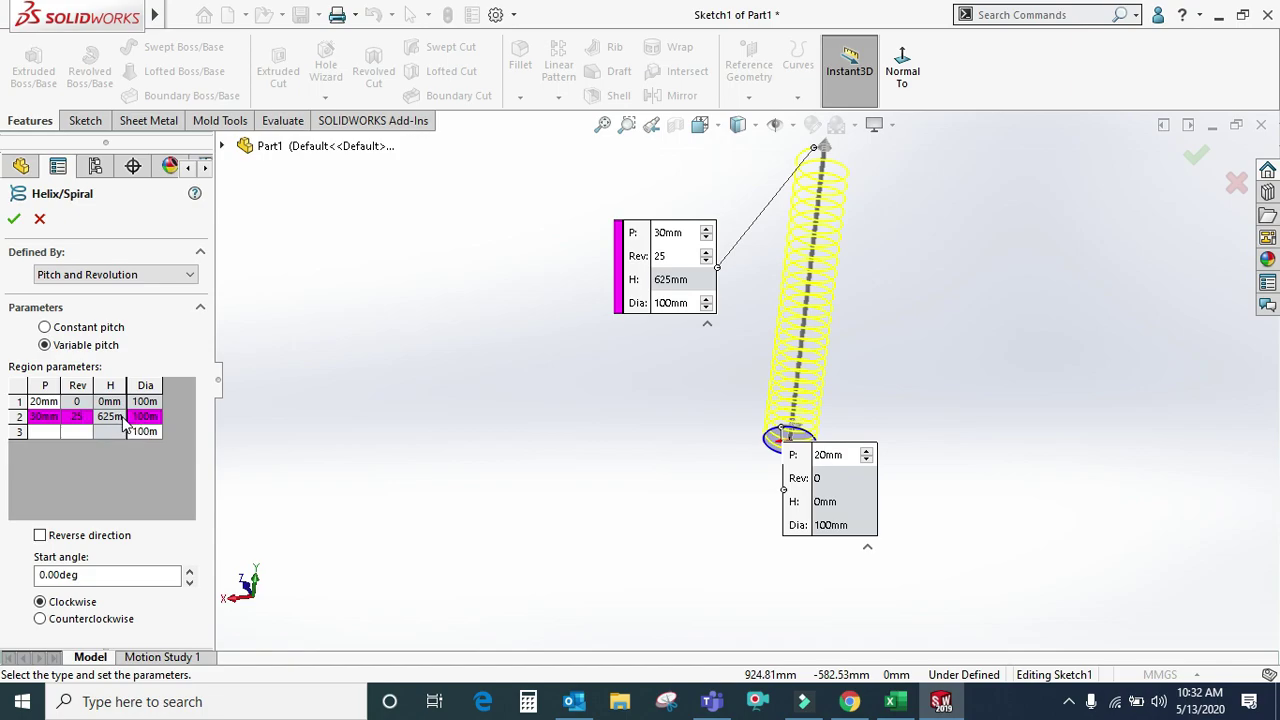
- Enter a trial revolution count for region 2 and apply it to the helix
type("150")
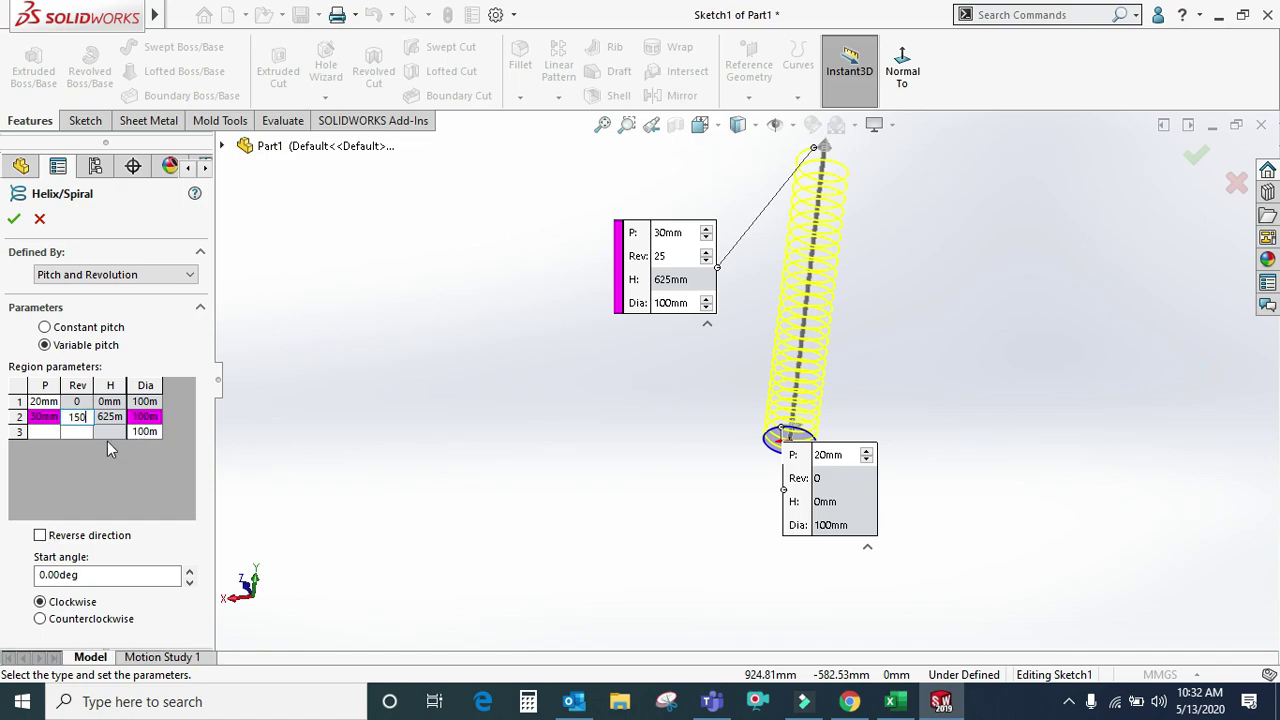
key("Return")
left_click(292, 456)
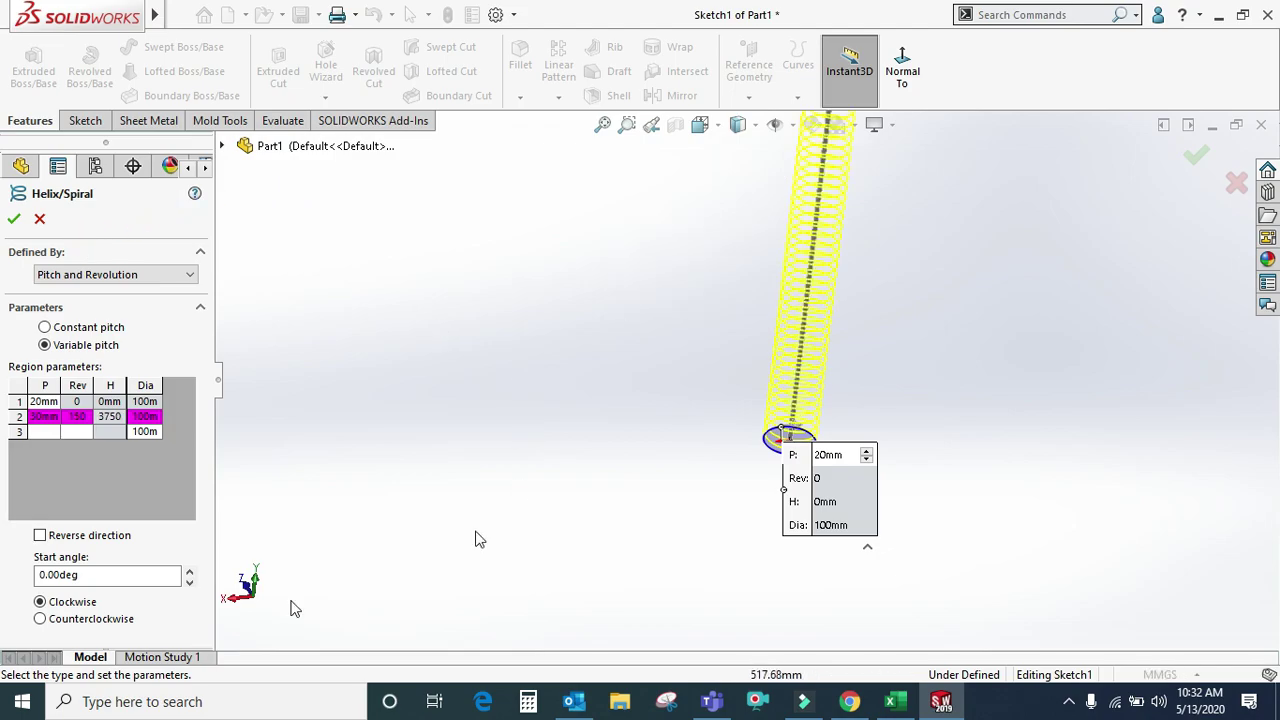
double_click(84, 418)
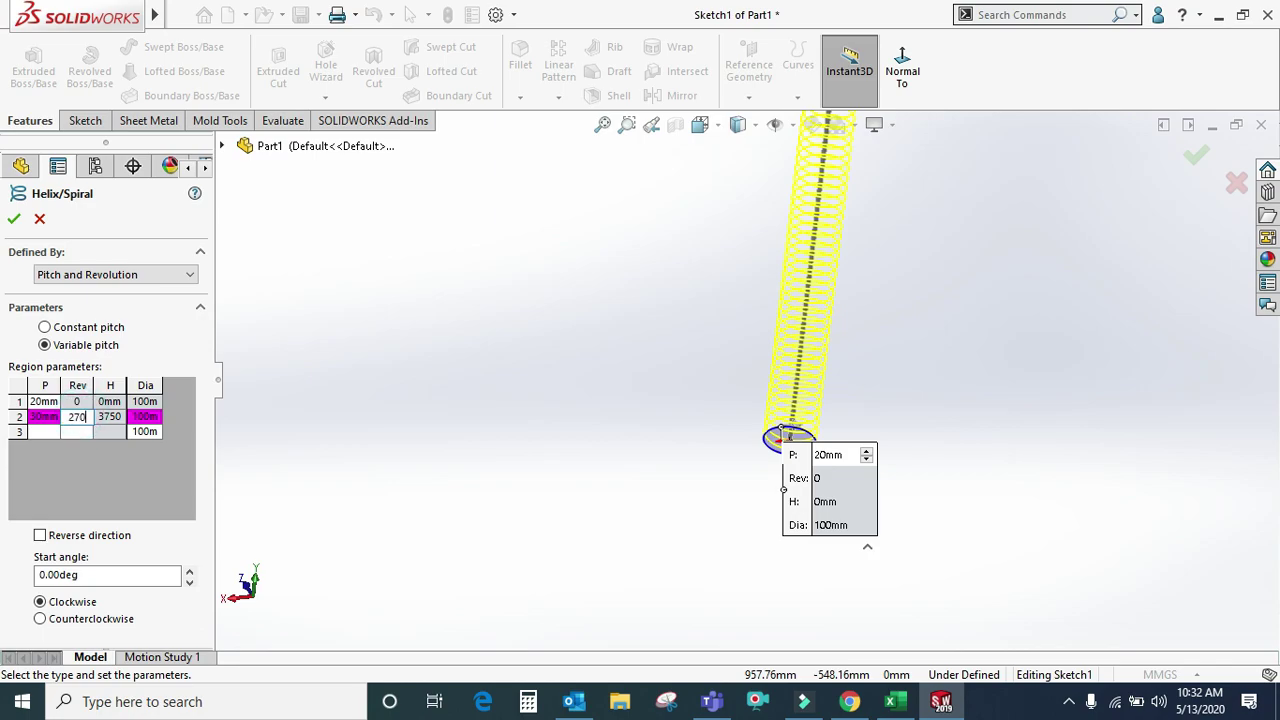
type("270")
key("Return")
- Widen region 2 to a 150 mm diameter and set its revolutions to 10
double_click(150, 417)
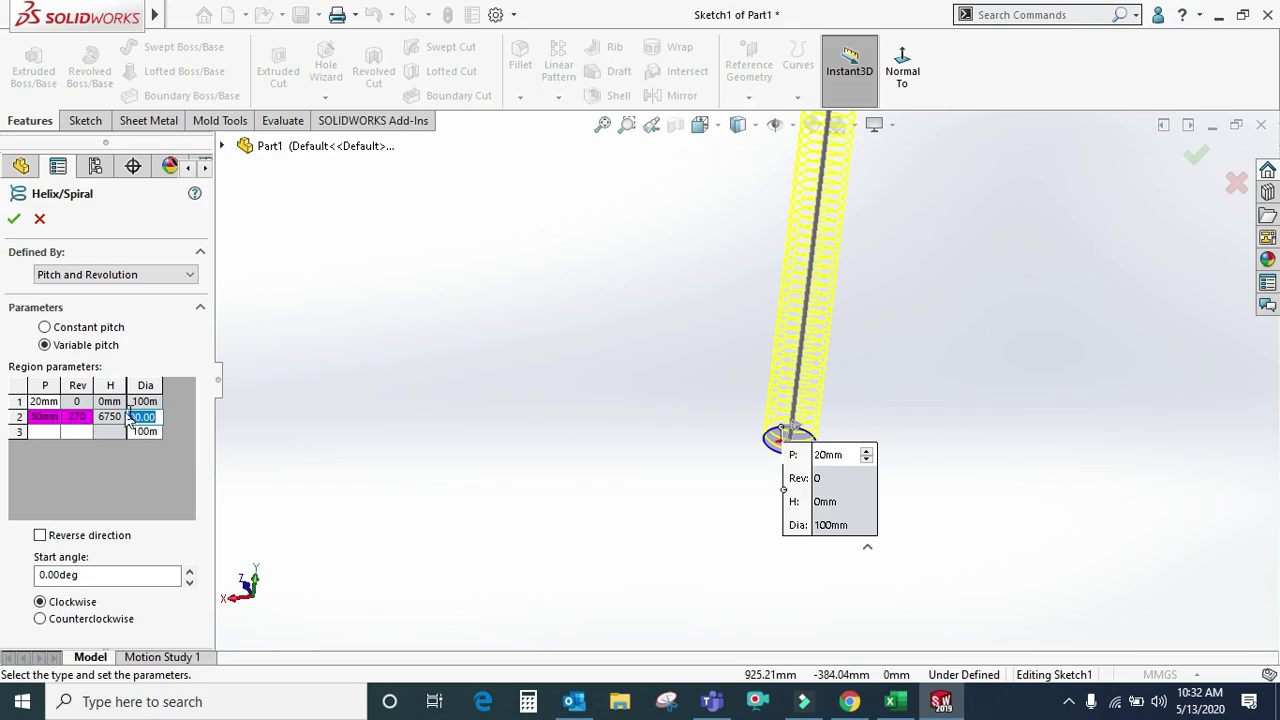
type("150")
key("Return")
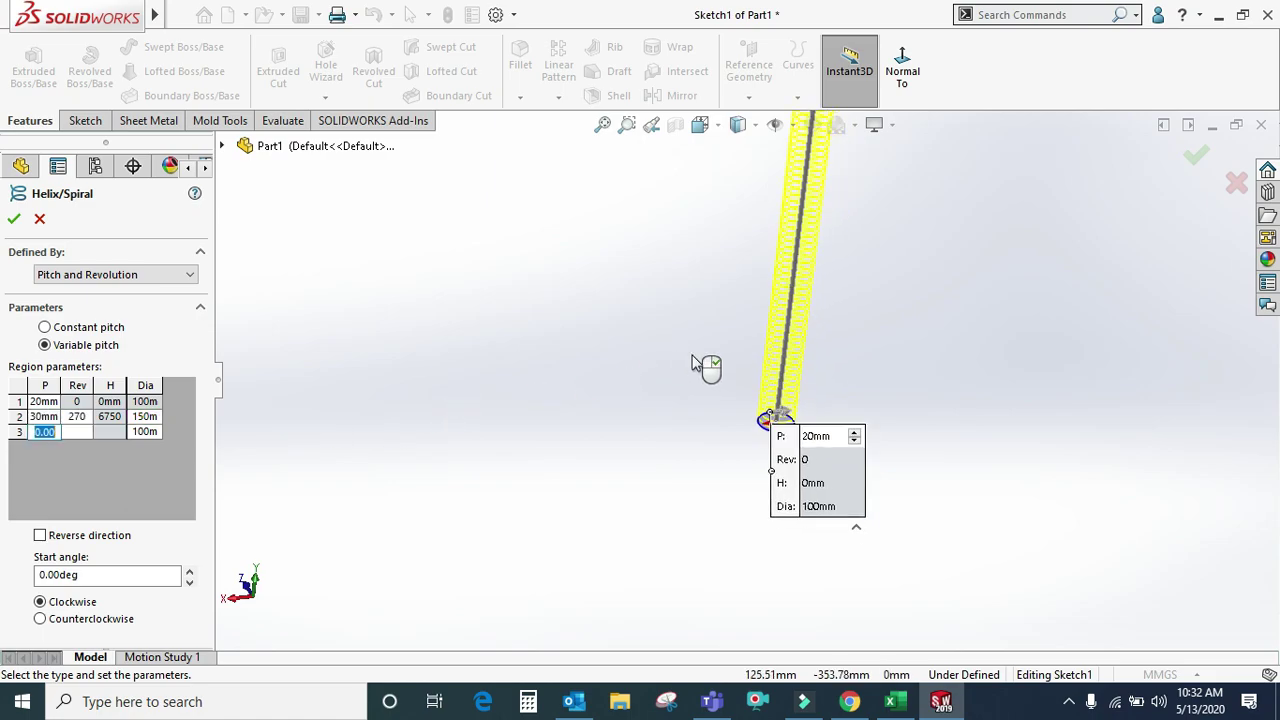
left_click(84, 417)
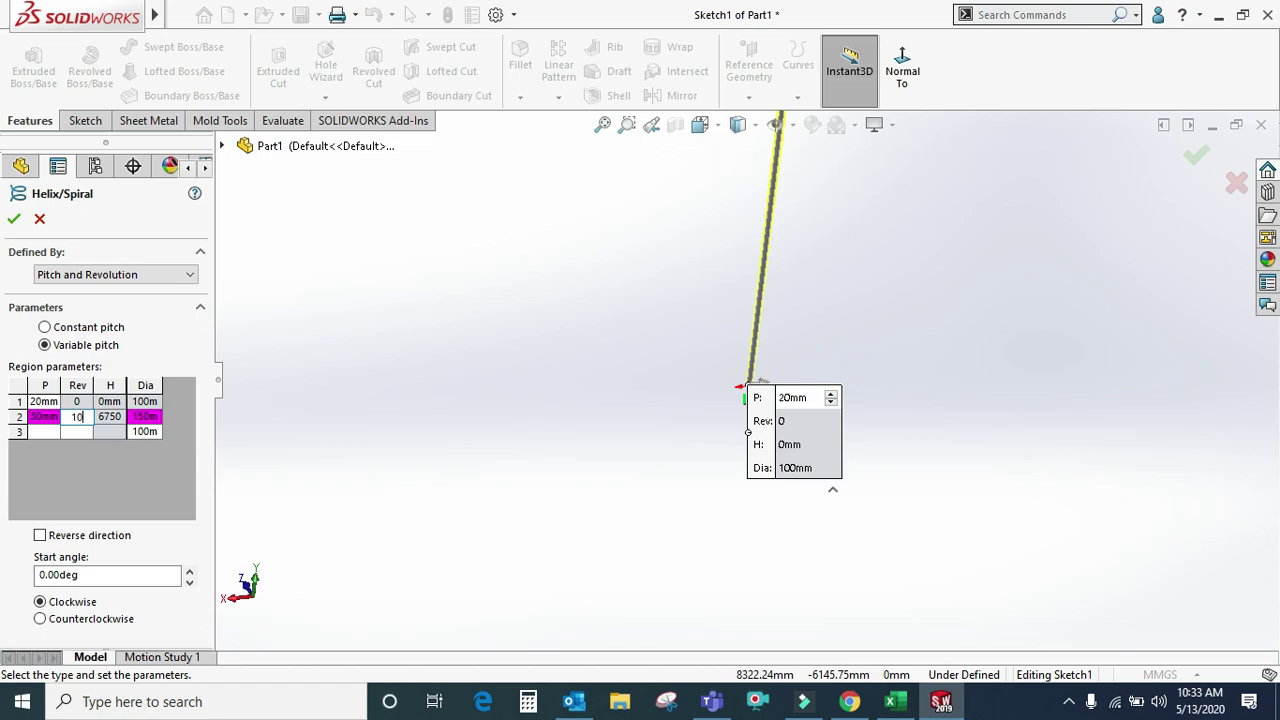
key("Tab")
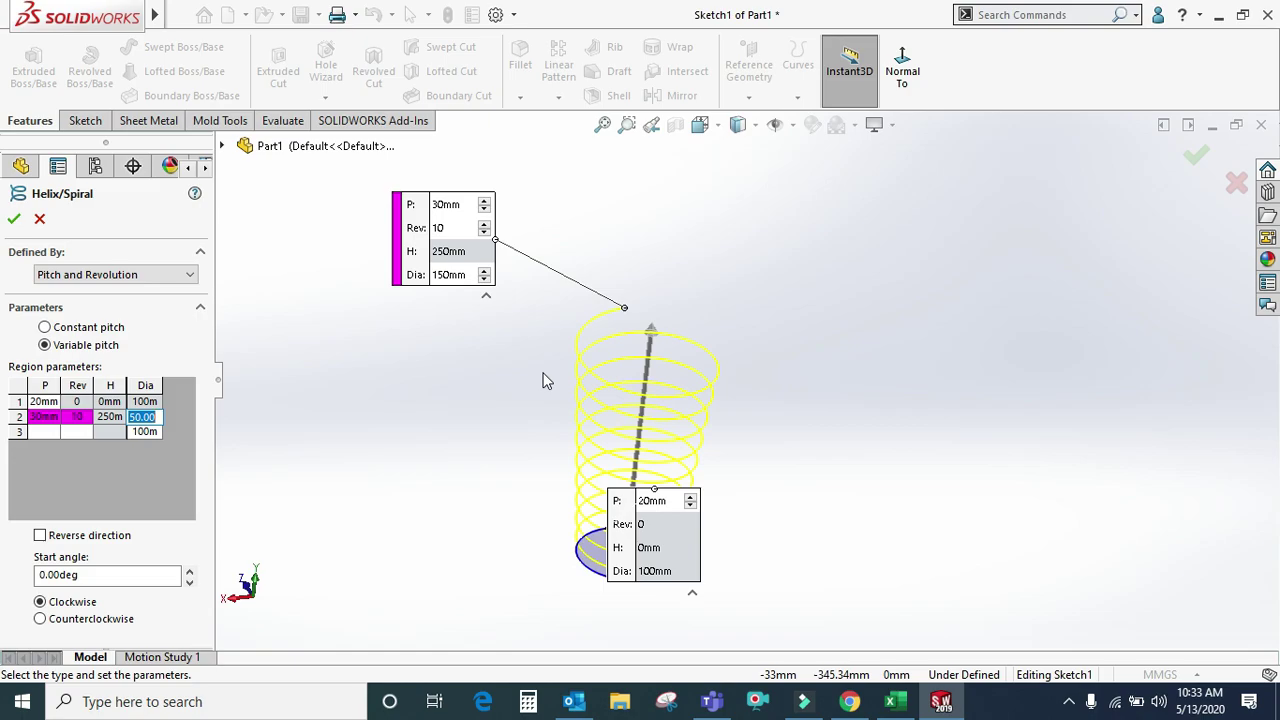
- Give region 3 a 10 mm pitch and 20 revolutions, dismissing the out-of-range warnings
left_click(35, 432)
type("10")
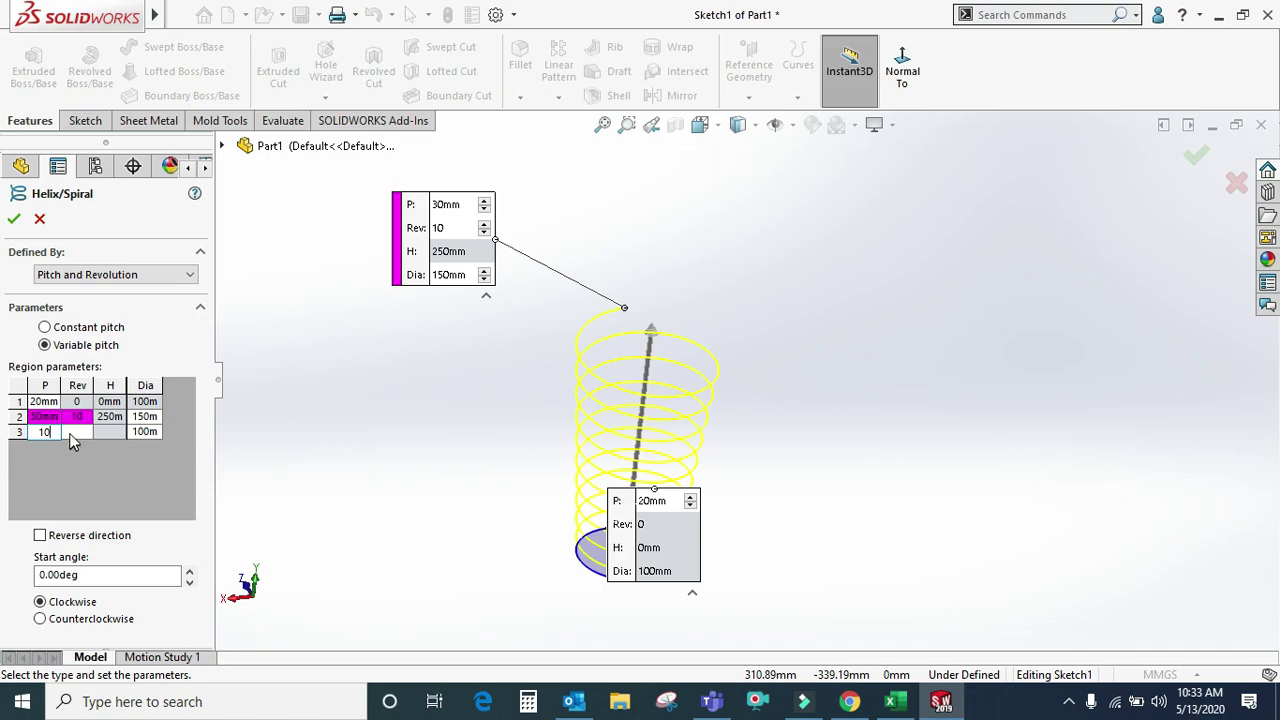
left_click(84, 432)
left_click(115, 442)
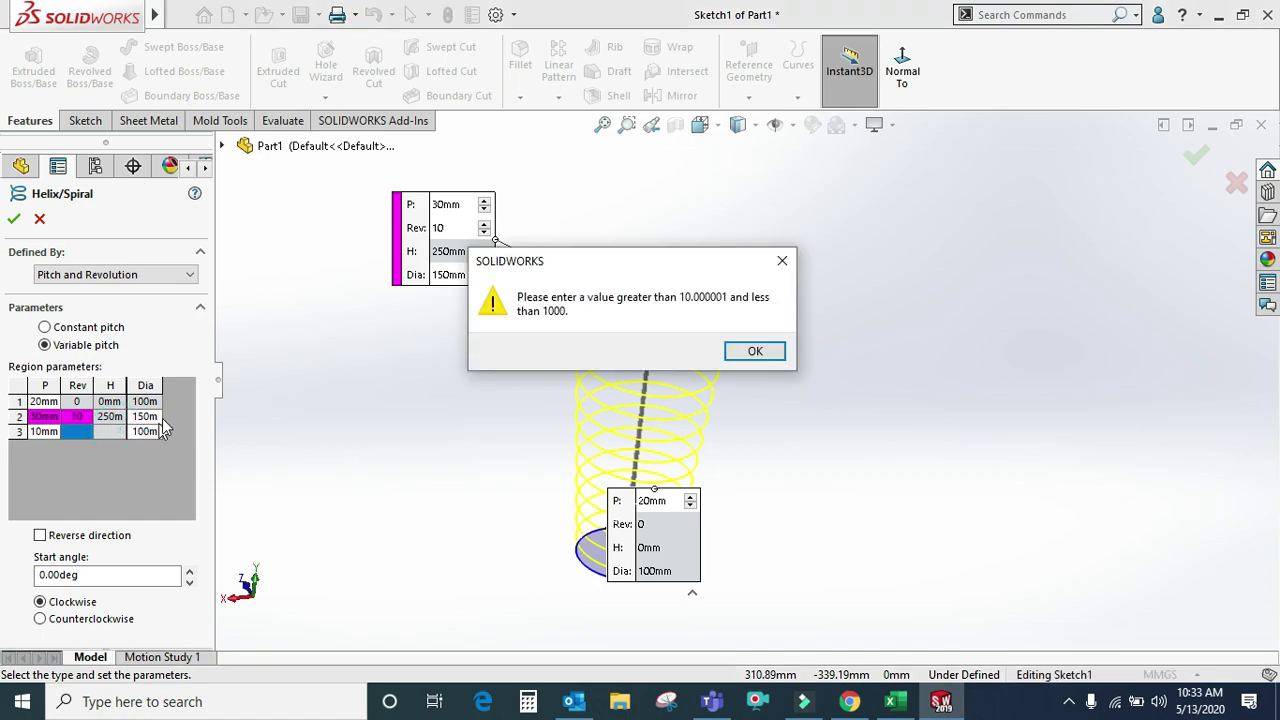
left_click(785, 261)
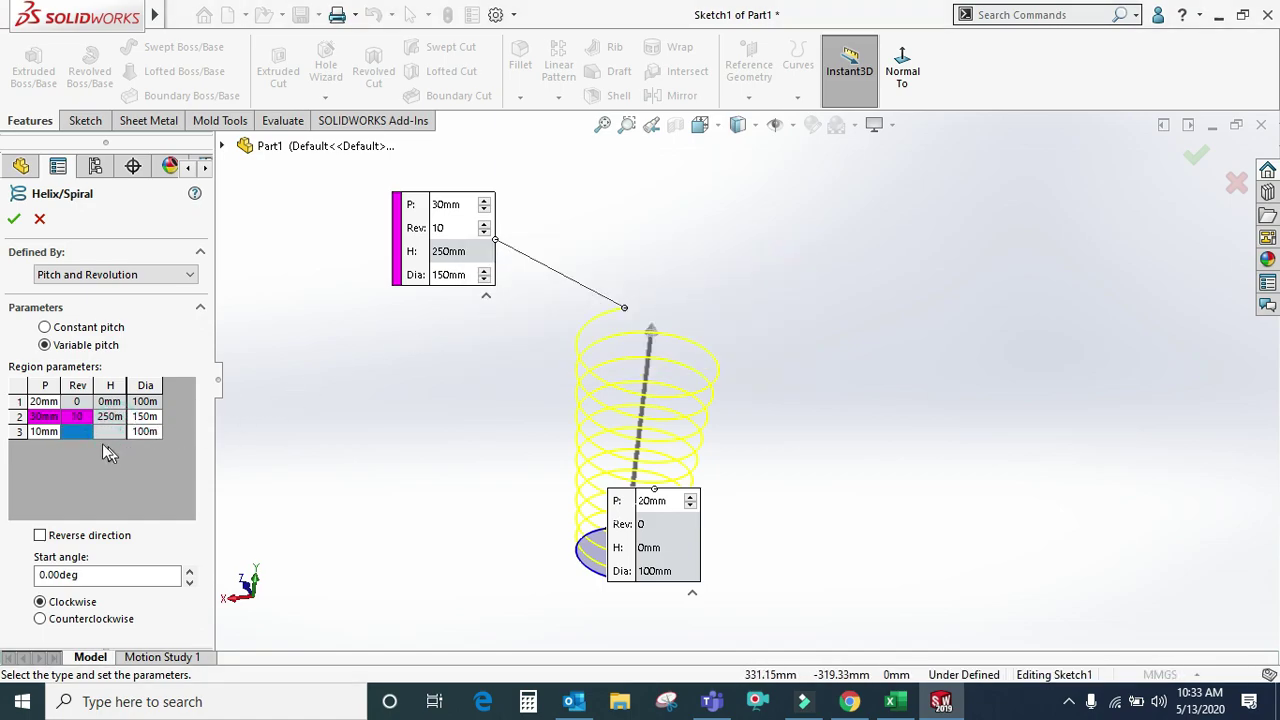
left_click(48, 433)
right_click(48, 433)
left_click(75, 432)
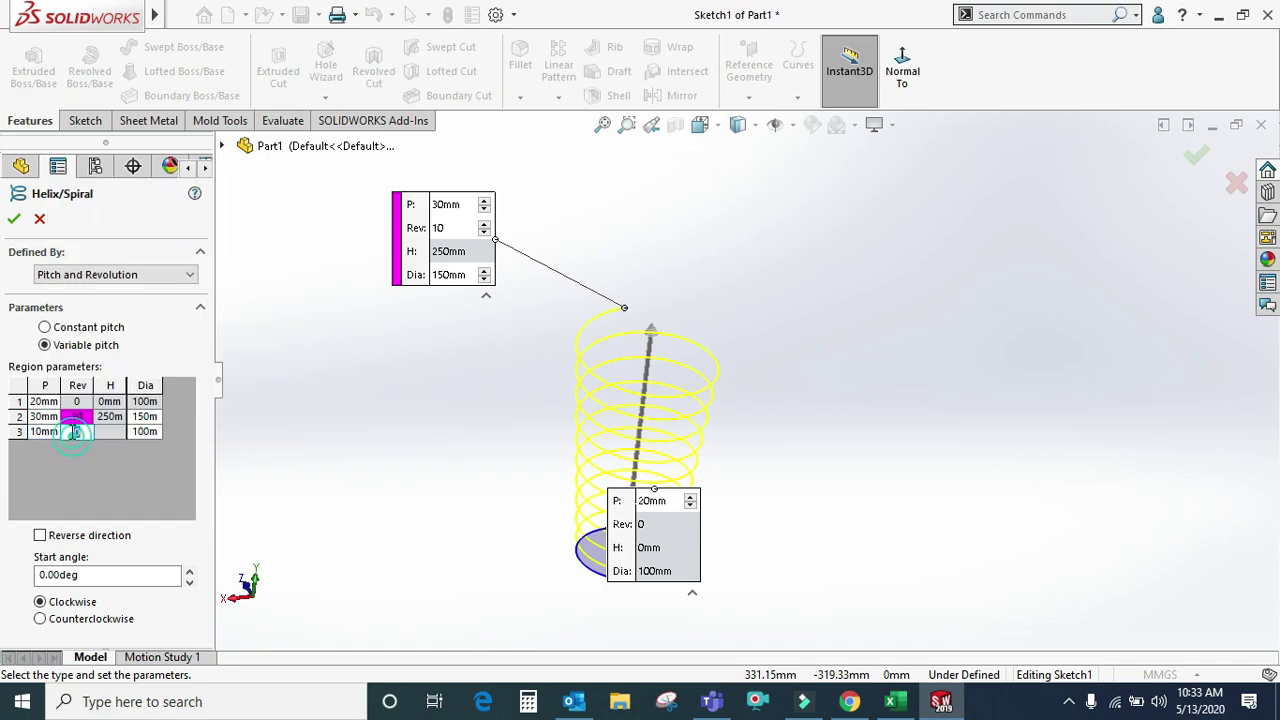
left_click(115, 438)
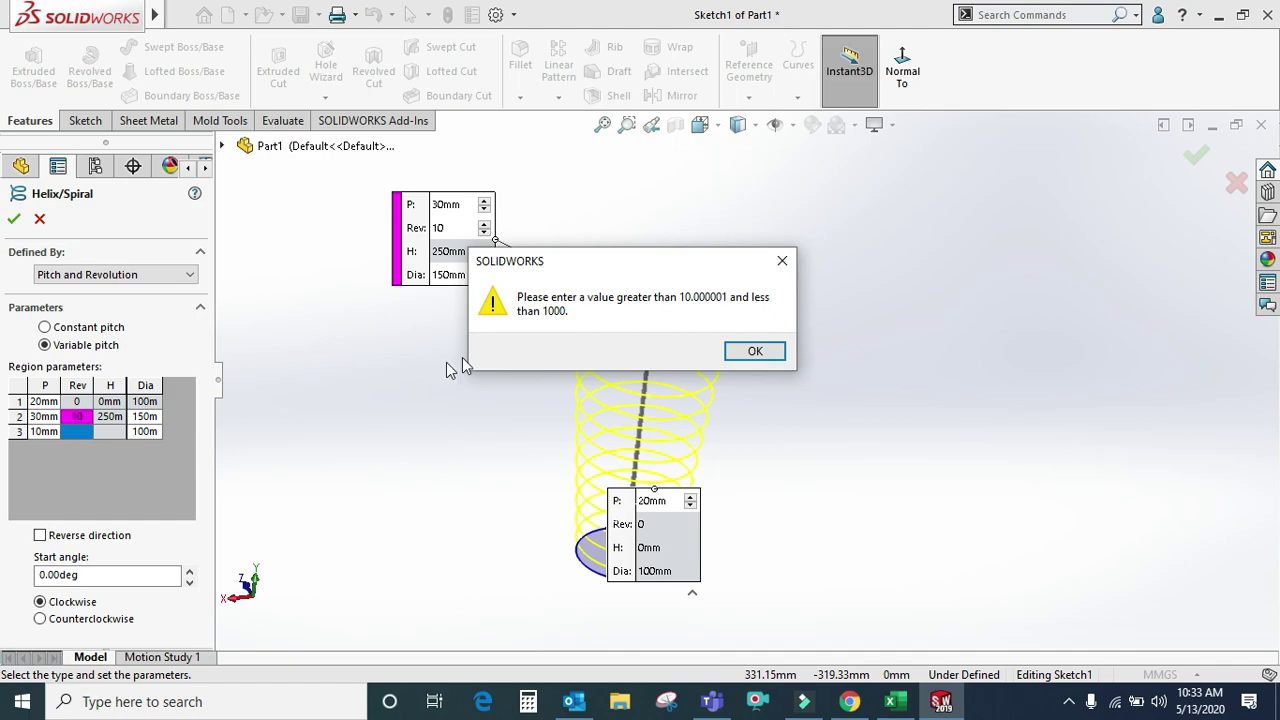
left_click(783, 261)
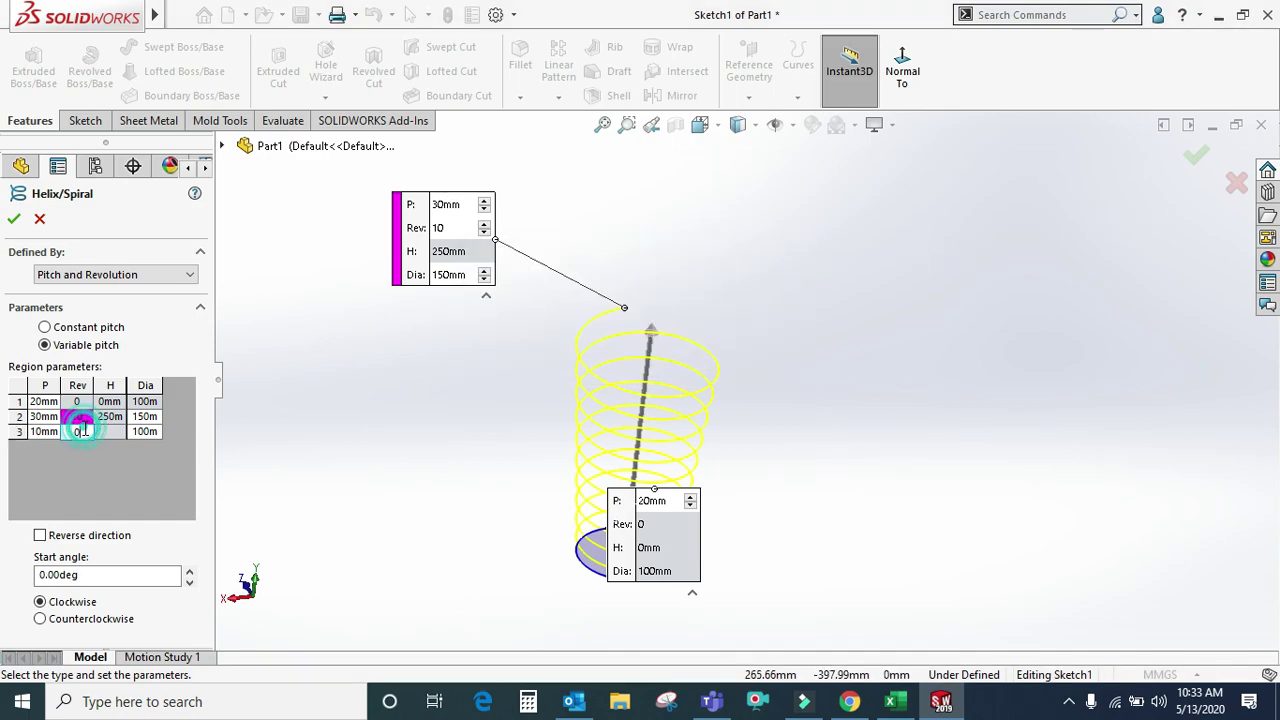
type("20")
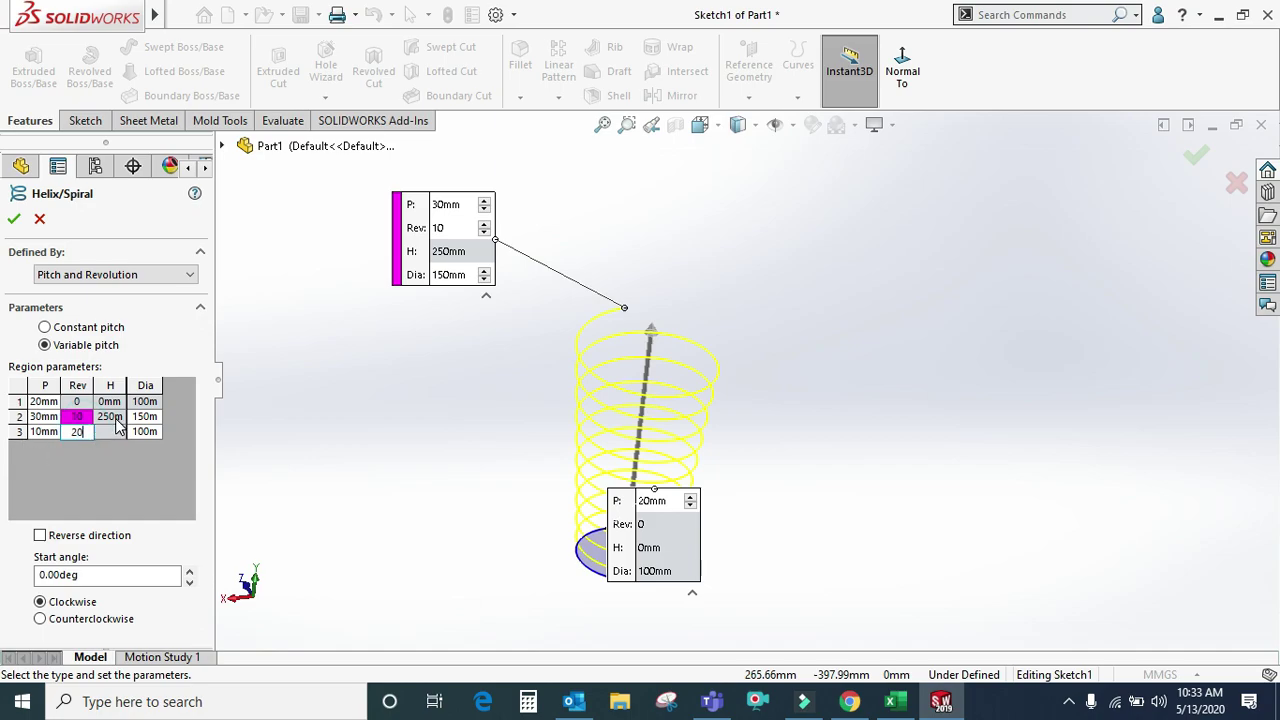
left_click(112, 432)
- Taper region 3 to a 50 mm diameter and accept the finished Helix/Spiral1
left_click(144, 431)
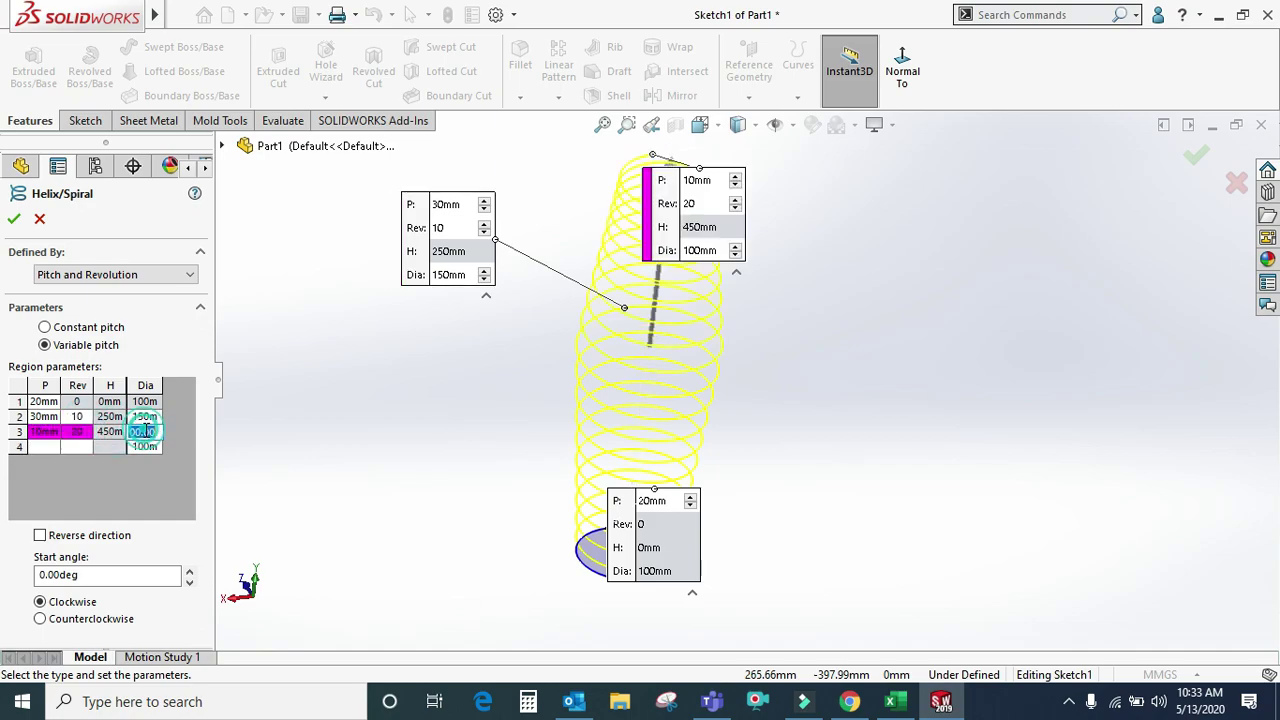
type("200m")
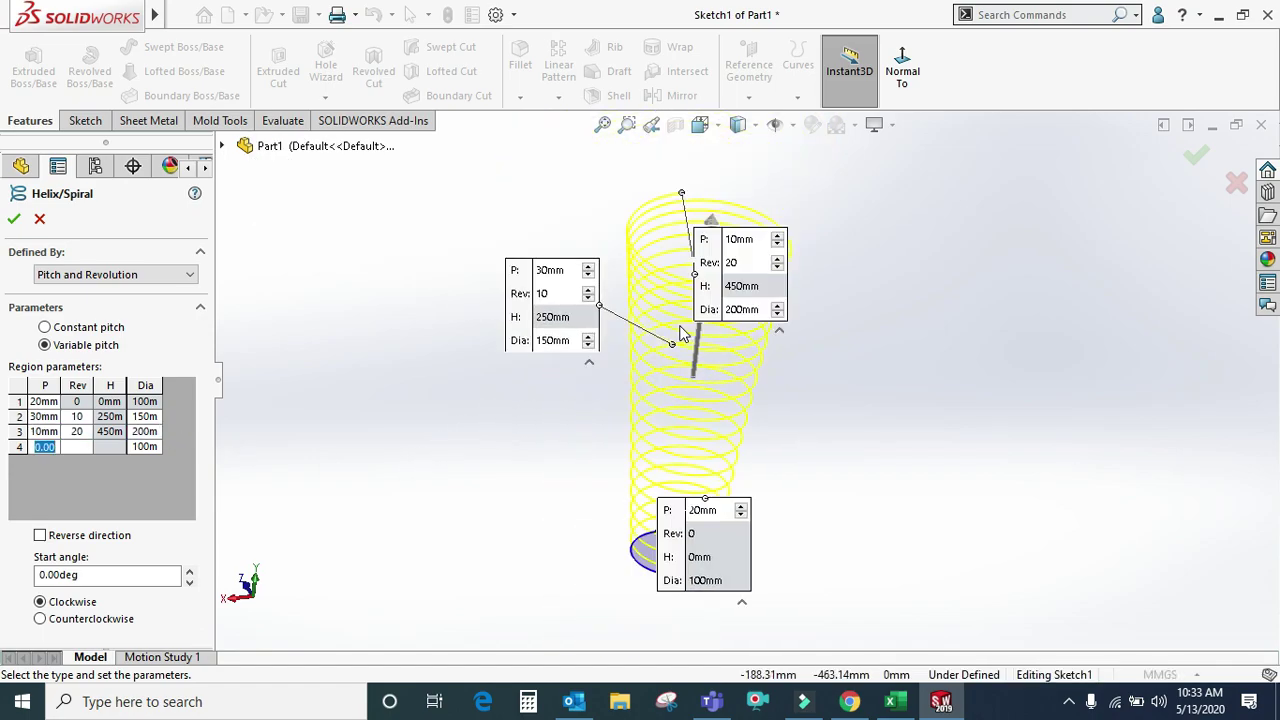
left_click(150, 432)
double_click(150, 431)
type("50")
key("Tab")
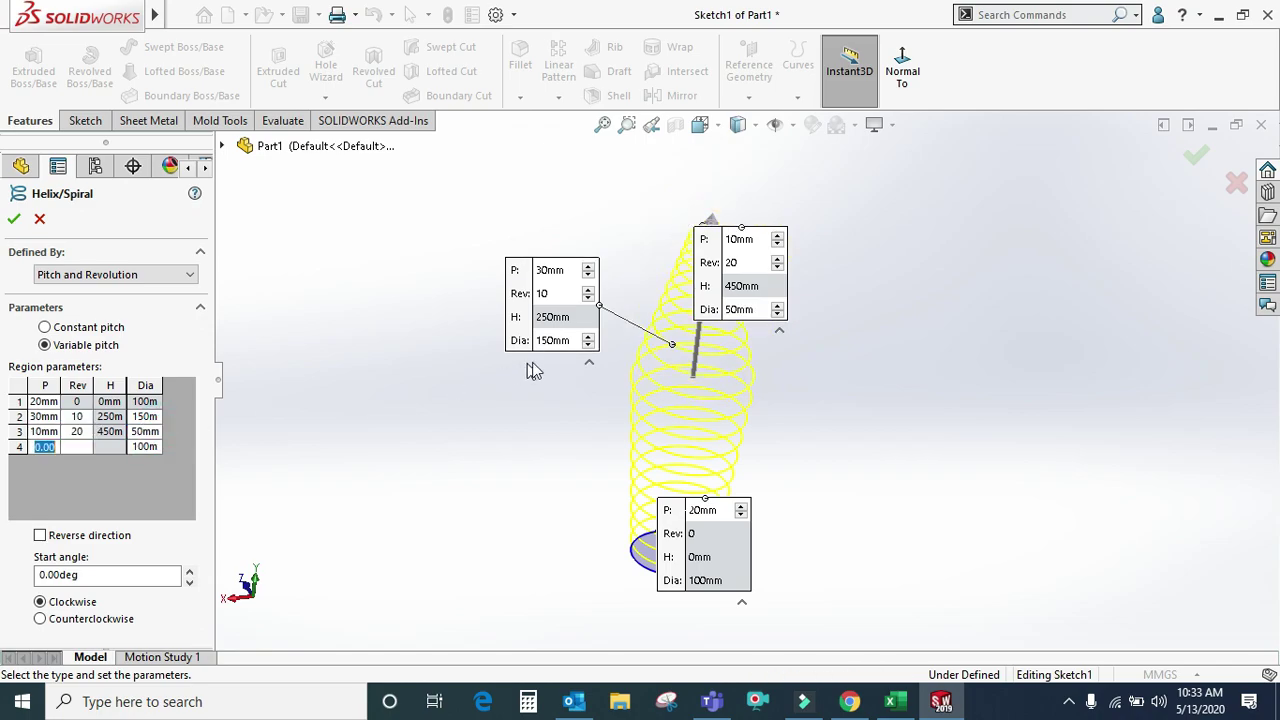
scroll(693, 280, "down", 3)
scroll(693, 280, "down", 2)
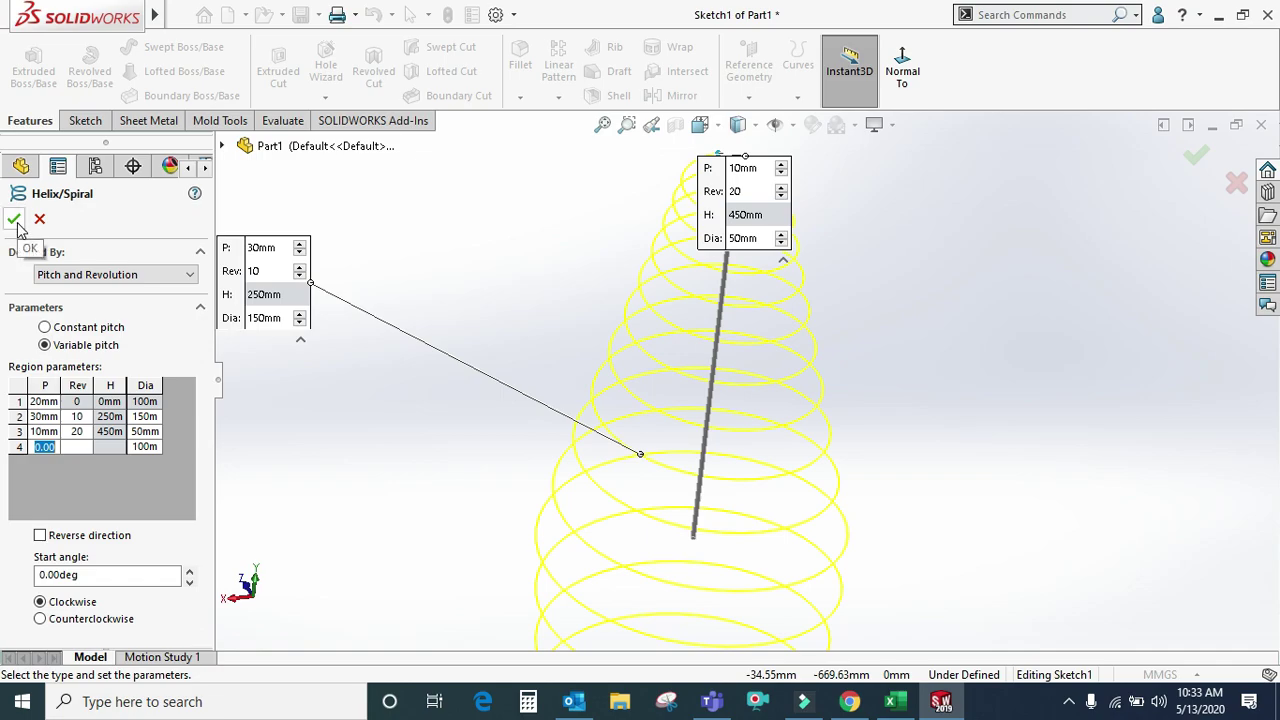
left_click(16, 226)
- Orbit the helix into a near-vertical view
mouse_move(645, 339)
middle_mouse_down()
mouse_move(745, 500)
mouse_move(723, 417)
mouse_move(871, 363)
mouse_move(829, 463)
mouse_move(846, 598)
mouse_move(1097, 340)
mouse_move(1014, 571)
mouse_move(1010, 505)
mouse_move(760, 120)
middle_mouse_up()
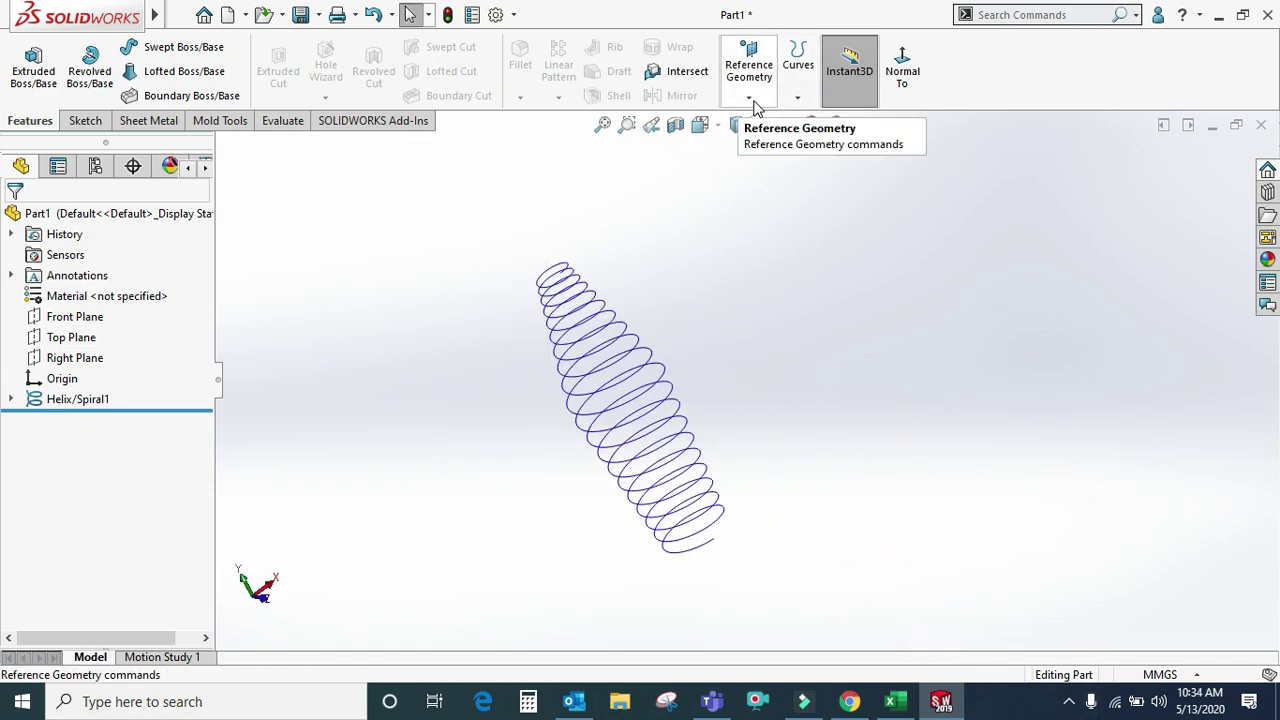
left_click(795, 98)
left_click(728, 253)
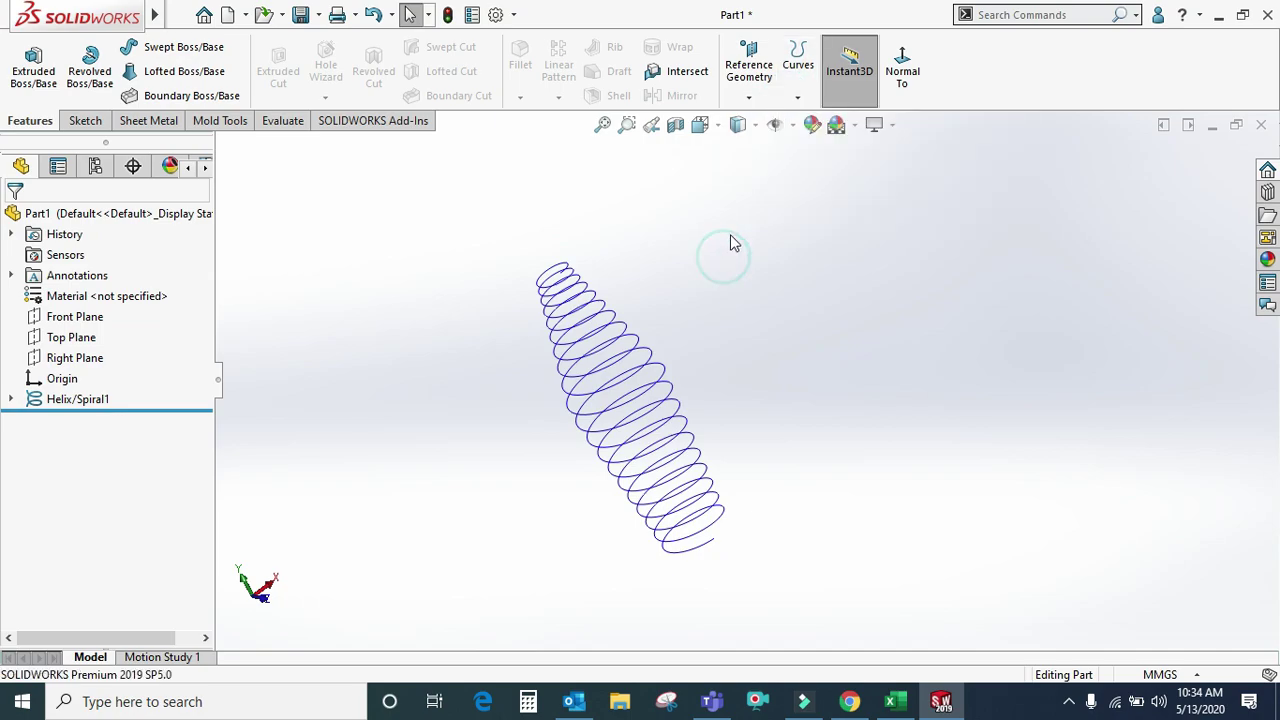
mouse_move(737, 334)
middle_mouse_down()
mouse_move(737, 349)
mouse_move(700, 340)
mouse_move(670, 280)
middle_mouse_up()
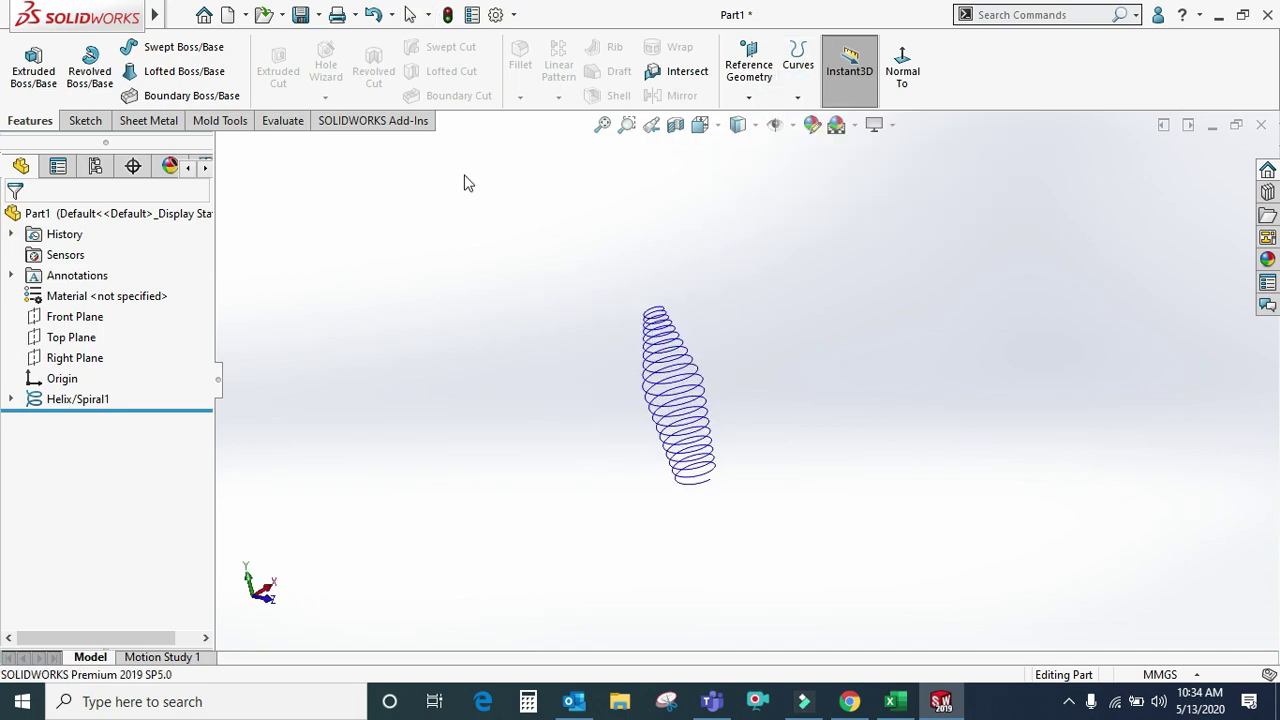
- Sweep a circular profile along Helix/Spiral1, entering 20 as its diameter
left_click(161, 54)
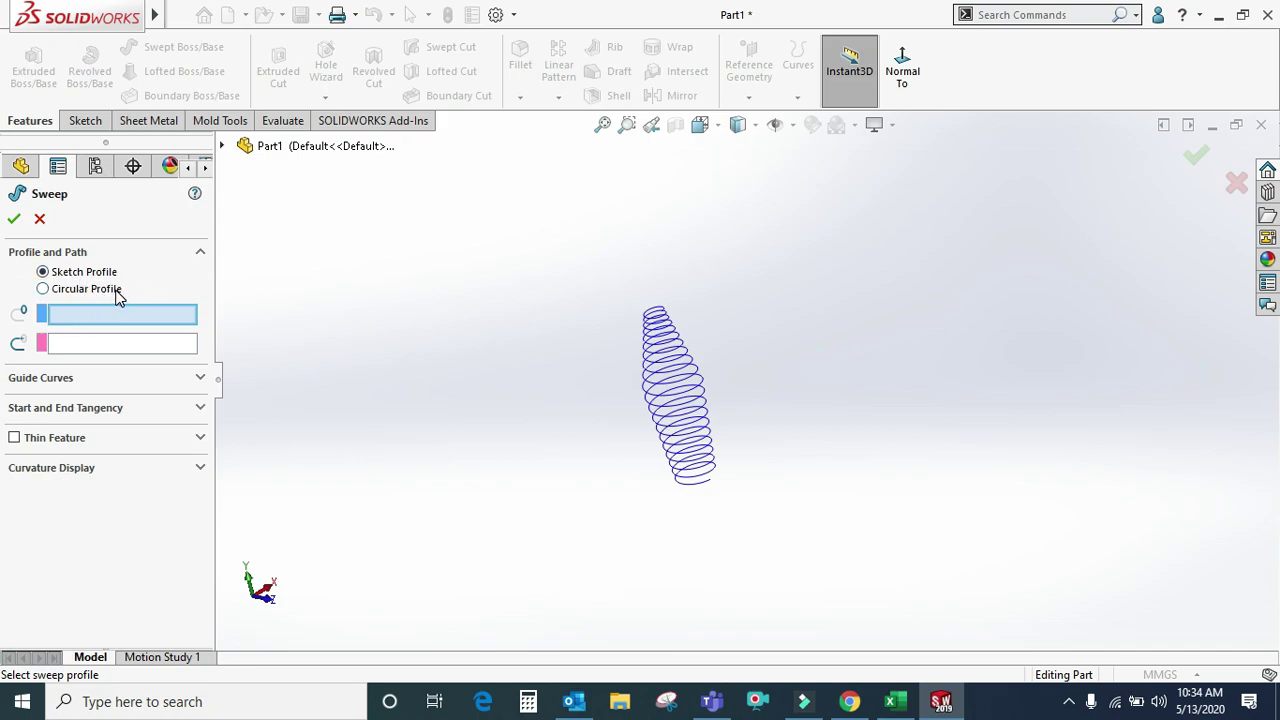
left_click(74, 290)
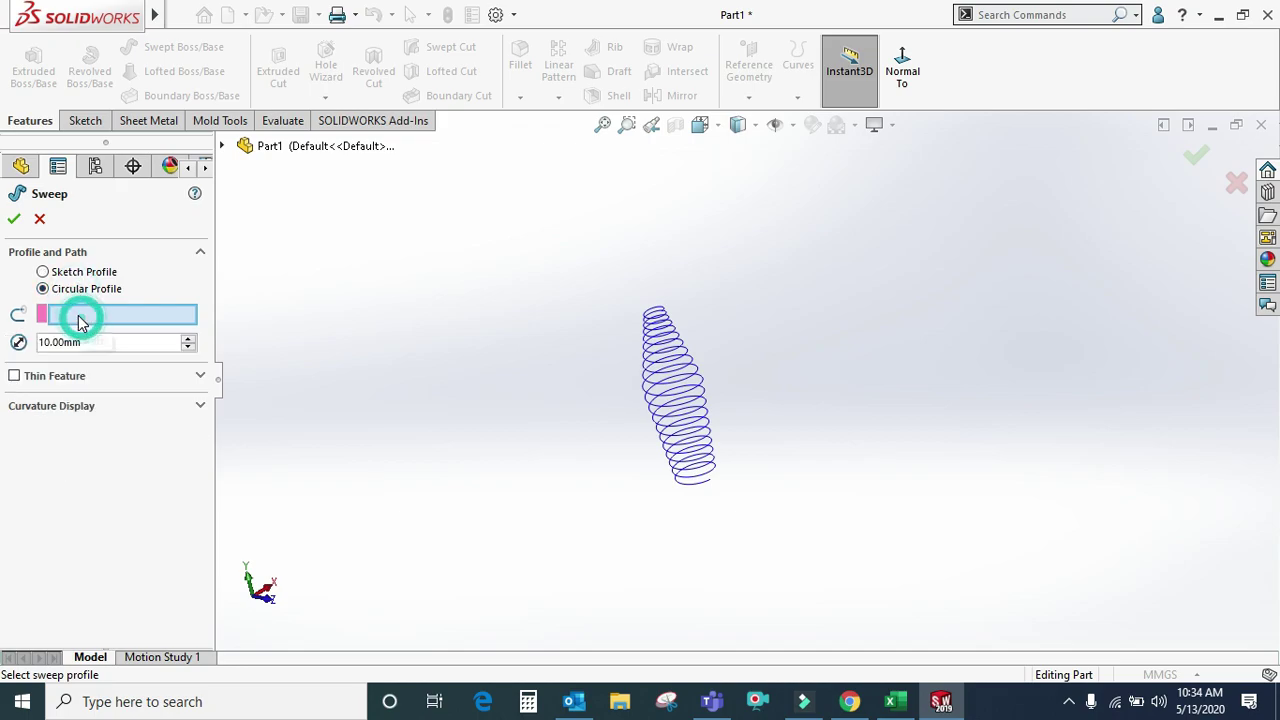
scroll(646, 414, "down", 3)
scroll(670, 375, "down", 1)
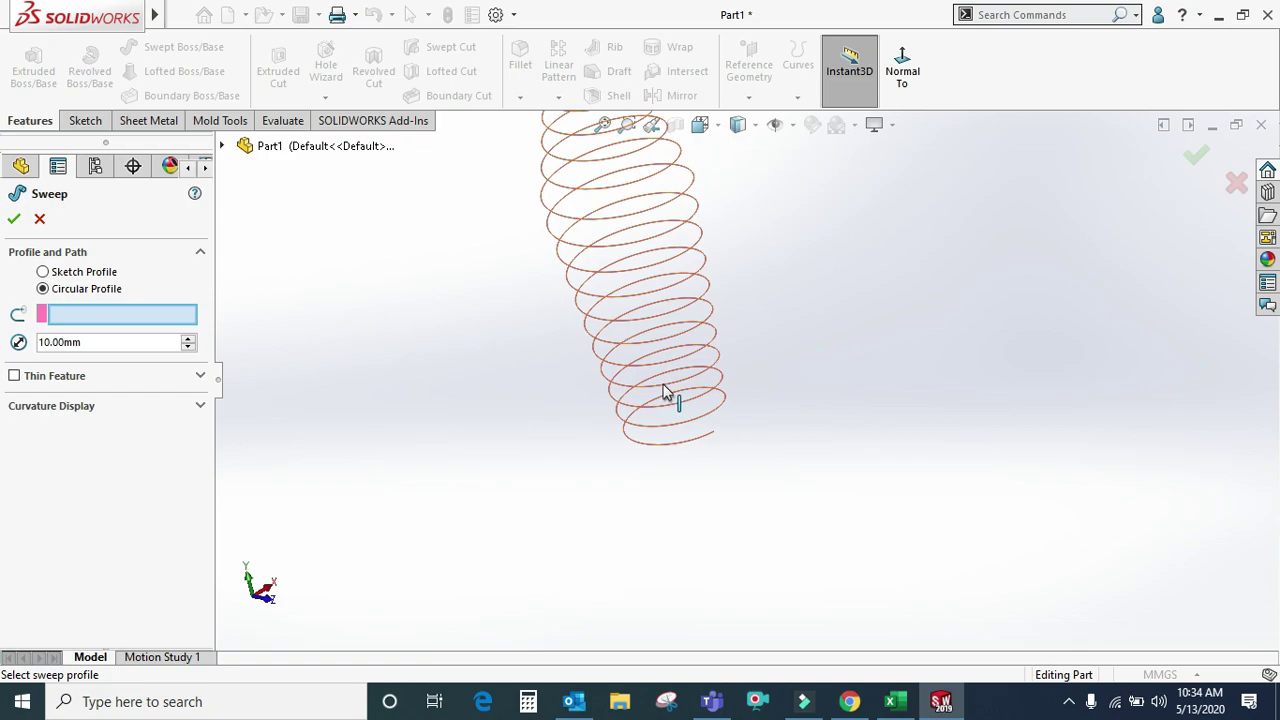
left_click(663, 388)
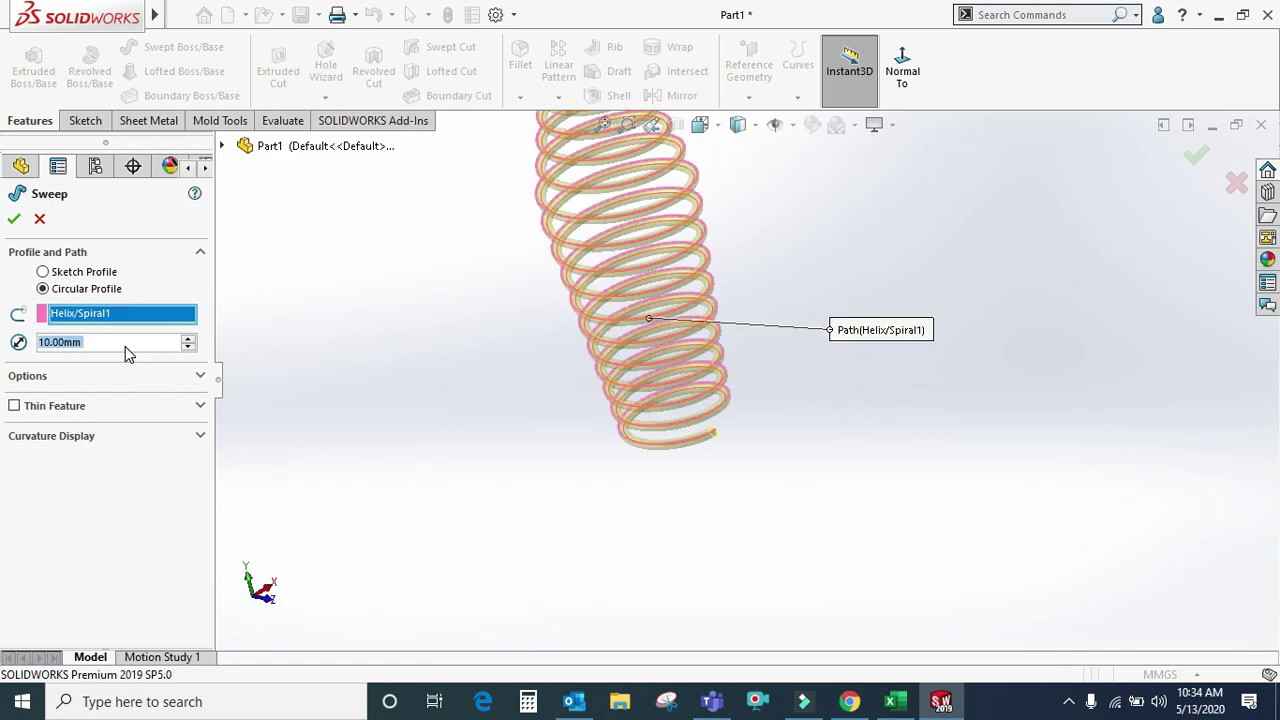
type("20")
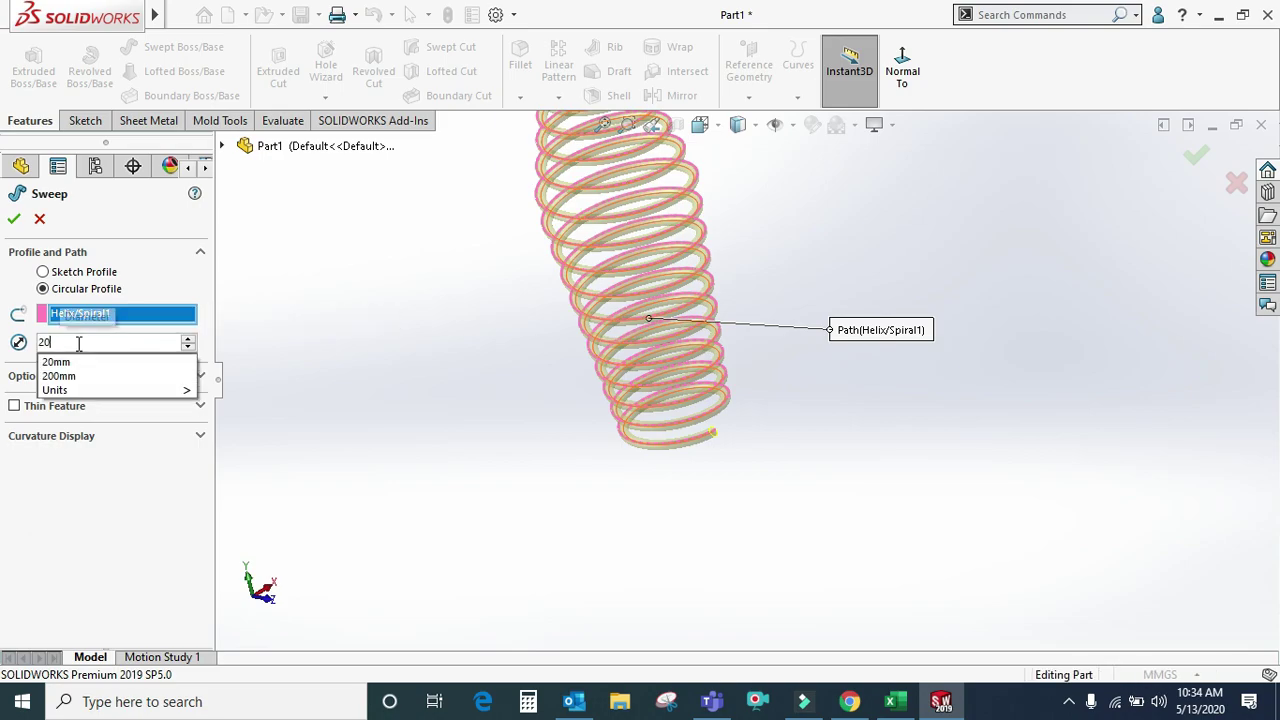
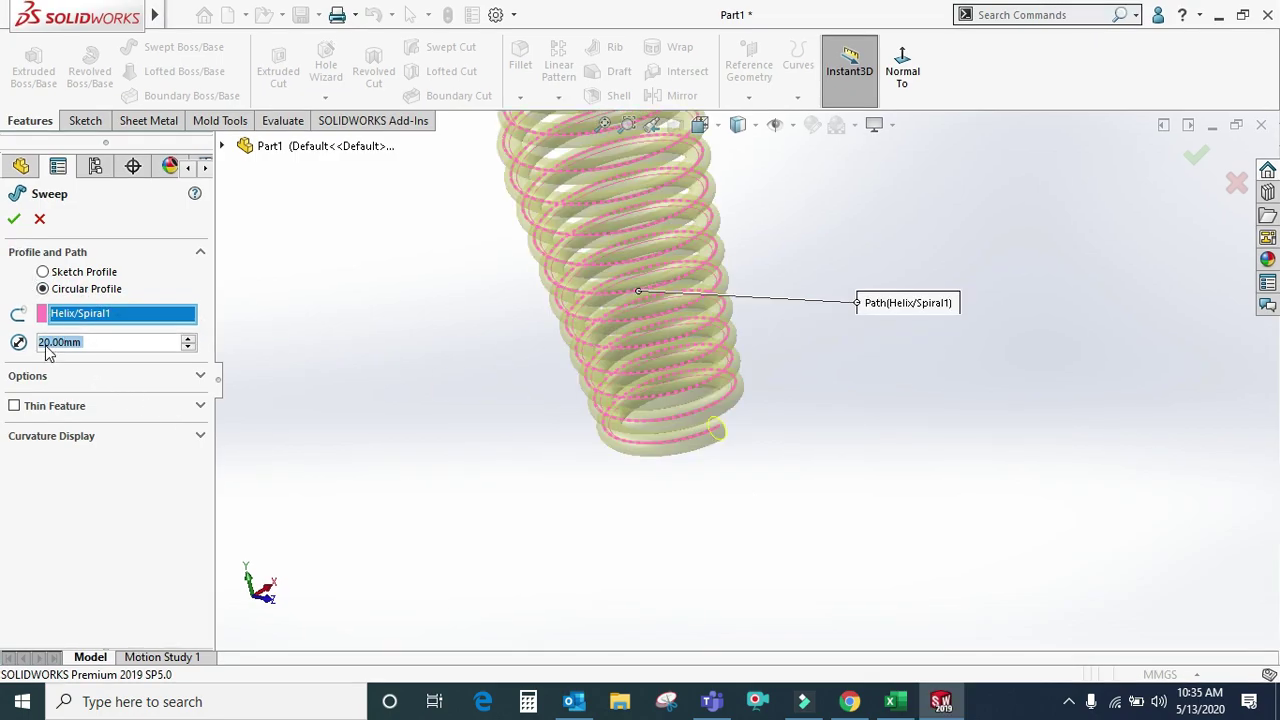
- Give the sweep a 10 mm circular profile and a 1 mm mid-plane thin wall
type("10")
key("Return")
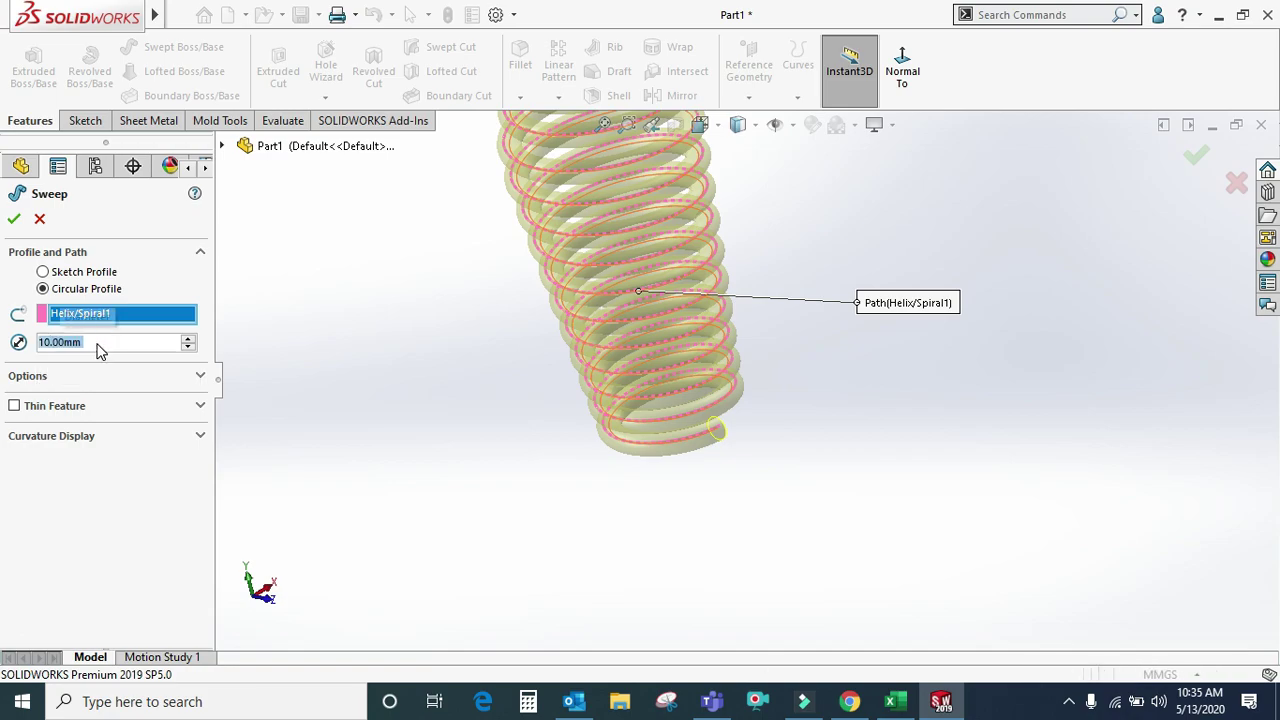
left_click(58, 405)
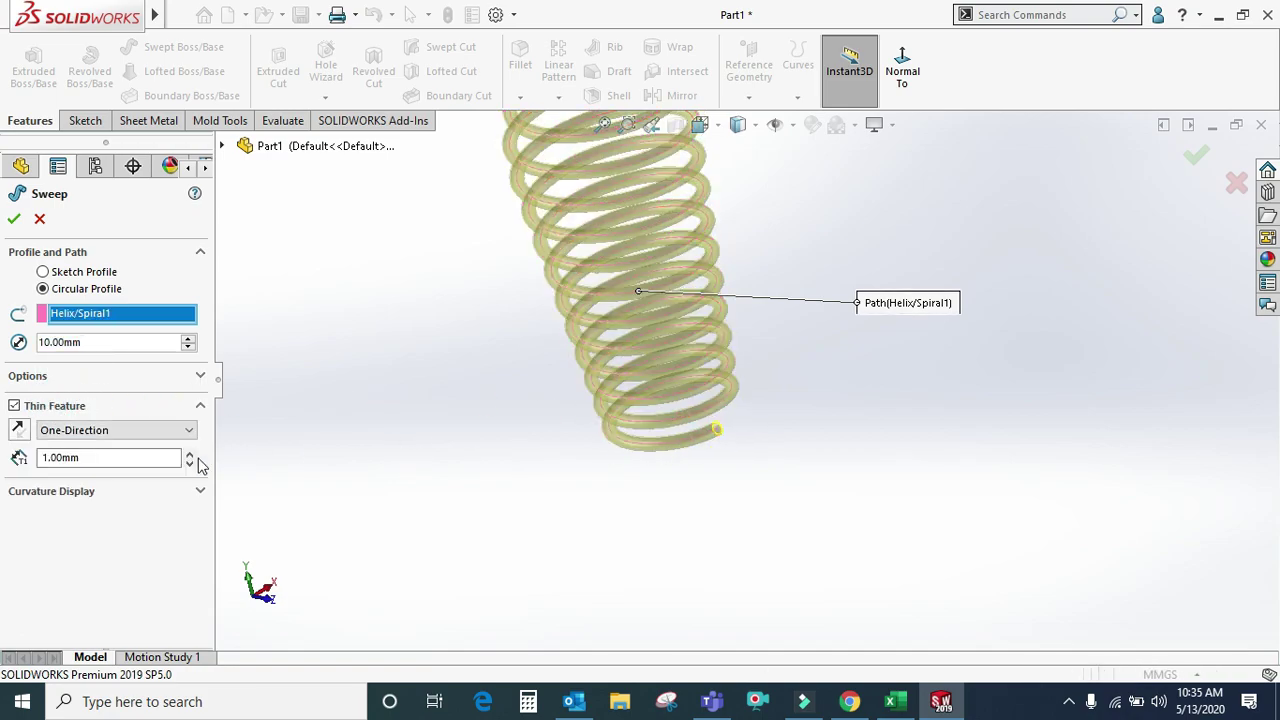
left_click(86, 457)
left_click(74, 432)
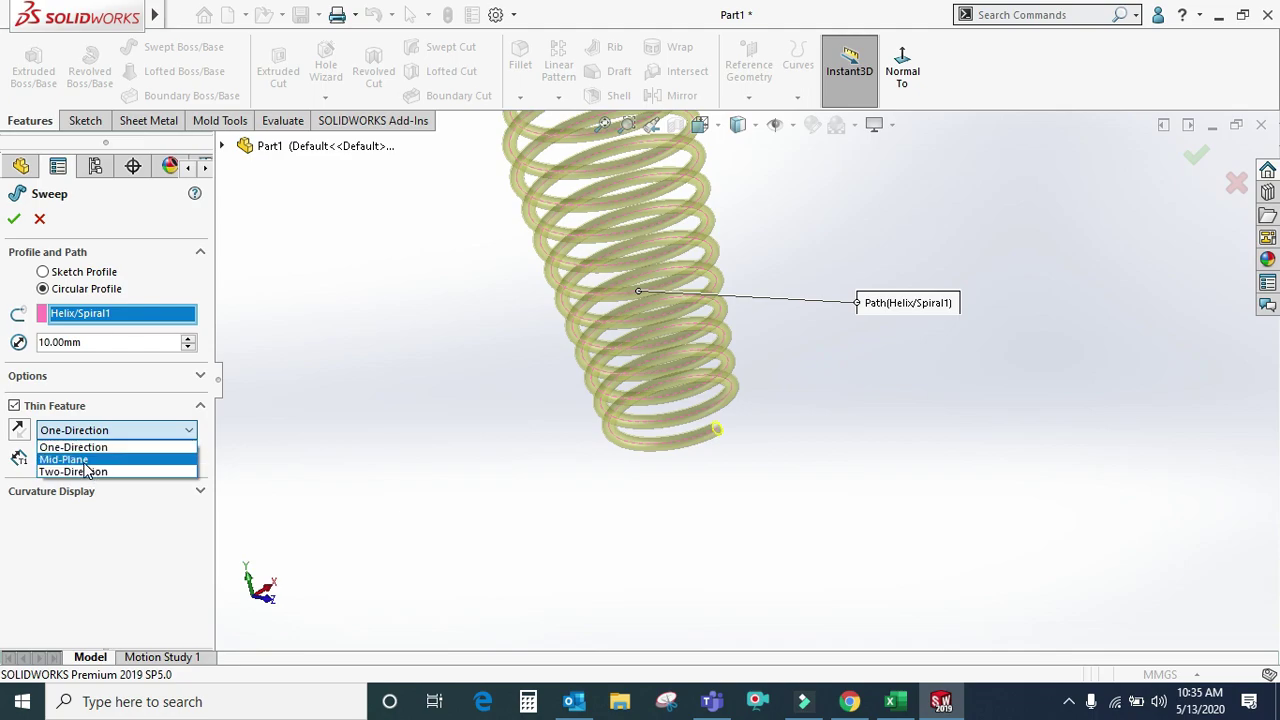
left_click(84, 459)
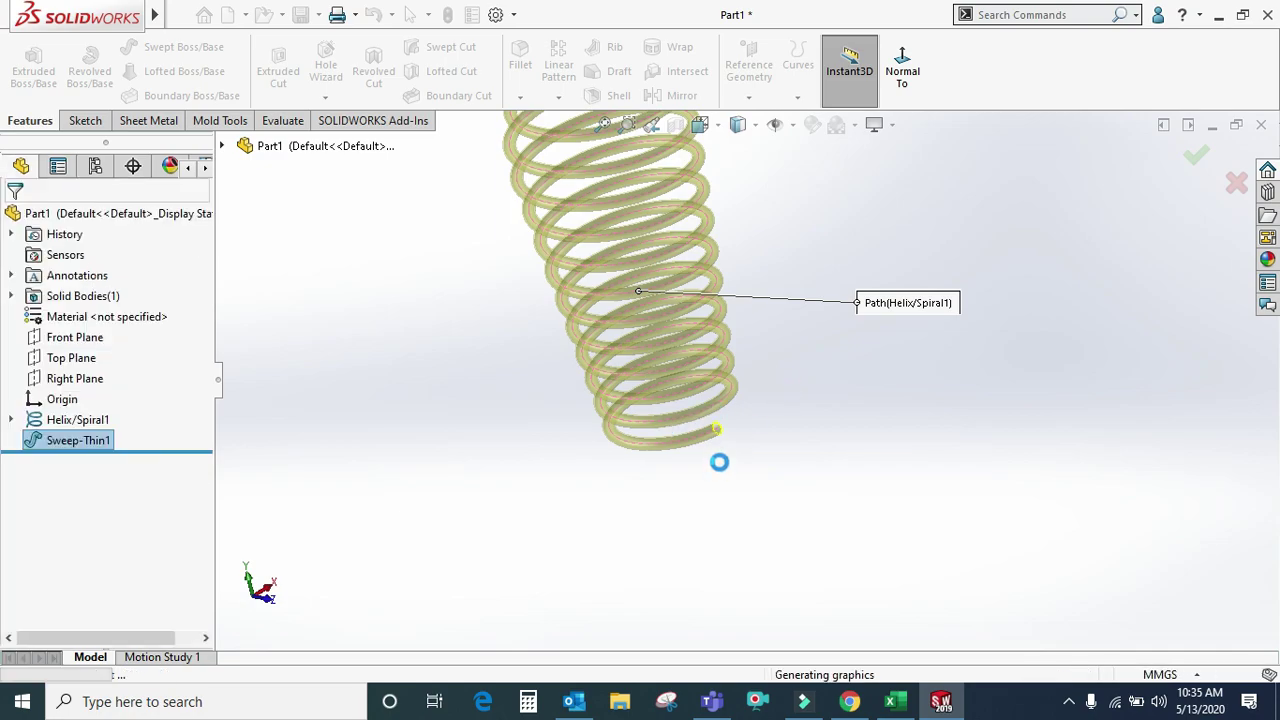
- Zoom and orbit the spring to view it upright, then leaning left
scroll(730, 410, "down", 3)
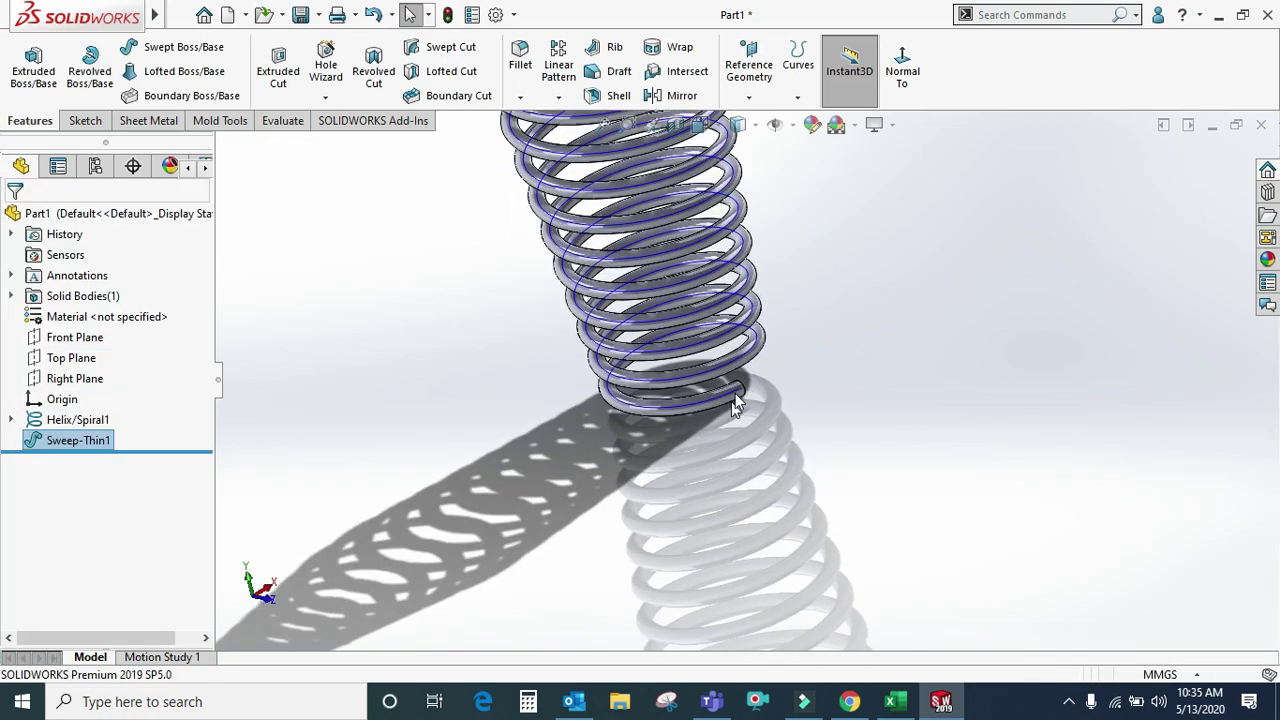
scroll(735, 393, "down", 3)
scroll(700, 420, "down", 3)
middle_click_drag(641, 445, 714, 497)
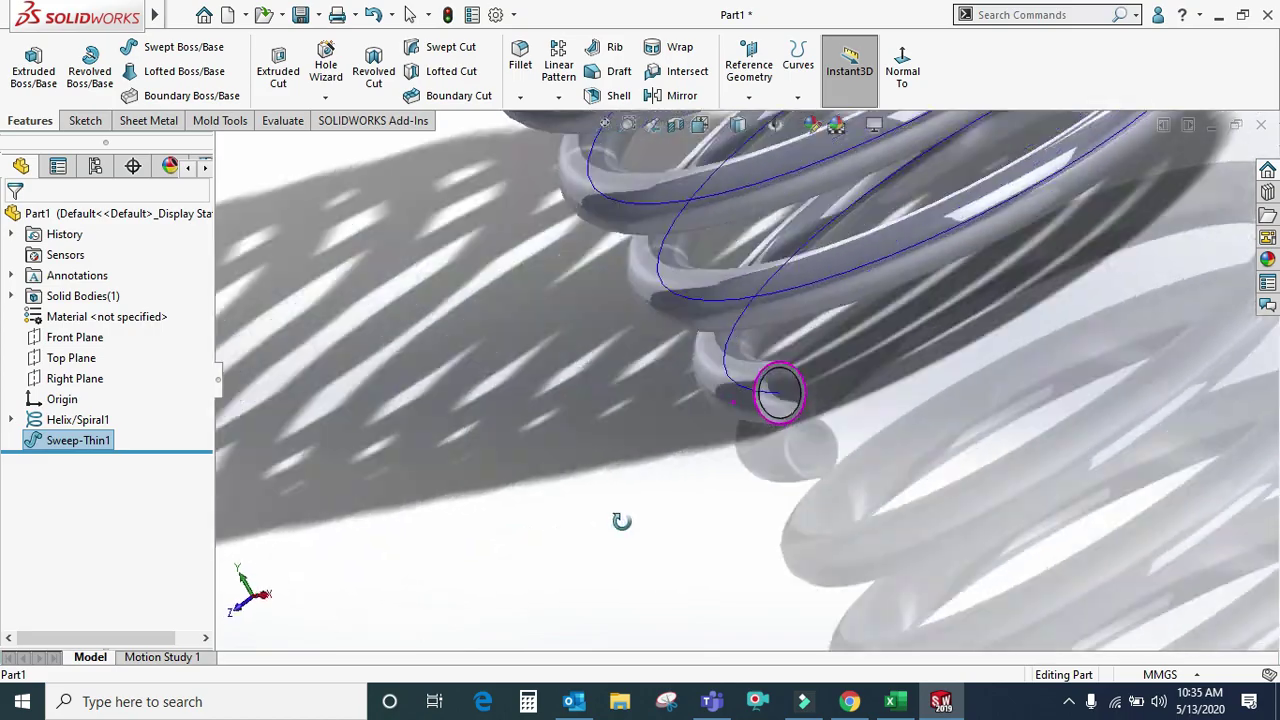
scroll(714, 497, "up", 5)
scroll(751, 460, "up", 3)
scroll(763, 332, "down", 3)
scroll(700, 335, "down", 5)
scroll(695, 333, "up", 5)
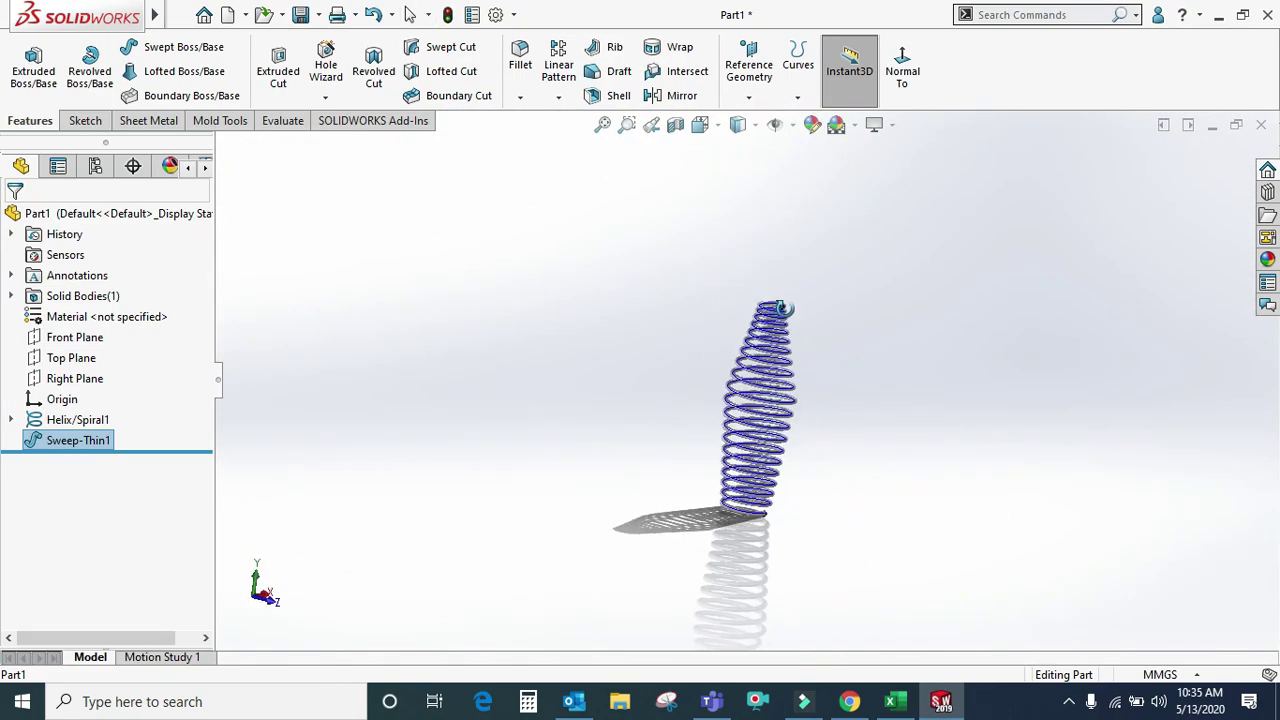
middle_click_drag(695, 333, 640, 330)
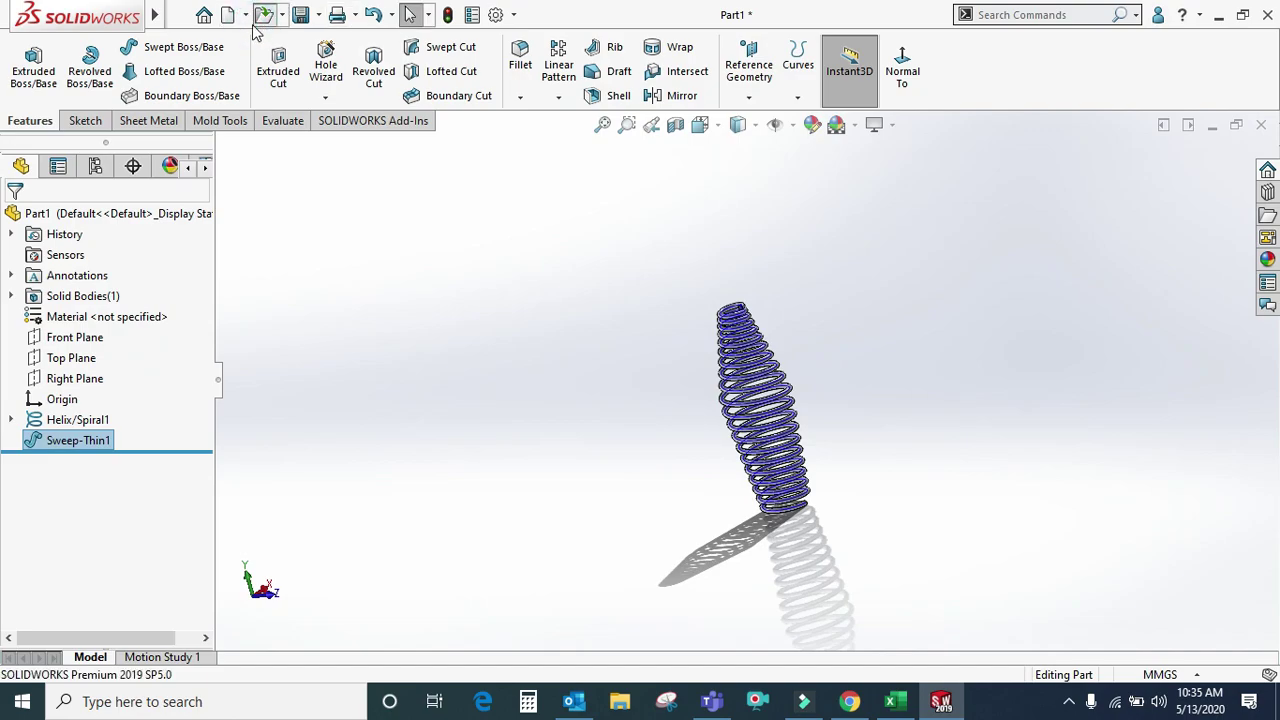
- Create a new empty part document, Part2
key("ctrl+o")
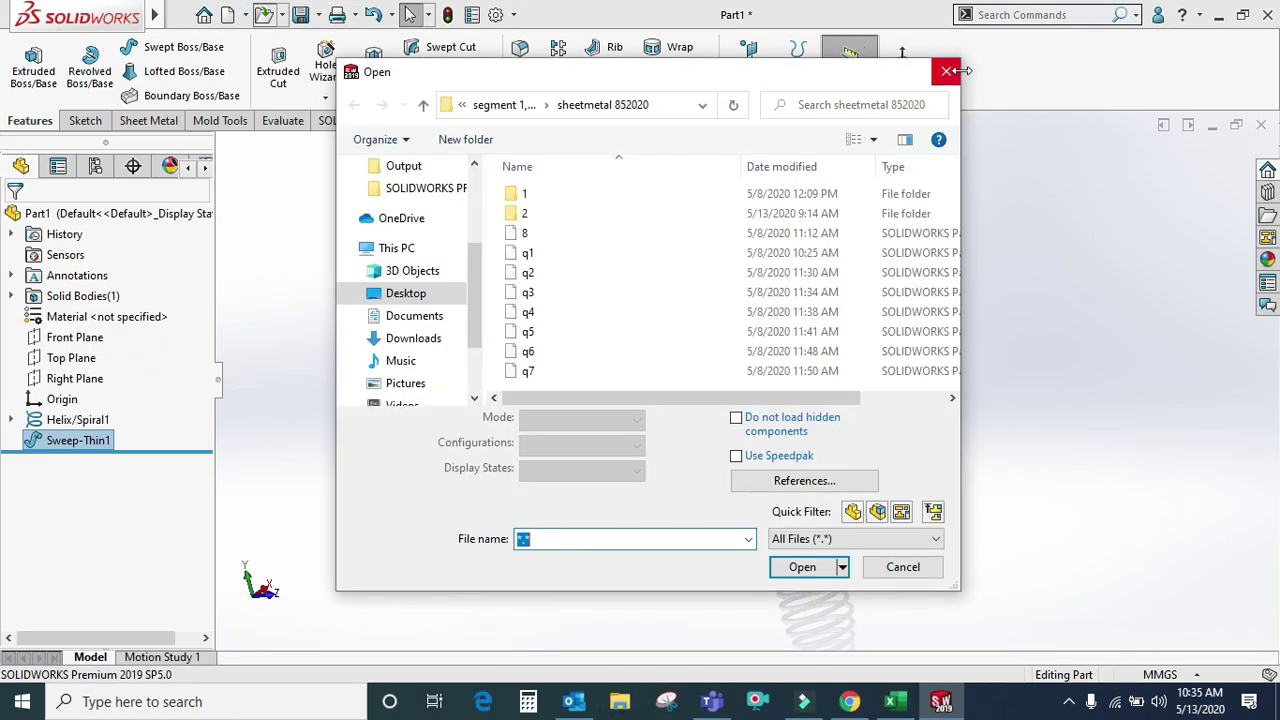
left_click(940, 75)
left_click(240, 14)
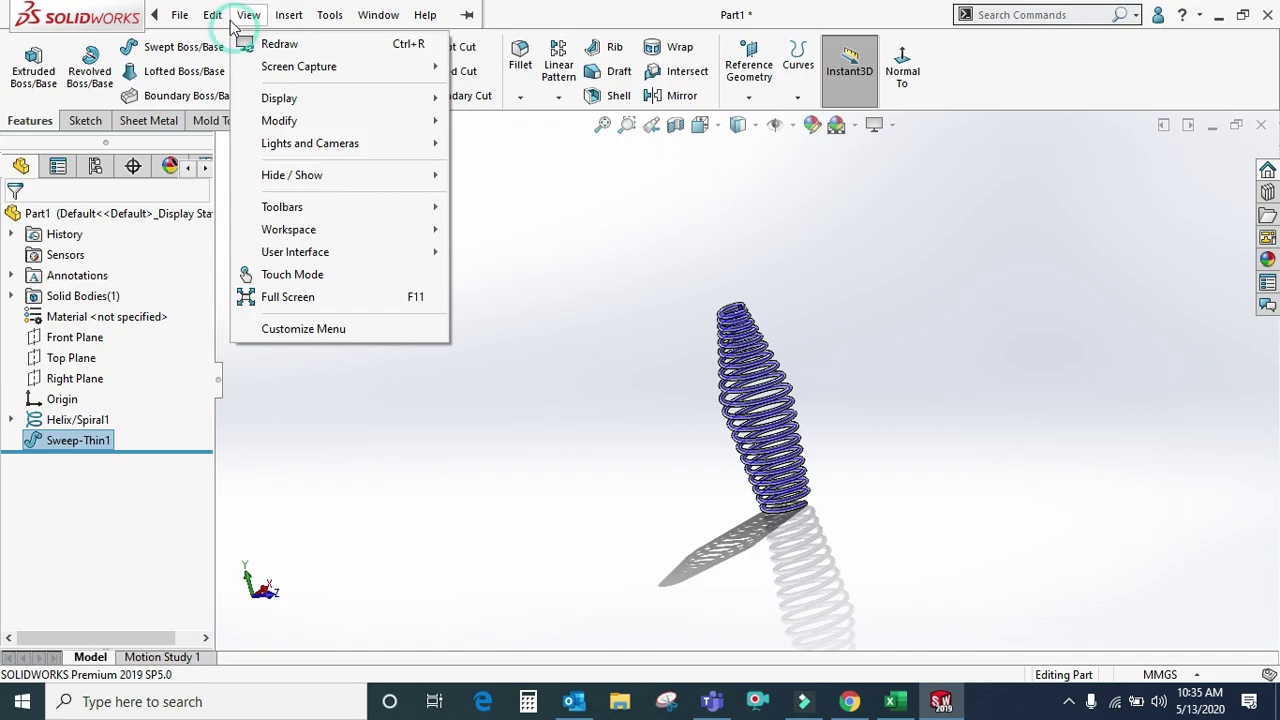
left_click(205, 44)
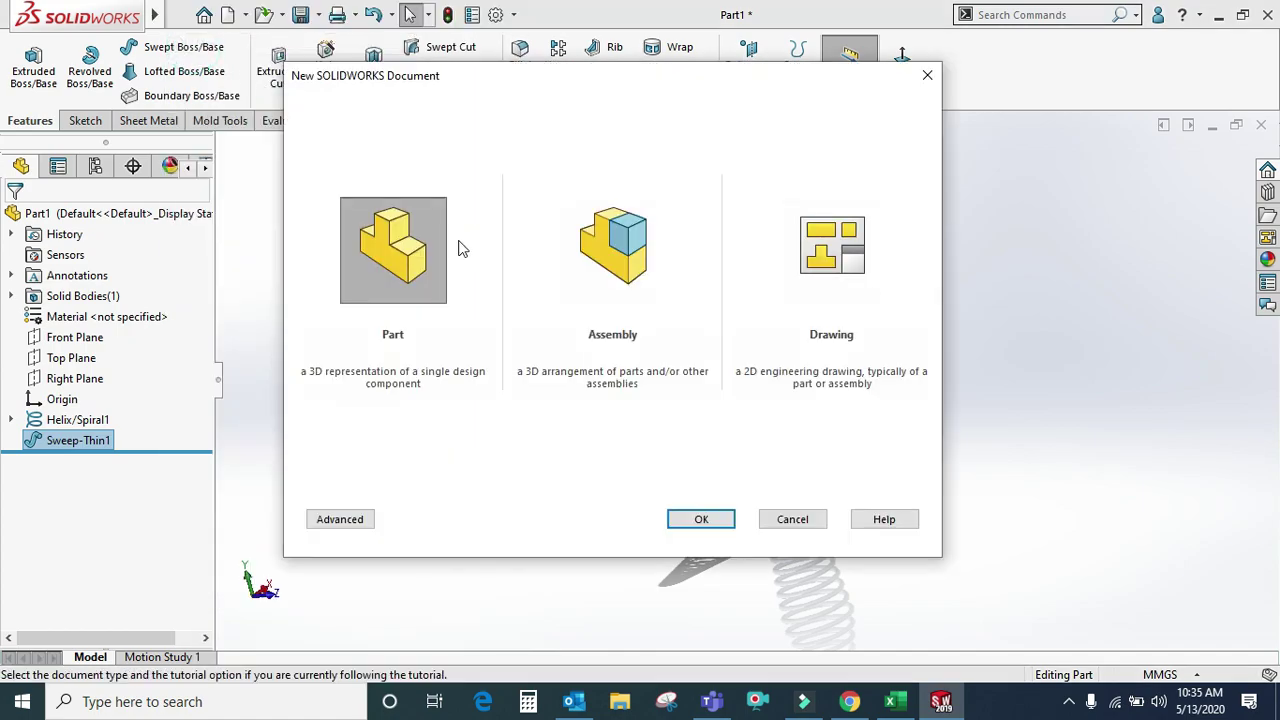
left_click(721, 520)
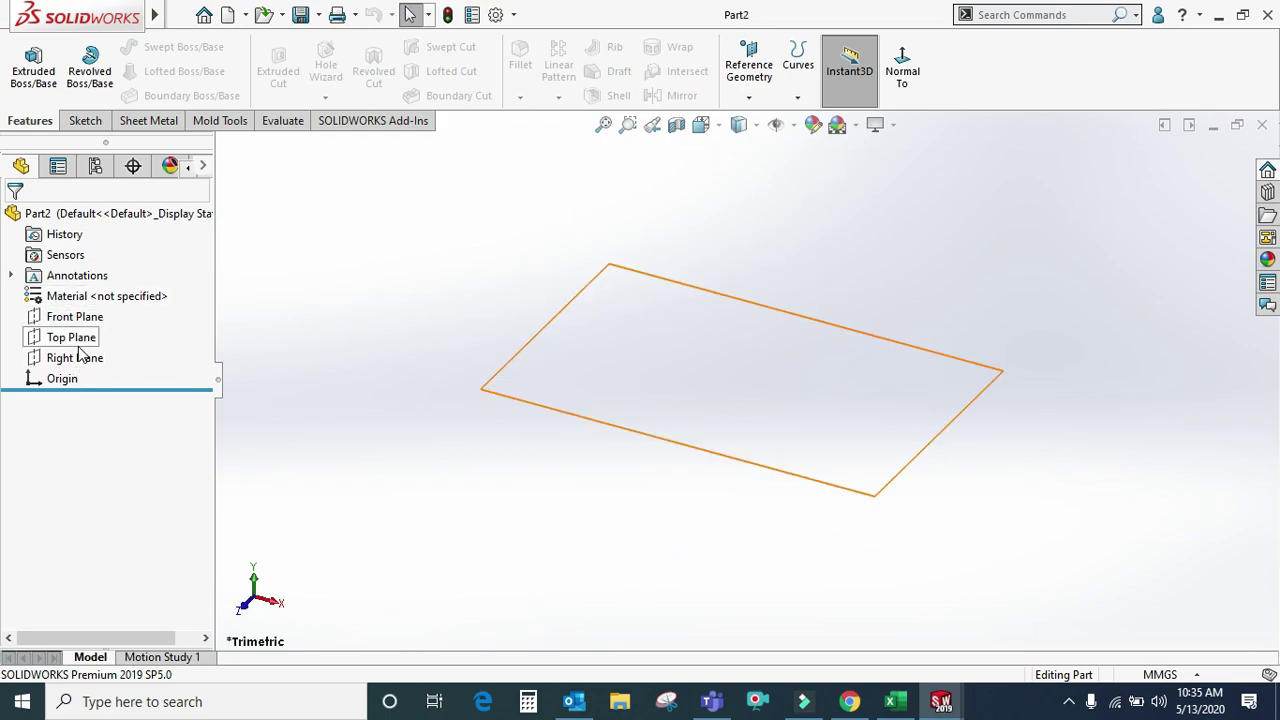
- Sketch a 50 mm circle centred on the origin on the Top Plane and close the sketch
left_click(62, 337)
left_click(96, 322)
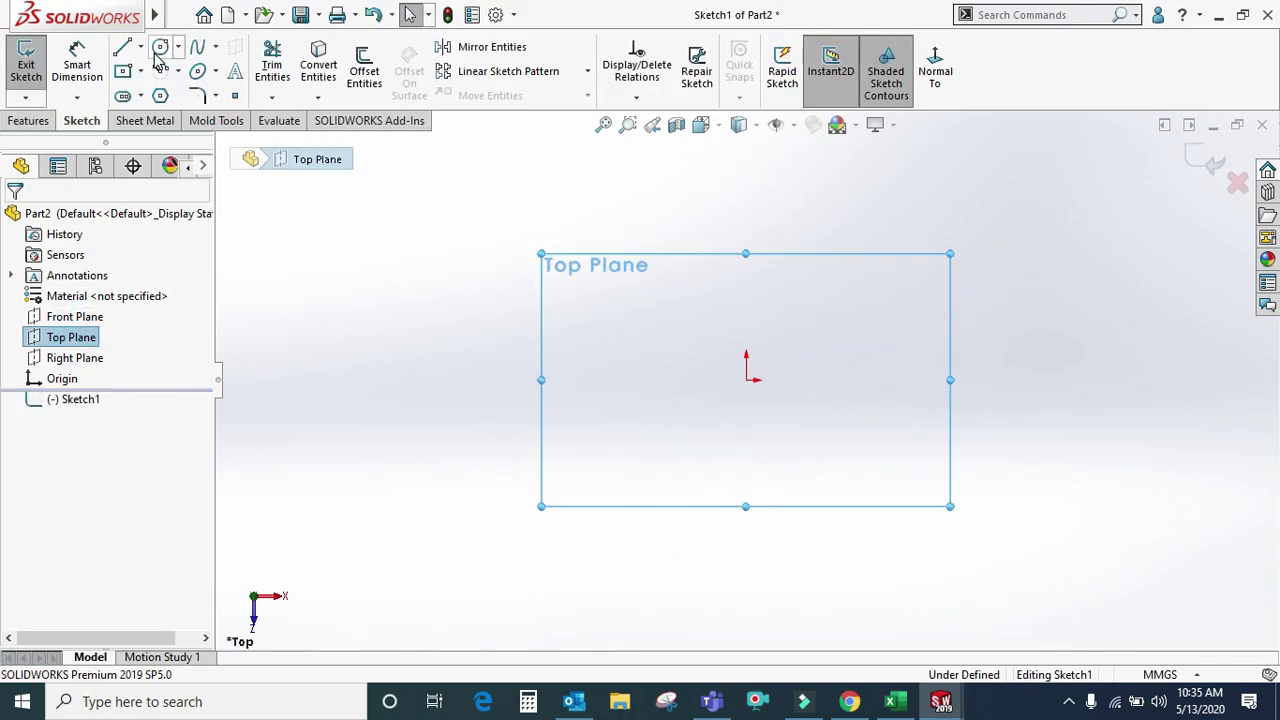
left_click(747, 380)
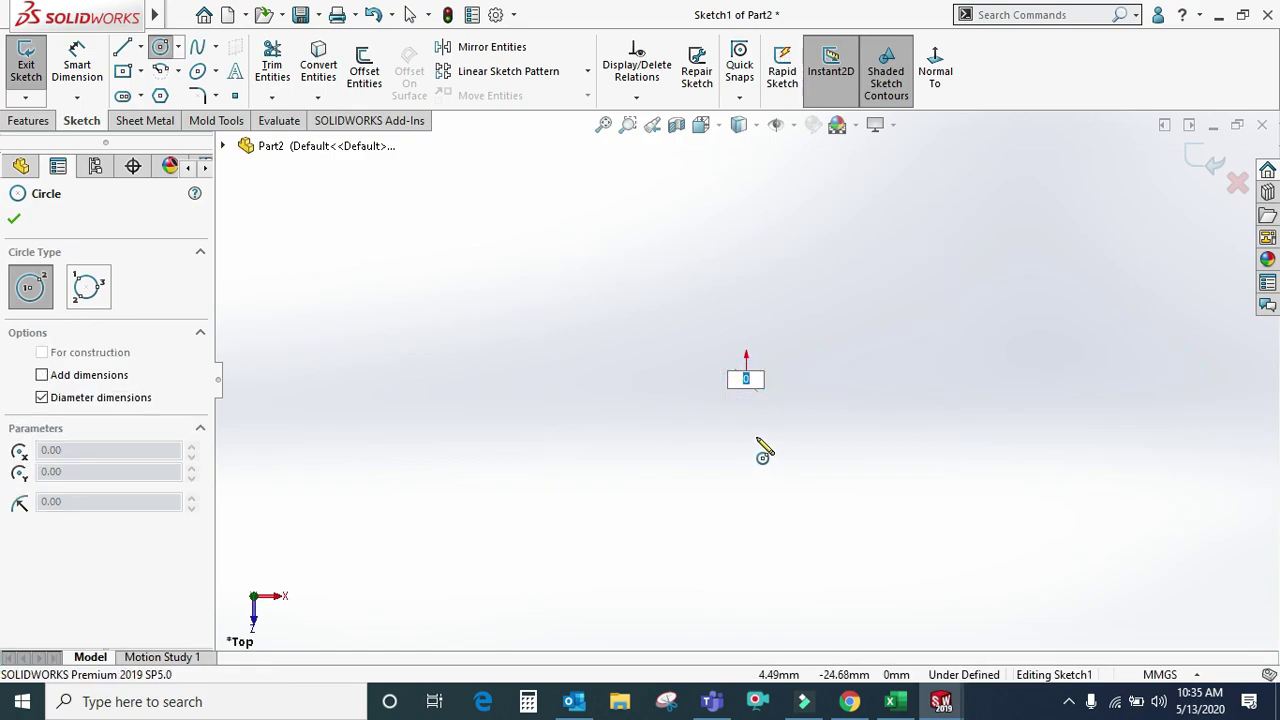
type("50")
key("Return")
right_click(962, 244)
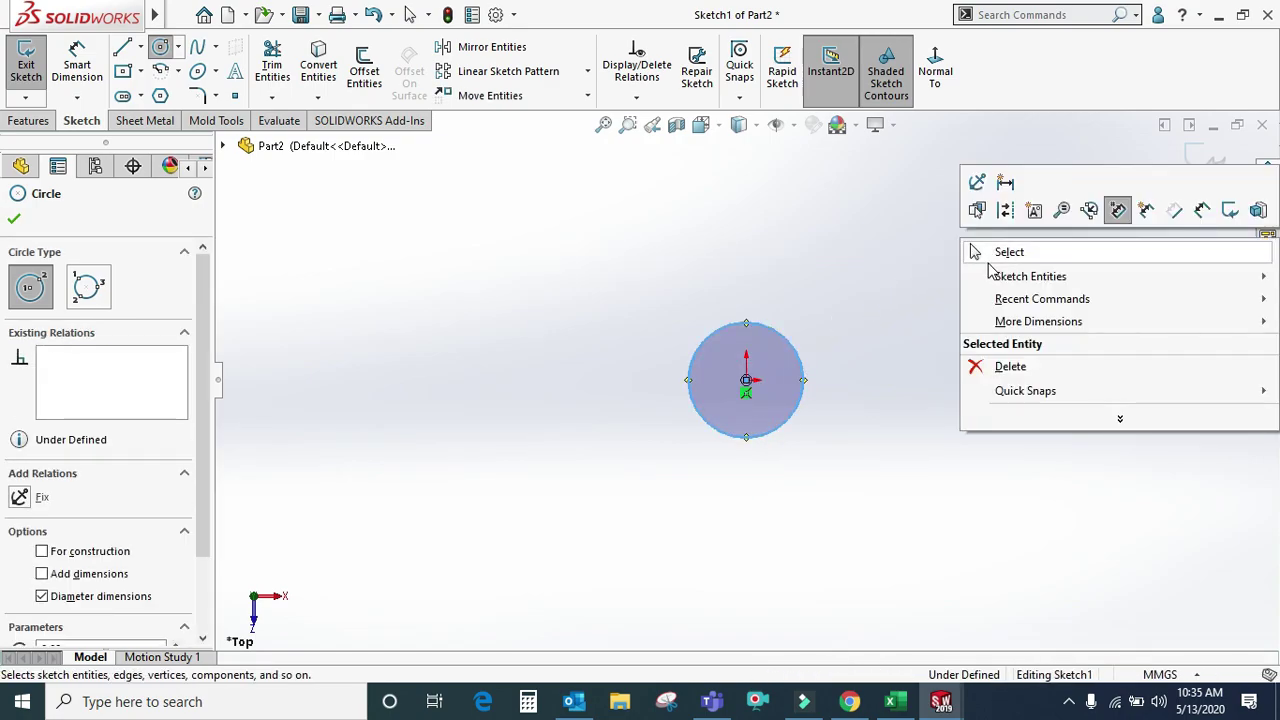
left_click(986, 252)
left_click(30, 121)
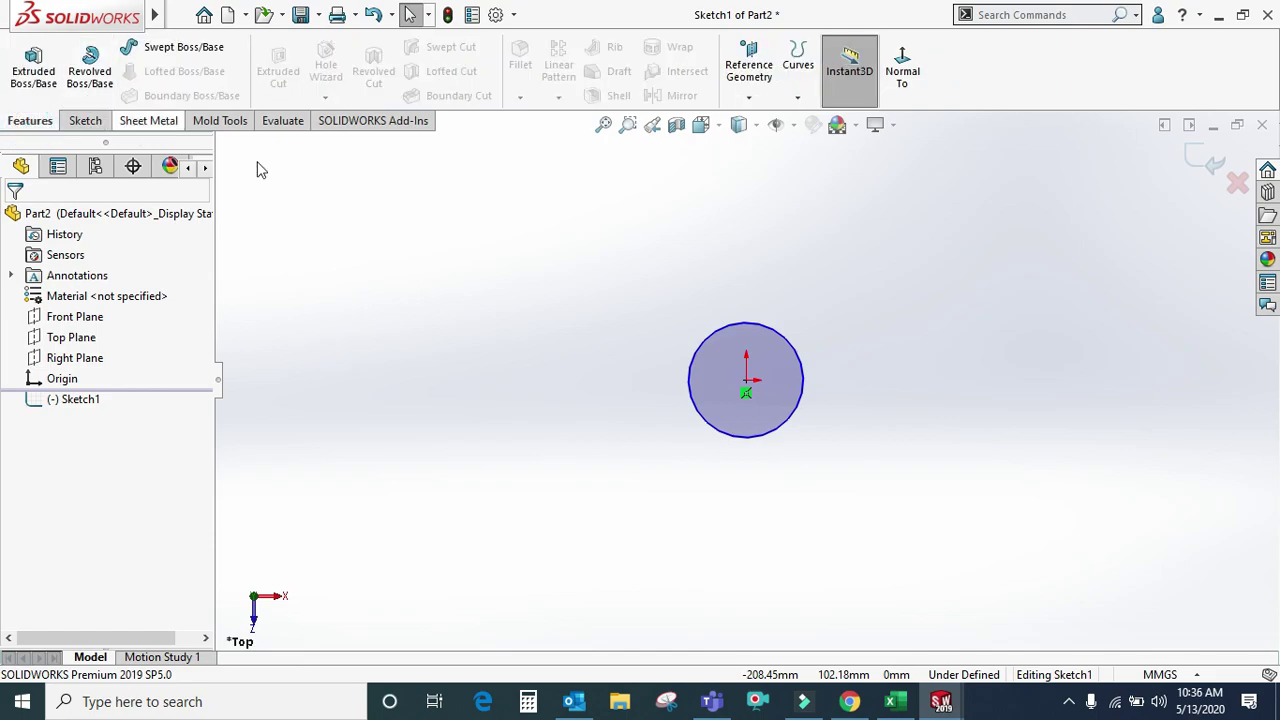
left_click(1208, 160)
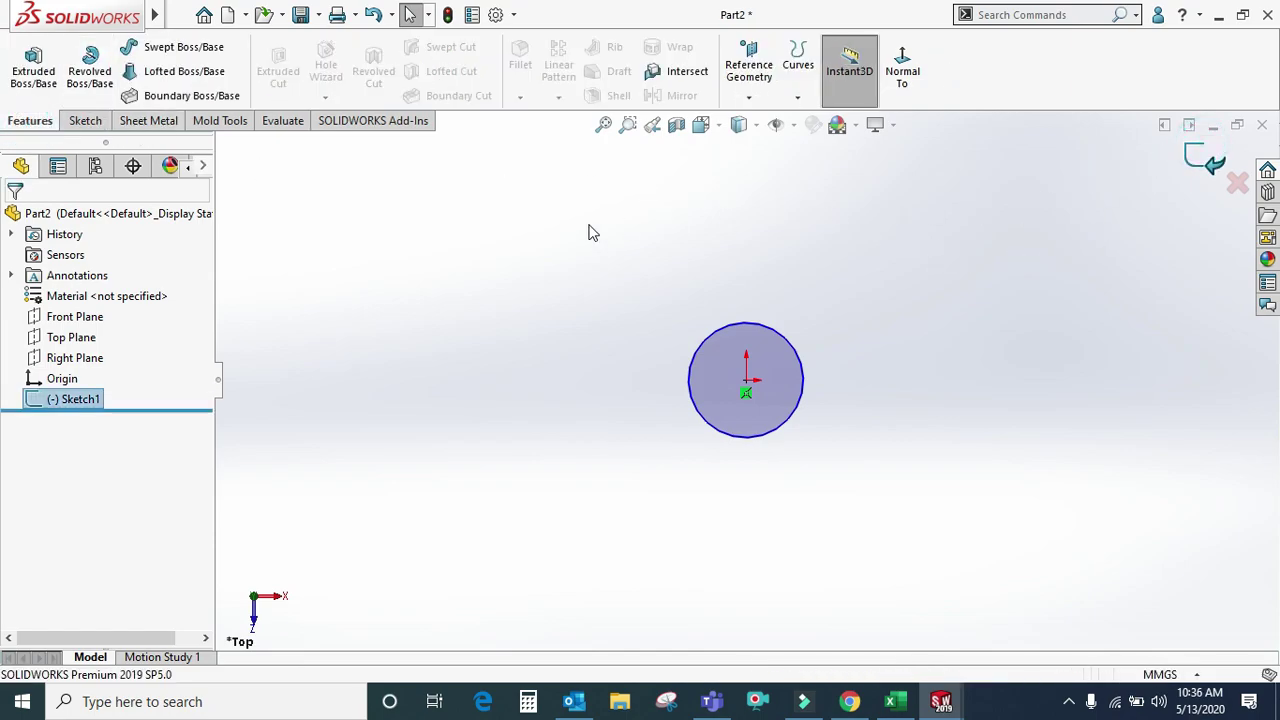
left_click(76, 316)
- Sketch a wavy open spline on the Front Plane, starting at the origin and rising and dipping to the right
left_click(106, 294)
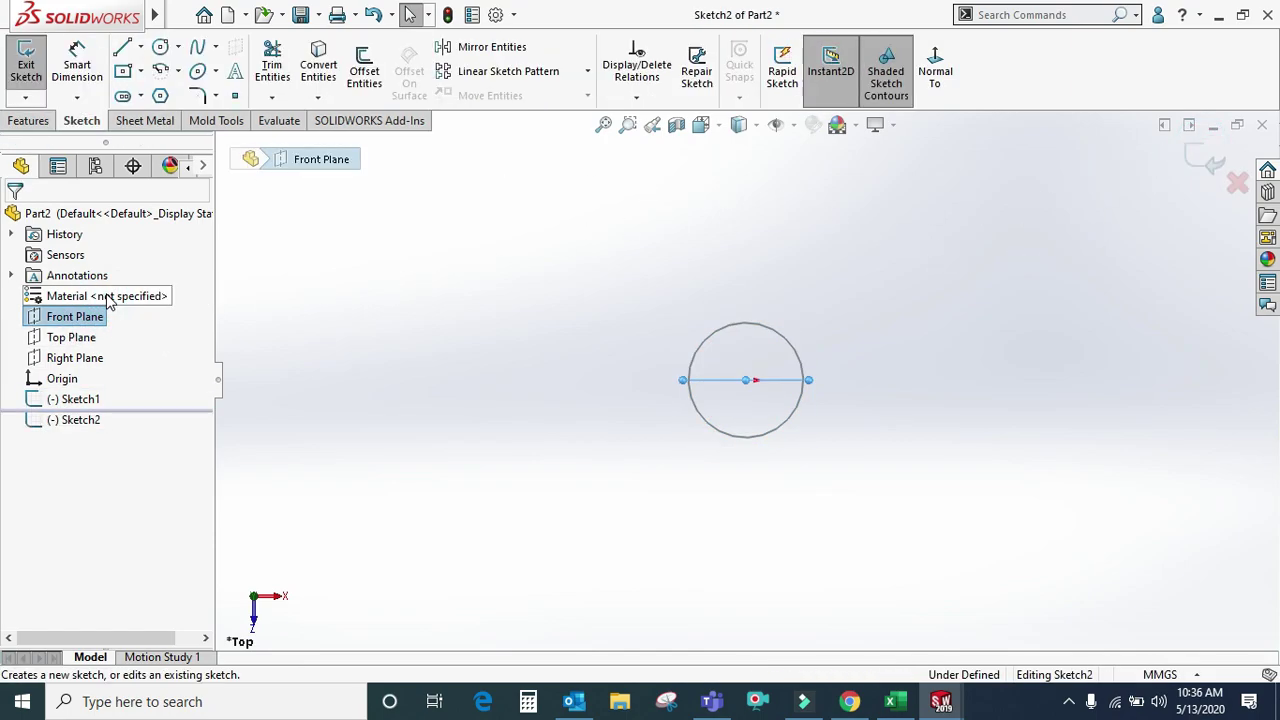
left_click(197, 47)
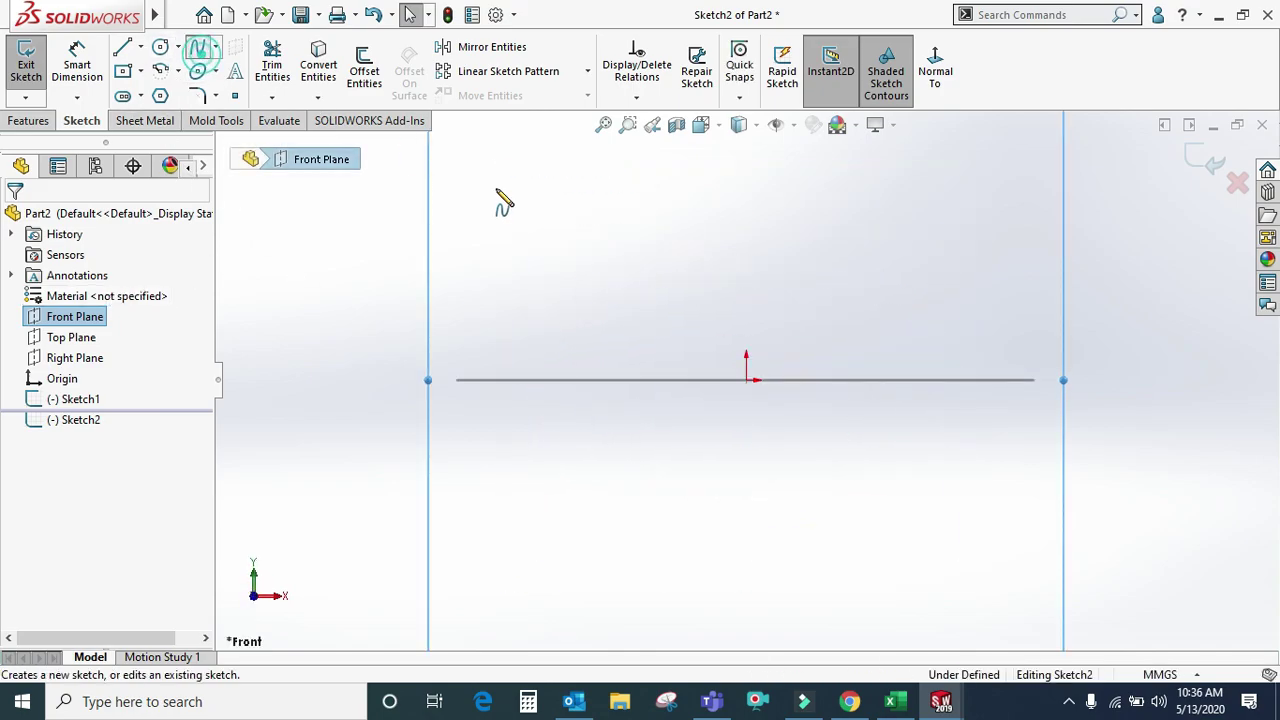
left_click(746, 380)
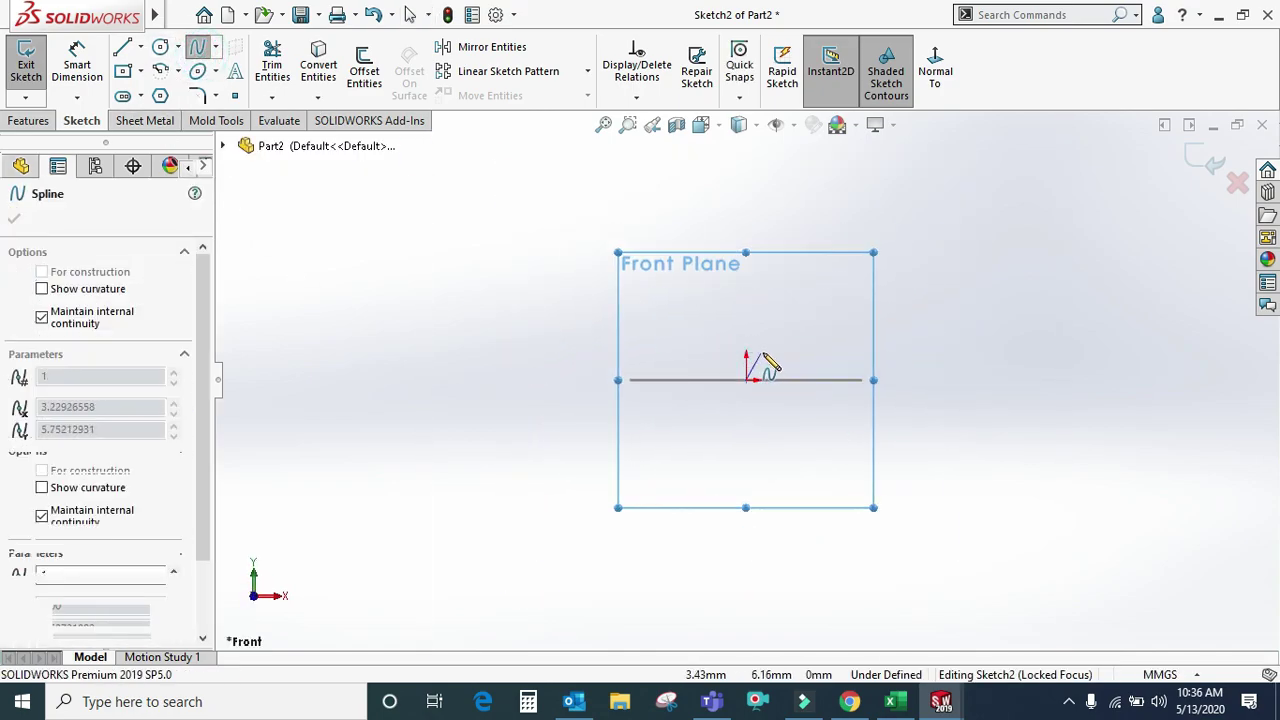
scroll(890, 215, "up", 2)
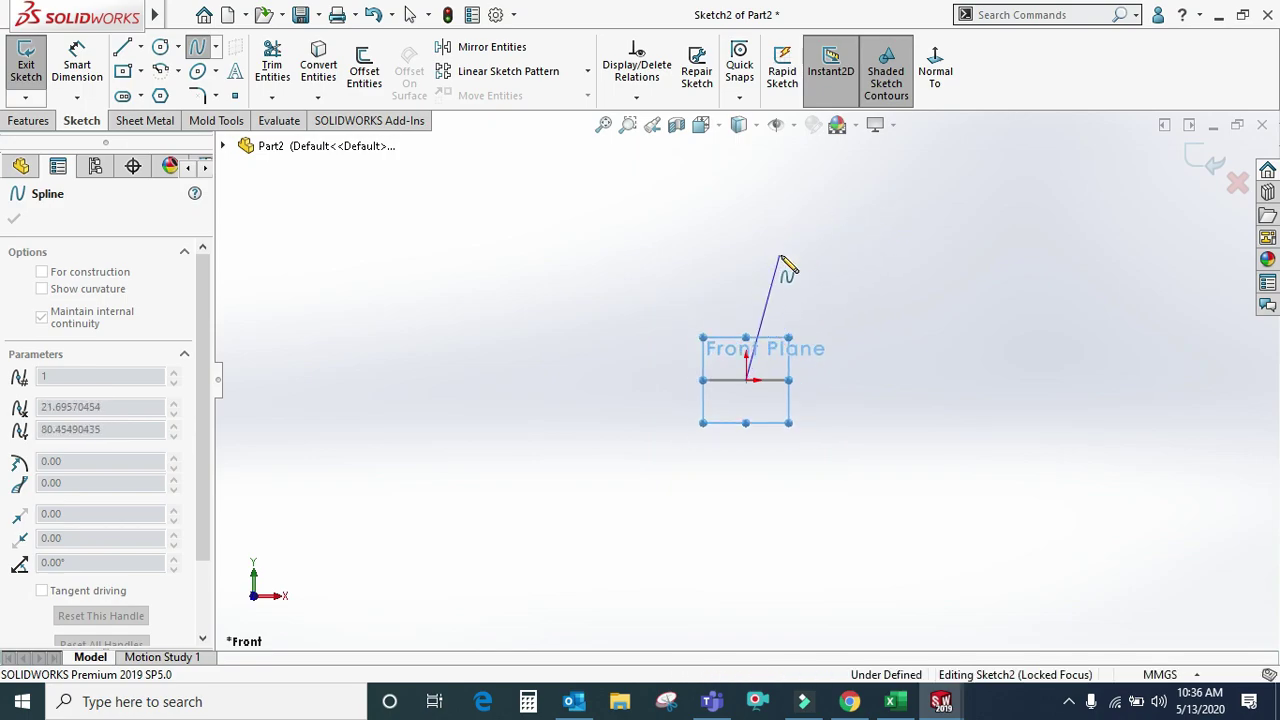
scroll(850, 255, "up", 2)
left_click(796, 322)
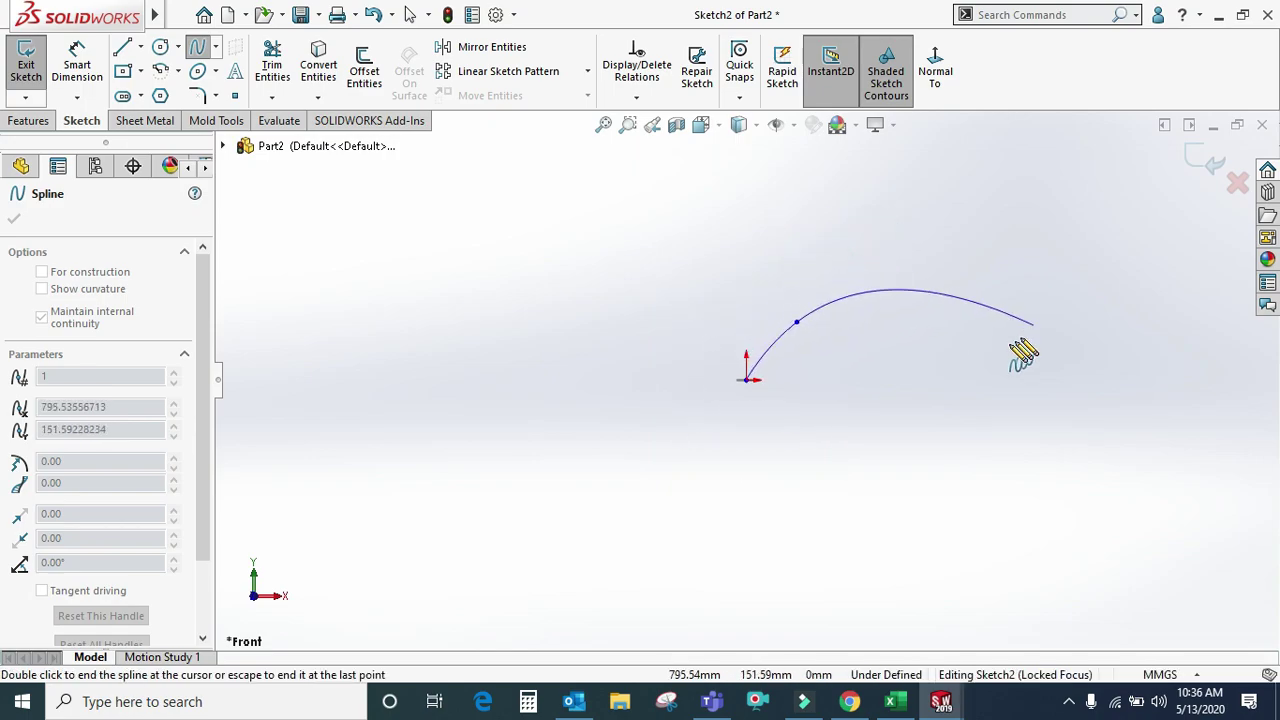
left_click(968, 346)
left_click(1127, 302)
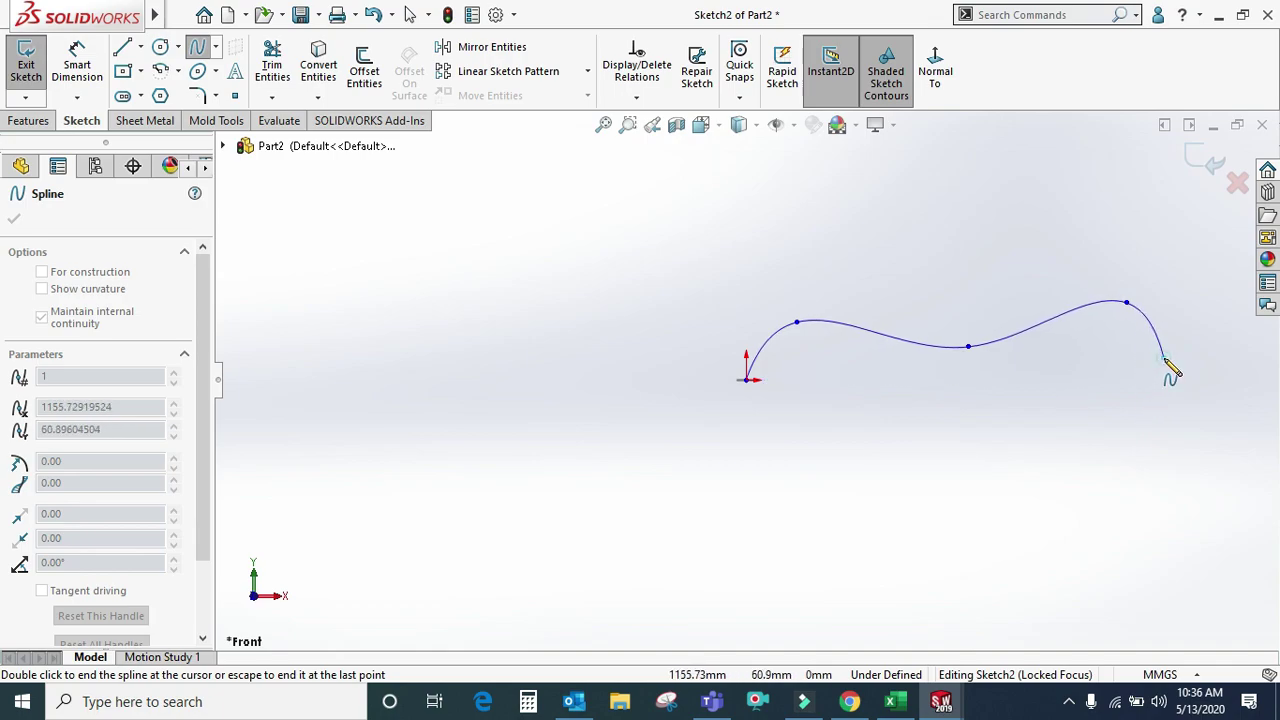
right_click(1166, 358)
left_click(1187, 374)
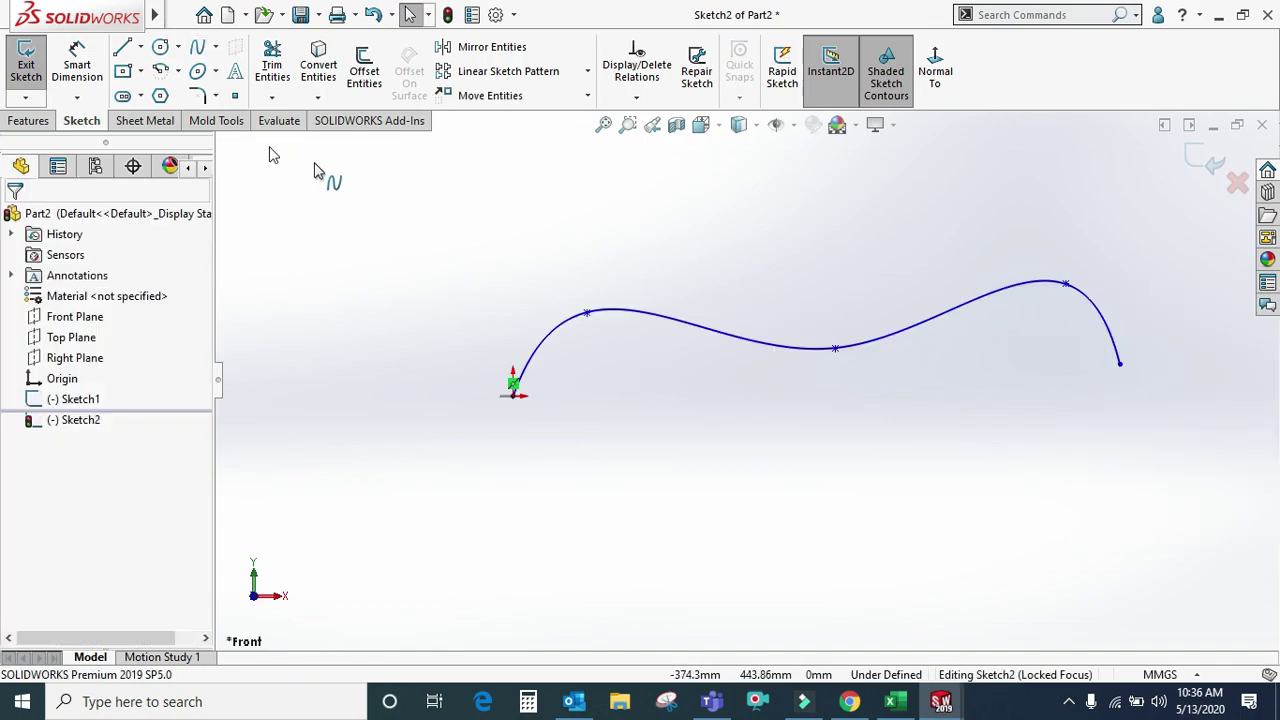
left_click(28, 121)
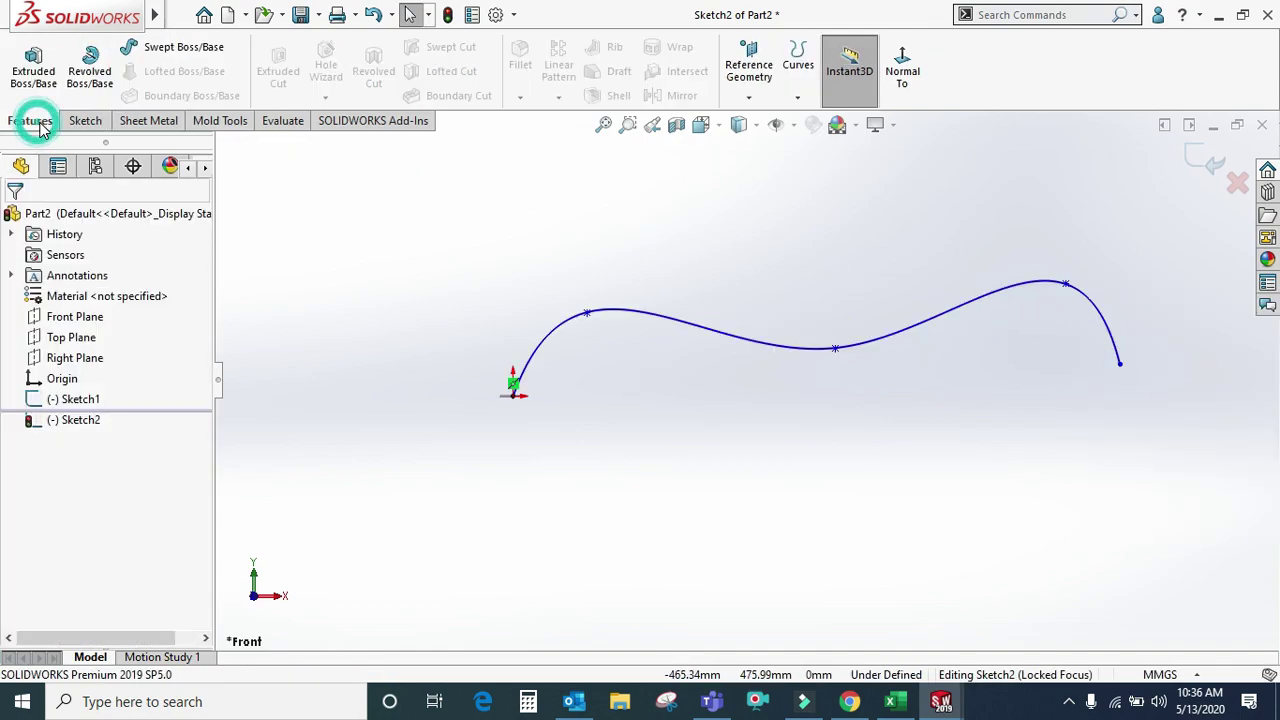
- Sweep the Sketch1 circle along the Sketch2 spline to create the solid tube Sweep1
left_click(200, 49)
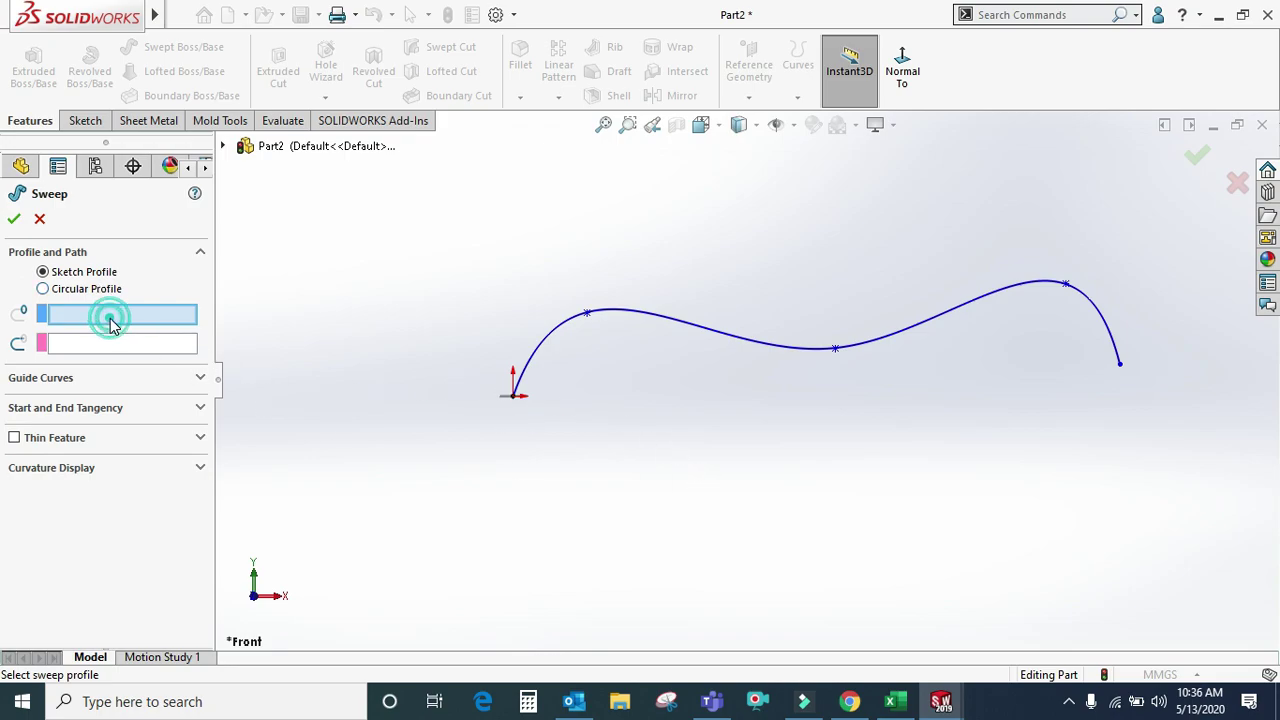
left_click(505, 405)
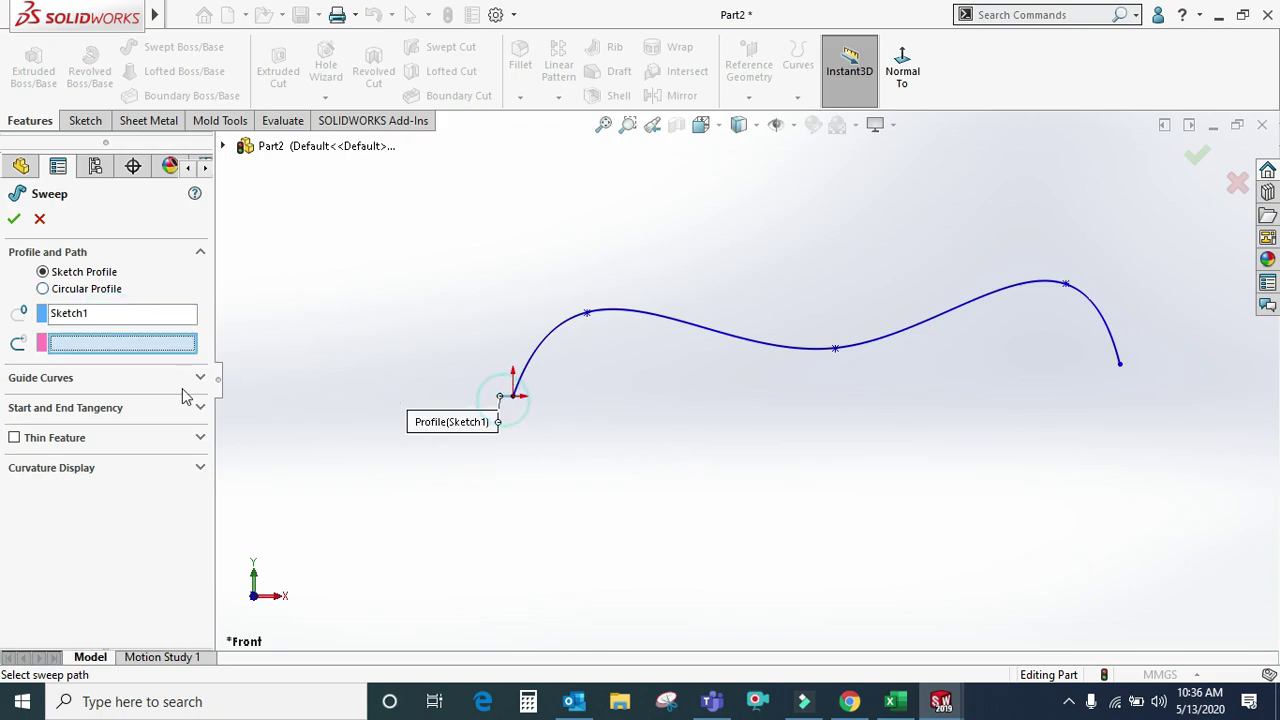
left_click(554, 335)
mouse_move(680, 423)
middle_mouse_down()
mouse_move(728, 448)
mouse_move(708, 480)
middle_mouse_up()
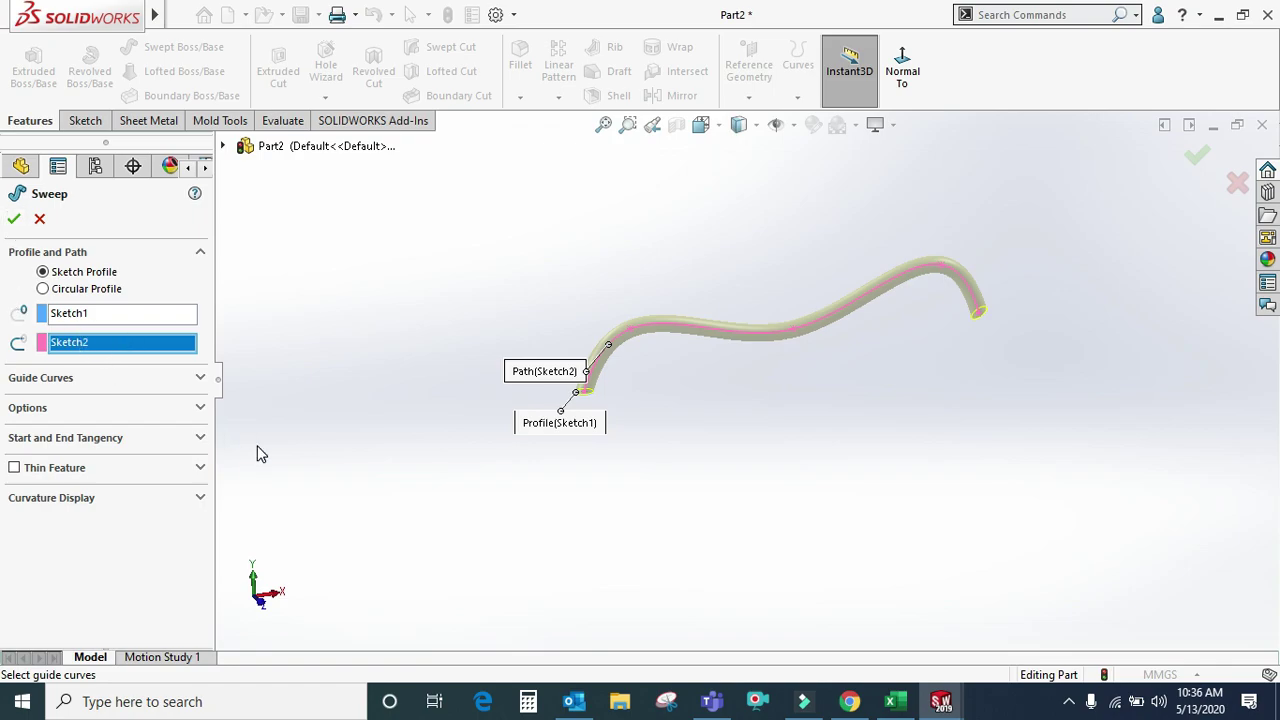
scroll(570, 398, "down", 3)
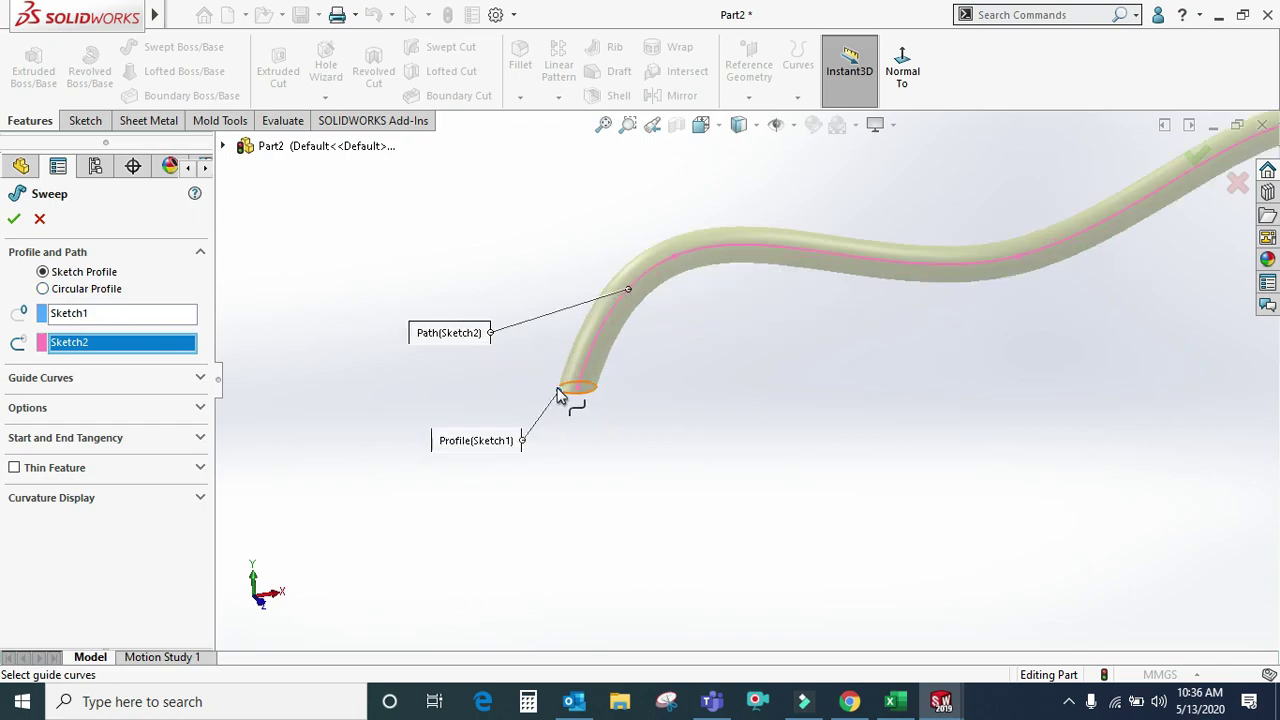
scroll(587, 395, "down", 1)
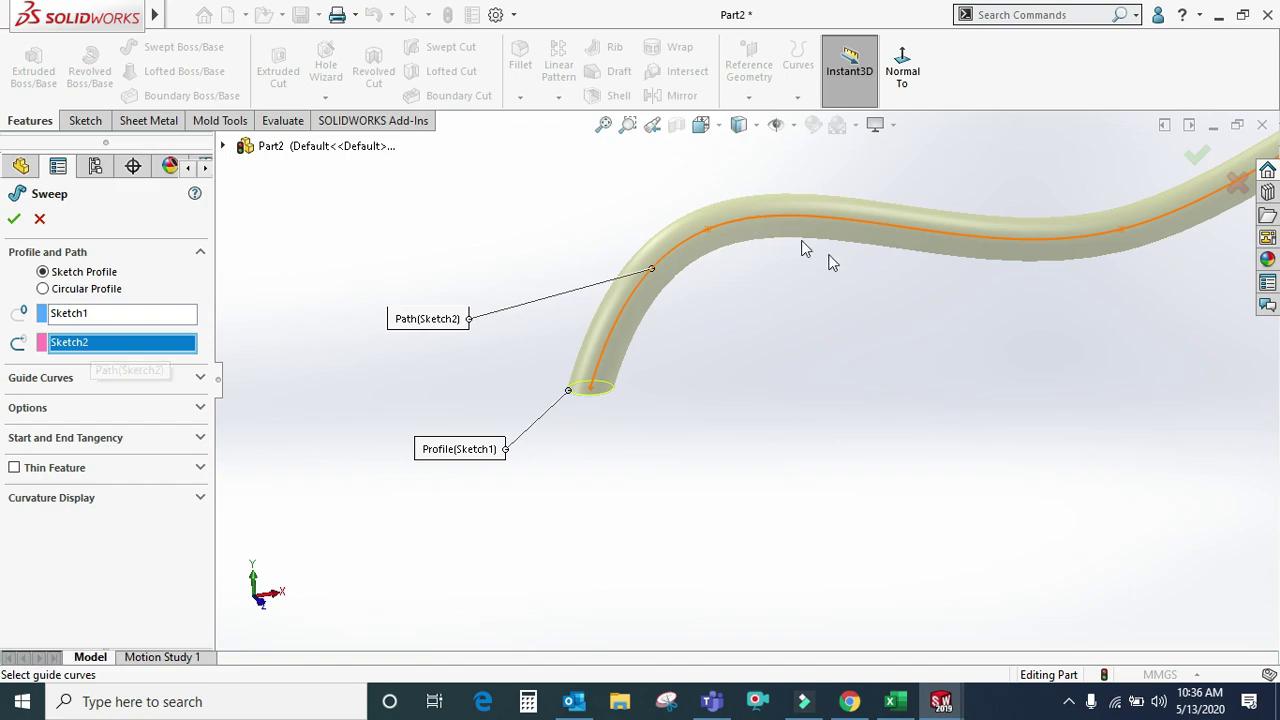
key("f")
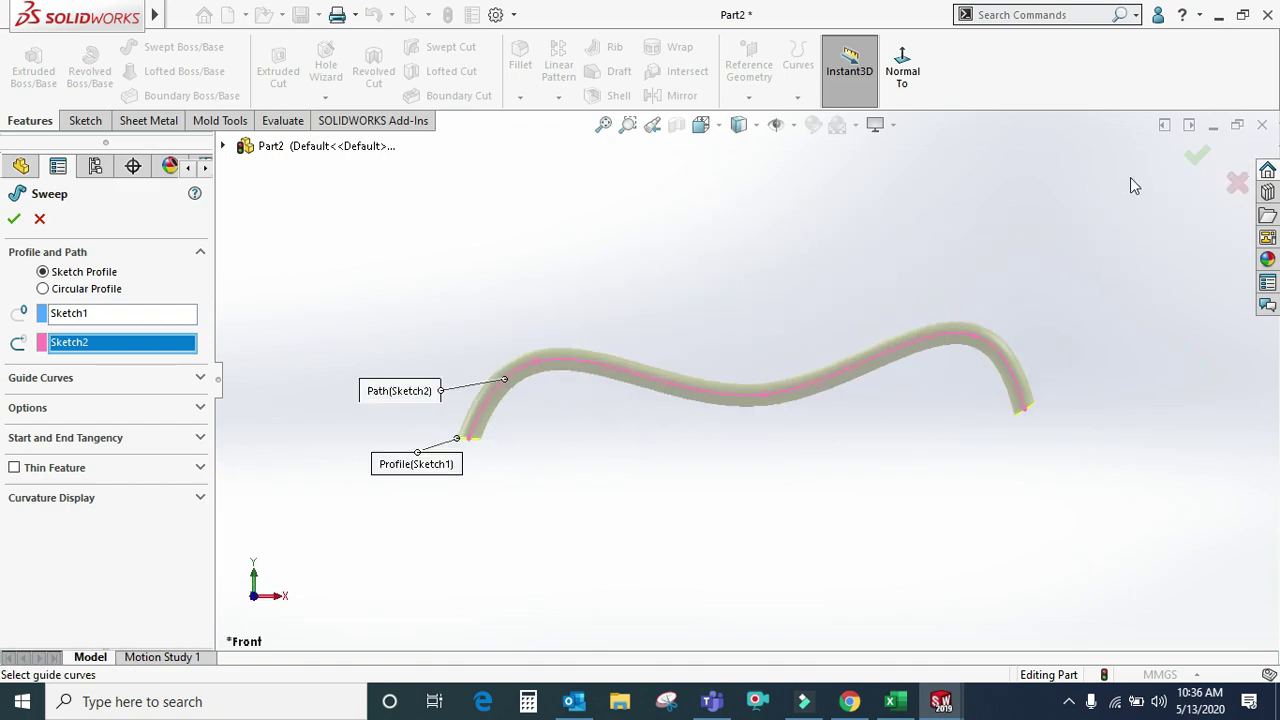
left_click(1198, 156)
left_click(841, 242)
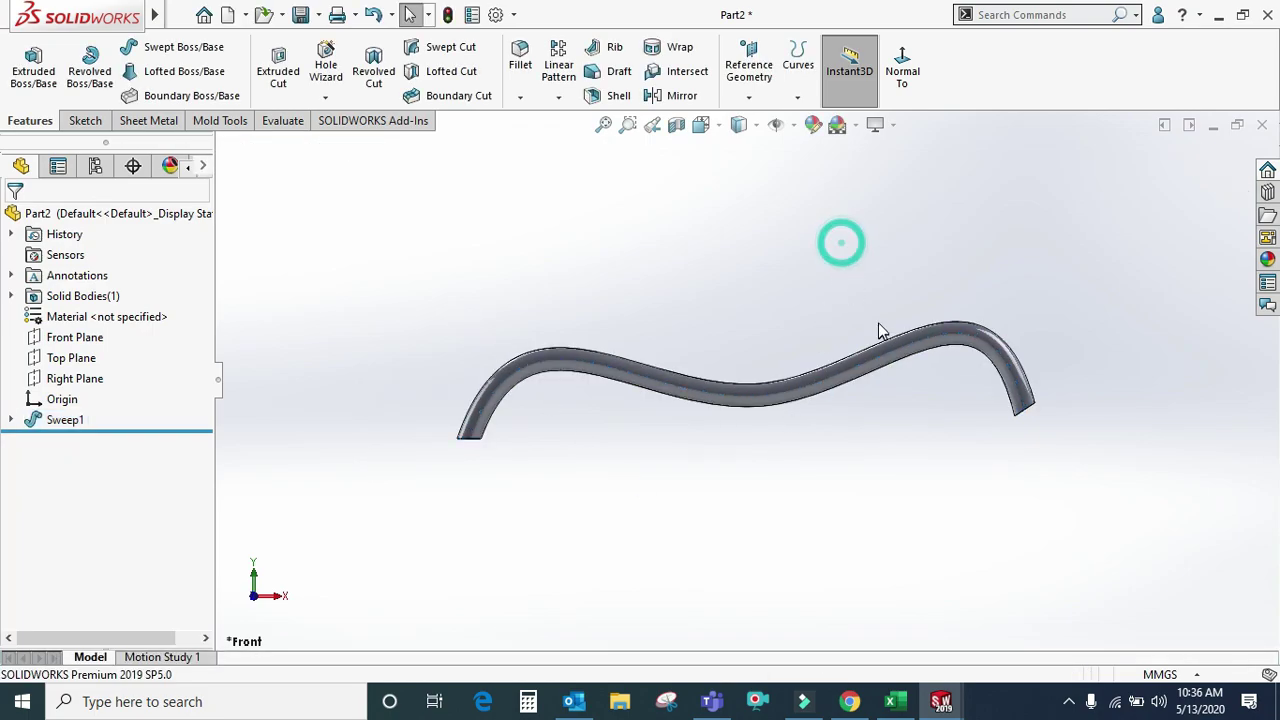
middle_click_drag(880, 330, 780, 243)
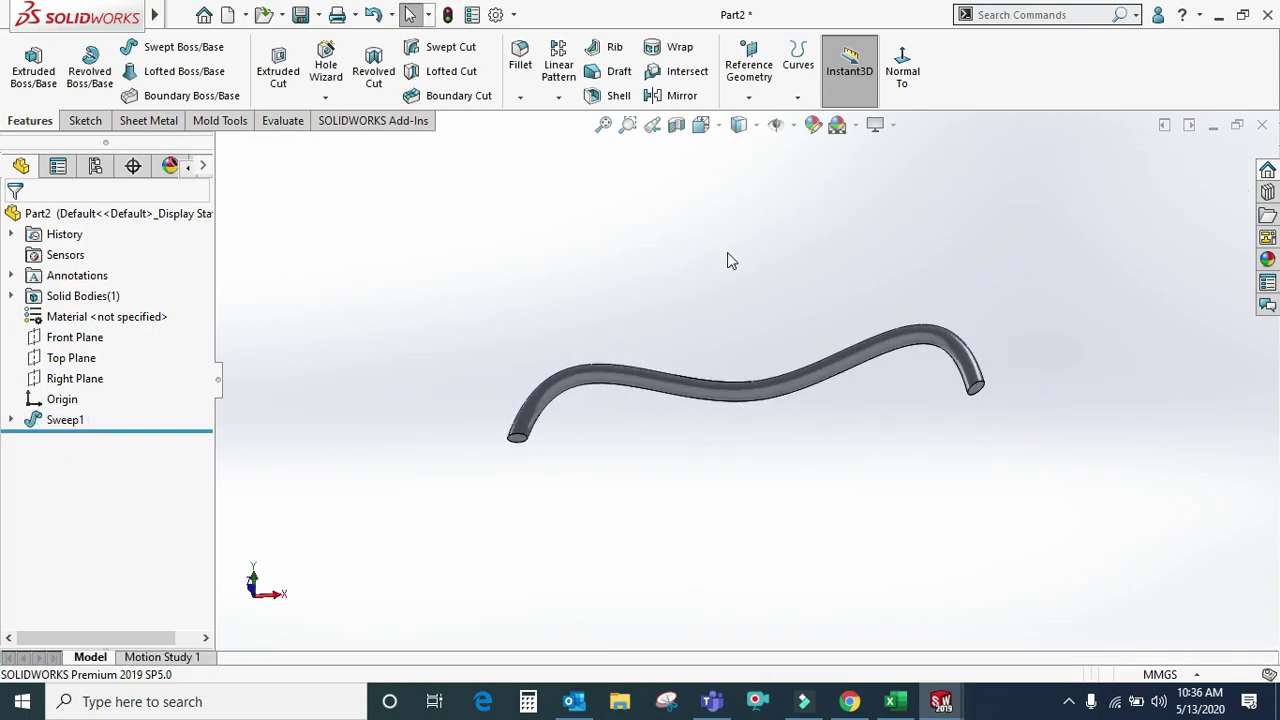
key("F10")
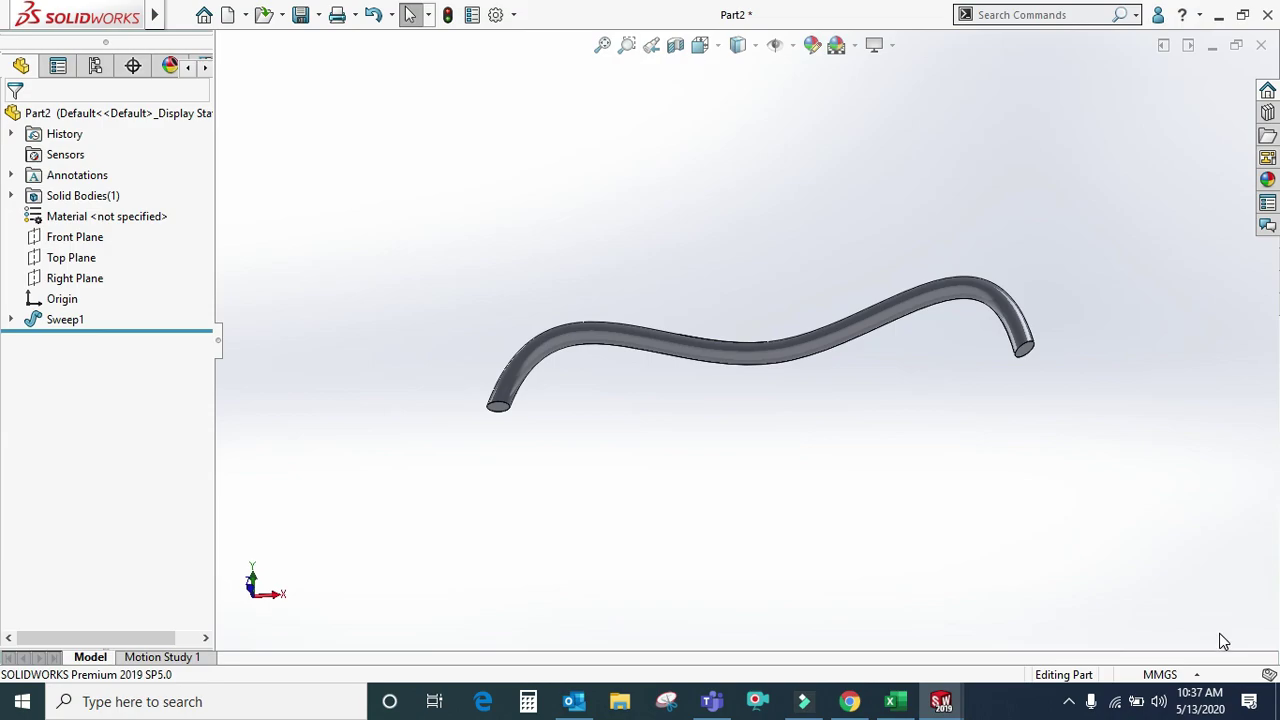
scroll(771, 225, "up", 1)
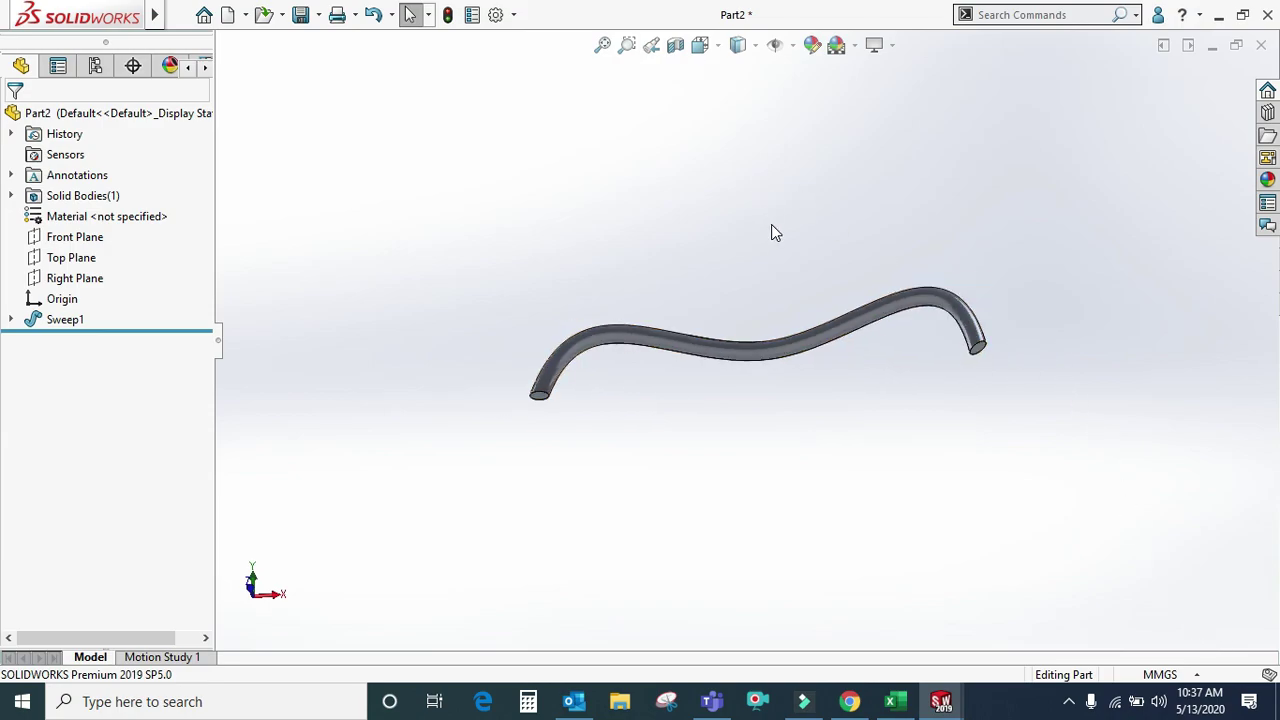
scroll(775, 232, "up", 1)
scroll(731, 228, "up", 2)
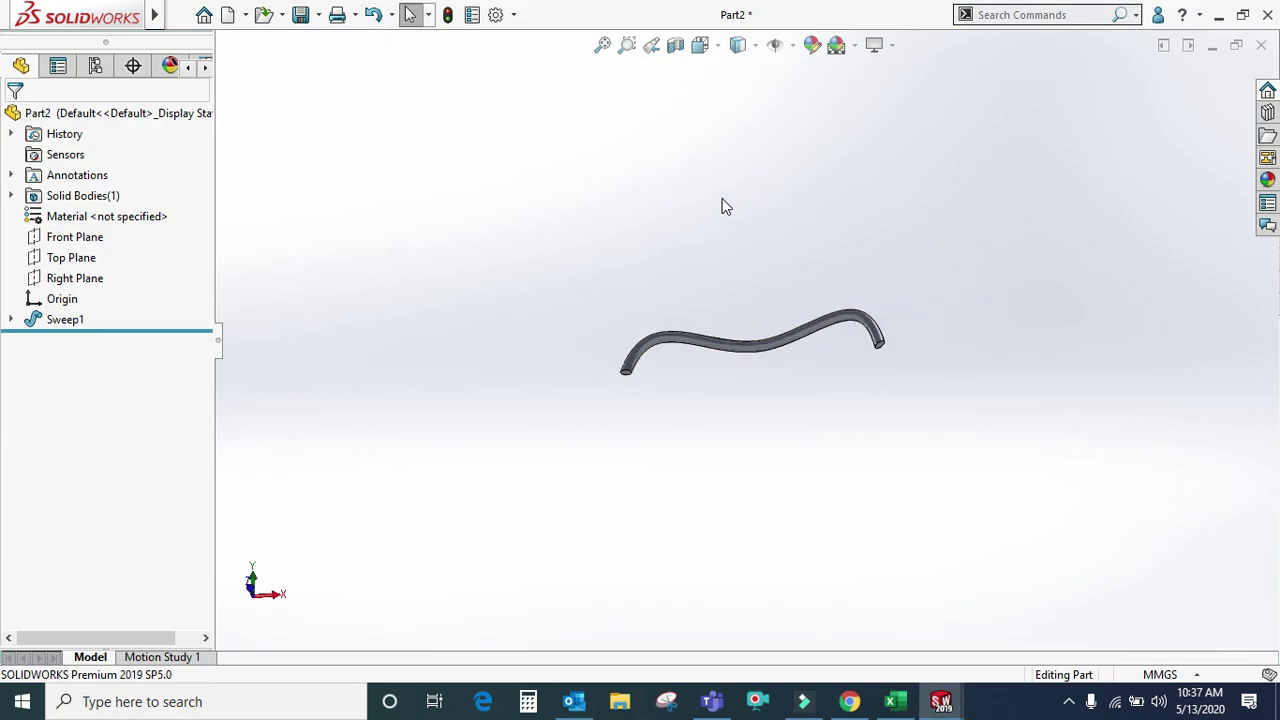
key("F10")
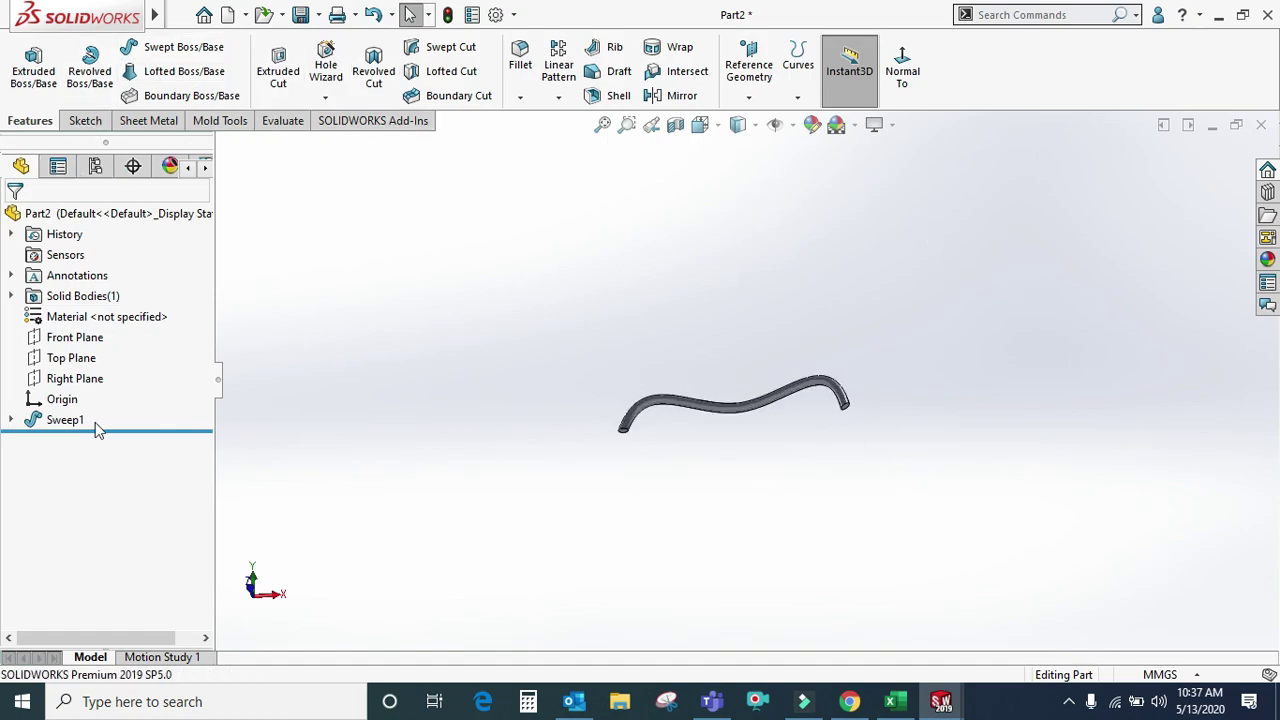
right_click(49, 421)
- Delete the Sweep1 feature and the Sketch2 path sketch
left_click(80, 430)
left_click(757, 257)
right_click(70, 422)
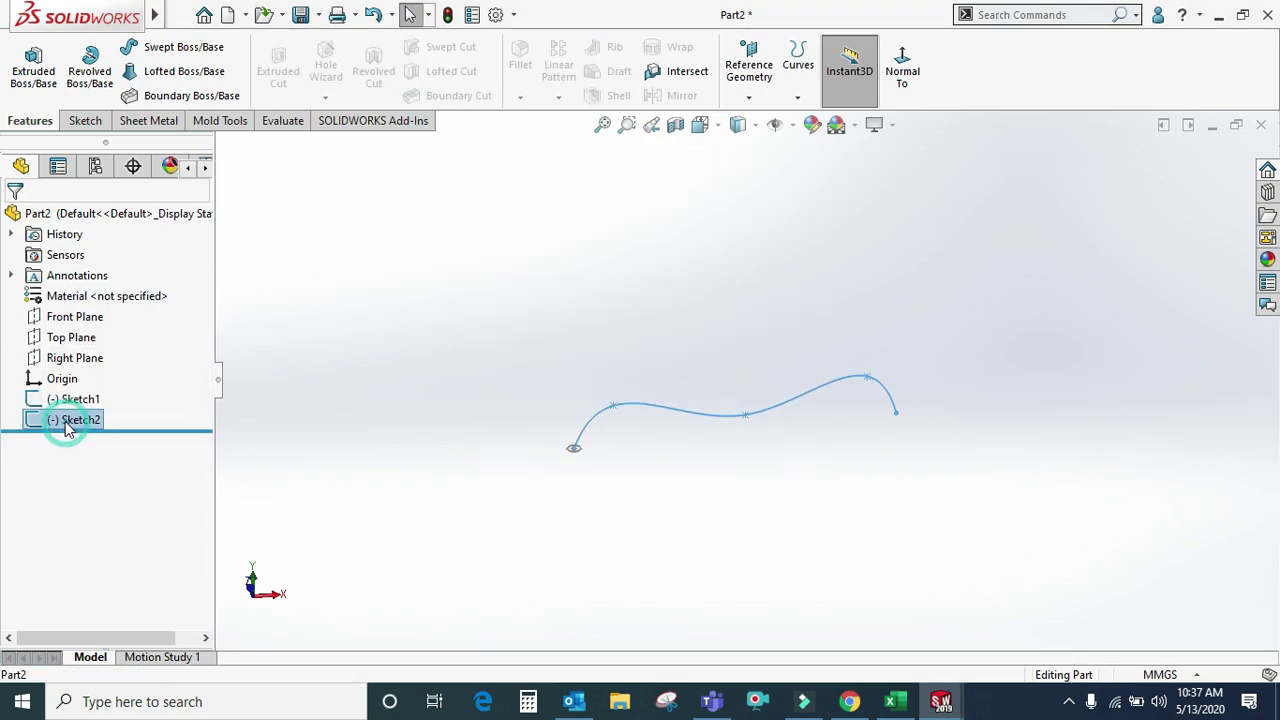
left_click(130, 452)
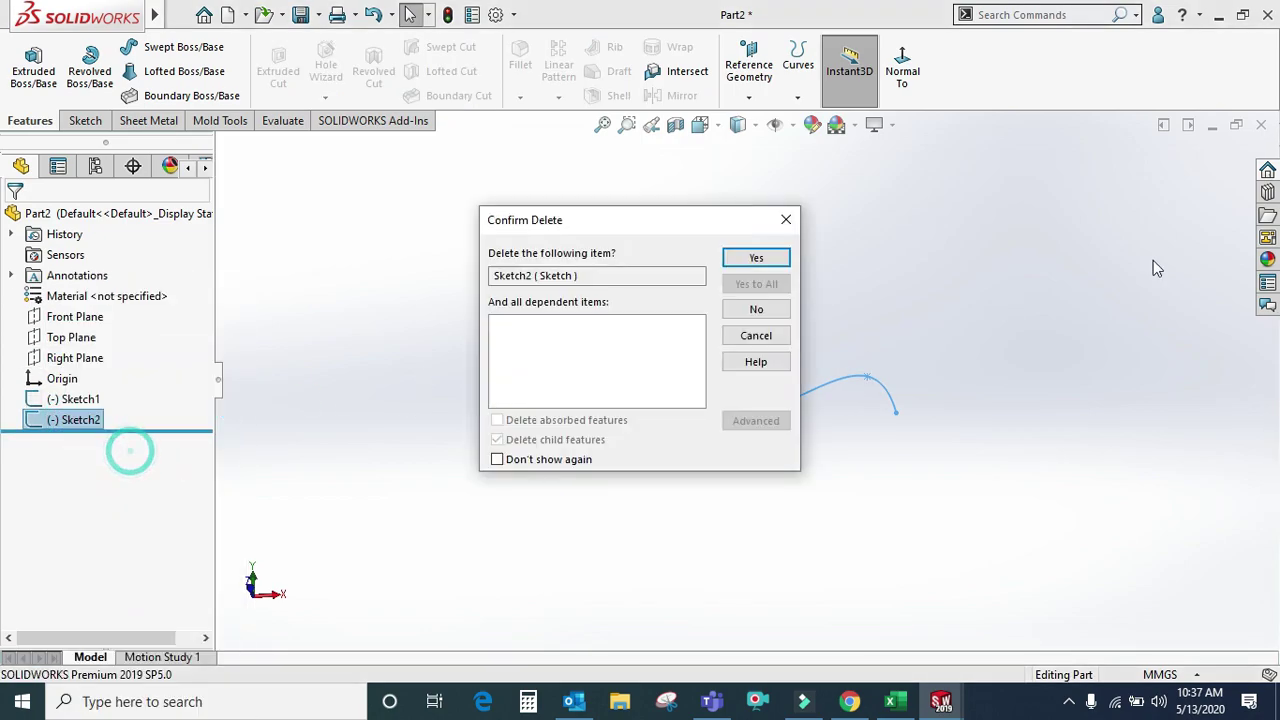
left_click(756, 259)
- Start a Front Plane sketch and draw a vertical line straight up from the origin
left_click(86, 316)
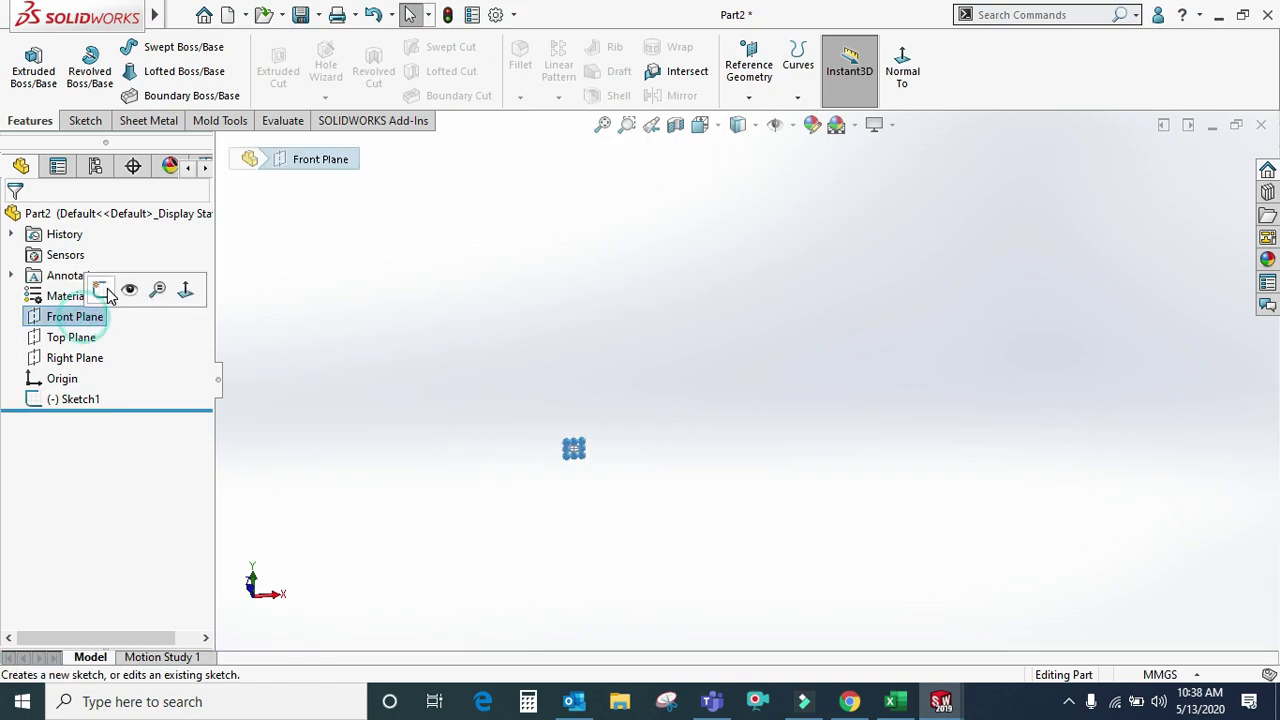
left_click(104, 290)
left_click(937, 60)
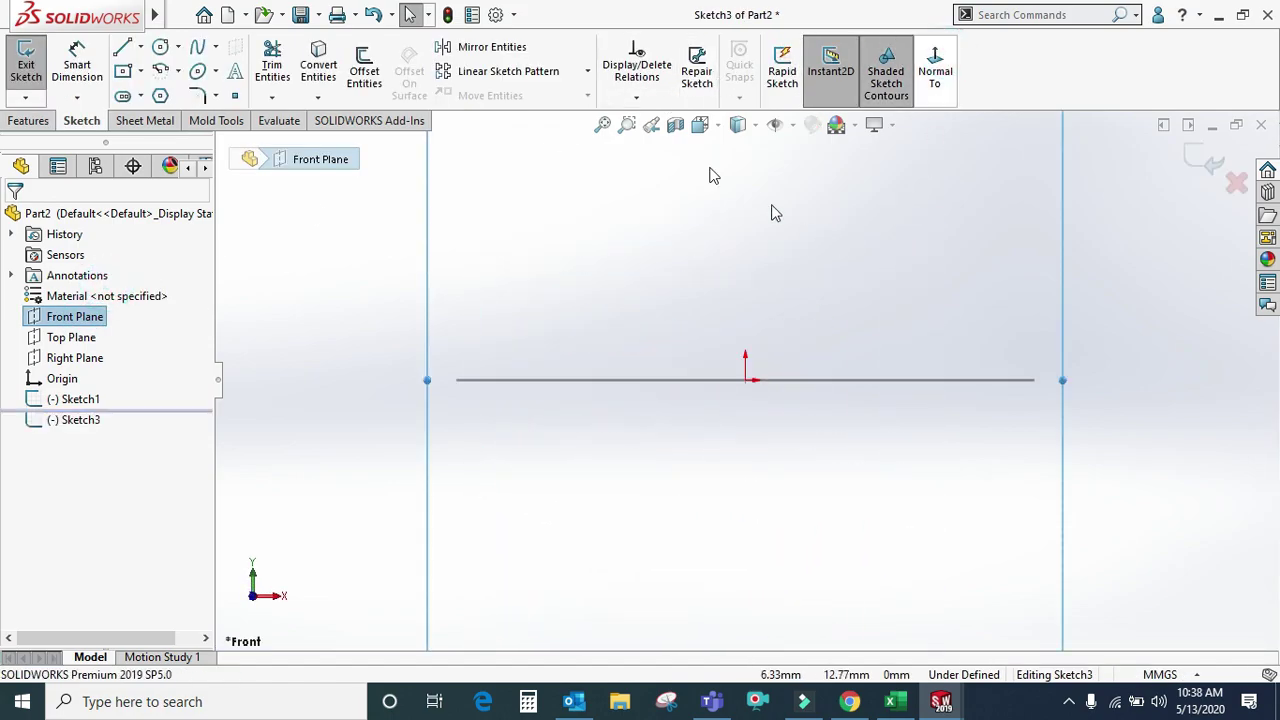
left_click(121, 50)
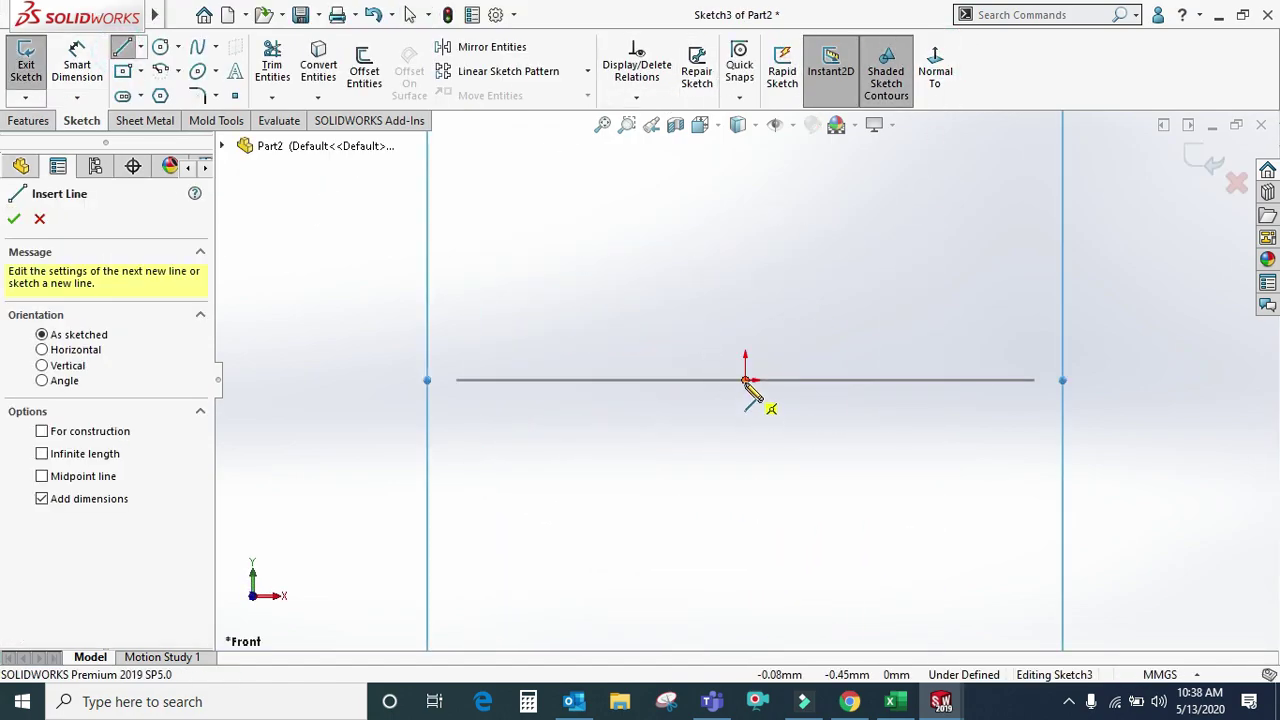
left_click(750, 379)
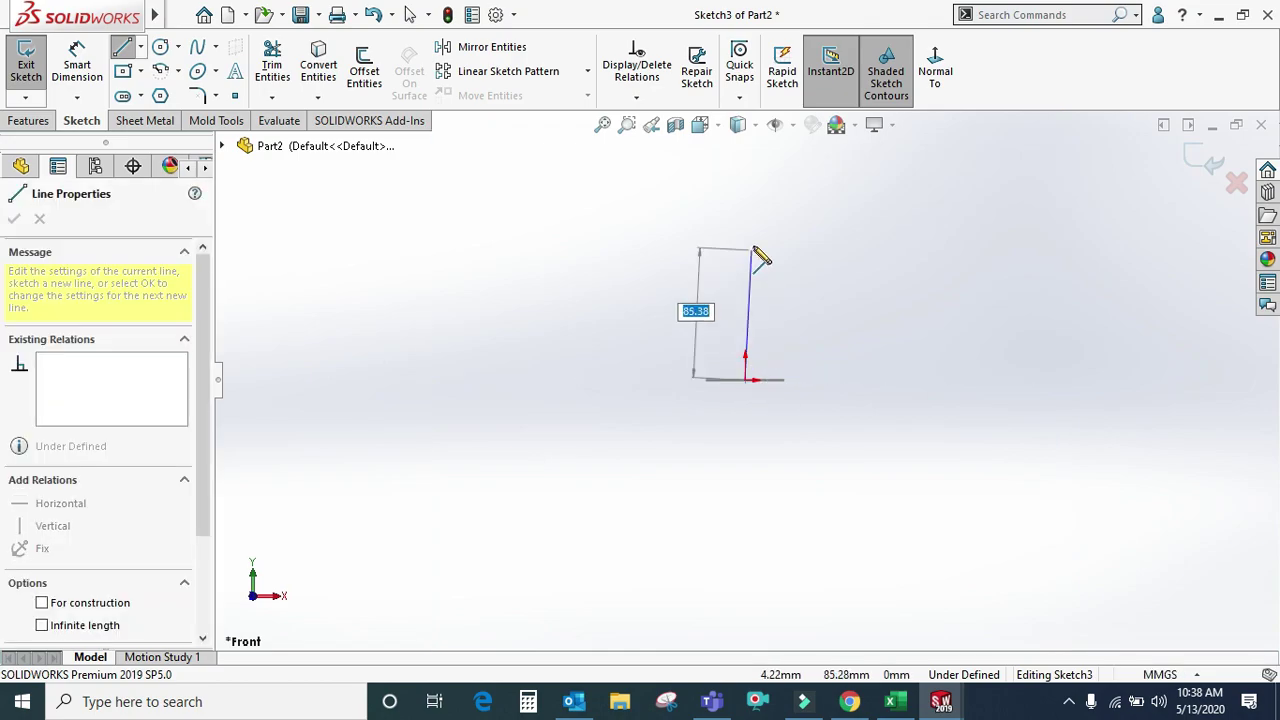
left_click(744, 162)
right_click(752, 172)
left_click(770, 177)
- Remove the line's 241.08 length dimension and exit the sketch
left_click(655, 300)
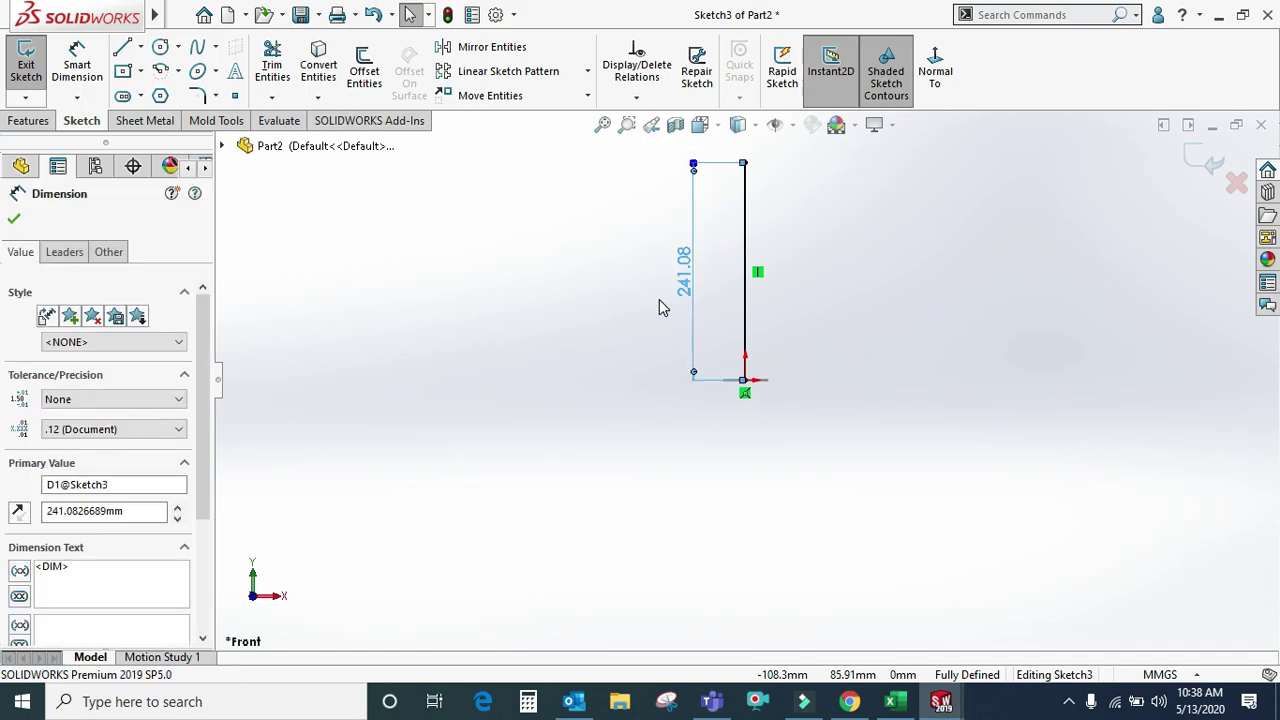
key("Delete")
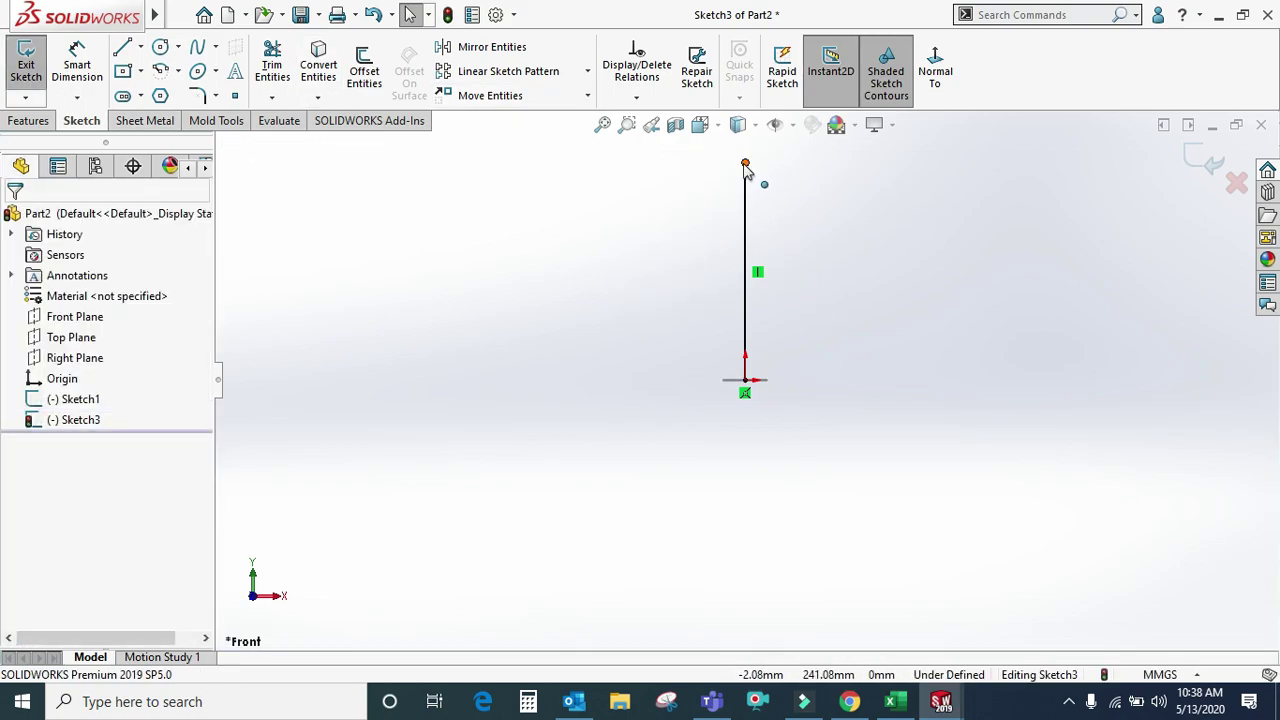
left_click(745, 164)
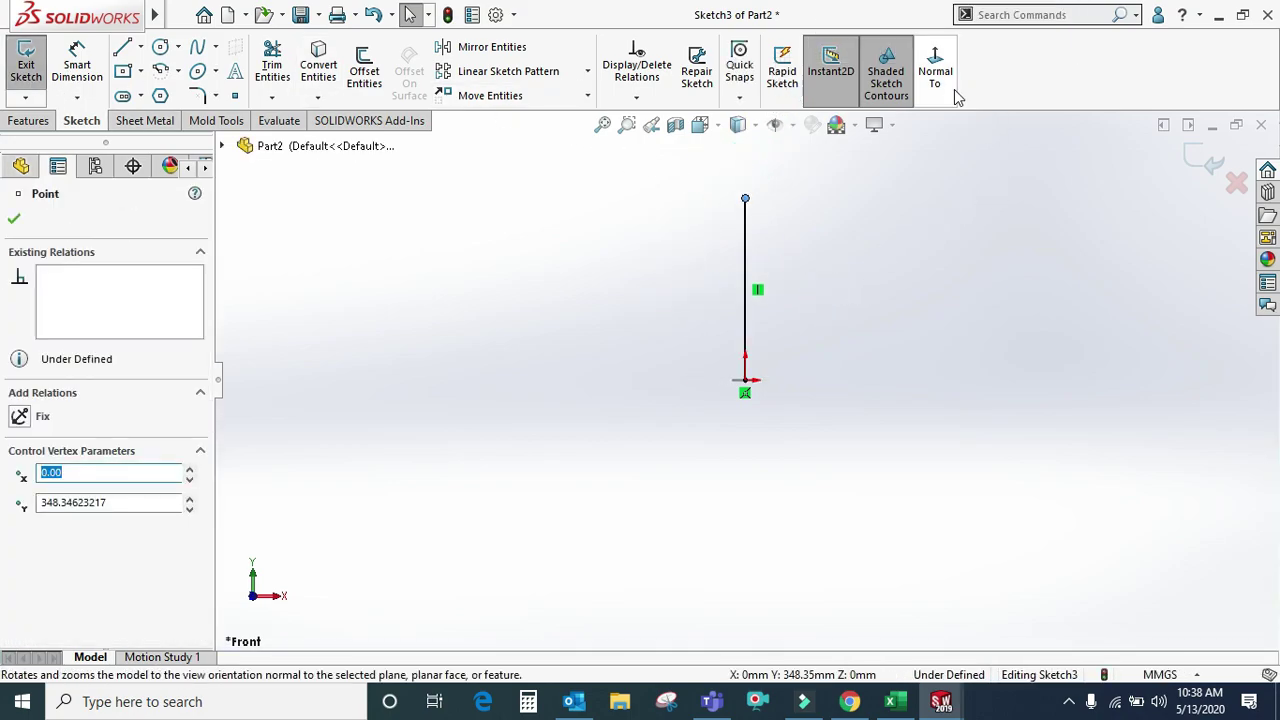
left_click(1200, 158)
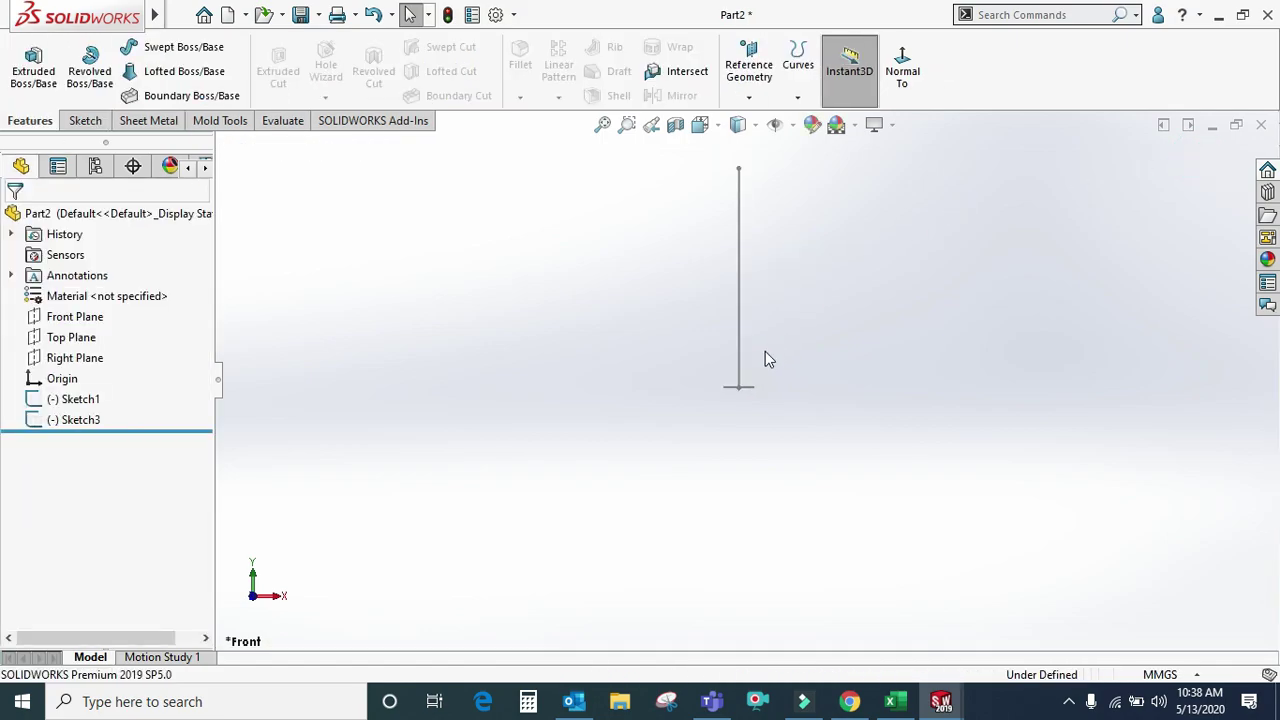
middle_click_drag(765, 353, 722, 385)
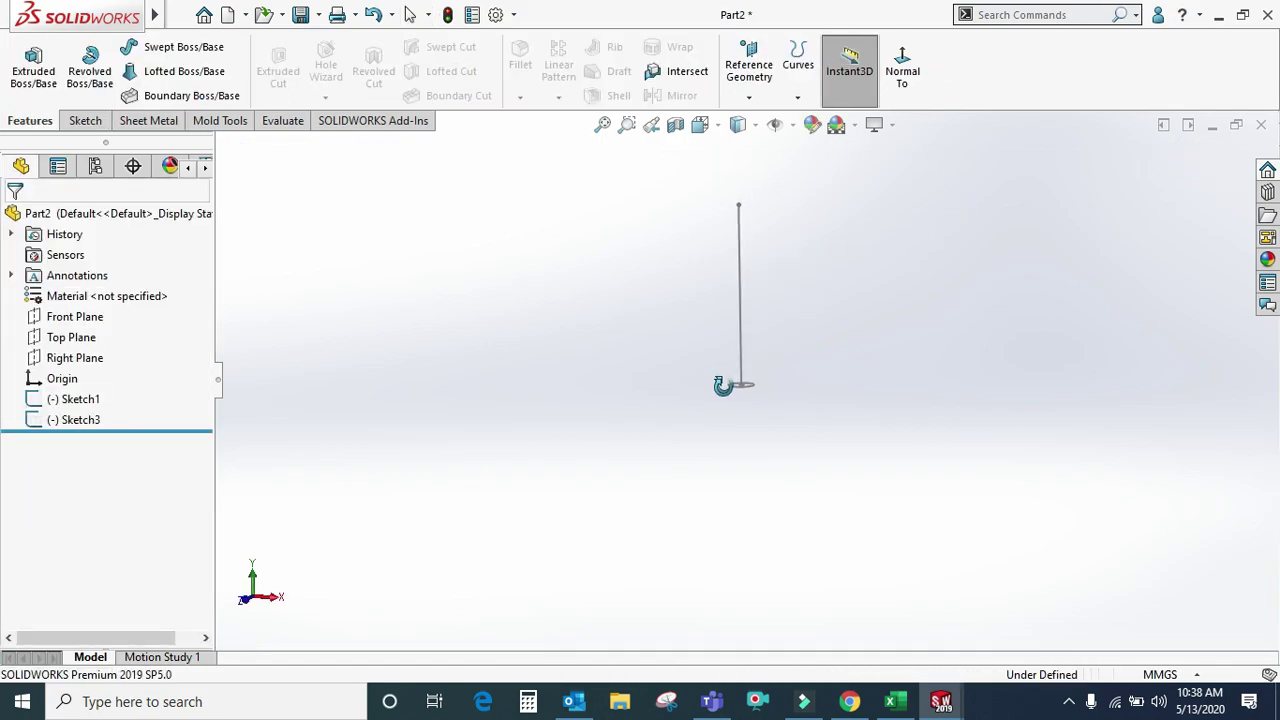
left_click(64, 316)
- On a new Front Plane sketch, draw a three-point spline rising from the circle's edge
left_click(134, 281)
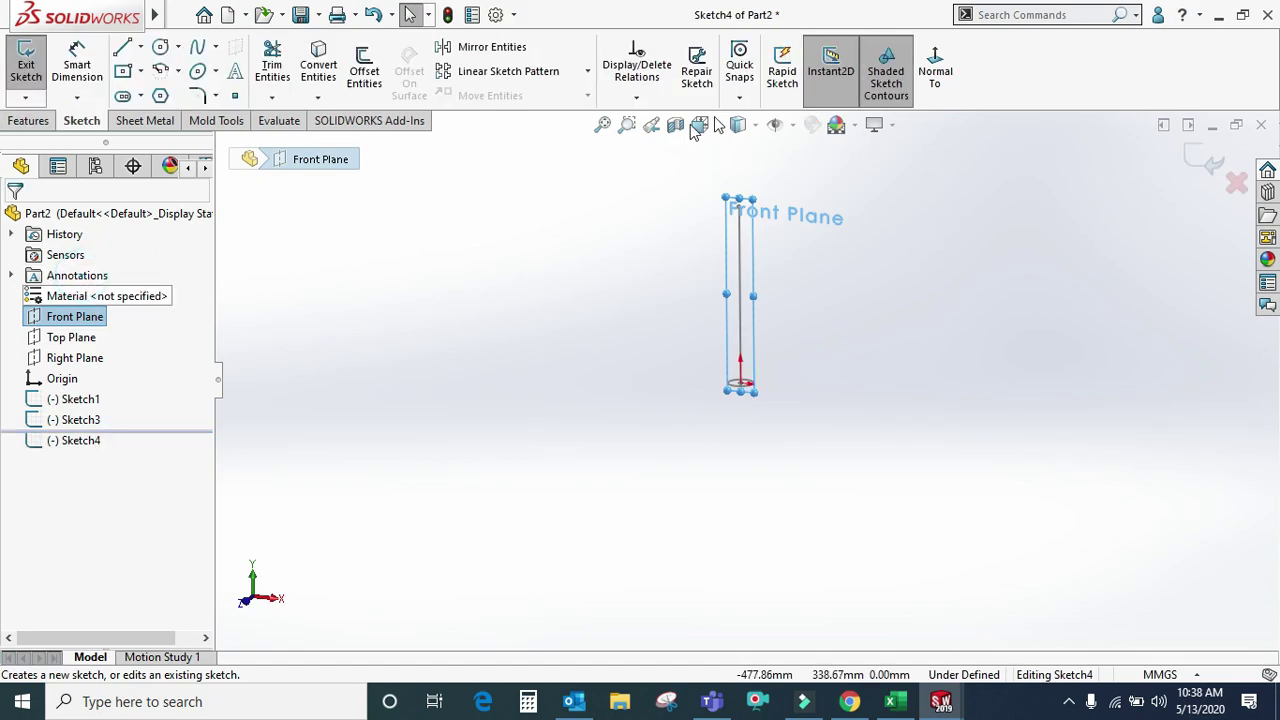
left_click(197, 47)
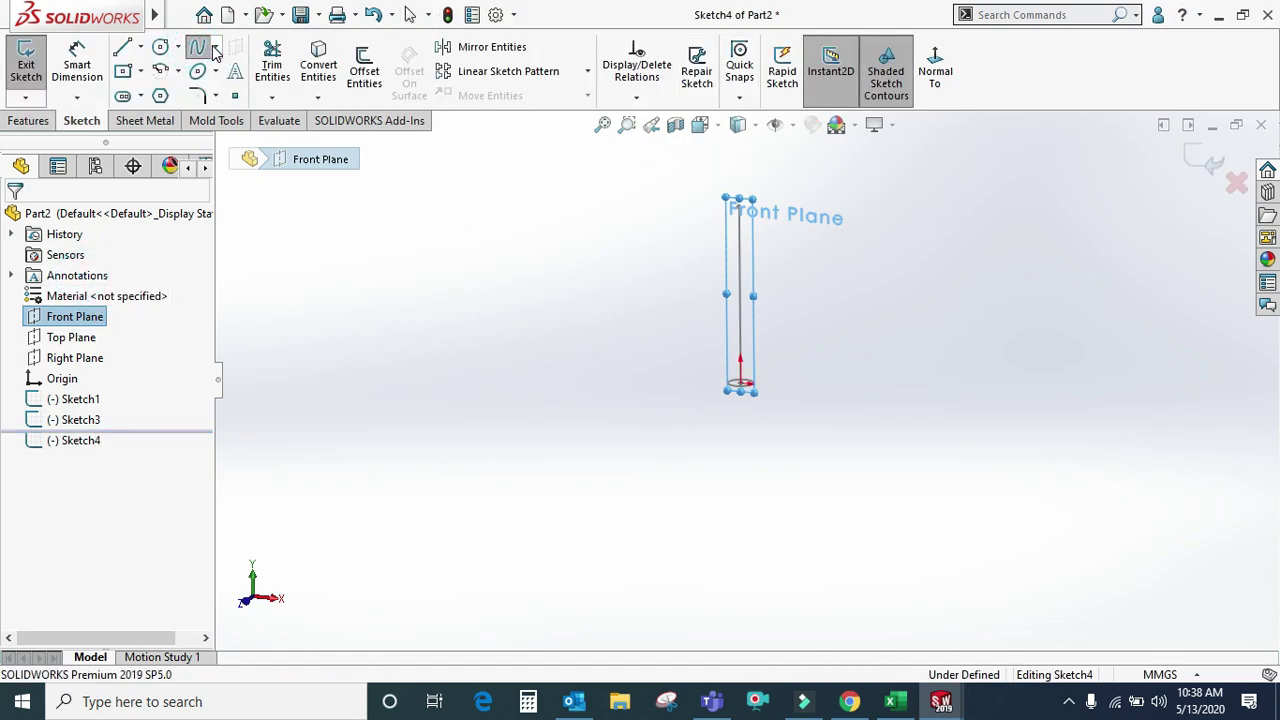
key("ctrl+8")
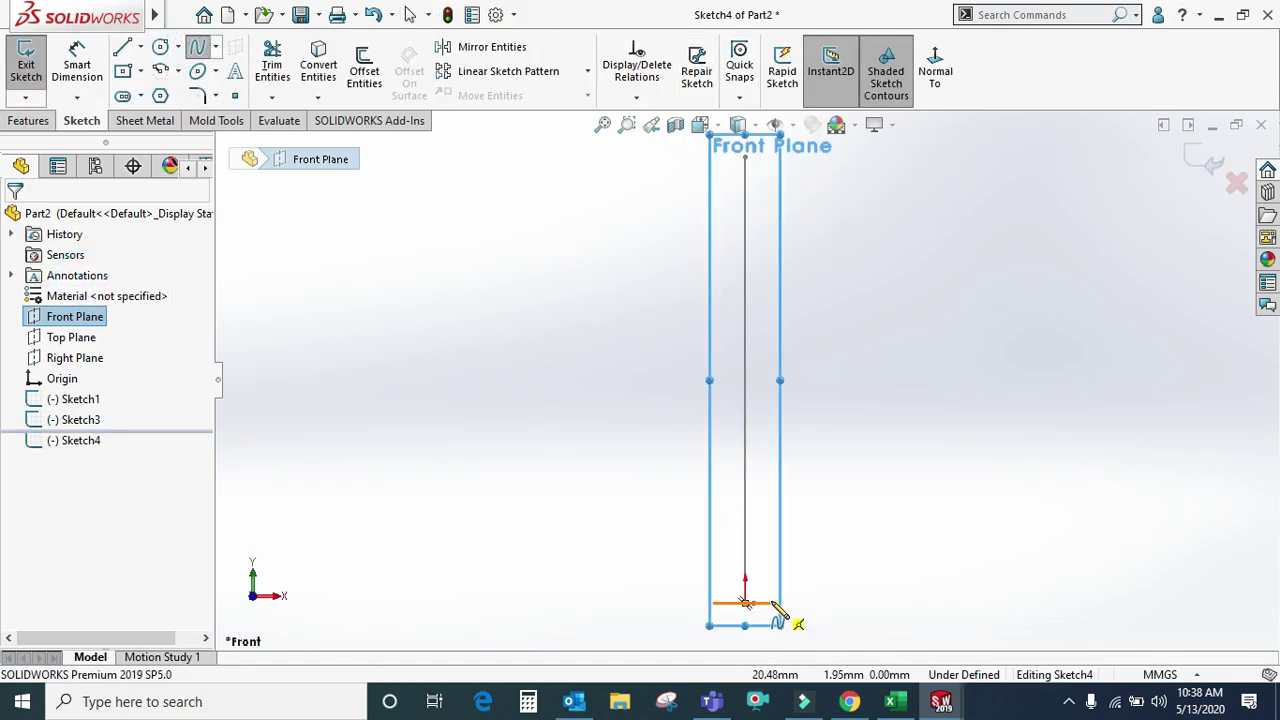
left_click(778, 603)
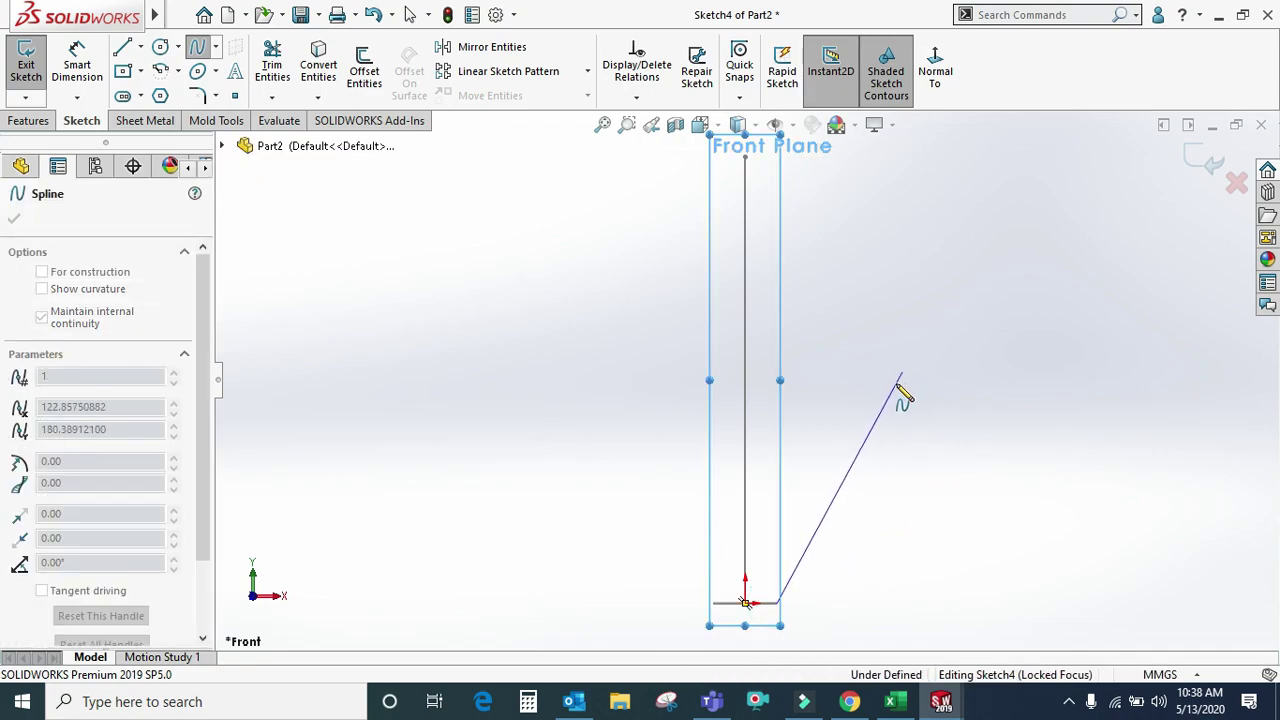
left_click(868, 443)
left_click(840, 253)
key("z")
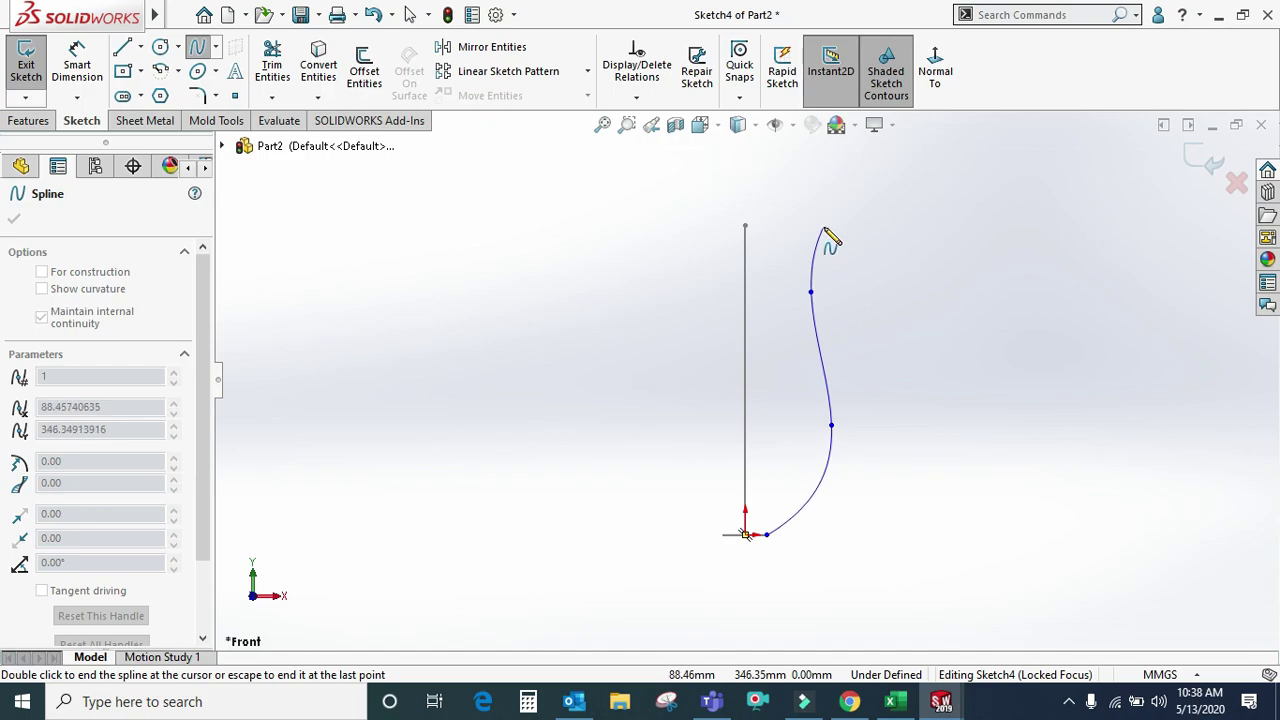
right_click(840, 240)
left_click(856, 237)
scroll(850, 235, "down", 2)
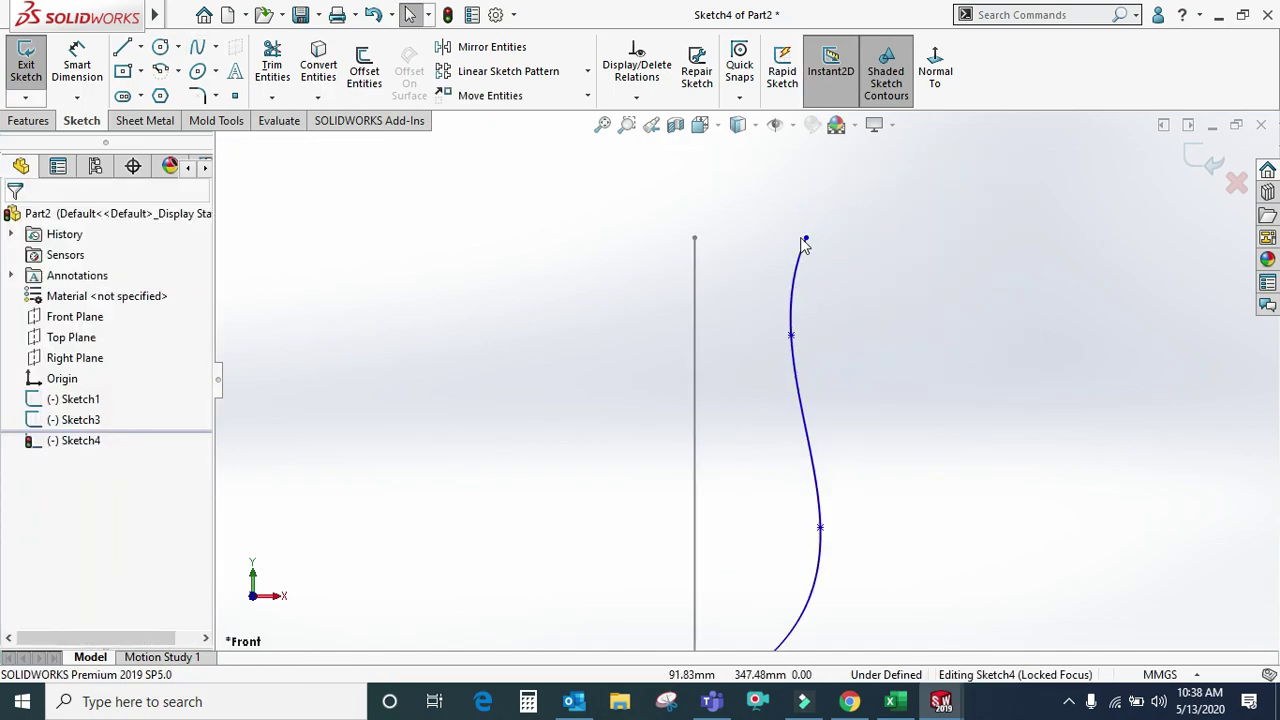
- Make the spline's top endpoint horizontal with the vertical line's top endpoint
left_click(805, 239)
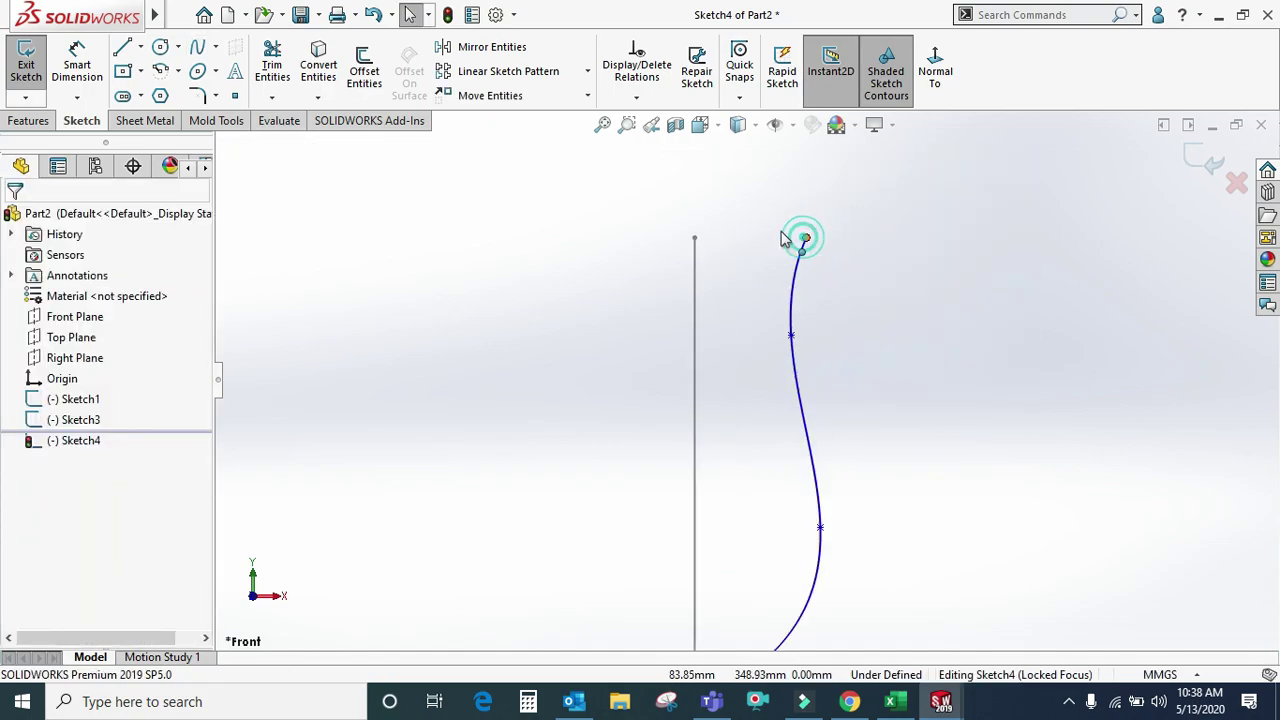
left_click(696, 239, "ctrl")
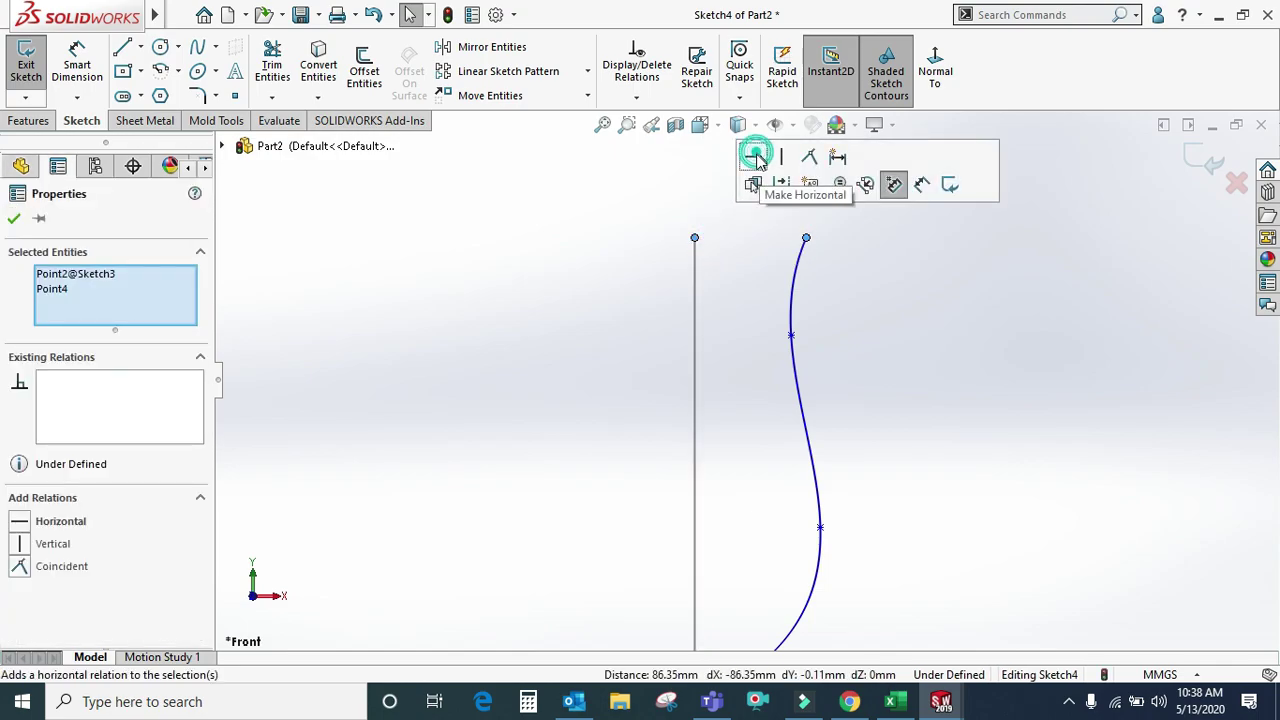
left_click(753, 157)
left_click(866, 310)
key("f")
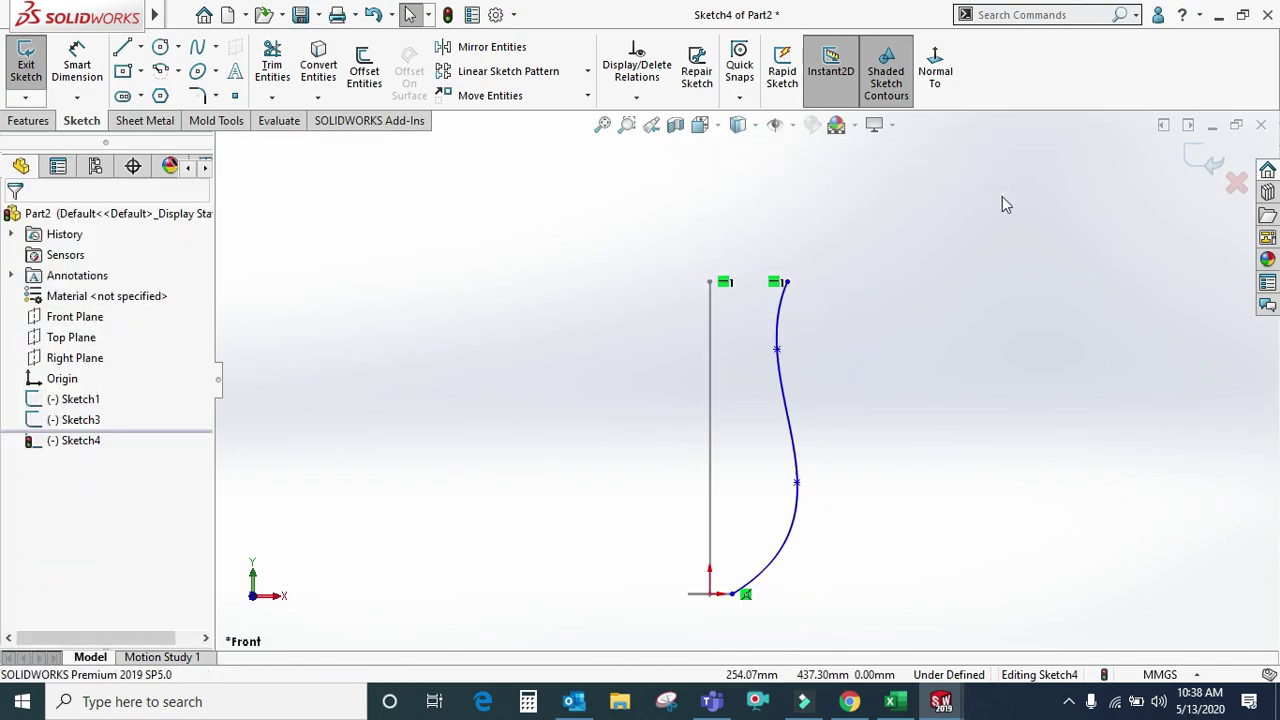
- Pierce the spline's bottom endpoint onto the Sketch1 circle and close the sketch
left_click(735, 594)
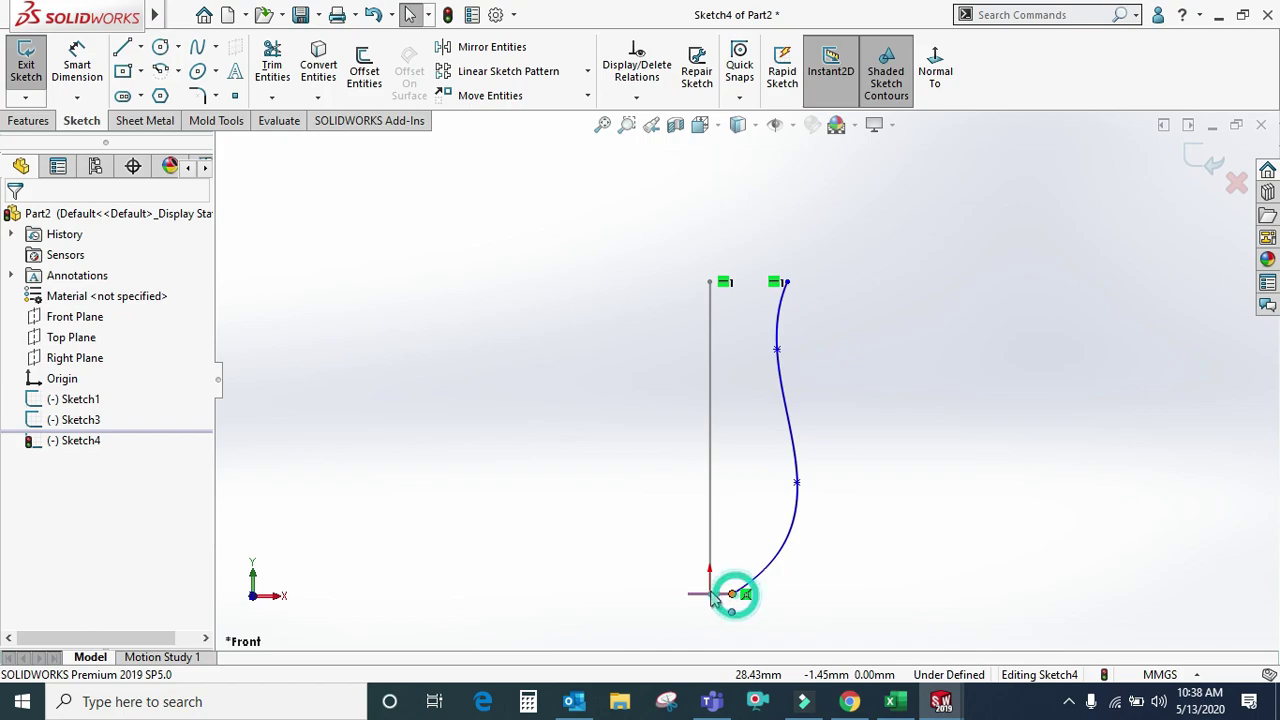
left_click(724, 600, "ctrl")
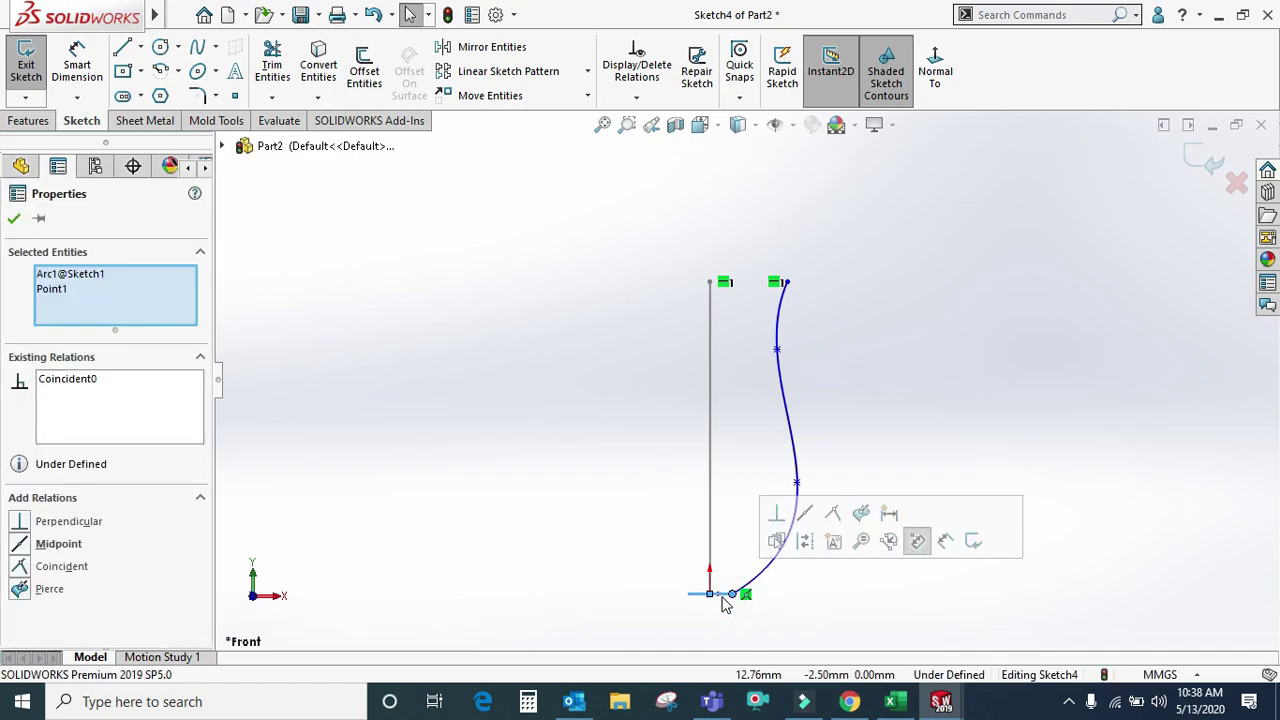
left_click(862, 514)
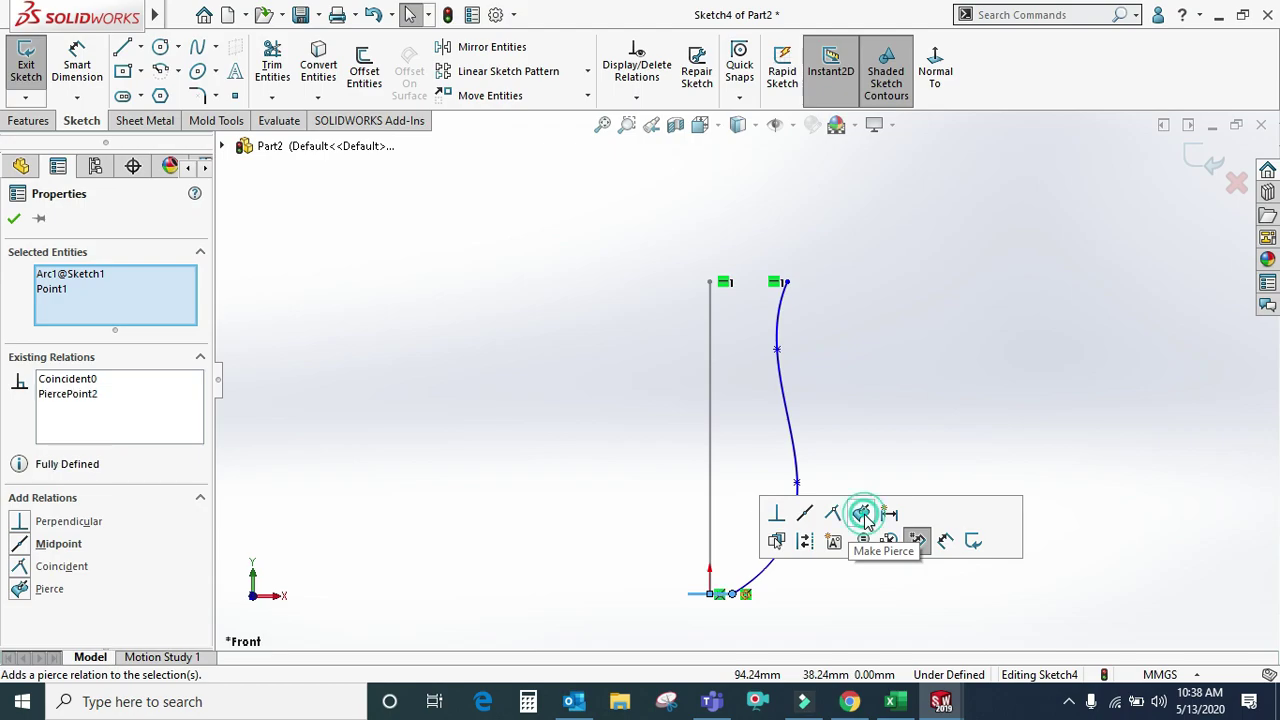
left_click(1200, 165)
left_click(1039, 267)
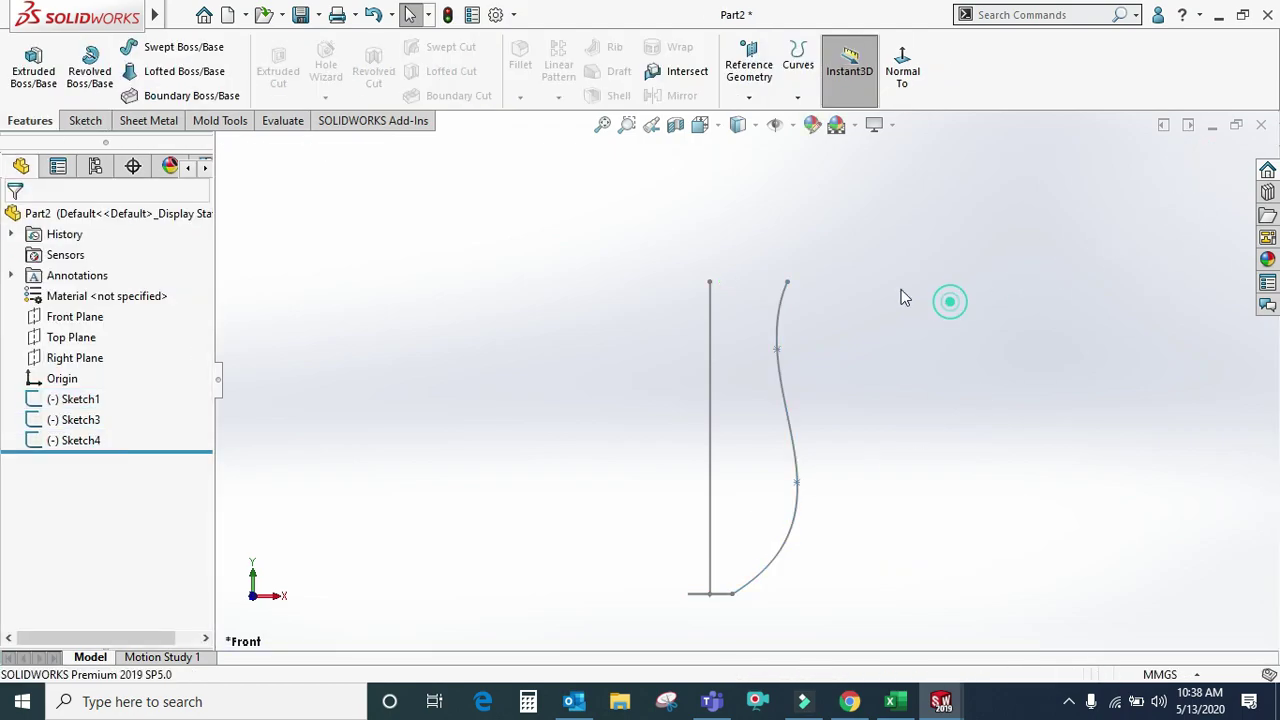
- Sweep the Sketch1 circle along the Sketch3 line with the Sketch4 spline as guide curve
middle_click_drag(658, 482, 633, 594)
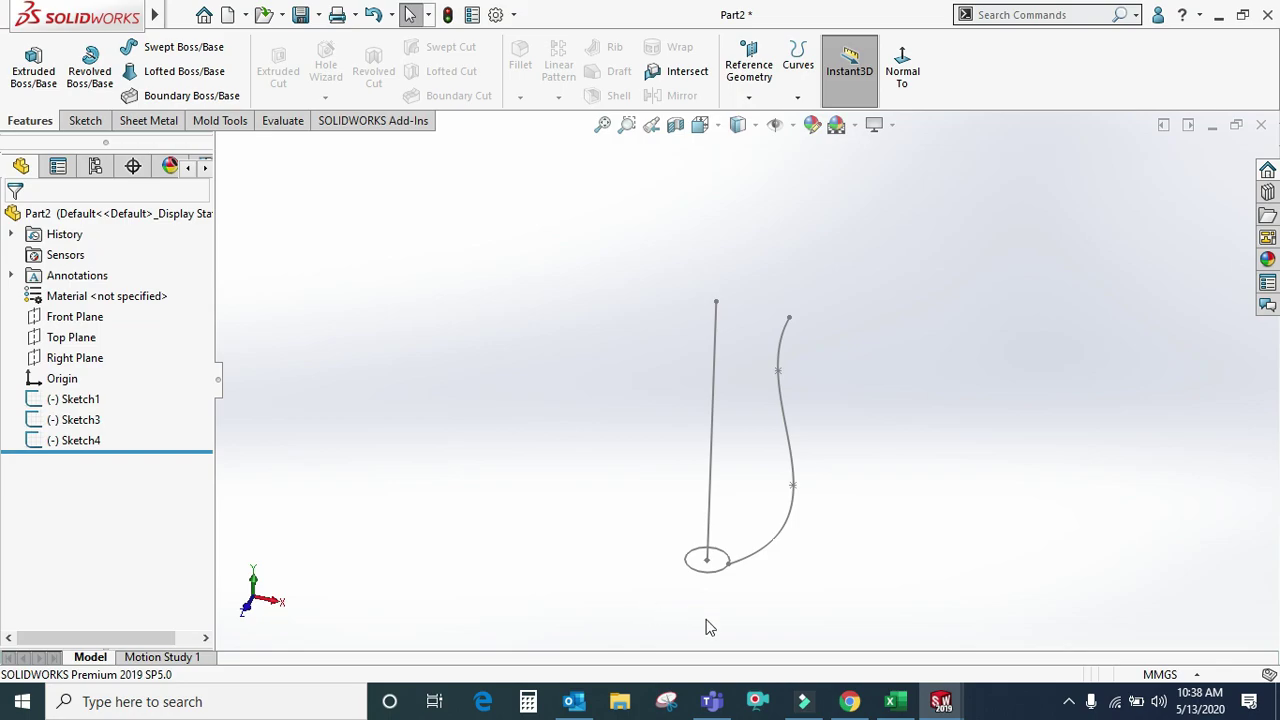
middle_click_drag(706, 627, 775, 514)
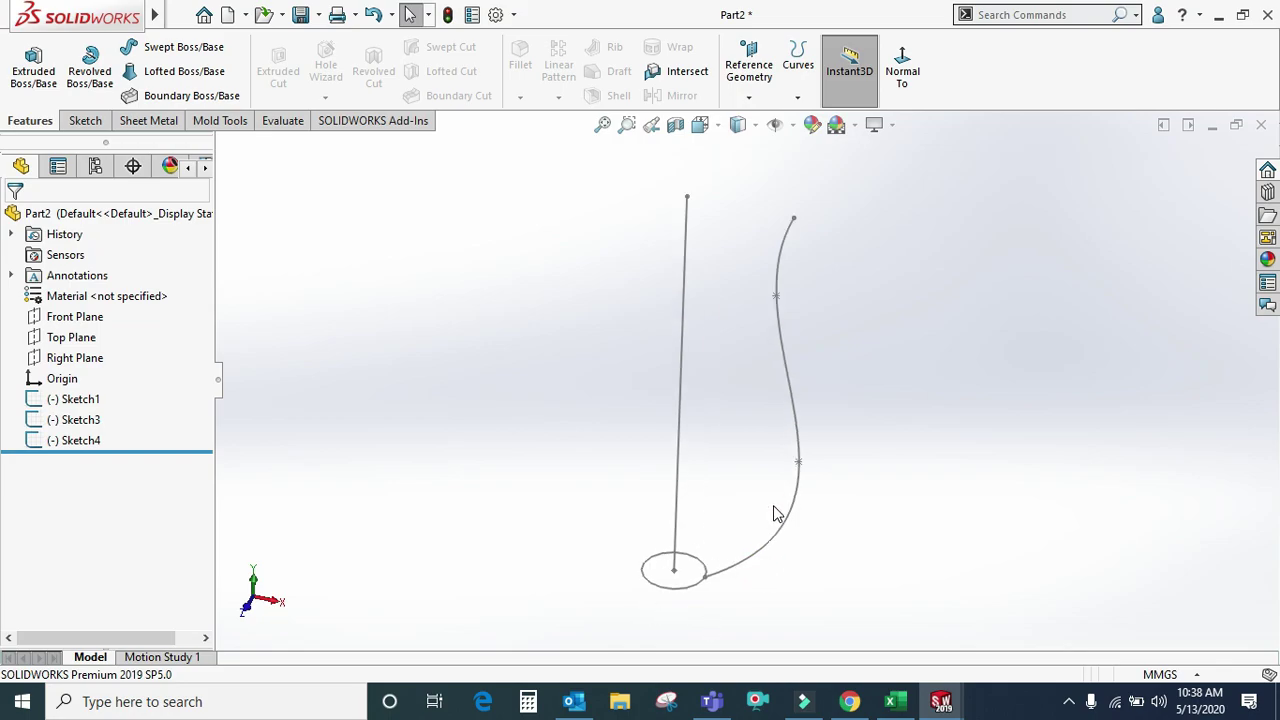
left_click(145, 58)
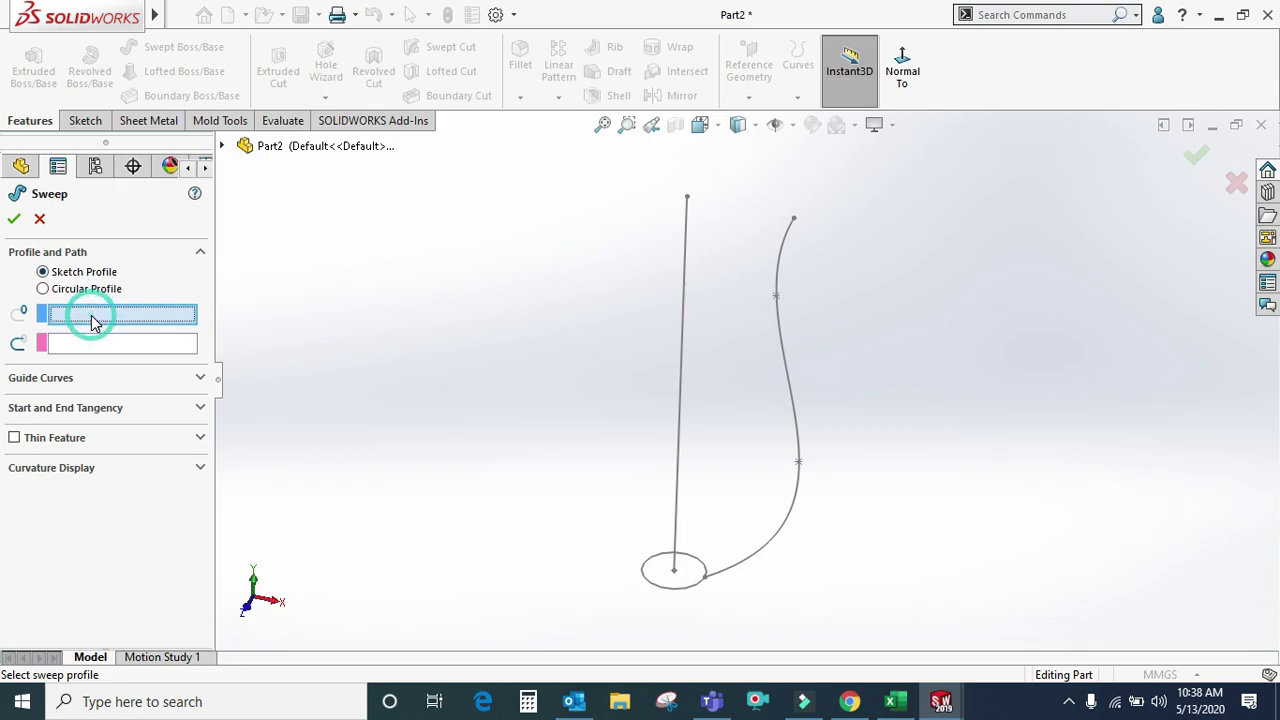
left_click(681, 594)
left_click(163, 353)
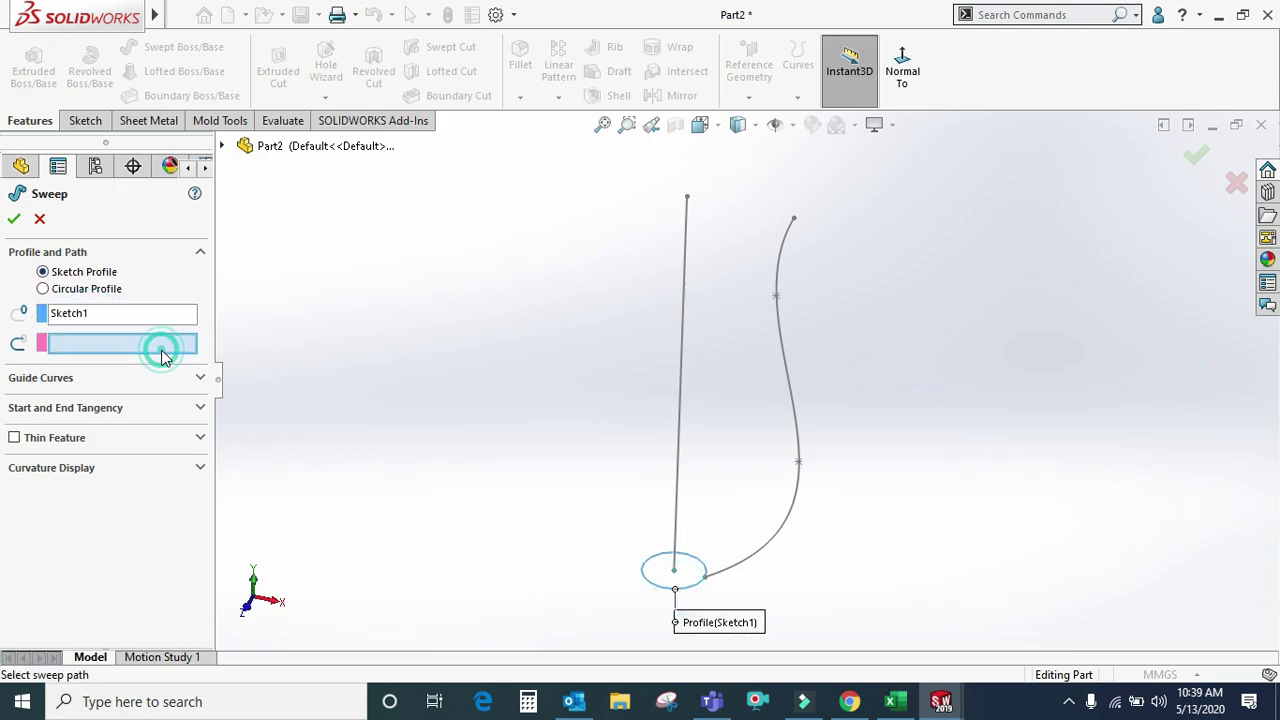
left_click(679, 381)
left_click(106, 378)
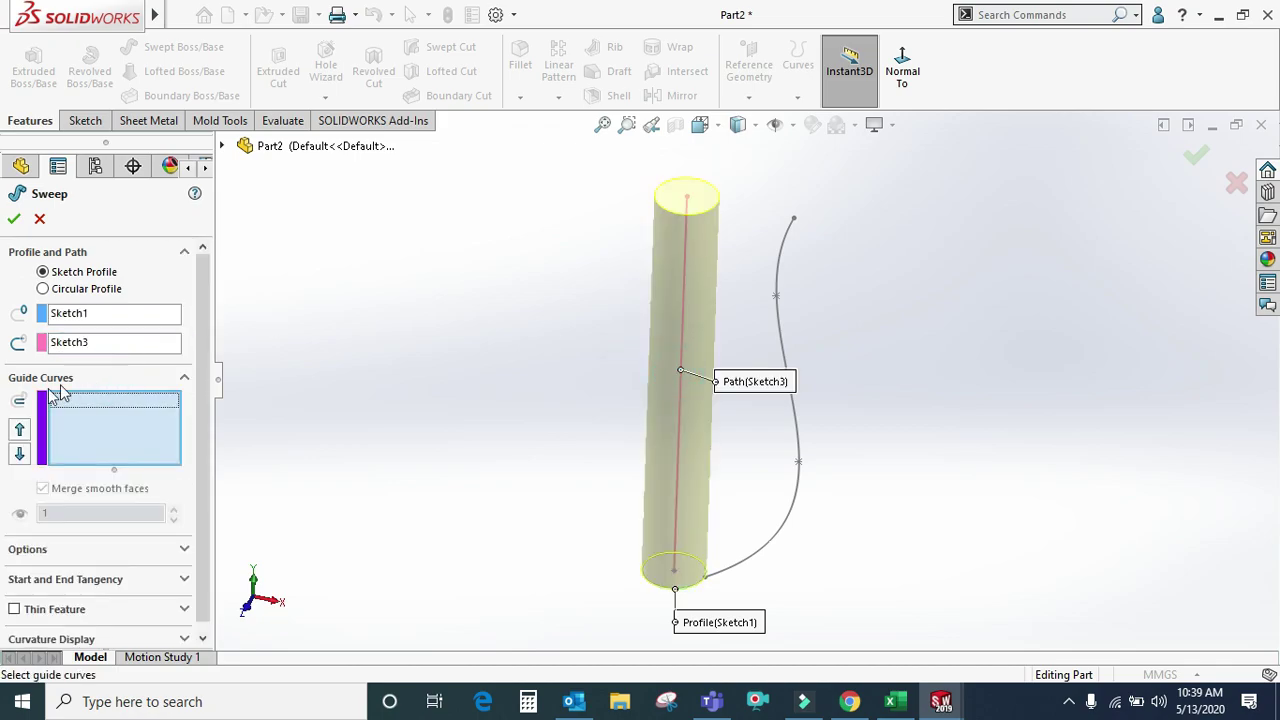
left_click(779, 318)
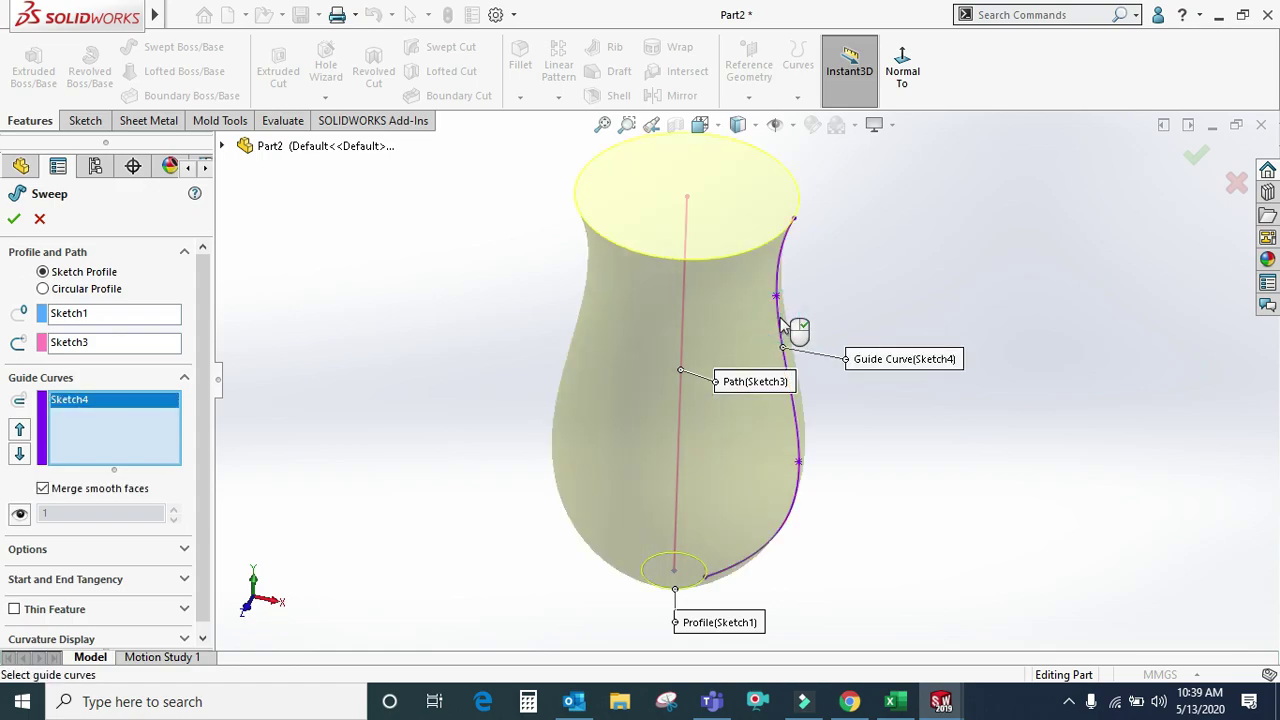
middle_click_drag(776, 520, 958, 505)
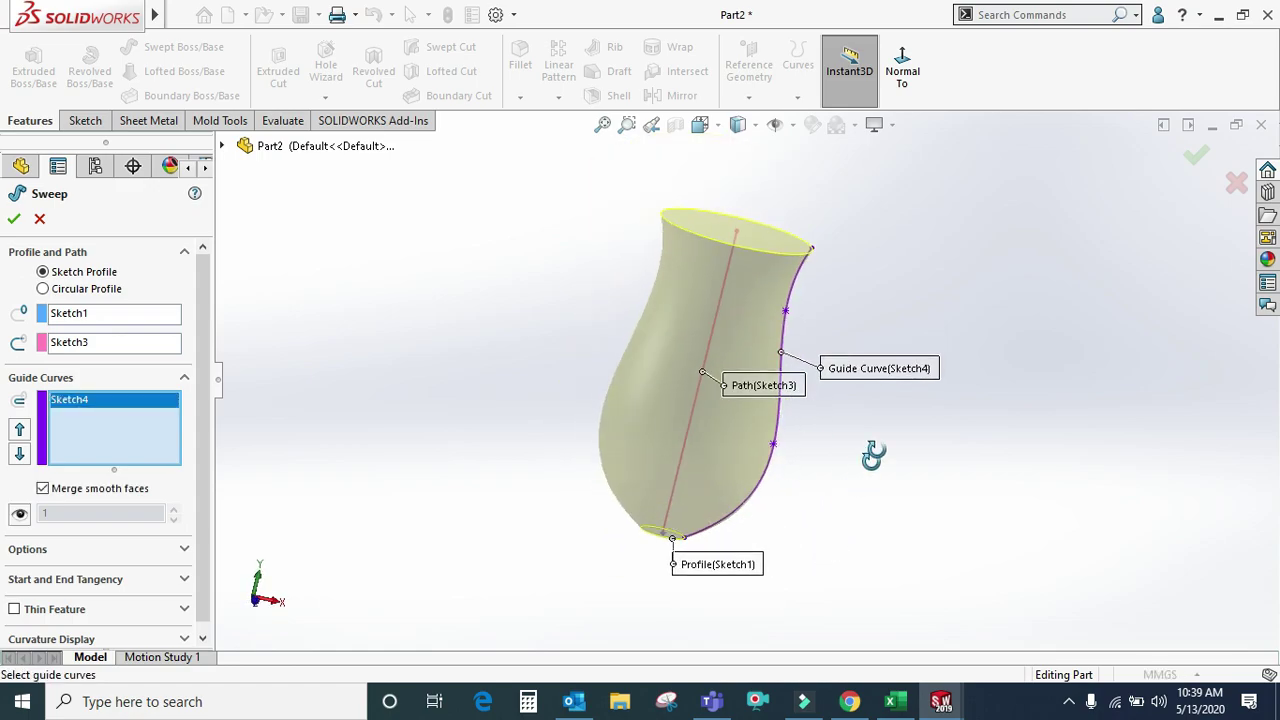
left_click(1193, 165)
mouse_move(957, 305)
middle_mouse_down()
mouse_move(791, 482)
mouse_move(866, 466)
mouse_move(886, 389)
mouse_move(857, 409)
mouse_move(730, 406)
middle_mouse_up()
left_click(76, 337)
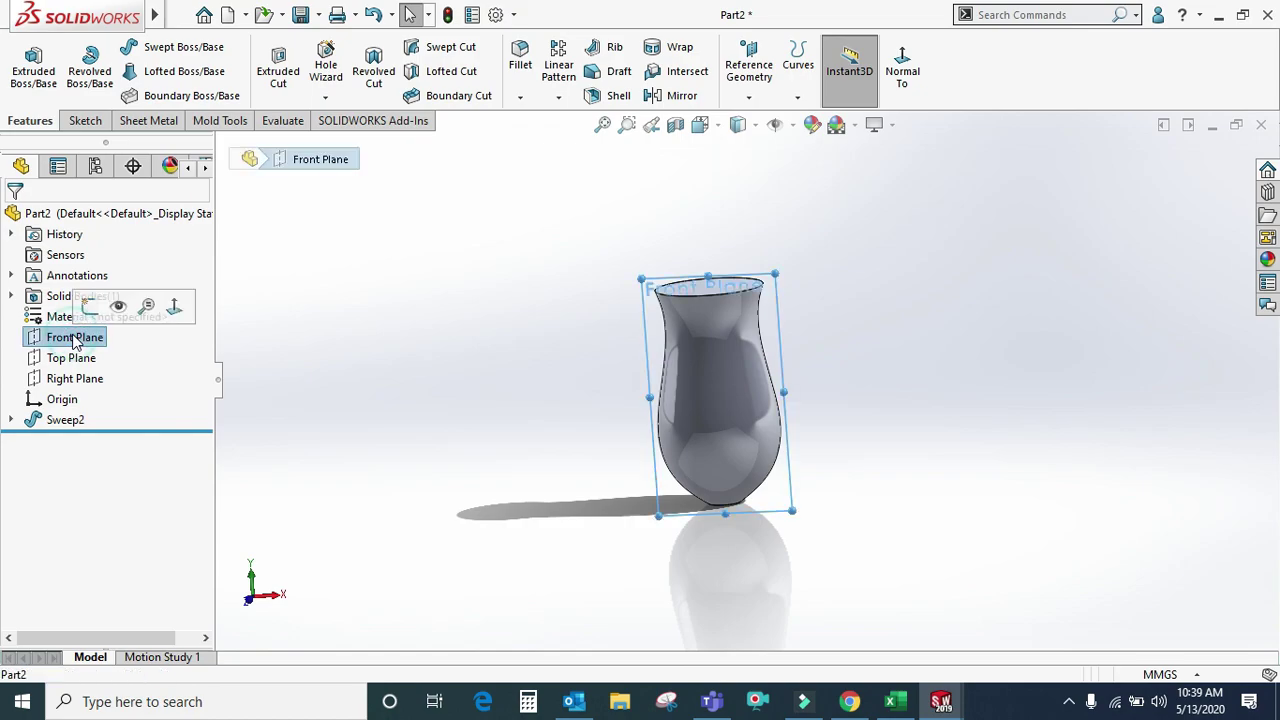
- On the Front Plane, draw a five-point spline looping out from the vase's upper side and back to its lower side
left_click(89, 307)
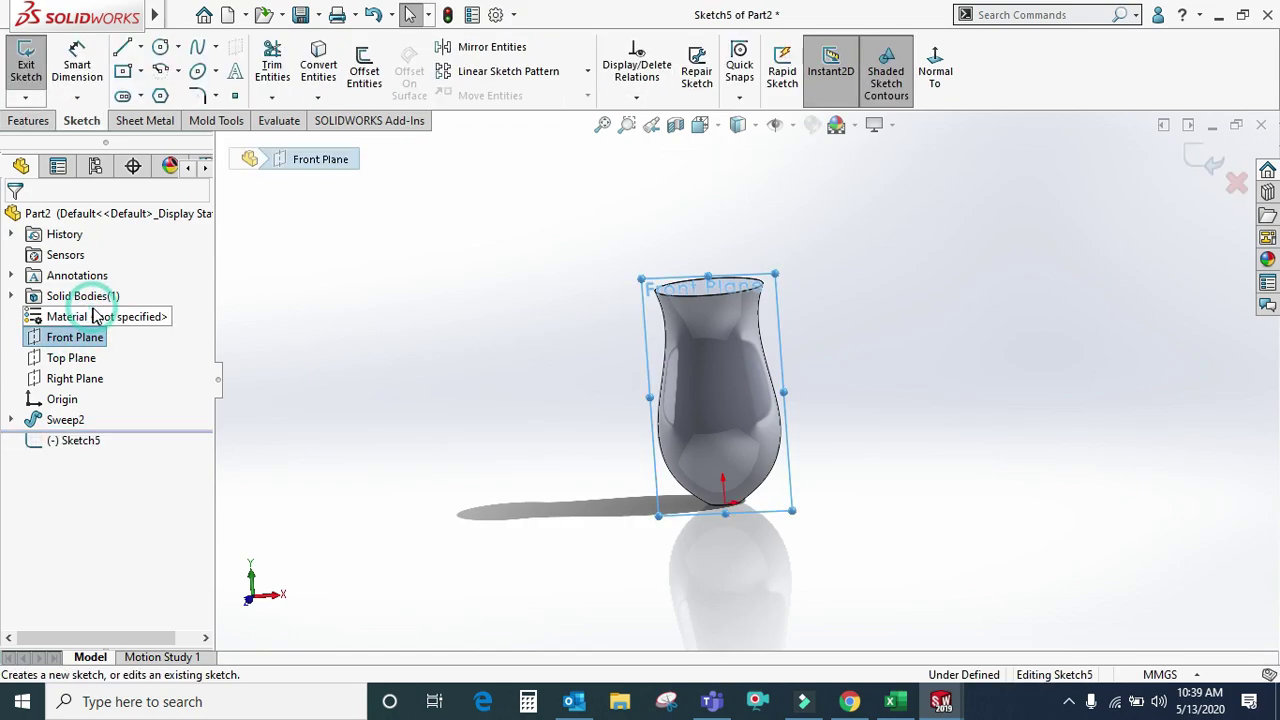
left_click(935, 60)
left_click(197, 47)
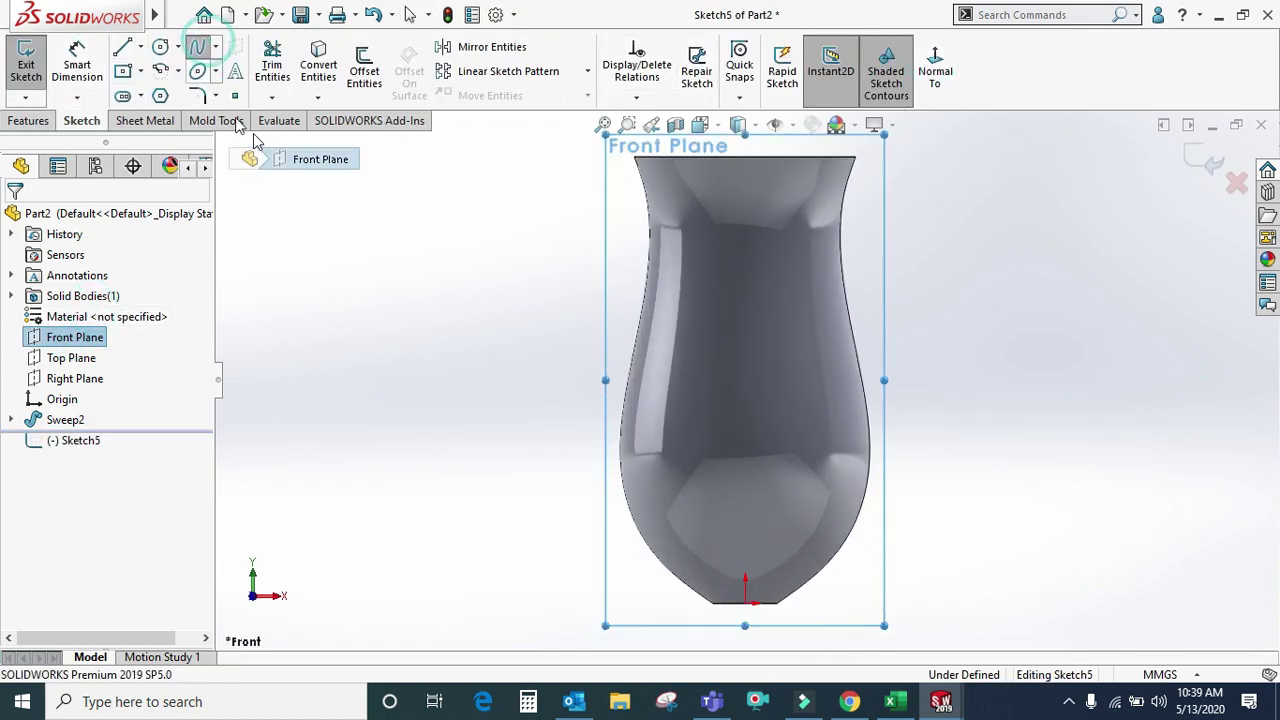
left_click(796, 277)
left_click(1041, 249)
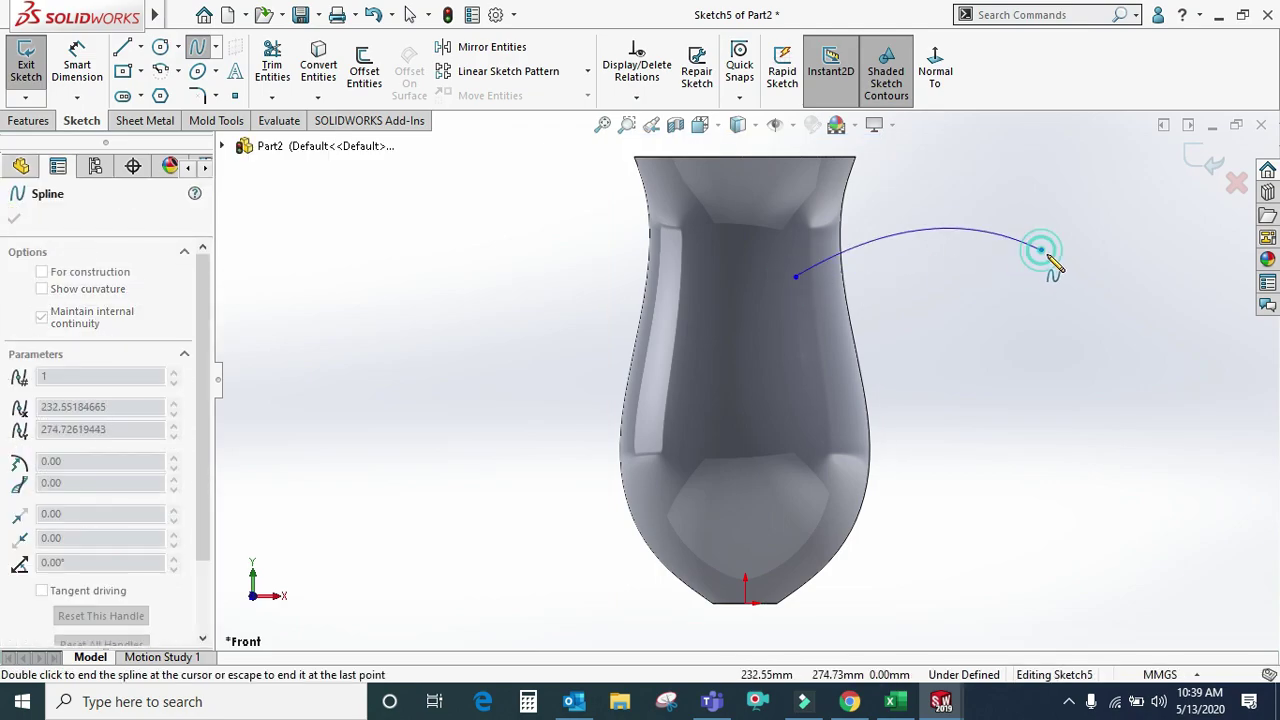
left_click(1081, 388)
left_click(931, 477)
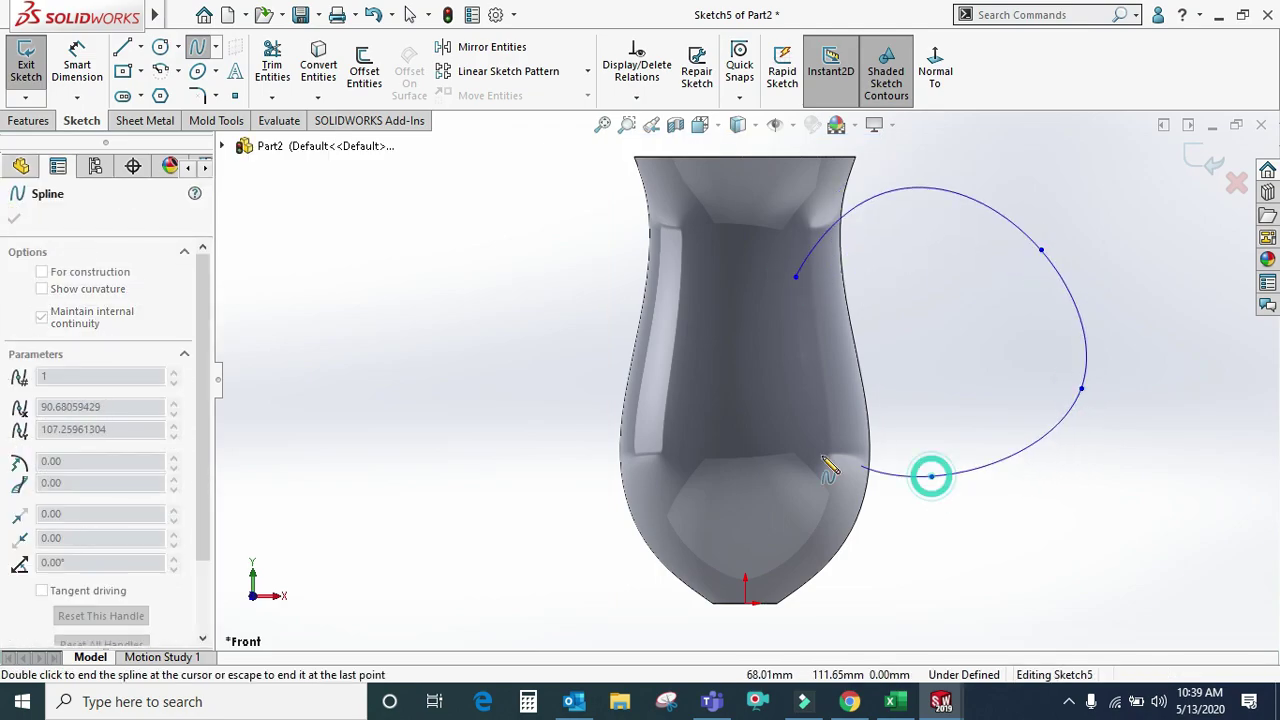
left_click(807, 454)
right_click(815, 455)
left_click(857, 469)
scroll(817, 383, "down", 2)
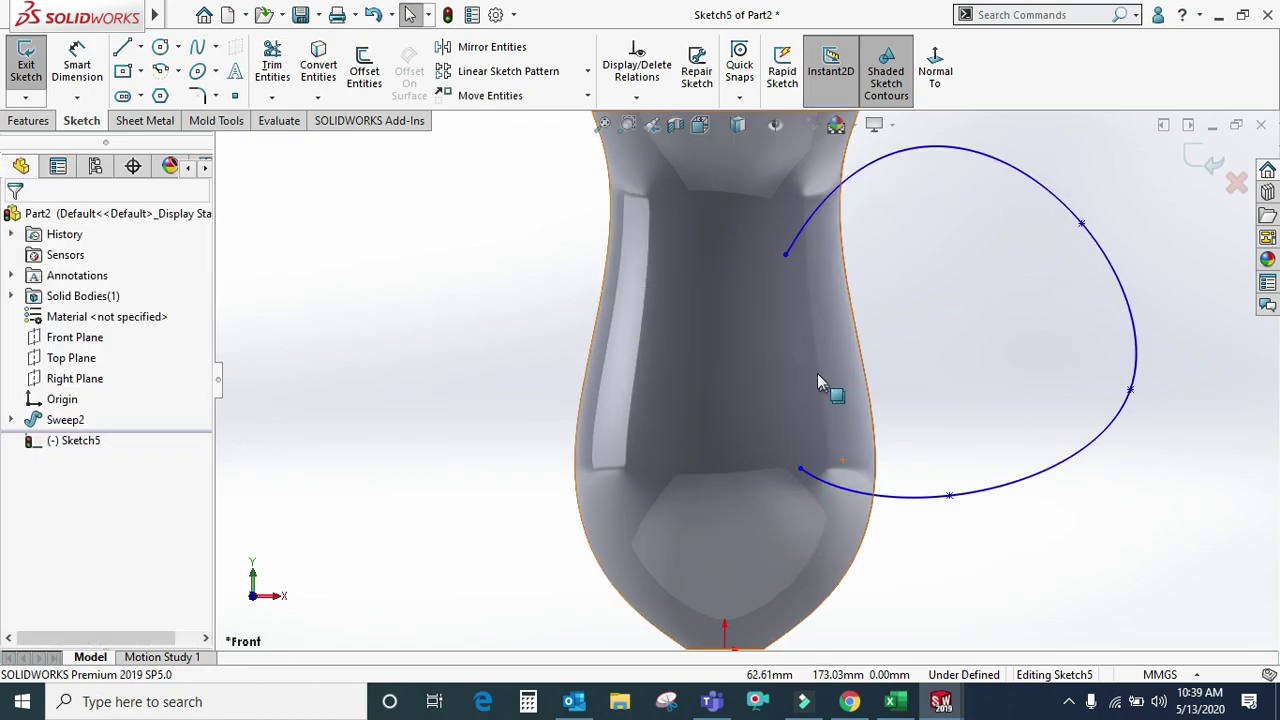
scroll(790, 380, "up", 2)
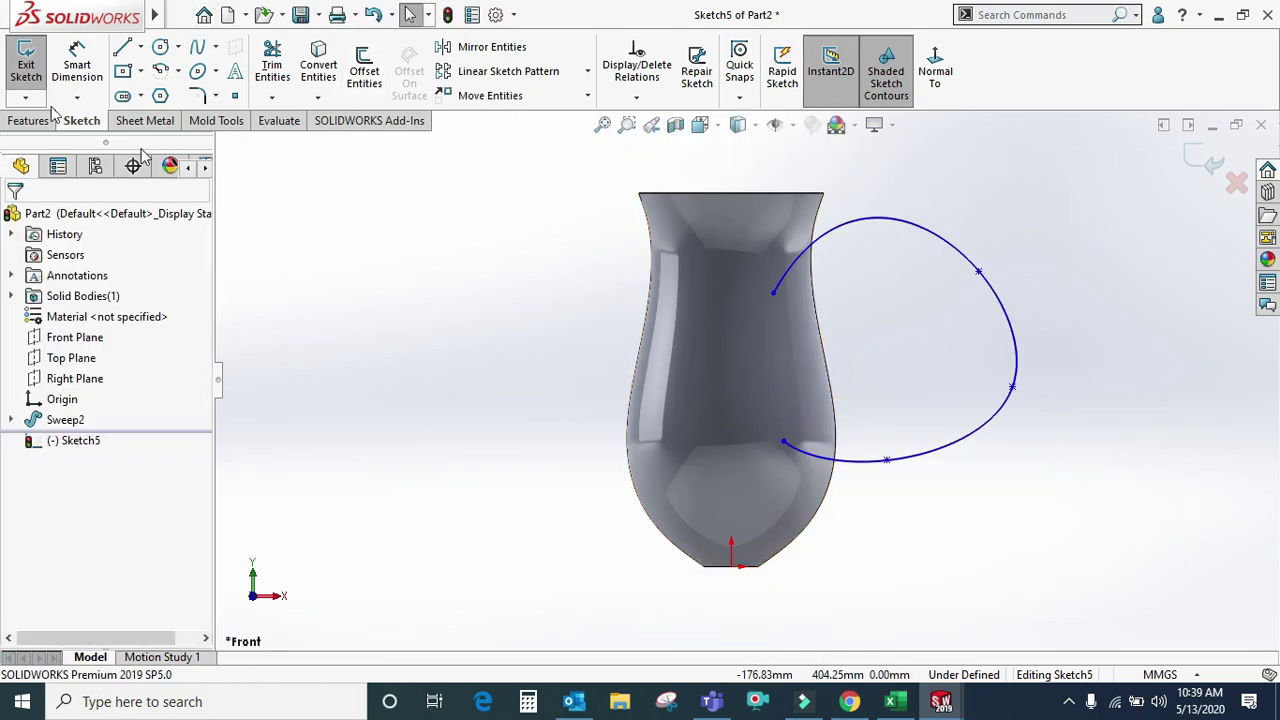
left_click(1190, 162)
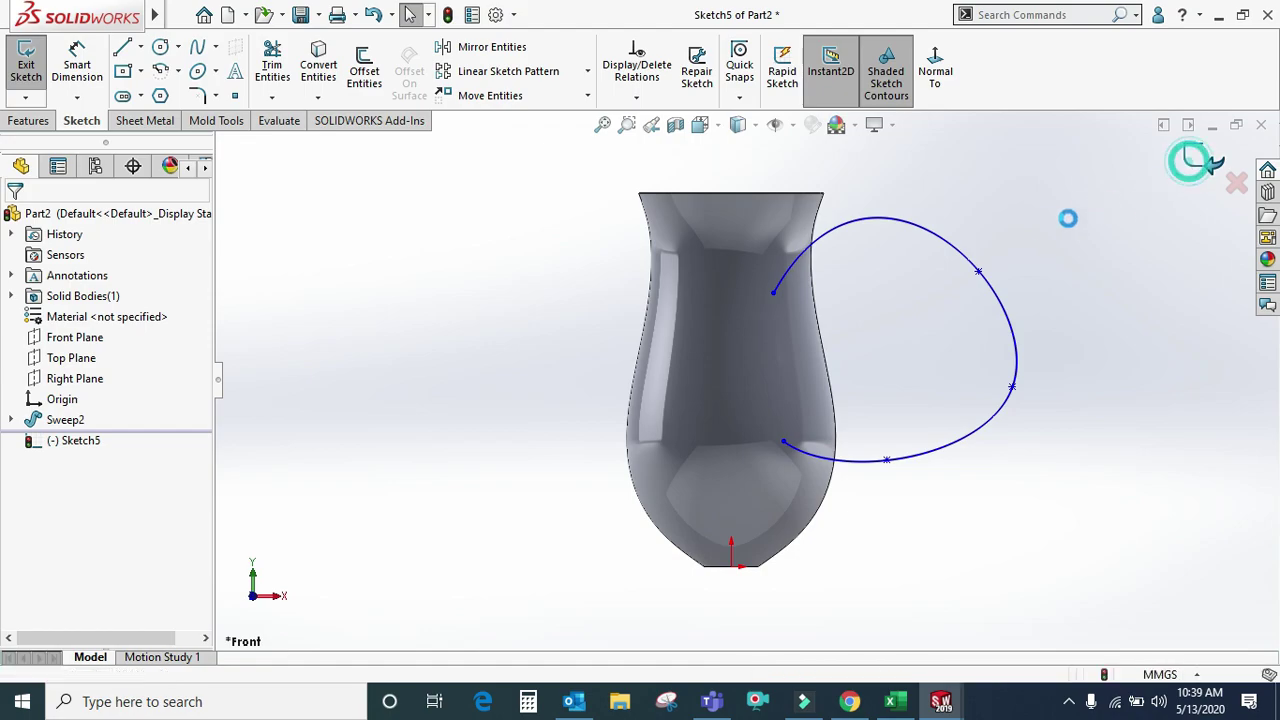
left_click(1050, 215)
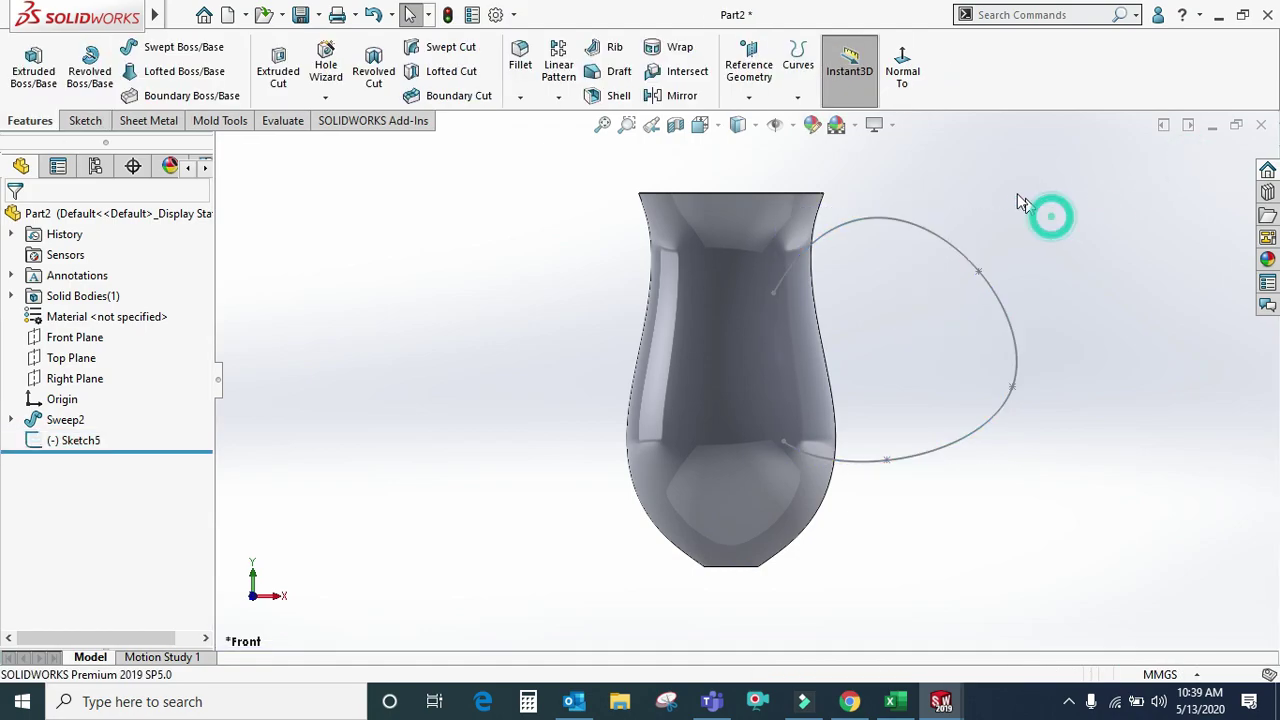
- Sweep a 10 mm circular profile along the Sketch5 spline to create handle Sweep3
left_click(180, 47)
left_click(43, 289)
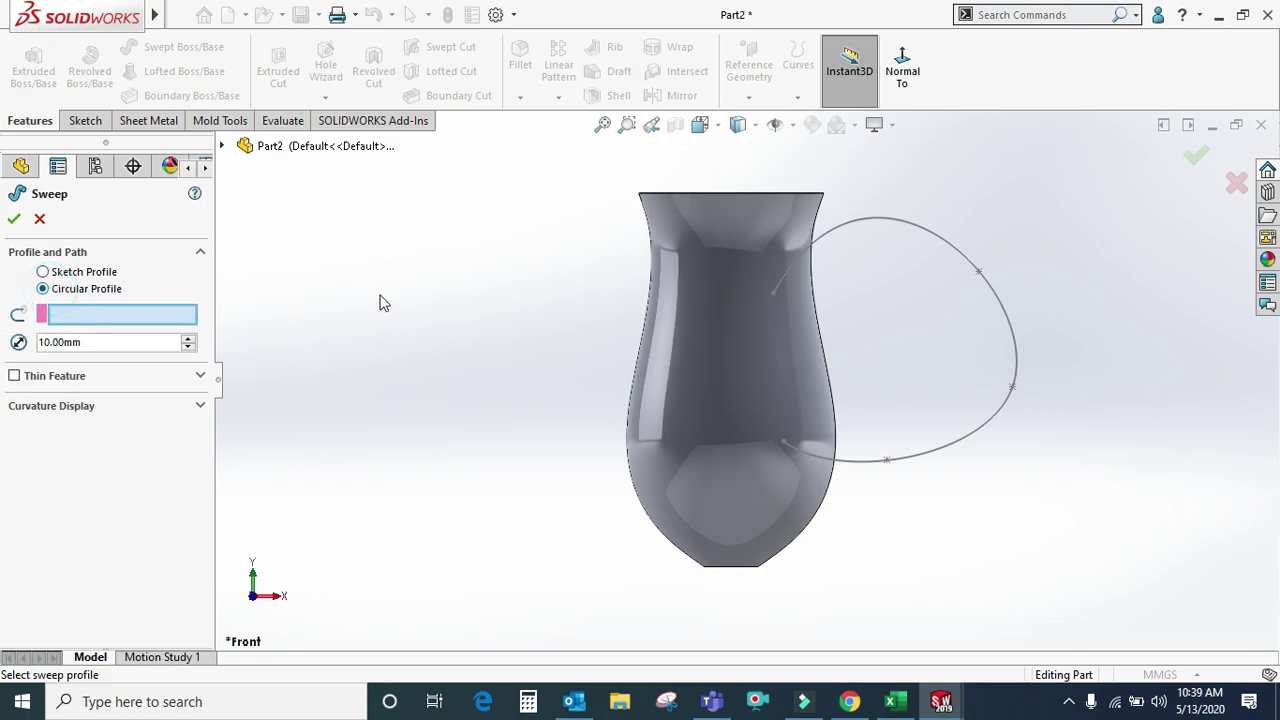
left_click(836, 229)
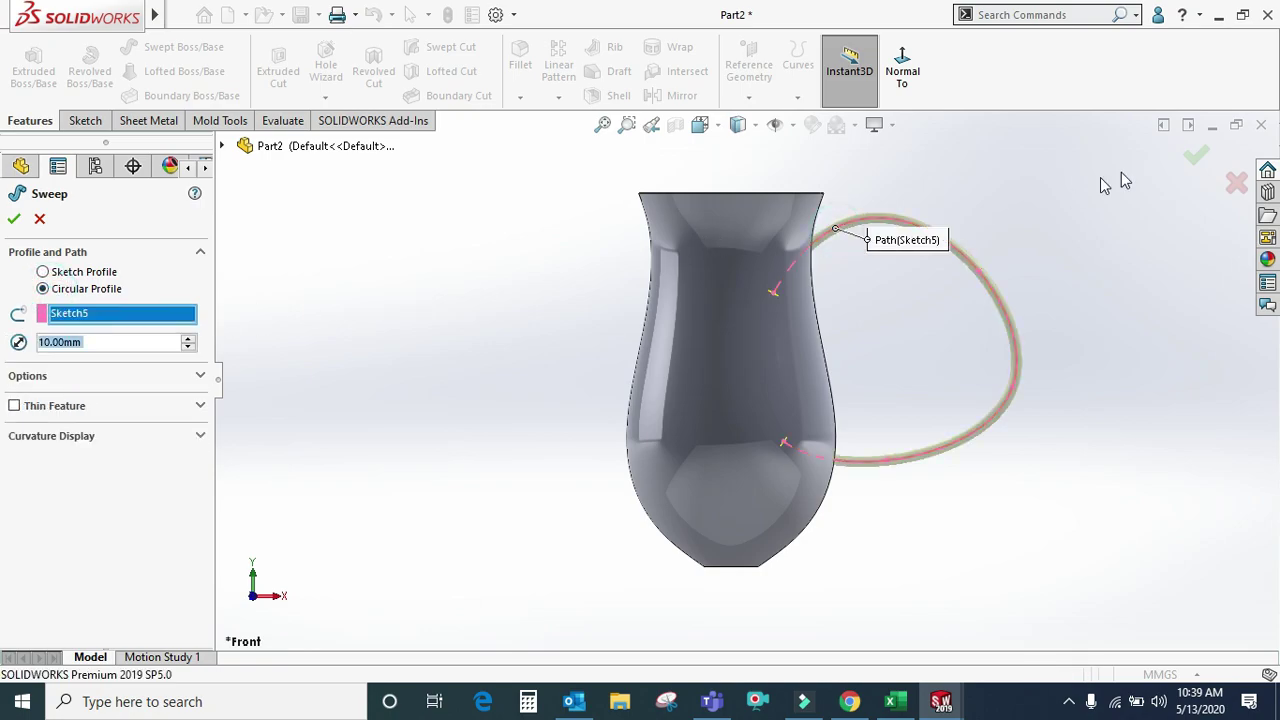
left_click(1190, 158)
mouse_move(1097, 217)
middle_mouse_down()
mouse_move(1037, 267)
mouse_move(994, 343)
mouse_move(1063, 274)
mouse_move(1055, 367)
mouse_move(1051, 320)
middle_mouse_up()
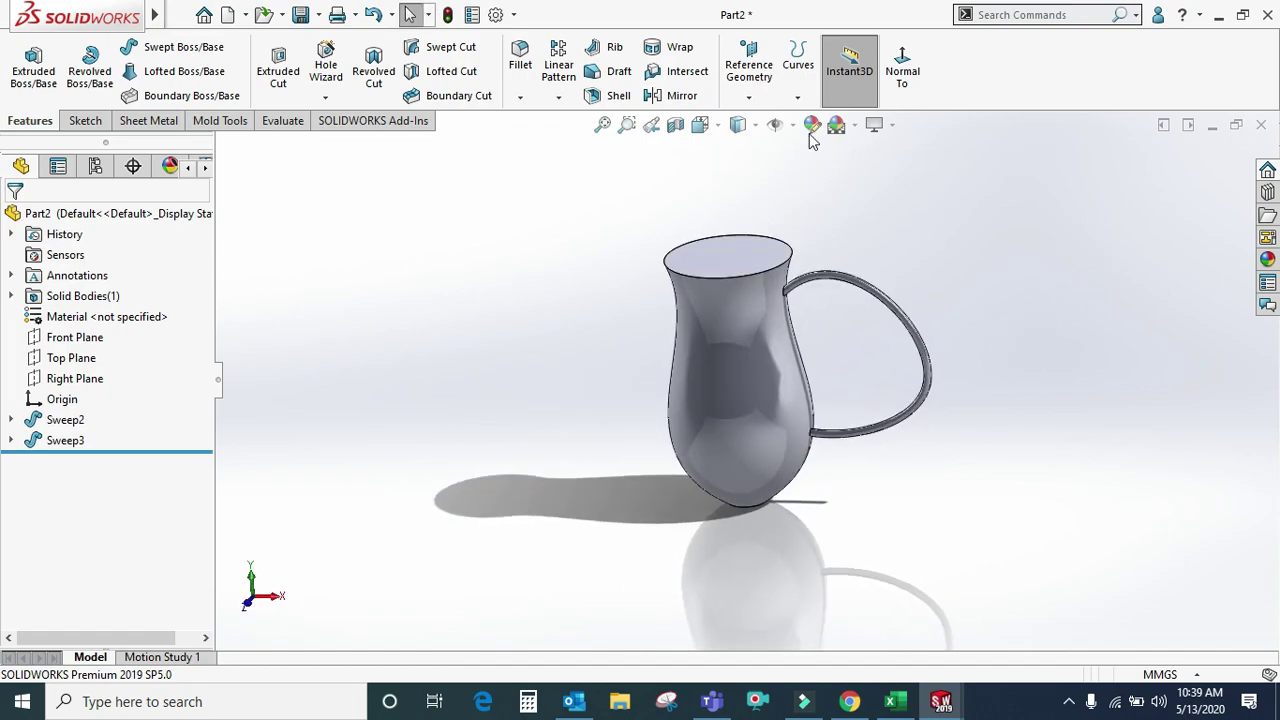
left_click(612, 96)
- Shell the pitcher with a 2 mm wall, removing the top face
left_click(730, 260)
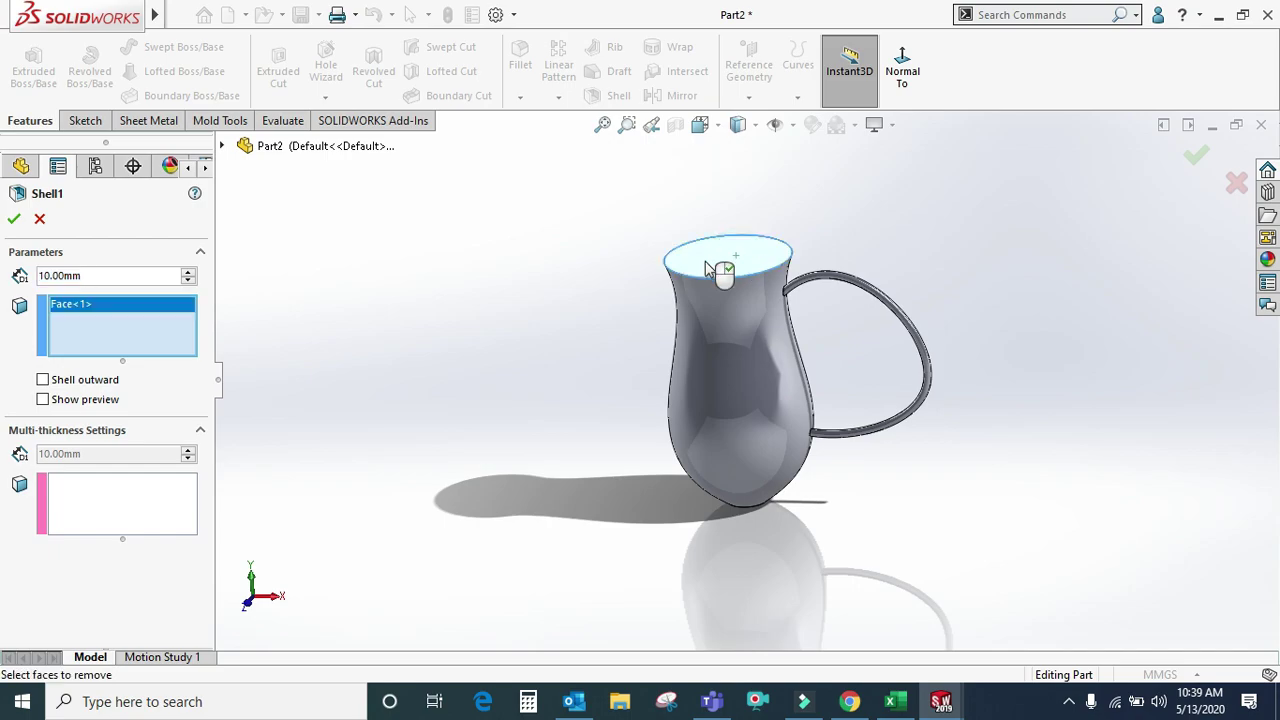
left_click(93, 275)
type("2")
left_click(14, 218)
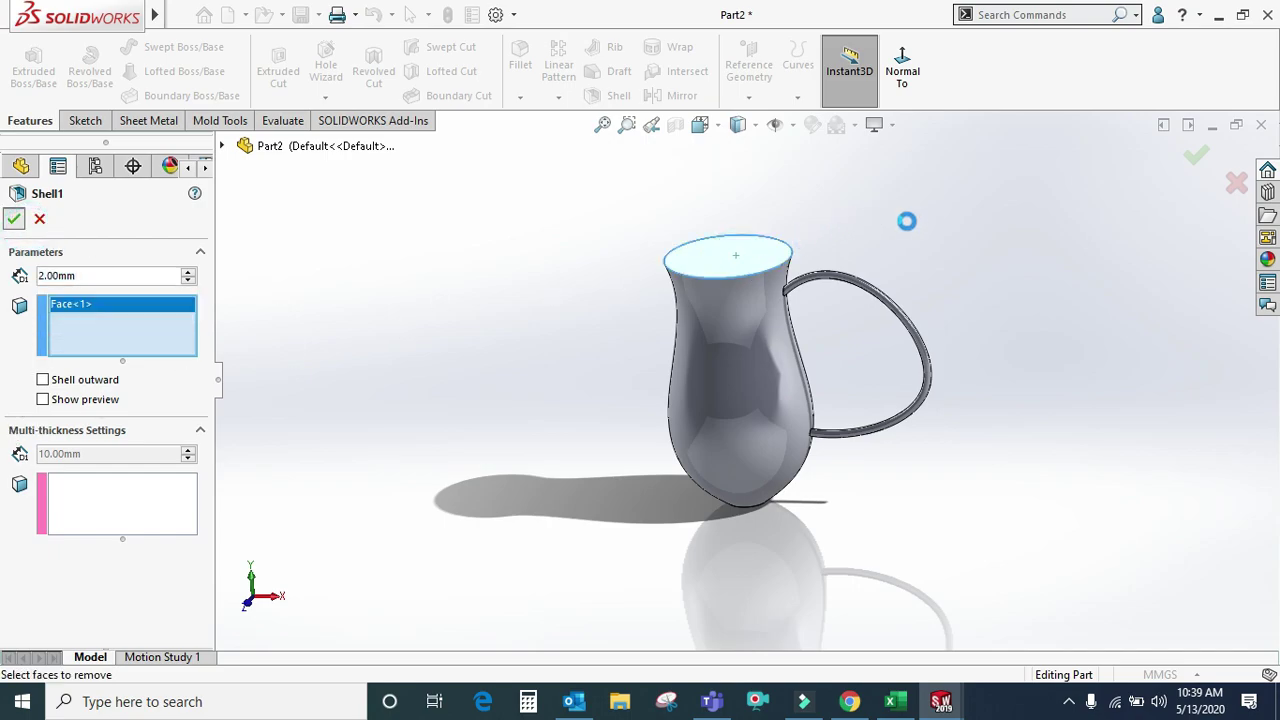
mouse_move(800, 280)
middle_mouse_down()
mouse_move(780, 257)
mouse_move(855, 390)
mouse_move(760, 330)
middle_mouse_up()
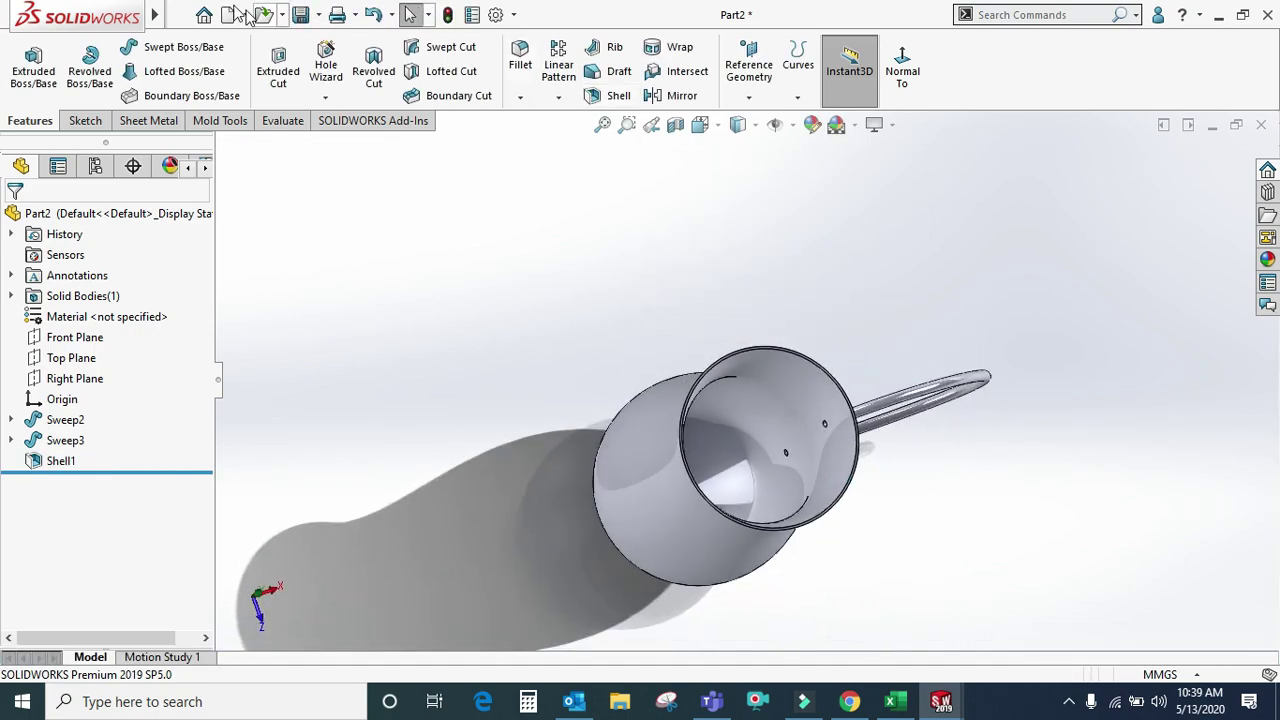
left_click(179, 14)
left_click(179, 14)
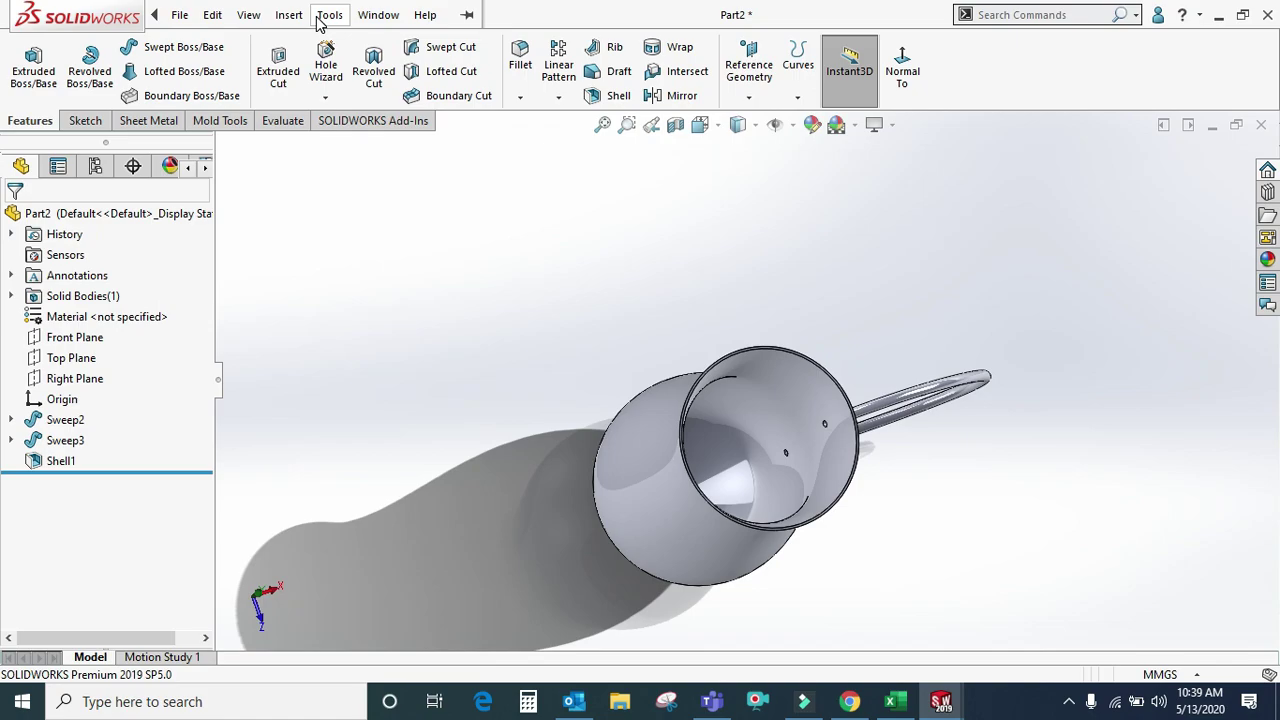
left_click(289, 15)
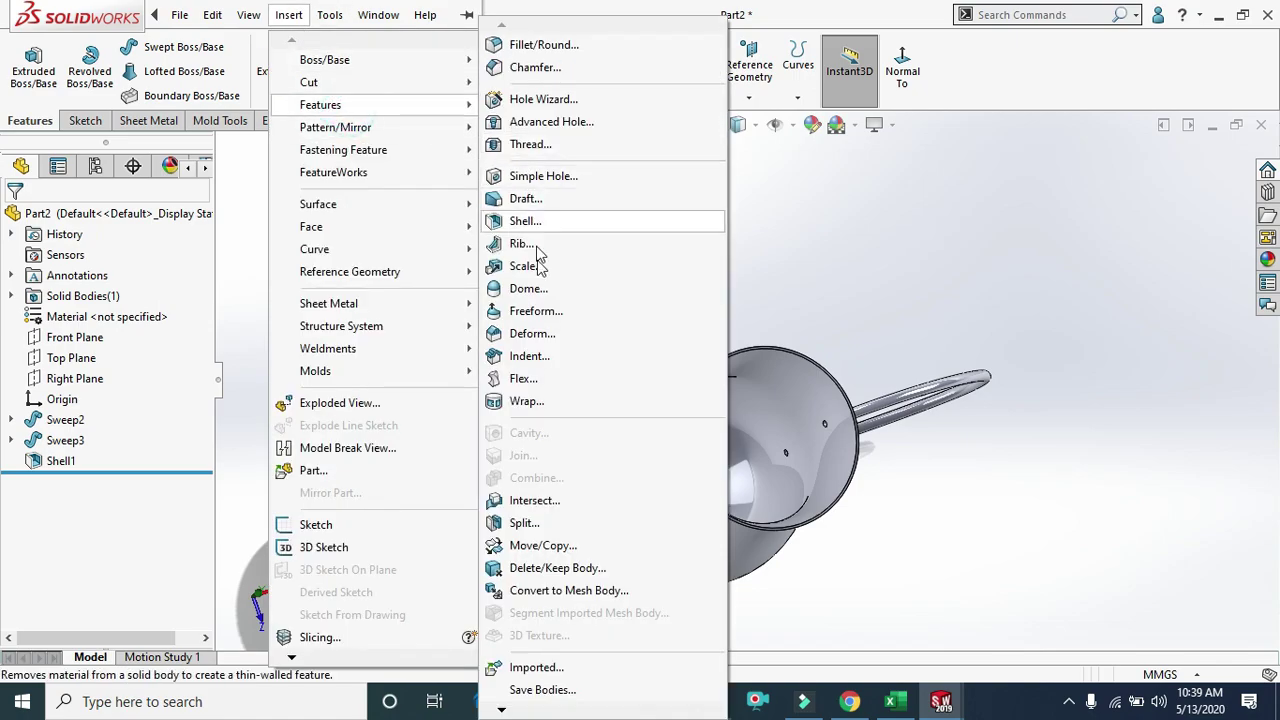
left_click(540, 568)
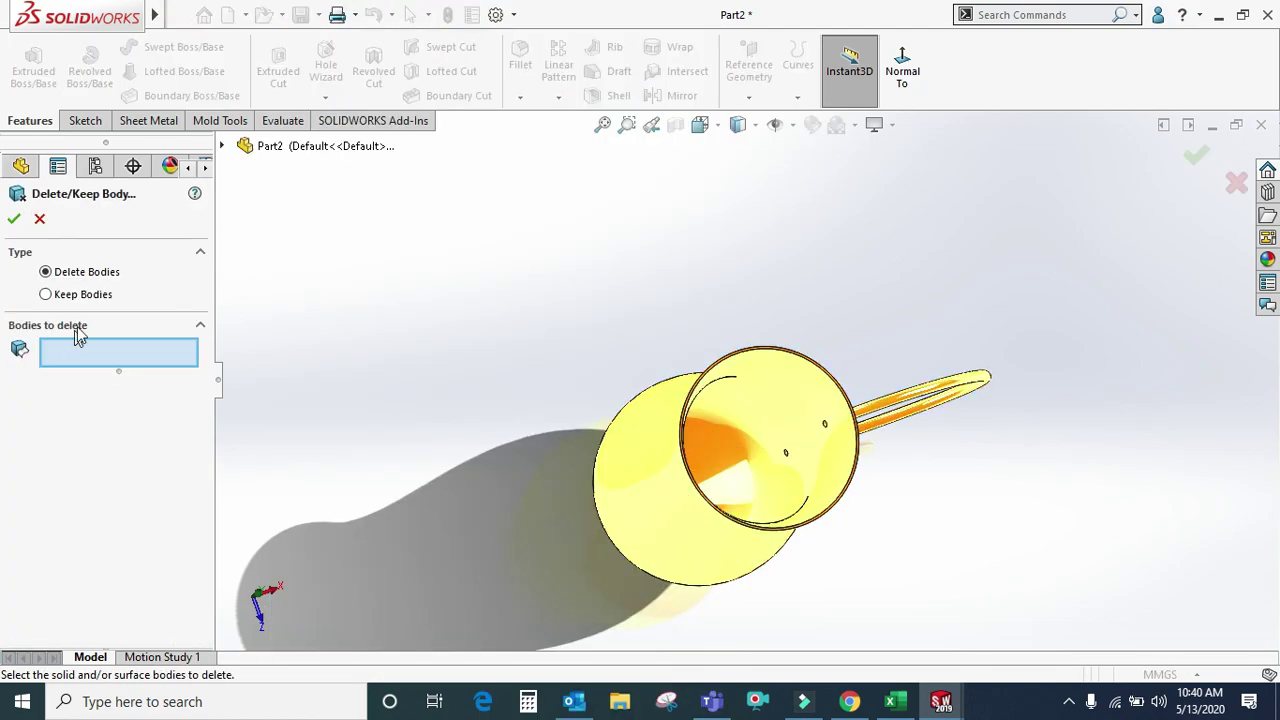
scroll(834, 460, "down", 3)
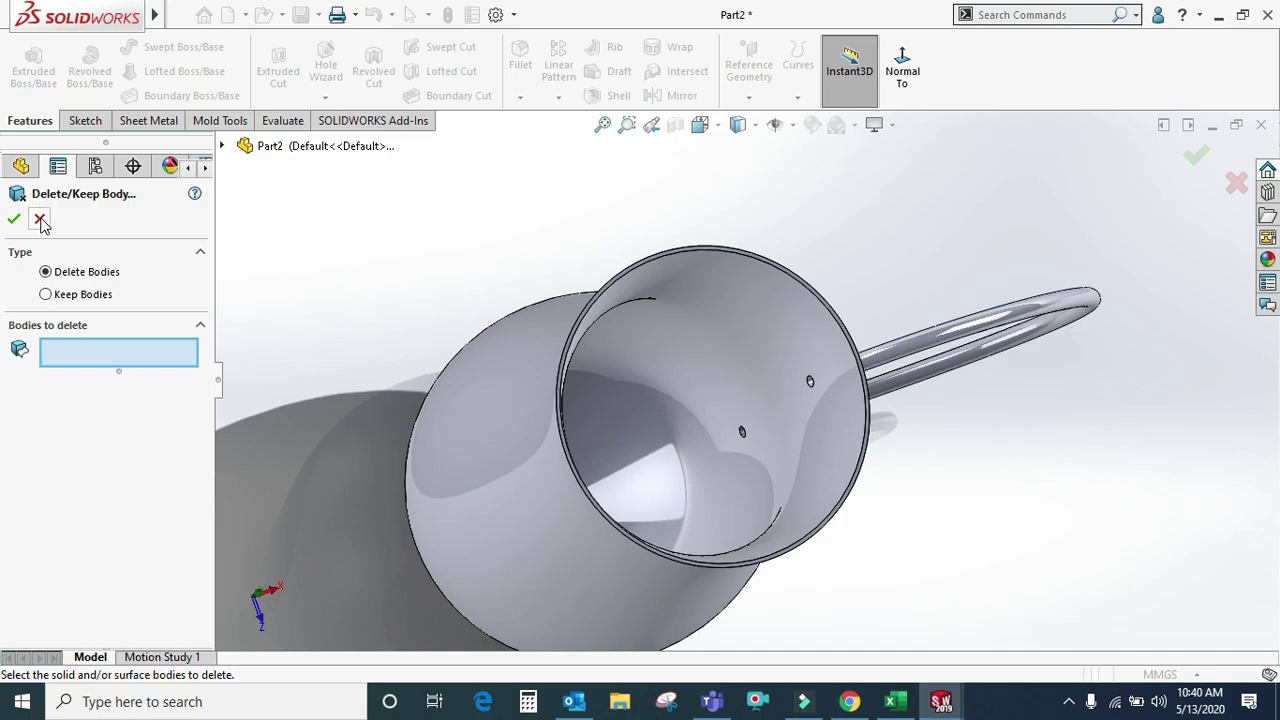
left_click(40, 220)
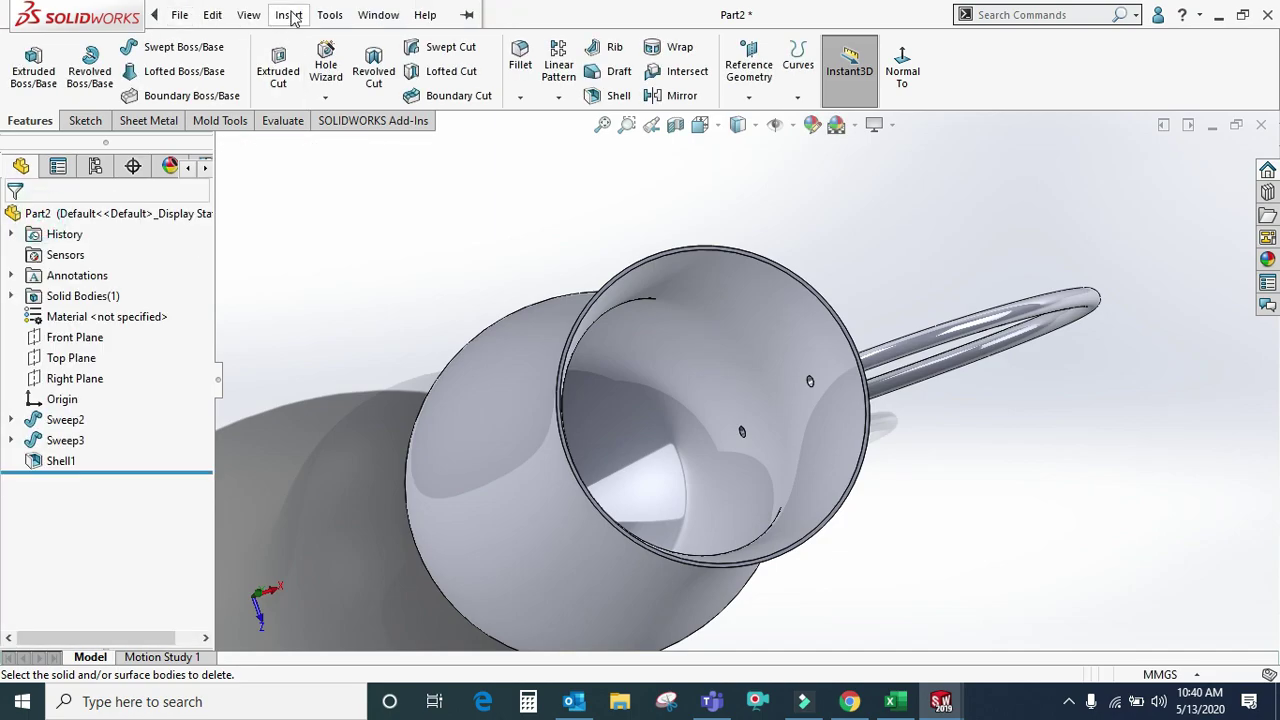
- Delete and patch the hole face where the handle meets the pitcher body, creating DeleteFace1
left_click(289, 14)
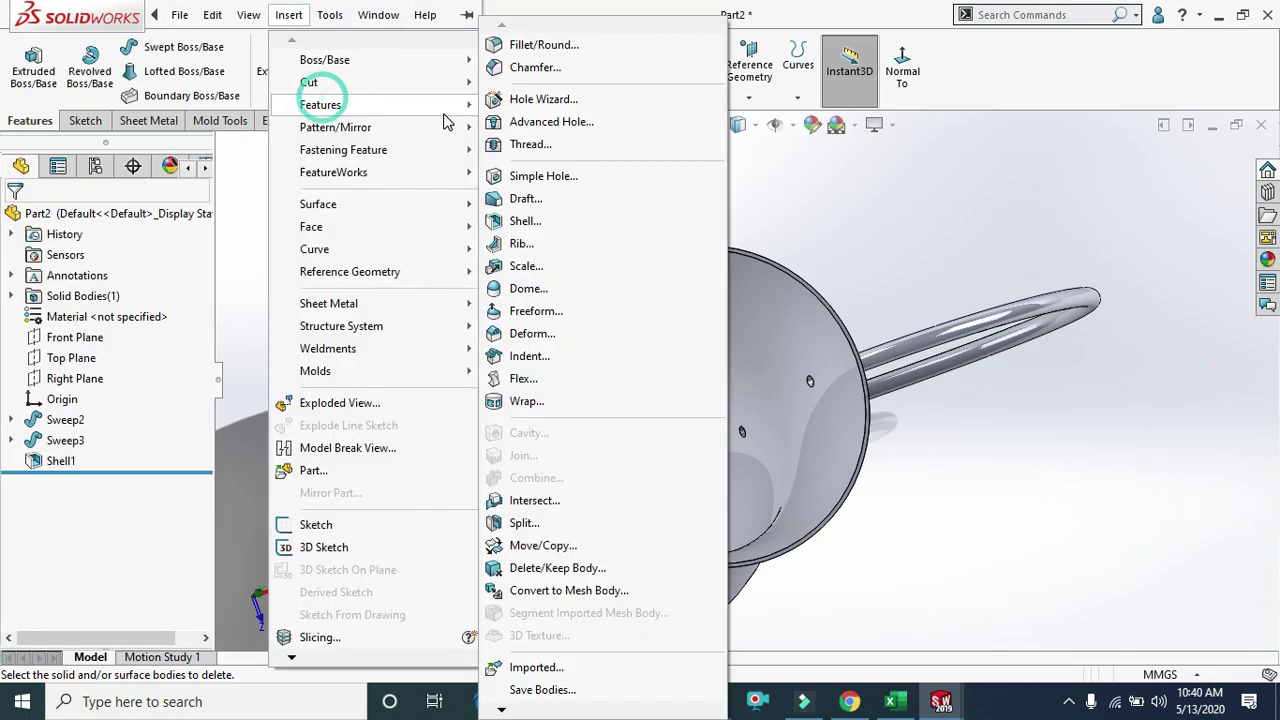
mouse_move(320, 105)
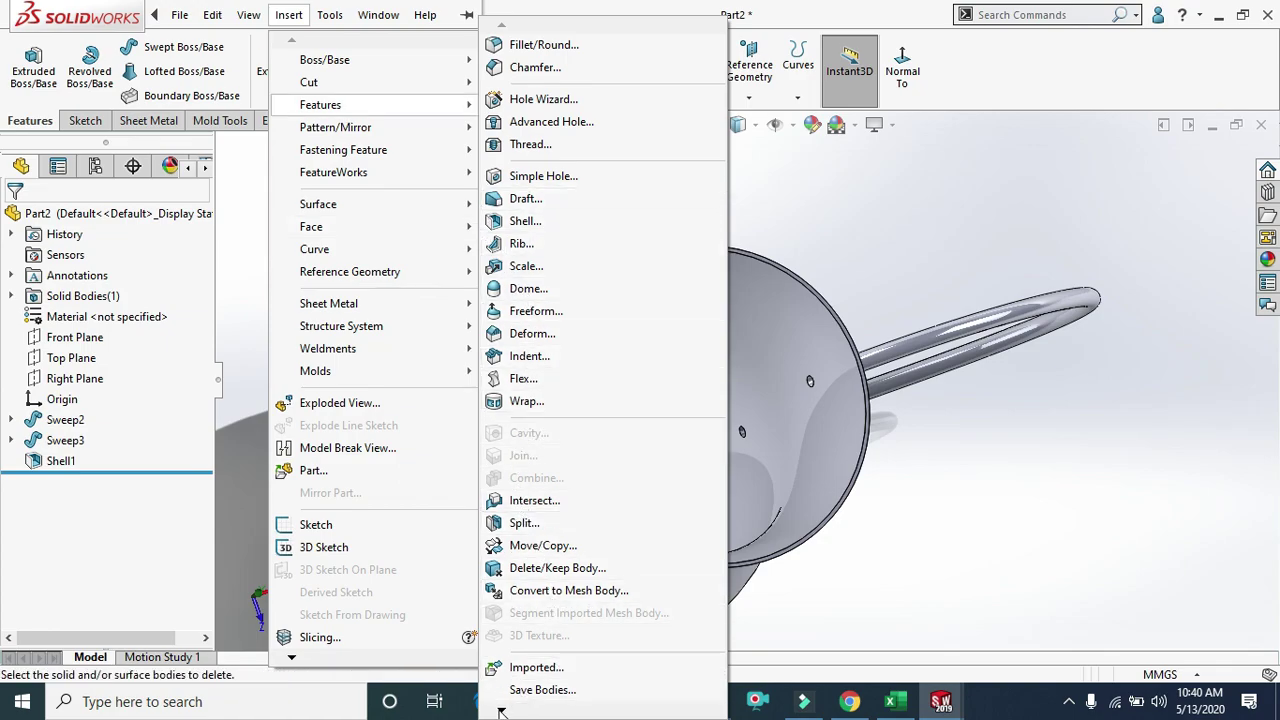
left_click(422, 221)
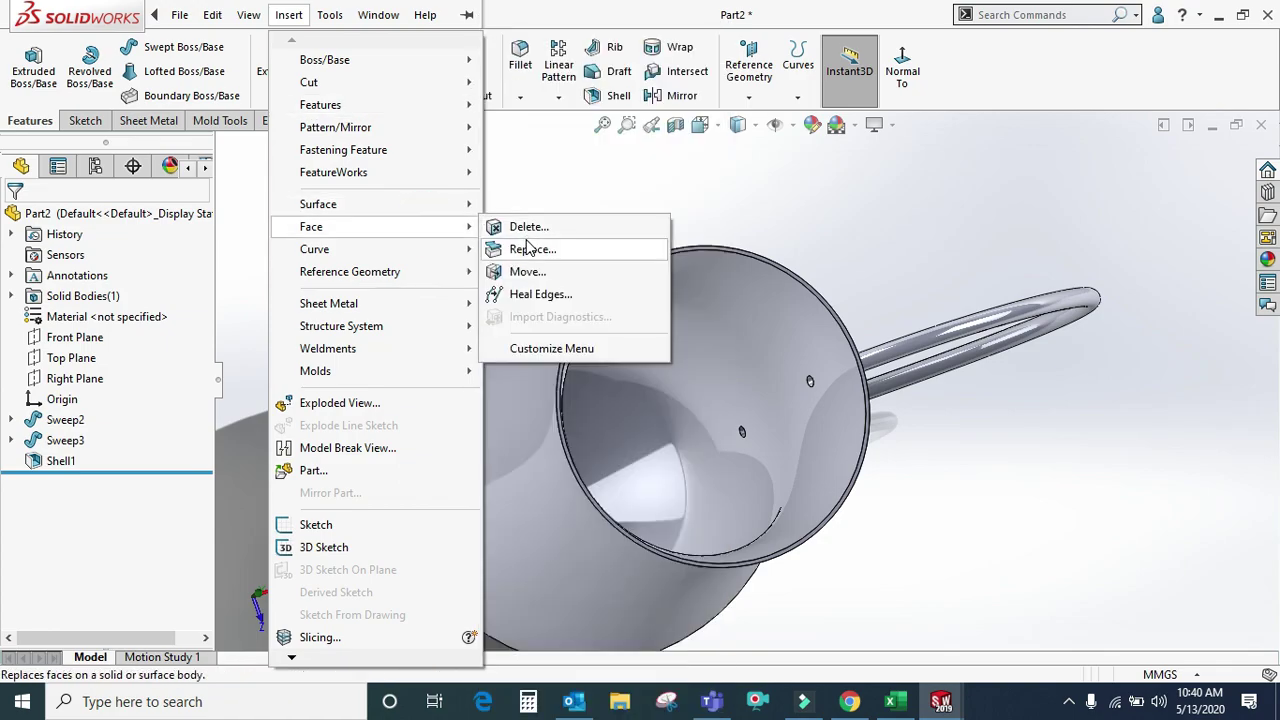
left_click(525, 227)
scroll(868, 440, "down", 3)
scroll(808, 388, "down", 3)
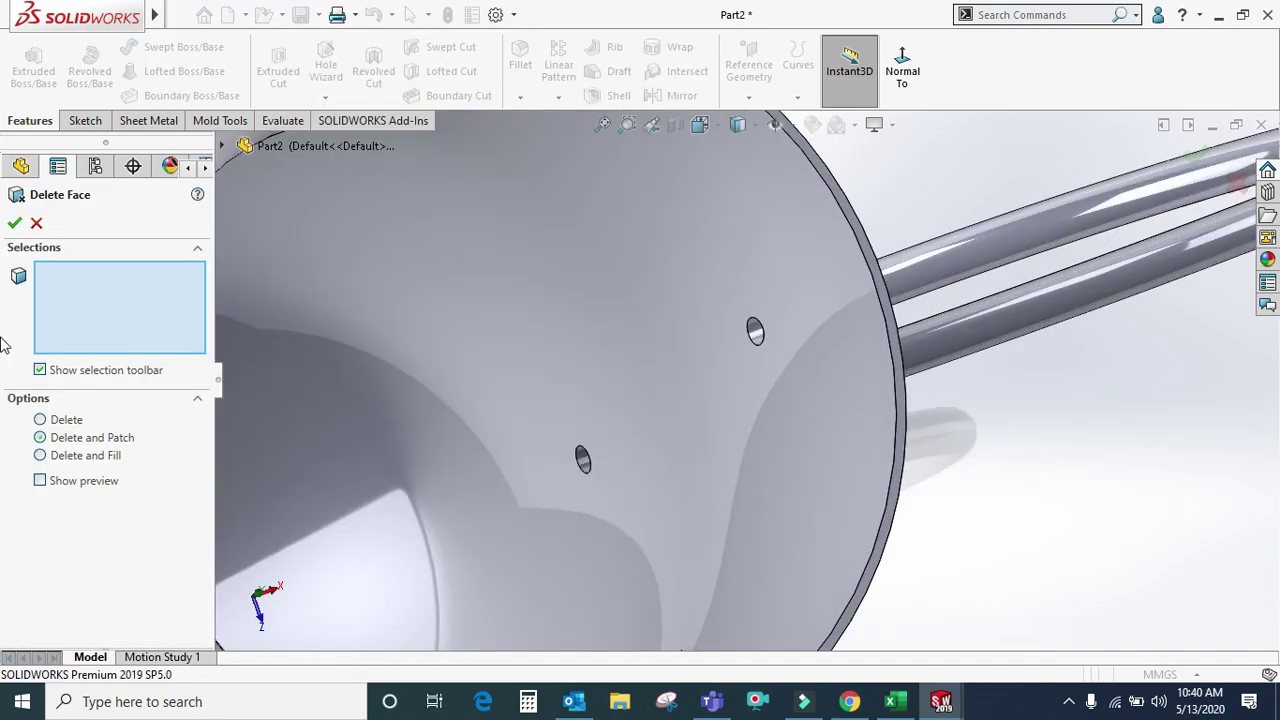
left_click(757, 343)
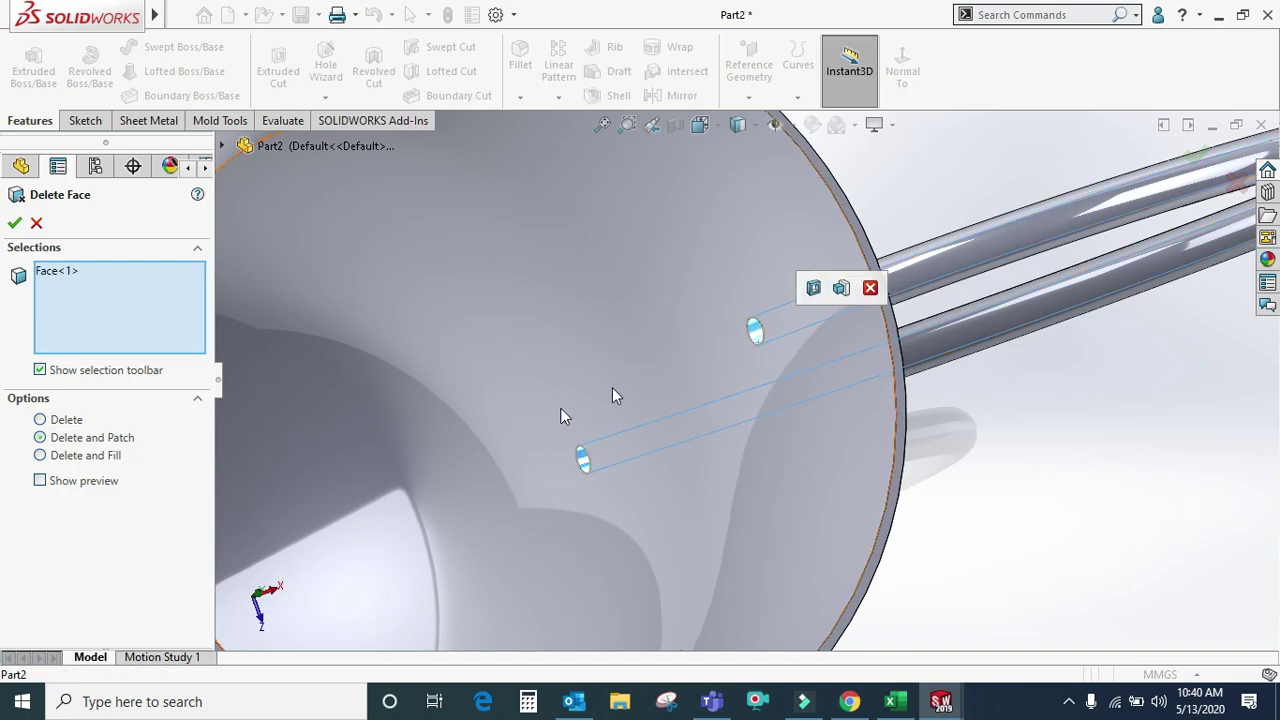
left_click(13, 225)
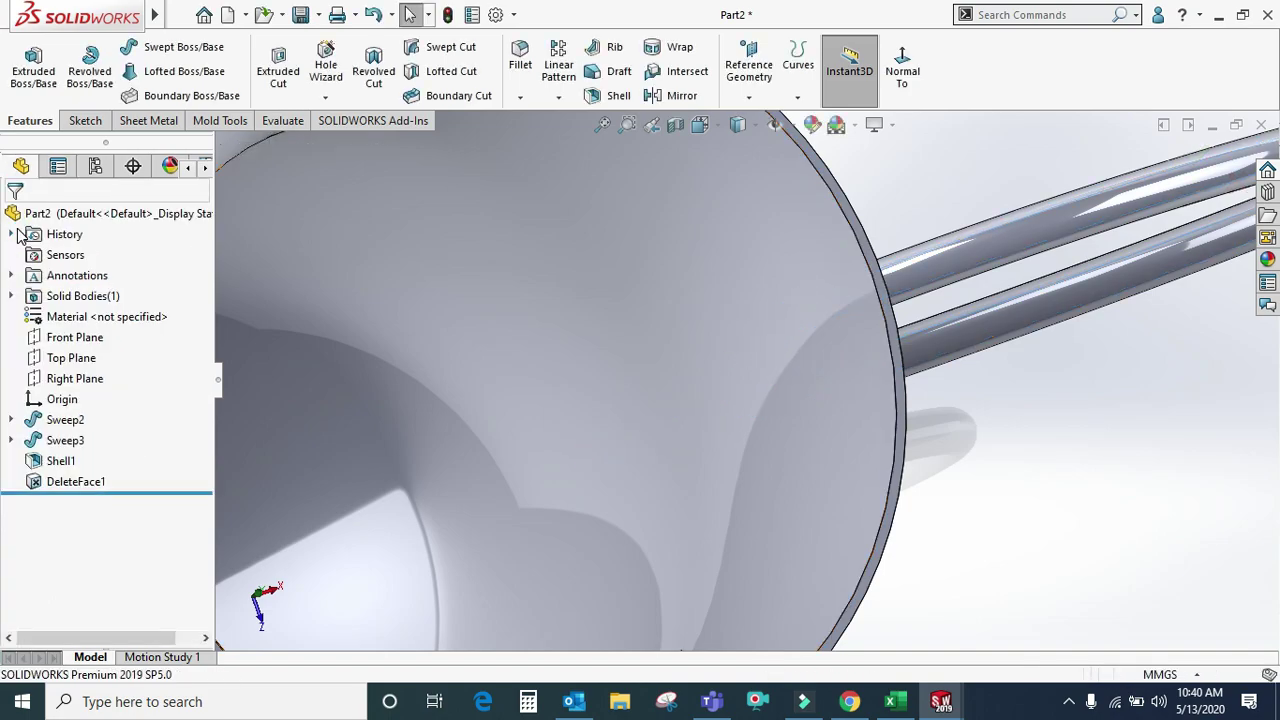
scroll(757, 383, "up", 3)
mouse_move(708, 455)
middle_mouse_down()
mouse_move(640, 449)
mouse_move(591, 389)
mouse_move(560, 125)
middle_mouse_up()
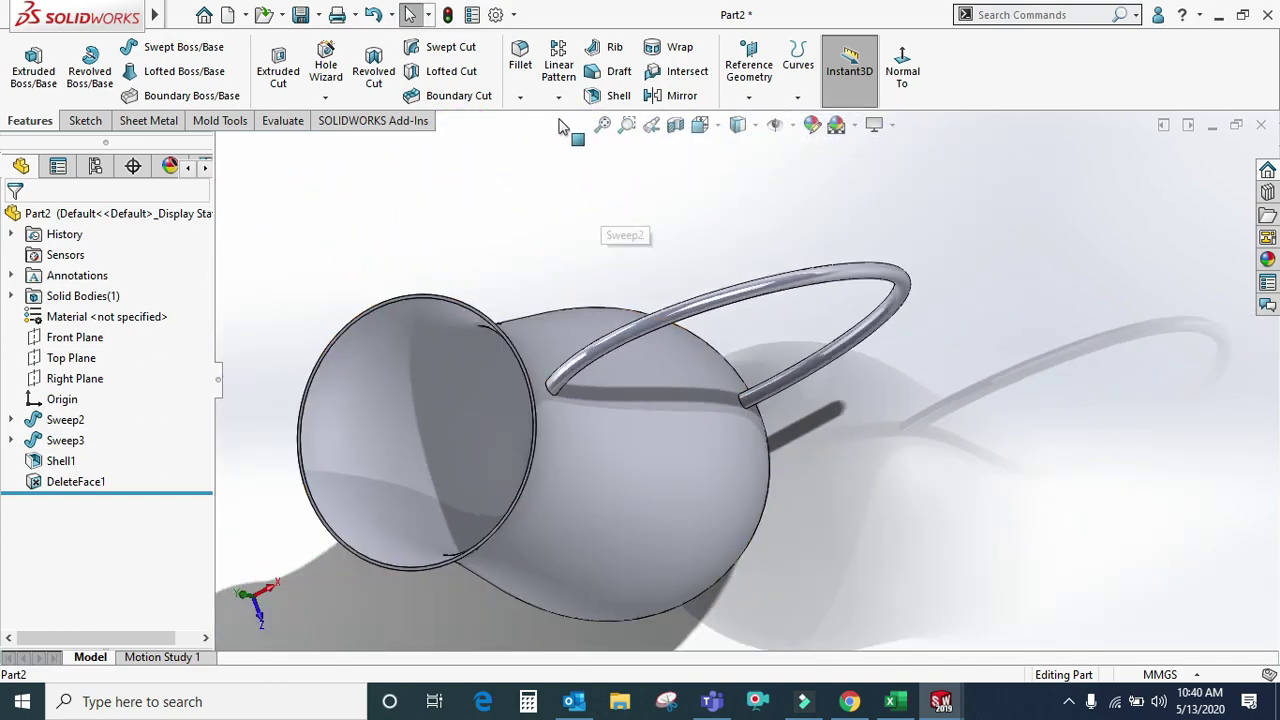
- Add a 10 mm constant-size fillet on the handle face, blending both handle ends into the body
left_click(520, 80)
scroll(557, 398, "down", 2)
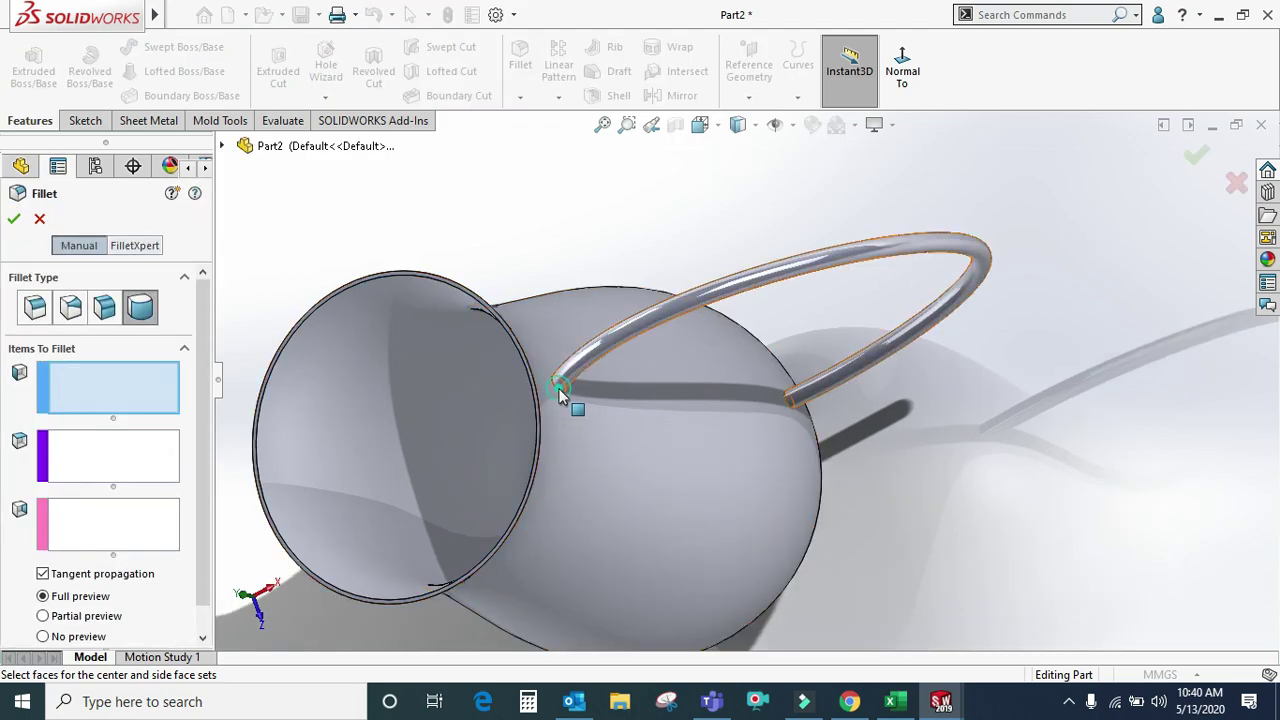
left_click(559, 393)
left_click(35, 307)
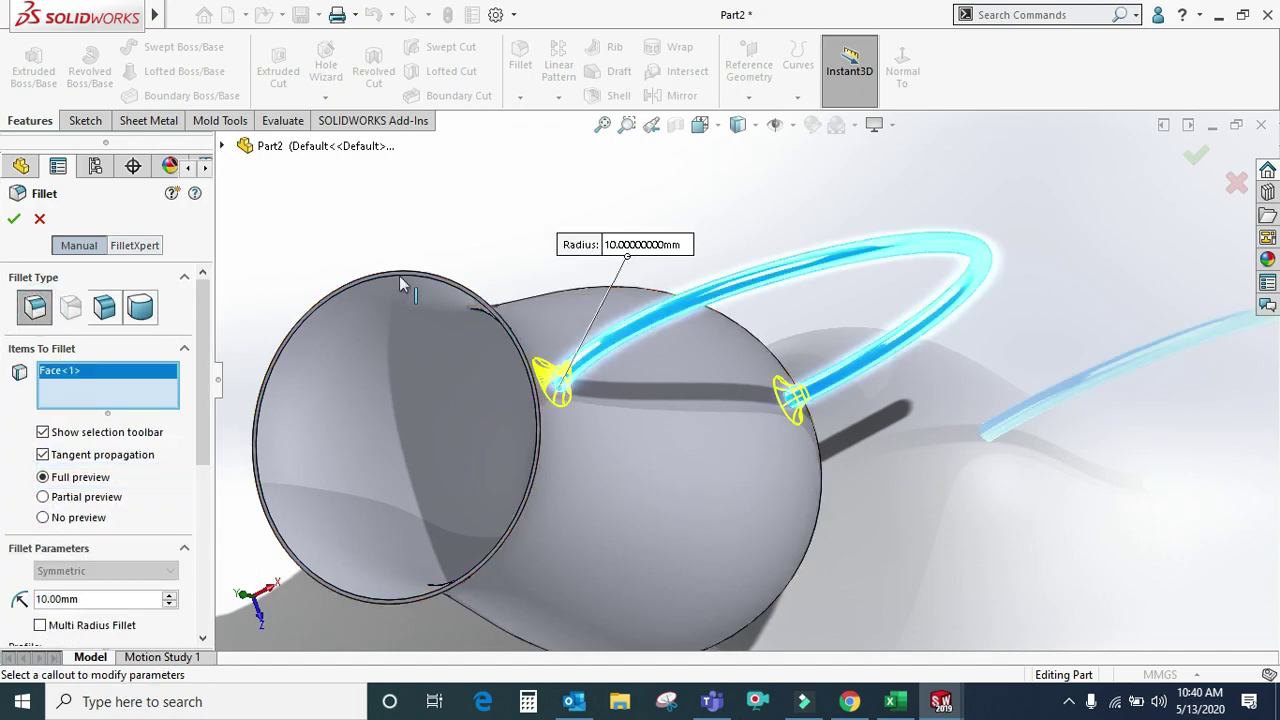
left_click(15, 219)
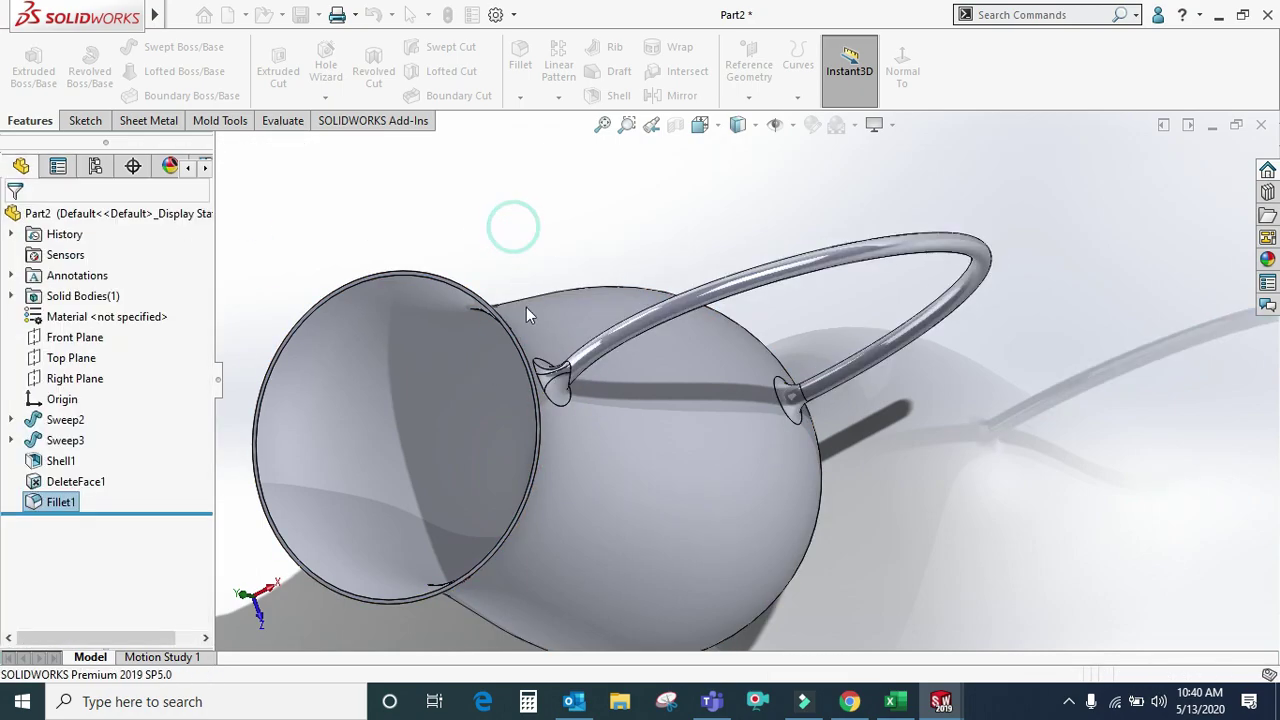
mouse_move(592, 305)
middle_mouse_down()
mouse_move(722, 340)
mouse_move(846, 289)
mouse_move(771, 529)
middle_mouse_up()
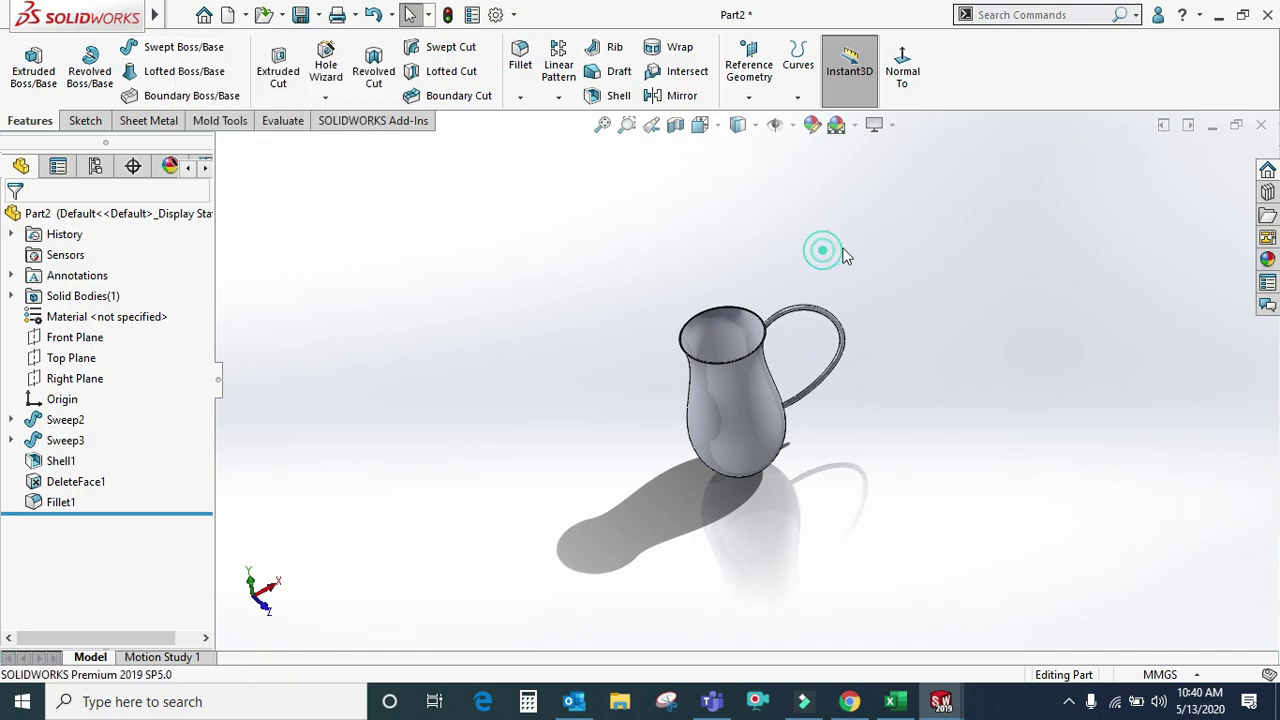
- Close Part2 without saving and create a new part document, Part3, selecting its Top Plane
left_click(1262, 126)
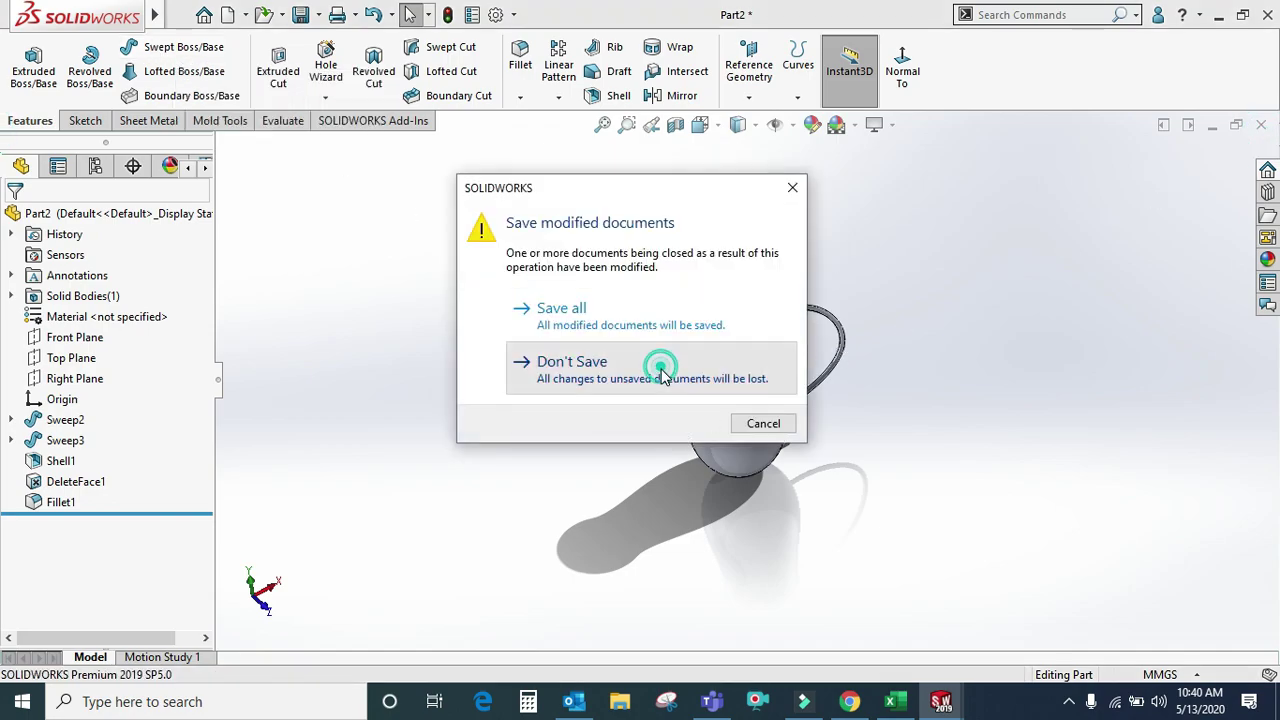
left_click(657, 366)
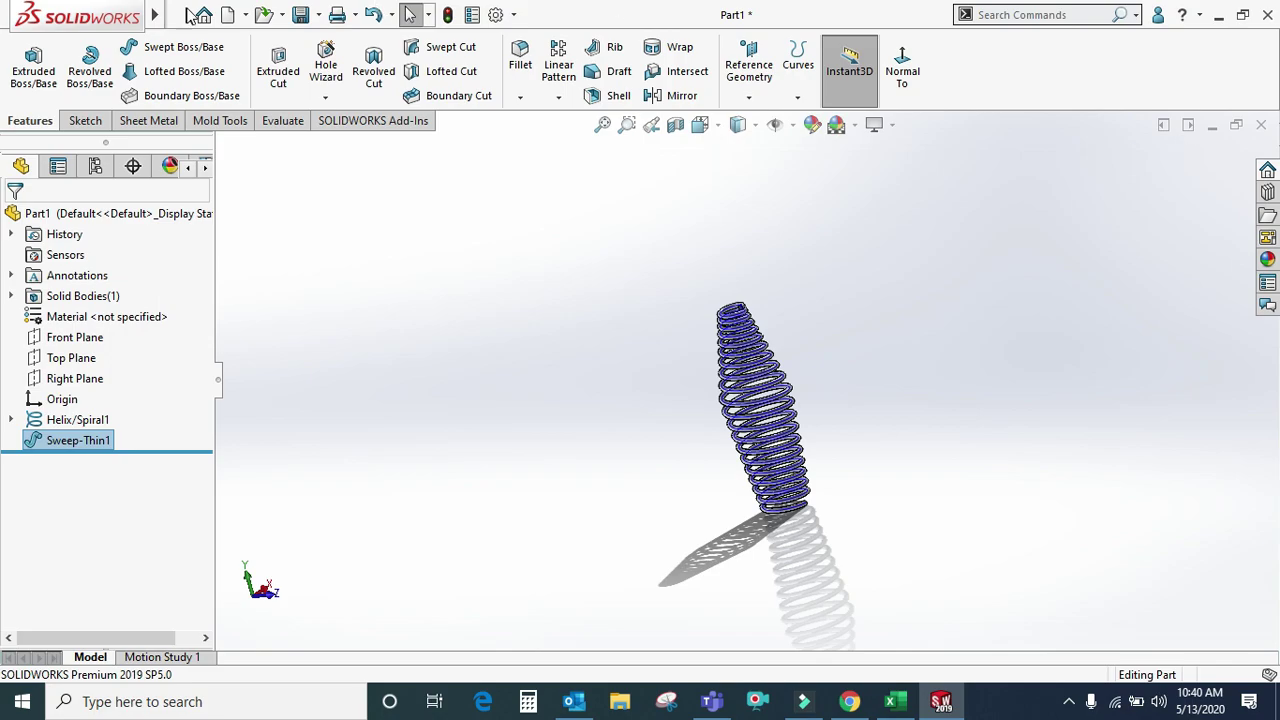
left_click(228, 15)
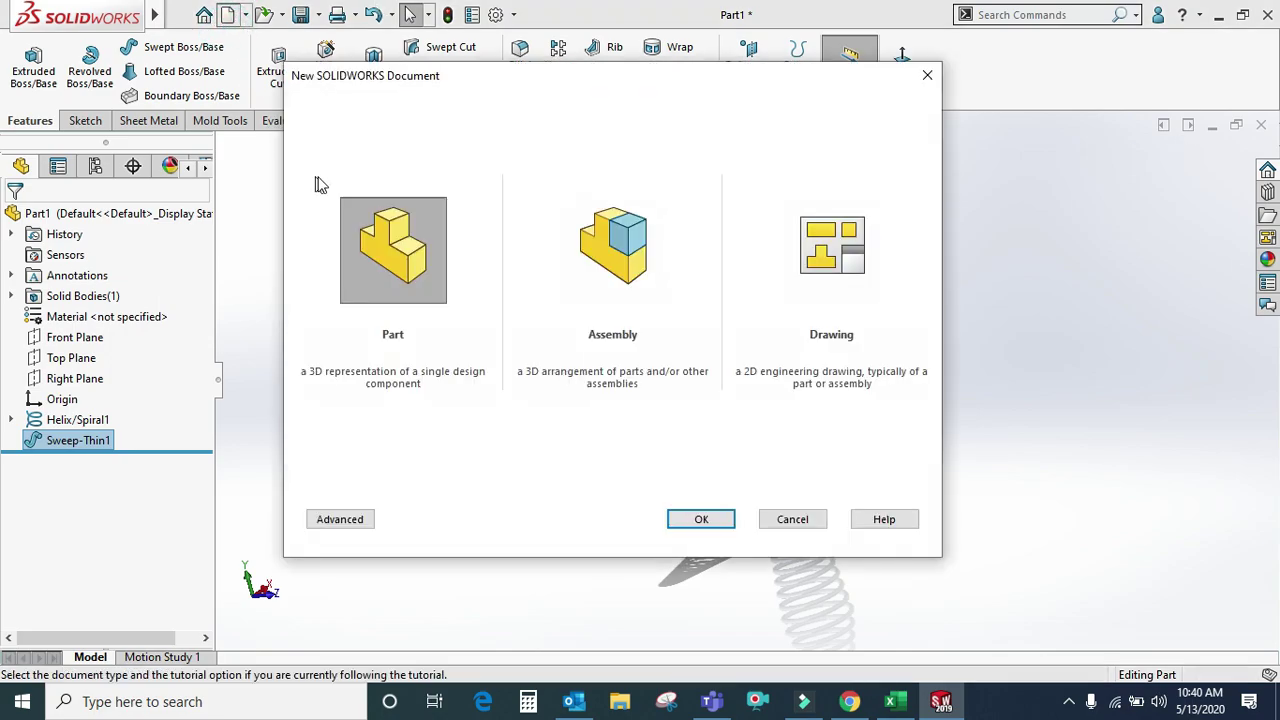
left_click(701, 519)
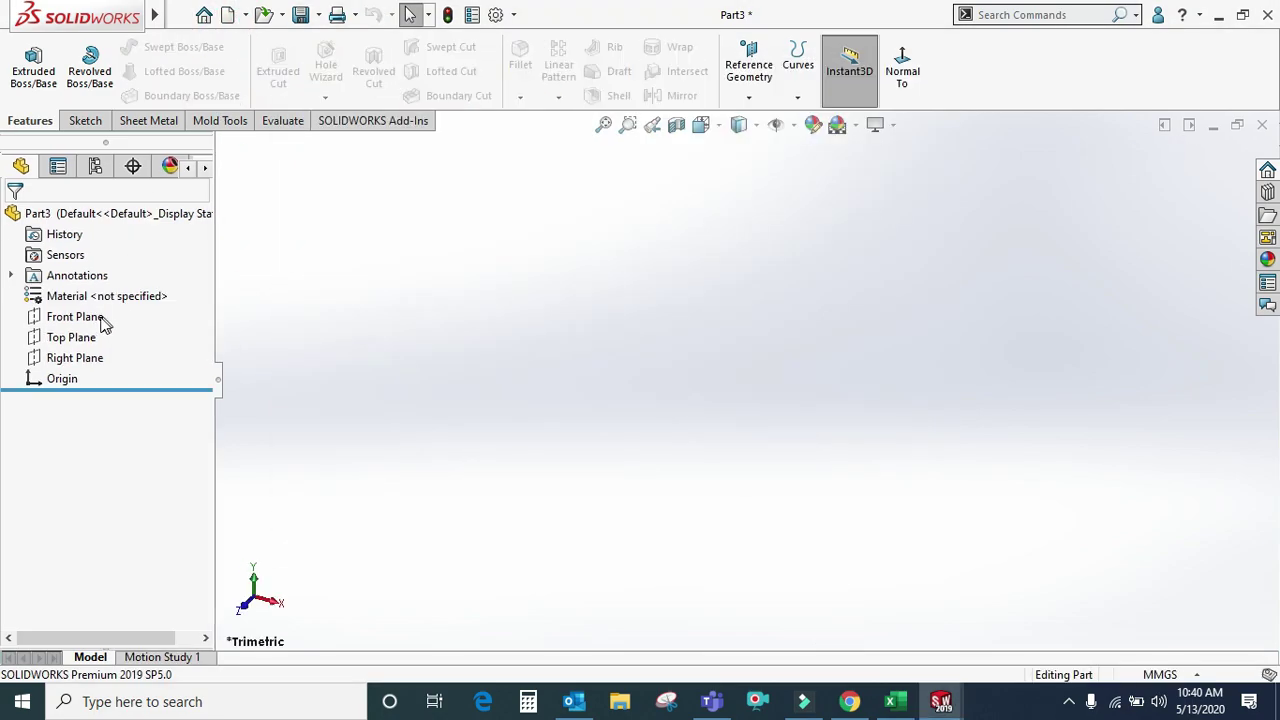
left_click(62, 337)
- Sketch a center rectangle at the origin on Top Plane and exit the sketch
left_click(84, 312)
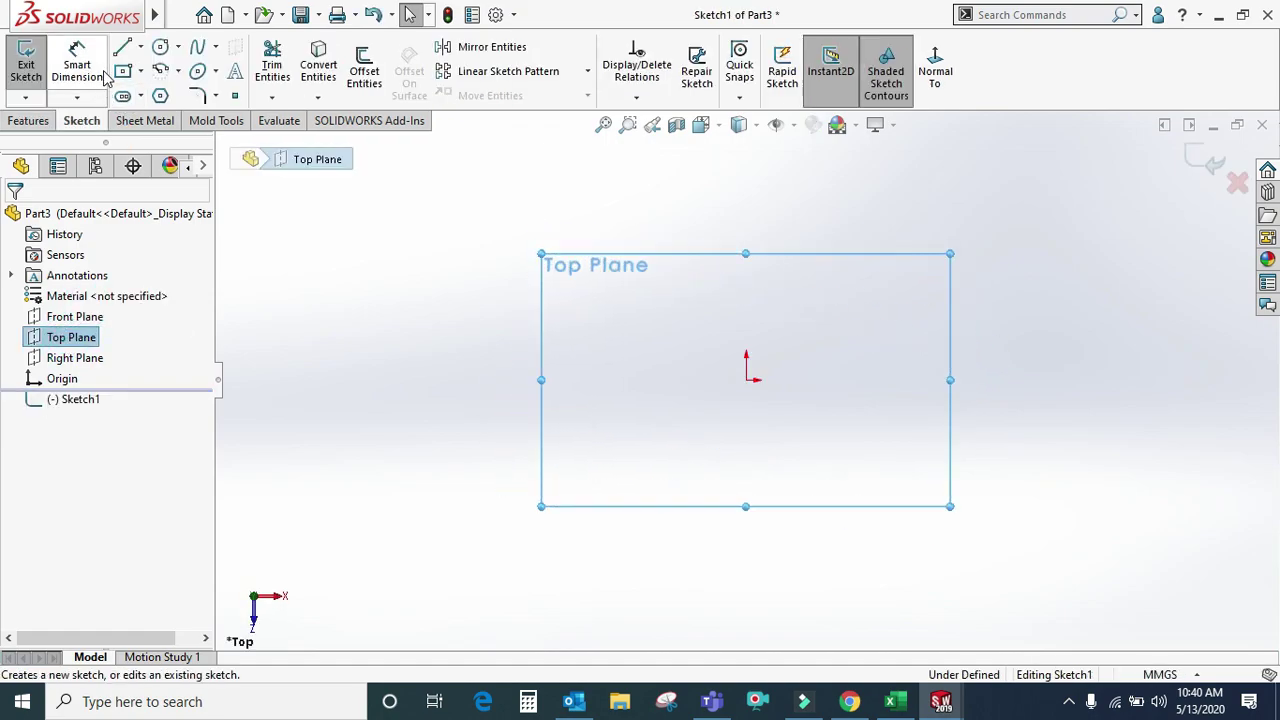
left_click(124, 71)
left_click(746, 379)
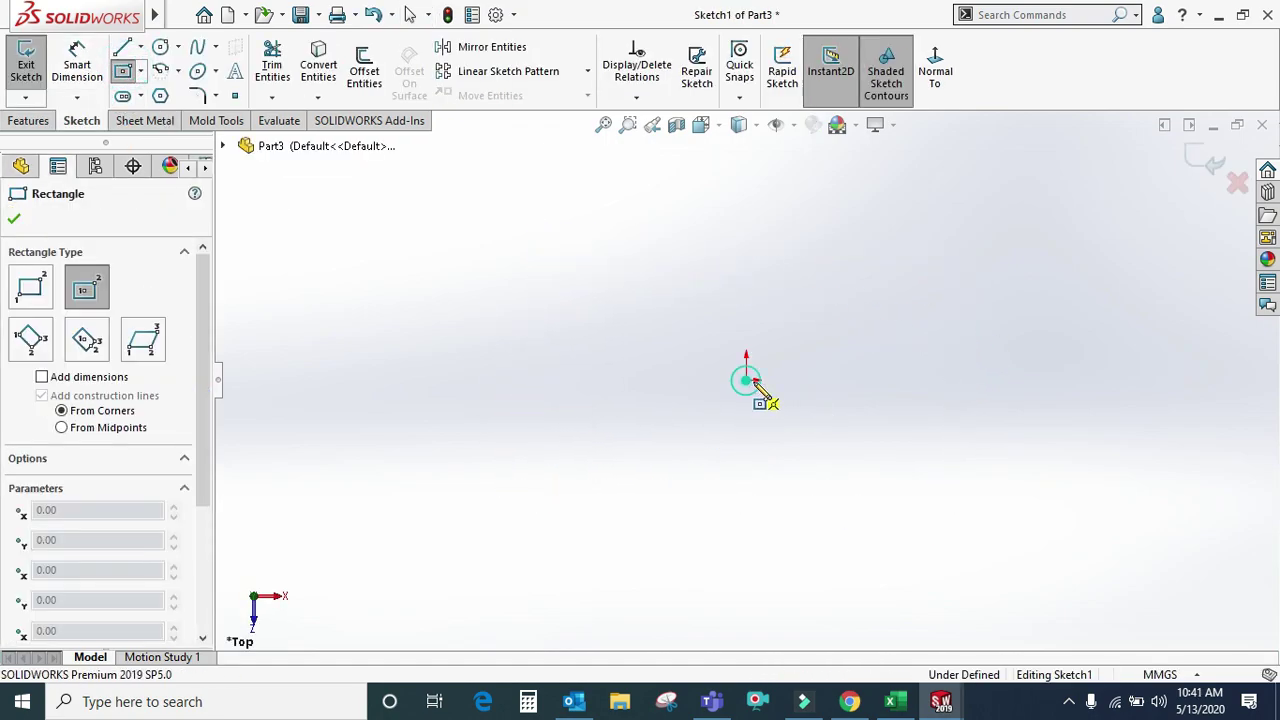
left_click(924, 538)
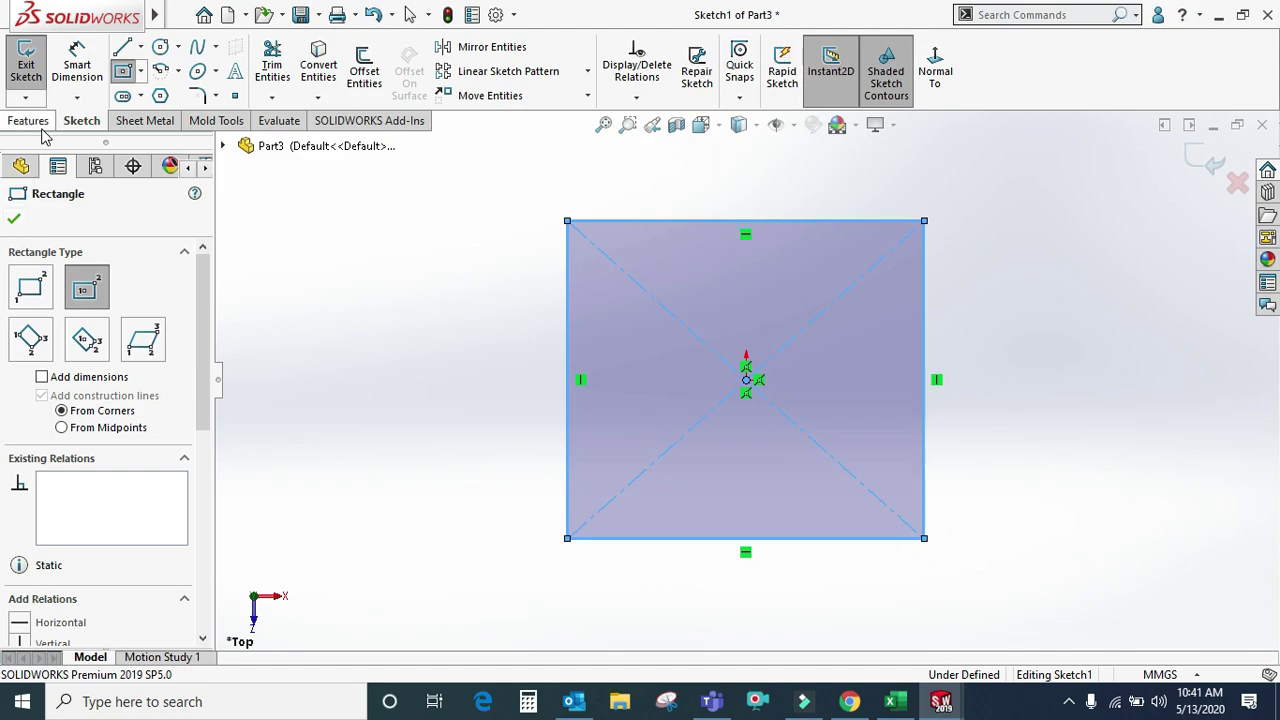
left_click(1205, 165)
- On Front Plane, sketch a 1529.74 mm vertical line rising from the origin, then exit the sketch
left_click(75, 316)
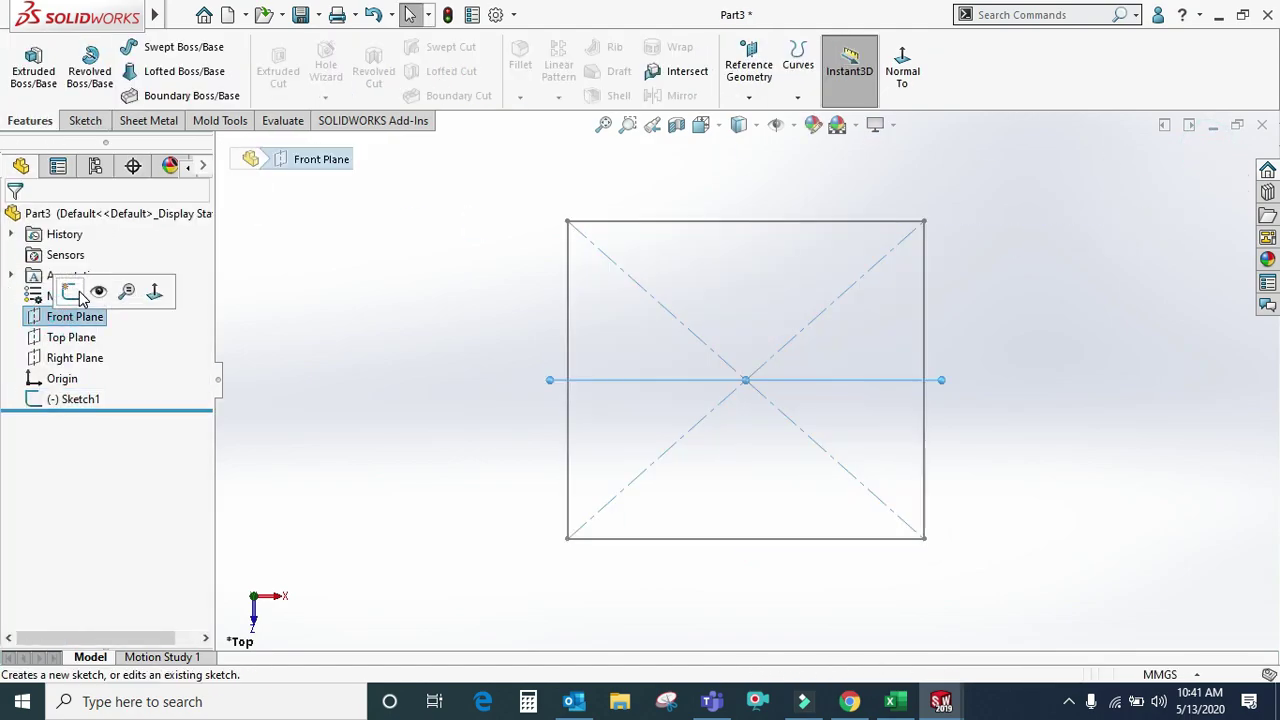
left_click(80, 296)
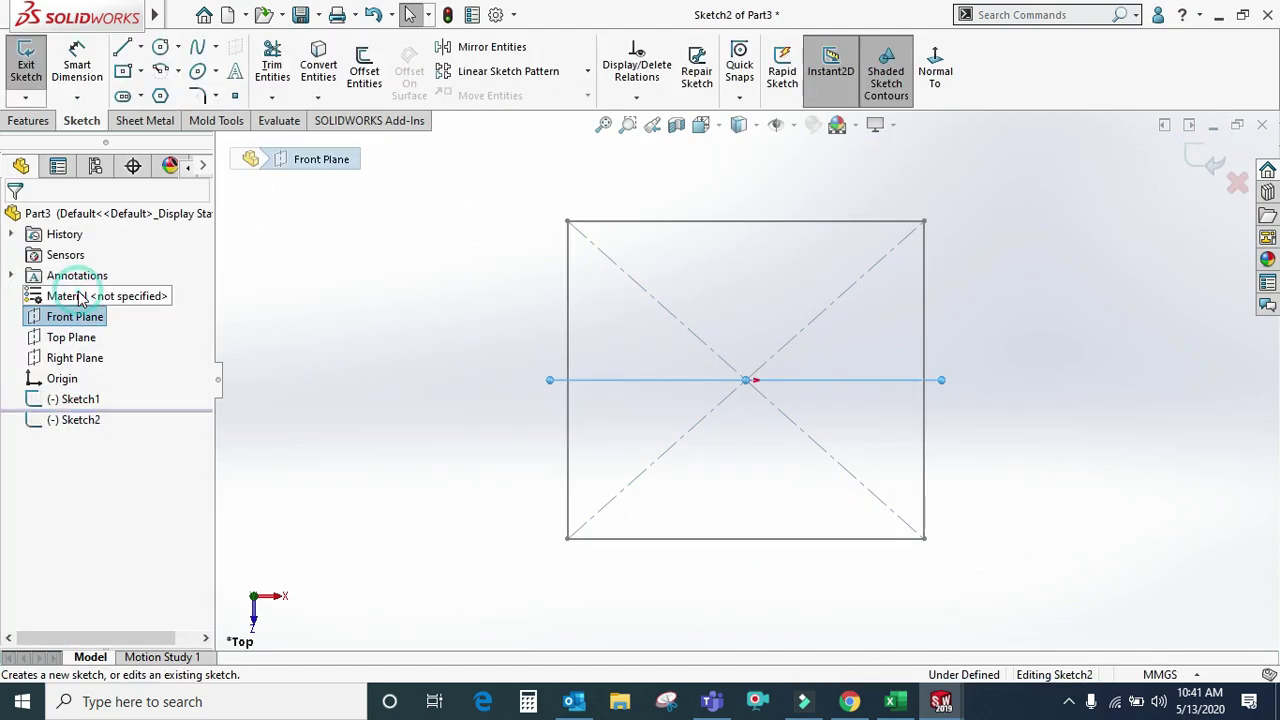
left_click(122, 47)
left_click(746, 380)
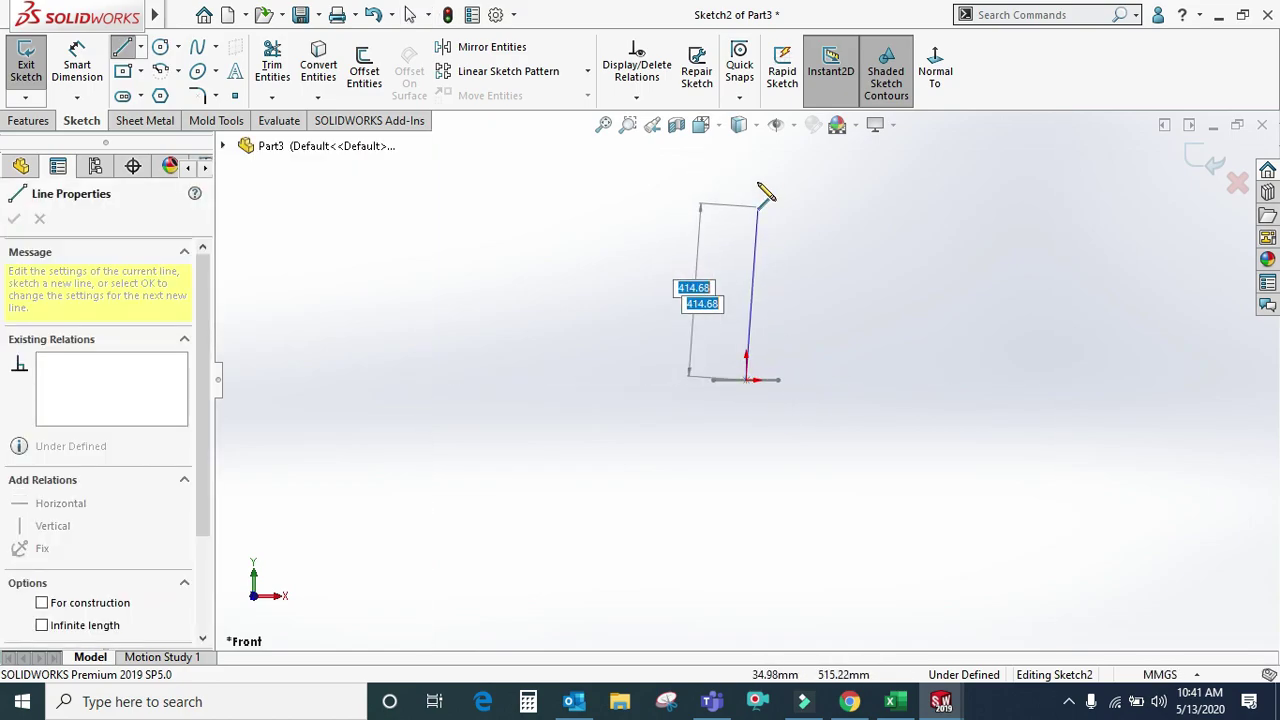
left_click(747, 167)
right_click(770, 170)
left_click(806, 183)
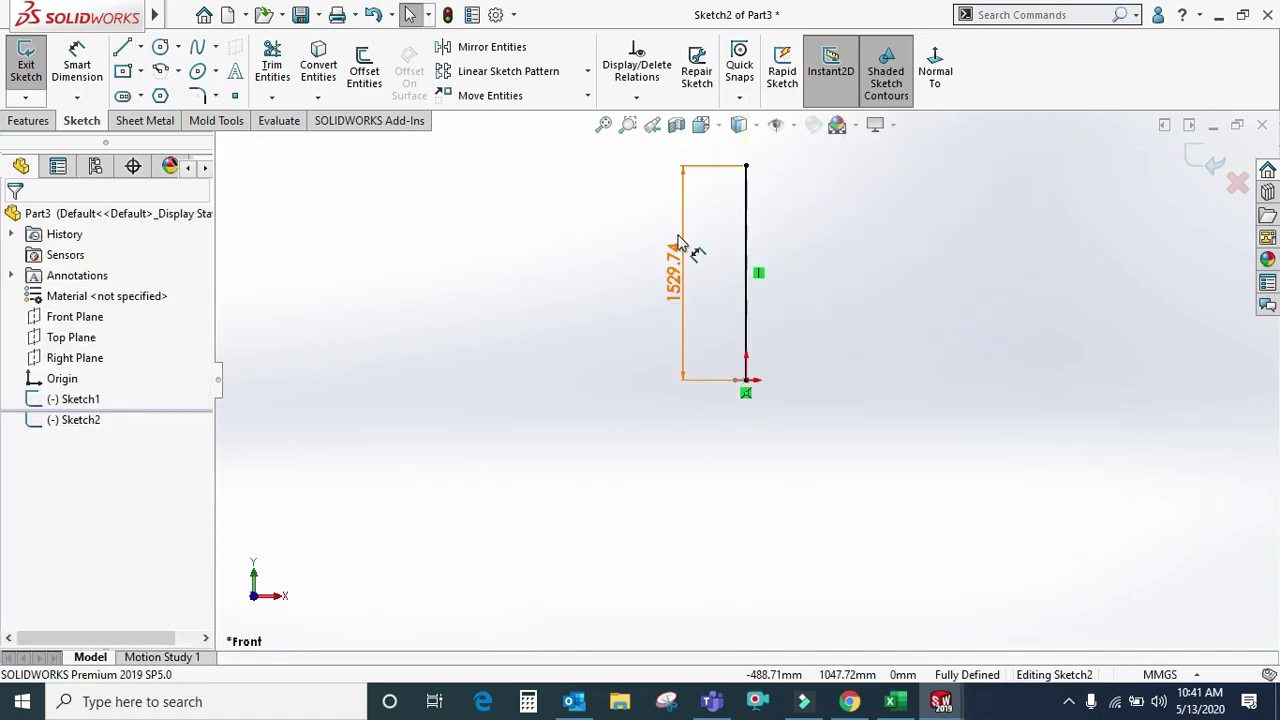
left_click(28, 120)
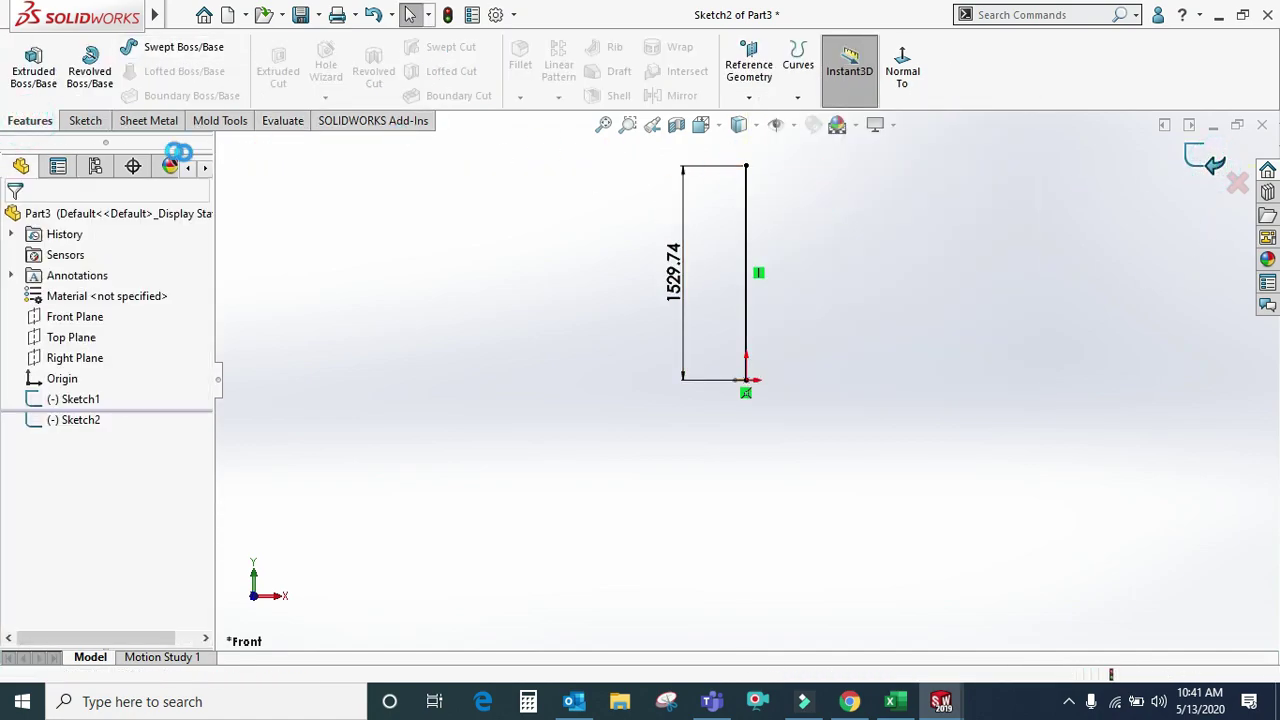
left_click(145, 48)
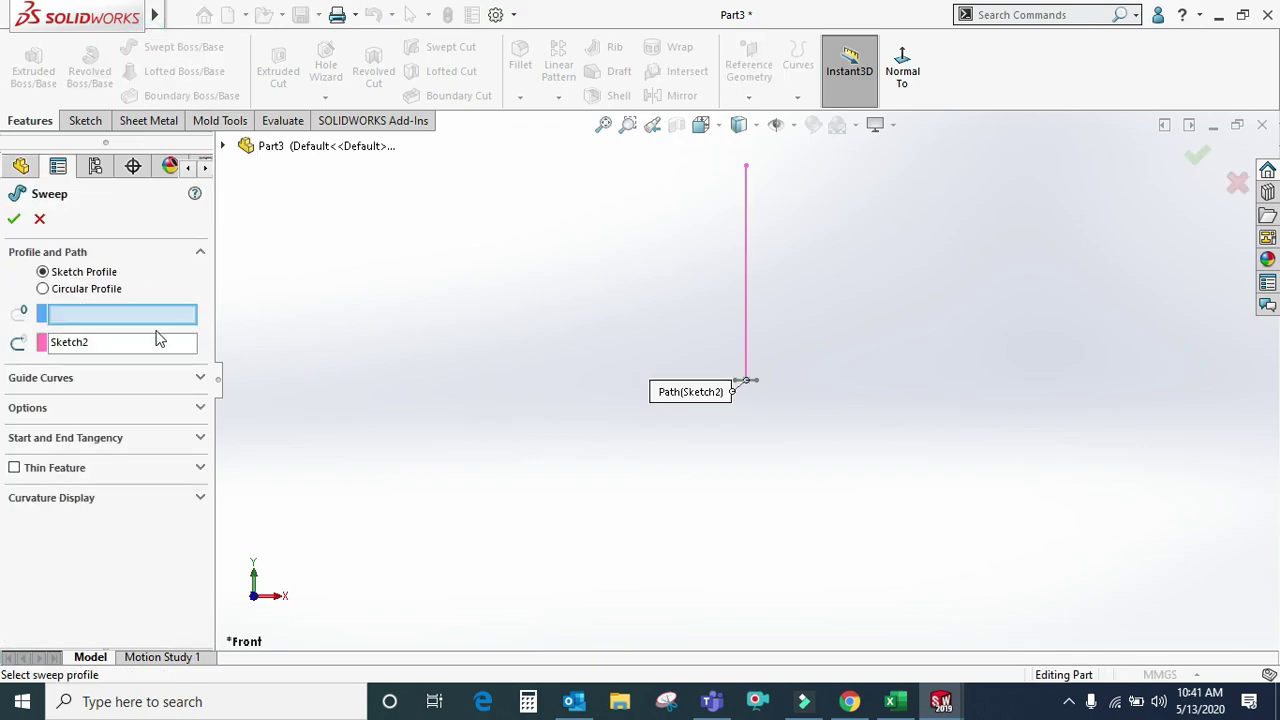
- Start a sweep using Sketch1's rectangle as the profile along the Sketch2 line
left_click(769, 392)
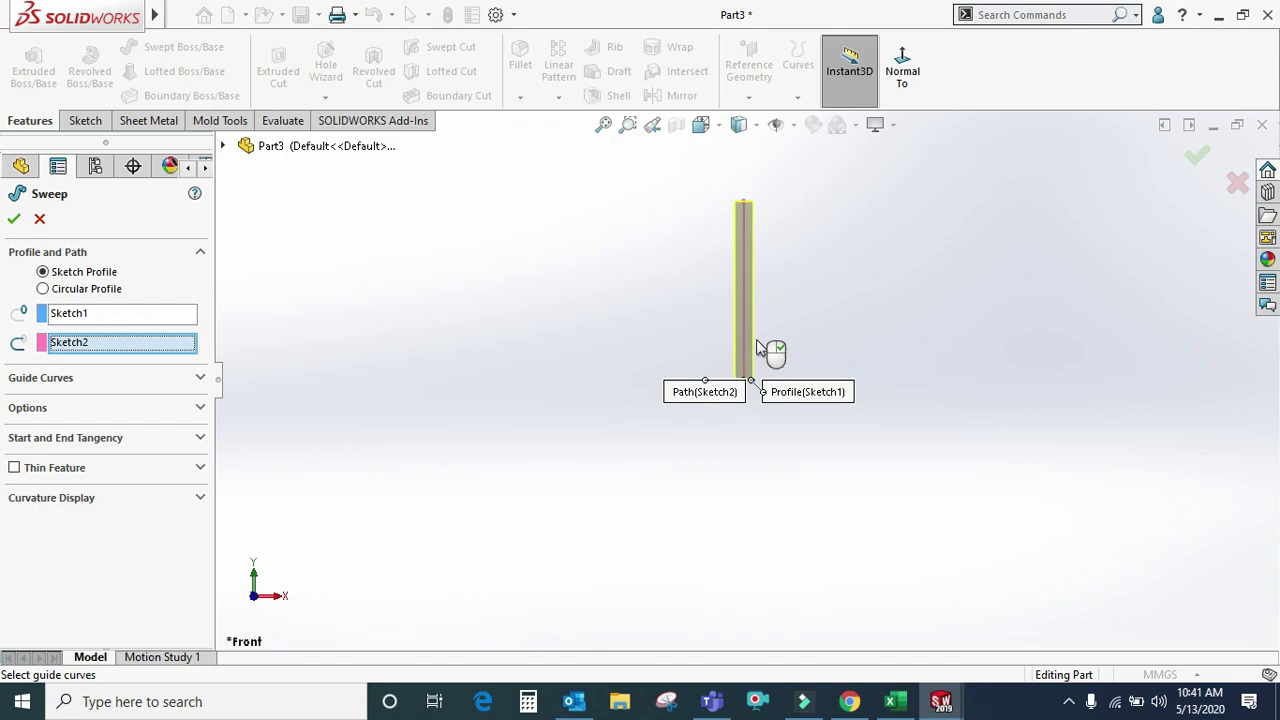
scroll(755, 318, "down", 2)
mouse_move(740, 218)
middle_mouse_down()
mouse_move(706, 380)
mouse_move(720, 366)
middle_mouse_up()
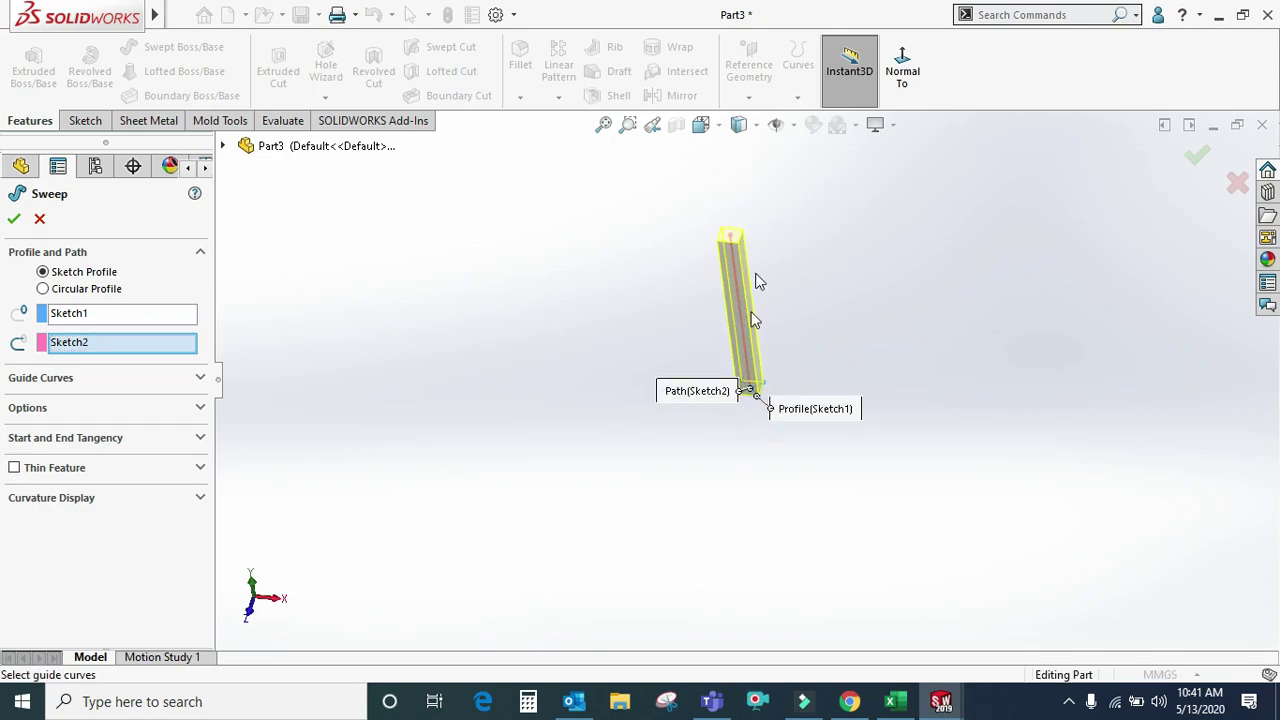
left_click(59, 380)
left_click(58, 381)
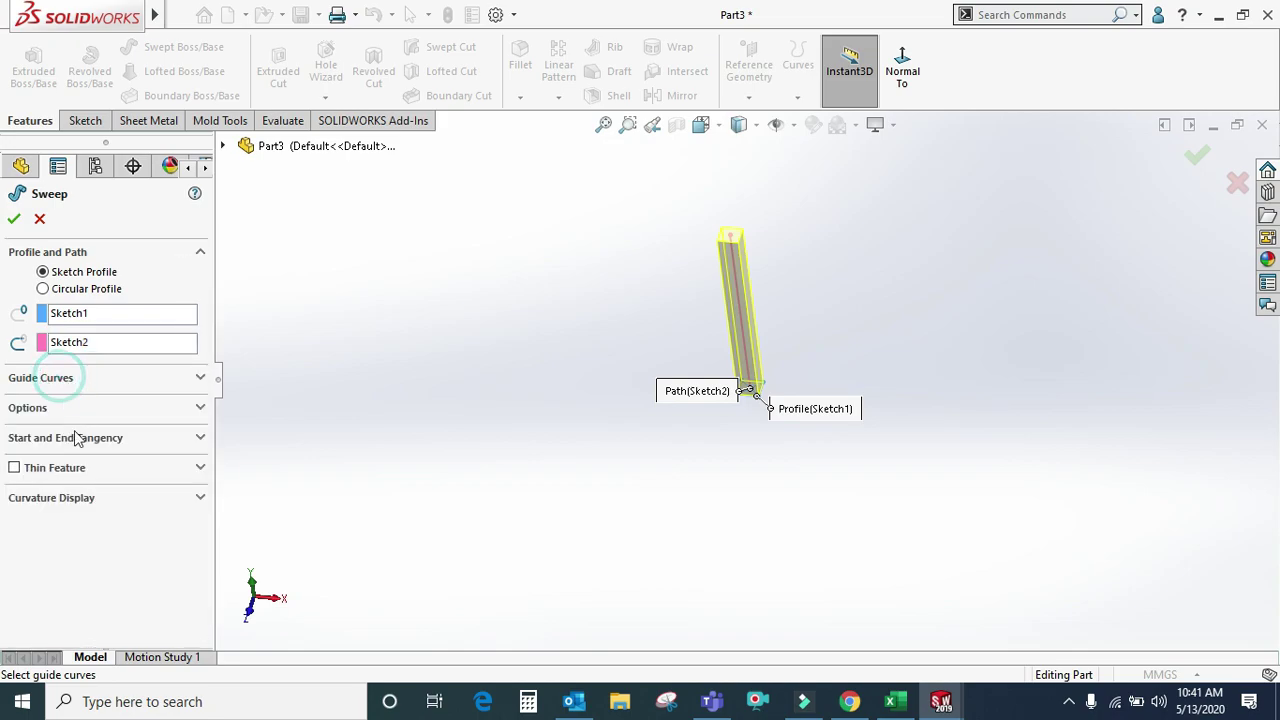
- Keep the profile following the path, twist it 1200°, and create Sweep1
left_click(76, 409)
left_click(90, 446)
left_click(90, 460)
left_click(83, 486)
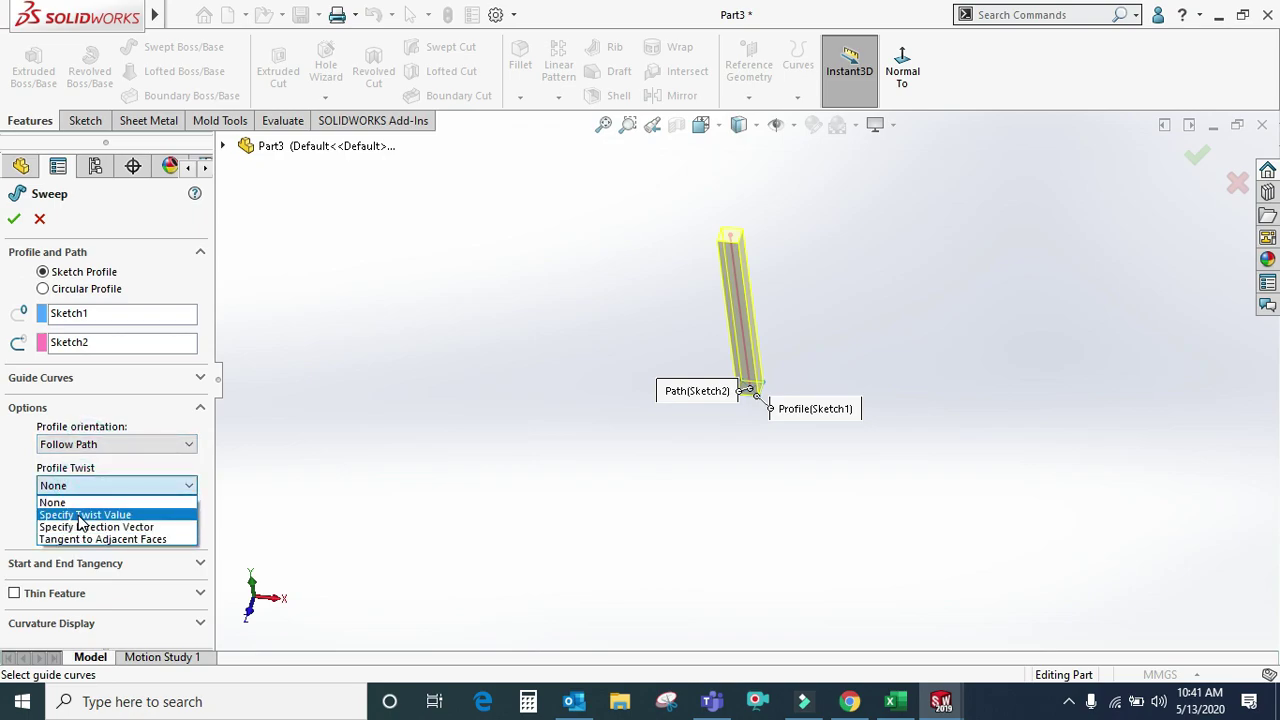
left_click(83, 516)
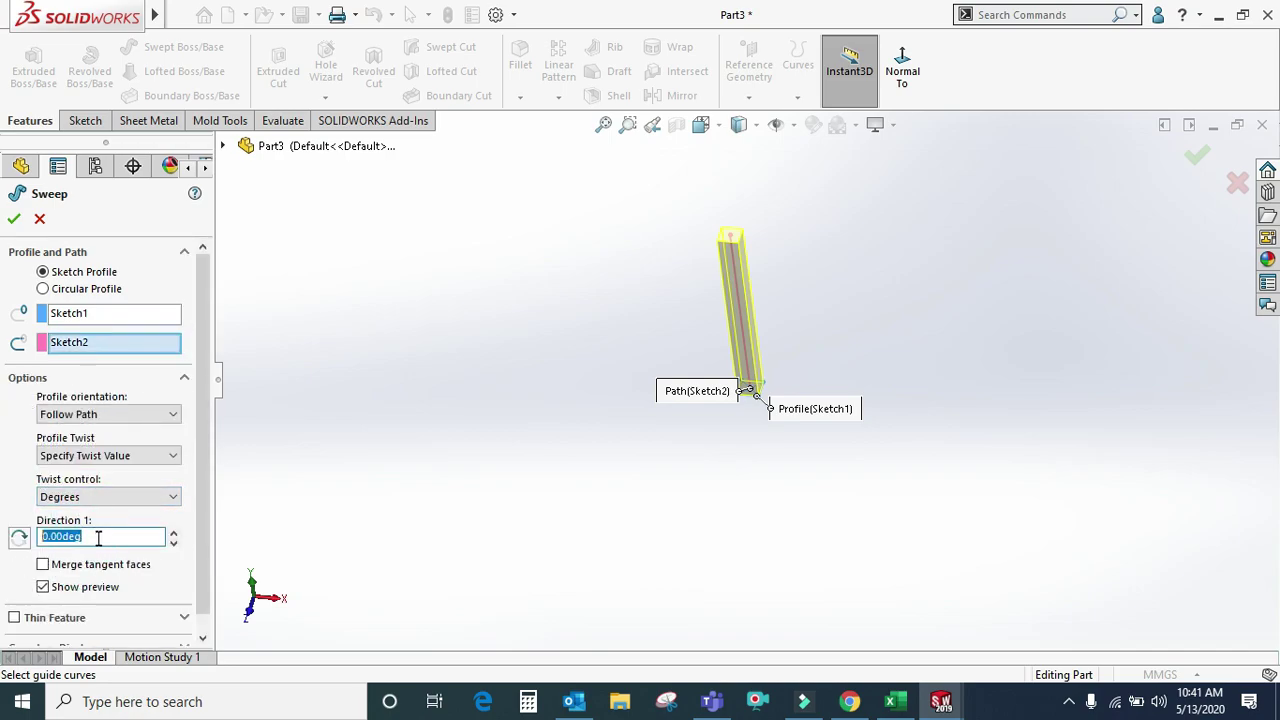
type("1200")
key("Return")
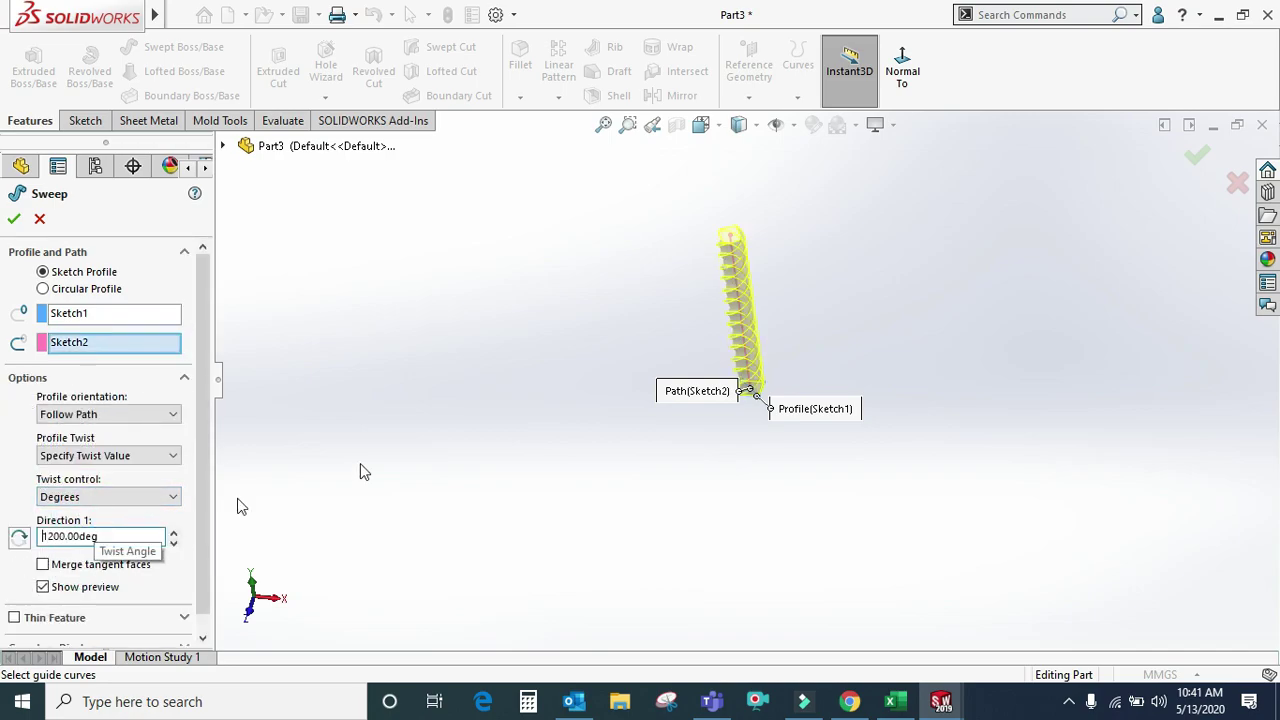
mouse_move(743, 318)
middle_mouse_down()
mouse_move(876, 313)
mouse_move(803, 357)
middle_mouse_up()
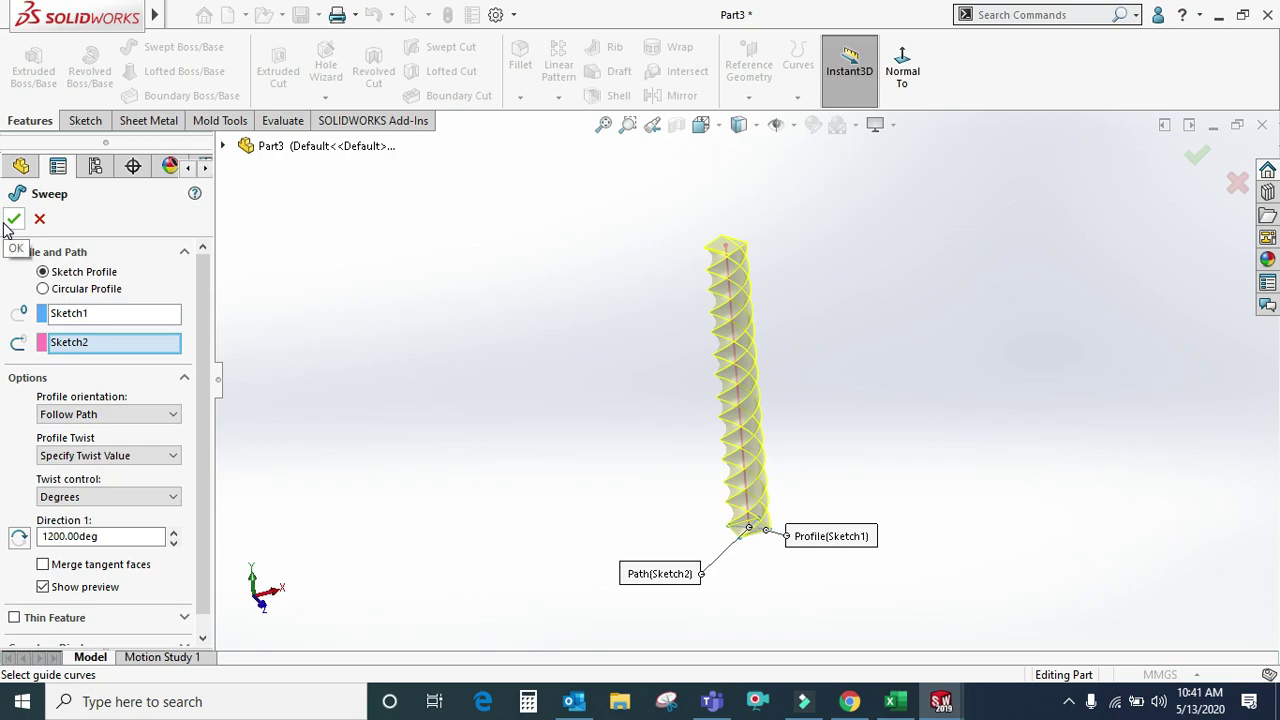
left_click(12, 220)
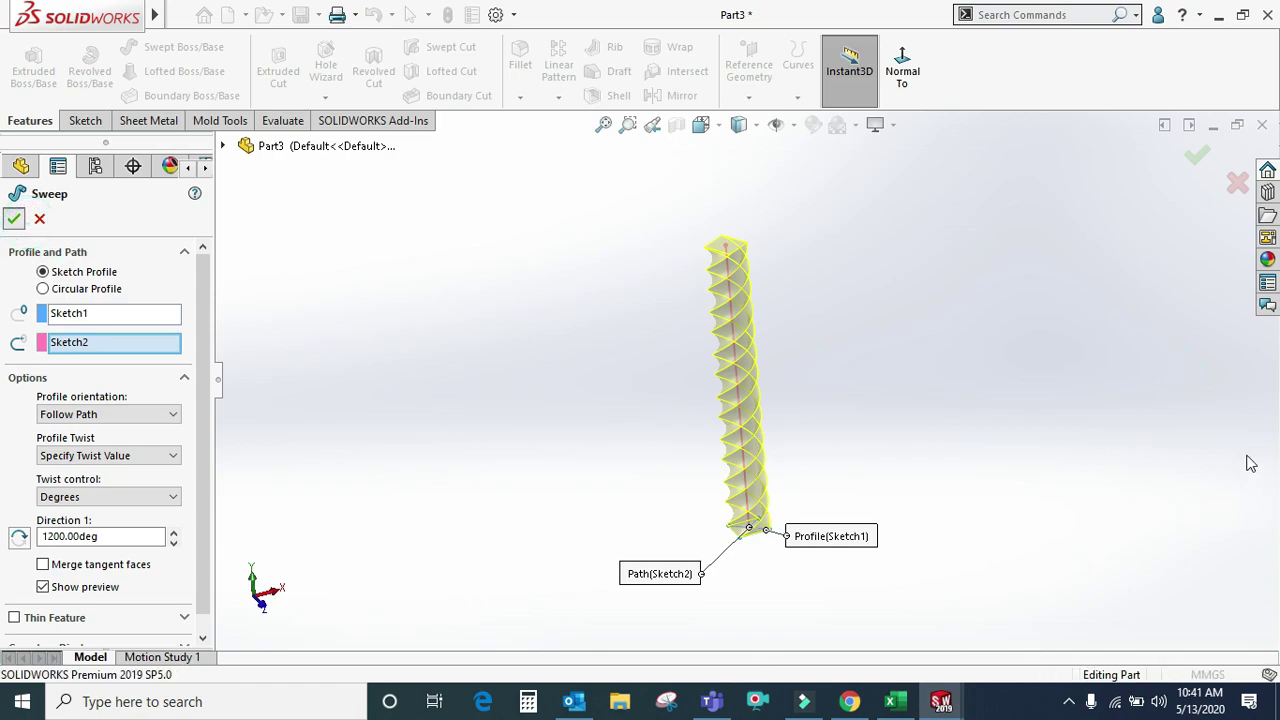
mouse_move(746, 243)
middle_mouse_down()
mouse_move(622, 327)
mouse_move(786, 280)
mouse_move(914, 457)
mouse_move(916, 303)
mouse_move(686, 491)
middle_mouse_up()
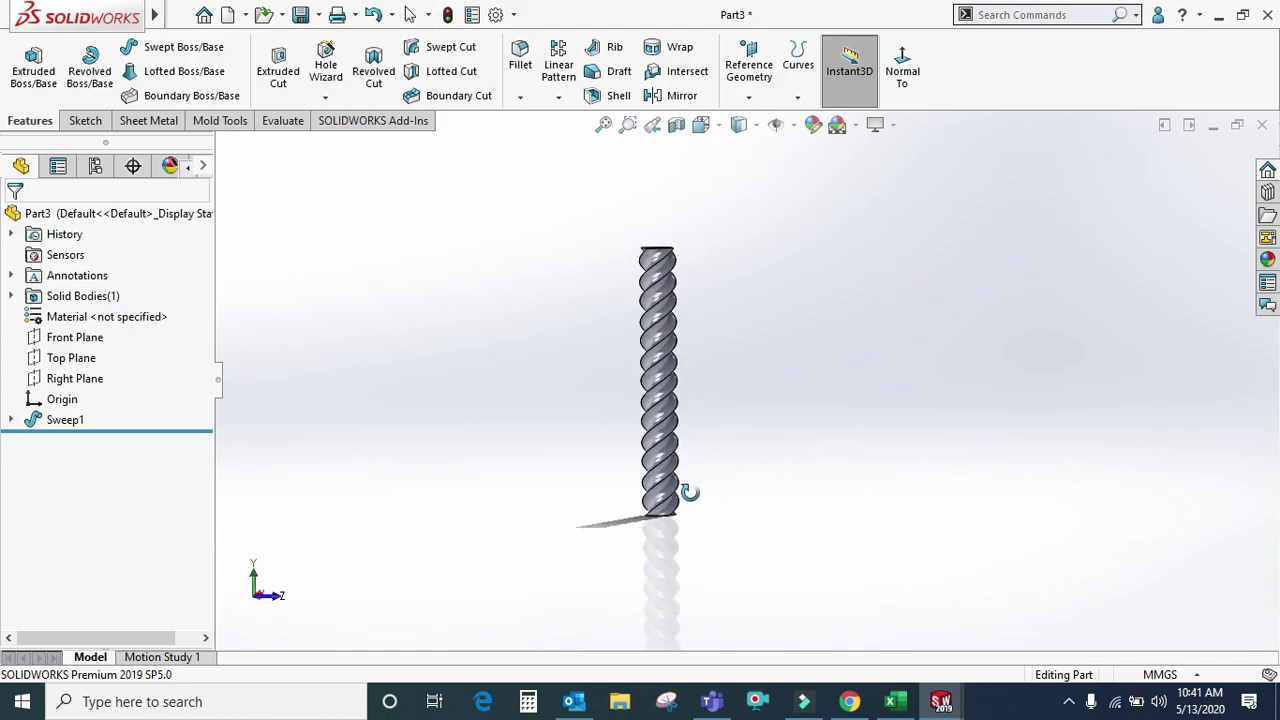
mouse_move(674, 223)
middle_mouse_down()
mouse_move(697, 346)
mouse_move(633, 360)
mouse_move(791, 294)
mouse_move(693, 426)
mouse_move(752, 329)
mouse_move(989, 280)
mouse_move(760, 350)
middle_mouse_up()
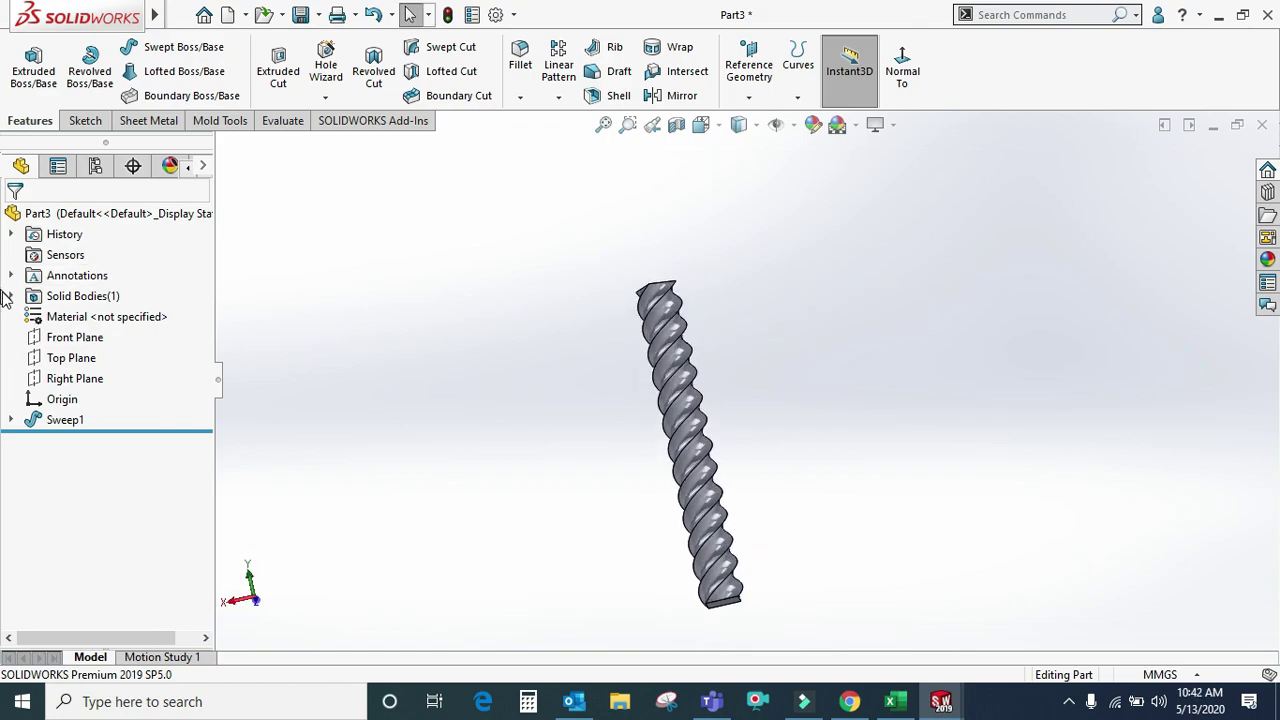
- Delete the Sweep1 feature from the tree
right_click(58, 421)
left_click(98, 448)
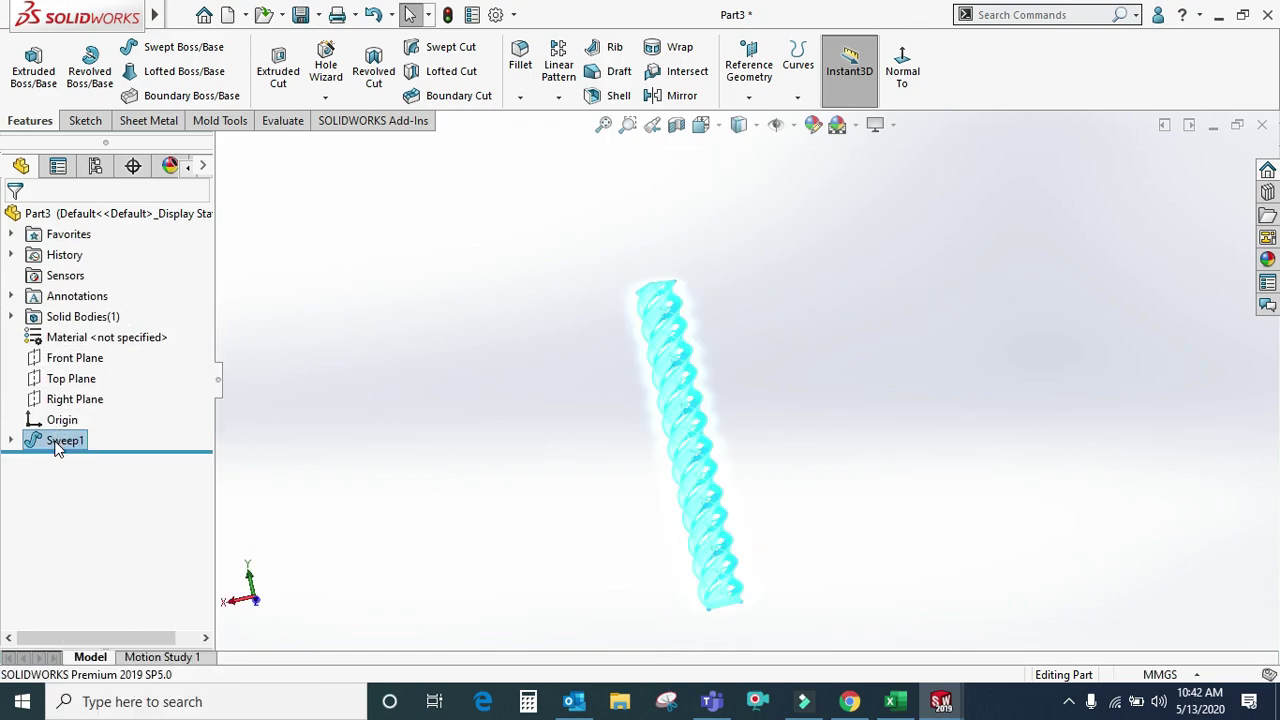
right_click(58, 447)
left_click(95, 428)
key("Return")
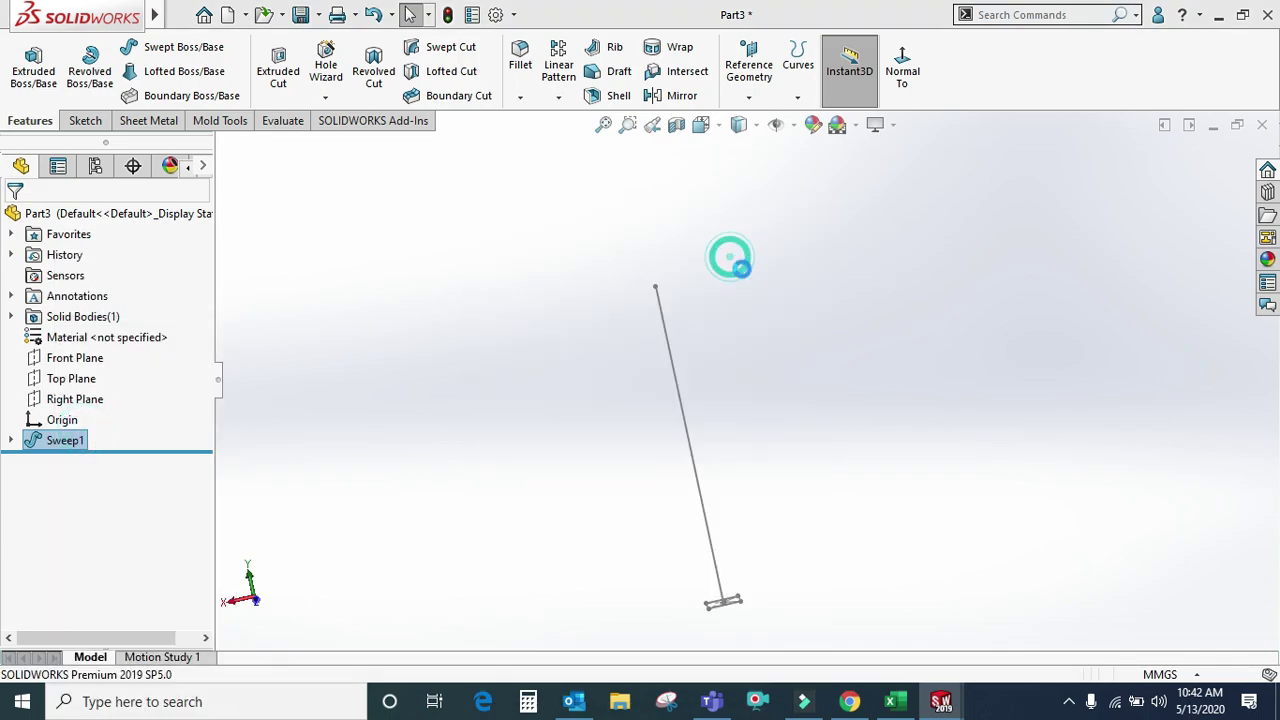
- Delete the Sketch2 path sketch and confirm
right_click(38, 425)
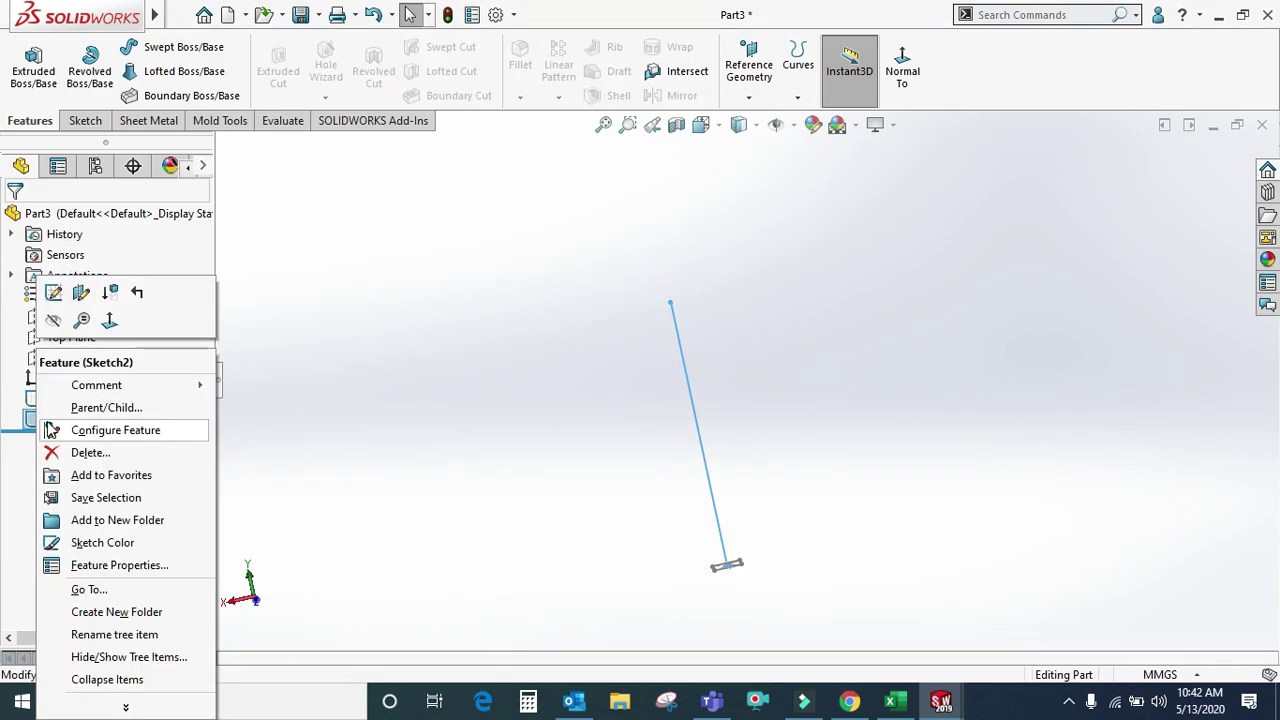
left_click(60, 449)
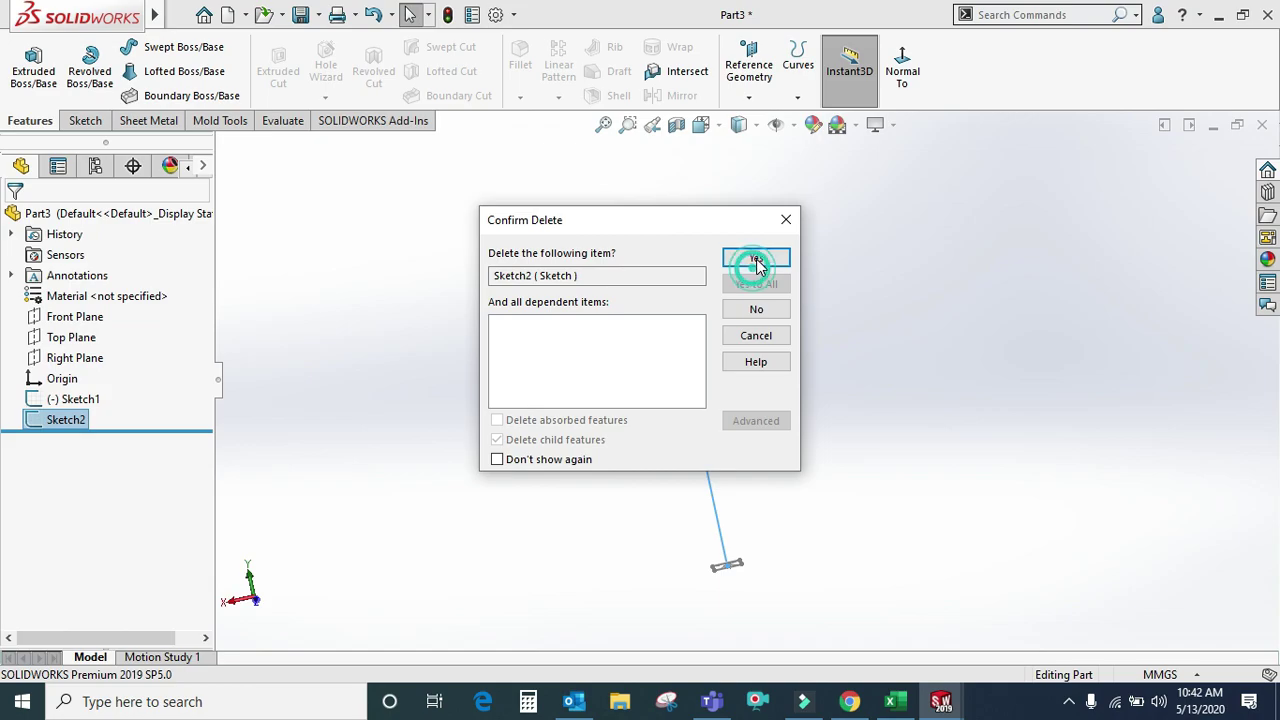
left_click(757, 262)
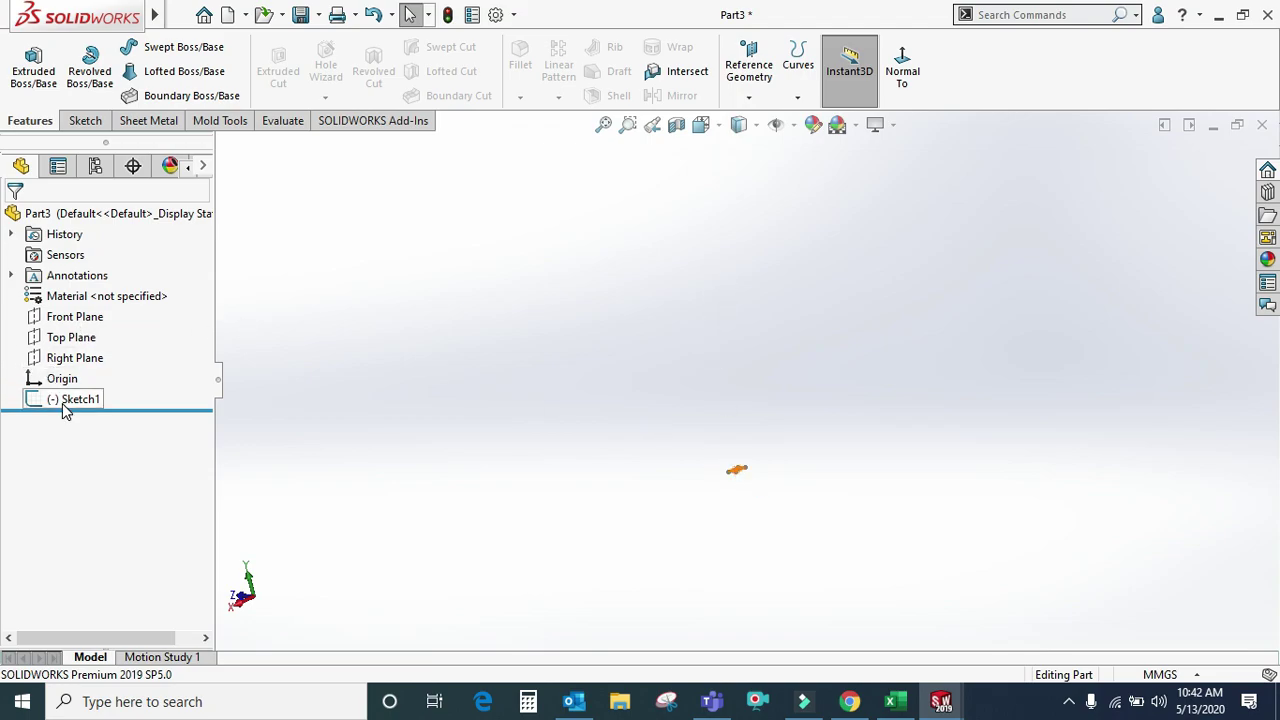
- Create Plane1 offset 170 mm above Top Plane
left_click(749, 70)
left_click(775, 128)
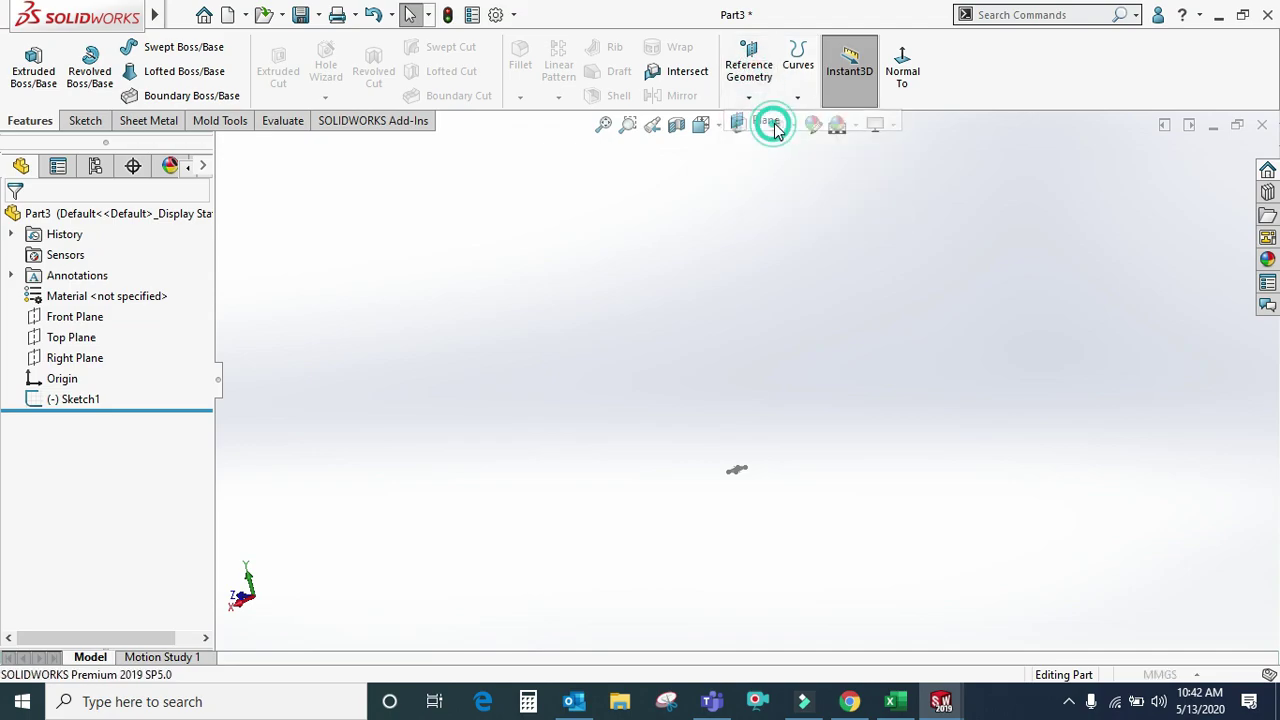
left_click(272, 150)
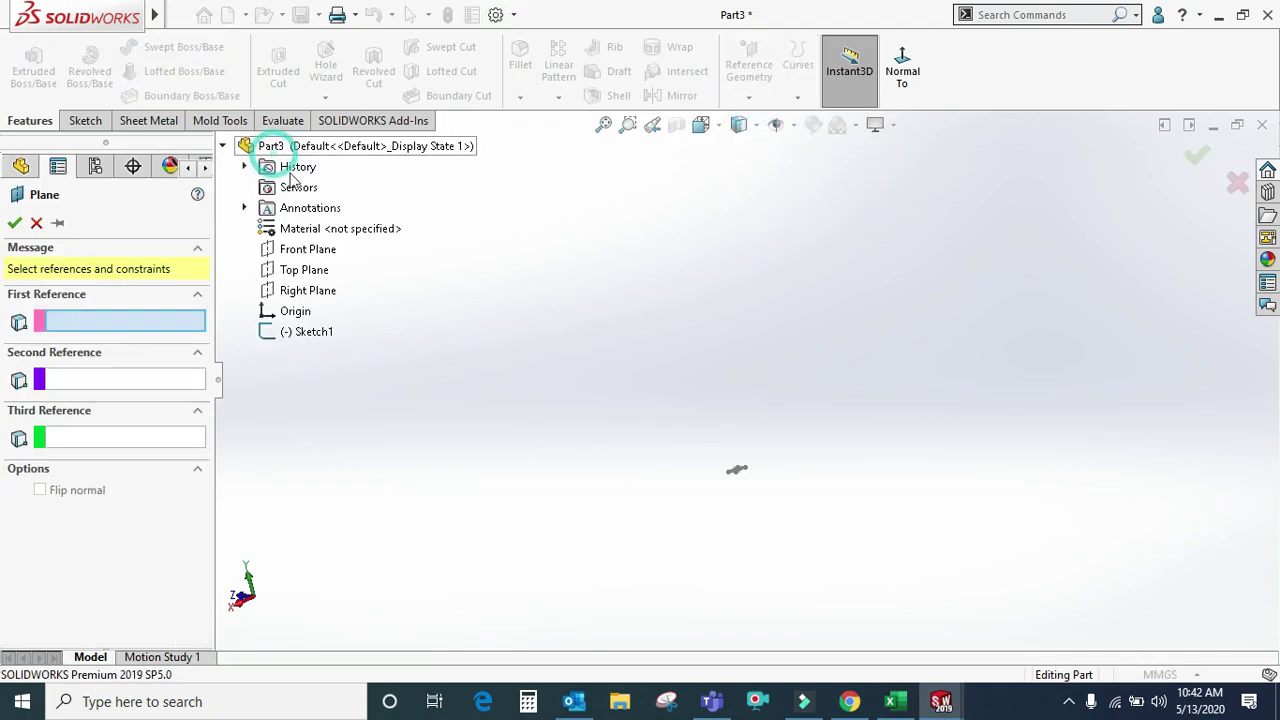
left_click(304, 271)
middle_click_drag(674, 531, 630, 488)
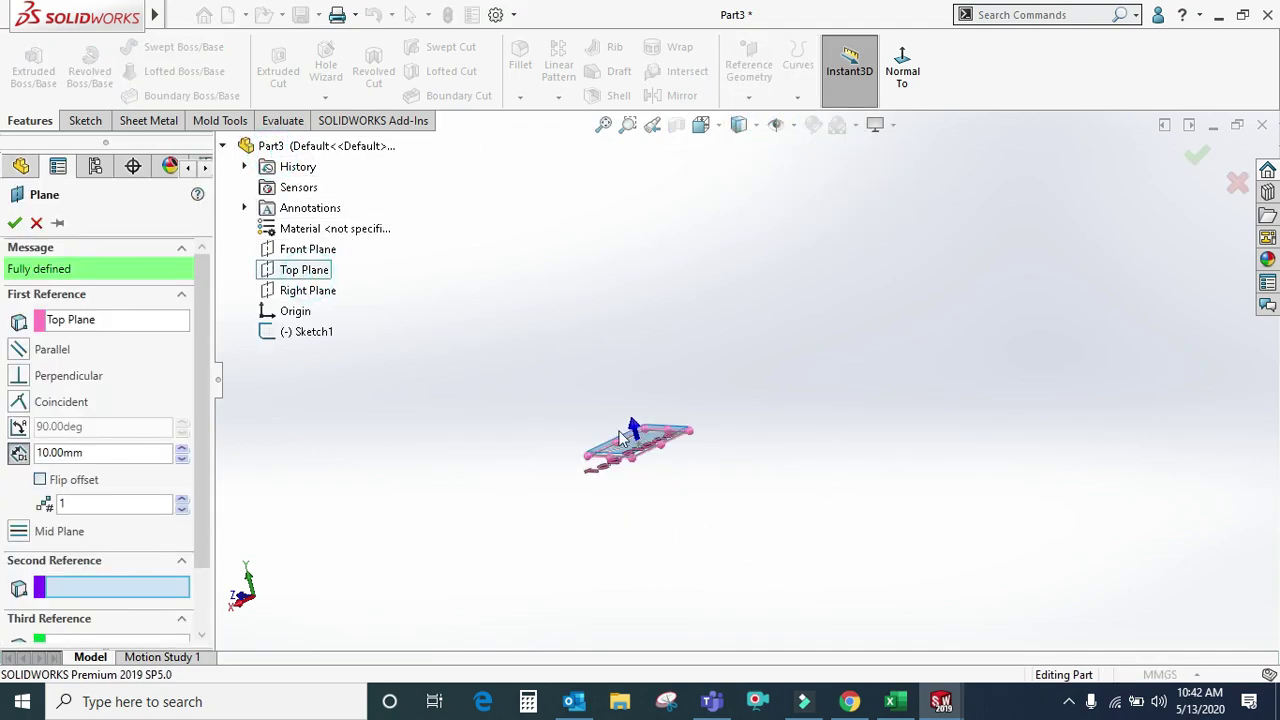
left_click(183, 449)
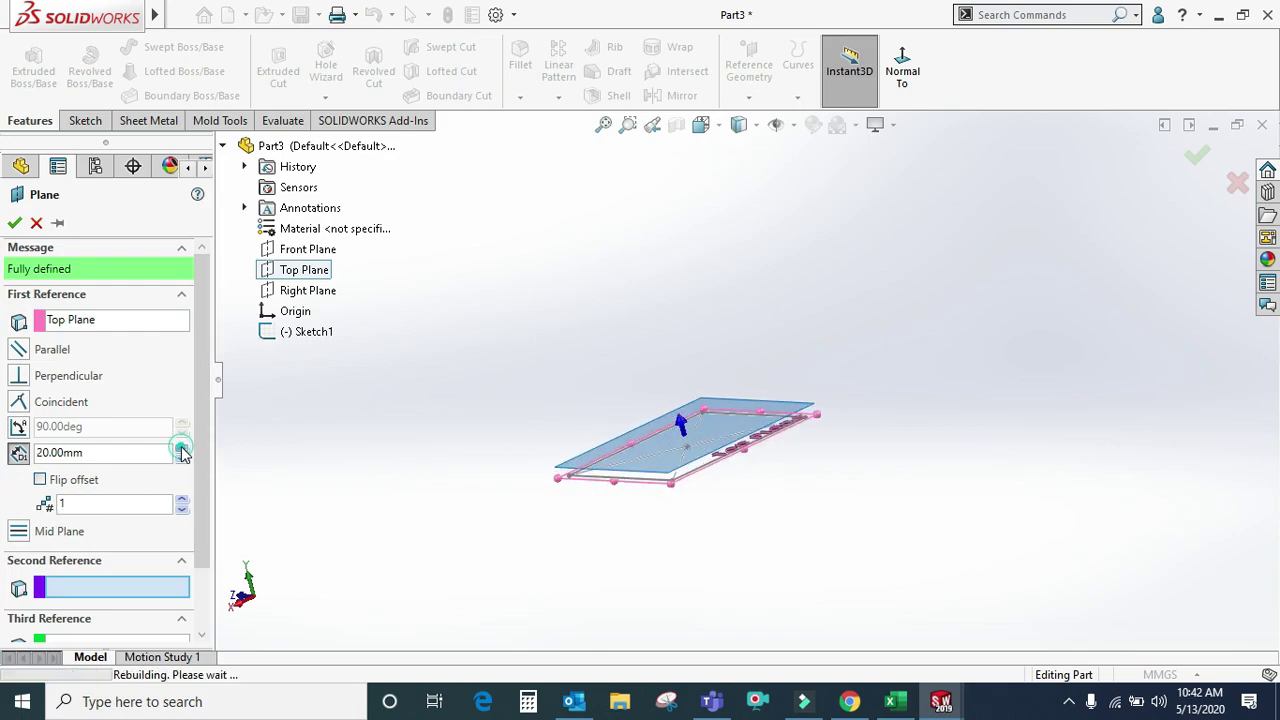
left_click(183, 449)
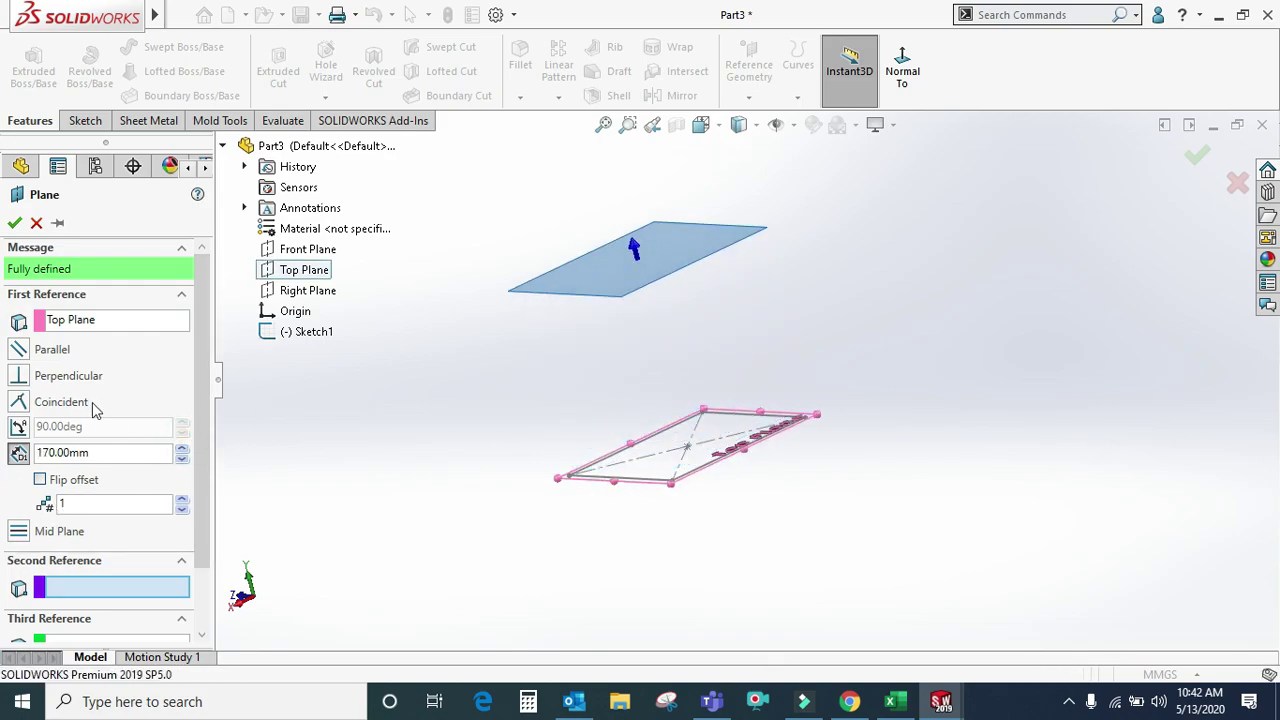
left_click(16, 224)
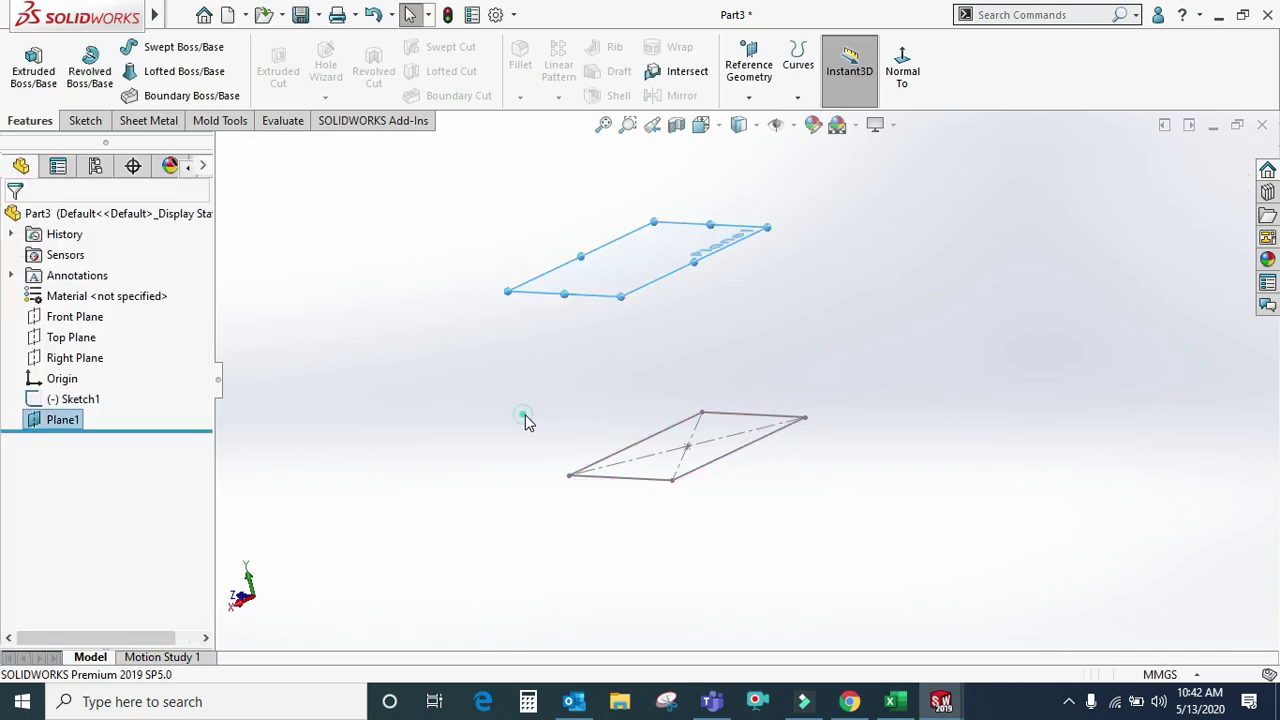
- Check Plane1's 170 mm offset in its settings and close them unchanged
scroll(540, 420, "up", 3)
mouse_move(569, 423)
middle_mouse_down()
mouse_move(675, 305)
mouse_move(615, 390)
middle_mouse_up()
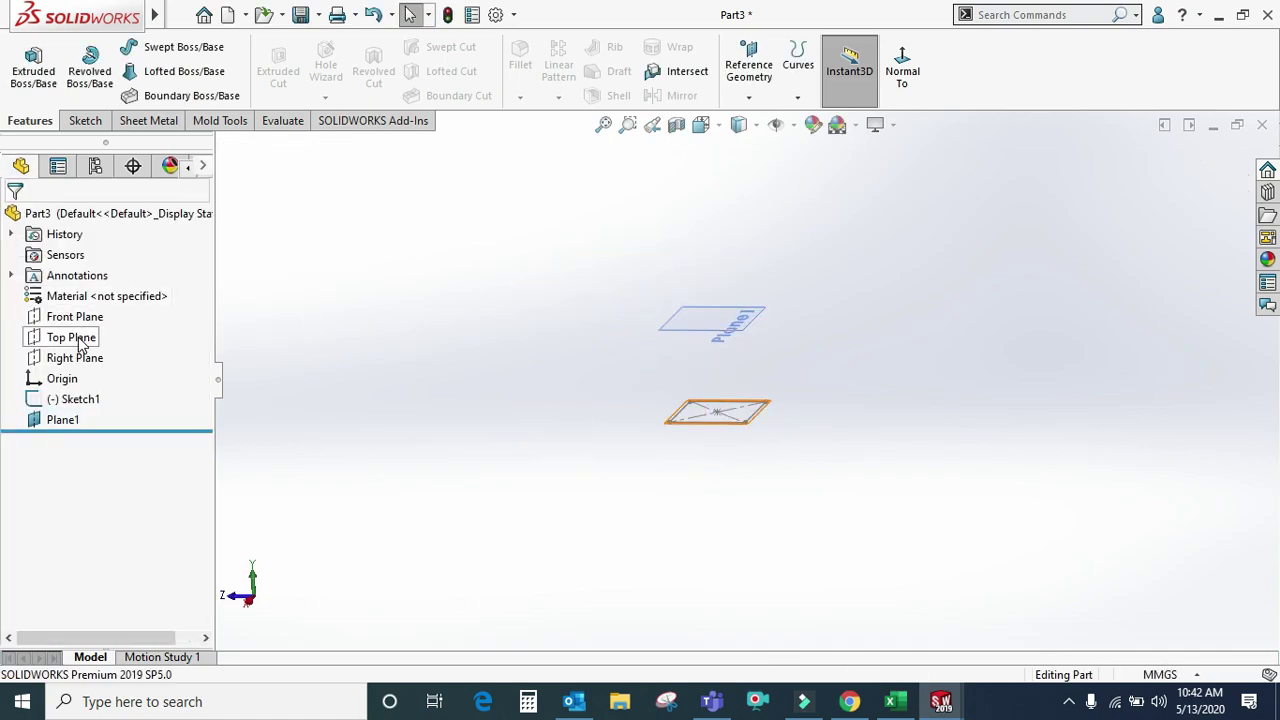
left_click(79, 410)
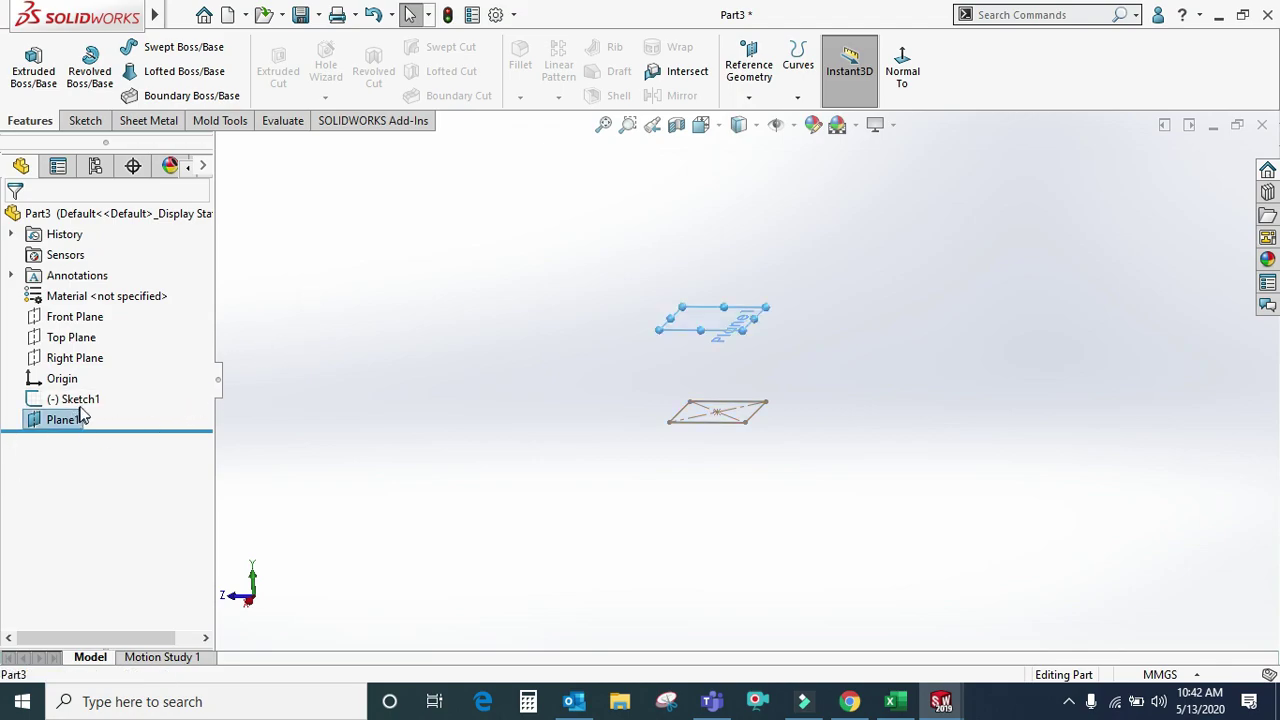
right_click(79, 407)
left_click(88, 270)
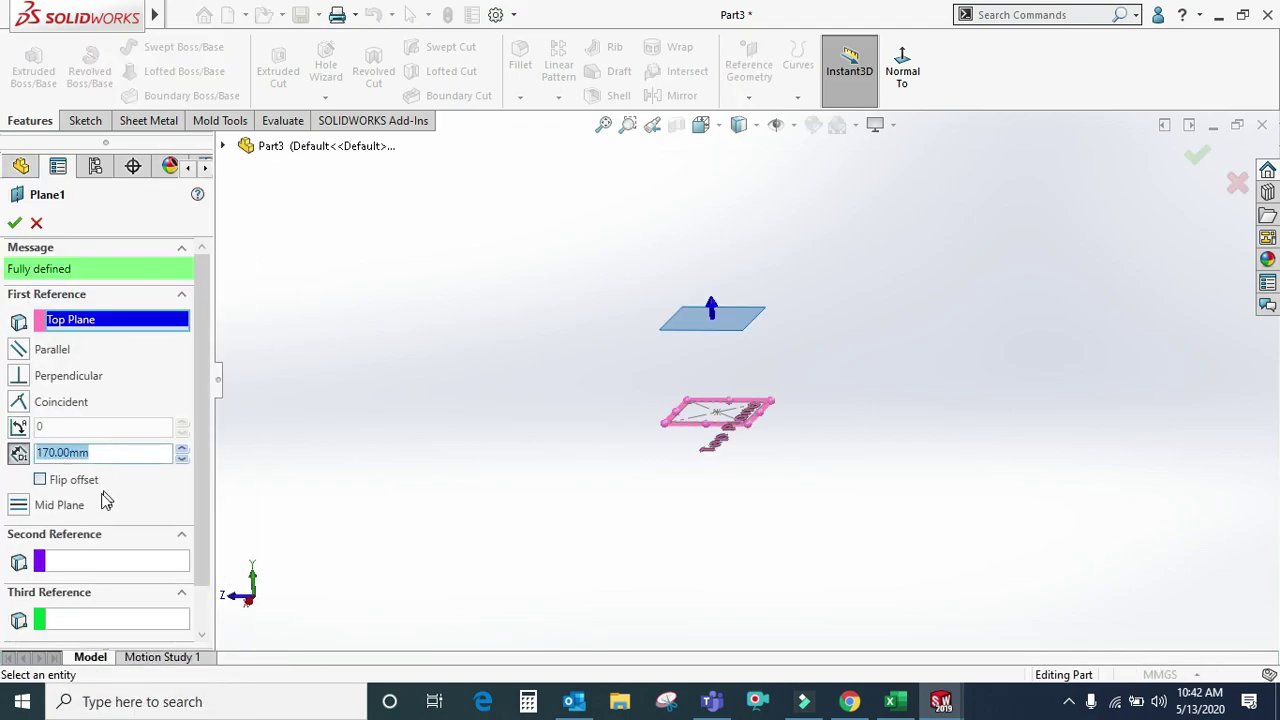
left_click(37, 224)
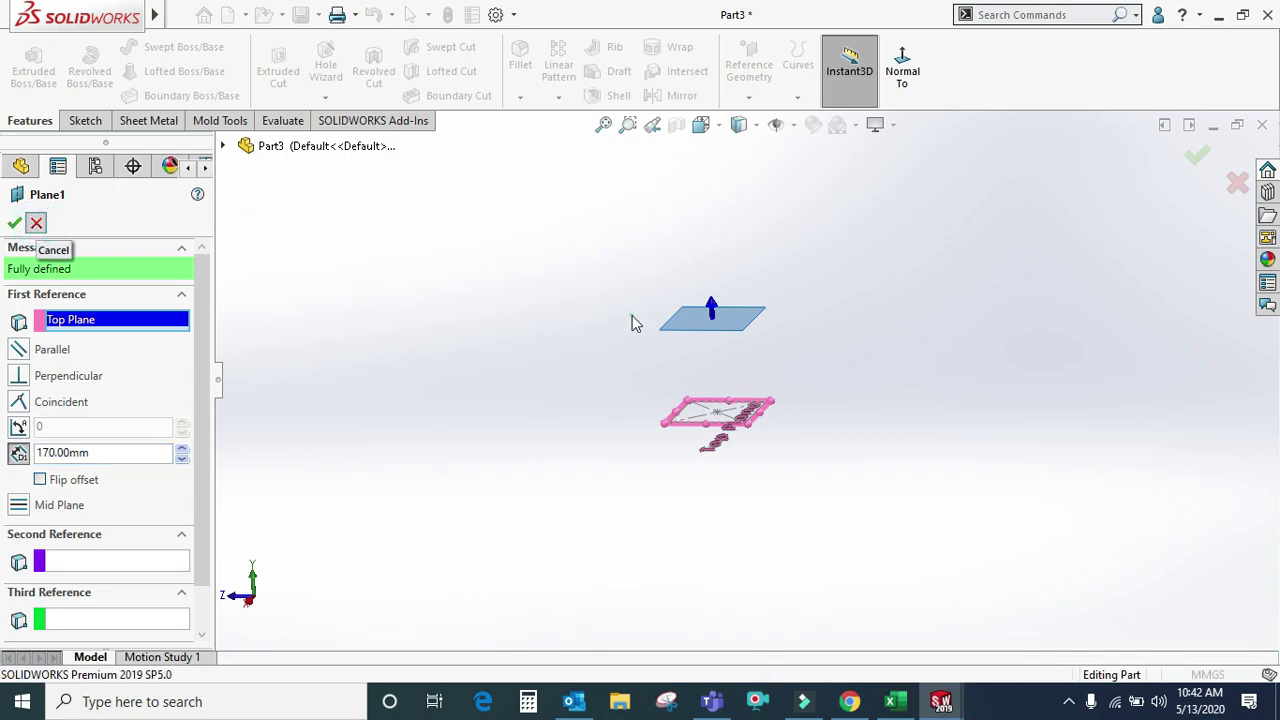
- Add two more planes, Plane2 and Plane3, each 170 mm apart, stacked above Plane1
left_click(748, 97)
left_click(767, 122)
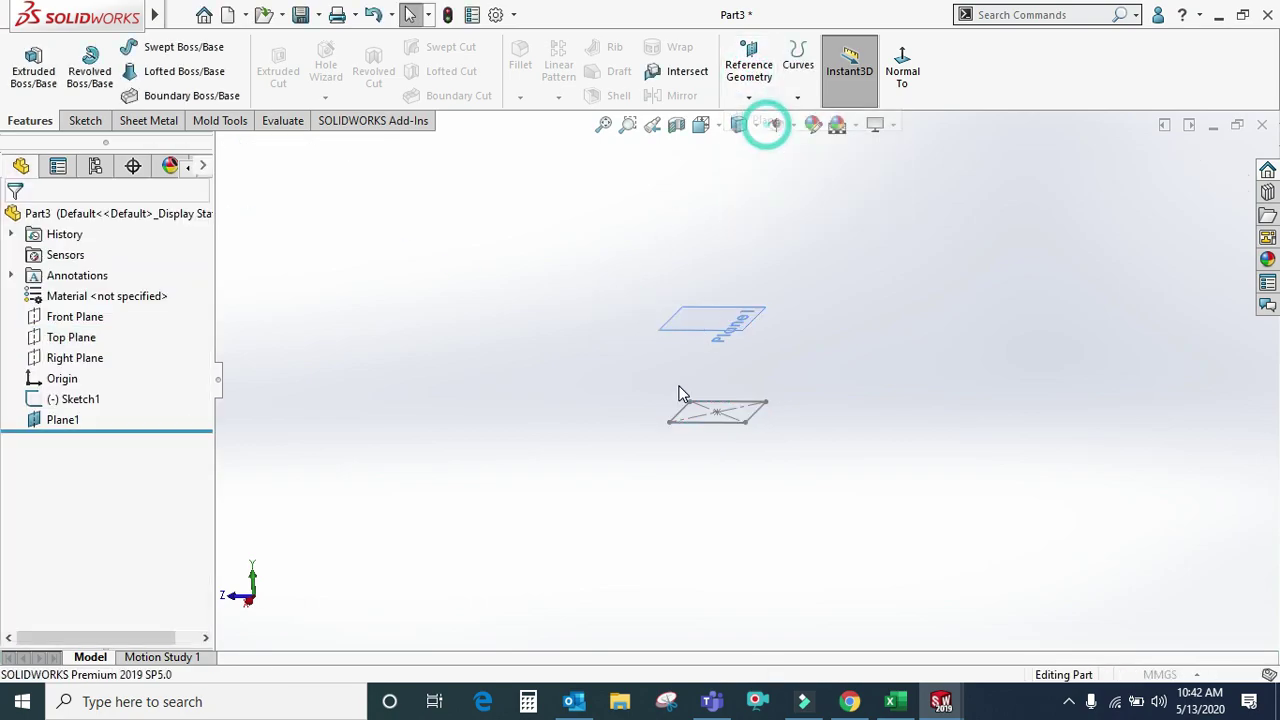
left_click(705, 318)
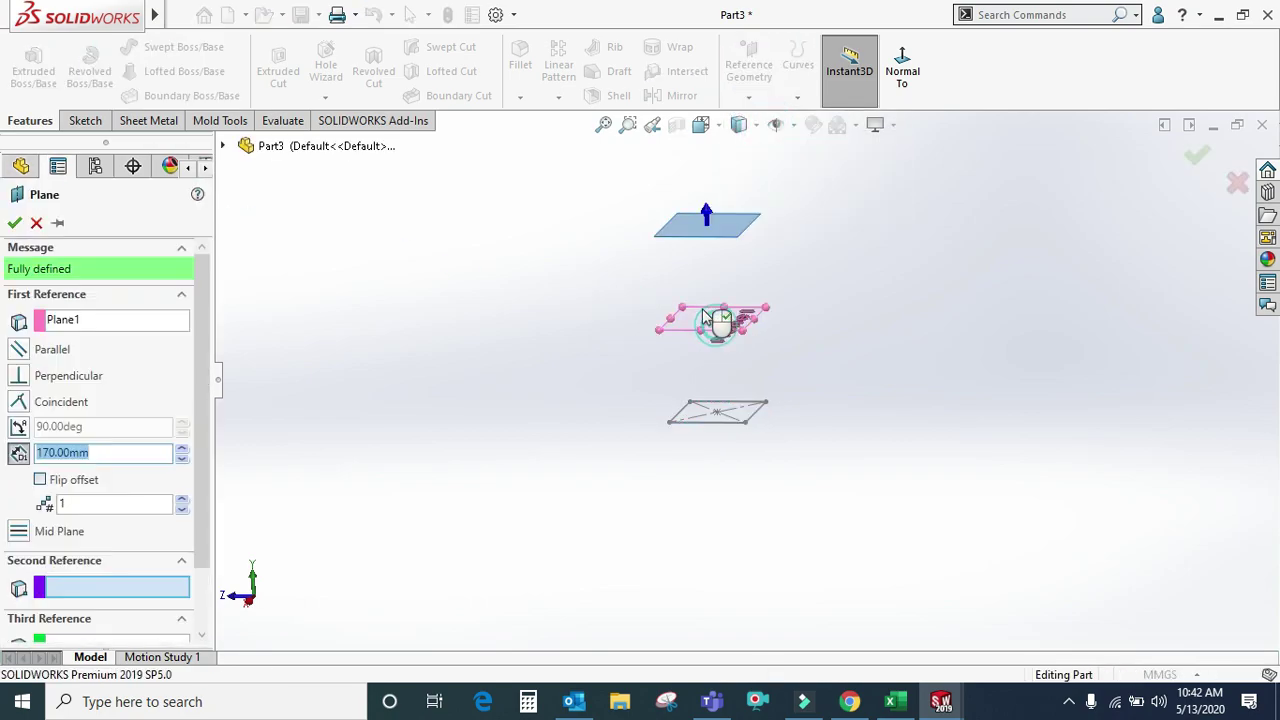
left_click(182, 498)
scroll(647, 380, "up", 1)
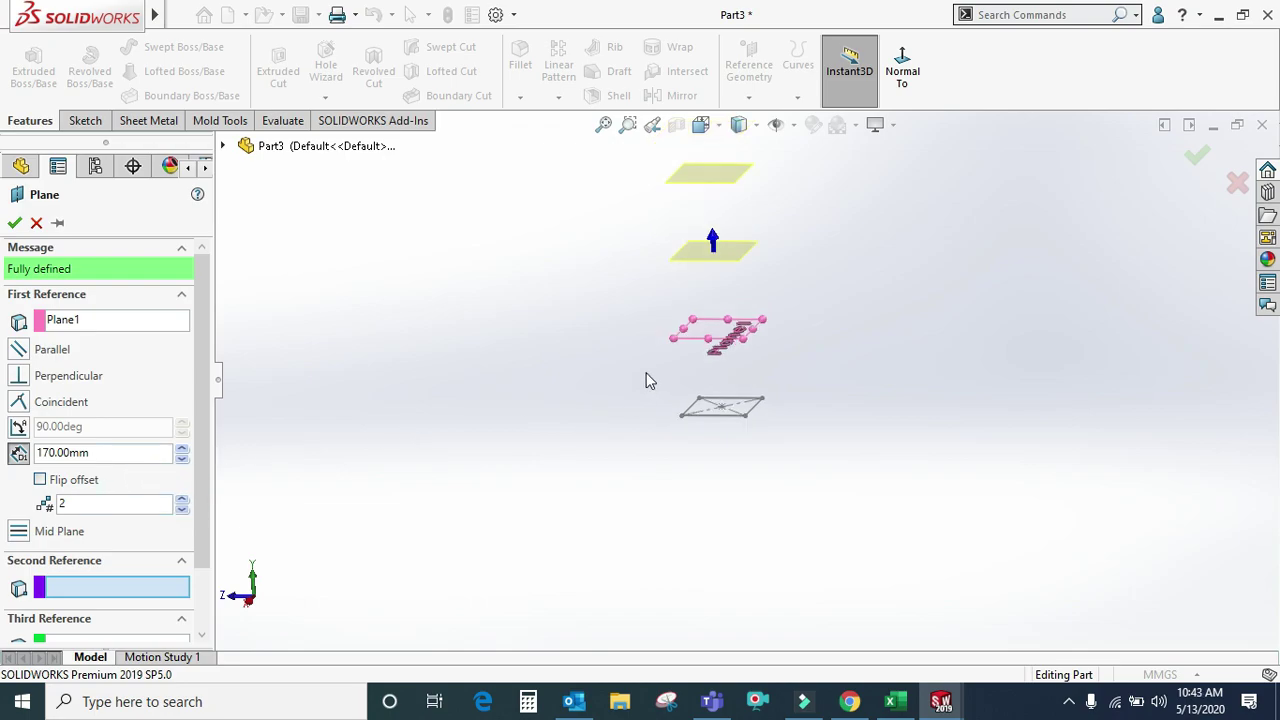
left_click(1197, 160)
mouse_move(823, 286)
middle_mouse_down()
mouse_move(780, 318)
mouse_move(810, 345)
mouse_move(791, 346)
middle_mouse_up()
left_click(730, 350)
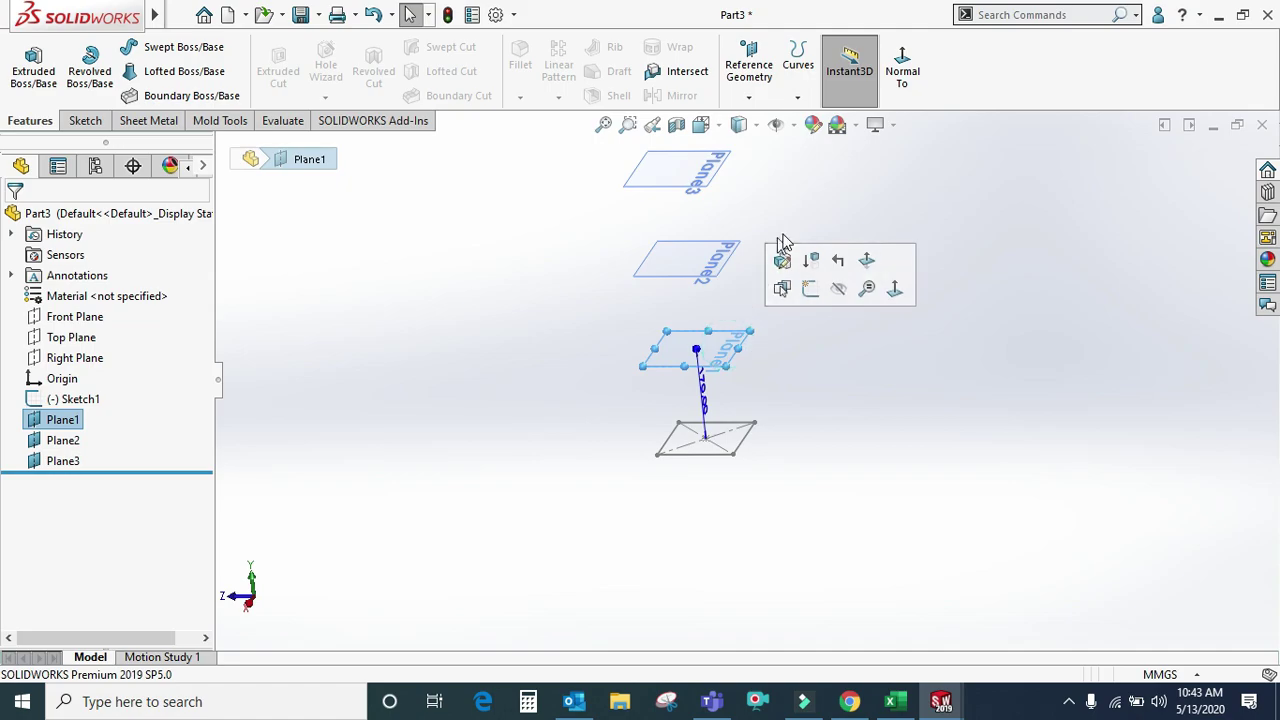
- Sketch a center rectangle at the origin on Plane1 as Sketch3
left_click(811, 289)
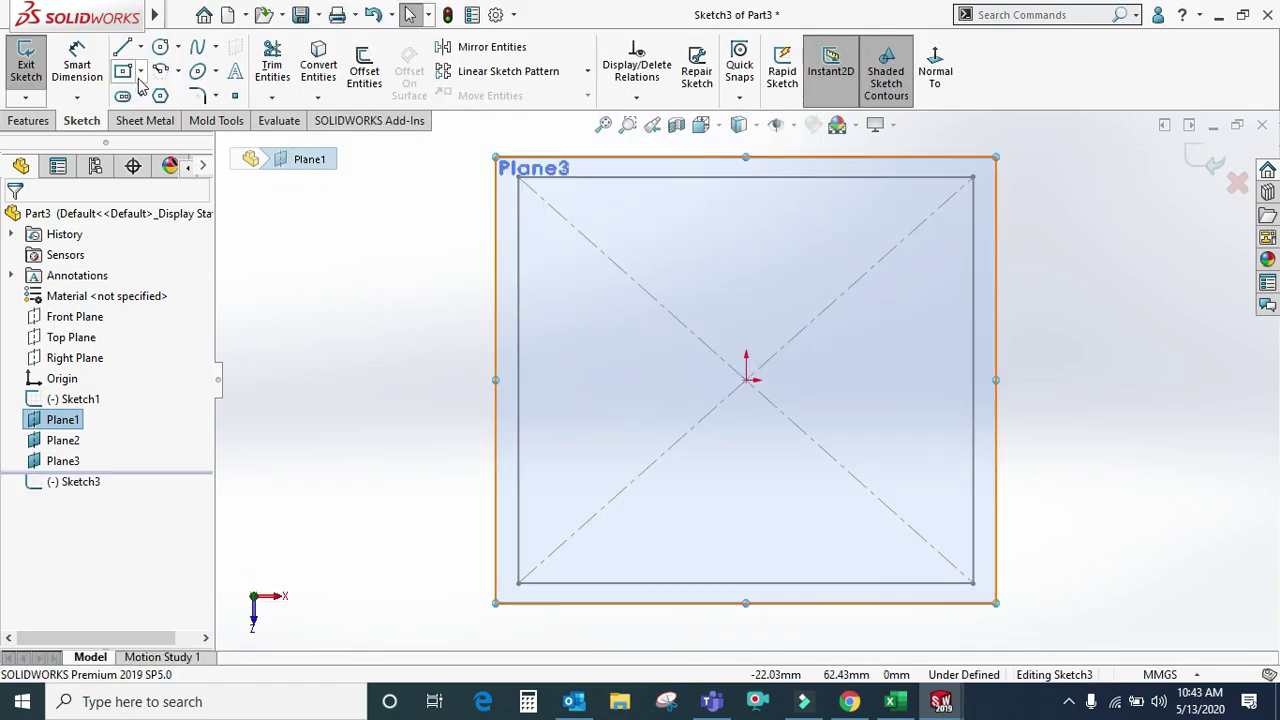
left_click(122, 70)
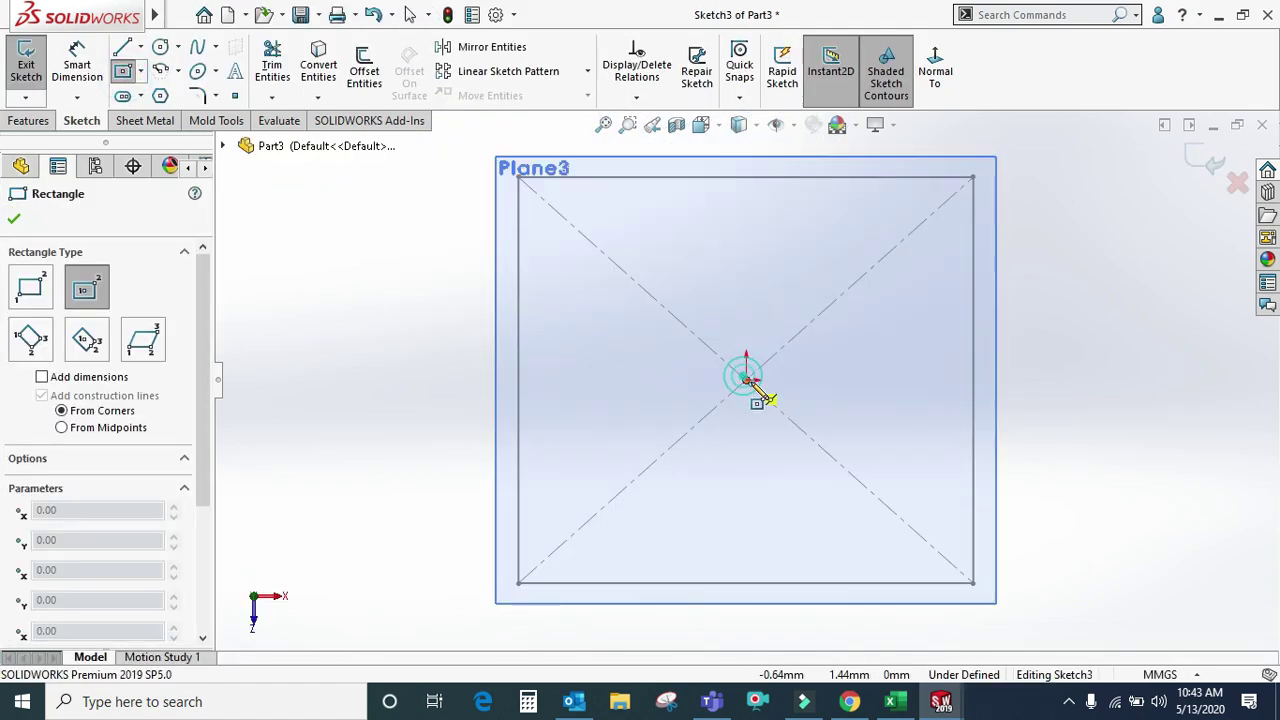
left_click(746, 379)
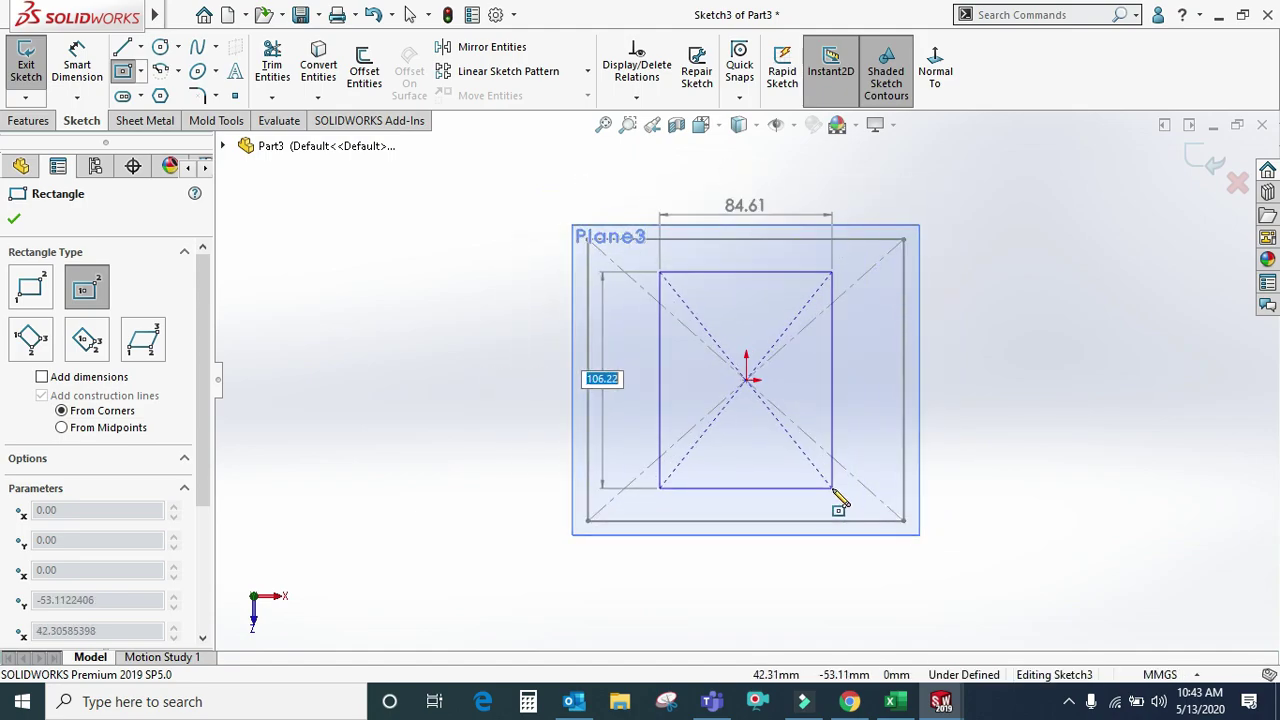
left_click(820, 466)
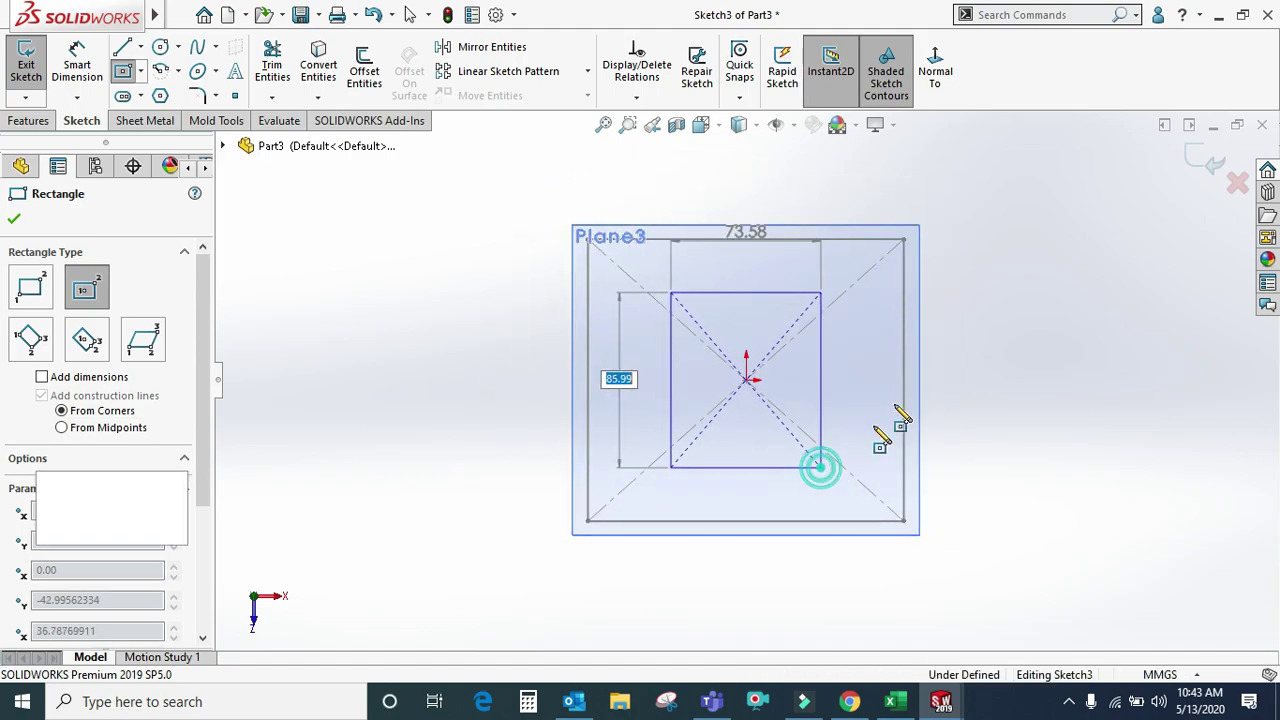
left_click(1200, 157)
middle_click_drag(874, 595, 880, 420)
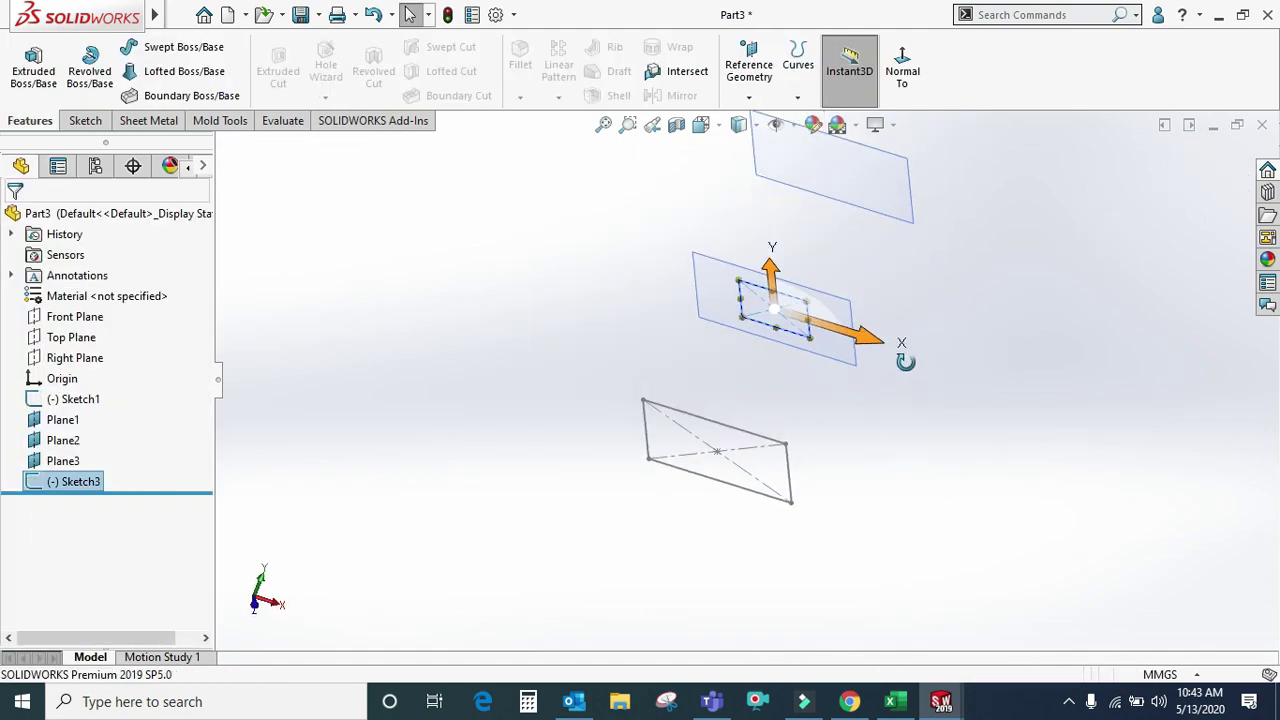
- Sketch a larger centred rectangle at the origin on Plane2 as Sketch4
left_click(870, 160)
left_click(929, 115)
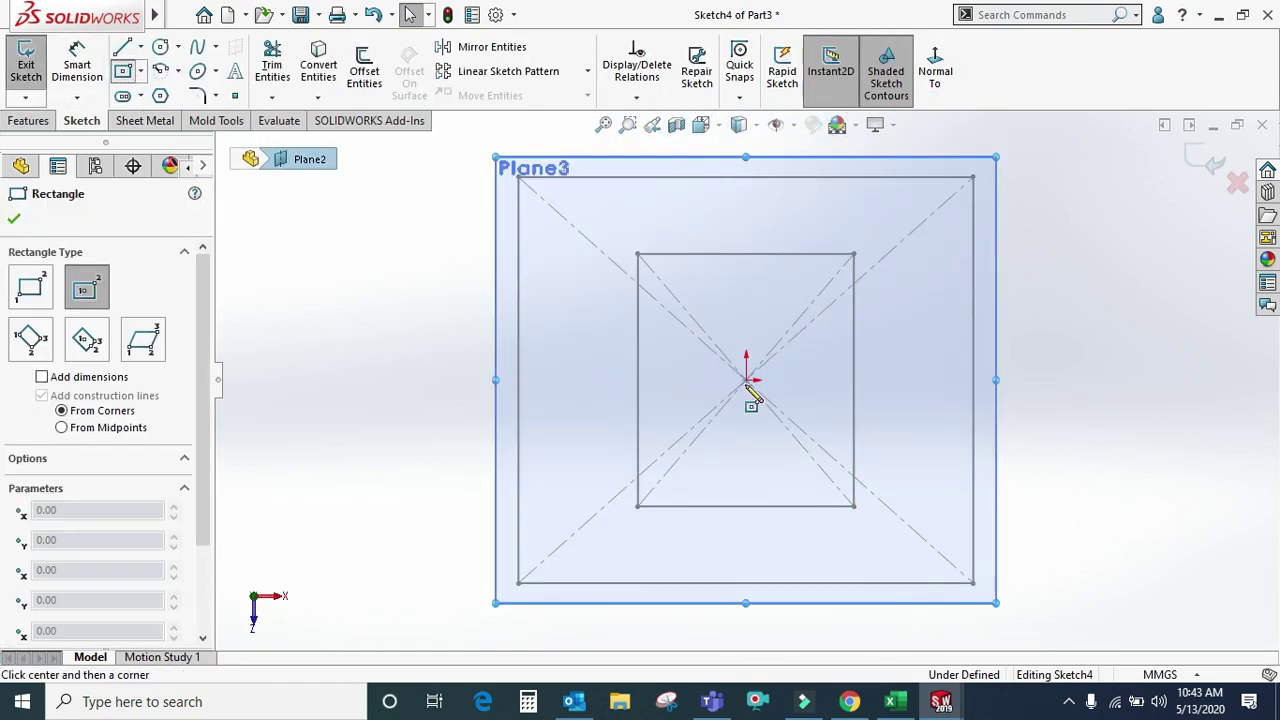
left_click(746, 380)
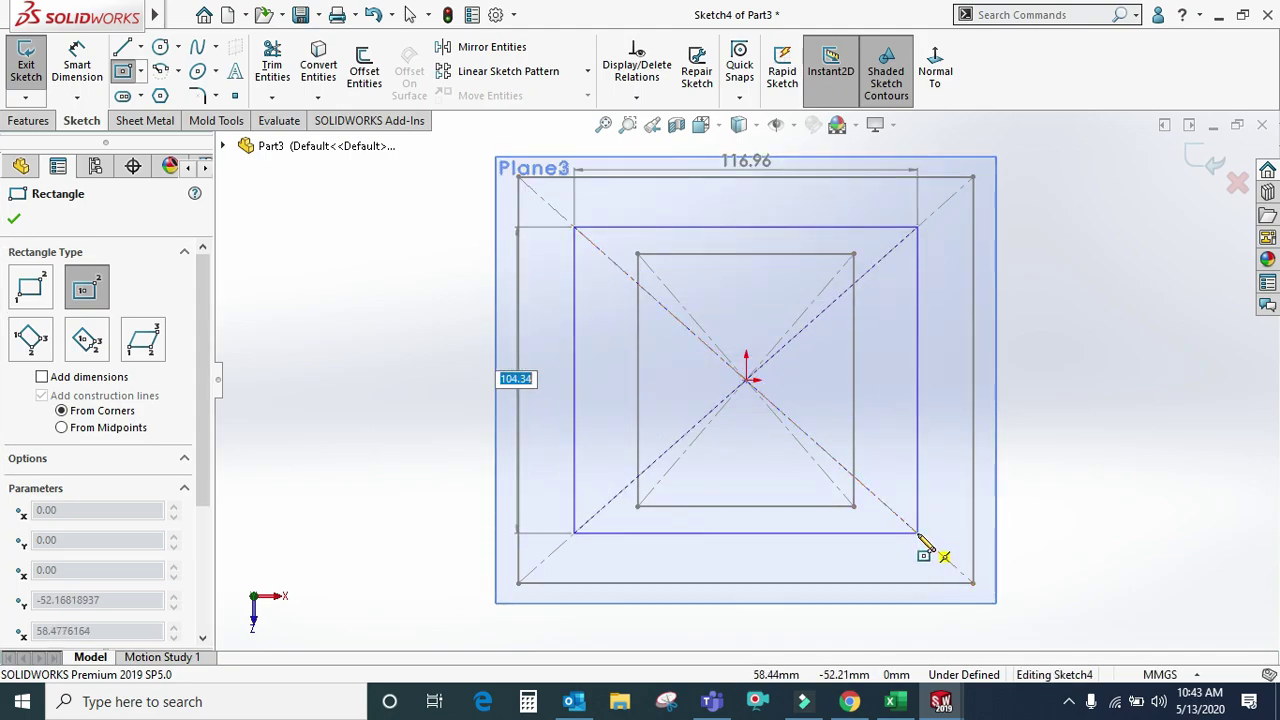
left_click(917, 532)
left_click(1214, 162)
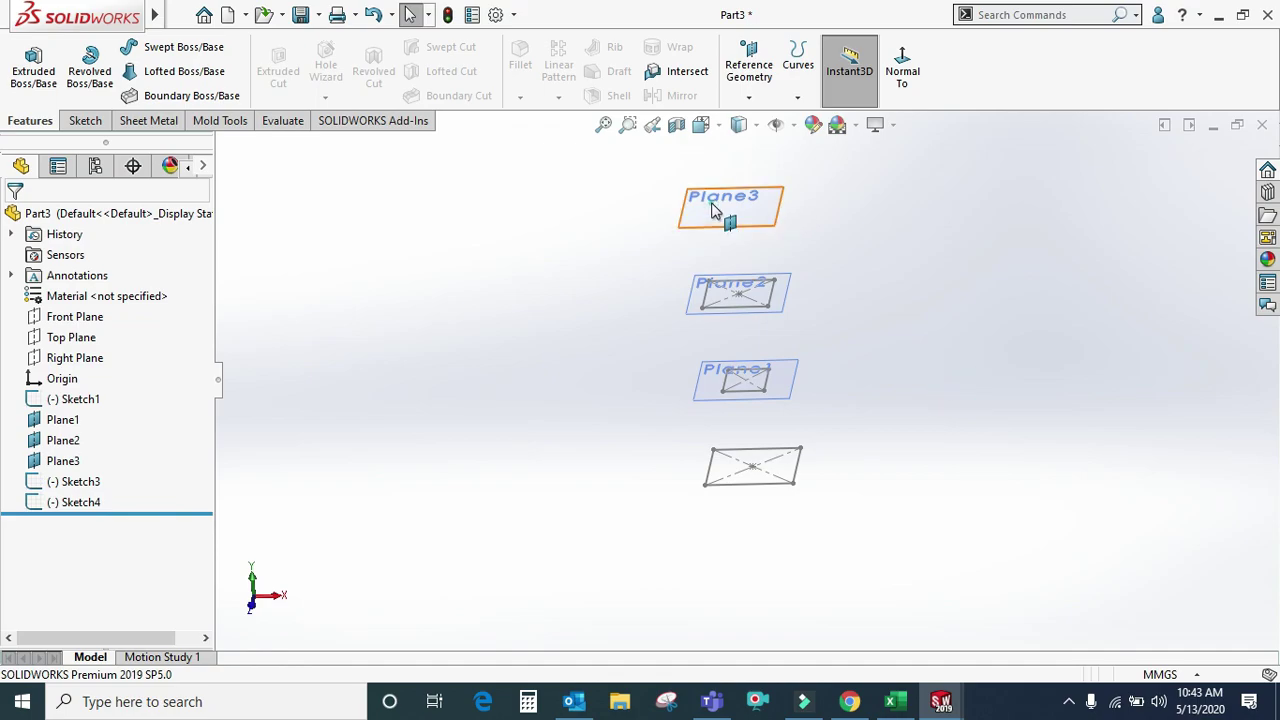
- Sketch a centred rectangle at the origin on Plane3 as Sketch5 and exit
left_click(733, 205)
left_click(794, 143)
left_click(928, 80)
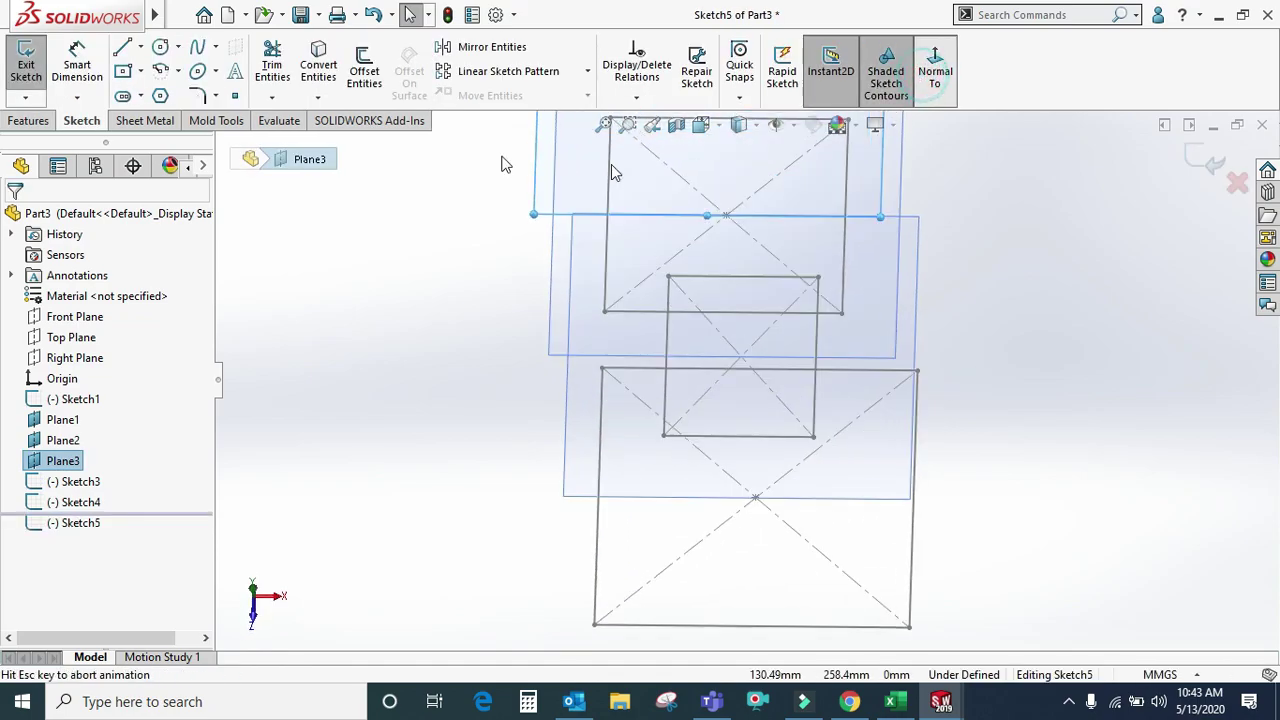
left_click(141, 71)
left_click(155, 114)
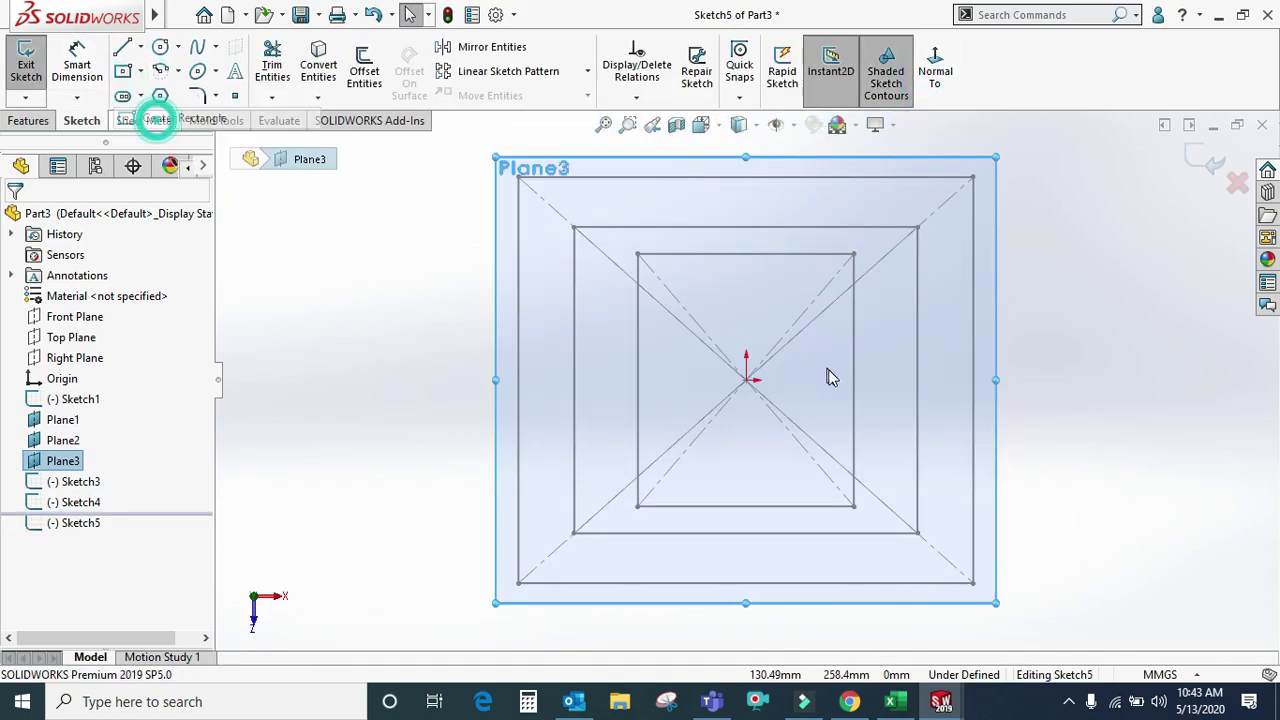
left_click(745, 380)
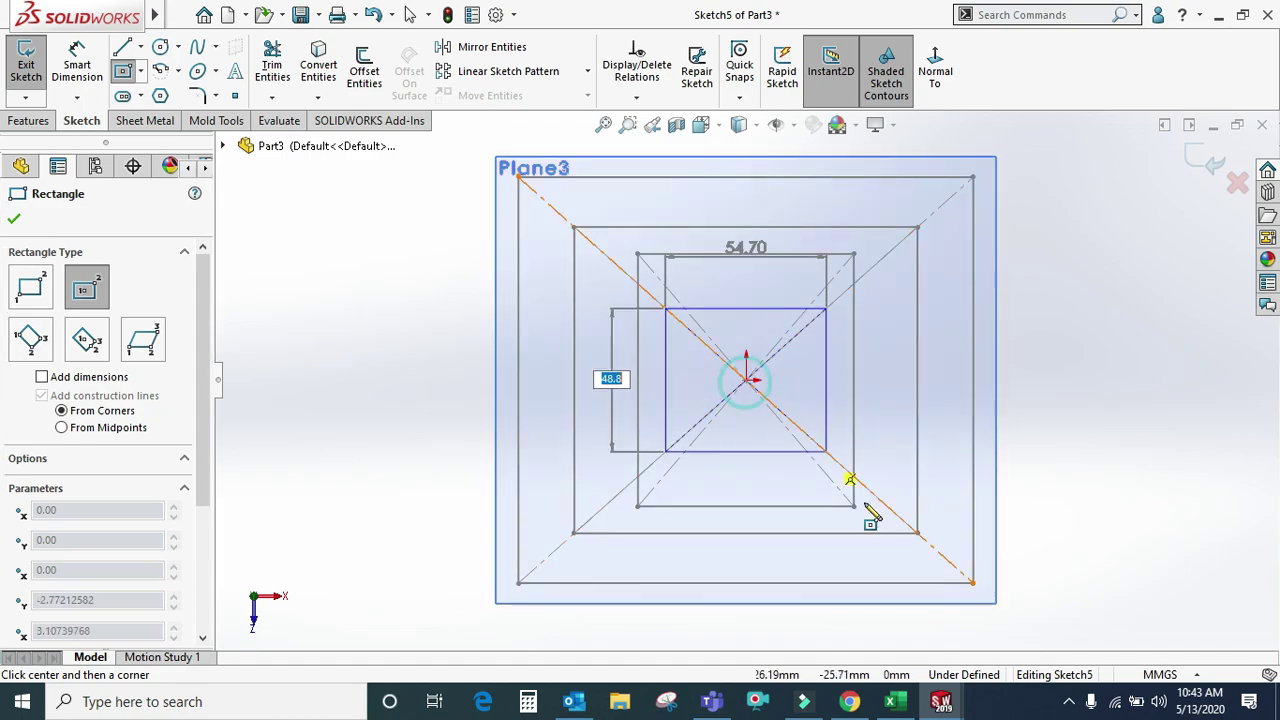
left_click(913, 568)
left_click(1194, 166)
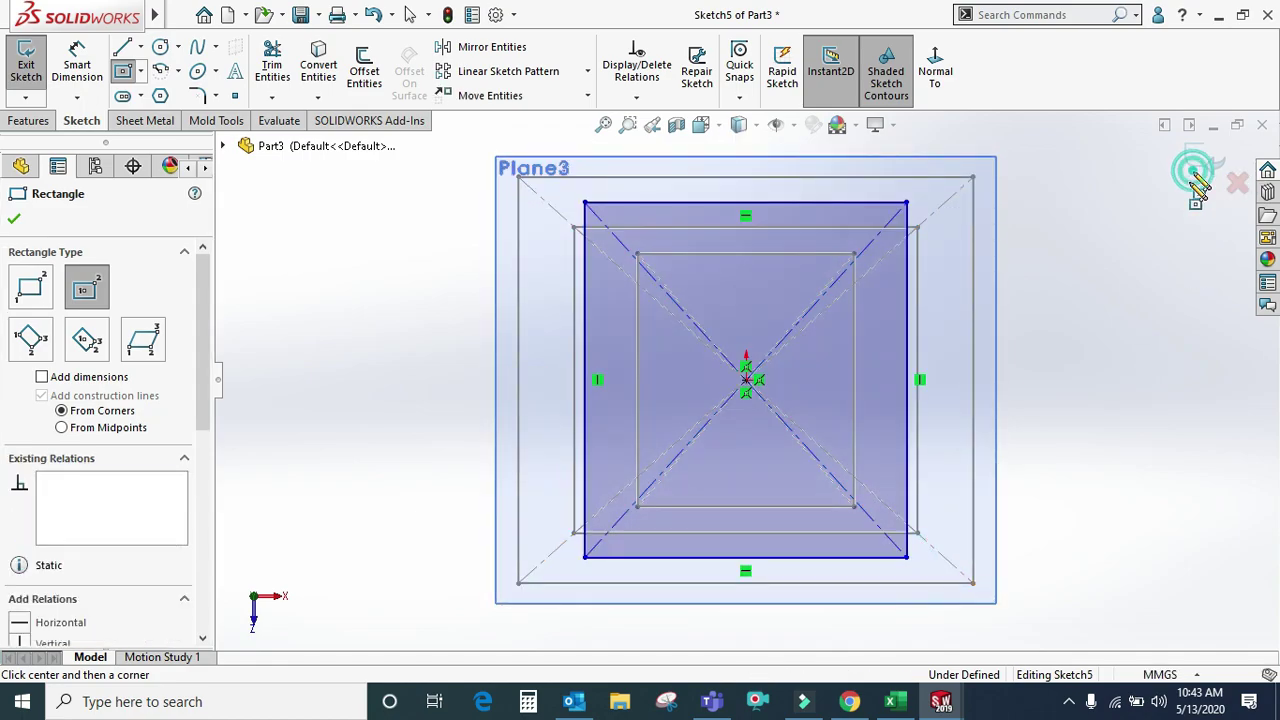
right_click(1194, 166)
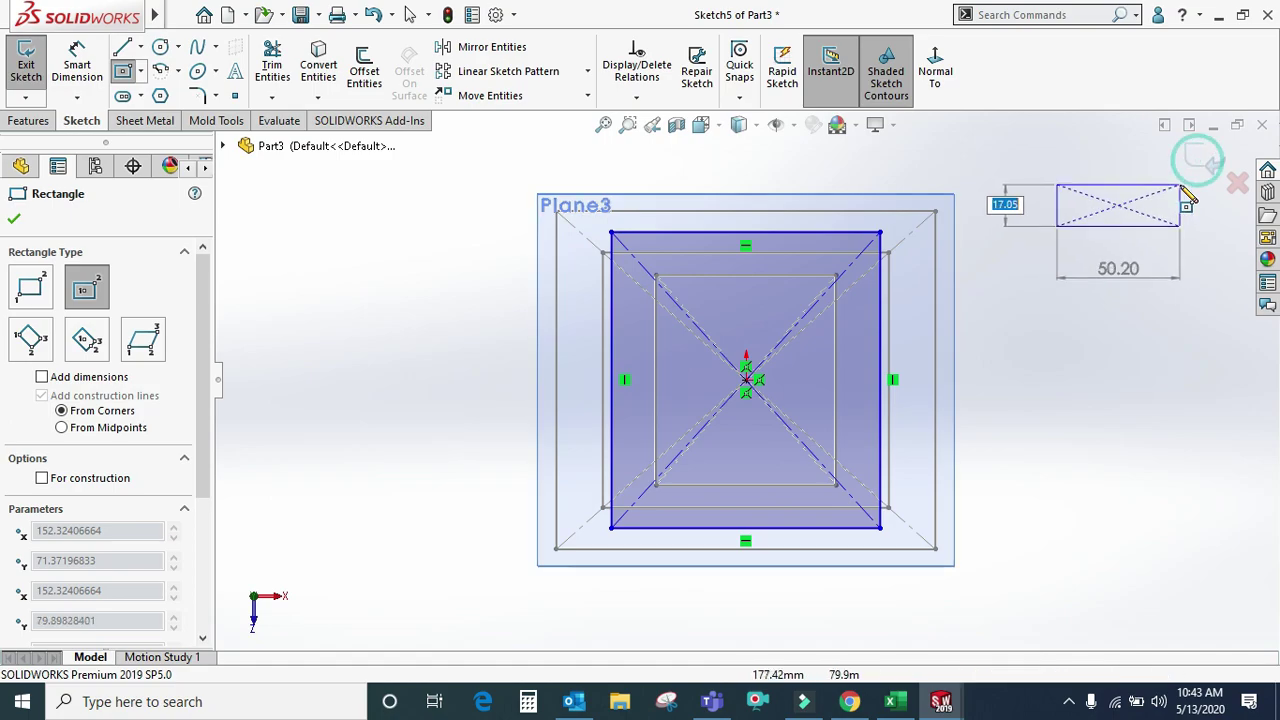
right_click(1201, 186)
left_click(1200, 176)
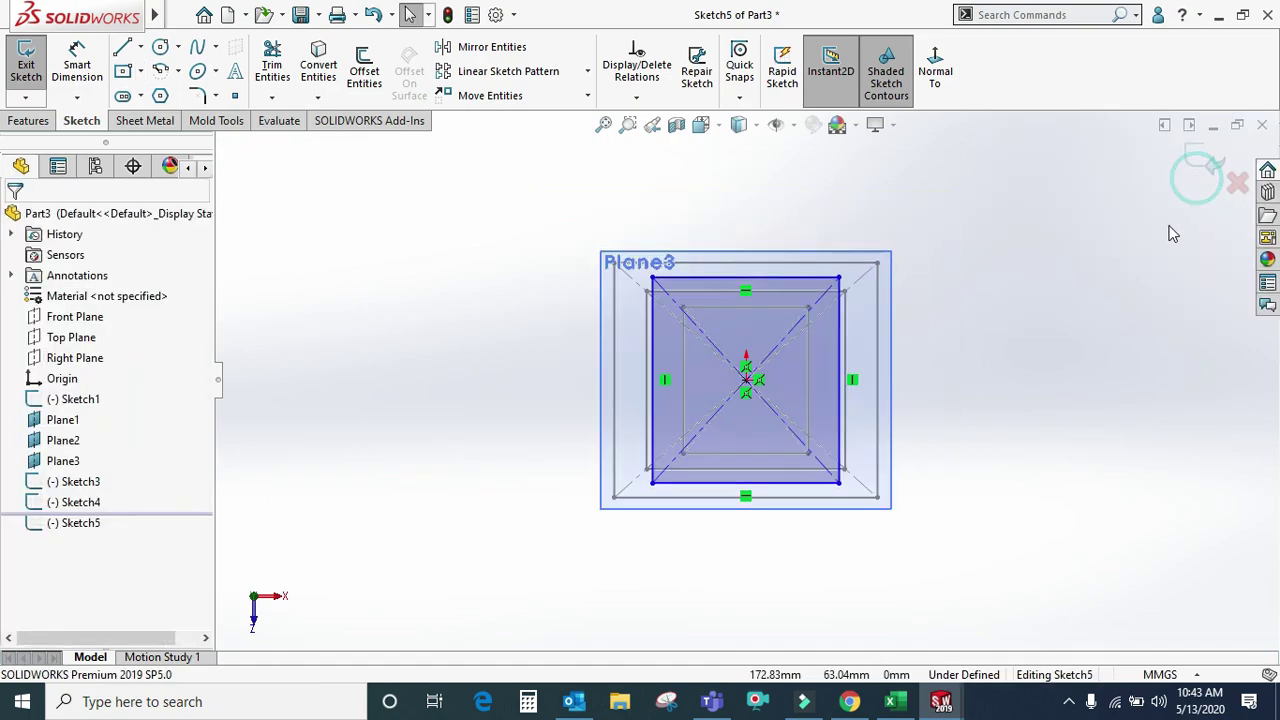
left_click(1205, 160)
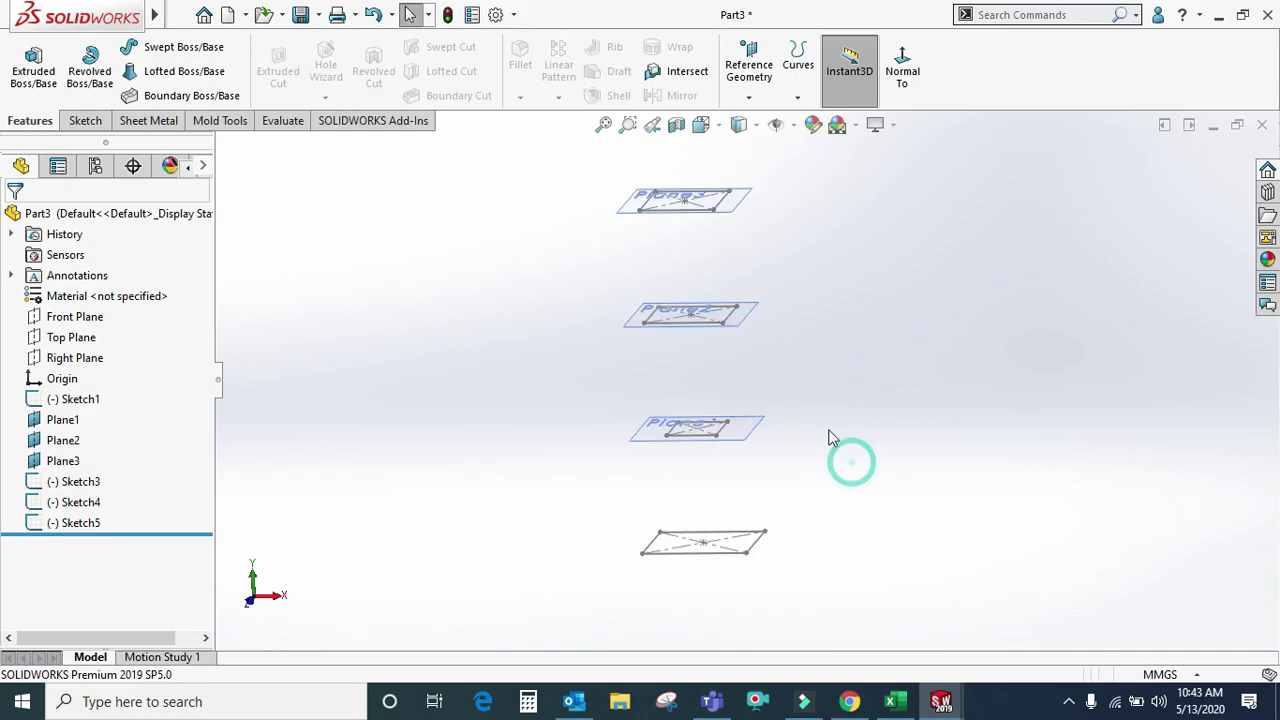
- Start a loft through Sketch1, Sketch3, Sketch4 and Sketch5 as profiles, bottom to top
left_click(217, 82)
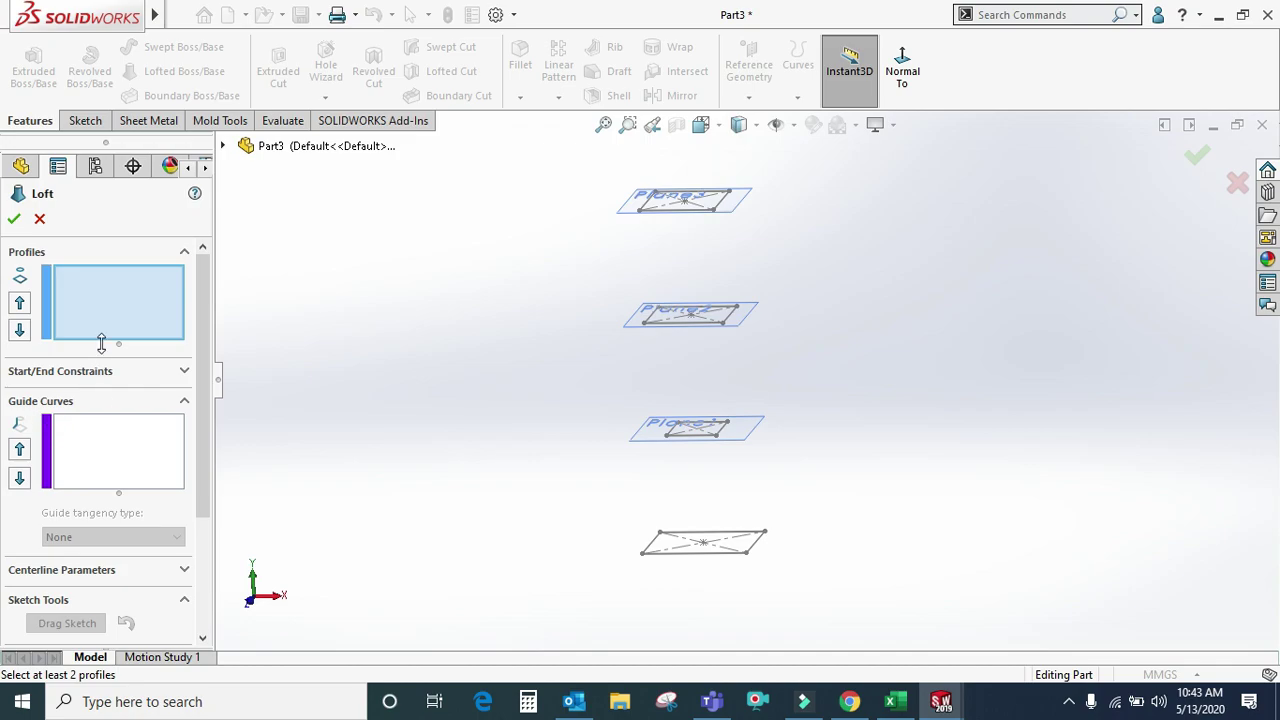
left_click(703, 562)
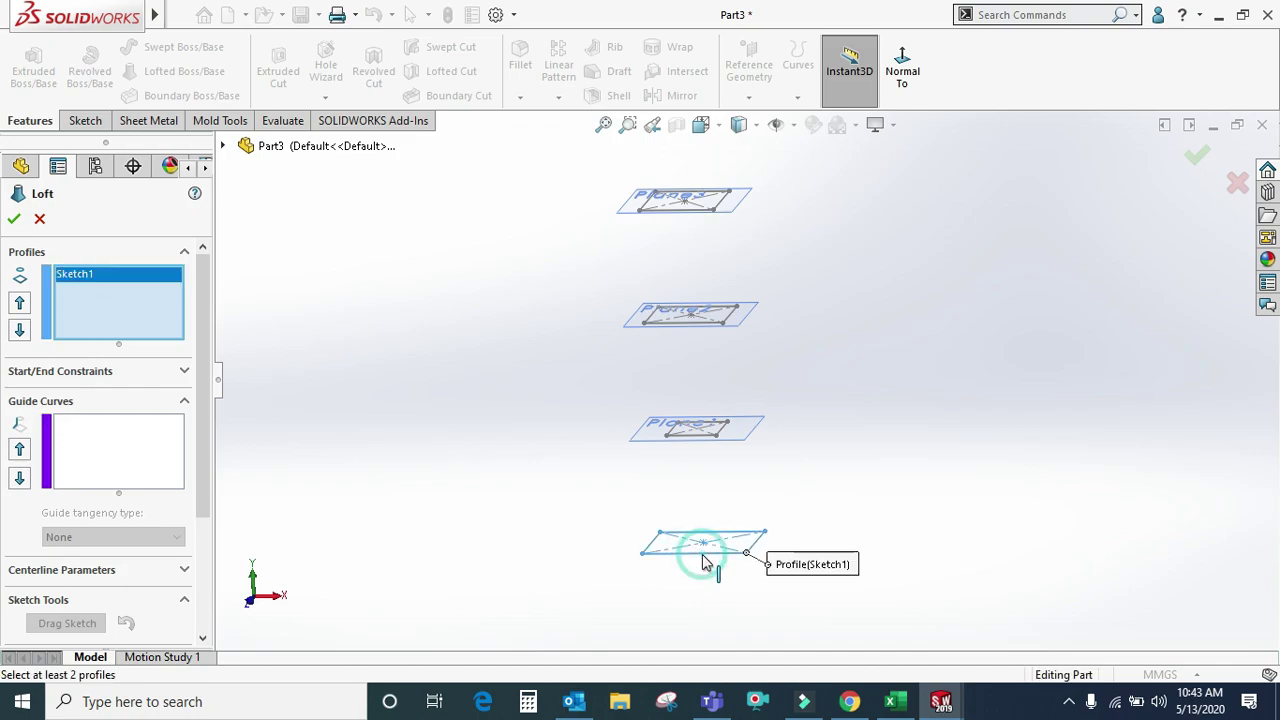
left_click(695, 443)
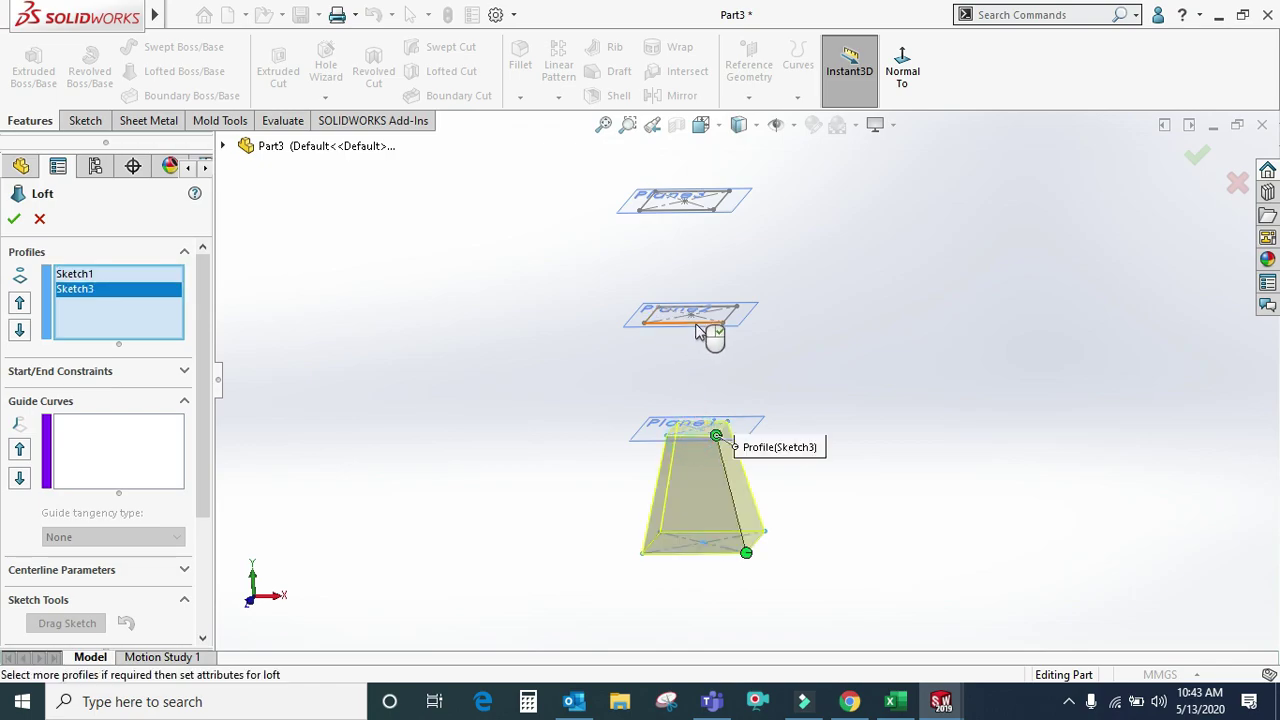
left_click(697, 325)
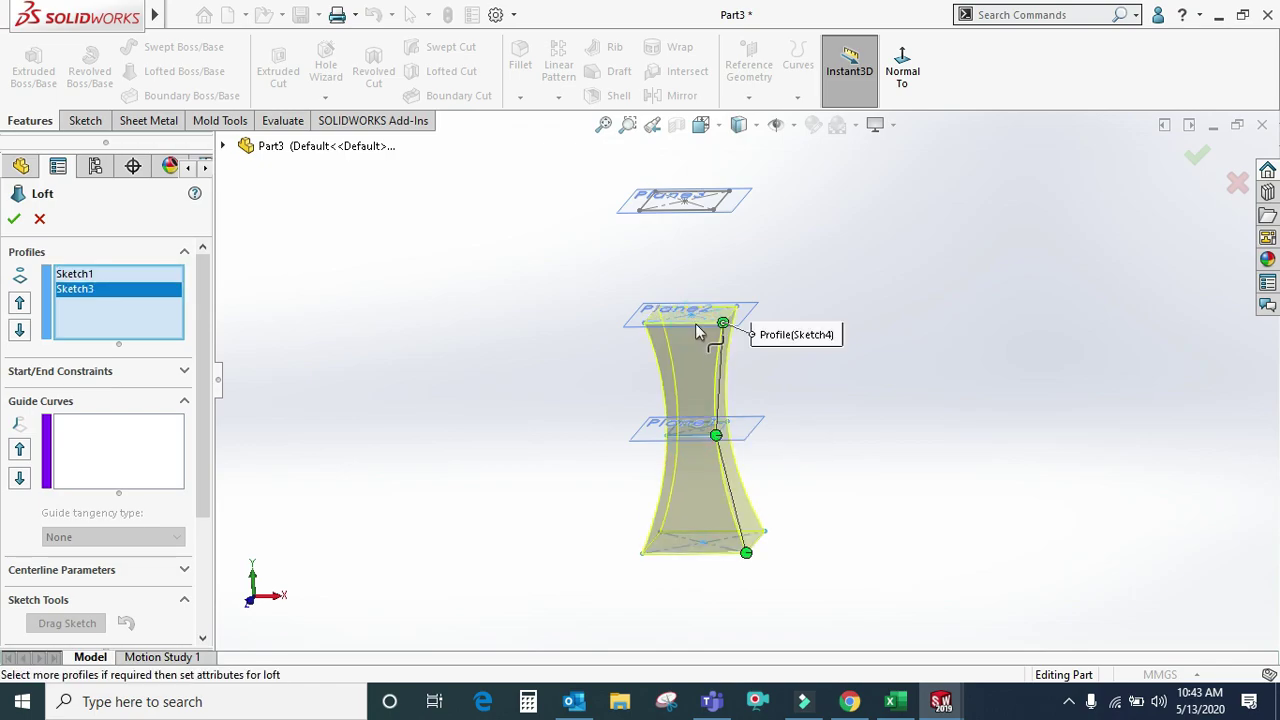
left_click(697, 212)
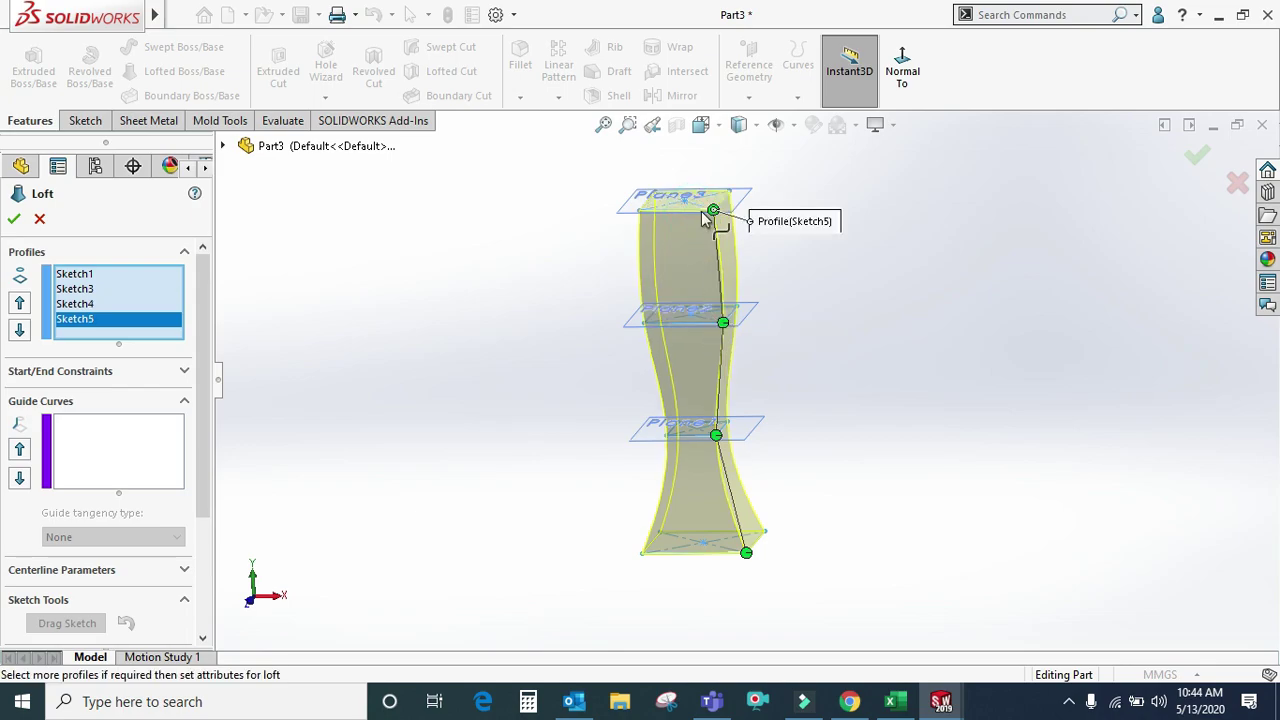
mouse_move(728, 350)
middle_mouse_down()
mouse_move(747, 441)
mouse_move(729, 414)
middle_mouse_up()
scroll(731, 430, "down", 2)
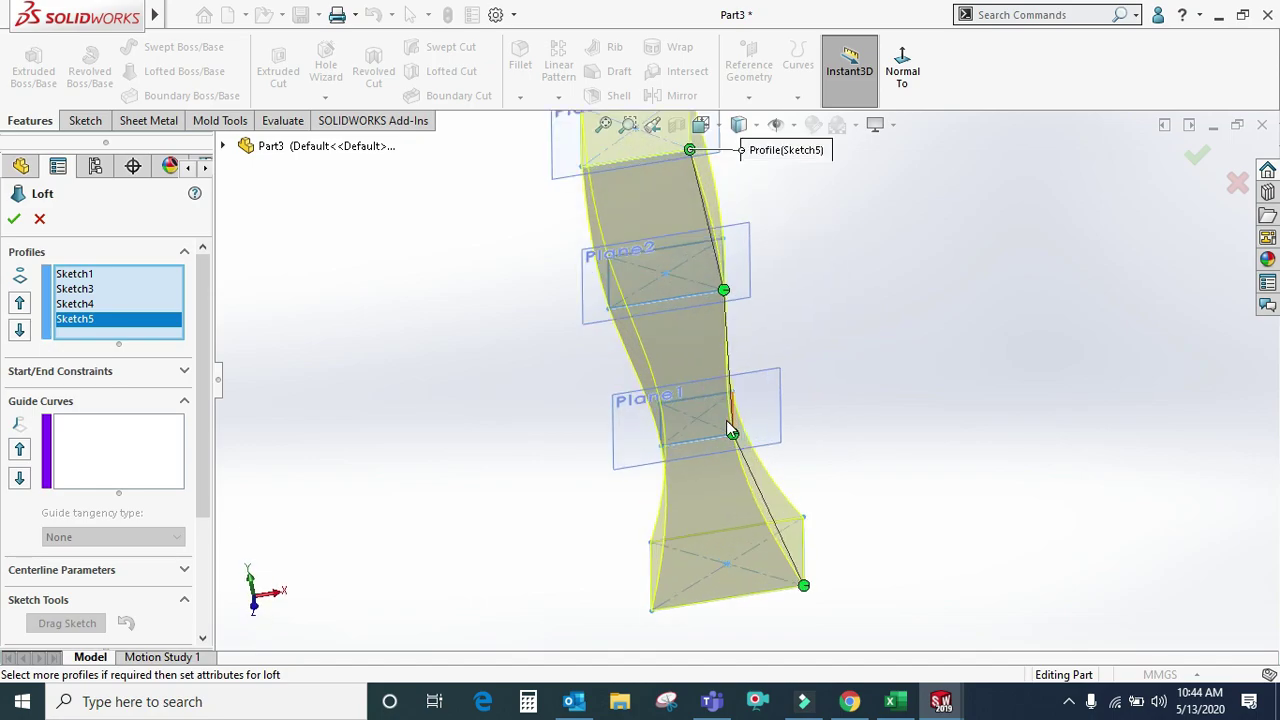
- Snap the Plane1 connector onto a profile corner and create Loft1
mouse_move(736, 445)
left_mouse_down()
mouse_move(752, 415)
mouse_move(733, 437)
left_mouse_up()
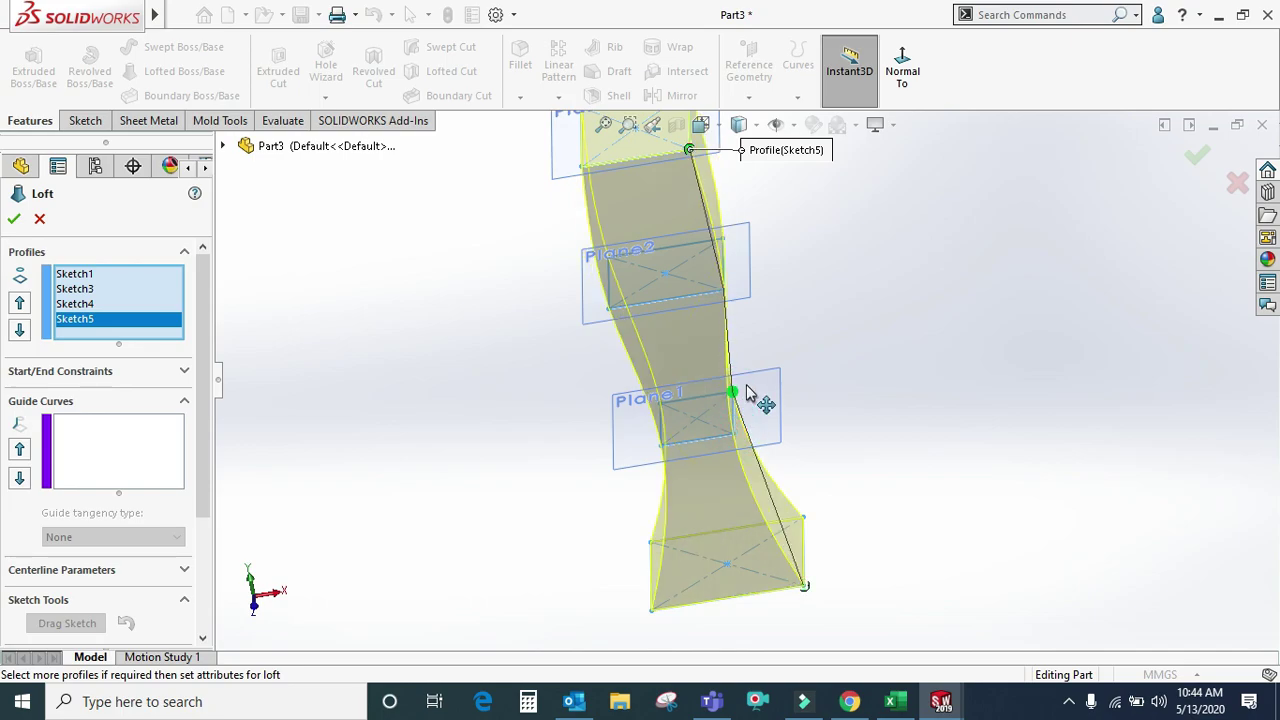
mouse_move(736, 445)
left_mouse_down()
mouse_move(733, 391)
mouse_move(738, 428)
left_mouse_up()
key("ctrl+8")
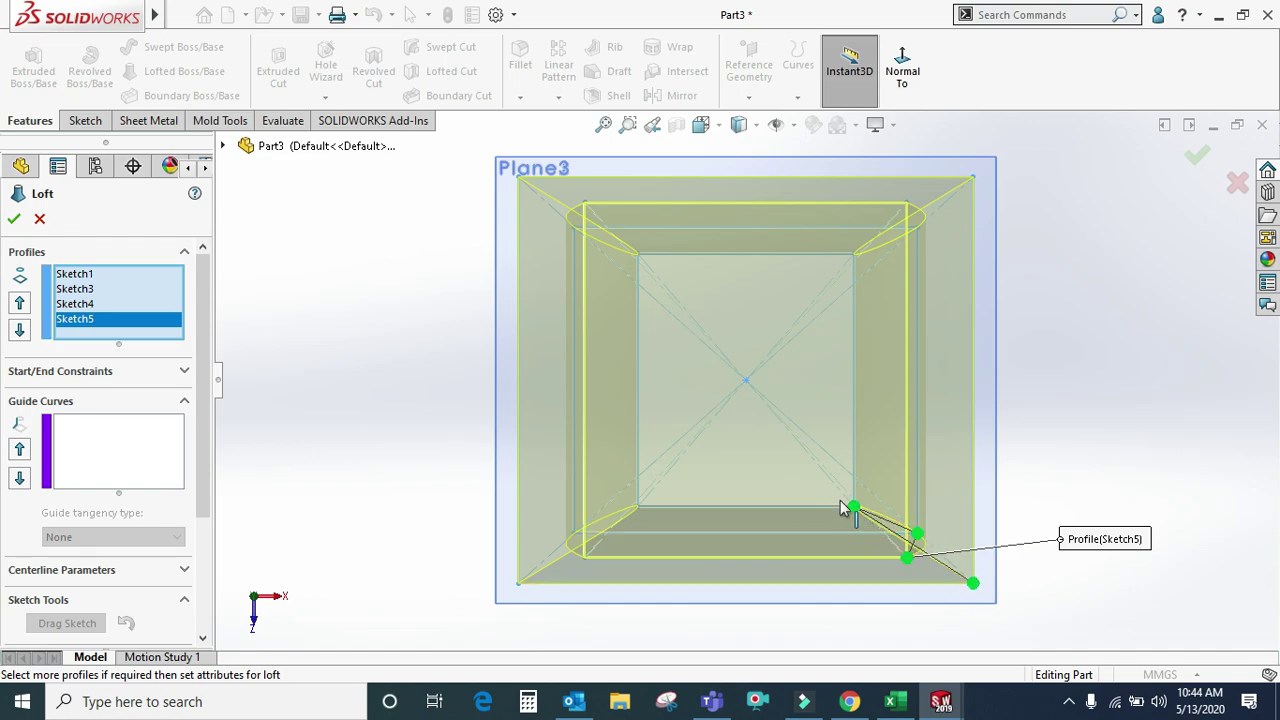
key("ctrl+7")
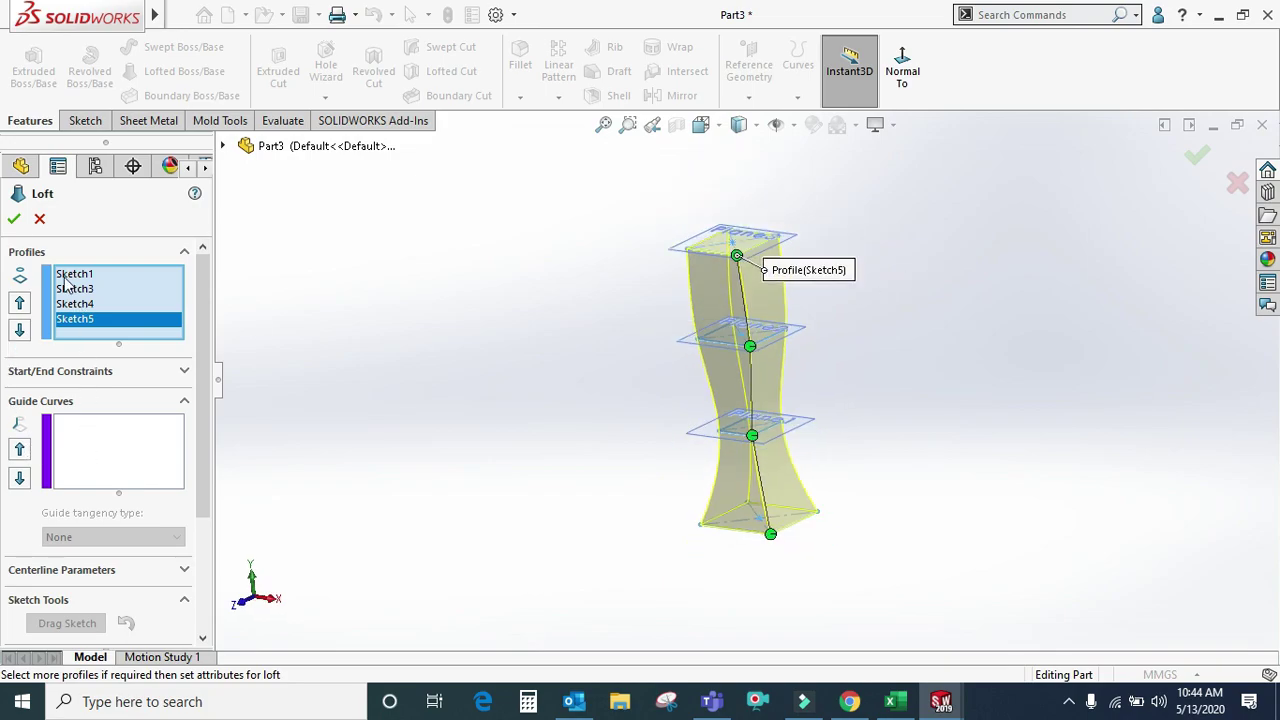
left_click(13, 220)
mouse_move(560, 508)
middle_mouse_down()
mouse_move(652, 528)
mouse_move(731, 624)
mouse_move(700, 600)
middle_mouse_up()
- Delete the Loft1 feature
right_click(55, 482)
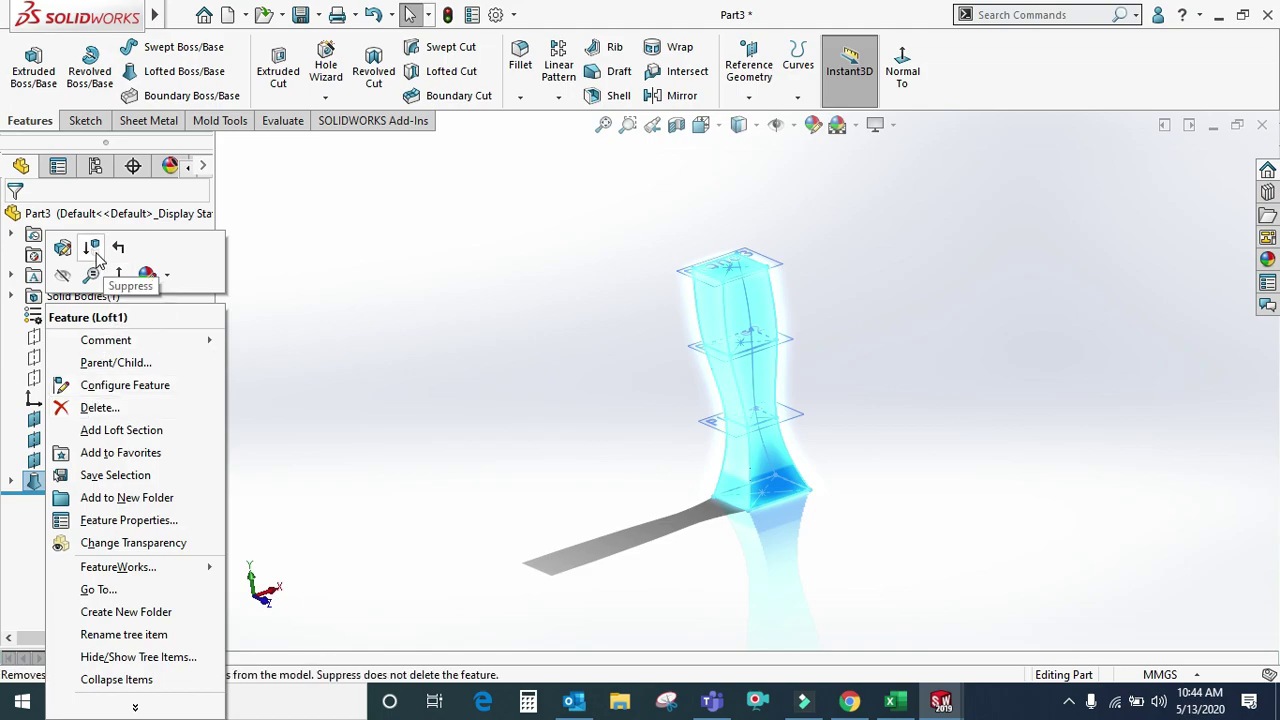
left_click(90, 407)
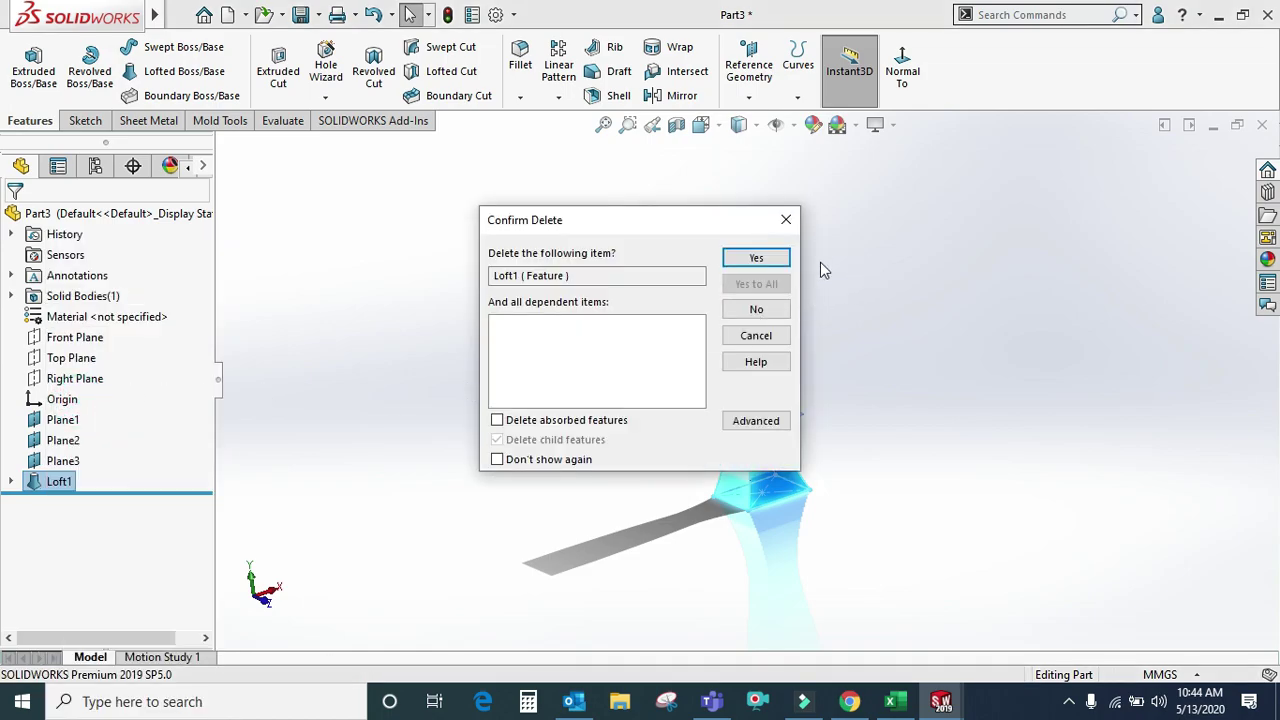
left_click(772, 259)
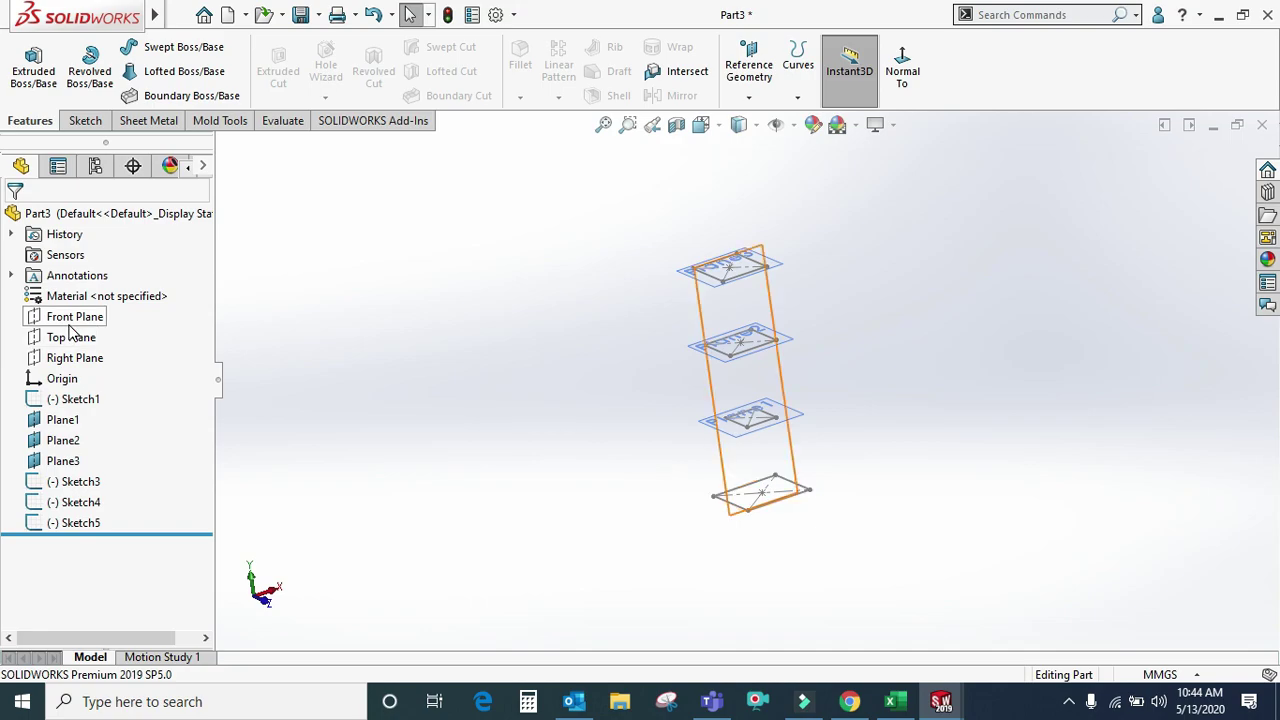
- On a new Front Plane sketch, draw a wavy spline running down through the profile lines
left_click(68, 320)
left_click(84, 294)
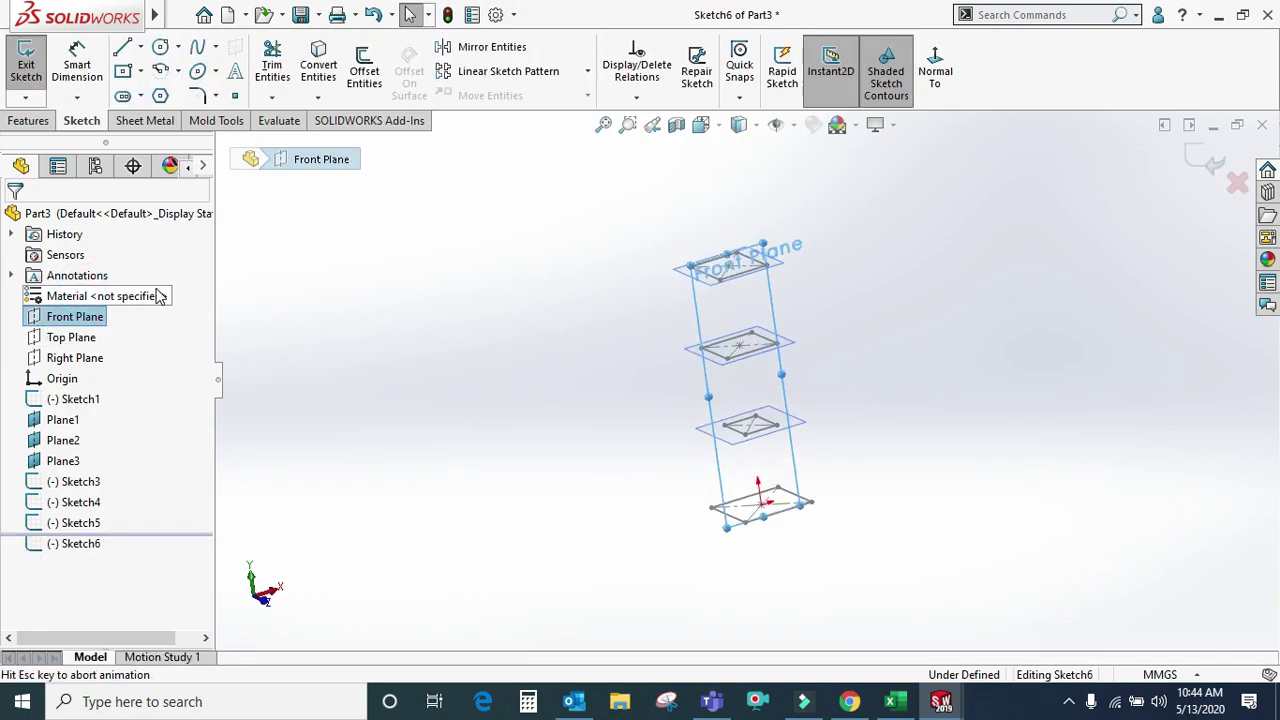
left_click(197, 48)
scroll(735, 220, "down", 2)
scroll(692, 250, "down", 3)
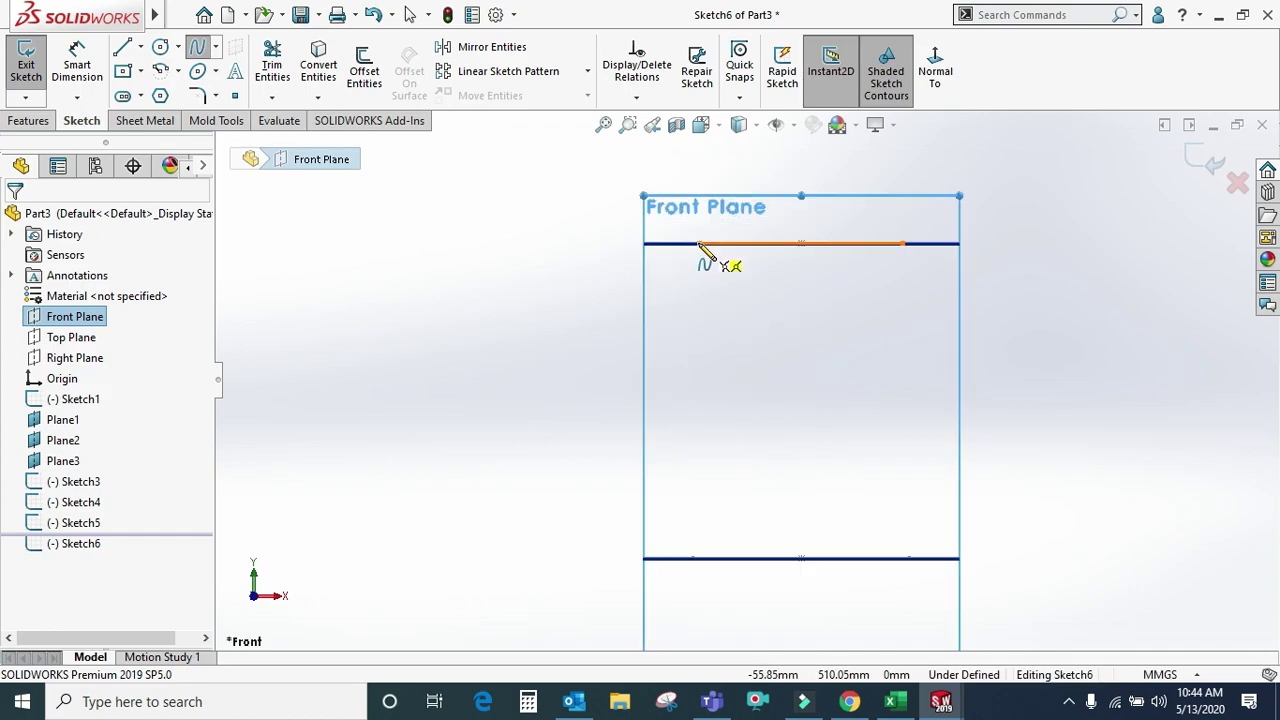
left_click(573, 377)
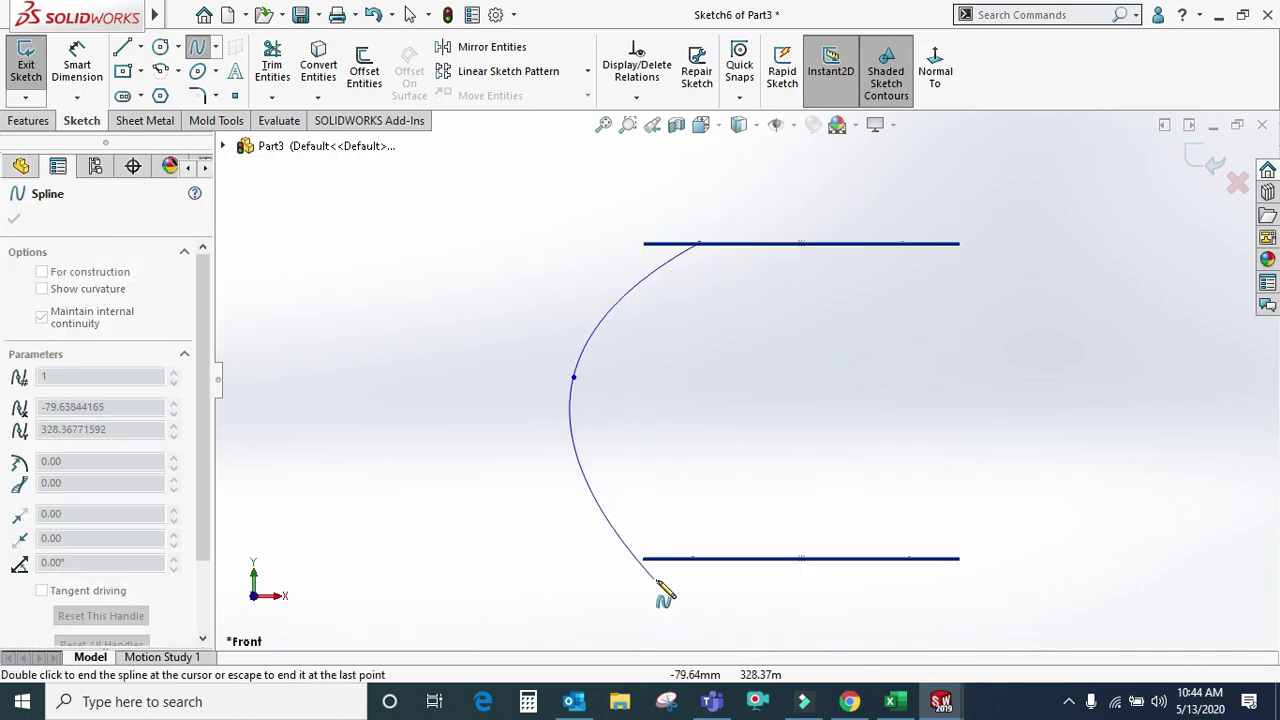
left_click(698, 558)
scroll(694, 590, "up", 2)
scroll(714, 551, "up", 1)
scroll(714, 545, "down", 1)
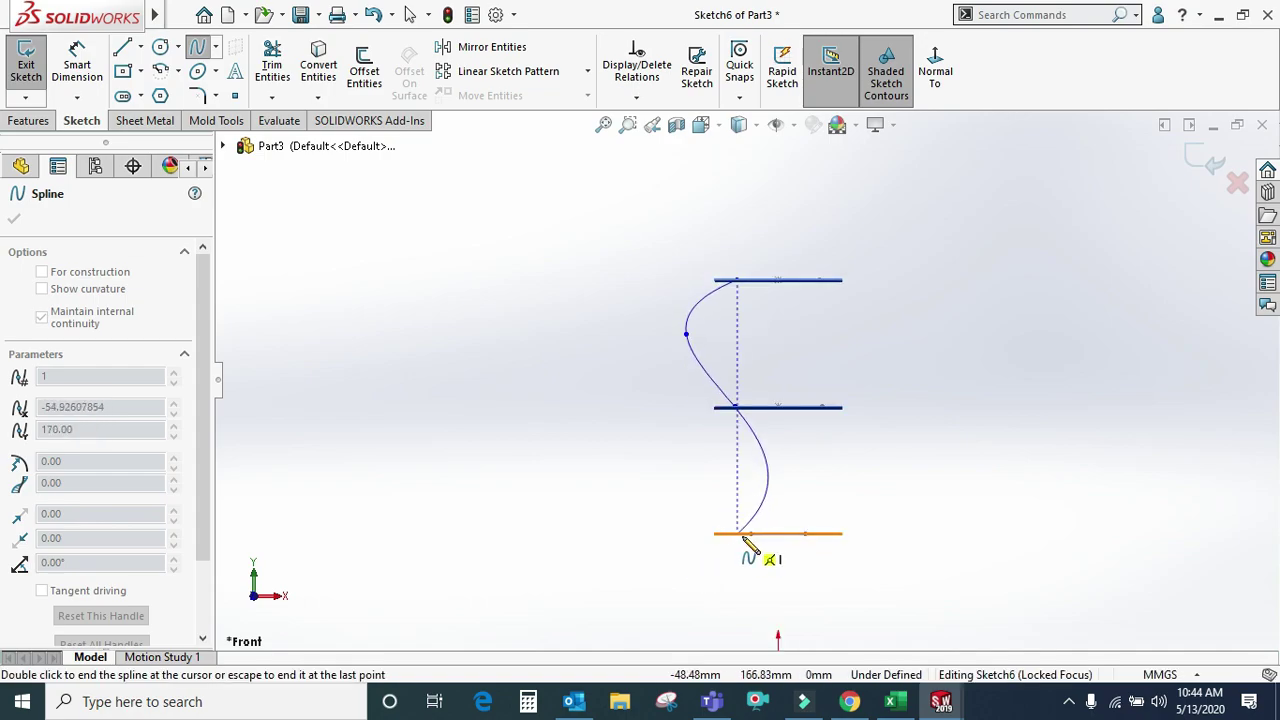
left_click(712, 463)
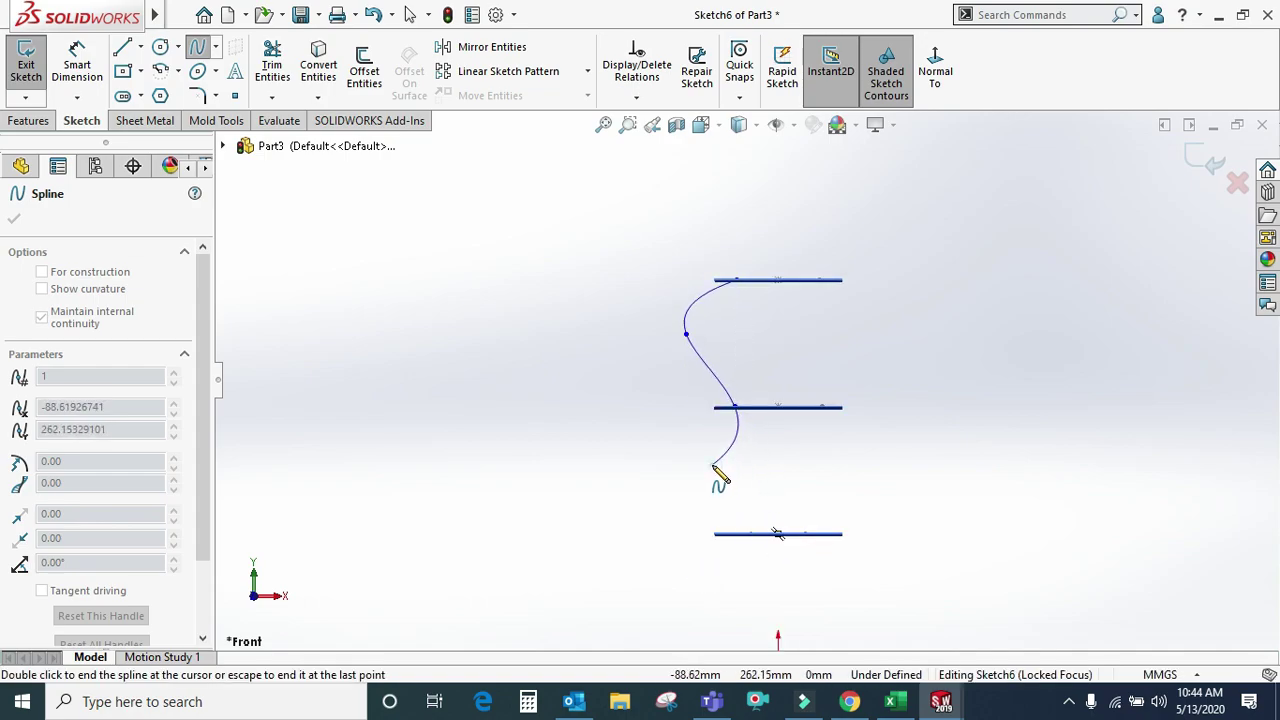
left_click(757, 534)
scroll(757, 534, "up", 2)
scroll(745, 500, "up", 1)
left_click(730, 510)
right_click(737, 550)
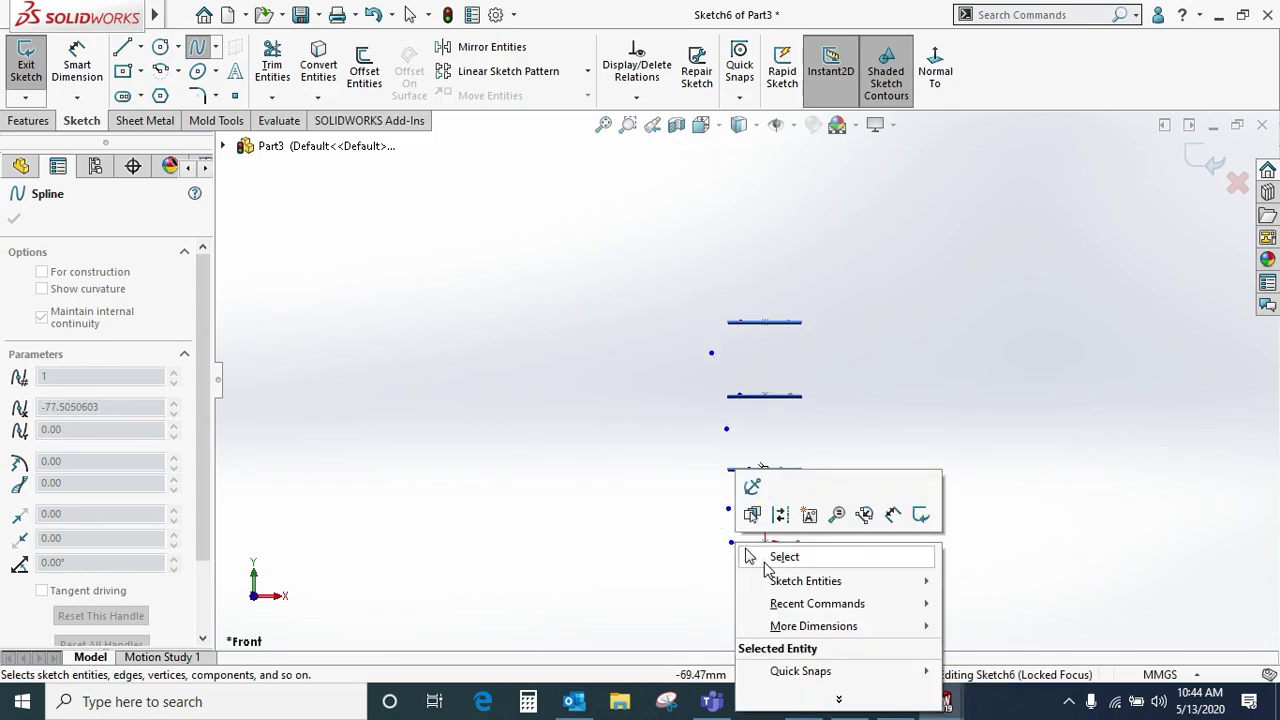
left_click(771, 554)
- Drag one spline point left to reshape the curve, then select the Plane1 profile edge
scroll(748, 462, "down", 2)
scroll(745, 465, "down", 2)
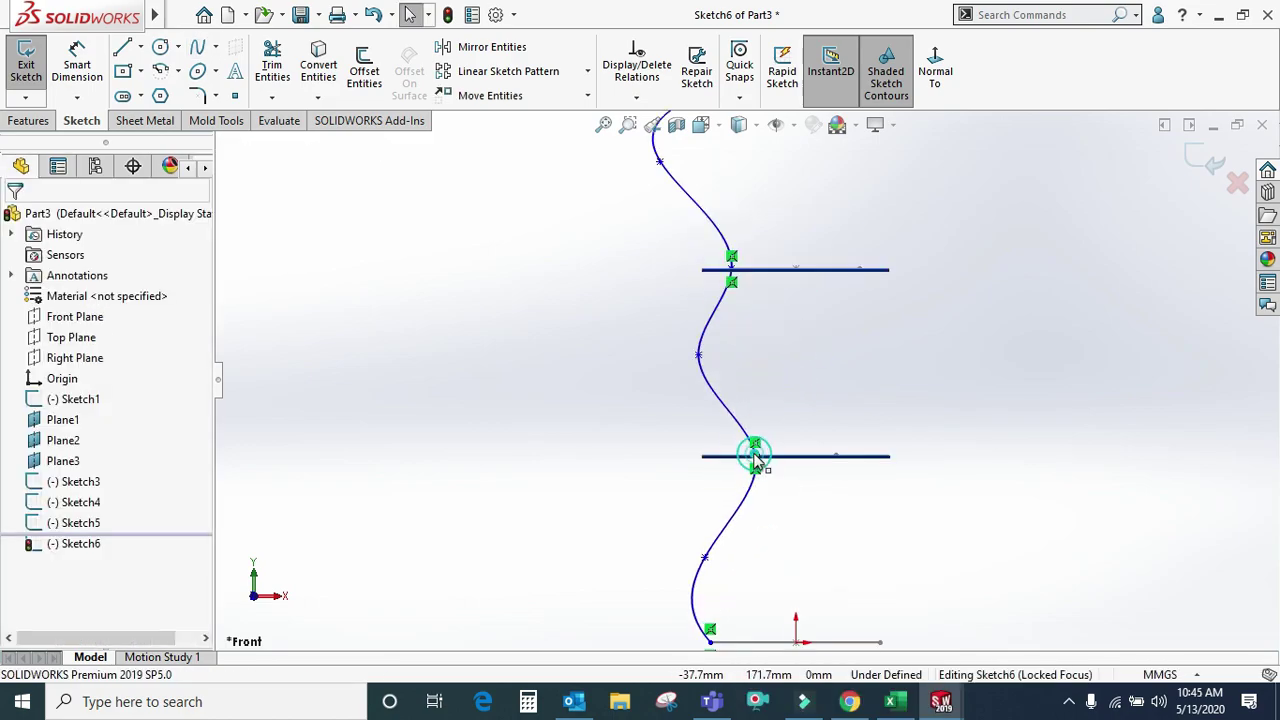
left_click_drag(756, 452, 694, 453)
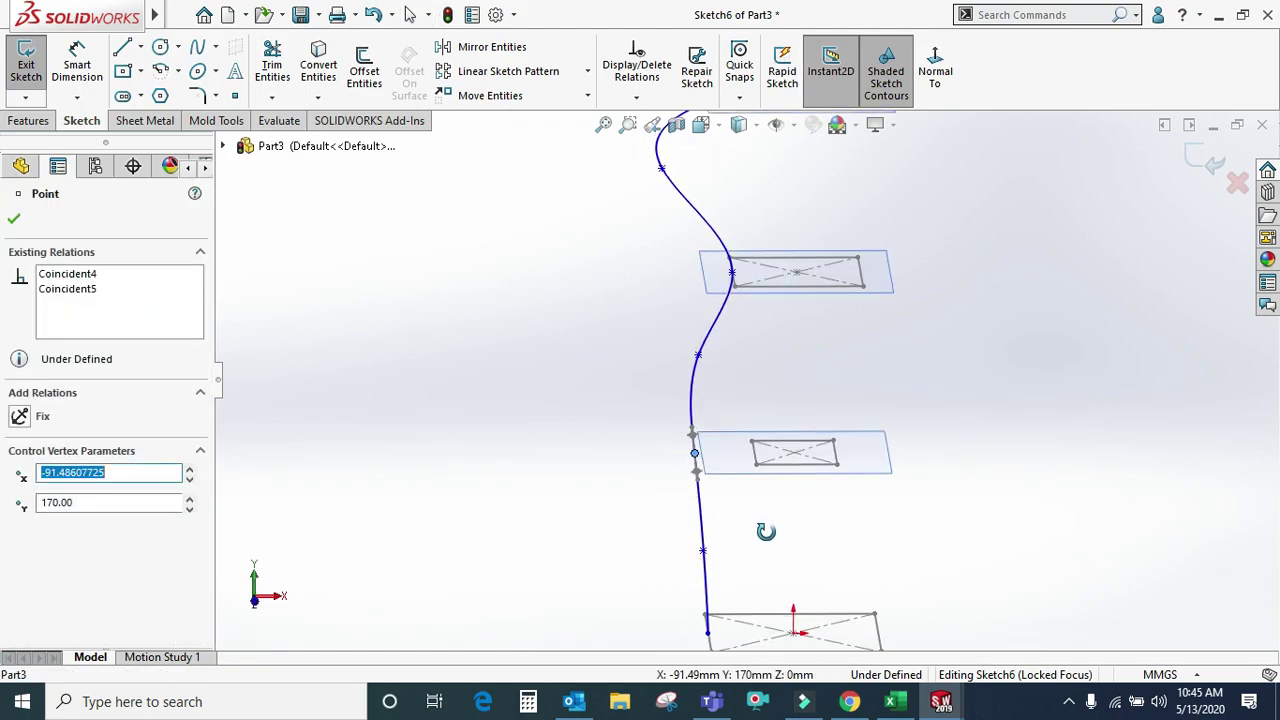
scroll(757, 458, "down", 2)
scroll(755, 450, "down", 1)
left_click(752, 442, "ctrl")
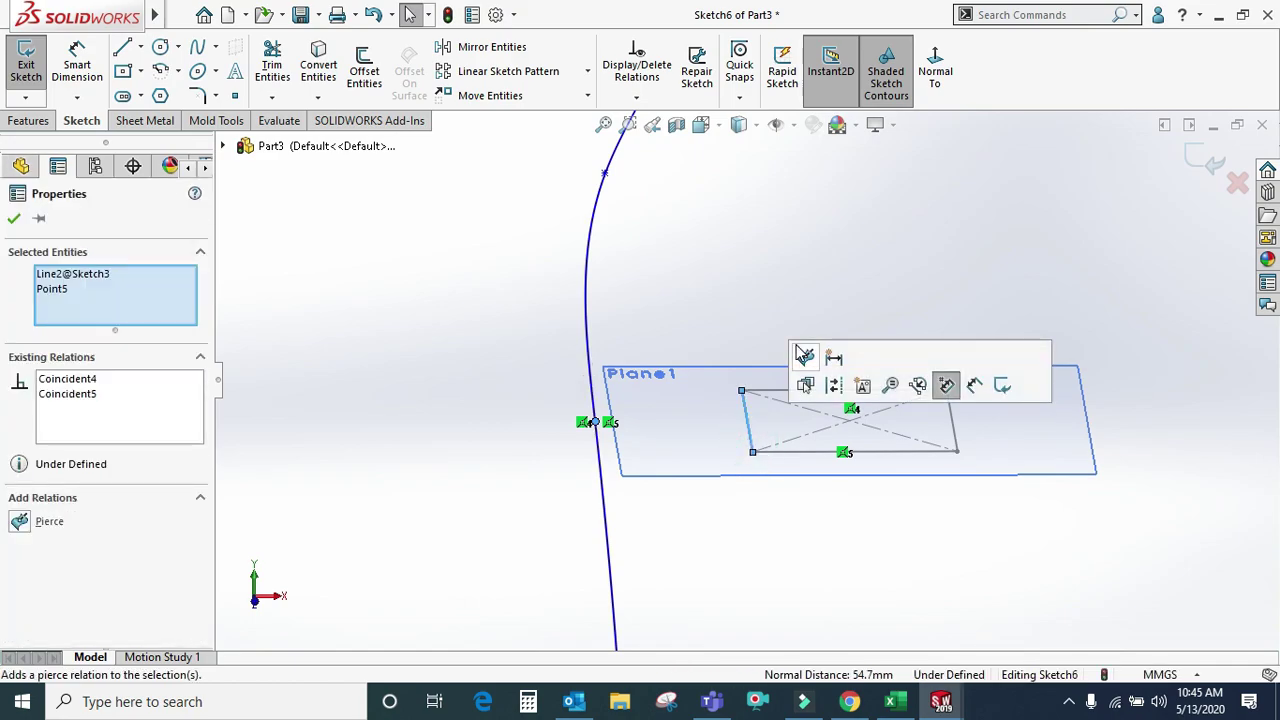
- Pierce the spline onto the Plane1 profile edge and the bottom rectangle edge
left_click(805, 357)
left_click(837, 574)
scroll(724, 430, "up", 1)
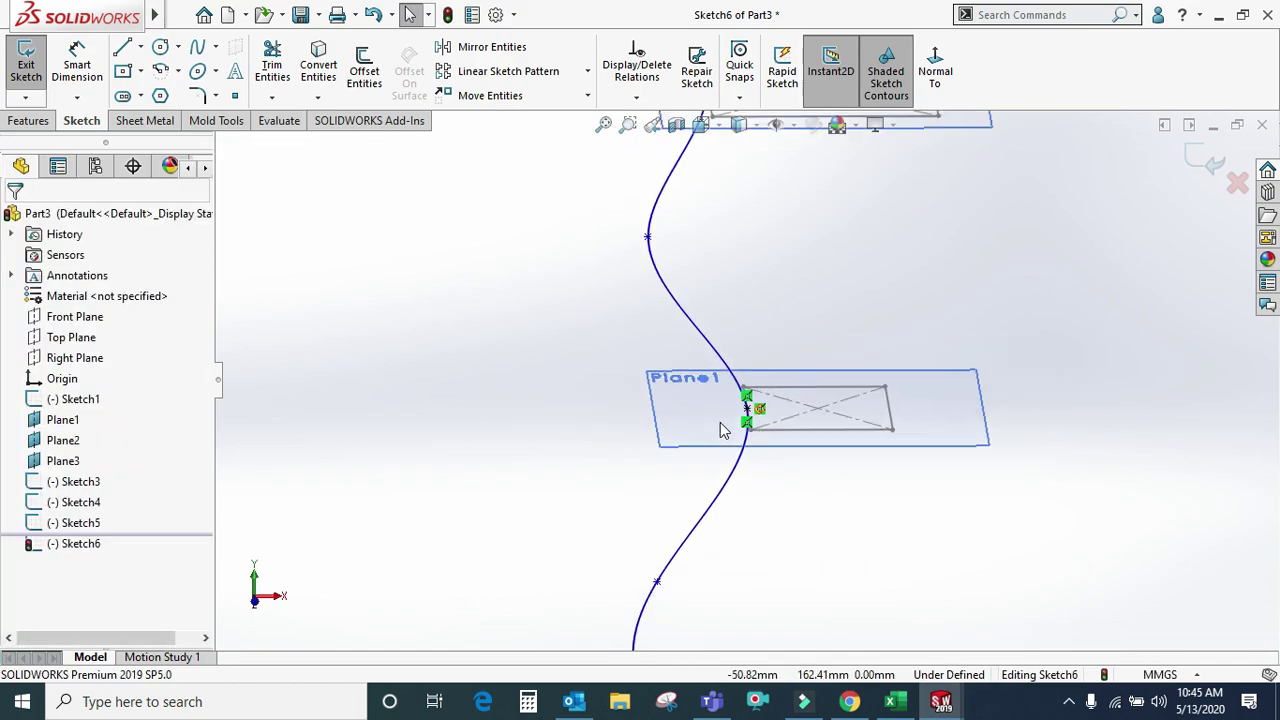
left_click(748, 410)
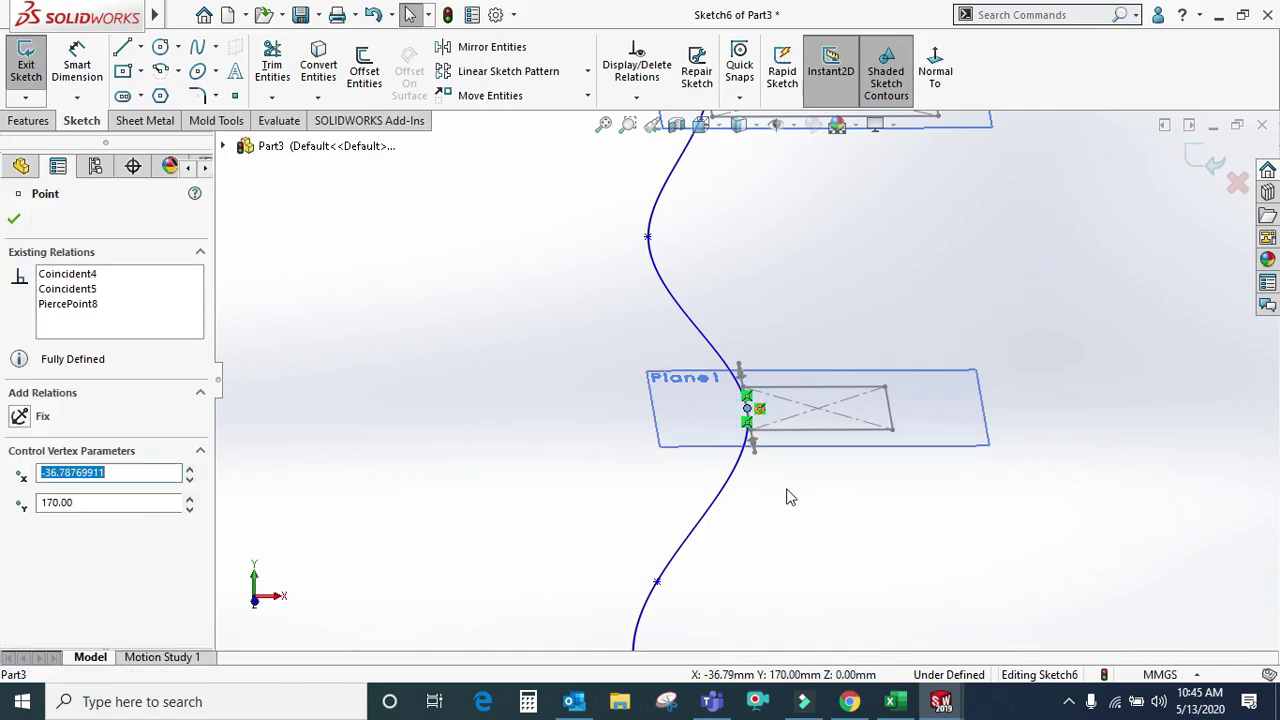
scroll(760, 490, "up", 3)
scroll(675, 535, "down", 4)
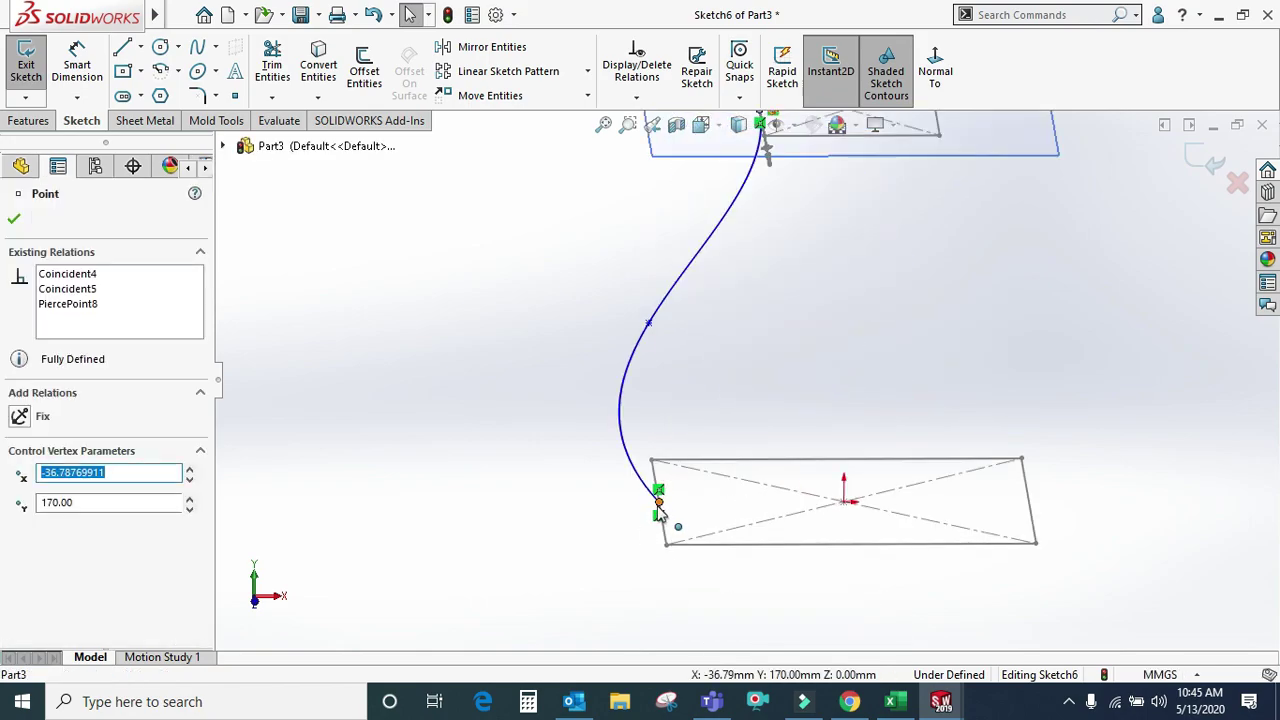
left_click(658, 515)
left_click(665, 540, "ctrl")
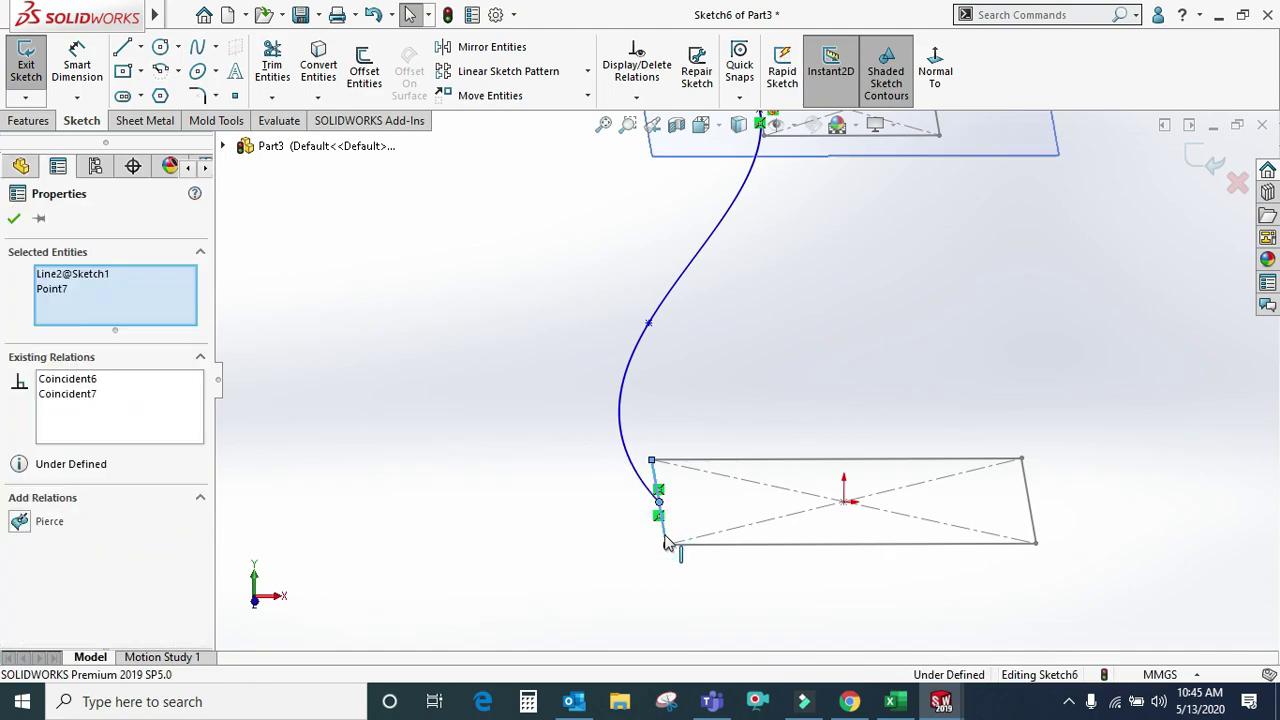
left_click(859, 478)
left_click(706, 423)
- Pierce the spline point onto the Plane2 rectangle's left edge
scroll(706, 423, "up", 1)
scroll(760, 297, "up", 2)
scroll(760, 297, "down", 2)
scroll(734, 265, "down", 4)
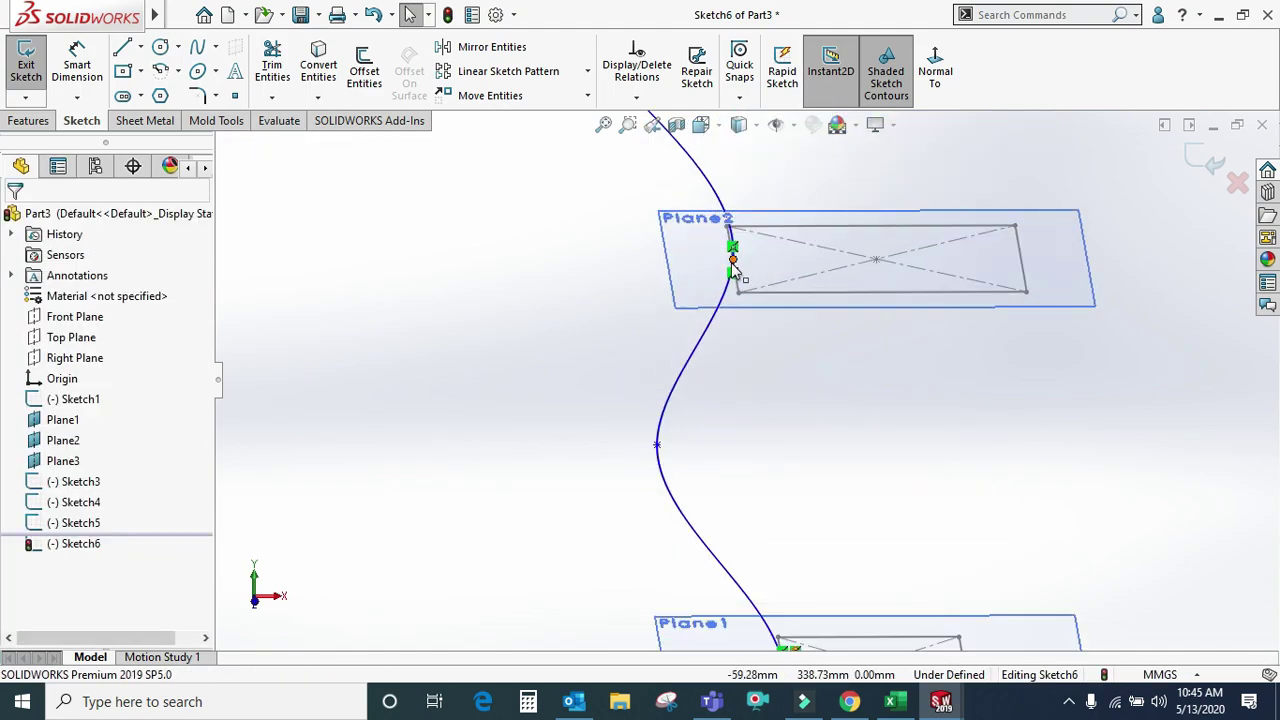
left_click(733, 261)
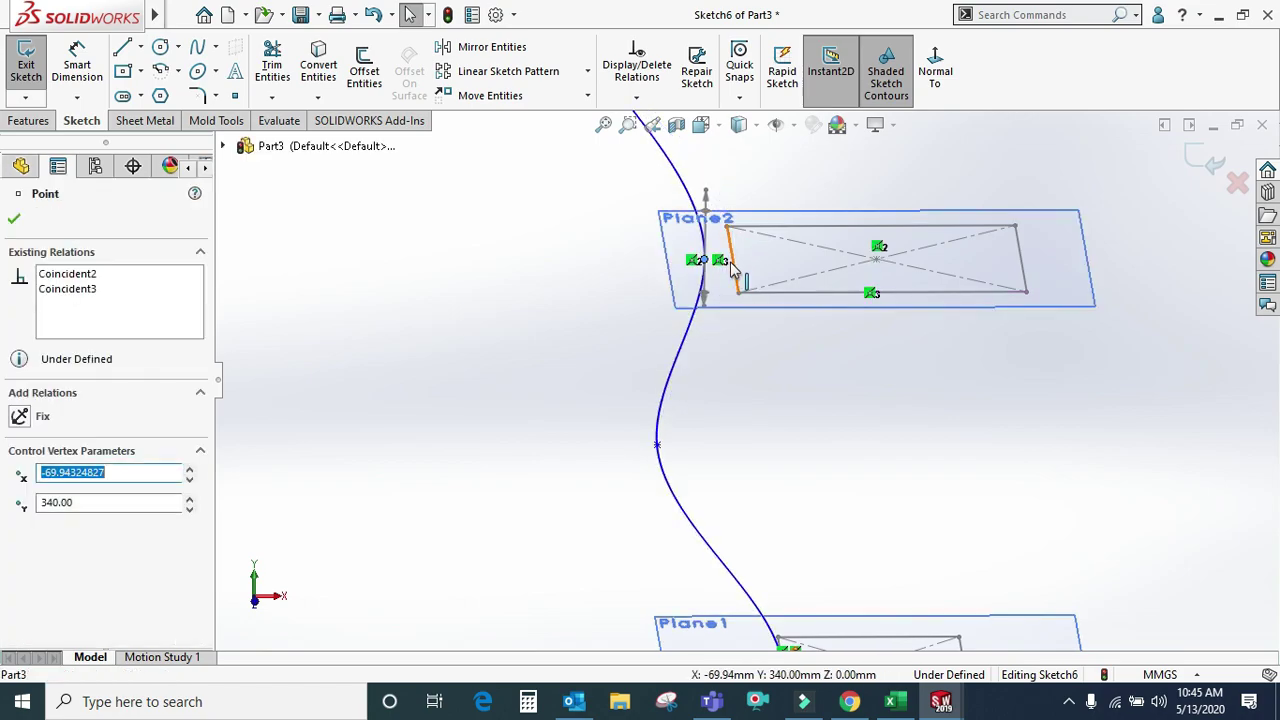
left_click(730, 263)
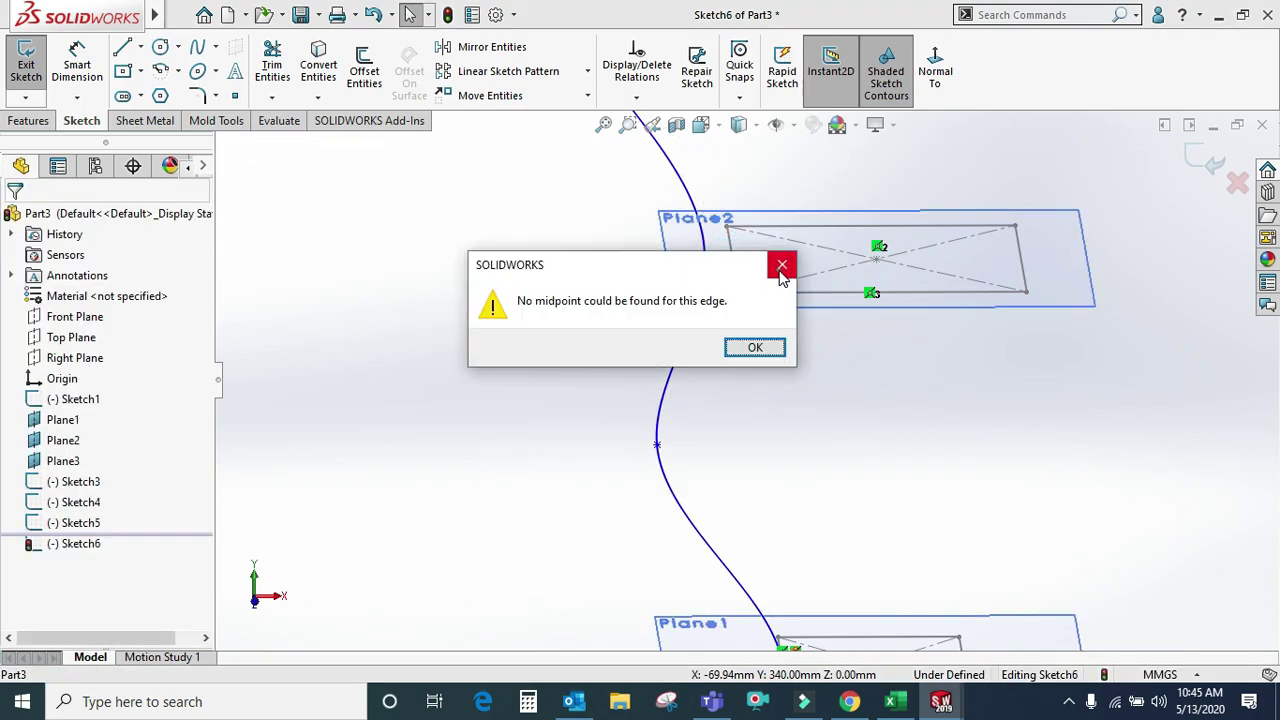
left_click(782, 266)
scroll(757, 289, "down", 3)
scroll(714, 306, "down", 2)
left_click(703, 287, "ctrl")
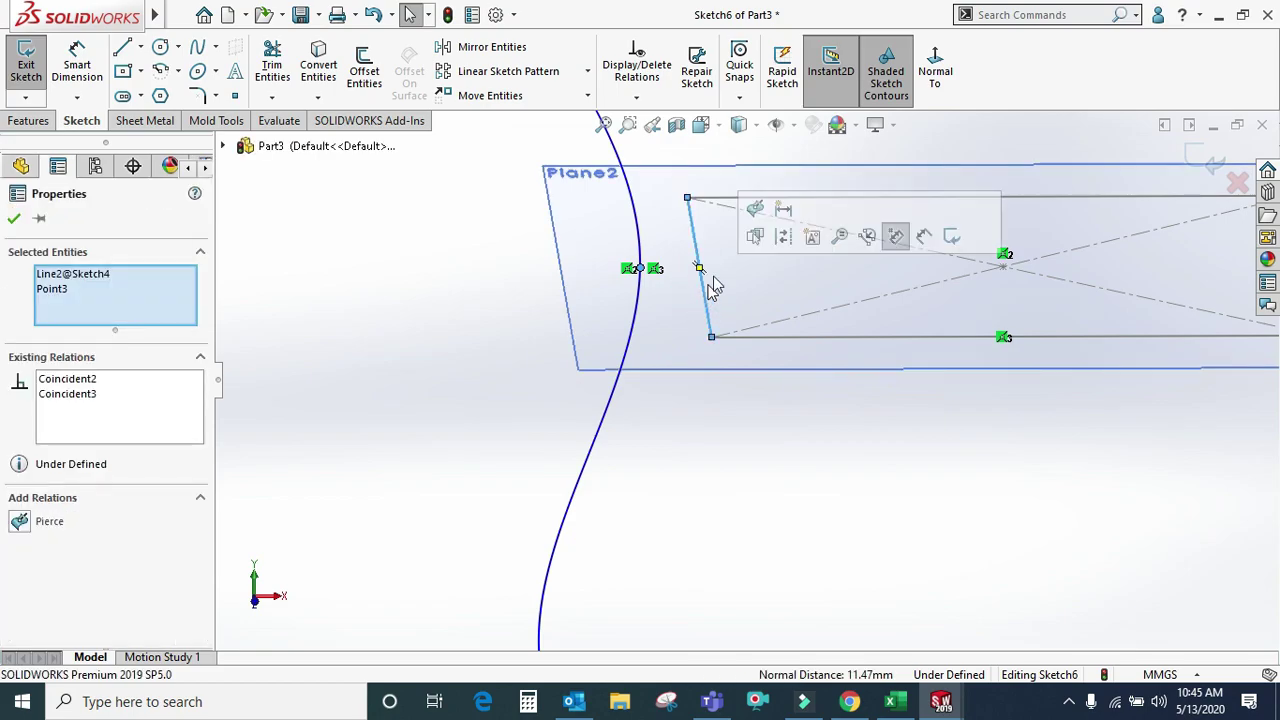
left_click(757, 208)
scroll(769, 437, "up", 3)
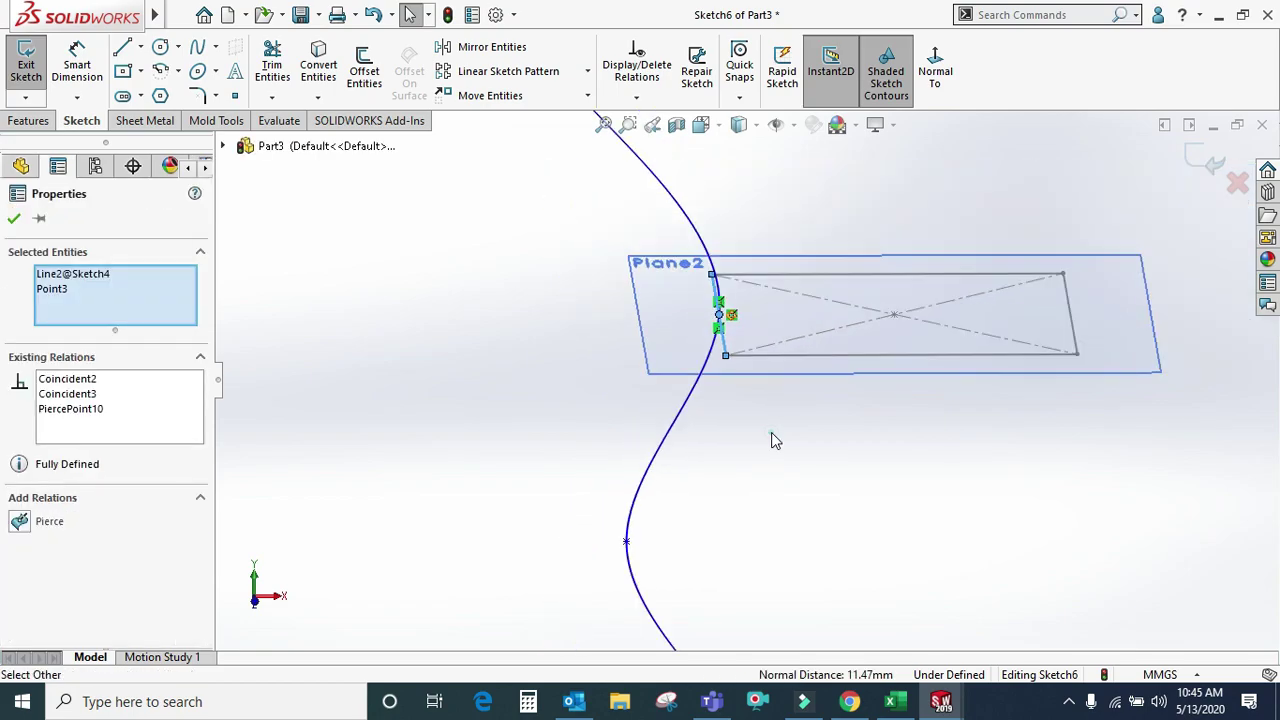
left_click(772, 437)
- Pierce the spline's top endpoint onto the Plane3 rectangle's left edge
scroll(774, 437, "up", 2)
scroll(728, 190, "down", 3)
scroll(756, 398, "down", 3)
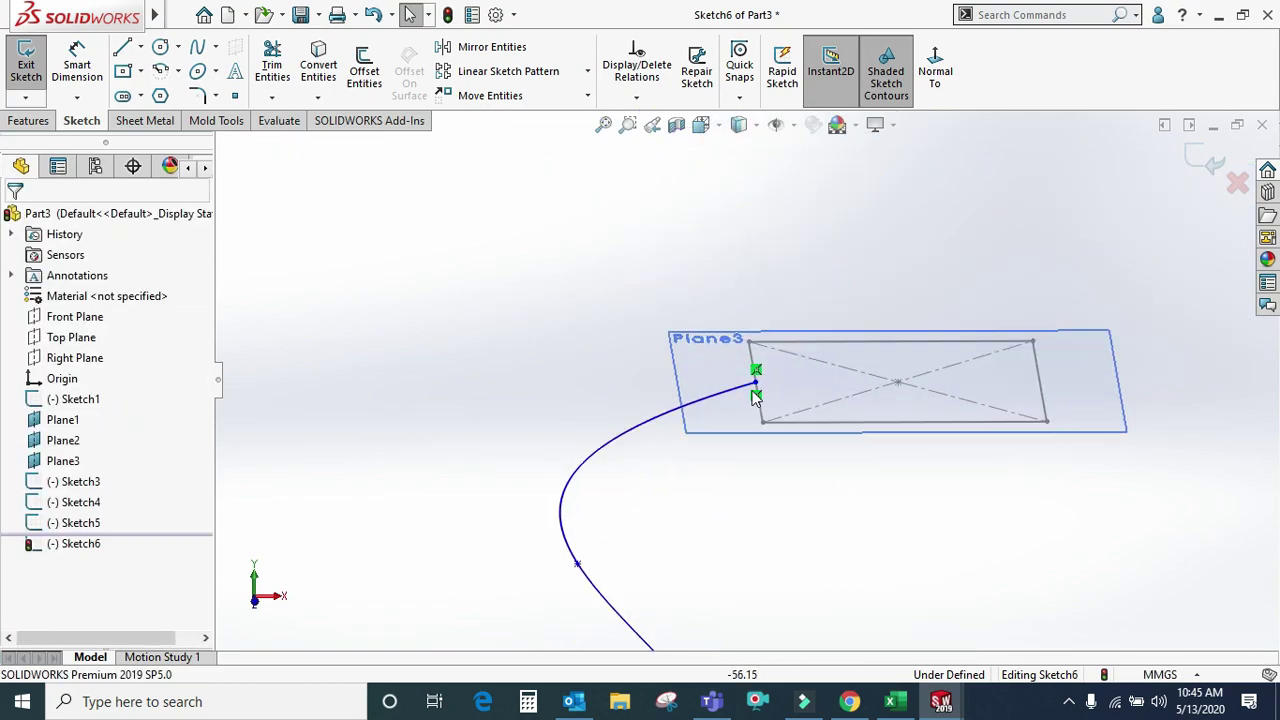
left_click(755, 384)
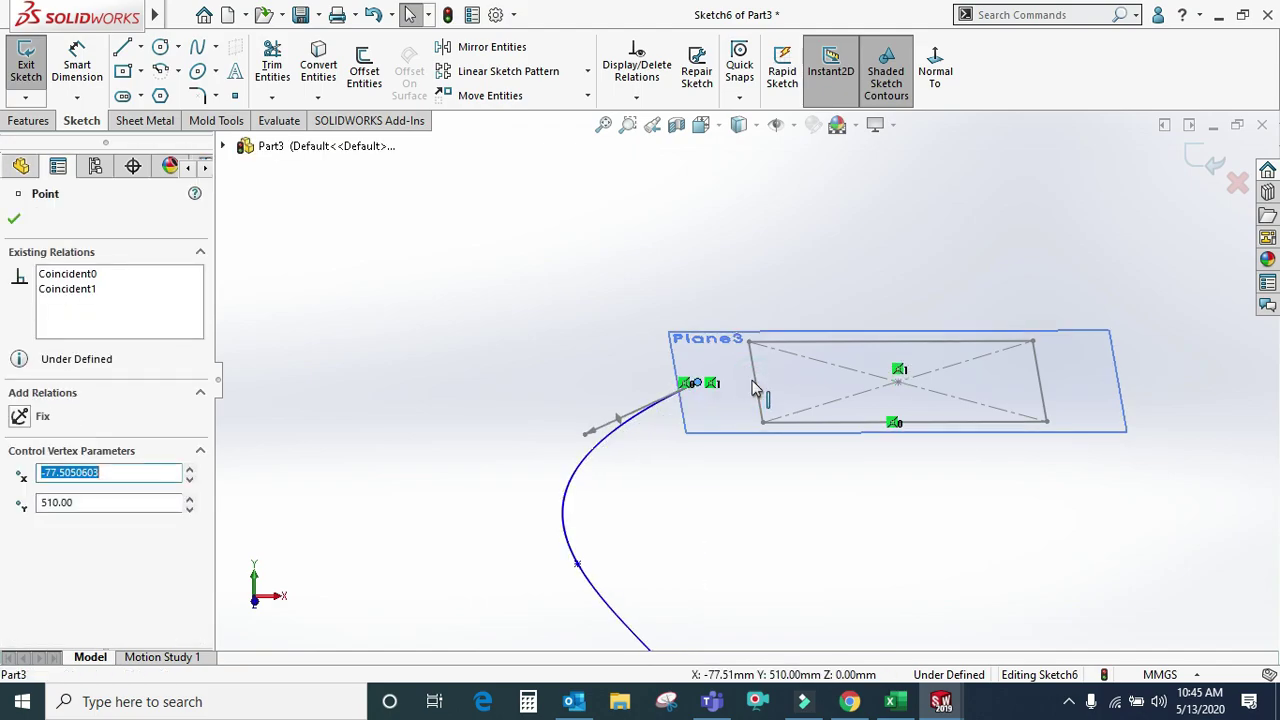
left_click(757, 390, "ctrl")
left_click(806, 298)
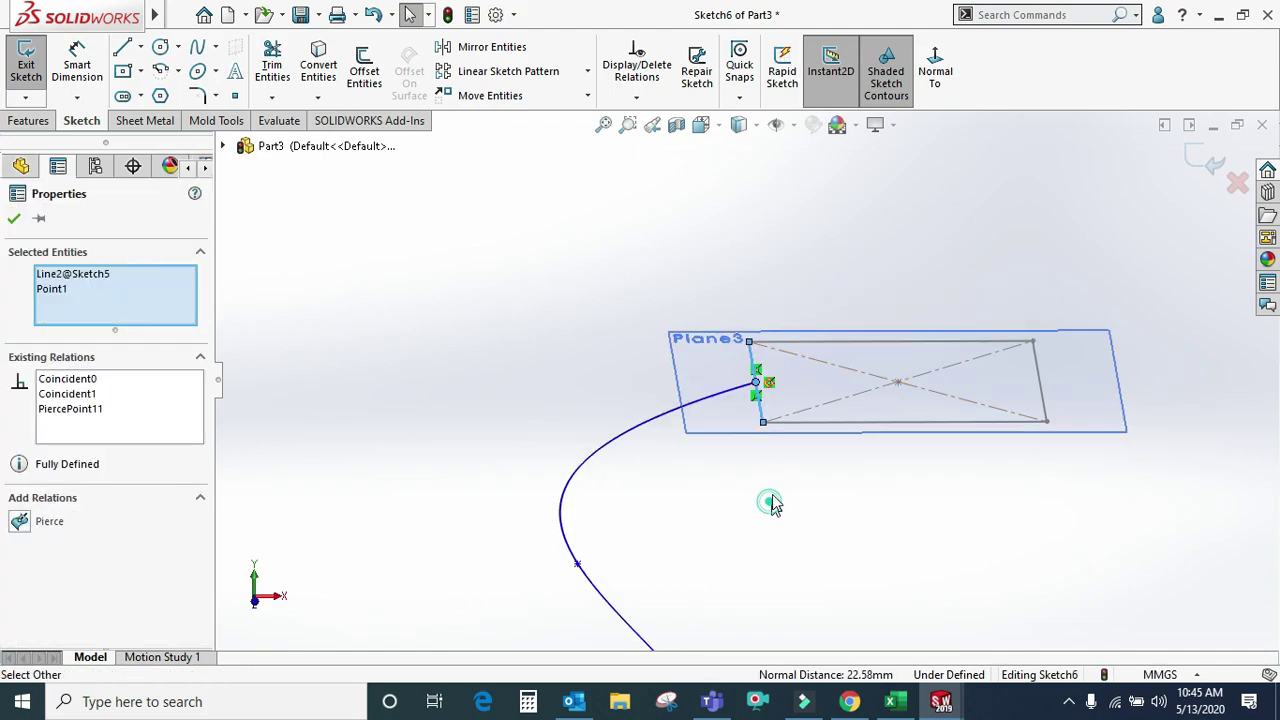
scroll(759, 477, "up", 3)
scroll(759, 477, "up", 5)
scroll(754, 408, "up", 2)
middle_click_drag(754, 408, 760, 392)
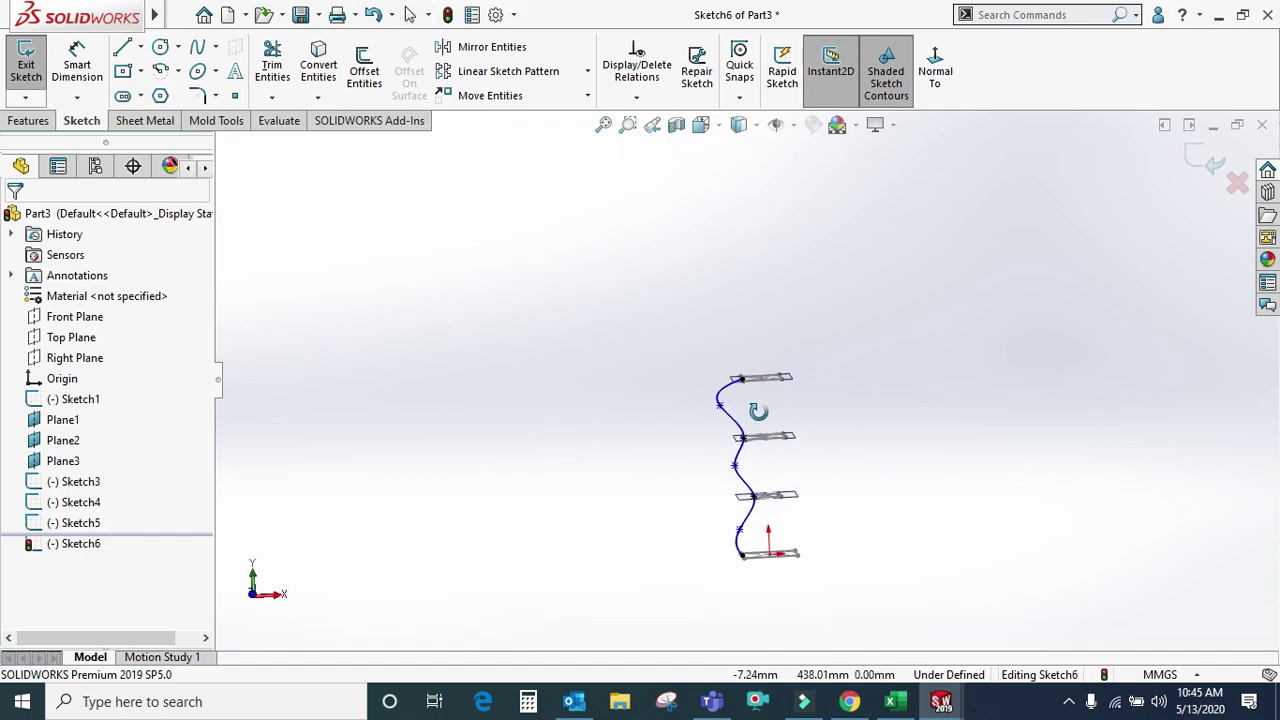
- Exit the spline sketch in front view and reopen Sketch6 for editing
key("ctrl+1")
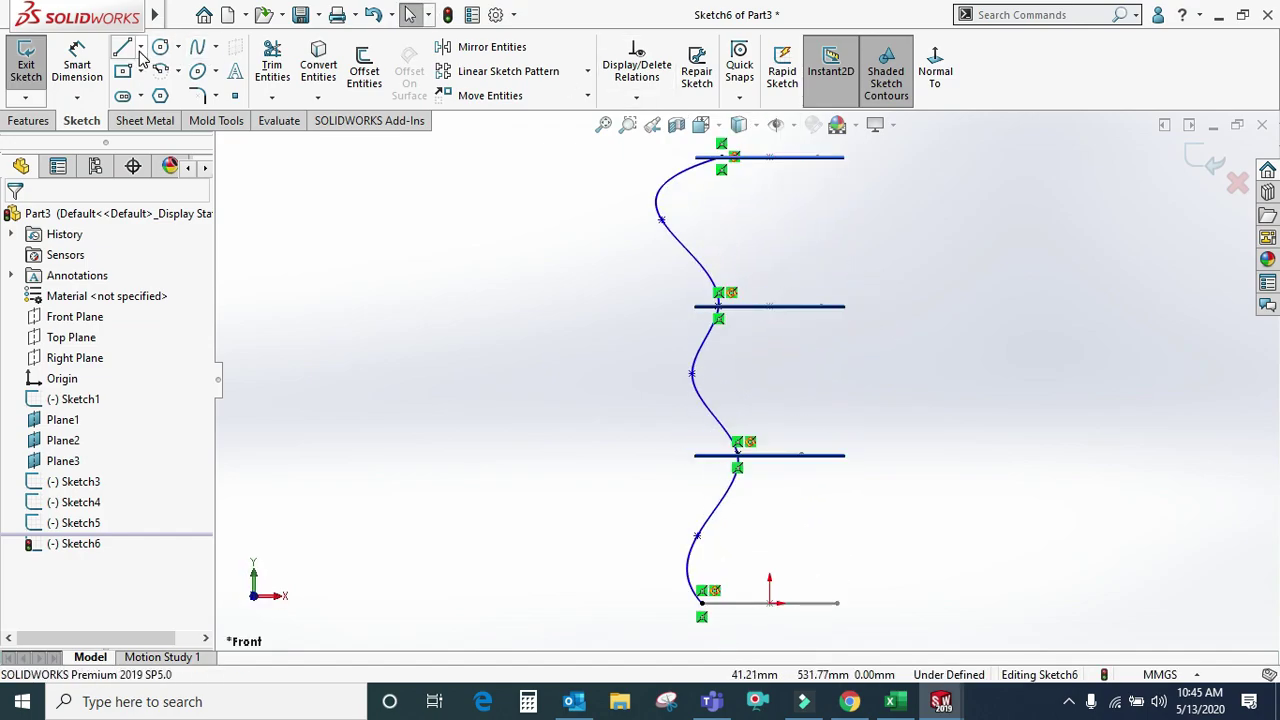
left_click(1200, 158)
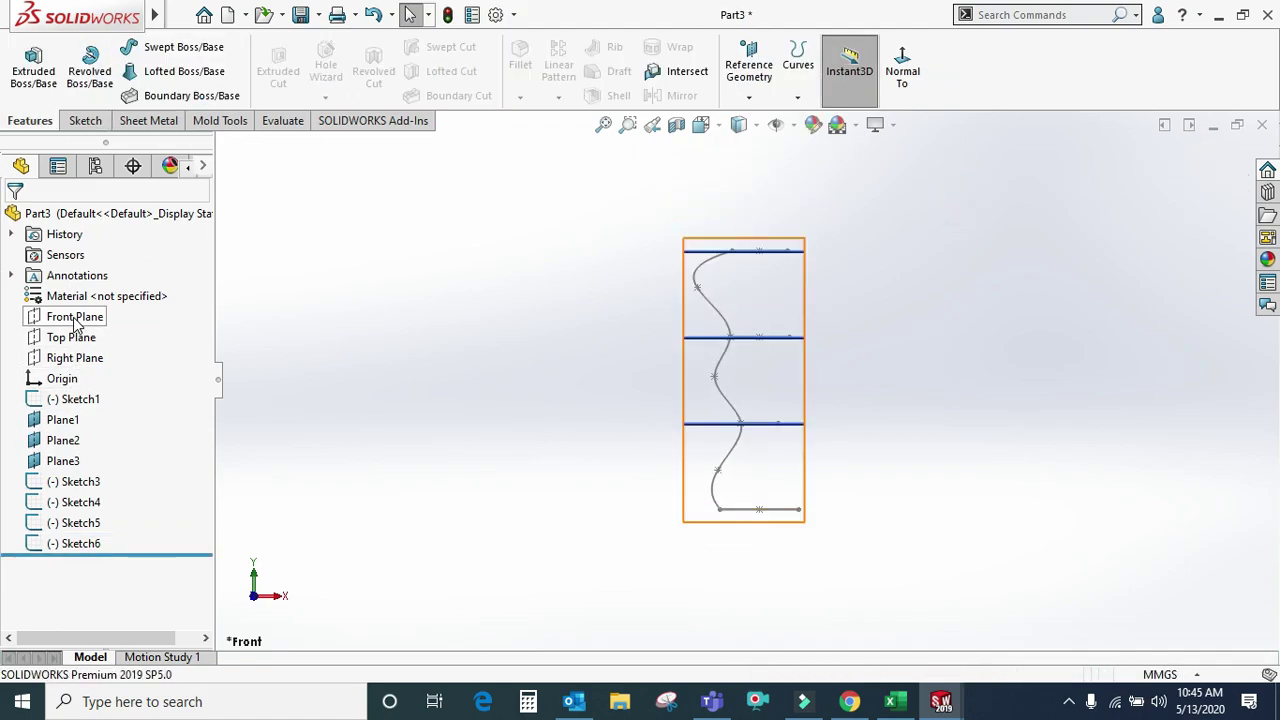
left_click(76, 548)
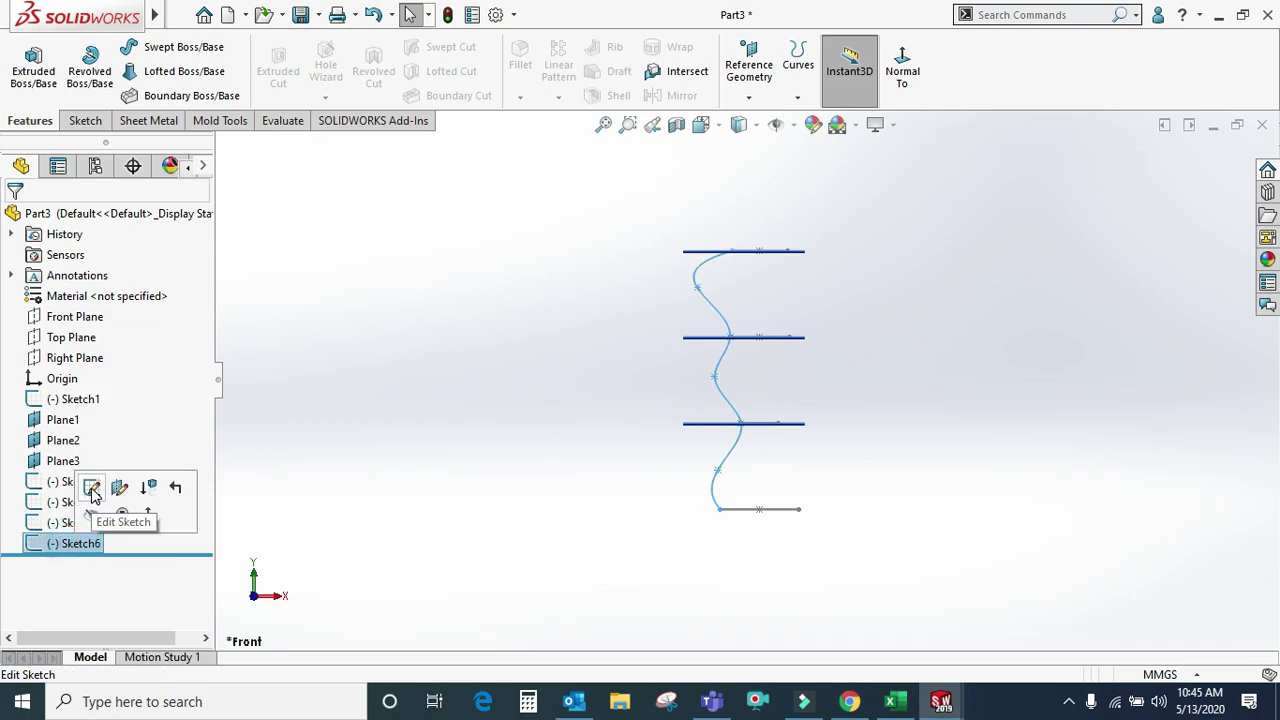
right_click(87, 545)
left_click(101, 291)
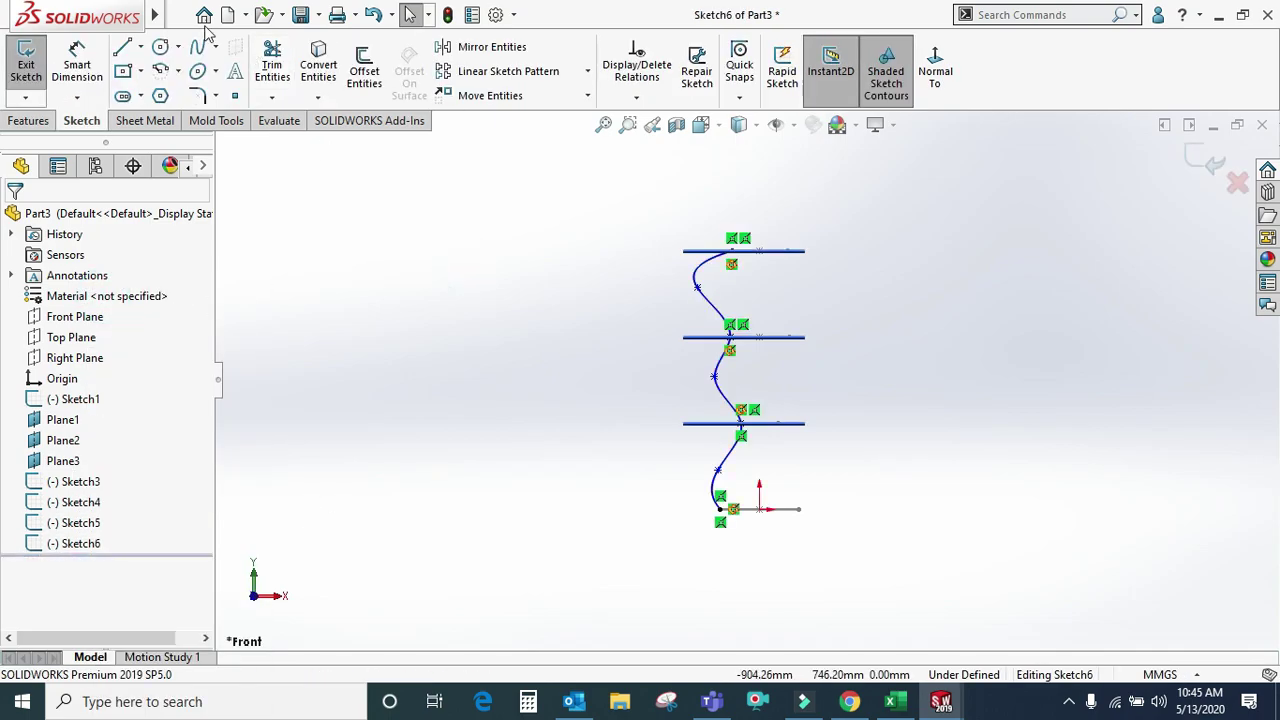
- Draw a vertical 570.44 centerline from the bottom profile to the top profile
left_click(140, 47)
left_click(150, 91)
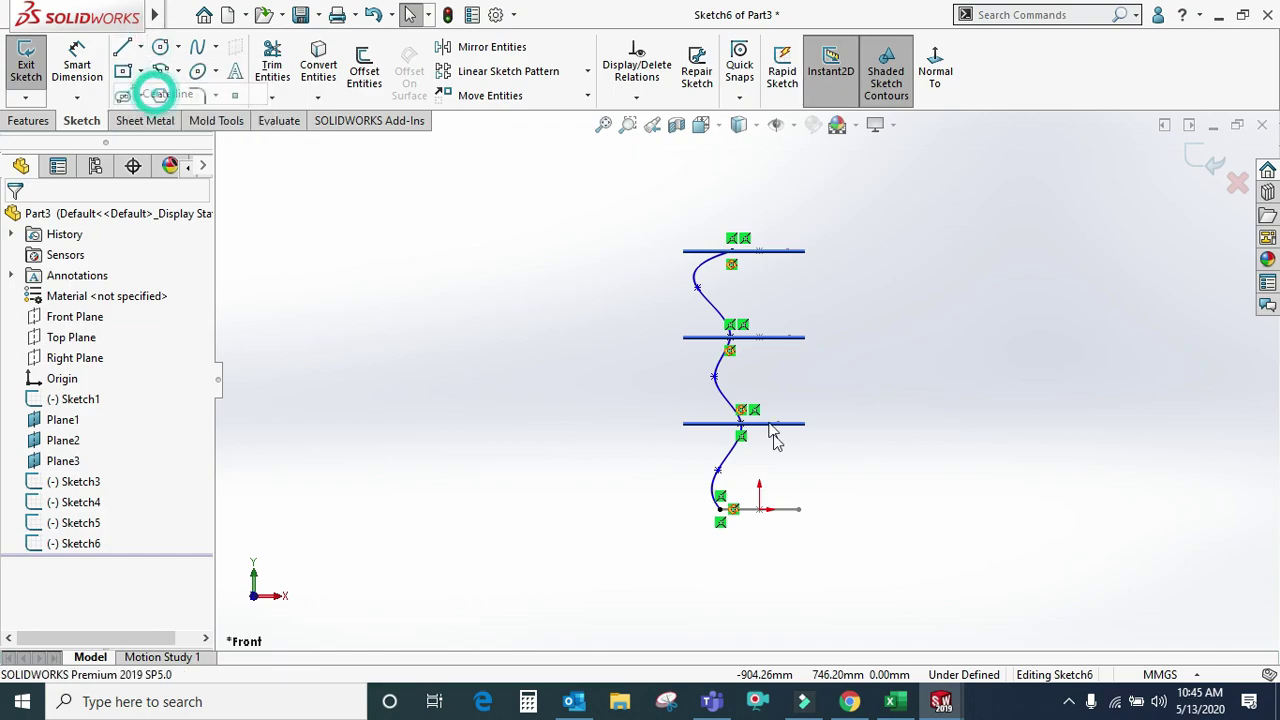
left_click(760, 508)
left_click(760, 220)
right_click(785, 240)
left_click(811, 237)
- Mirror the wavy spline about the vertical centerline and close Sketch6
left_click(490, 47)
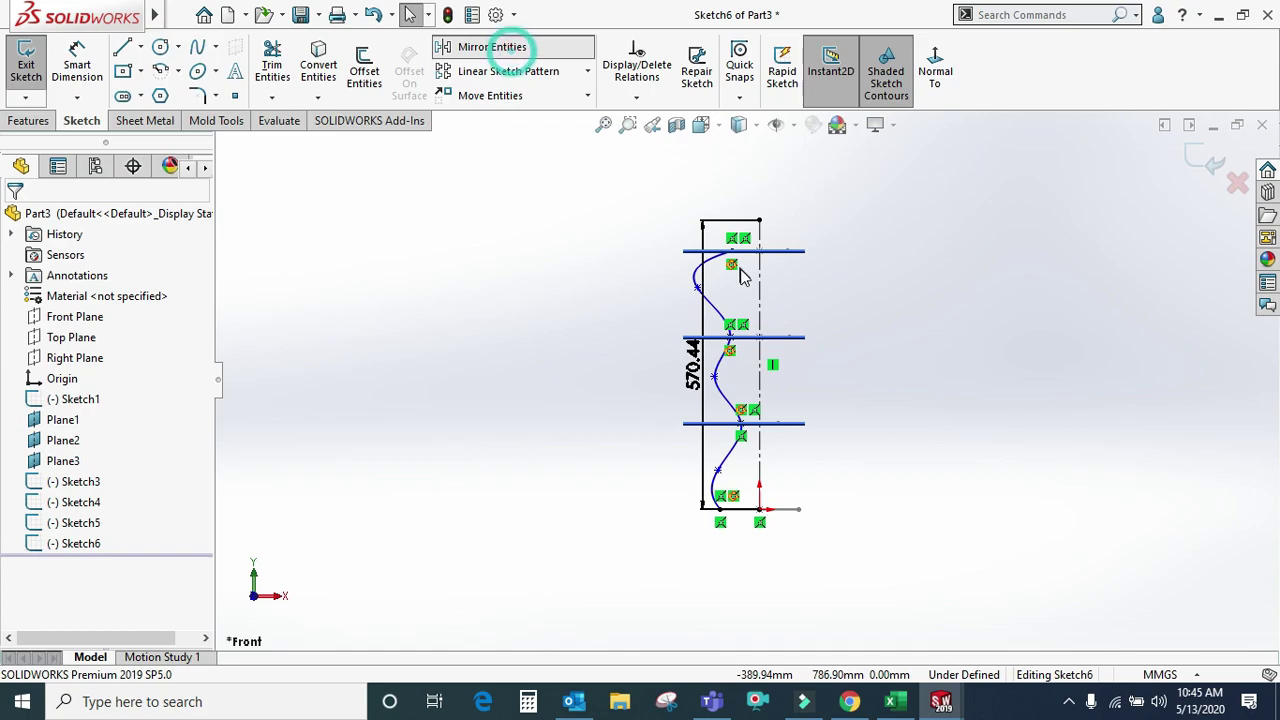
scroll(730, 260, "down", 2)
left_click(700, 618)
left_click(62, 450)
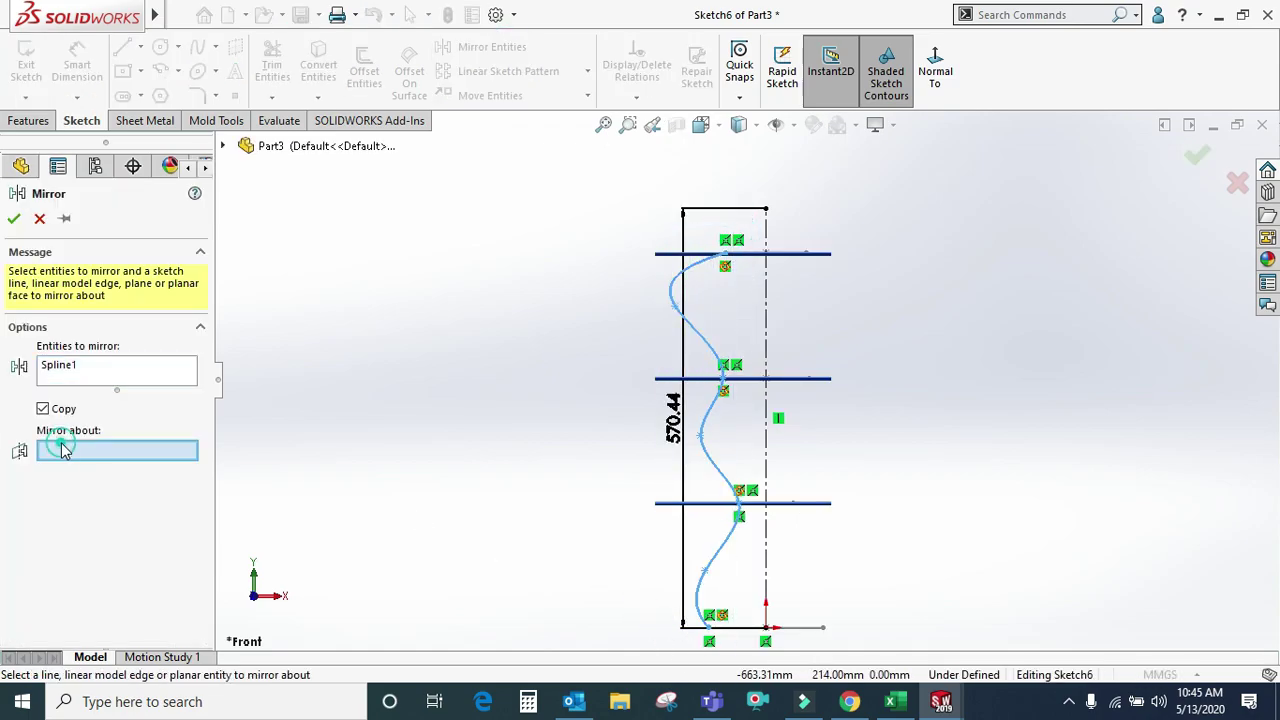
left_click(765, 341)
left_click(1198, 157)
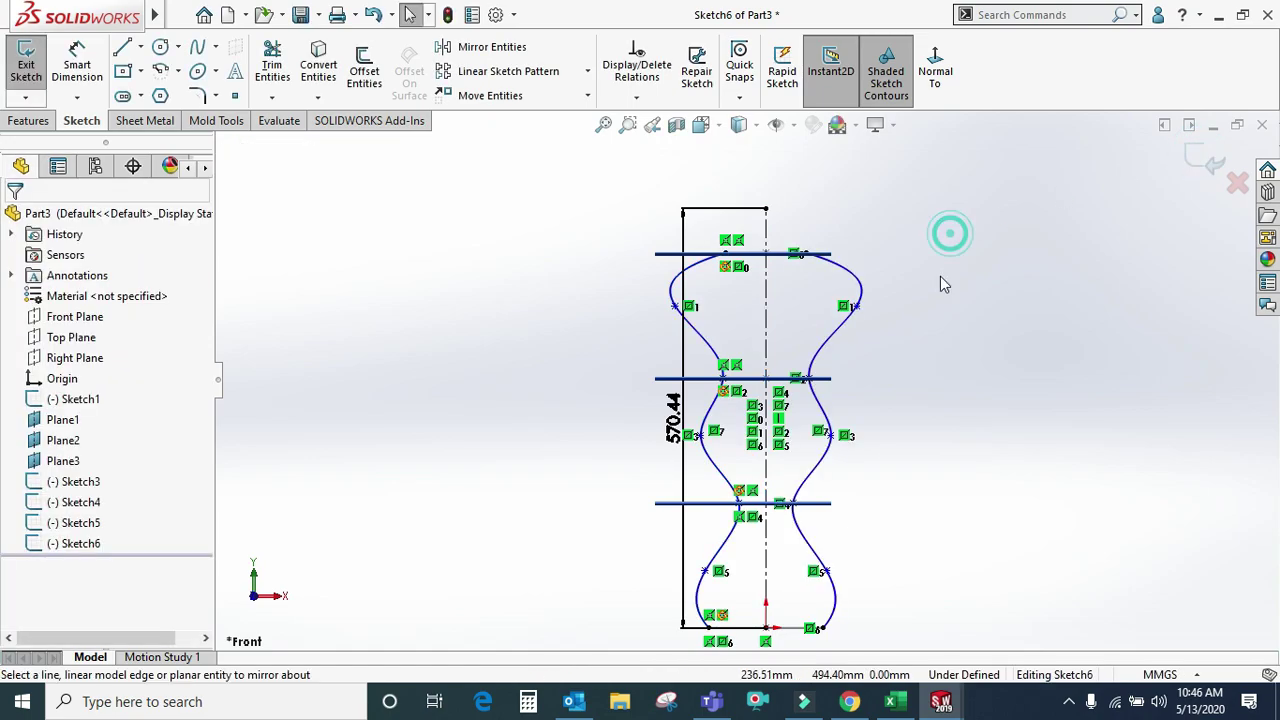
middle_click_drag(940, 276, 1187, 155)
left_click(1214, 162)
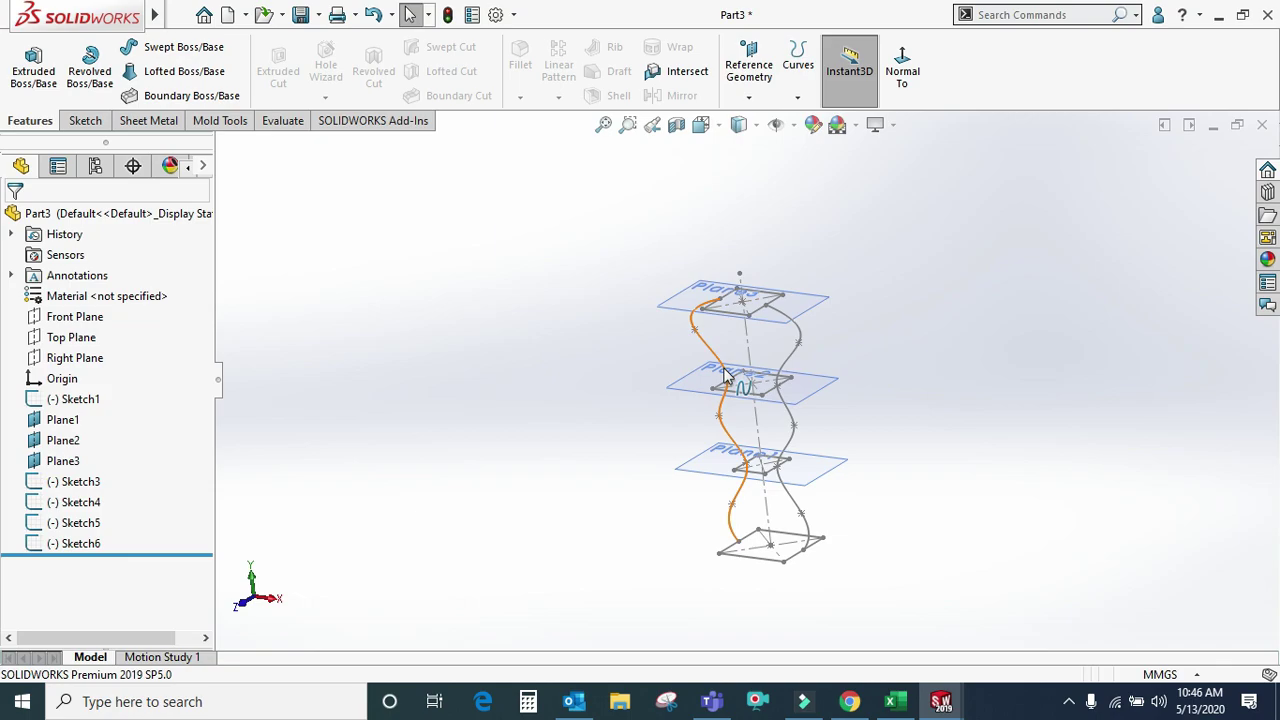
- Sketch a spline on Right Plane through all four profile lines, bulging between each
left_click(86, 357)
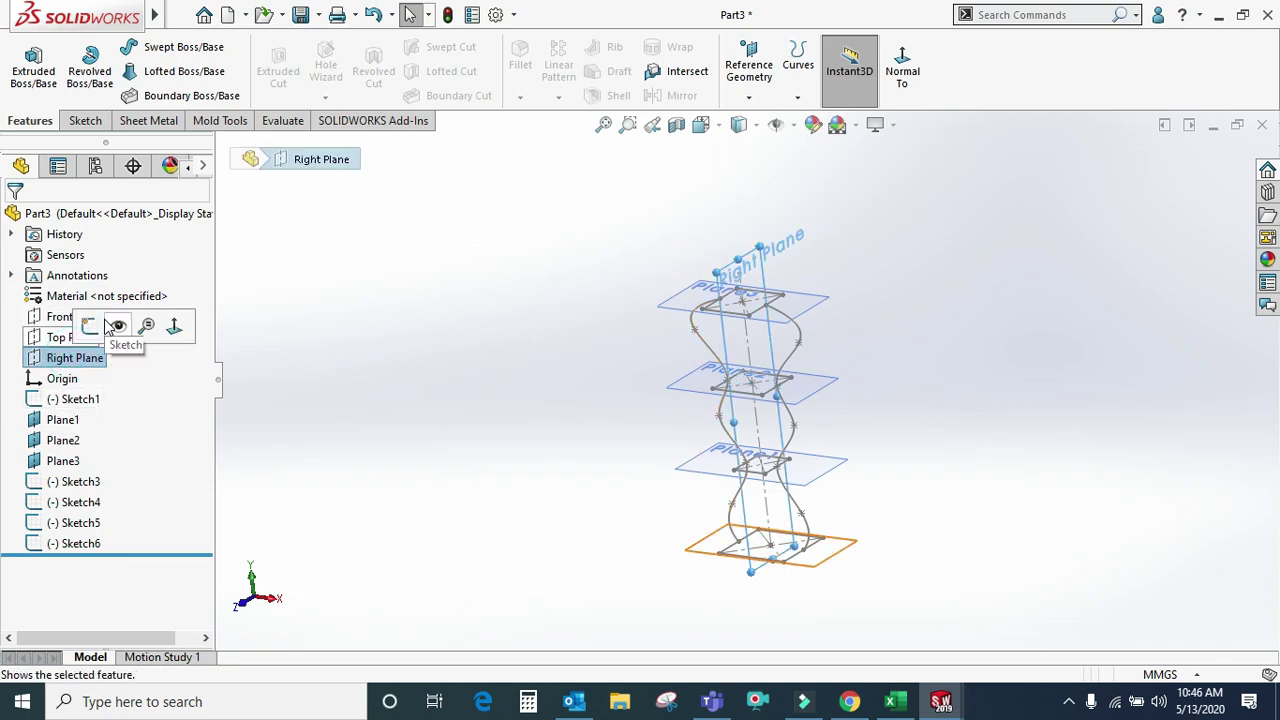
left_click(89, 326)
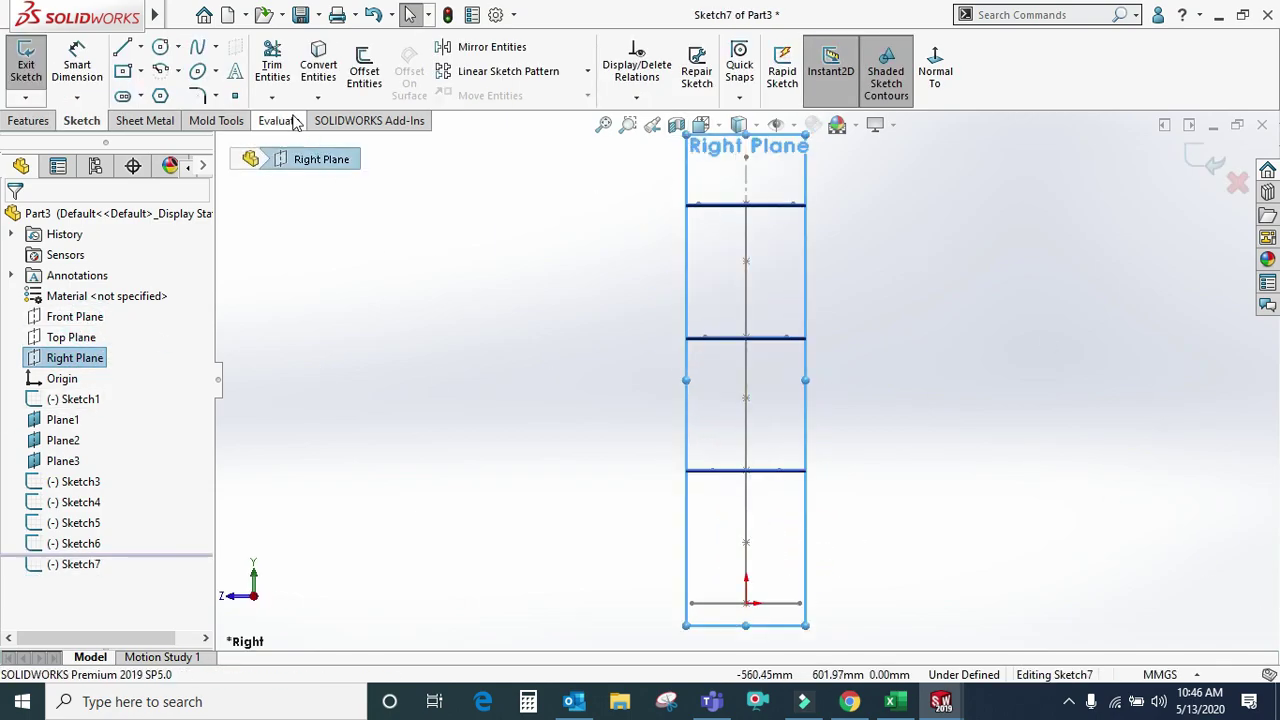
left_click(197, 47)
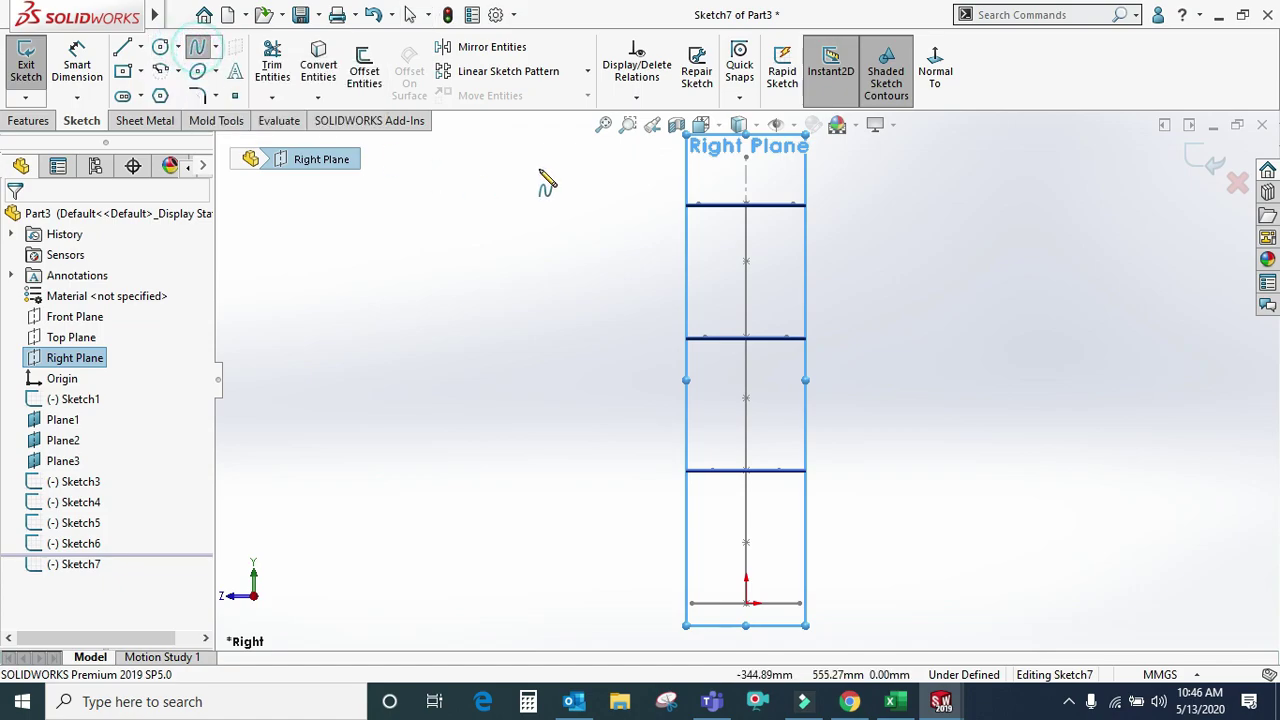
left_click(698, 205)
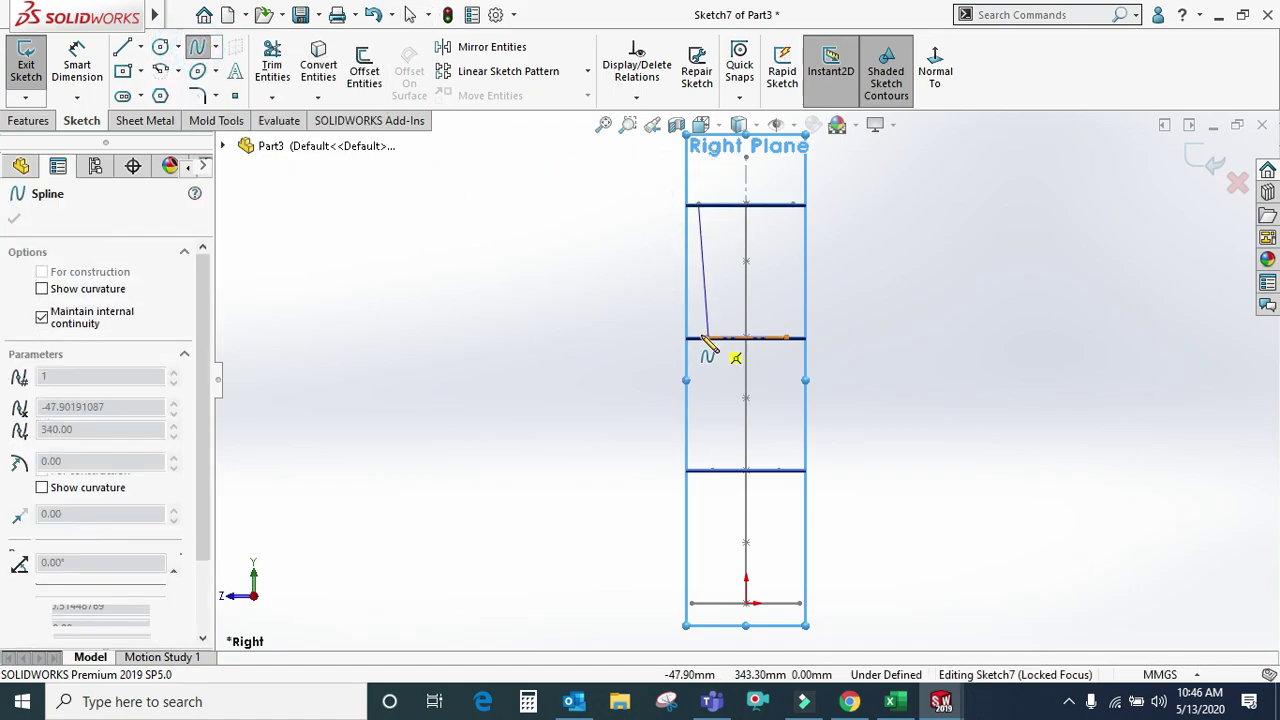
left_click(705, 338)
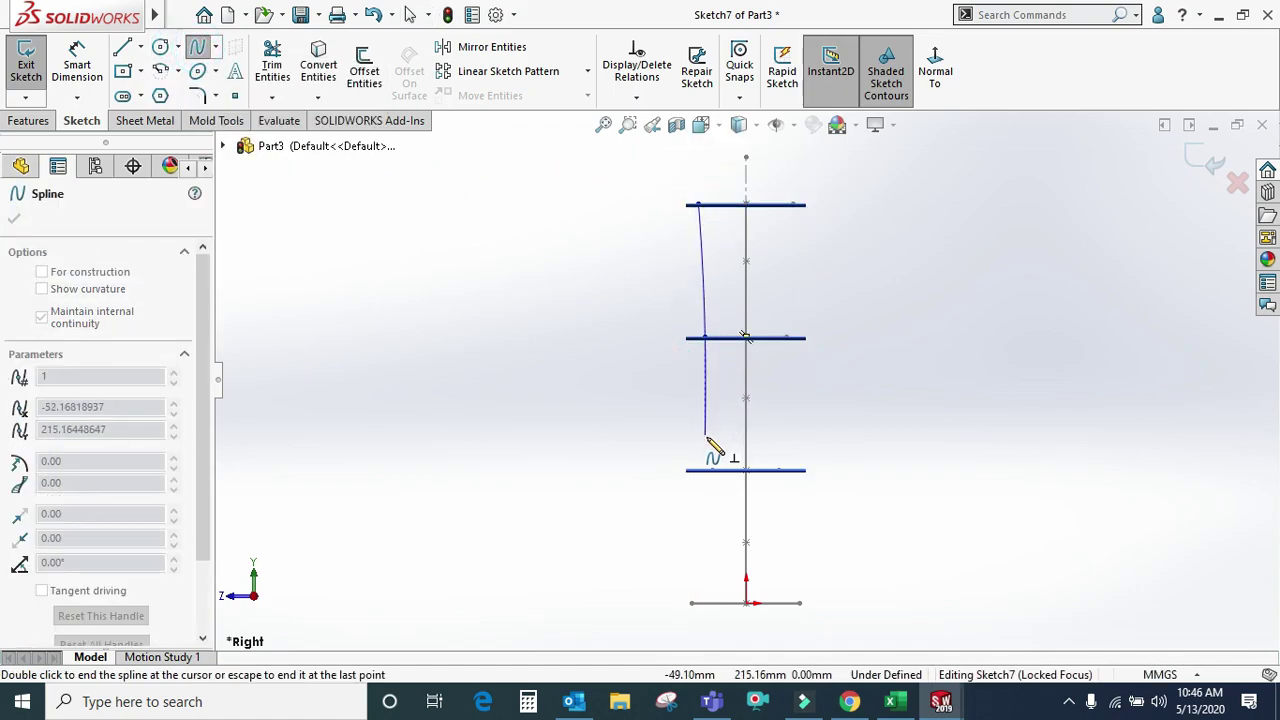
left_click(663, 424)
left_click(713, 470)
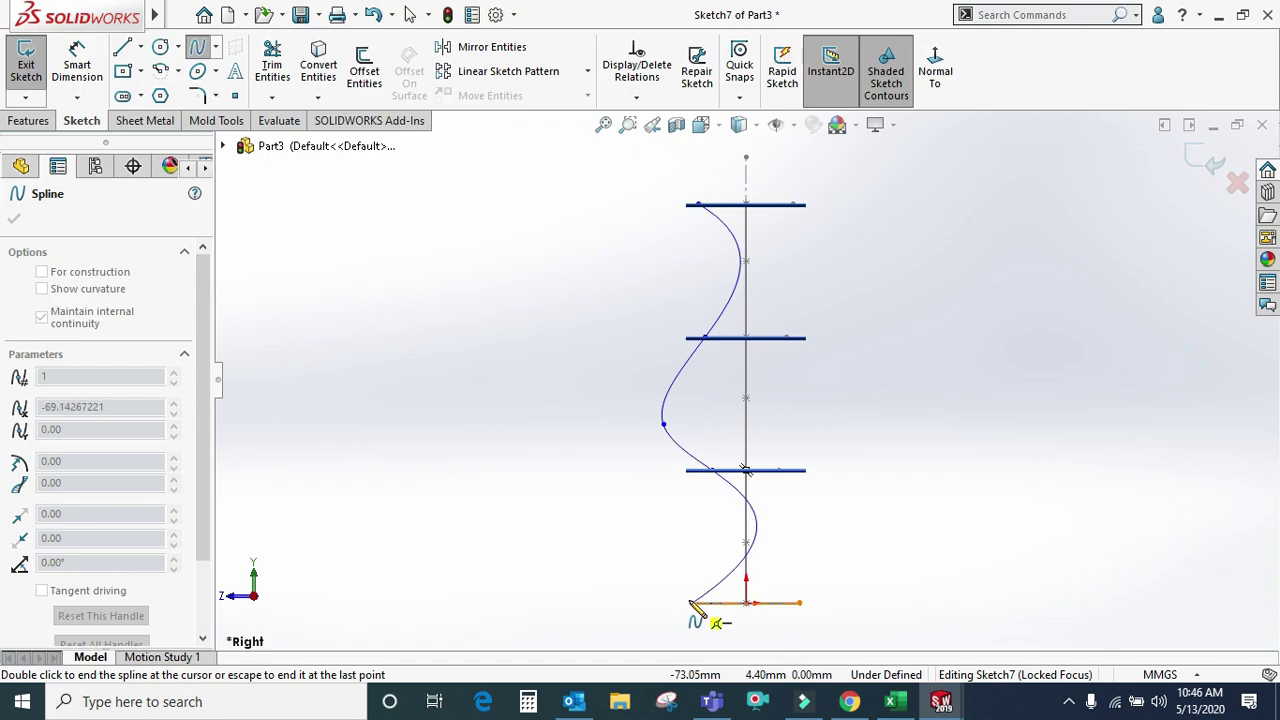
left_click(665, 543)
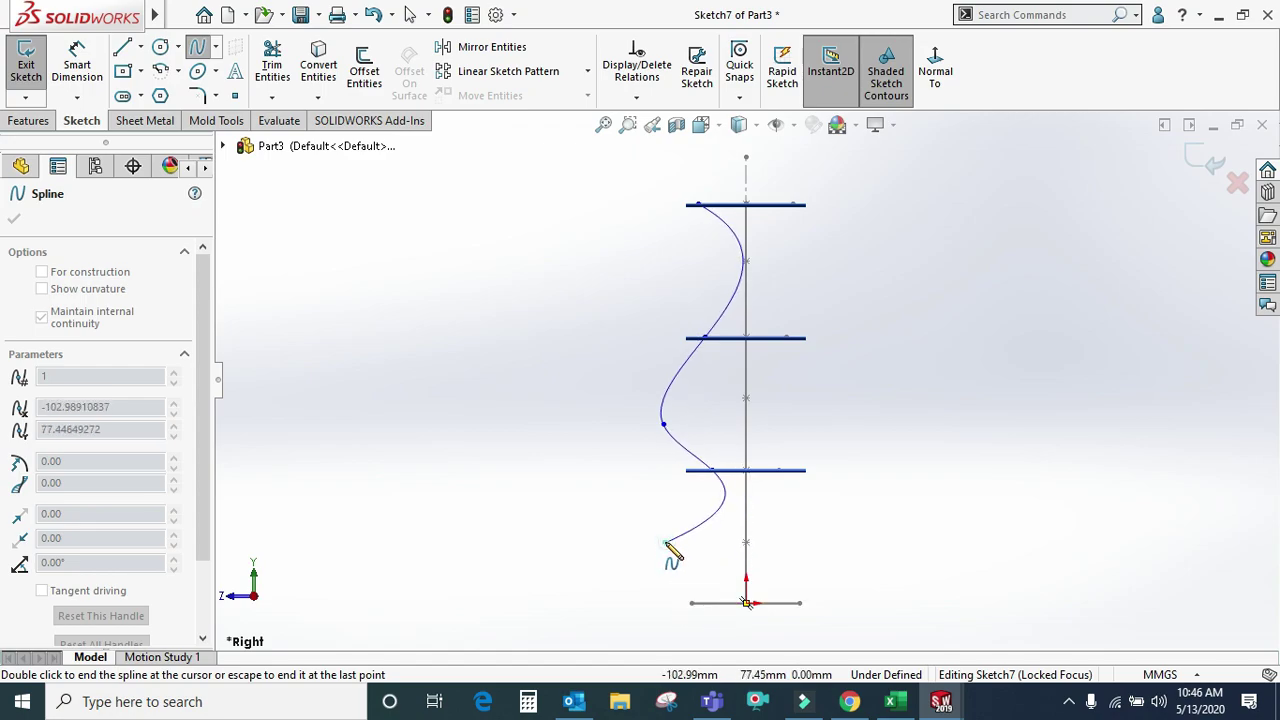
left_click(690, 603)
right_click(722, 555)
left_click(745, 556)
scroll(705, 510, "down", 3)
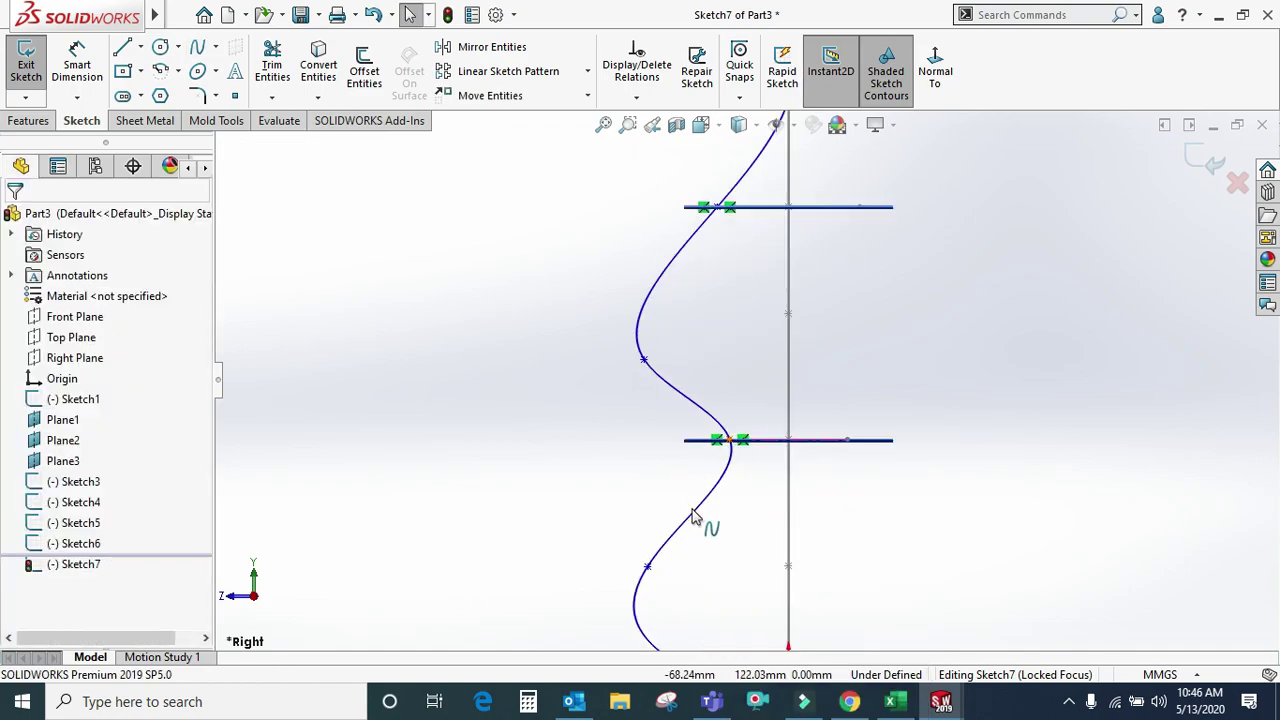
- Pierce the spline's bottom endpoint onto the bottom rectangle edge
middle_click_drag(697, 515, 720, 555)
scroll(735, 506, "down", 2)
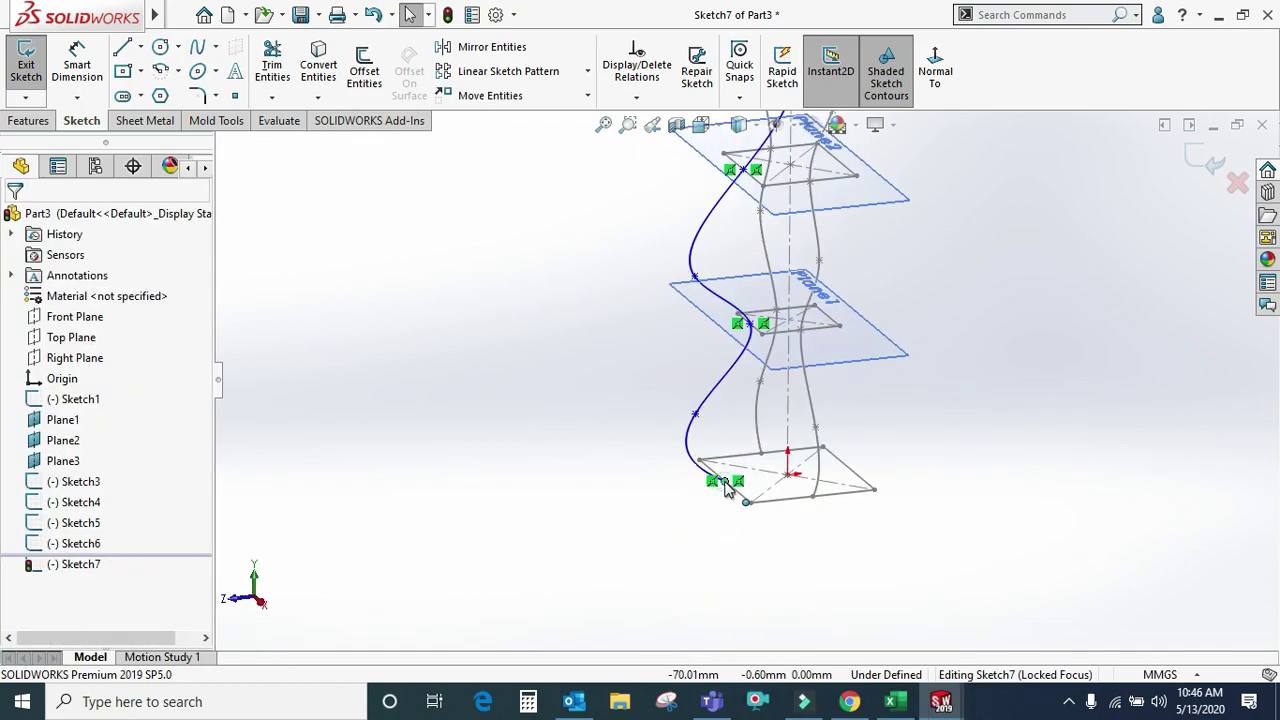
left_click(727, 484)
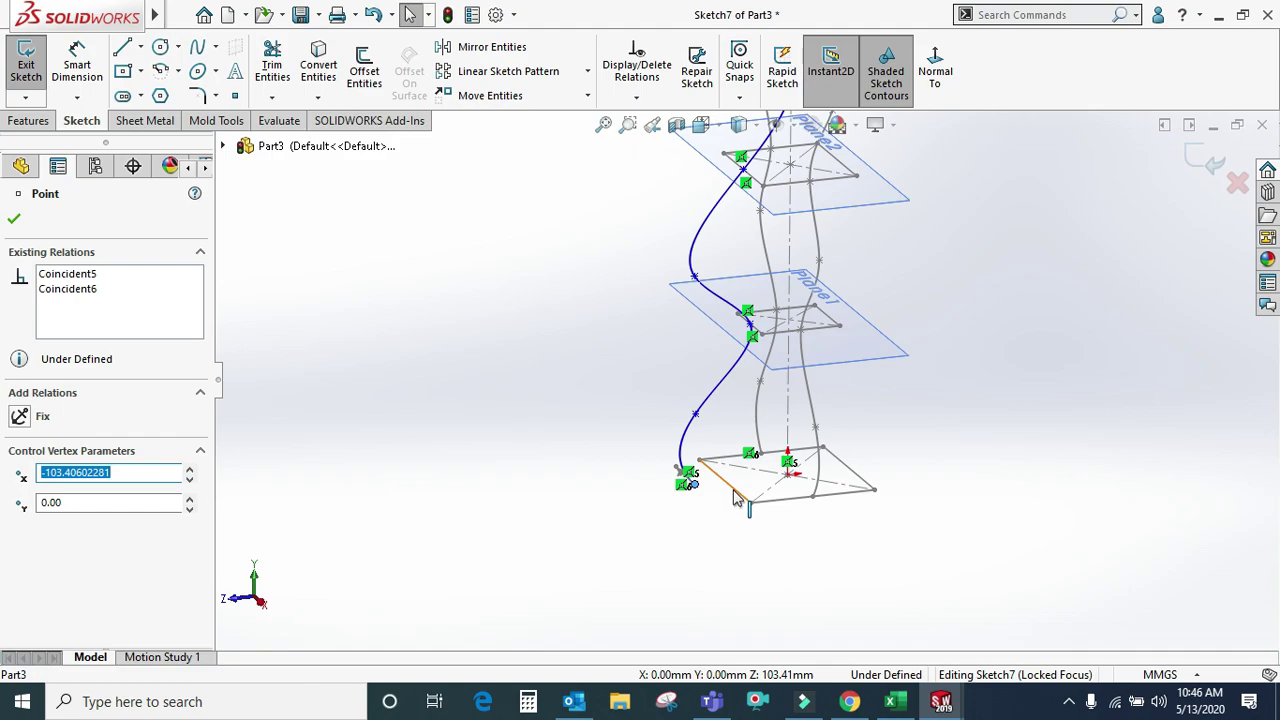
left_click(735, 495, "ctrl")
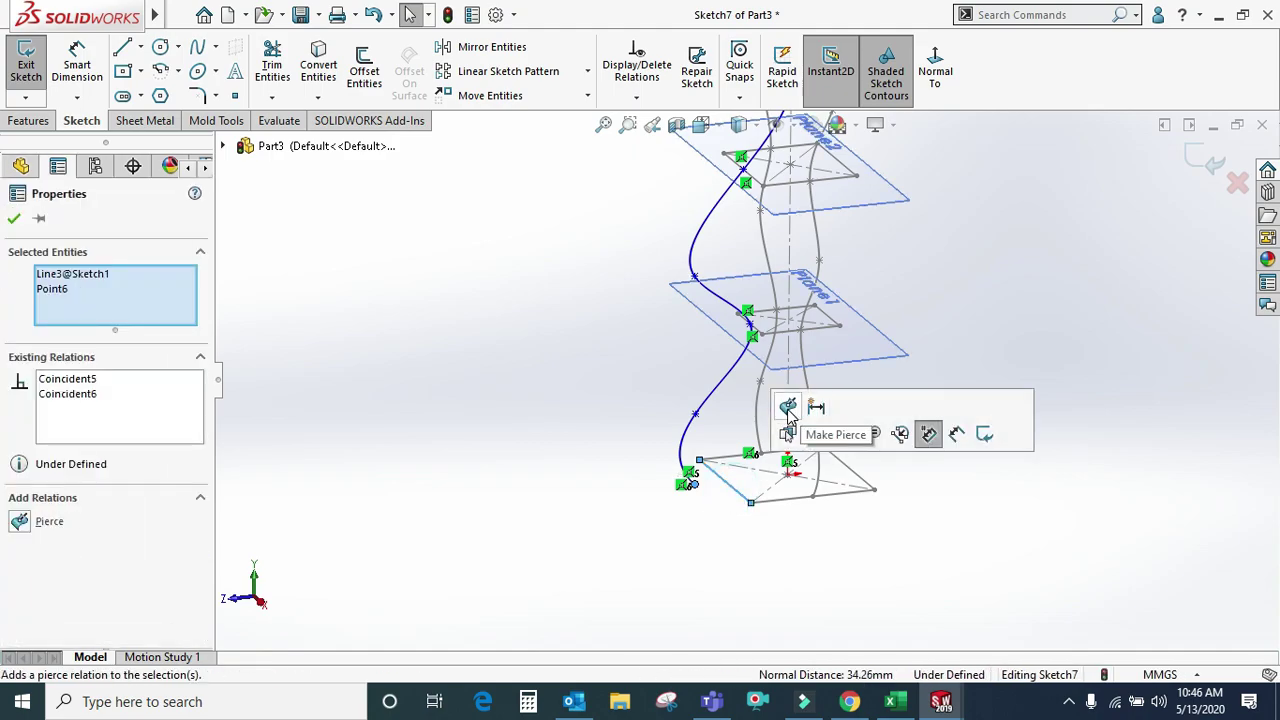
left_click(789, 410)
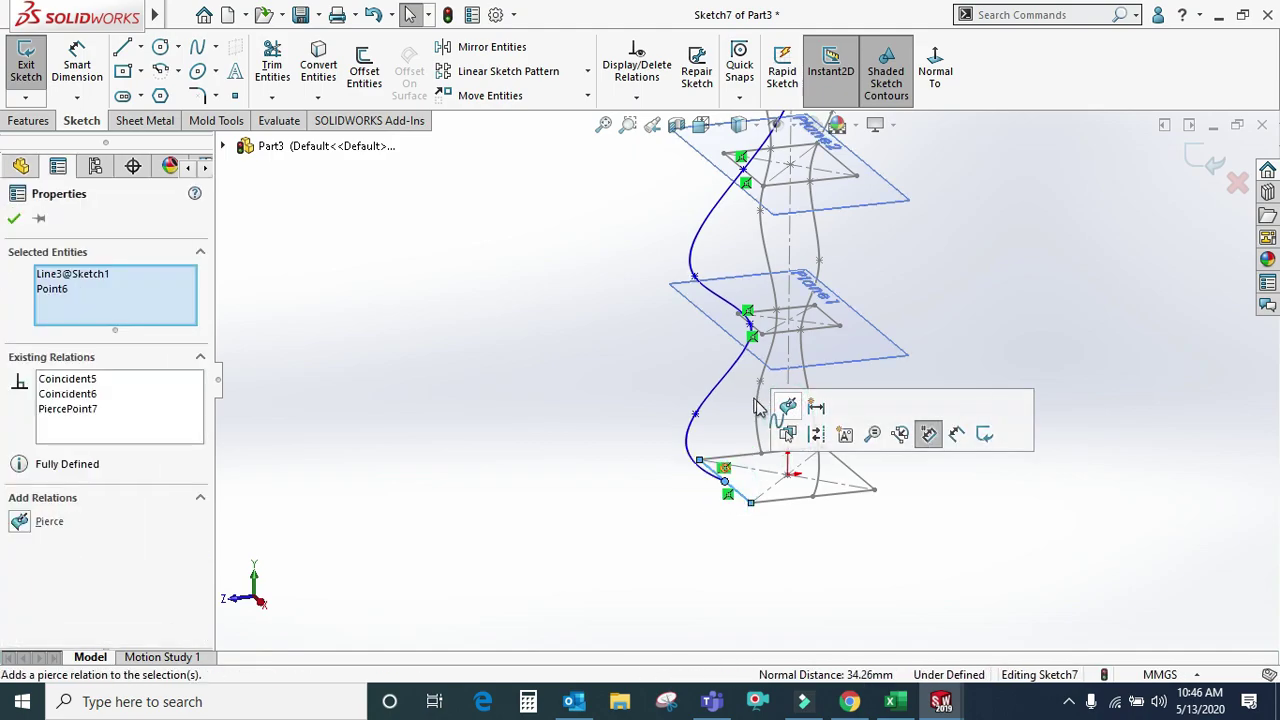
left_click(1040, 328)
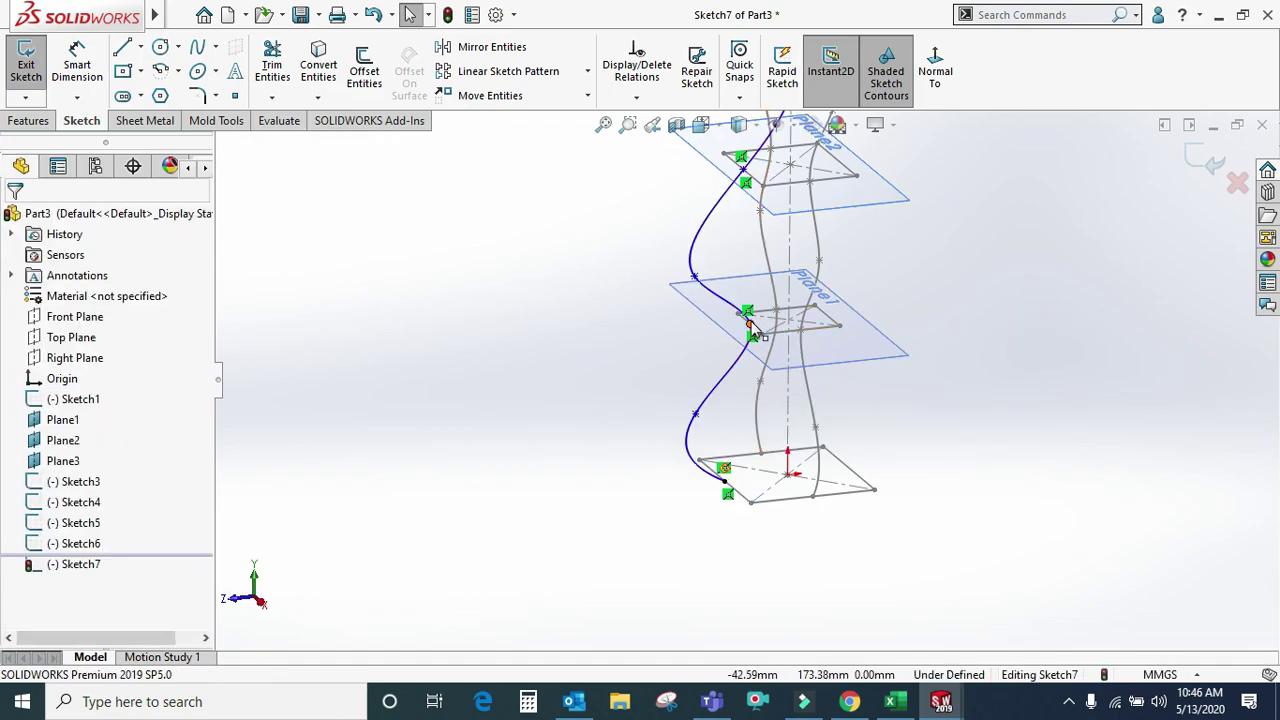
- Pierce the spline point near Plane1 onto the Plane1 profile edge
left_click(751, 324)
scroll(745, 340, "down", 3)
scroll(735, 360, "down", 3)
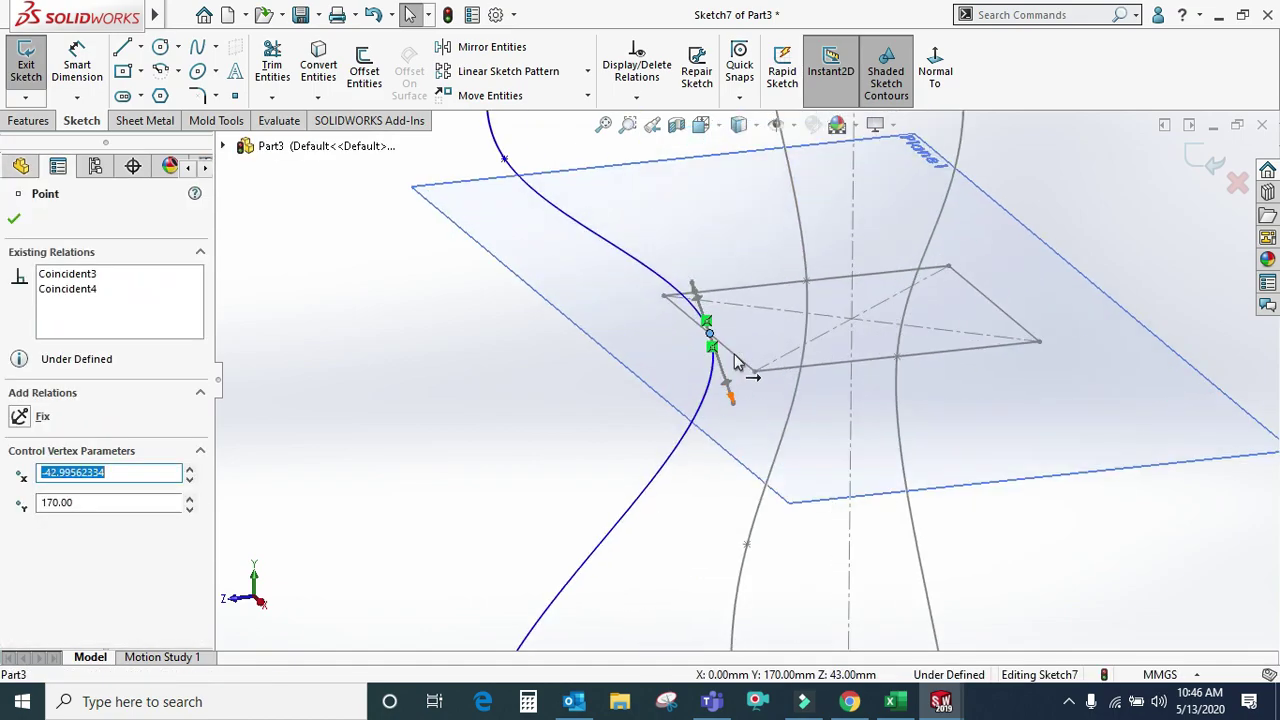
left_click(740, 358, "ctrl")
left_click(790, 279)
scroll(600, 360, "up", 3)
scroll(586, 371, "up", 3)
left_click(591, 351)
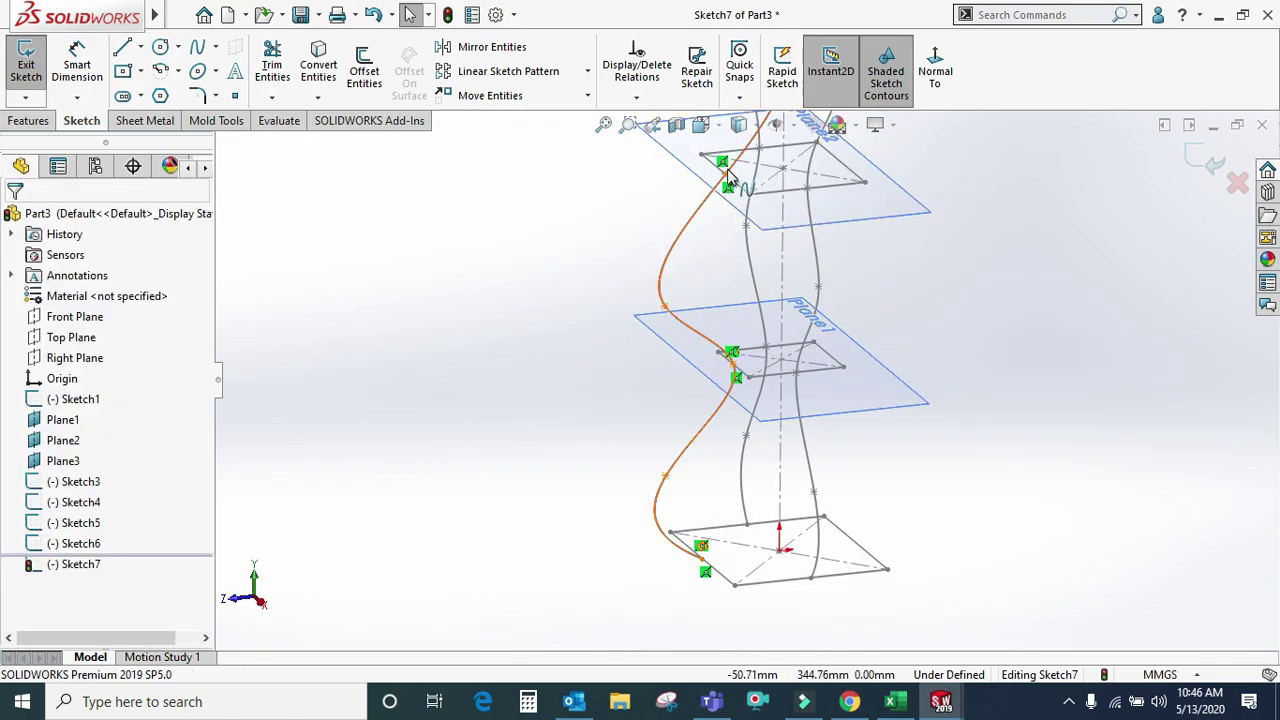
- Pierce the spline's top endpoint onto the Plane2 profile edge, then view from the right
left_click(727, 178)
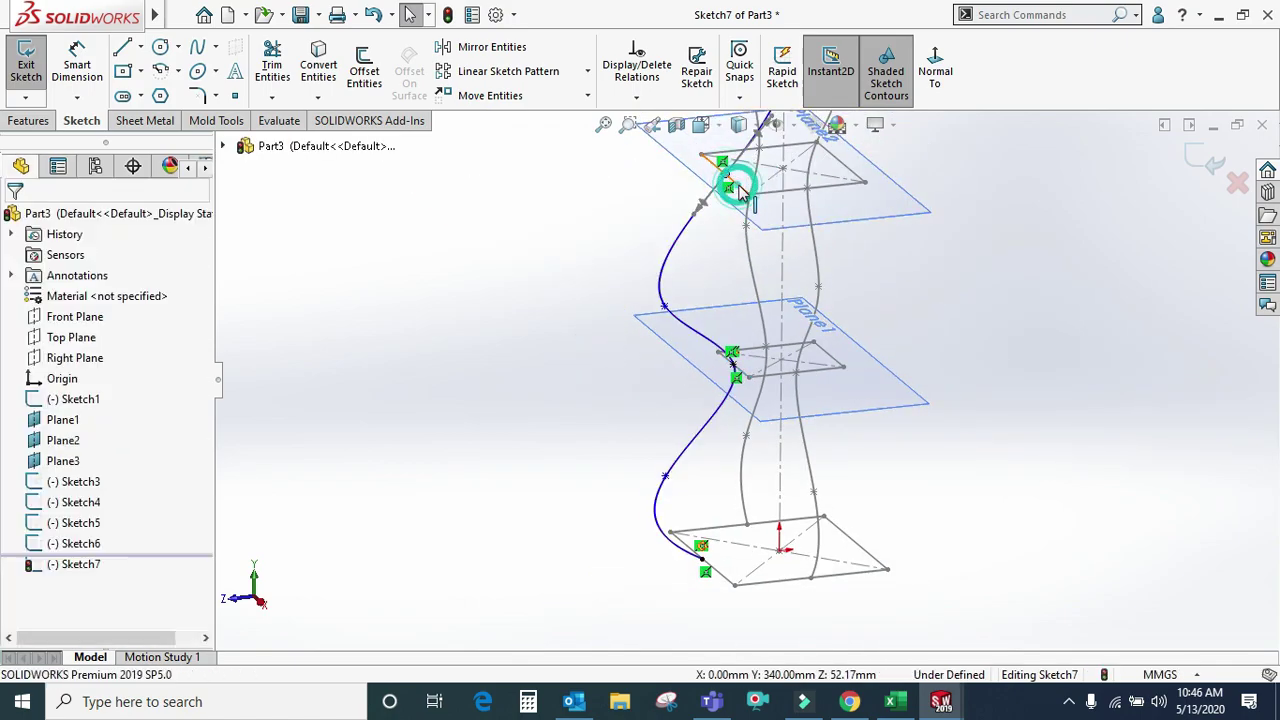
left_click(730, 152, "ctrl")
left_click(793, 101)
left_click(1026, 354)
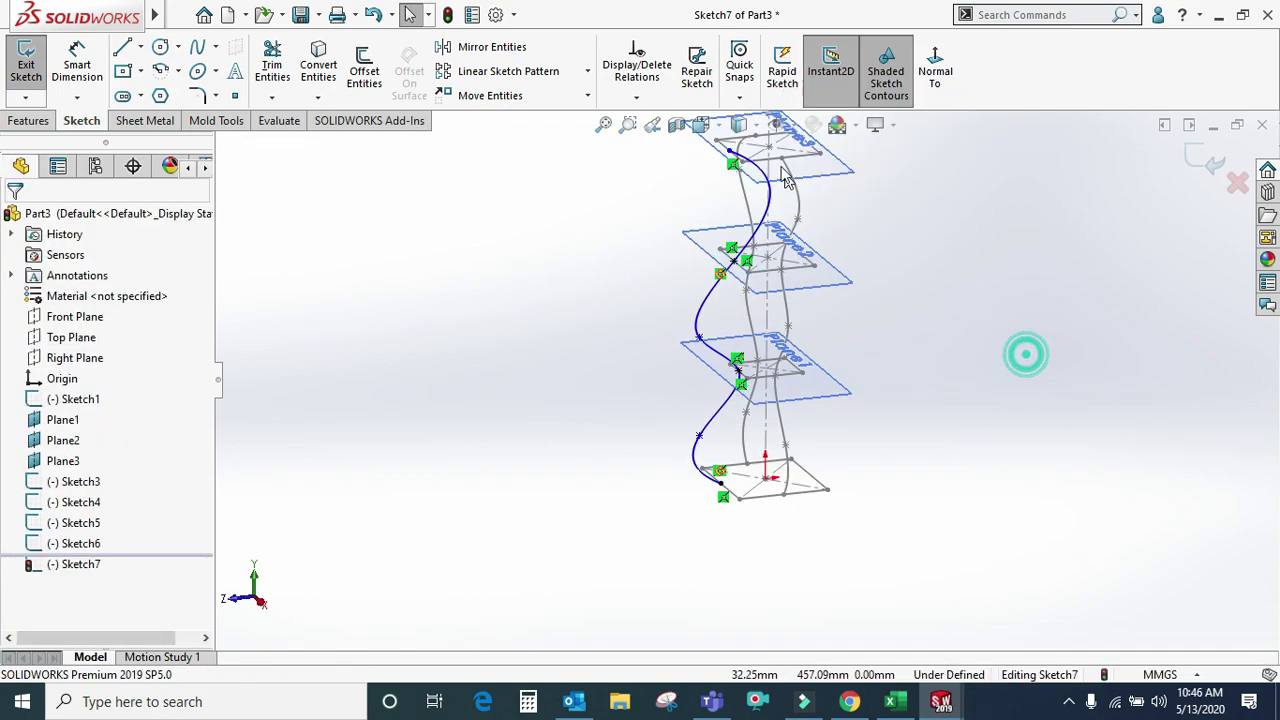
middle_click_drag(1026, 354, 731, 168)
key("ctrl+4")
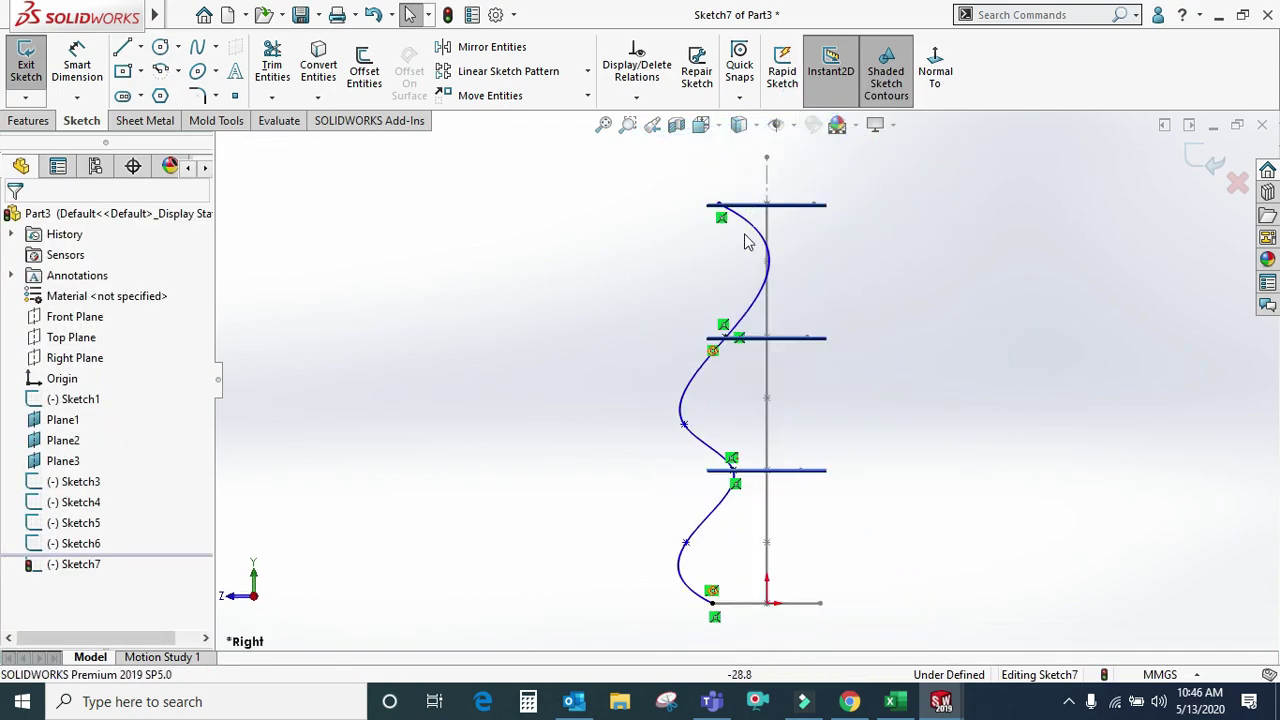
- Delete the old spline from Sketch7
left_click_drag(780, 312, 751, 272)
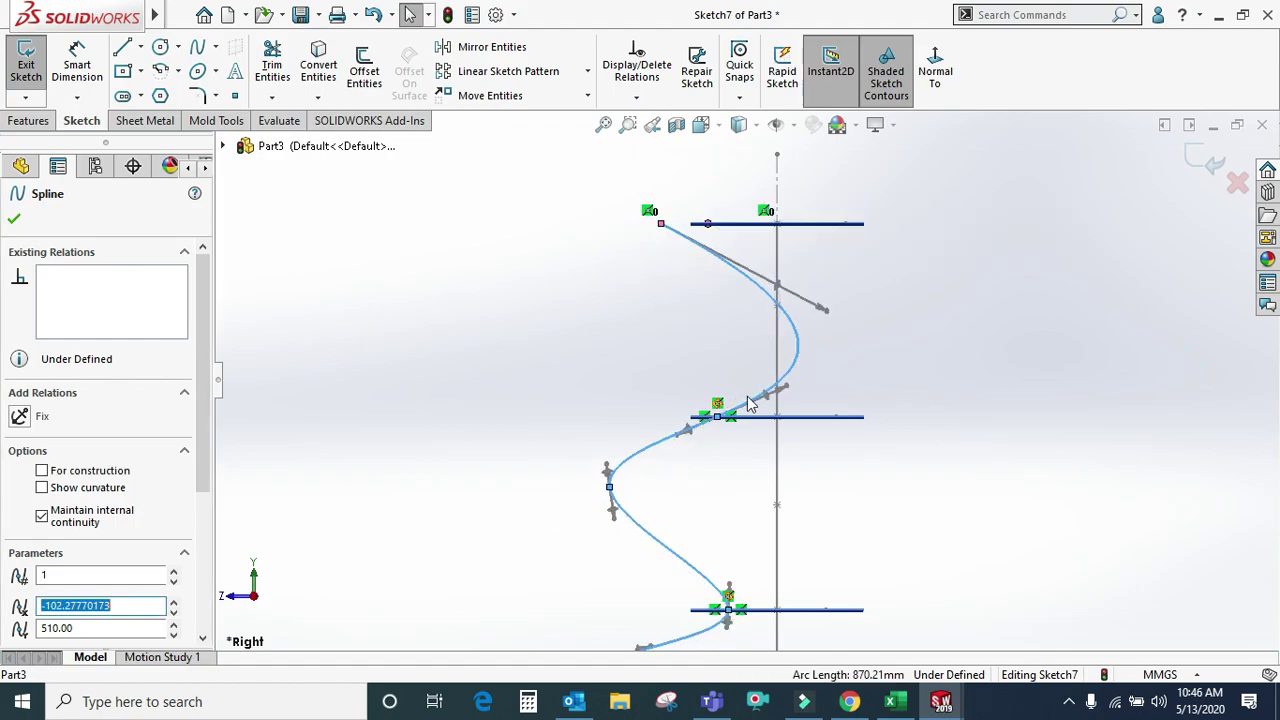
left_click(780, 311)
key("Delete")
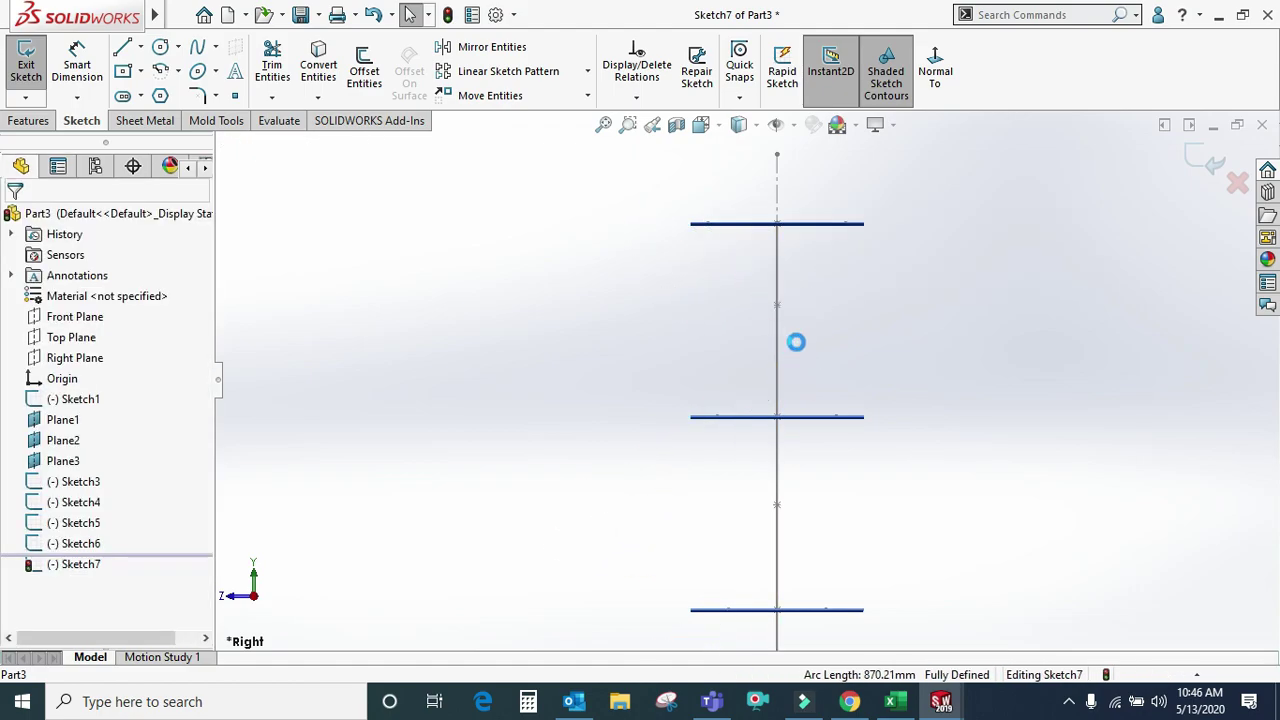
key("f")
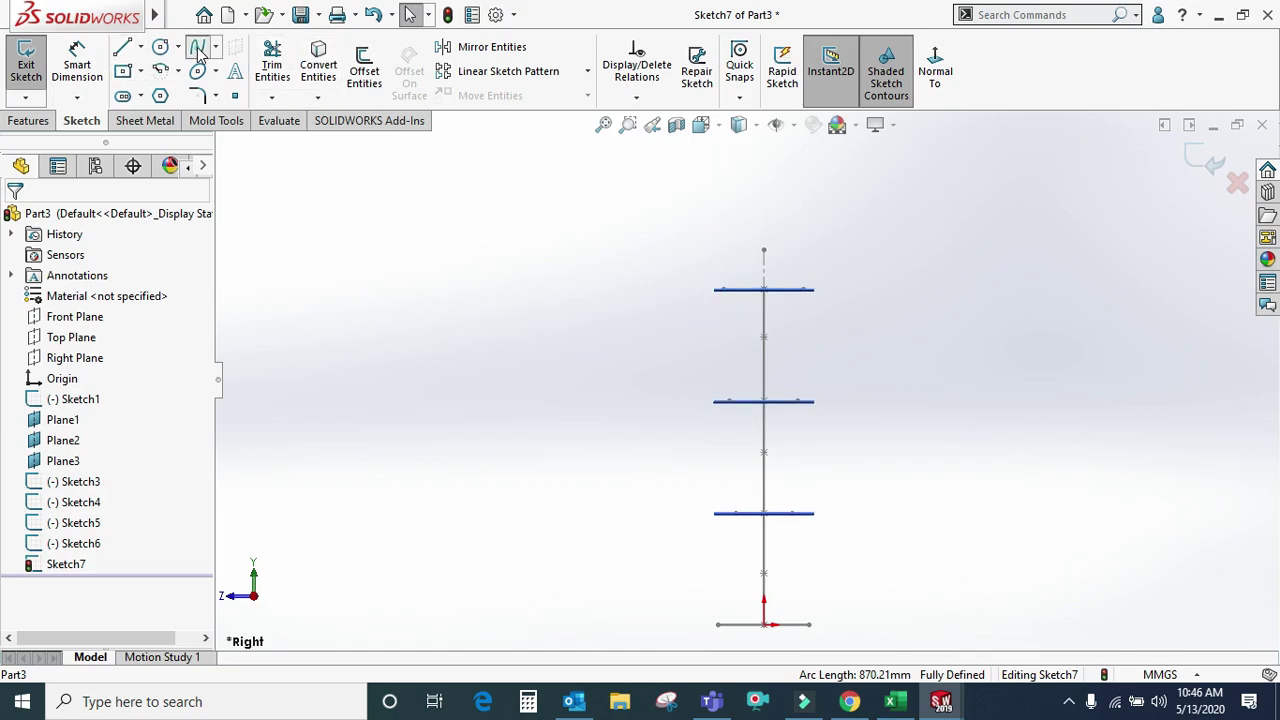
- Draw a new S-shaped spline alternating between profile lines and left bulges, top to bottom
left_click(199, 51)
left_click(720, 289)
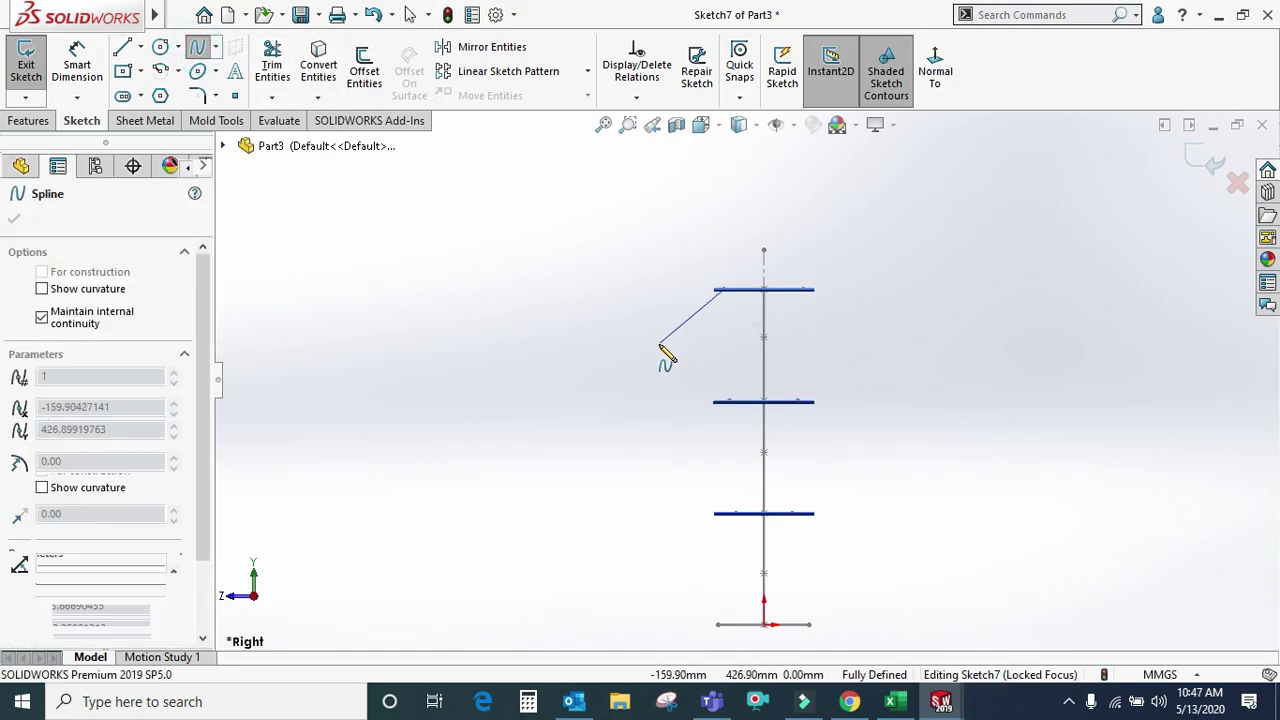
left_click(684, 358)
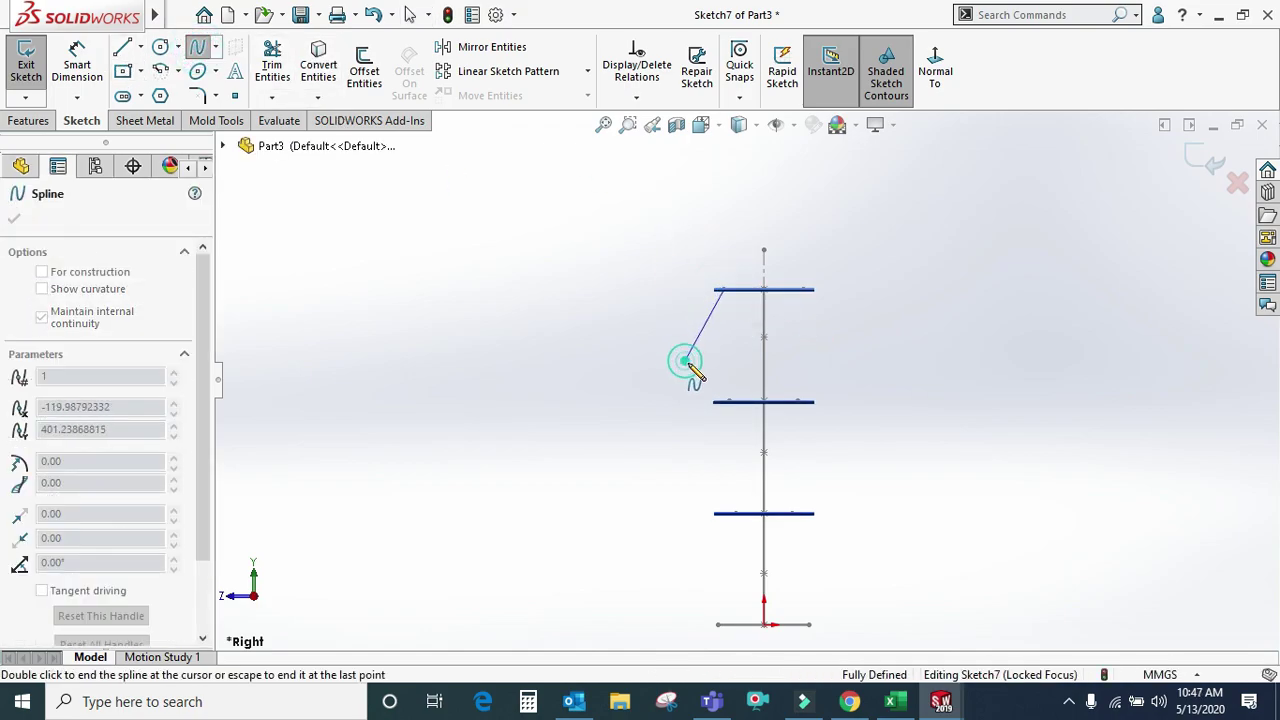
left_click(729, 402)
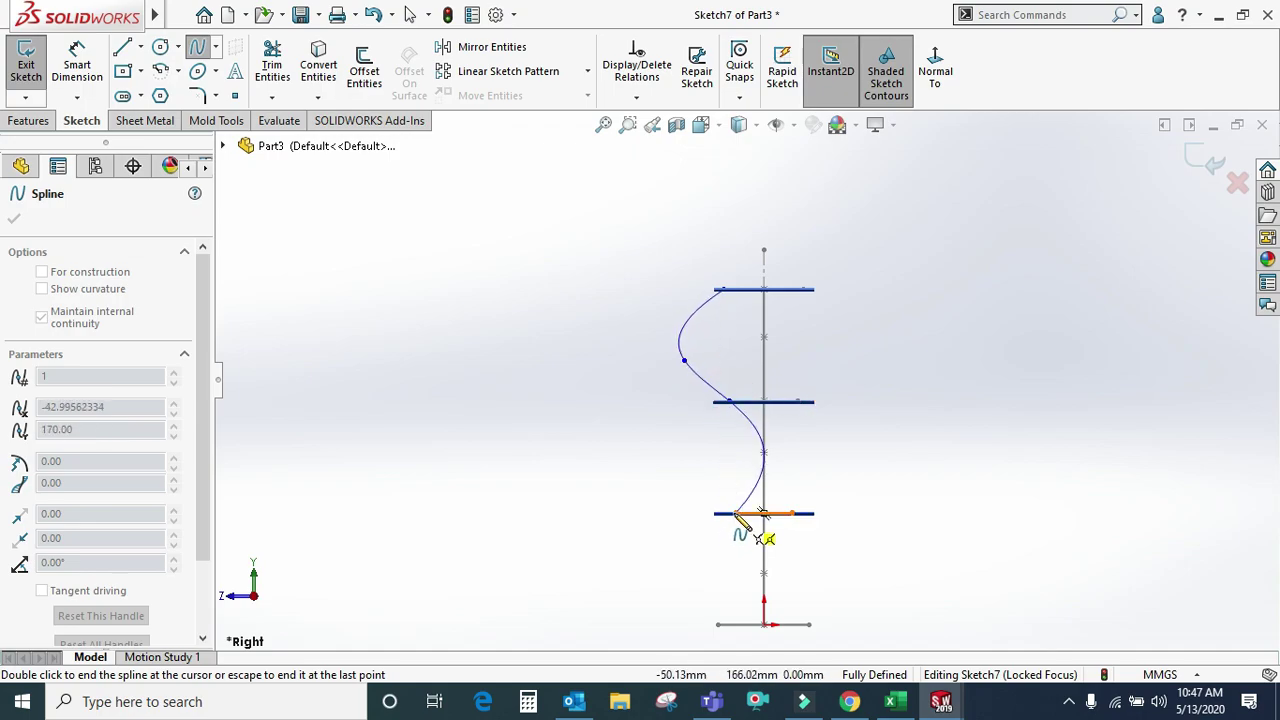
left_click(686, 454)
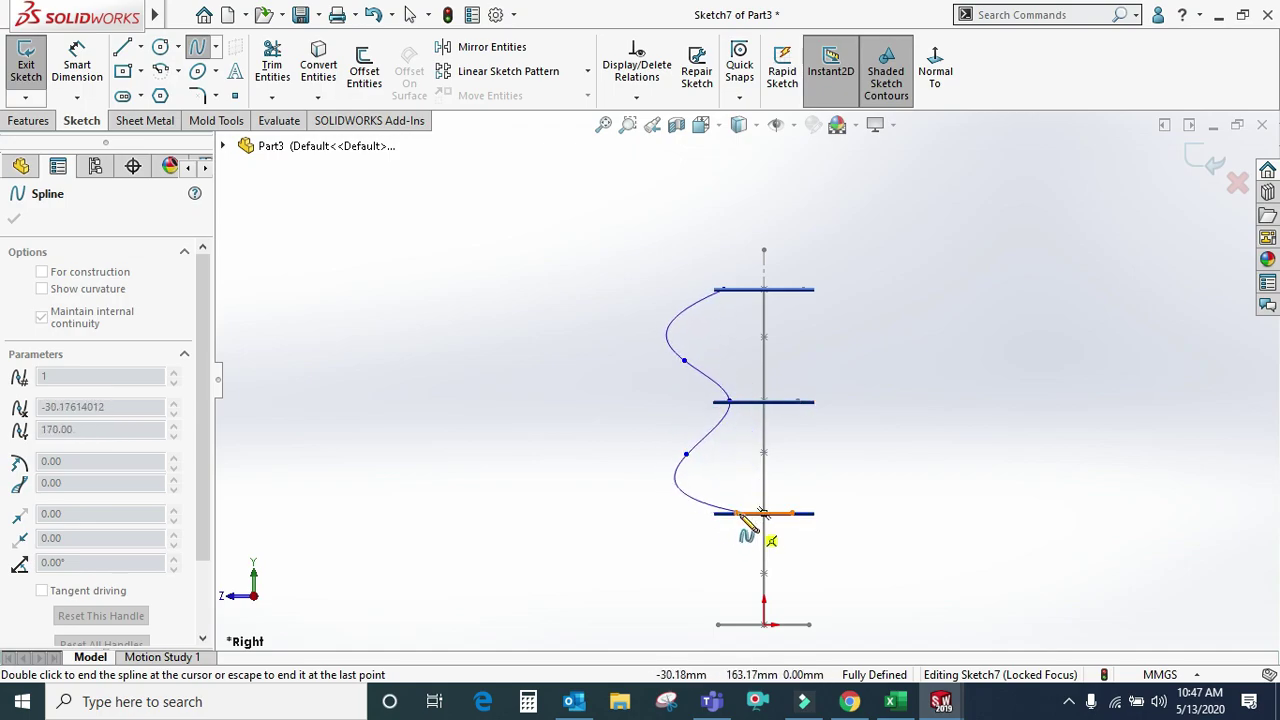
left_click(763, 513)
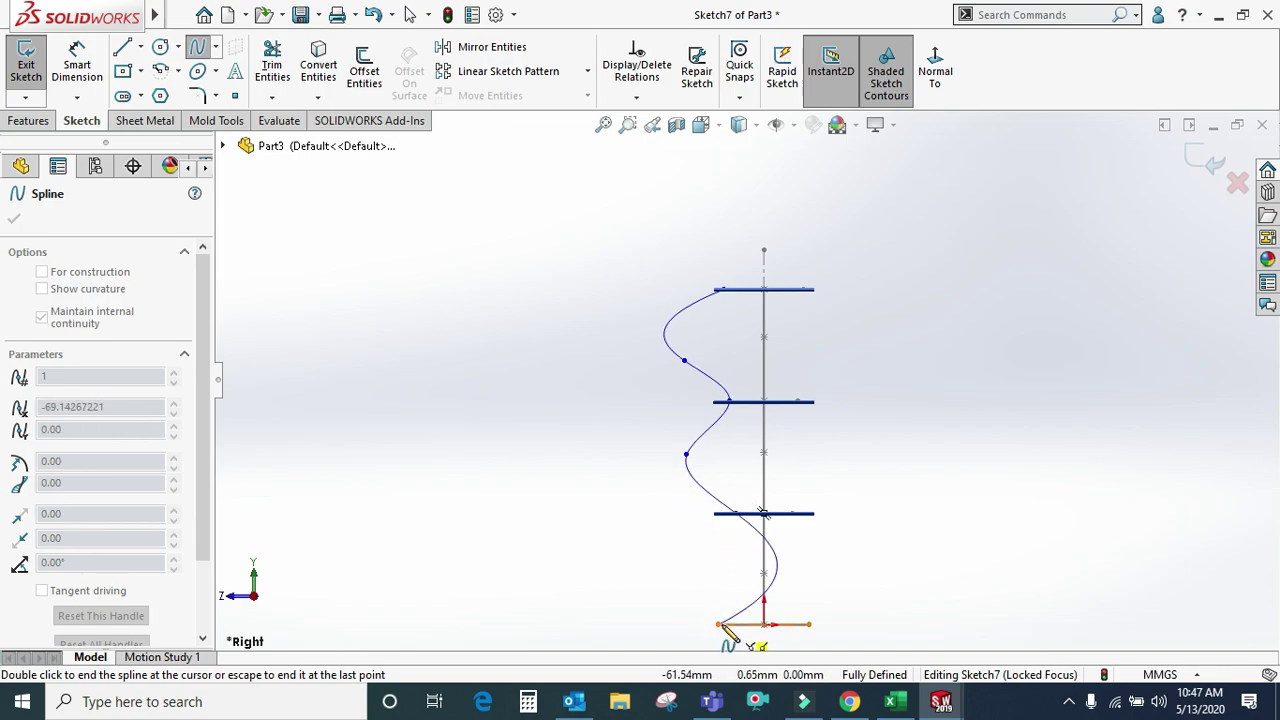
left_click(675, 563)
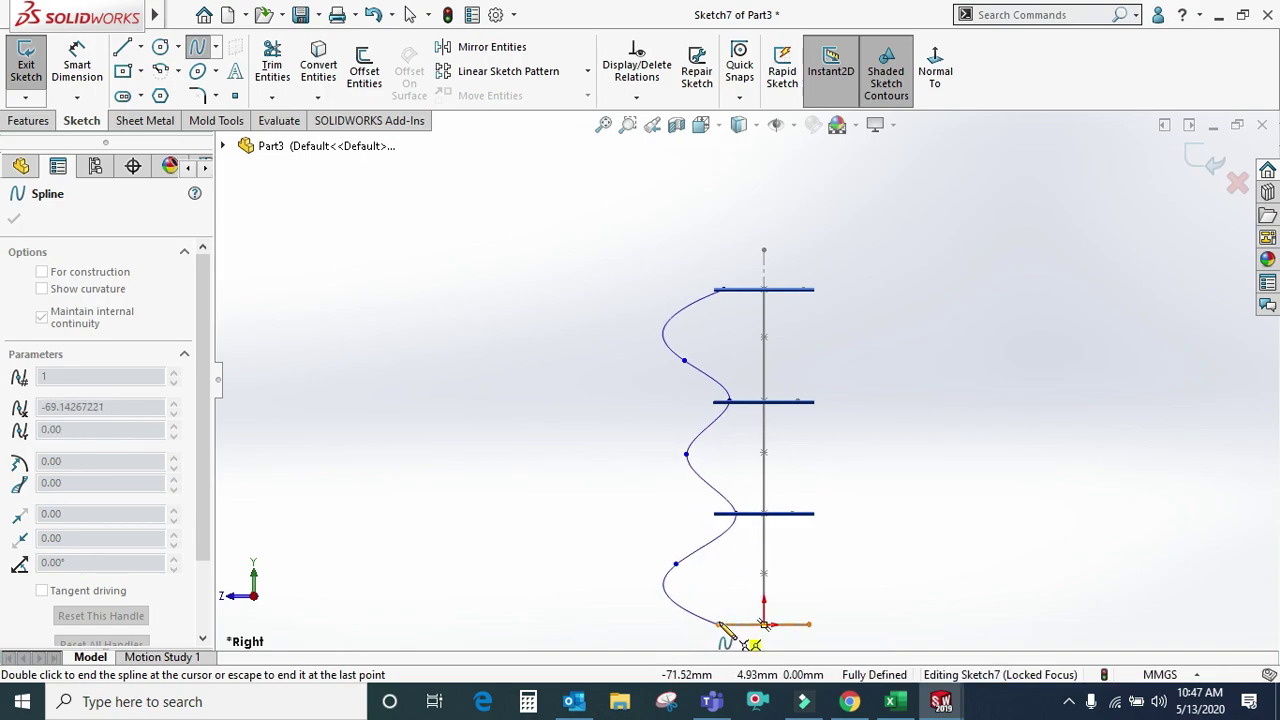
right_click(728, 528)
left_click(768, 545)
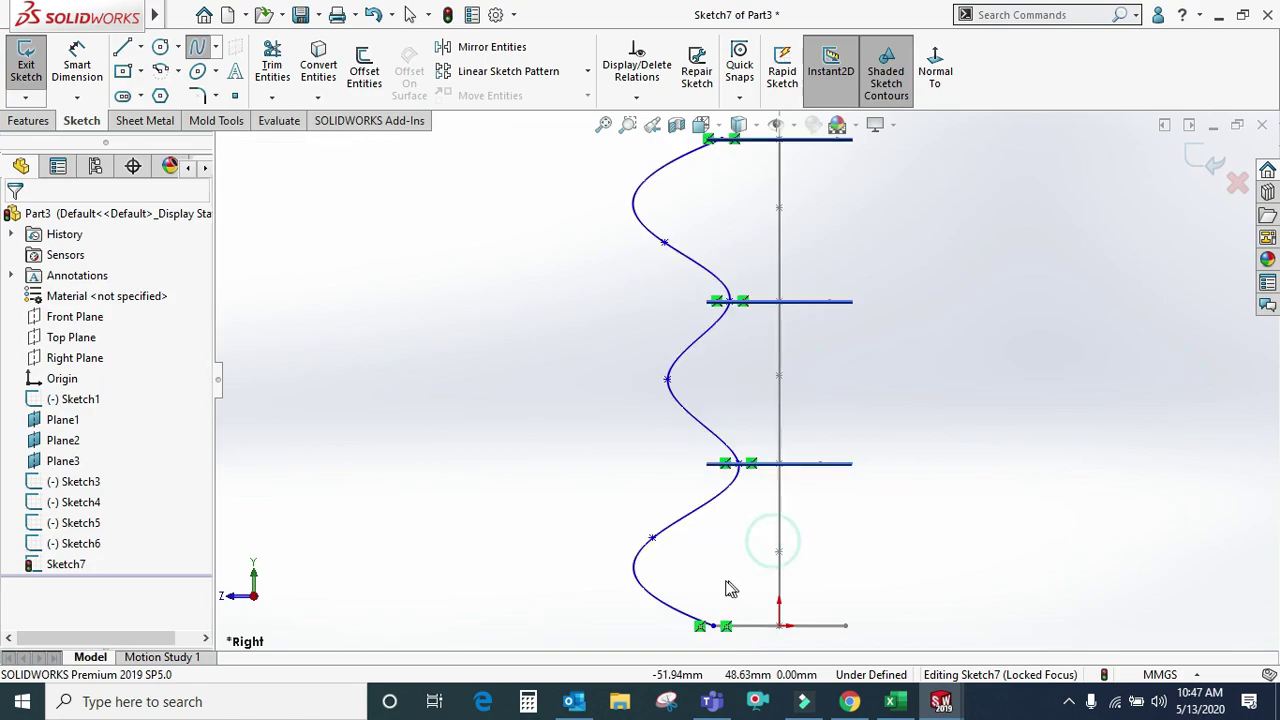
- Pierce the spline's bottom endpoint and its Plane1 point onto the first two rectangle profile edges
scroll(716, 630, "down", 3)
left_click(713, 627)
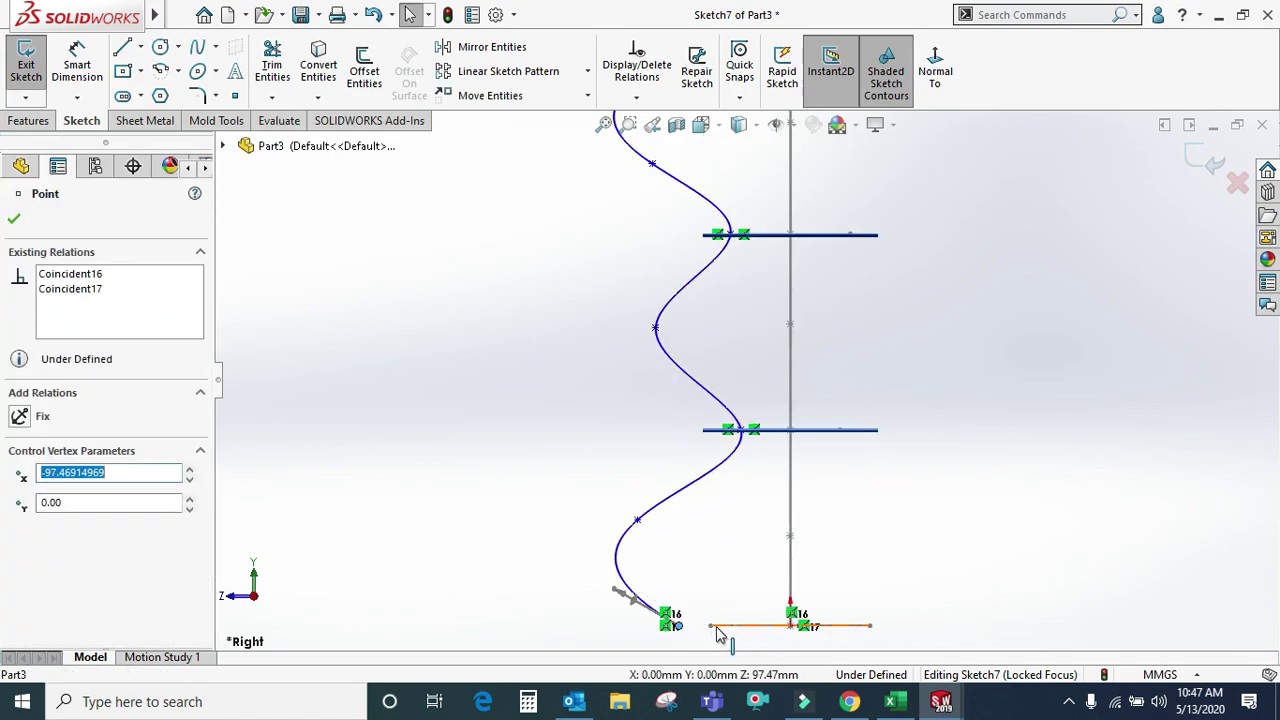
middle_click_drag(728, 620, 752, 648)
left_click(785, 484, "ctrl")
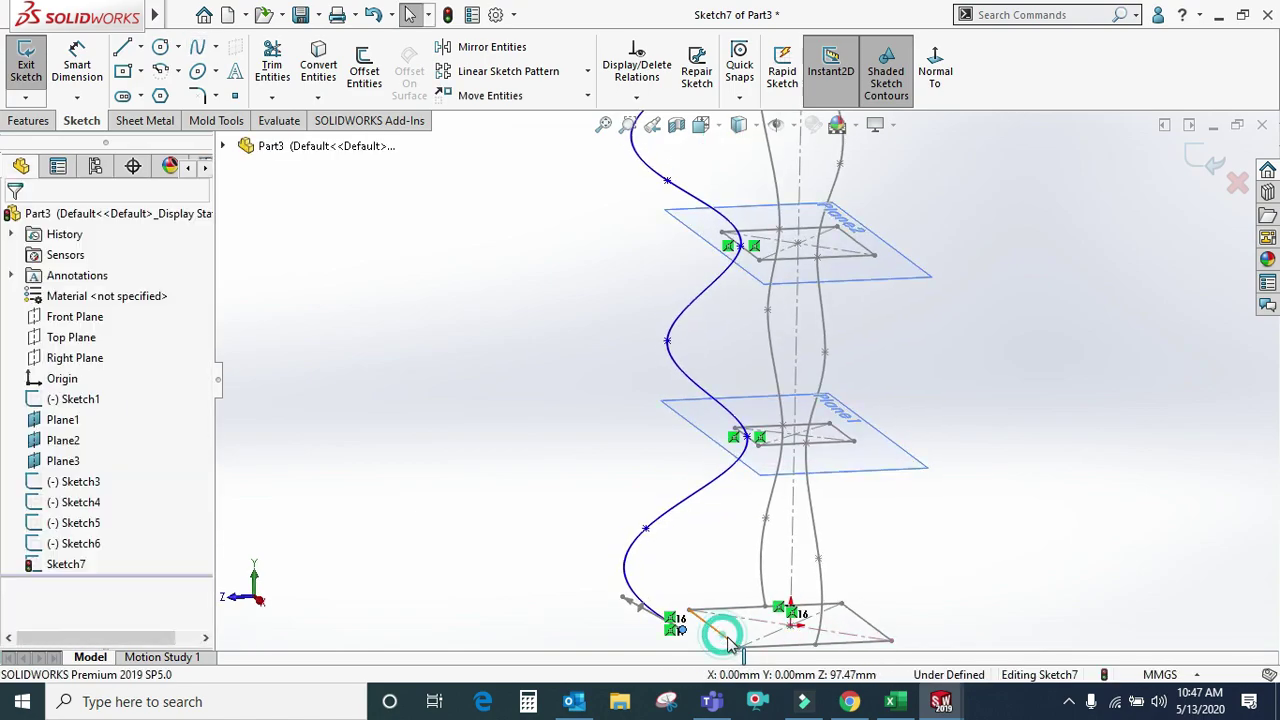
left_click(781, 553)
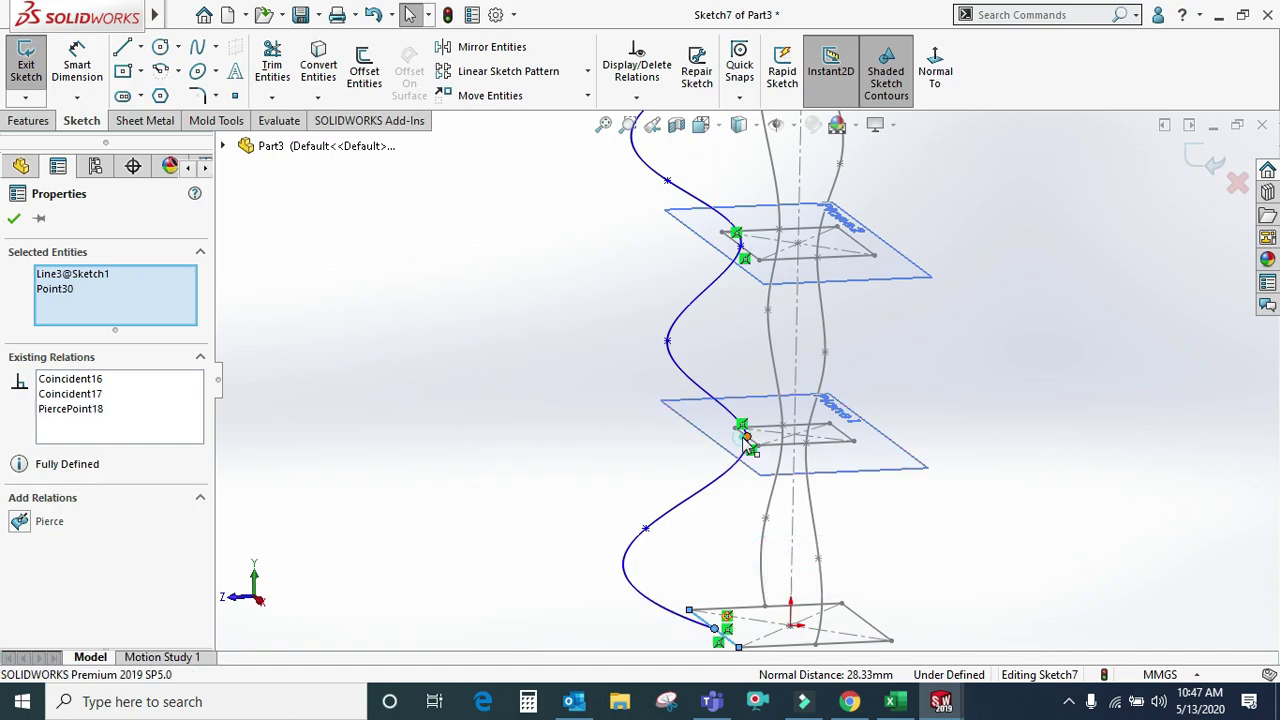
left_click(706, 440)
left_click(748, 437, "ctrl")
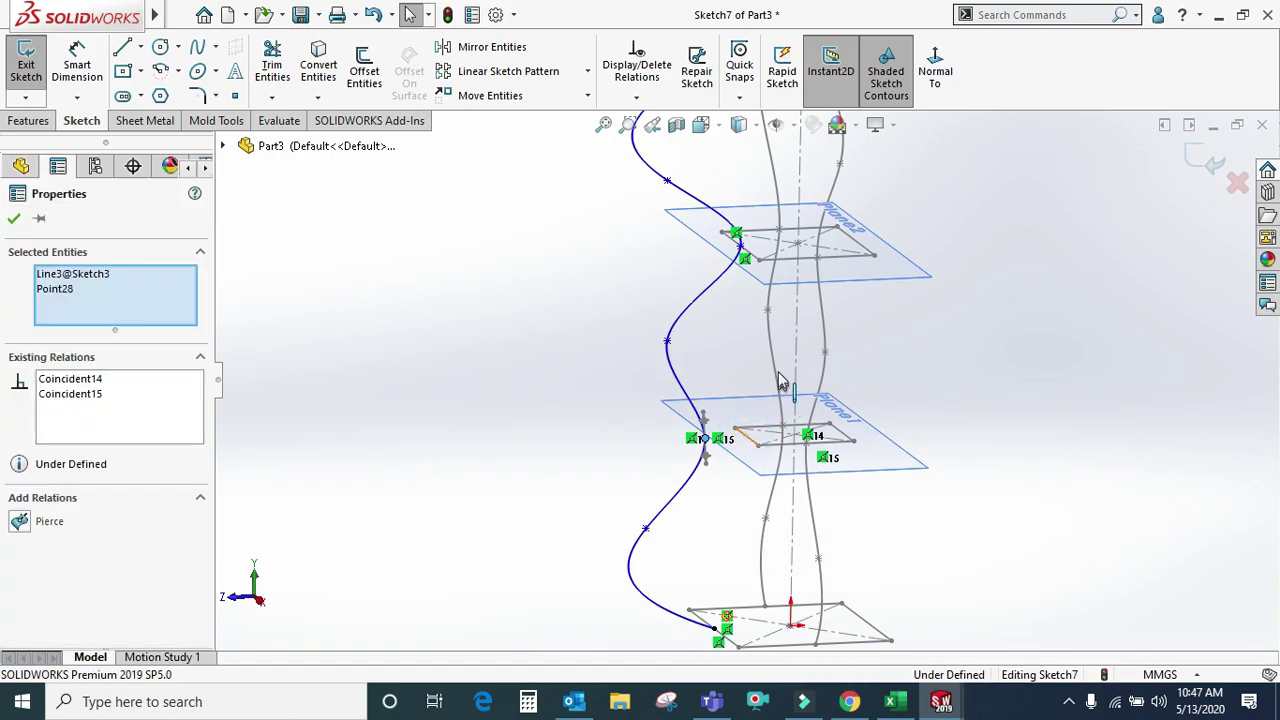
left_click(803, 353)
left_click(648, 245)
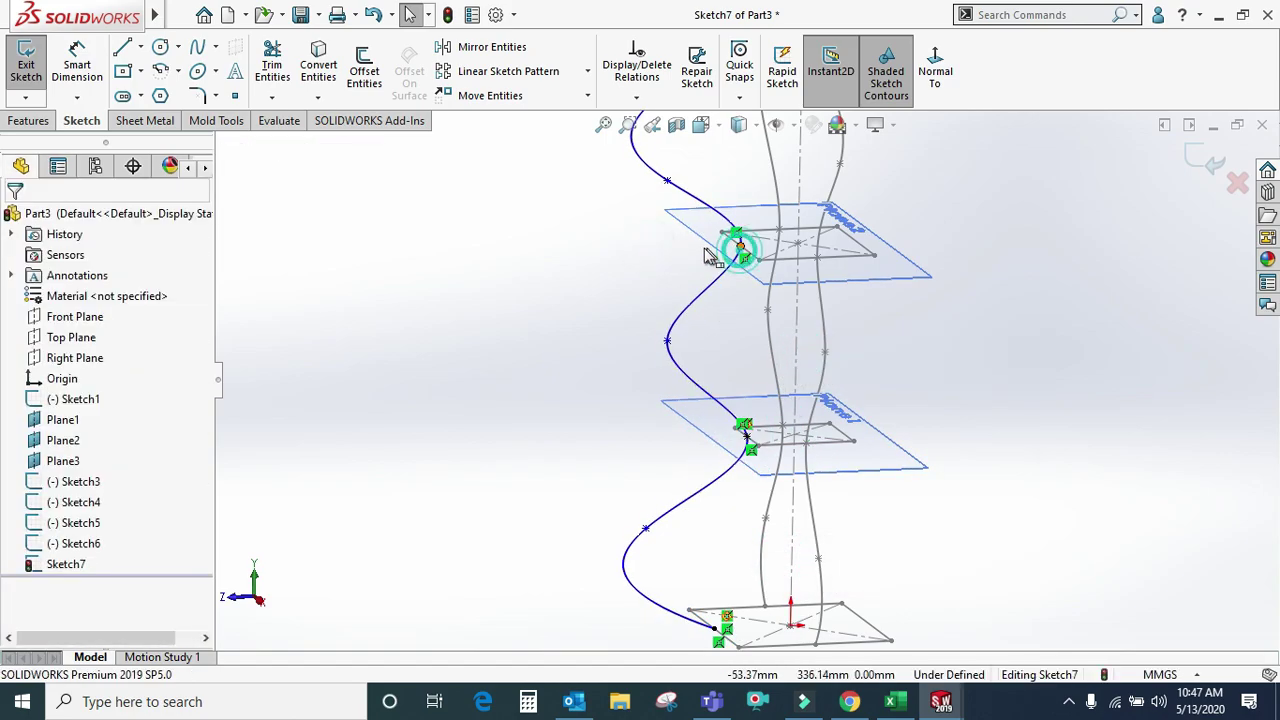
- Pierce the spline onto the Plane2 and Plane3 rectangle profile edges
left_click_drag(707, 255, 695, 248)
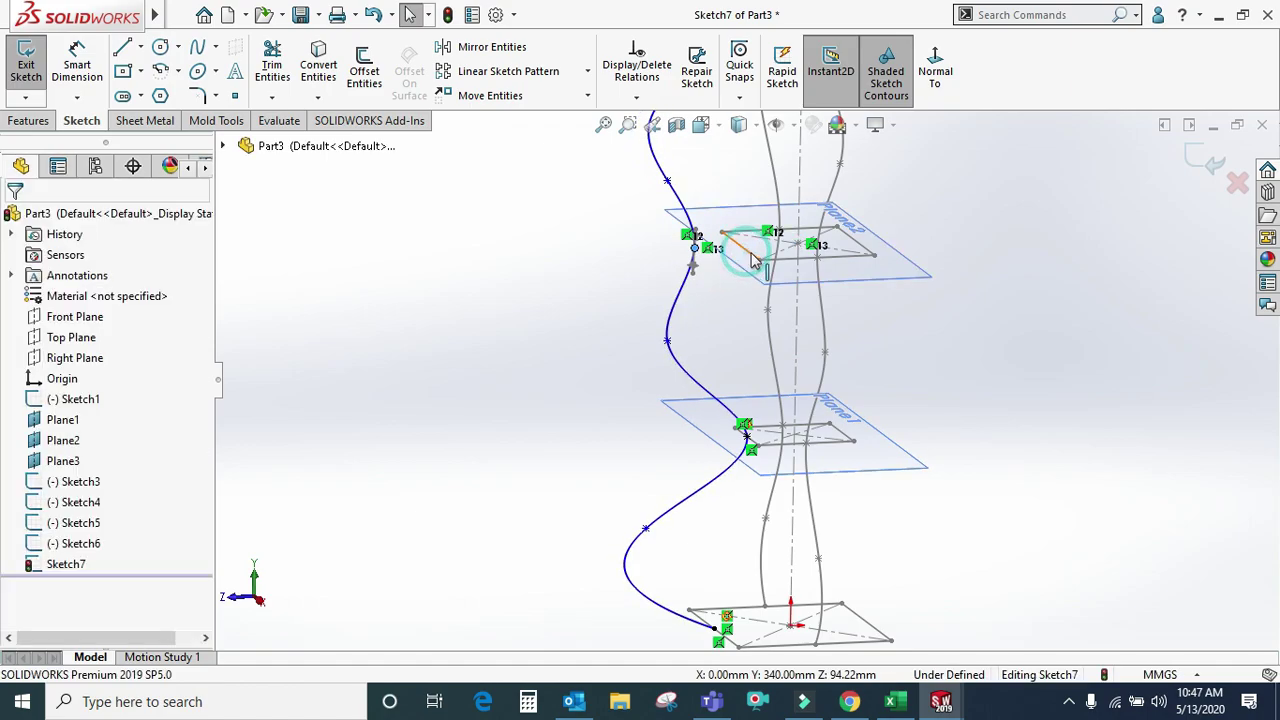
left_click(755, 260, "ctrl")
left_click(795, 195)
left_click(920, 314)
key("f")
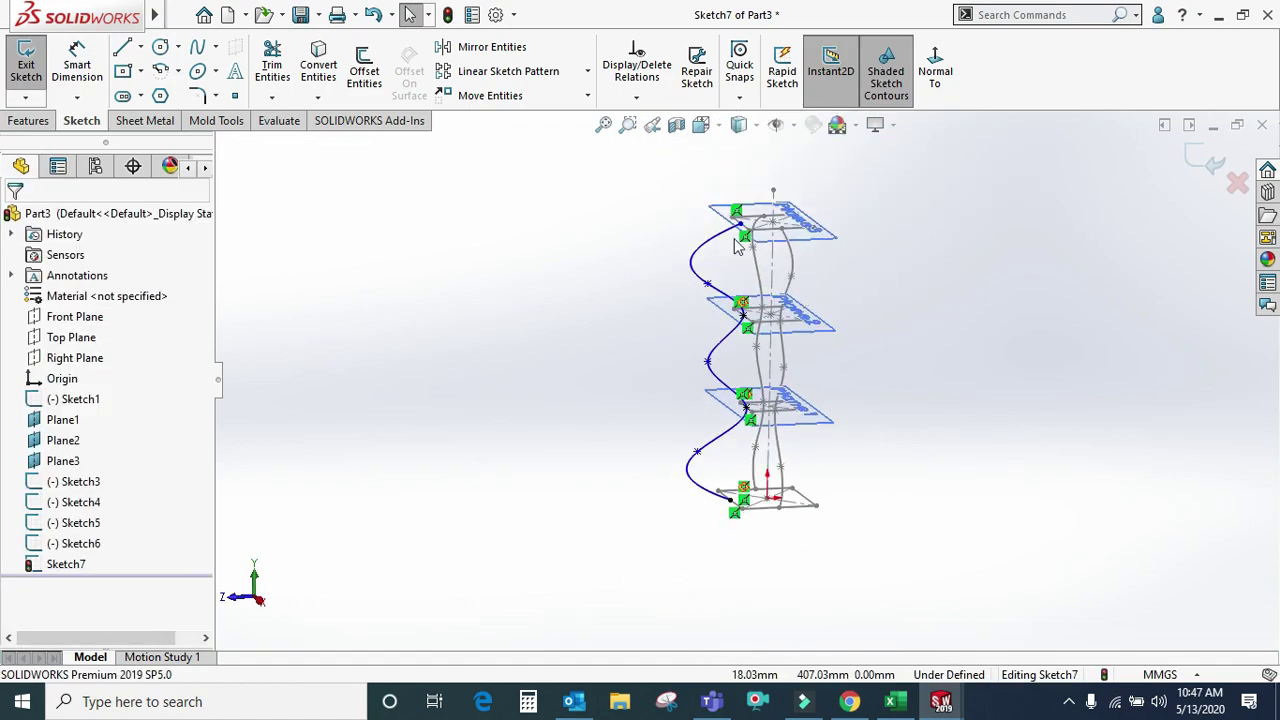
scroll(740, 247, "down", 2)
left_click_drag(752, 246, 755, 250)
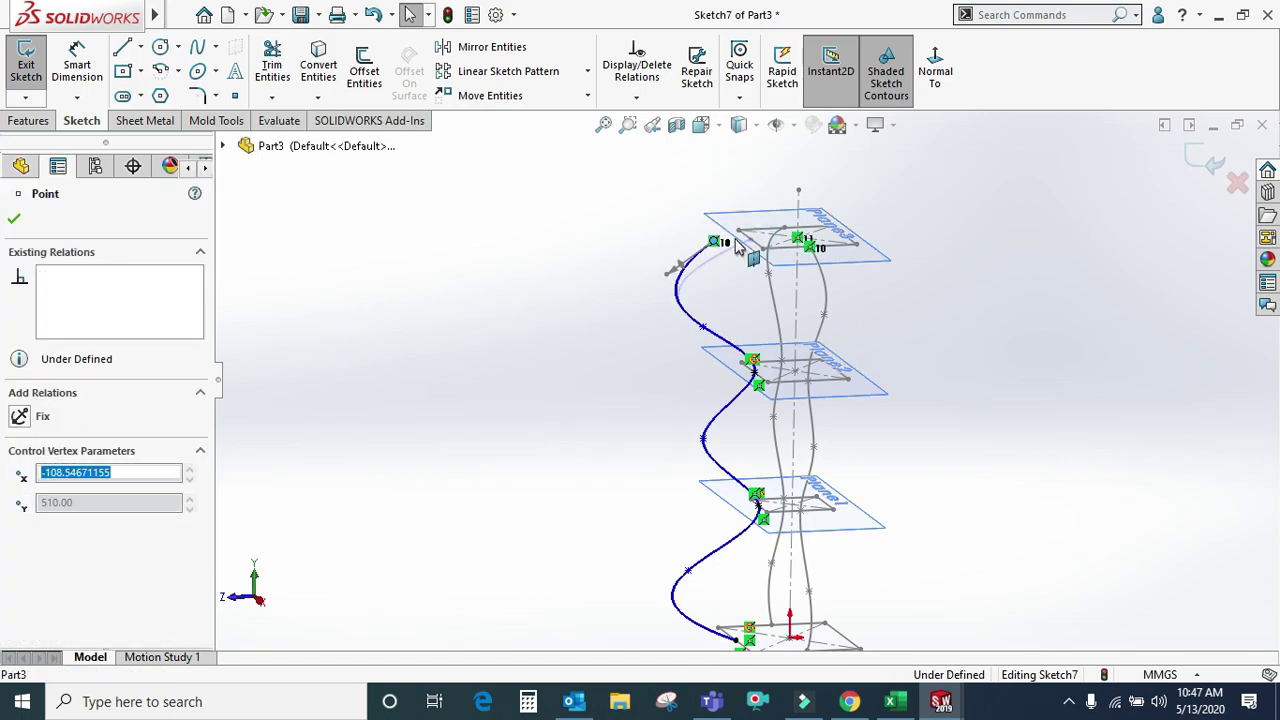
left_click(753, 244, "ctrl")
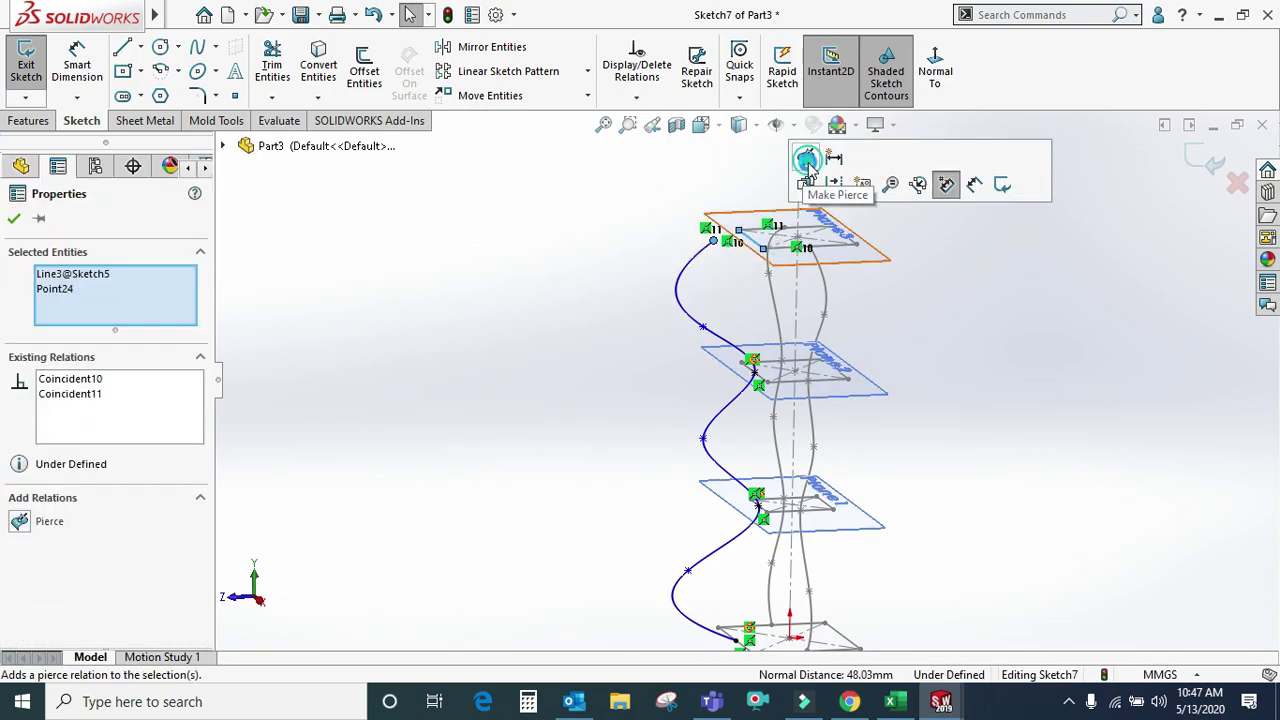
left_click(806, 158)
key("ctrl+4")
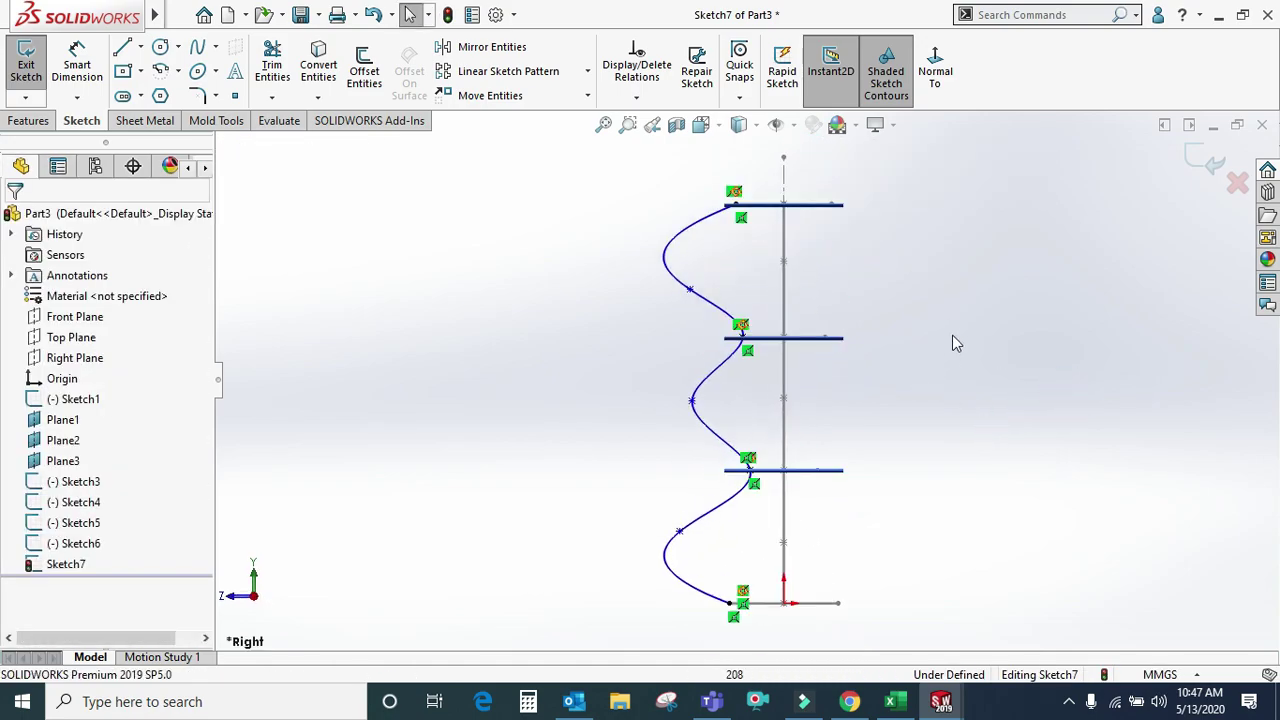
right_click_drag(952, 345, 860, 330)
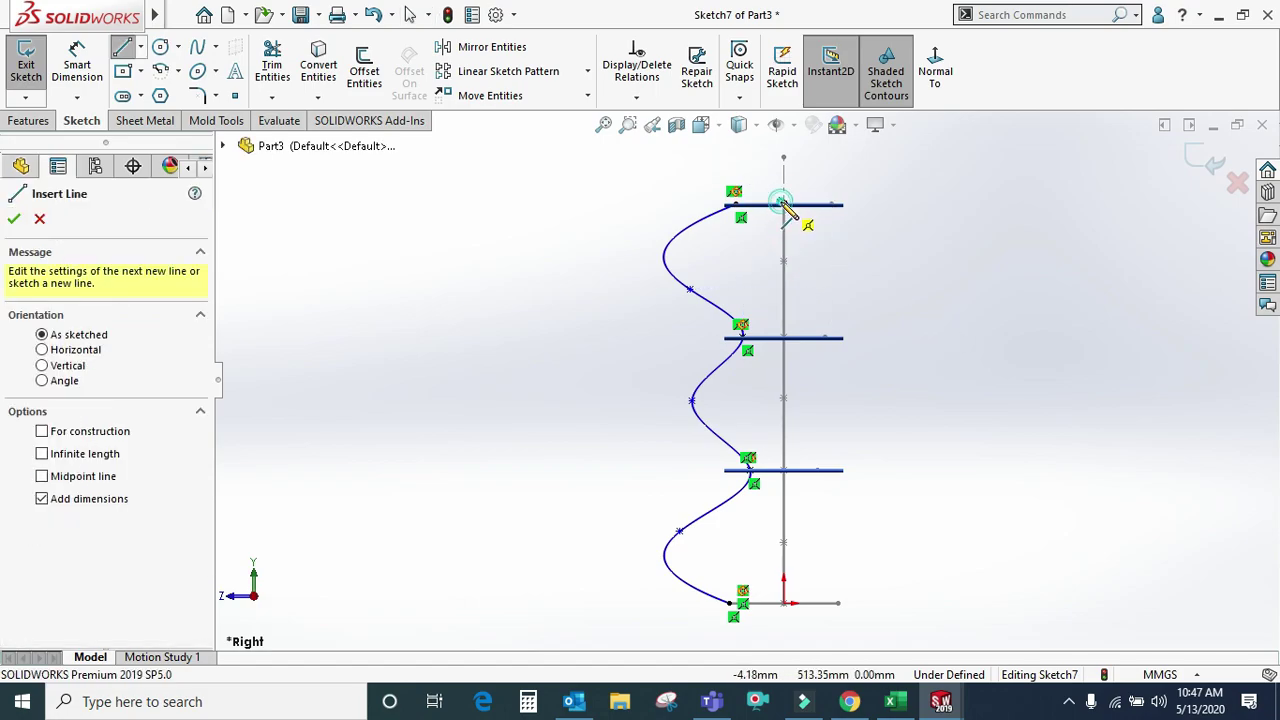
- Draw a vertical construction centreline on the axis and delete the 267.29 dimension
left_click(783, 204)
left_click(785, 412)
right_click(793, 427)
left_click(822, 427)
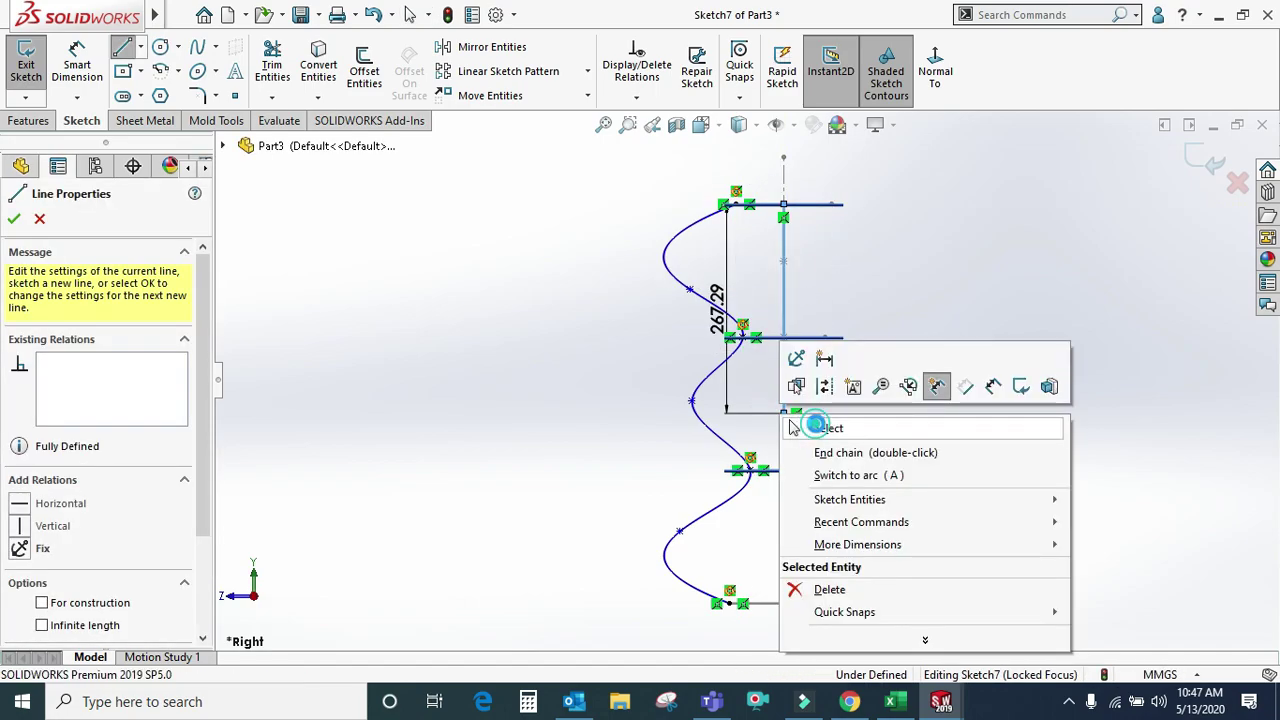
left_click(783, 287)
left_click(860, 223)
left_click(700, 277)
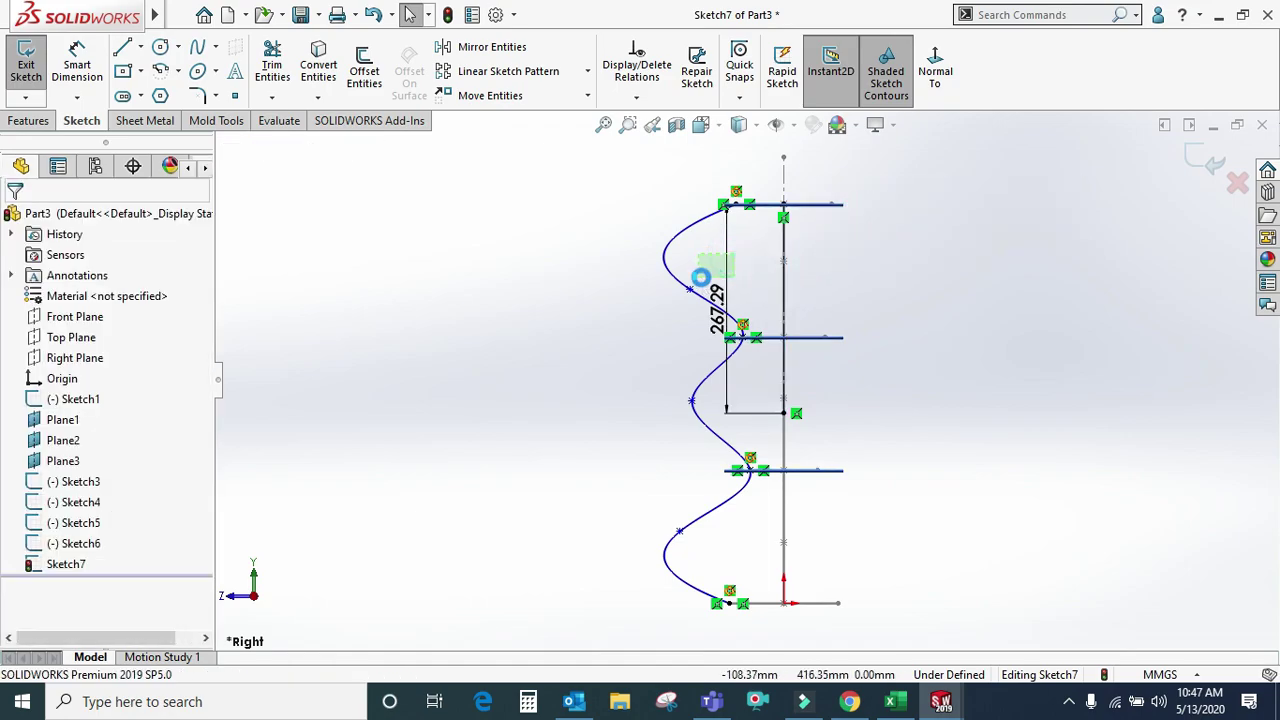
key("Delete")
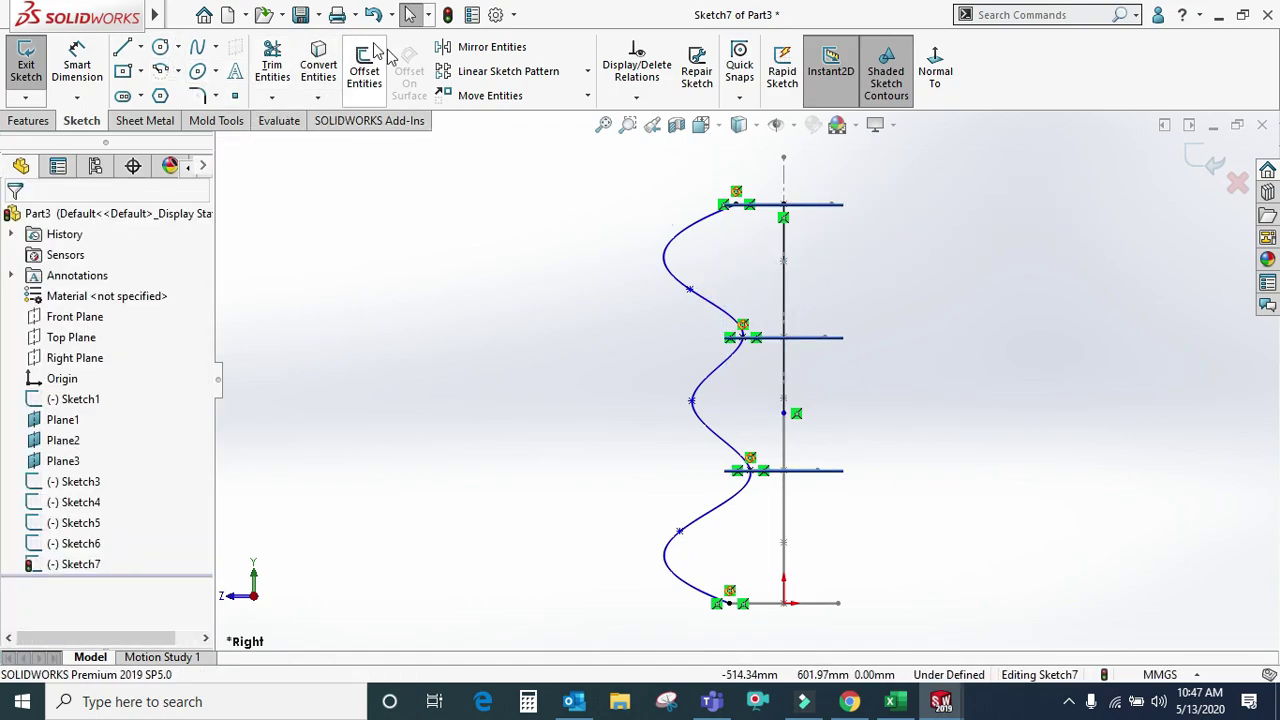
- Mirror the wavy spline about the vertical centreline, then exit Sketch7 in isometric view
left_click(480, 47)
left_click_drag(737, 164, 633, 600)
left_click(105, 453)
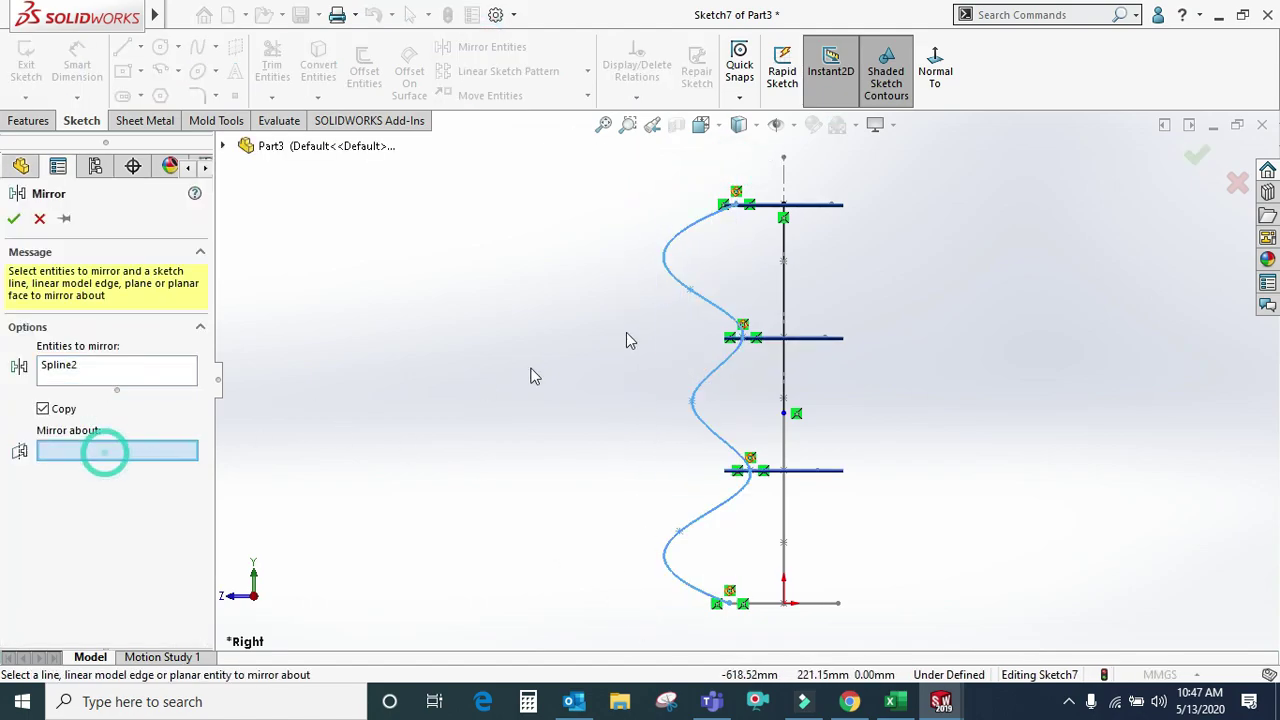
left_click(785, 261)
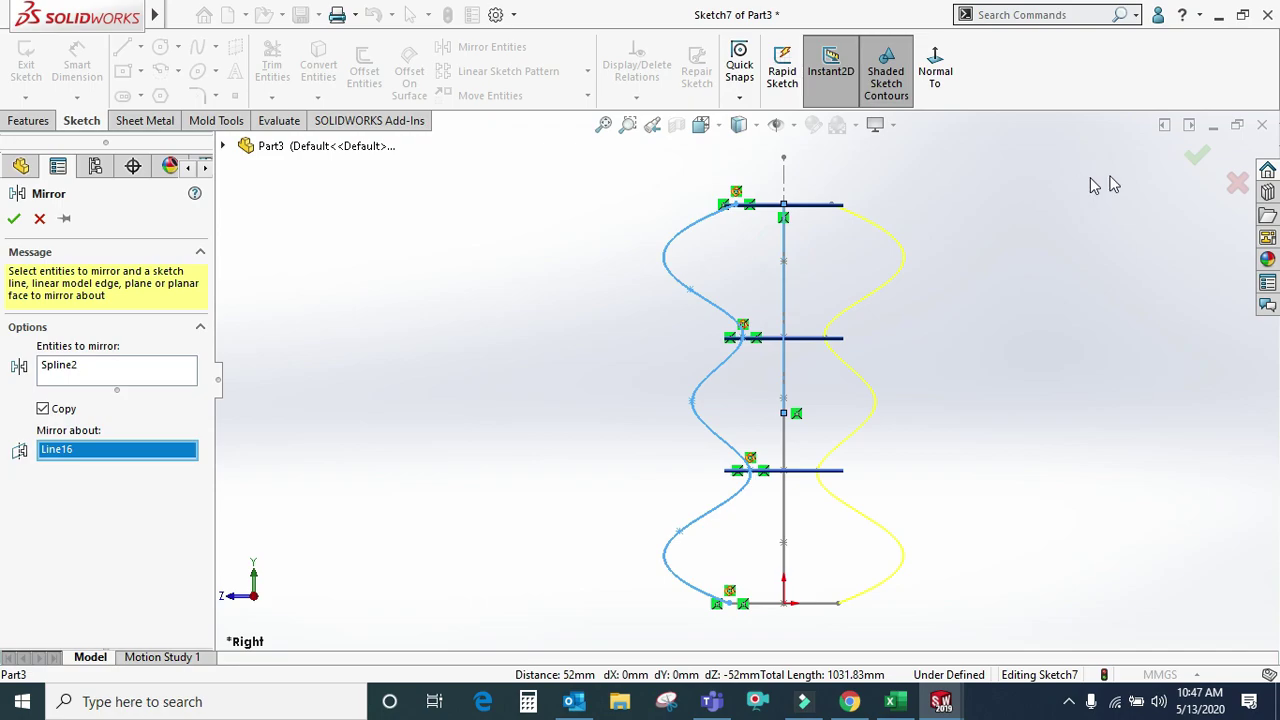
left_click(1197, 153)
key("ctrl+7")
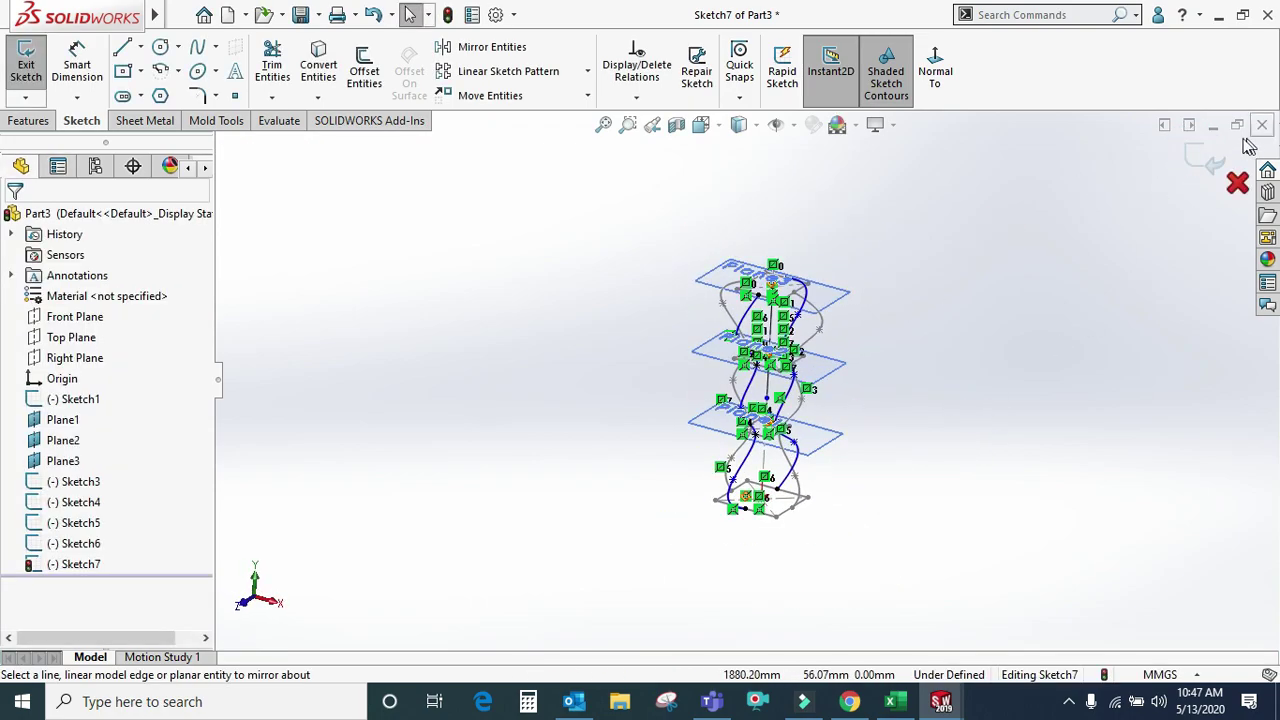
left_click(1200, 153)
- Zoom and orbit to inspect the four stacked rectangles and wavy guide curves in 3D
scroll(770, 297, "down", 3)
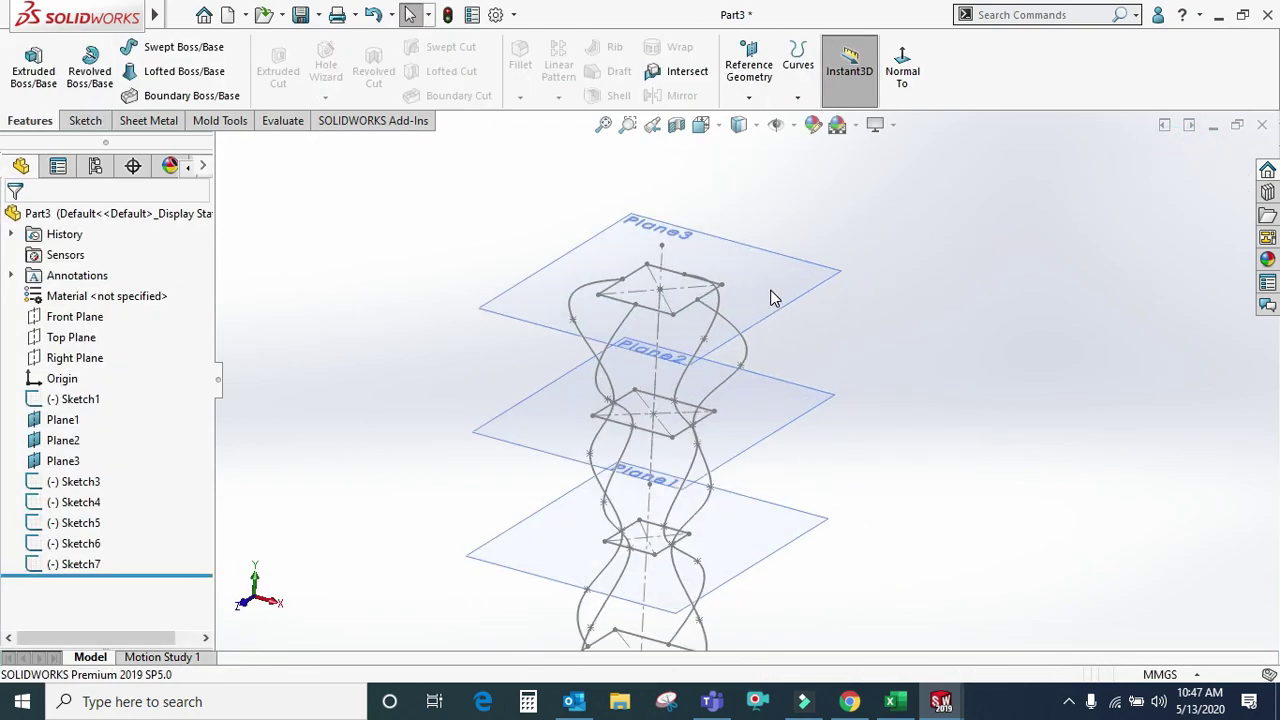
scroll(651, 356, "up", 3)
mouse_move(677, 374)
middle_mouse_down()
mouse_move(803, 480)
mouse_move(760, 566)
mouse_move(723, 423)
mouse_move(700, 500)
mouse_move(729, 482)
mouse_move(722, 470)
middle_mouse_up()
scroll(729, 482, "down", 2)
scroll(722, 470, "up", 1)
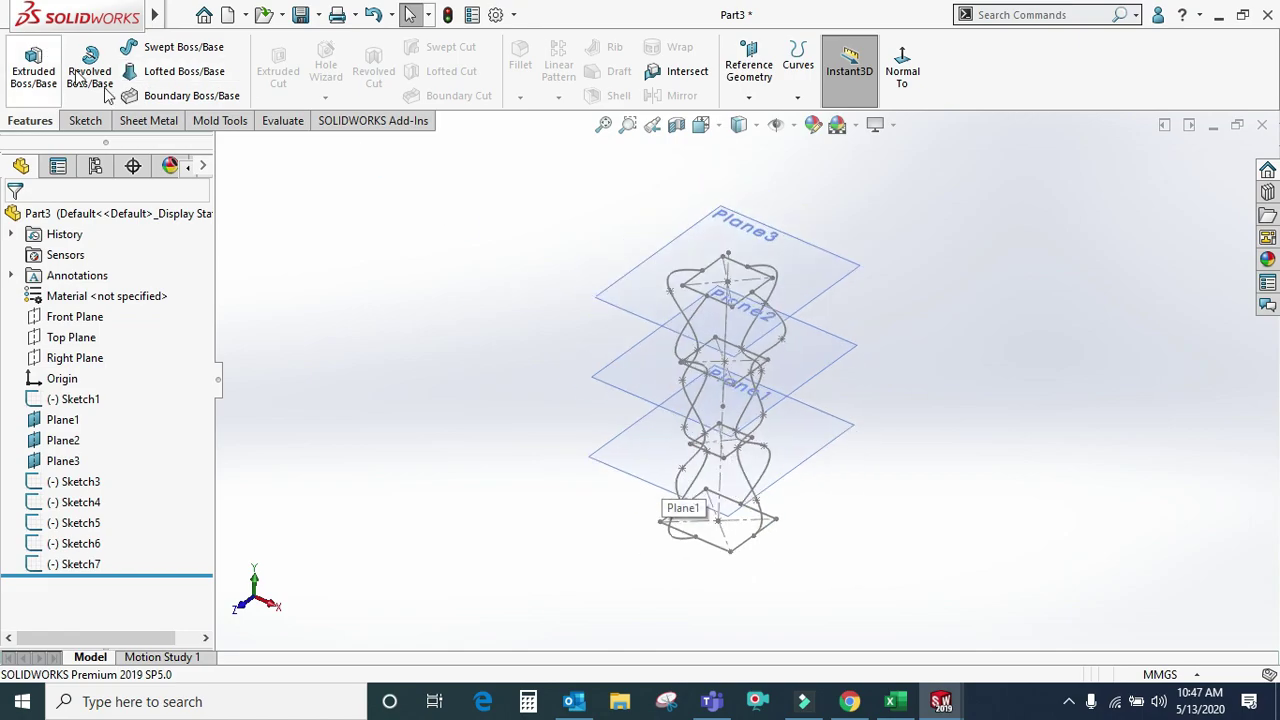
left_click(167, 85)
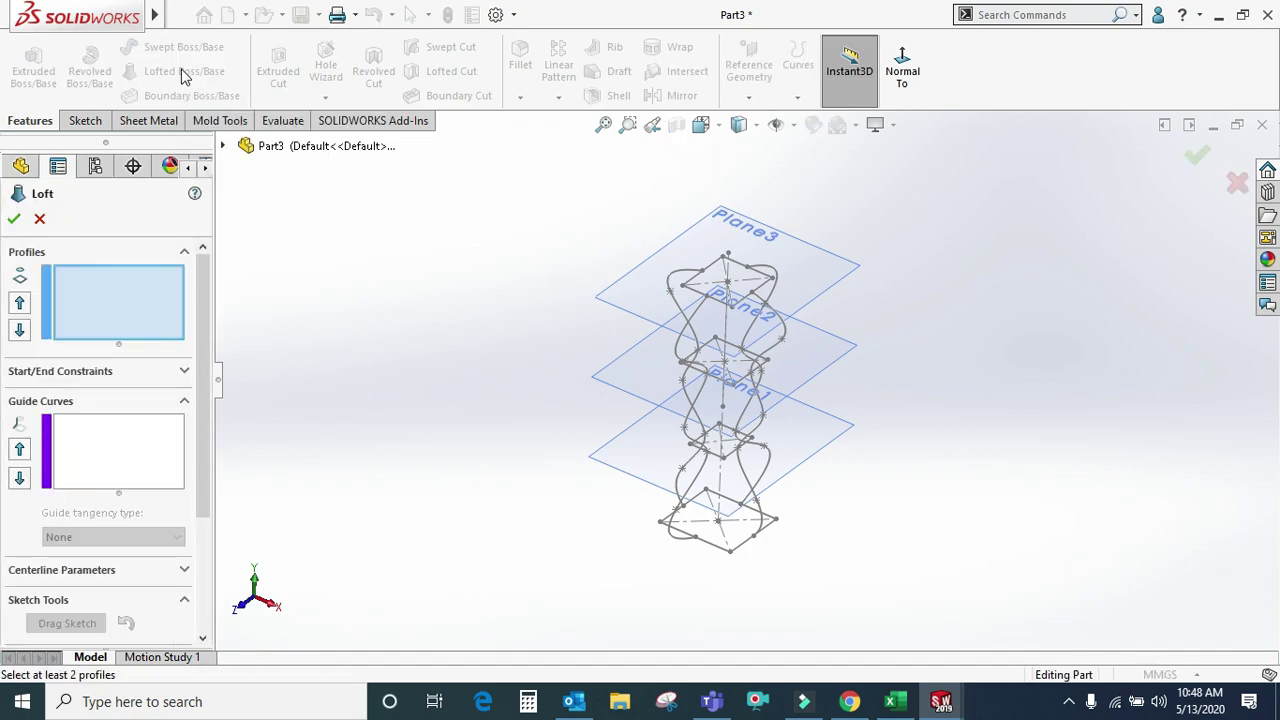
- Pick Sketch1, Sketch3, Sketch4 and Sketch5 as loft profiles bottom to top, then the first guide curve
scroll(727, 638, "down", 3)
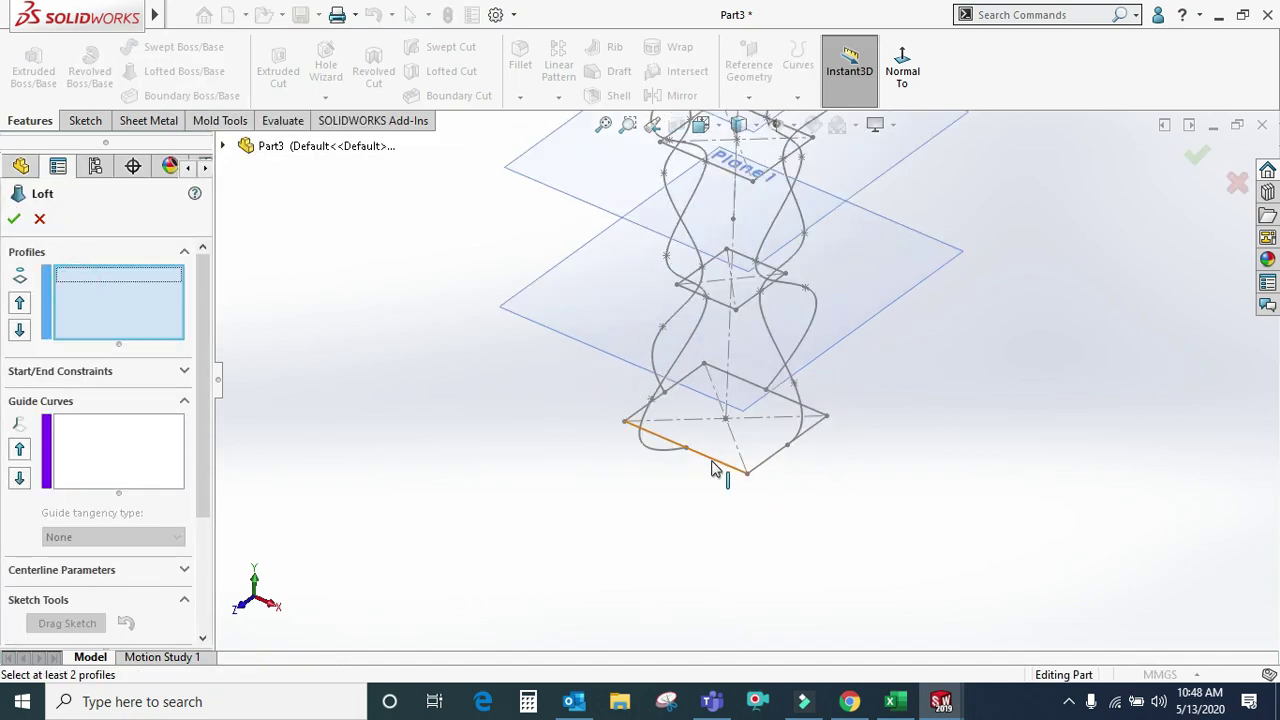
left_click(712, 462)
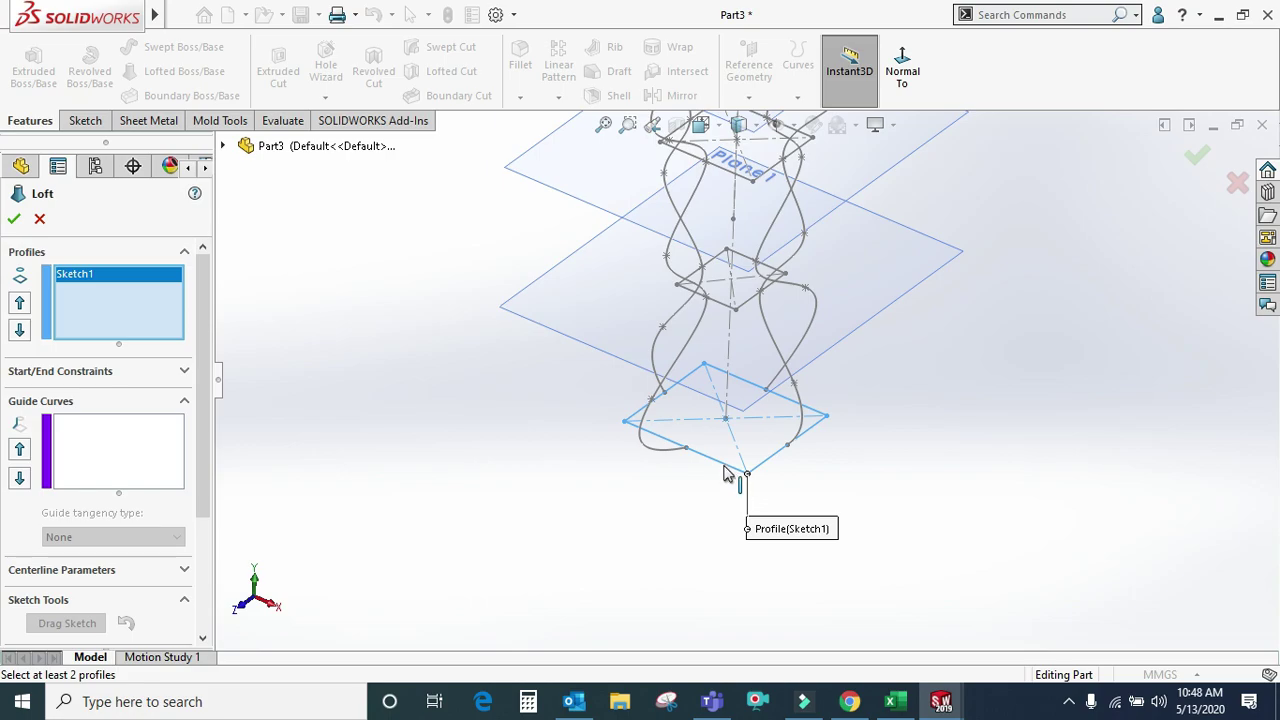
left_click(723, 305)
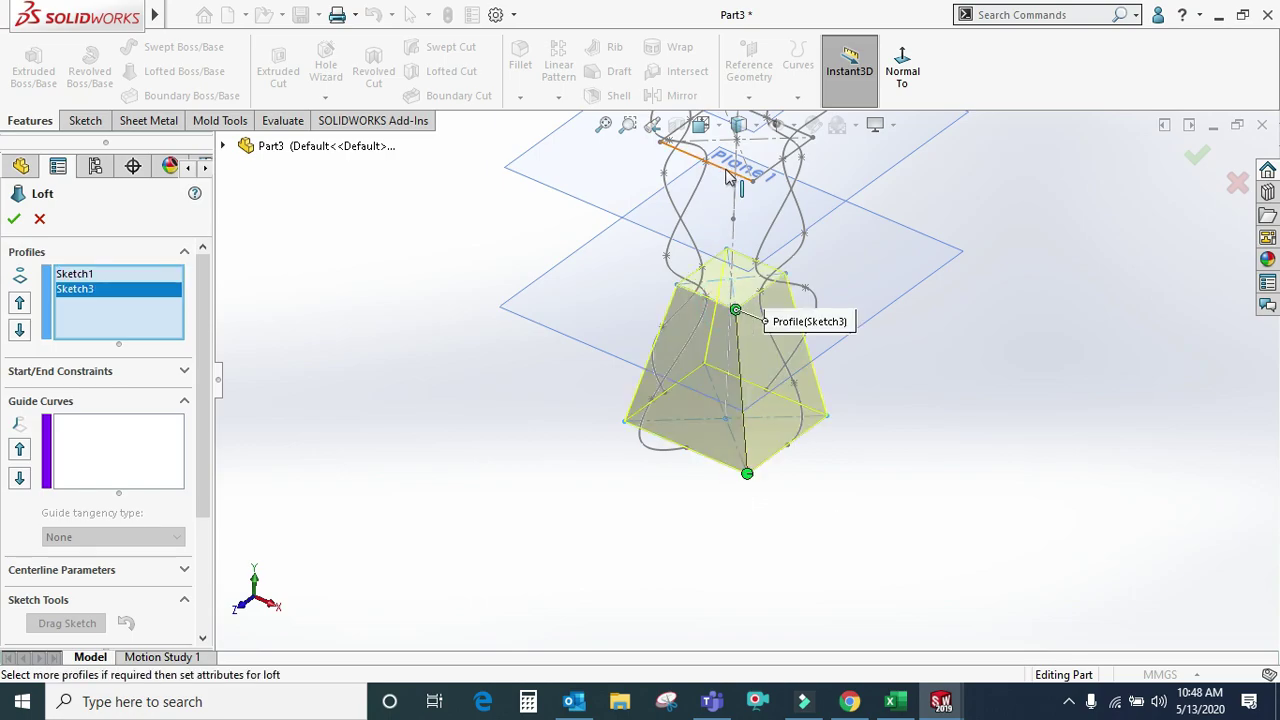
left_click(730, 178)
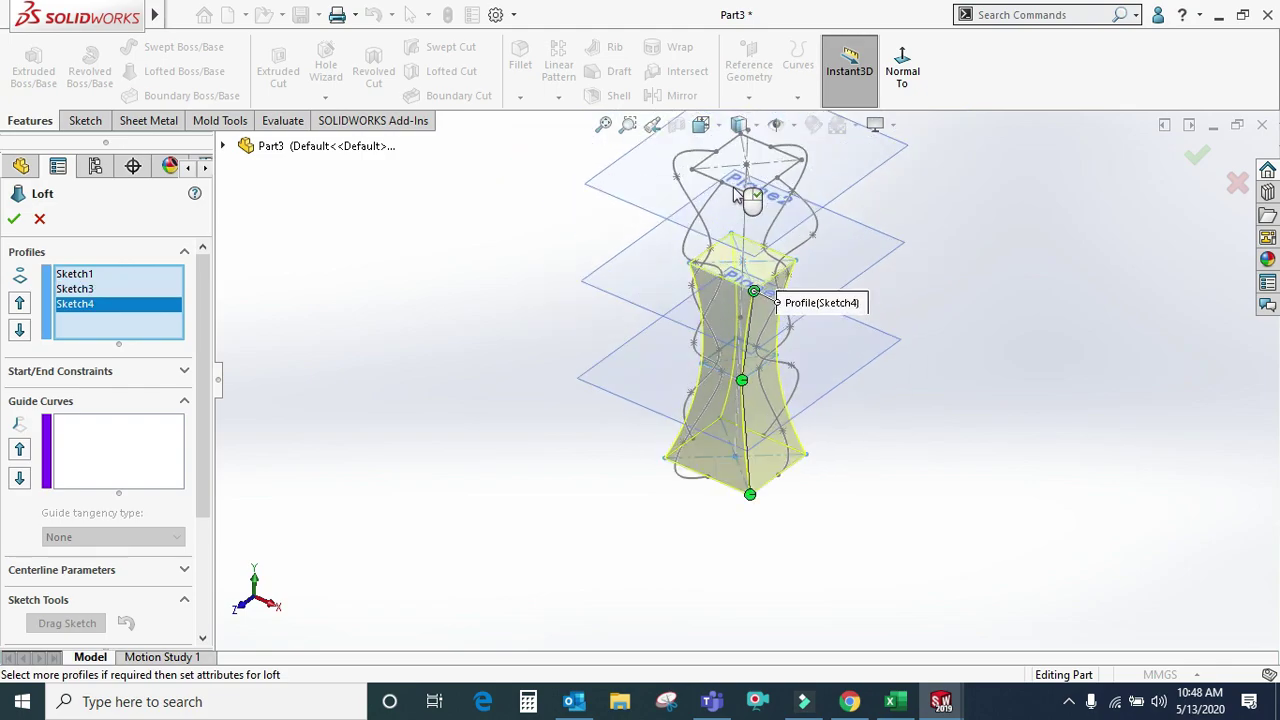
left_click(742, 205)
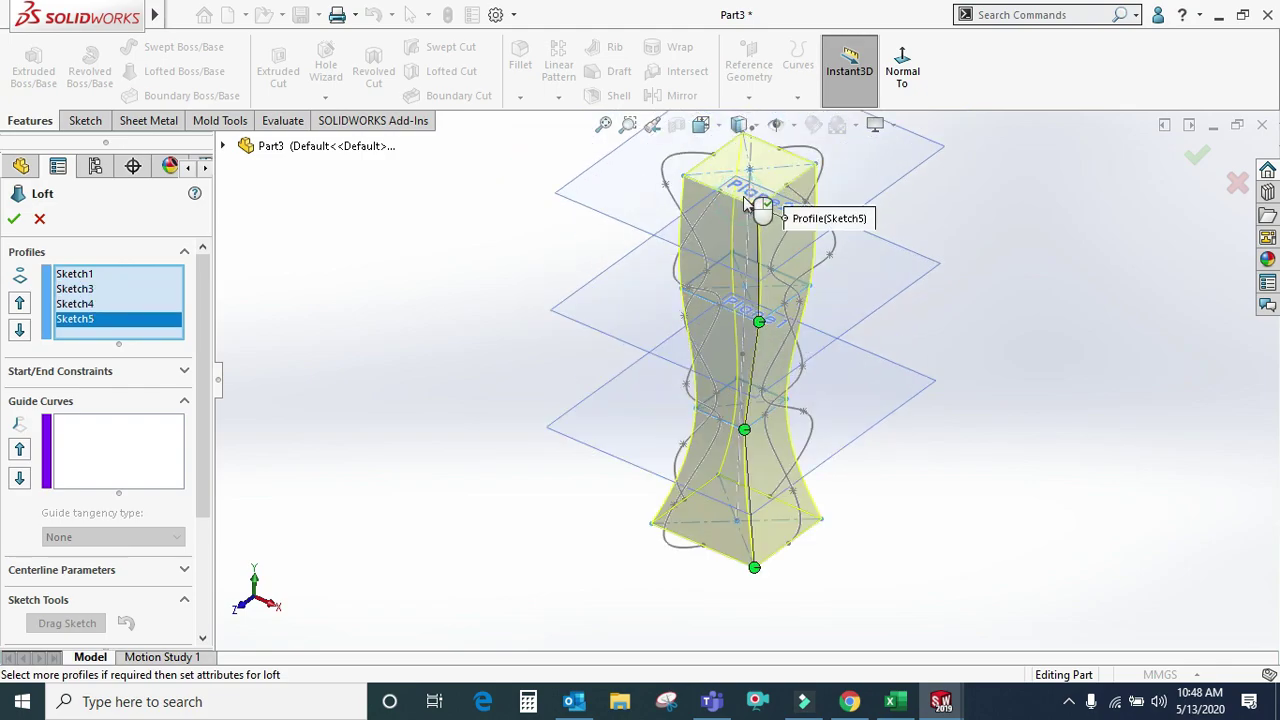
left_click(90, 462)
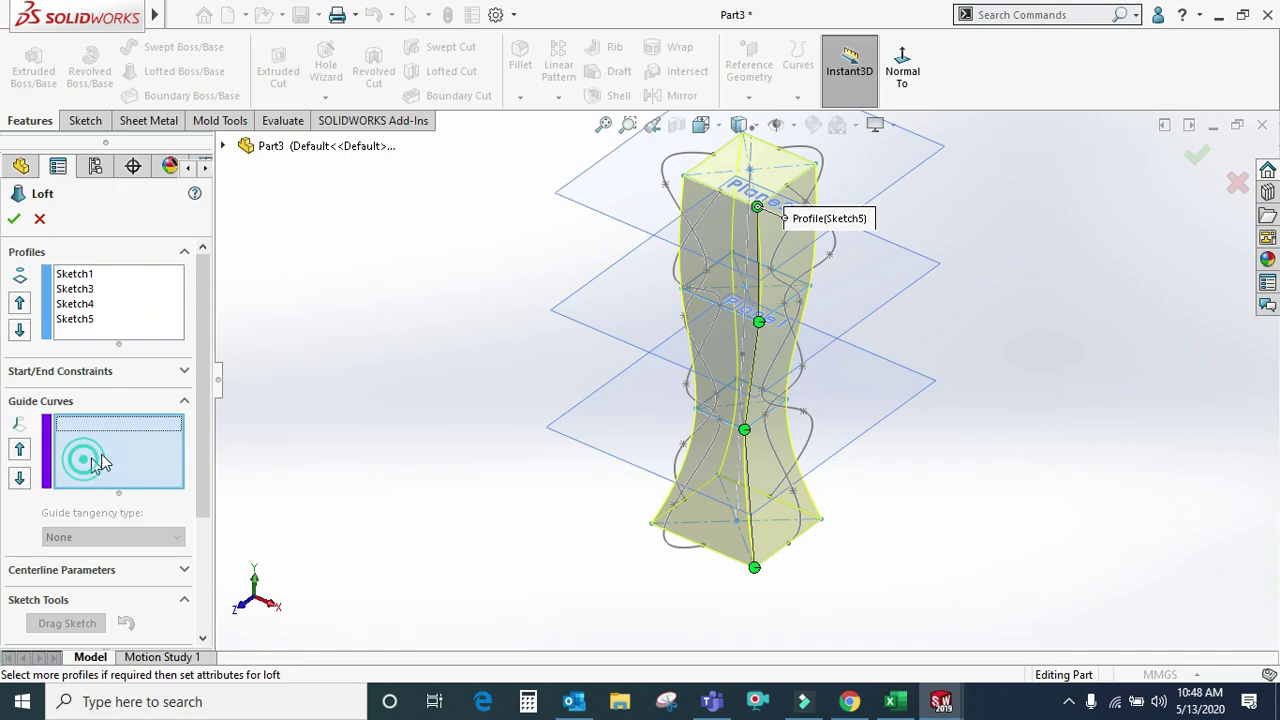
left_click(794, 471)
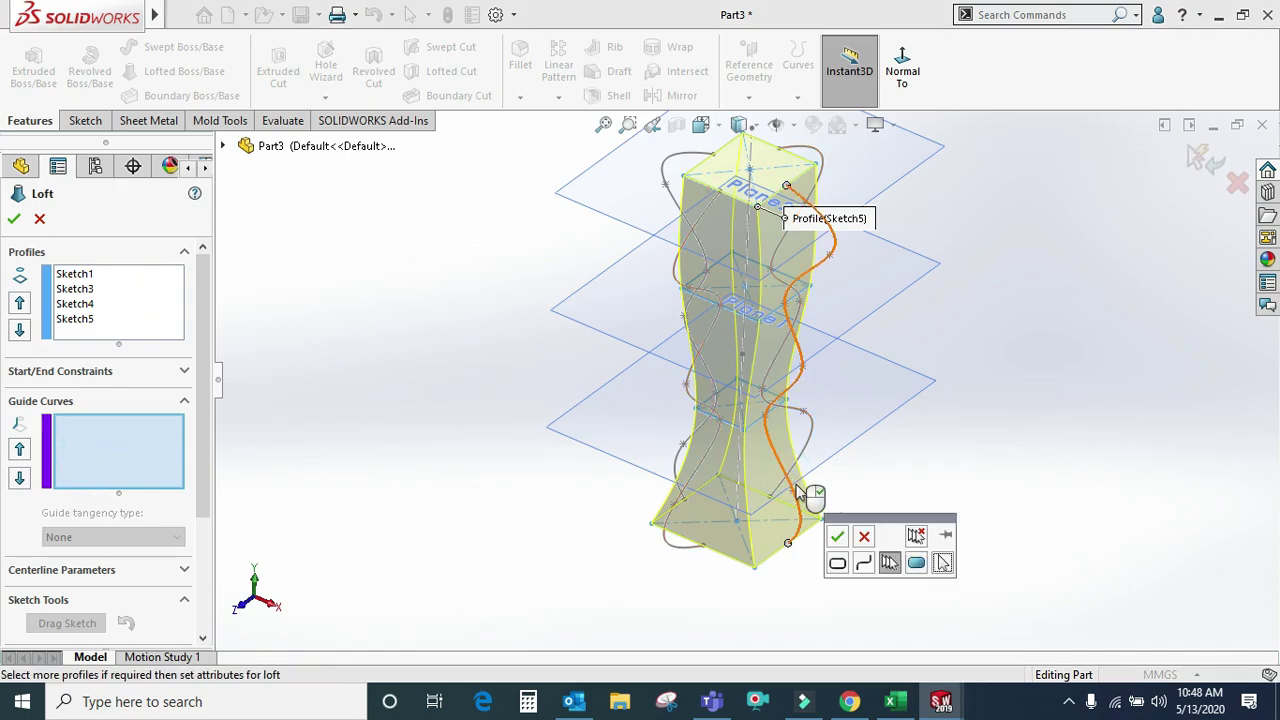
- Confirm the first guide curve and add the second and third wavy splines as guides
left_click(840, 538)
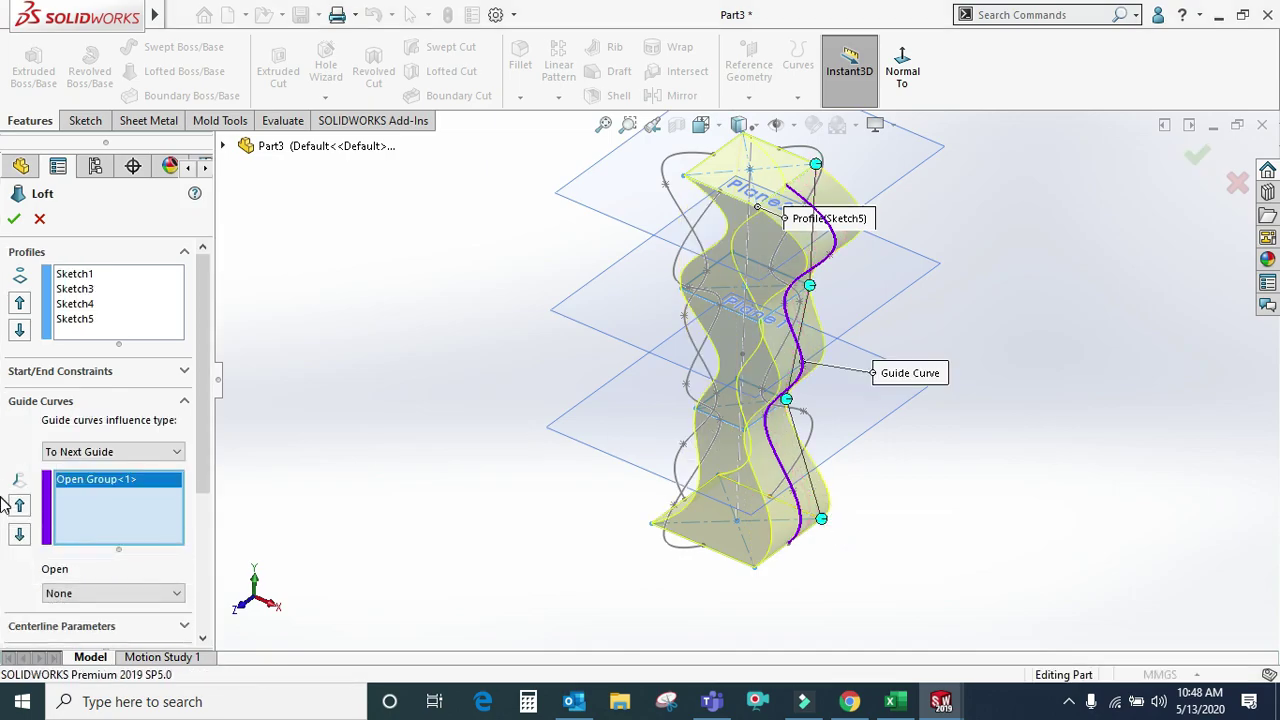
left_click(145, 520)
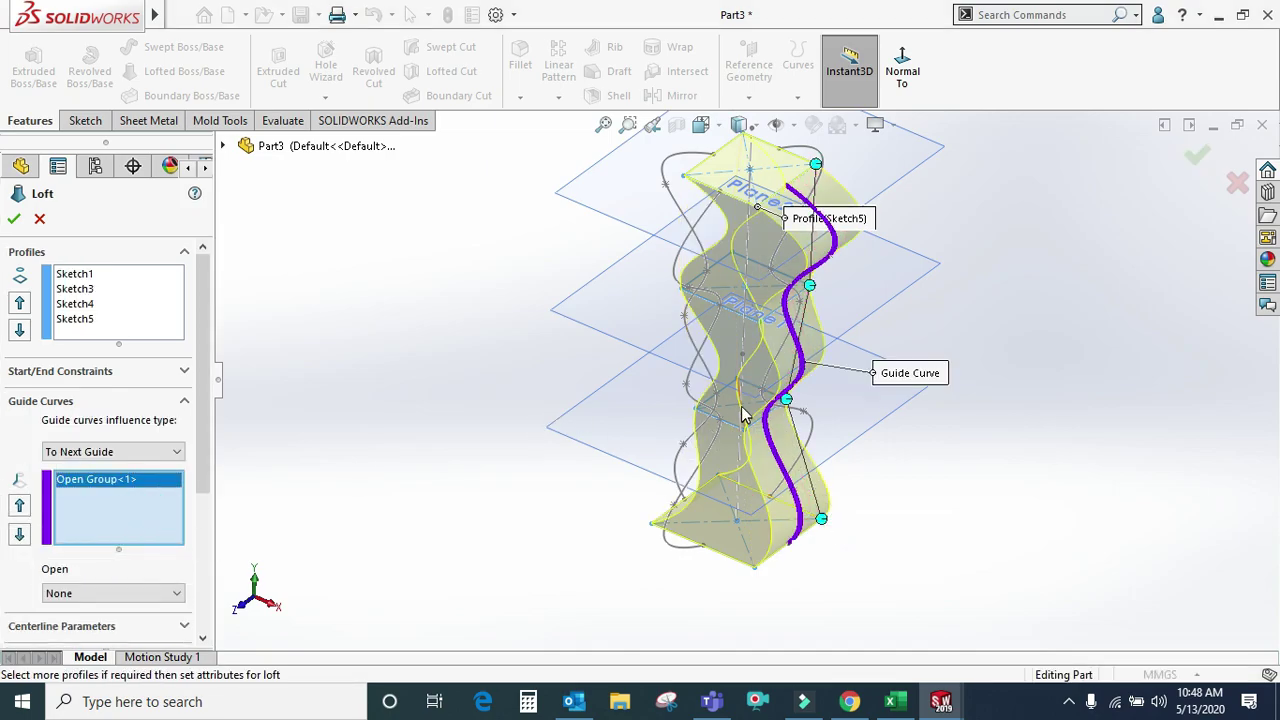
middle_click_drag(743, 415, 672, 364)
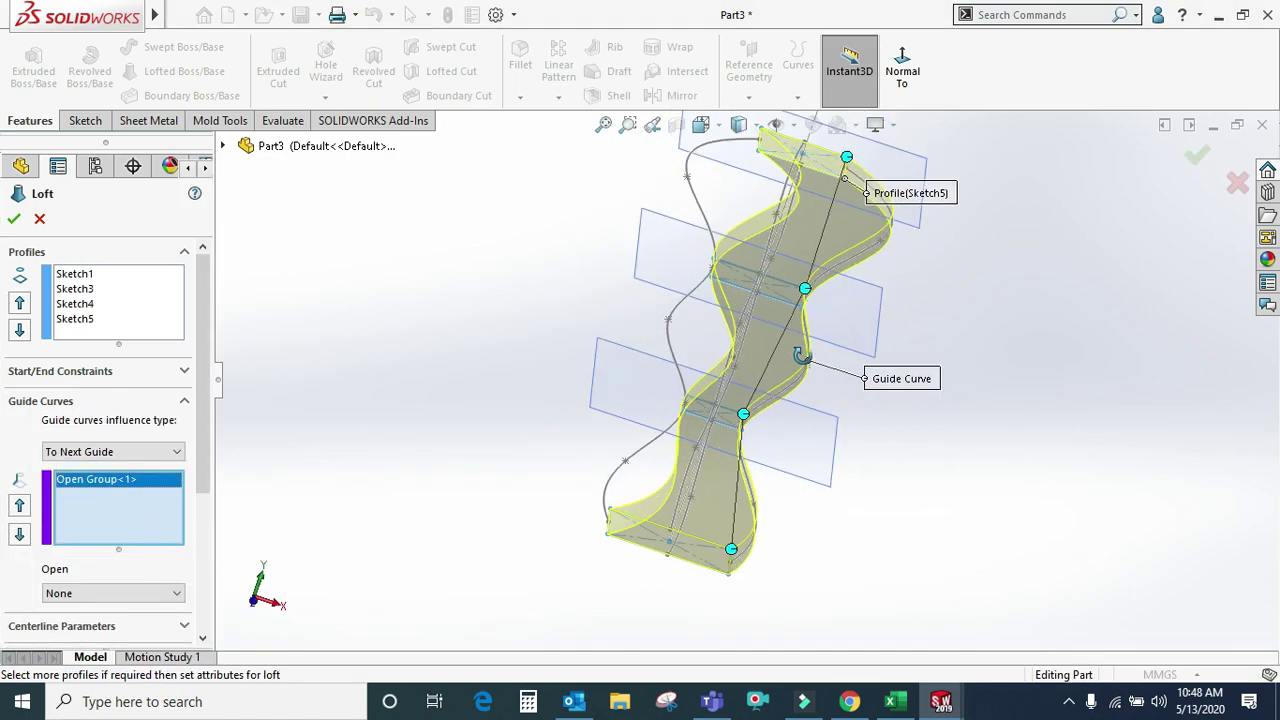
left_click(680, 368)
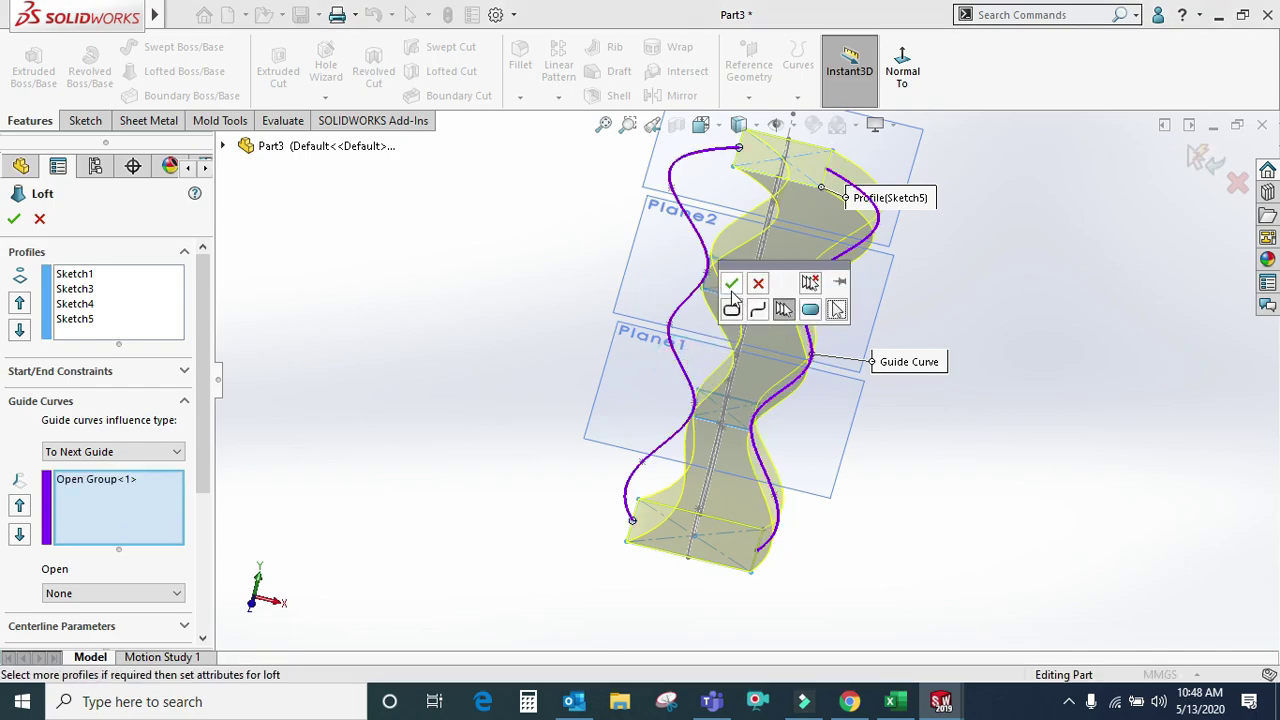
left_click(731, 285)
mouse_move(722, 368)
middle_mouse_down()
mouse_move(598, 385)
mouse_move(670, 372)
middle_mouse_up()
left_click(680, 370)
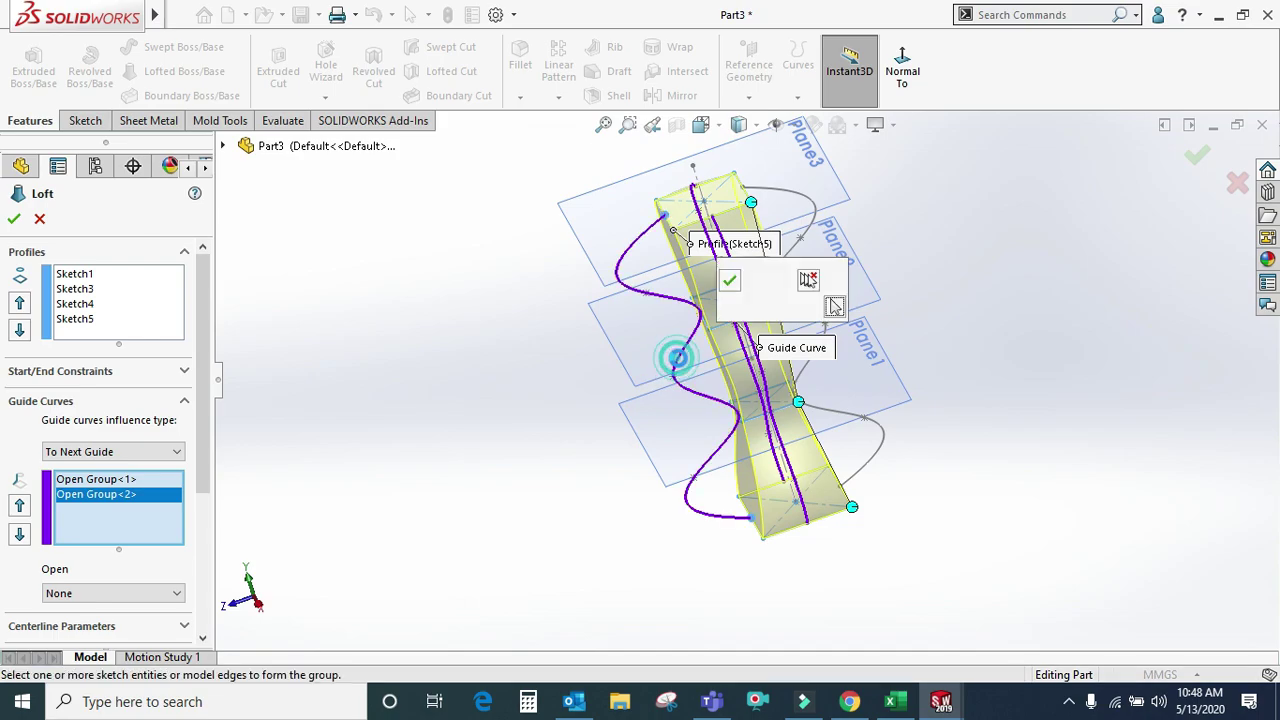
left_click(731, 282)
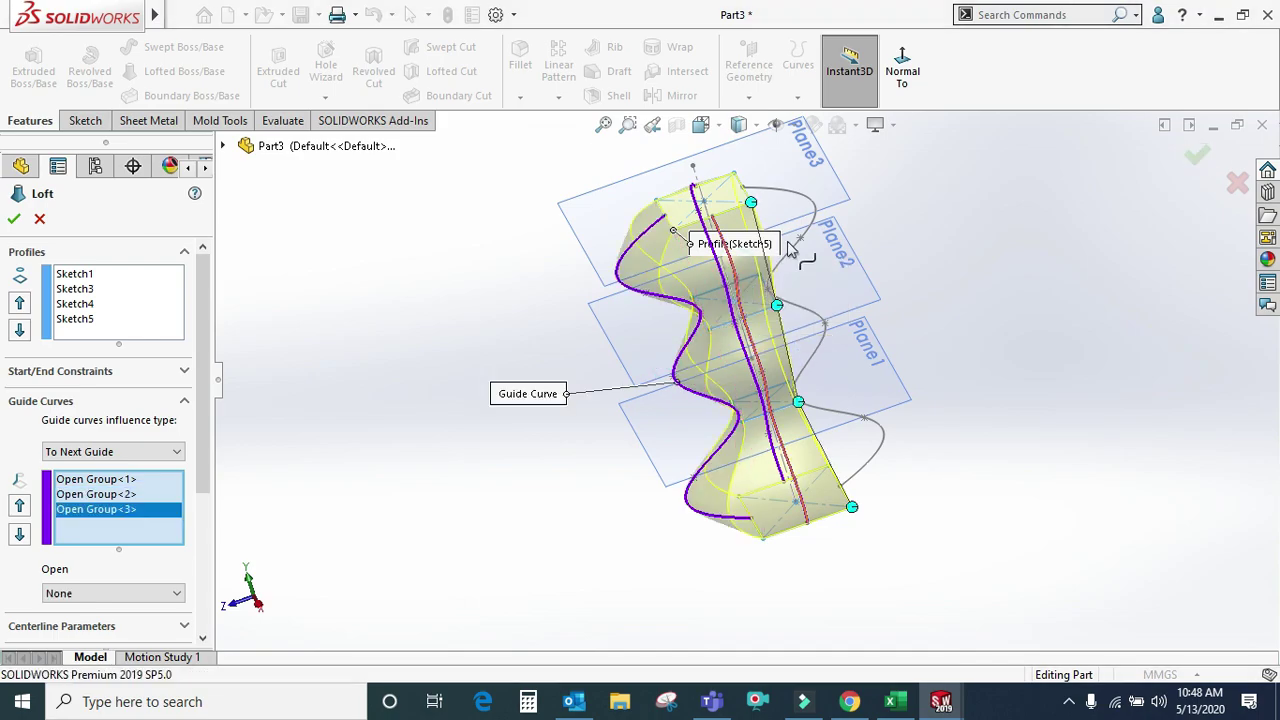
- Add the fourth wavy spline as a guide and complete Loft2
left_click(818, 229)
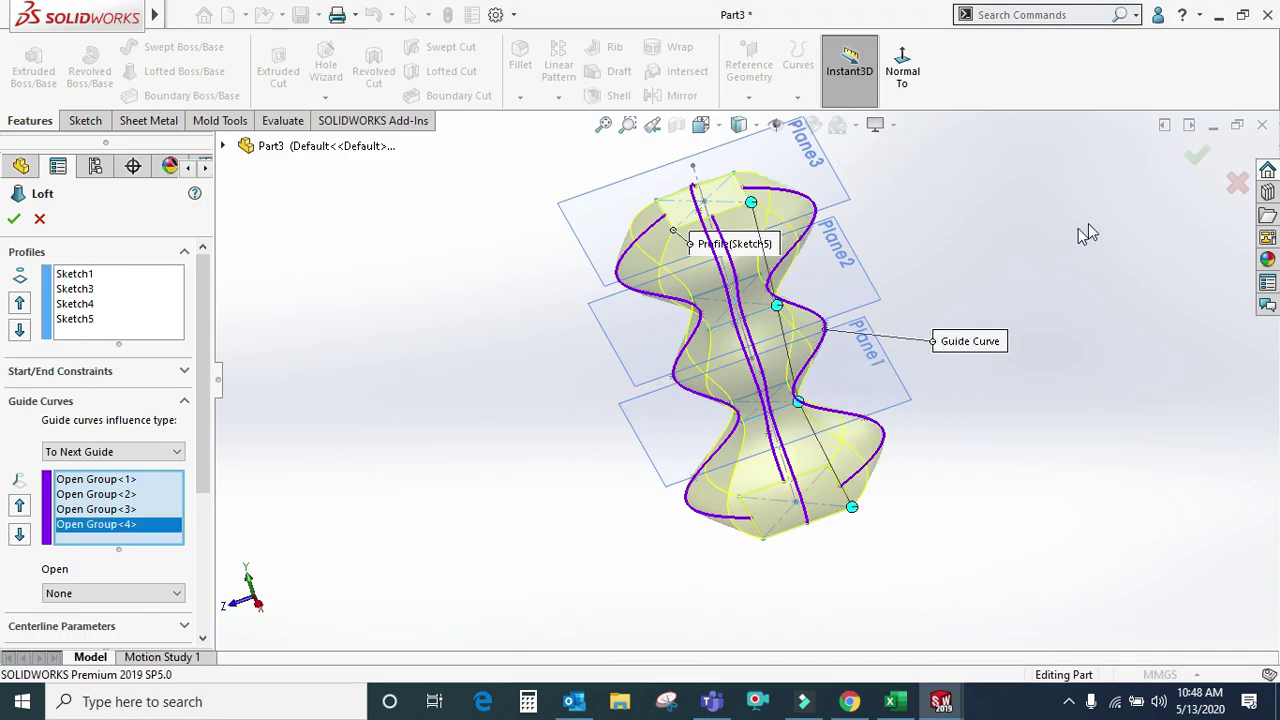
left_click(14, 220)
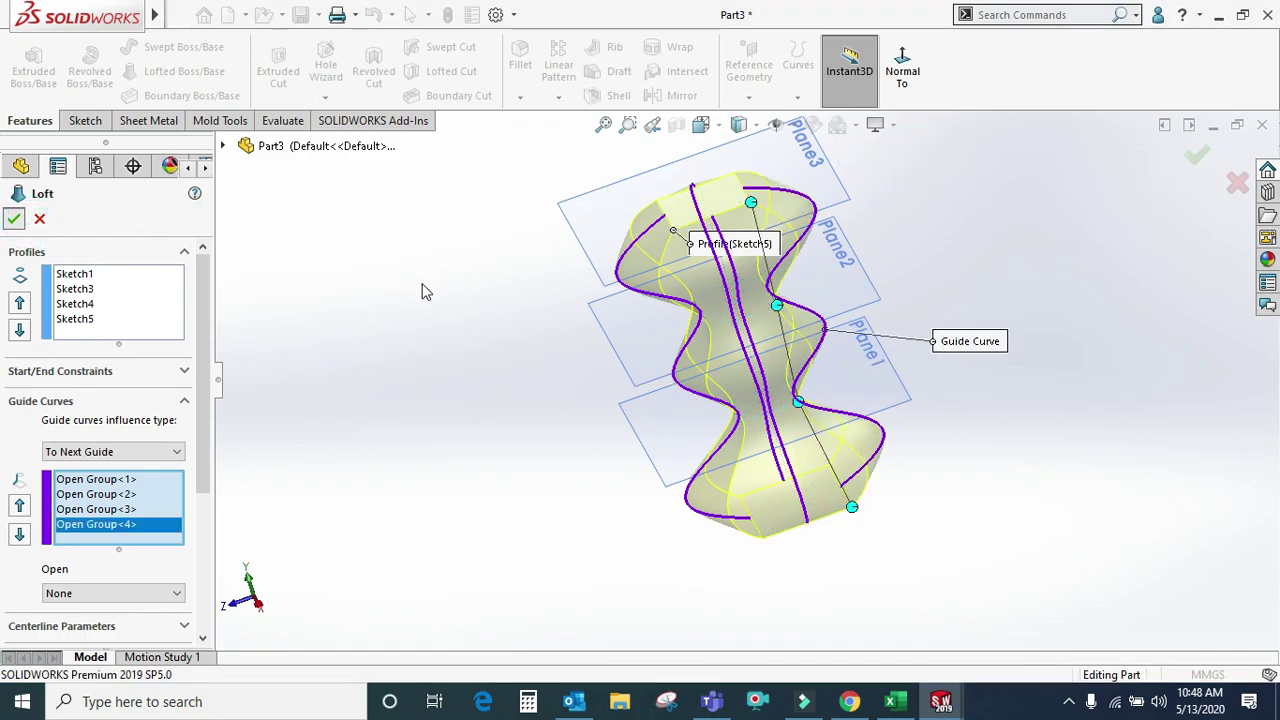
left_click(521, 335)
mouse_move(531, 364)
middle_mouse_down()
mouse_move(678, 287)
mouse_move(346, 323)
mouse_move(660, 289)
mouse_move(1128, 381)
mouse_move(829, 523)
mouse_move(949, 409)
mouse_move(1023, 466)
mouse_move(1000, 468)
middle_mouse_up()
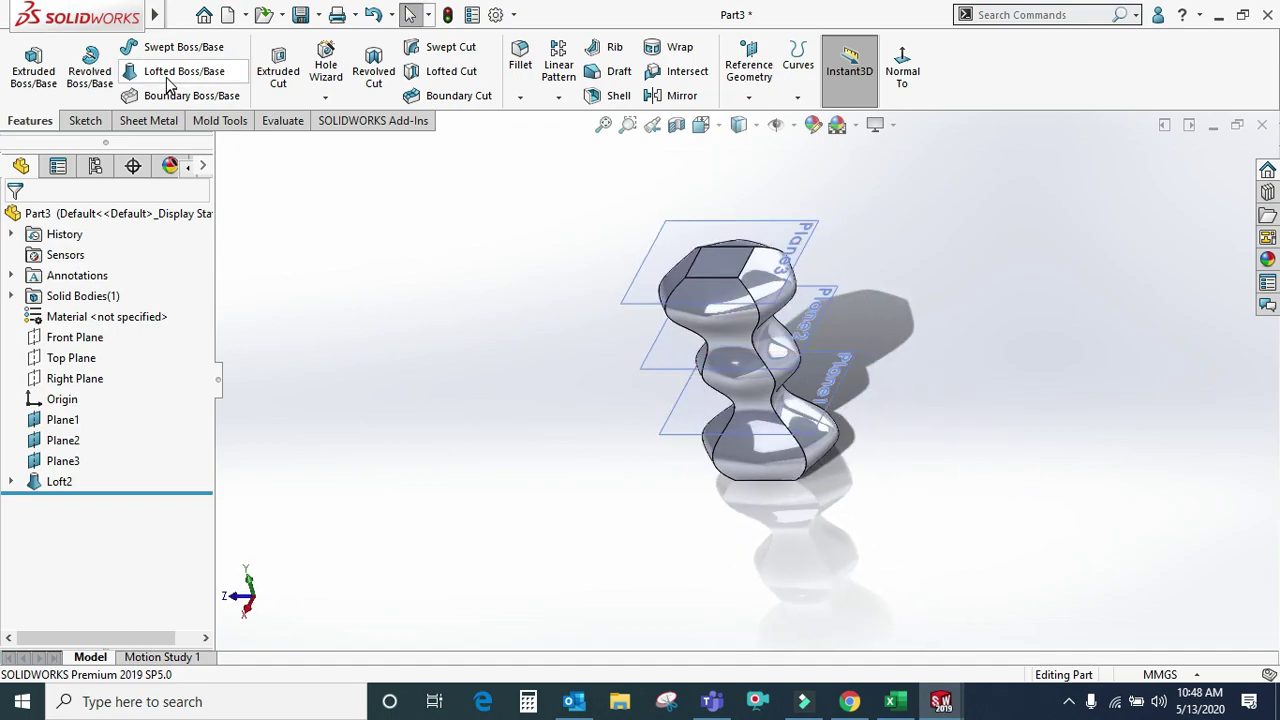
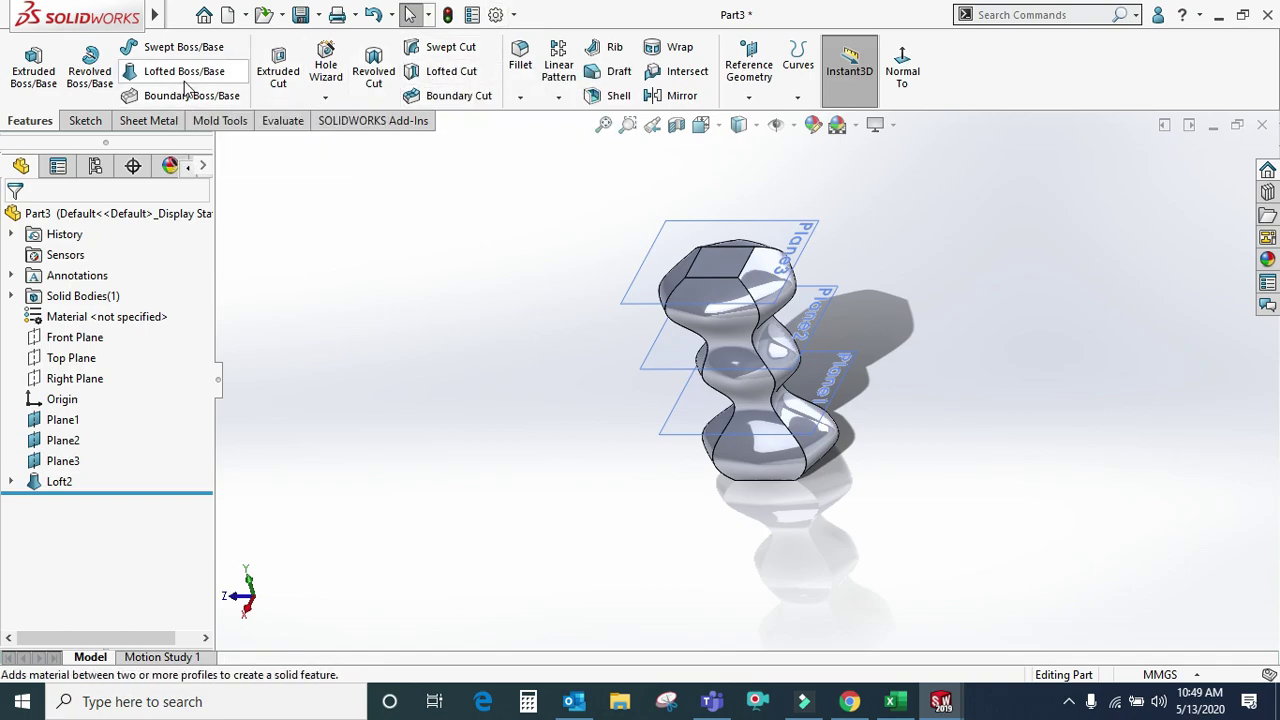
- Abandon the lofted cut and offset the top face 10 mm inward in a new Plane3 sketch
left_click(441, 80)
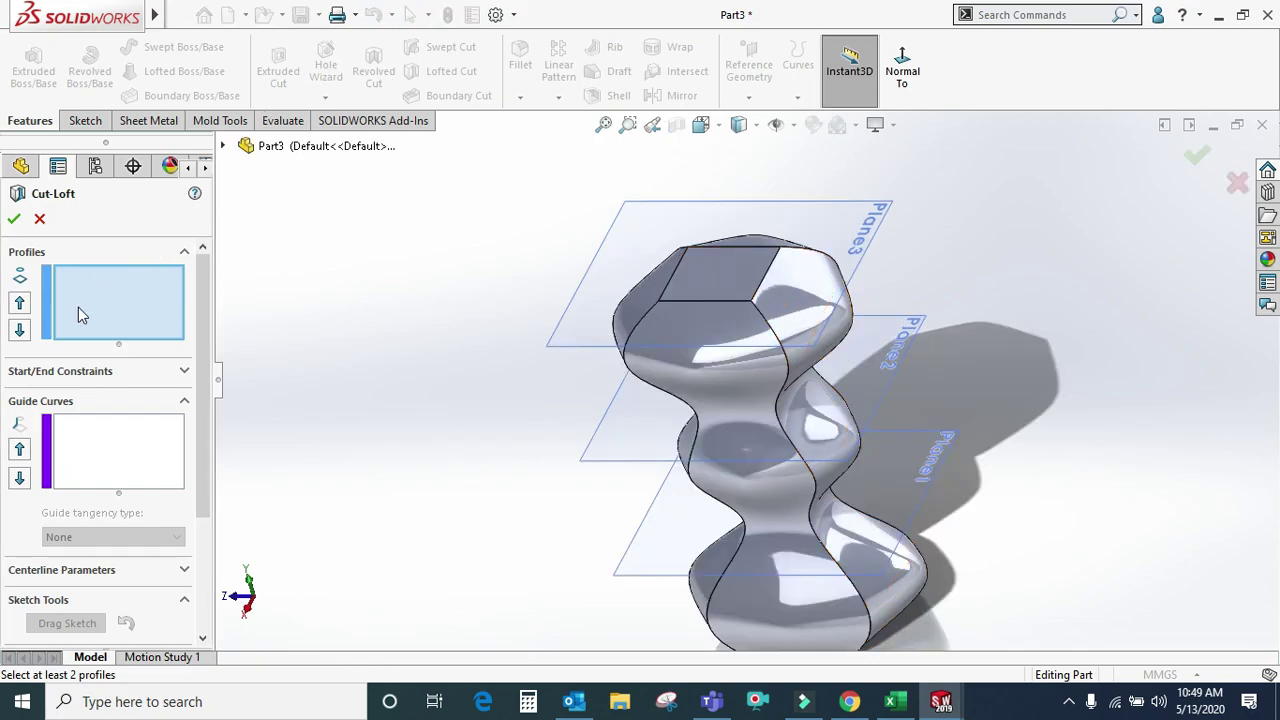
left_click(40, 221)
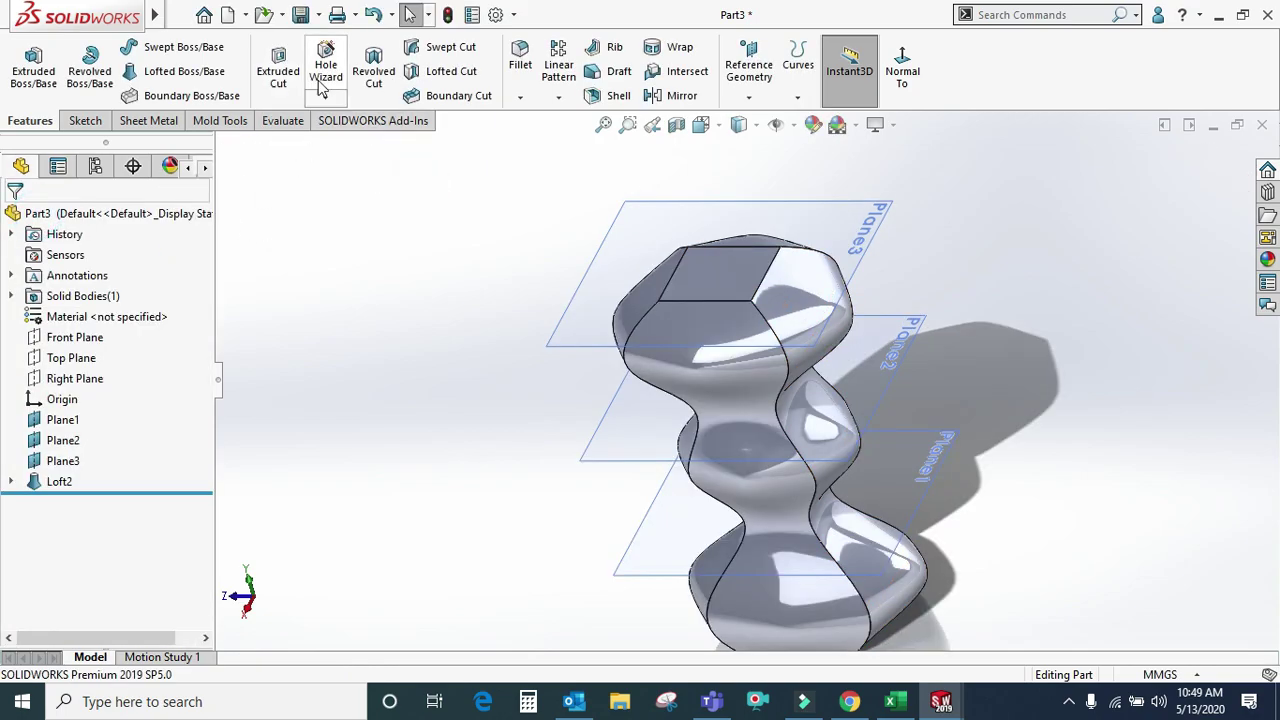
left_click(763, 198)
left_click(851, 149)
left_click(378, 66)
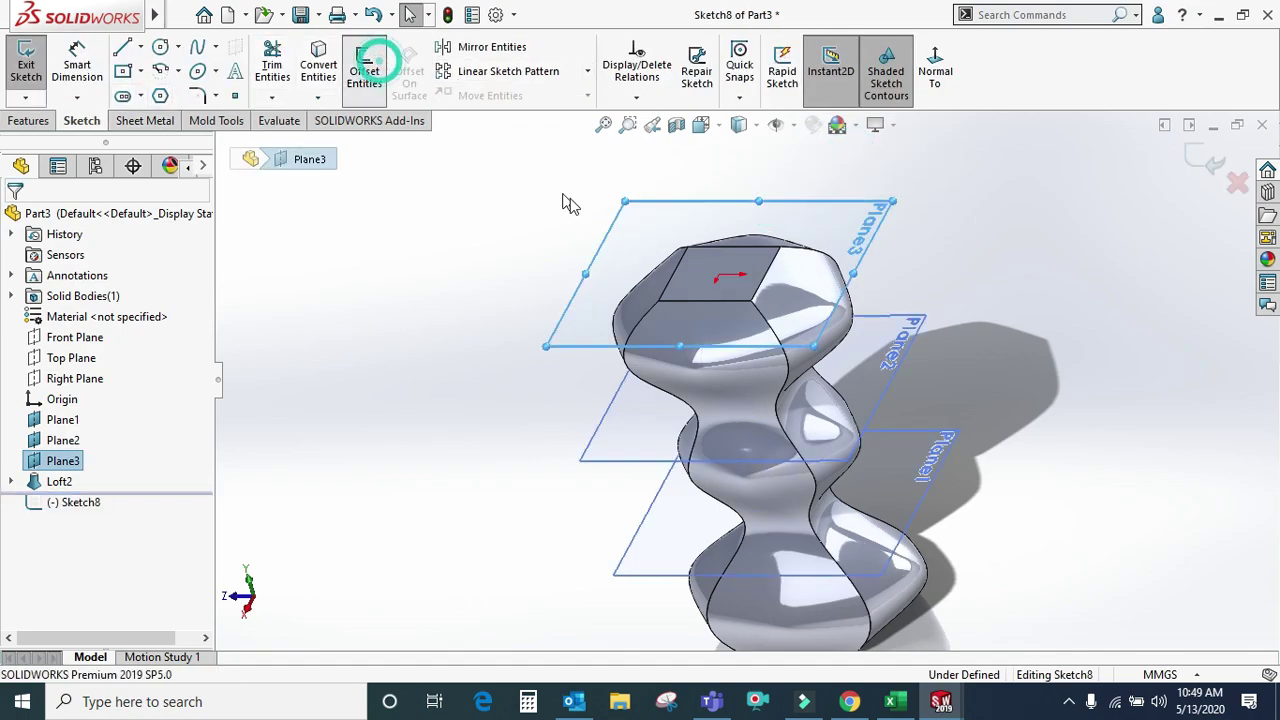
left_click(760, 288)
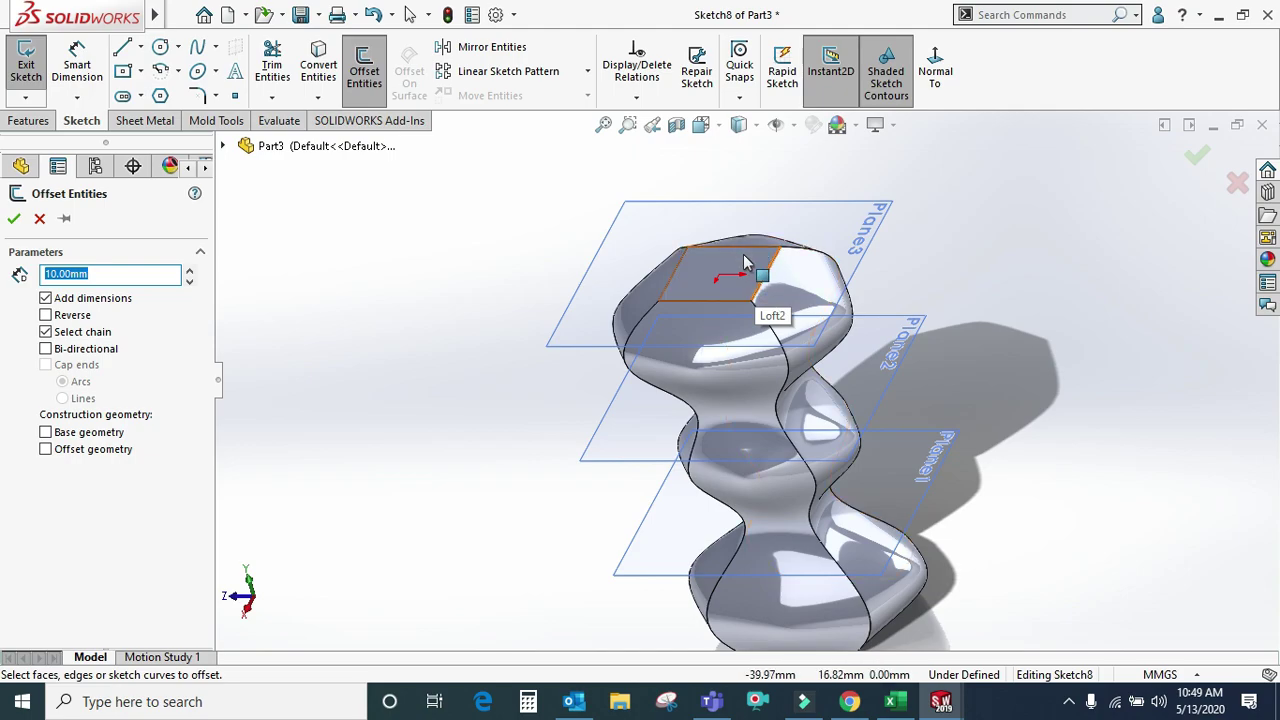
left_click(745, 262)
left_click(47, 315)
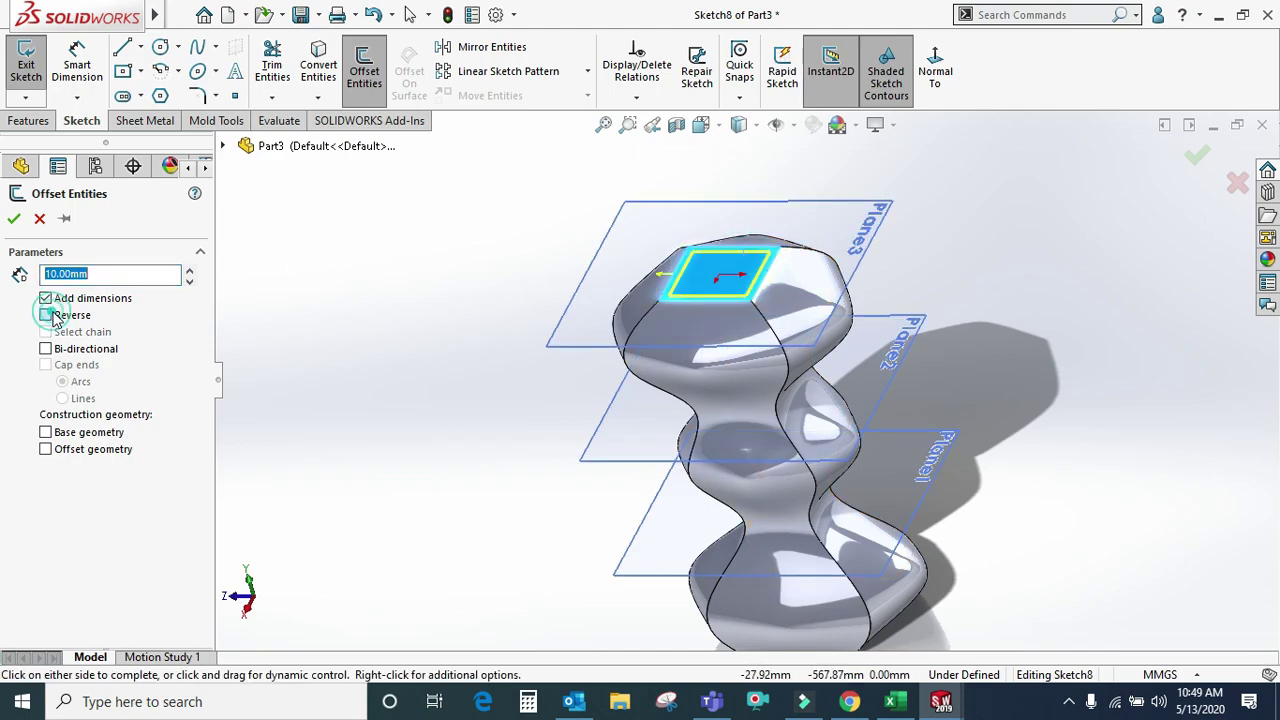
left_click(12, 218)
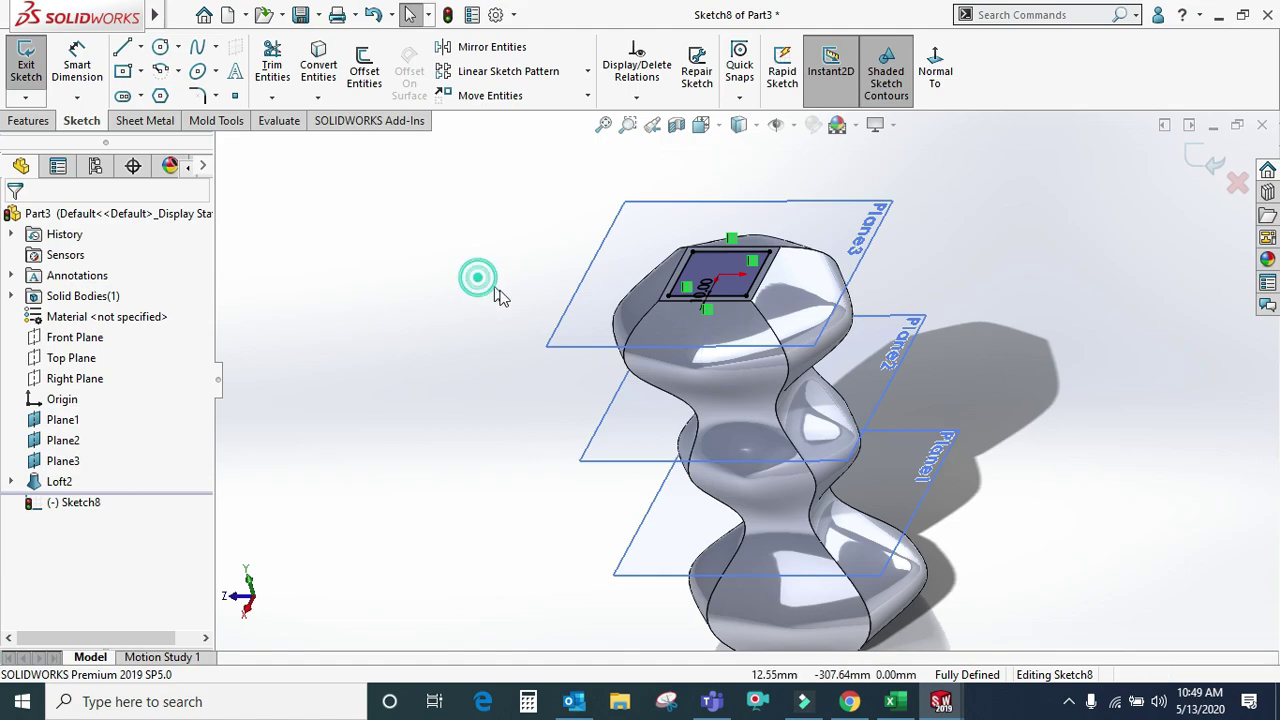
- Close Sketch8 and select Plane1 for the next sketch
scroll(808, 447, "up", 2)
mouse_move(808, 447)
middle_mouse_down()
mouse_move(745, 296)
mouse_move(880, 430)
middle_mouse_up()
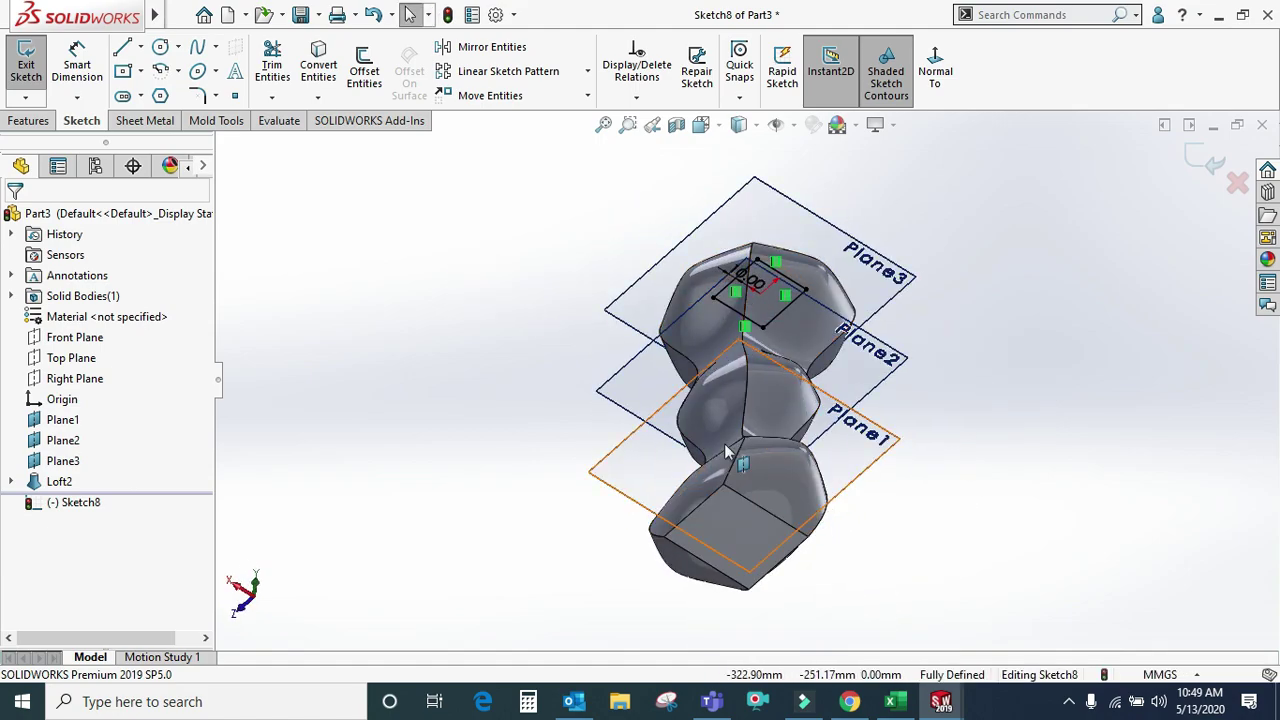
left_click(880, 440)
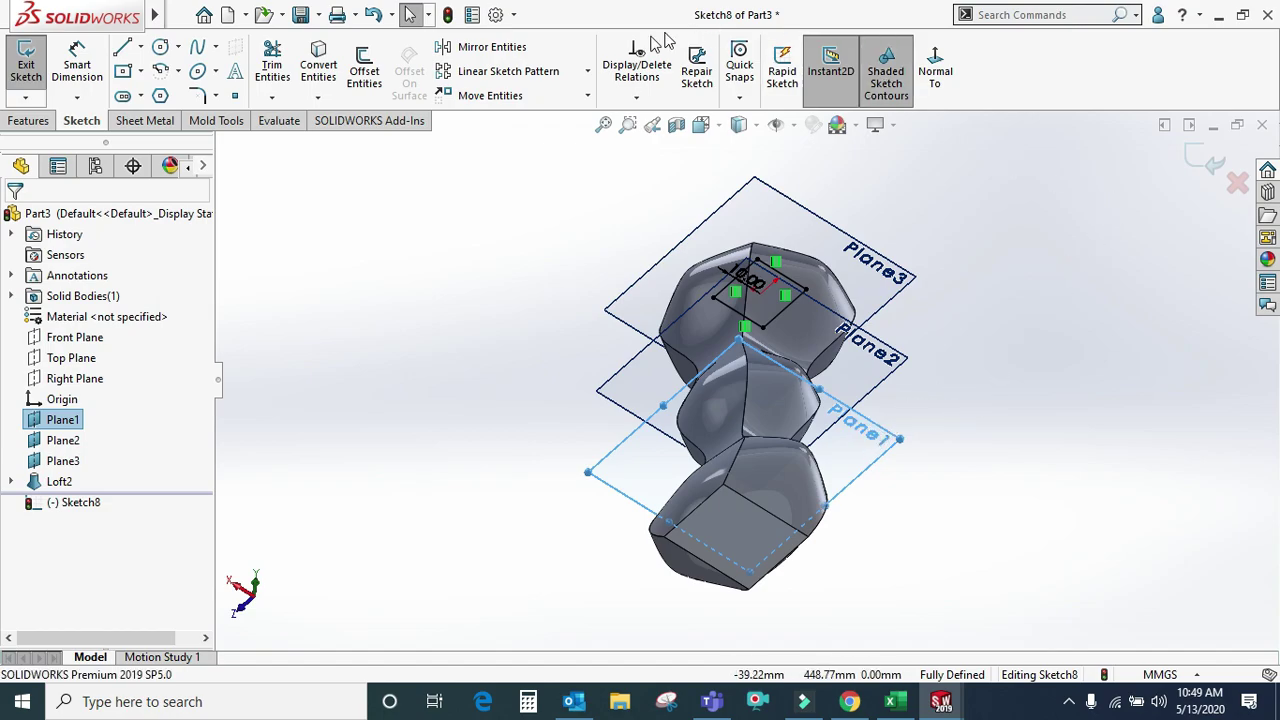
left_click(1197, 155)
left_click(956, 387)
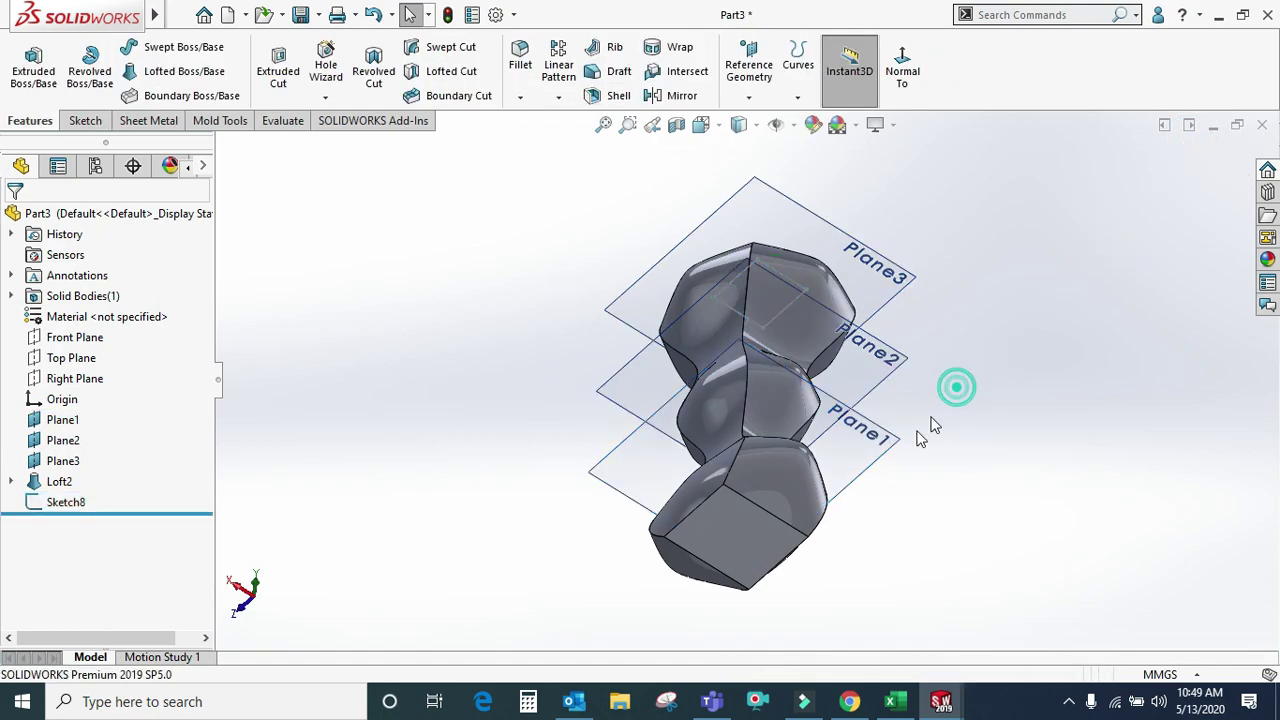
left_click(890, 440)
- Try offsetting the bottom face in a Plane1 sketch, then discard that sketch
left_click(971, 382)
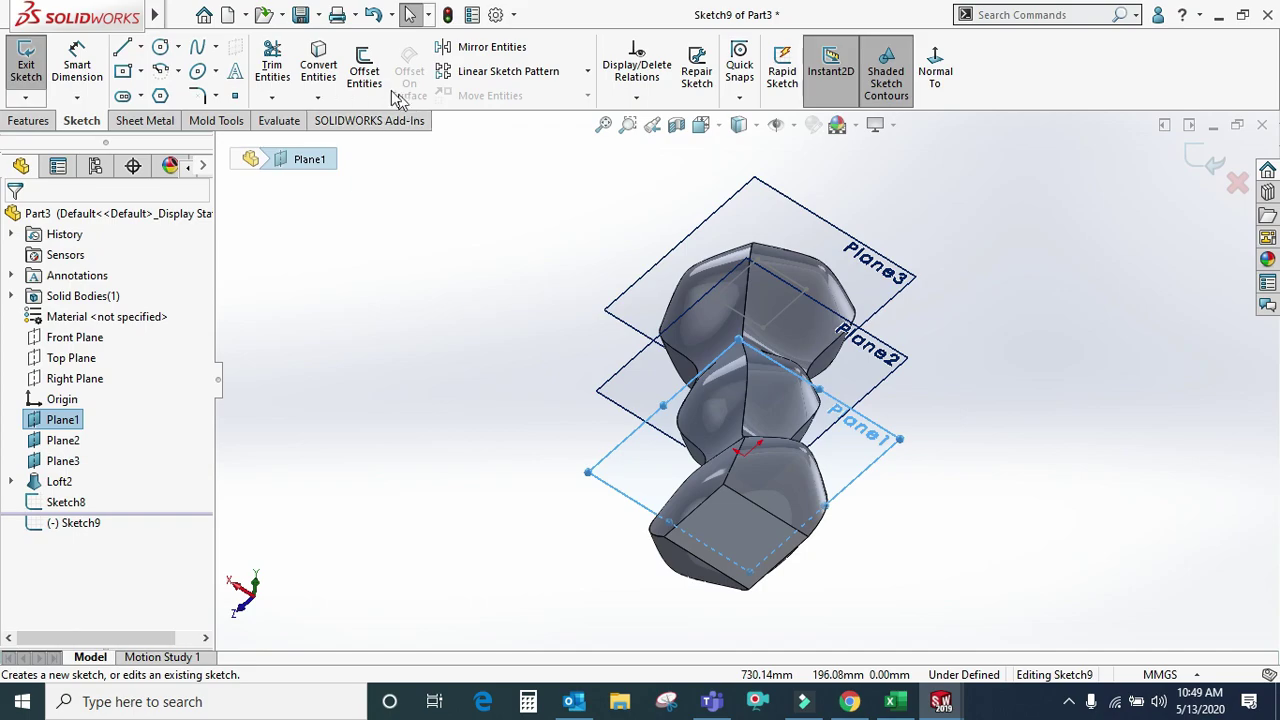
left_click(366, 72)
left_click(737, 532)
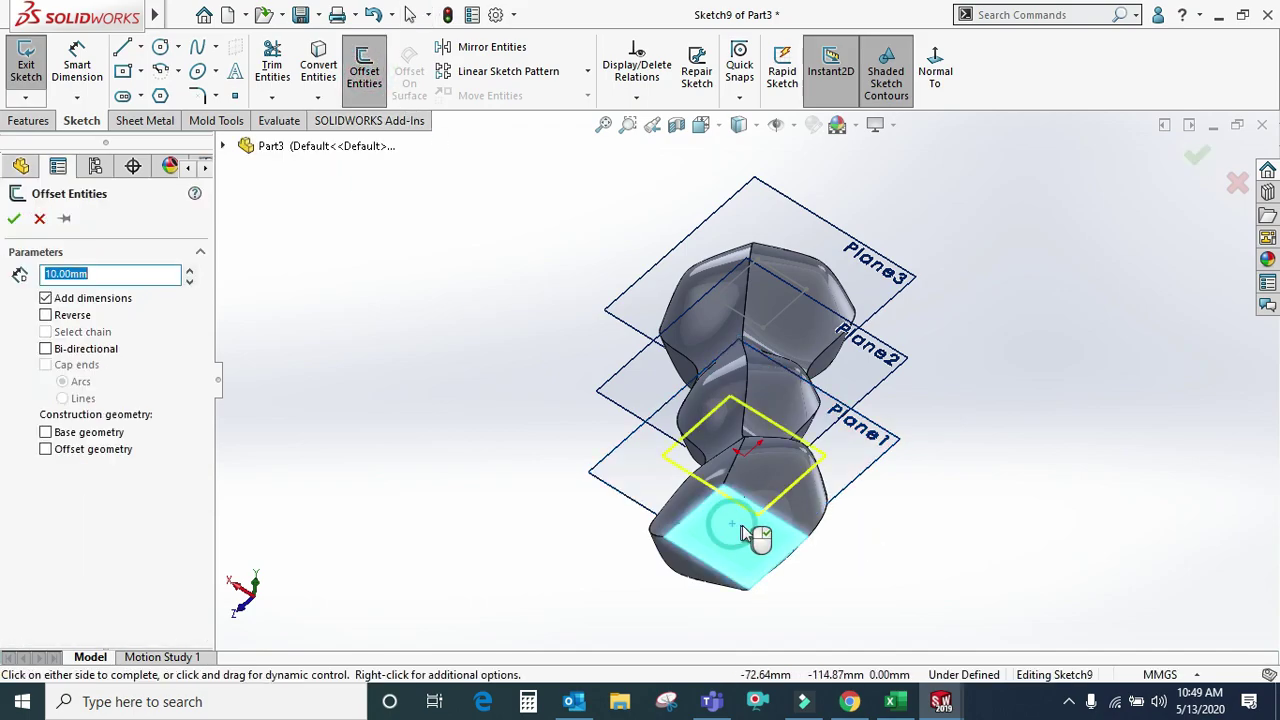
middle_click_drag(766, 452, 855, 590)
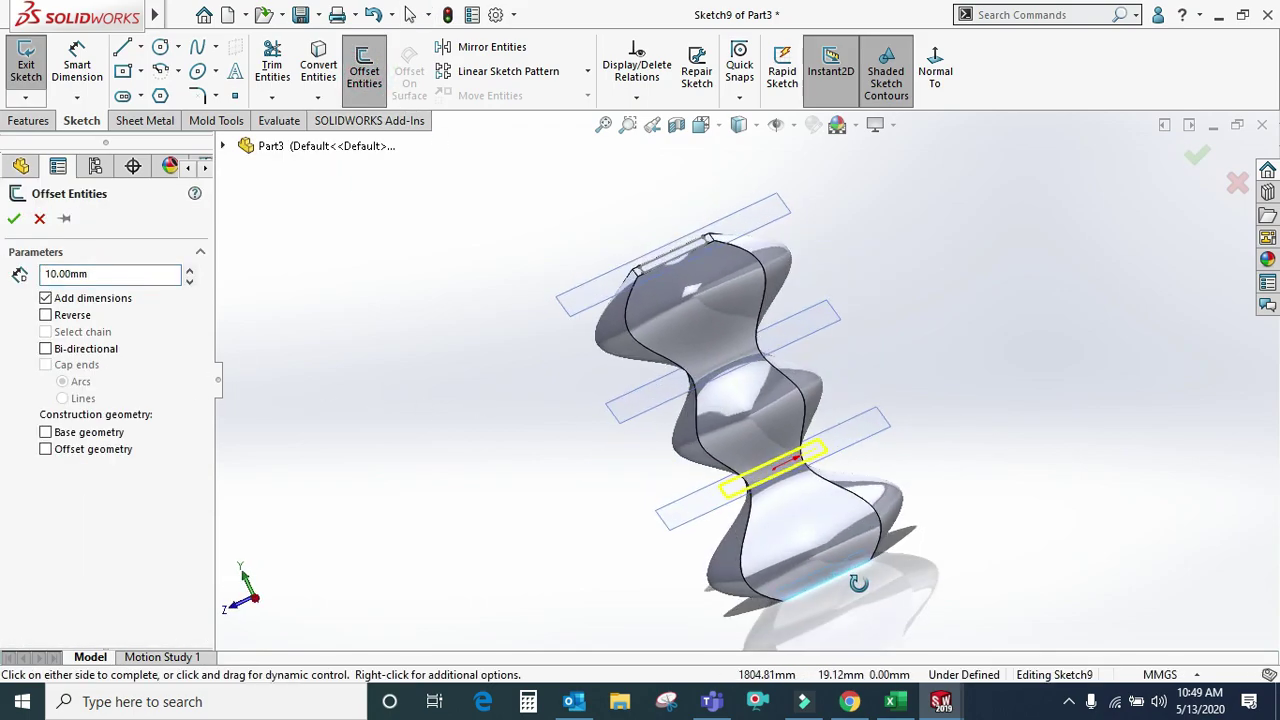
left_click(843, 568)
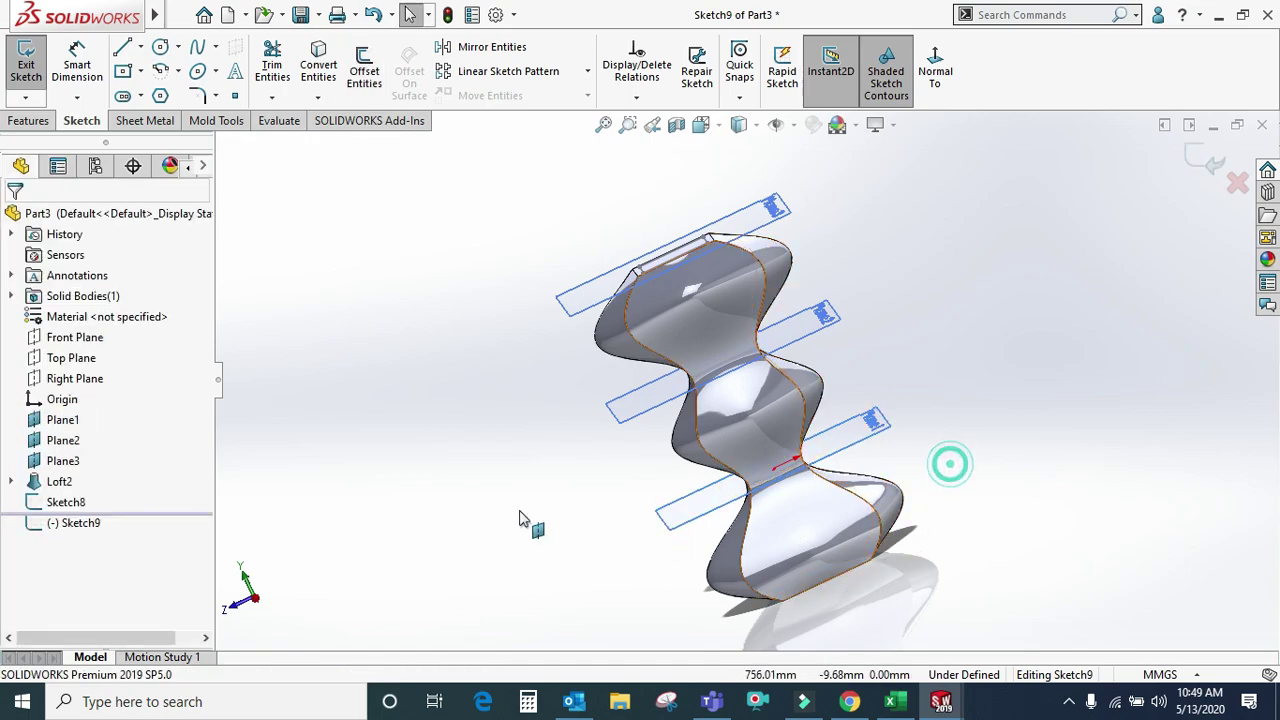
left_click(1195, 160)
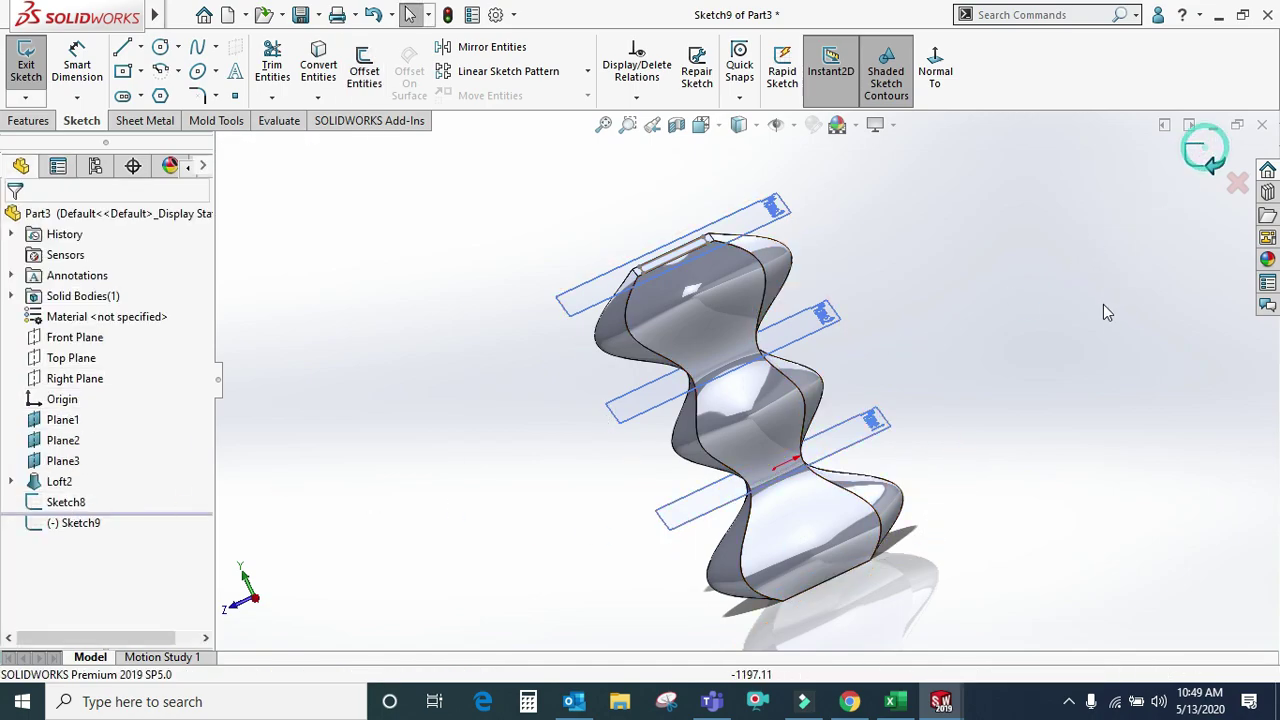
- On Top Plane, sketch a 10 mm inward offset of the bottom face as Sketch10
left_click(73, 362)
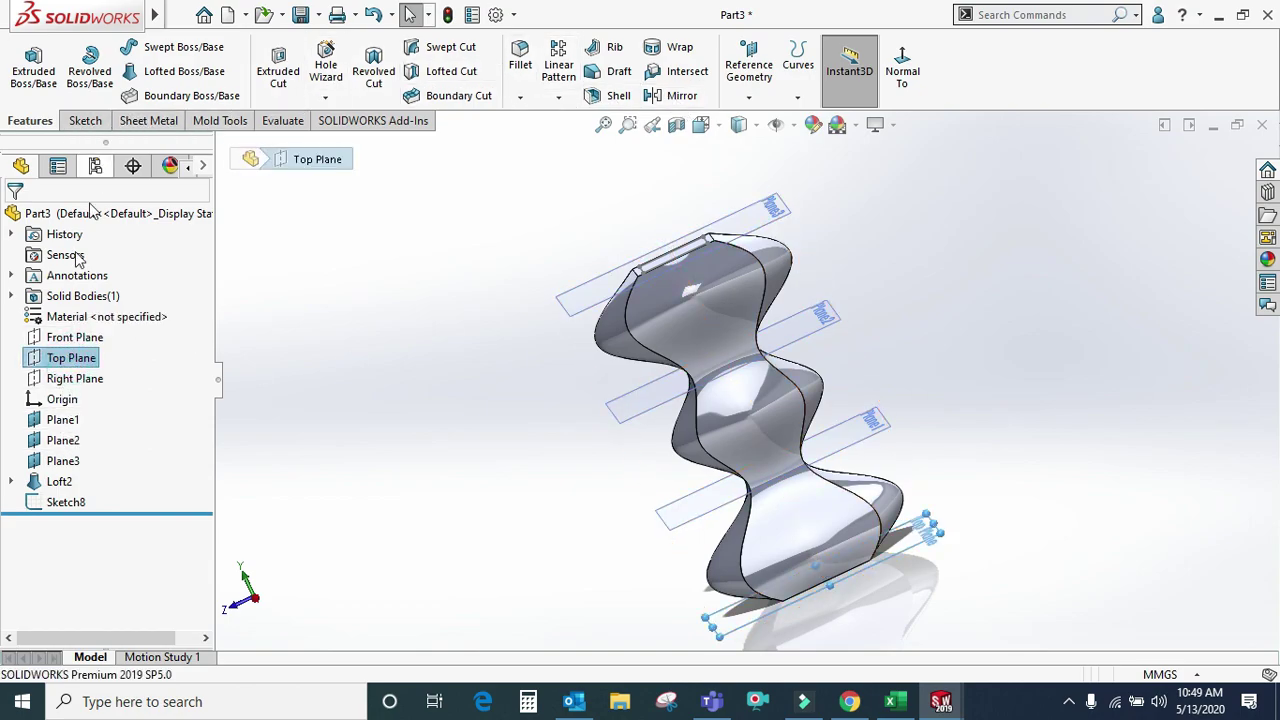
right_click(86, 362)
left_click(105, 326)
left_click(362, 82)
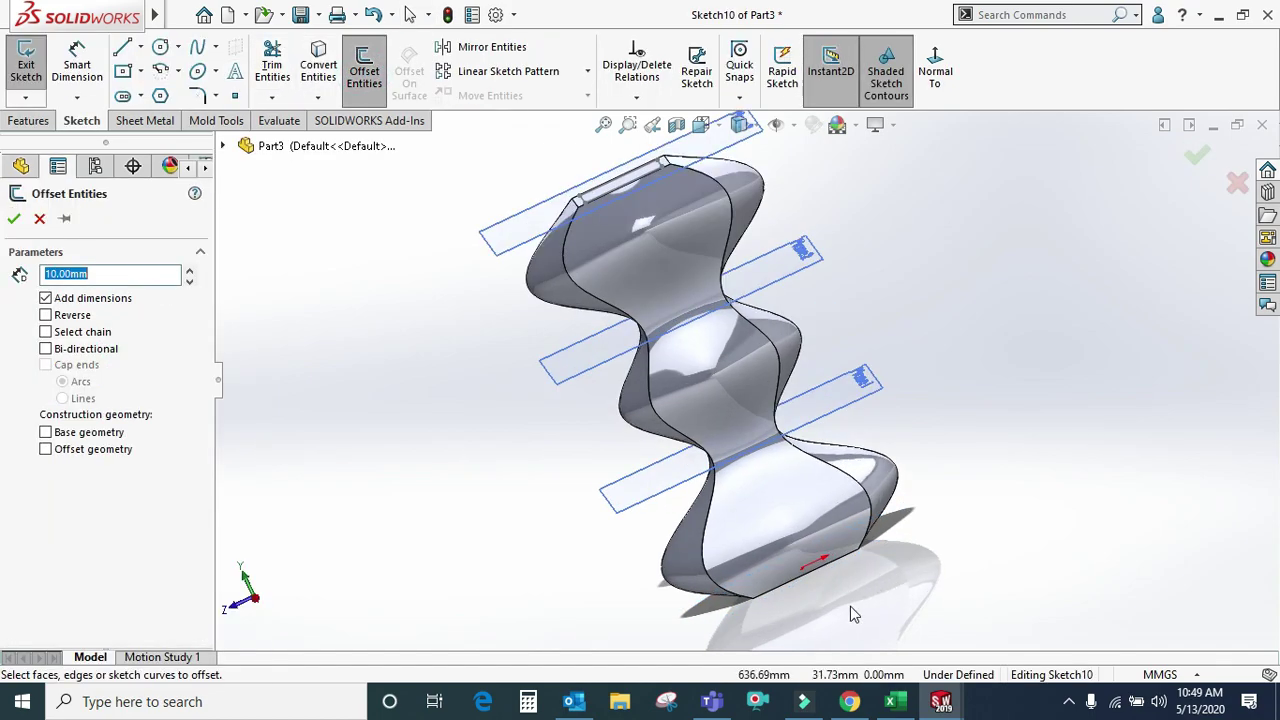
left_click(853, 577)
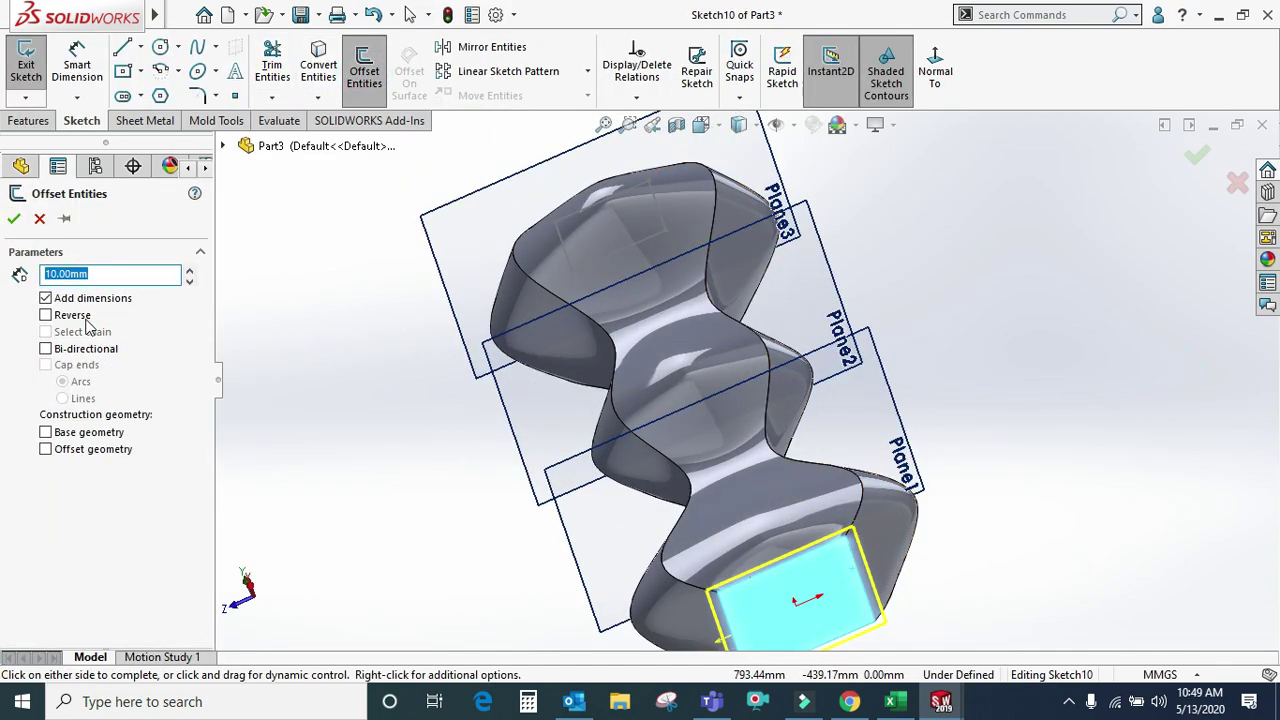
left_click(46, 316)
left_click(14, 212)
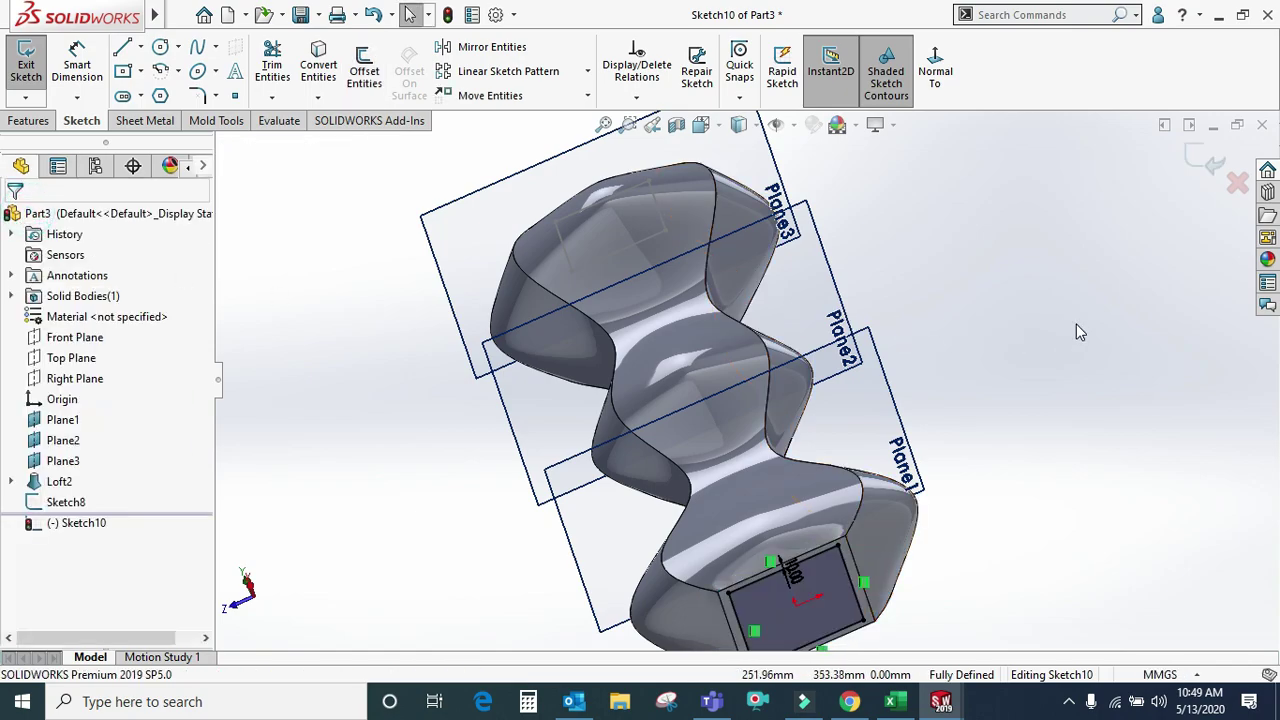
key("f")
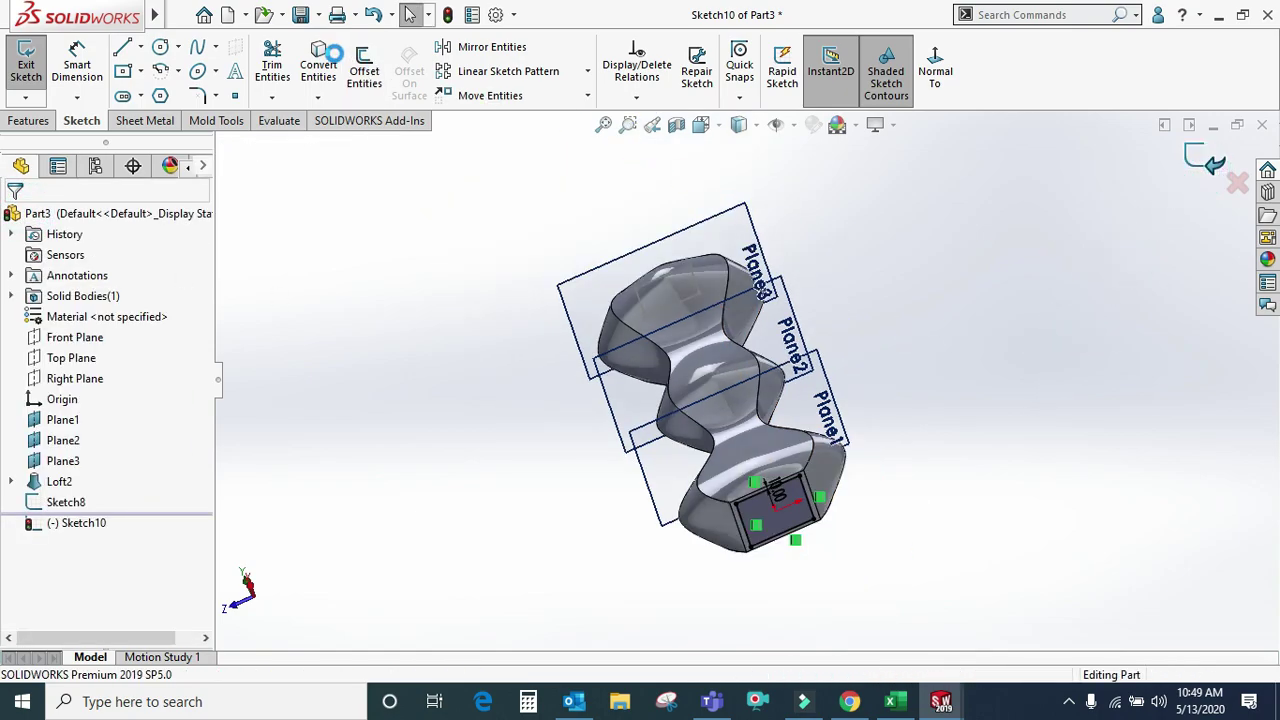
left_click(472, 74)
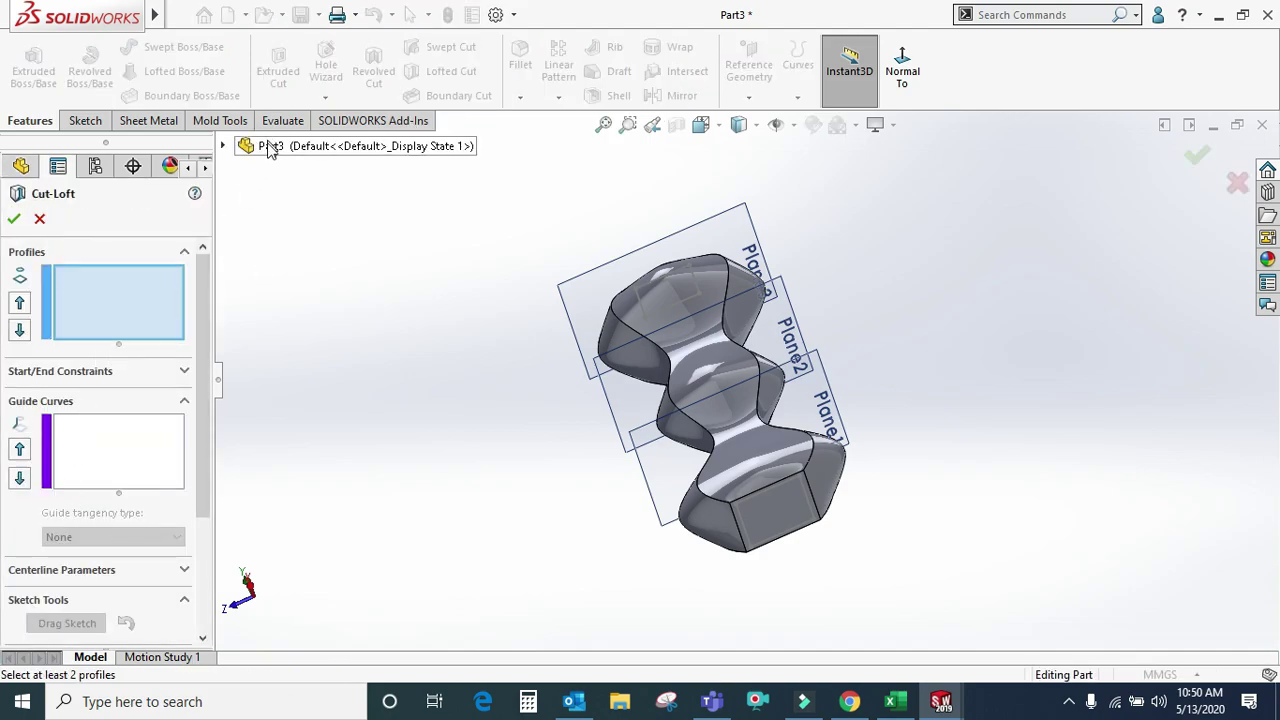
- Create a lofted cut with Sketch8 and Sketch10 as profiles, then dismiss the Bodies to Keep prompt
left_click(268, 148)
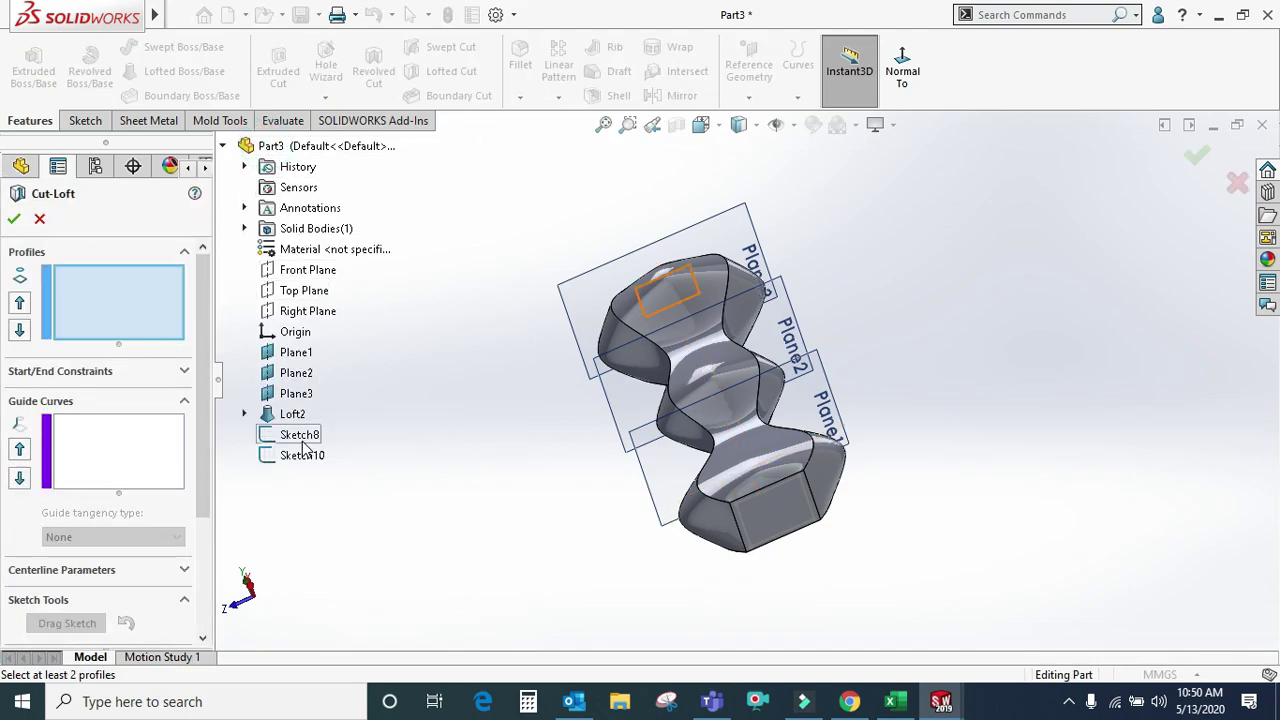
left_click(302, 440)
left_click(105, 470)
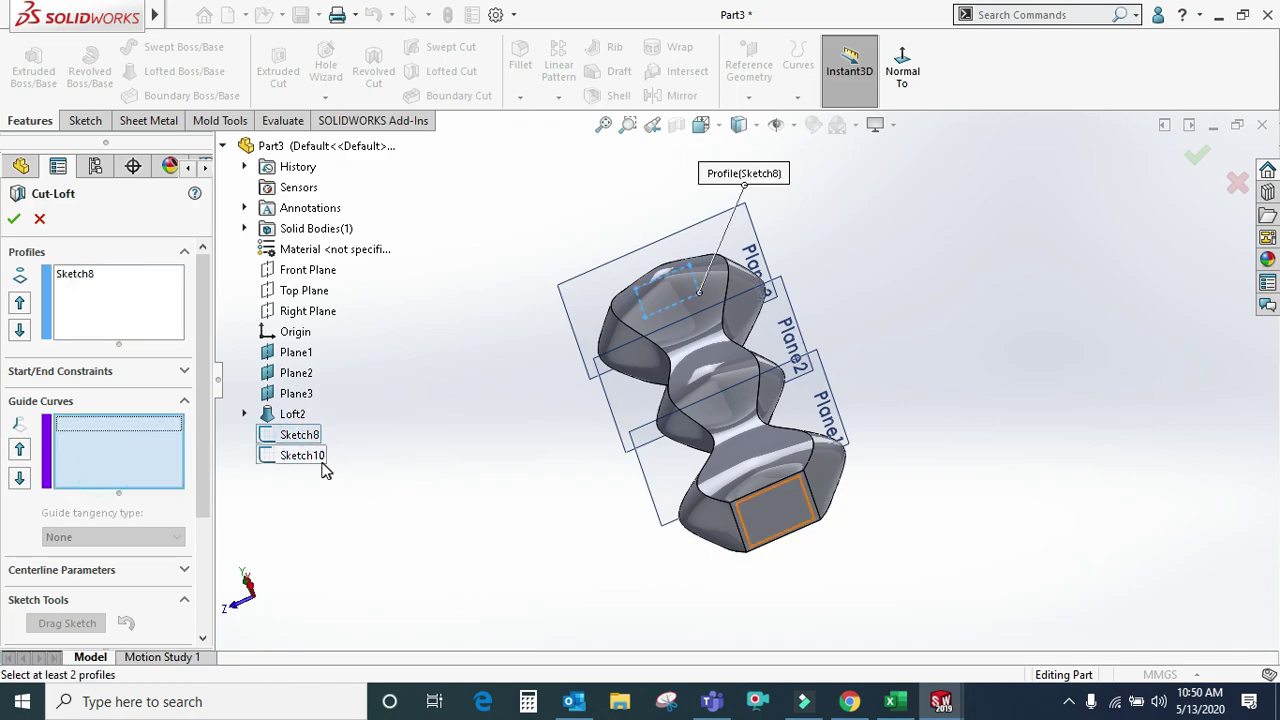
left_click(90, 307)
left_click(302, 455)
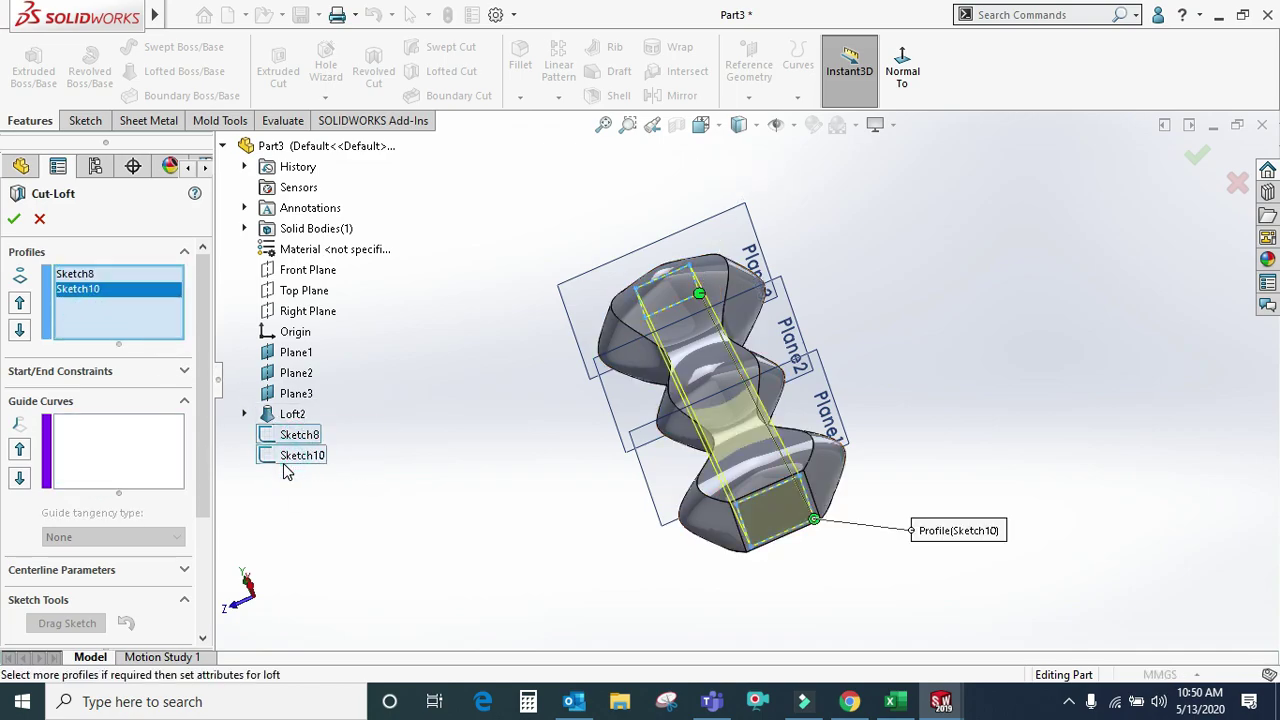
mouse_move(749, 433)
middle_mouse_down()
mouse_move(828, 663)
mouse_move(1157, 409)
middle_mouse_up()
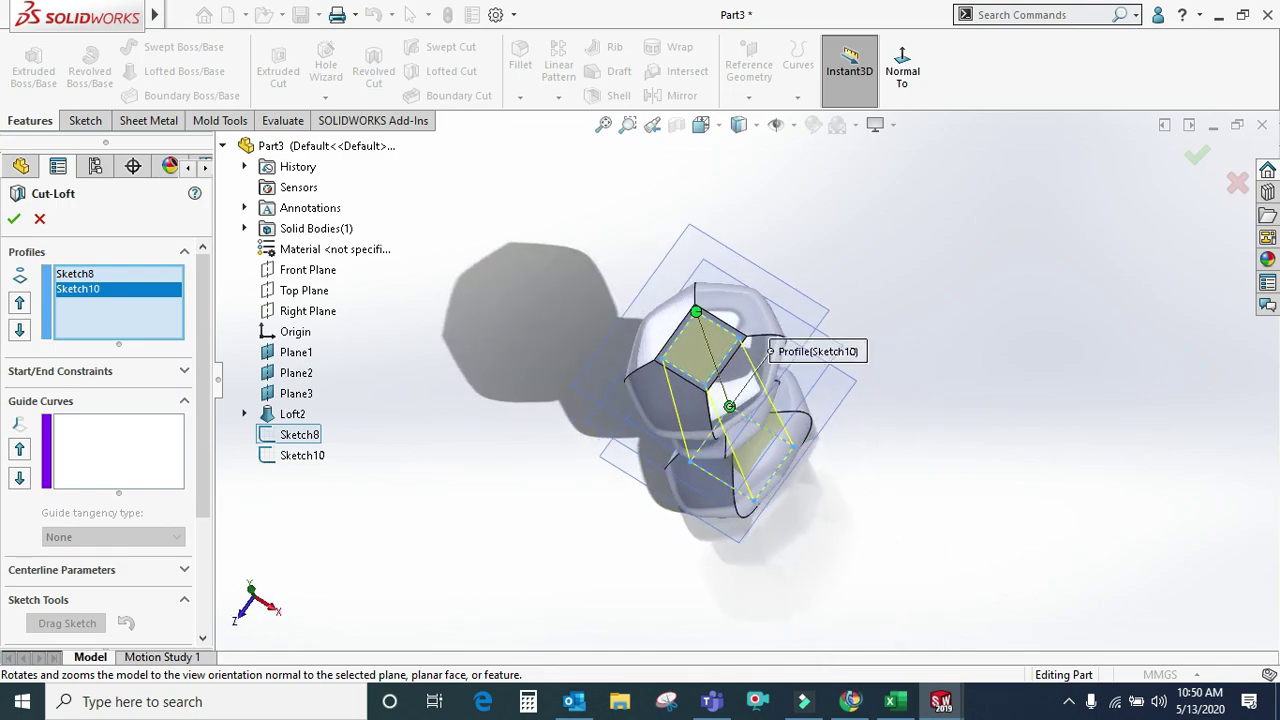
left_click(1199, 156)
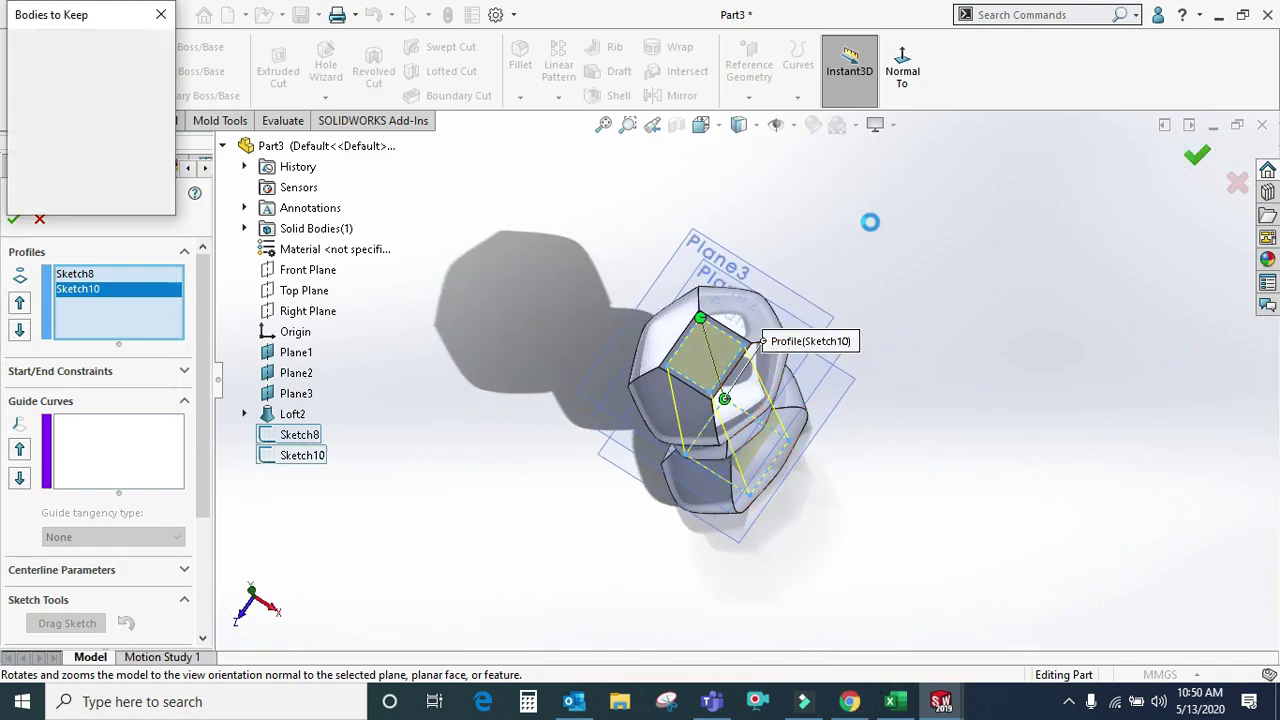
left_click(38, 46)
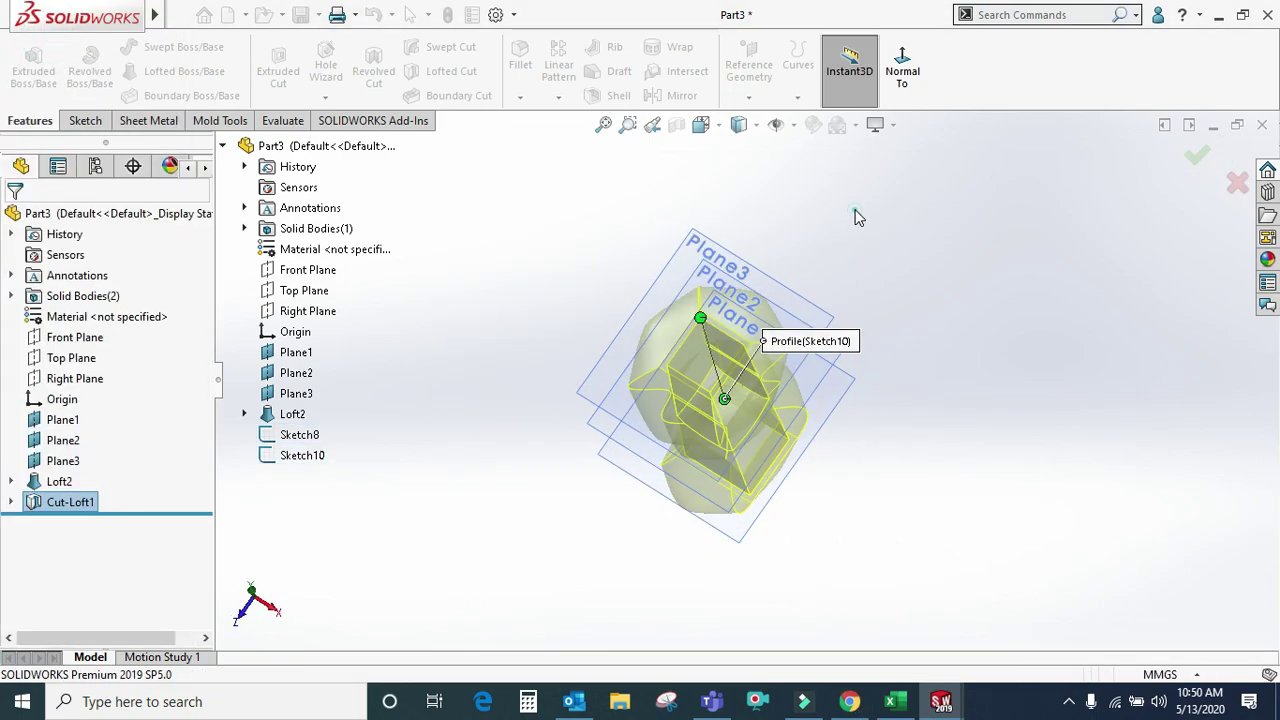
mouse_move(765, 465)
middle_mouse_down()
mouse_move(534, 220)
mouse_move(434, 303)
mouse_move(309, 360)
mouse_move(380, 398)
mouse_move(300, 420)
middle_mouse_up()
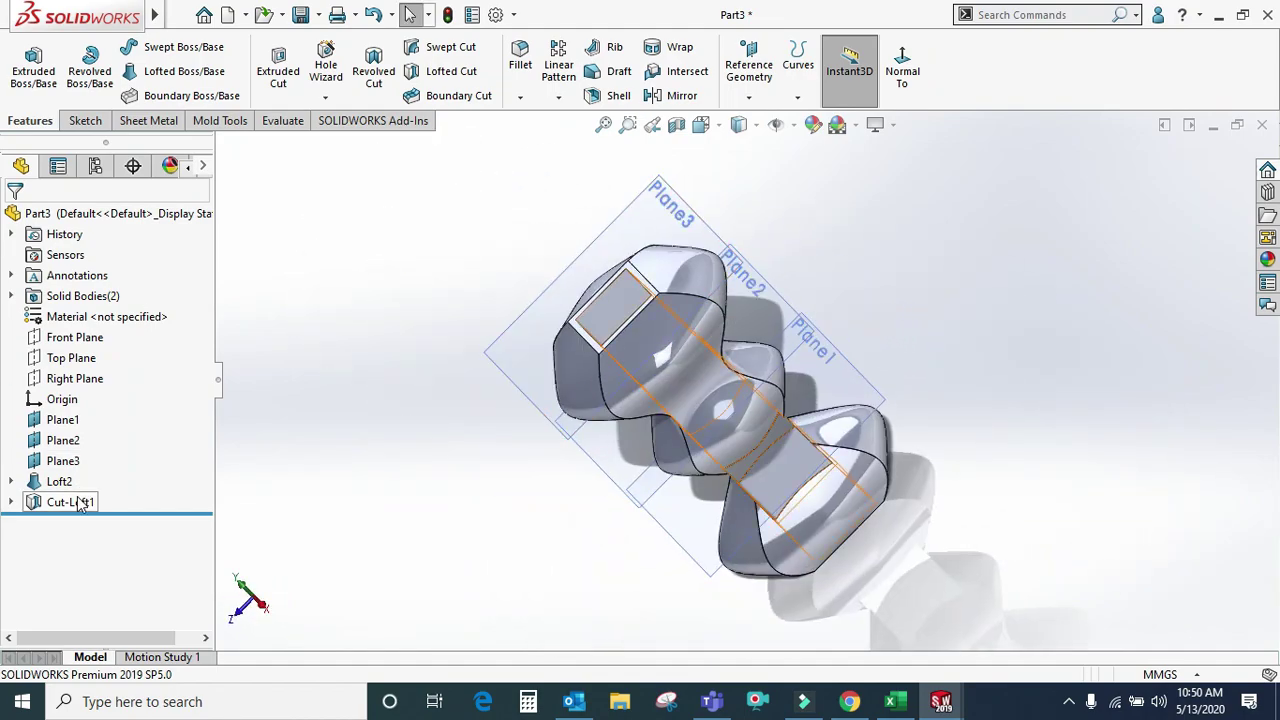
- Delete the Cut-Loft1 feature
right_click(70, 501)
left_click(137, 383)
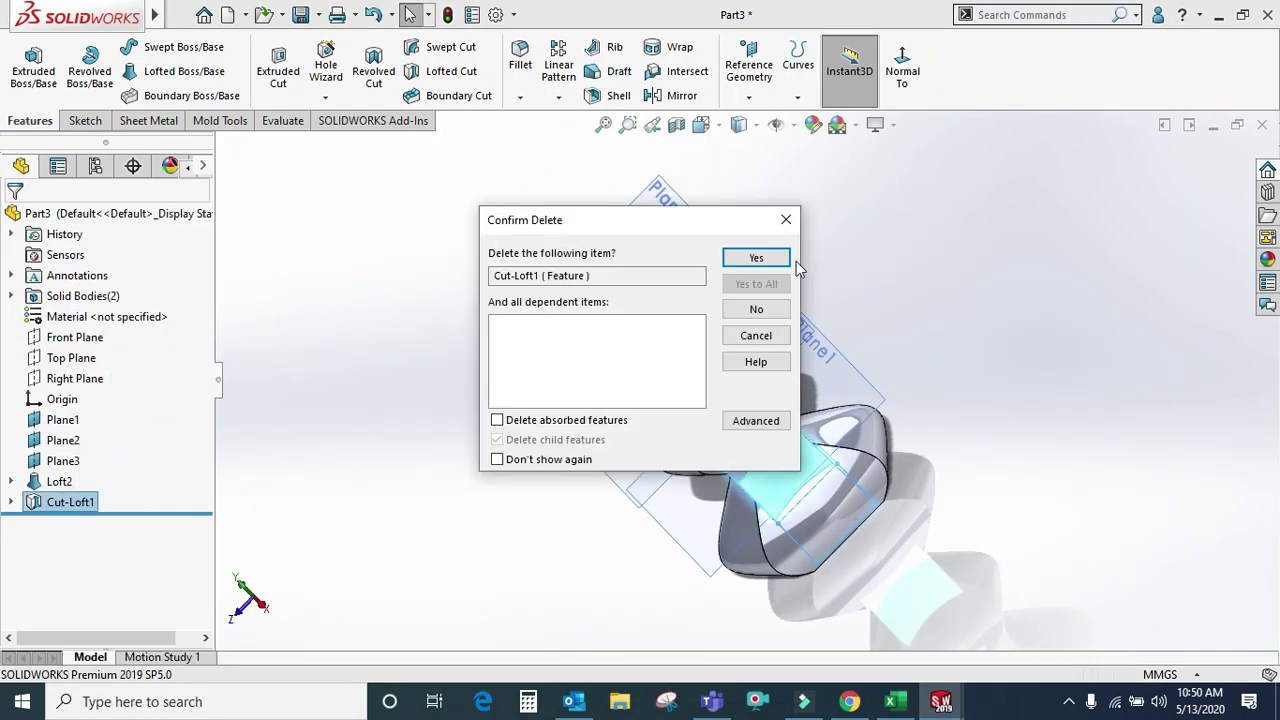
left_click(778, 256)
- Delete Loft2 together with its child sketches Sketch8 and Sketch10
left_click_drag(160, 411, 24, 527)
left_click_drag(199, 335, 195, 338)
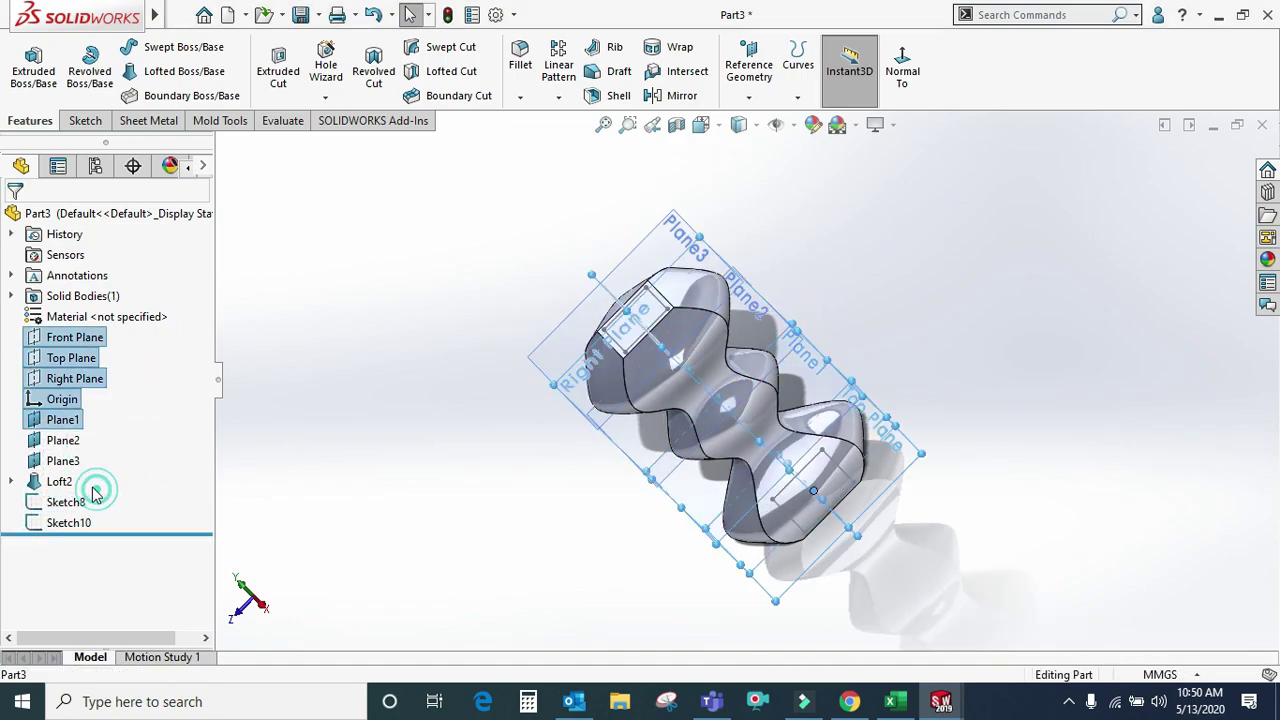
left_click(60, 481)
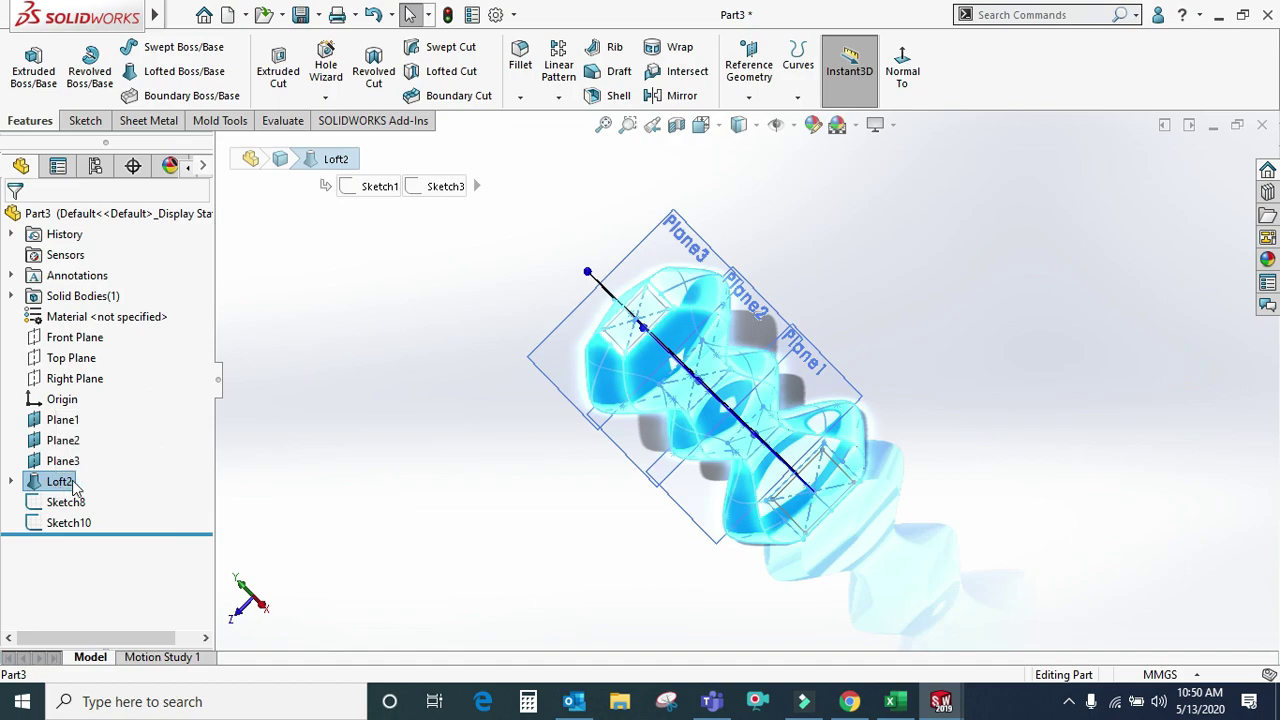
right_click(60, 481)
left_click(135, 405)
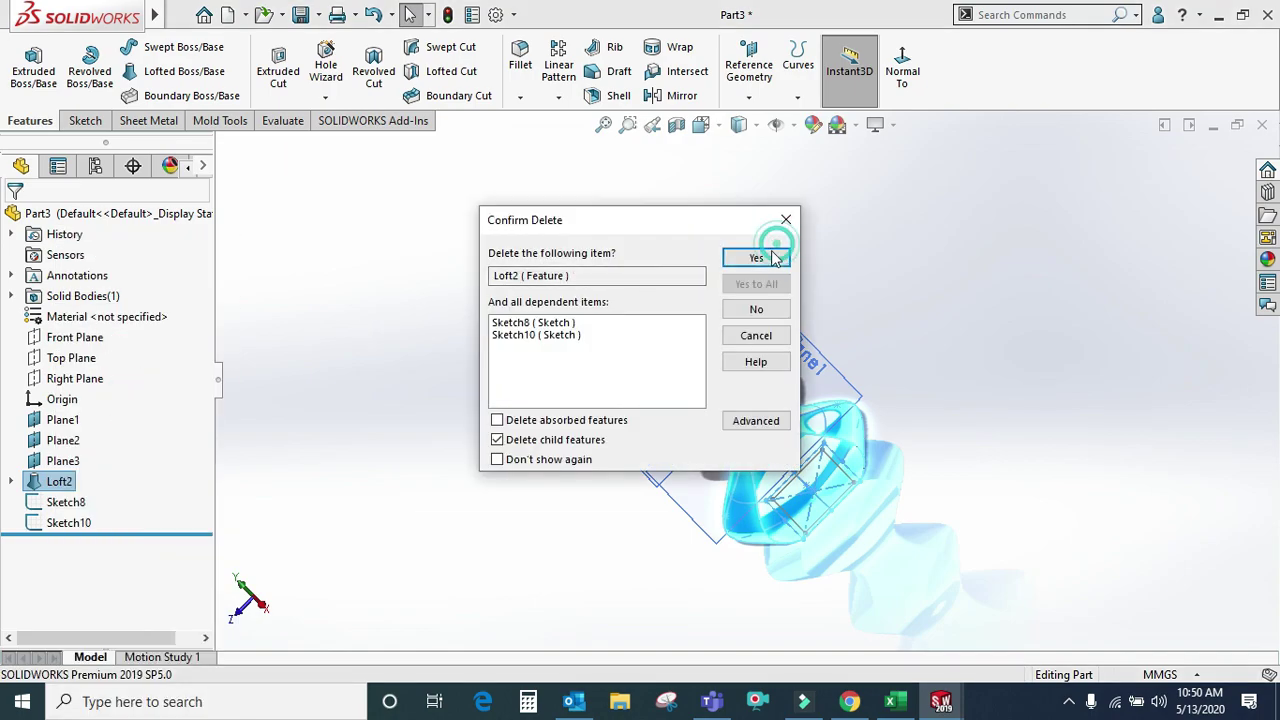
left_click(776, 258)
key("ctrl+7")
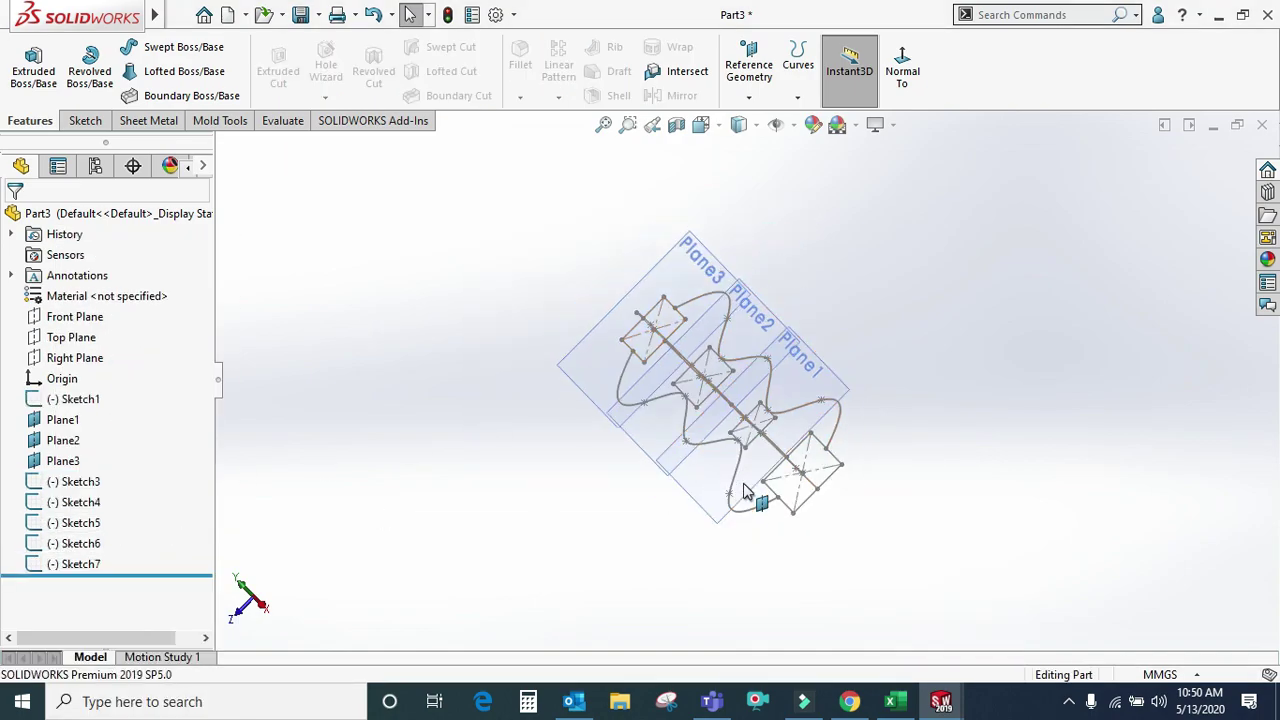
- Delete Sketch6 and Sketch7, keeping Sketch5 for now
left_click(90, 527)
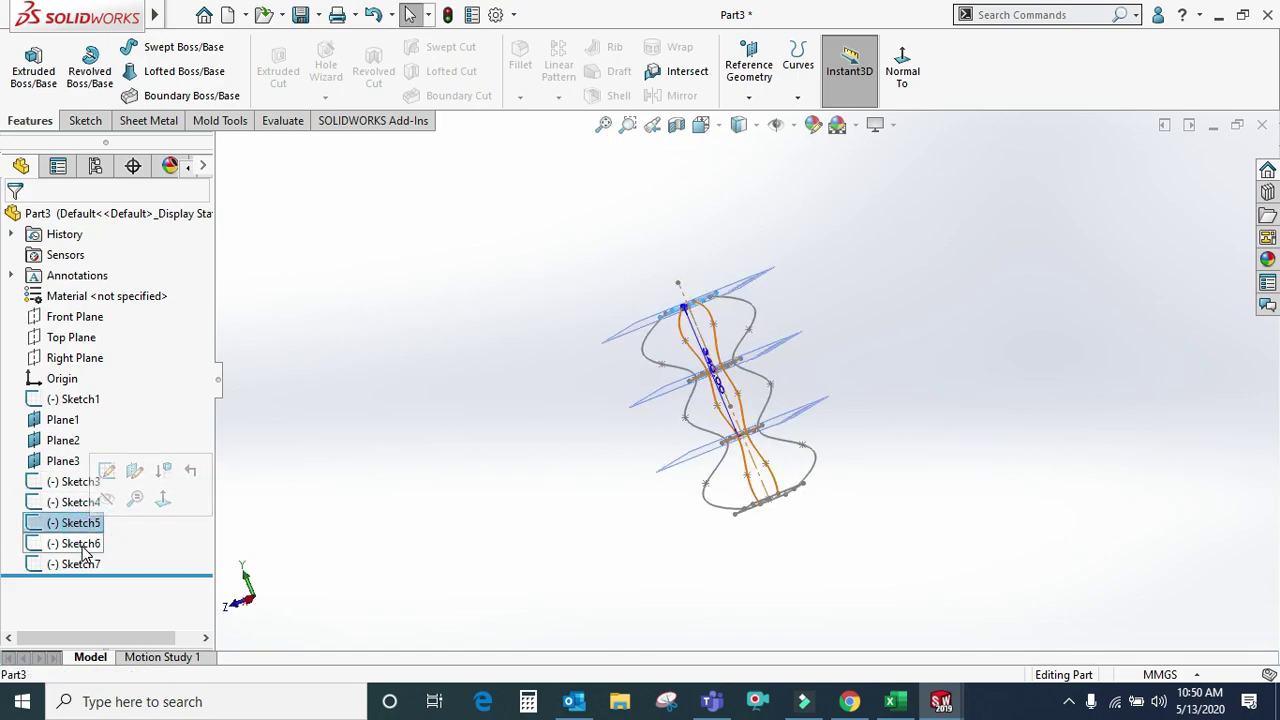
left_click(77, 548, "ctrl")
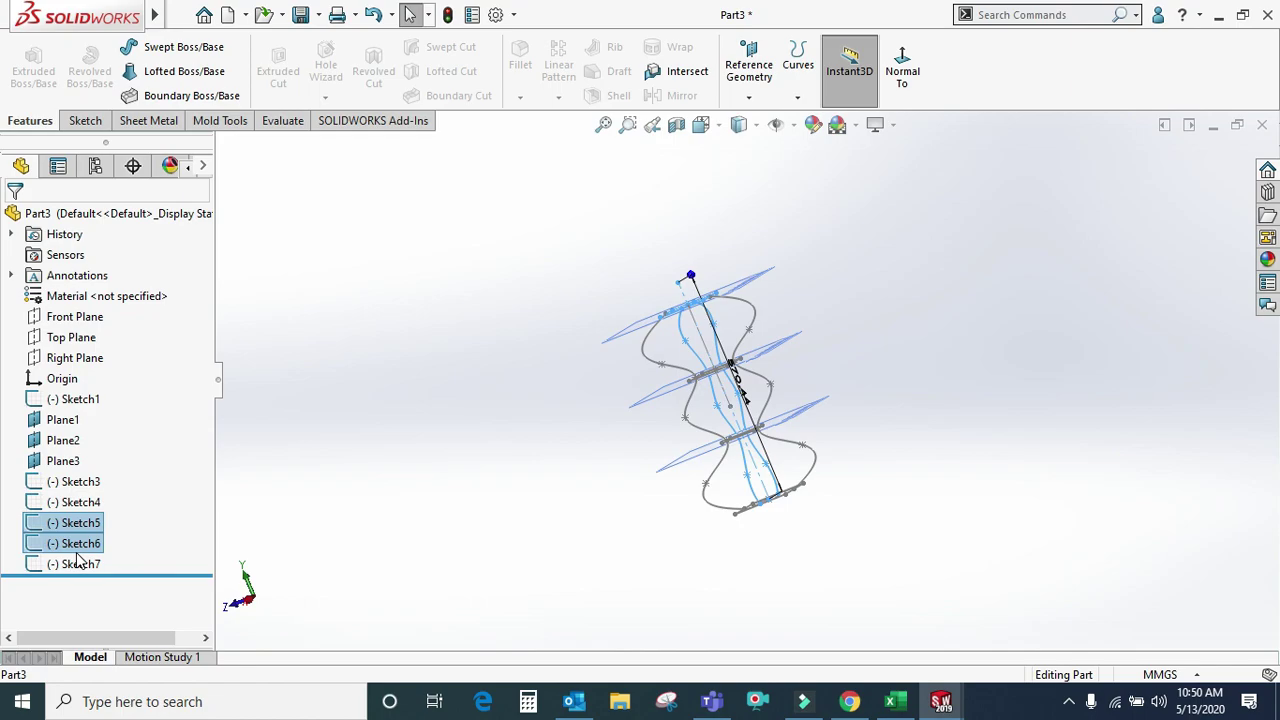
key("Delete")
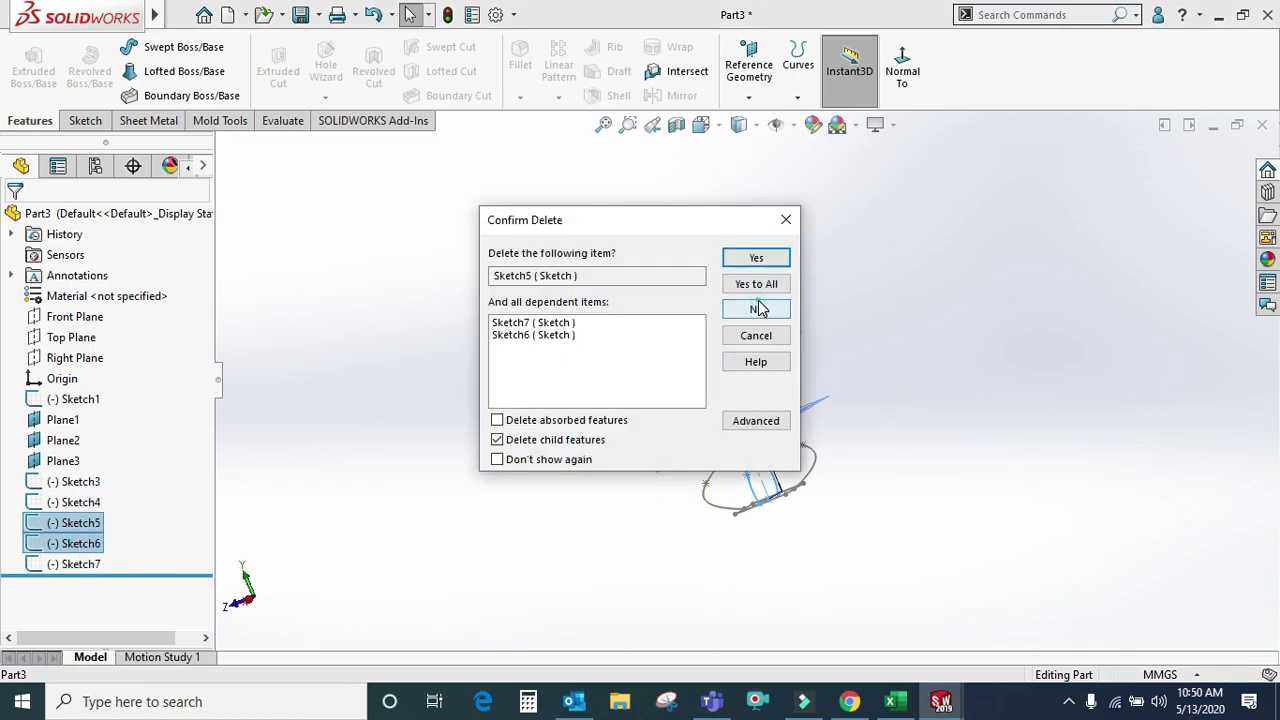
left_click(758, 308)
left_click(757, 260)
mouse_move(786, 334)
middle_mouse_down()
mouse_move(869, 379)
mouse_move(789, 326)
mouse_move(840, 383)
mouse_move(834, 314)
mouse_move(806, 352)
mouse_move(791, 466)
middle_mouse_up()
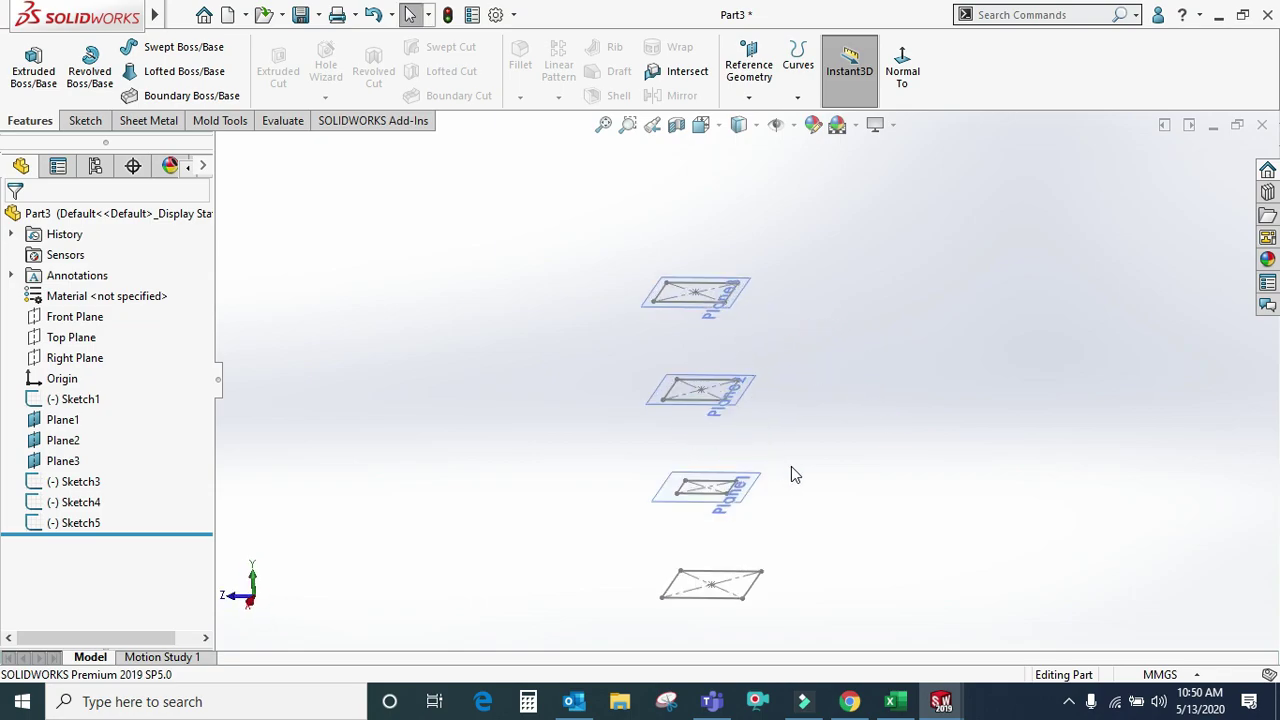
- Delete Sketch5 and view the planes edge-on with a slight upward tilt
left_click(68, 524)
key("Delete")
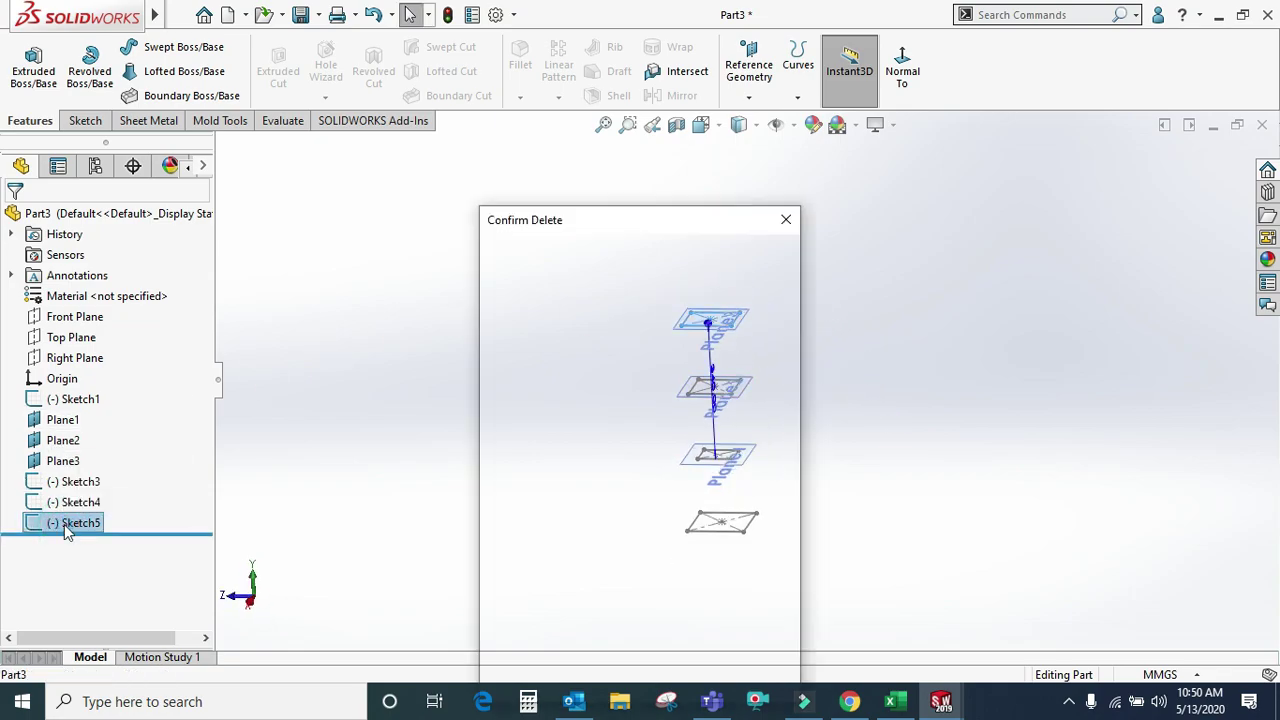
left_click(742, 262)
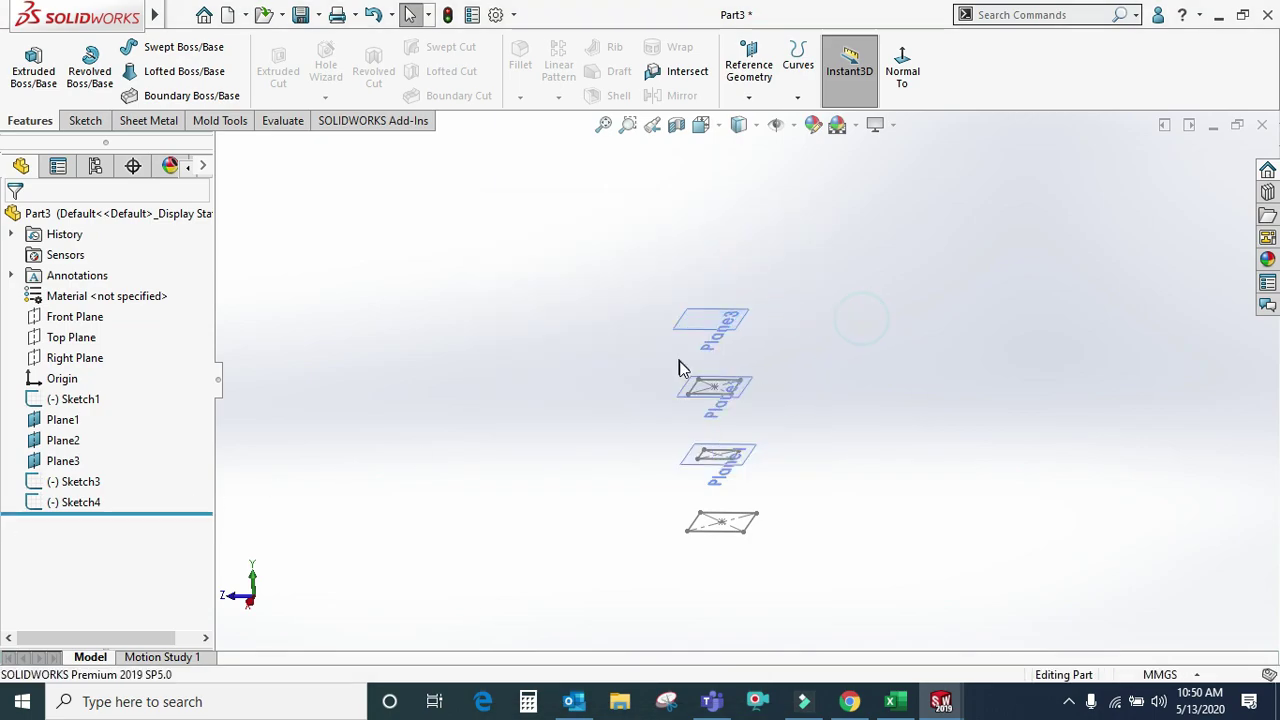
left_click(902, 65)
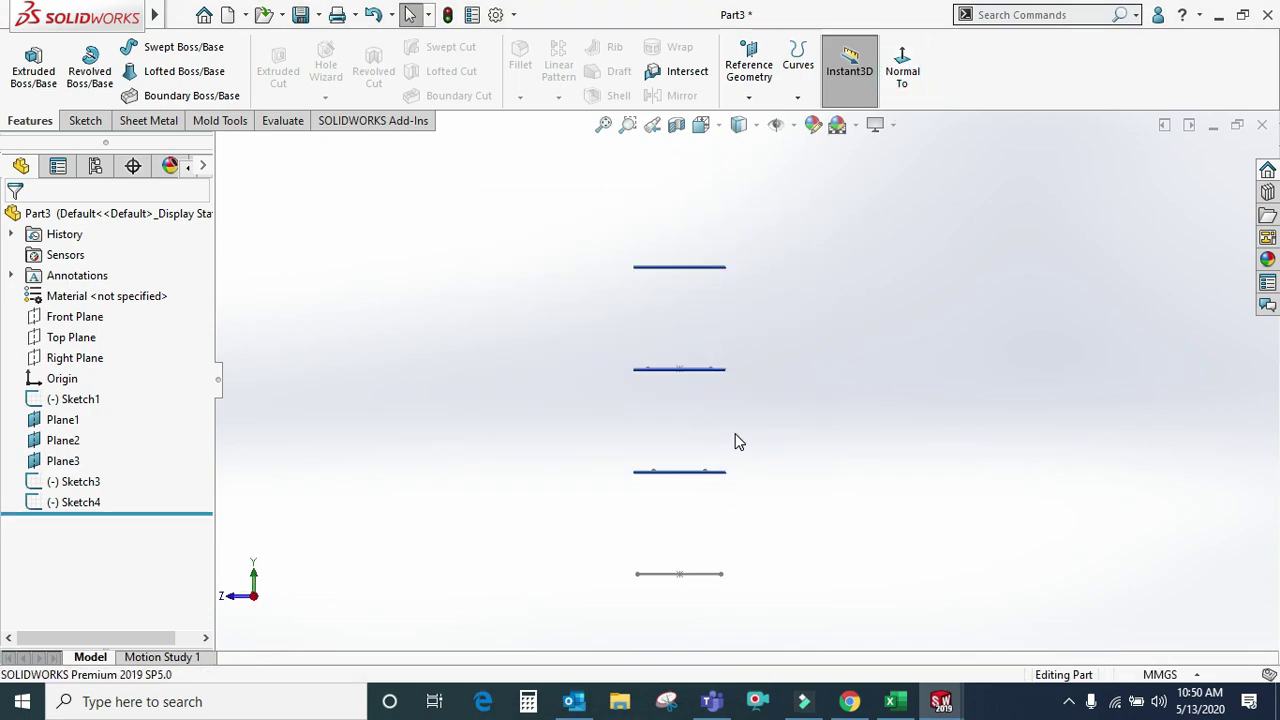
key("Up")
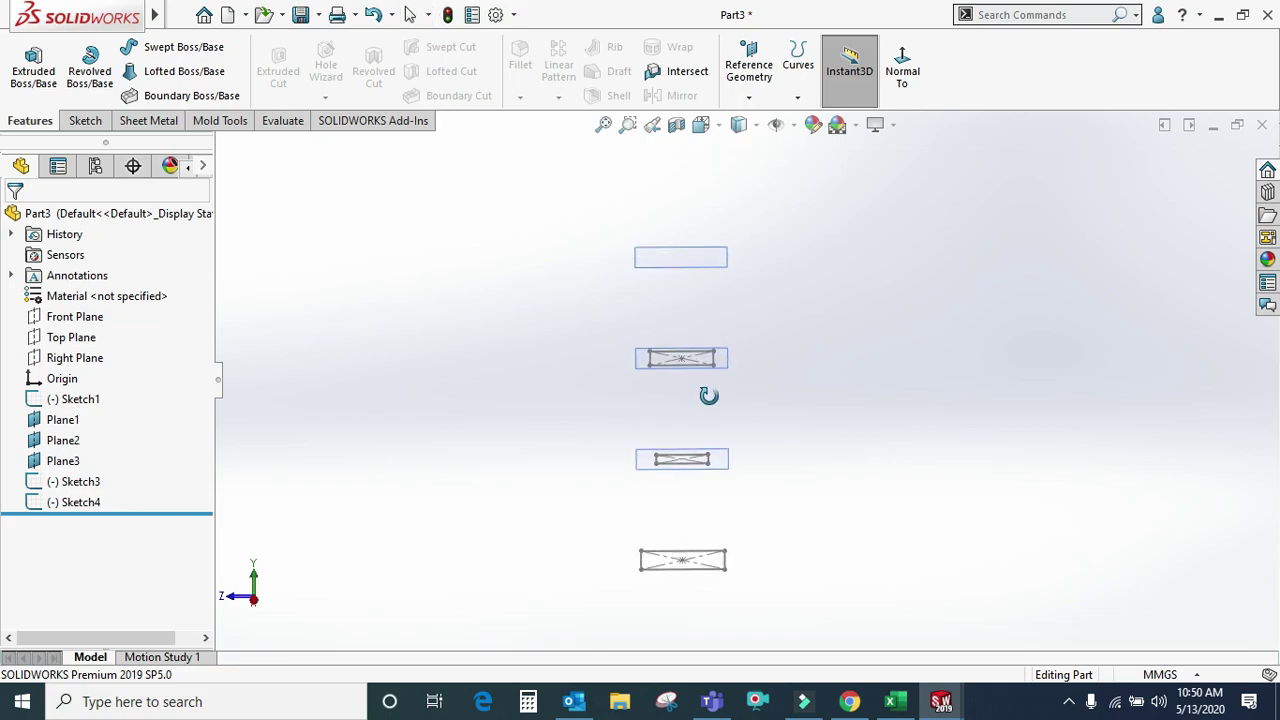
- Hide Sketch3, Sketch4, Plane2 and Plane3
left_click(82, 503)
left_click(57, 483, "ctrl")
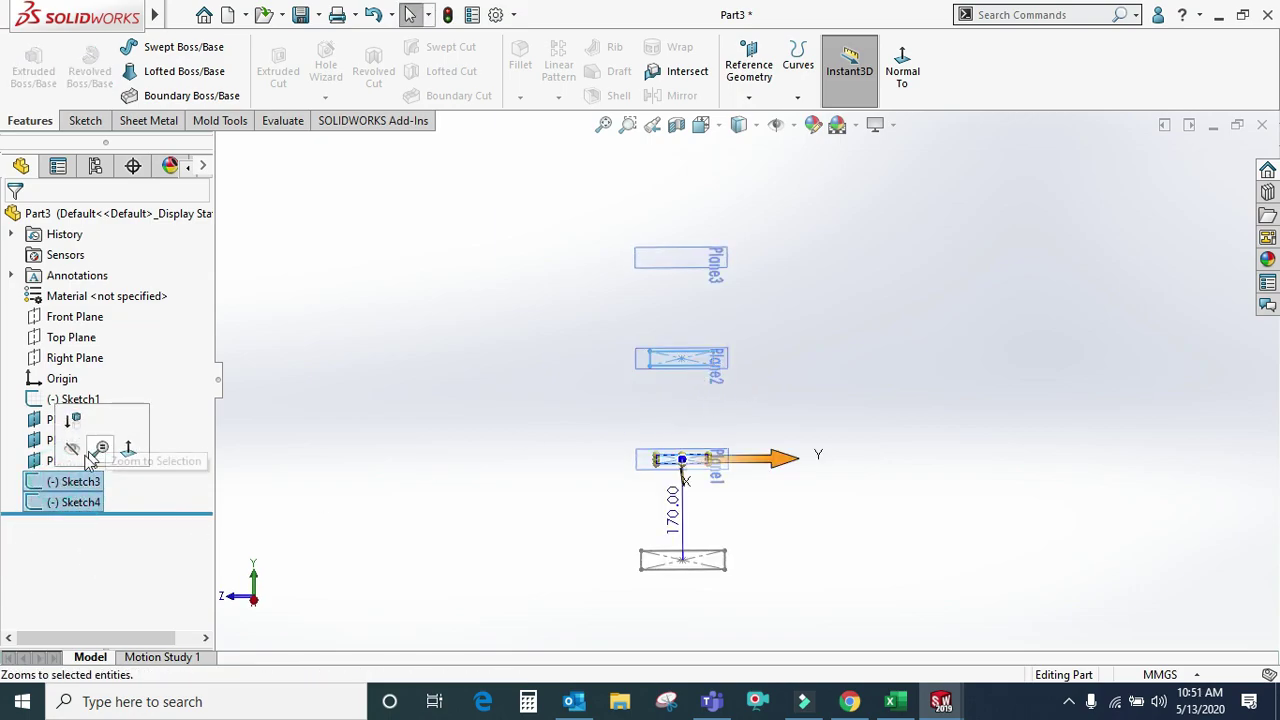
left_click(70, 421)
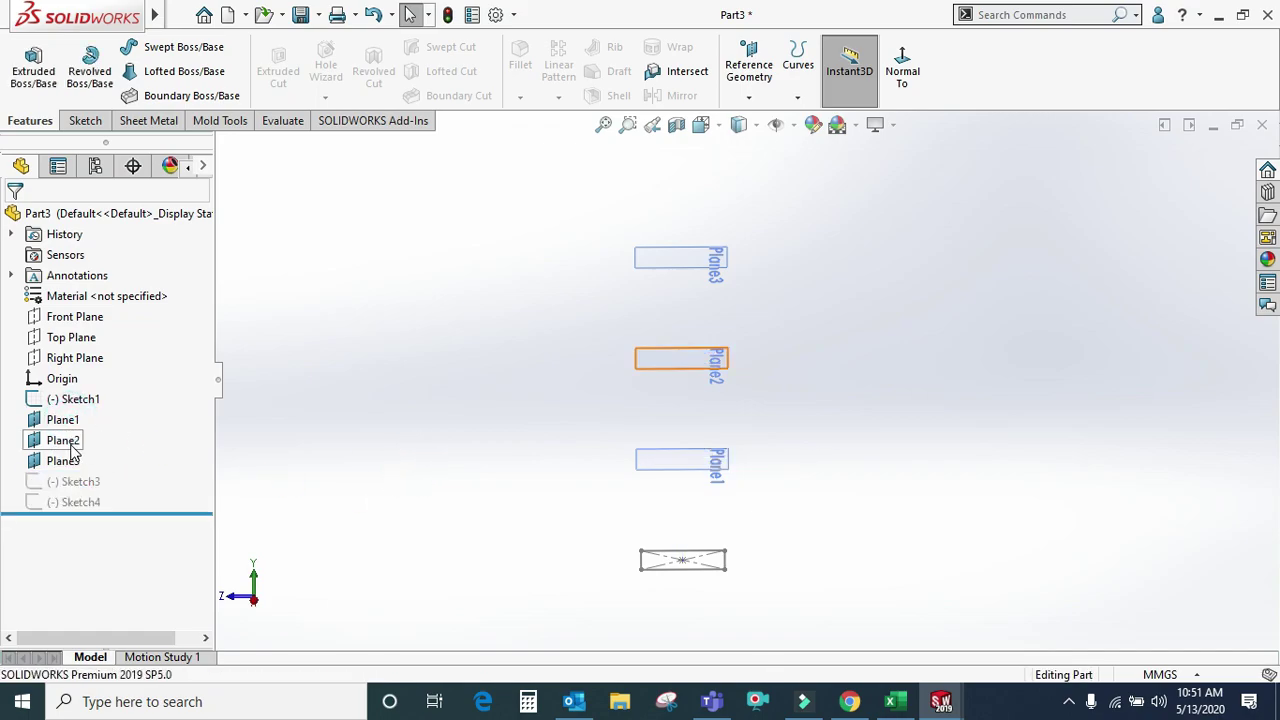
left_click(64, 441)
left_click(60, 460, "ctrl")
left_click(92, 400)
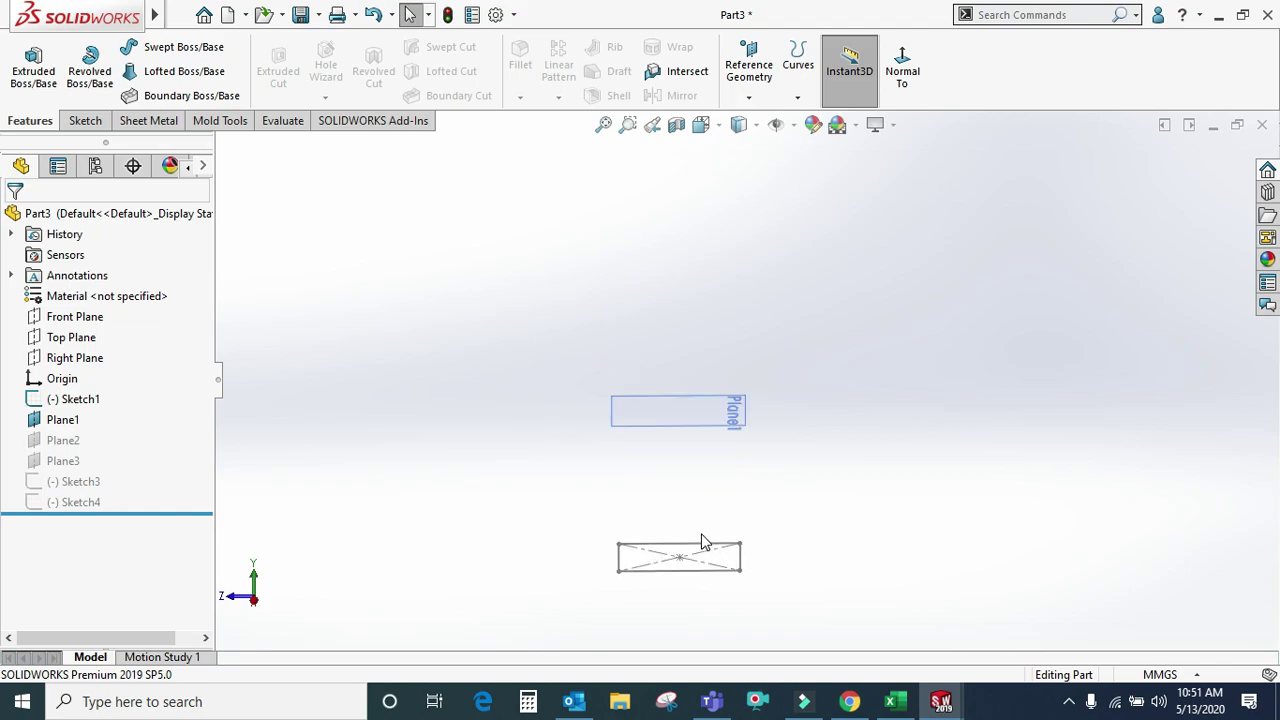
scroll(702, 510, "down", 3)
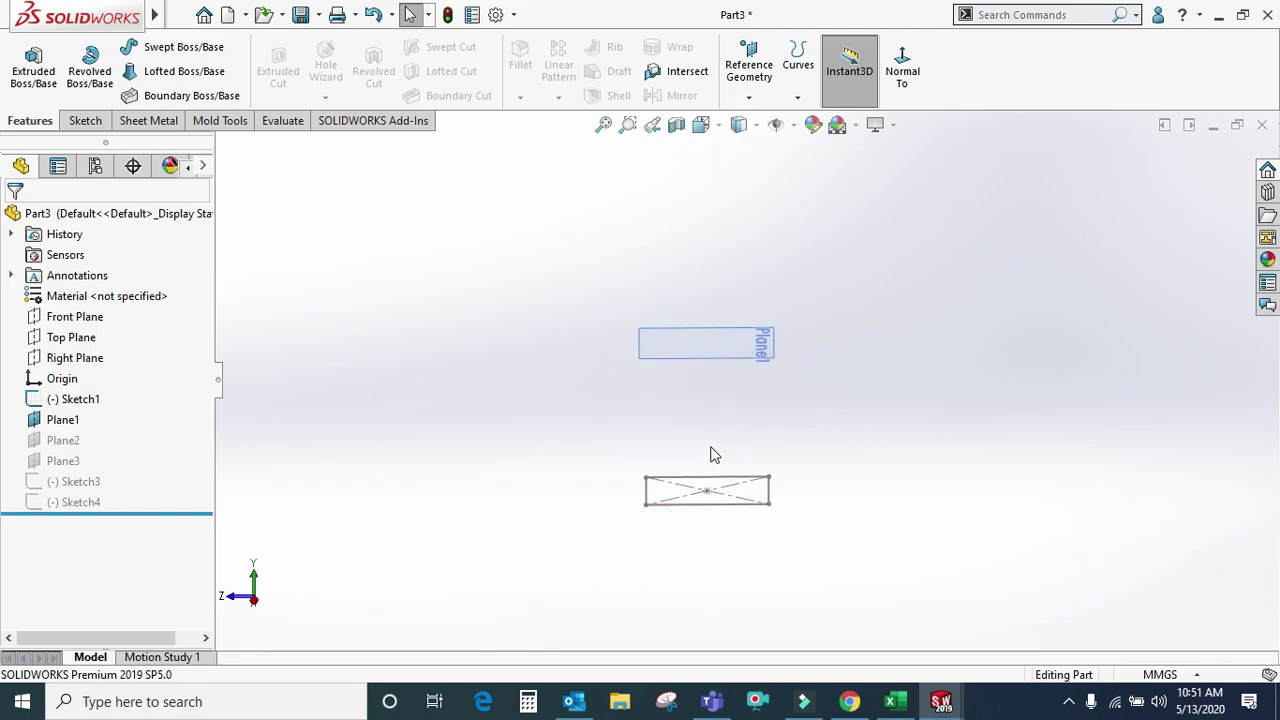
- On Front Plane, draw a zigzag line chain with segments 219.28, 305.44, 137.43 and 240.28
left_click(80, 318)
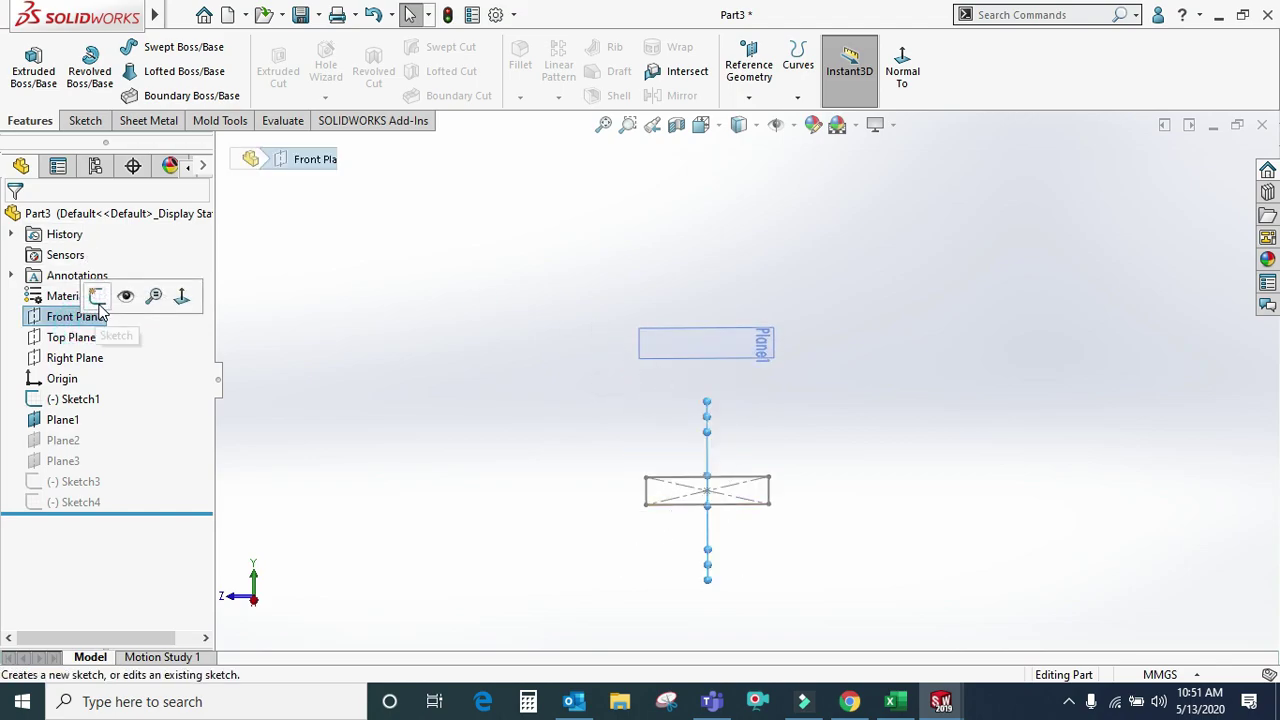
left_click(76, 358)
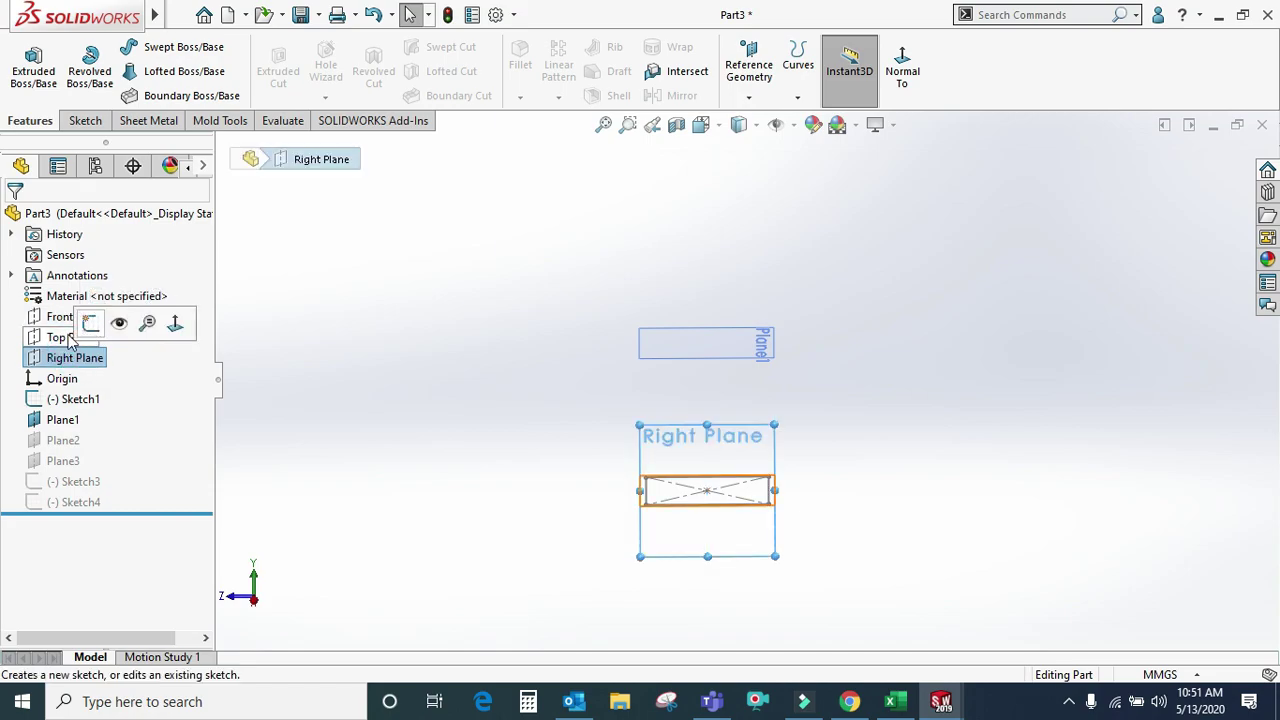
left_click(66, 316)
left_click(64, 283)
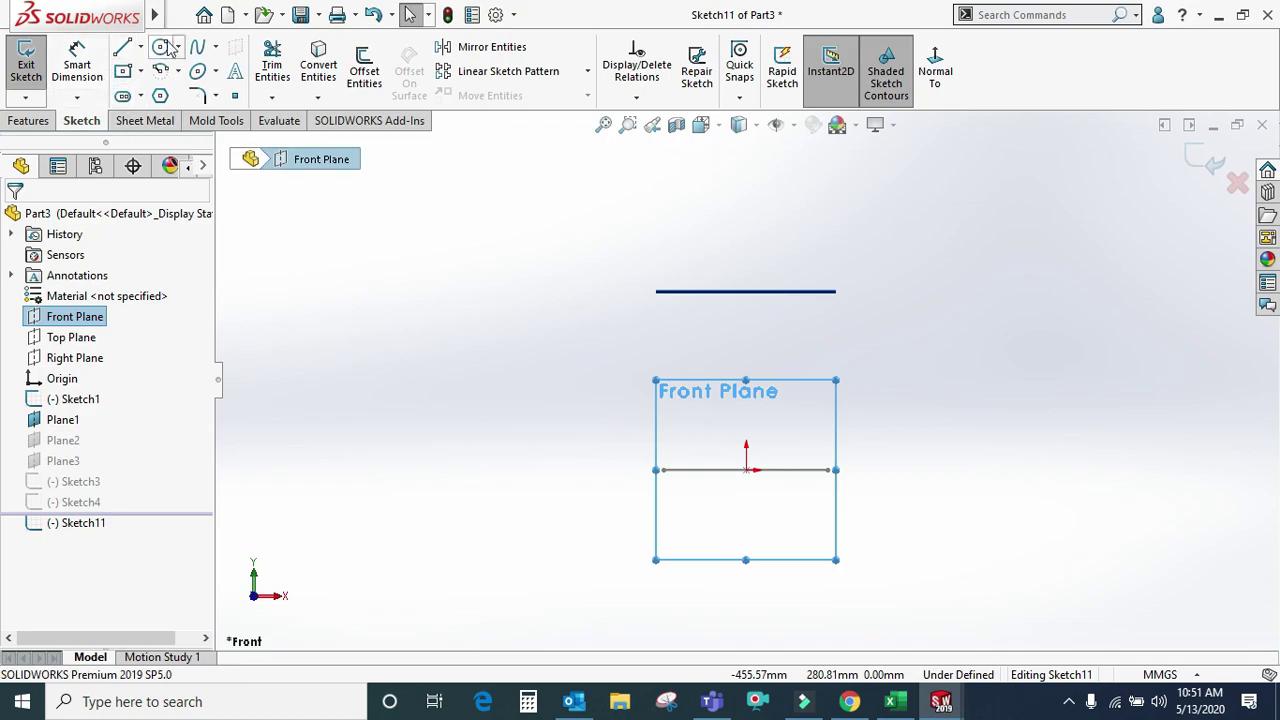
left_click(128, 52)
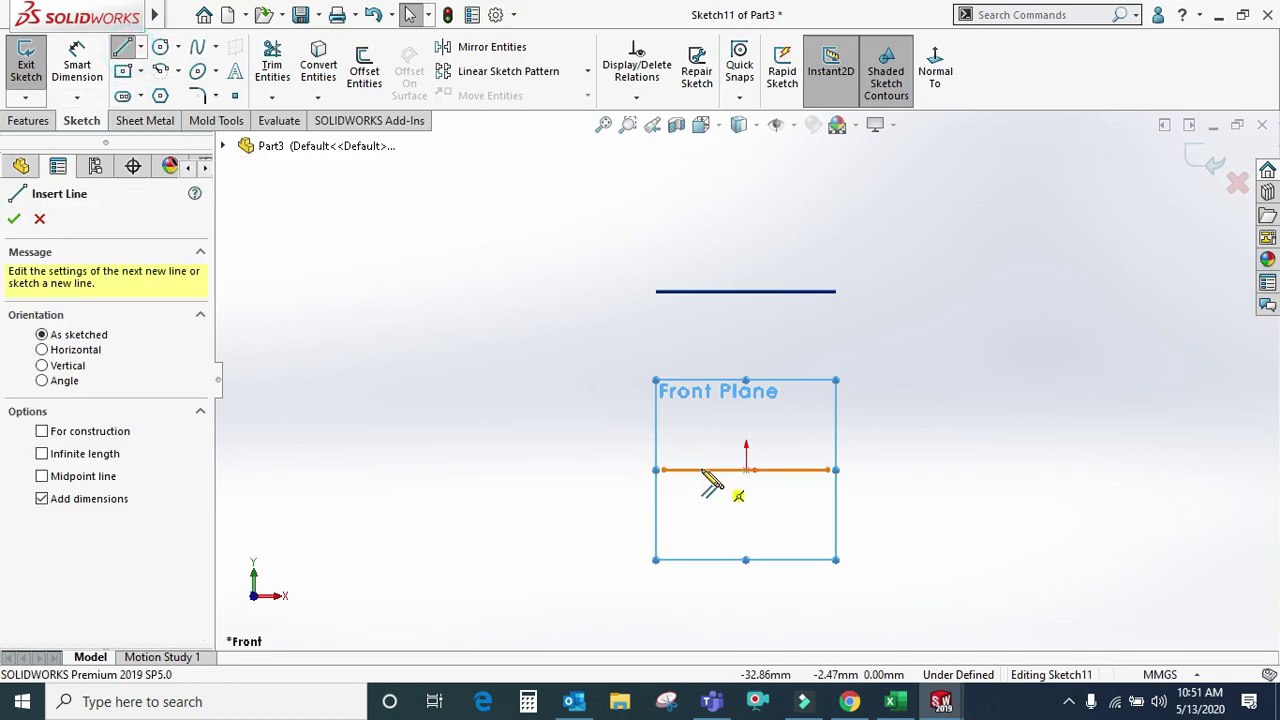
left_click(662, 470)
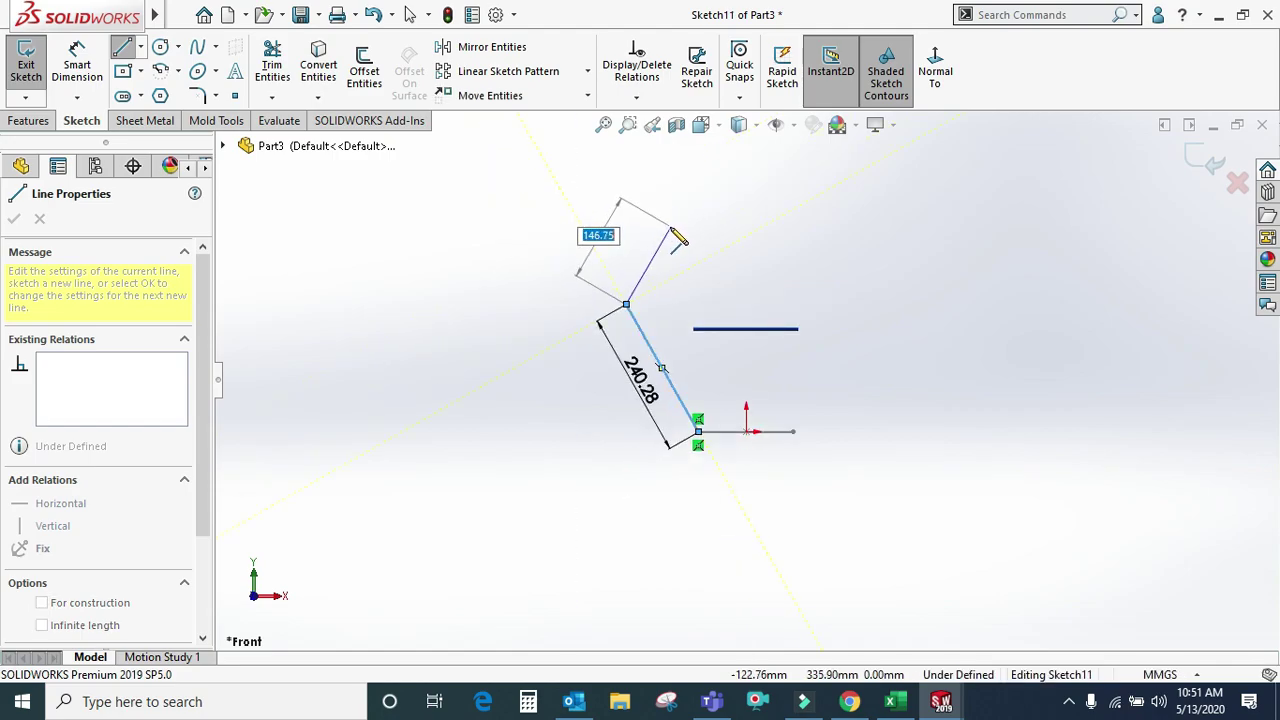
left_click(687, 274)
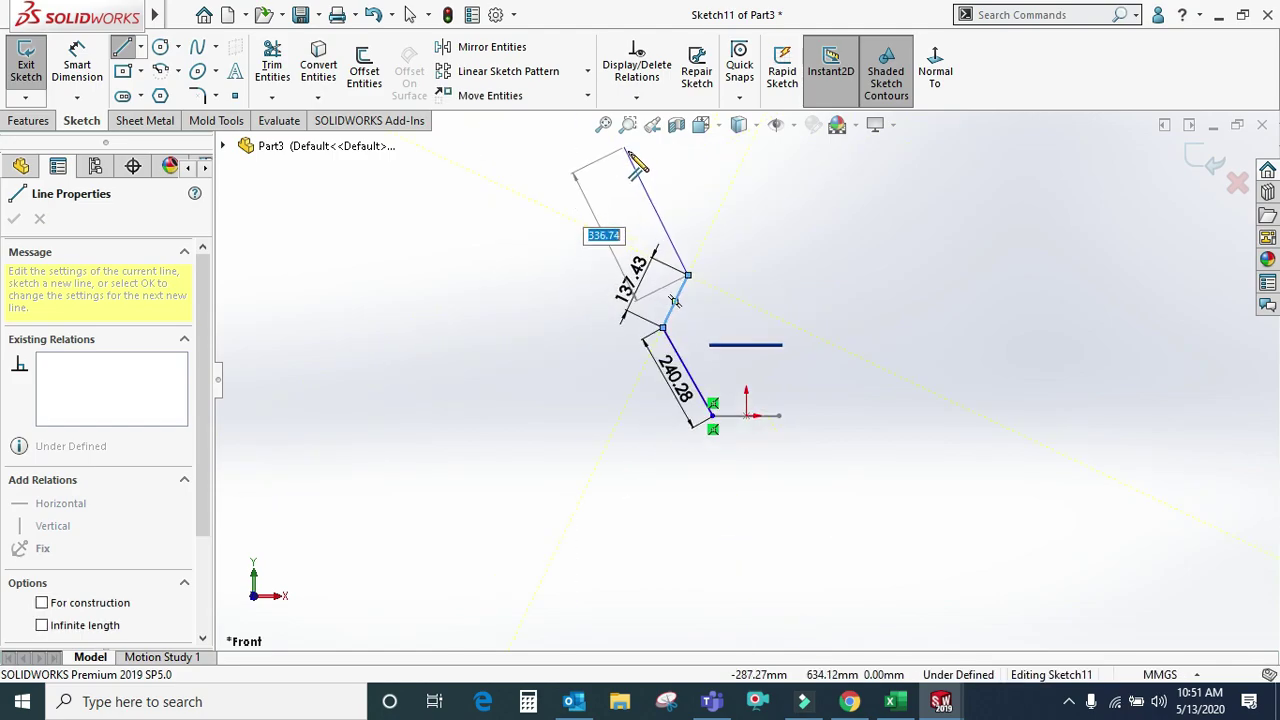
left_click(639, 162)
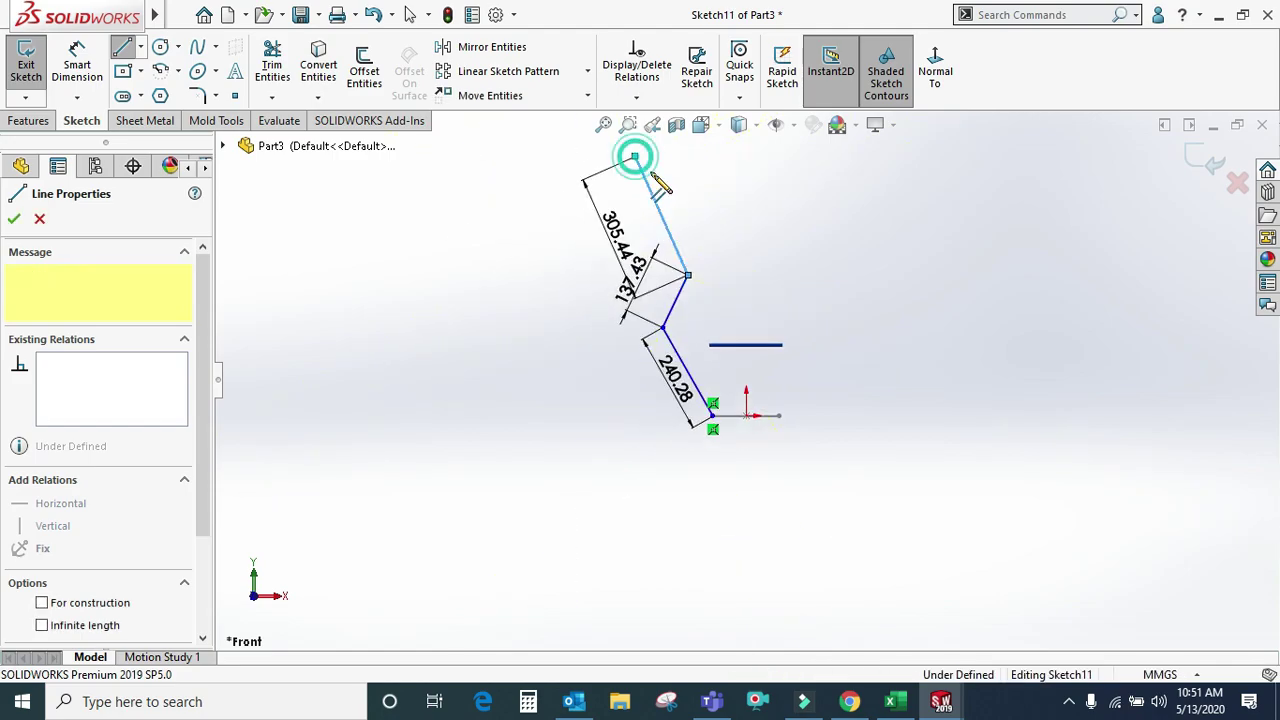
left_click(707, 212)
right_click(702, 205)
left_click(752, 219)
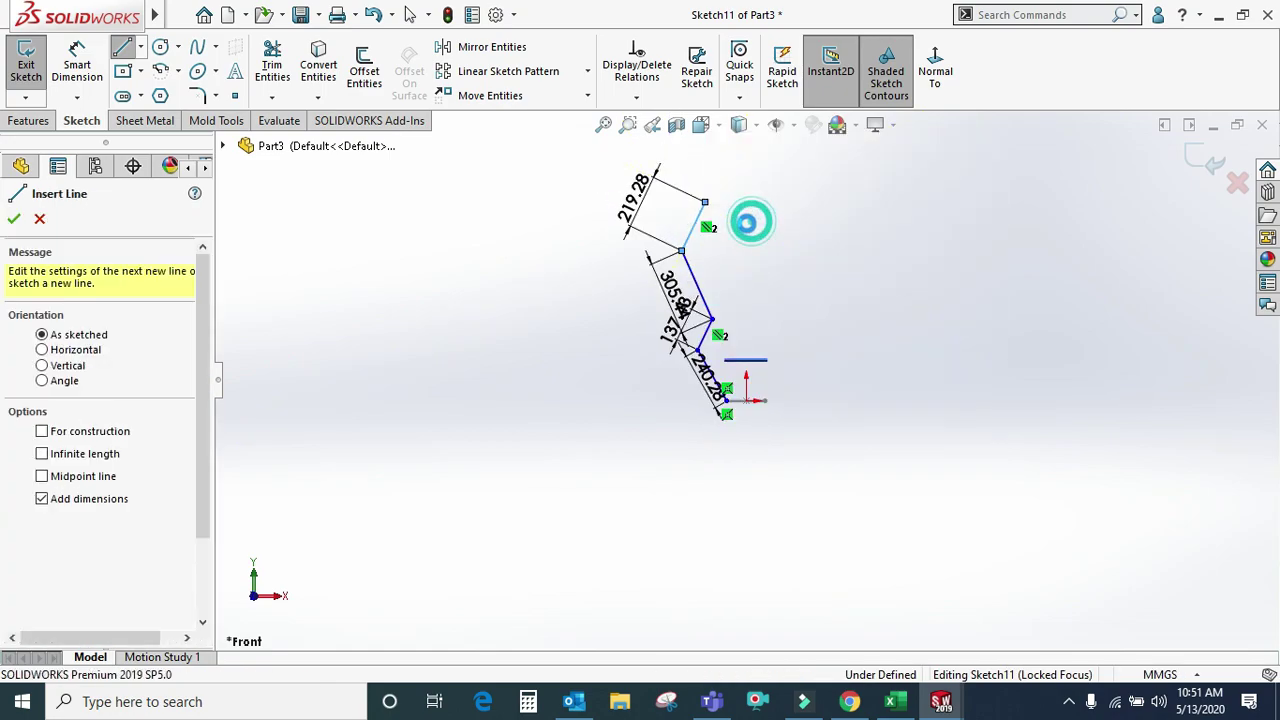
- Close Sketch11 and fit the zigzag in view
scroll(725, 405, "down", 3)
scroll(705, 415, "down", 1)
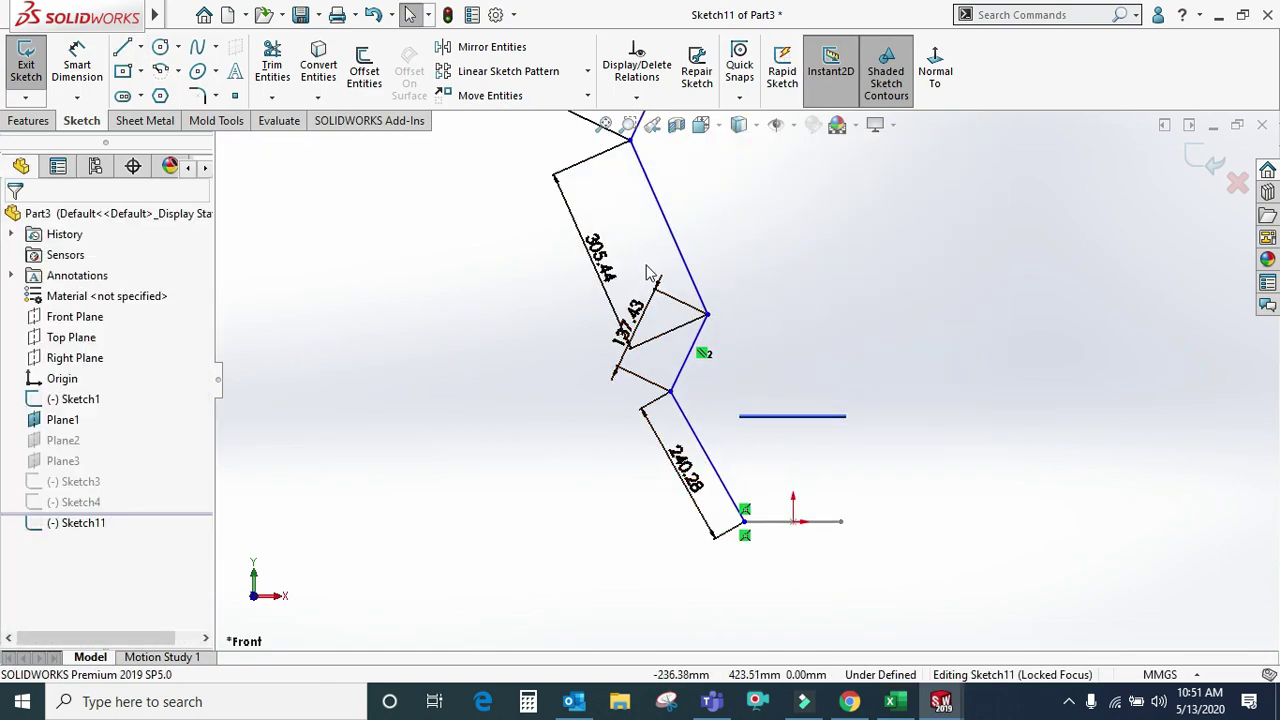
left_click(1200, 163)
left_click(845, 376)
key("f")
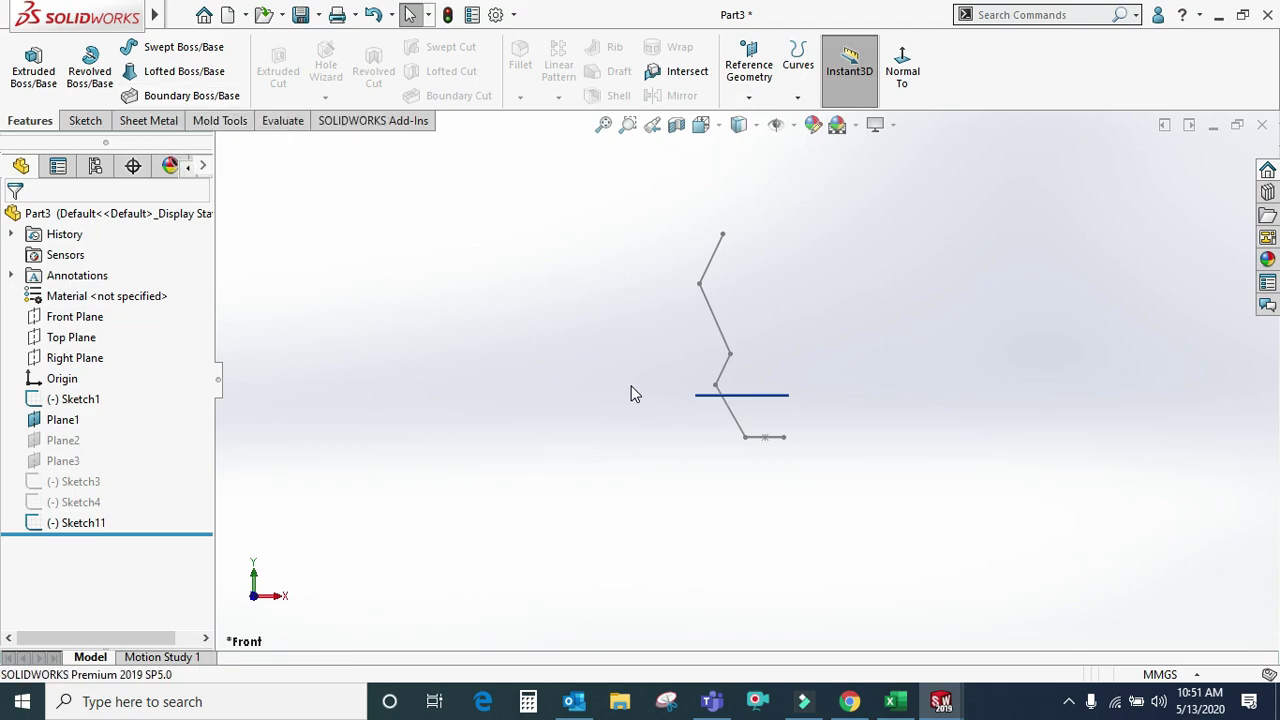
- Draw a second Front Plane zigzag with segments 214.65, 229.46, 250.14 and 224.76
scroll(645, 410, "down", 2)
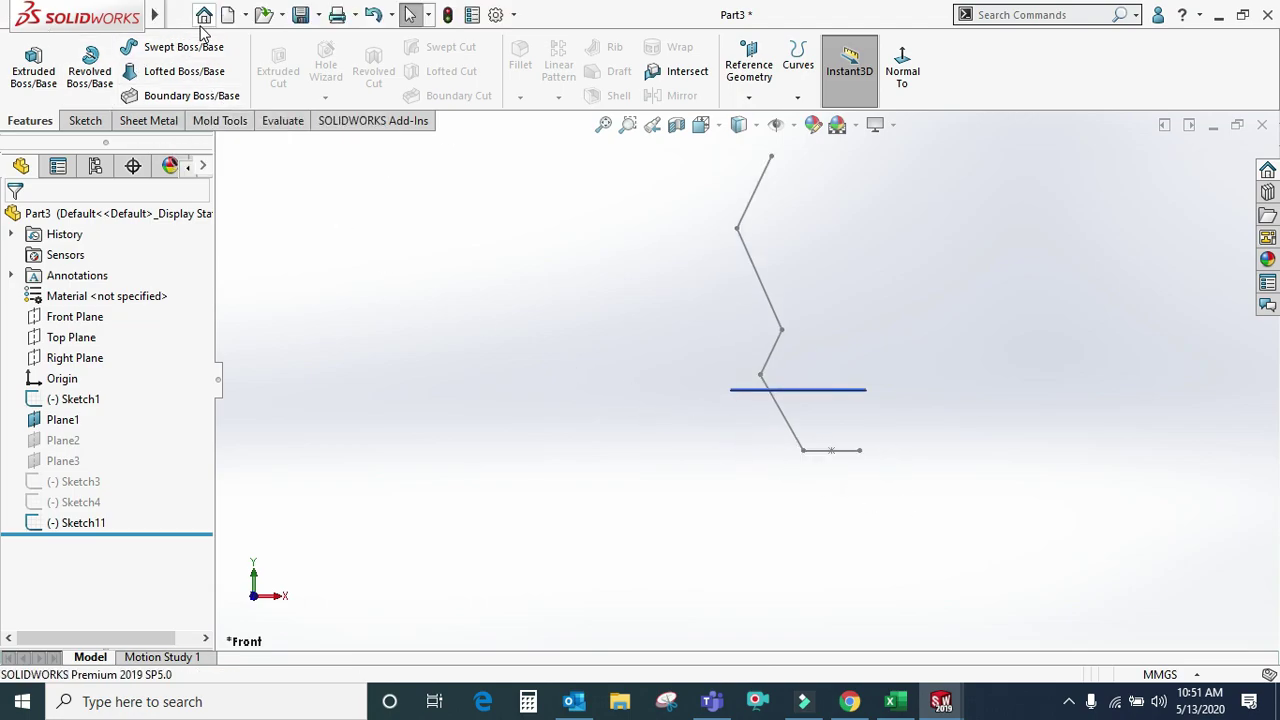
middle_click_drag(737, 506, 714, 486)
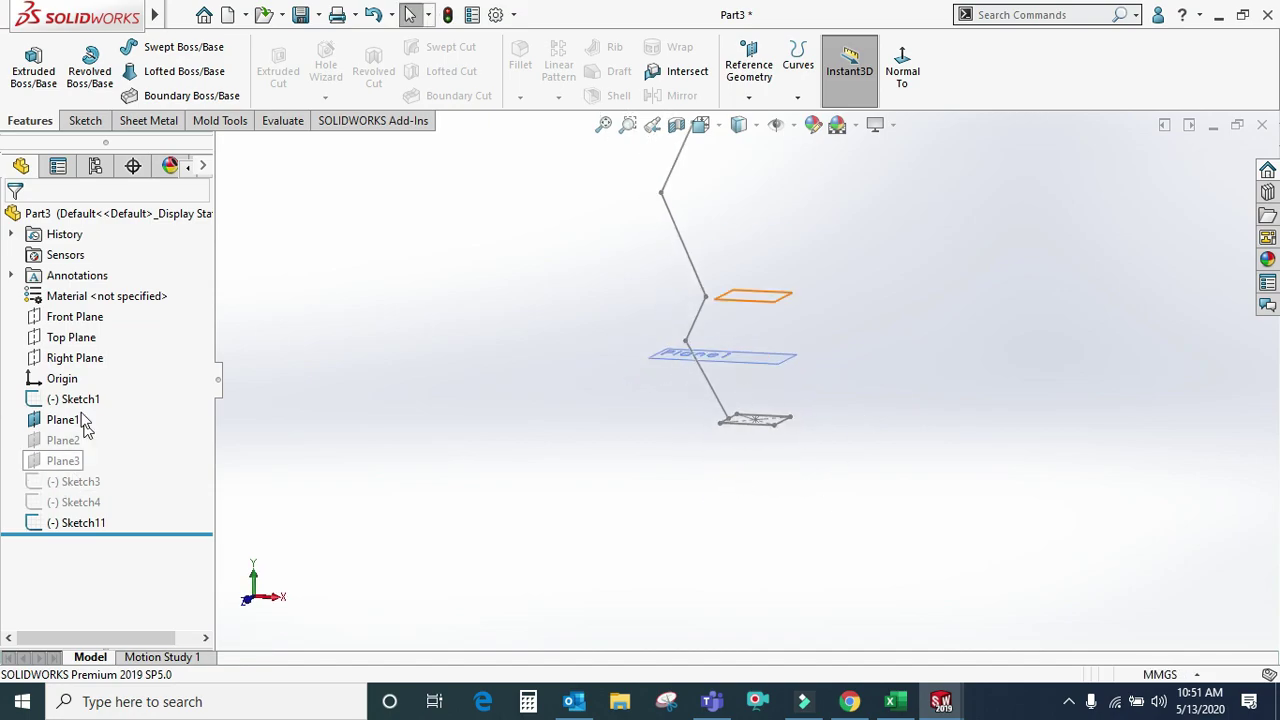
left_click(75, 316)
left_click(88, 288)
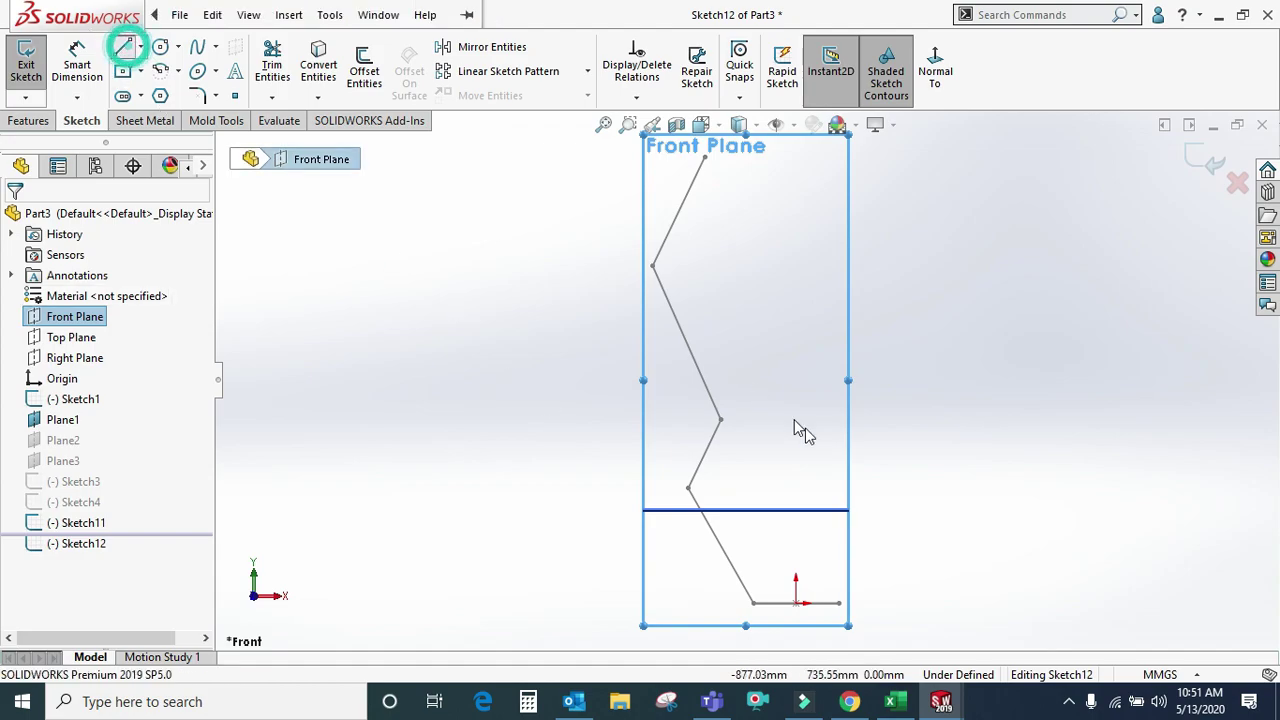
left_click(841, 603)
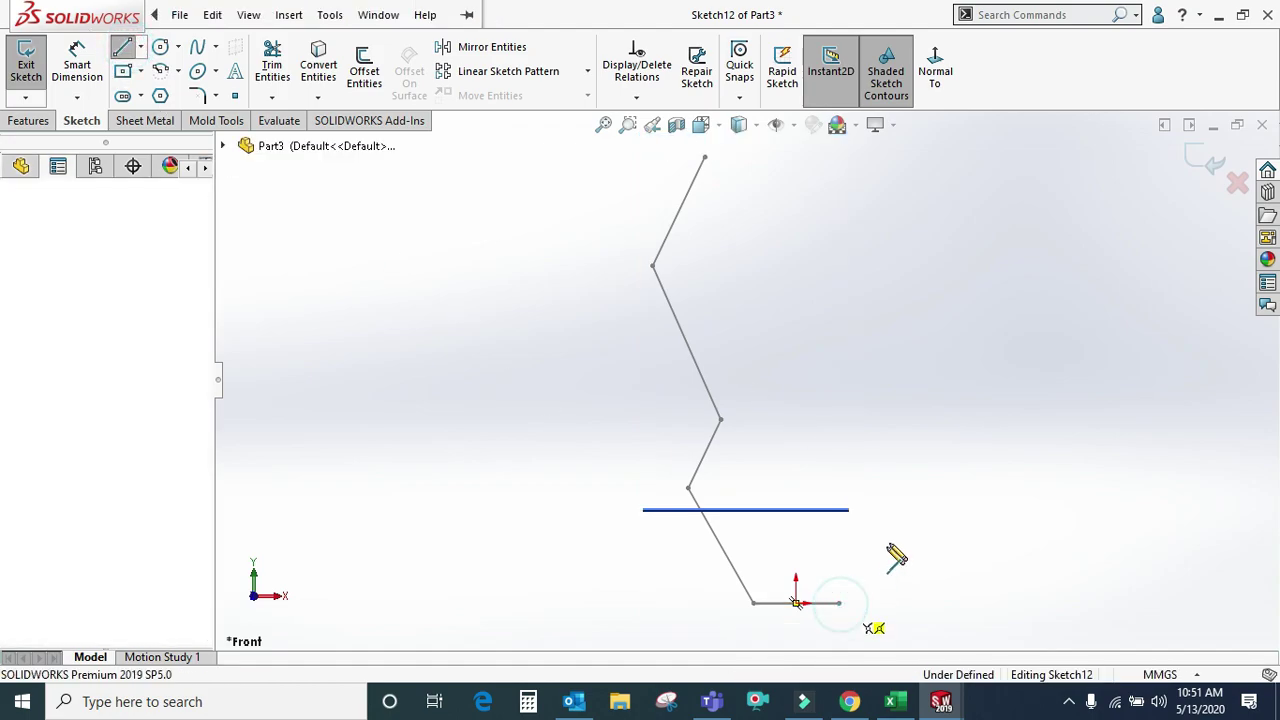
left_click(911, 510)
left_click(890, 384)
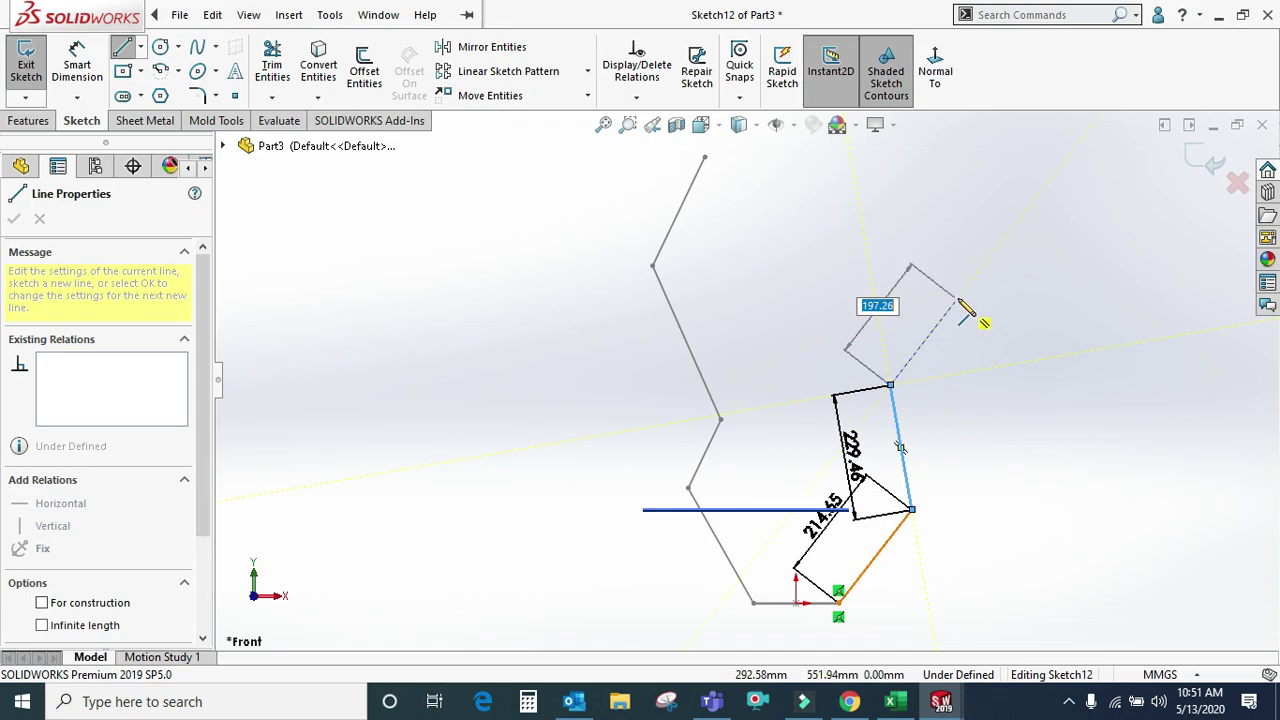
left_click(953, 262)
left_click(900, 150)
right_click(903, 150)
left_click(928, 178)
key("Escape")
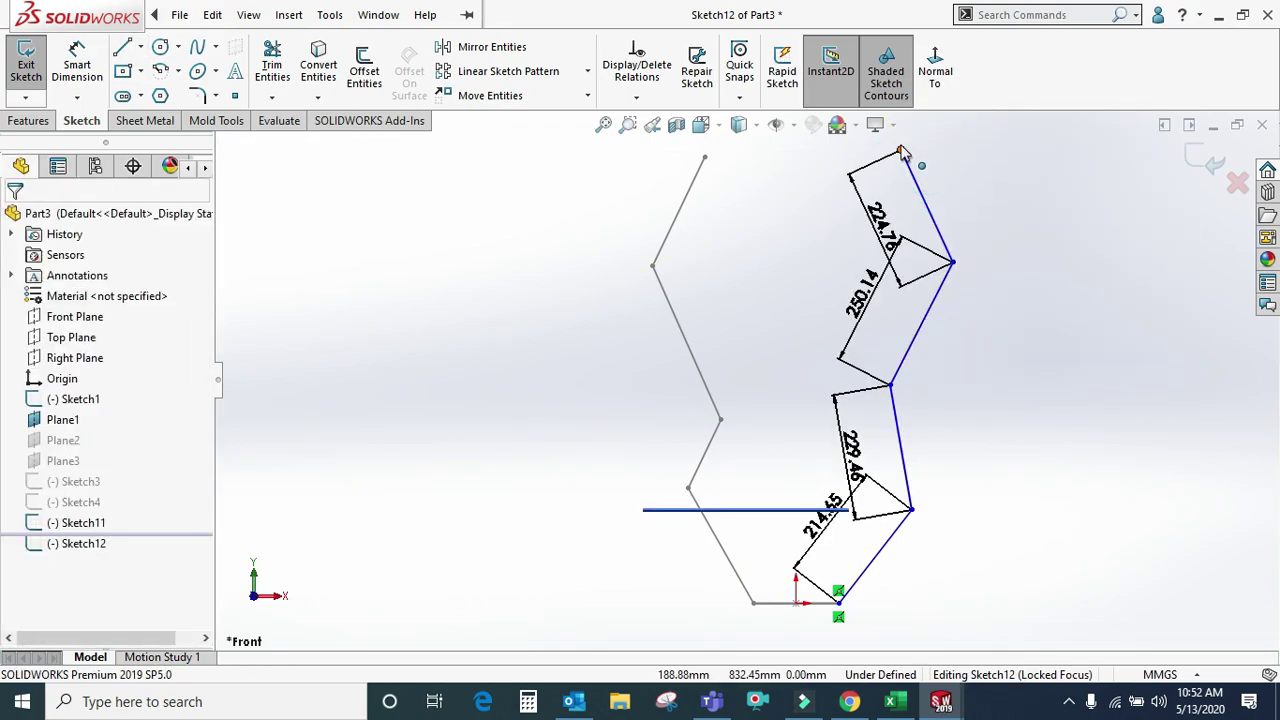
- Make the top endpoints of the two zigzags horizontal to each other
left_click(900, 150)
left_click(705, 159, "ctrl")
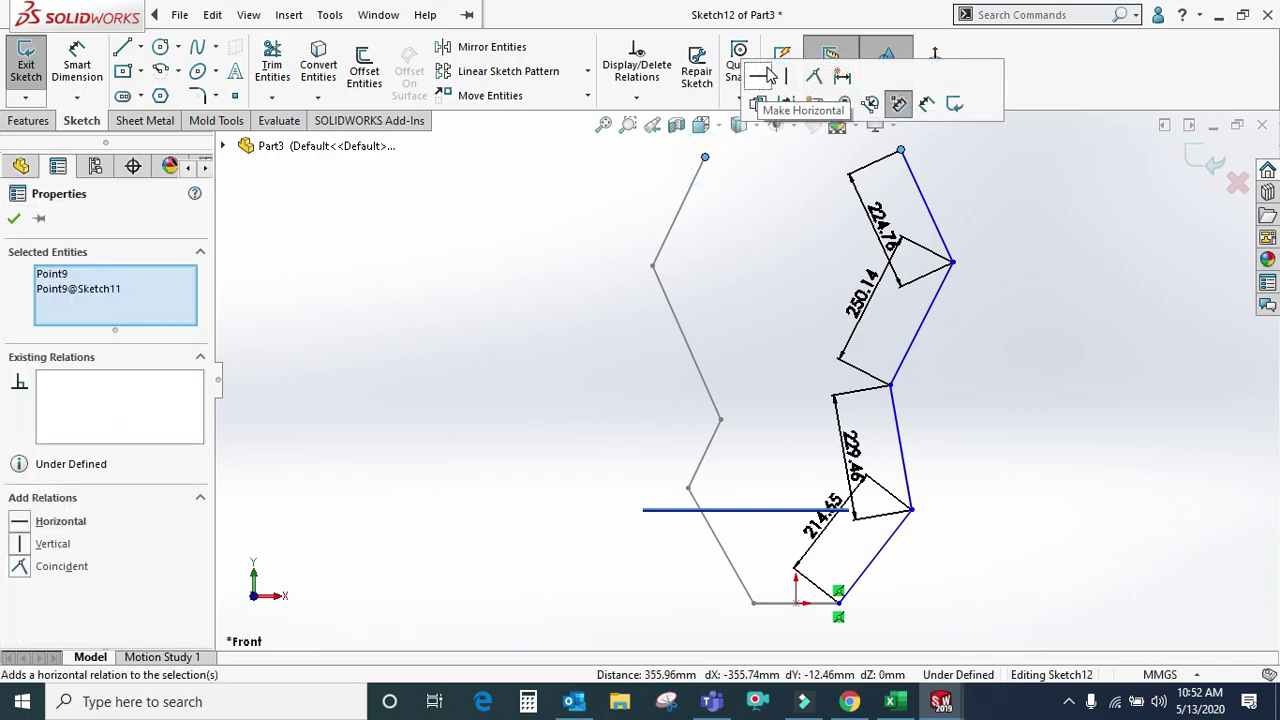
left_click(765, 78)
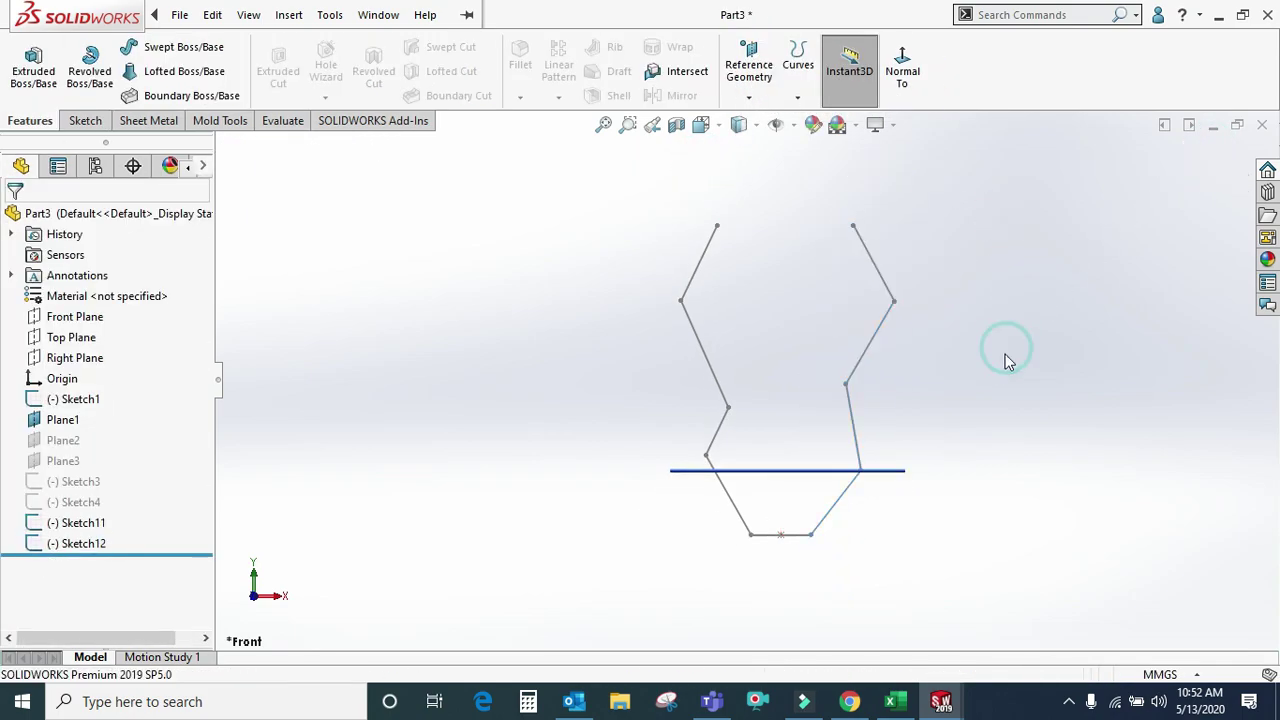
middle_click_drag(1005, 350, 965, 444)
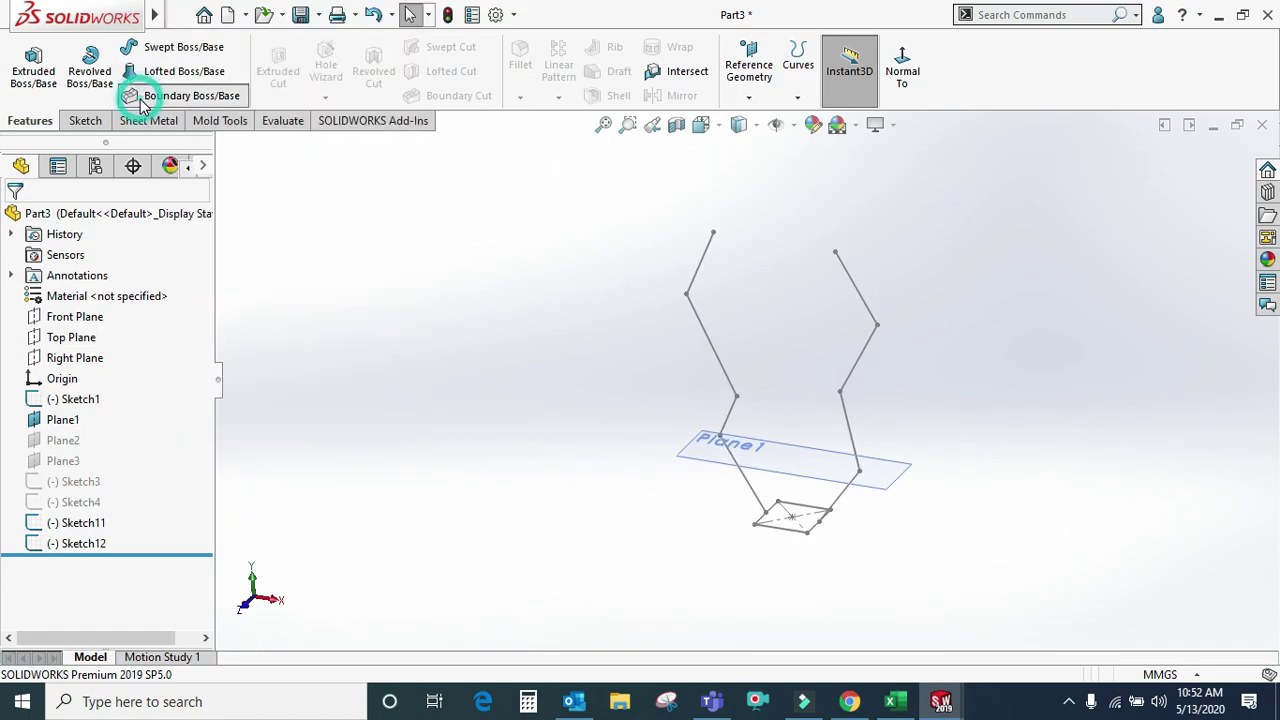
- Build a boundary boss with Sketch1 in Direction 1 and Sketch11 and Sketch12 in Direction 2
left_click(180, 95)
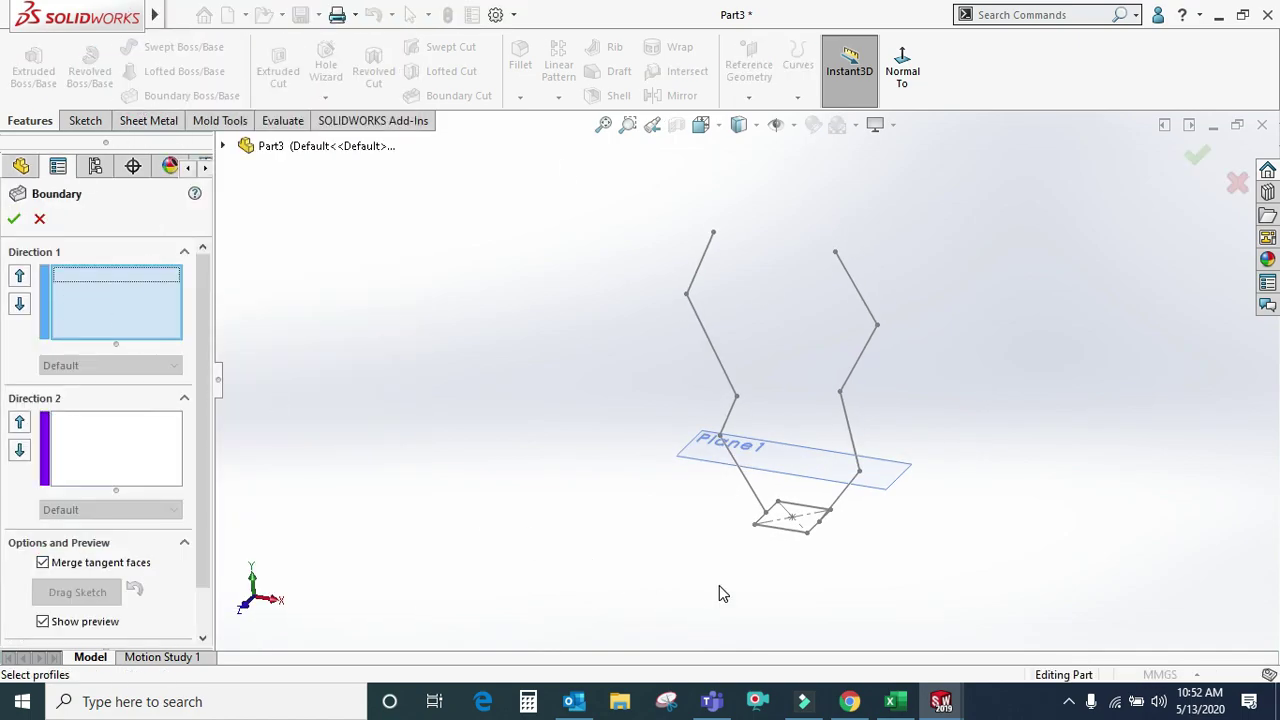
left_click(779, 537)
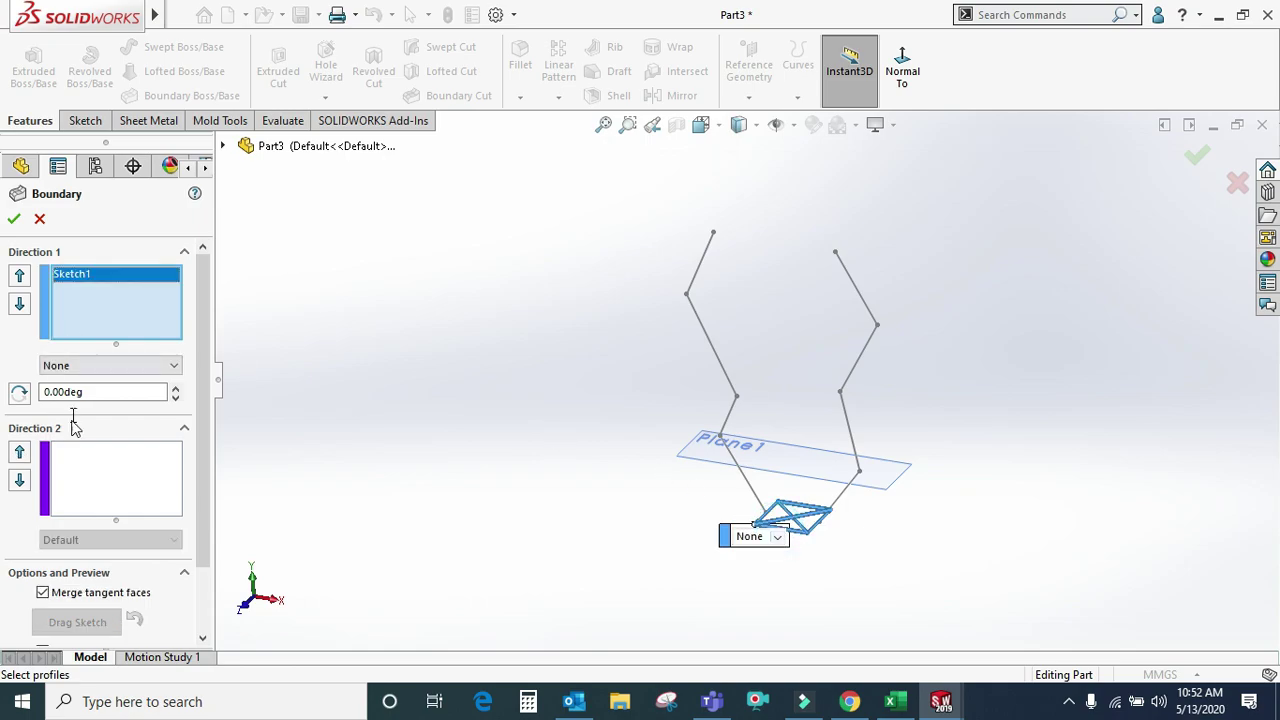
left_click(68, 494)
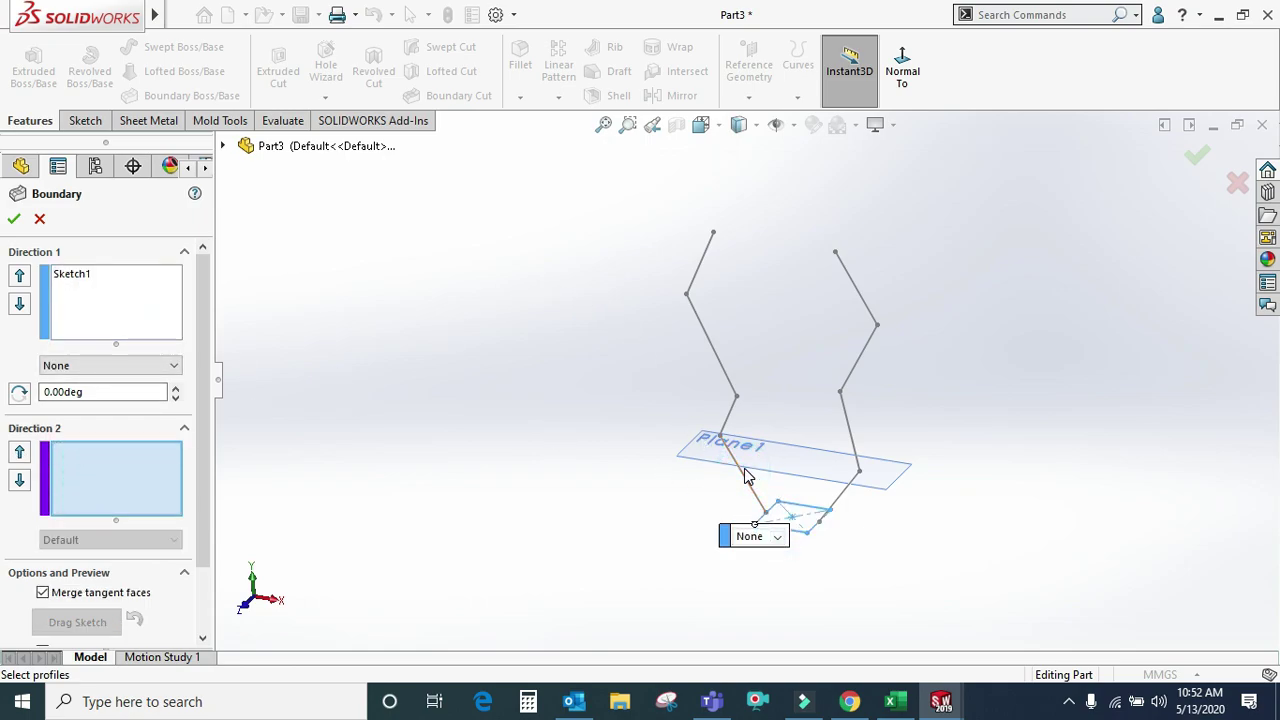
scroll(745, 475, "down", 3)
left_click(741, 455)
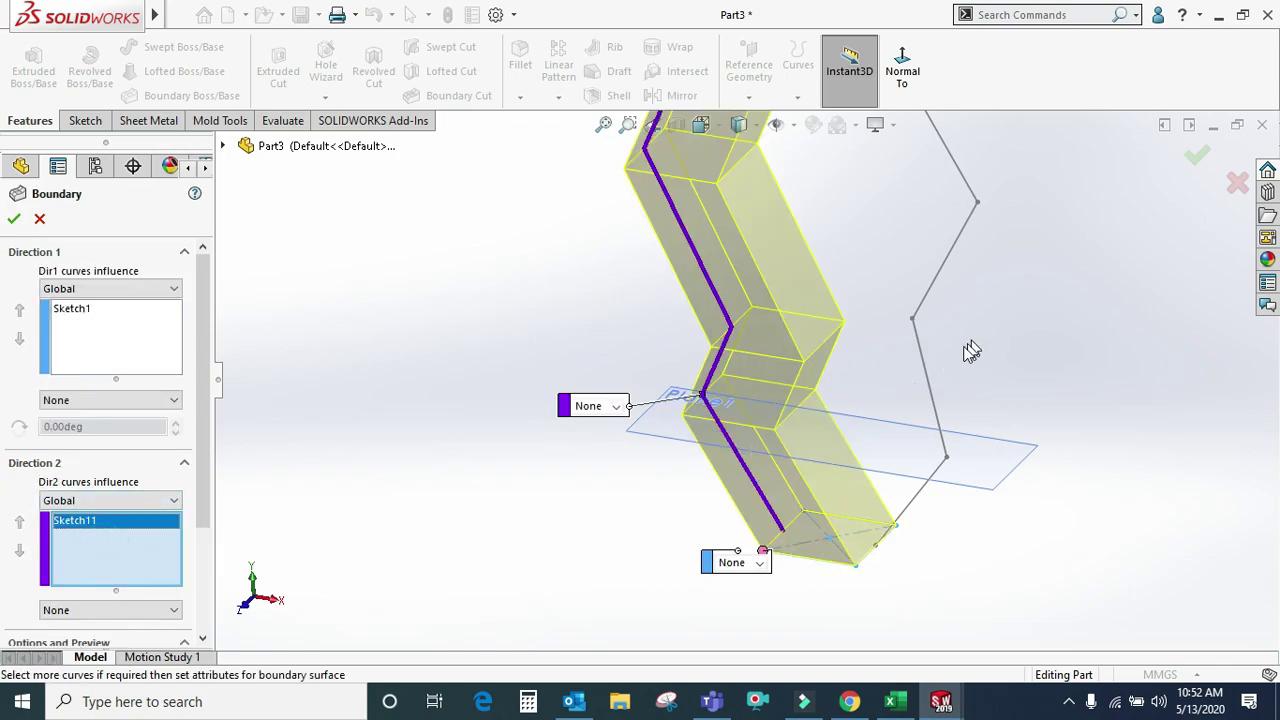
left_click(930, 380)
scroll(853, 247, "up", 5)
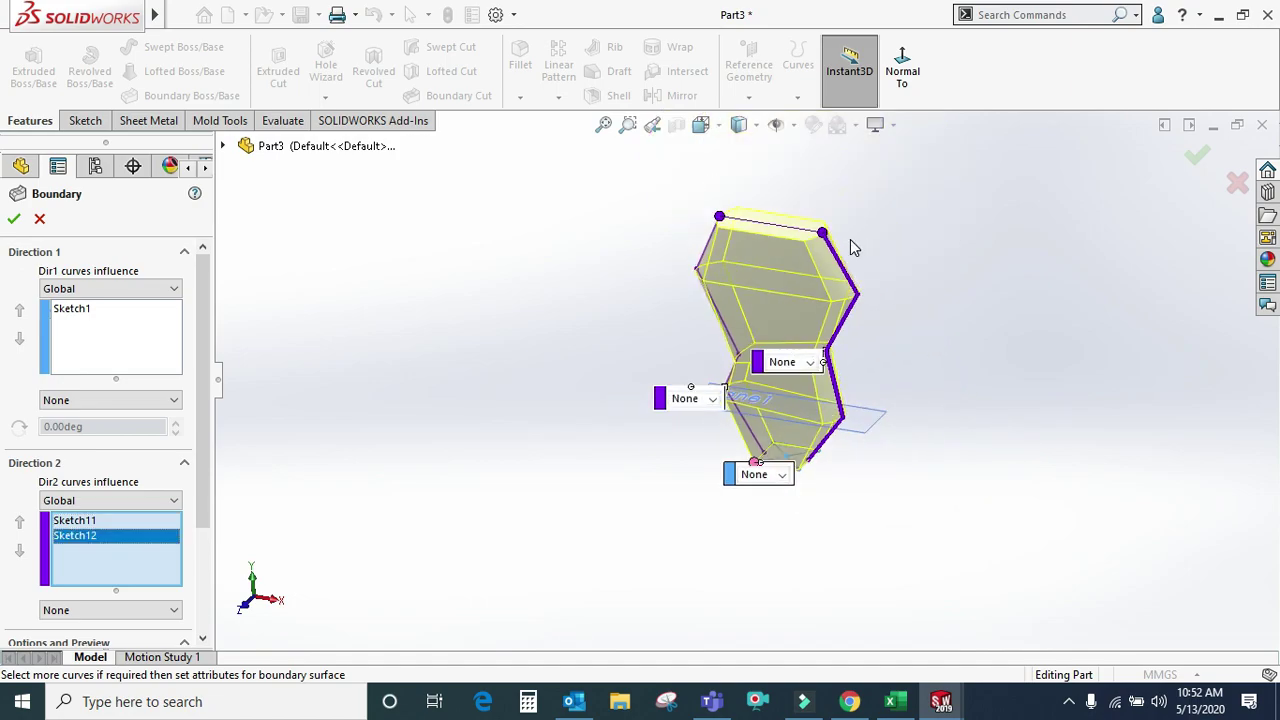
scroll(812, 470, "down", 1)
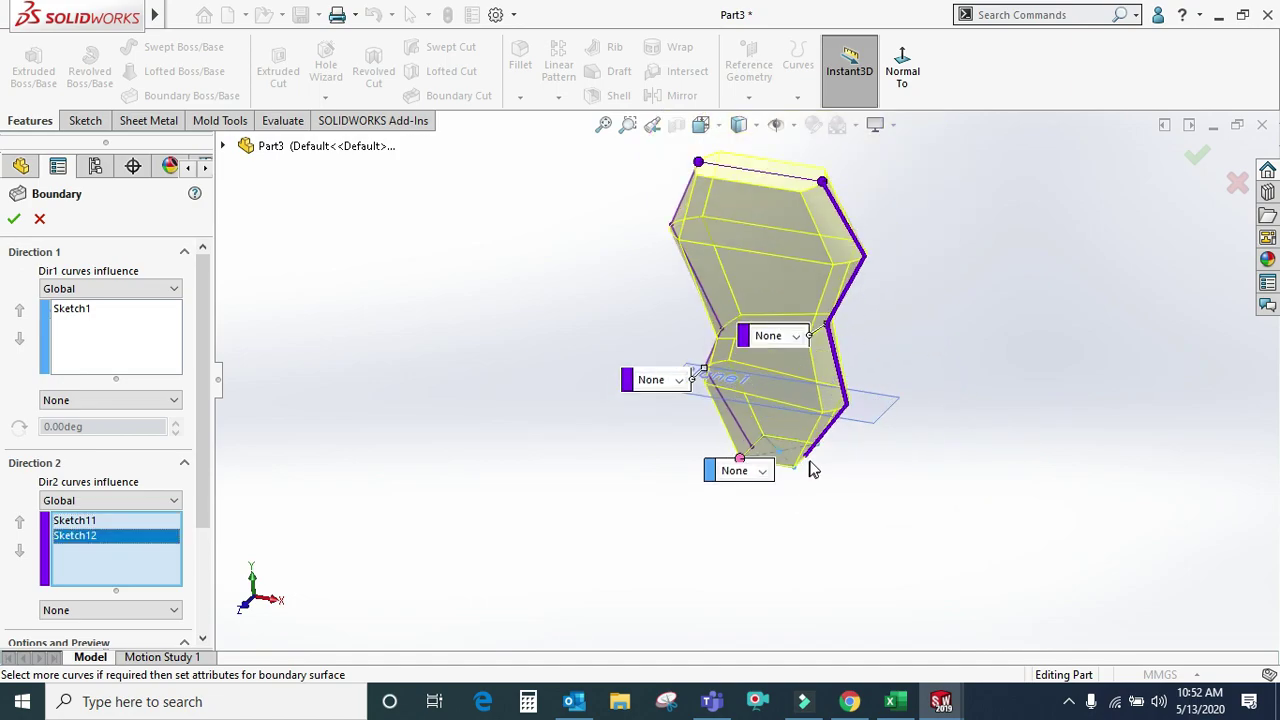
left_click(1204, 161)
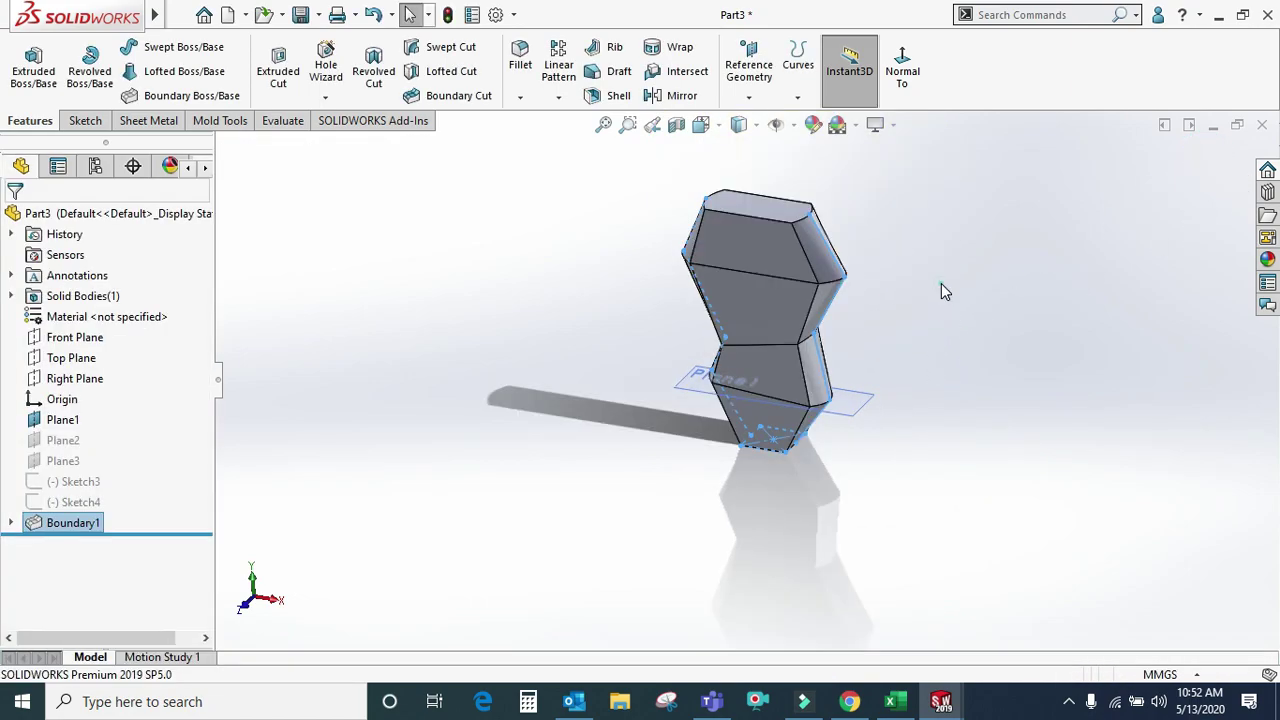
mouse_move(929, 300)
middle_mouse_down()
mouse_move(868, 421)
mouse_move(977, 177)
mouse_move(1063, 331)
mouse_move(1063, 457)
mouse_move(1020, 296)
mouse_move(903, 271)
mouse_move(737, 443)
mouse_move(820, 400)
mouse_move(933, 369)
mouse_move(165, 112)
middle_mouse_up()
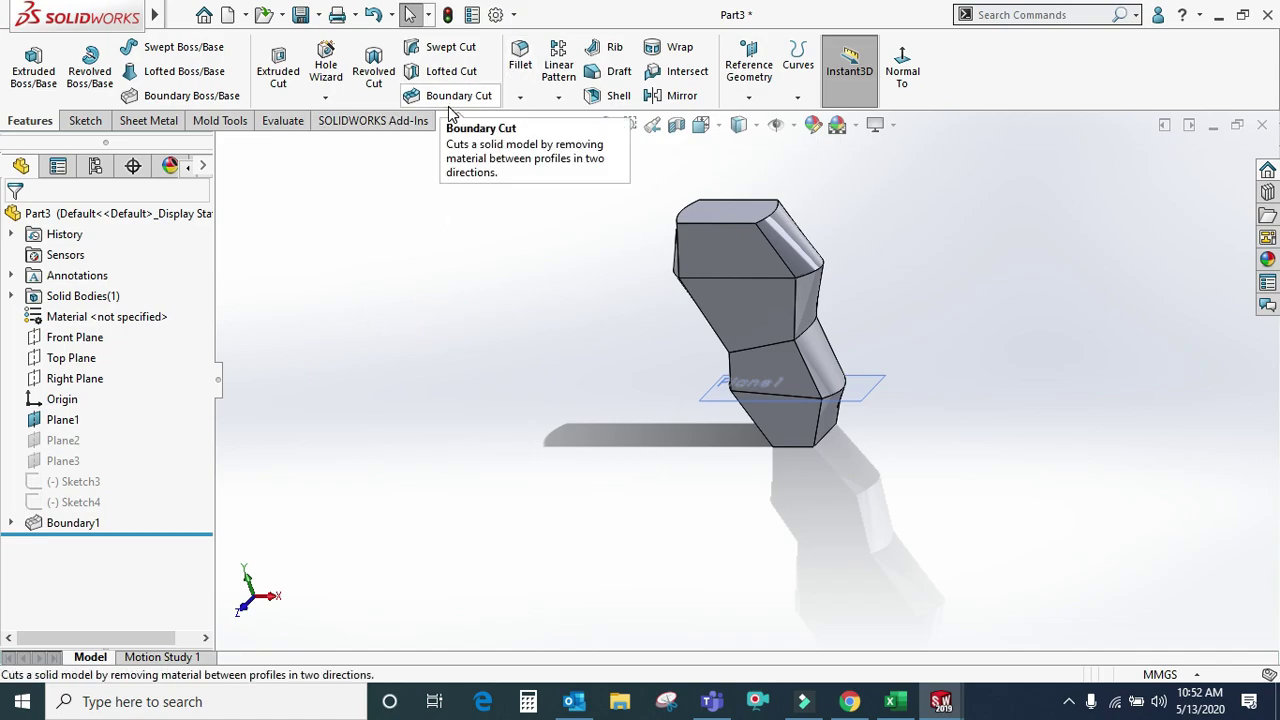
- In a new Top Plane sketch, pick Boundary1's Sketch1 as the curves to offset
left_click(20, 523)
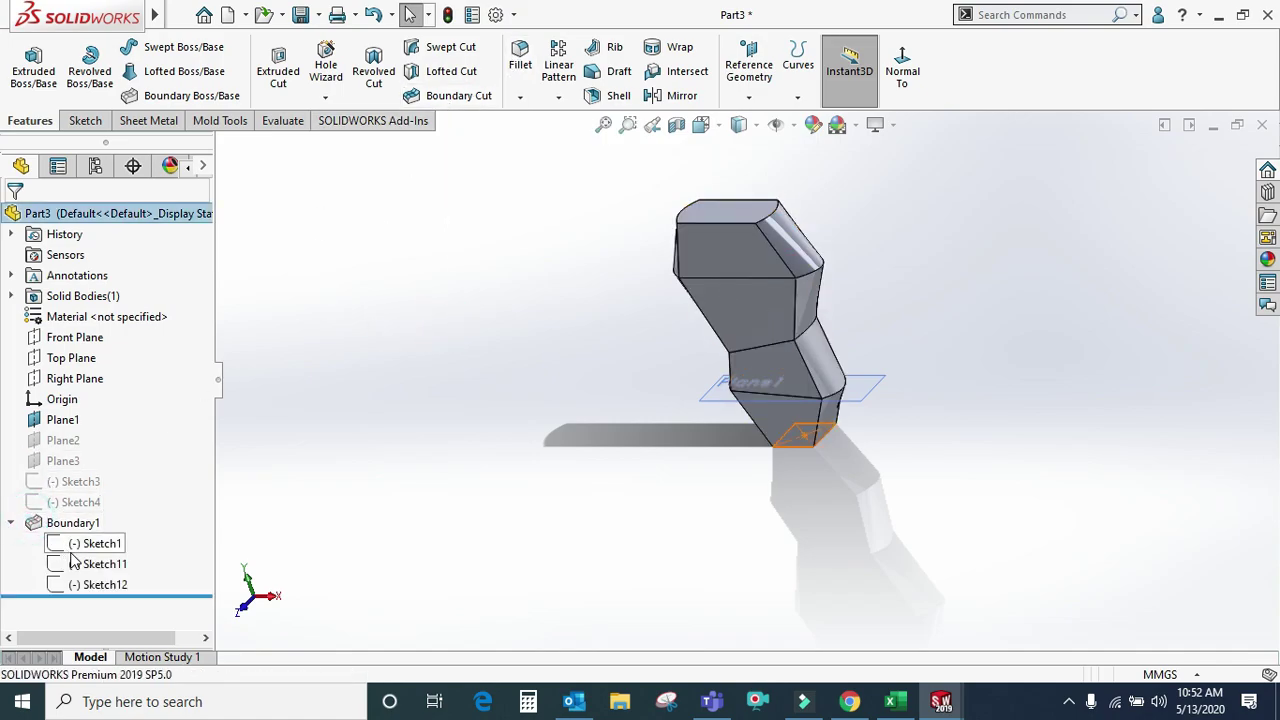
left_click(75, 545)
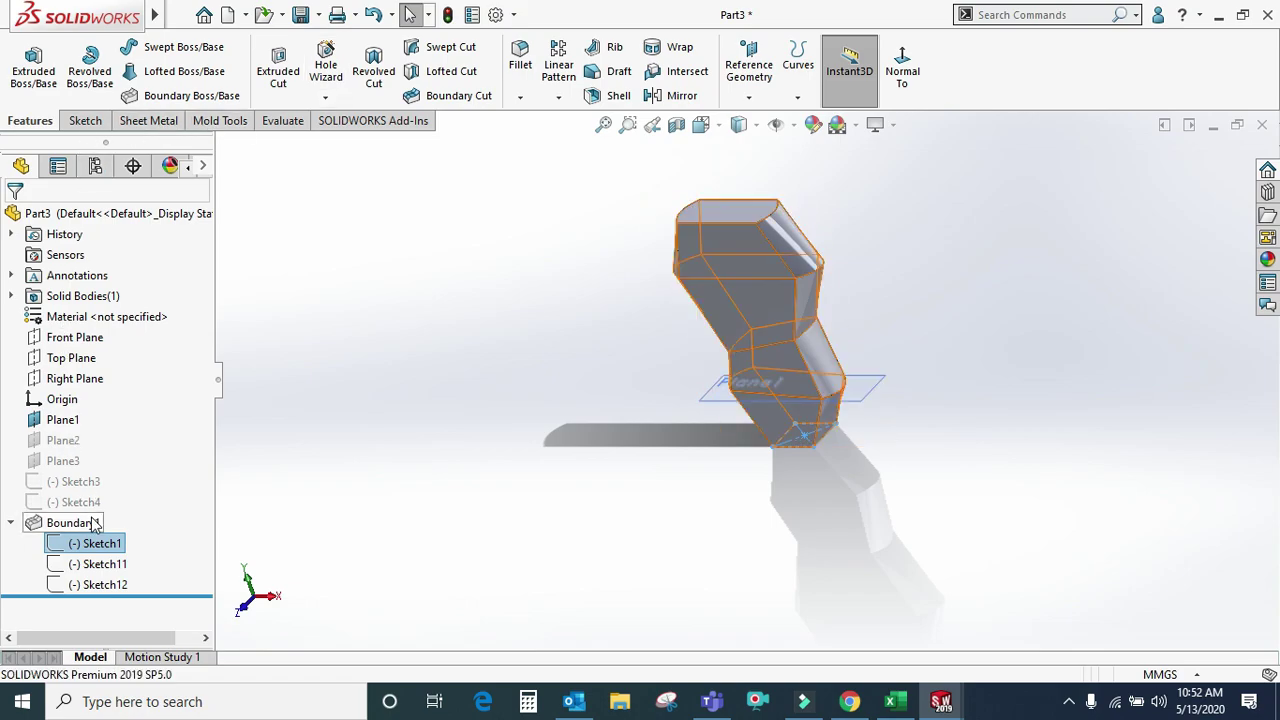
left_click(70, 357)
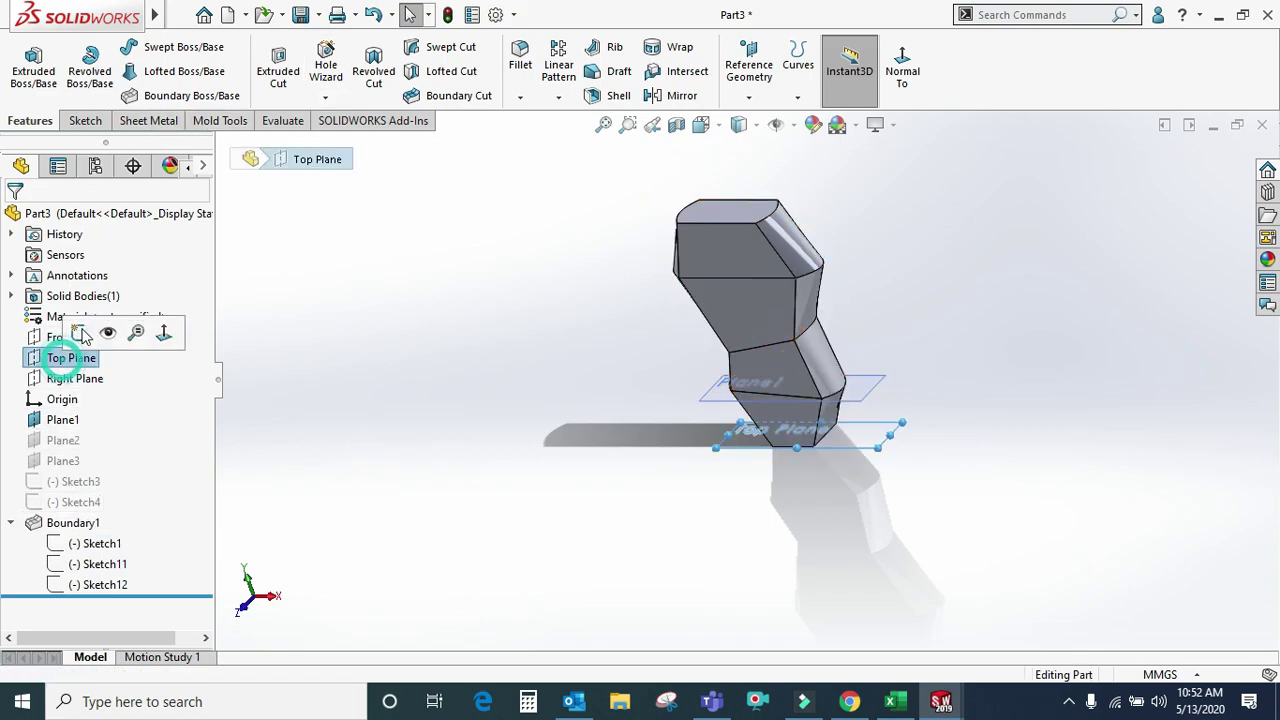
left_click(86, 341)
left_click(364, 66)
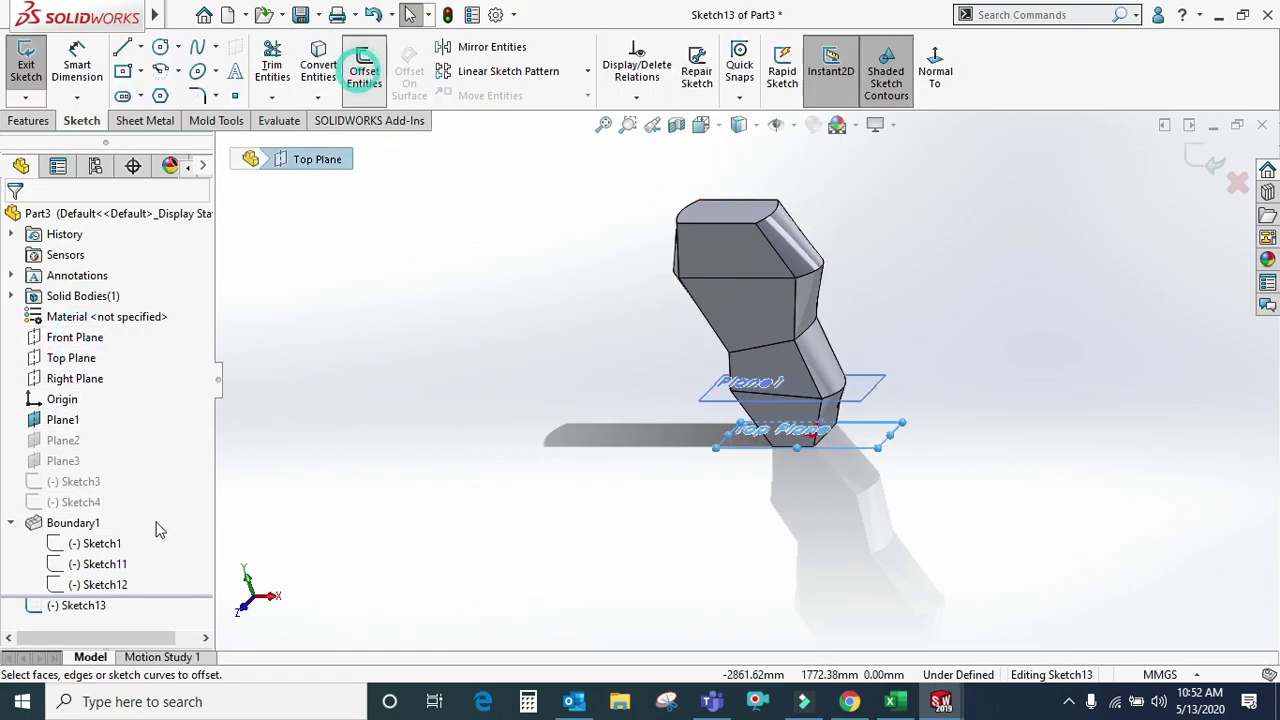
left_click(327, 149)
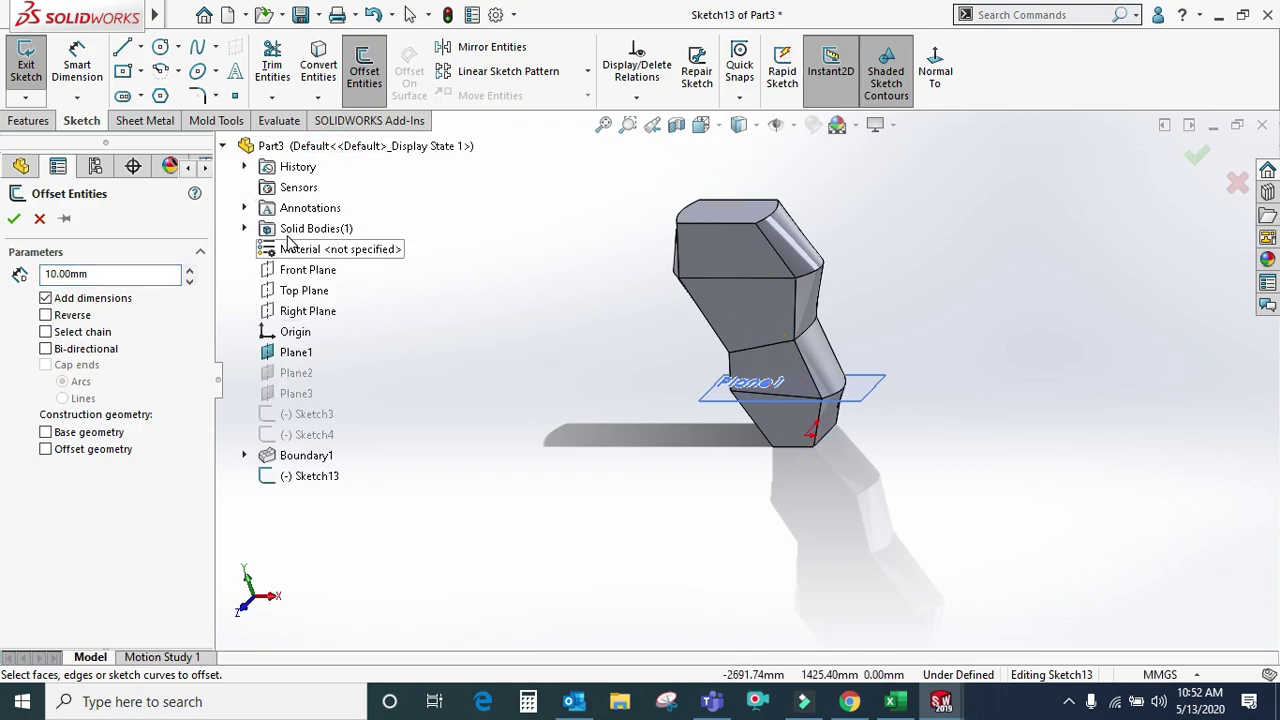
left_click(244, 455)
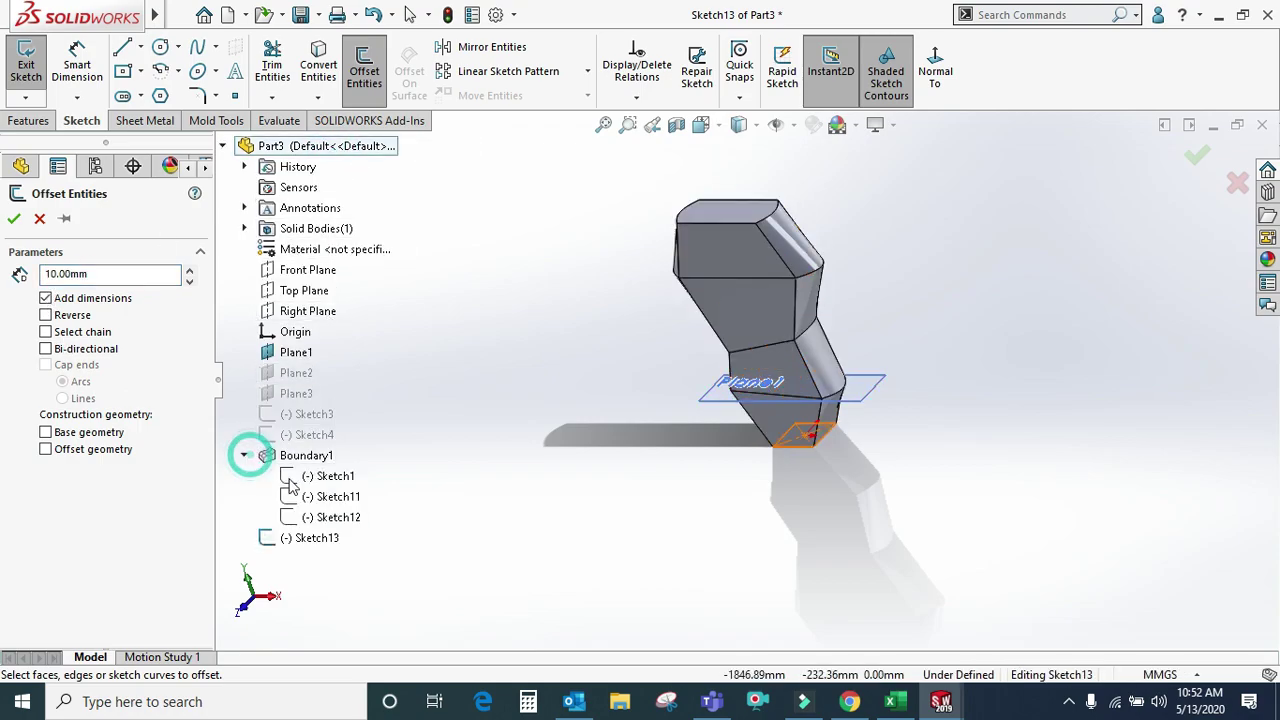
left_click(301, 478)
- Reverse the offset to 10 mm inside the square and close Sketch13
scroll(666, 457, "down", 3)
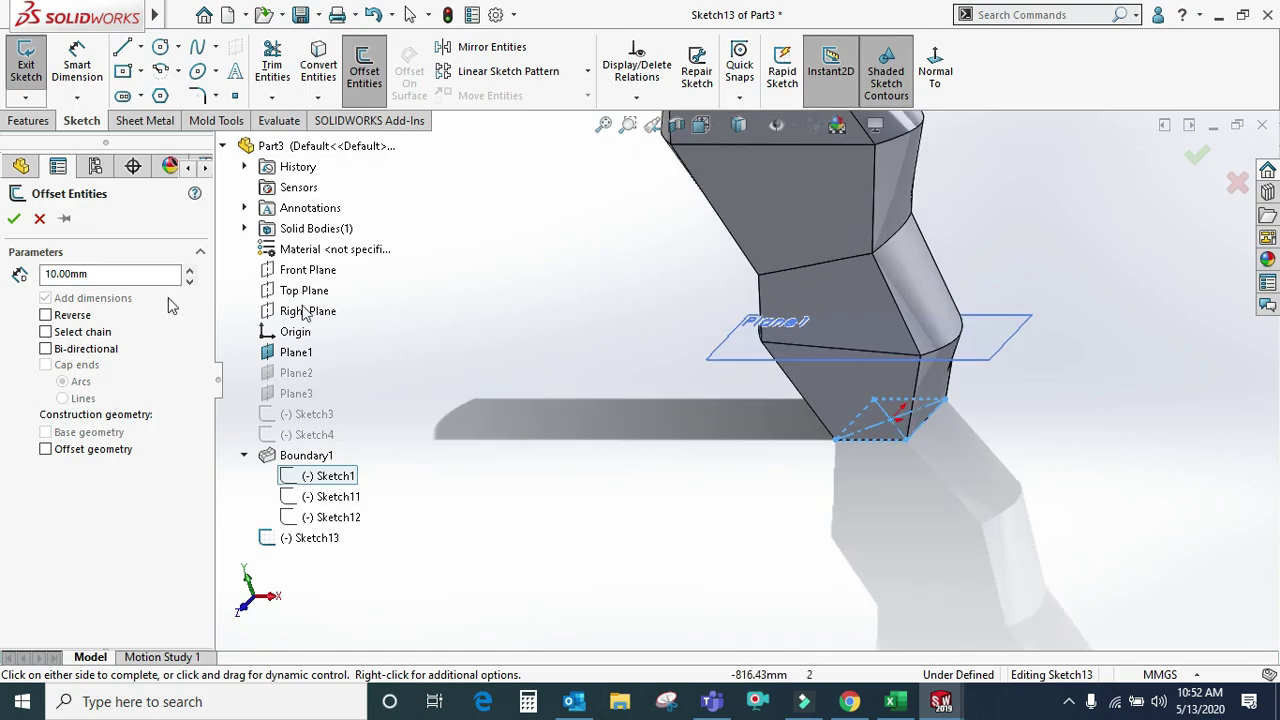
left_click(46, 315)
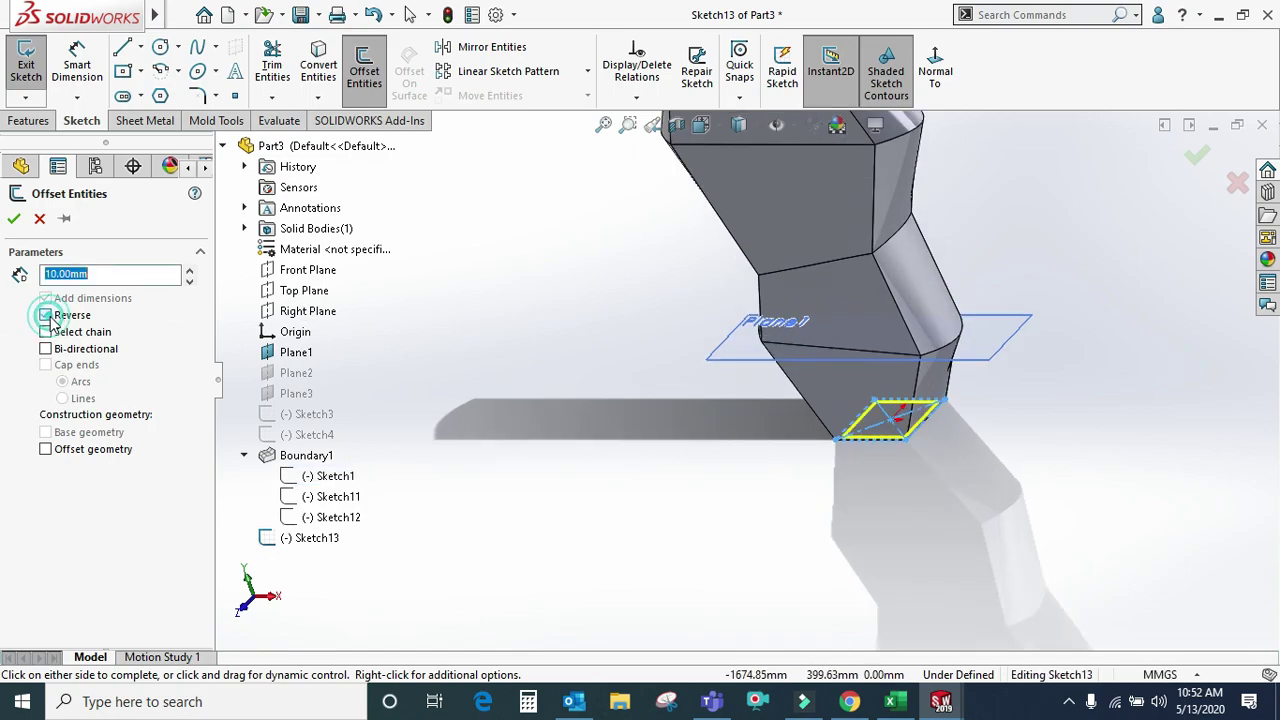
left_click(13, 222)
scroll(978, 438, "down", 3)
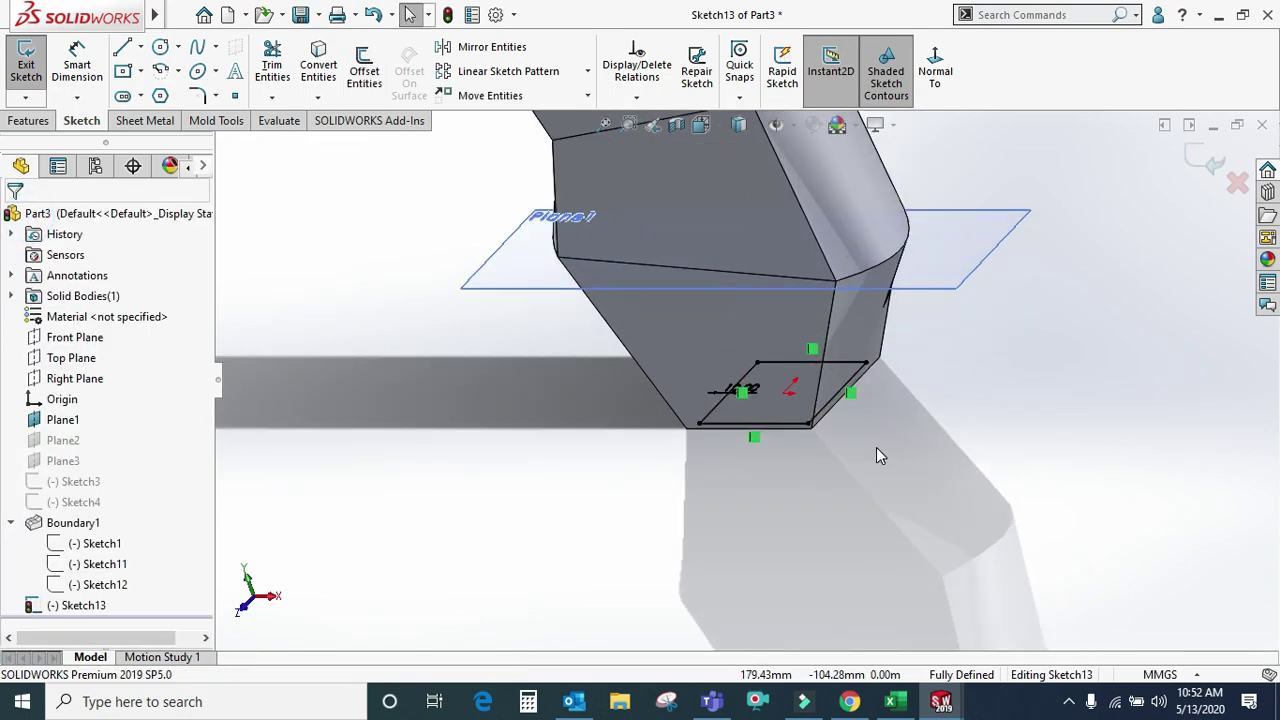
left_click(1212, 172)
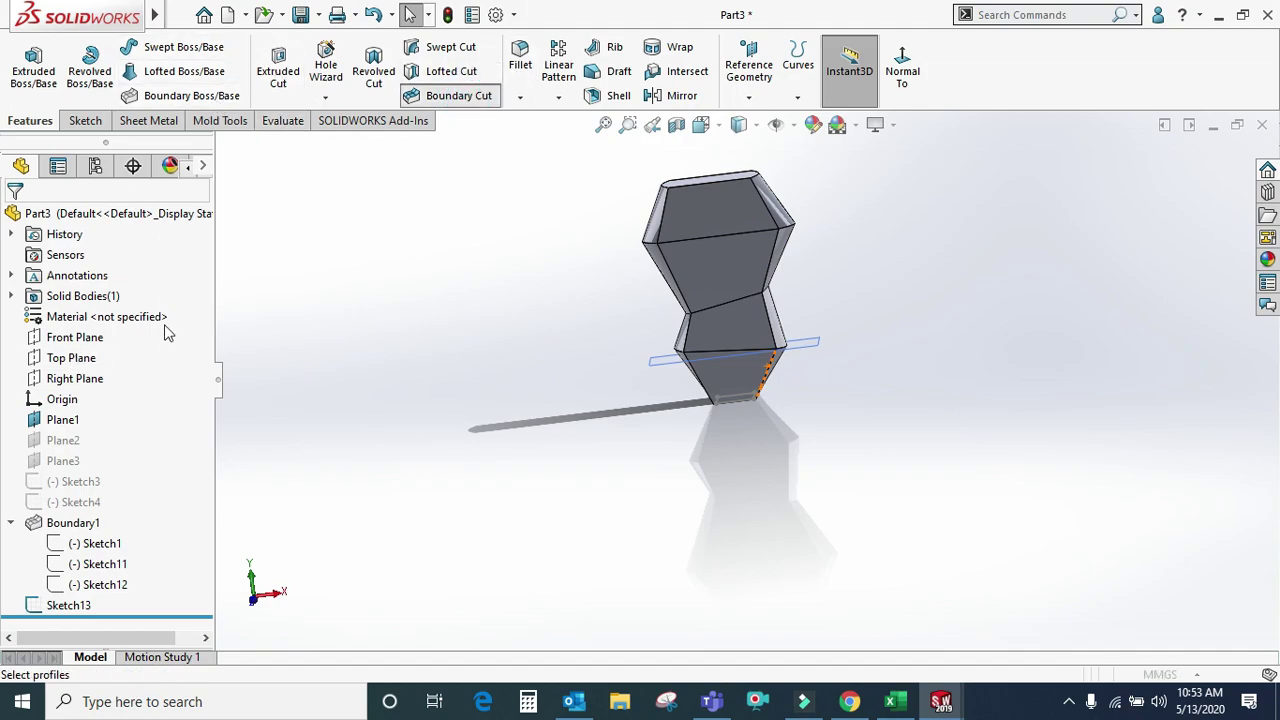
left_click(263, 146)
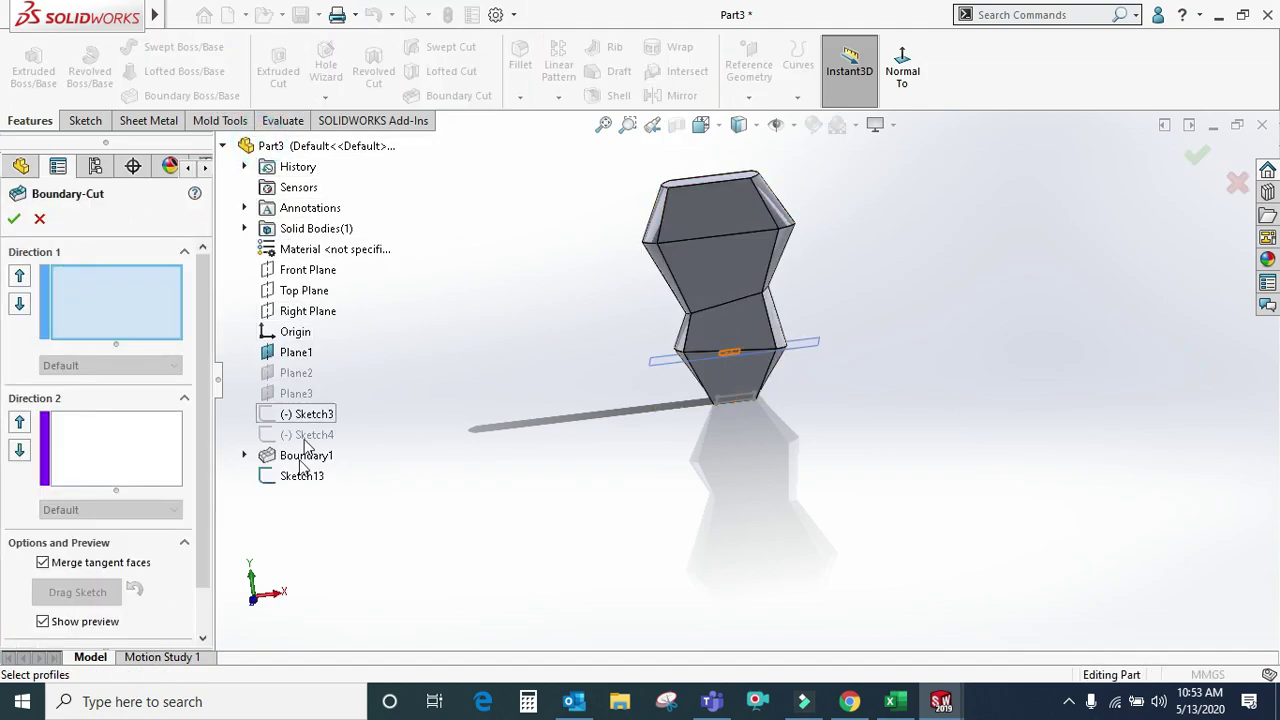
- Try a Boundary-Cut with Sketch13 and Sketch11 as curves, then remove Sketch11 and cancel it
left_click(290, 478)
left_click(110, 485)
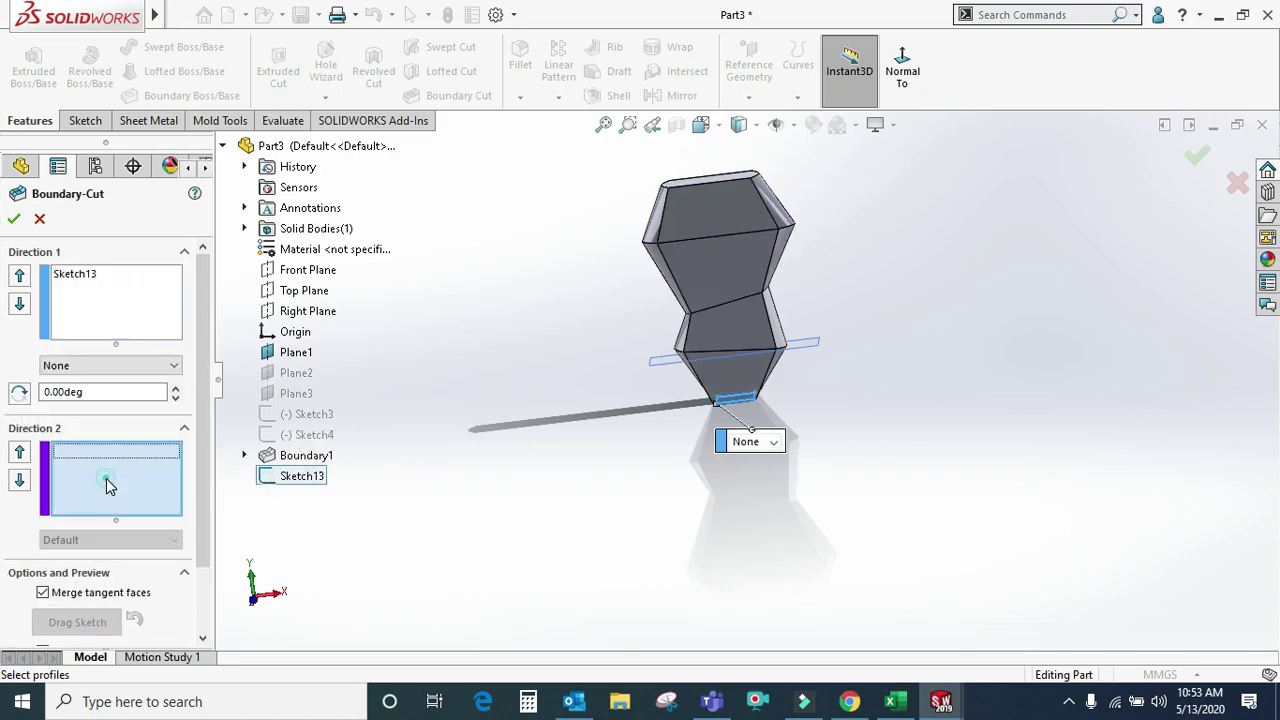
left_click(244, 455)
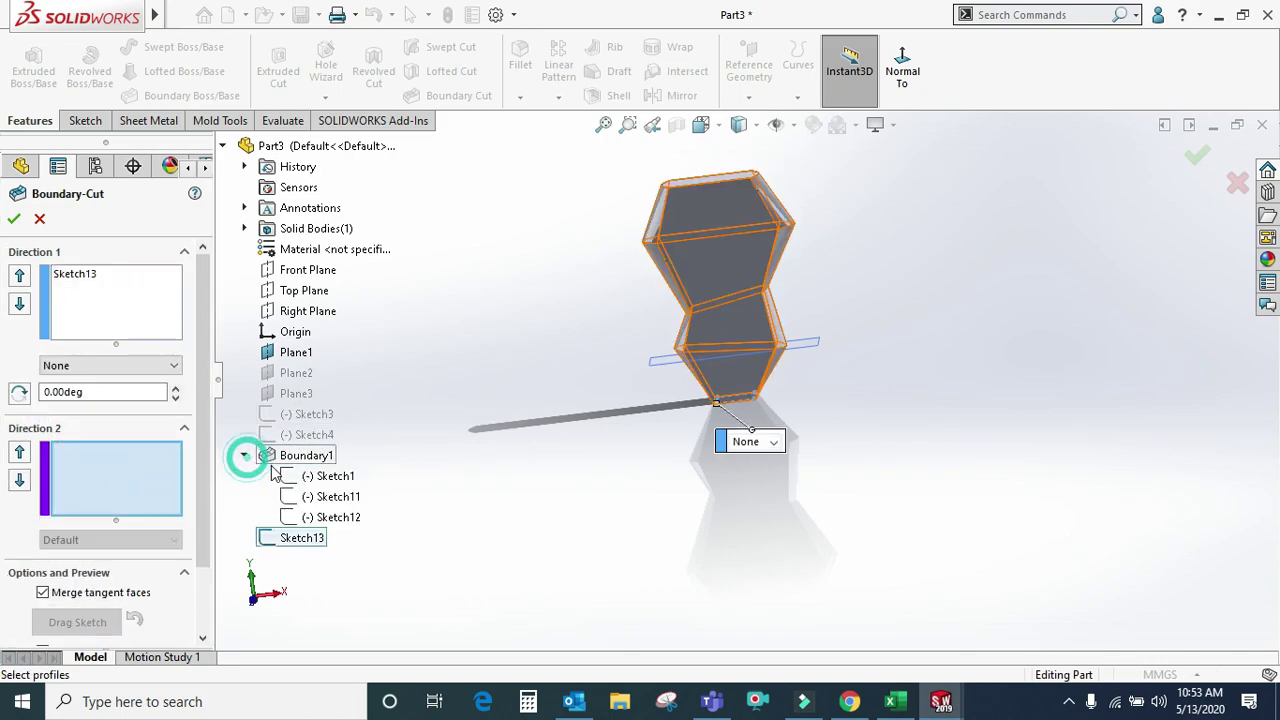
left_click(312, 498)
scroll(420, 479, "down", 2)
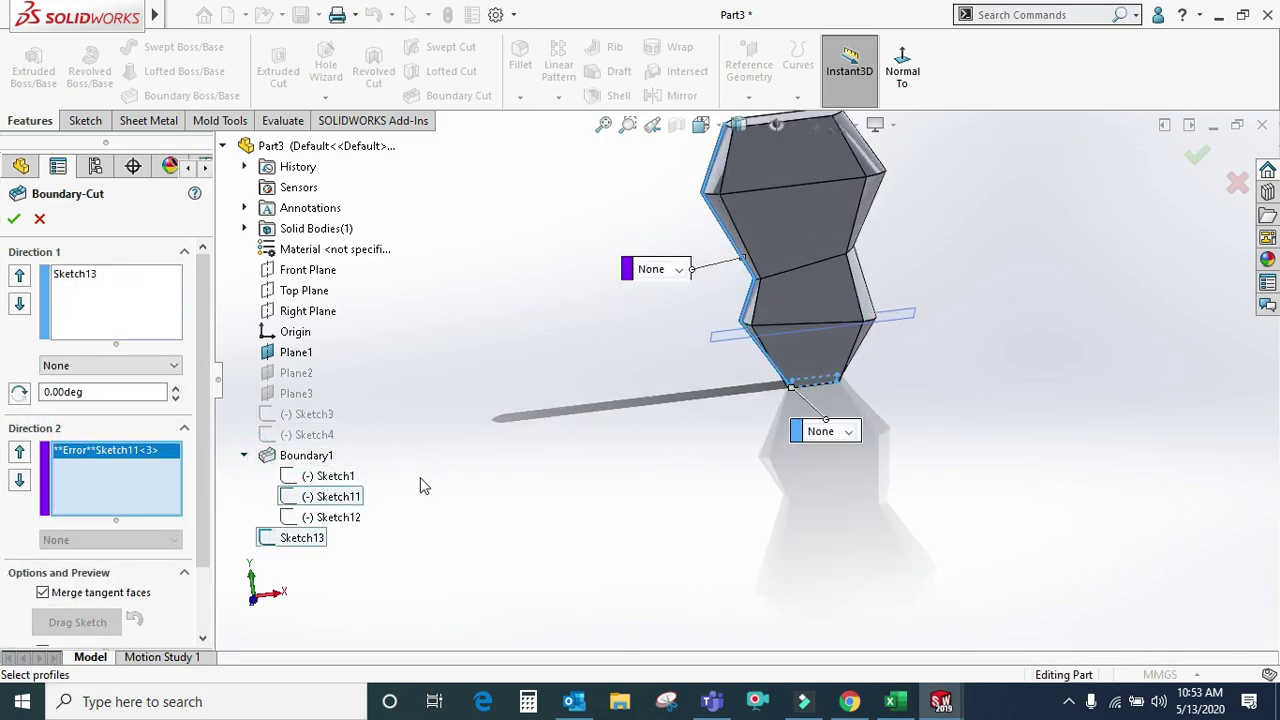
right_click(152, 457)
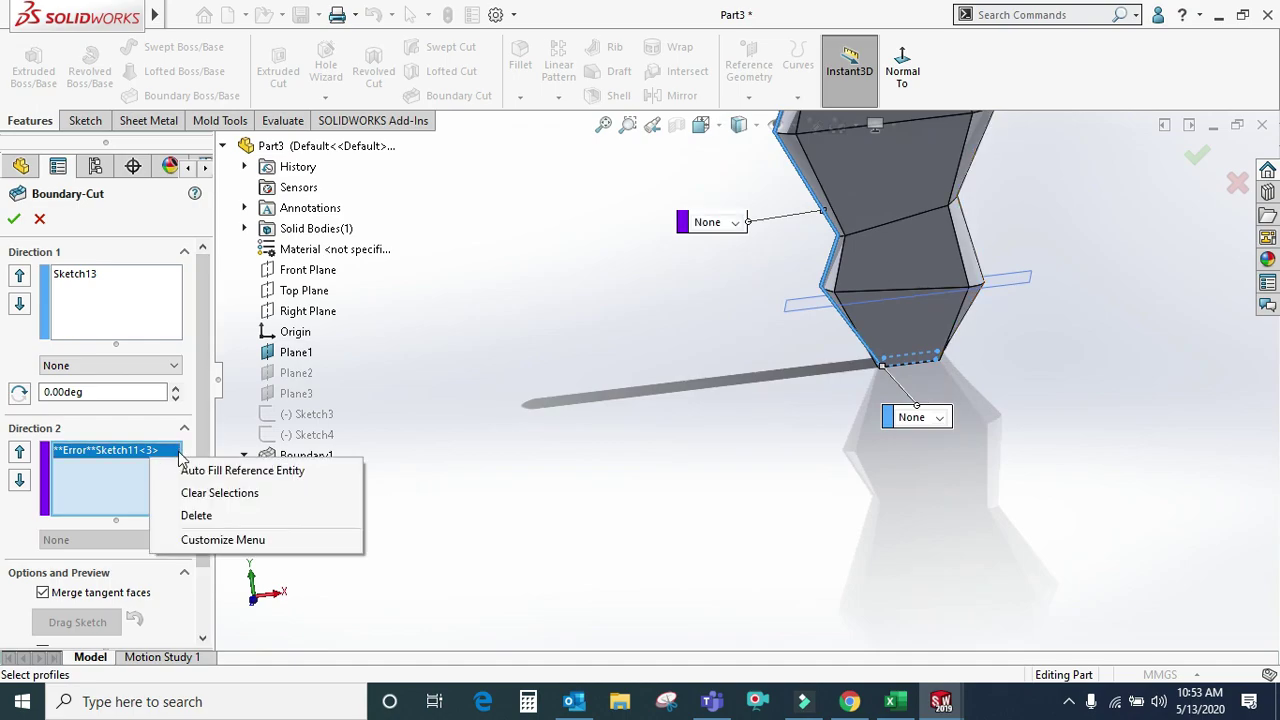
left_click(197, 515)
left_click(38, 217)
- Sketch on the Front Plane with a flipped offset of Sketch11's curves, then exit the sketch
scroll(864, 370, "down", 1)
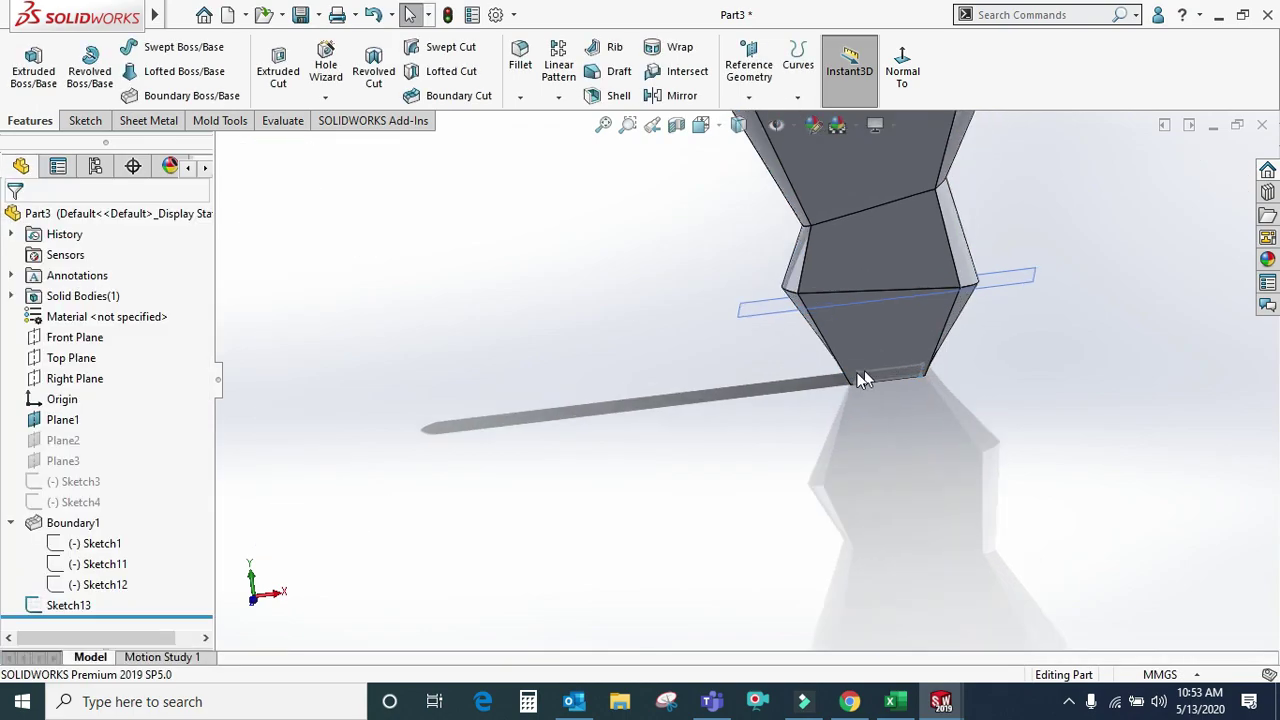
scroll(864, 370, "down", 1)
scroll(840, 385, "down", 2)
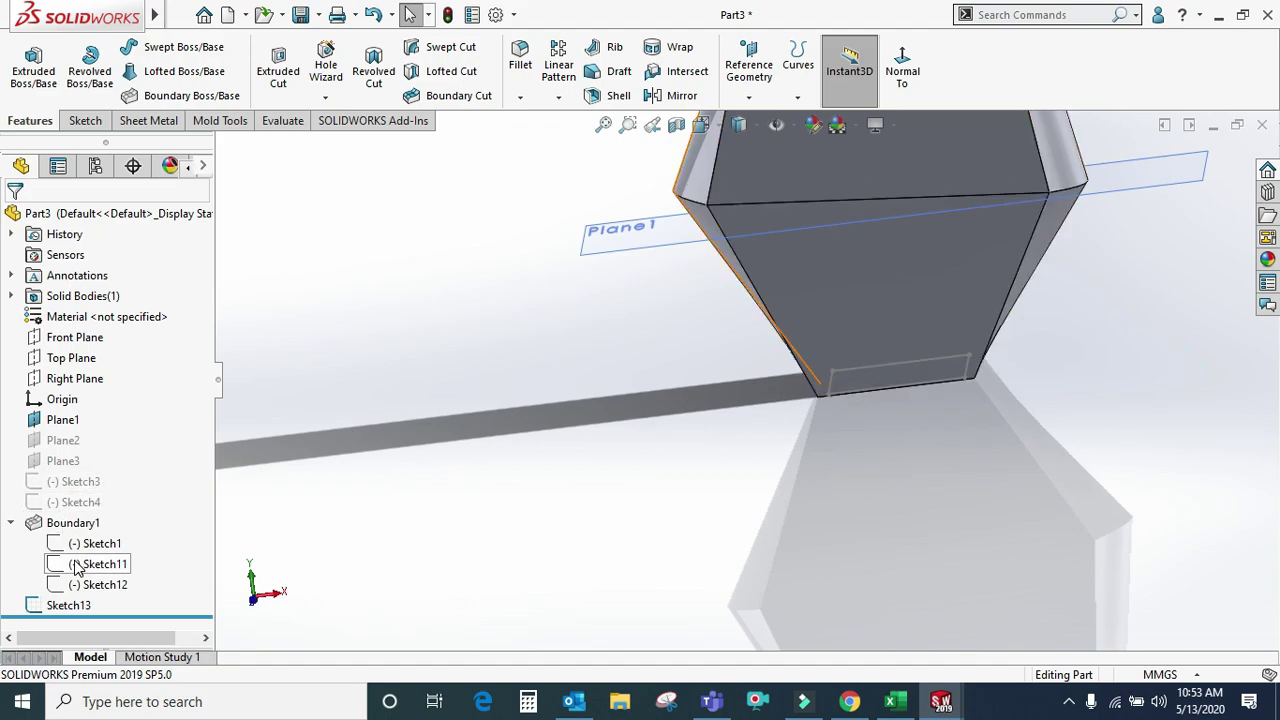
left_click(62, 337)
left_click(82, 309)
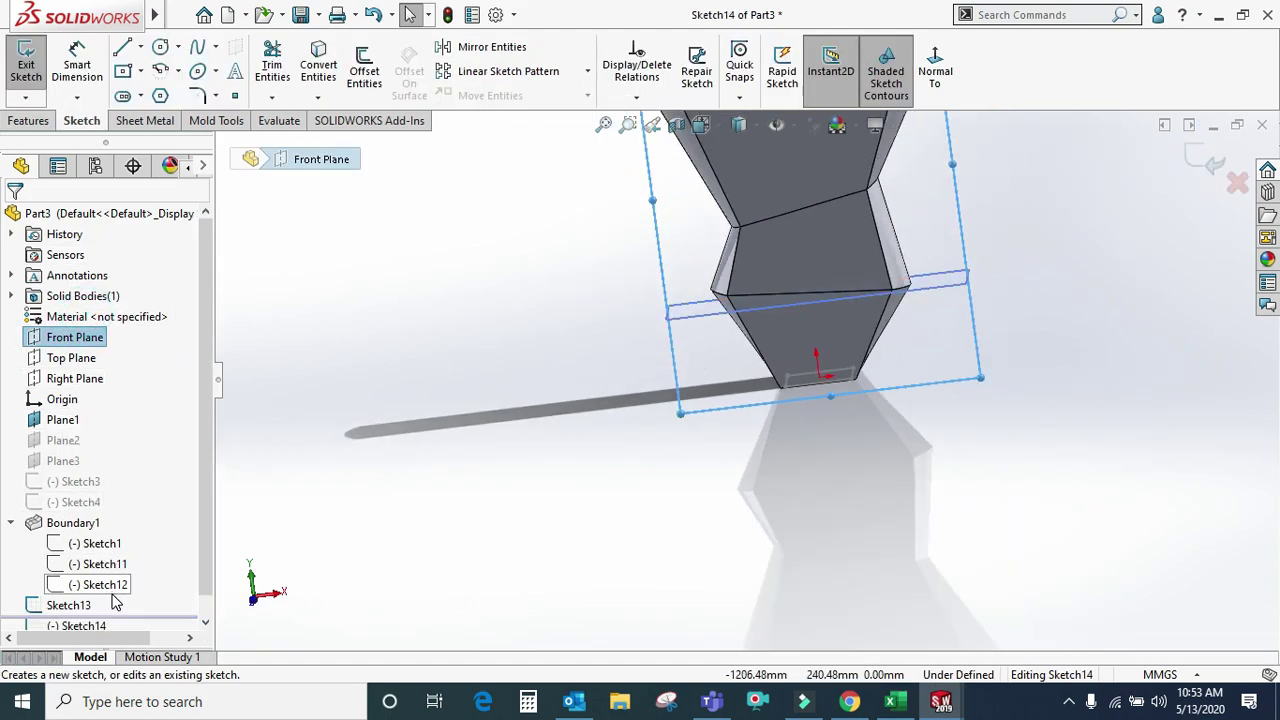
left_click(97, 564)
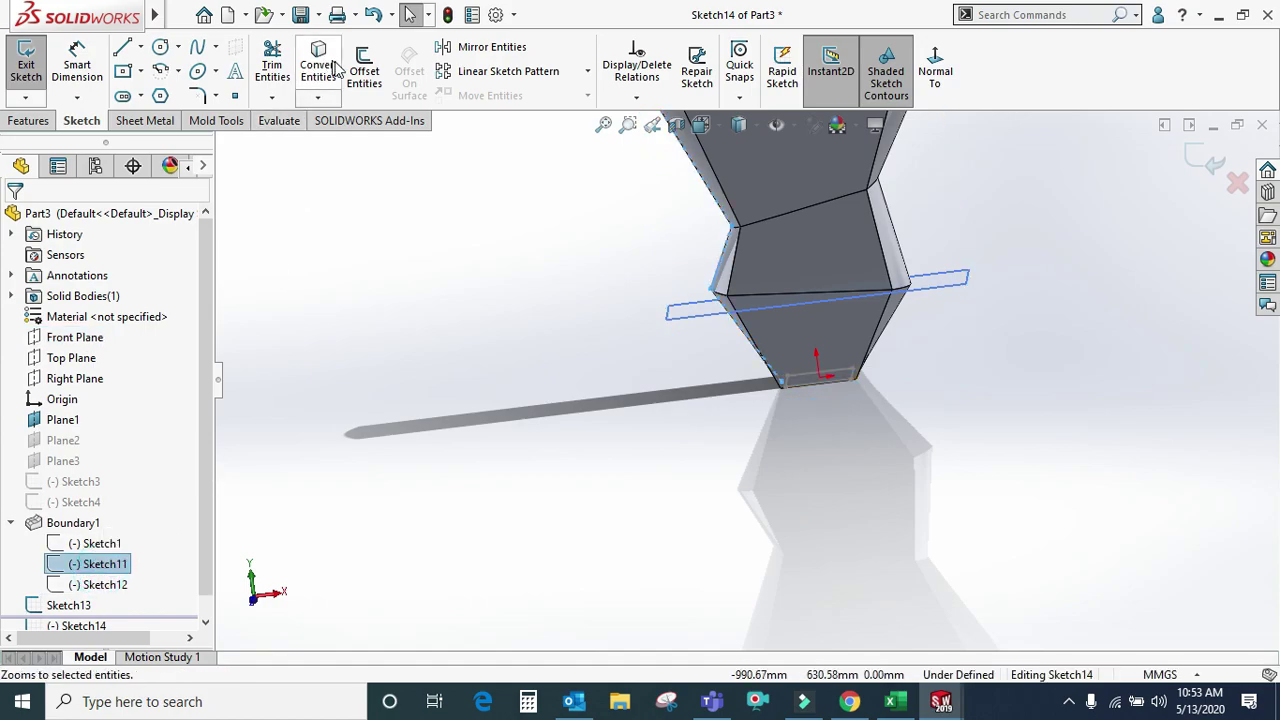
left_click(364, 70)
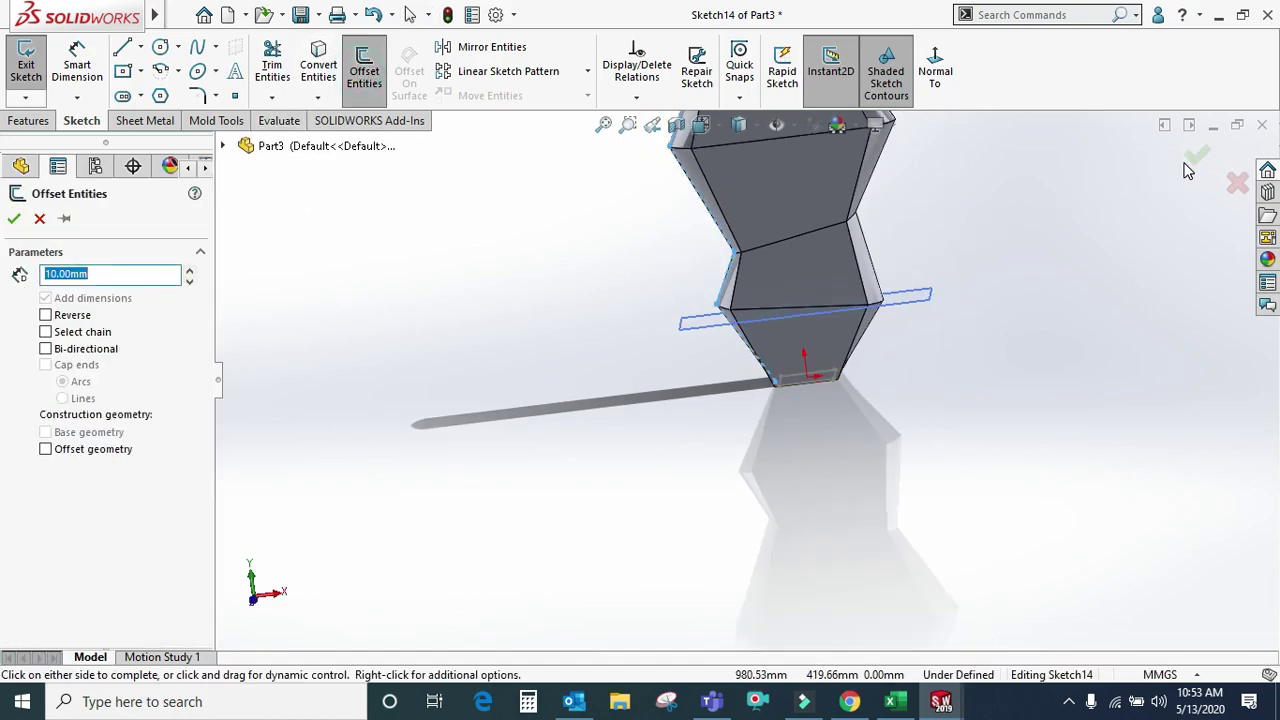
left_click(45, 315)
left_click(40, 219)
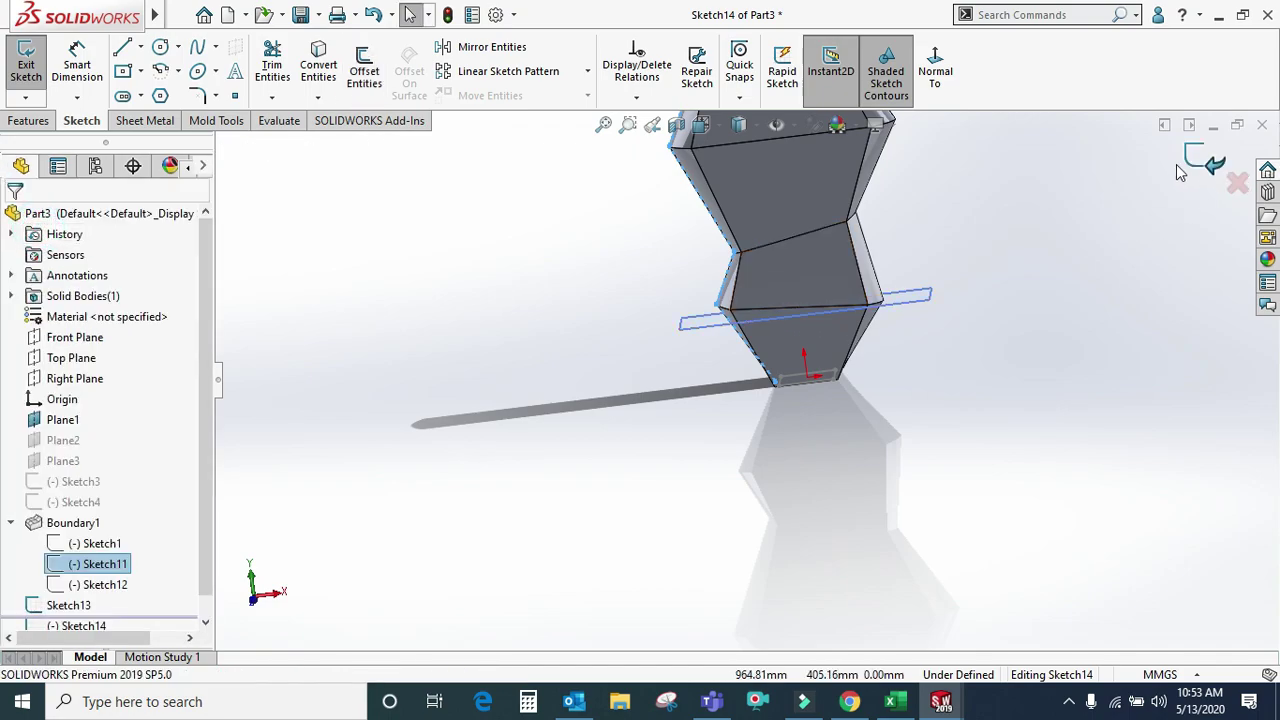
left_click(1208, 150)
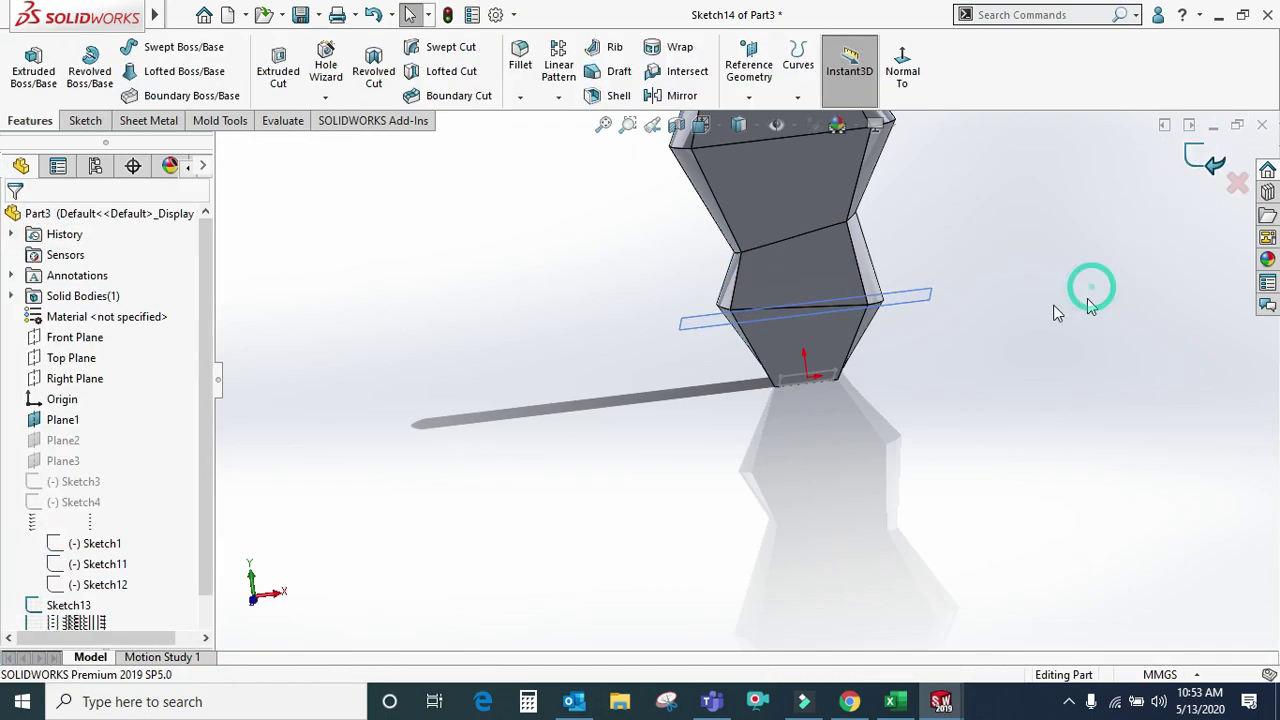
left_click(80, 343)
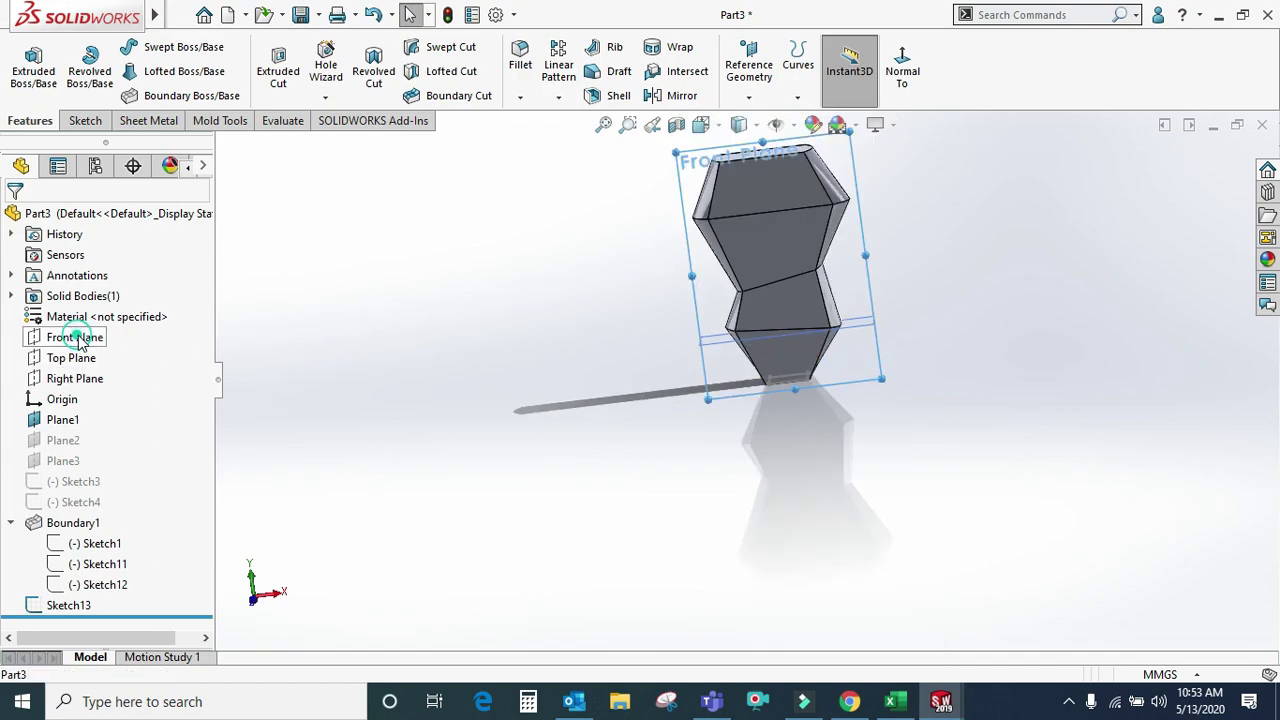
- Start a Front Plane sketch and try offsetting a Boundary1 sketch, then abandon the offset
left_click(96, 308)
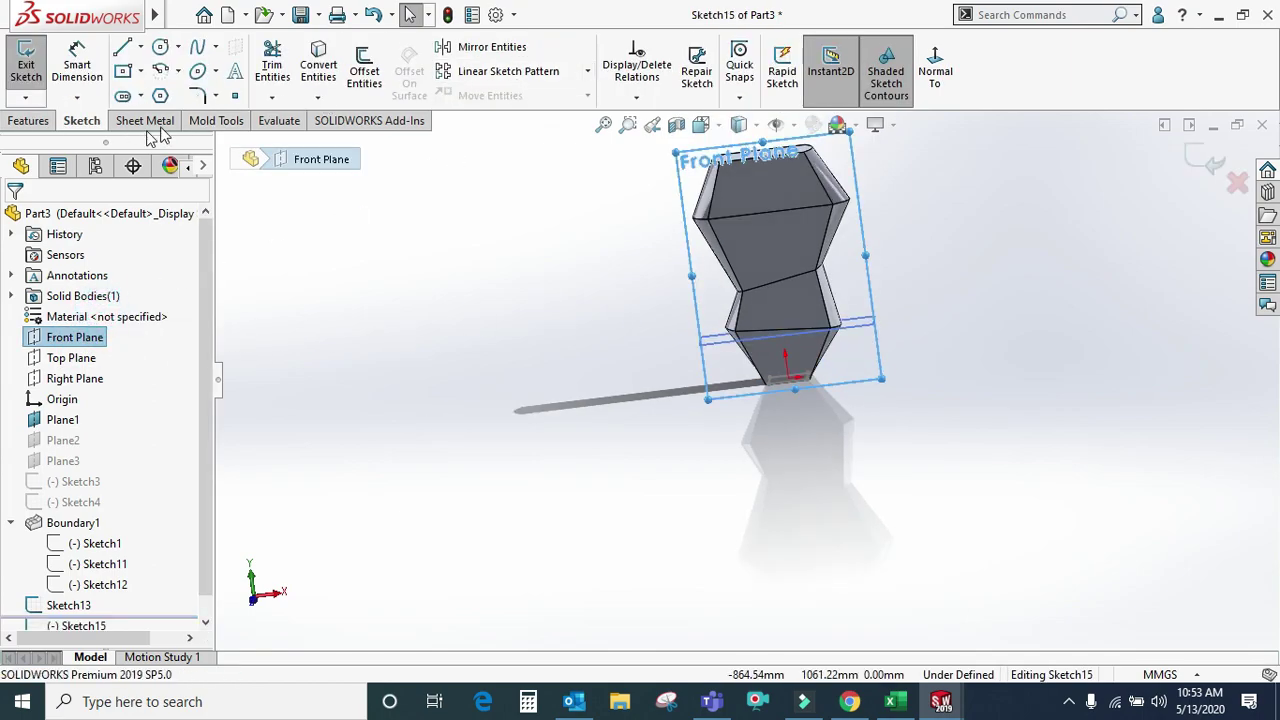
left_click(364, 72)
left_click(291, 146)
left_click(244, 455)
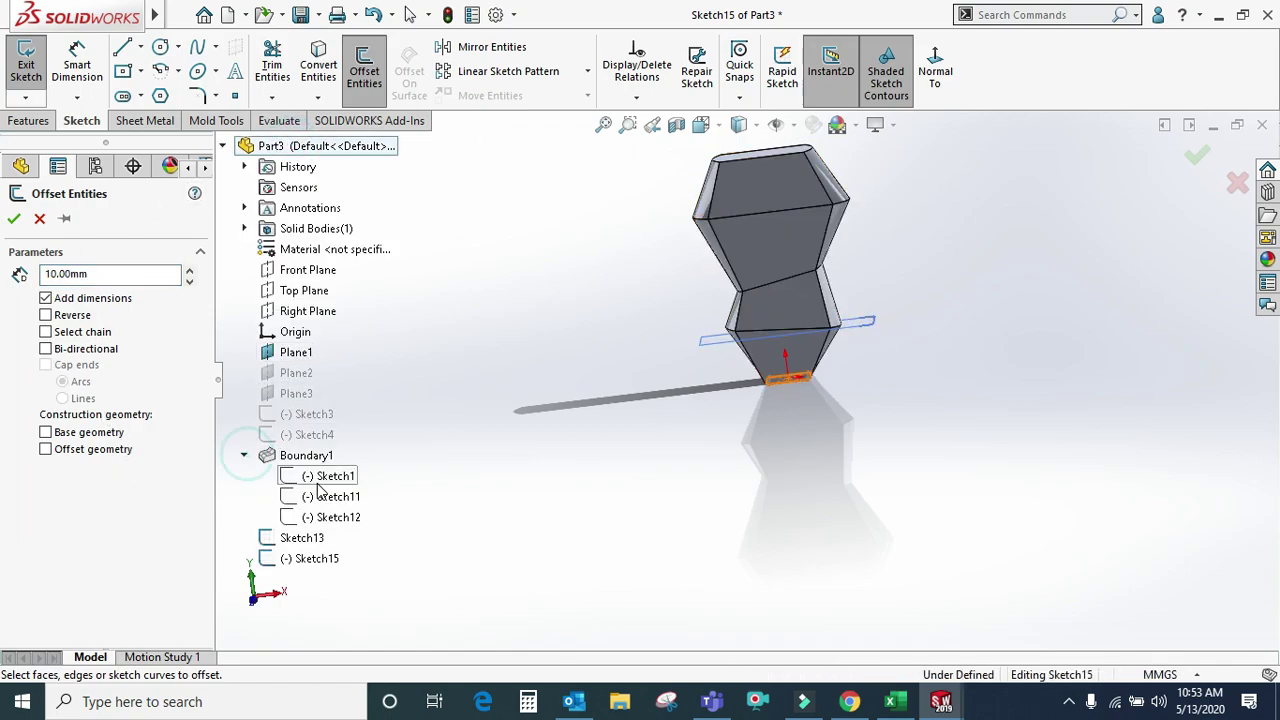
left_click(316, 500)
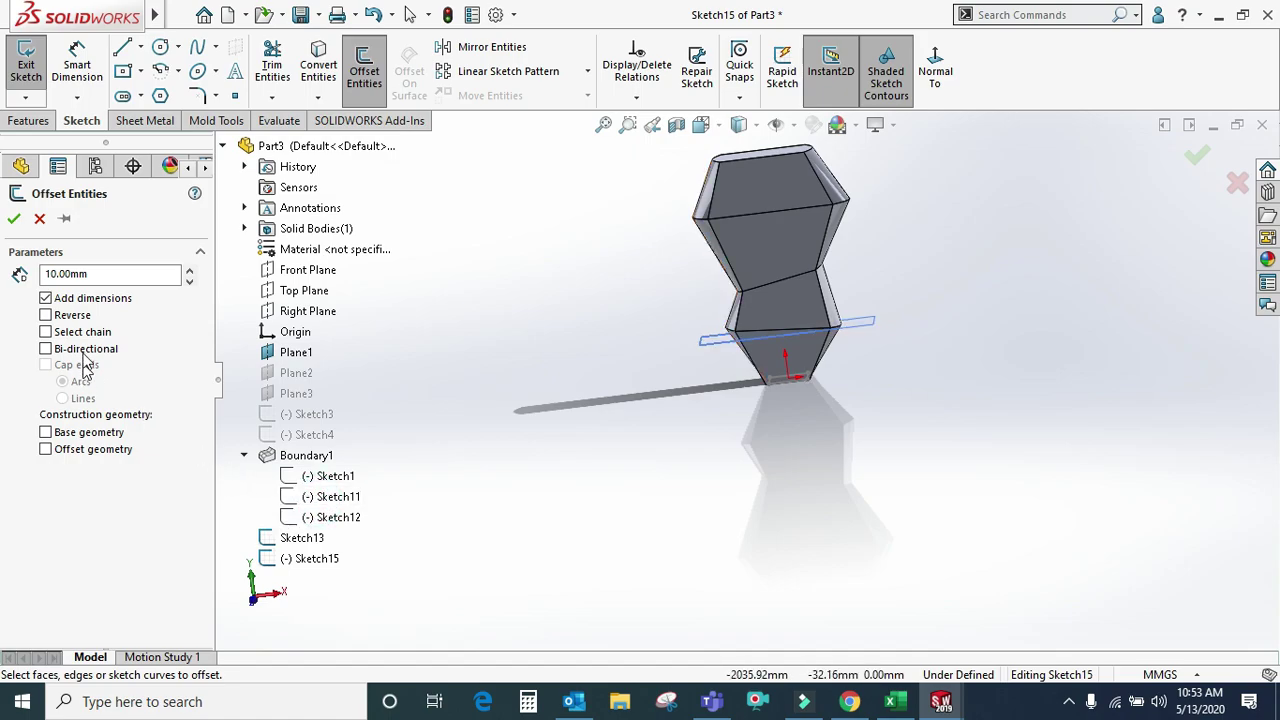
left_click(308, 497)
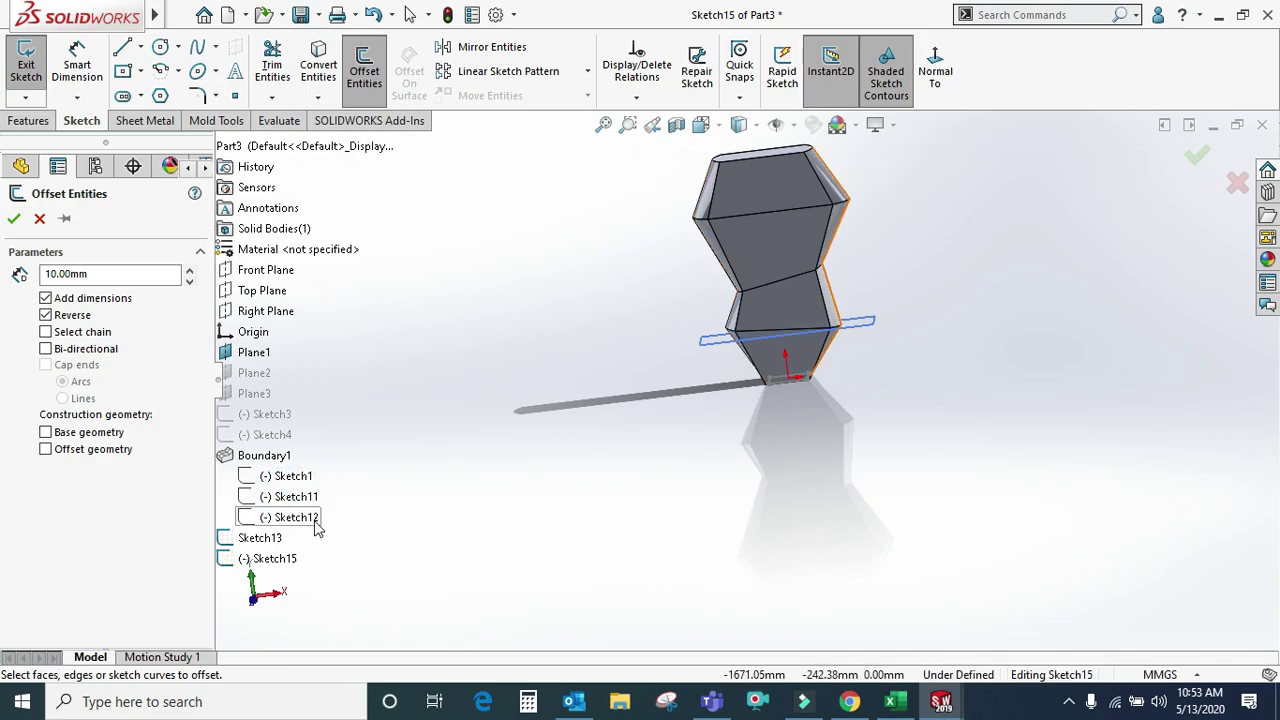
left_click(41, 219)
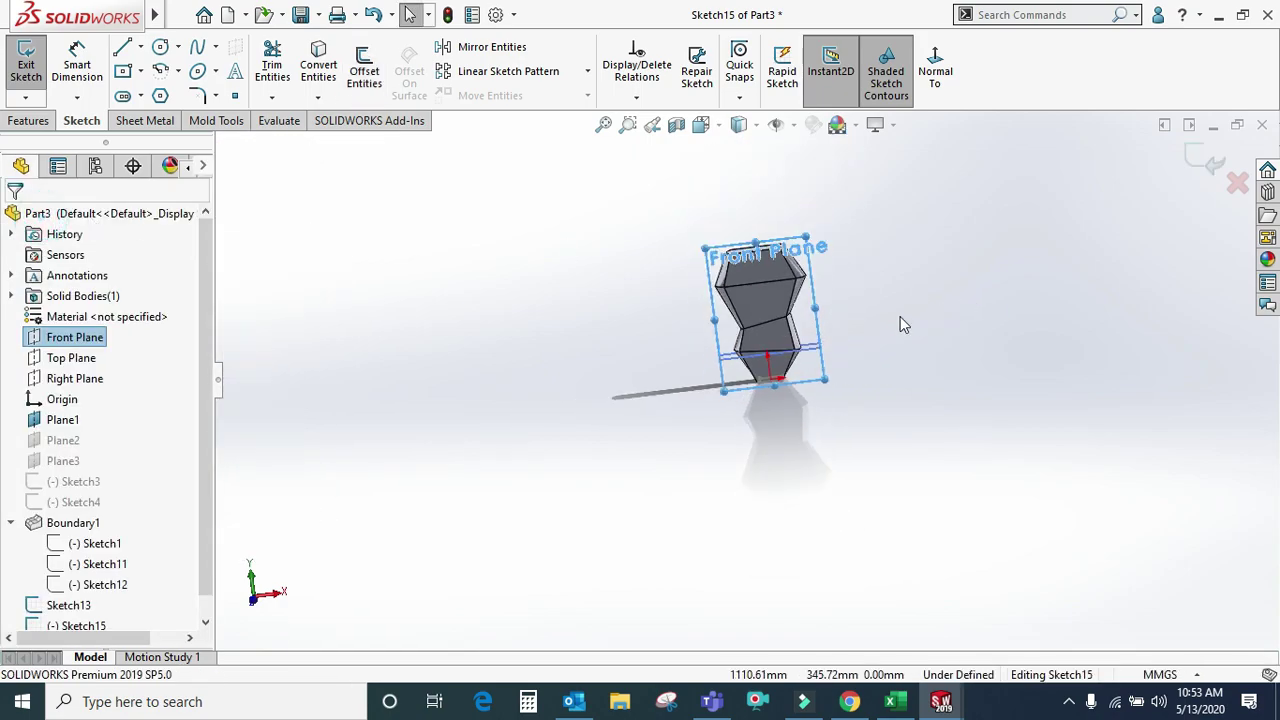
- In Normal To view, draw a spline from the solid's bottom edge up to its top
scroll(808, 383, "down", 2)
key("ctrl+8")
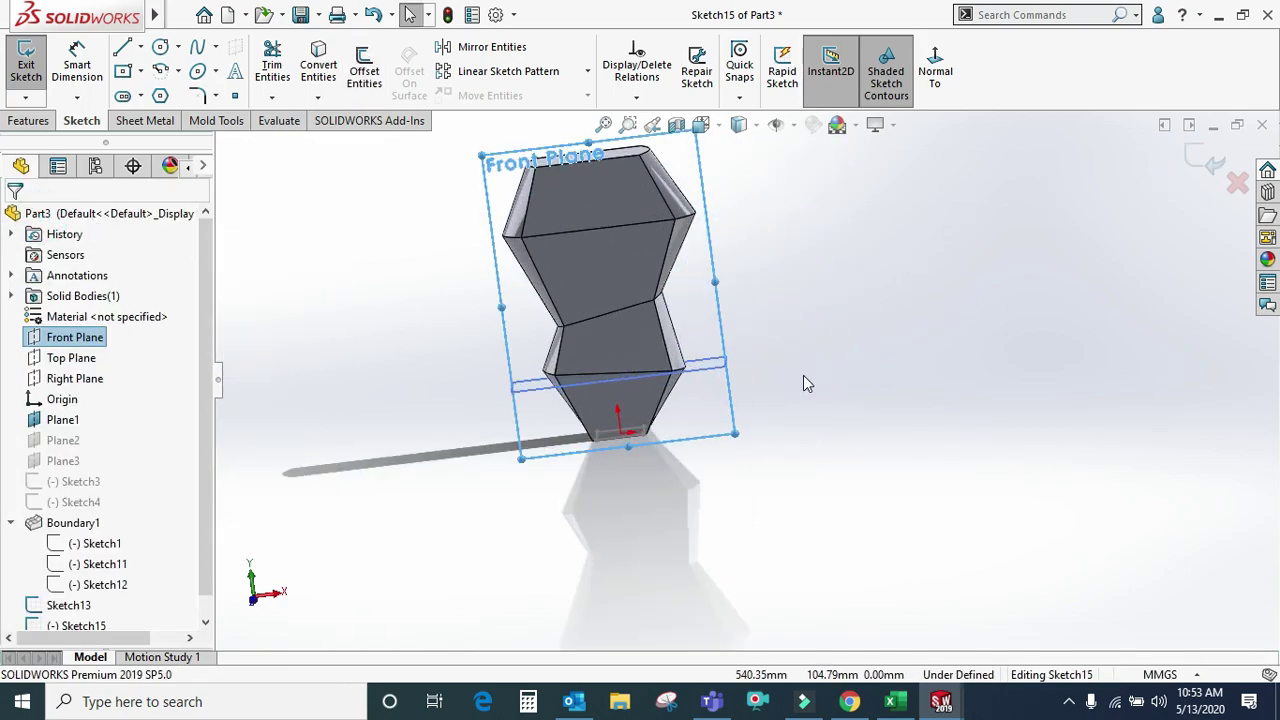
left_click(193, 55)
scroll(708, 616, "down", 2)
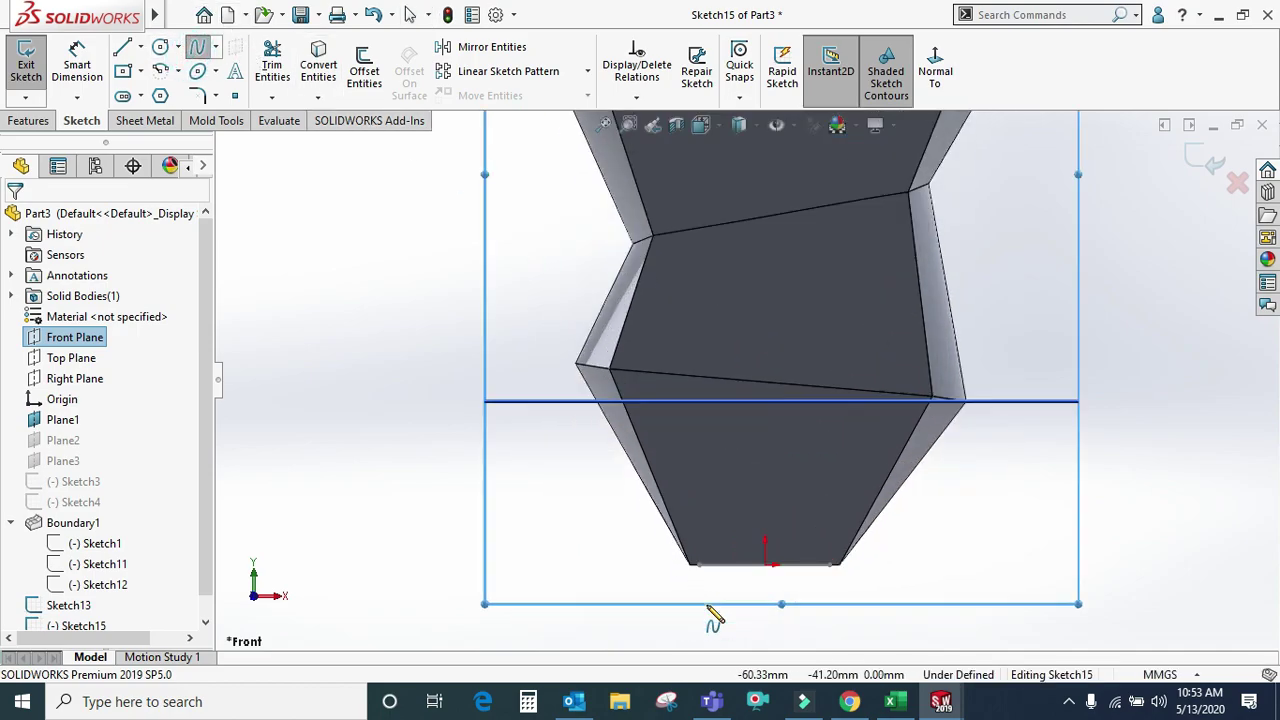
left_click(700, 564)
left_click(677, 350)
left_click(734, 222)
scroll(730, 200, "up", 1)
scroll(727, 195, "up", 2)
left_click(724, 198)
scroll(740, 170, "up", 1)
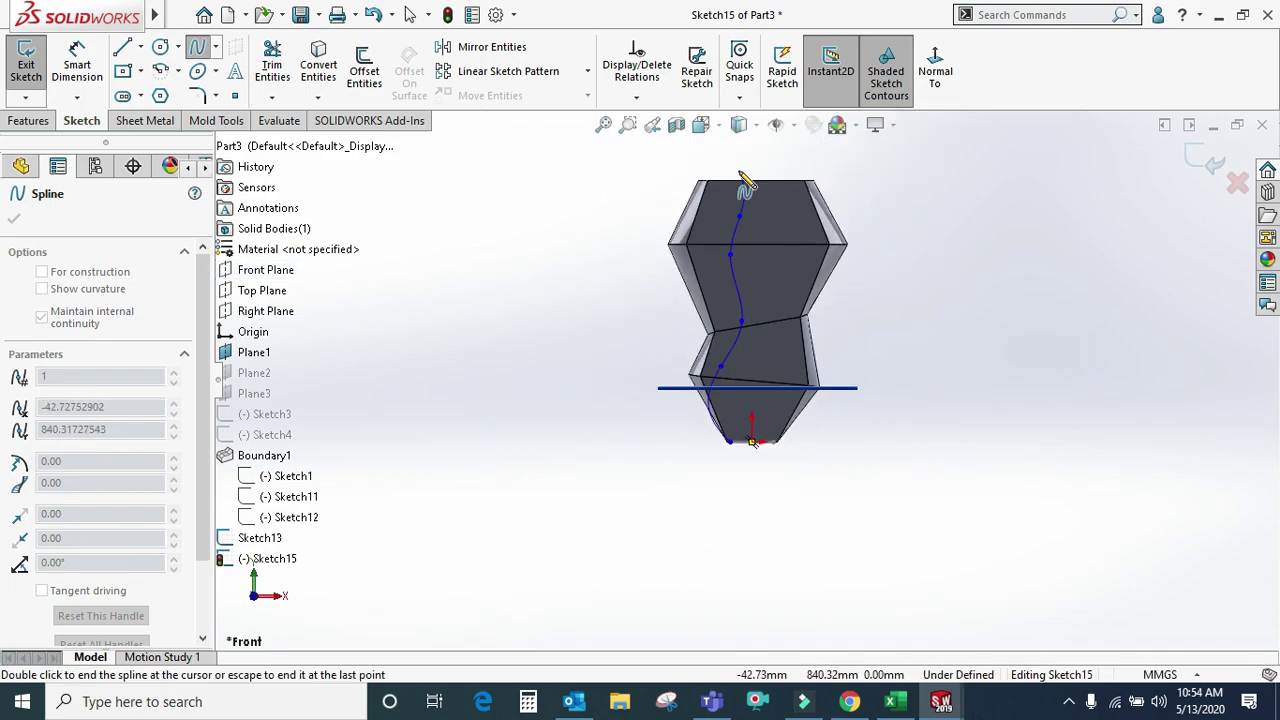
right_click(750, 178)
left_click(786, 189)
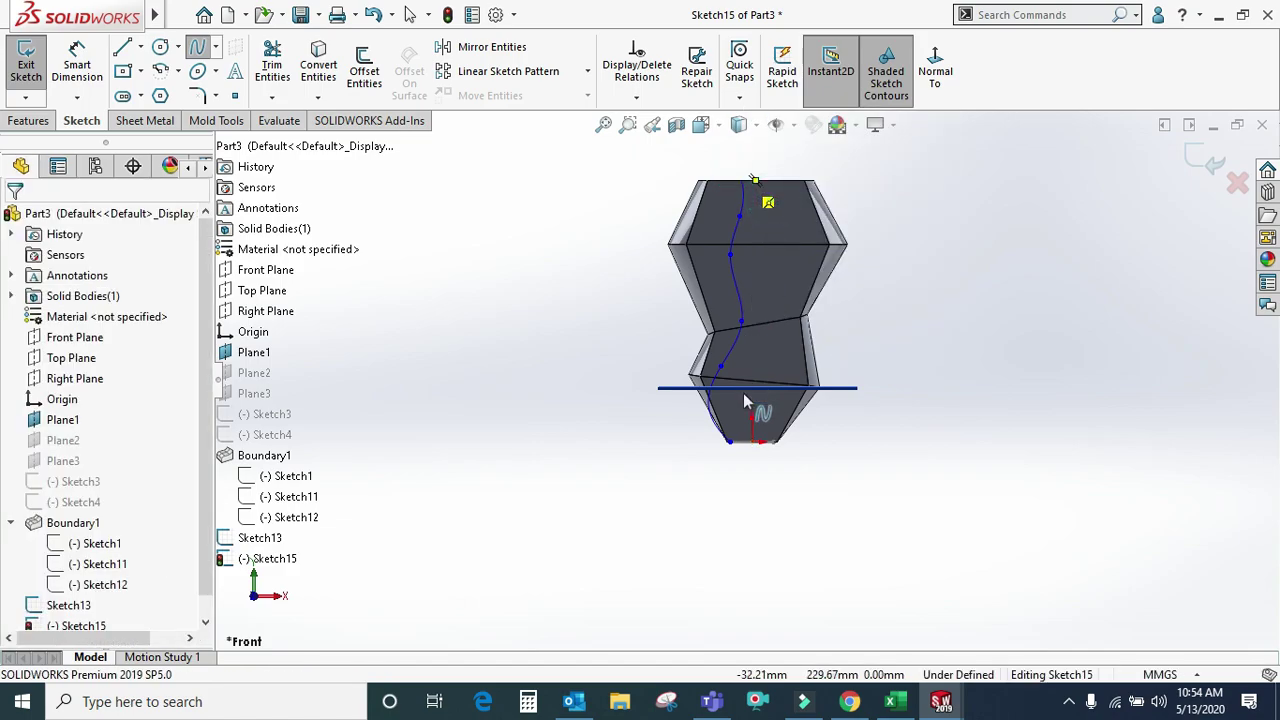
- Make the spline's bottom endpoint coincident with the solid's bottom edge
scroll(739, 354, "down", 2)
left_click(712, 422)
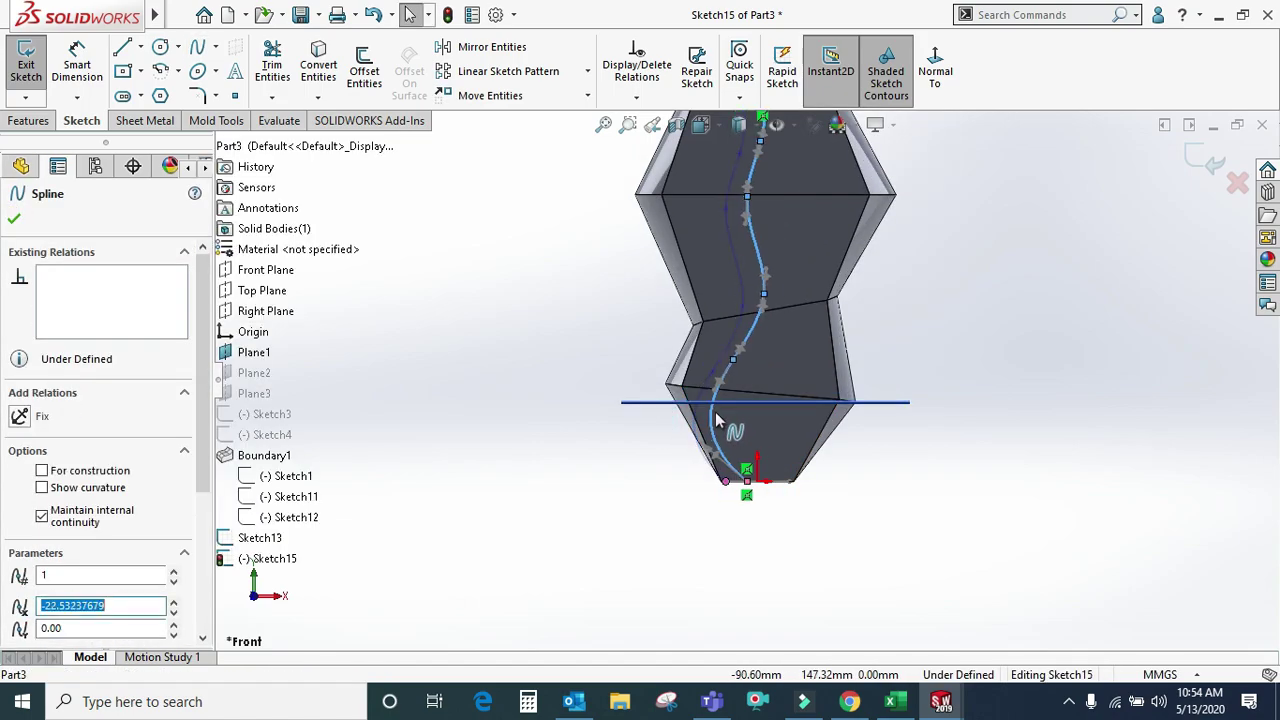
scroll(745, 483, "down", 2)
left_click(745, 480)
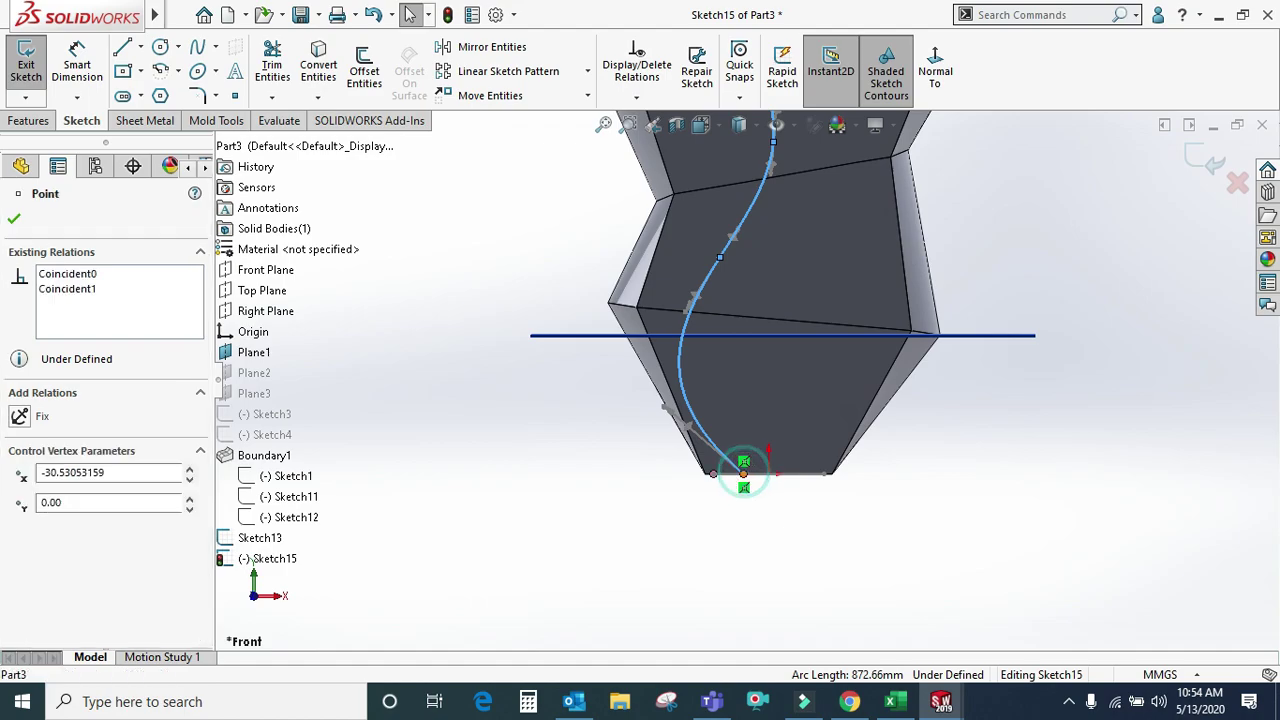
middle_click_drag(745, 480, 708, 477)
left_click(708, 477, "ctrl")
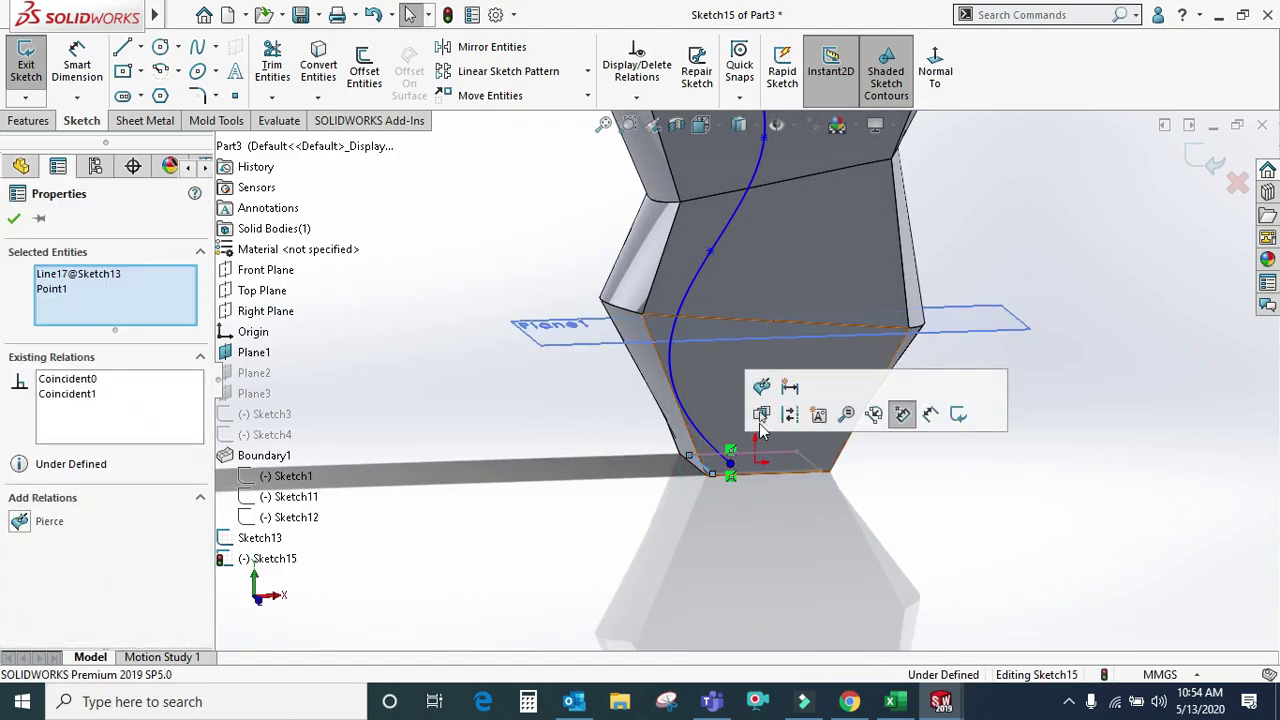
left_click(763, 410)
middle_click_drag(778, 537, 724, 430)
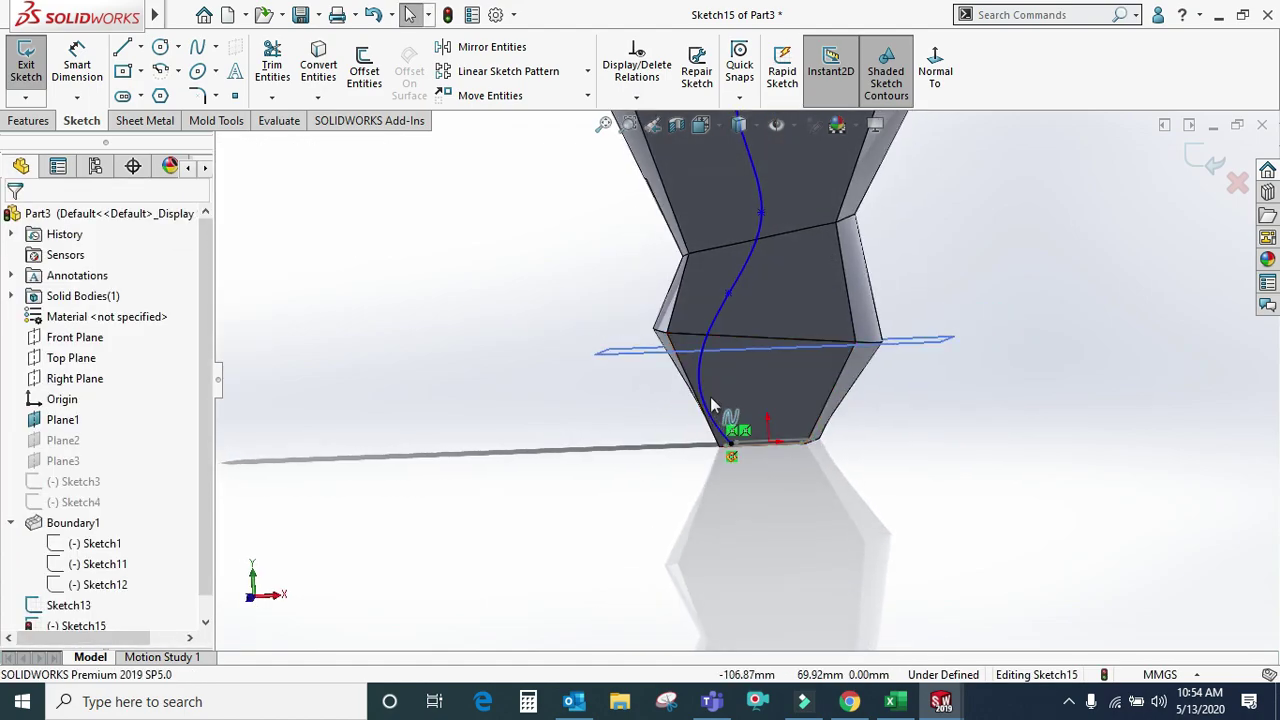
key("ctrl+1")
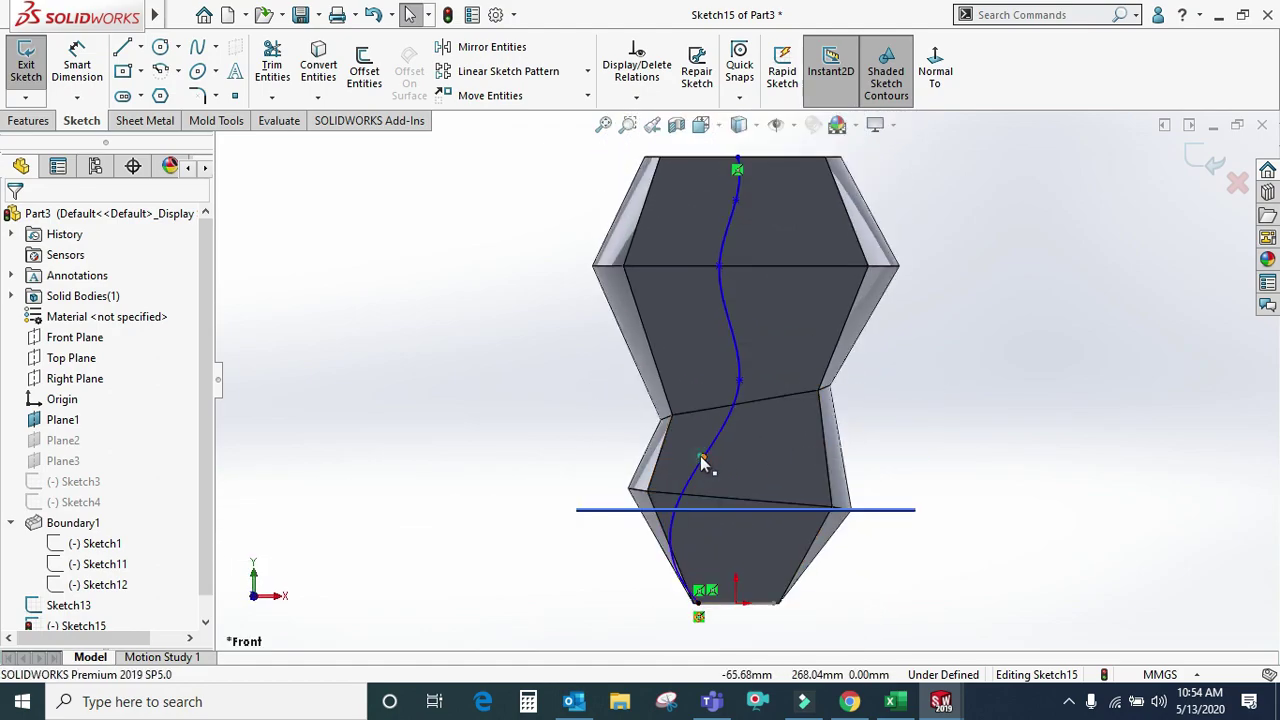
- Drag the spline points into a wave, snap its top end onto the top edge, and exit Sketch15
left_click(703, 460)
left_click(684, 566)
scroll(684, 566, "down", 3)
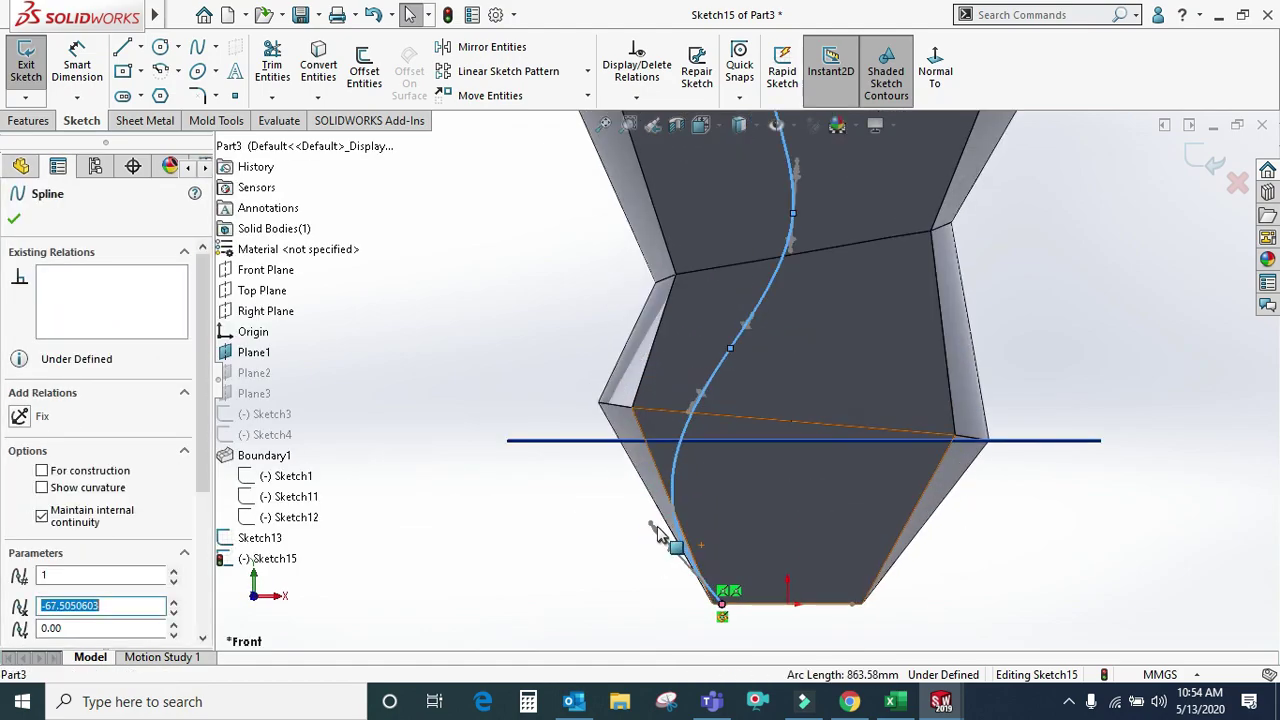
left_click_drag(684, 545, 686, 495)
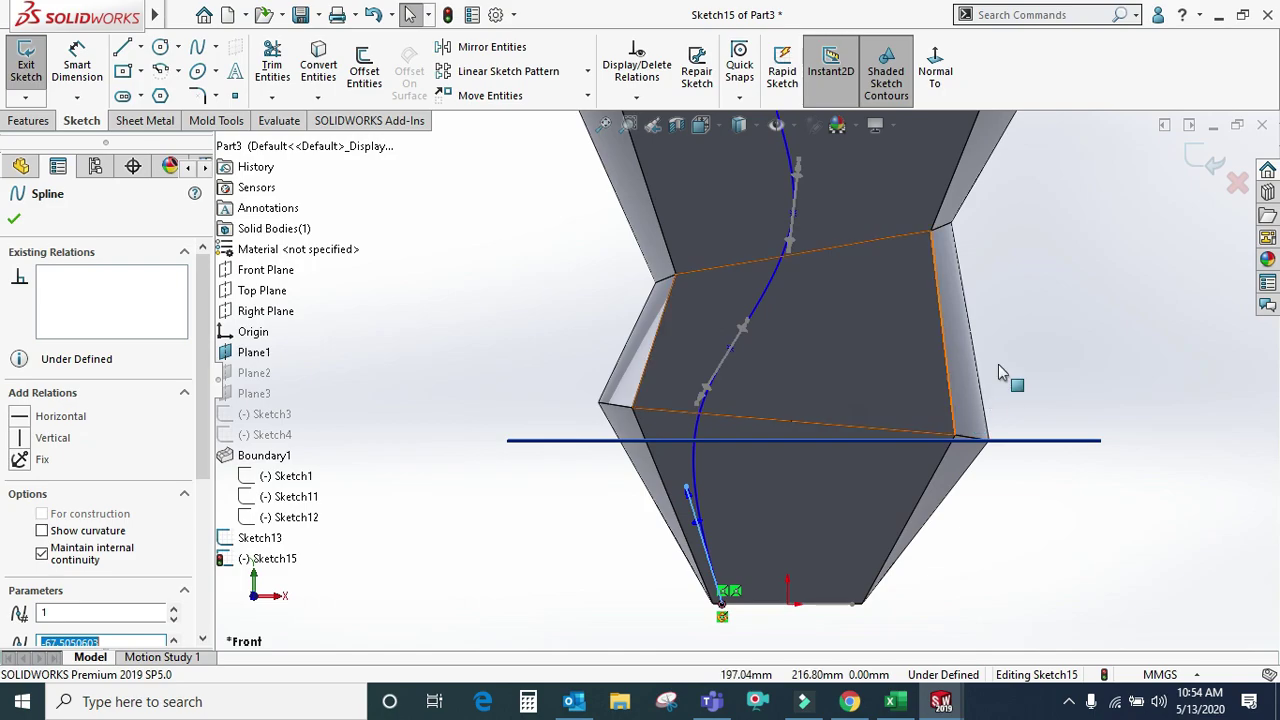
scroll(1130, 240, "up", 1)
scroll(830, 300, "up", 1)
left_click_drag(767, 312, 720, 272)
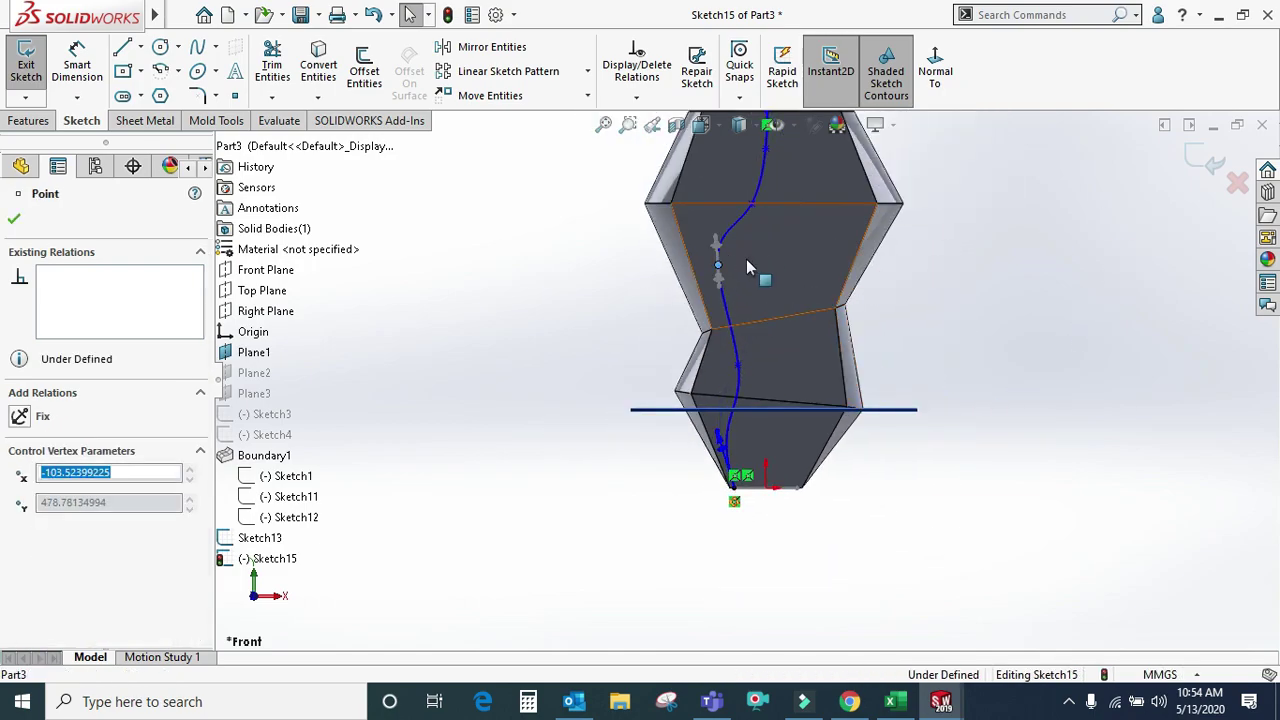
scroll(746, 259, "up", 1)
left_click_drag(750, 260, 760, 220)
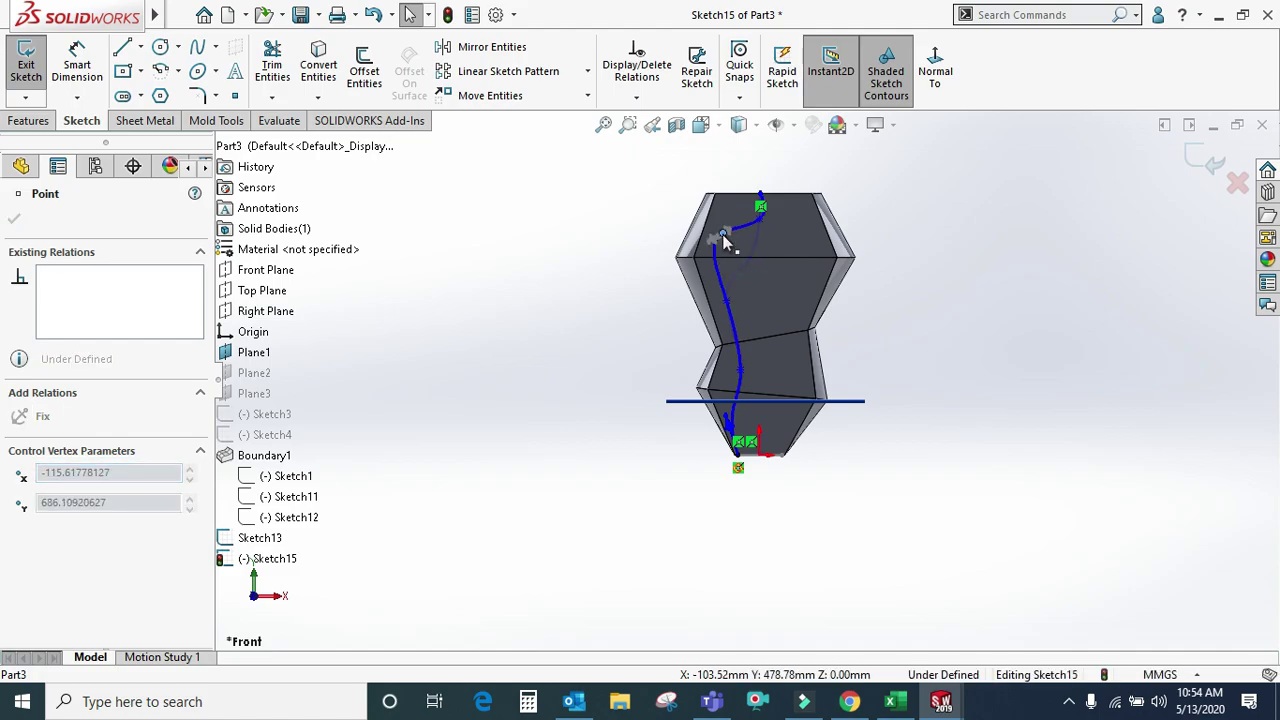
mouse_move(760, 220)
left_mouse_down()
mouse_move(758, 203)
mouse_move(728, 194)
left_mouse_up()
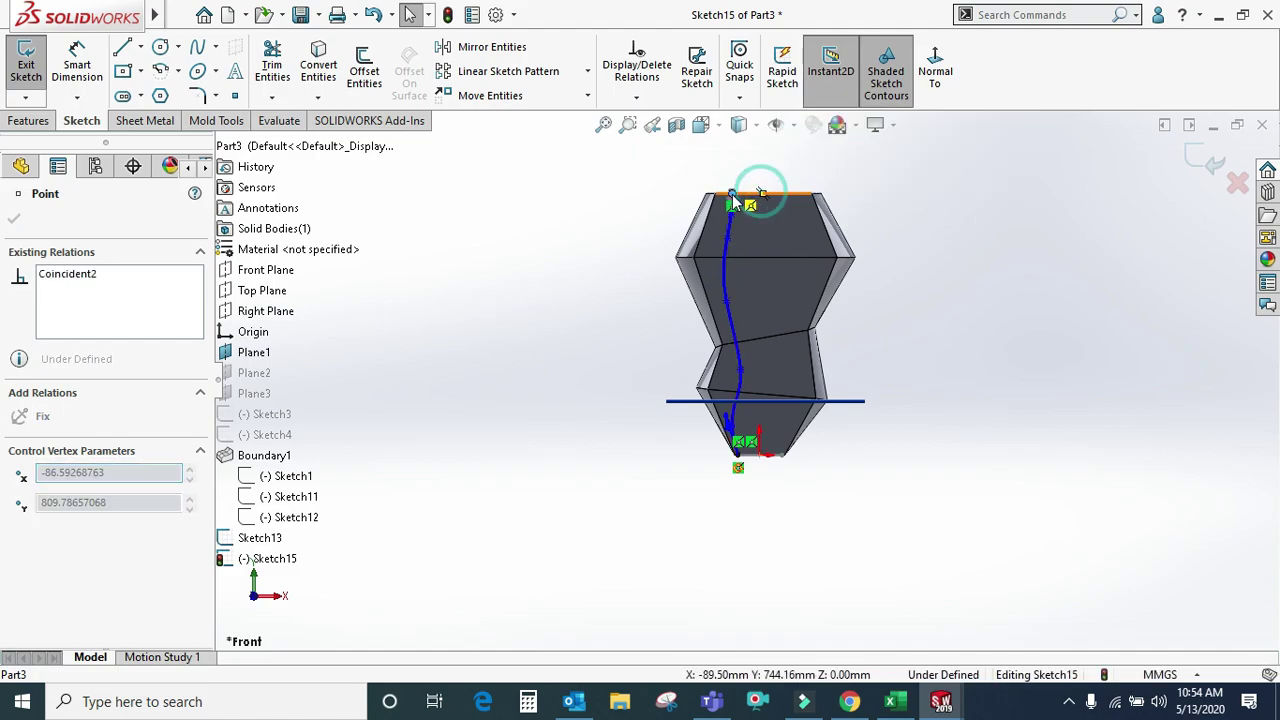
left_click(1194, 155)
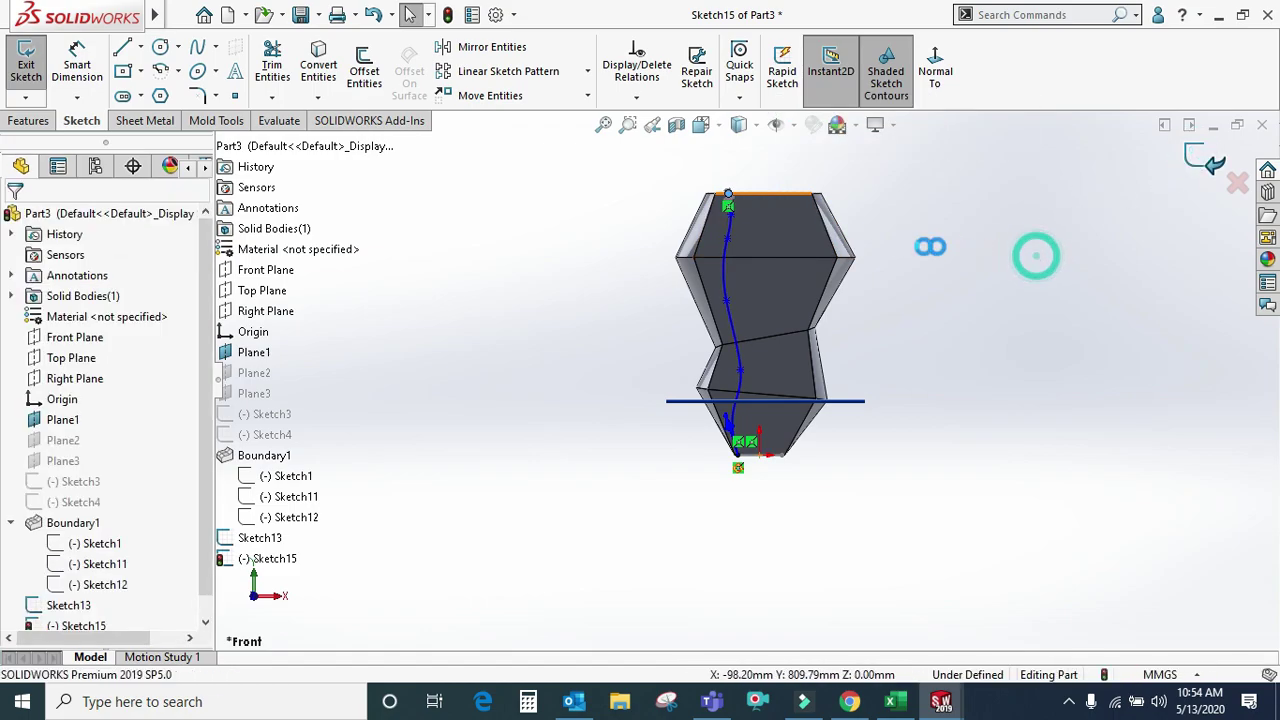
left_click(425, 96)
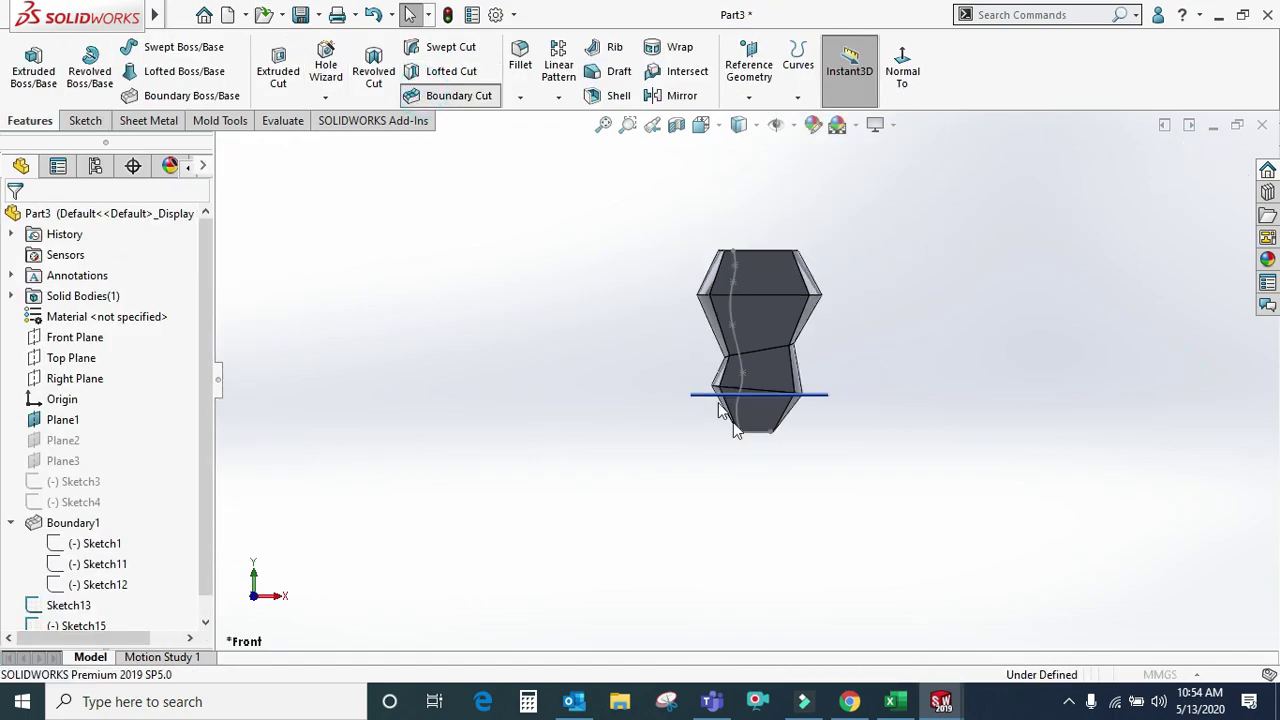
- Create Boundary-Cut1 with Sketch13 in Direction 1 and spline Sketch15 in Direction 2
scroll(757, 449, "down", 3)
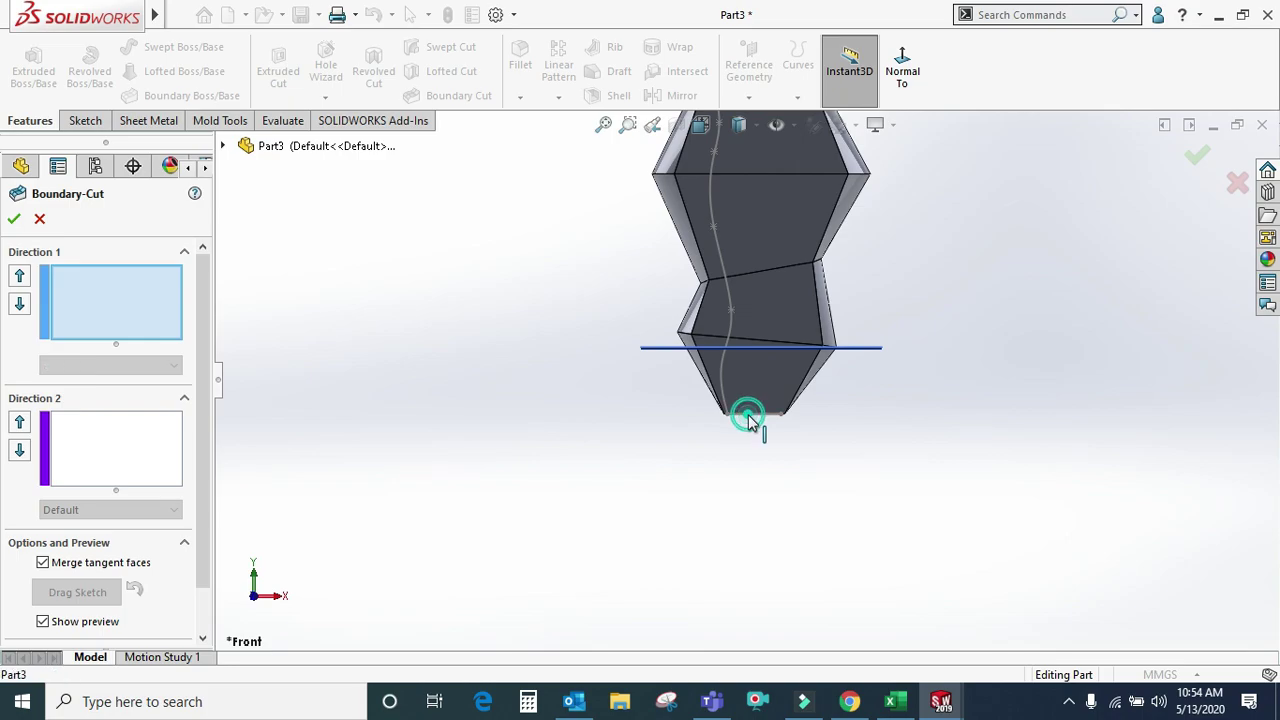
left_click(748, 415)
left_click(105, 494)
left_click(726, 325)
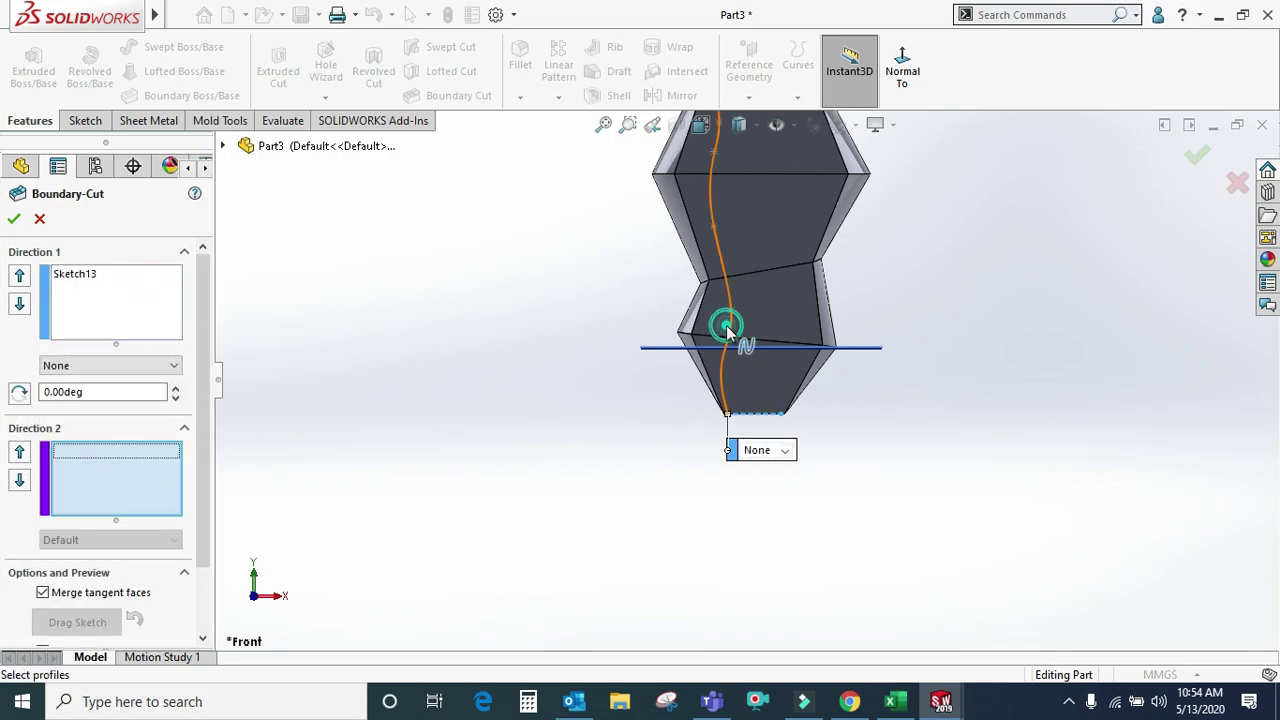
left_click(1200, 160)
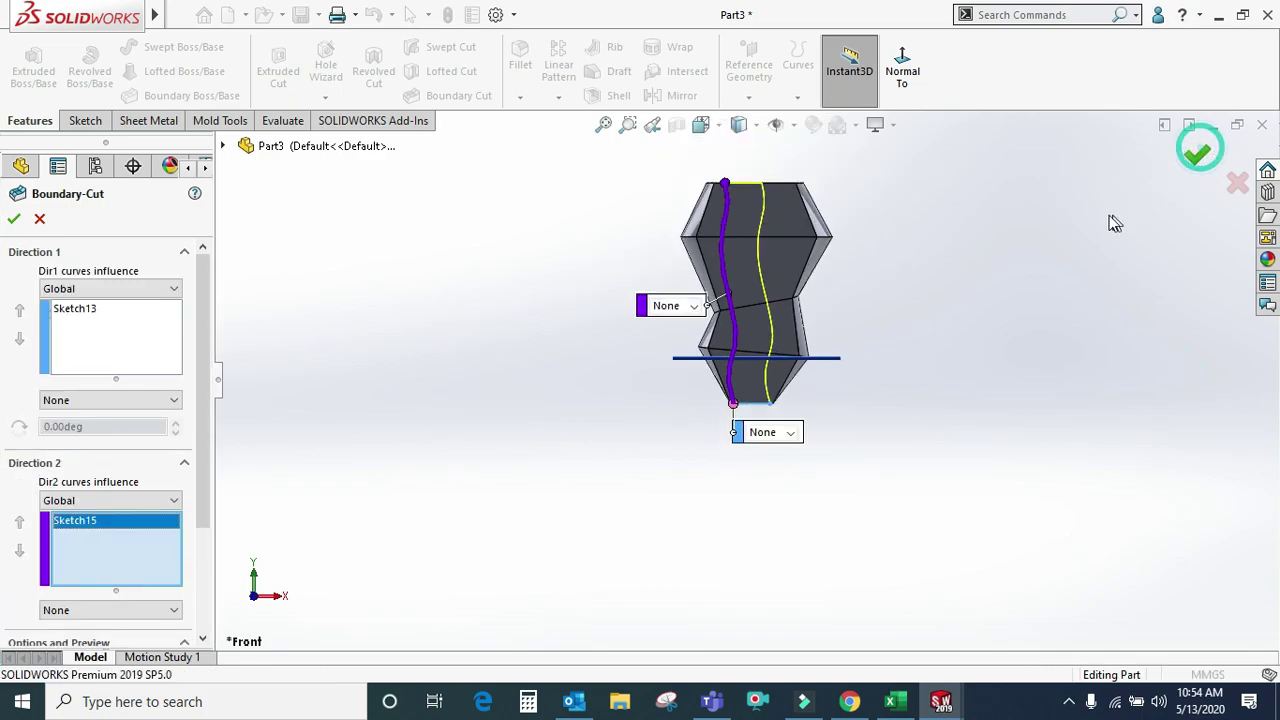
mouse_move(949, 240)
middle_mouse_down()
mouse_move(900, 371)
mouse_move(898, 533)
mouse_move(863, 246)
middle_mouse_up()
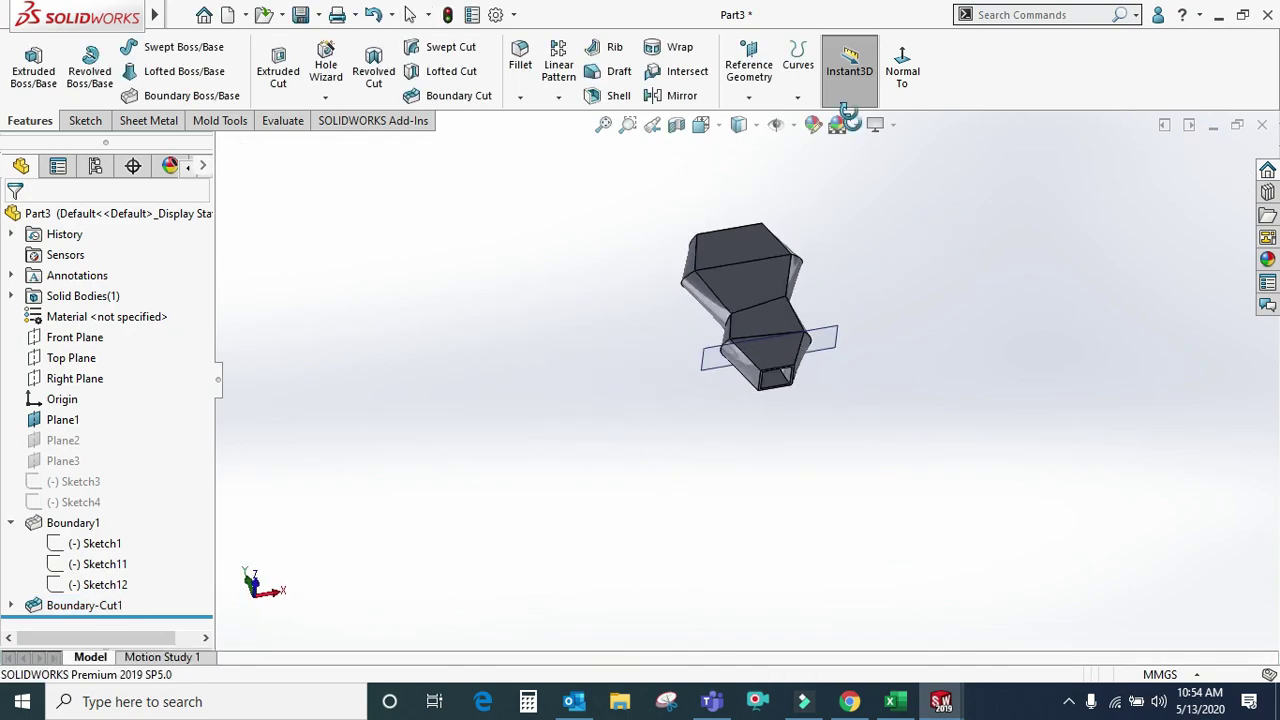
- Apply a Front Plane section view and orbit to inspect the wavy slot inside the solid
left_click(695, 137)
mouse_move(854, 266)
middle_mouse_down()
mouse_move(781, 292)
mouse_move(820, 309)
middle_mouse_up()
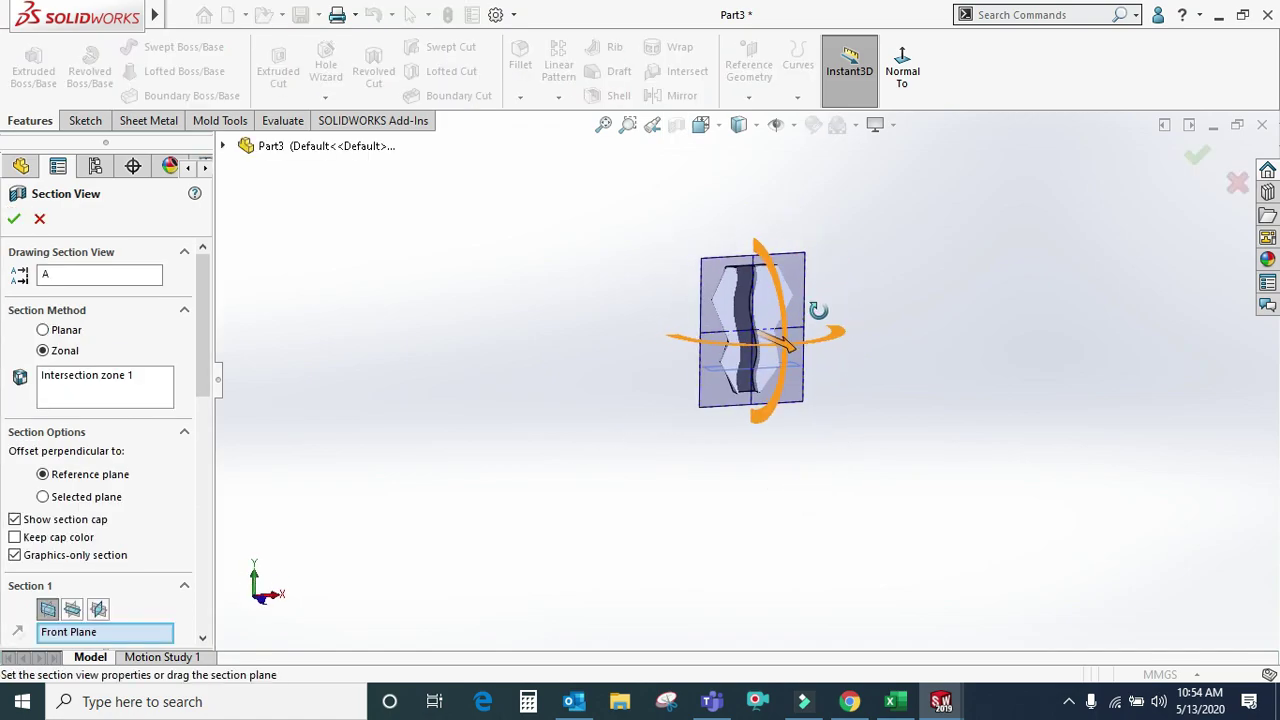
left_click(14, 220)
middle_click_drag(948, 323, 728, 357)
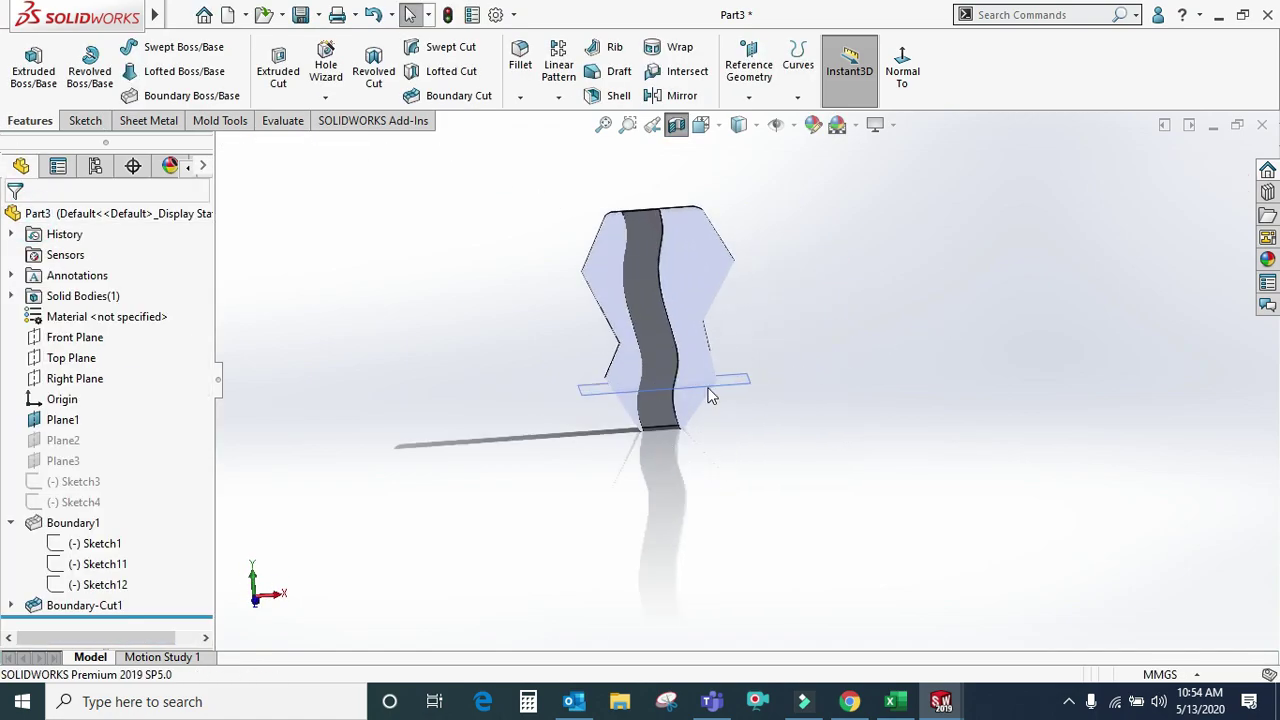
scroll(690, 280, "down", 3)
mouse_move(694, 283)
middle_mouse_down()
mouse_move(957, 396)
mouse_move(733, 354)
middle_mouse_up()
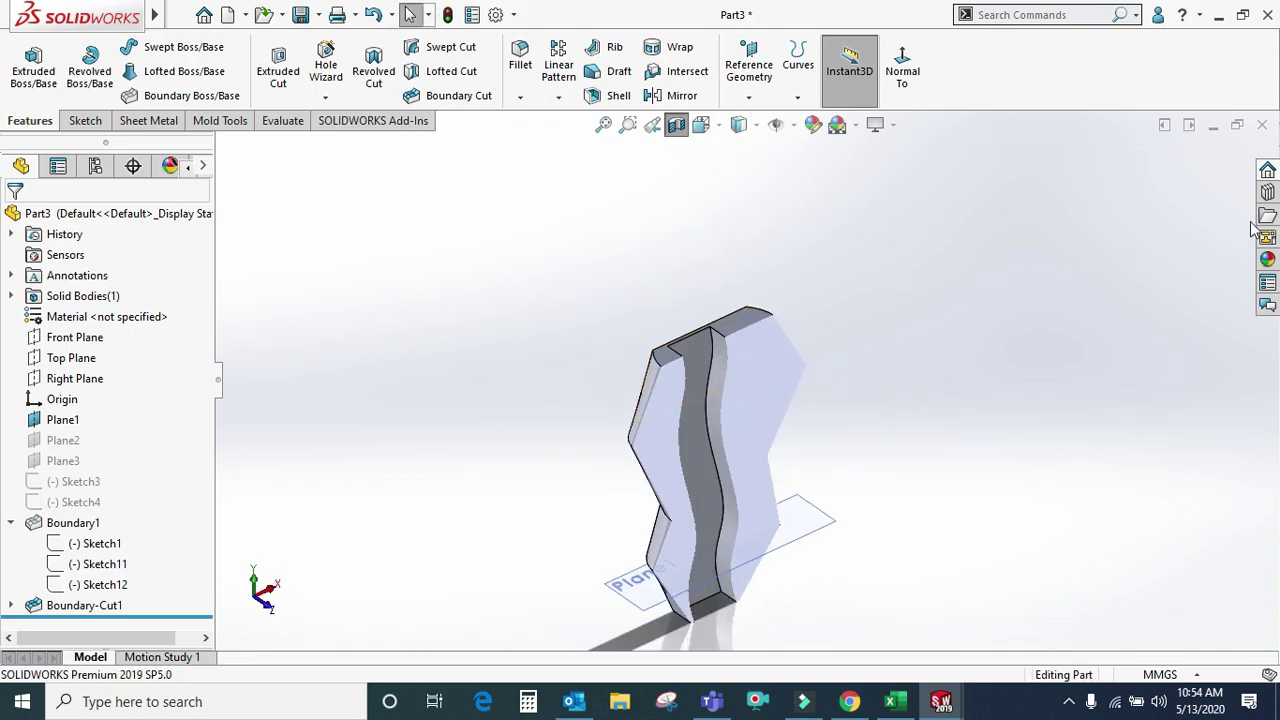